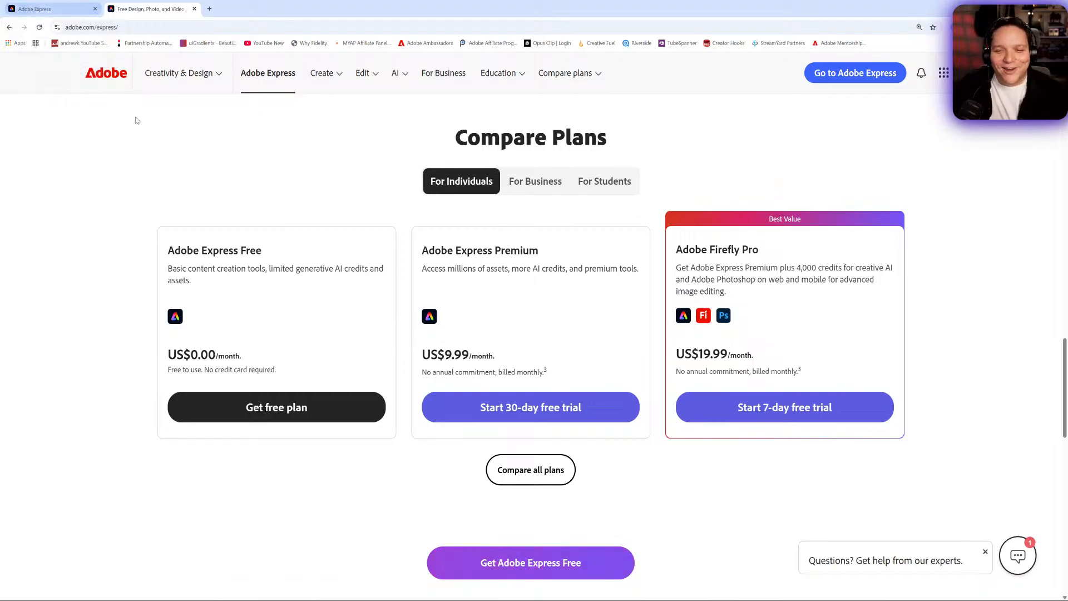
- Switch to the Adobe Express tab and set the browser zoom to 125%
left_click(48, 4)
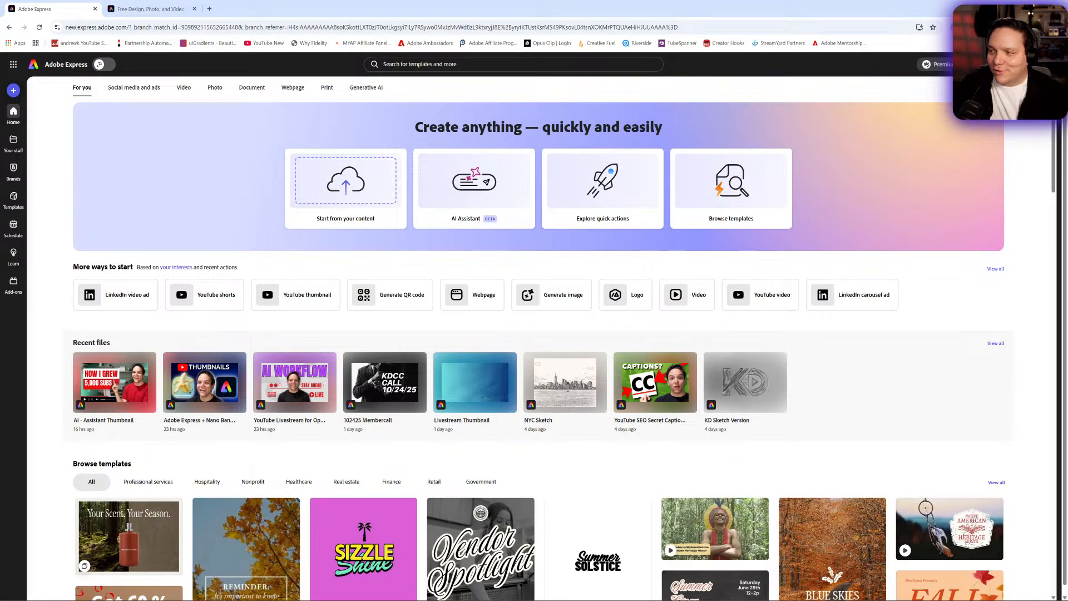
left_click(1059, 27)
left_click(1036, 201)
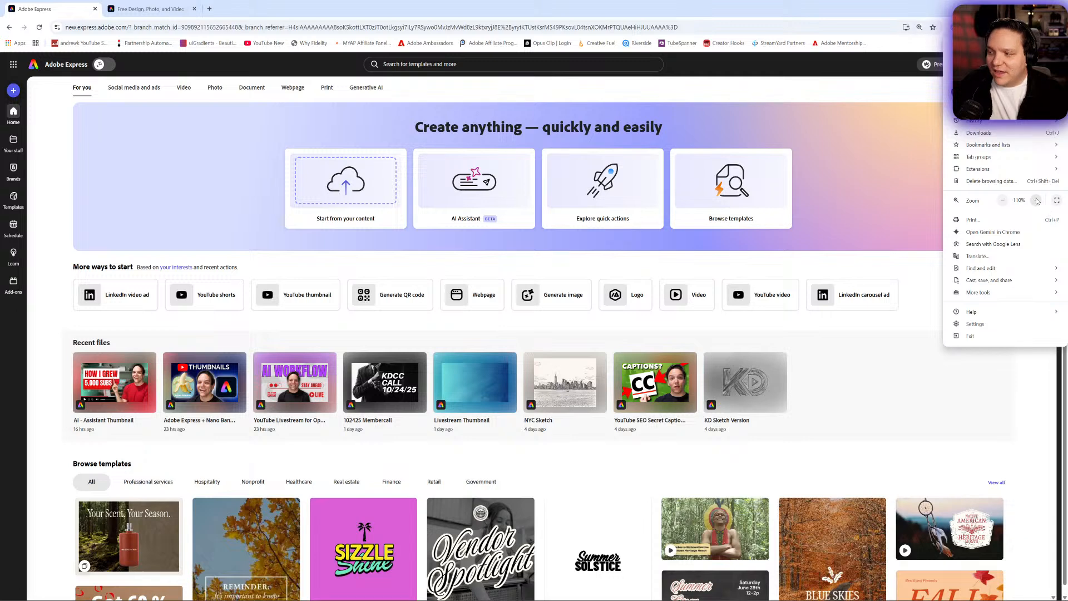
left_click(223, 73)
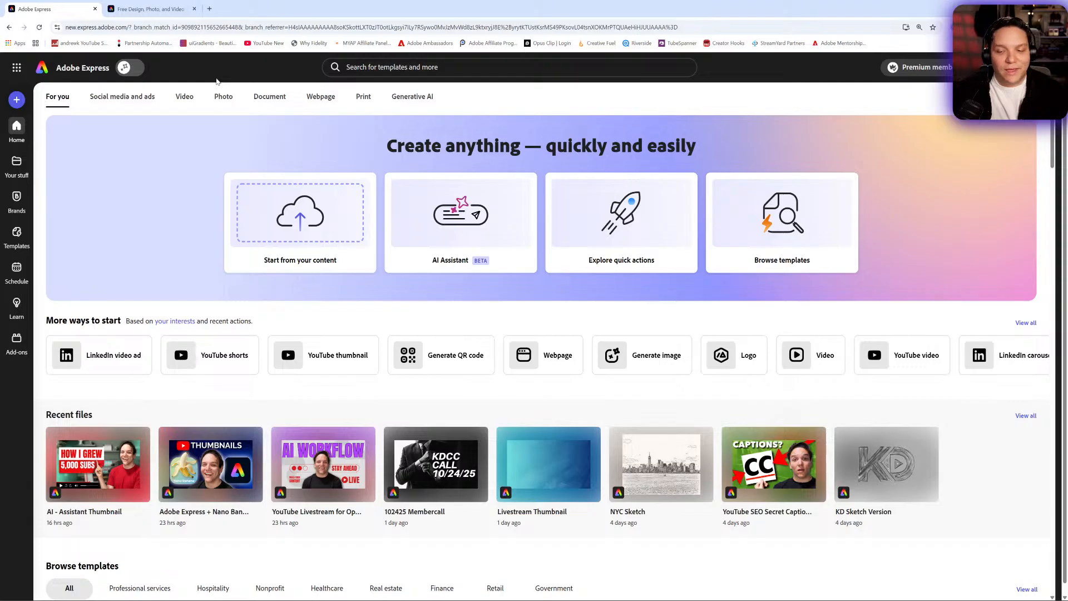
- Browse the Social media and ads formats across the Instagram, Facebook, Google ads, TikTok, YouTube, LinkedIn and Amazon ads groups
left_click(129, 105)
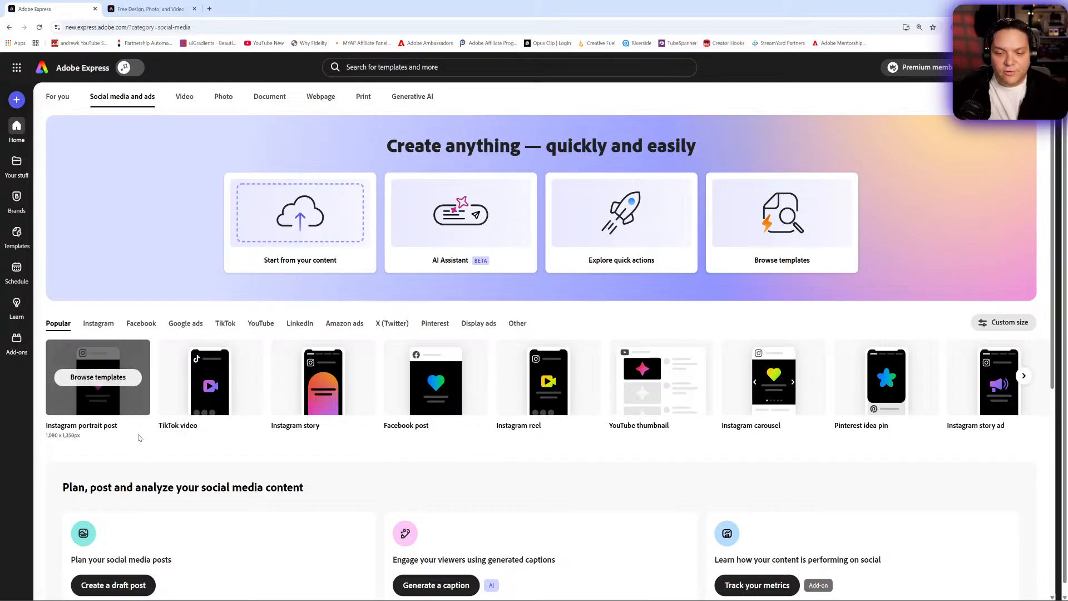
left_click(98, 325)
left_click(141, 324)
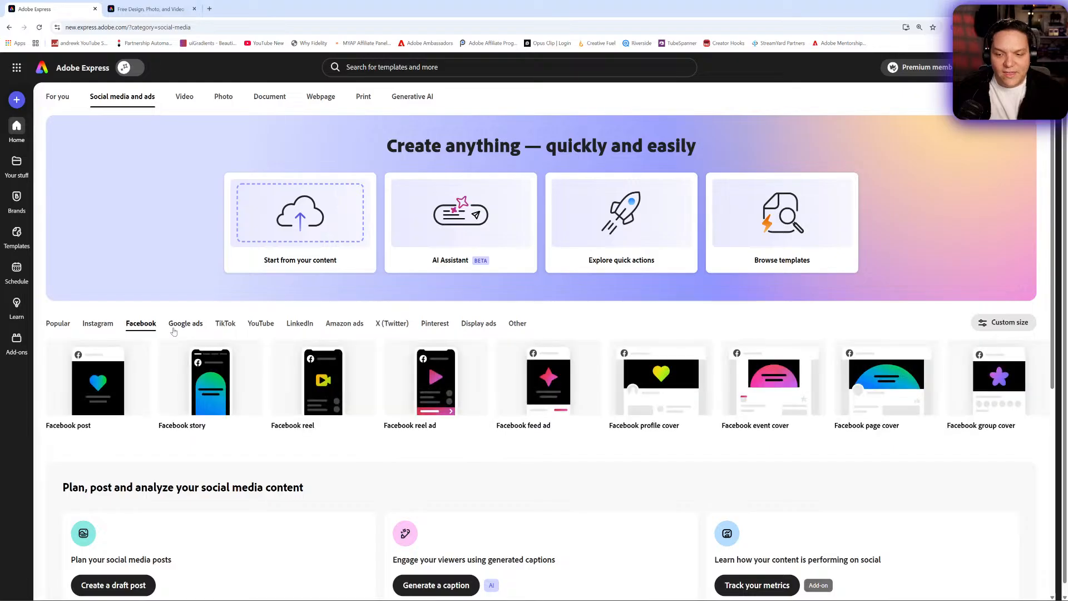
left_click(185, 328)
left_click(225, 328)
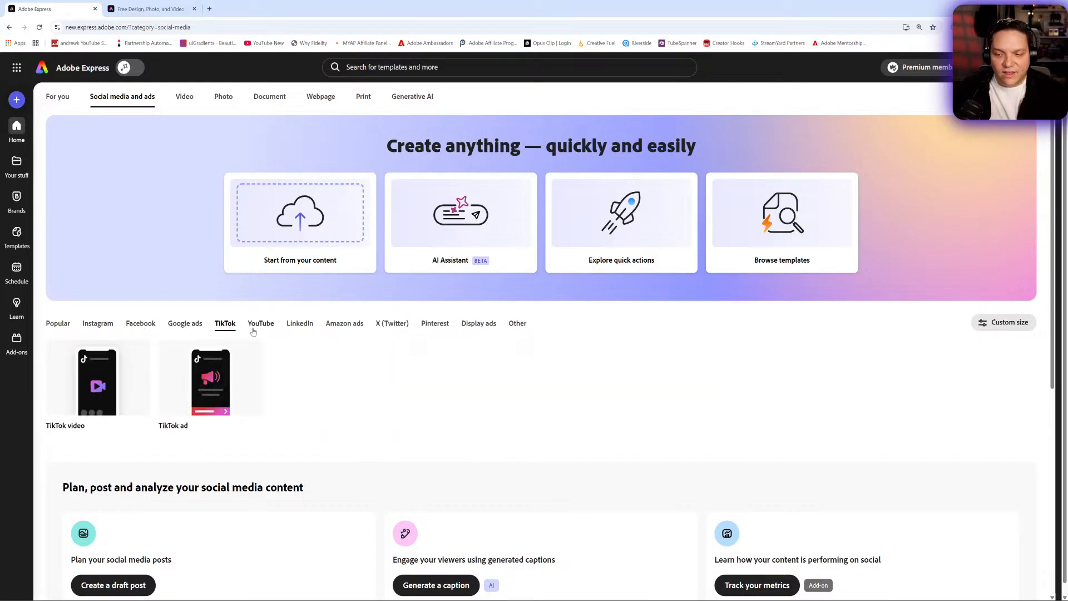
left_click(260, 325)
left_click(300, 324)
left_click(344, 325)
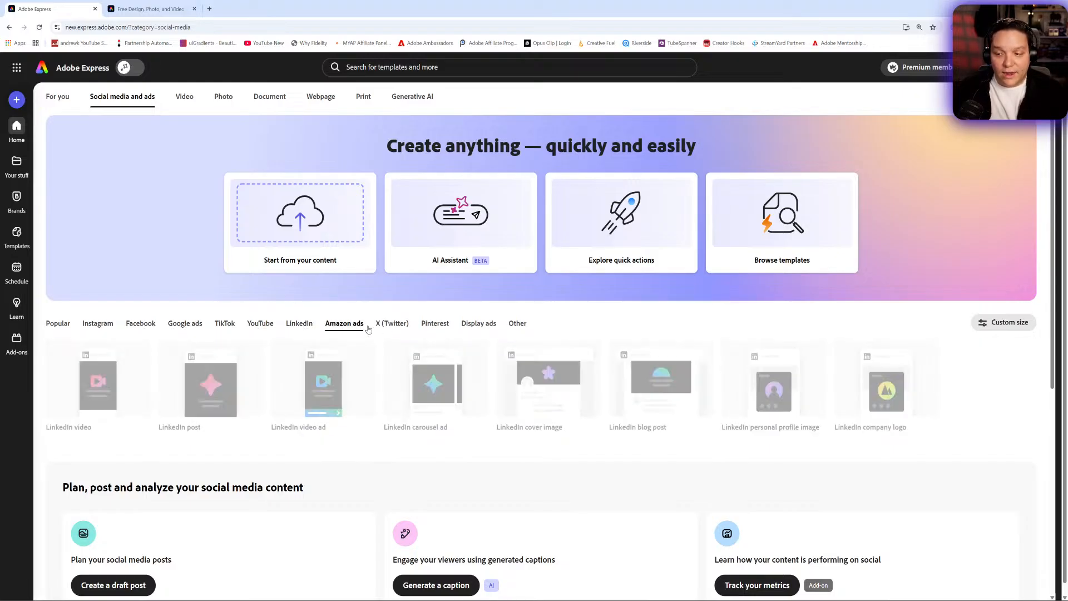
- Look over the Video category formats and the For you home page
left_click(185, 97)
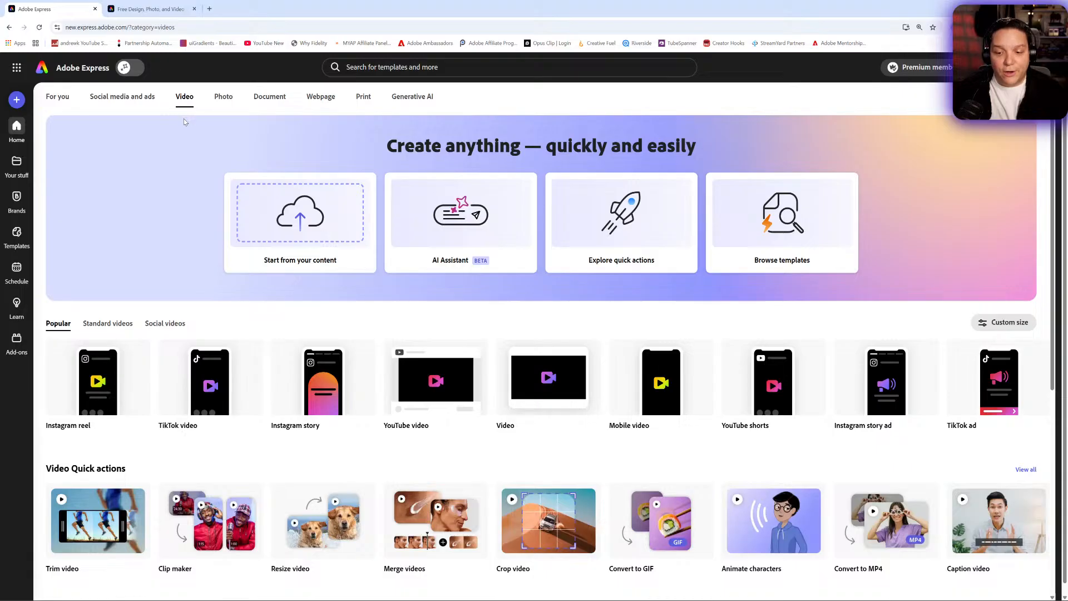
scroll(245, 217, "down", 1)
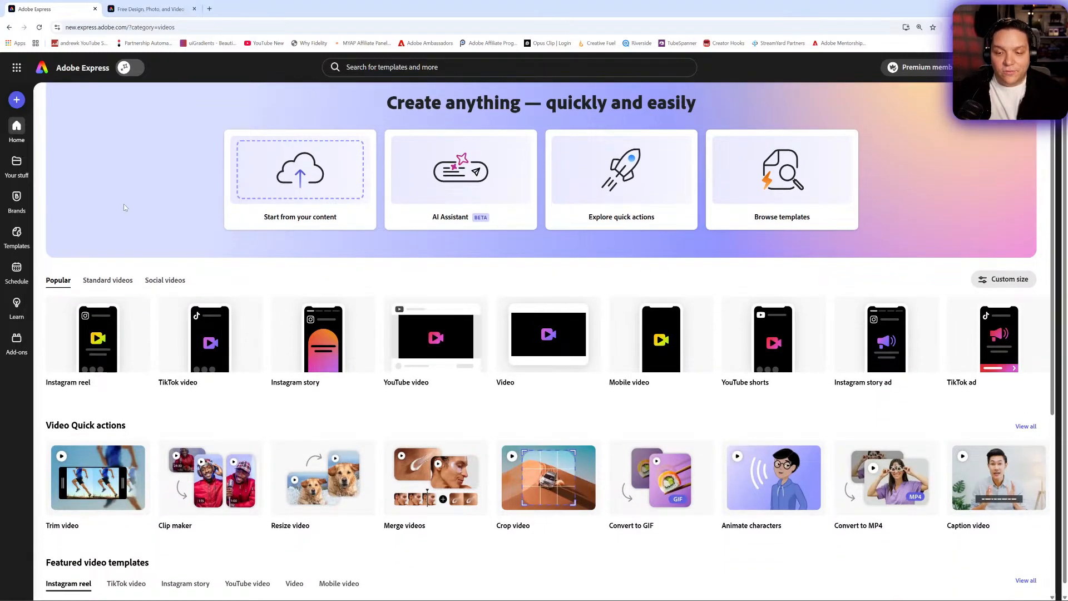
scroll(134, 201, "up", 1)
left_click(57, 97)
scroll(139, 222, "down", 6)
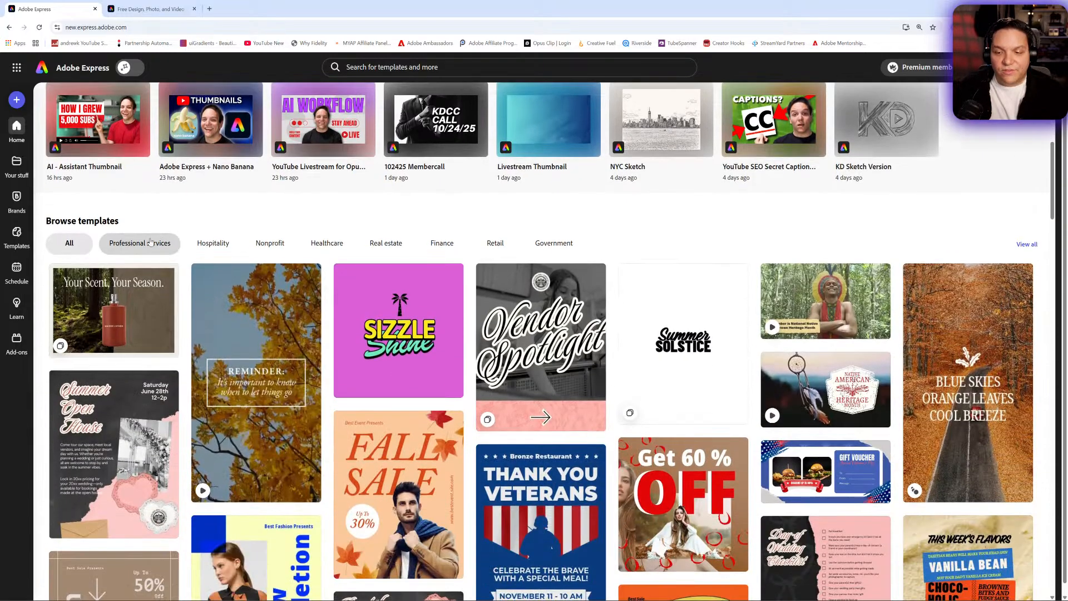
- Browse the Professional services and Hospitality template categories on the home page
left_click(150, 243)
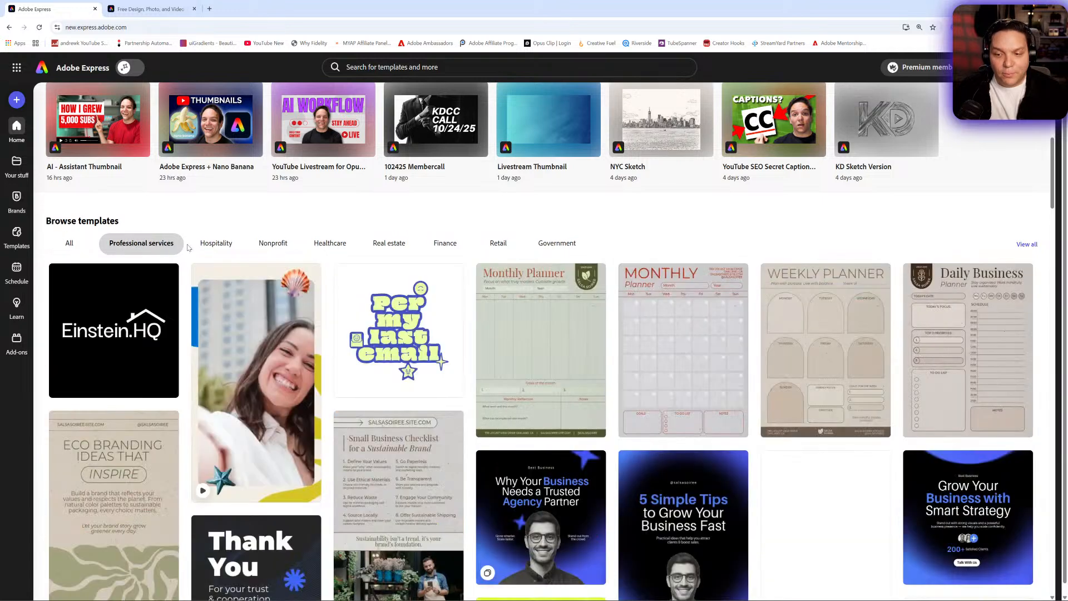
left_click(214, 247)
scroll(281, 250, "up", 6)
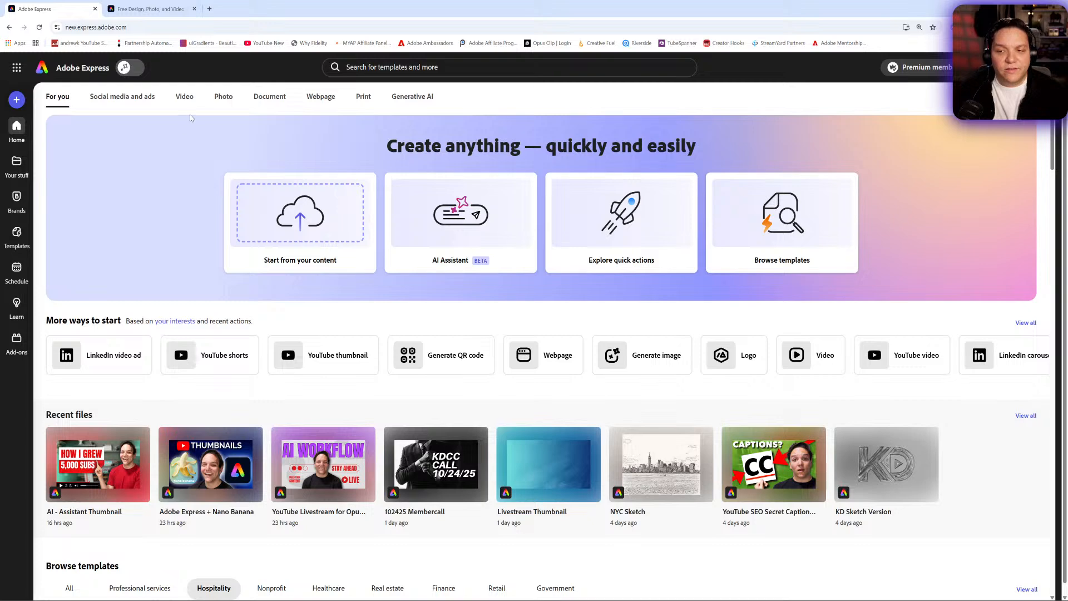
- Open the Social media and ads category and look at the Get started create dialog before closing it
left_click(127, 99)
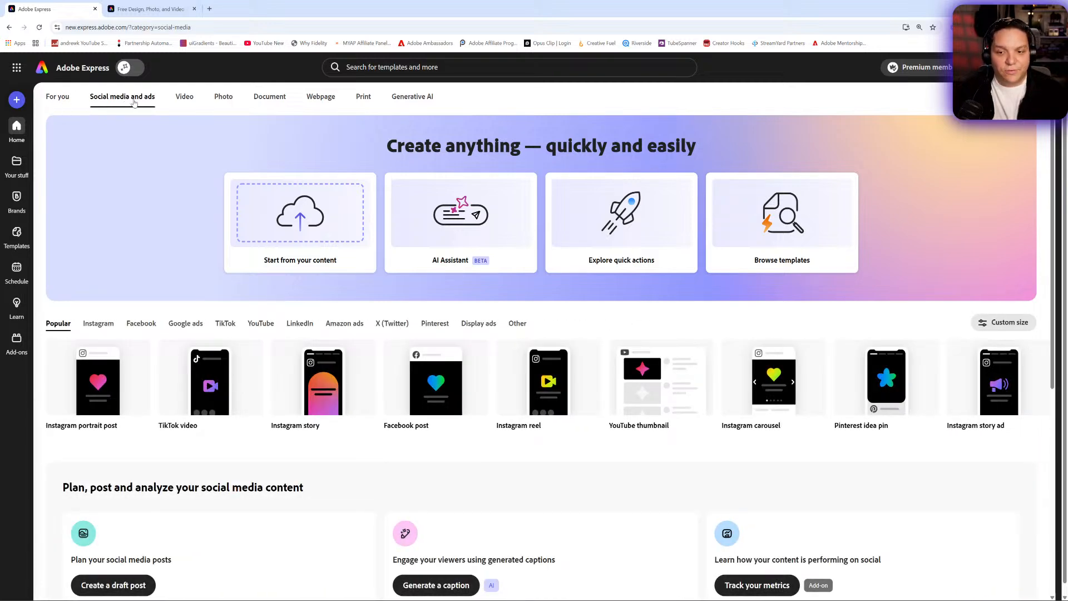
left_click(16, 101)
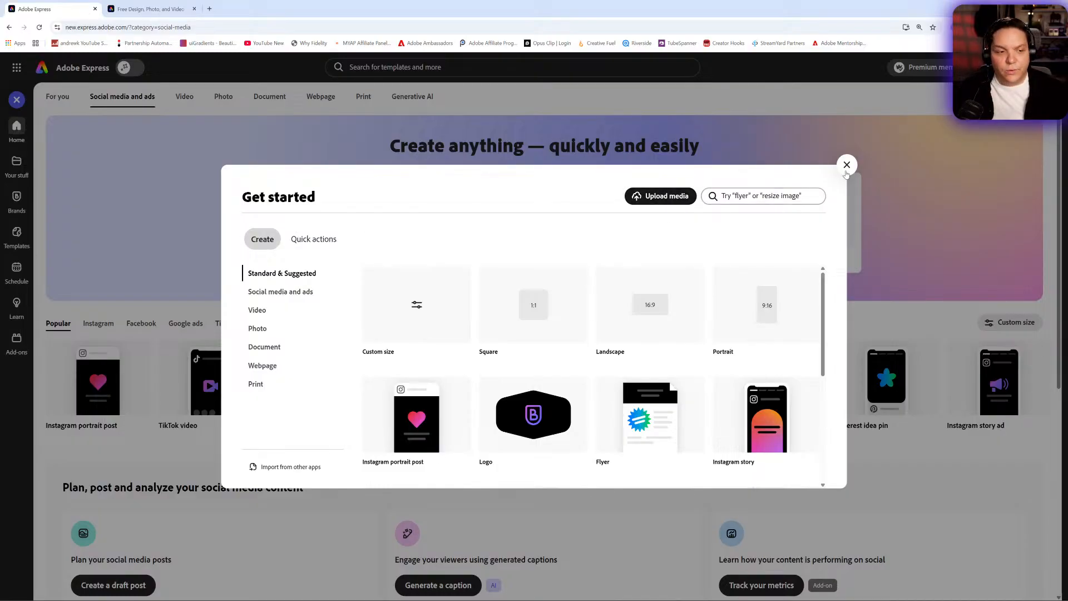
left_click(847, 165)
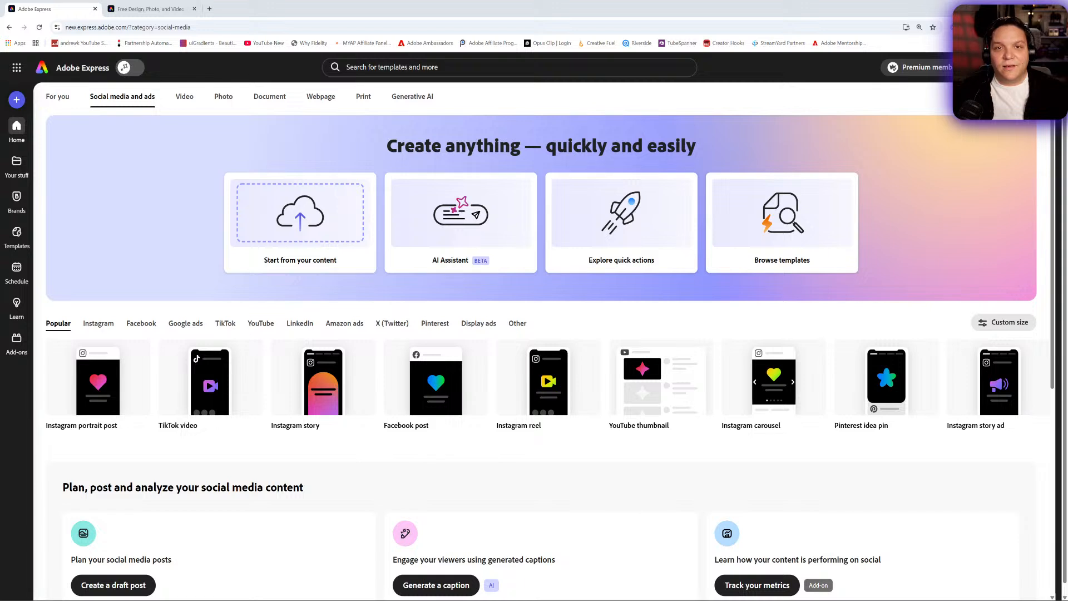
- Show the YouTube formats within the Social media and ads category
left_click(12, 214)
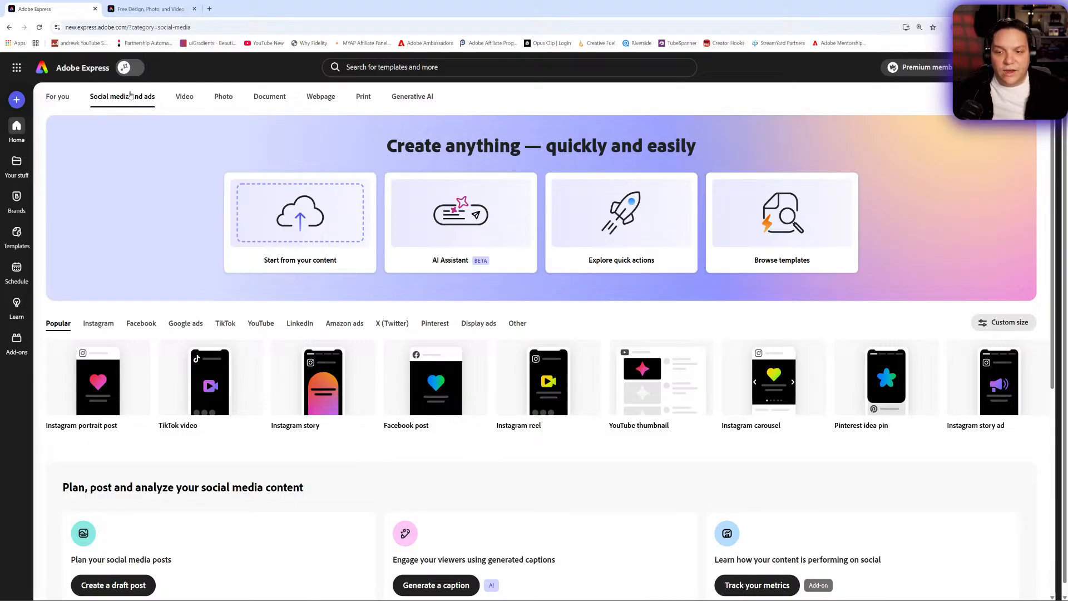
left_click(50, 97)
left_click(113, 99)
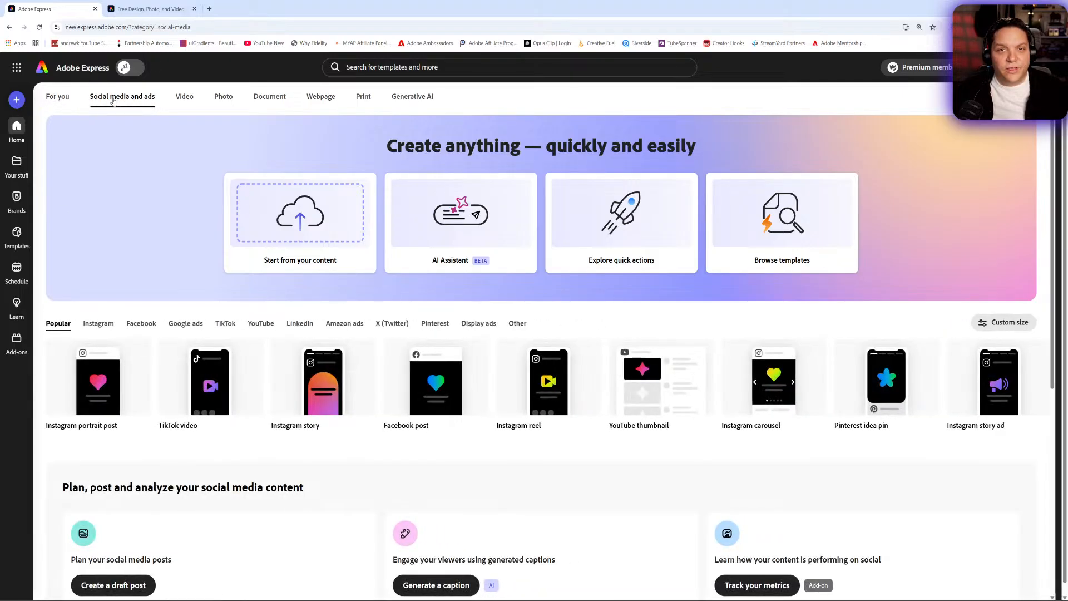
left_click(261, 325)
mouse_move(303, 384)
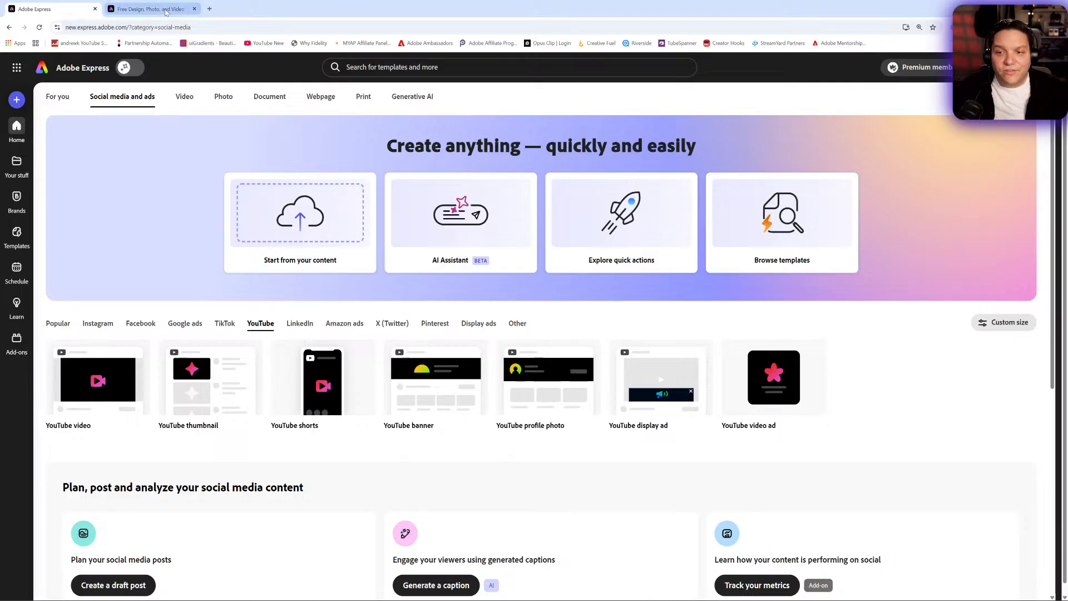
- Start a new YouTube thumbnail design from its template browser
left_click(150, 9)
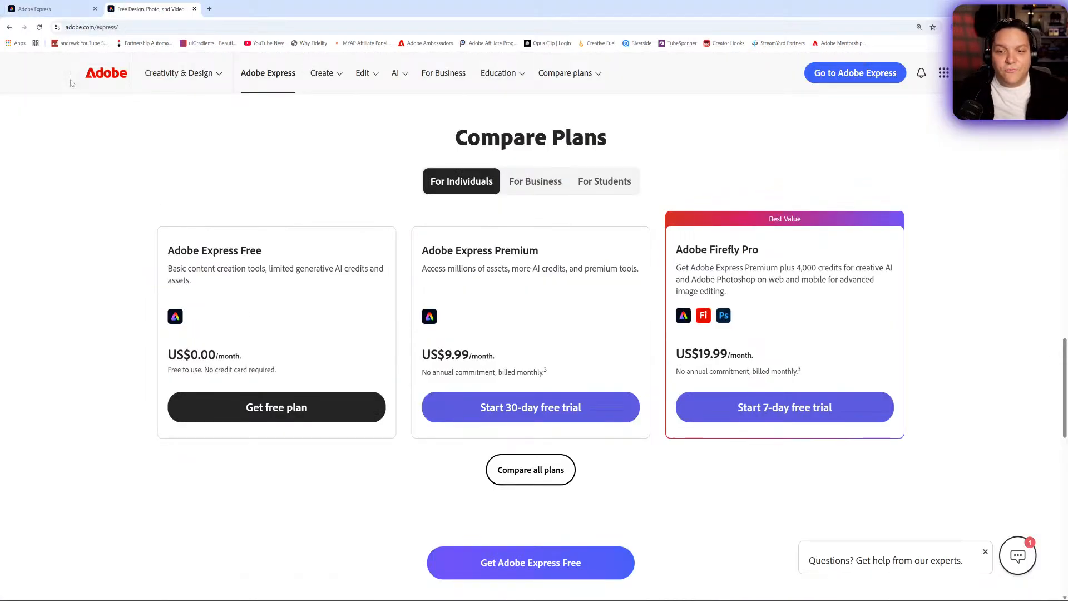
left_click(37, 11)
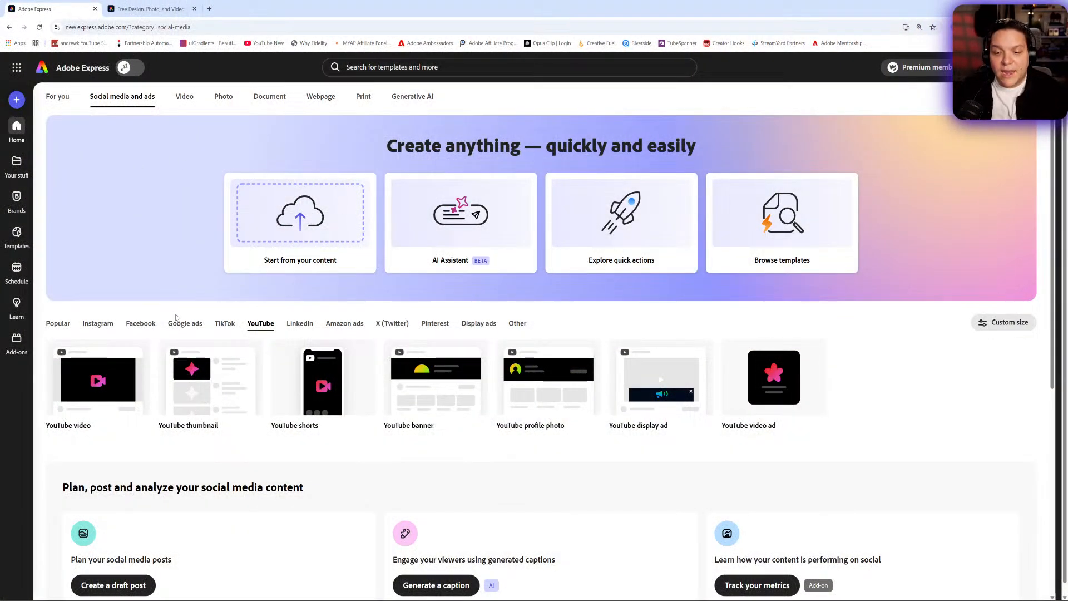
mouse_move(218, 380)
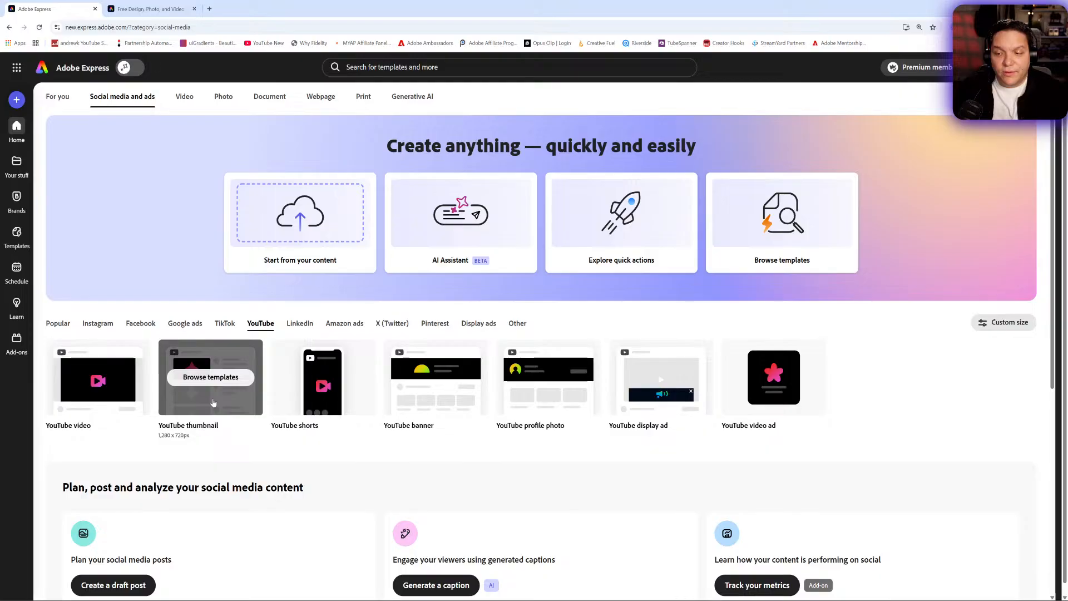
left_click(213, 402)
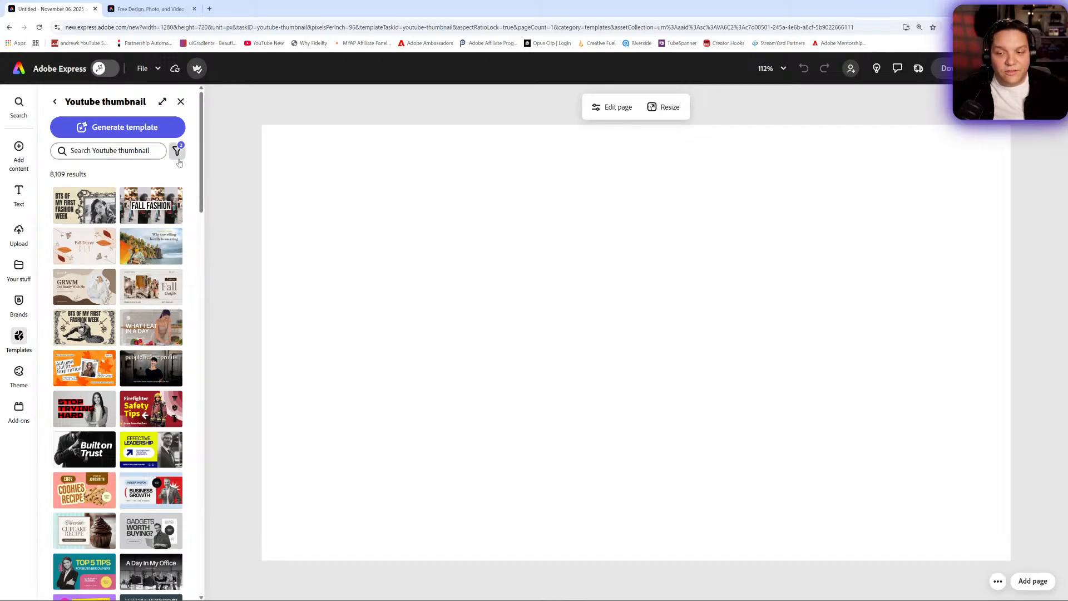
- Filter the YouTube thumbnail templates to Free price only
left_click(177, 152)
left_click(286, 205)
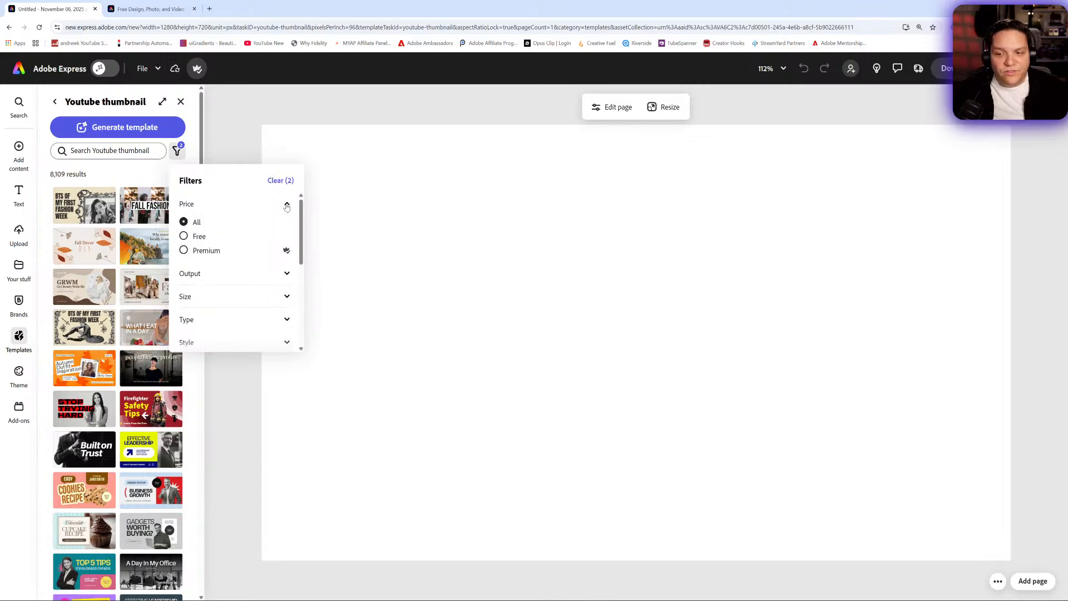
left_click(198, 238)
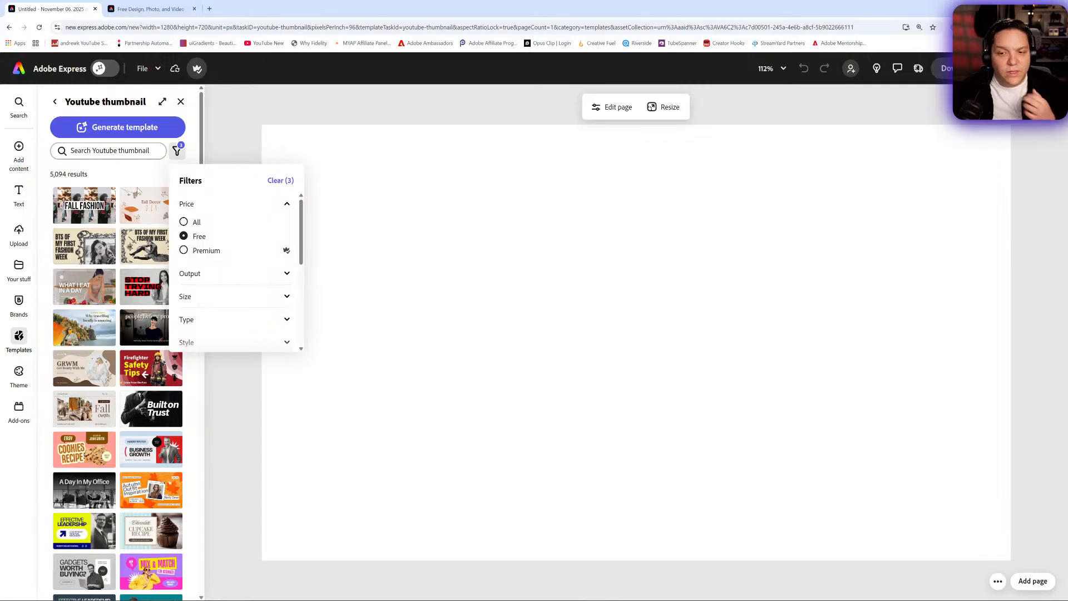
left_click(183, 223)
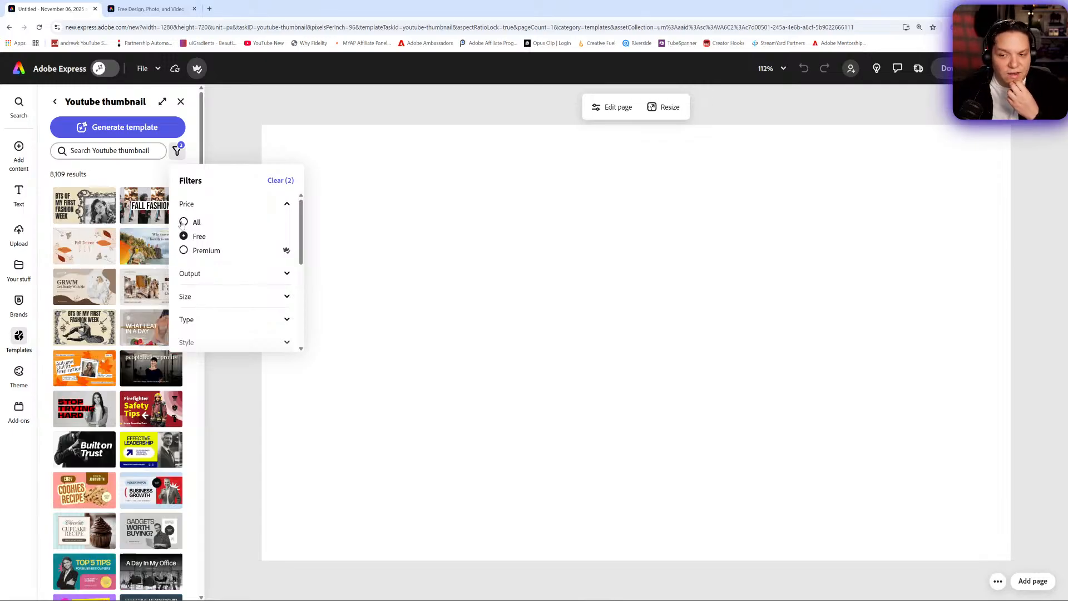
left_click(183, 237)
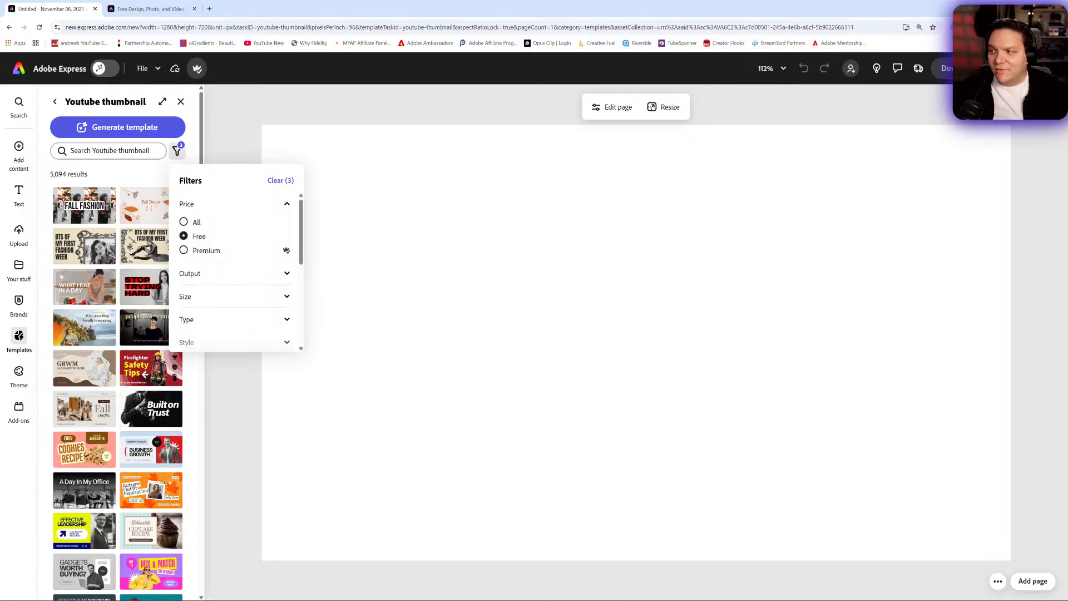
- Zoom the browser to 150% and inspect the Output, Size and other template filter sections
left_click(1060, 27)
left_click(1036, 201)
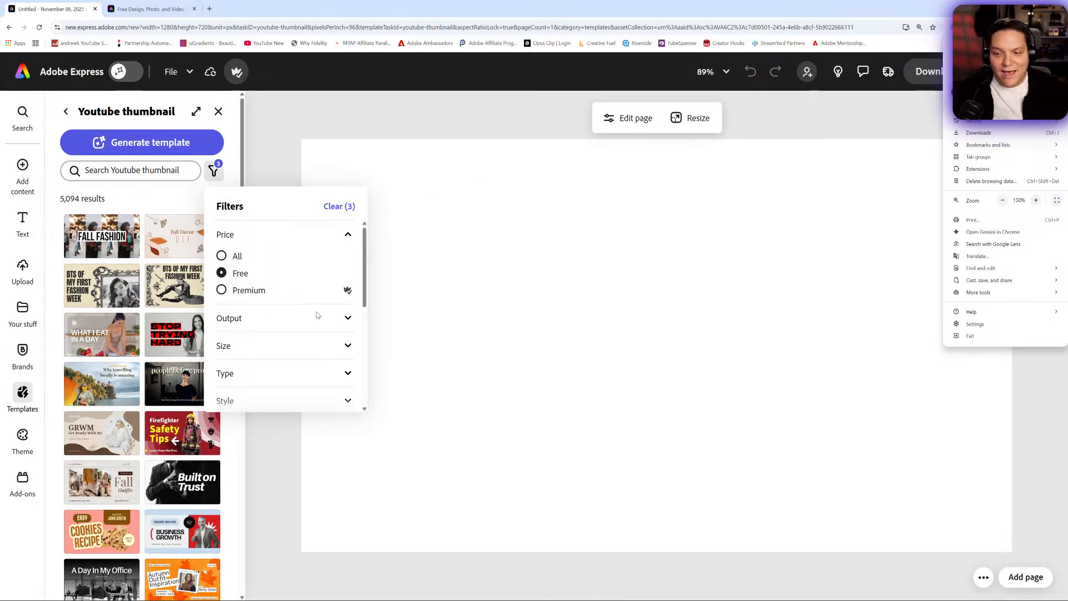
left_click(366, 283)
mouse_move(365, 282)
left_mouse_down()
mouse_move(366, 338)
mouse_move(366, 292)
left_mouse_up()
left_click(348, 318)
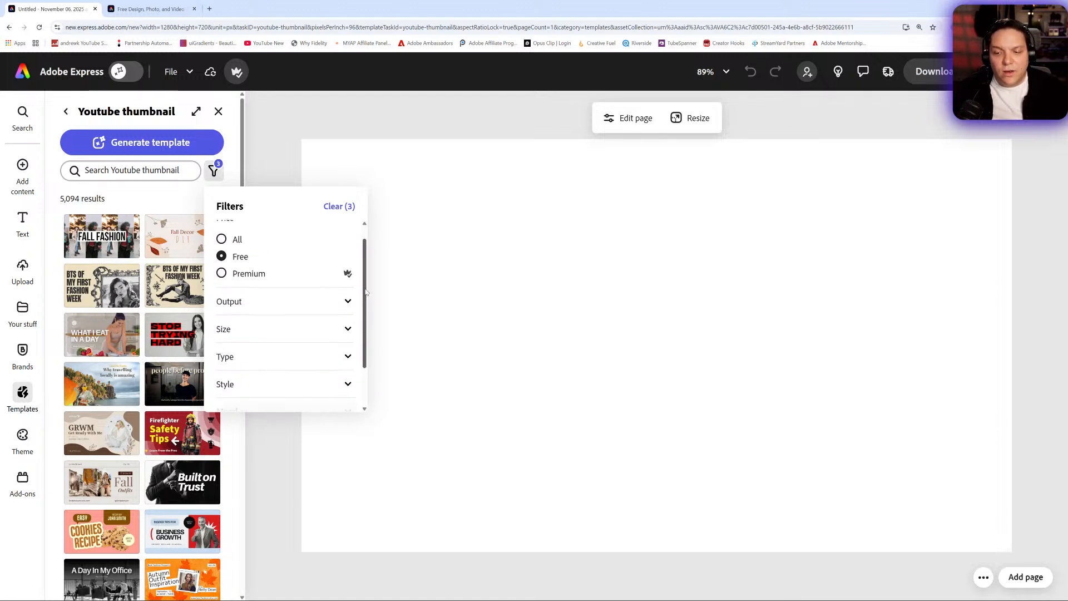
left_click(346, 303)
left_click(346, 303)
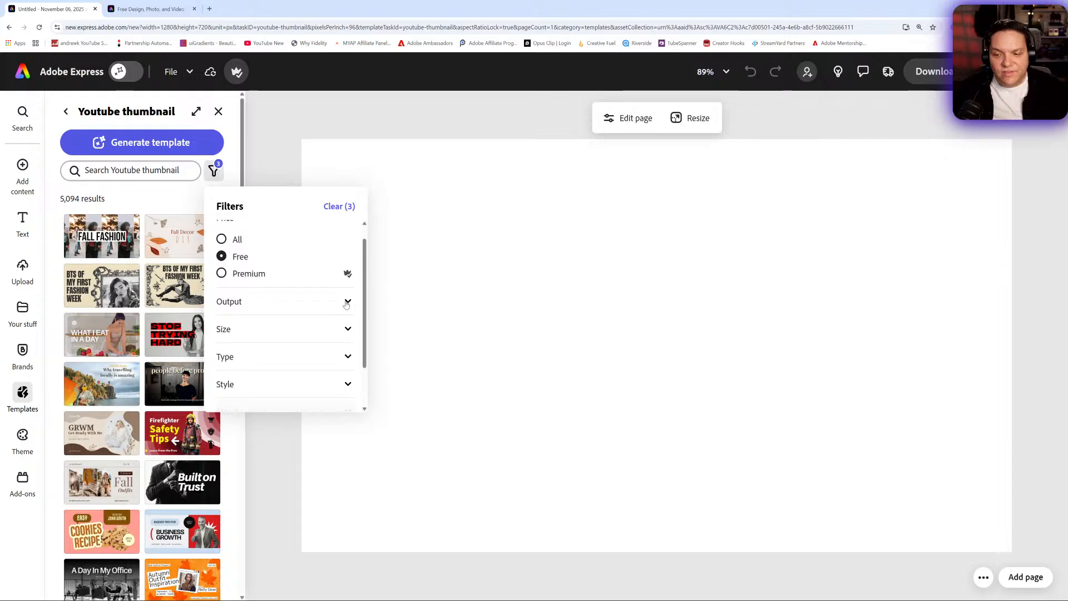
left_click(345, 329)
left_click(345, 330)
mouse_move(367, 344)
left_mouse_down()
mouse_move(363, 290)
mouse_move(365, 334)
left_mouse_up()
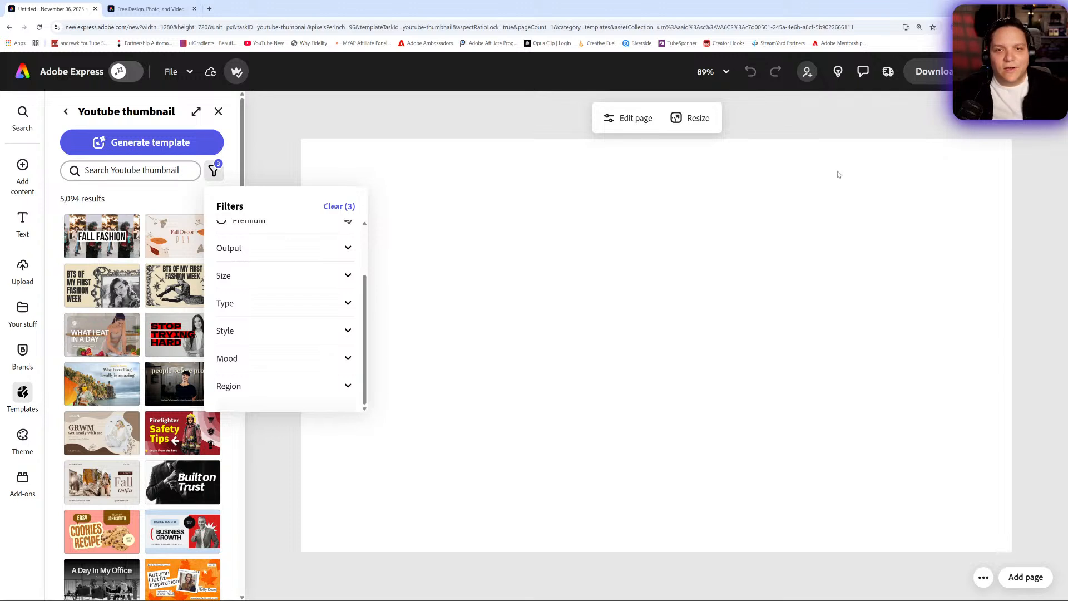
left_click(255, 251)
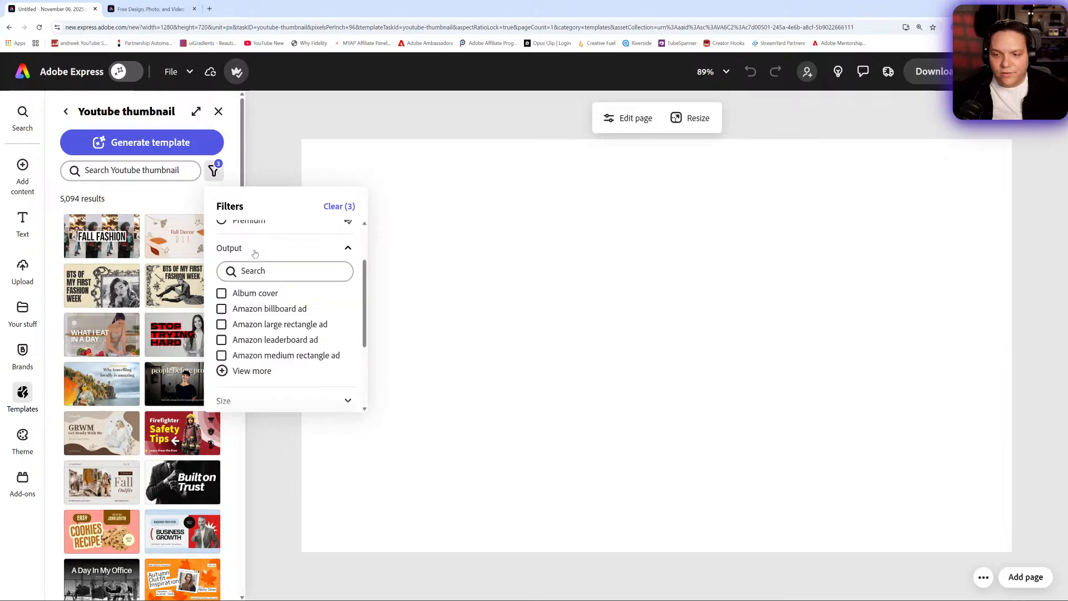
left_click(255, 250)
- Close the filters and scroll through the free YouTube thumbnail templates
left_click(120, 210)
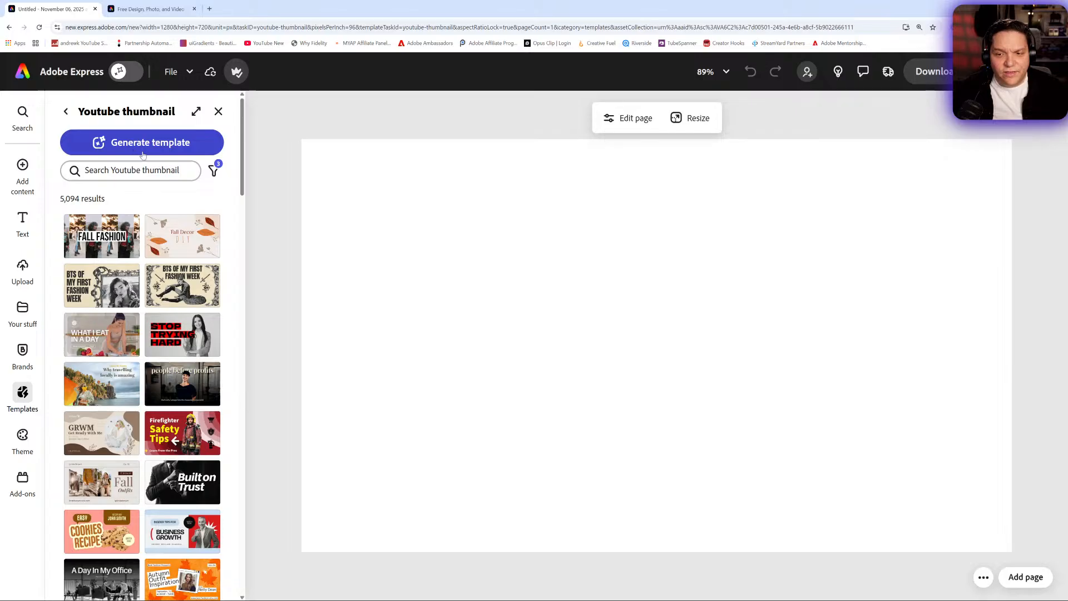
scroll(150, 247, "down", 2)
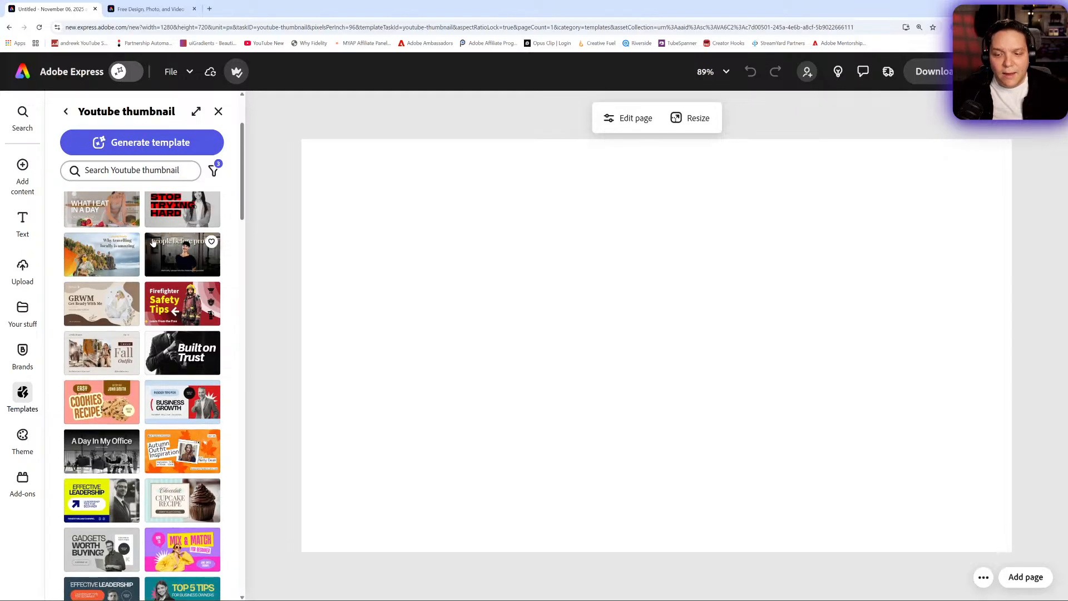
scroll(153, 242, "down", 10)
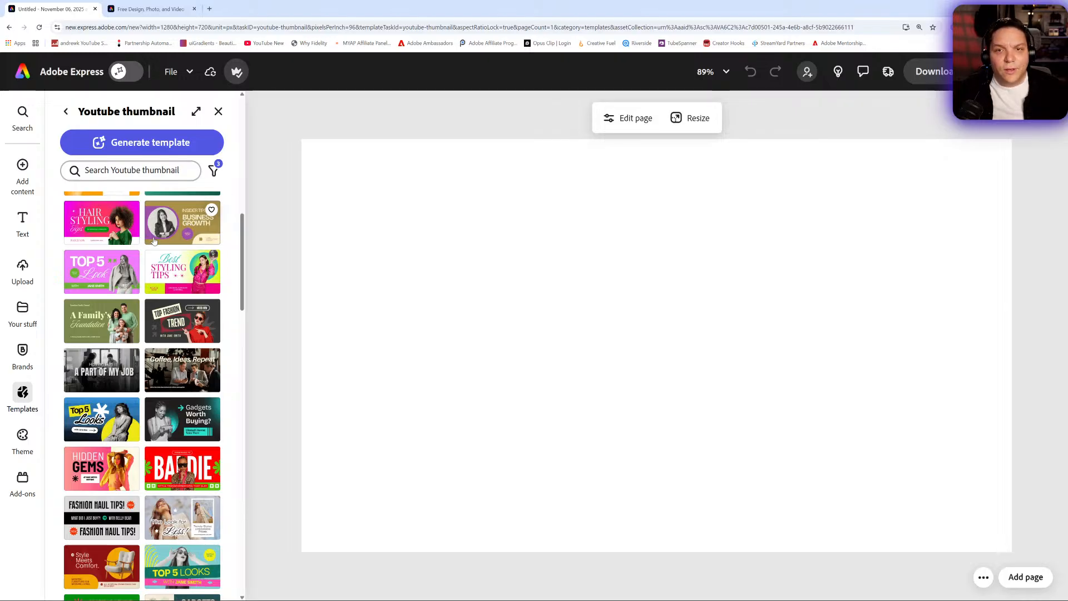
scroll(154, 241, "down", 4)
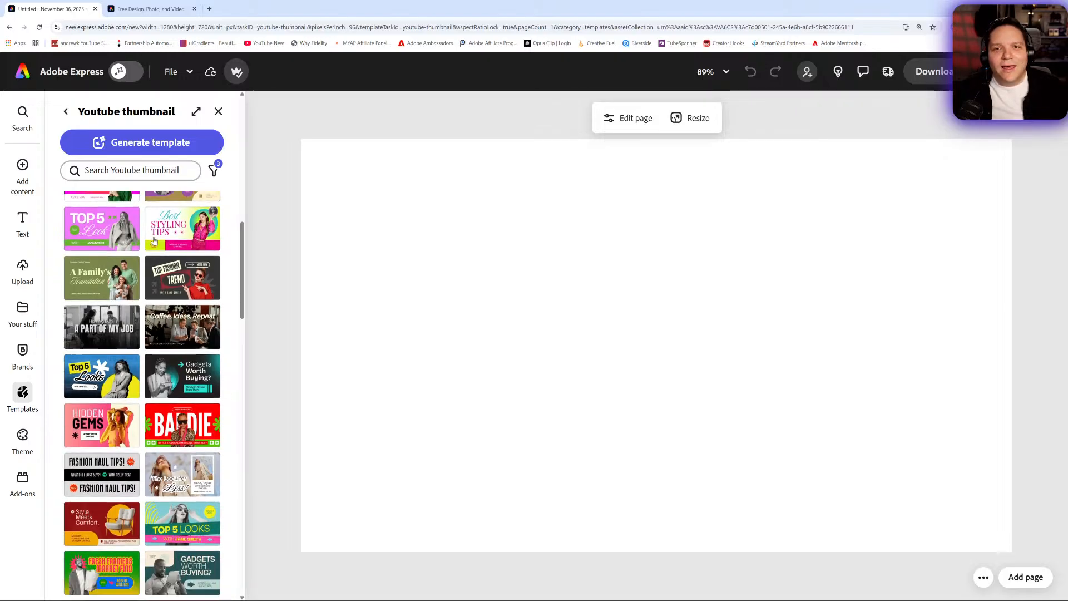
- Scroll through the free templates and apply the purple and yellow Fitness Class thumbnail template
scroll(155, 241, "down", 2)
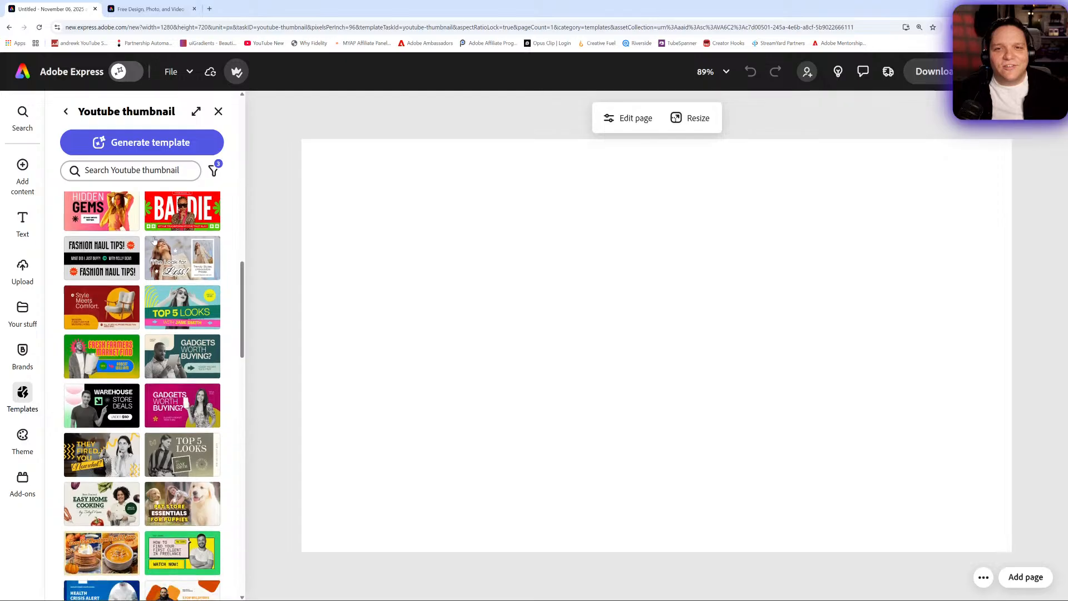
scroll(155, 240, "down", 1)
scroll(155, 241, "down", 1)
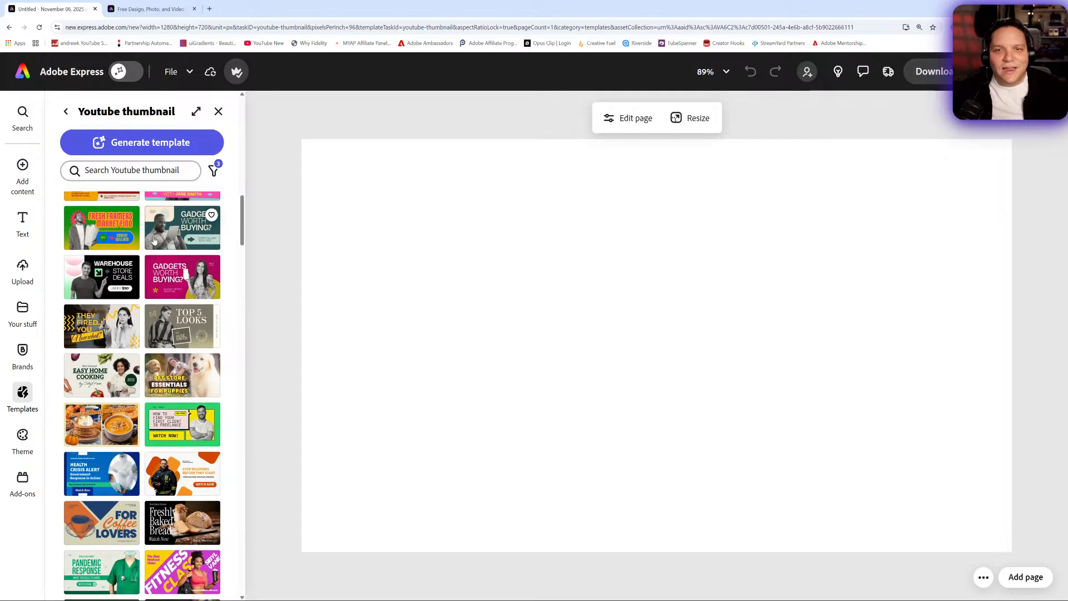
scroll(155, 240, "down", 2)
scroll(154, 240, "up", 2)
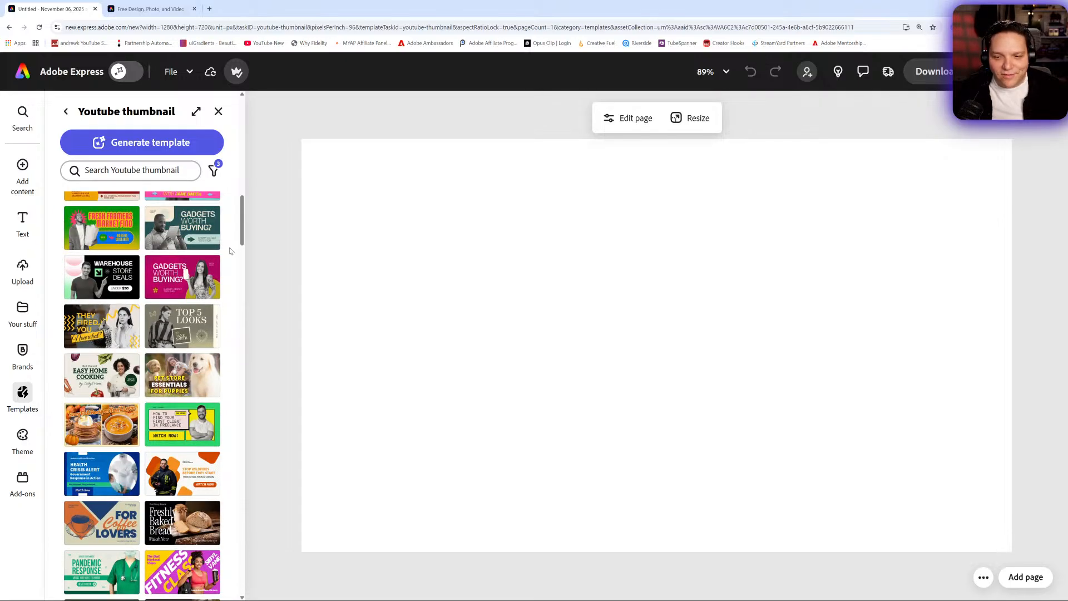
scroll(174, 310, "down", 7)
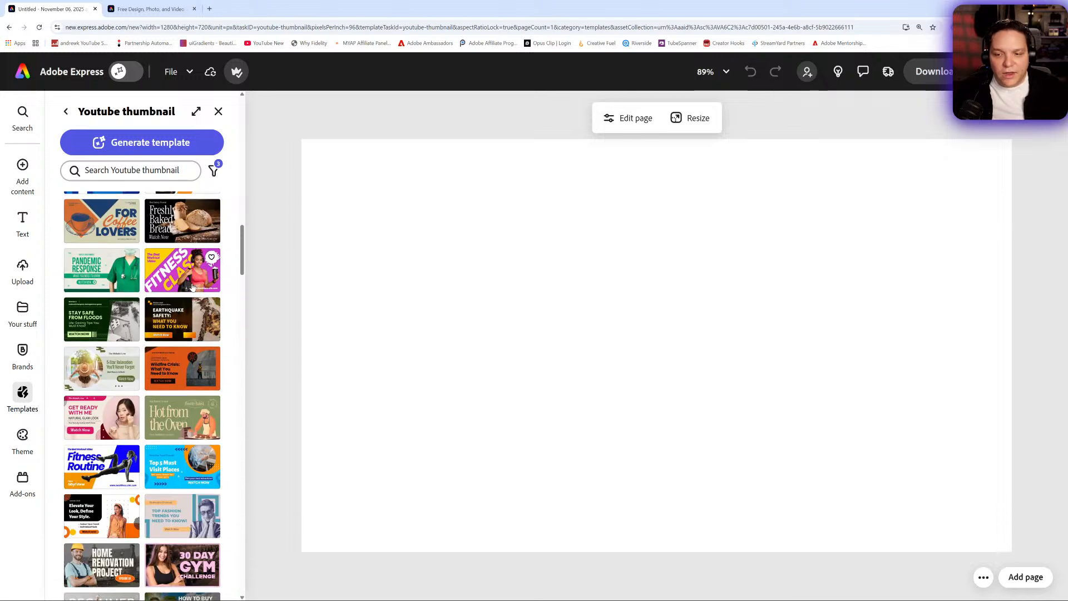
left_click(192, 286)
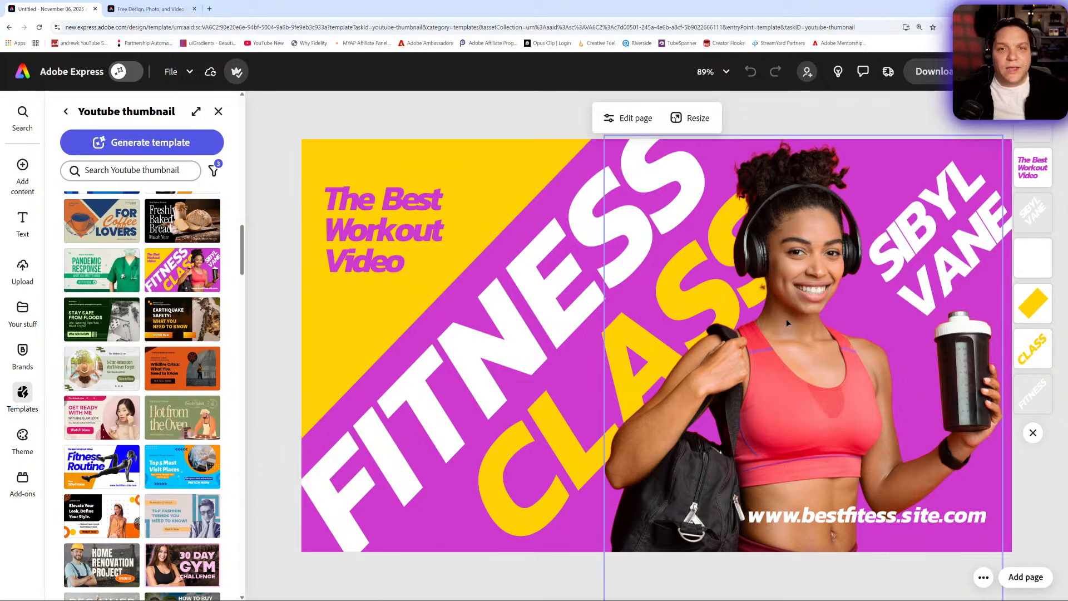
- Replace the top-left headline text with PILATES REFORMER CLASS on three lines
left_click(22, 167)
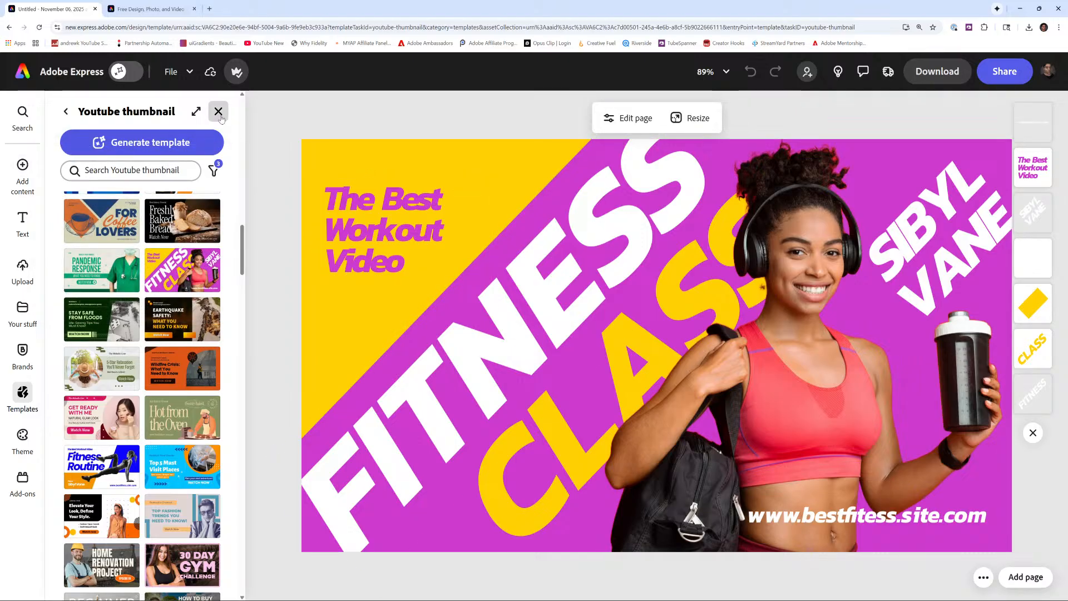
left_click(392, 215)
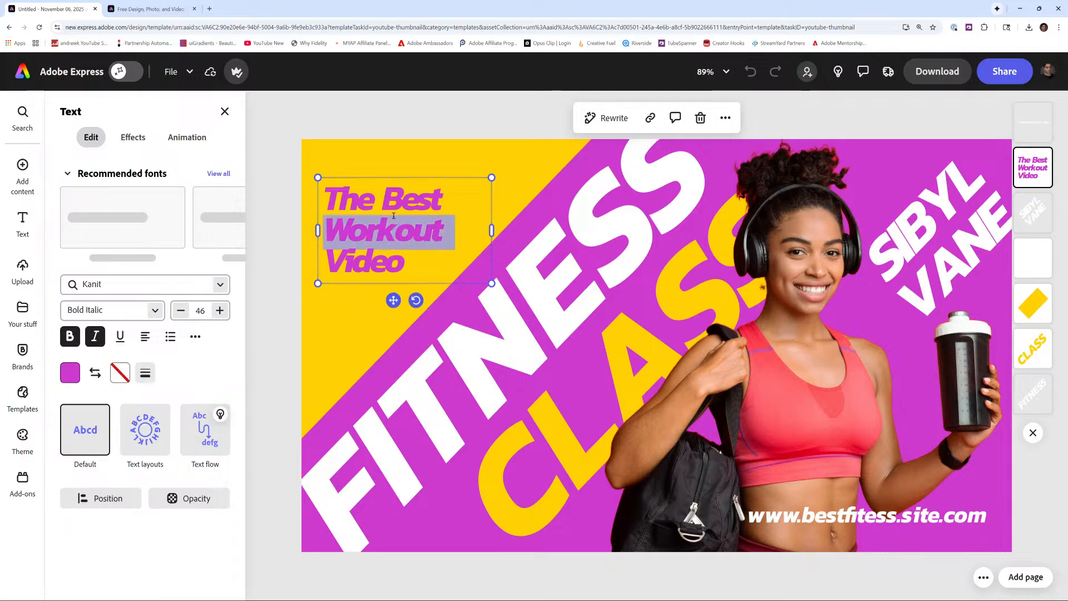
left_click_drag(419, 265, 306, 184)
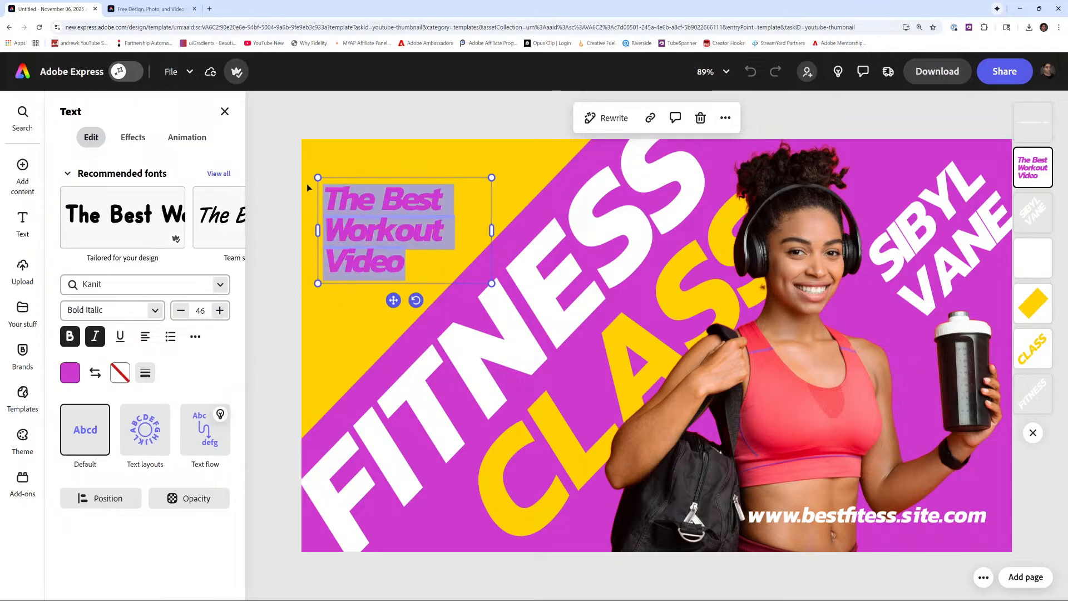
type("re")
key("BackSpace")
key("BackSpace")
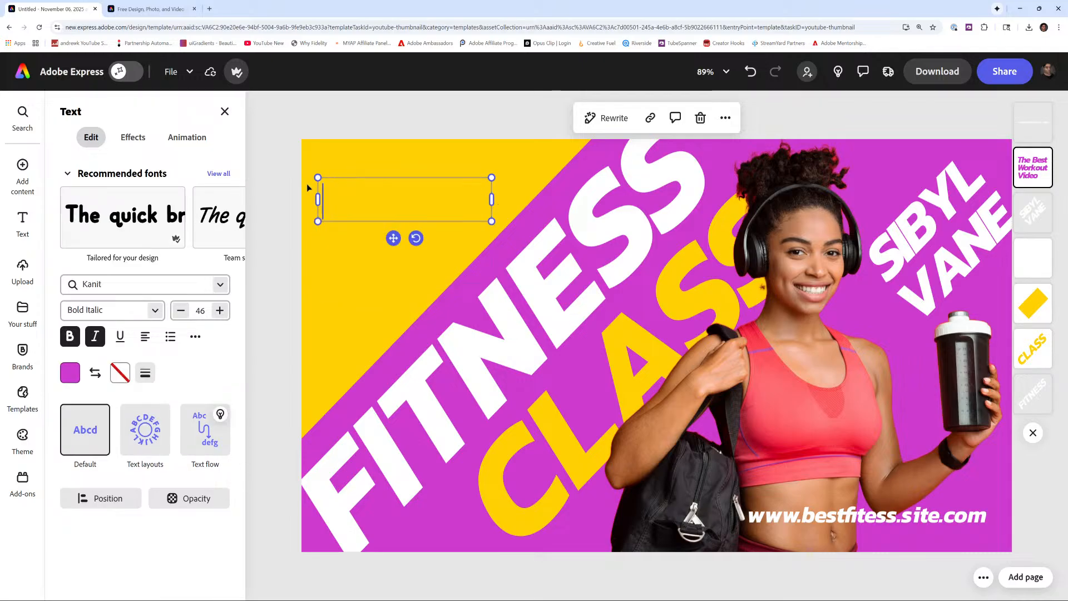
type("PILATES")
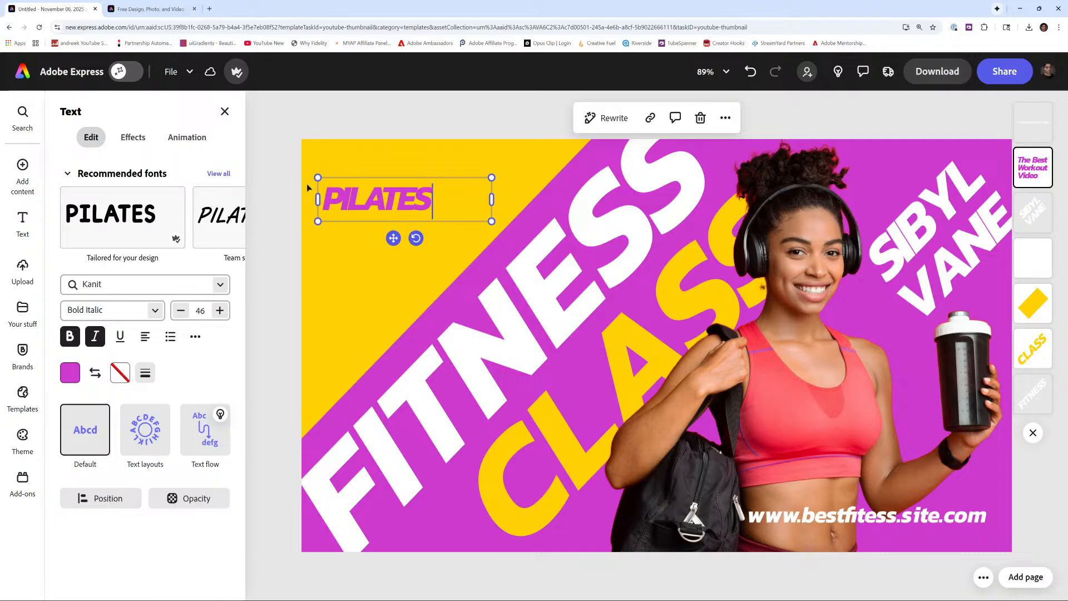
type(" r")
key("BackSpace")
type("REFORMER")
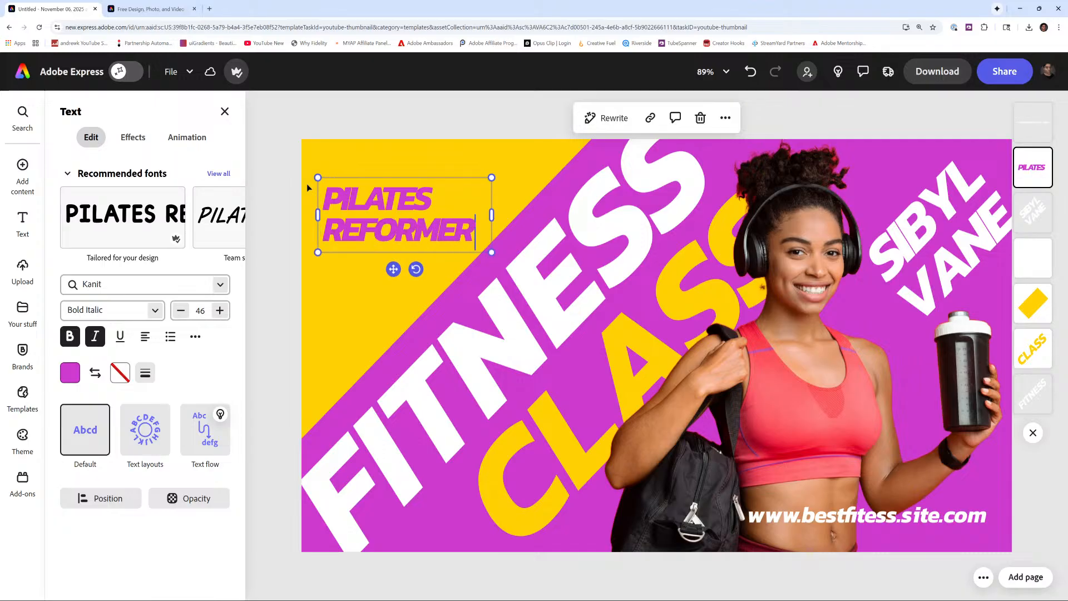
key("Return")
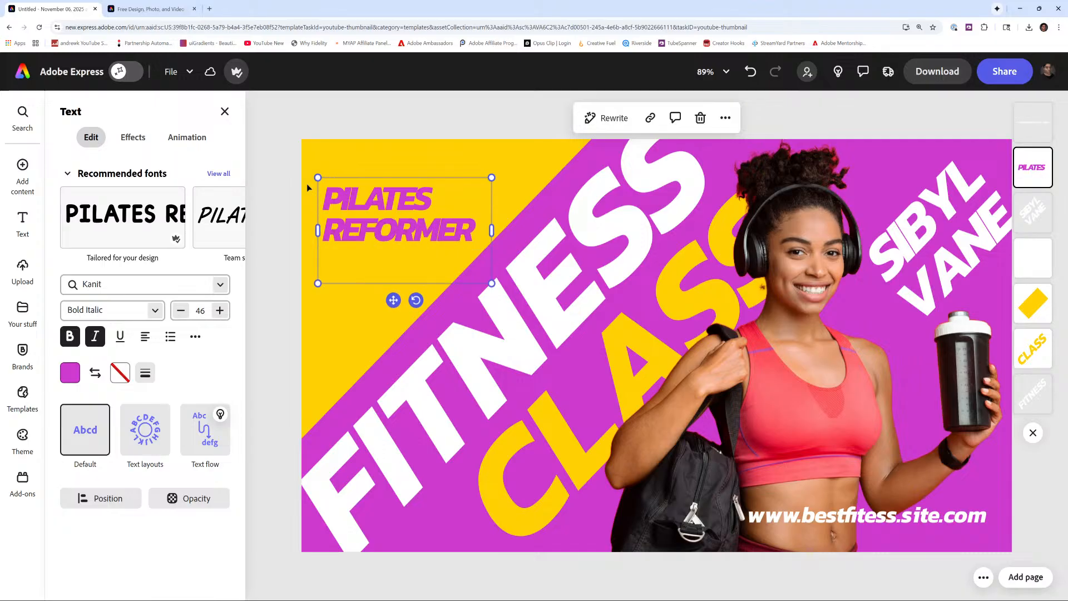
type("CLASS")
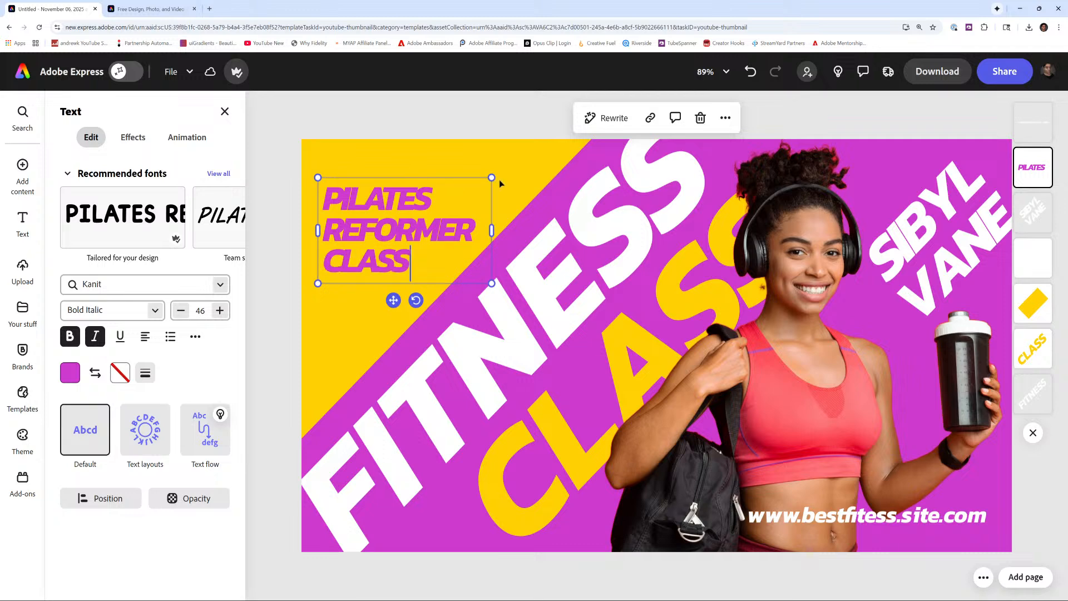
- Scale up the headline text box by its corner to font size 58
left_click_drag(492, 177, 479, 152)
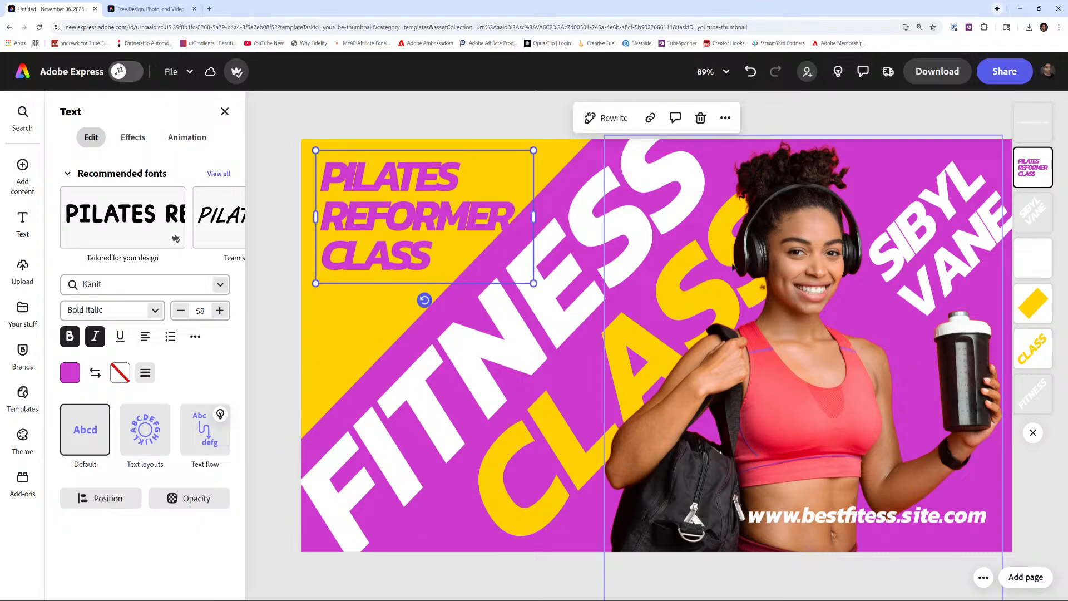
- Nudge the woman's photo slightly up and to the left
left_click(638, 257)
left_click(575, 272)
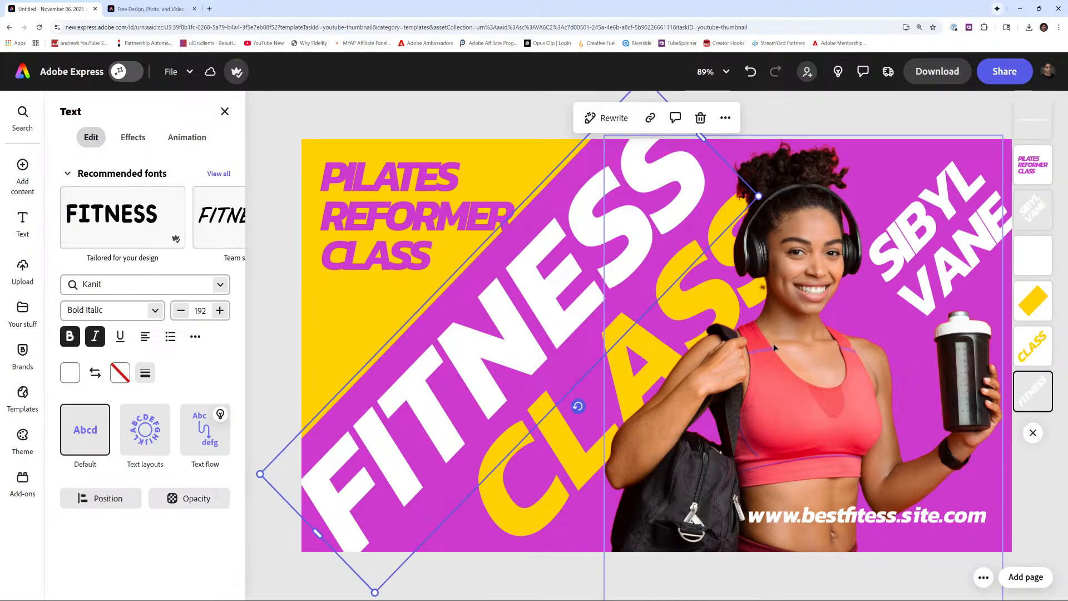
left_click_drag(803, 338, 795, 325)
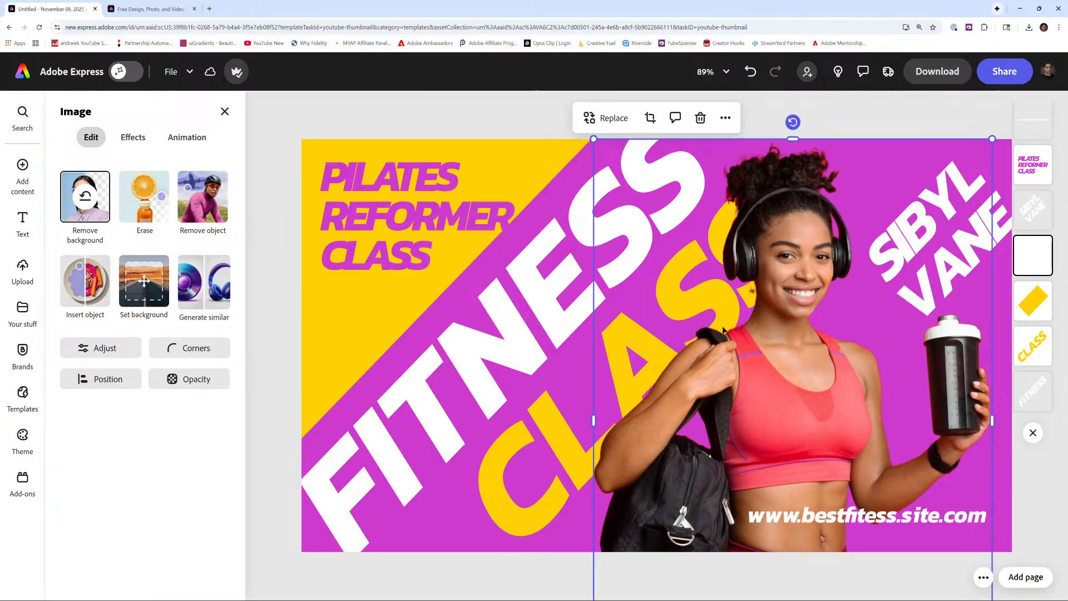
- Delete the website address text at the bottom of the thumbnail
left_click(903, 518)
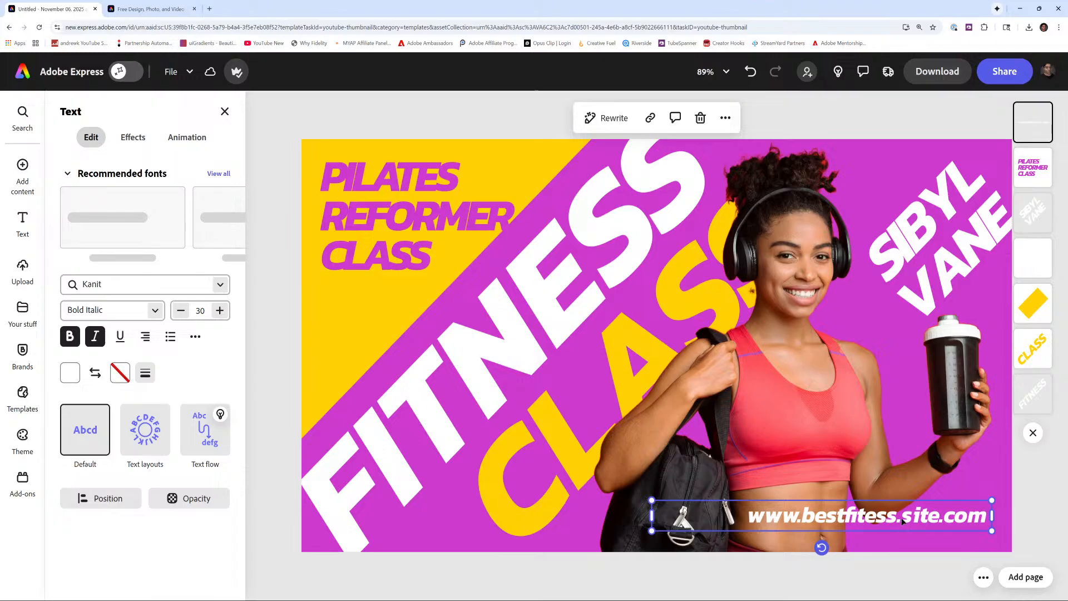
key("Delete")
- Edit the SIBYL VANE text, deleting the letter A from VANE
left_click(909, 250)
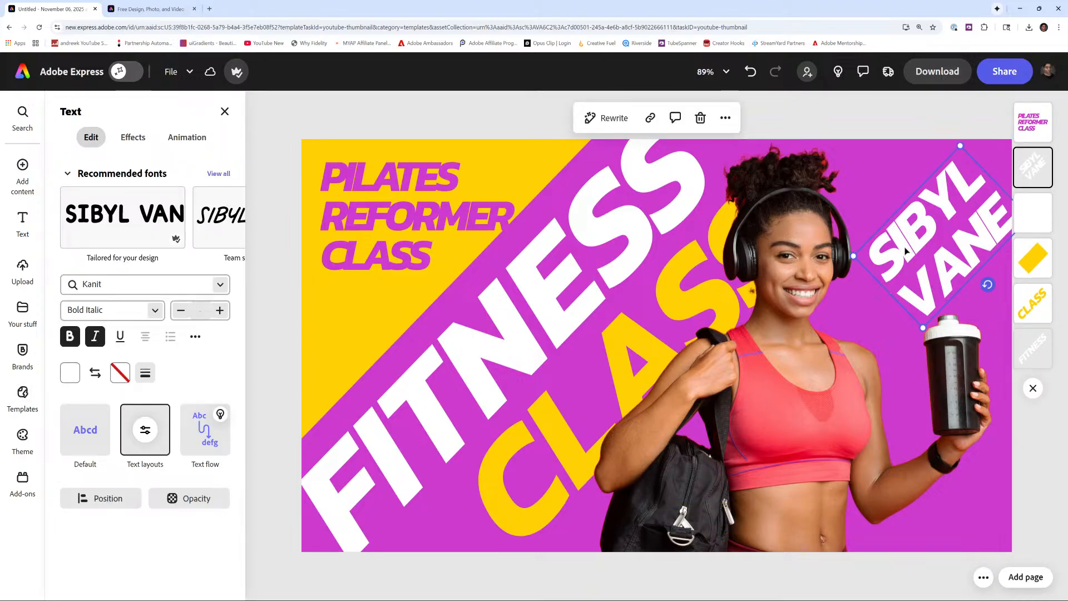
double_click(905, 251)
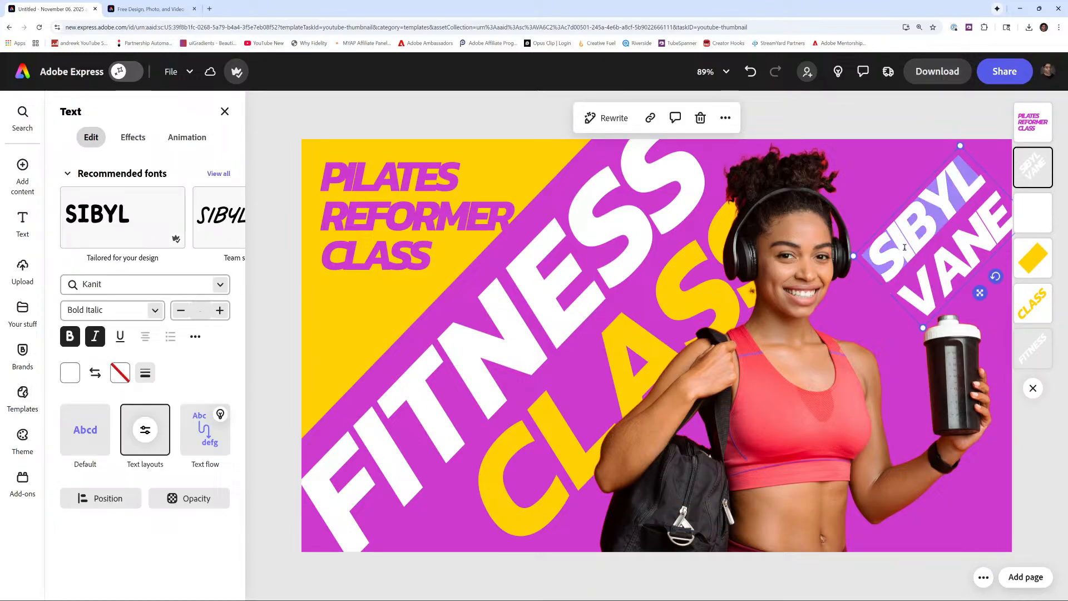
left_click(936, 269)
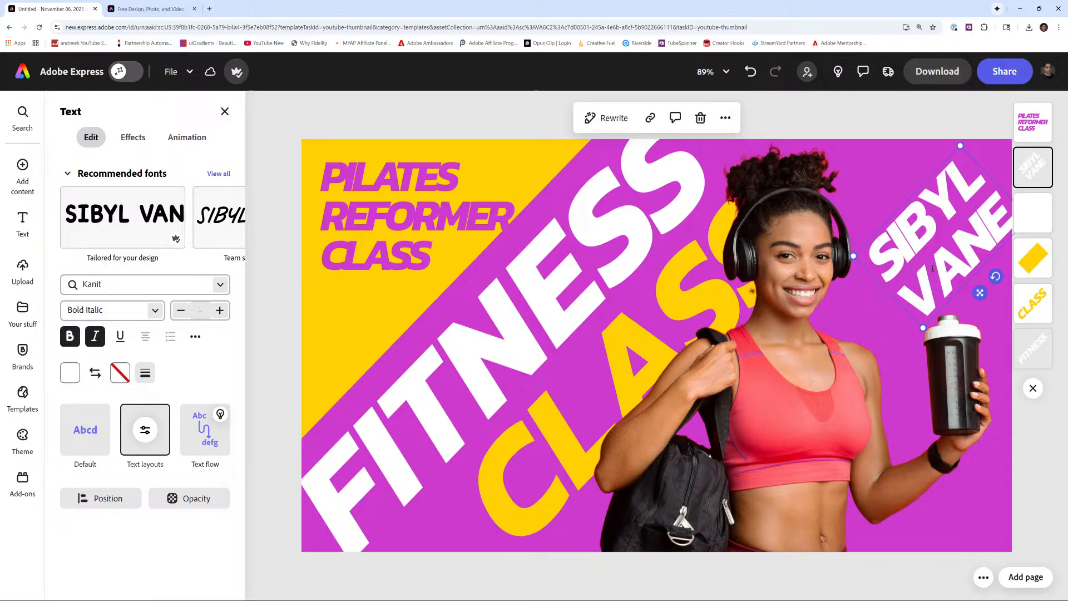
key("BackSpace")
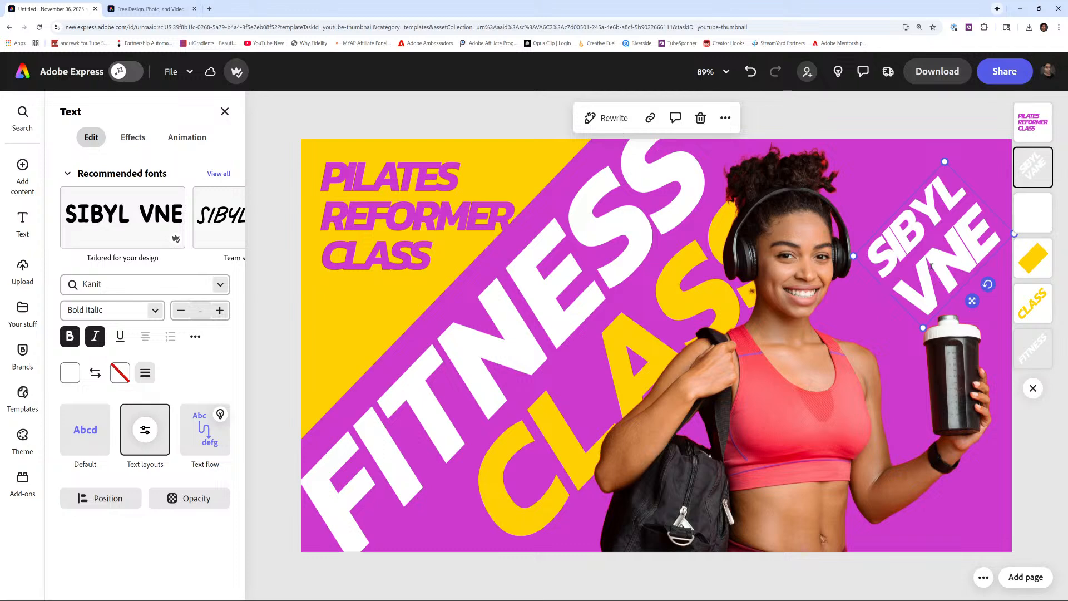
- Rewrite the headline in a Professional tone, replace it with REFORMER PILATES SESSION, and narrow its text box slightly
left_click(402, 208)
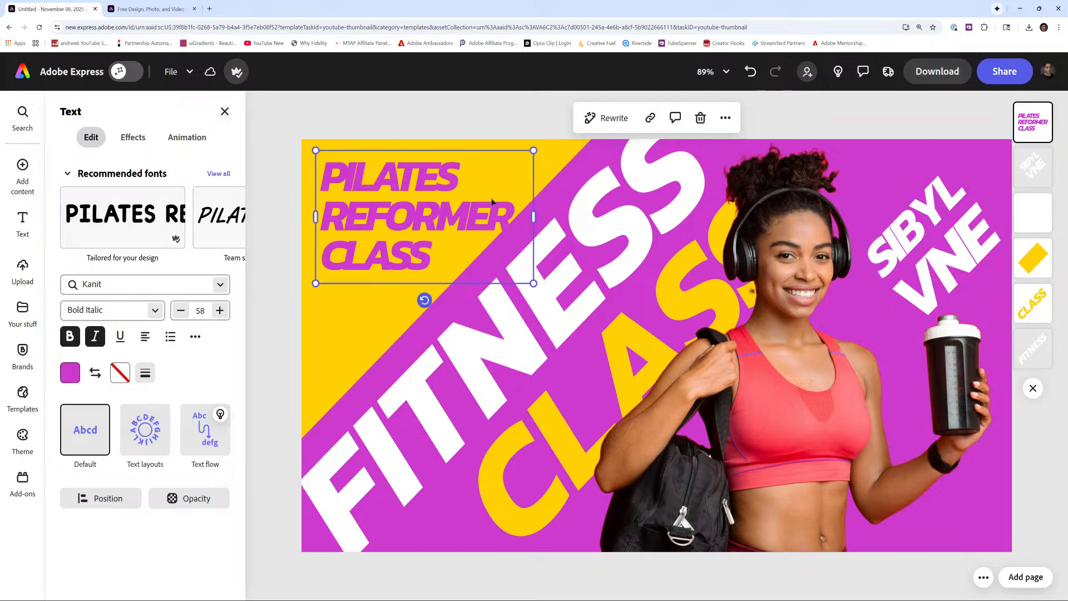
left_click(607, 124)
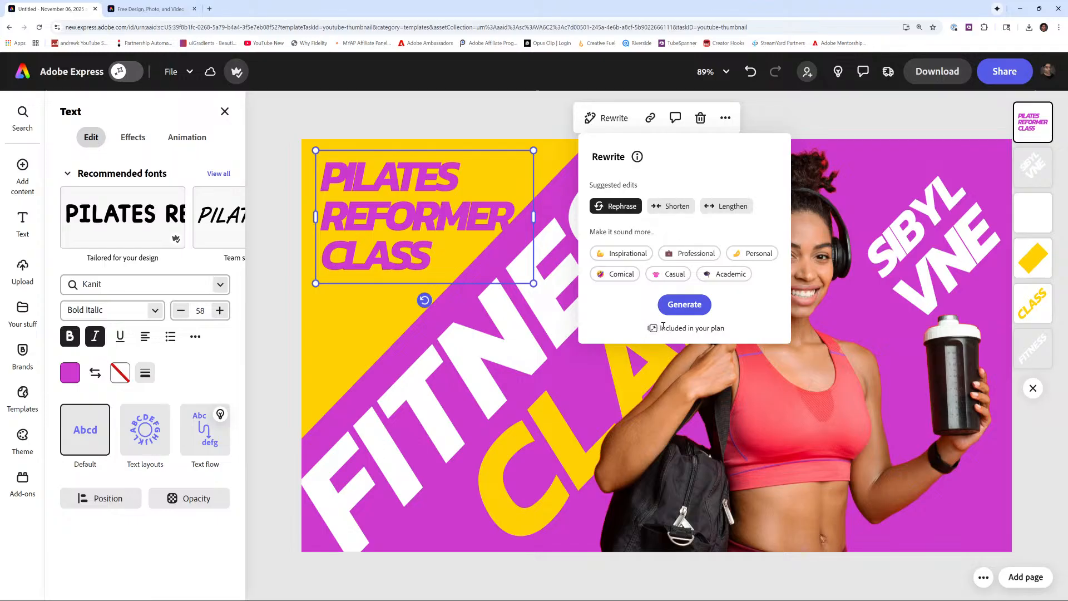
left_click(692, 259)
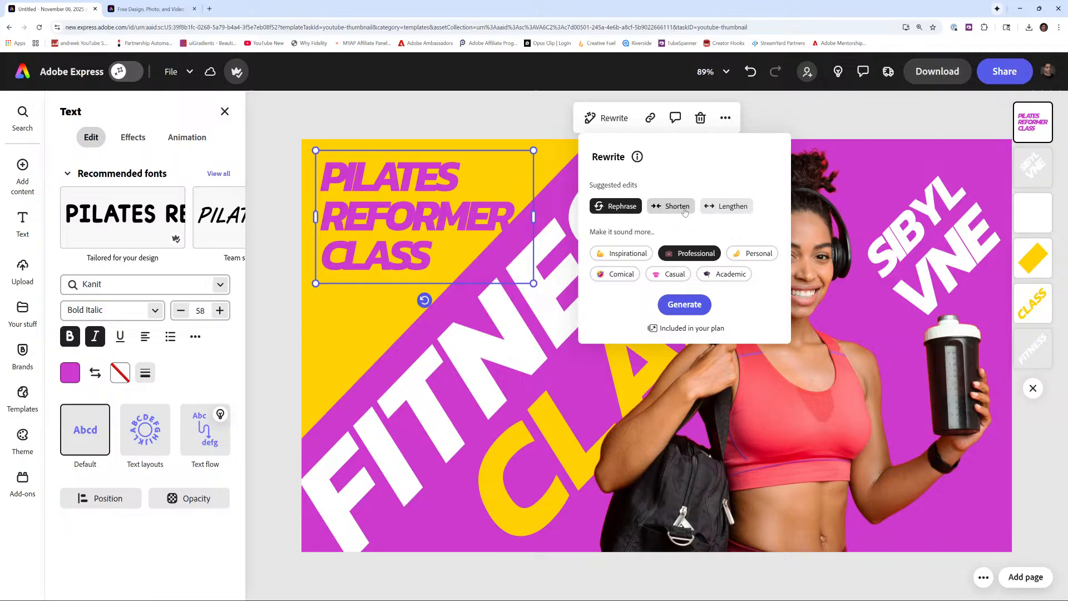
left_click(688, 311)
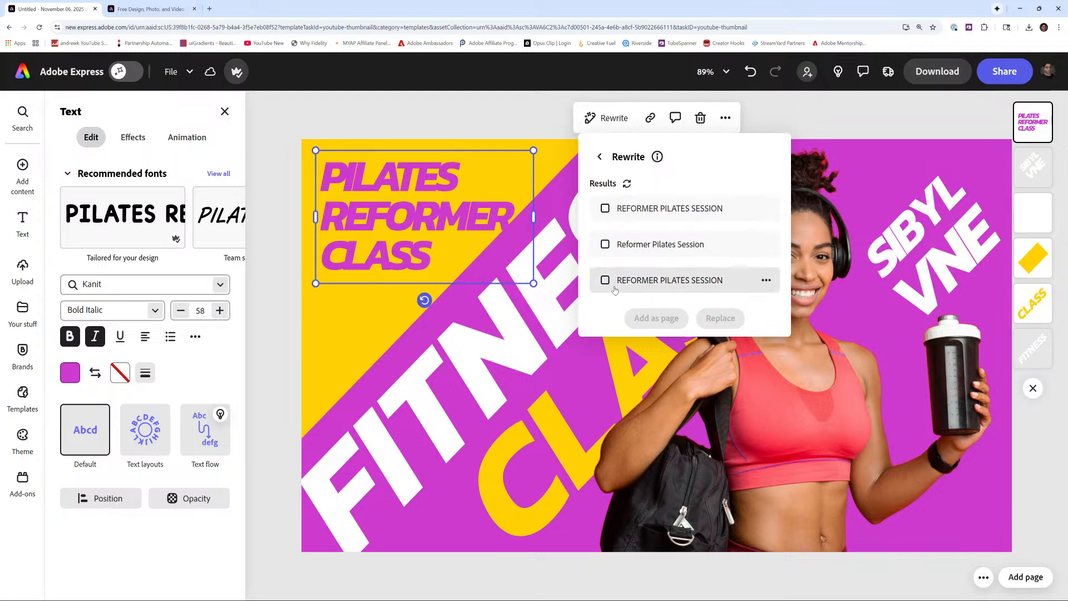
left_click(605, 209)
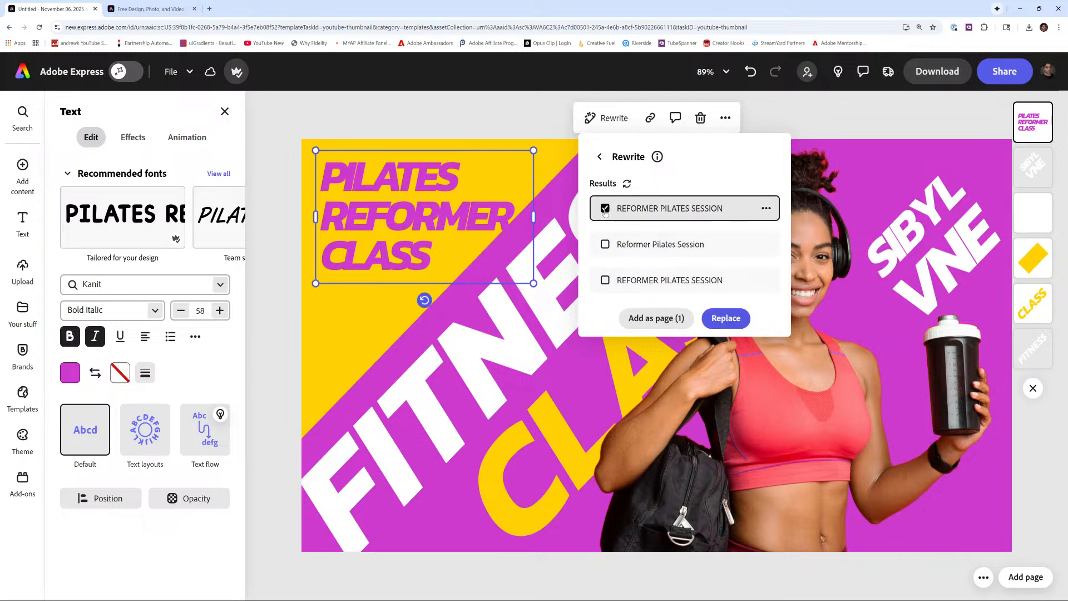
left_click(725, 323)
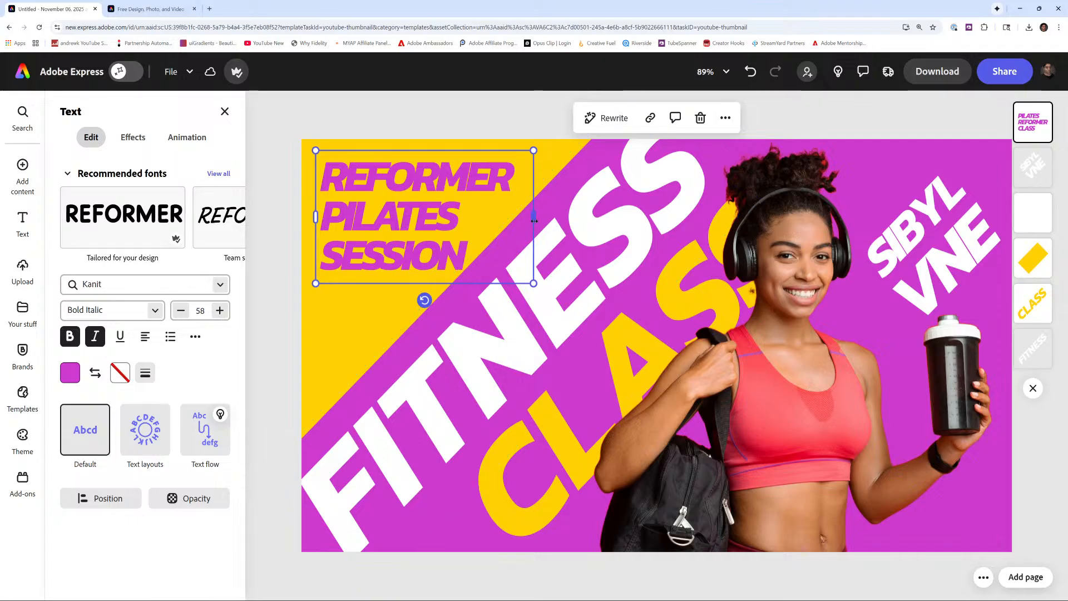
mouse_move(533, 217)
left_mouse_down()
mouse_move(547, 220)
mouse_move(520, 217)
left_mouse_up()
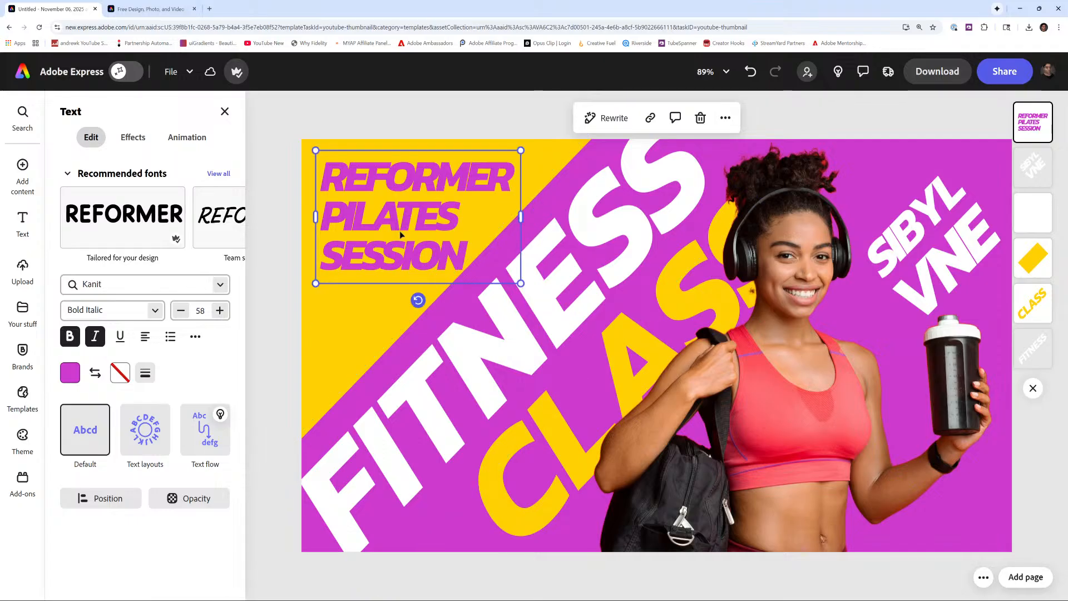
- Browse the recommended font options for the headline text
left_click(221, 285)
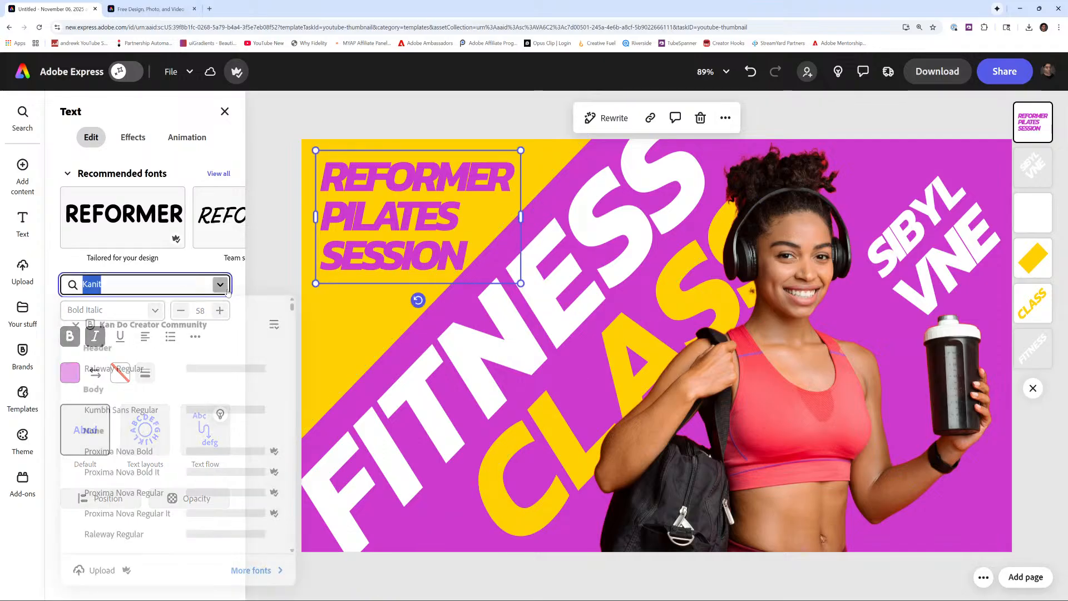
left_click(226, 288)
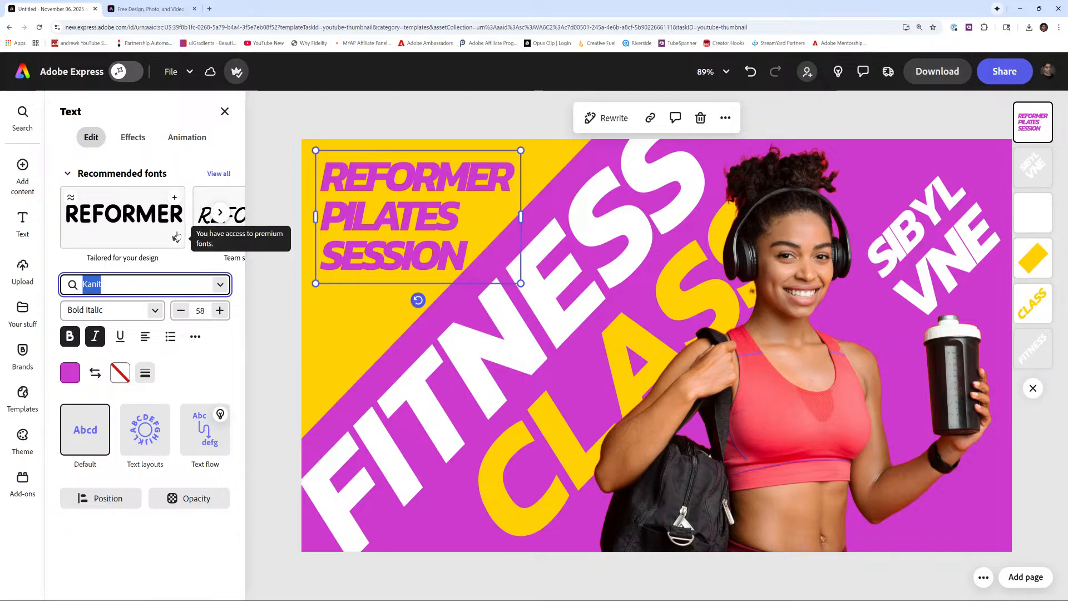
left_click(219, 174)
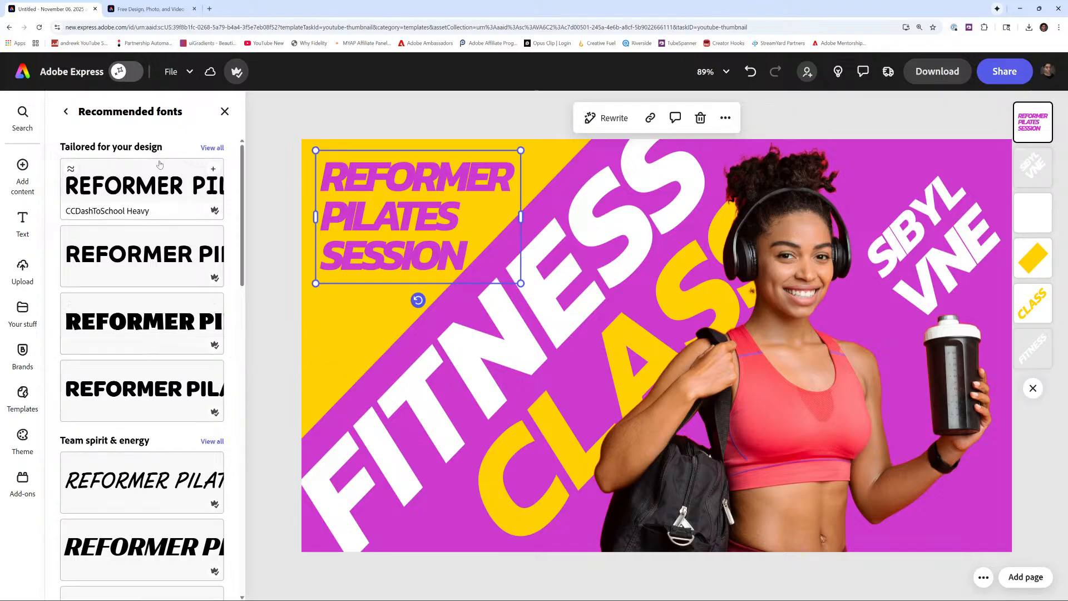
scroll(213, 257, "down", 15)
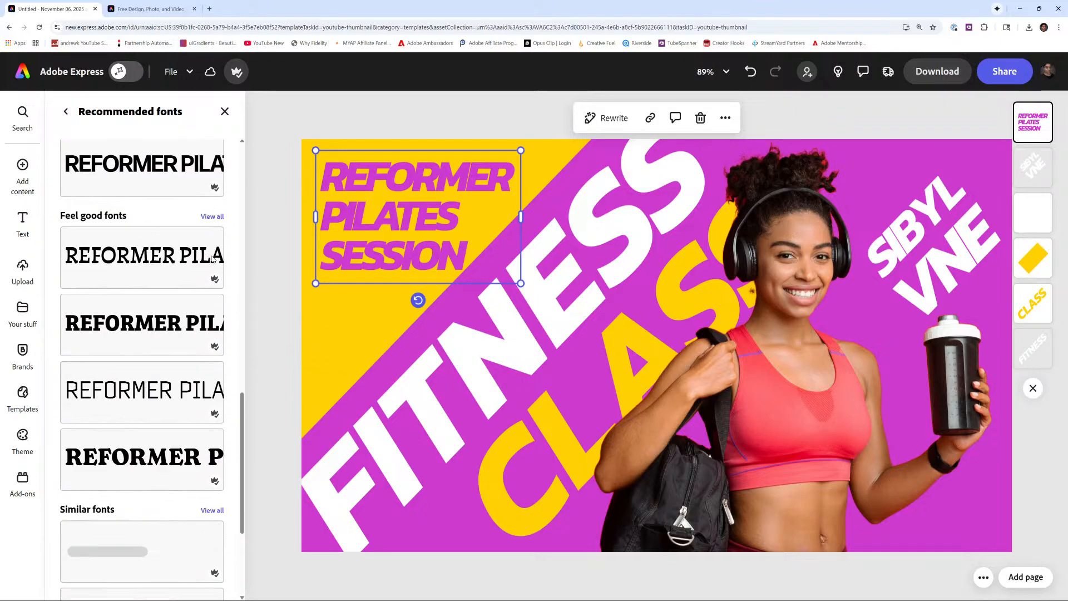
scroll(211, 257, "down", 3)
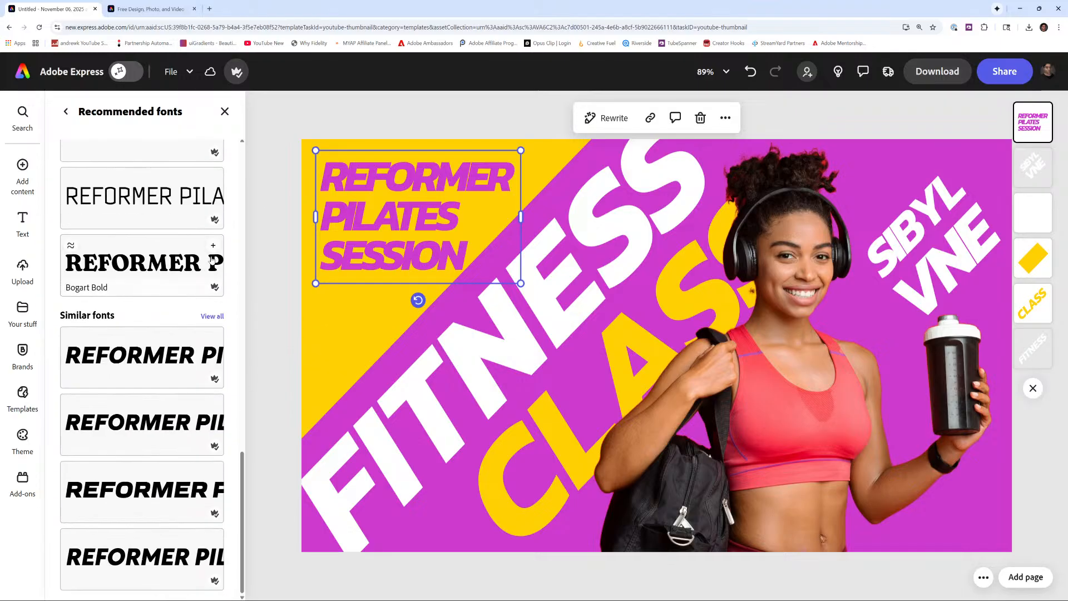
left_click(65, 111)
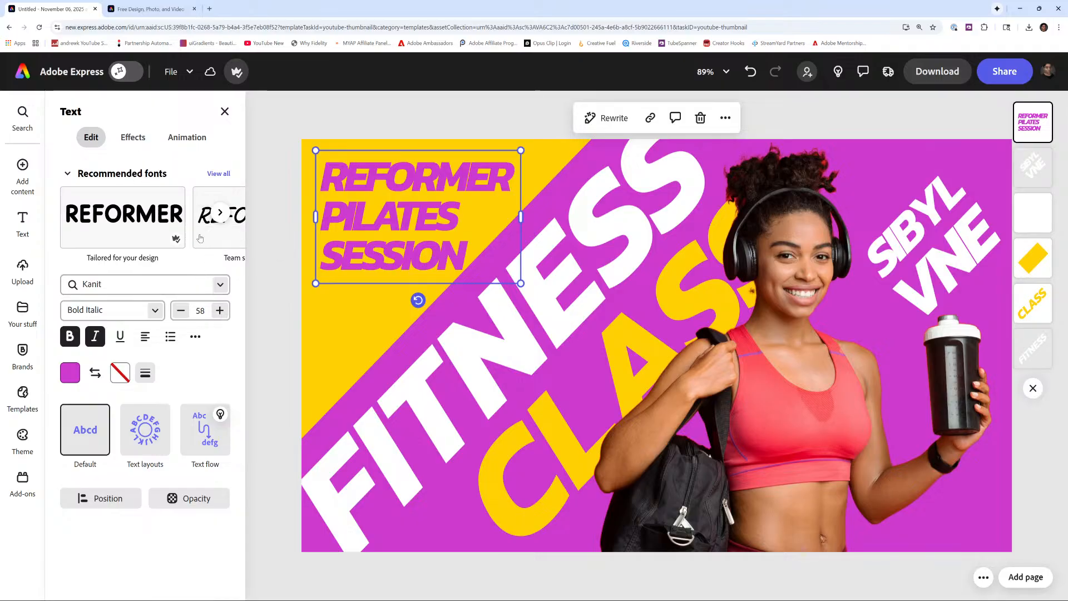
- Set the headline font to Raleway with the SemiBold weight
left_click(221, 284)
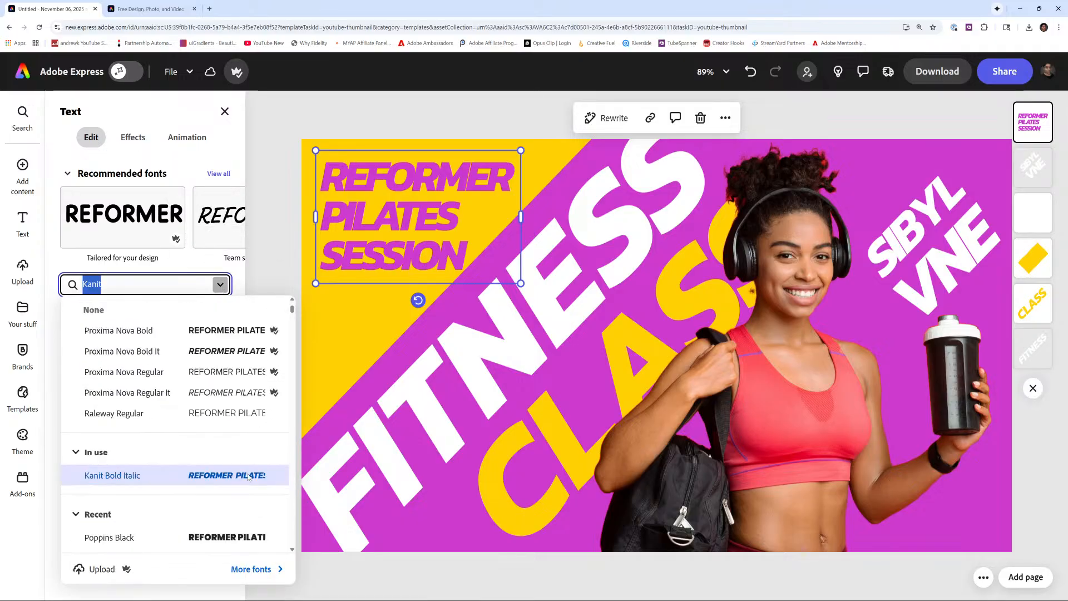
left_click(232, 411)
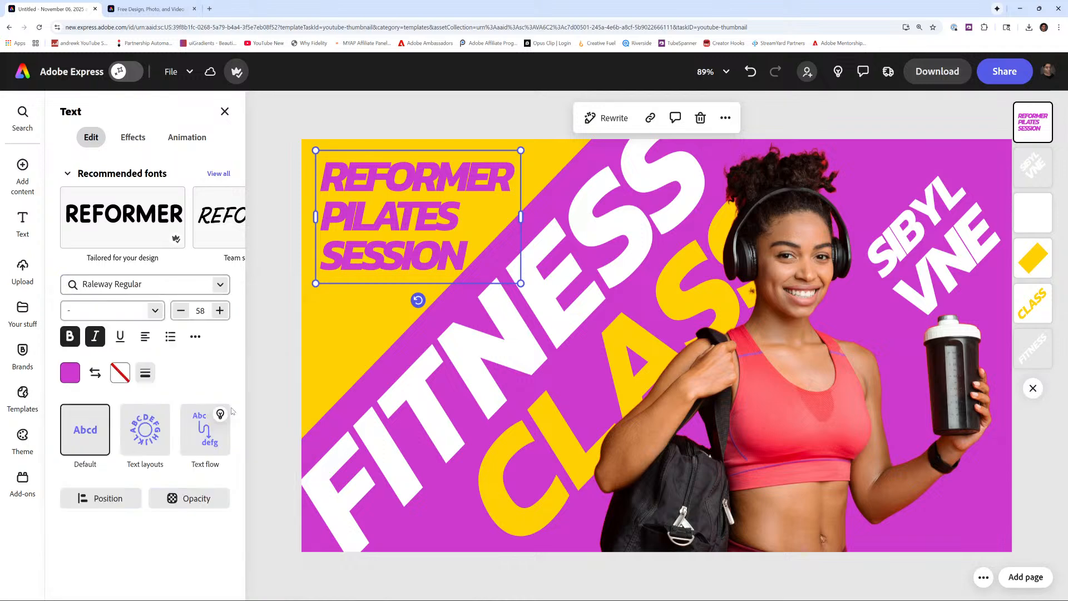
left_click(156, 310)
scroll(108, 421, "down", 2)
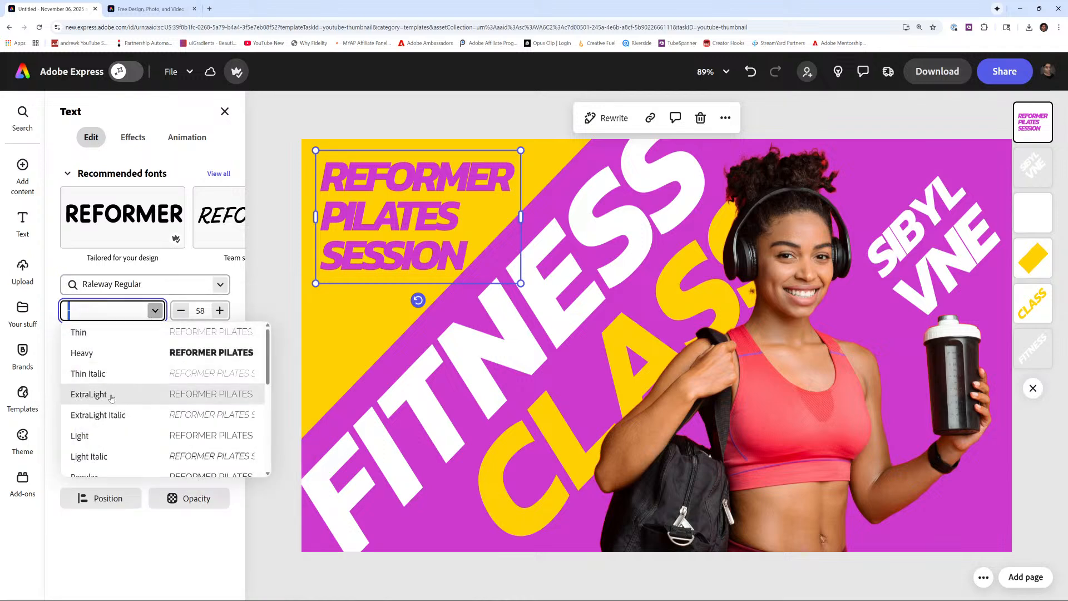
left_click(100, 431)
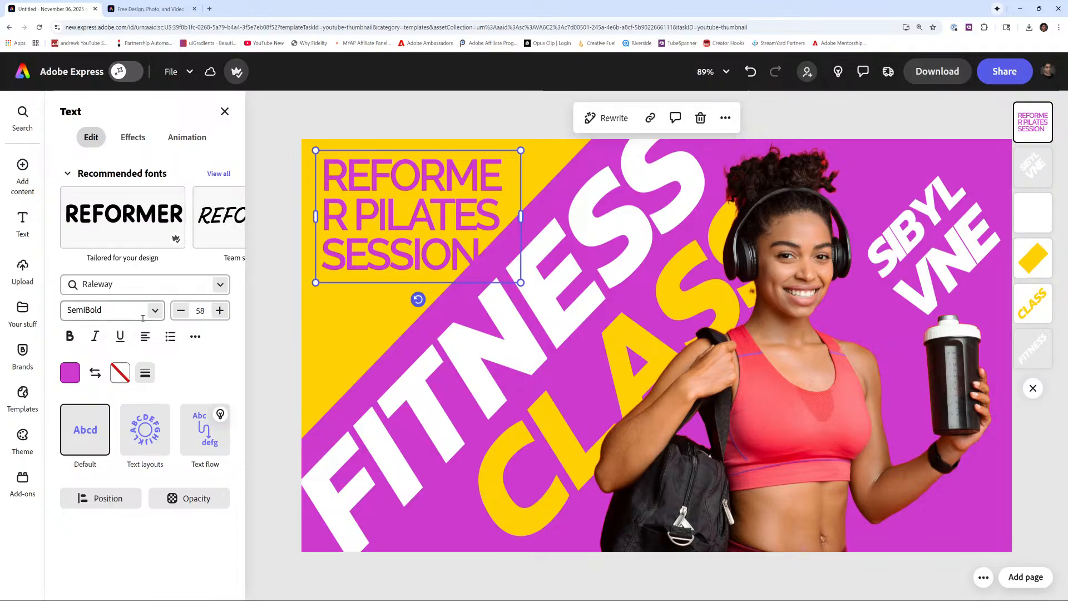
- Switch the headline font to Amaranth and widen its text box slightly
left_click(220, 284)
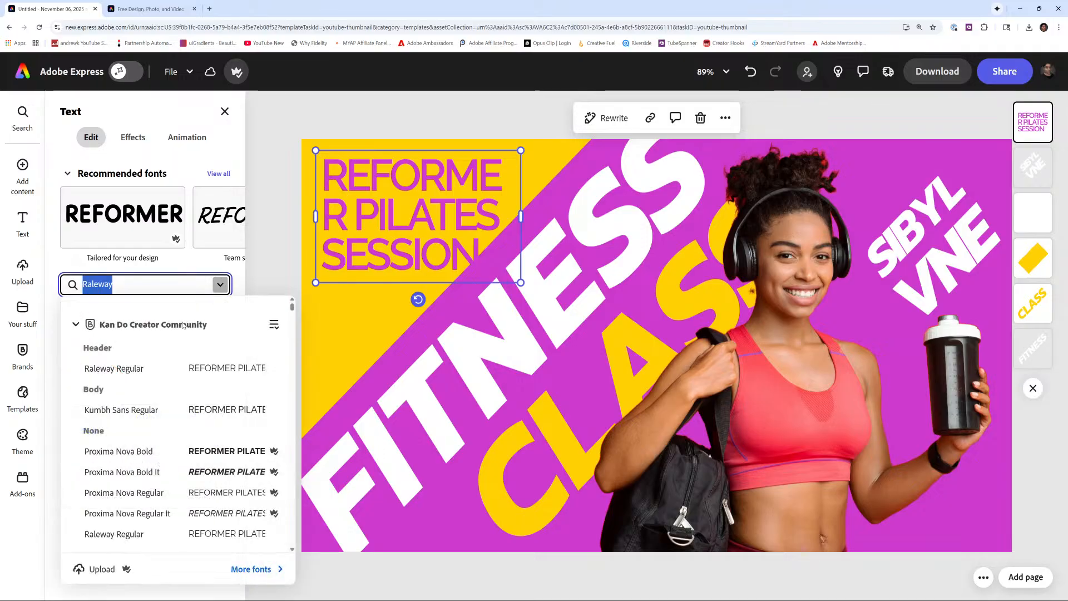
scroll(148, 415, "down", 10)
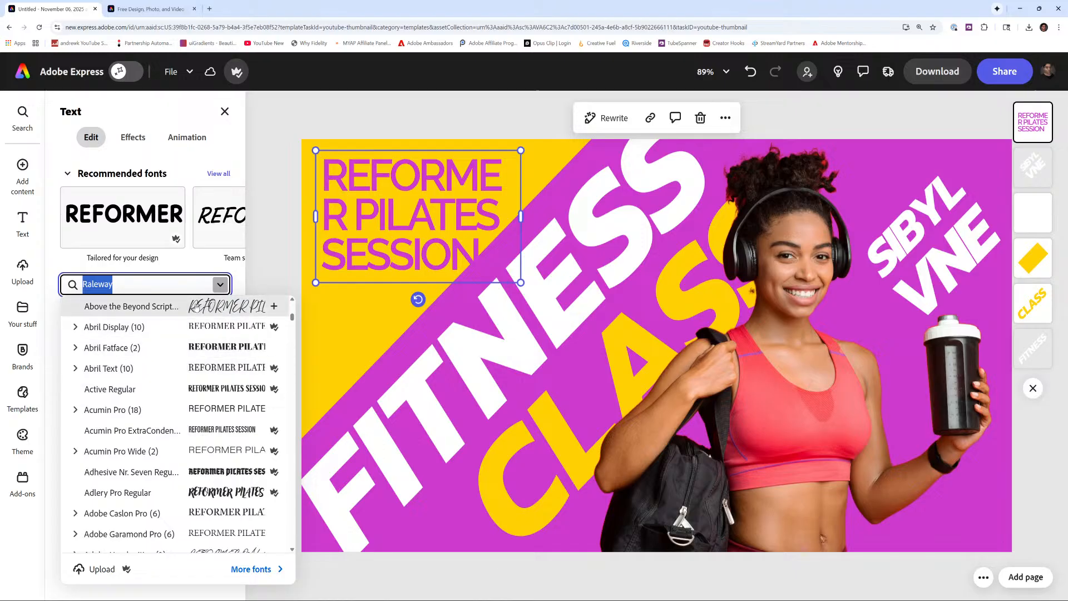
scroll(197, 305, "down", 3)
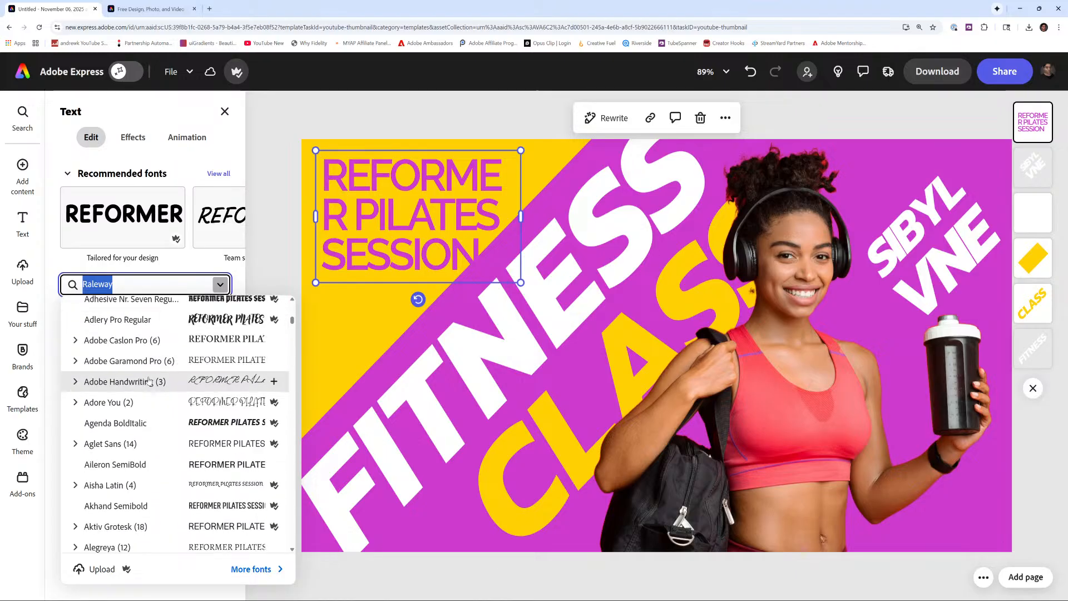
scroll(149, 381, "down", 5)
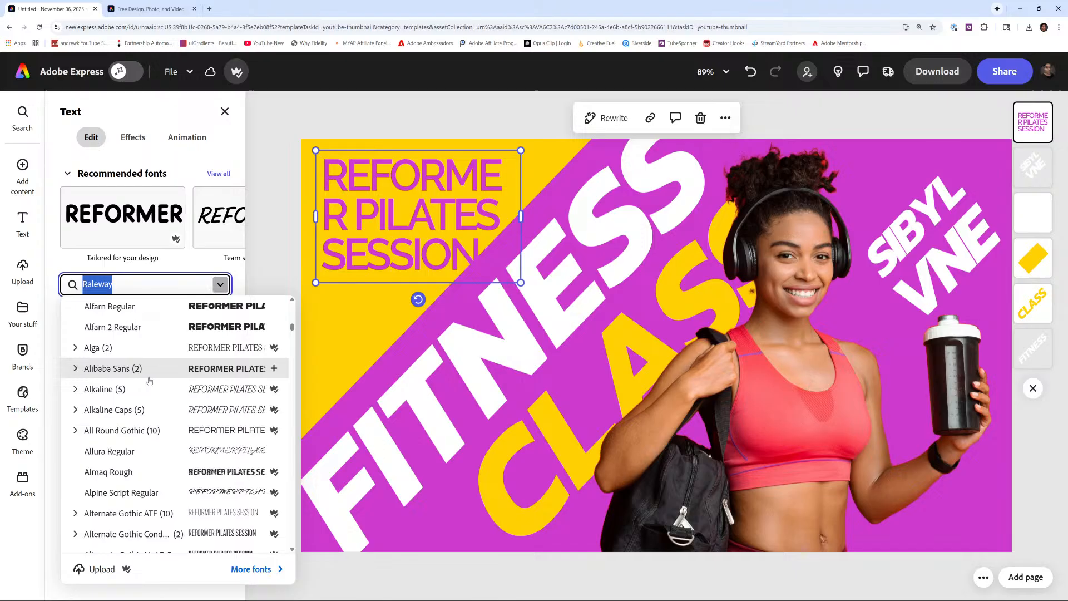
scroll(149, 381, "down", 4)
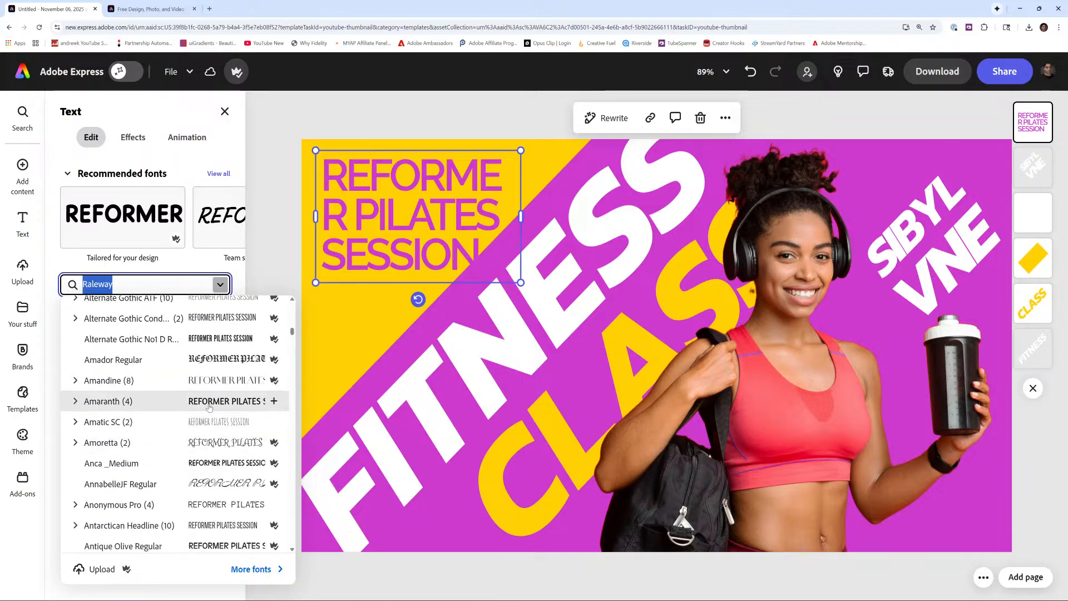
left_click(209, 401)
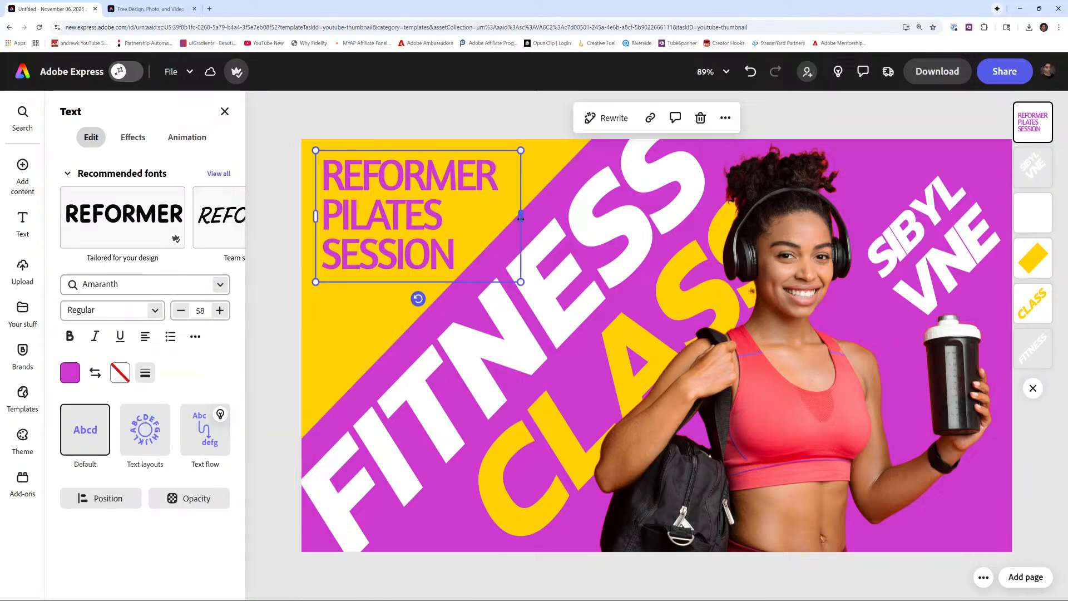
mouse_move(521, 151)
left_mouse_down()
mouse_move(553, 144)
mouse_move(541, 147)
left_mouse_up()
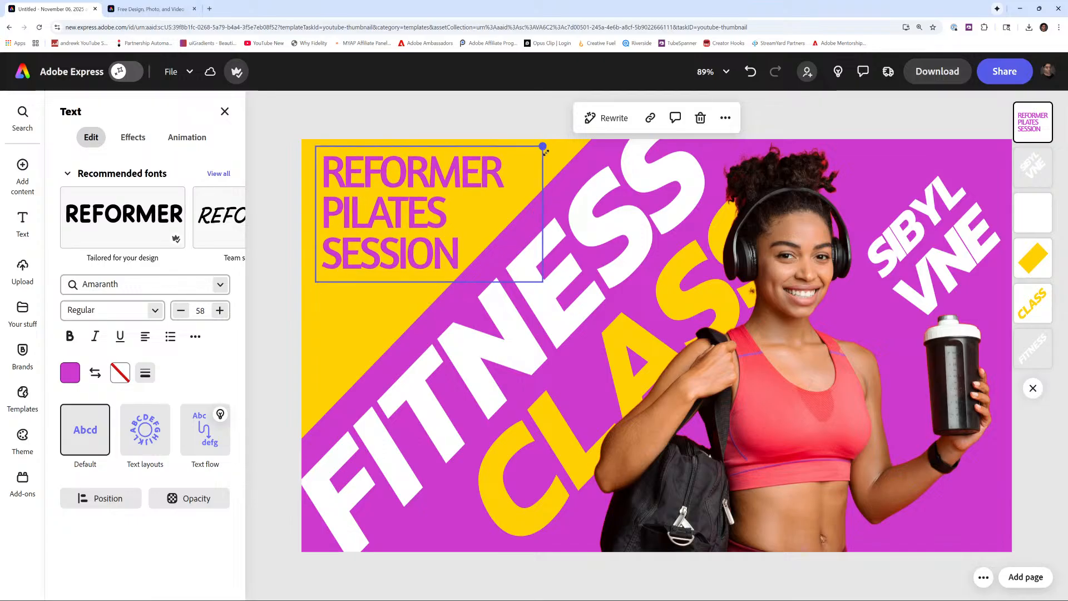
- Apply the Dynamic text layout to the headline, then undo it
left_click(150, 434)
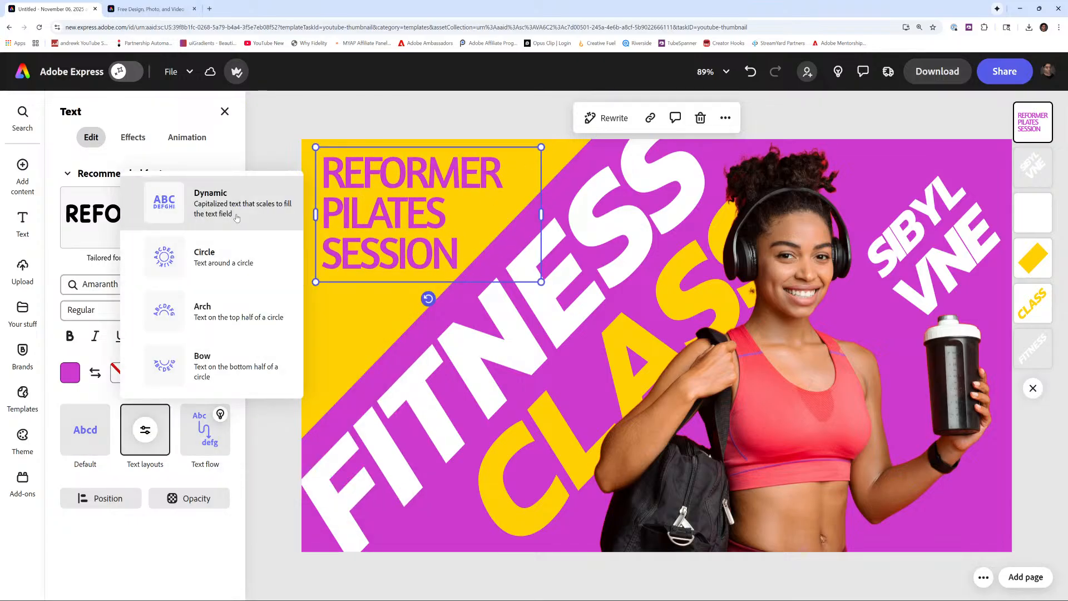
left_click(223, 203)
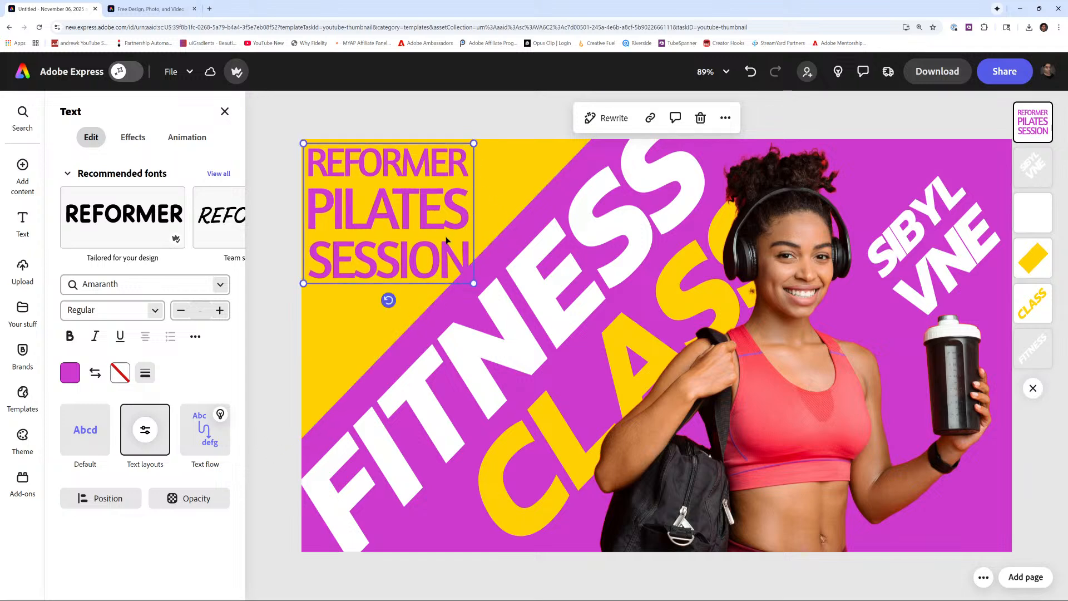
left_click(751, 76)
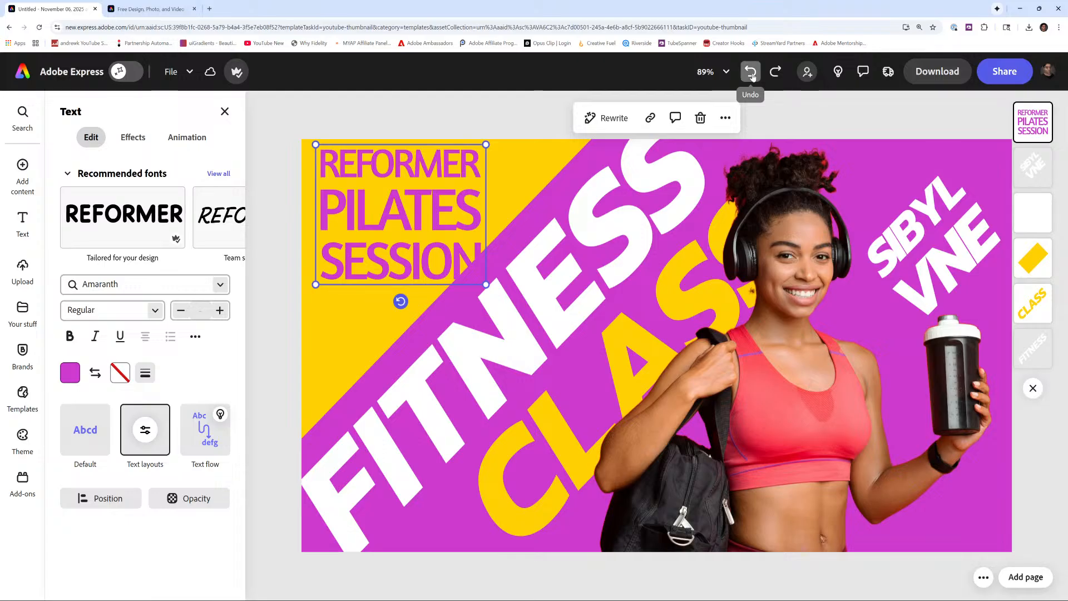
left_click(751, 76)
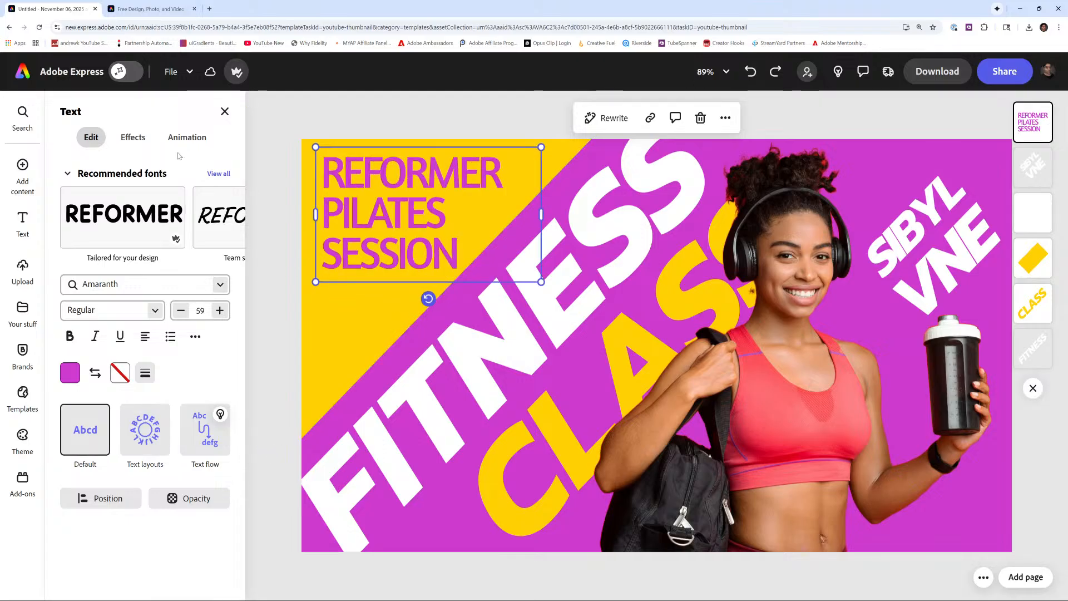
- Change the headline font to Halcom ExtraBold Italic from the similar fonts list
left_click(220, 212)
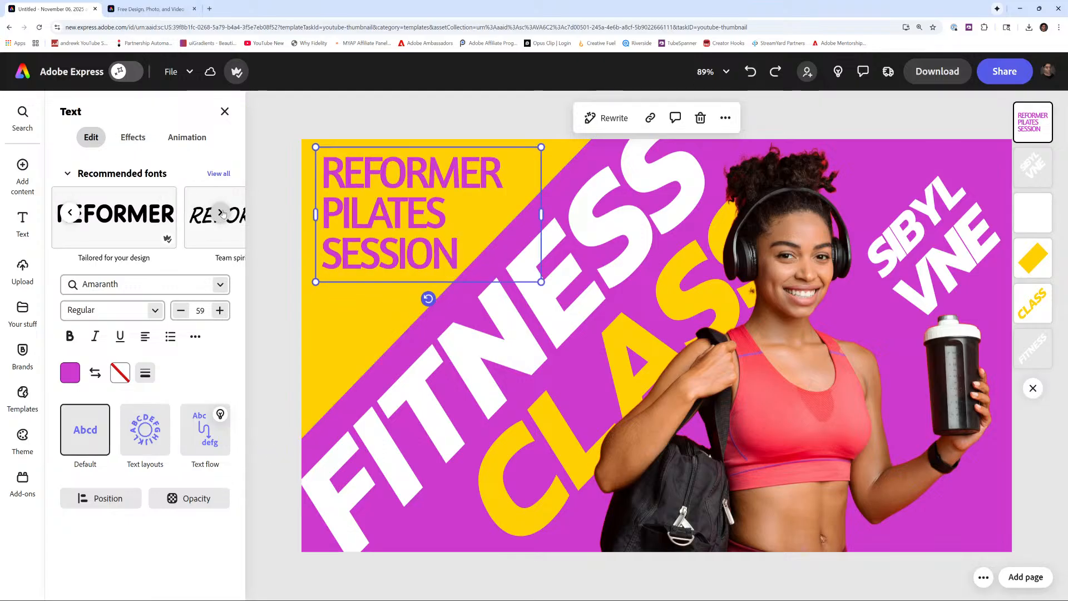
left_click(221, 213)
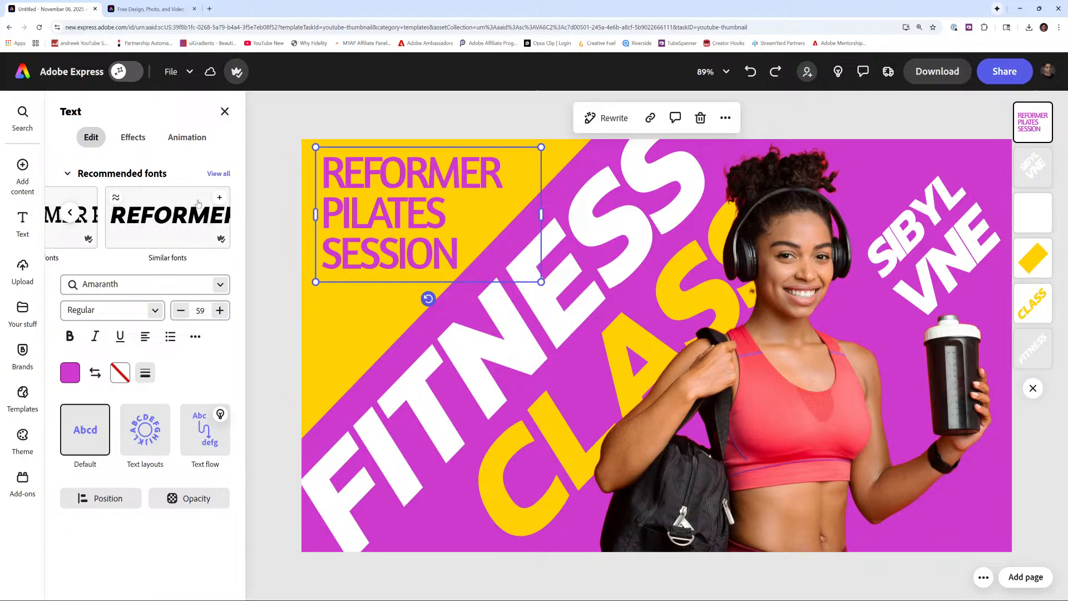
left_click(117, 199)
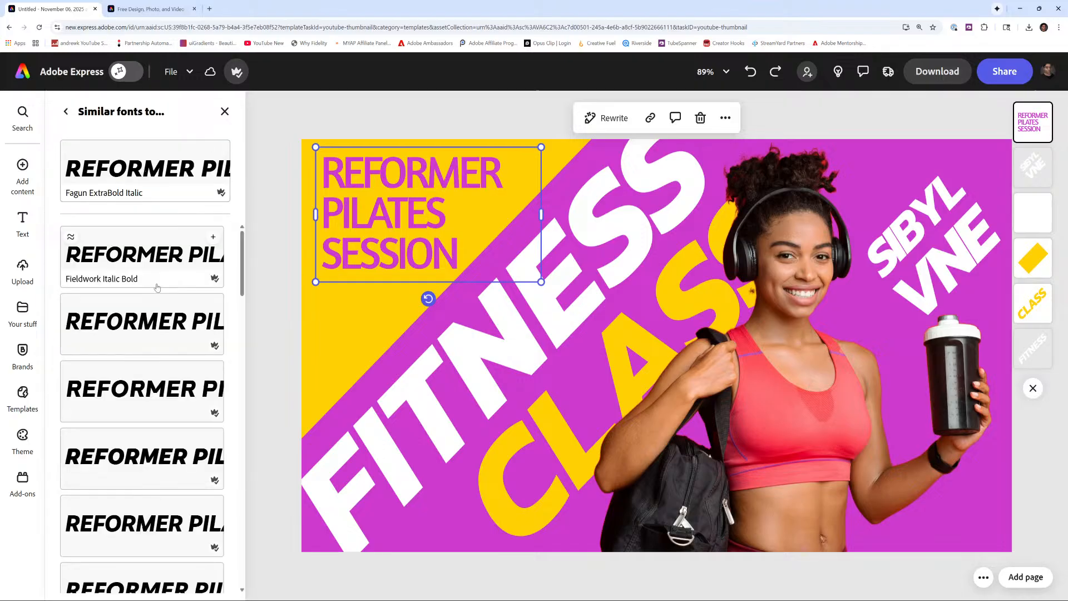
scroll(153, 281, "down", 2)
left_click(144, 274)
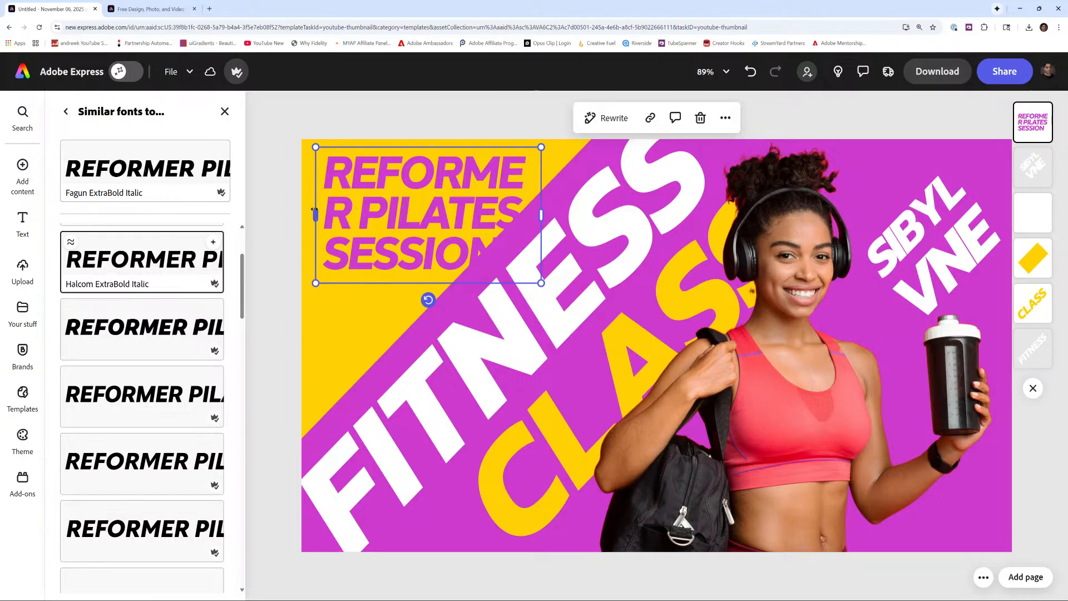
- Resize the headline text box narrower and shorter, and nudge it slightly up and right
left_click_drag(314, 211, 295, 207)
left_click_drag(540, 283, 515, 268)
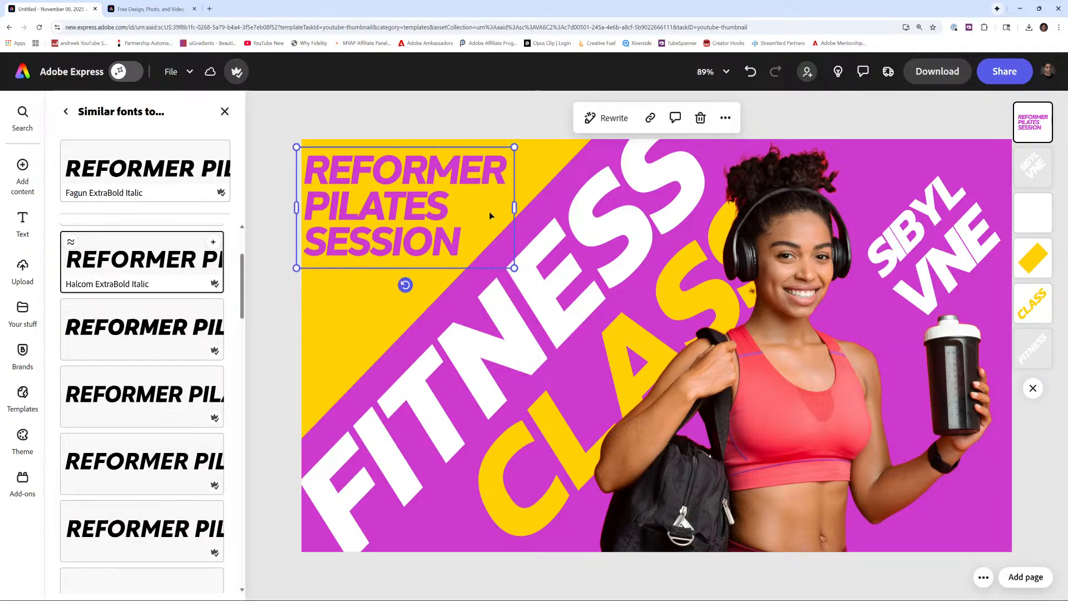
left_click_drag(408, 155, 419, 151)
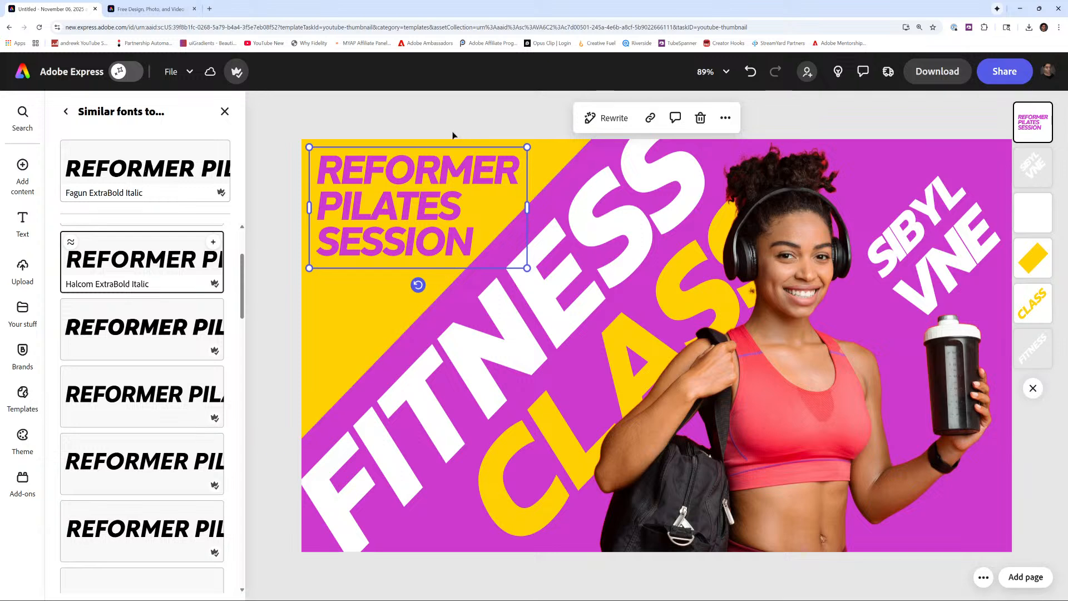
- Open stock photos for the selected woman's image and filter them to Free and Exclude Generative AI
left_click(810, 385)
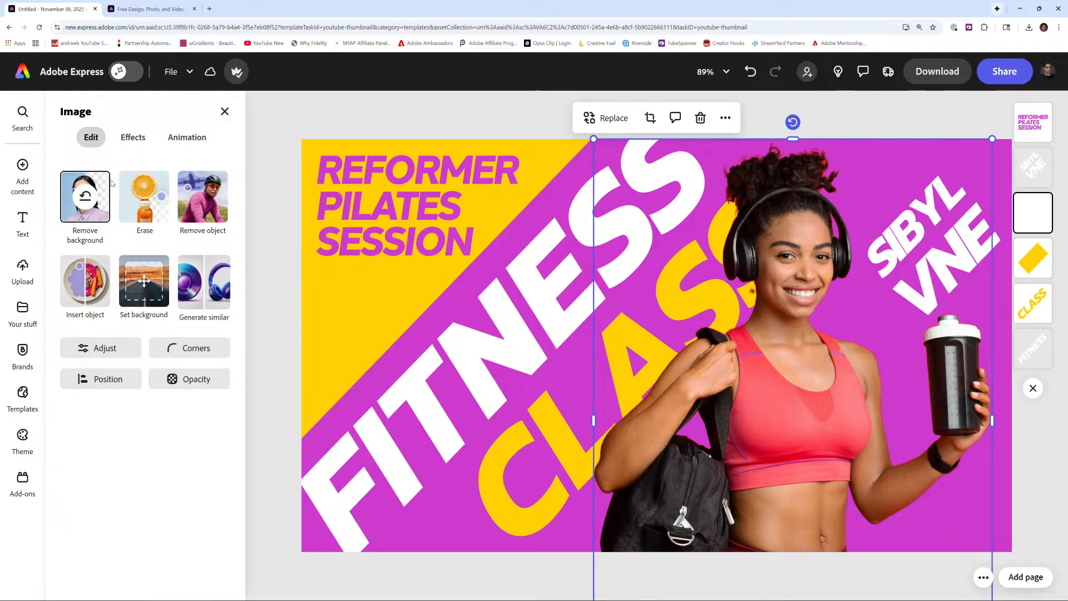
mouse_move(17, 185)
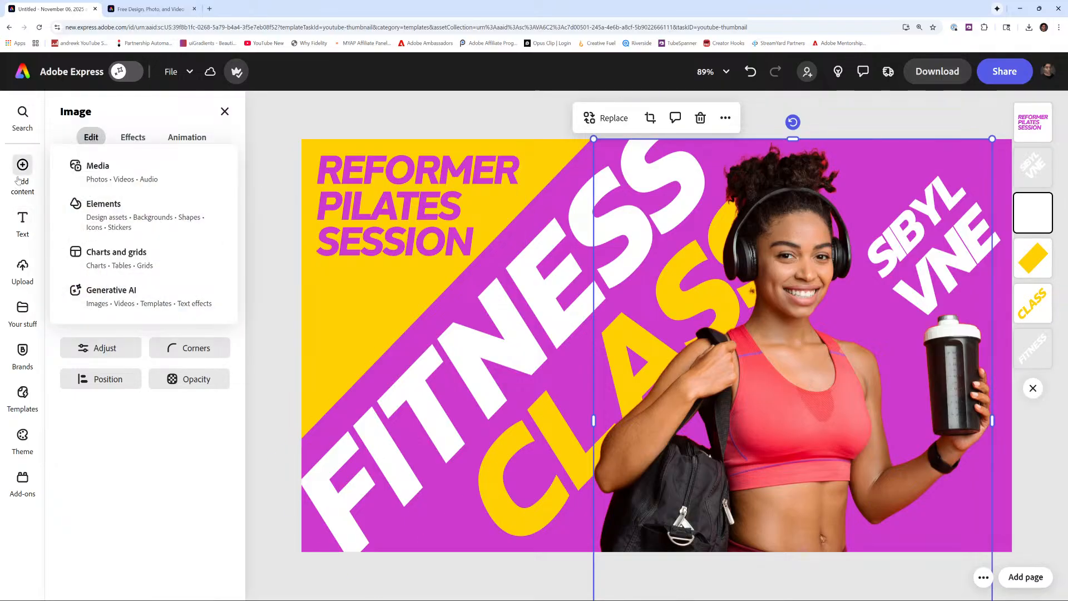
left_click(83, 178)
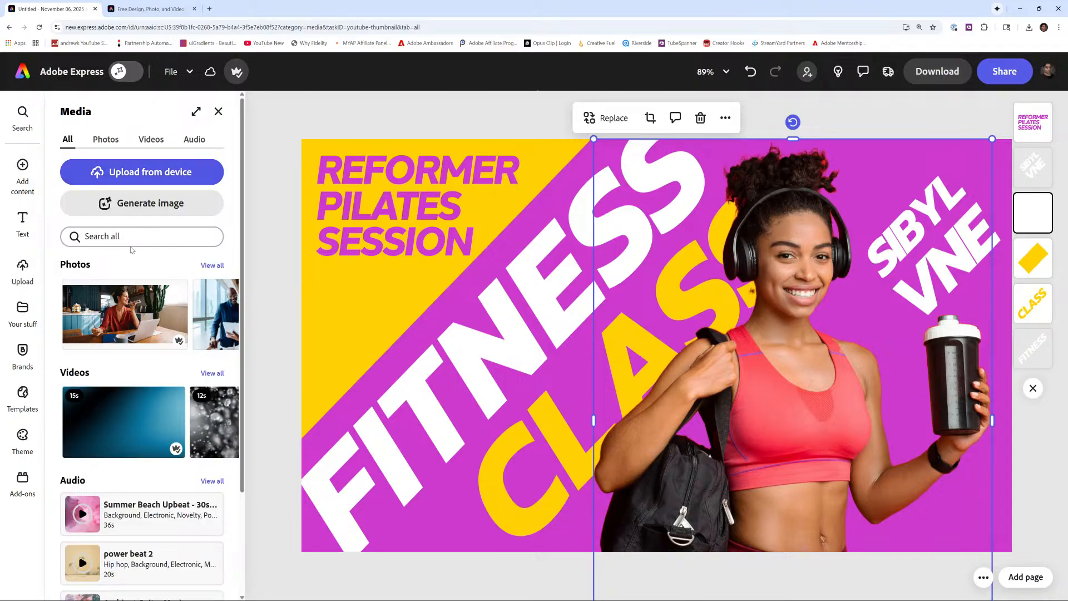
left_click(106, 140)
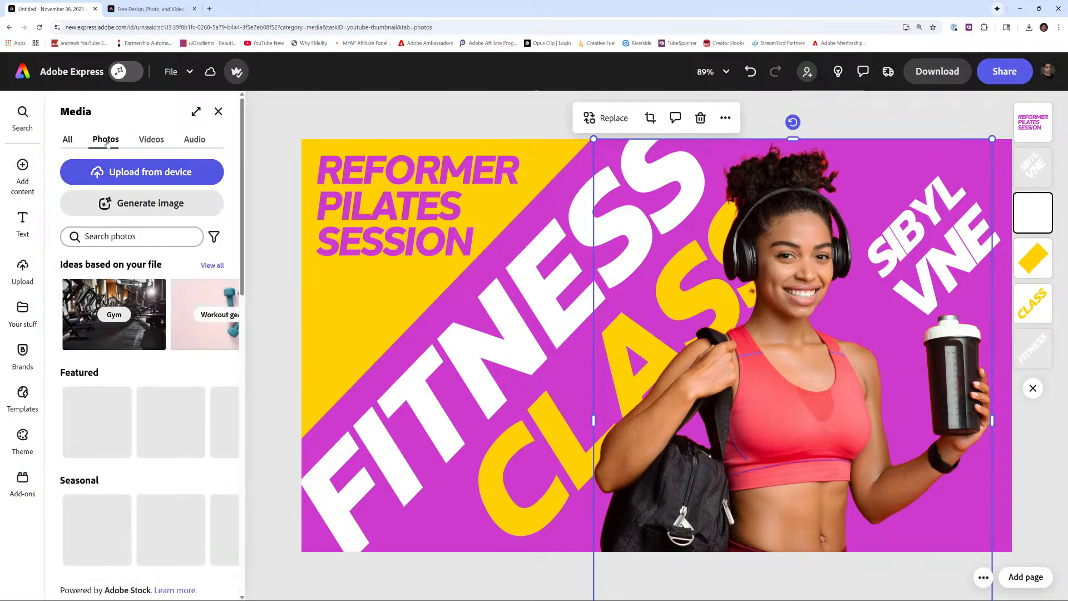
left_click(215, 239)
left_click(240, 339)
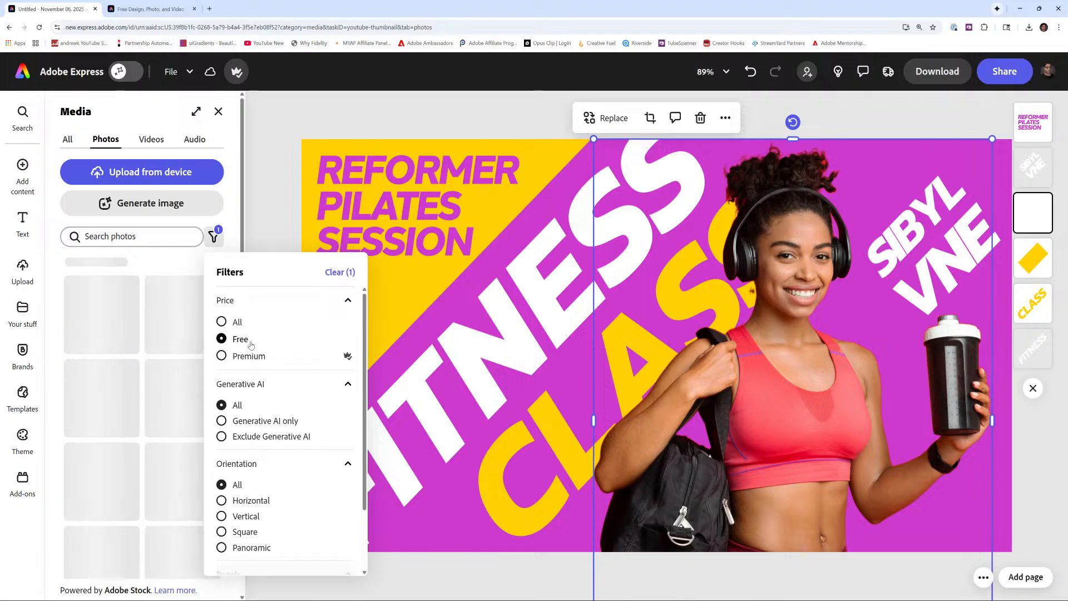
left_click(268, 439)
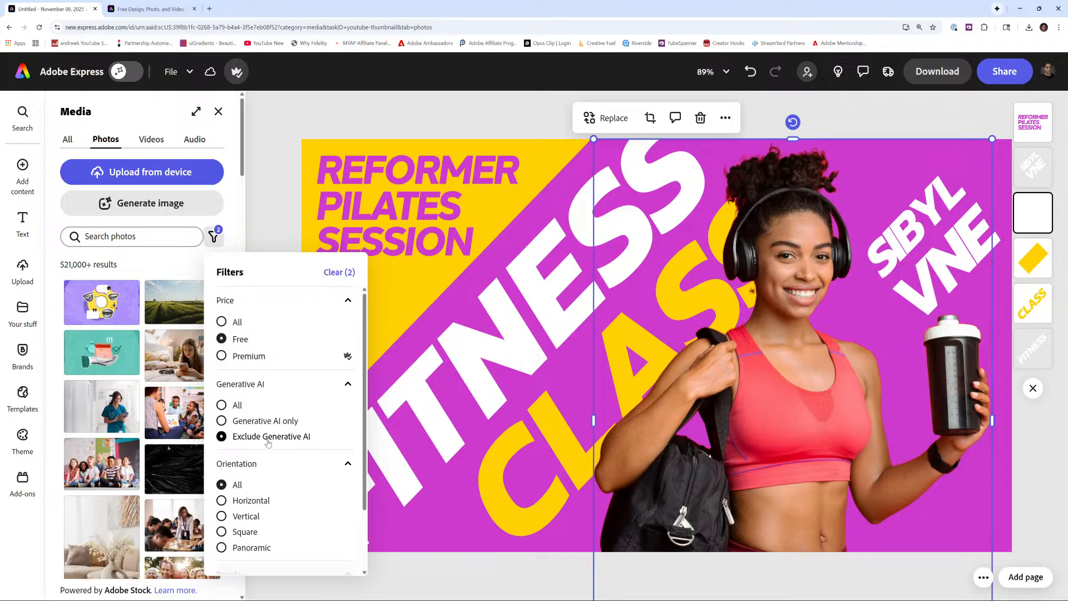
- Search the stock photos for Reformer Pilates
left_click(128, 235)
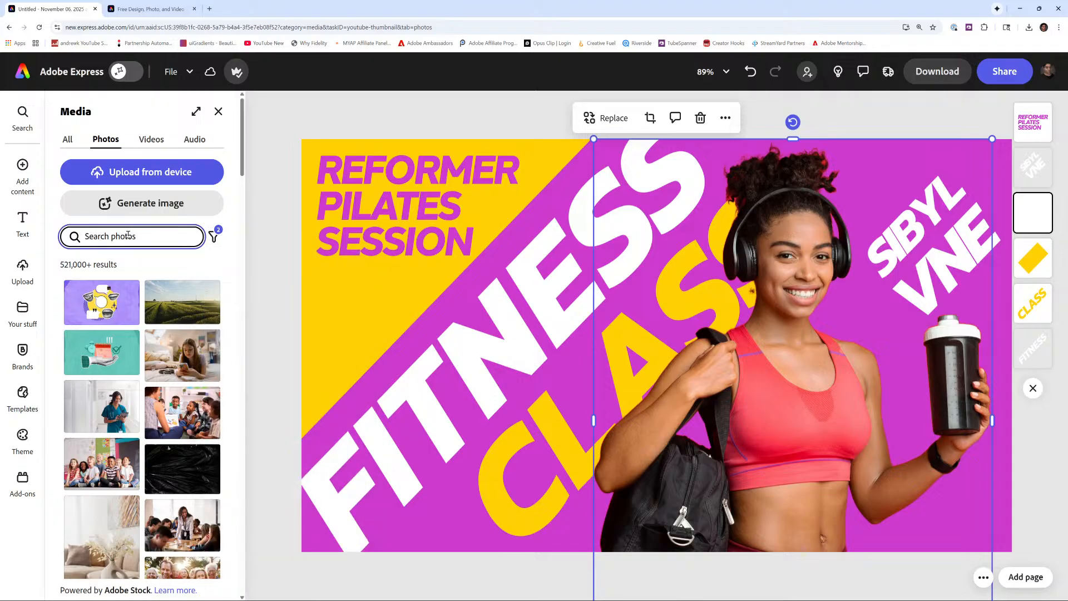
type("r")
key("BackSpace")
key("BackSpace")
key("BackSpace")
type("Reformer Pilates")
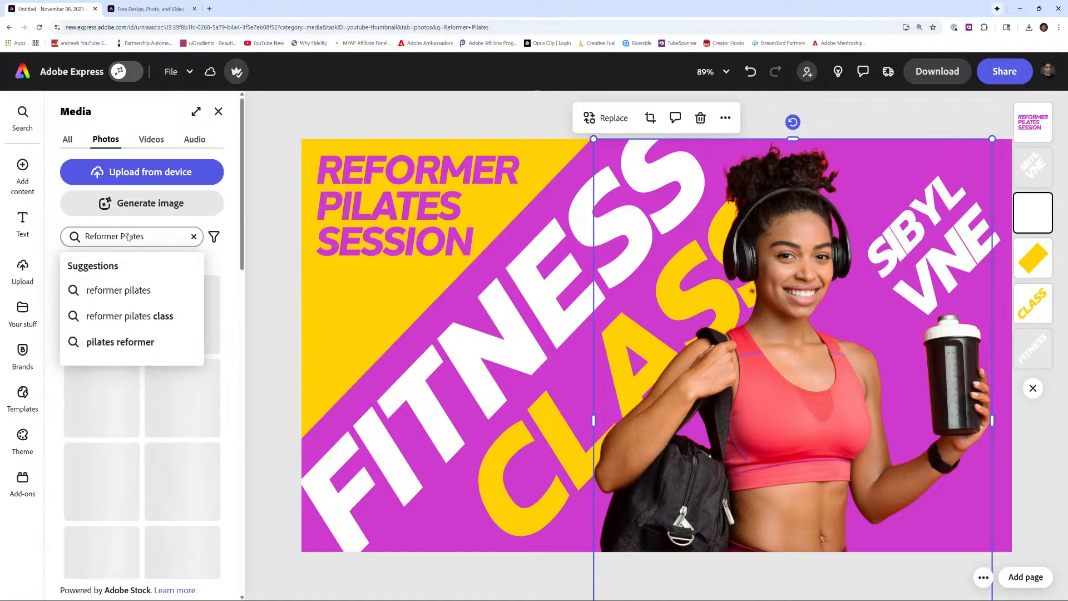
- Filter the Reformer Pilates photo results to Free and Exclude Generative AI, then browse through the filtered photos
left_click(221, 244)
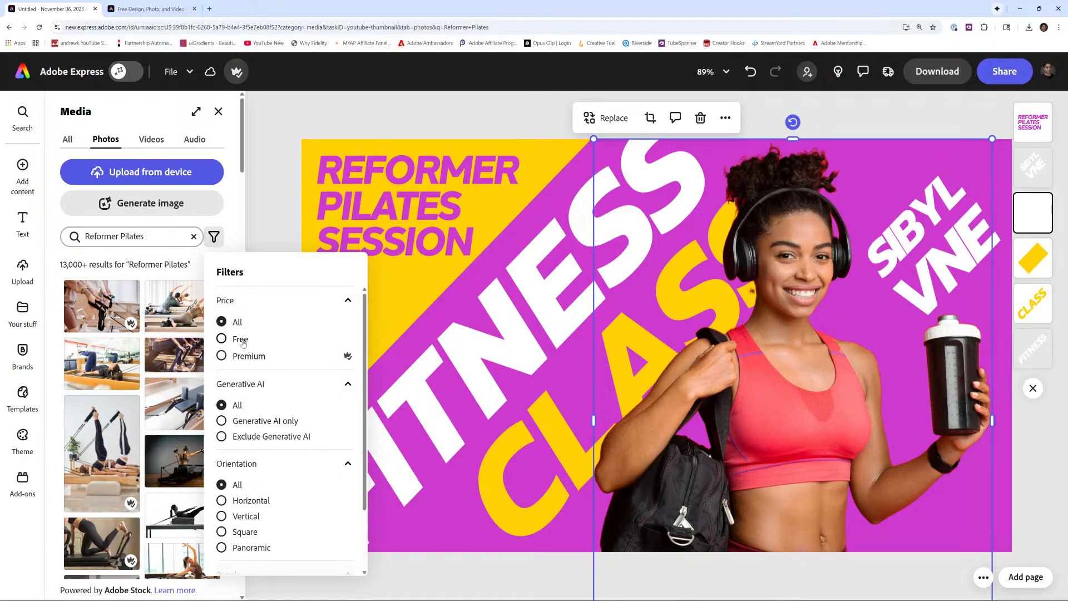
left_click(241, 339)
left_click(279, 437)
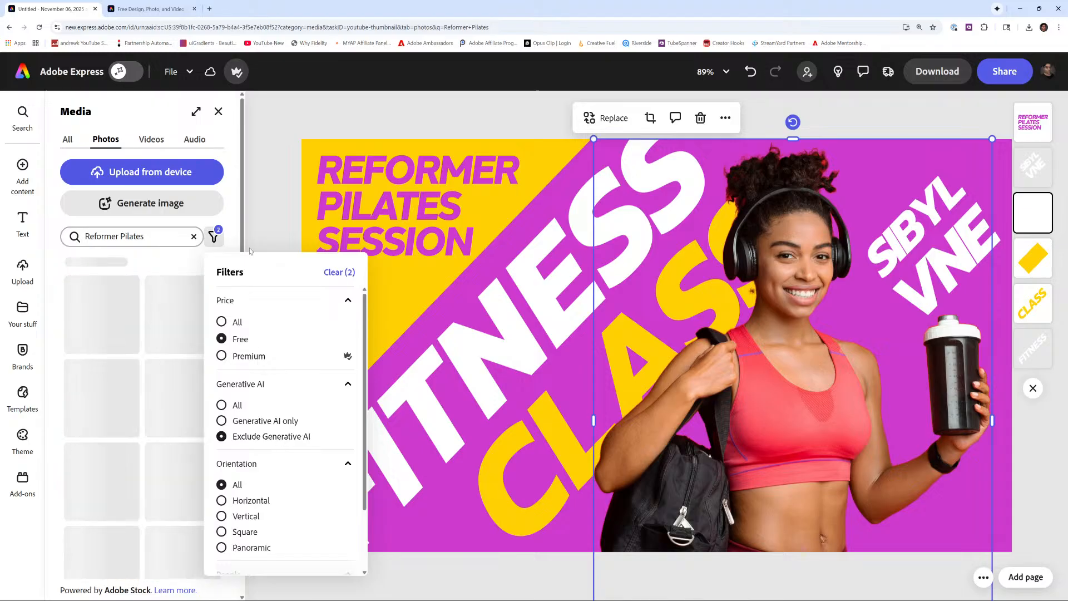
left_click(234, 222)
scroll(223, 289, "down", 8)
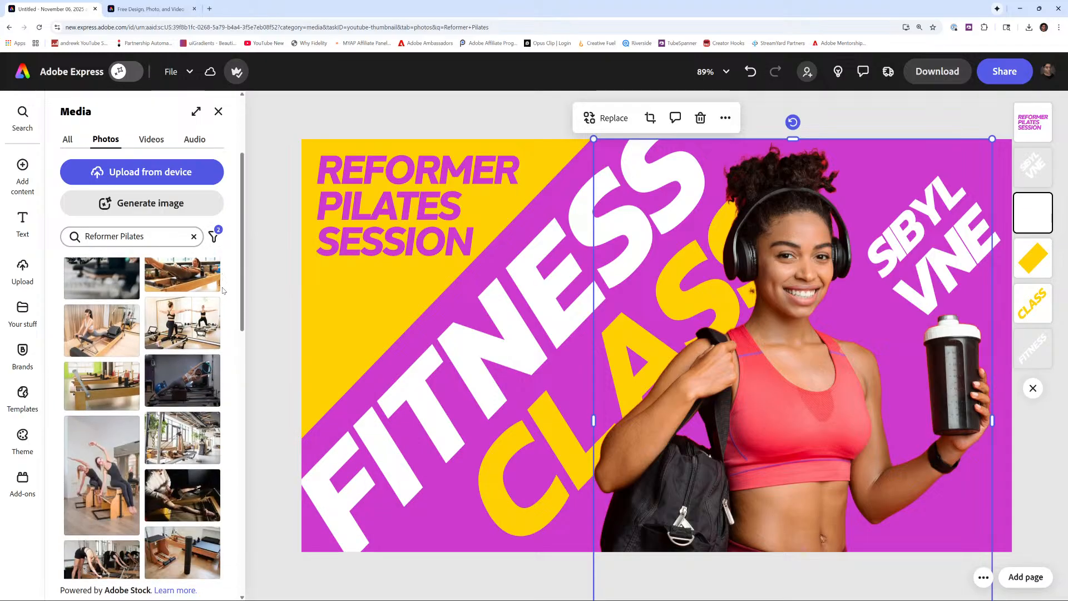
scroll(222, 290, "down", 5)
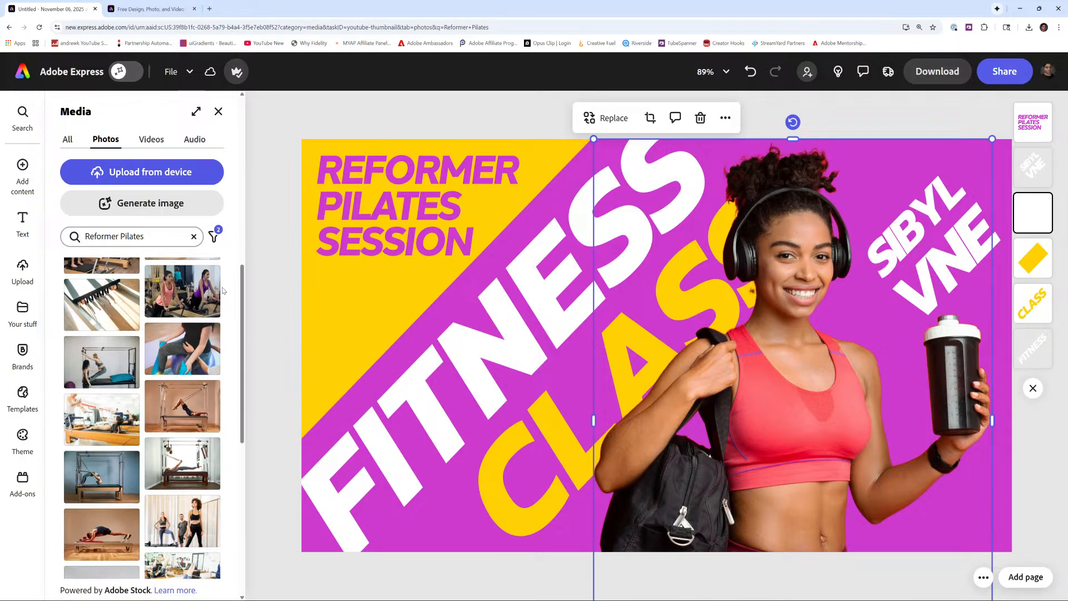
scroll(223, 291, "down", 8)
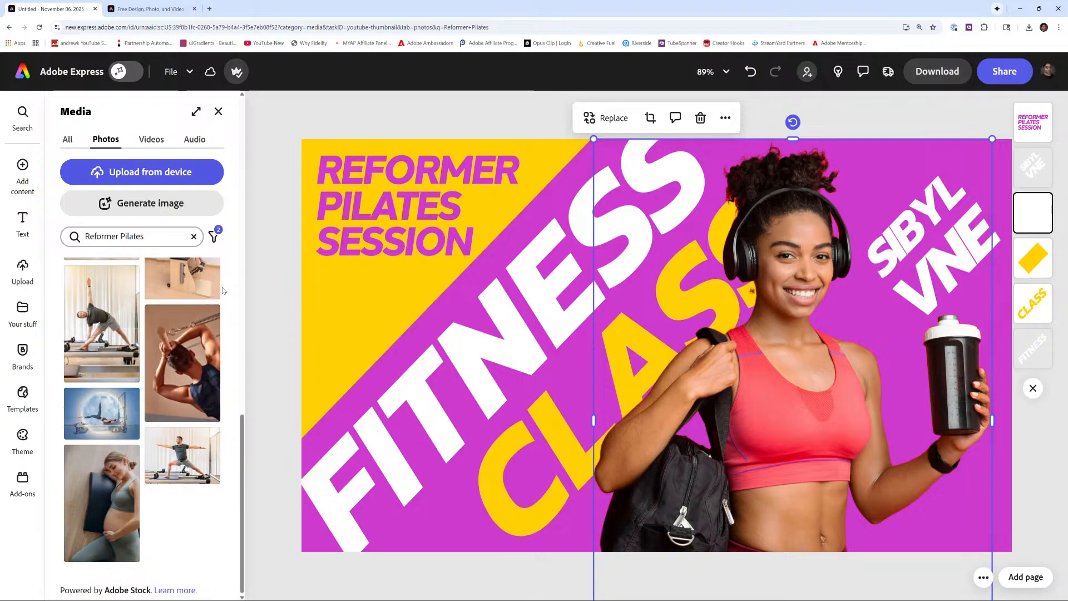
scroll(222, 290, "up", 5)
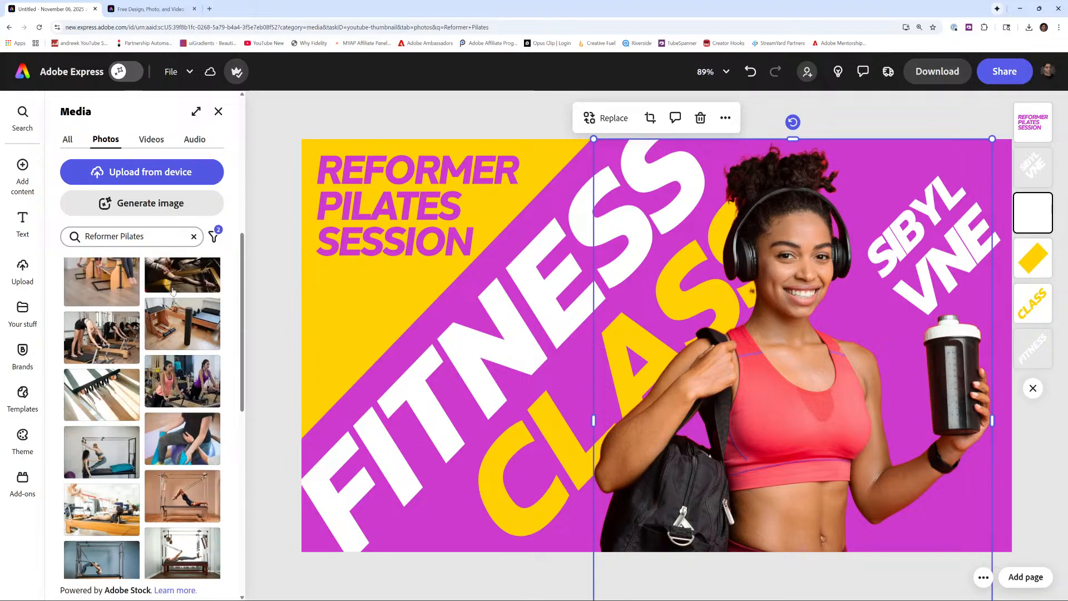
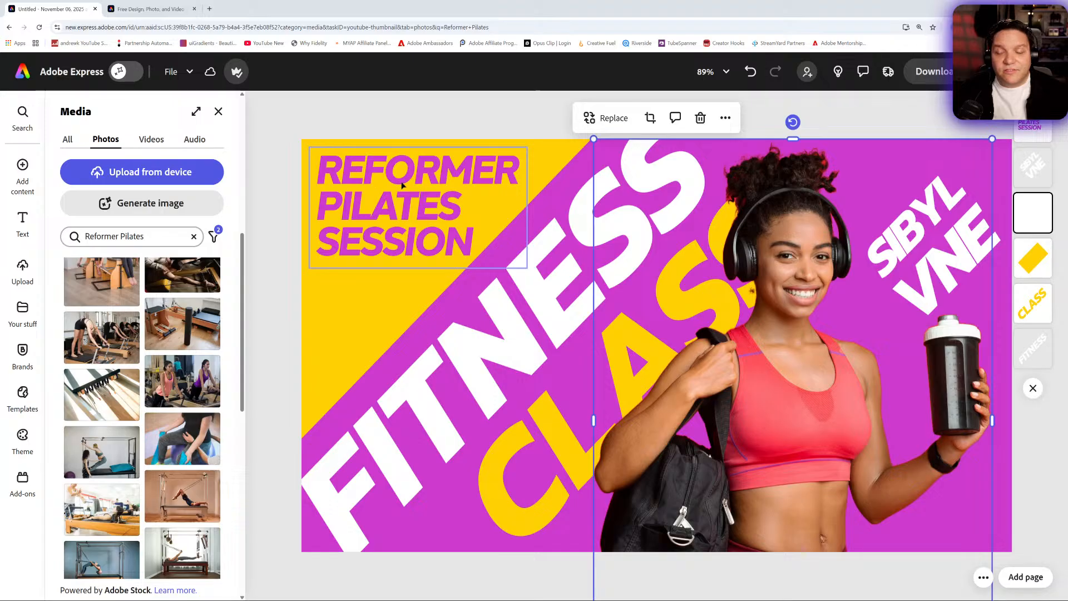
- Browse the Reformer Pilates stock photos and add the one of a man in triangle pose on a reformer
scroll(186, 363, "up", 3)
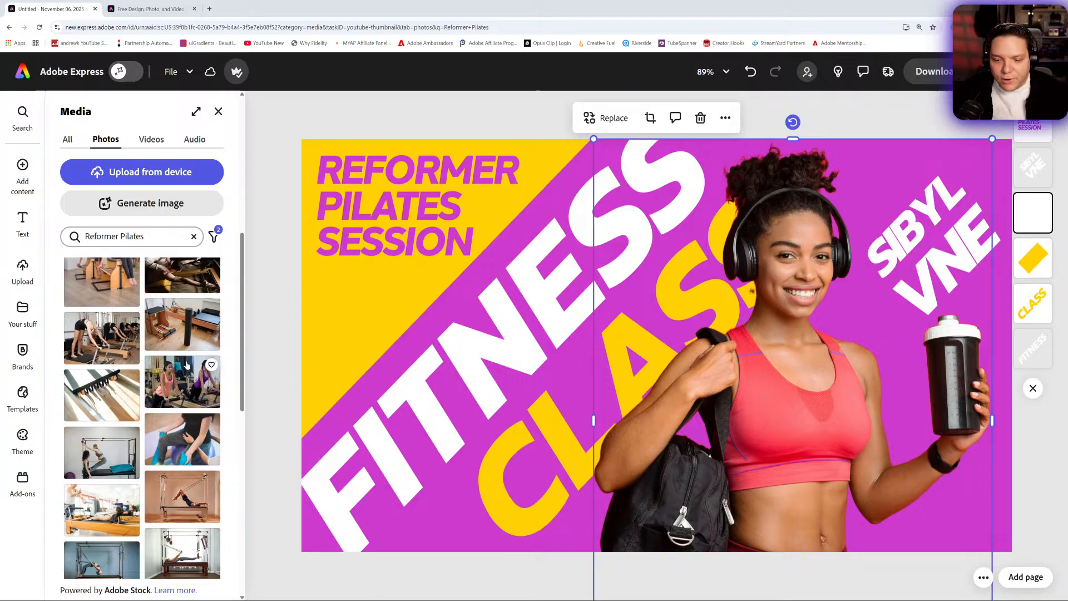
scroll(186, 363, "up", 4)
scroll(166, 338, "down", 8)
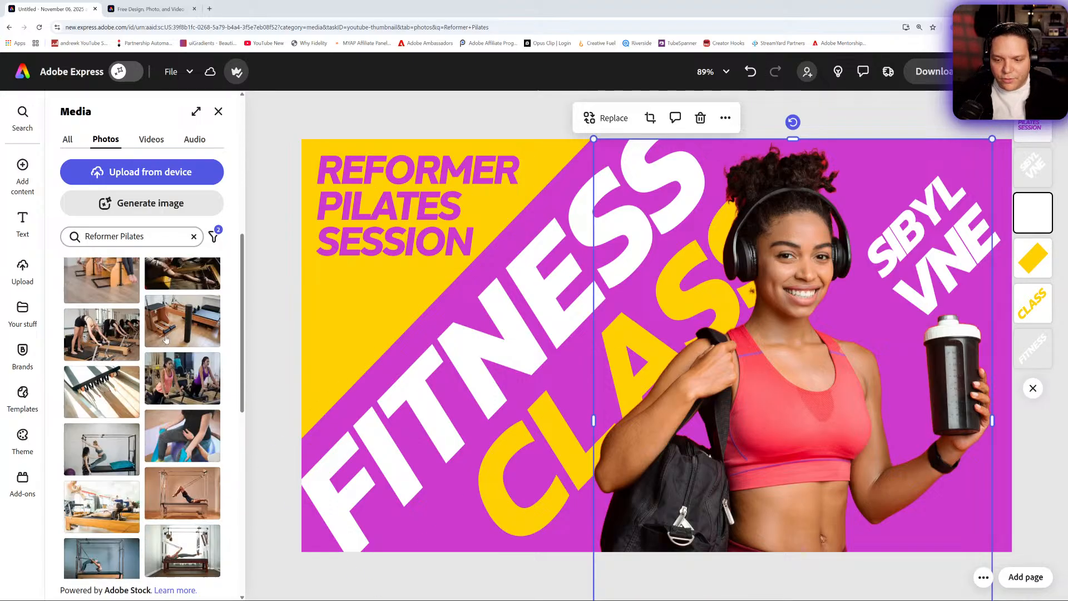
scroll(221, 371, "down", 5)
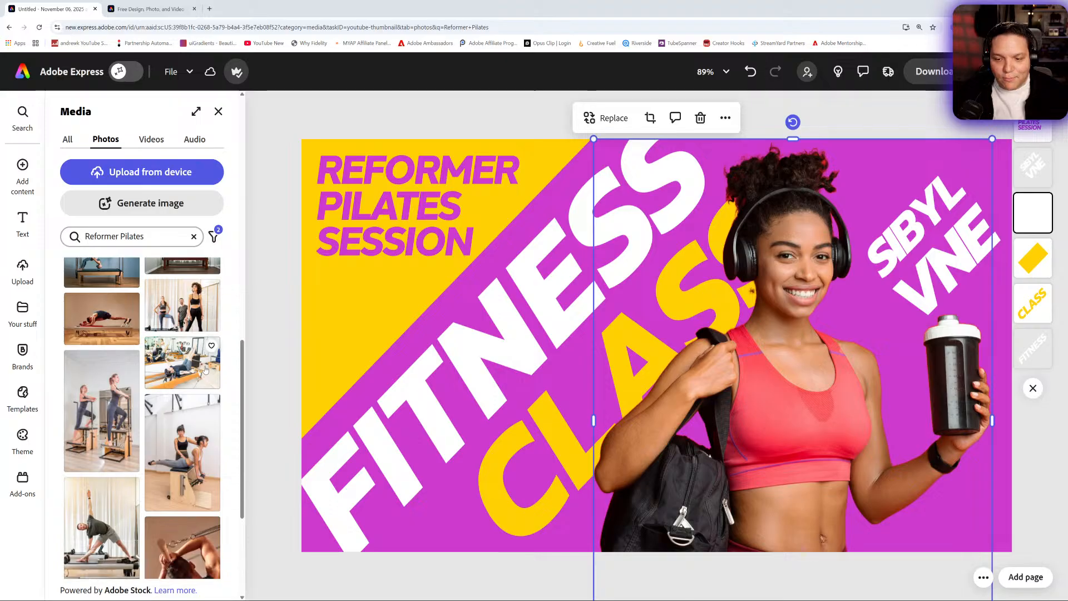
scroll(205, 368, "down", 2)
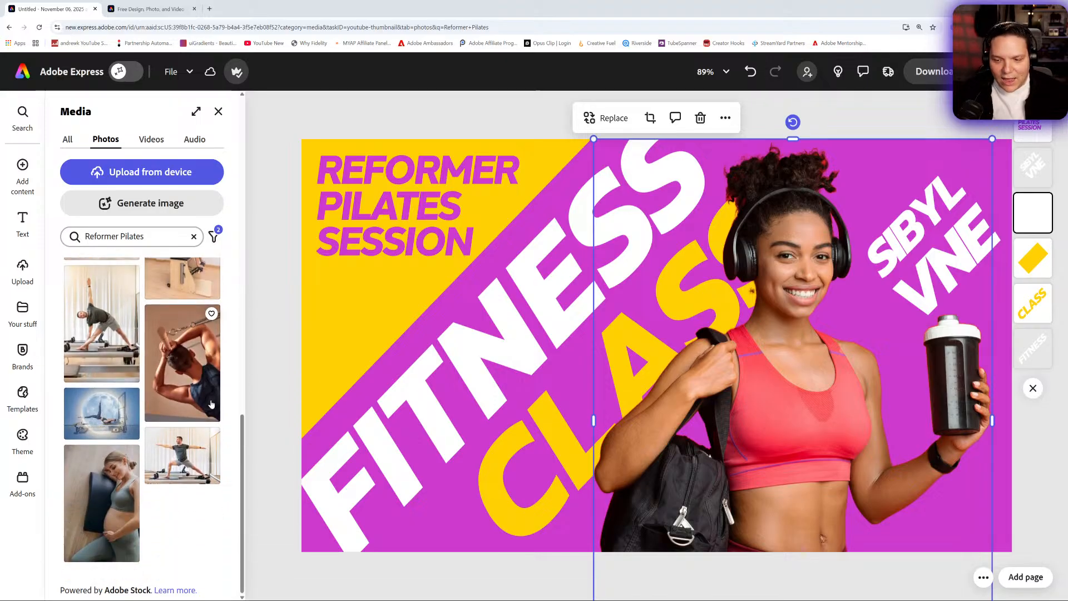
left_click(120, 336)
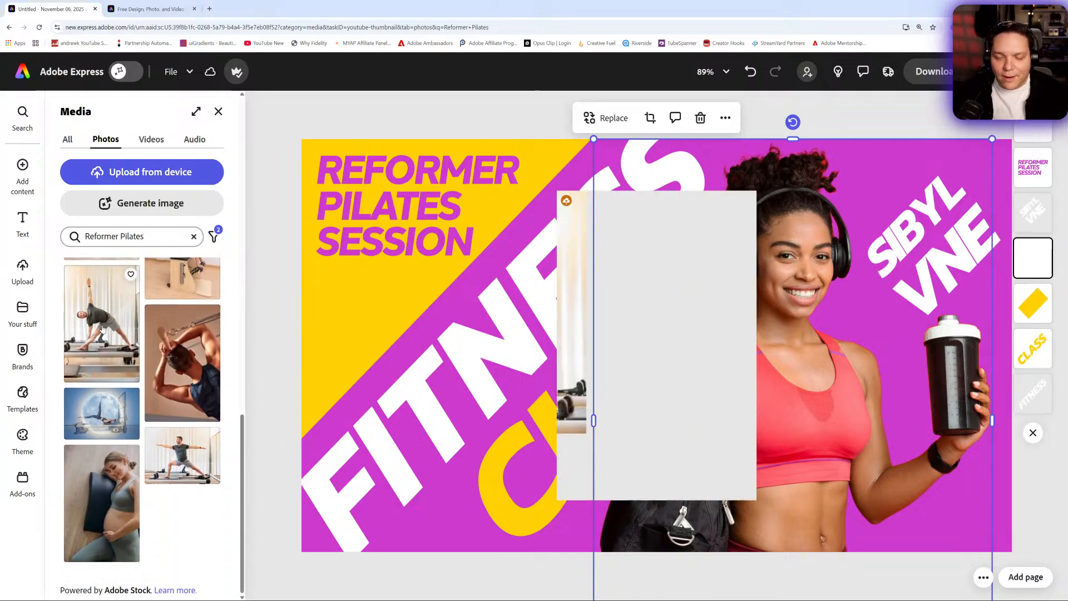
- Enlarge the reformer photo and position it over the woman so the man in triangle pose fills the thumbnail's right half
left_click_drag(690, 363, 737, 445)
left_click_drag(778, 358, 827, 355)
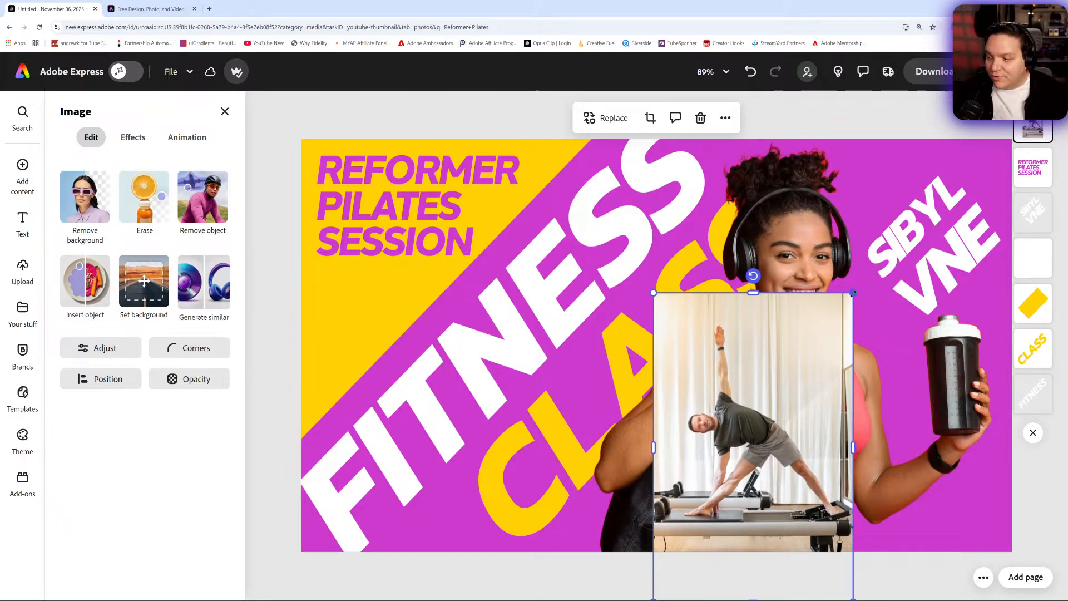
left_click_drag(853, 292, 998, 92)
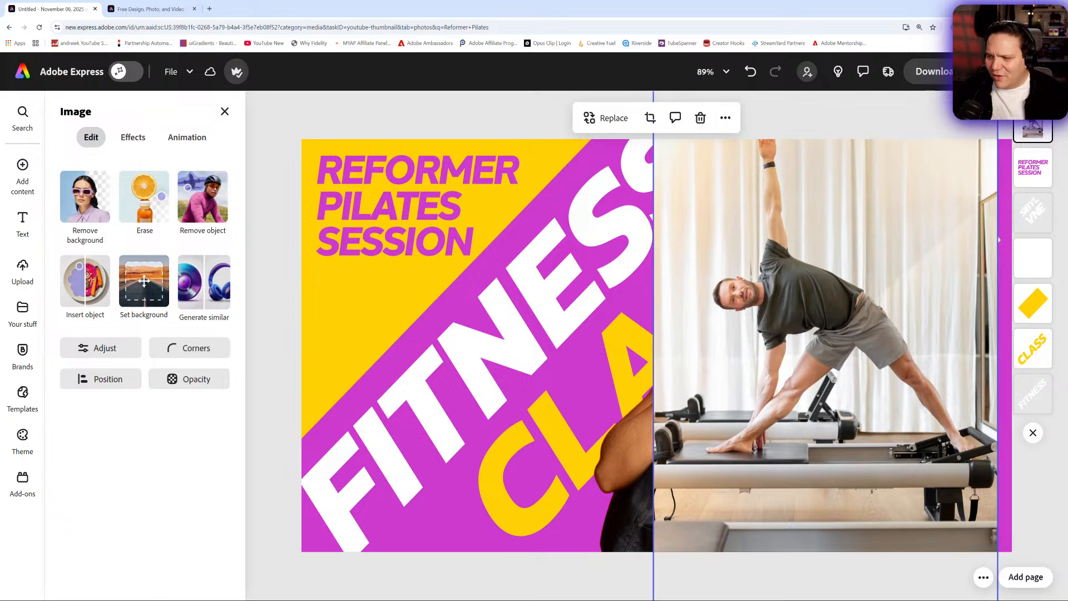
left_click_drag(884, 279, 824, 387)
left_click_drag(937, 177, 987, 101)
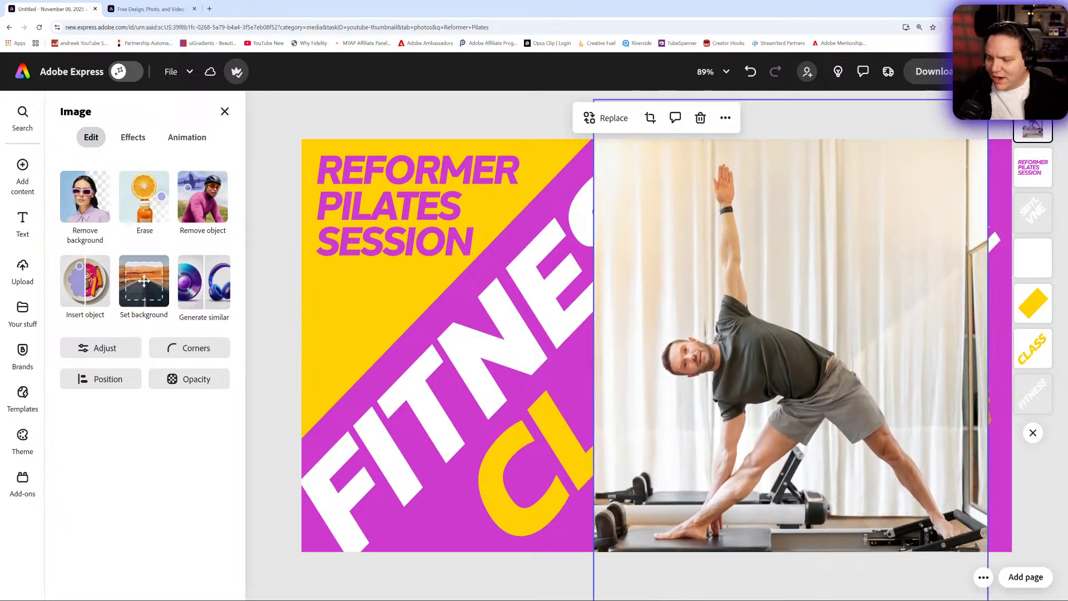
left_click_drag(866, 338, 890, 317)
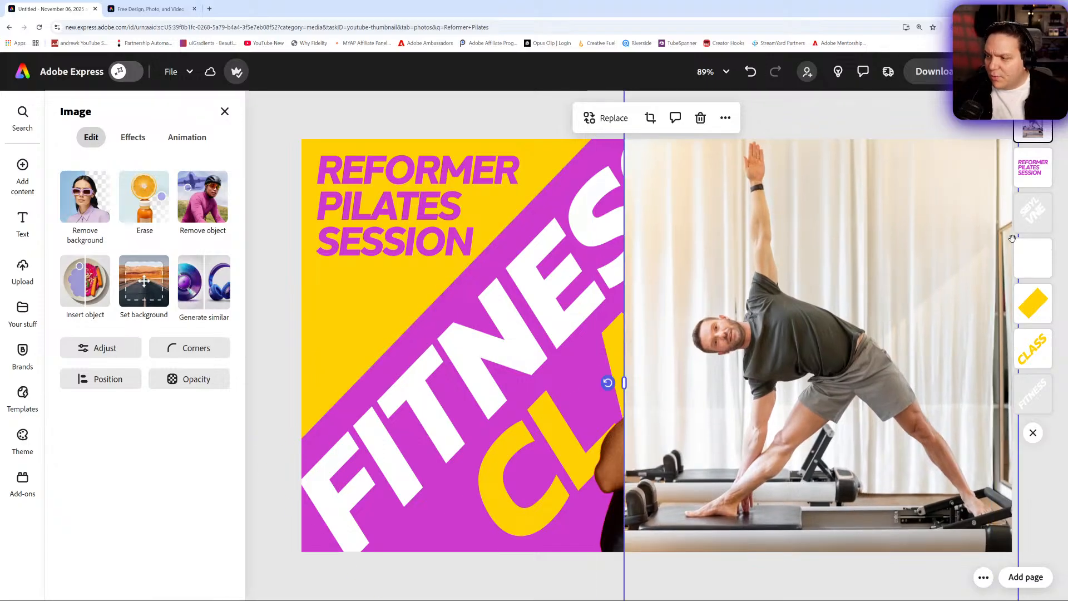
- Send the reformer photo's layer behind the woman's cutout and delete the slanted white name text
left_click_drag(1023, 129, 1026, 196)
left_click_drag(1036, 262, 1035, 214)
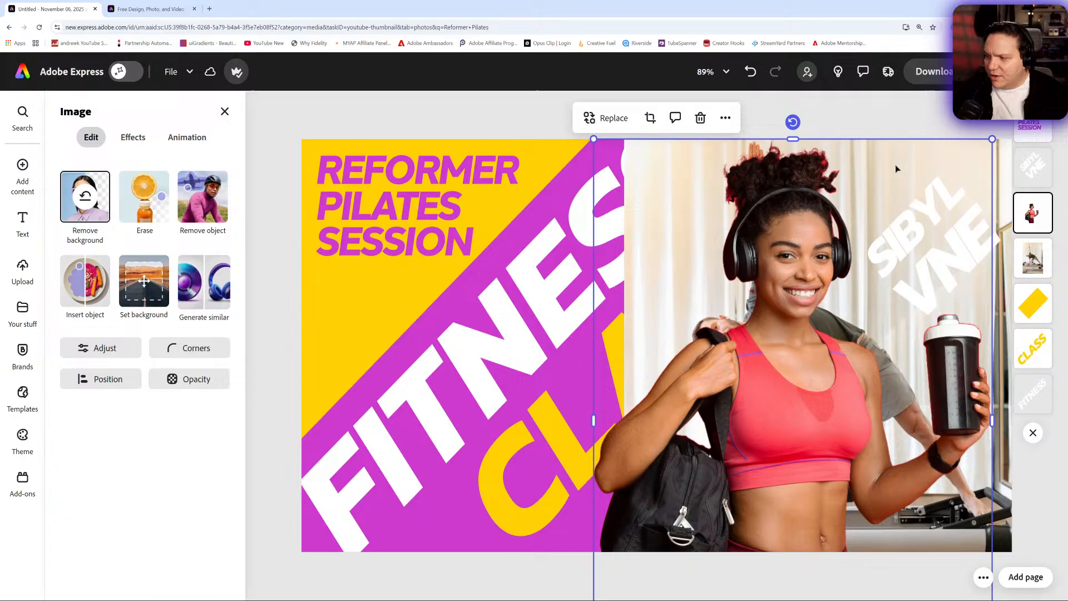
left_click(1037, 257)
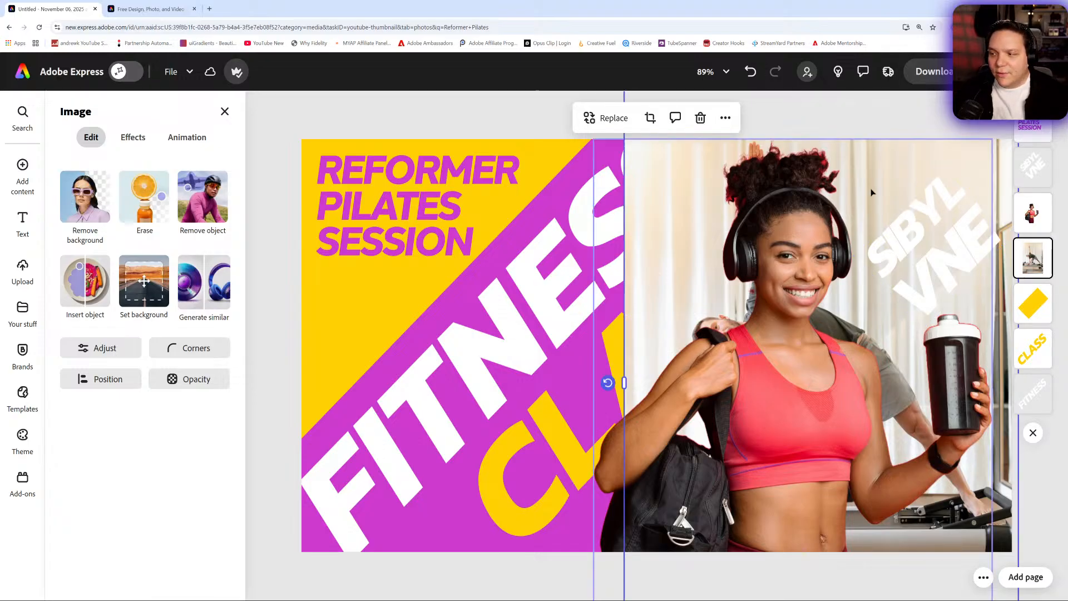
left_click(933, 221)
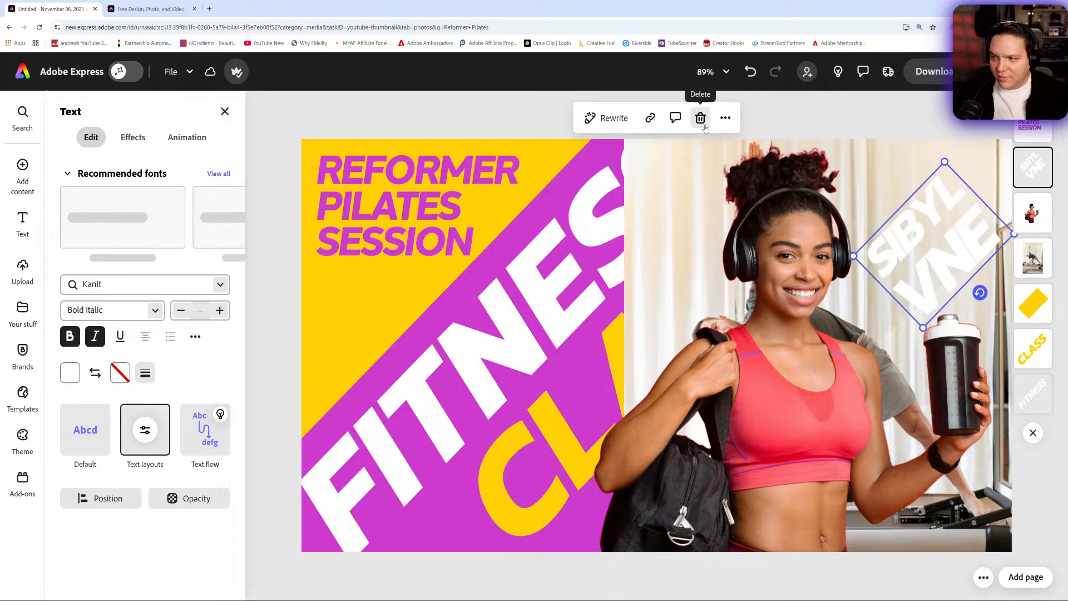
left_click(703, 123)
- Shift the woman and the reformer photo slightly right, and bring the photo's layer in front of her cutout
left_click(895, 228)
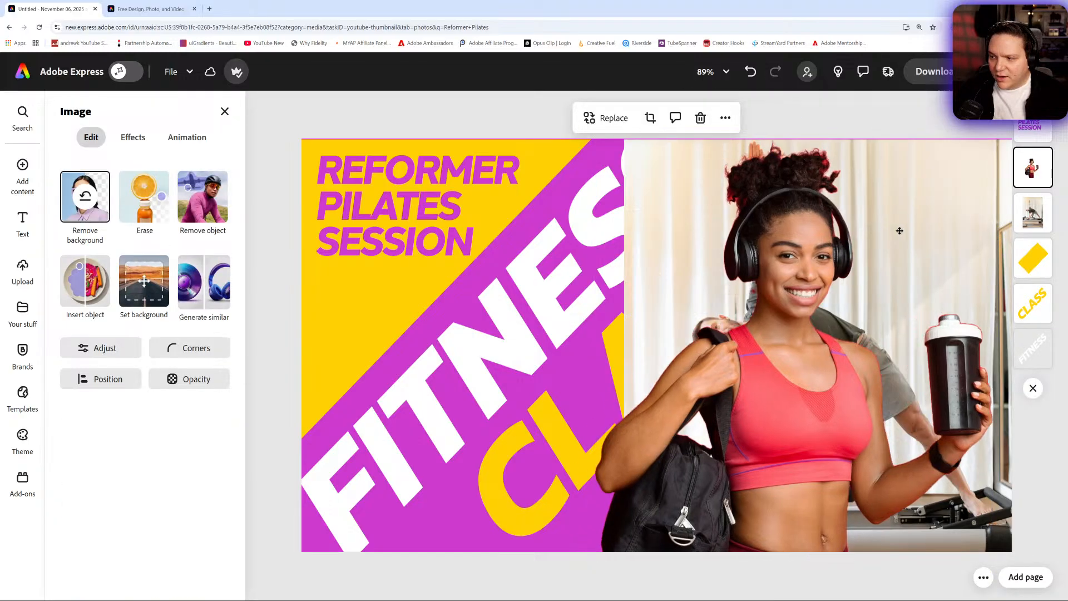
left_click_drag(900, 231, 957, 214)
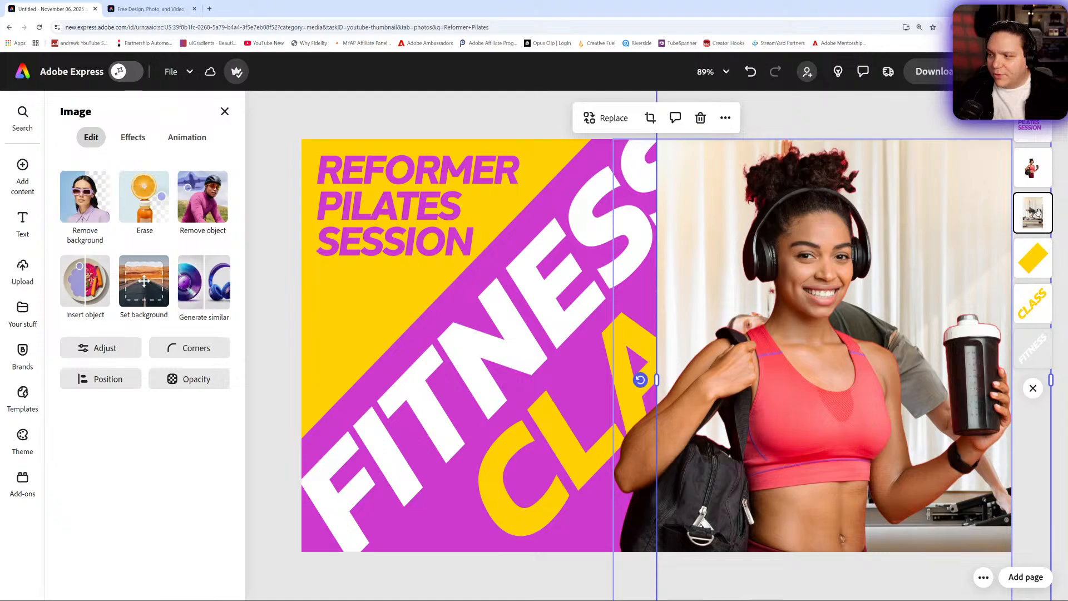
left_click_drag(1037, 211, 1036, 165)
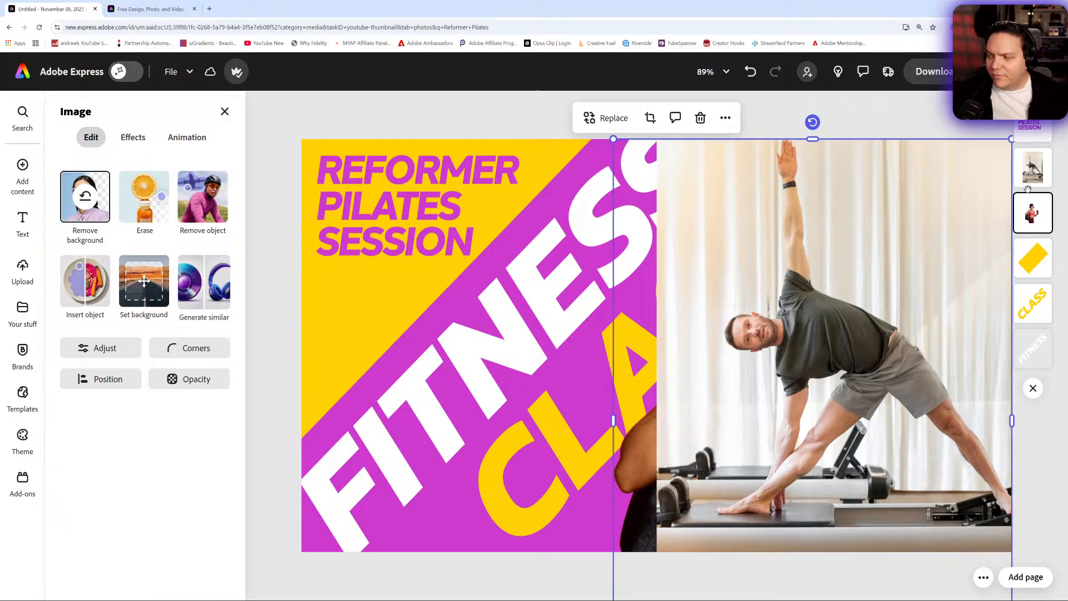
- Remove the reformer photo's background and move the man's cutout up and left within the page
left_click(85, 201)
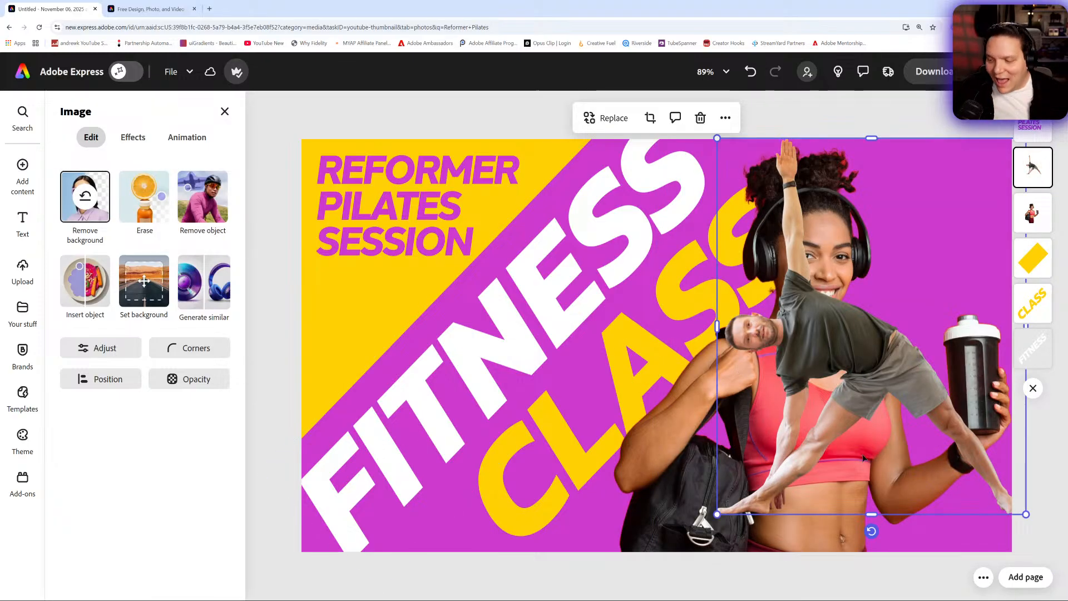
left_click_drag(859, 376, 840, 400)
left_click_drag(855, 401, 790, 350)
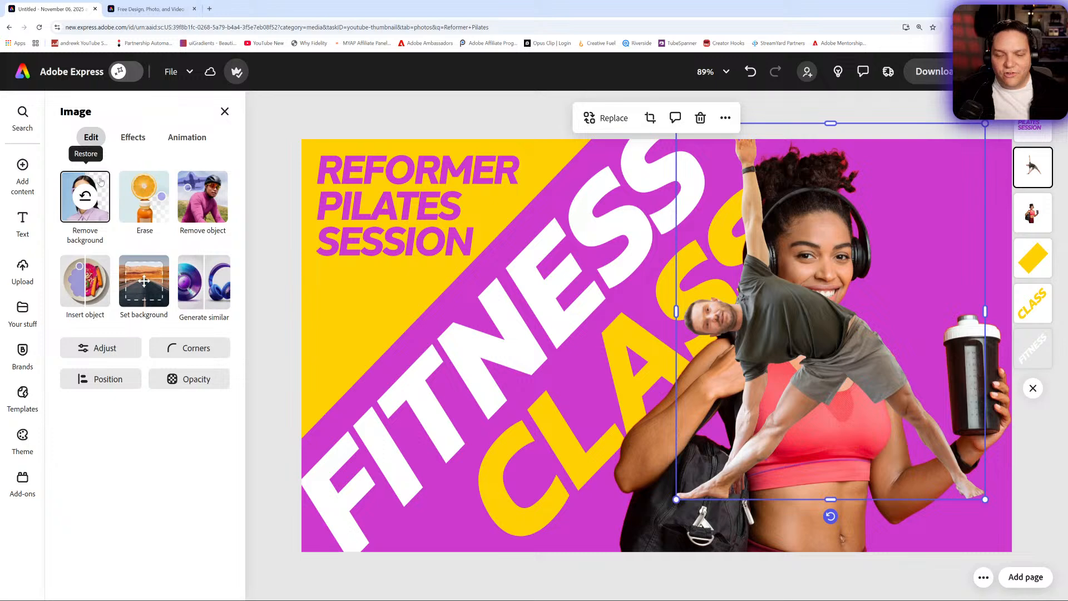
- Restore the front reformer machine beneath the man using the Quick selection brush at size 40, and apply the edit
left_click(145, 205)
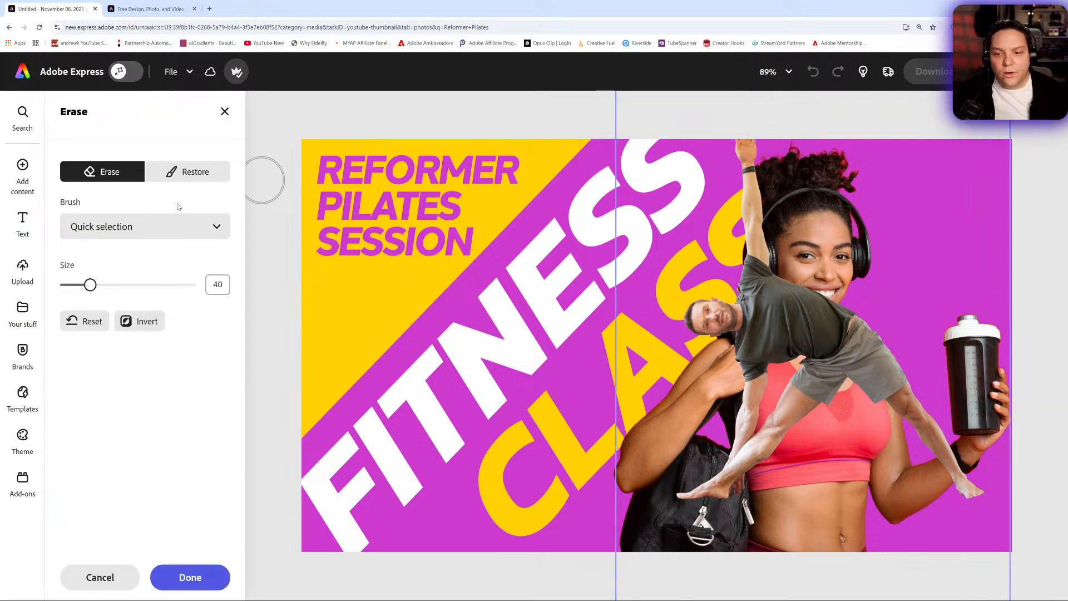
left_click(187, 171)
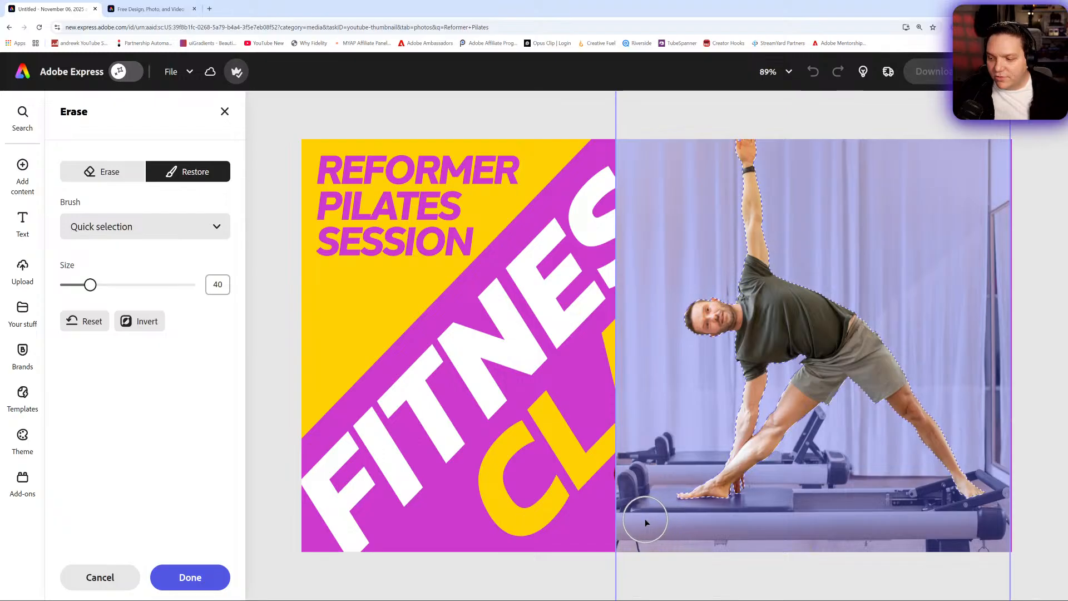
mouse_move(645, 519)
left_mouse_down()
mouse_move(951, 529)
mouse_move(982, 494)
left_mouse_up()
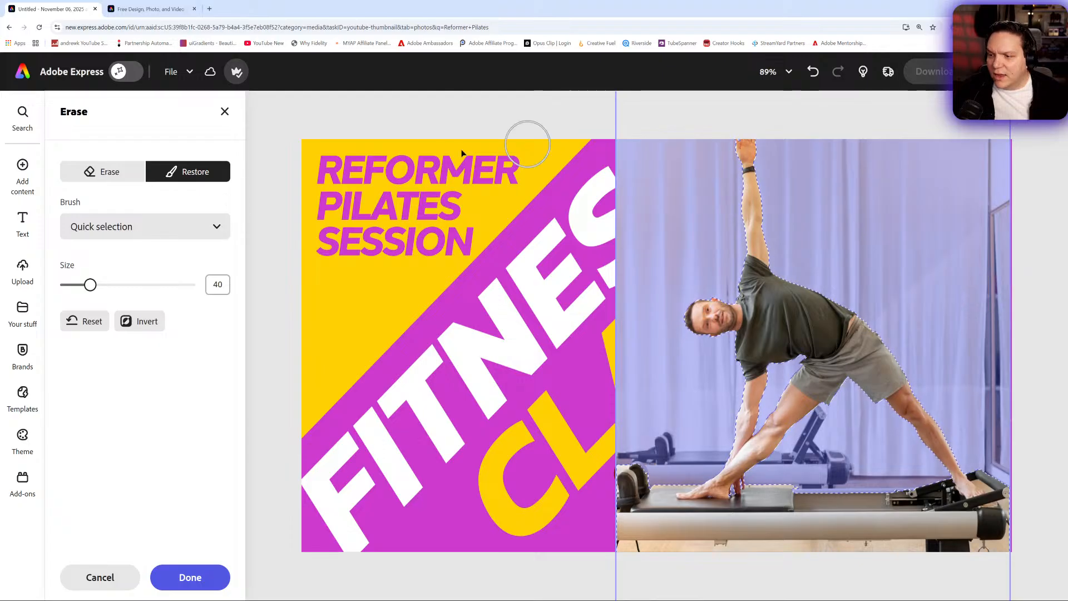
left_click(189, 577)
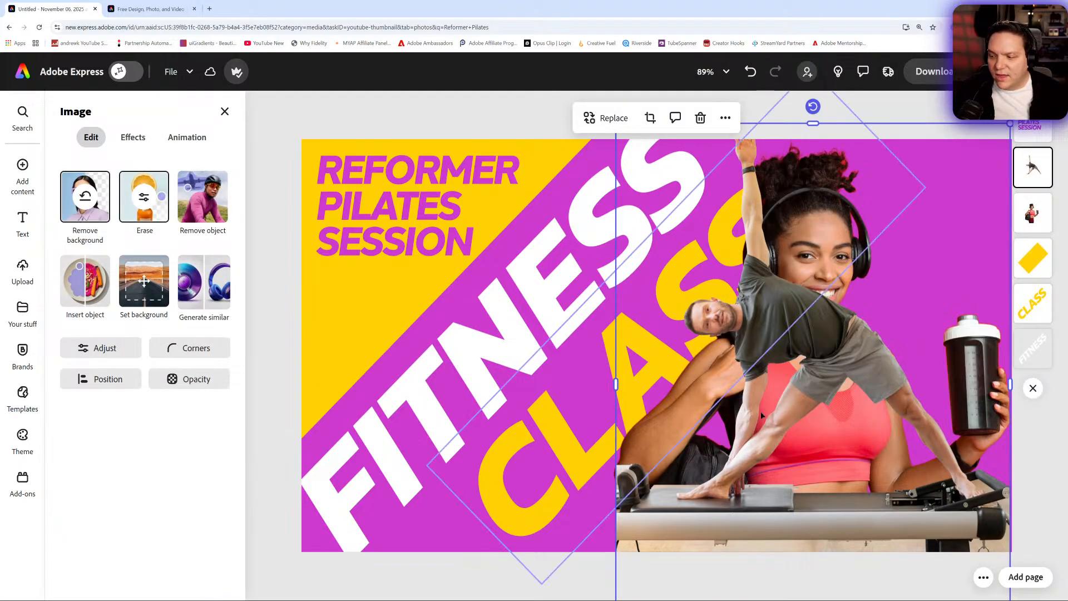
- Delete the woman's cutout and nudge the man on the reformer slightly up and left
left_click(1025, 219)
left_click(700, 118)
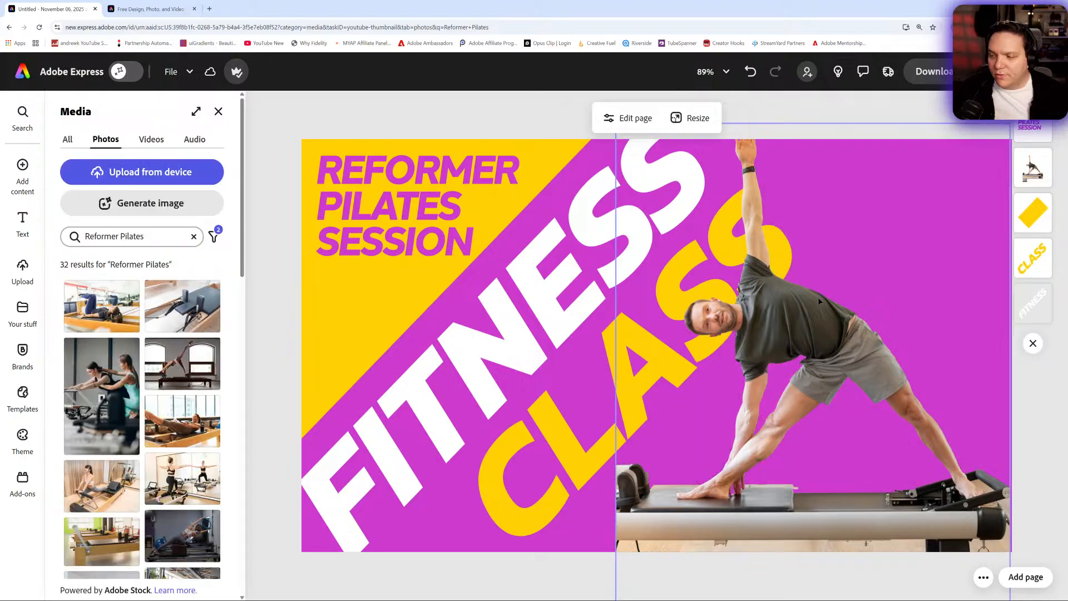
mouse_move(791, 320)
left_mouse_down()
mouse_move(784, 259)
mouse_move(784, 310)
mouse_move(815, 315)
mouse_move(790, 315)
left_mouse_up()
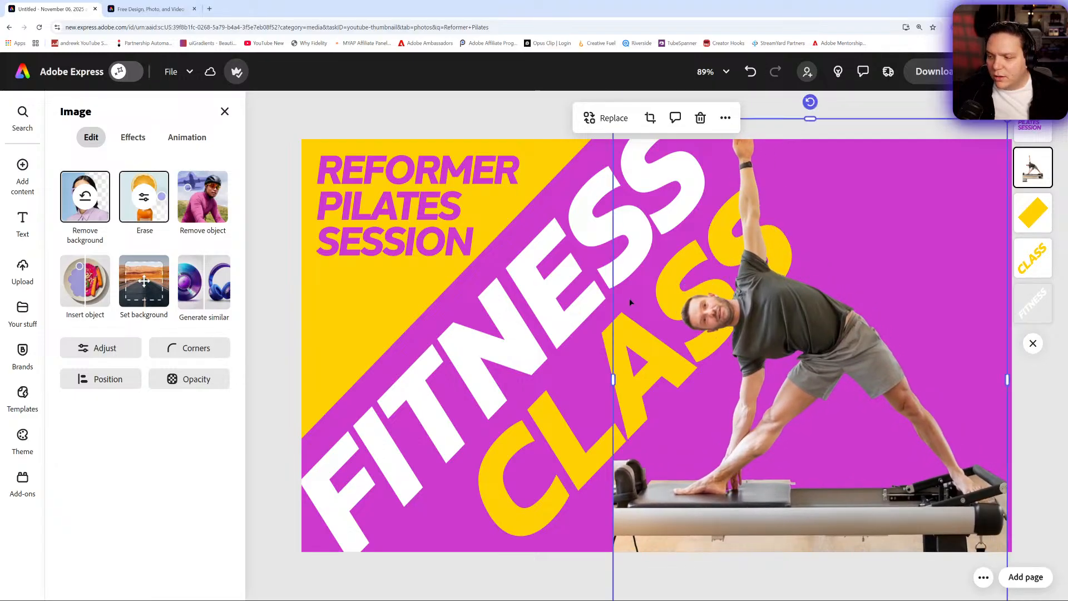
- Move the CLASS text down and left to clear more of the man's cutout, and nudge the FITNESS text slightly up
left_click(1033, 257)
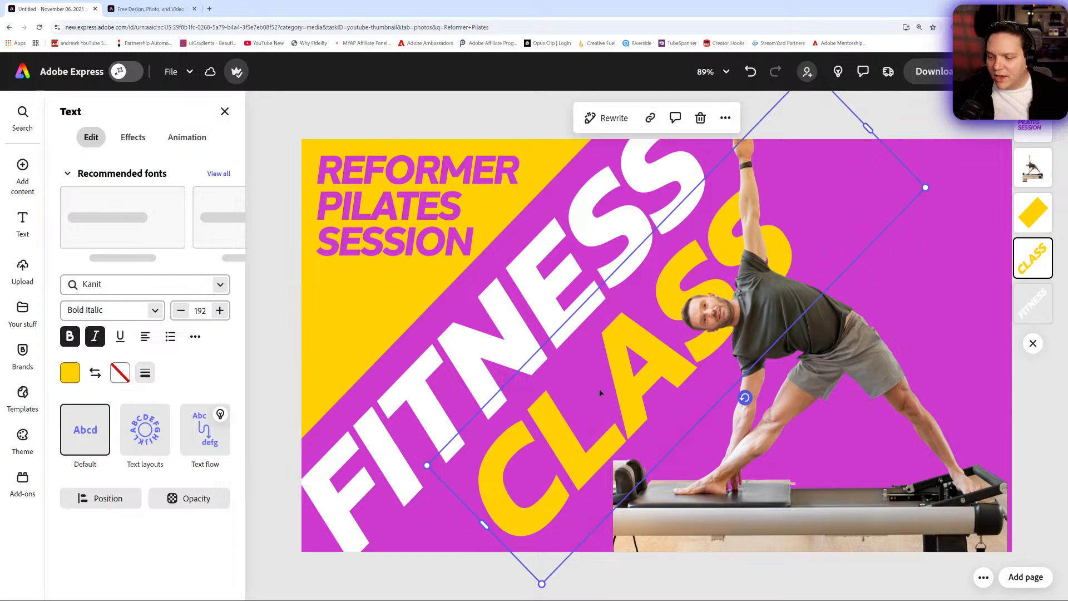
left_click_drag(599, 389, 563, 409)
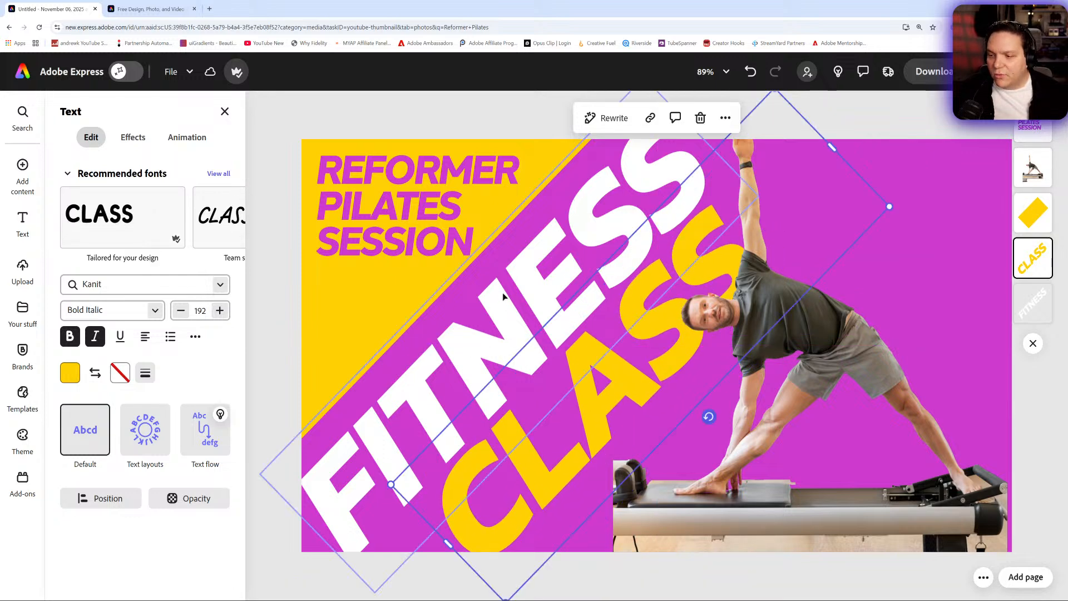
left_click_drag(507, 294, 508, 284)
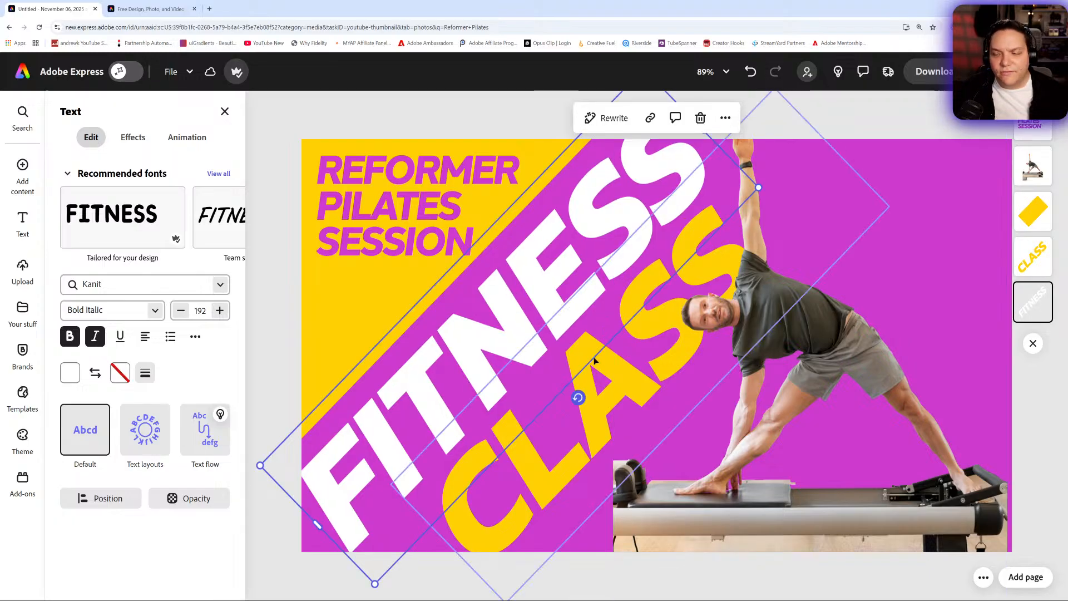
left_click_drag(606, 390, 603, 392)
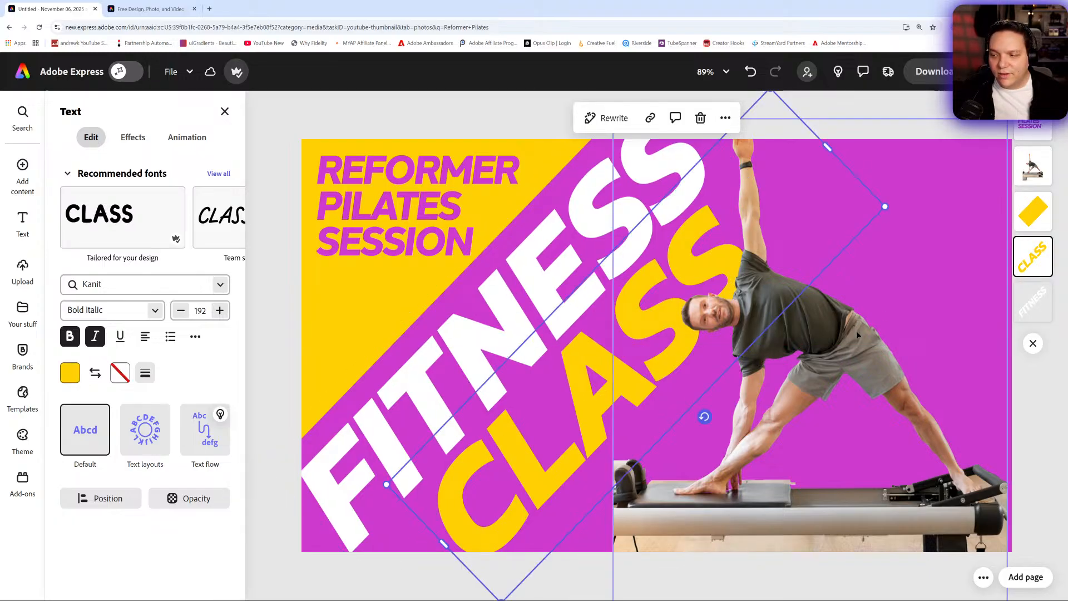
- Nudge the man's cutout slightly up, and set its contrast to -2, brightness to 9, highlights to 26 and shadows to -12
left_click(827, 309)
left_click_drag(829, 309, 829, 309)
left_click(106, 348)
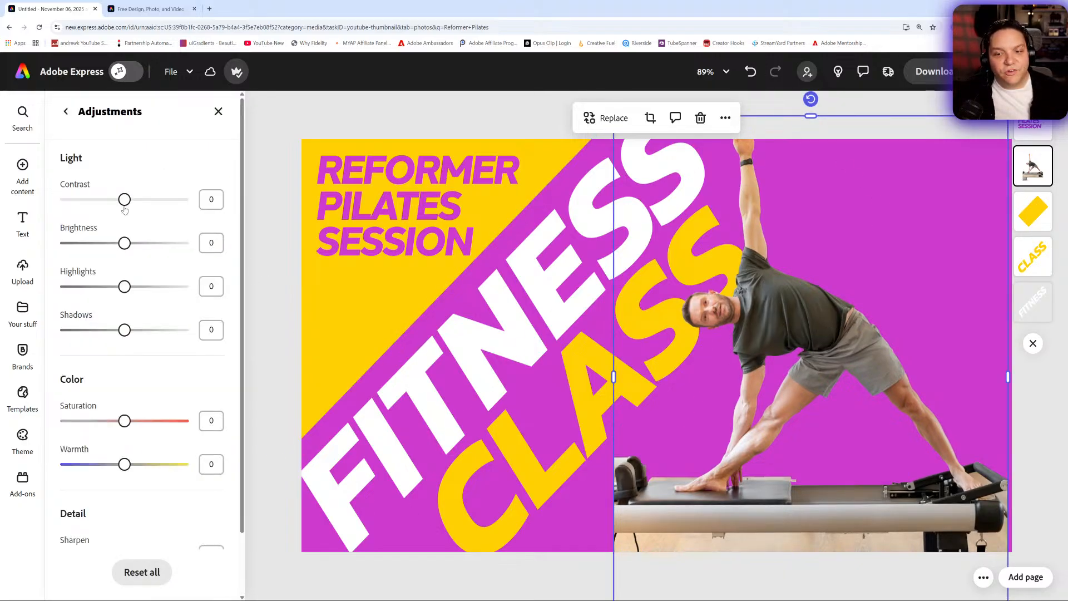
mouse_move(124, 200)
left_mouse_down()
mouse_move(142, 201)
mouse_move(134, 205)
left_mouse_up()
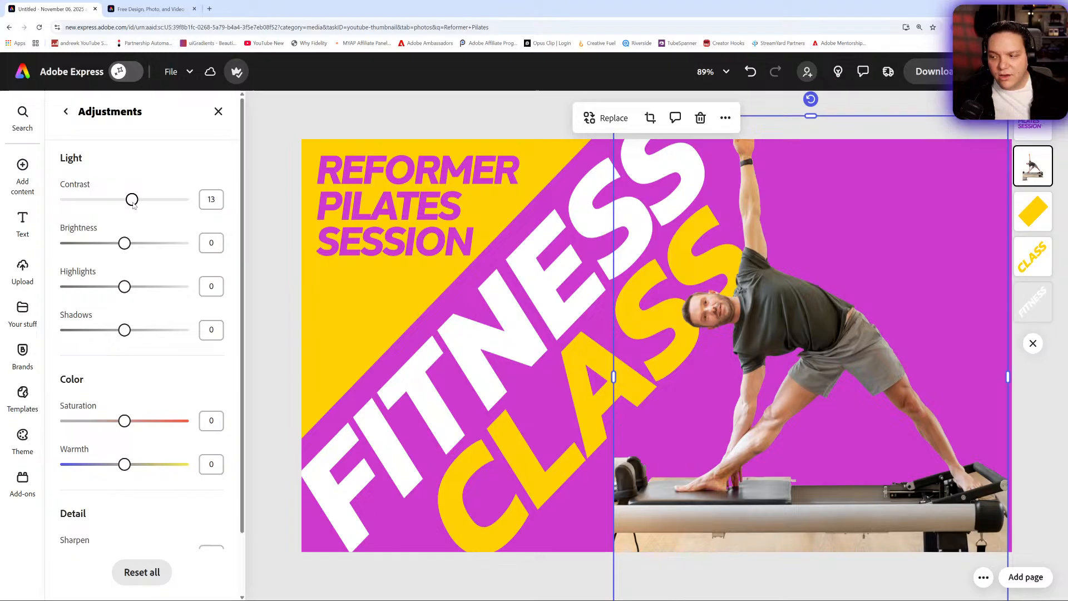
mouse_move(126, 247)
left_mouse_down()
mouse_move(146, 247)
mouse_move(128, 248)
left_mouse_up()
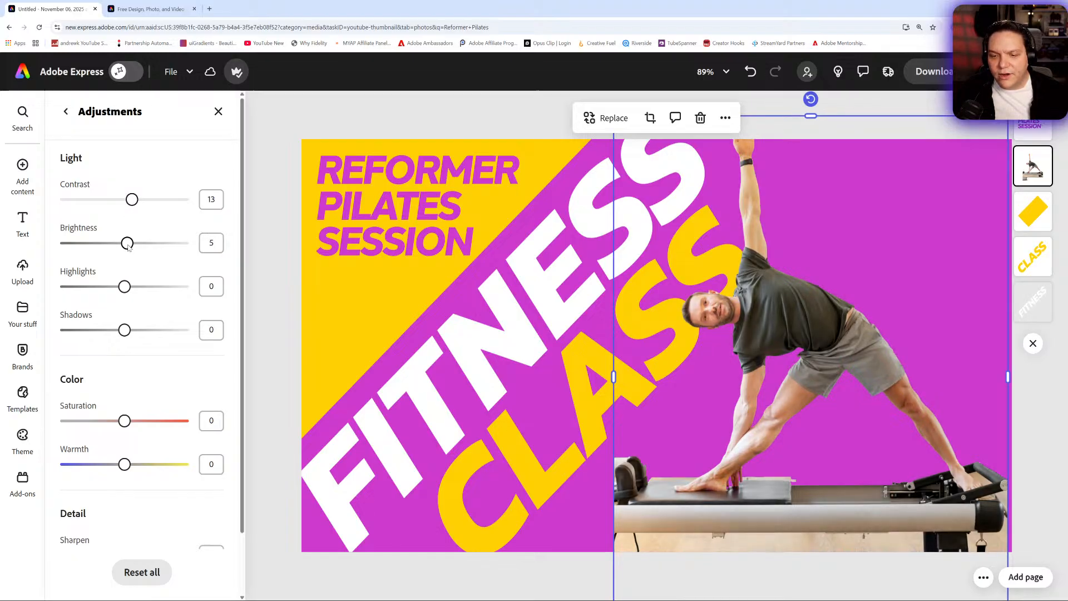
left_click_drag(131, 200, 124, 203)
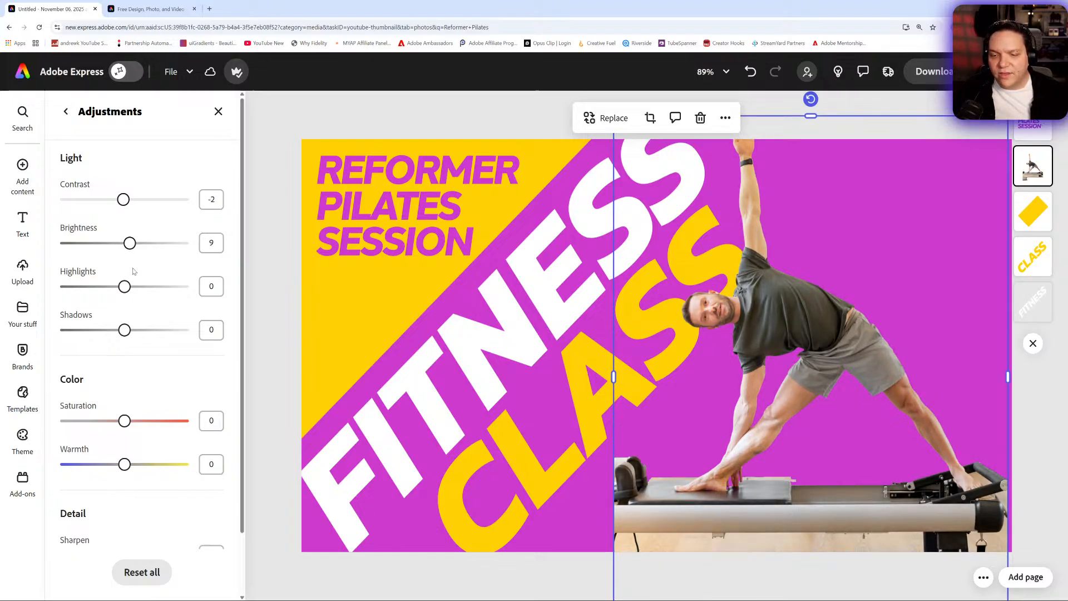
left_click_drag(129, 289, 144, 290)
left_click_drag(124, 330, 117, 332)
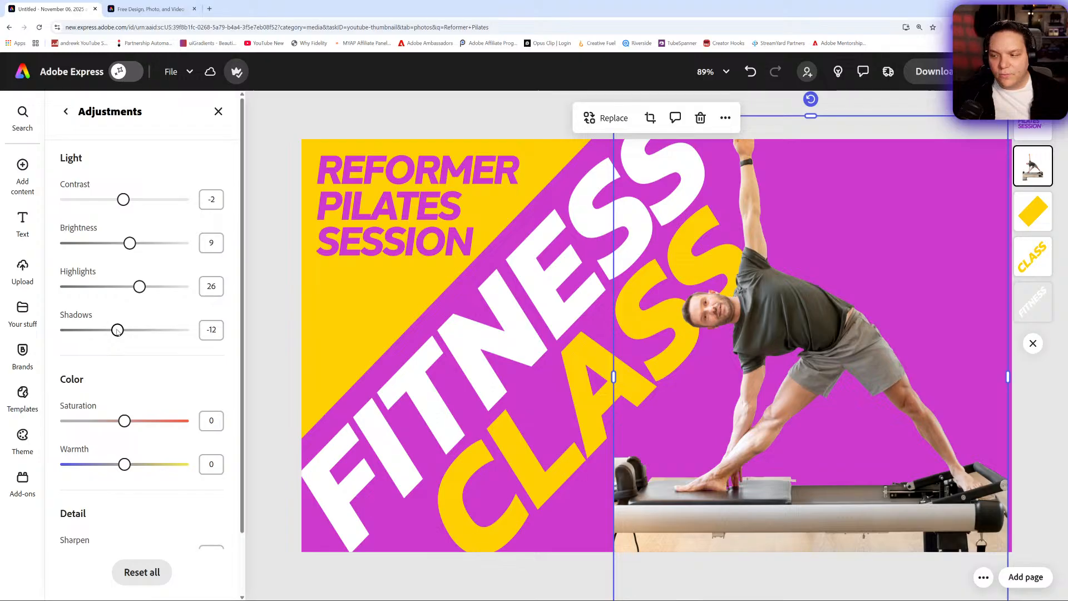
- Set the man's image saturation to 8, warmth to 15 and sharpening to 17
left_click_drag(127, 427, 131, 426)
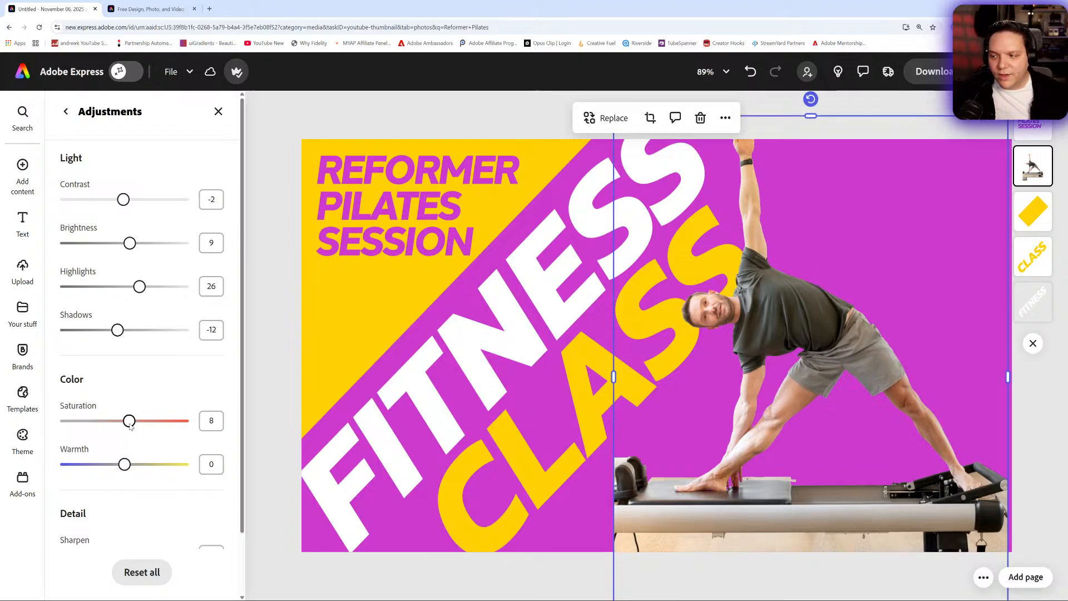
left_click_drag(120, 466, 139, 467)
scroll(134, 465, "down", 2)
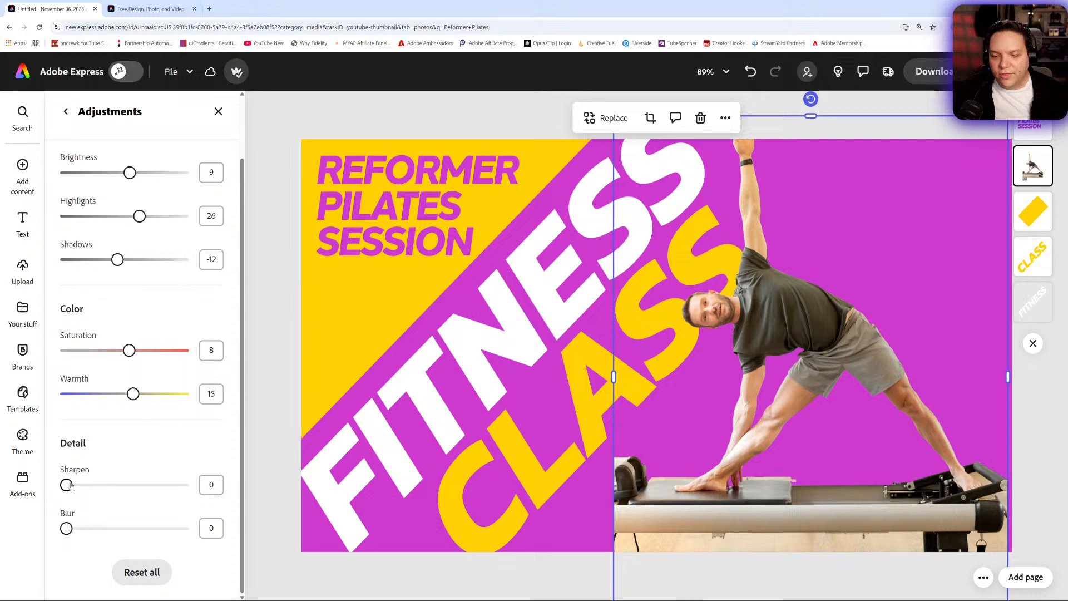
left_click_drag(66, 484, 82, 485)
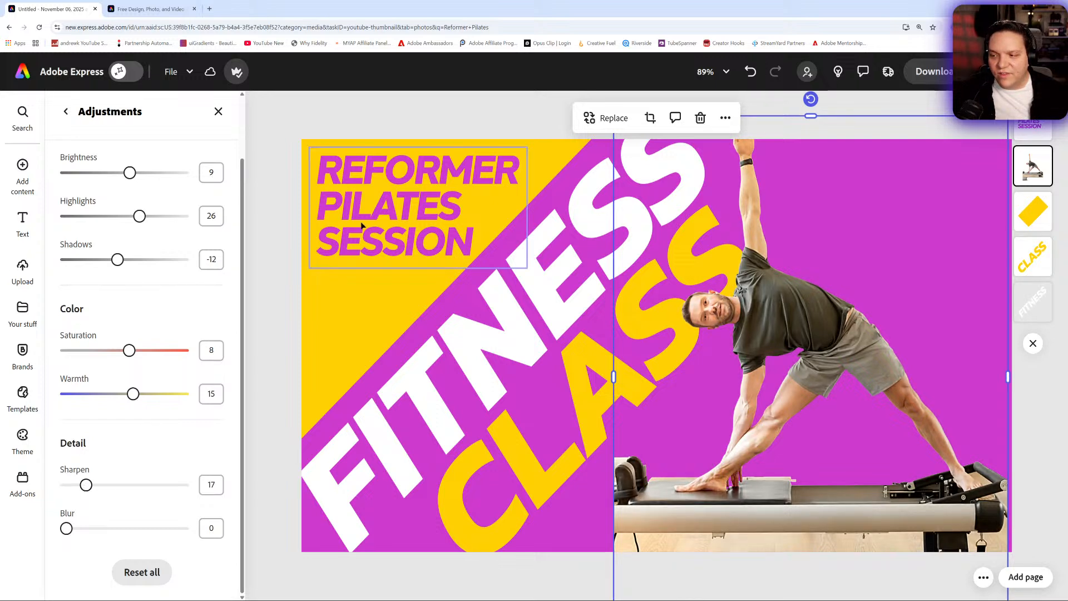
- Check how the whole thumbnail reads at a tiny 10% zoom, and fit the page back to the view
left_click(283, 136)
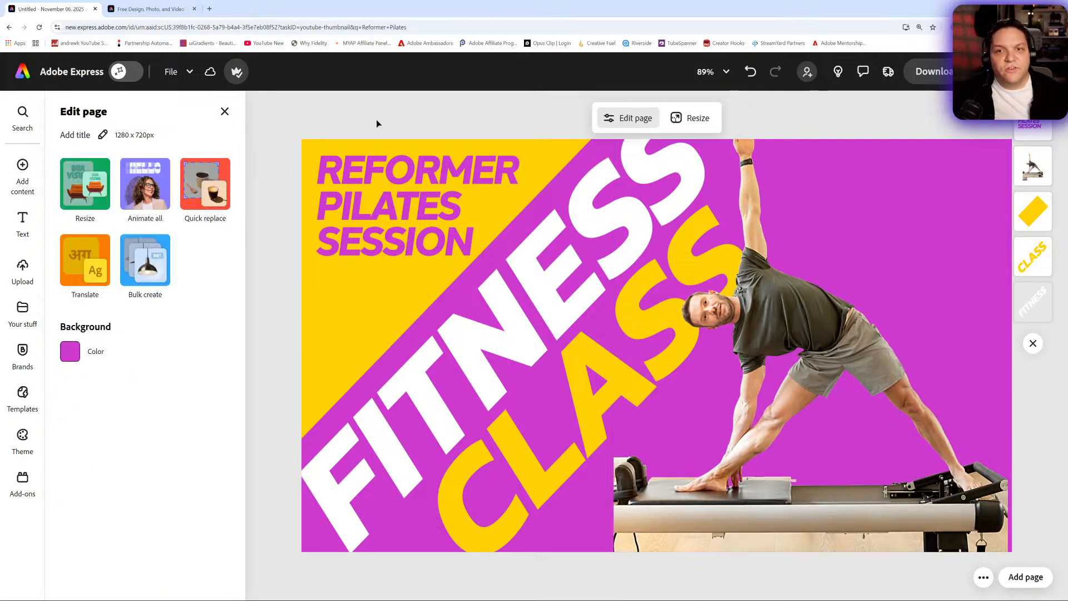
left_click(226, 111)
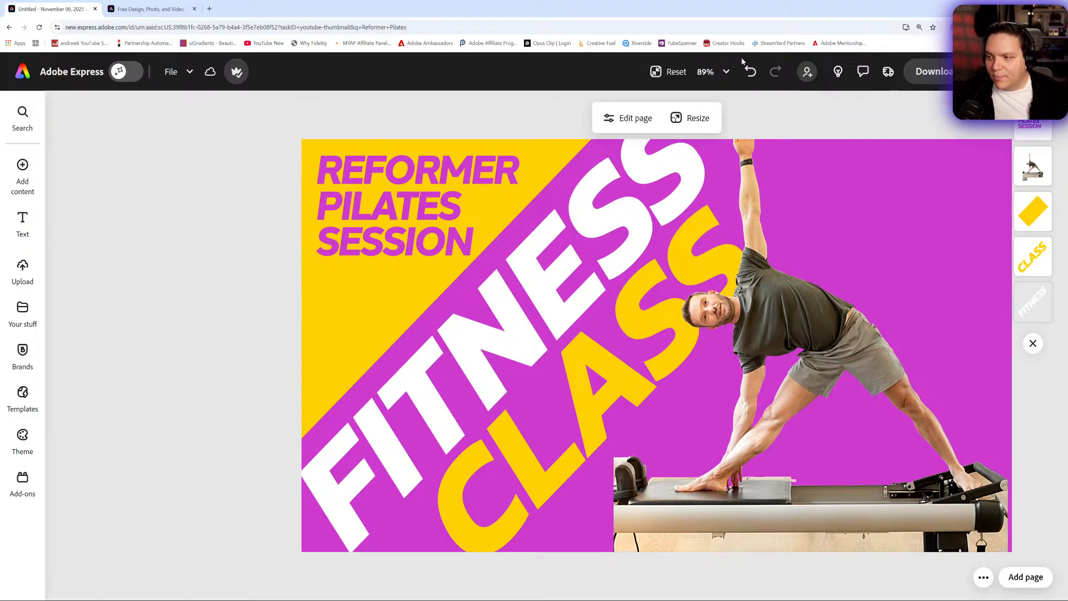
left_click(661, 75)
left_click(710, 77)
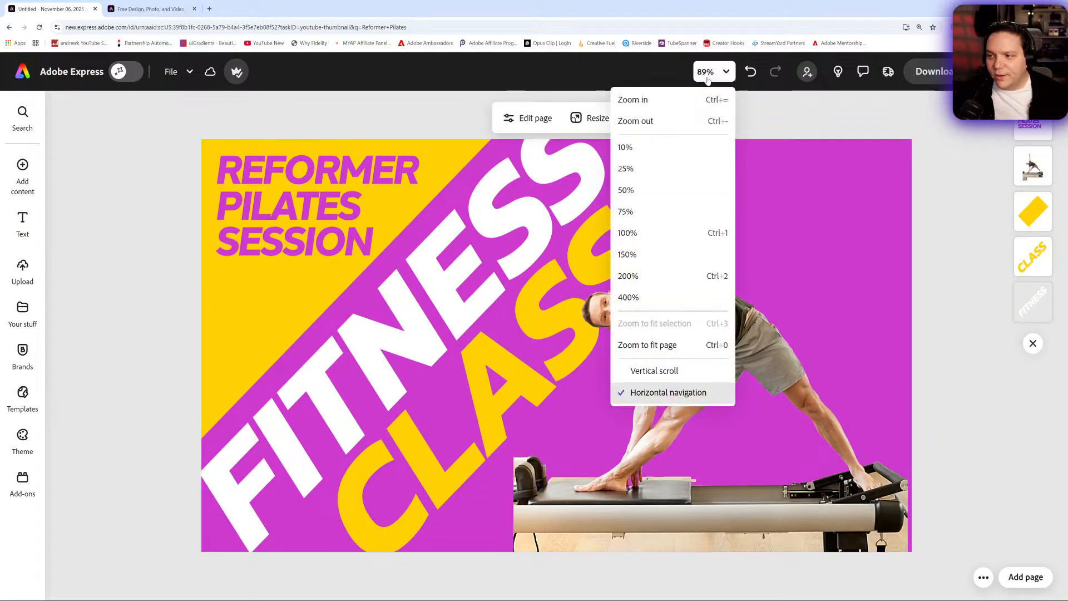
left_click(649, 156)
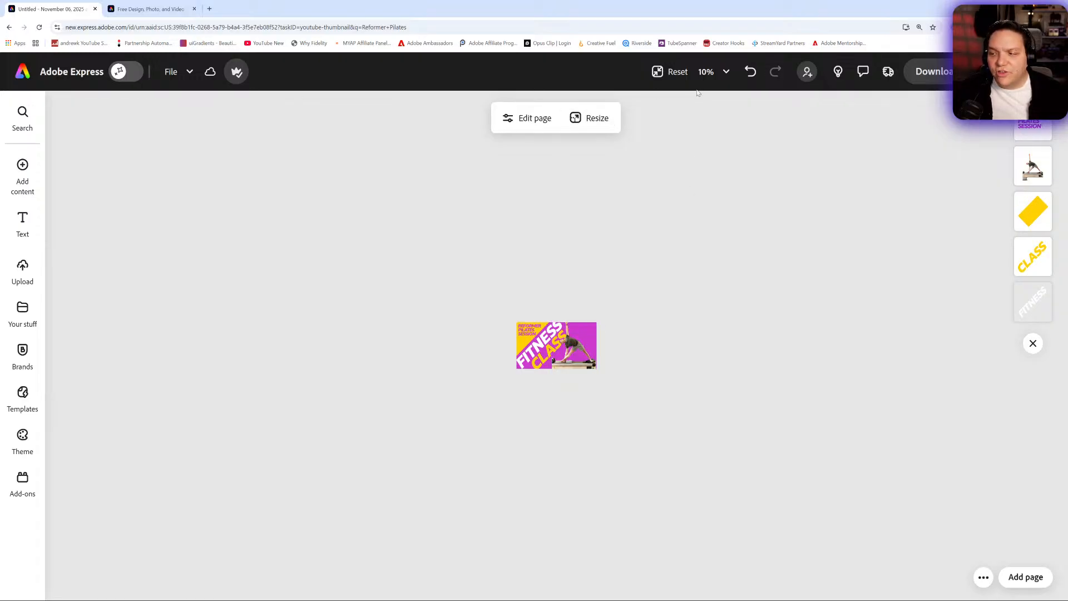
left_click(711, 71)
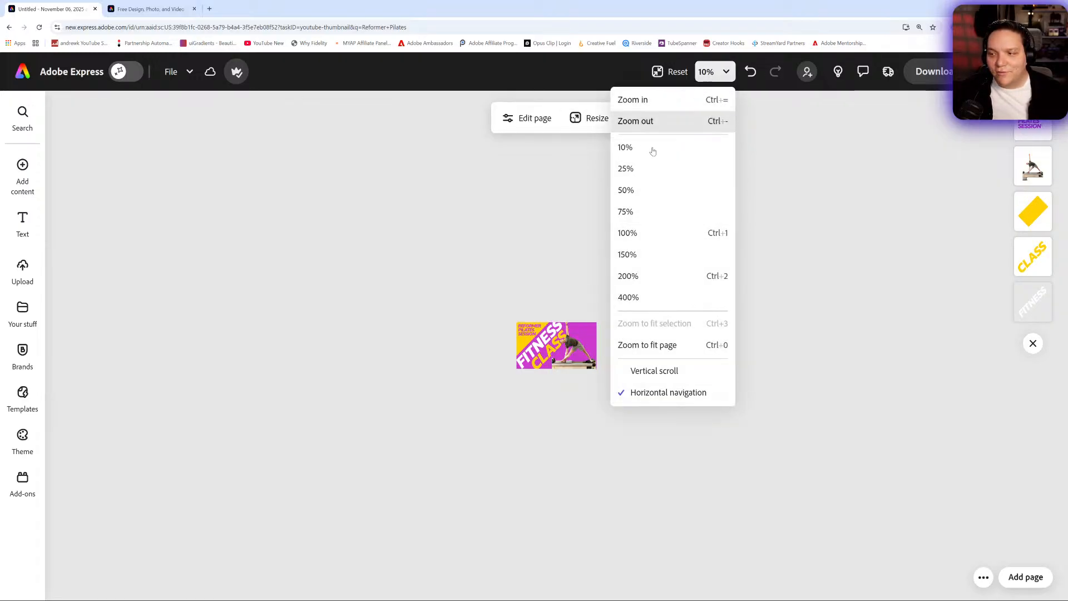
left_click(678, 345)
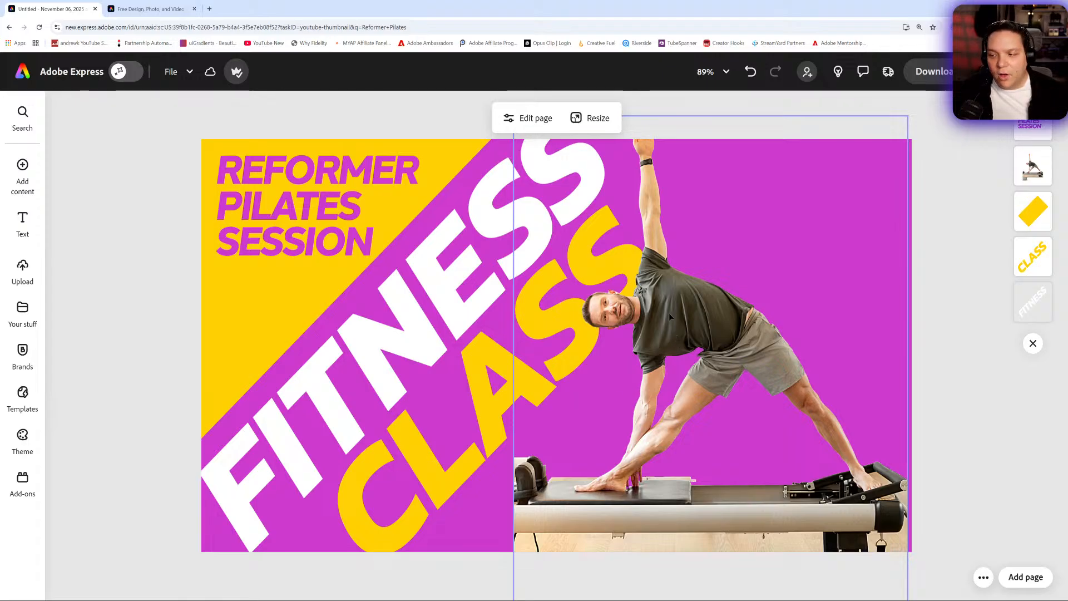
- Move the man's cutout right and slightly down so his raised hand is in frame and his head clears the CLASS text
left_click_drag(669, 313, 816, 336)
left_click(266, 269)
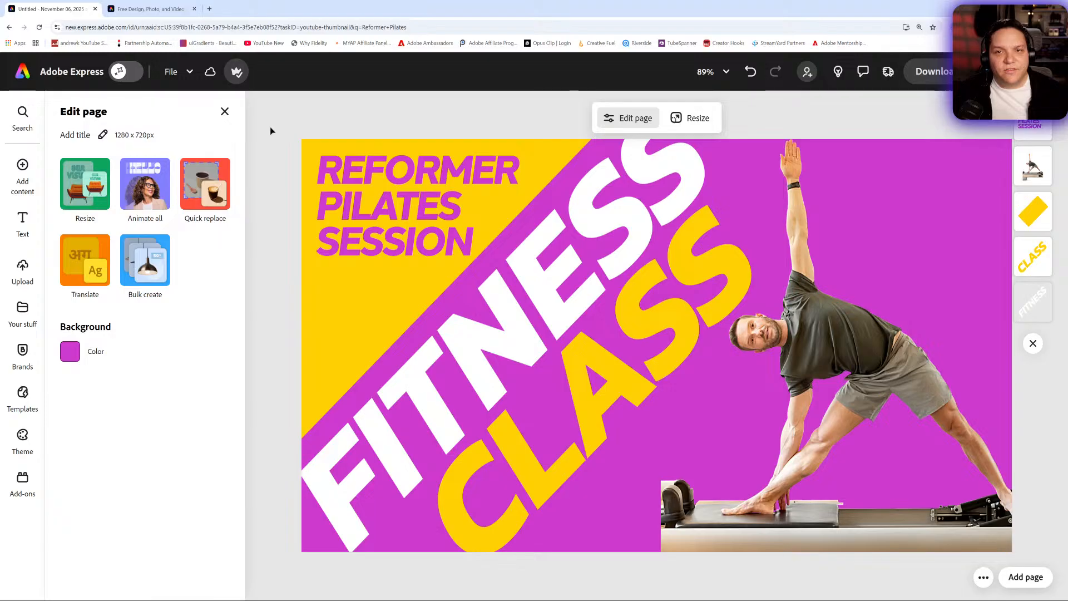
left_click(224, 113)
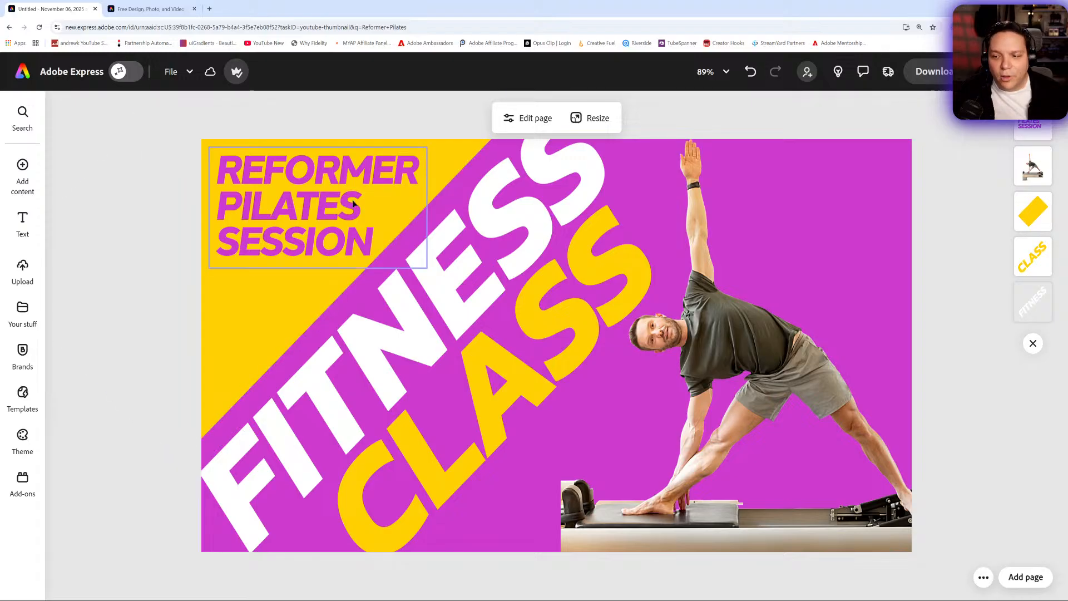
- Try REFORMER in place of the large FITNESS text, and undo the text change
left_click(480, 230)
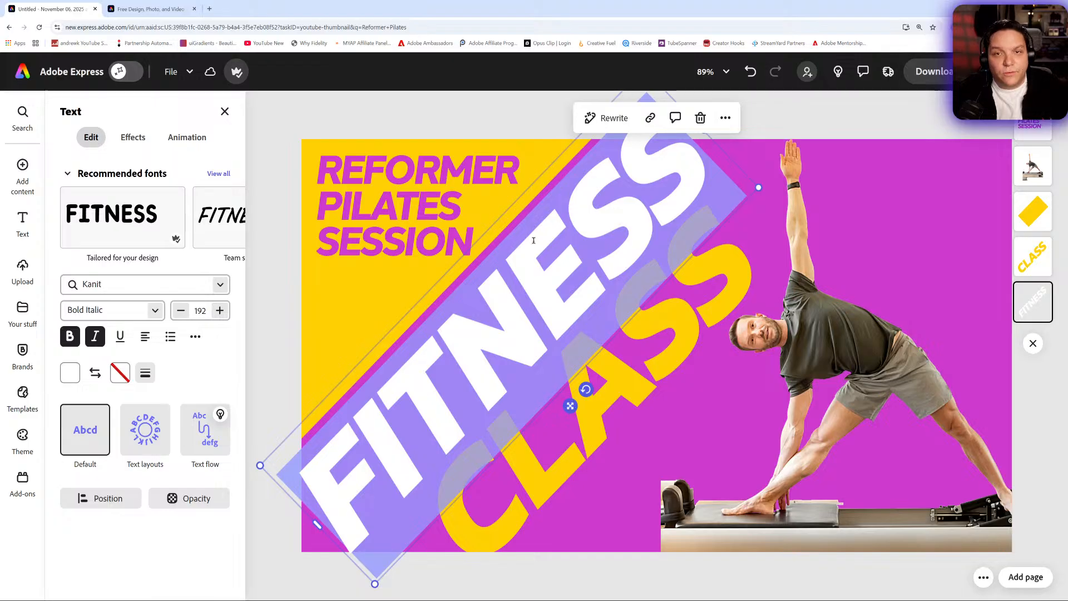
type("REFORMER")
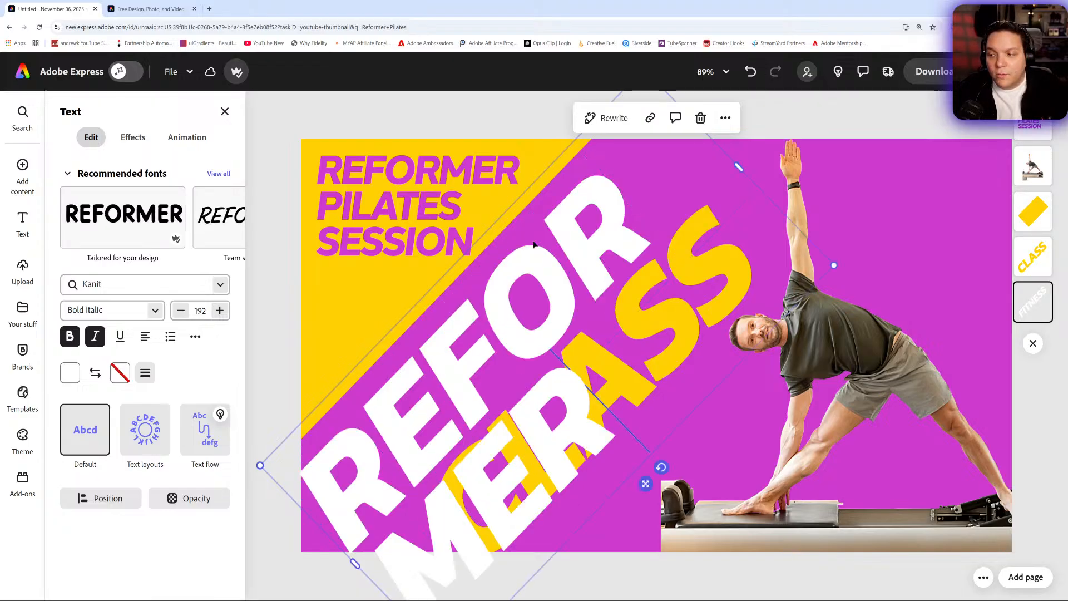
key("ctrl+z")
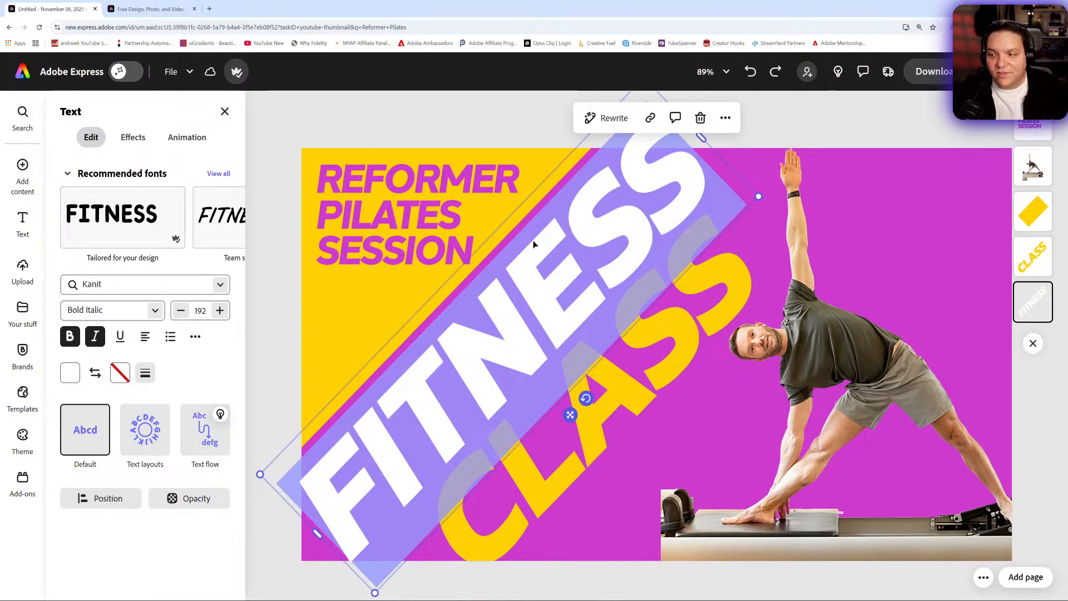
left_click(224, 111)
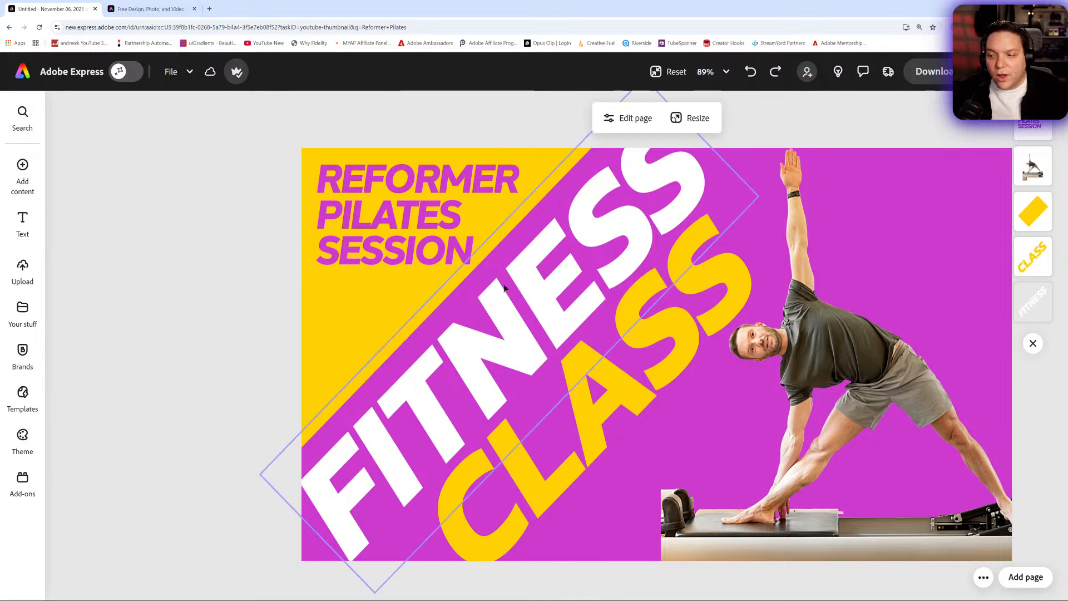
- Remove PILATES SESSION from the purple corner text, leaving only REFORMER, and enlarge it to size 60
double_click(407, 209)
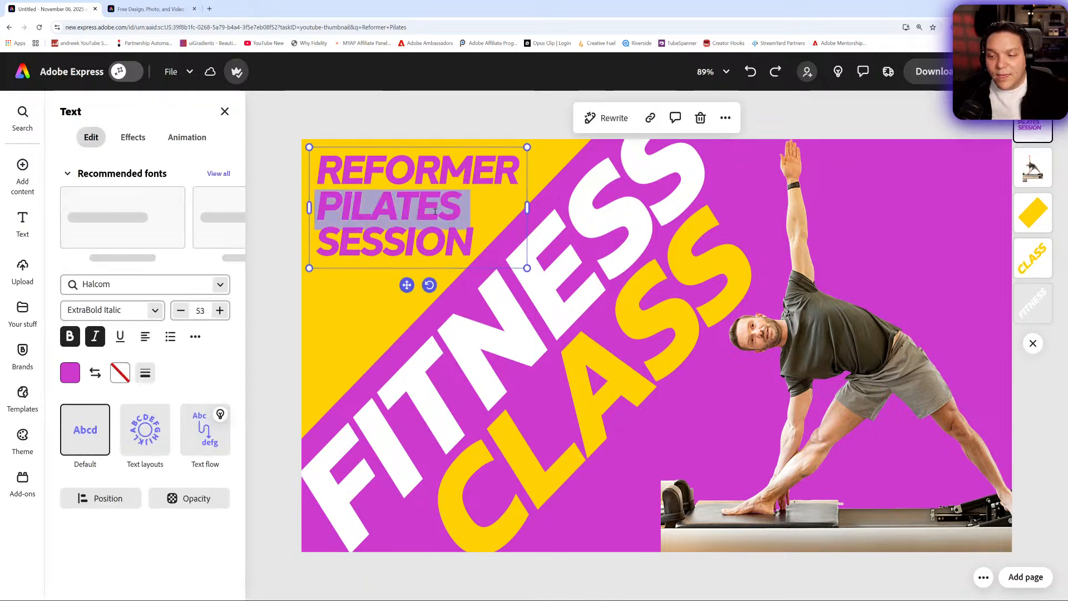
left_click(474, 246)
left_click_drag(475, 245, 319, 207)
key("BackSpace")
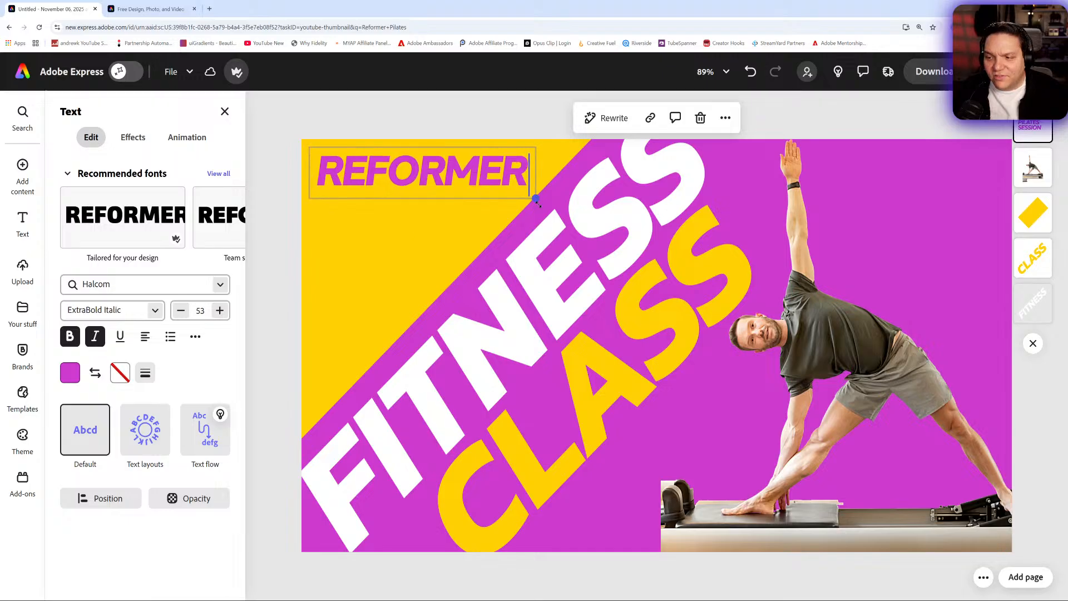
left_click_drag(309, 200, 297, 202)
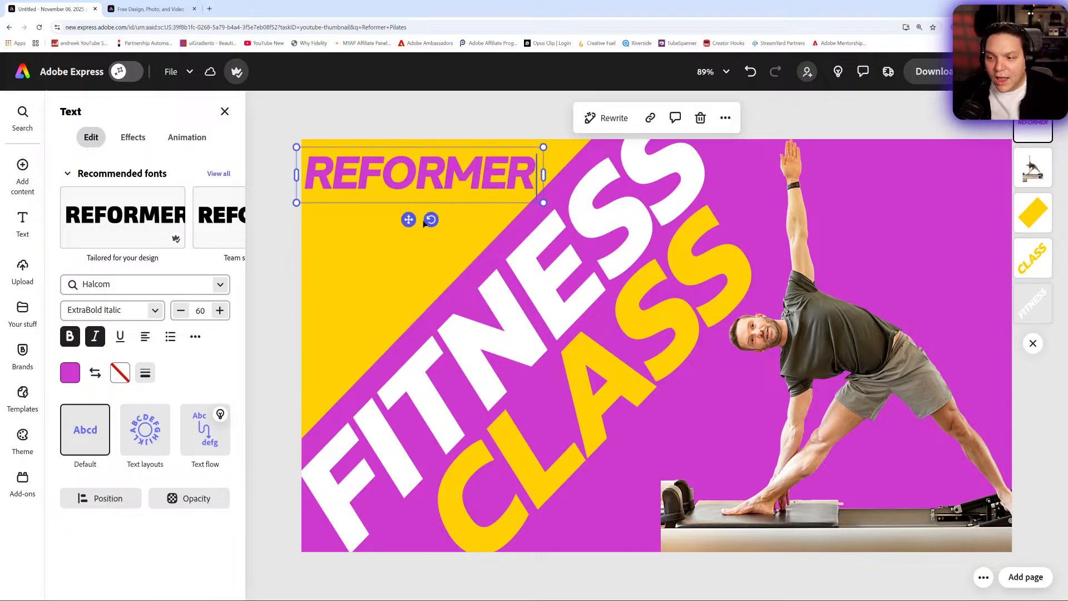
- Rotate the REFORMER text parallel to FITNESS, enlarge it to size 75 and position it along the yellow corner's diagonal edge
left_click_drag(431, 219, 433, 309)
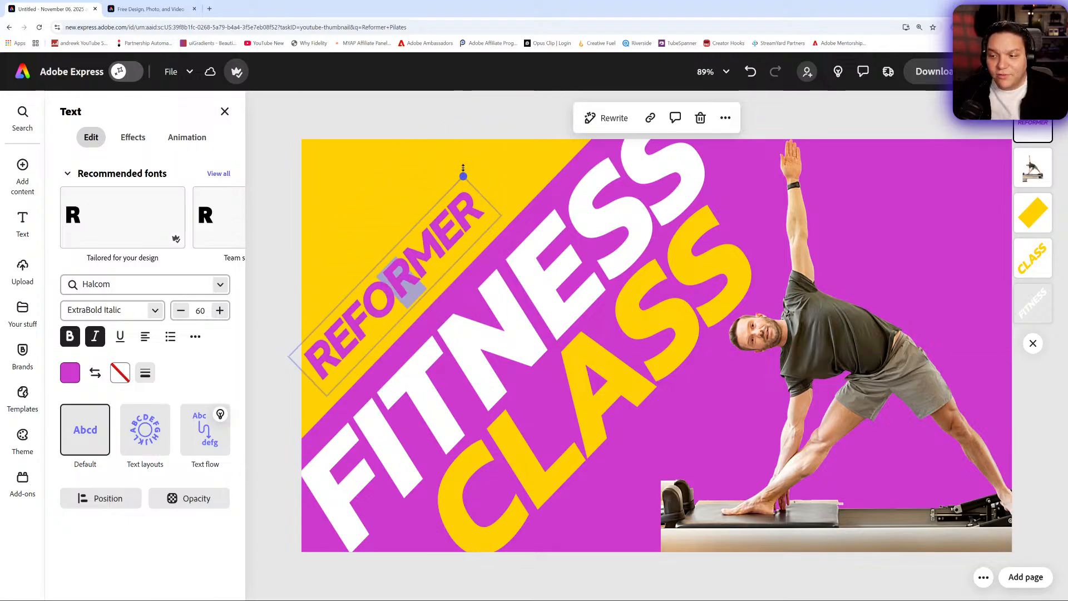
left_click_drag(463, 177, 498, 124)
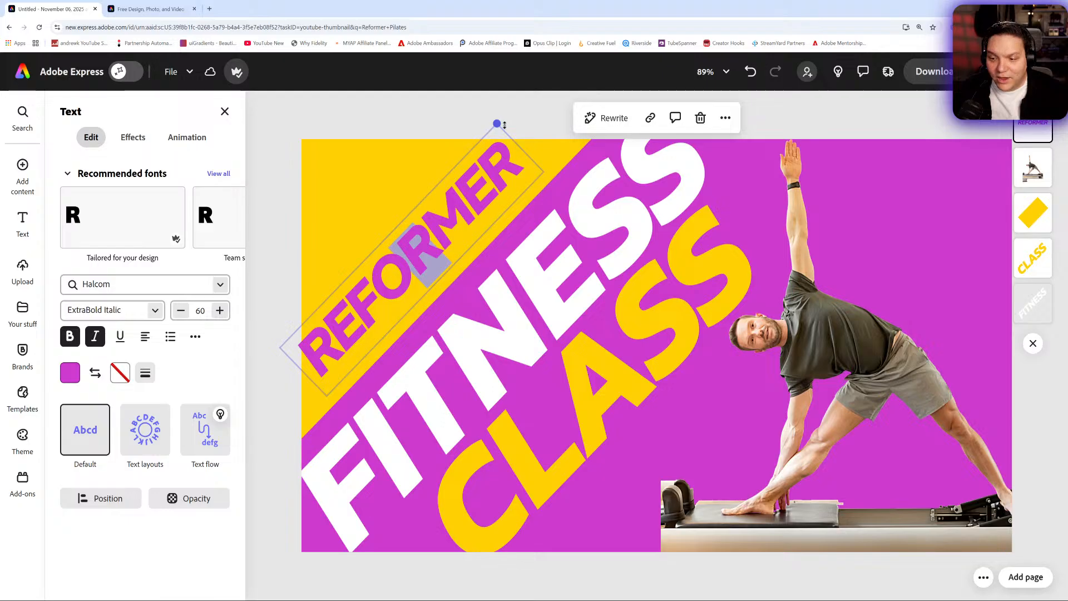
left_click_drag(438, 305, 451, 316)
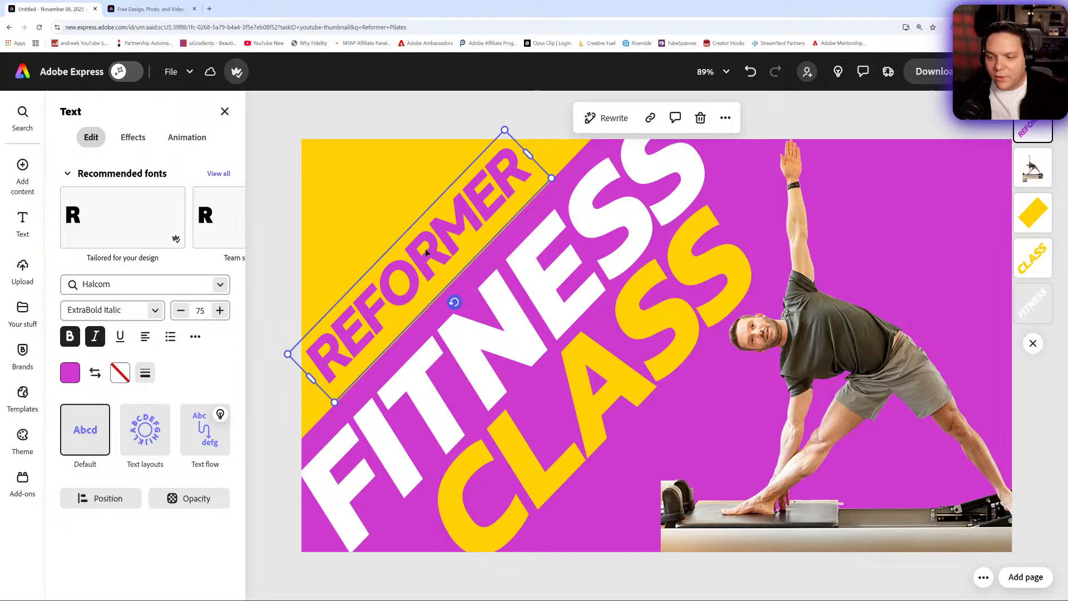
left_click_drag(425, 251, 422, 244)
left_click(775, 284)
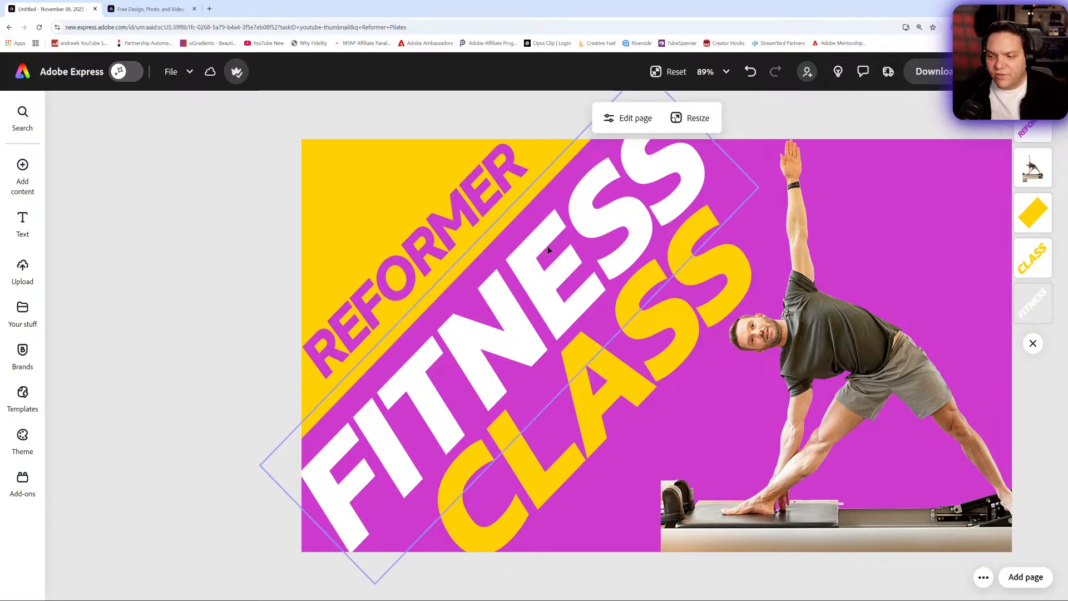
- Replace the large FITNESS text with PILATES and scale it down slightly
left_click(565, 253)
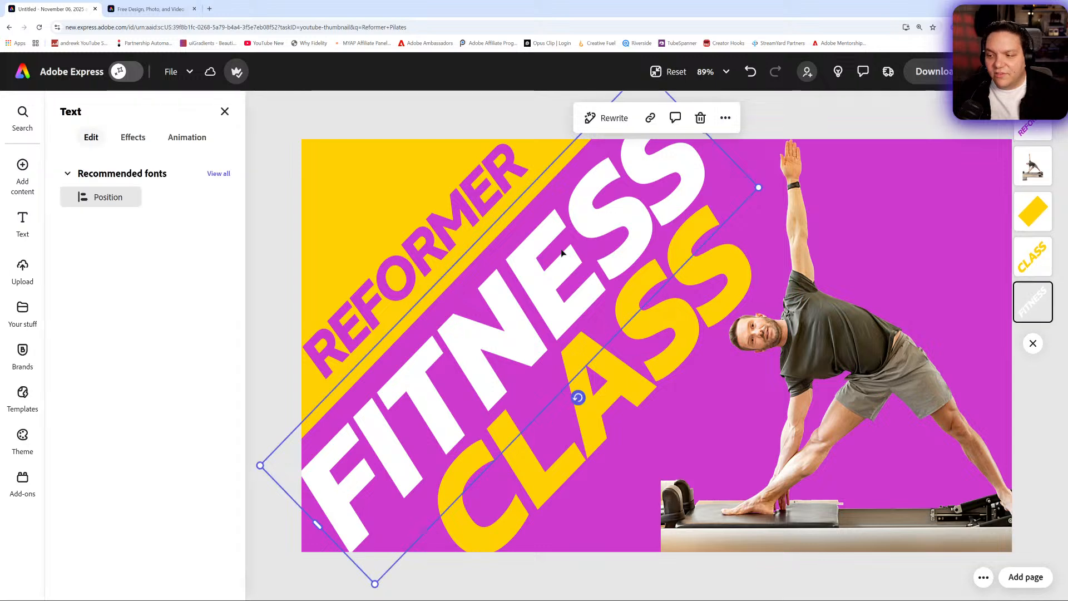
type("PILATES")
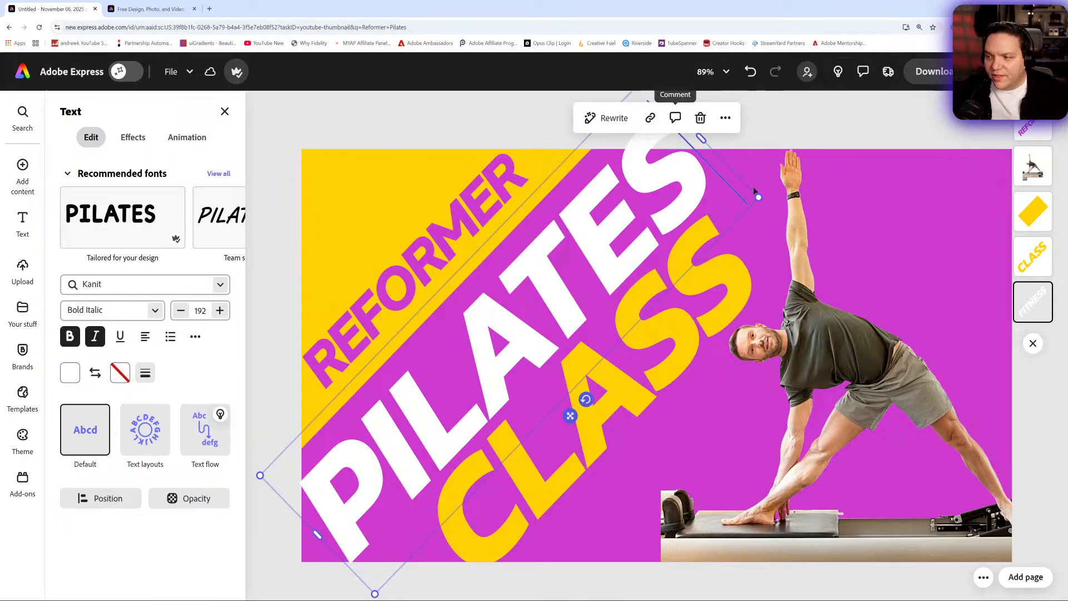
left_click_drag(758, 197, 736, 211)
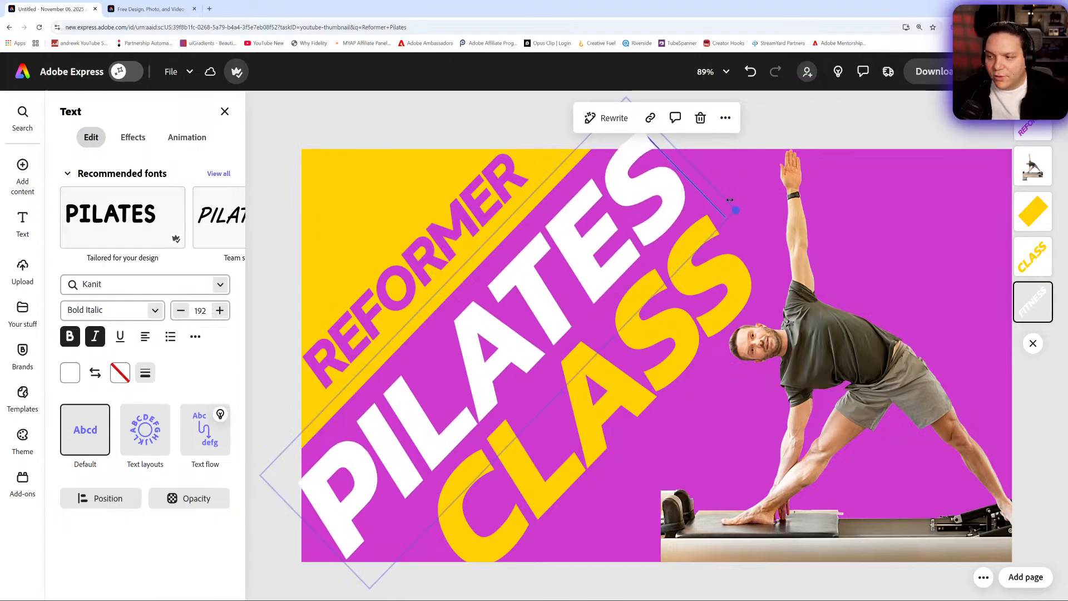
left_click(277, 243)
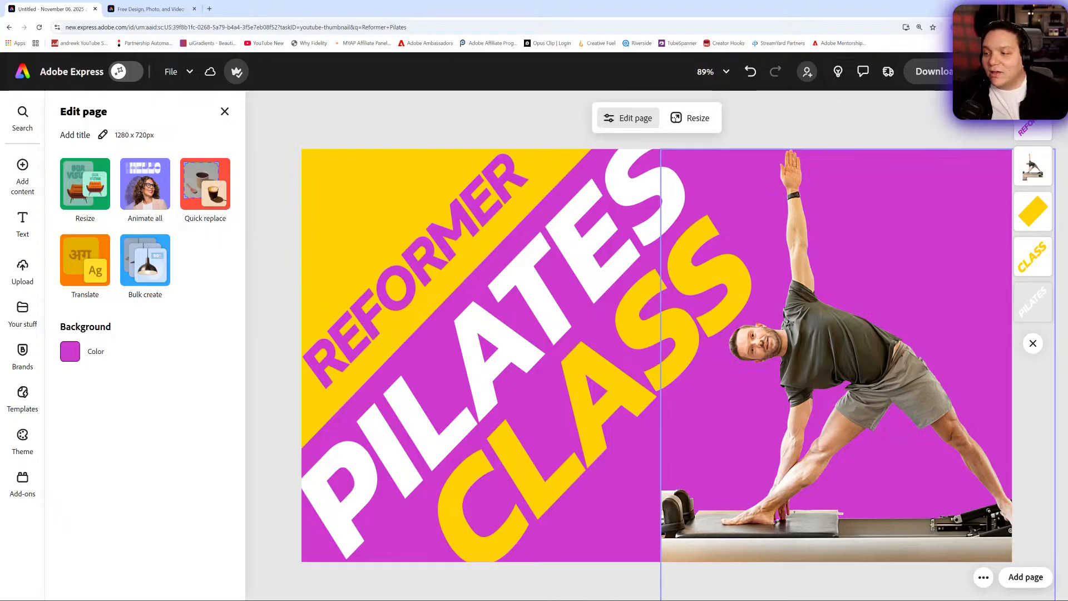
- Preview the reworded thumbnail at 25% zoom, and reset the view to the full page
left_click(712, 71)
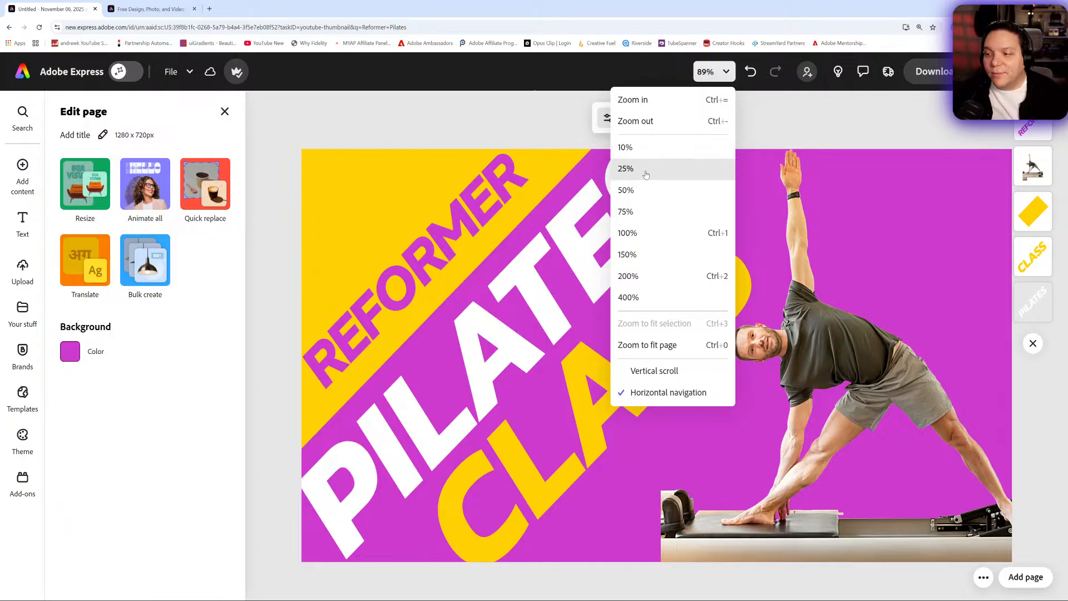
left_click(680, 169)
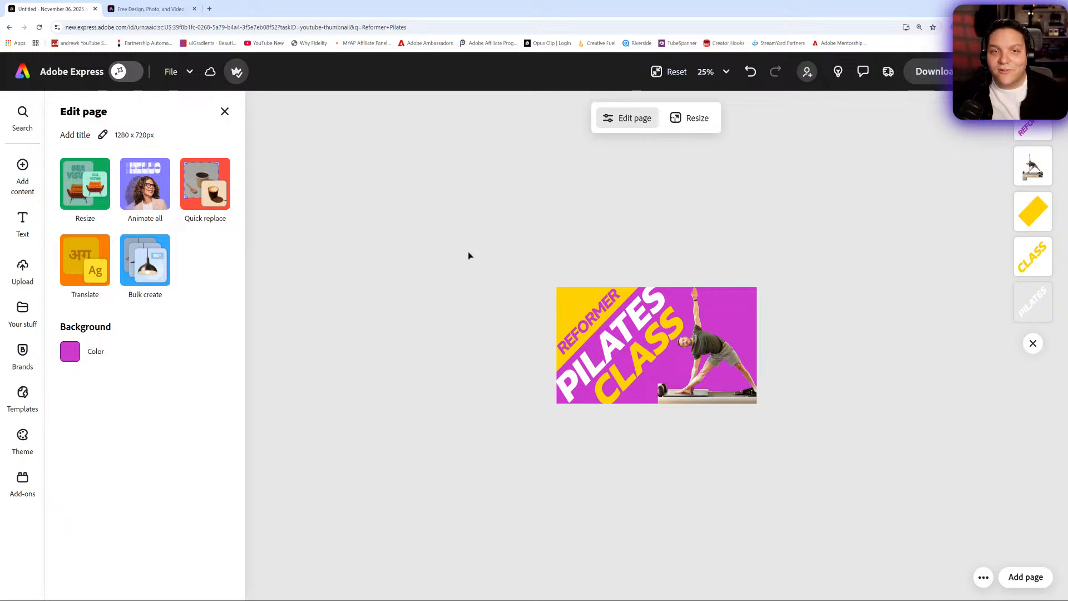
left_click(22, 173)
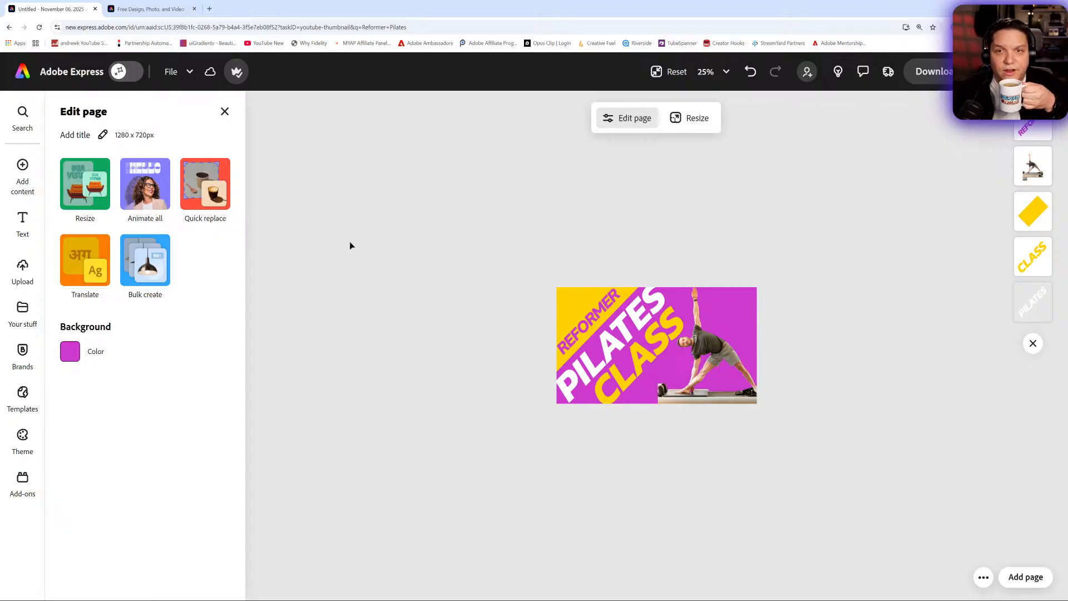
left_click(224, 112)
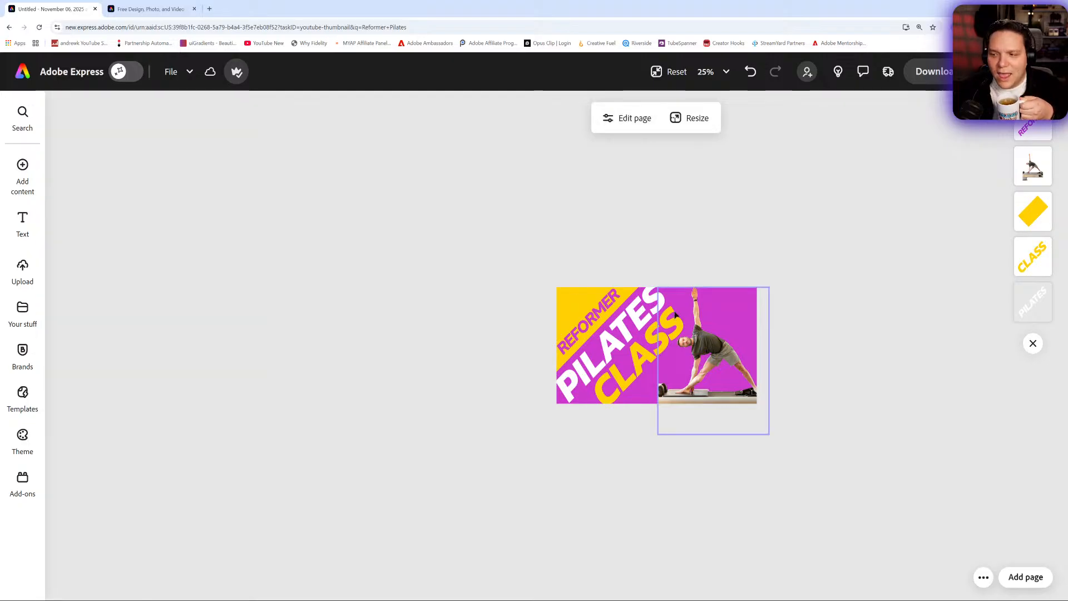
left_click(673, 72)
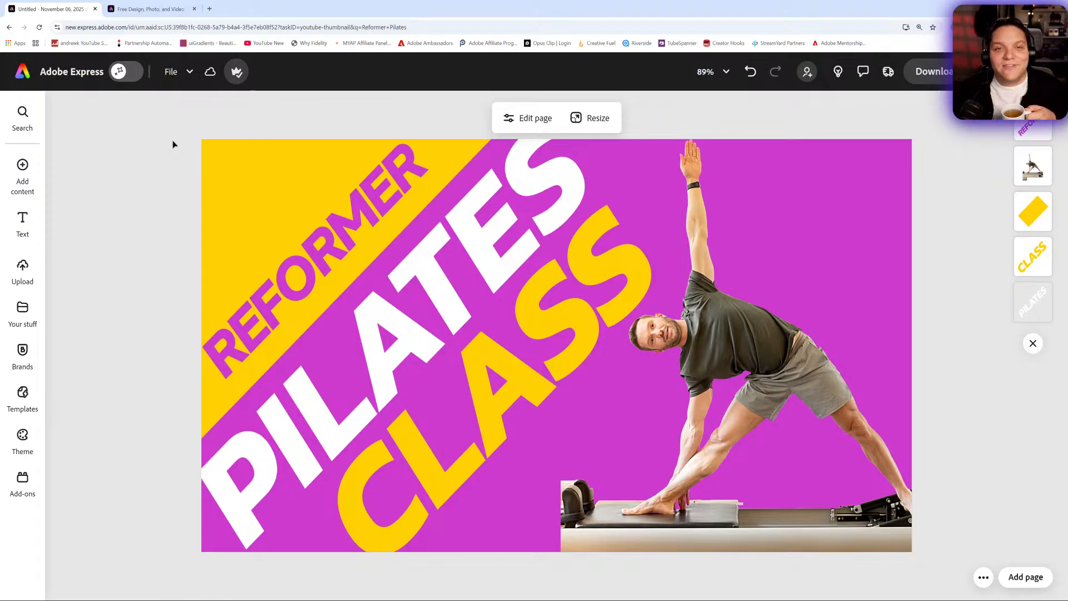
- Turn on the AI assistant and submit its suggested prompt to add a shadow to the REFORMER text for depth
left_click(125, 79)
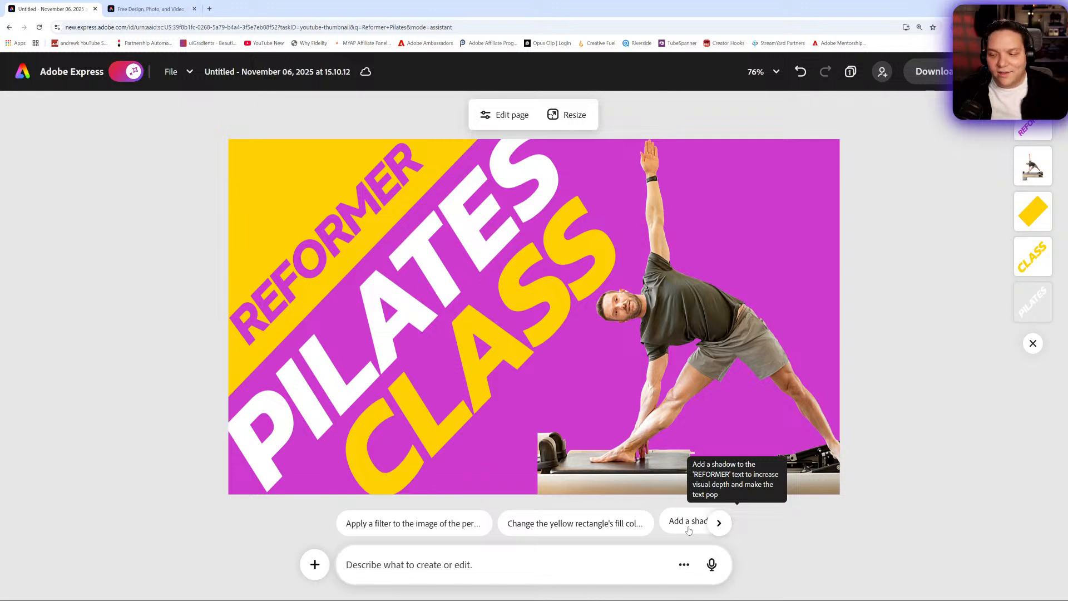
left_click(714, 526)
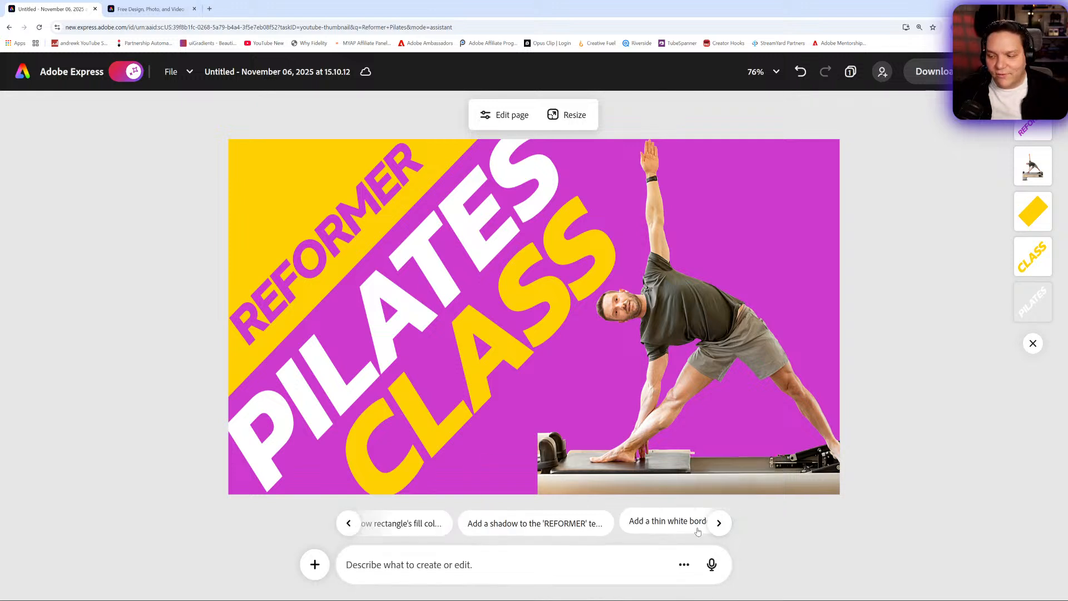
left_click(535, 533)
scroll(529, 565, "down", 1)
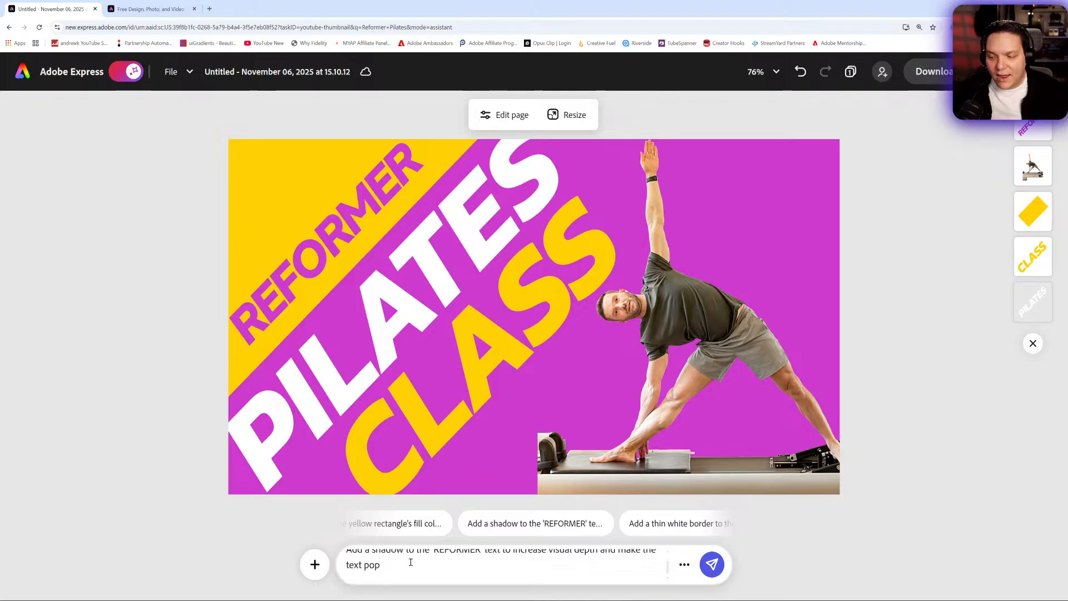
left_click(712, 564)
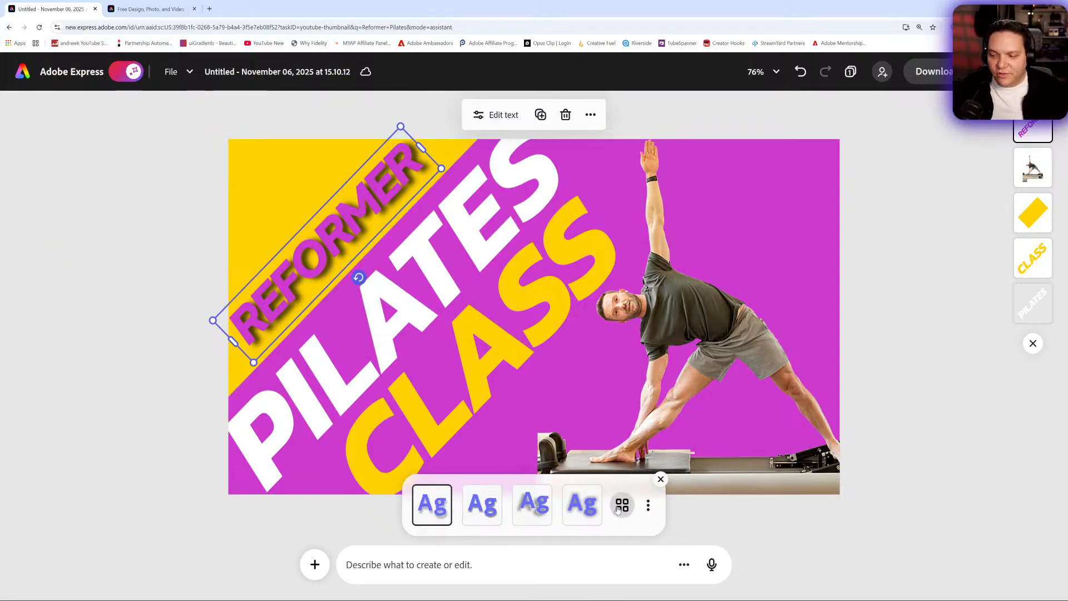
- Compare the Smooth and Classic shadow styles on the REFORMER text, and apply the Lift style
left_click(493, 513)
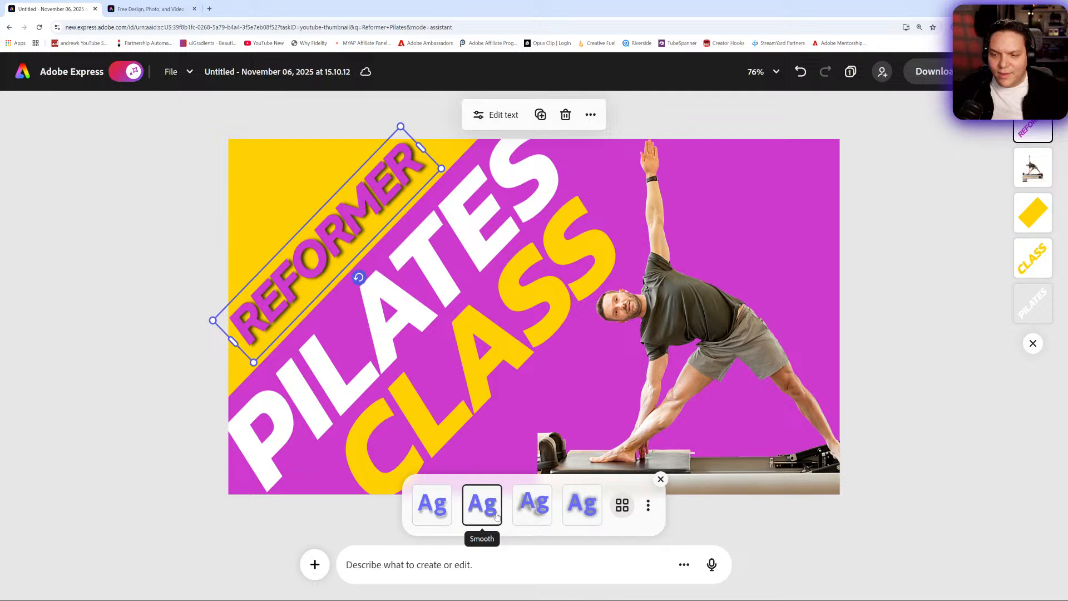
left_click(430, 515)
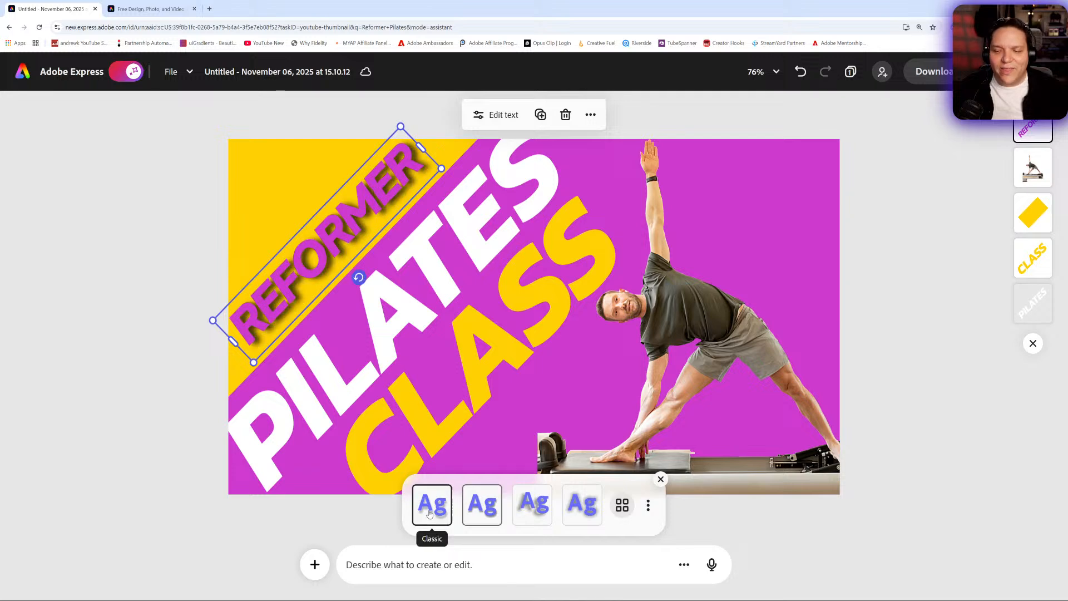
left_click(483, 516)
left_click(530, 515)
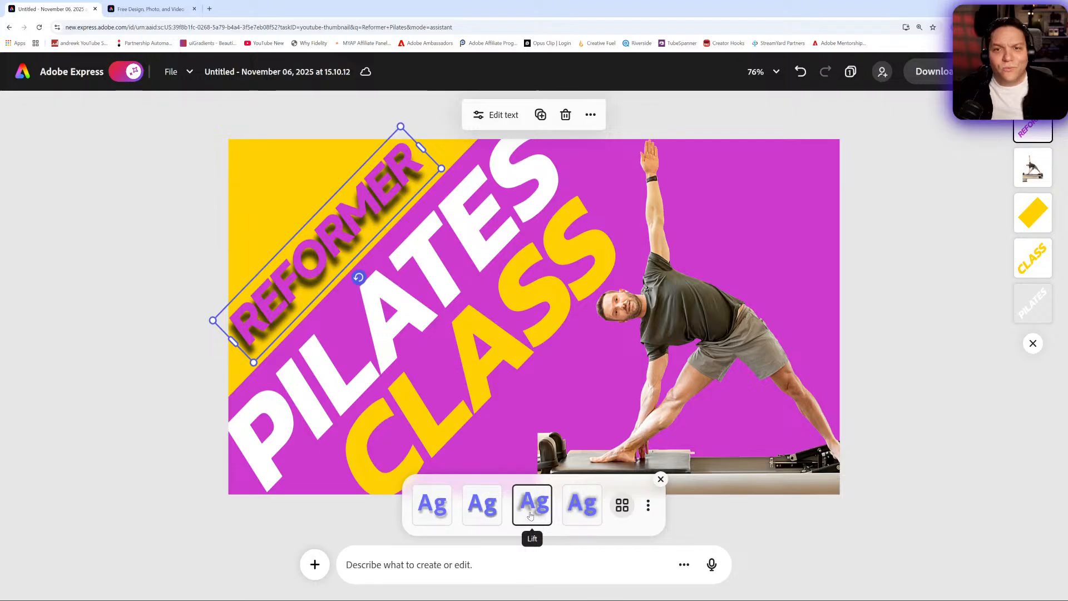
- Try the Classic shadow, expand the full set of shadow styles, and apply Smooth to the REFORMER text
left_click(580, 521)
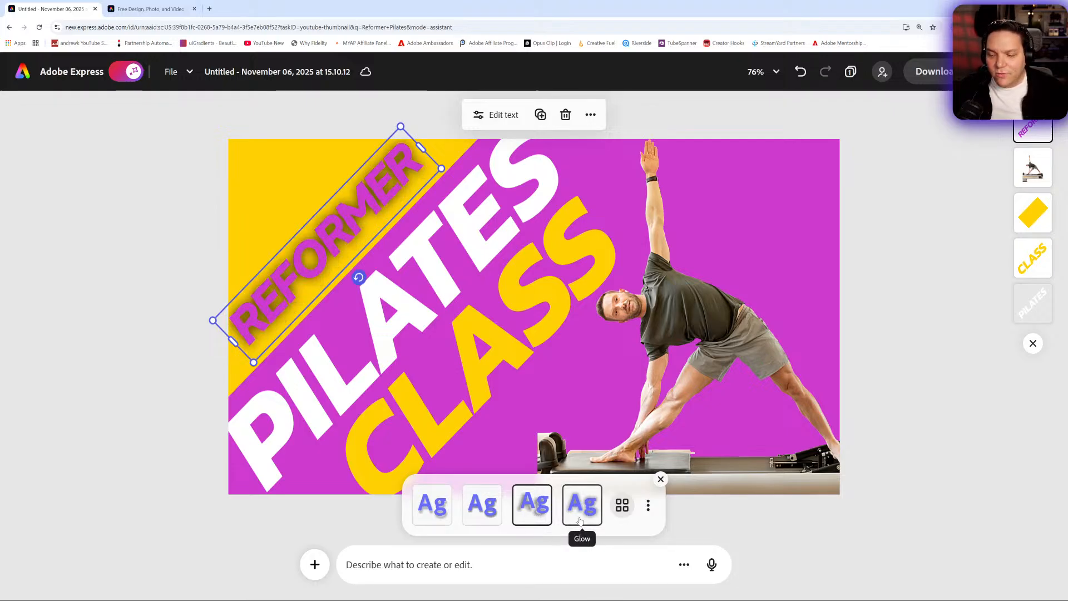
left_click(625, 506)
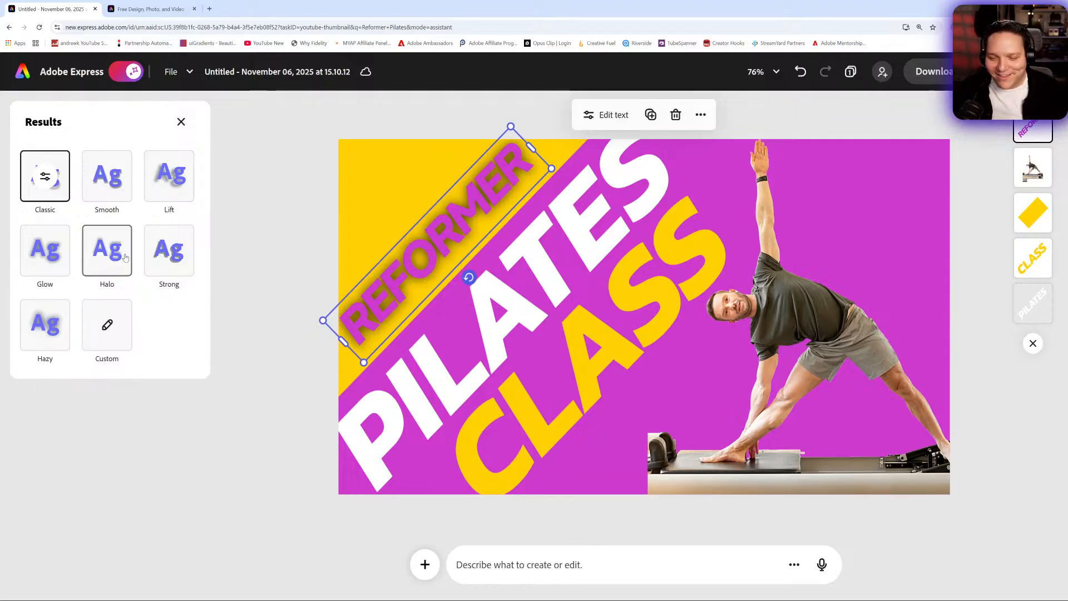
left_click(120, 186)
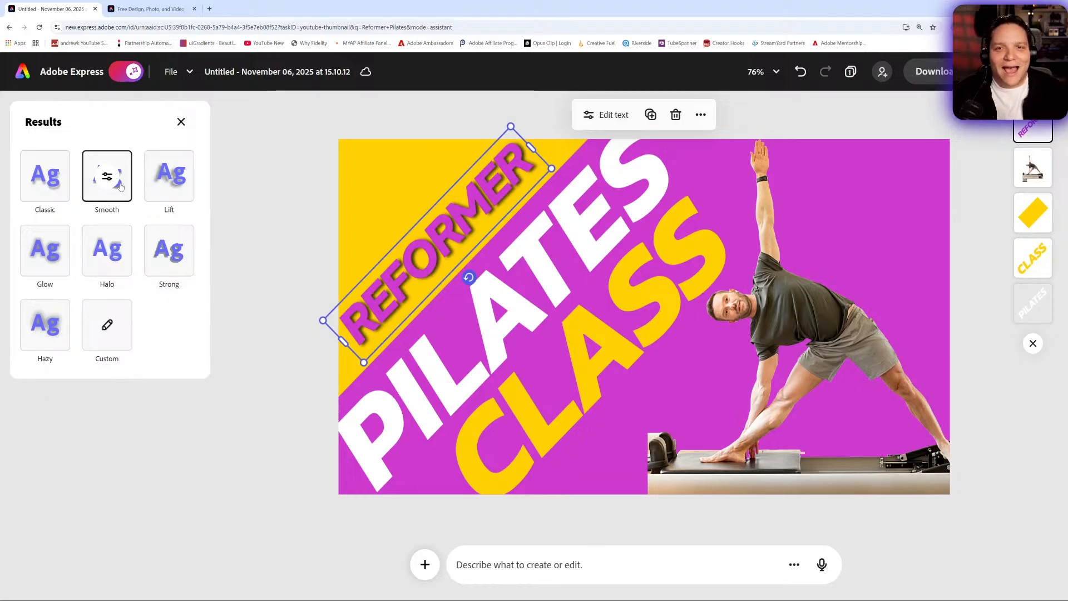
left_click(181, 122)
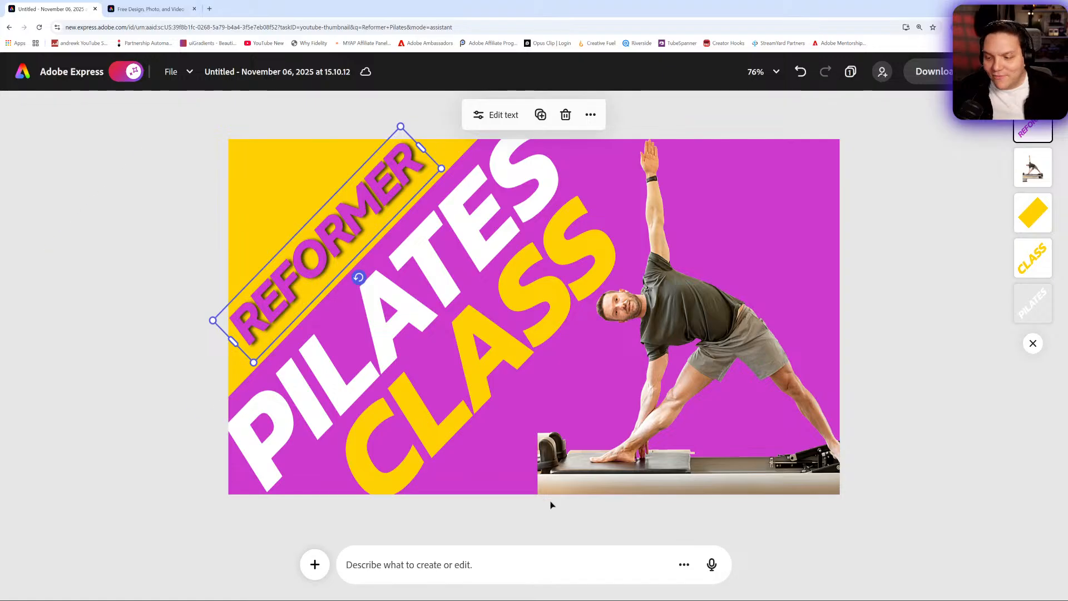
- Submit the AI assistant's suggested prompt to turn the image of the man into a black and white sketch
left_click(543, 559)
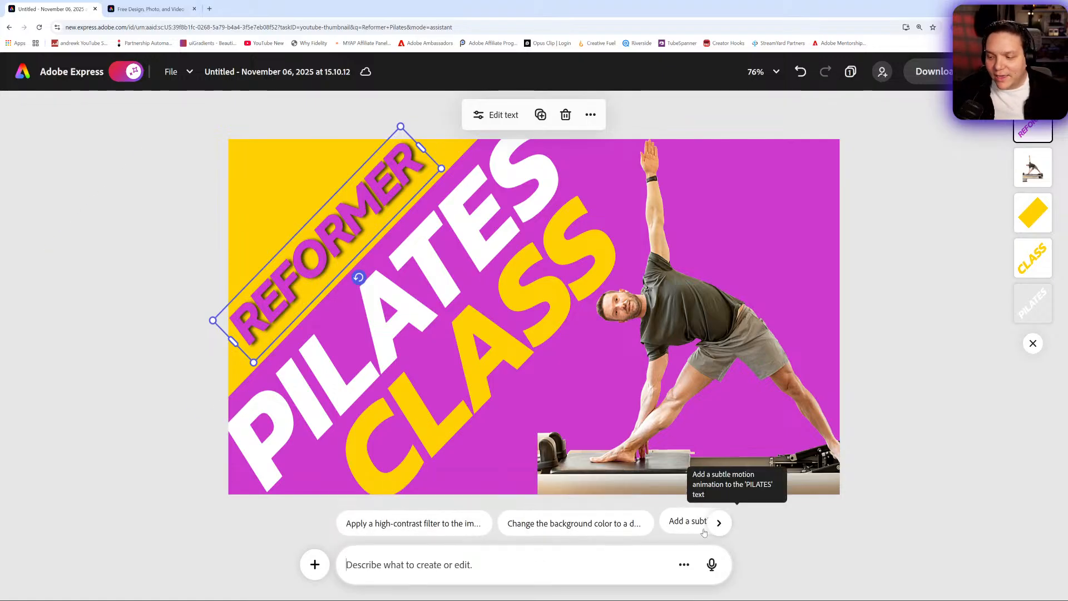
left_click(719, 523)
left_click(718, 524)
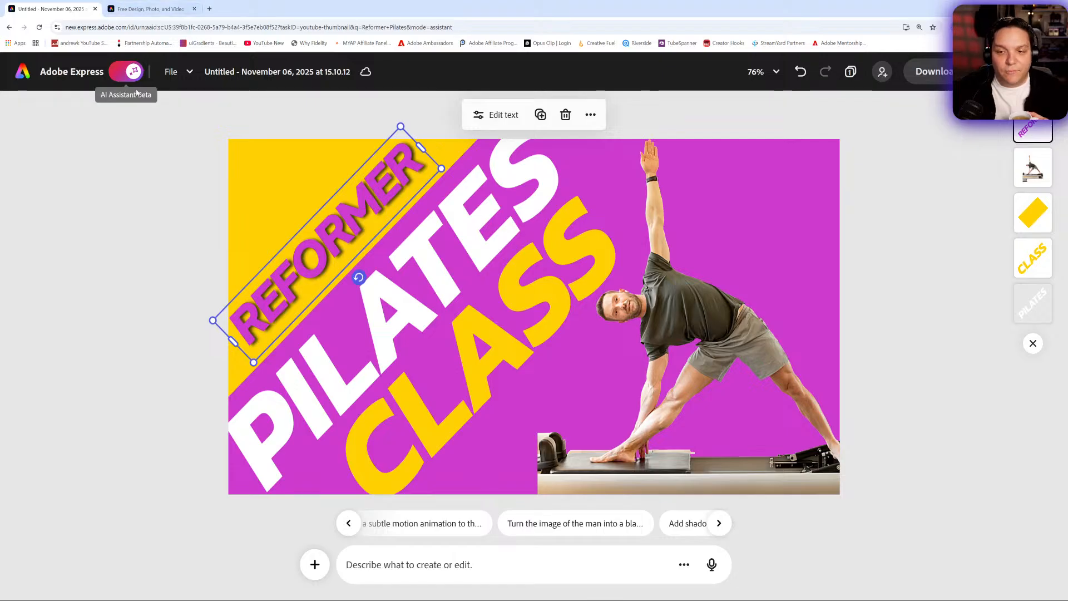
left_click(591, 523)
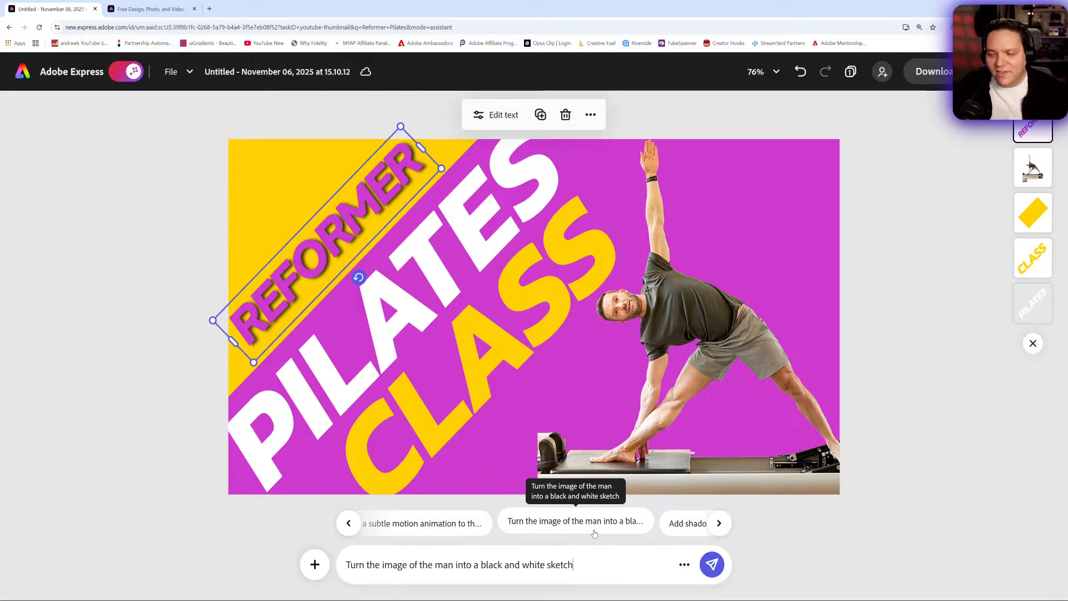
left_click(713, 565)
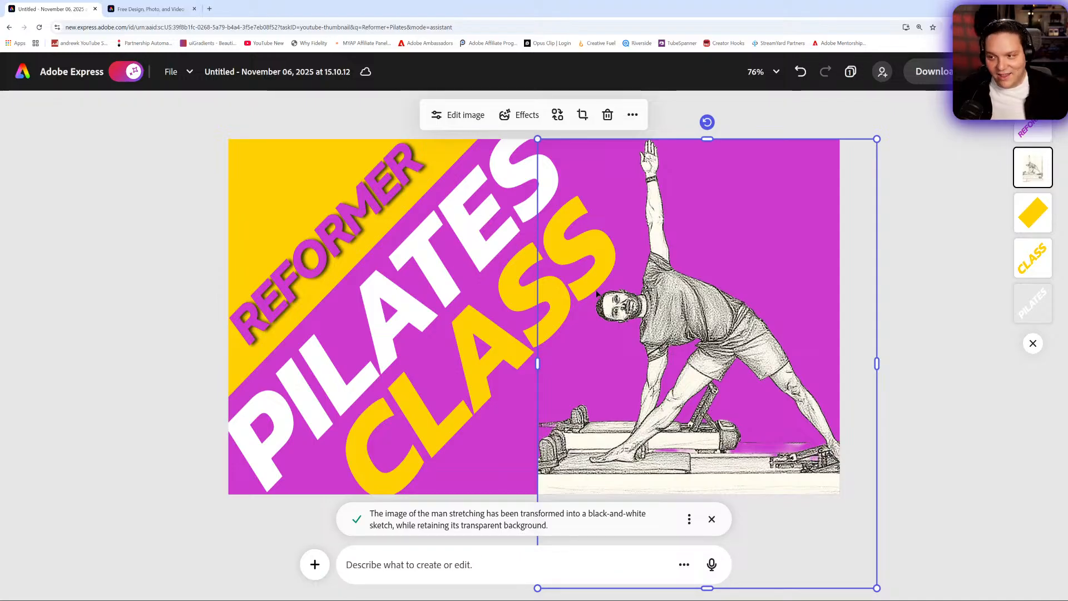
- Undo the black and white sketch conversion of the man's image
left_click(800, 71)
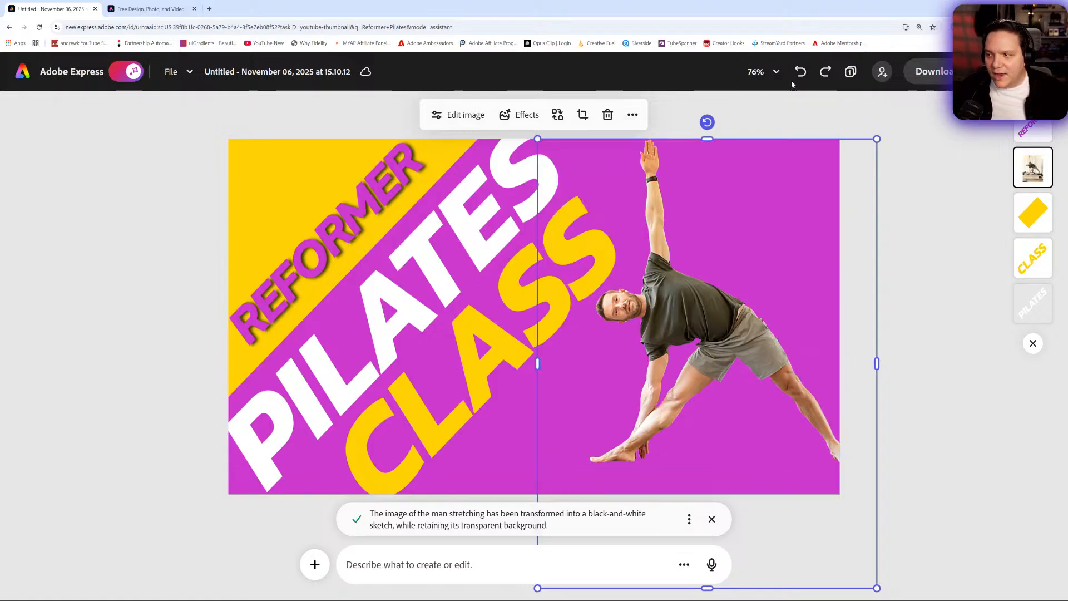
left_click(826, 71)
left_click(823, 76)
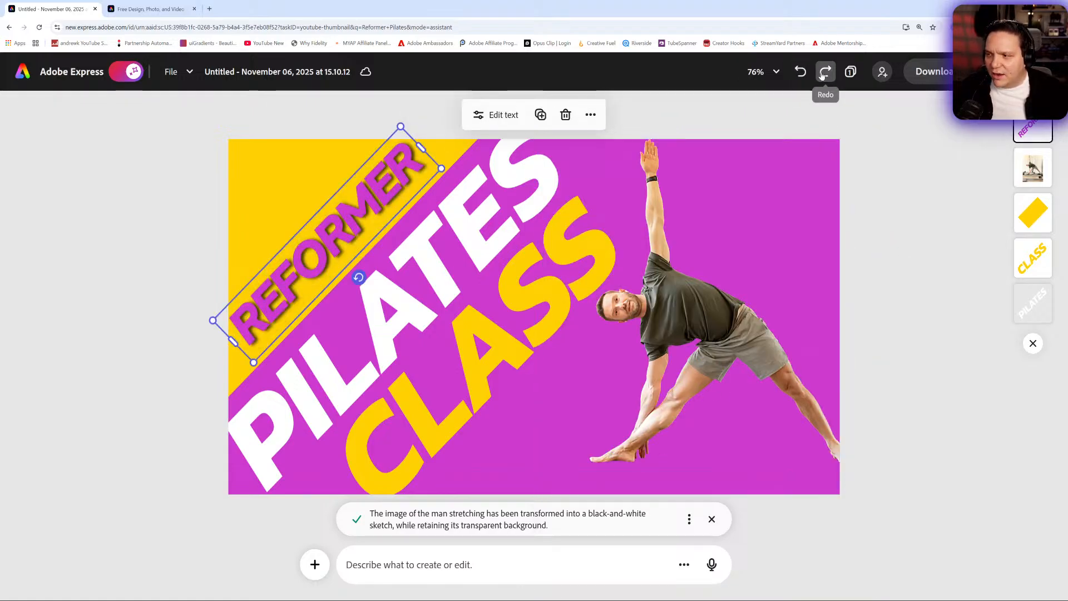
left_click(823, 75)
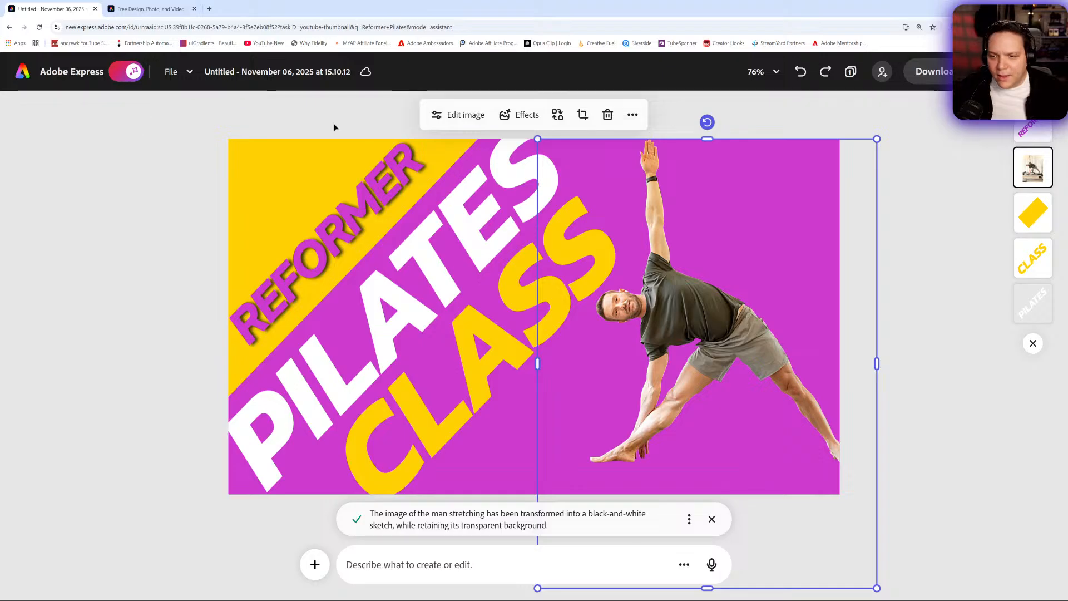
- Turn off the AI assistant and restore the reformer bench in the man's cutout with the Quick selection brush at size 40
left_click(127, 79)
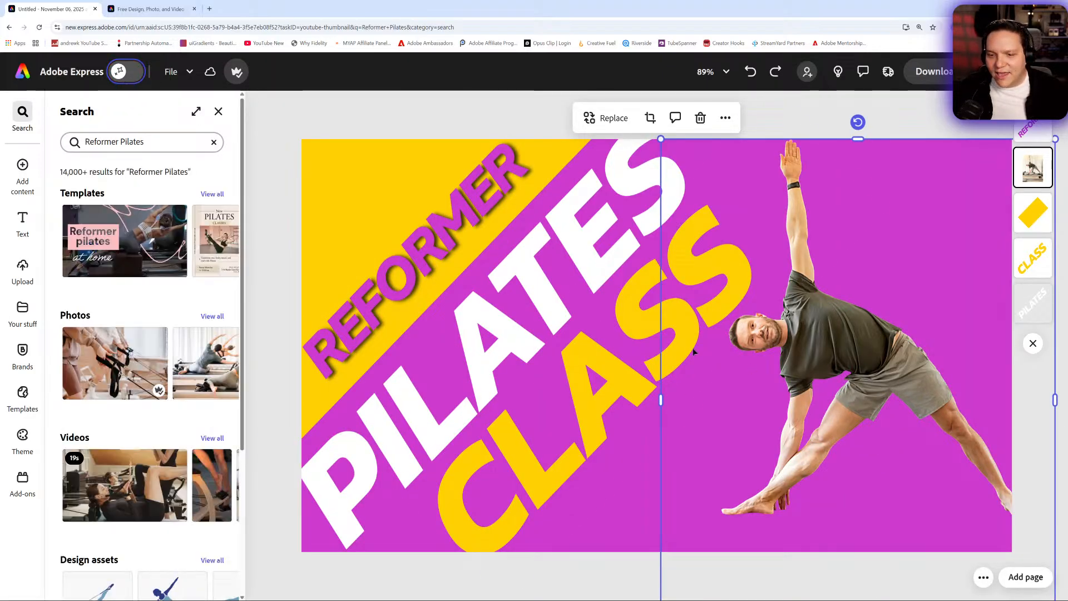
left_click(218, 112)
left_click(833, 362)
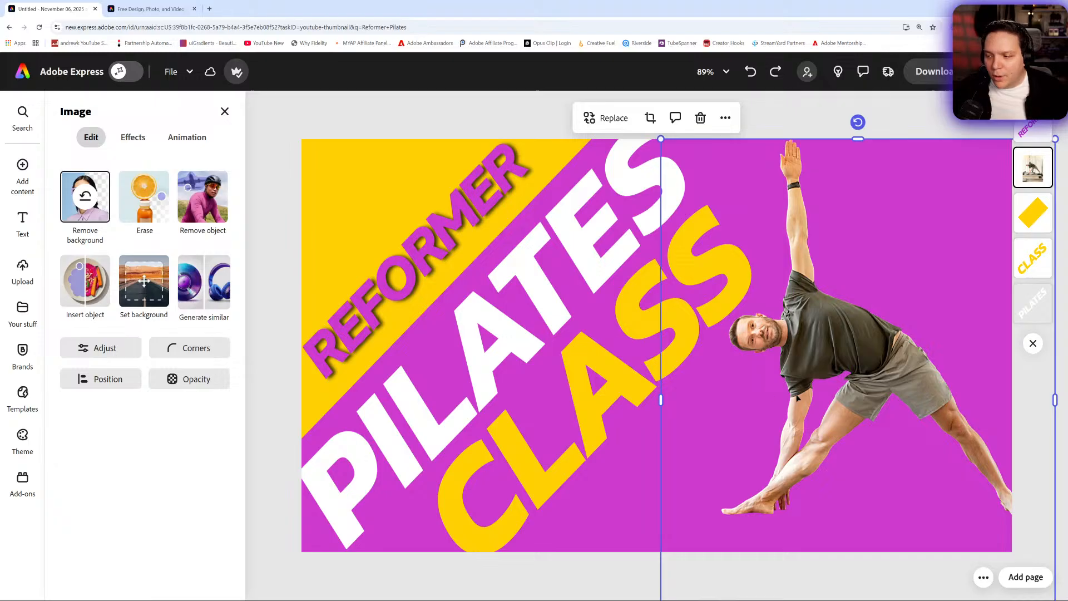
left_click(147, 204)
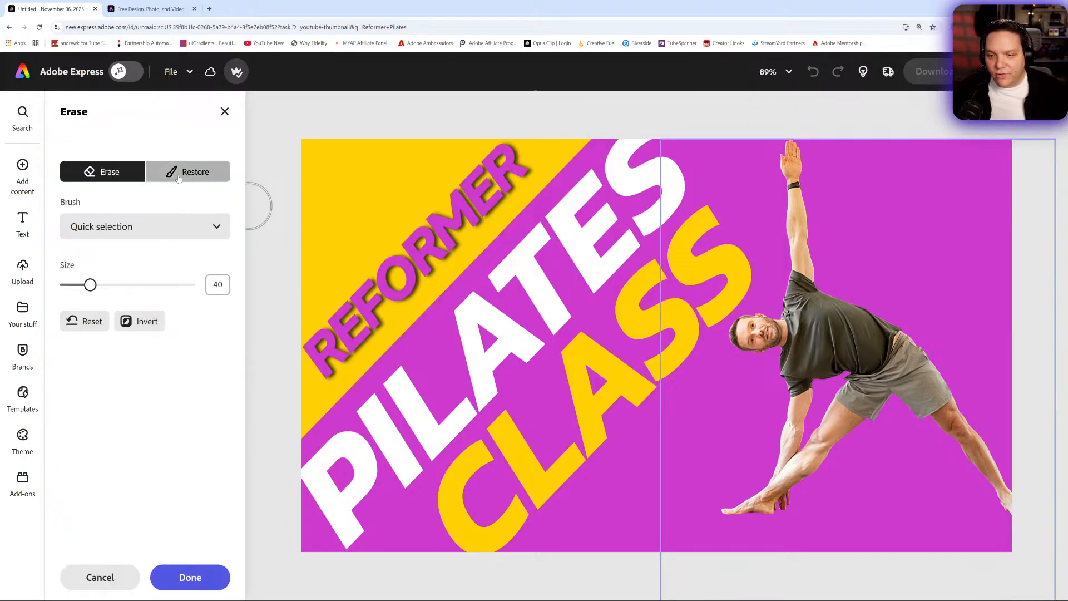
left_click(188, 171)
mouse_move(686, 527)
left_mouse_down()
mouse_move(985, 529)
mouse_move(743, 529)
mouse_move(676, 508)
mouse_move(682, 518)
left_mouse_up()
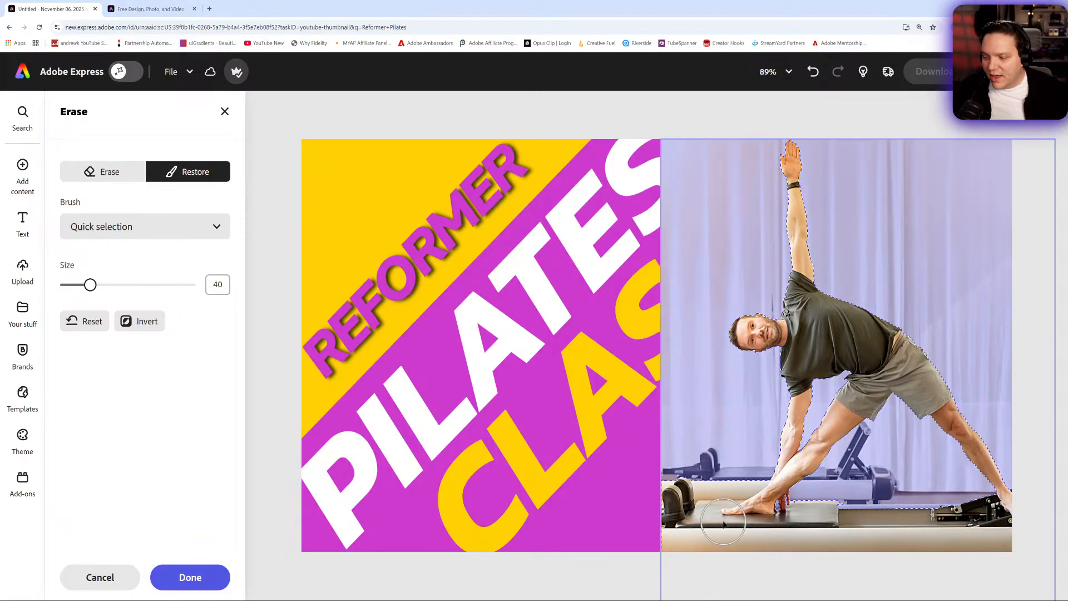
- Try to erase the leftover background beside the man's arm, and restore the forearm in the cutout
left_click(122, 177)
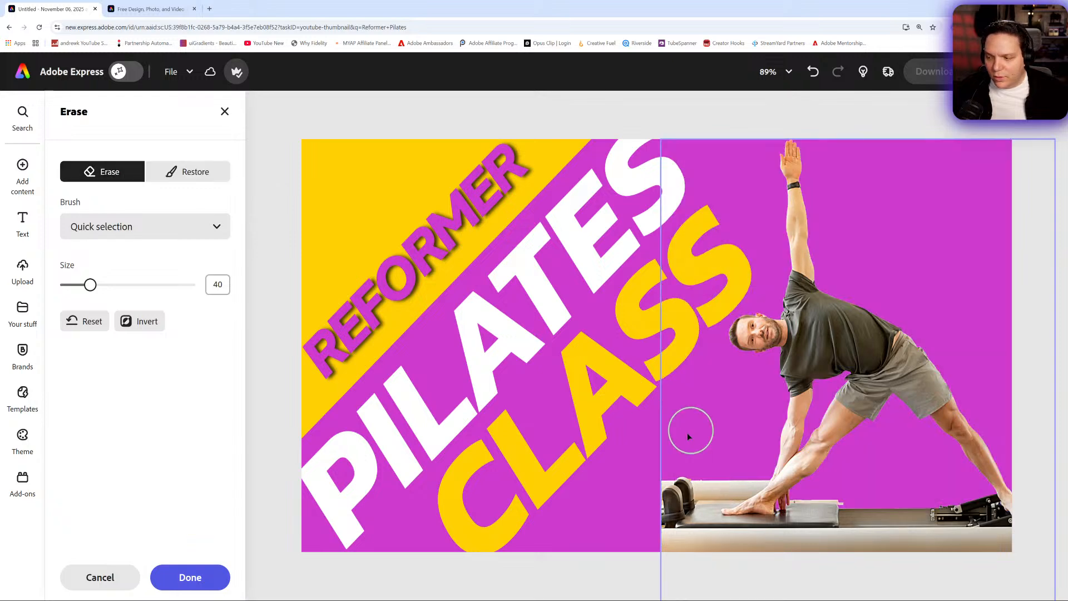
left_click(723, 469)
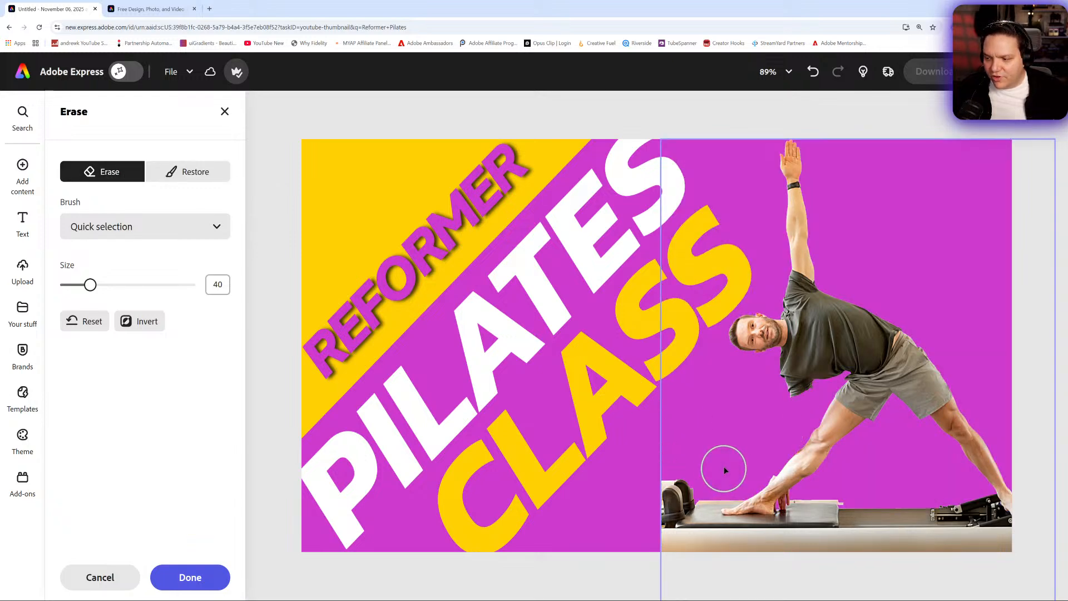
left_click(212, 174)
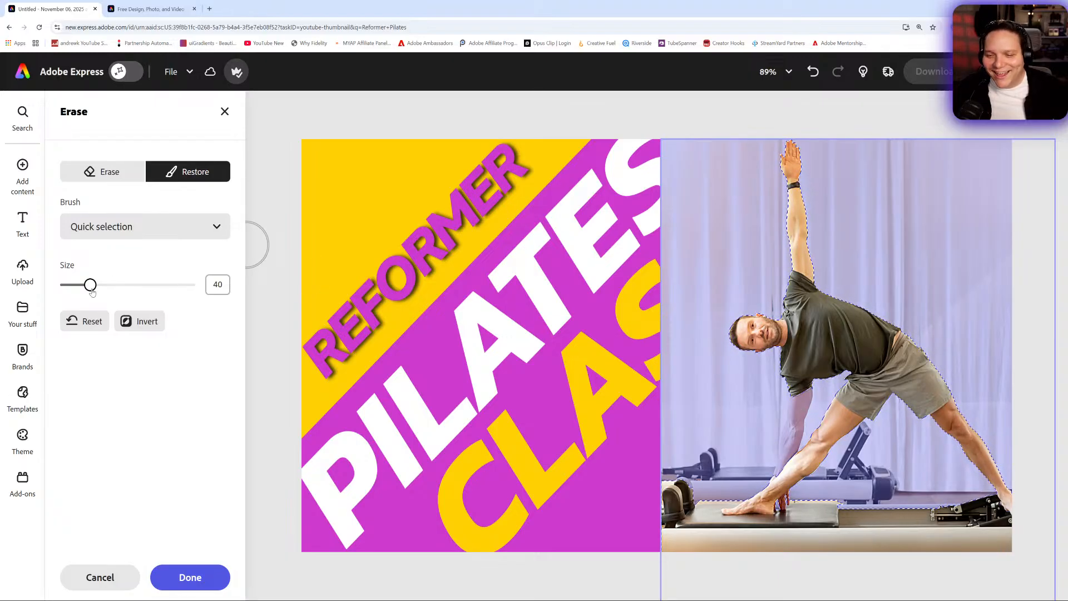
left_click(800, 416)
left_click_drag(799, 421, 791, 476)
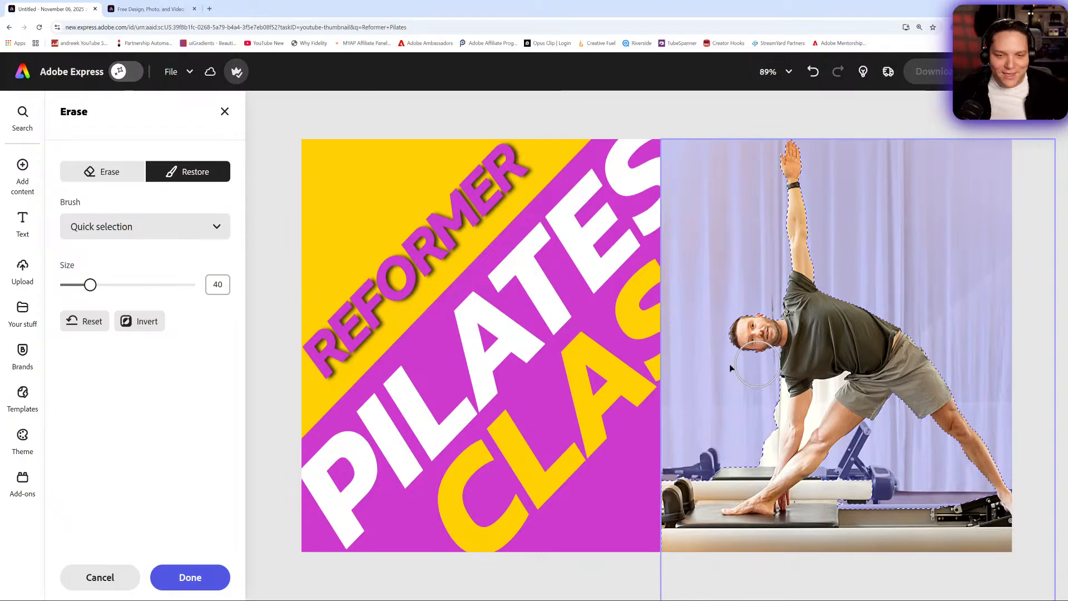
- Compare the Circle and Quick selection brushes, and try to erase the backdrop around the man's arm with Quick selection
left_click(144, 227)
left_click(139, 294)
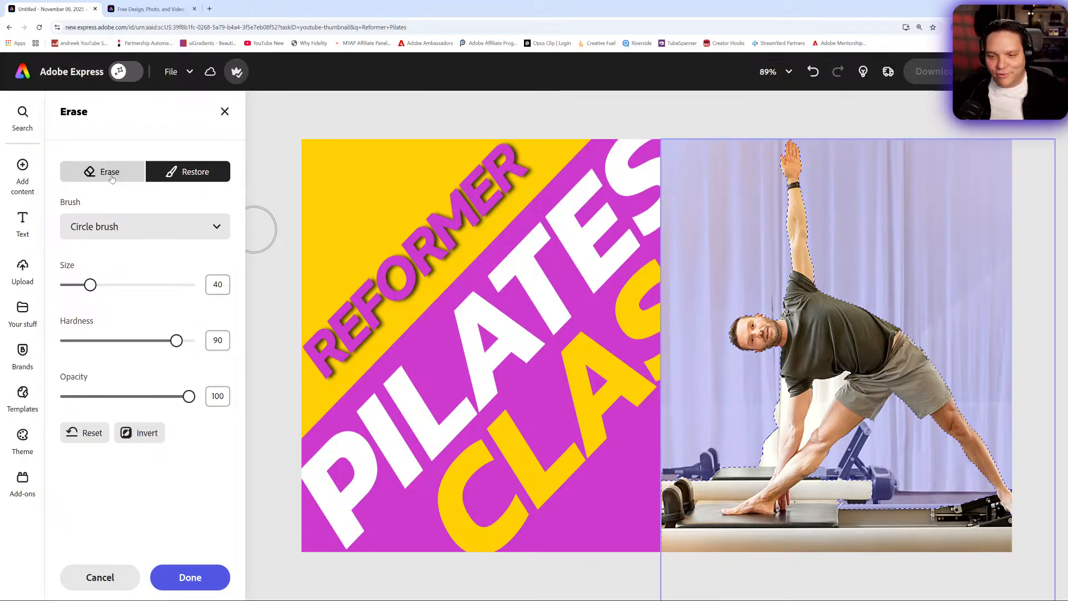
left_click(143, 226)
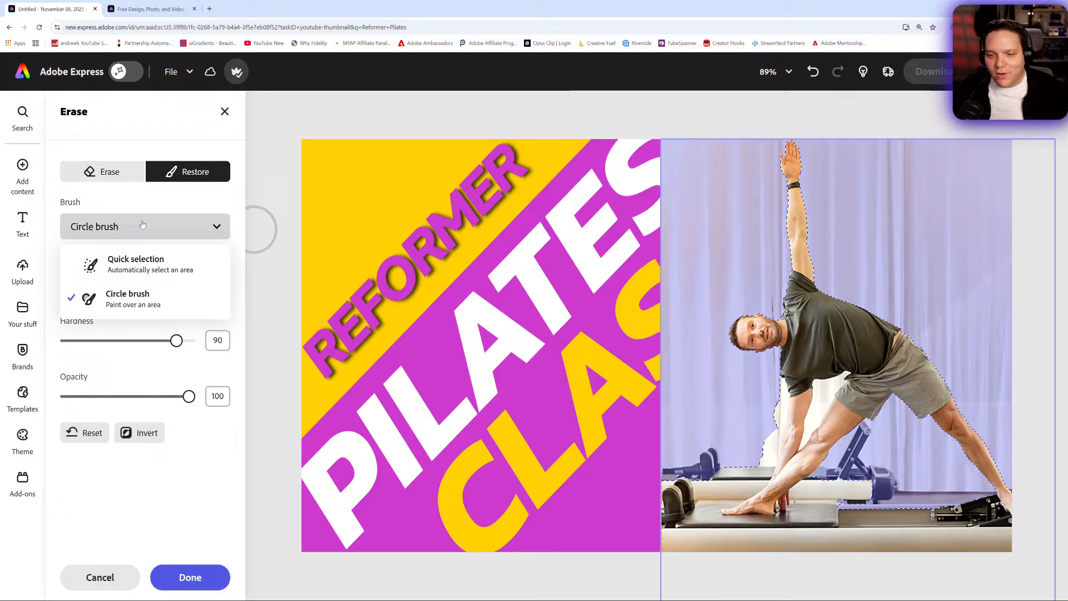
left_click(136, 265)
left_click(152, 223)
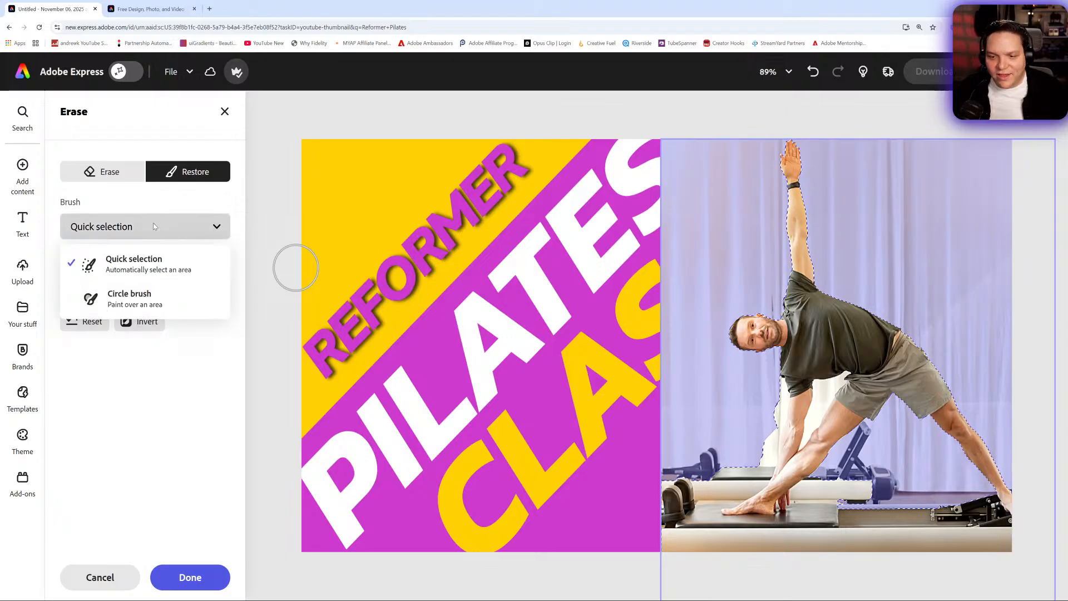
left_click(105, 171)
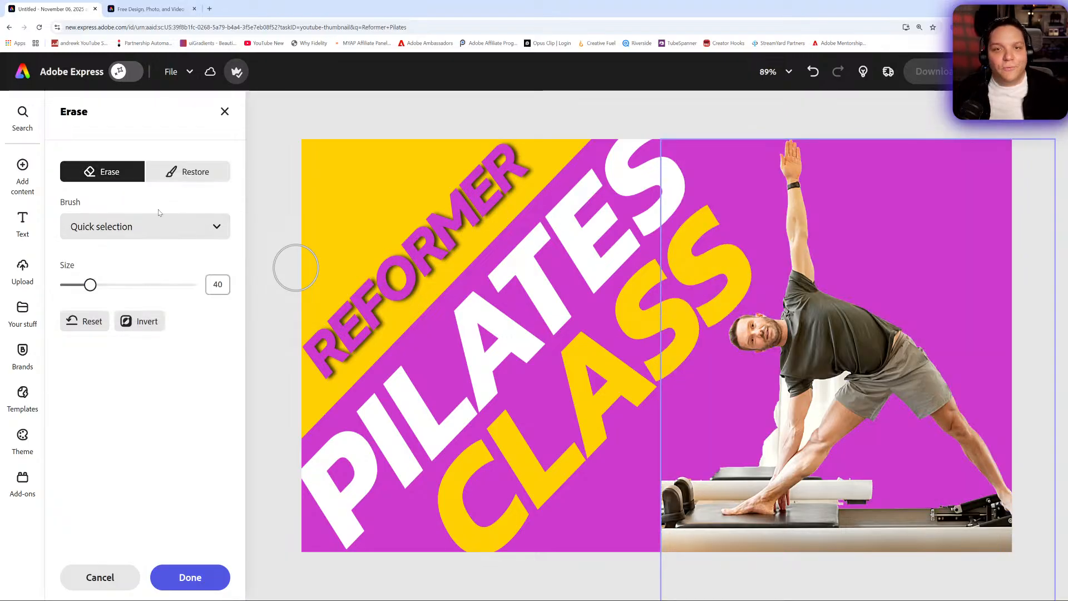
left_click(758, 435)
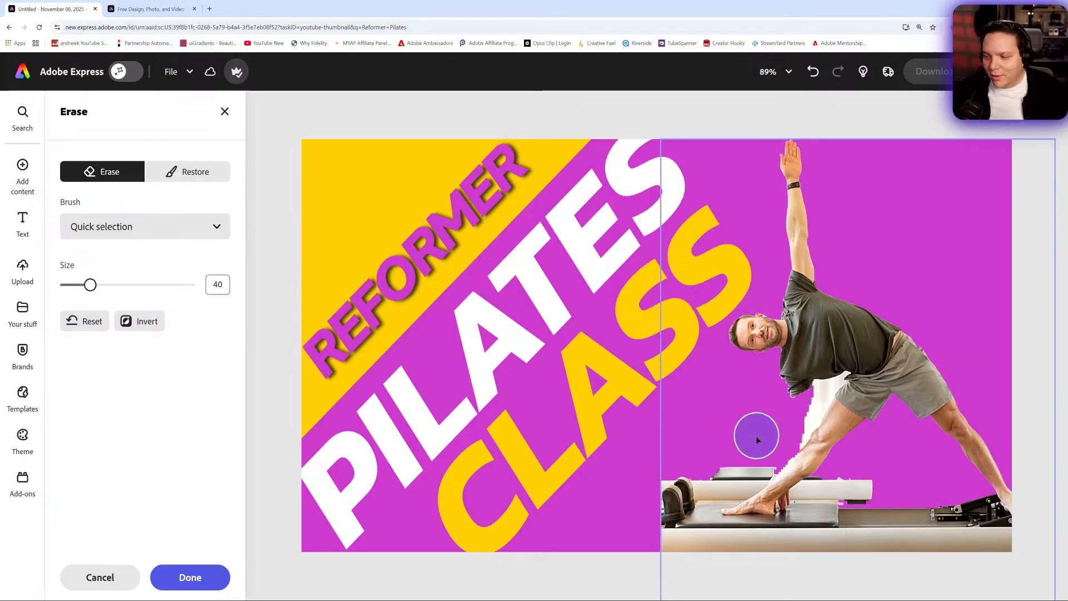
left_click(807, 416)
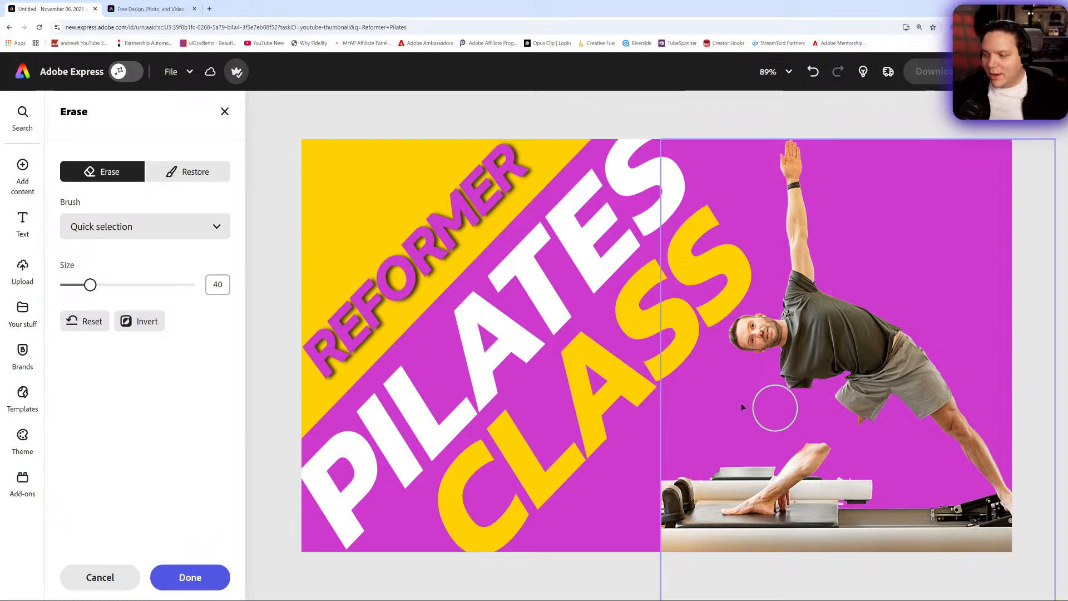
- Undo the brush strokes made after the reformer was restored, apply the cutout edit, and reset the page view
left_click(812, 71)
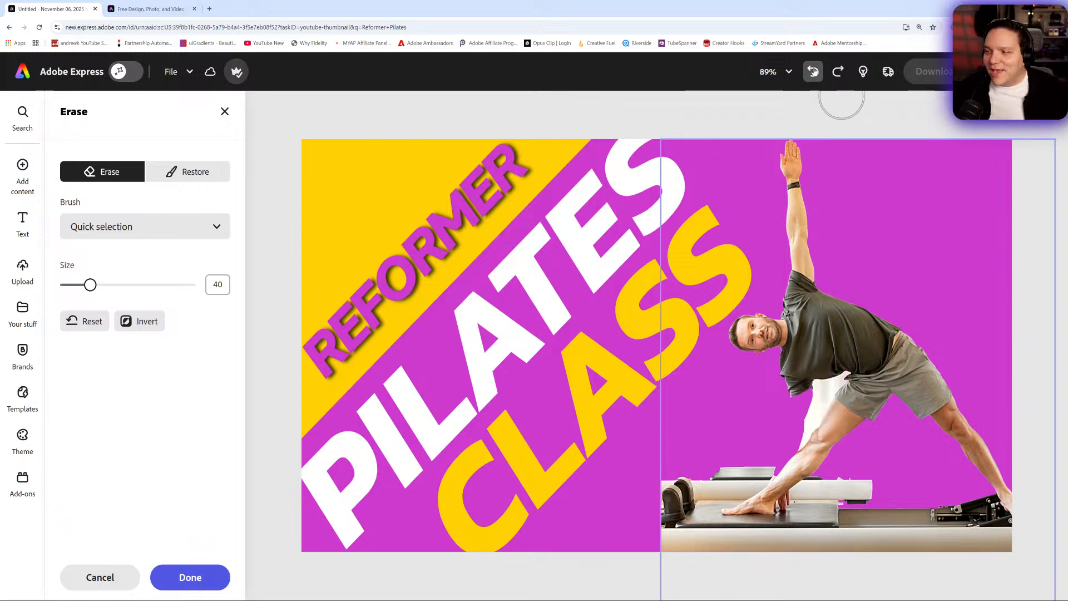
left_click(813, 71)
left_click(812, 71)
left_click(812, 71)
left_click(813, 71)
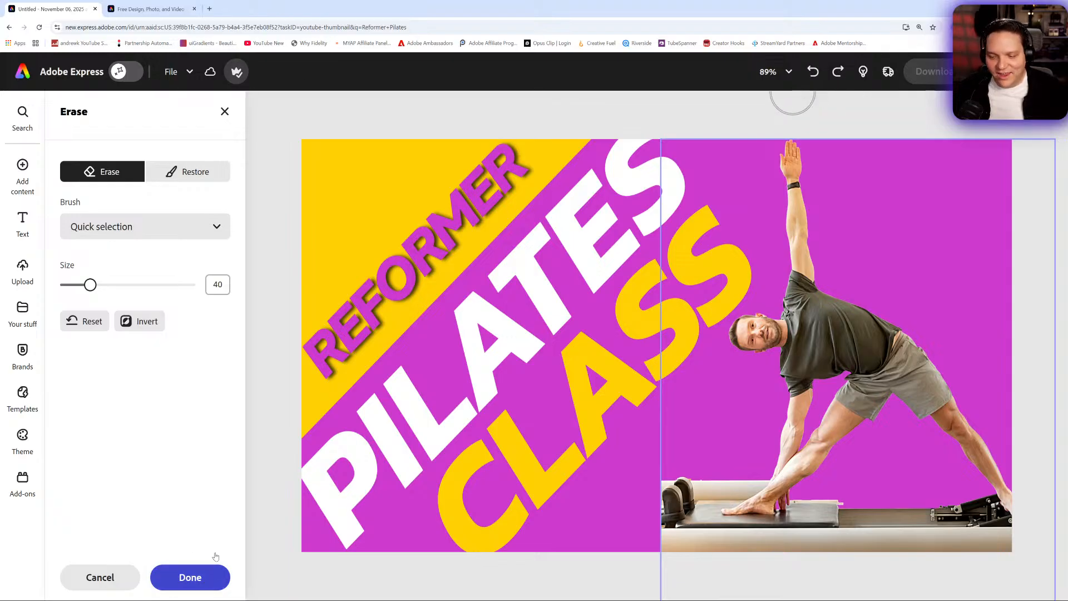
left_click(190, 577)
left_click(225, 112)
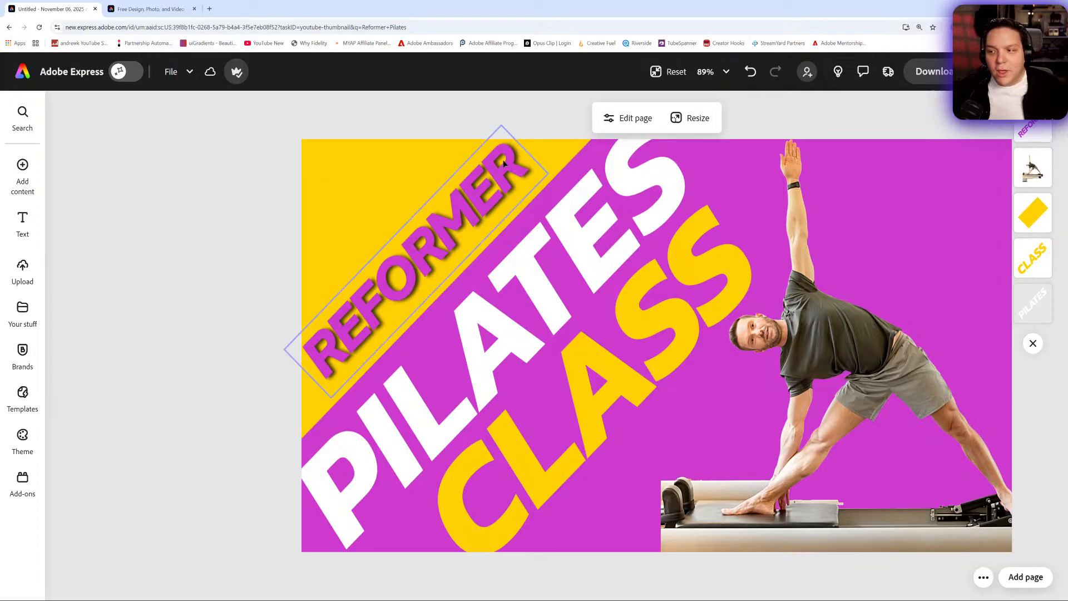
left_click(663, 75)
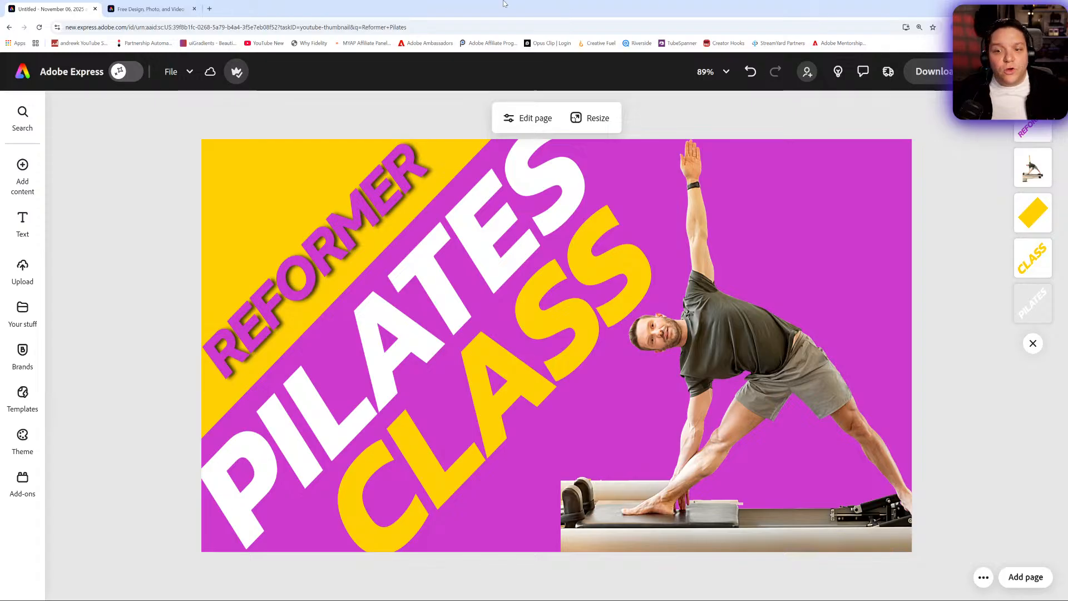
- Turn on the AI assistant and ask it to change the page's background color from purple to Blue
left_click(127, 71)
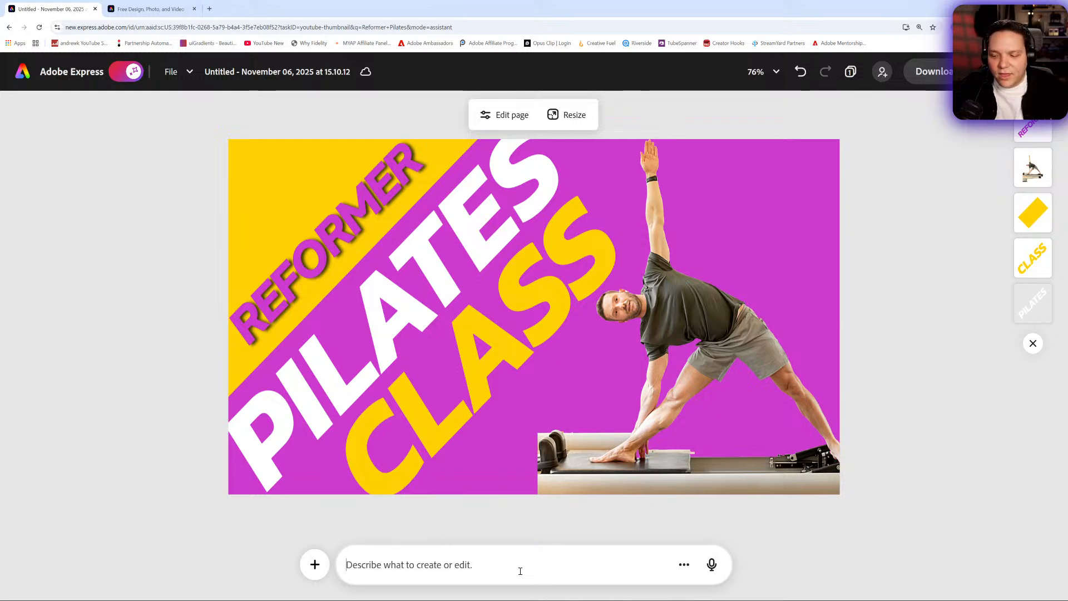
left_click(508, 369)
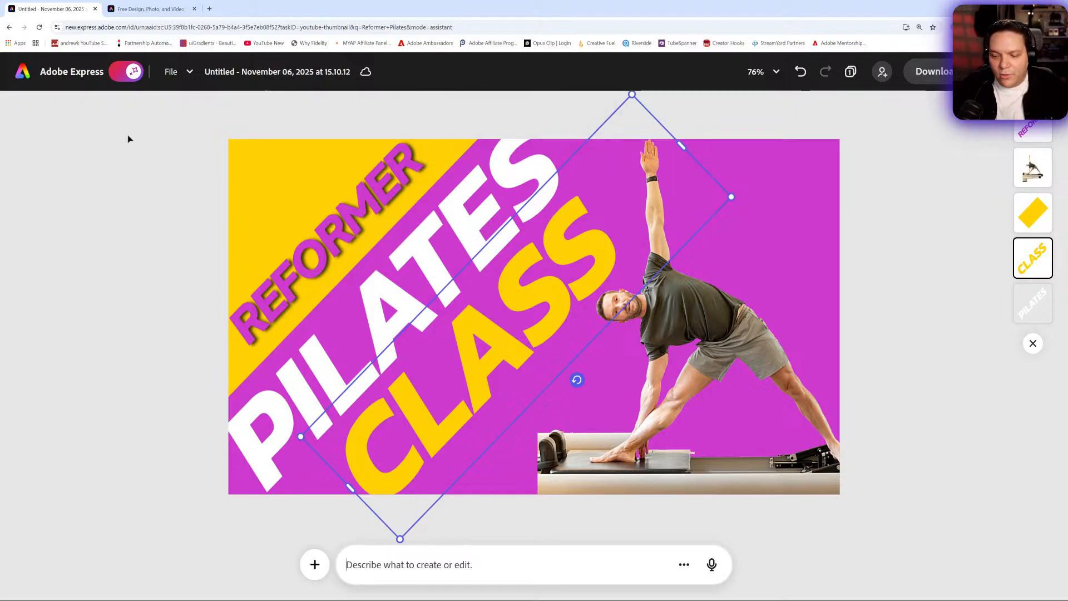
type("Change the backgrou")
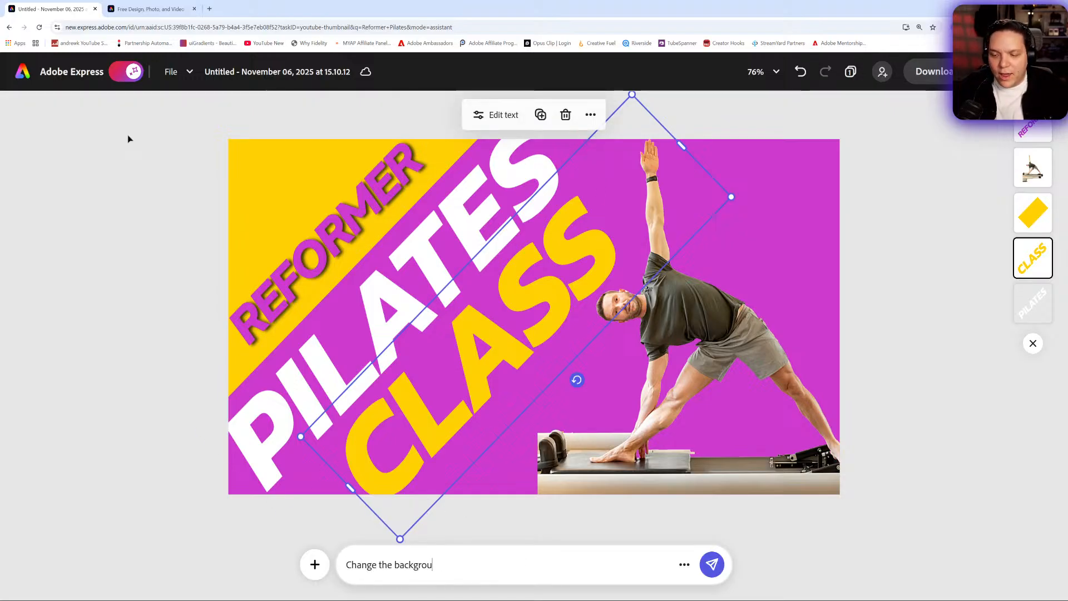
type("nd color from pur")
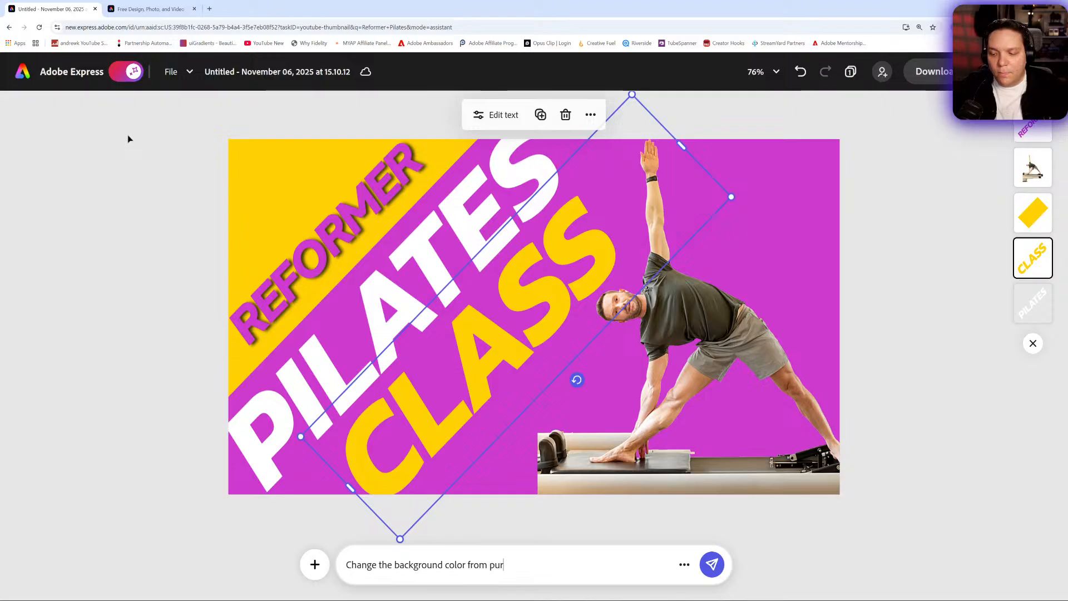
type("ple to Blue")
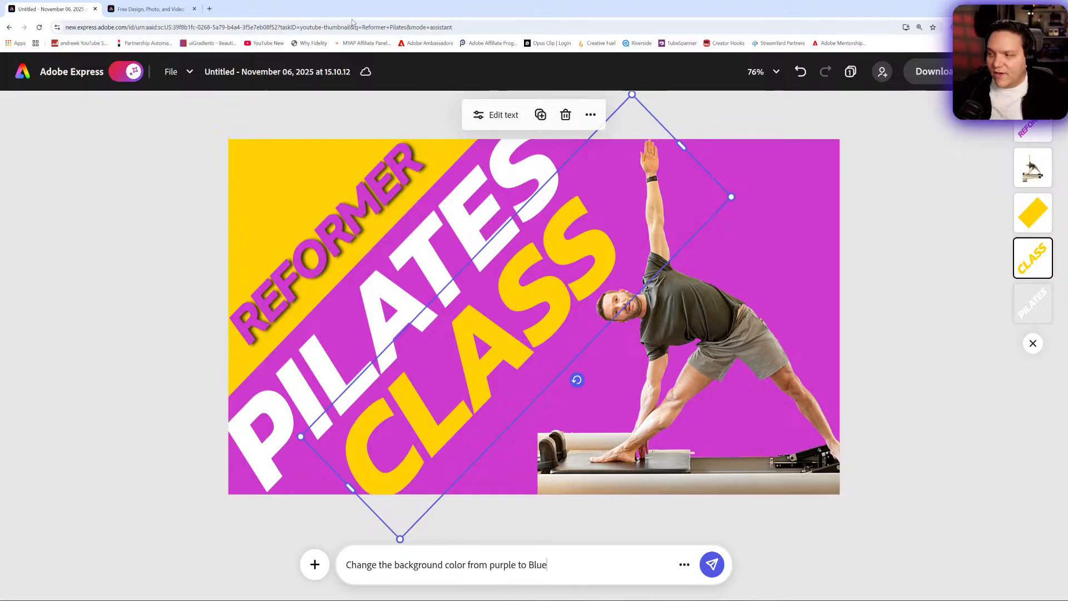
left_click(825, 250)
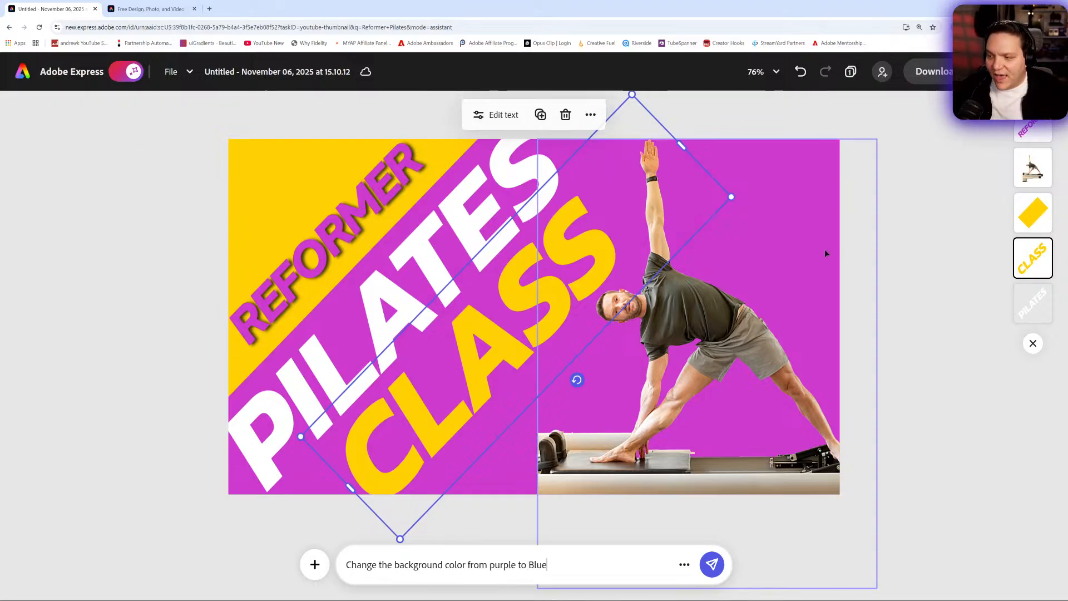
left_click(936, 315)
left_click(714, 564)
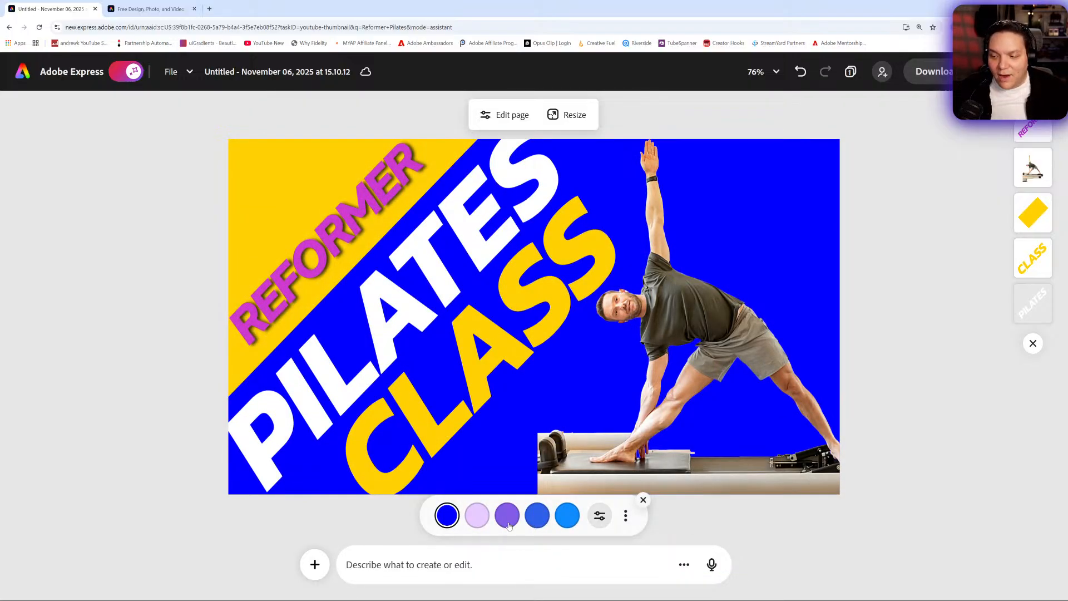
- Compare the assistant's suggested background colors and apply the medium purple one to the page
left_click(540, 522)
left_click(570, 521)
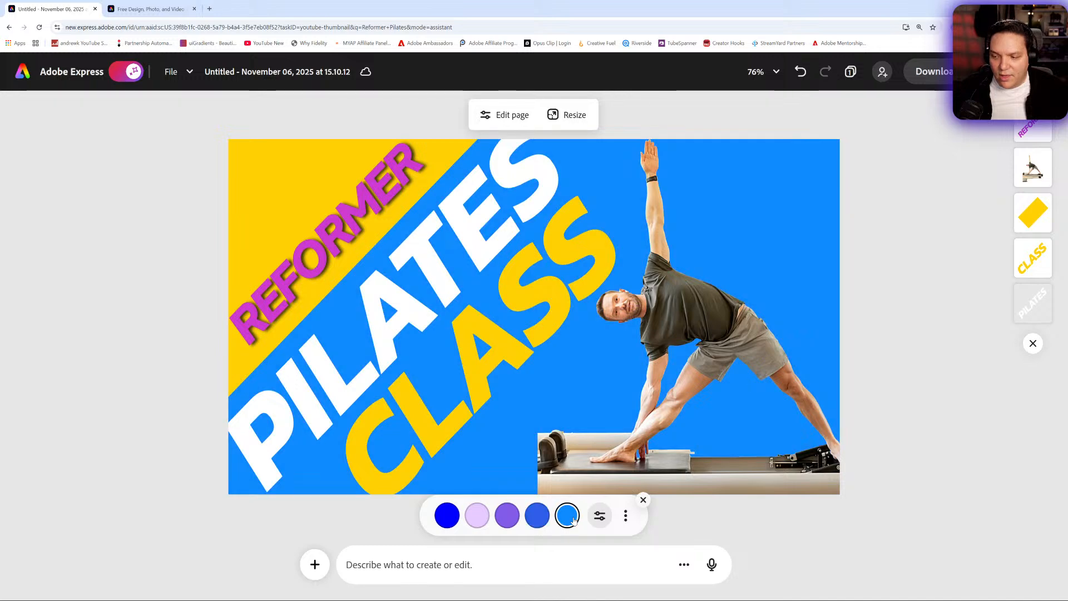
left_click(451, 523)
left_click(483, 522)
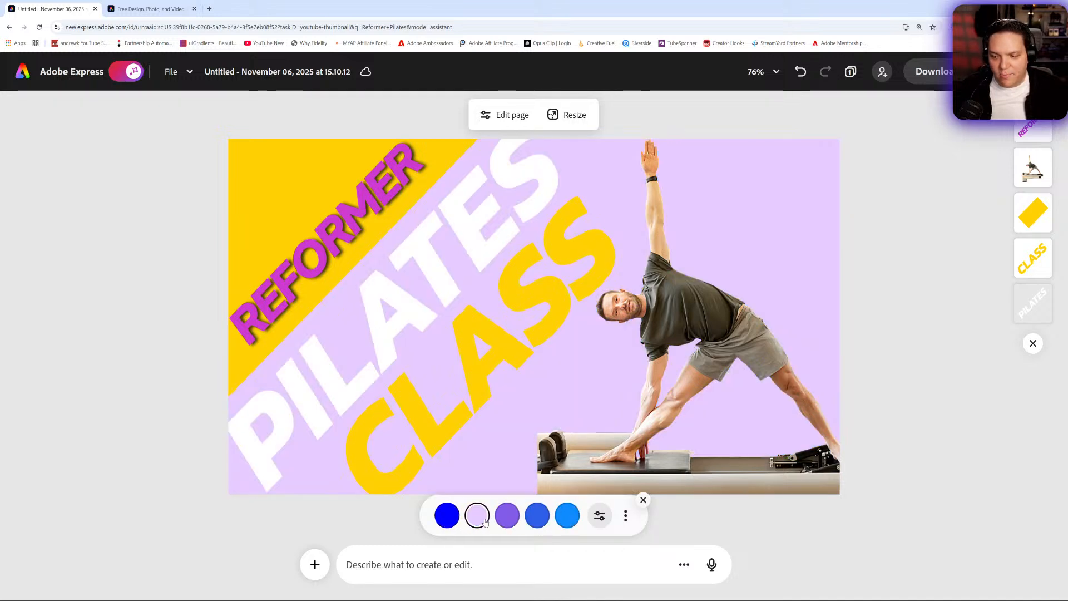
left_click(506, 522)
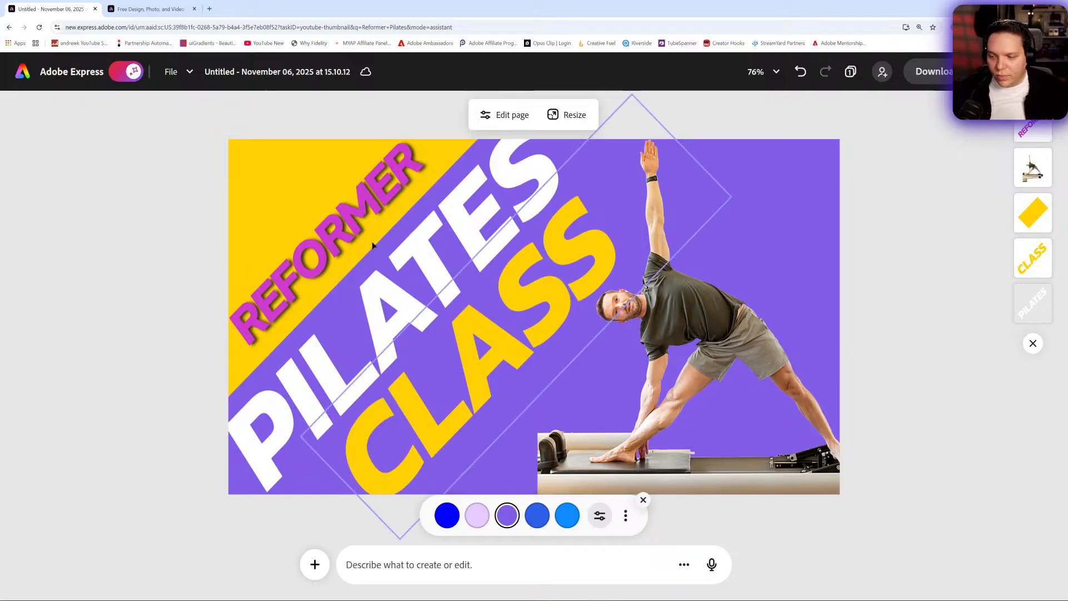
left_click(338, 227)
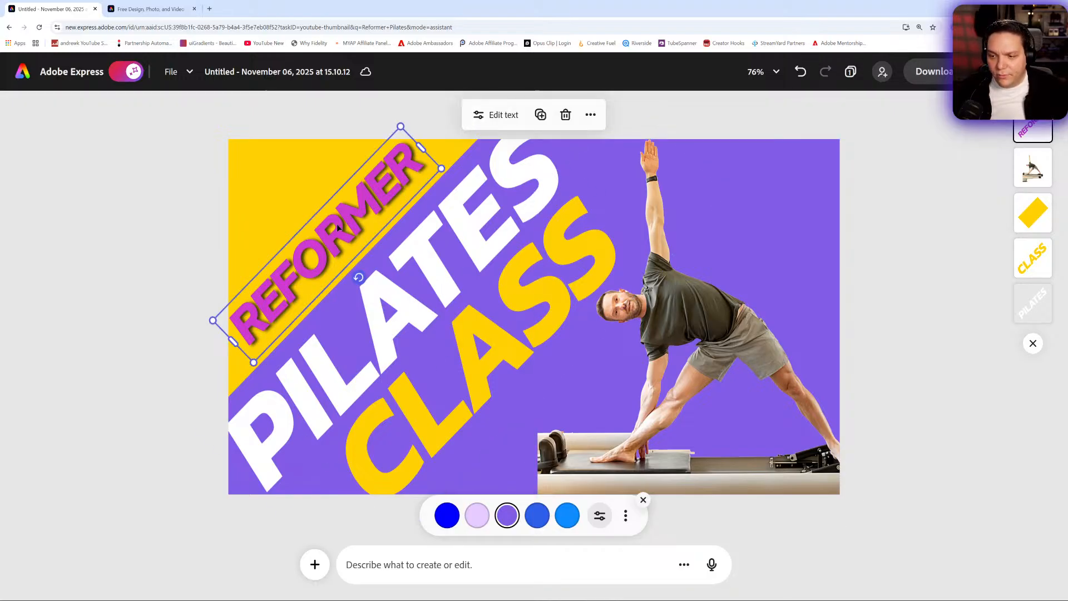
left_click(525, 569)
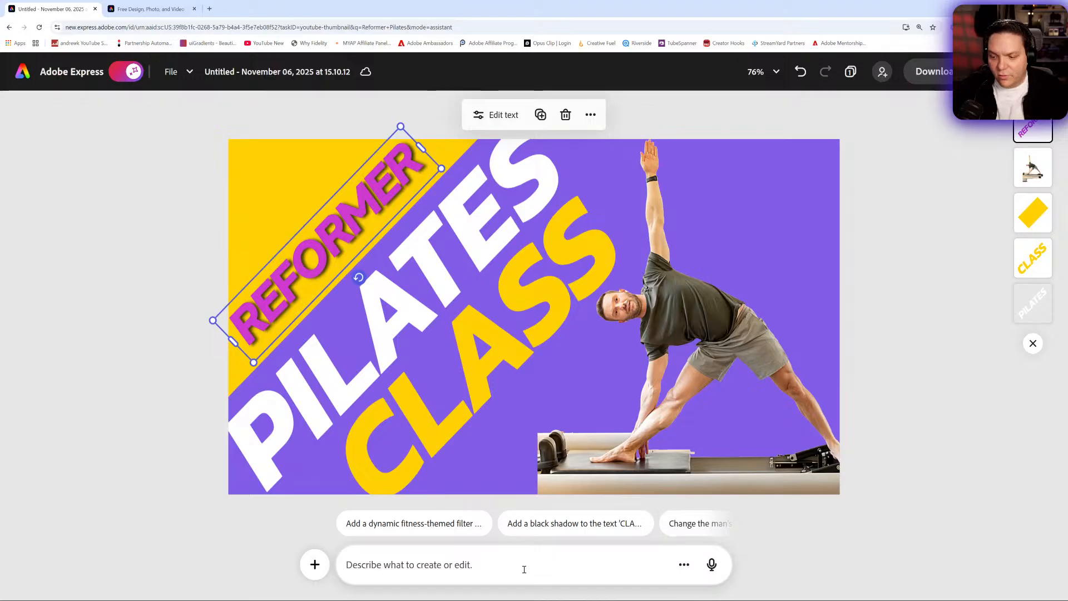
left_click(495, 115)
left_click(35, 382)
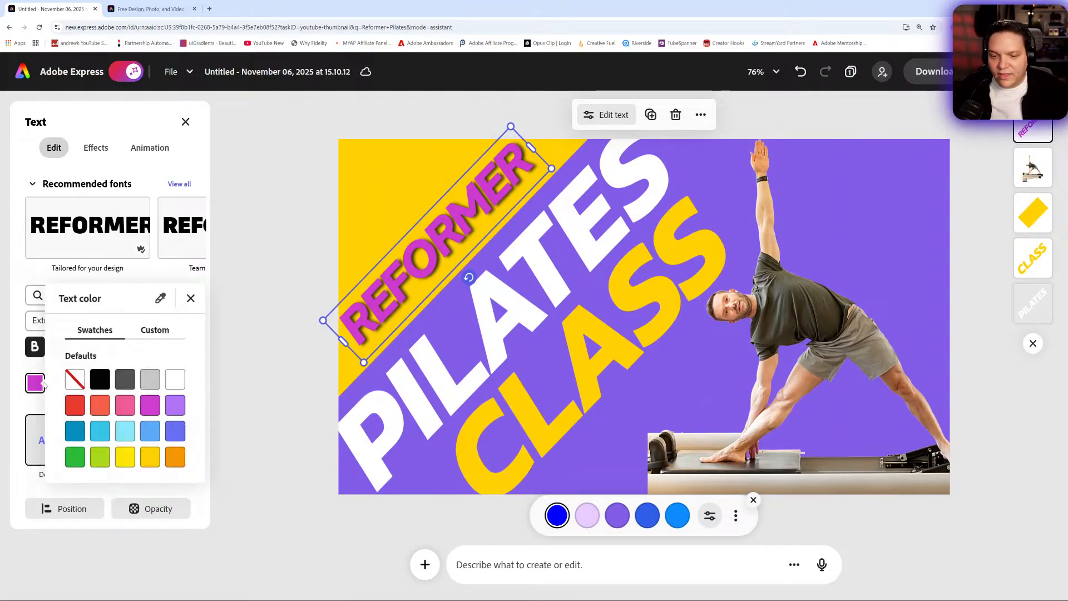
left_click(191, 208)
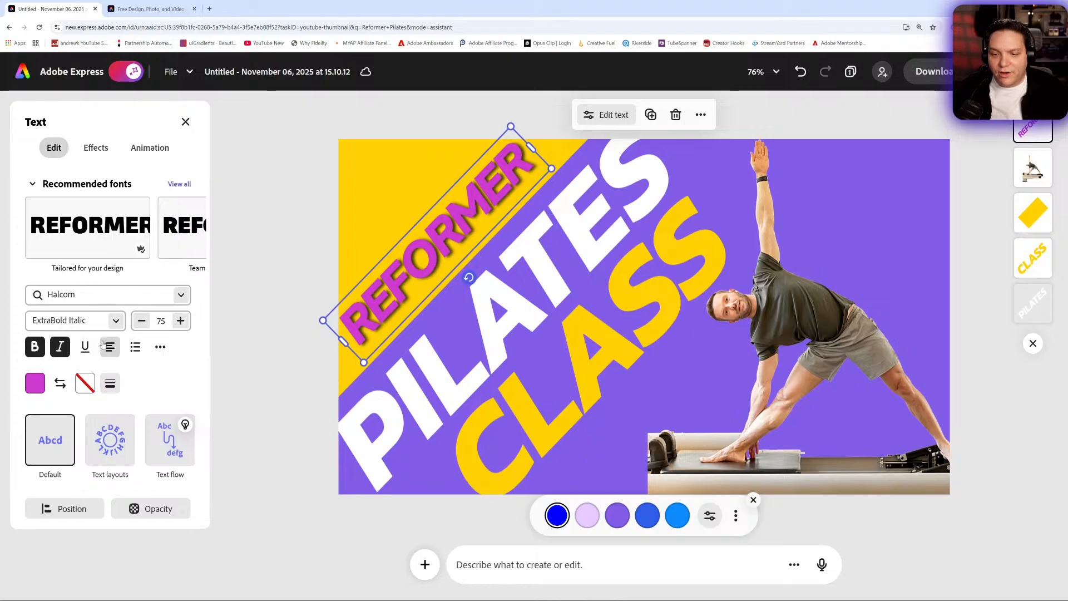
left_click(186, 122)
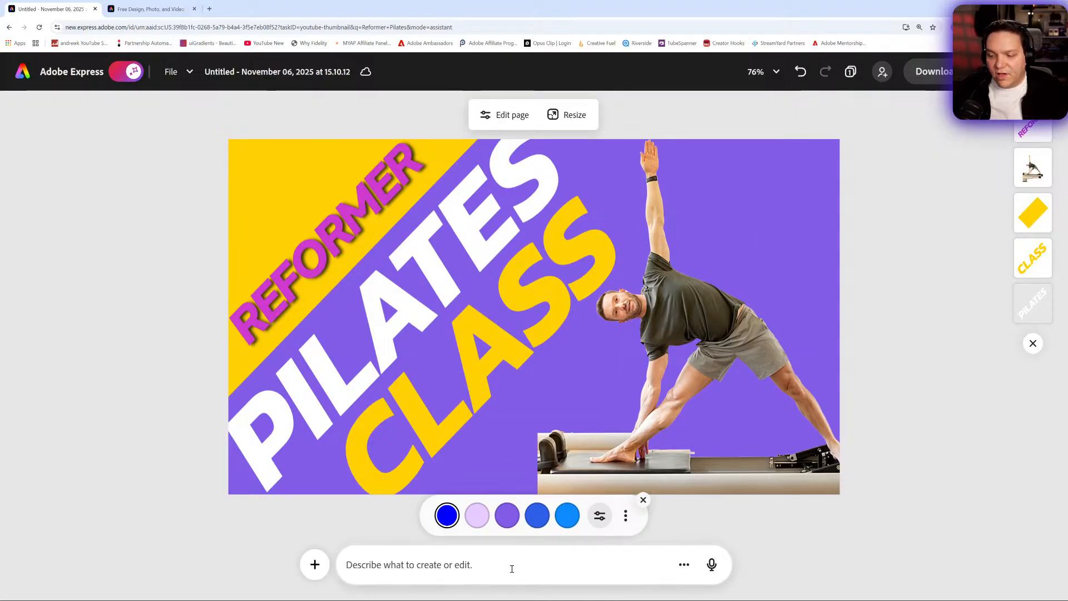
- Recolor the REFORMER text by sampling the page's purple background with the eyedropper, and dismiss the background color suggestions
left_click(355, 223)
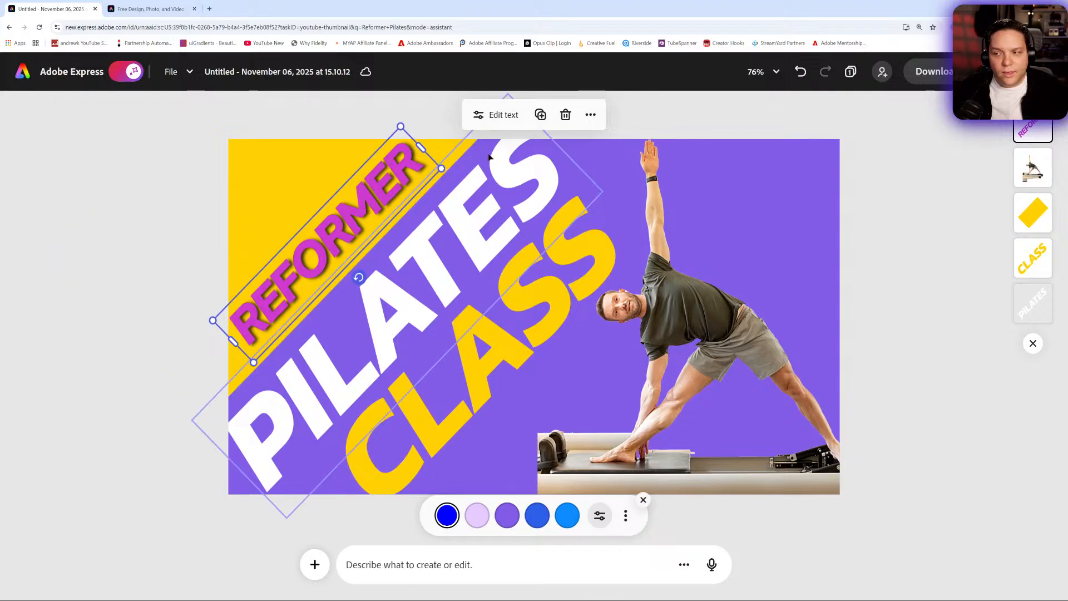
left_click(501, 117)
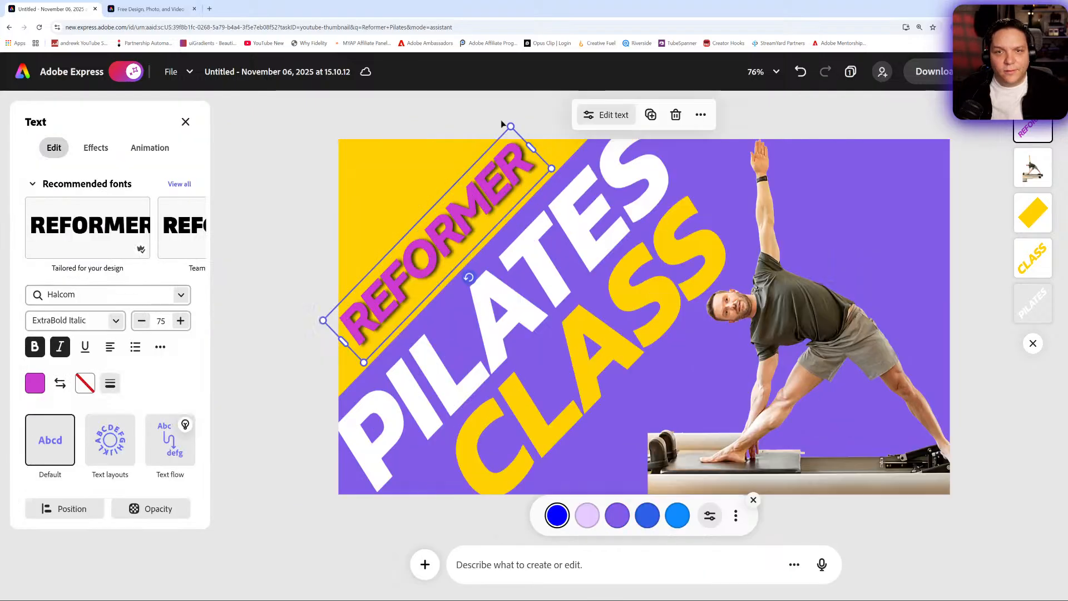
left_click(34, 384)
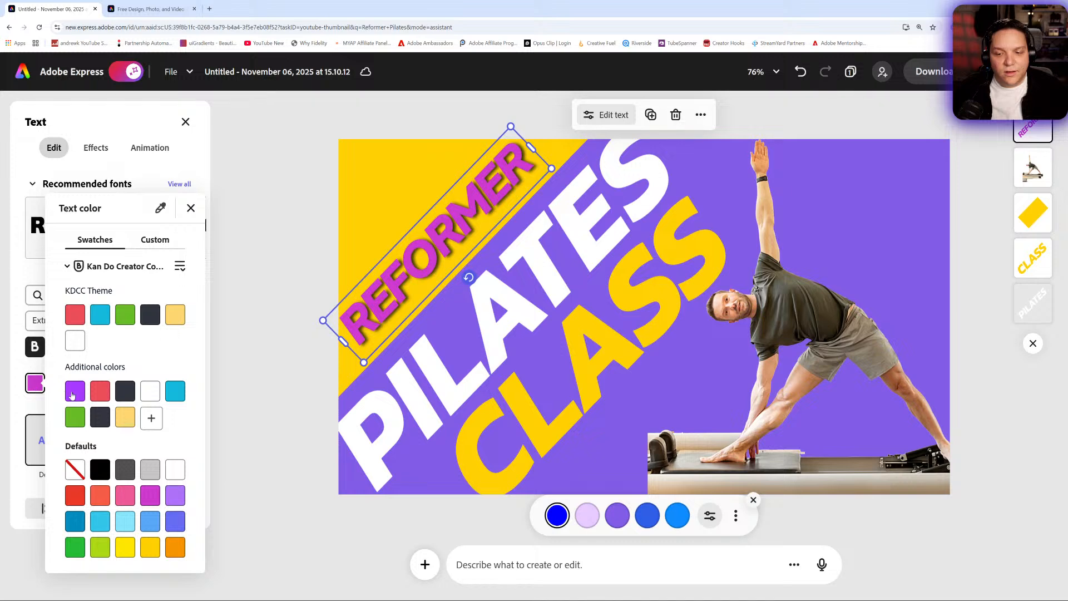
left_click(165, 210)
left_click(449, 309)
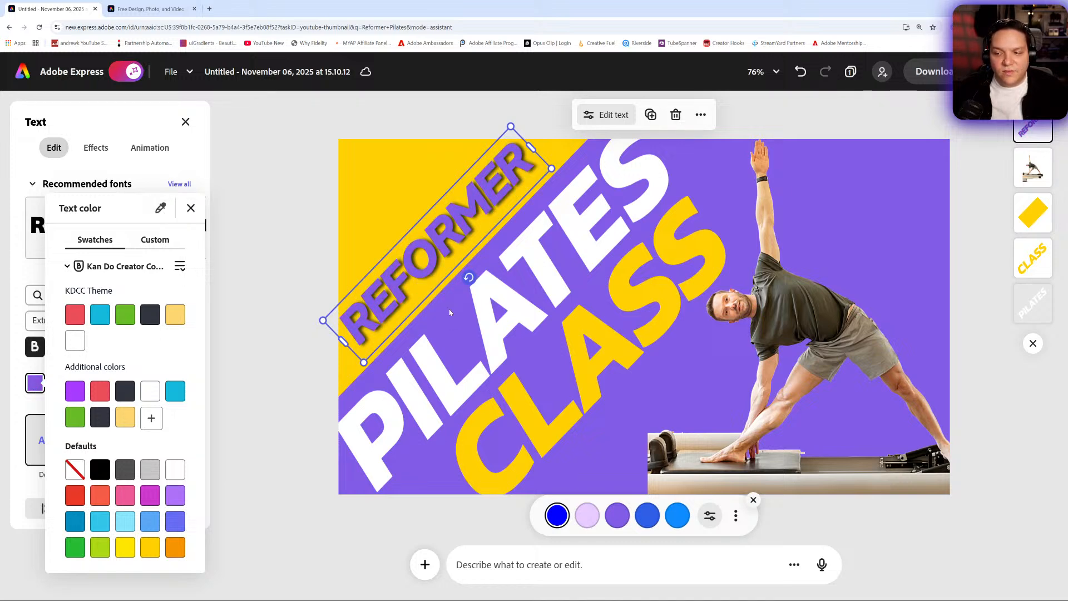
left_click(292, 258)
left_click(186, 121)
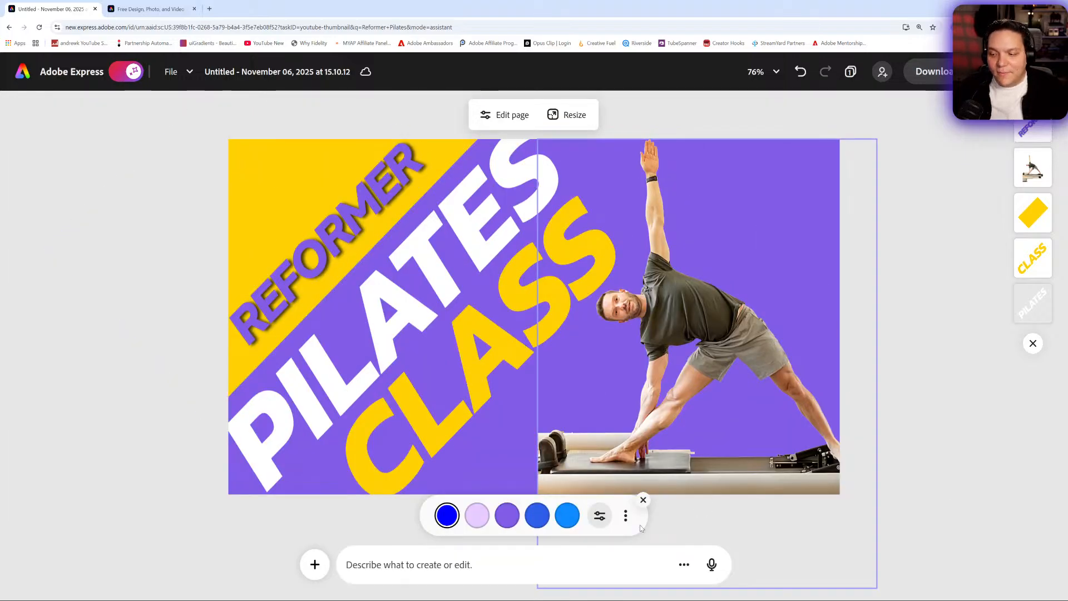
left_click(643, 500)
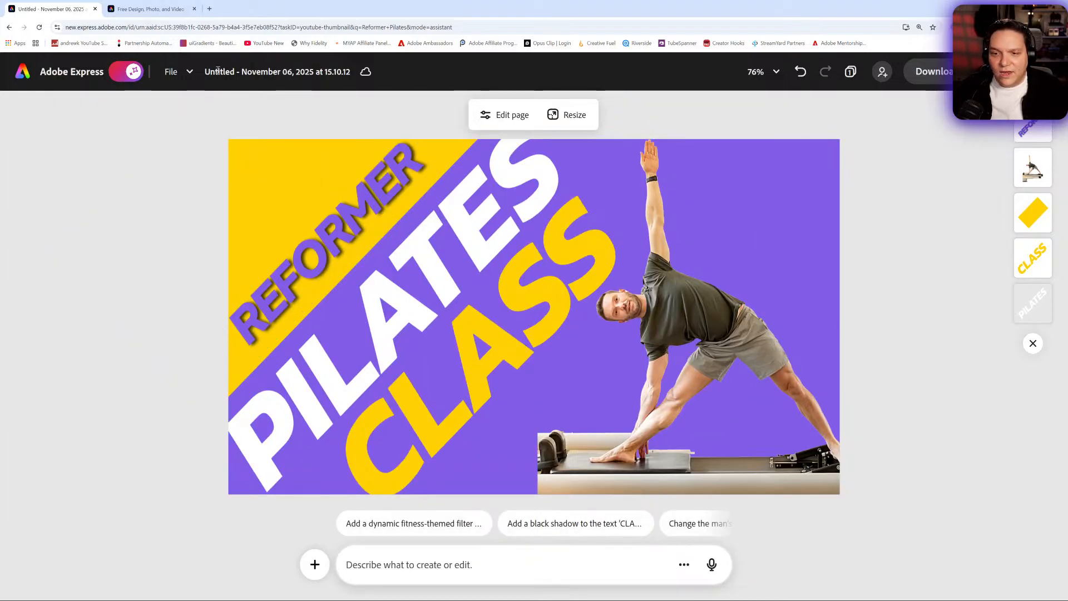
- Rename the design as "Pilates With" plus the instructor's first name and "Example Thumbnail"
left_click(252, 73)
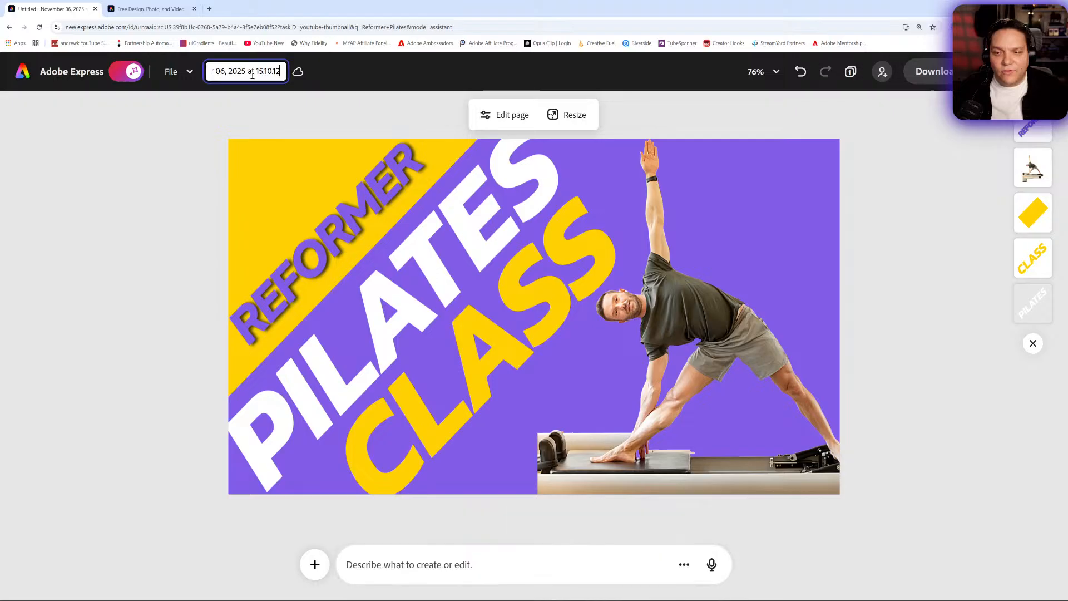
key("ctrl+a")
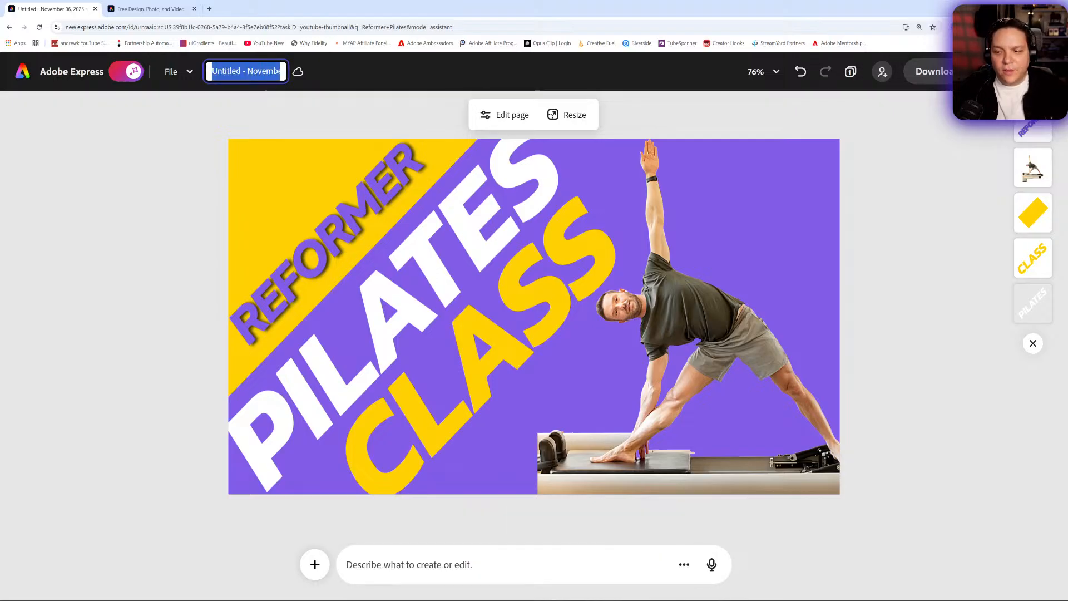
type("Pilates With Jenn")
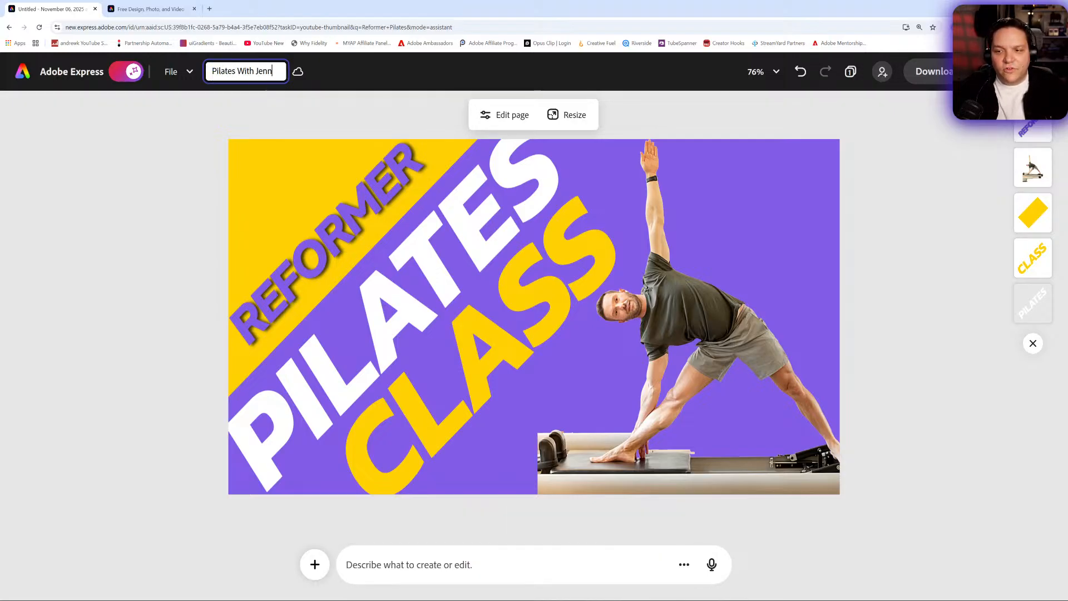
type(" Exam")
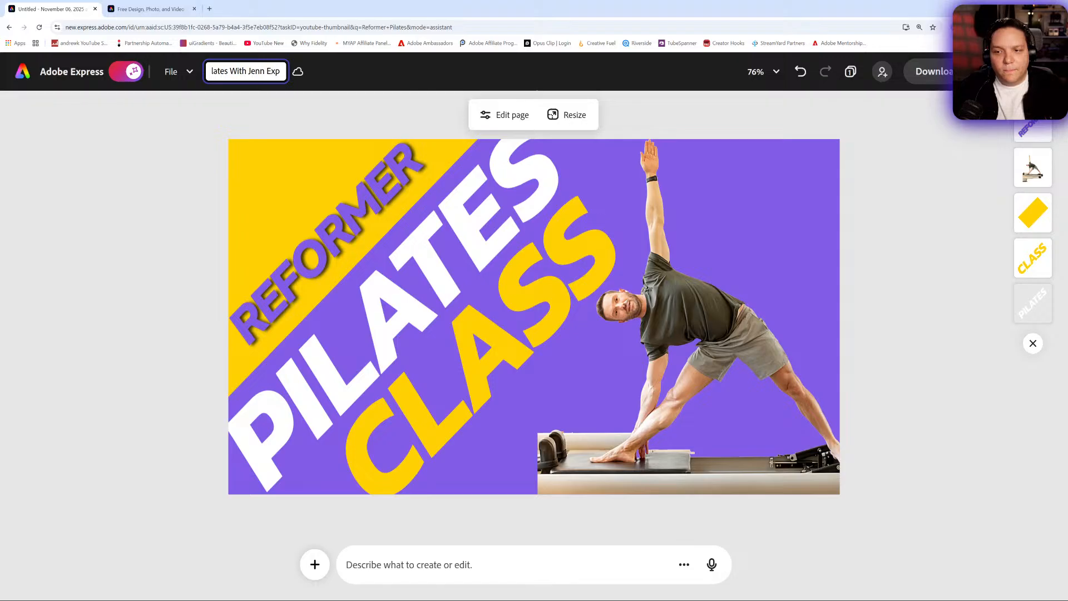
type("ple Th")
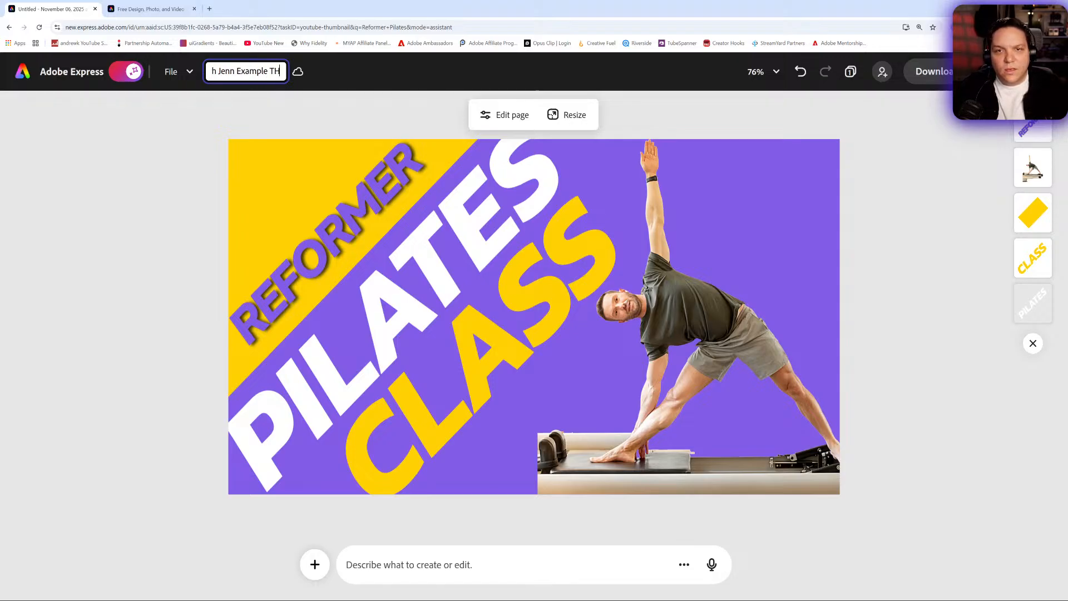
type("umbnail")
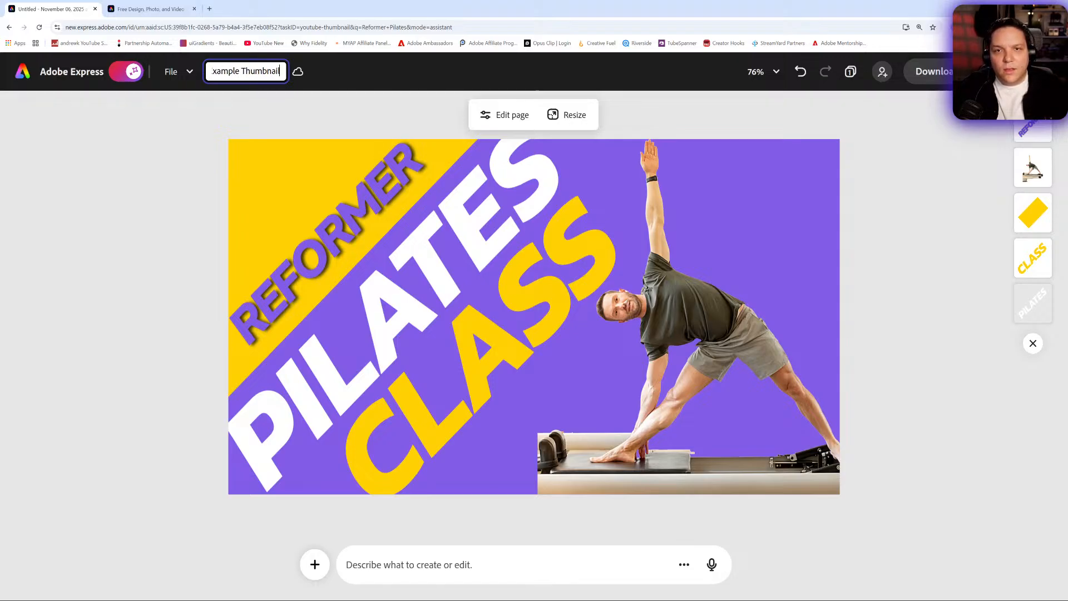
left_click(128, 138)
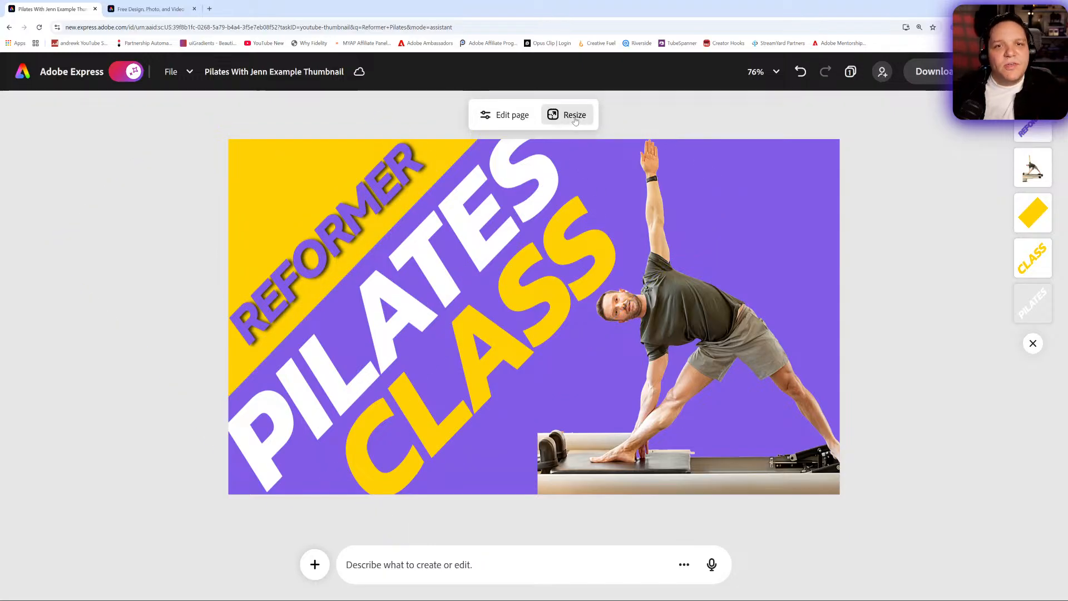
- Duplicate the thumbnail page and resize the copy to the Instagram story format, 1,080 x 1,920 px
left_click(575, 115)
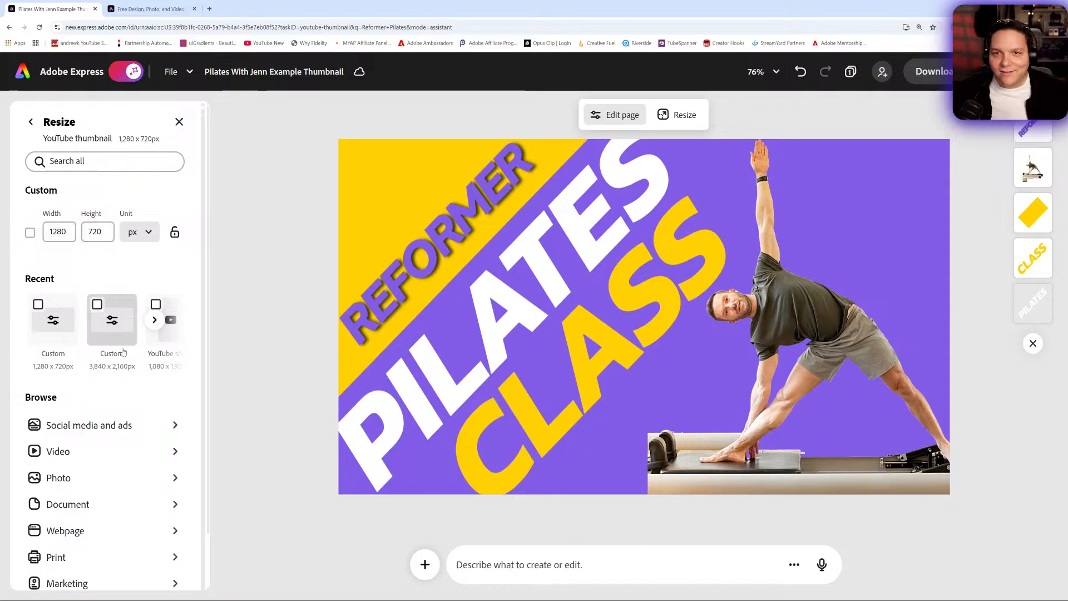
scroll(142, 352, "down", 1)
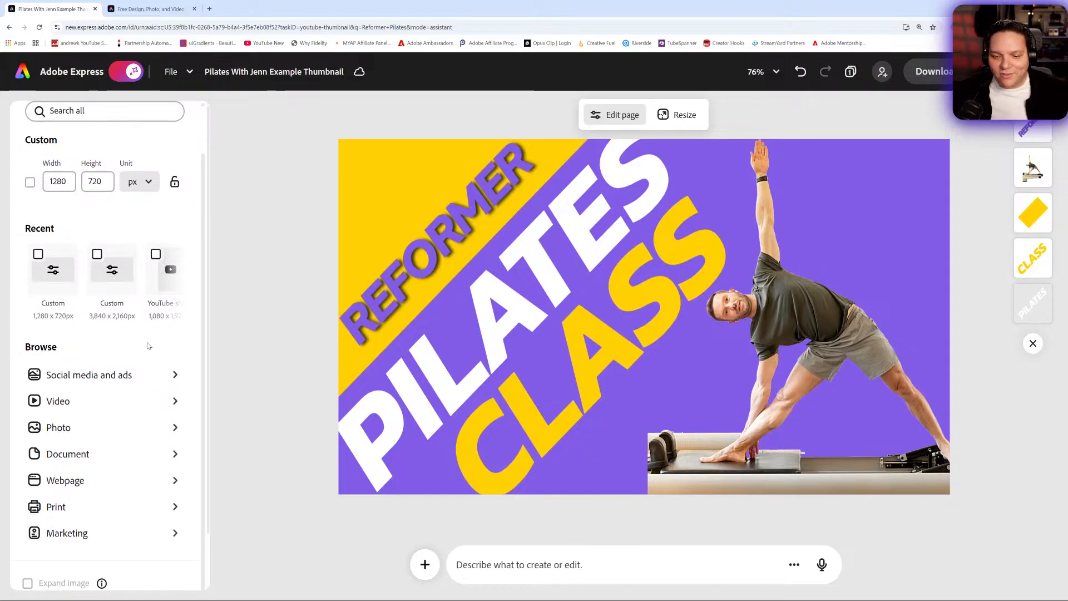
scroll(145, 340, "up", 1)
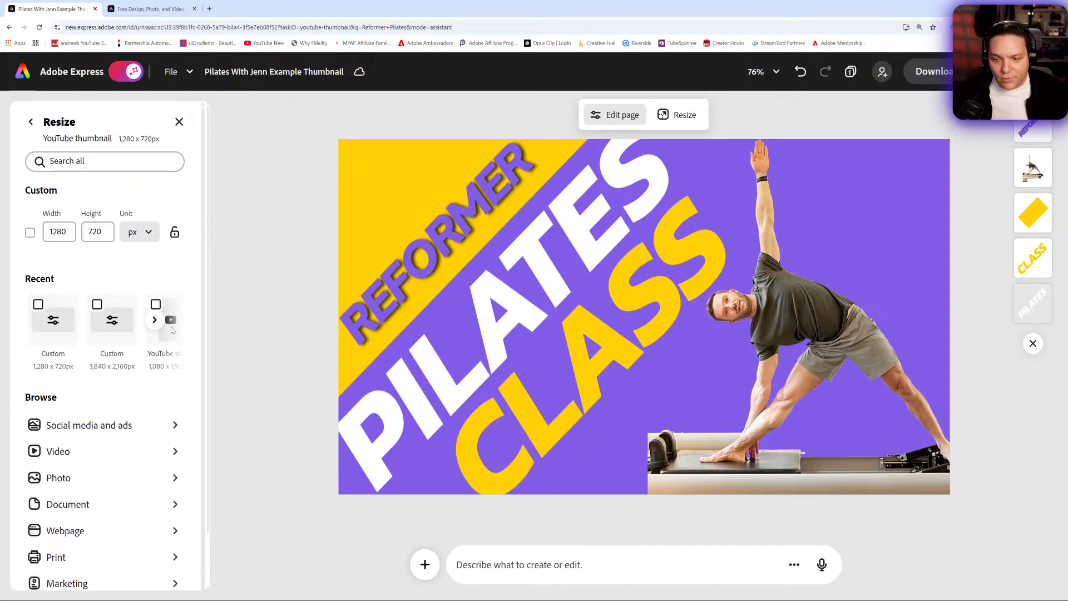
left_click(154, 320)
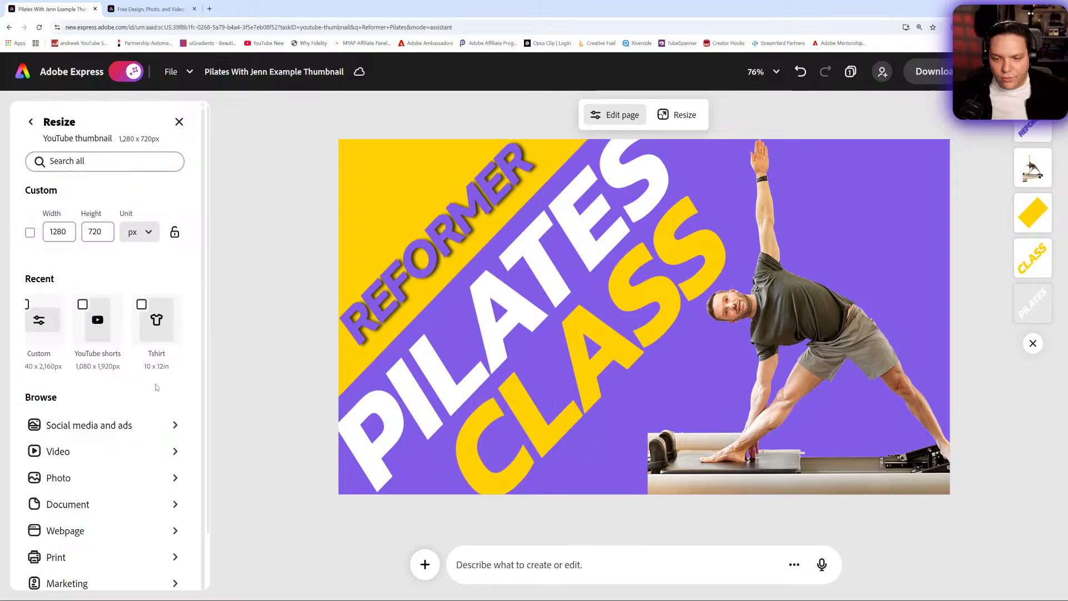
scroll(152, 379, "down", 1)
left_click(173, 376)
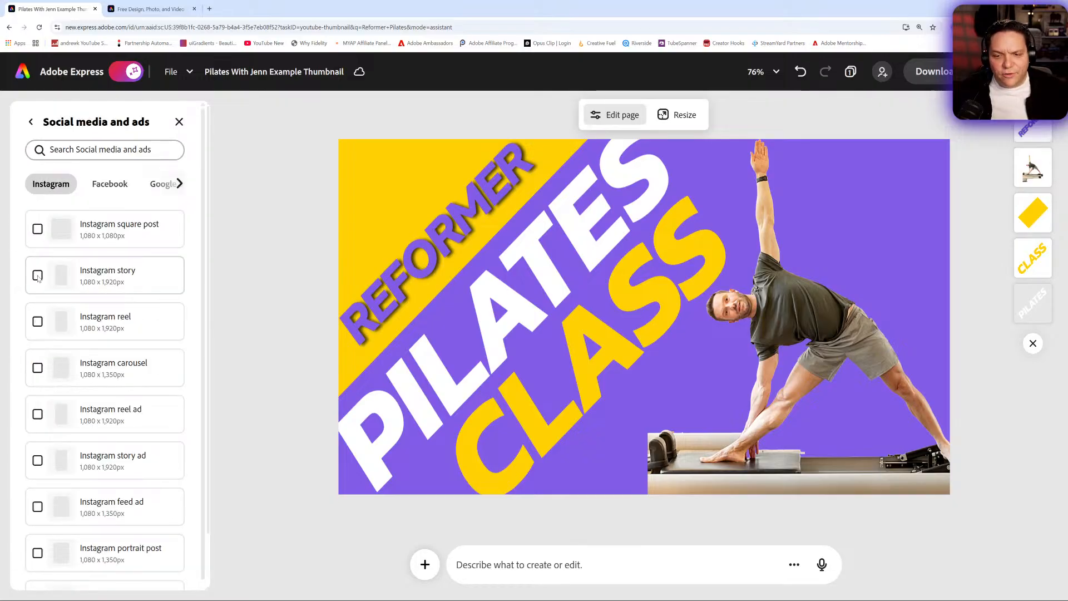
left_click(128, 284)
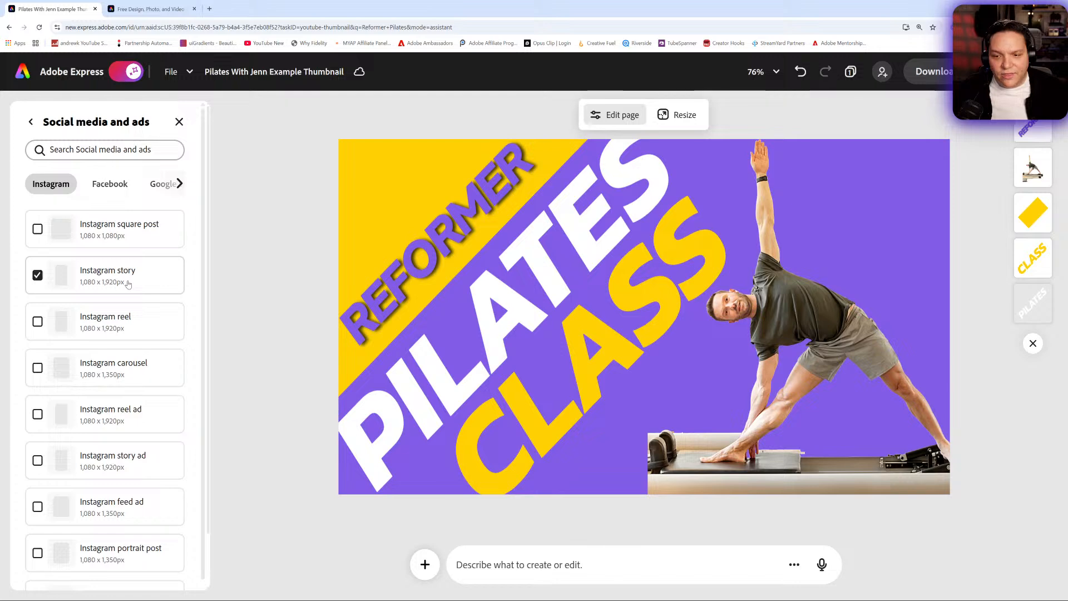
scroll(136, 294, "down", 3)
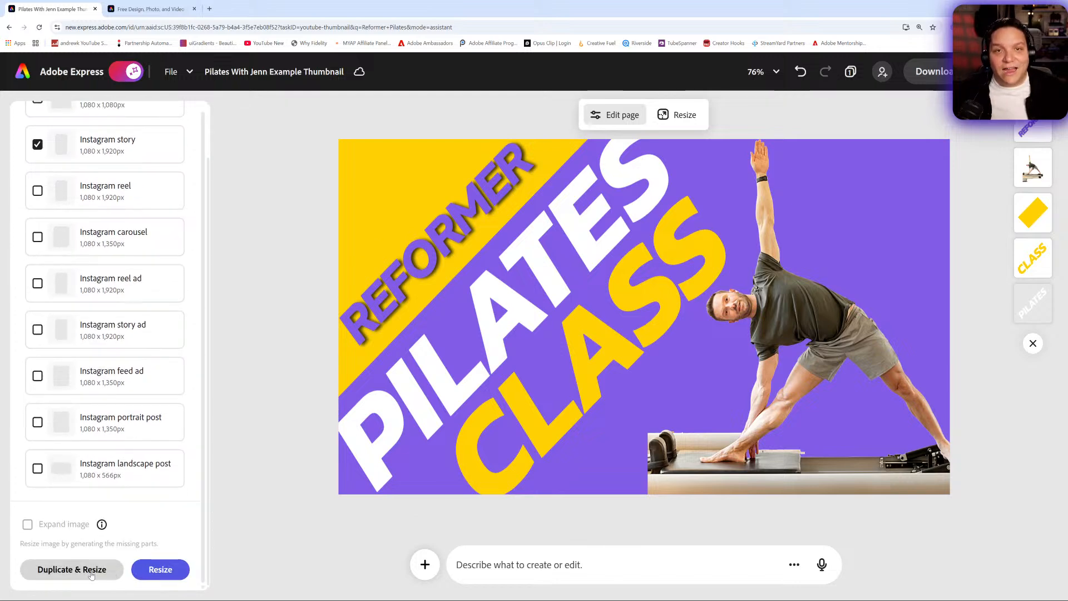
left_click(92, 571)
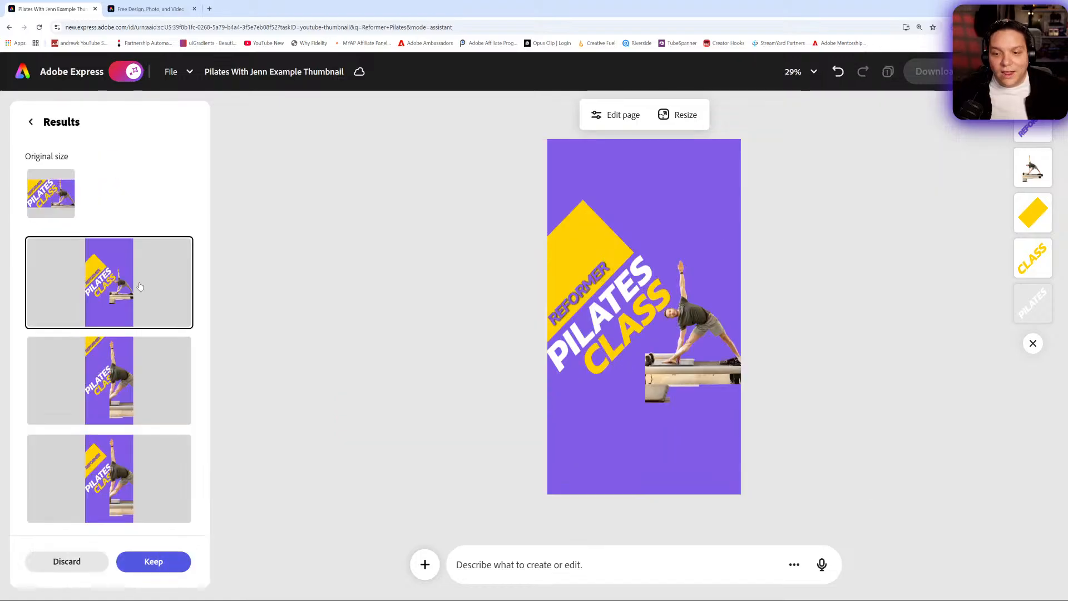
- Compare the resized layout options and choose the one with the large photo and REFORMER in the yellow corner
left_click(151, 342)
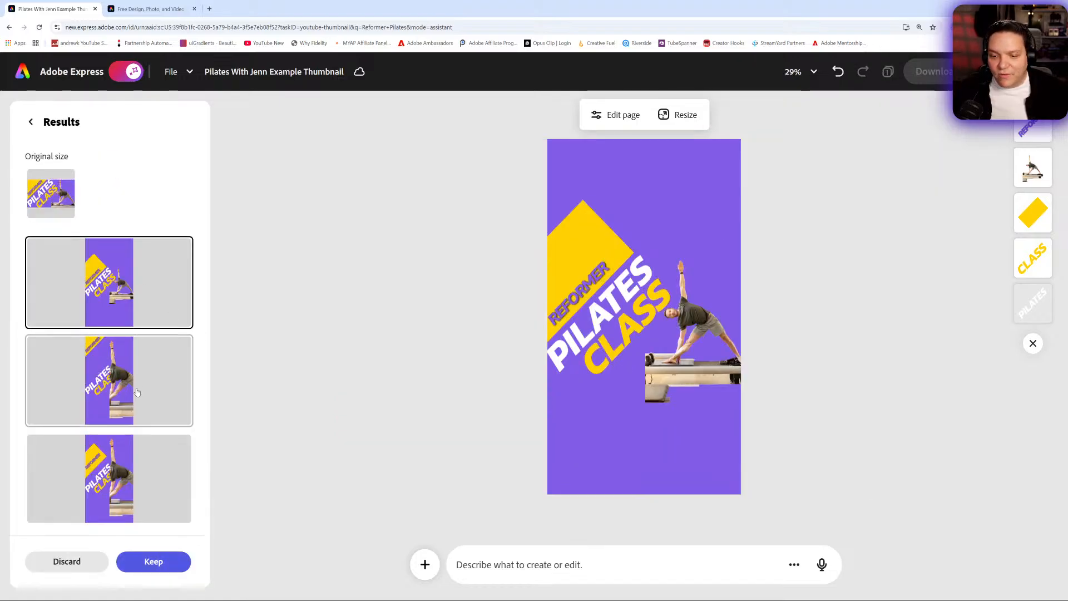
left_click(149, 443)
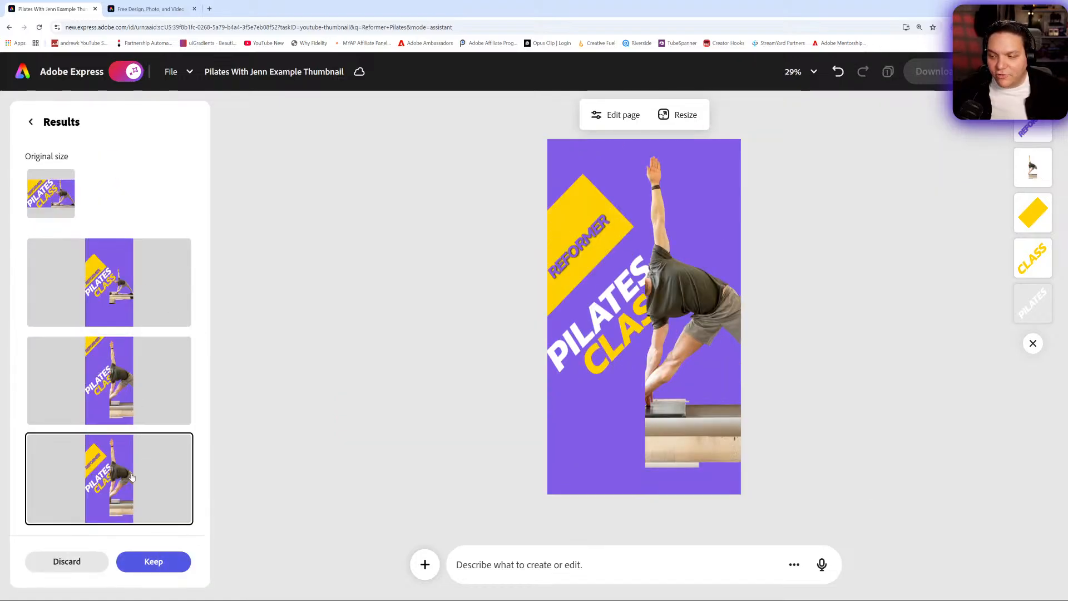
left_click(129, 306)
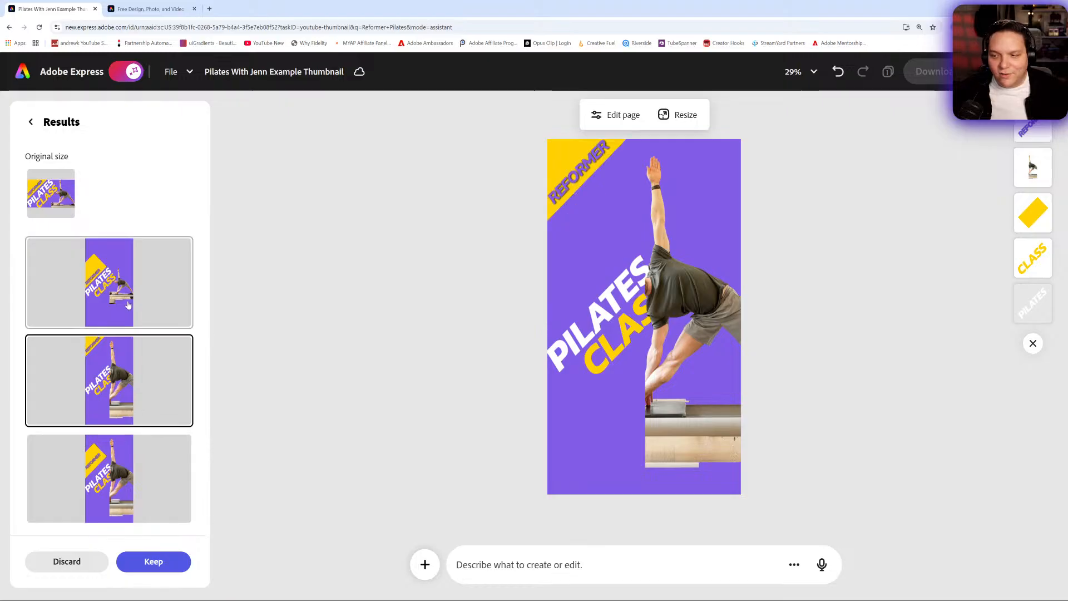
left_click(133, 370)
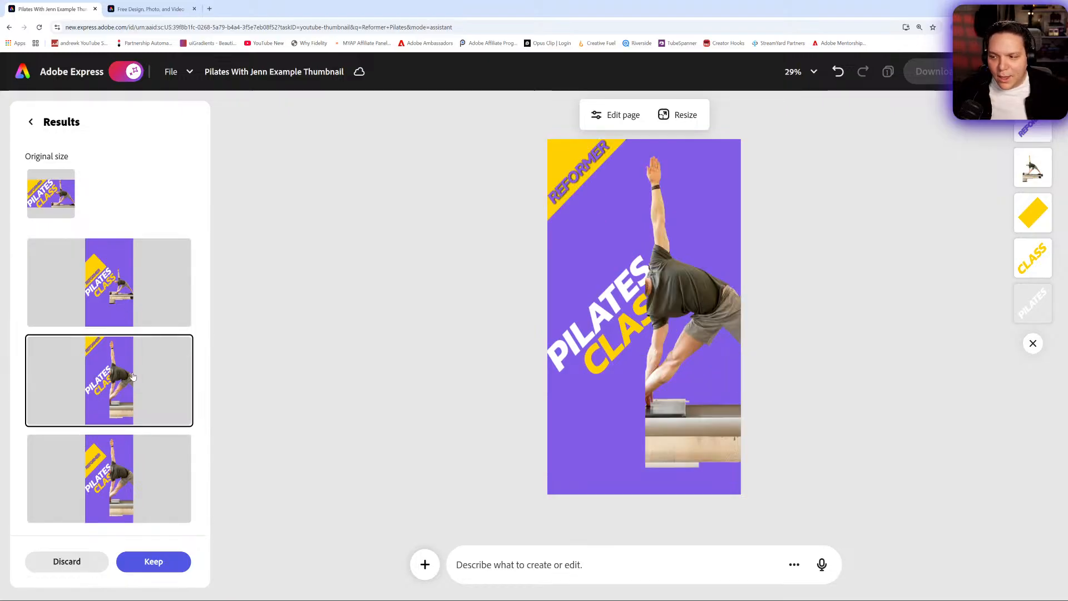
- Turn off the AI assistant and move PILATES and CLASS up beneath the REFORMER banner on the story page
left_click_drag(595, 319, 565, 245)
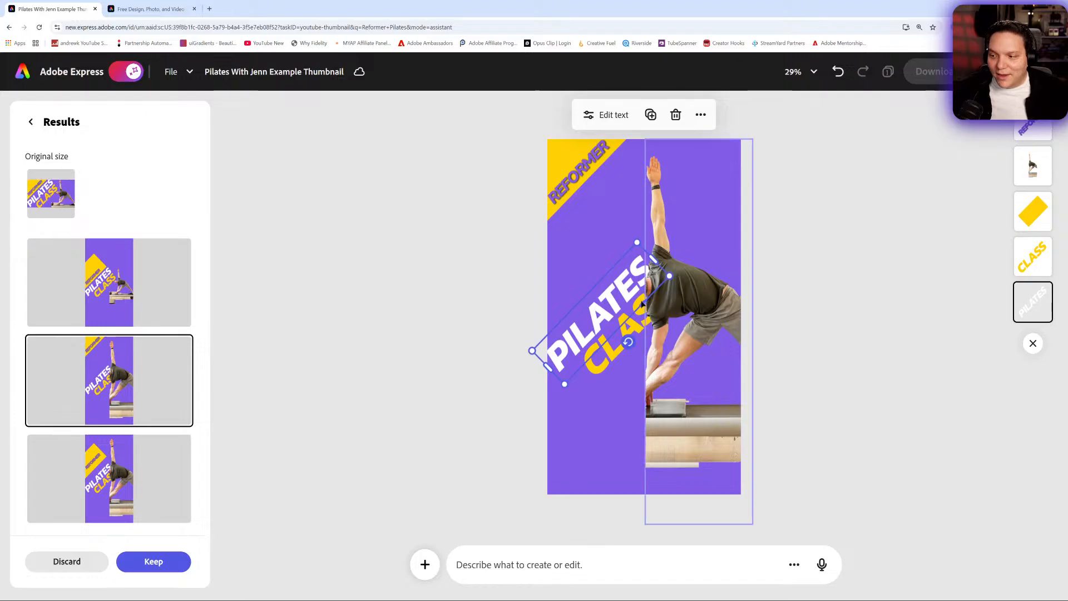
left_click(128, 71)
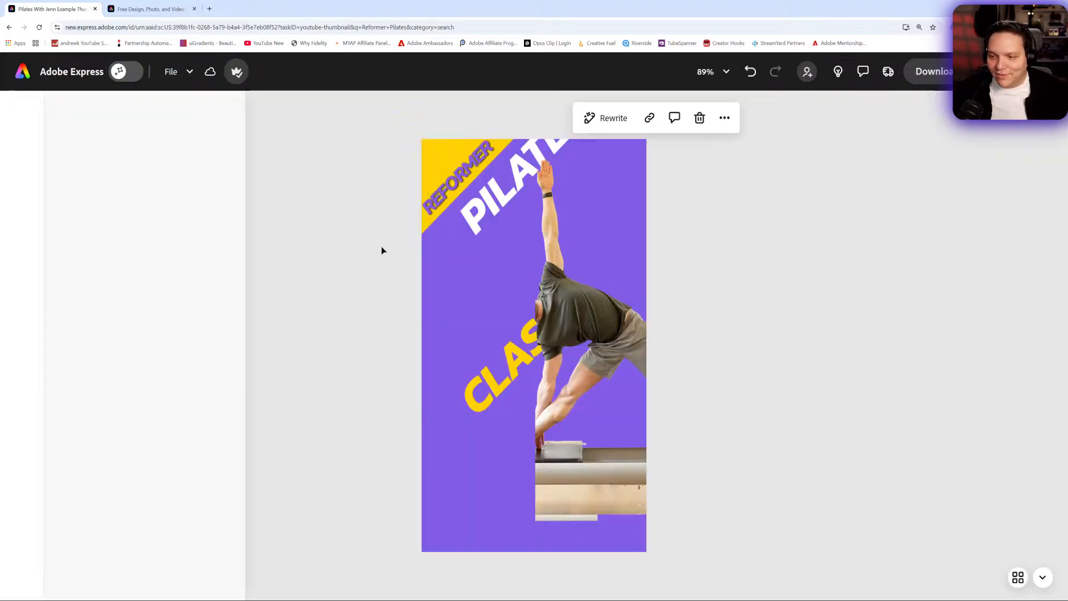
left_click_drag(626, 183, 592, 222)
left_click_drag(632, 334, 617, 251)
- Widen the cropped photo to reveal the whole instructor, and reposition it slightly lower beside the text
left_click(682, 303)
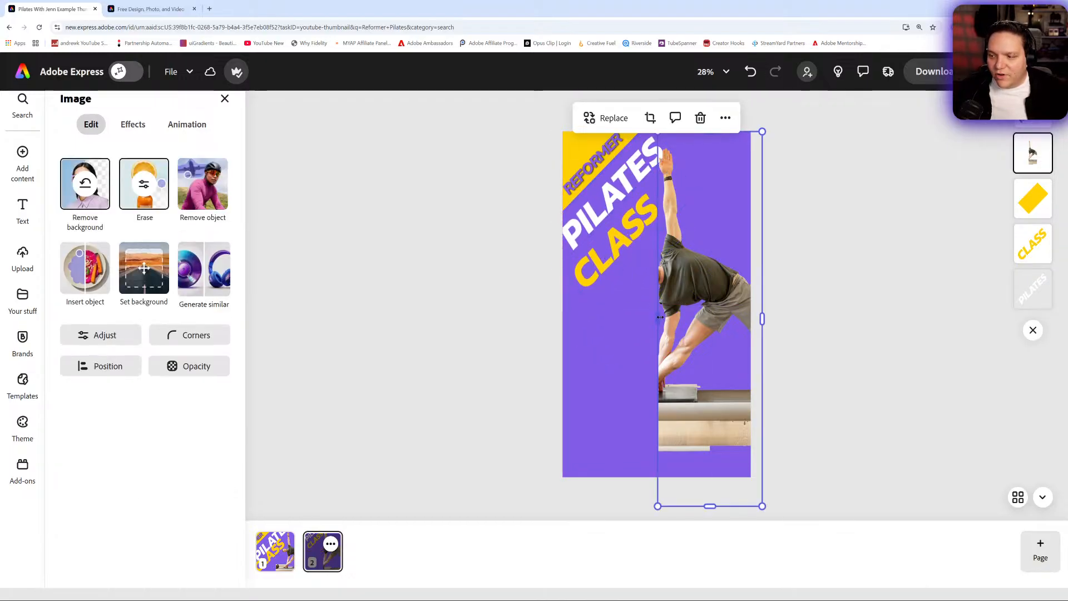
left_click_drag(658, 319, 562, 312)
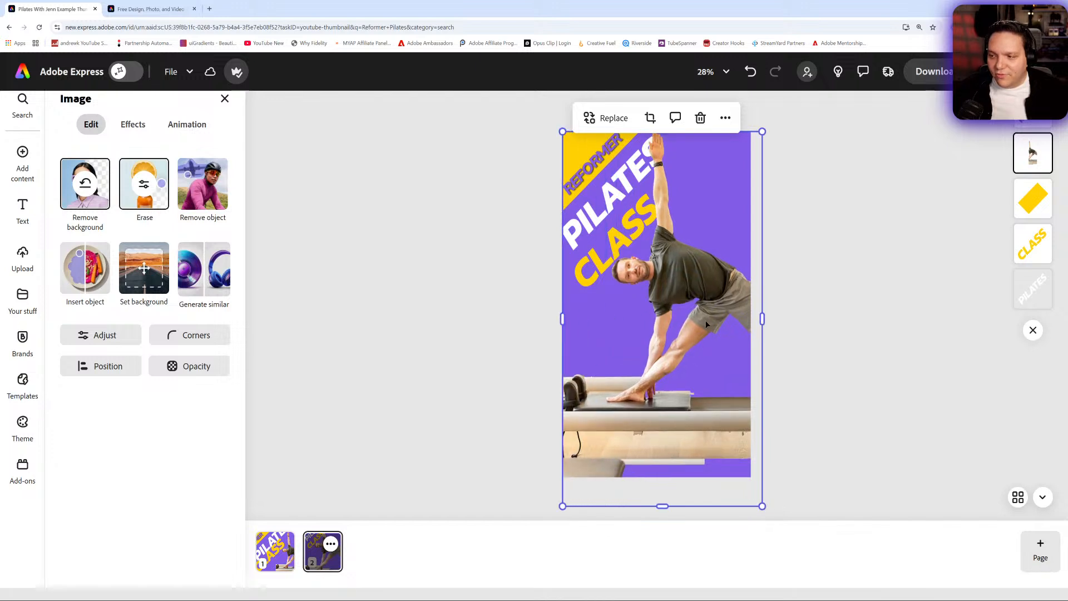
left_click_drag(642, 184, 662, 196)
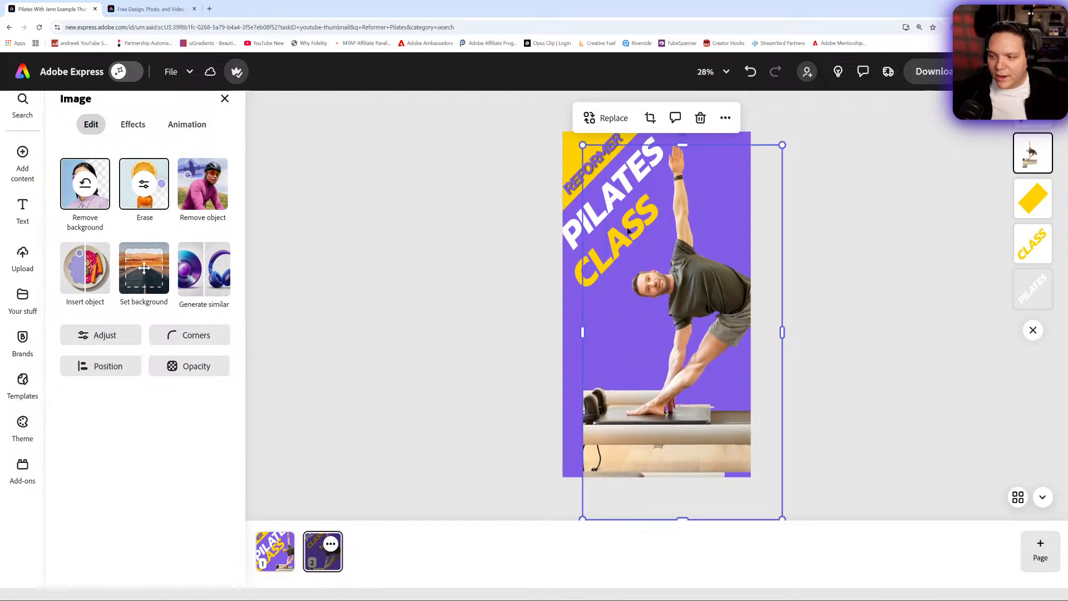
left_click(523, 272)
left_click(653, 286)
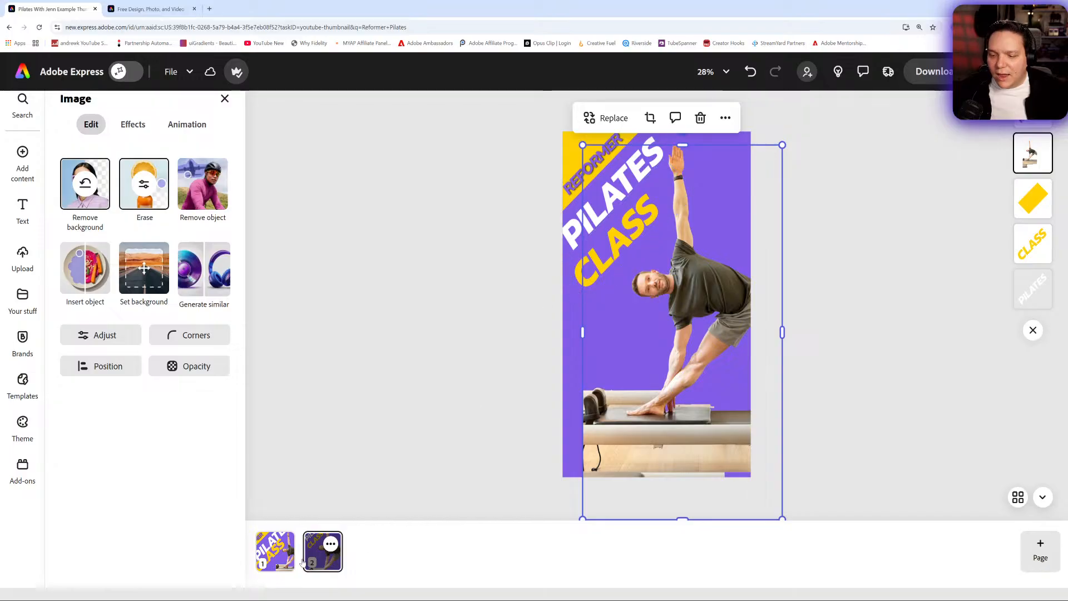
- On the original thumbnail page, move PILATES back against the yellow REFORMER banner
left_click(282, 563)
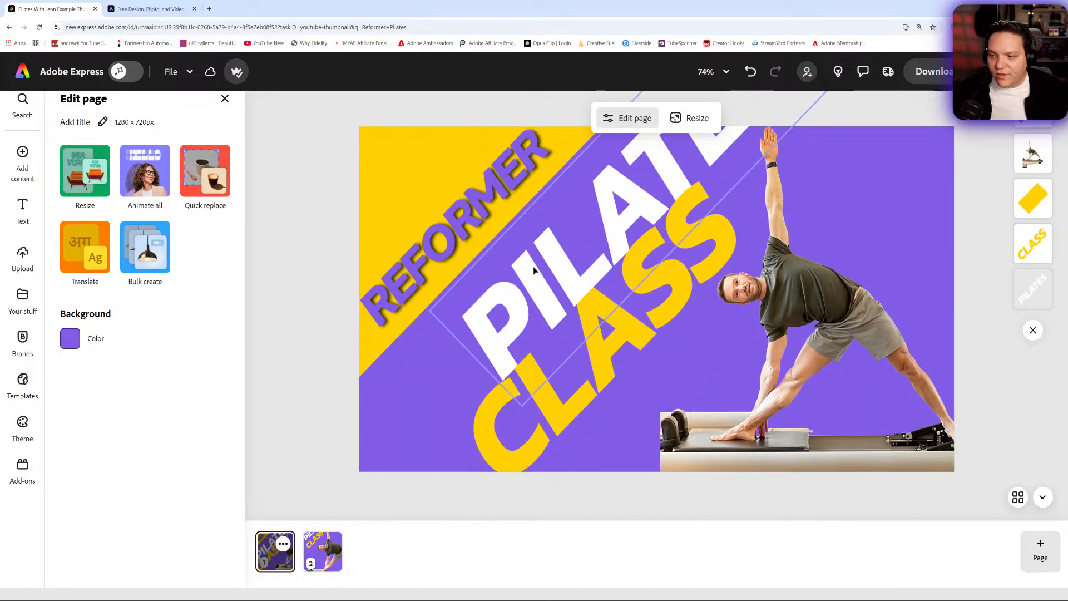
left_click_drag(573, 290, 432, 346)
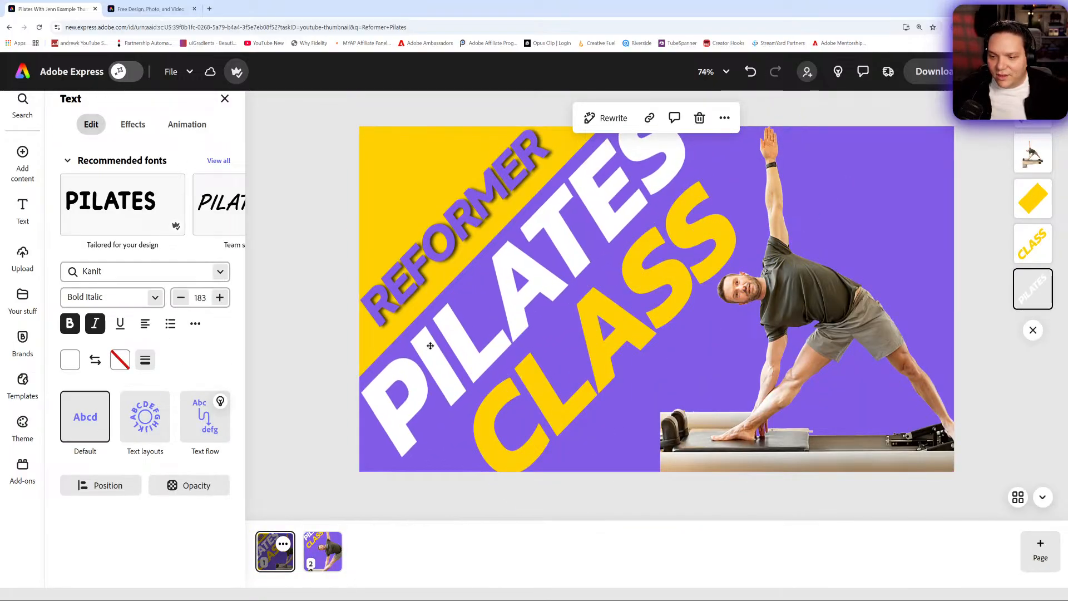
left_click(594, 383)
mouse_move(594, 382)
left_mouse_down()
mouse_move(572, 390)
mouse_move(580, 379)
left_mouse_up()
- On the story page, enlarge the CLASS text to size 285 and nudge it toward the page's left edge
left_click(324, 568)
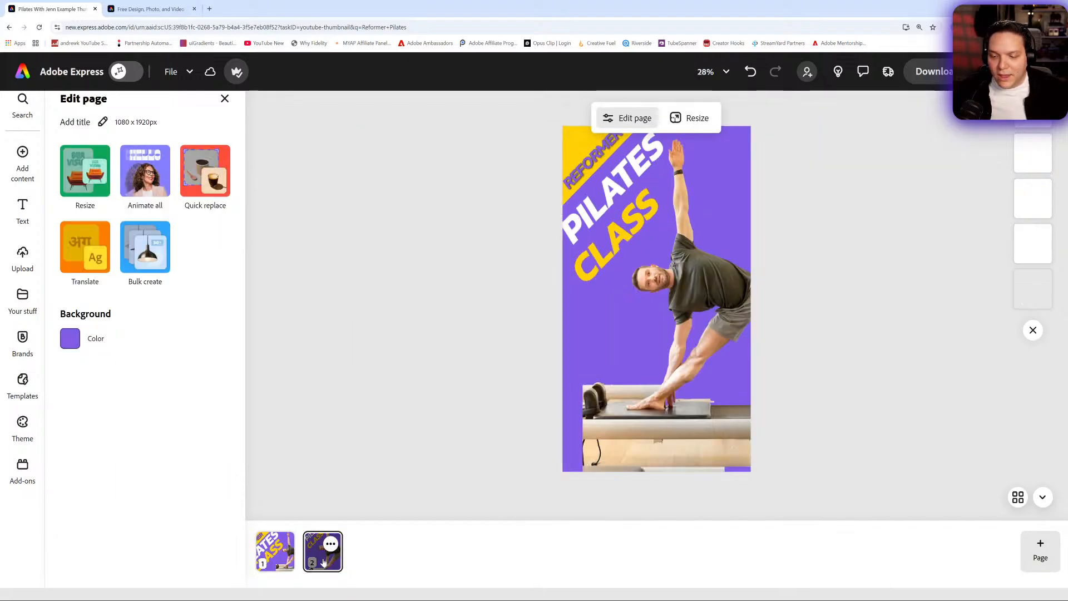
left_click(573, 272)
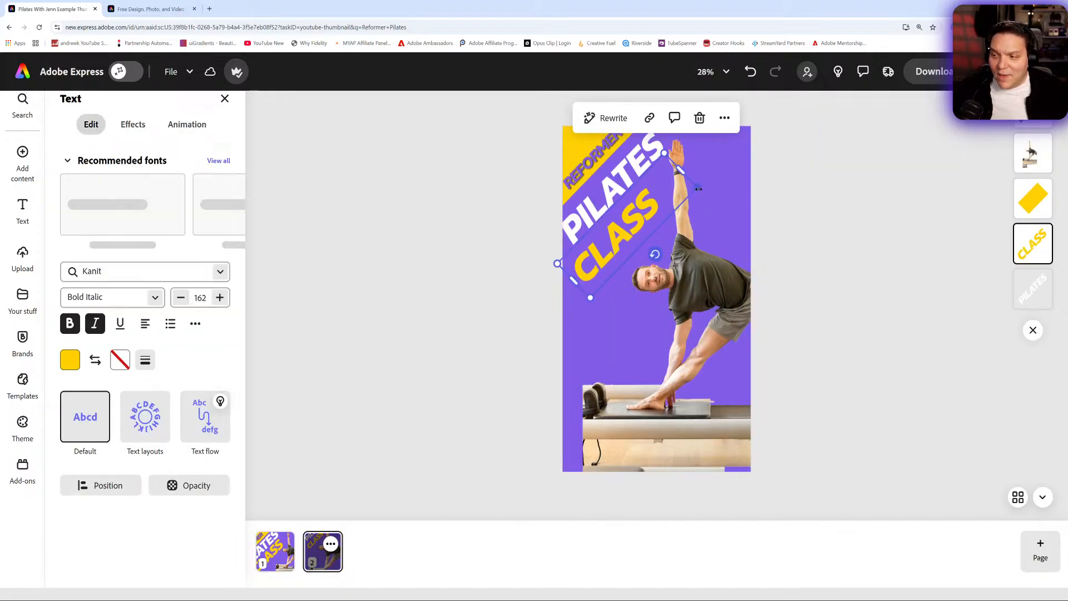
left_click_drag(697, 187, 822, 184)
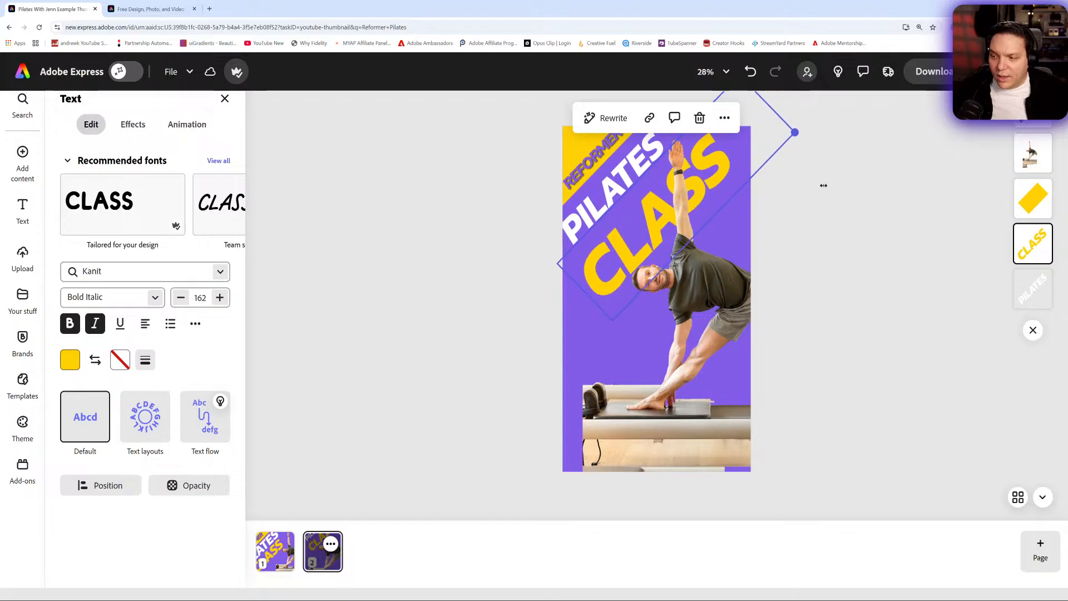
left_click_drag(618, 257, 604, 258)
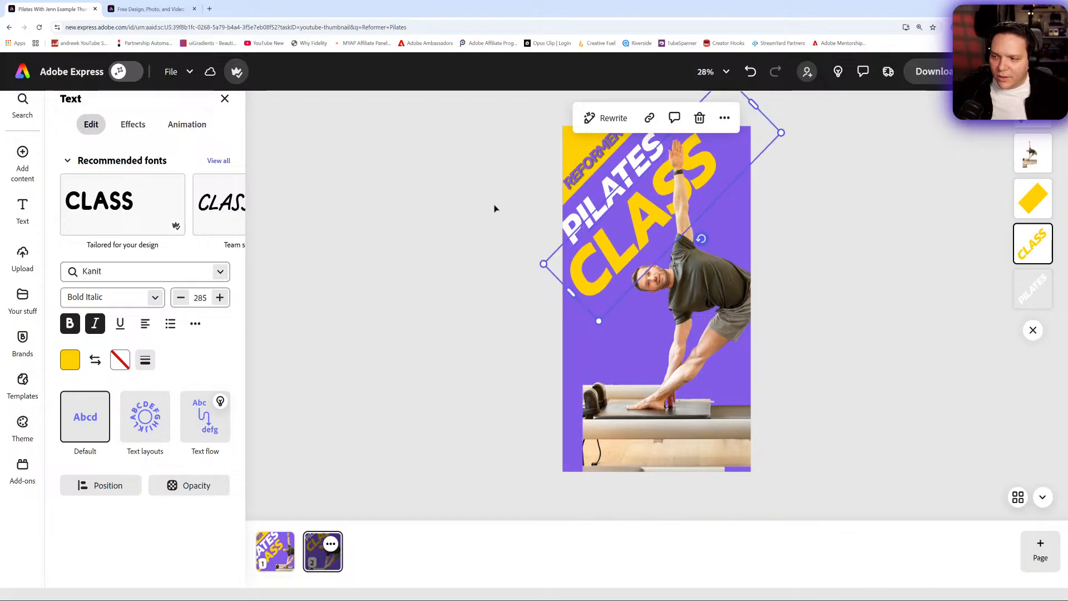
- Shift the instructor photo left to align with the story page's left edge
left_click_drag(648, 422, 630, 421)
left_click(831, 382)
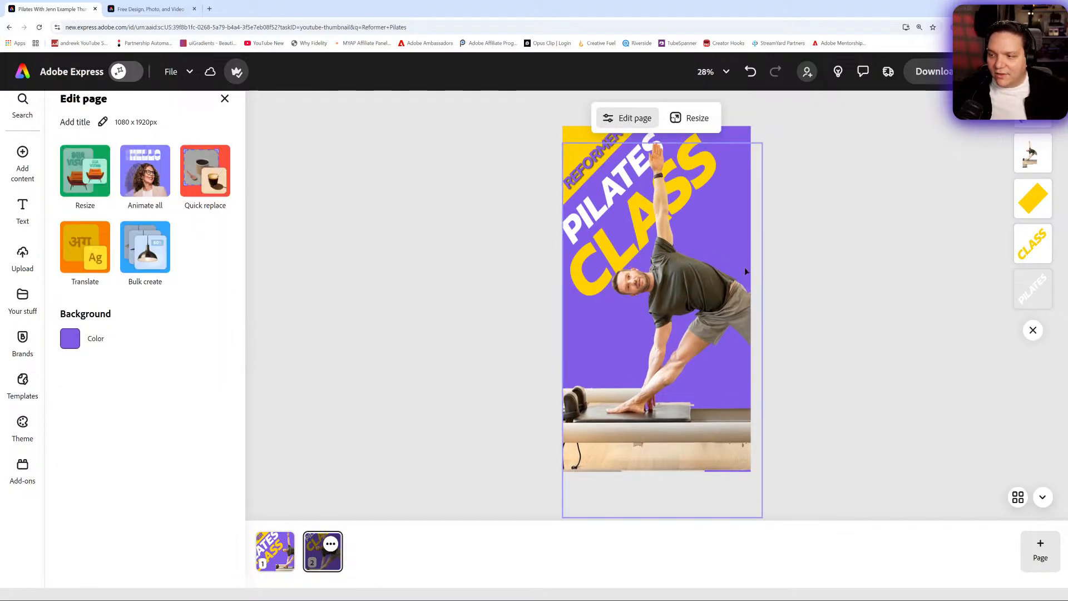
left_click(706, 72)
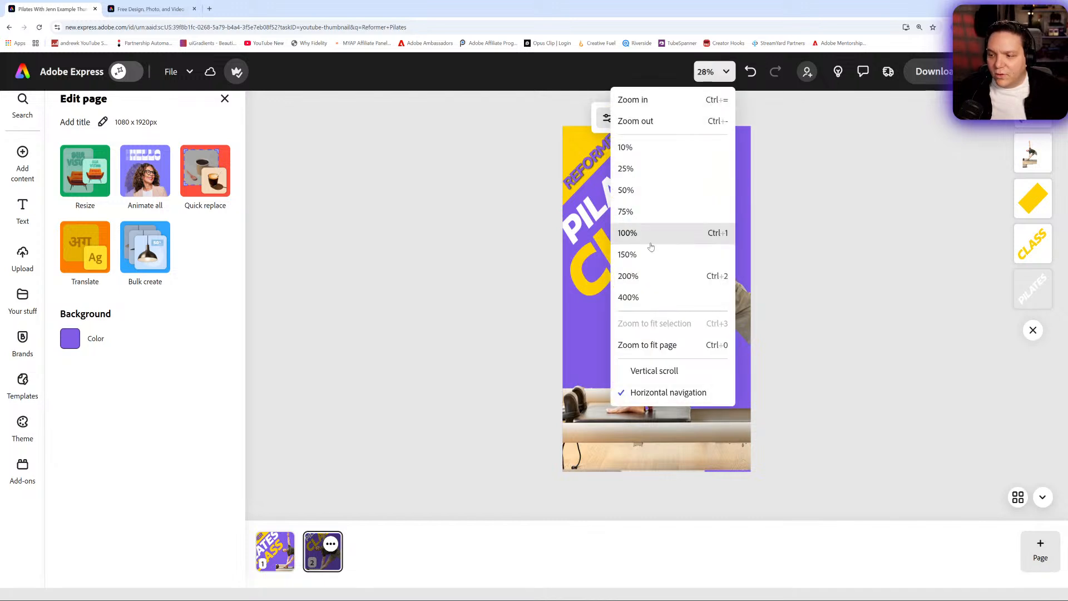
left_click(665, 345)
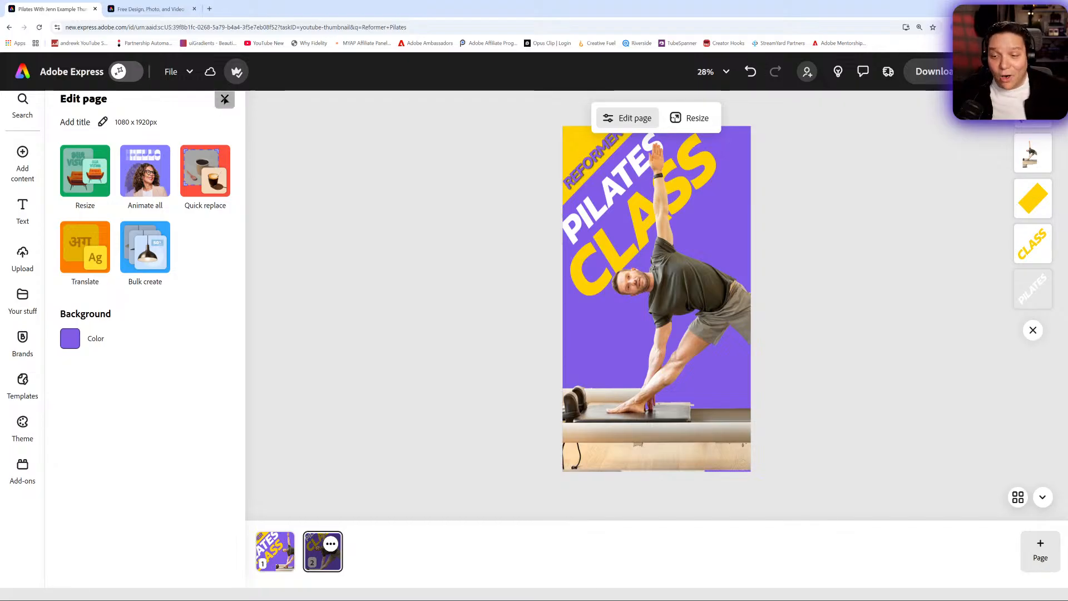
- Show the social safe zones on the story page with the Instagram story guide
left_click(224, 98)
left_click(610, 308)
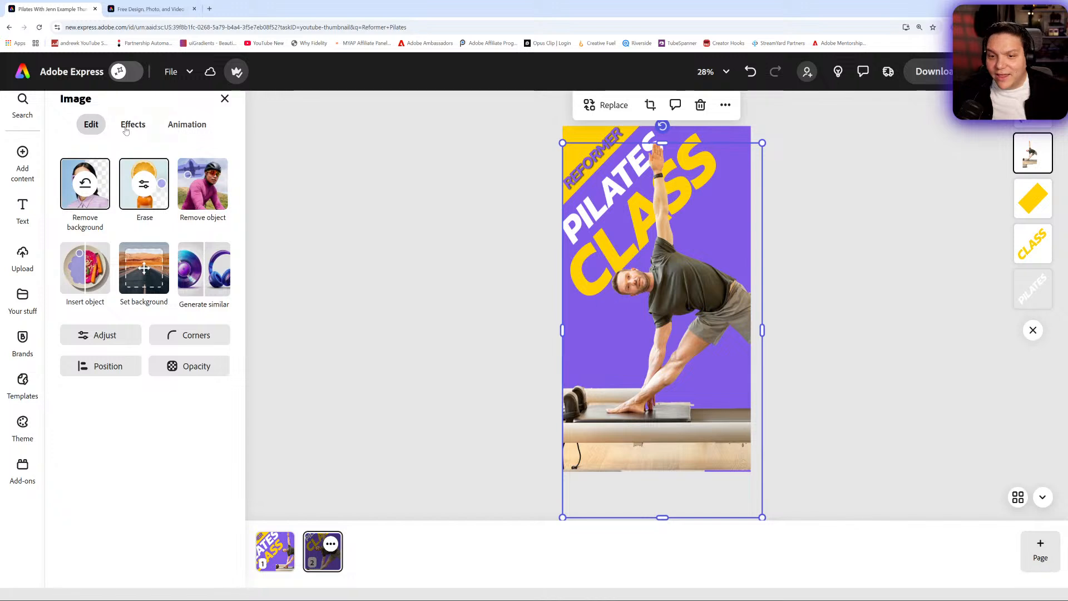
left_click(171, 72)
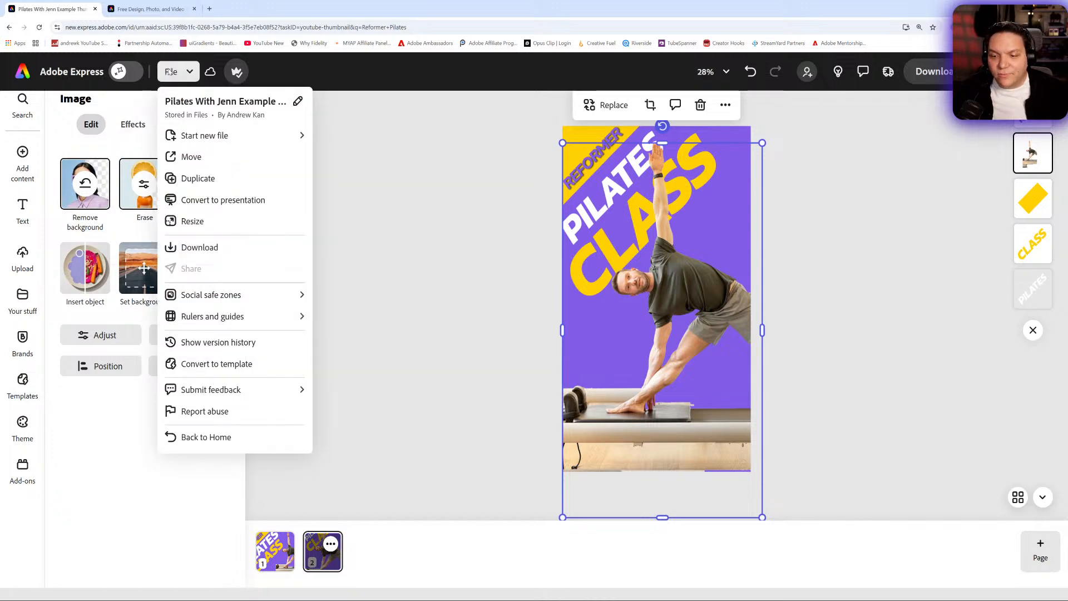
mouse_move(247, 307)
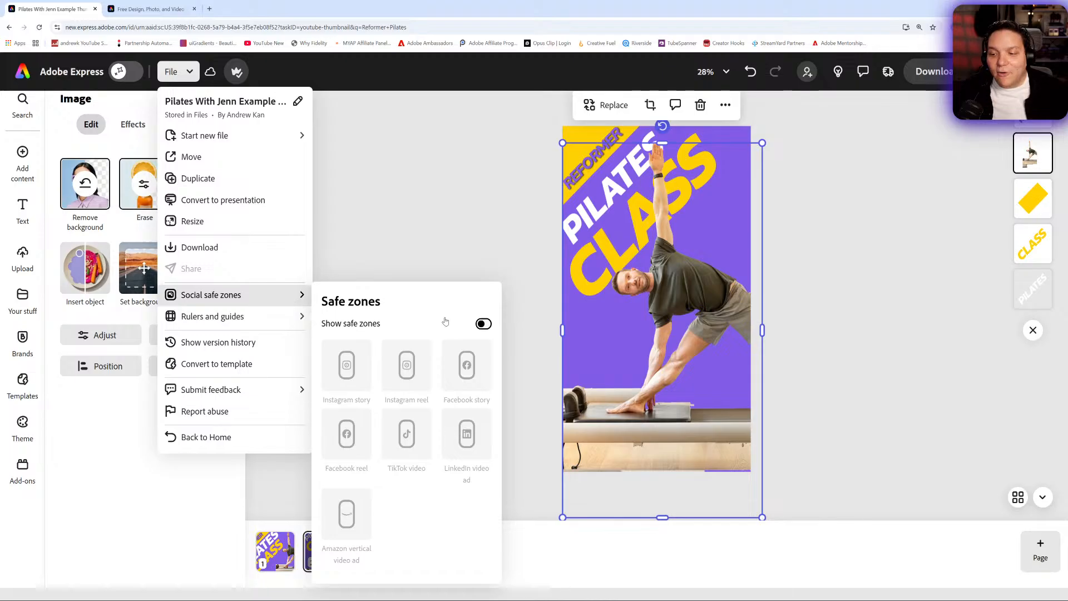
left_click(483, 324)
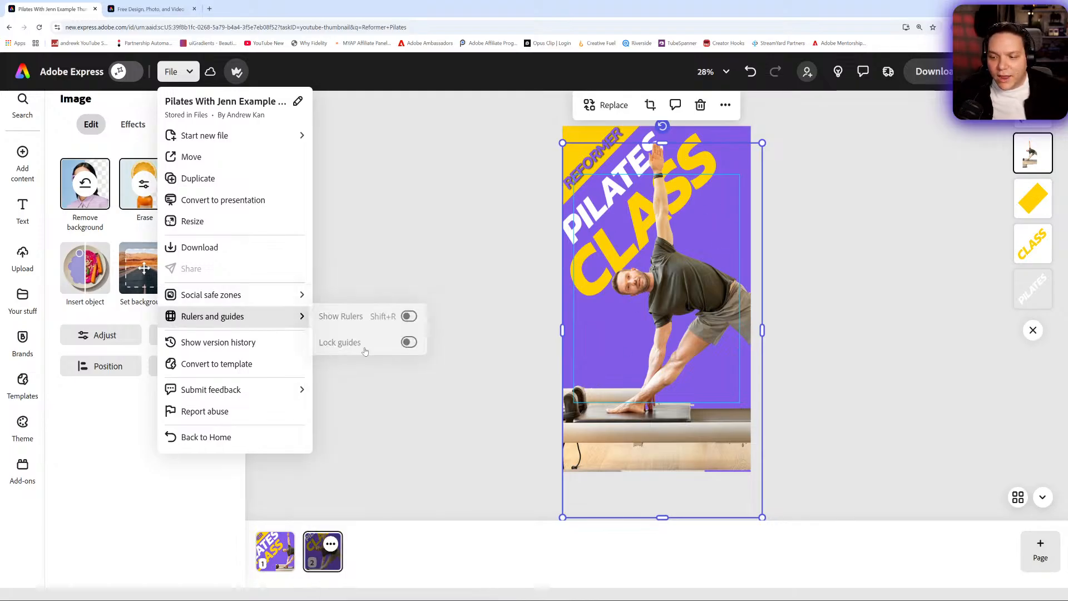
mouse_move(289, 295)
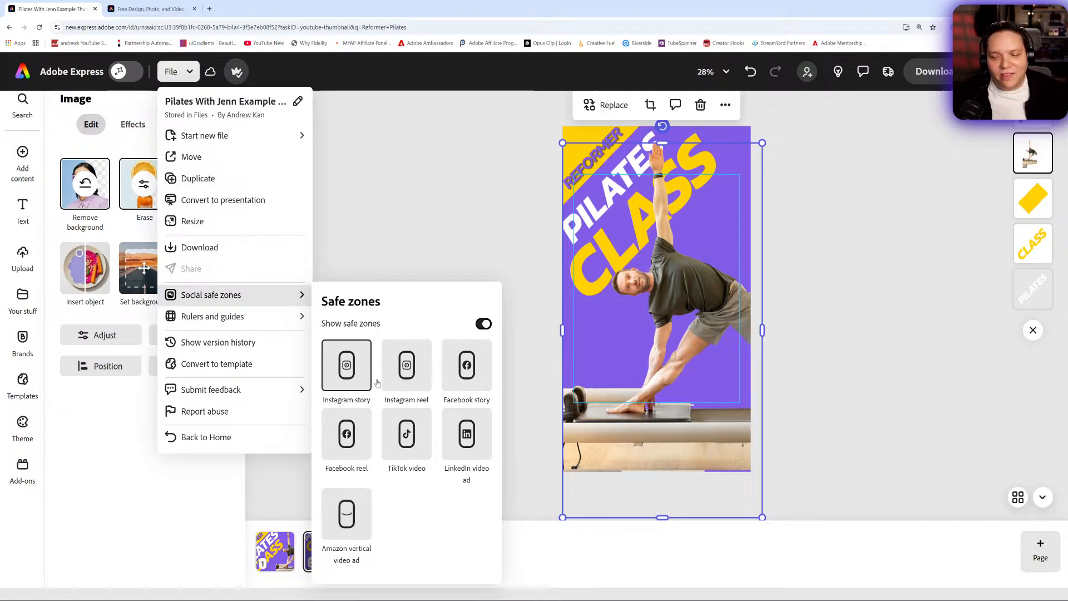
- Compare the design against the TikTok video, Instagram reel and Facebook story safe zones
left_click(412, 437)
left_click(407, 365)
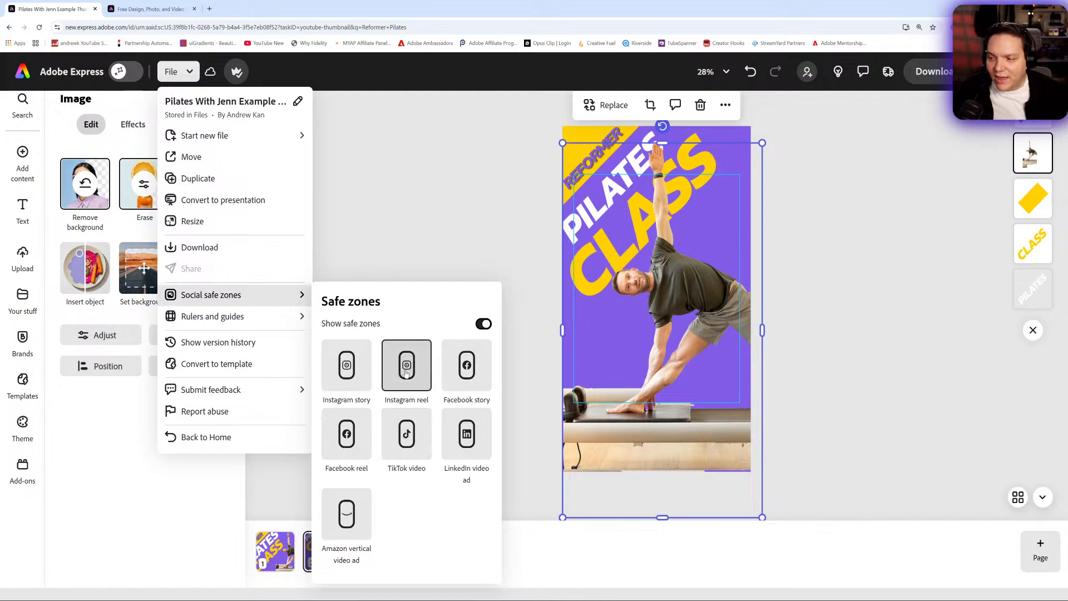
left_click(483, 324)
left_click(483, 323)
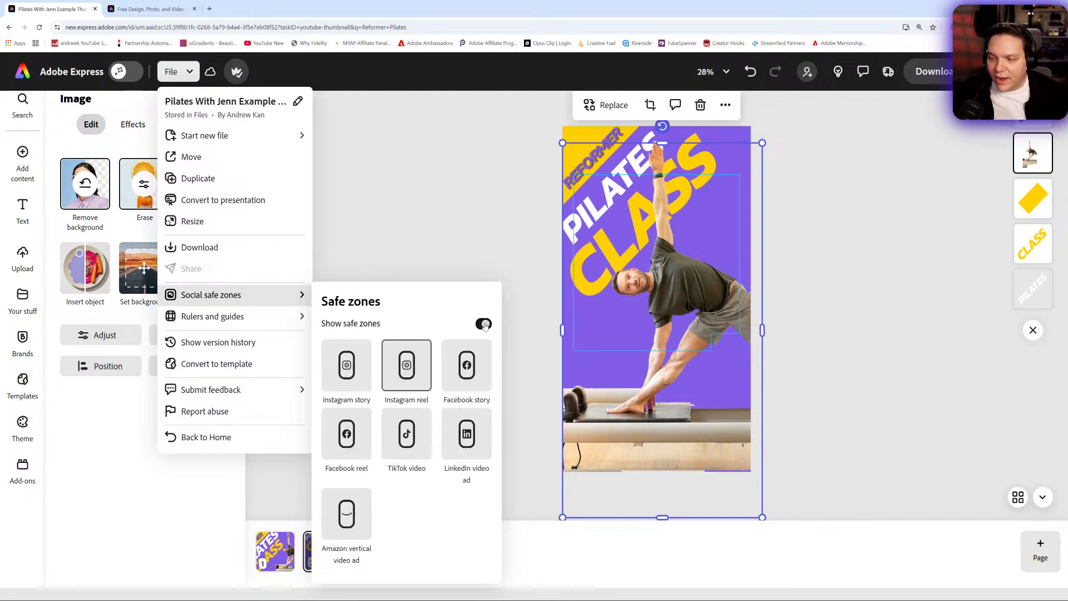
left_click(478, 369)
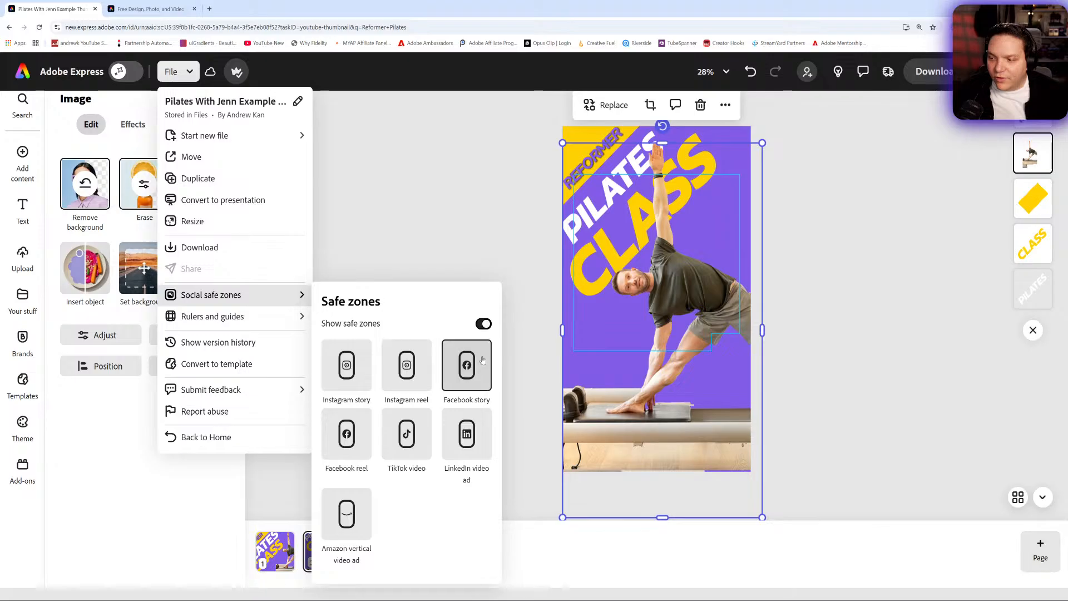
- Toggle the Facebook story safe zone on and off to compare it with the plain story page
left_click(483, 324)
left_click(483, 324)
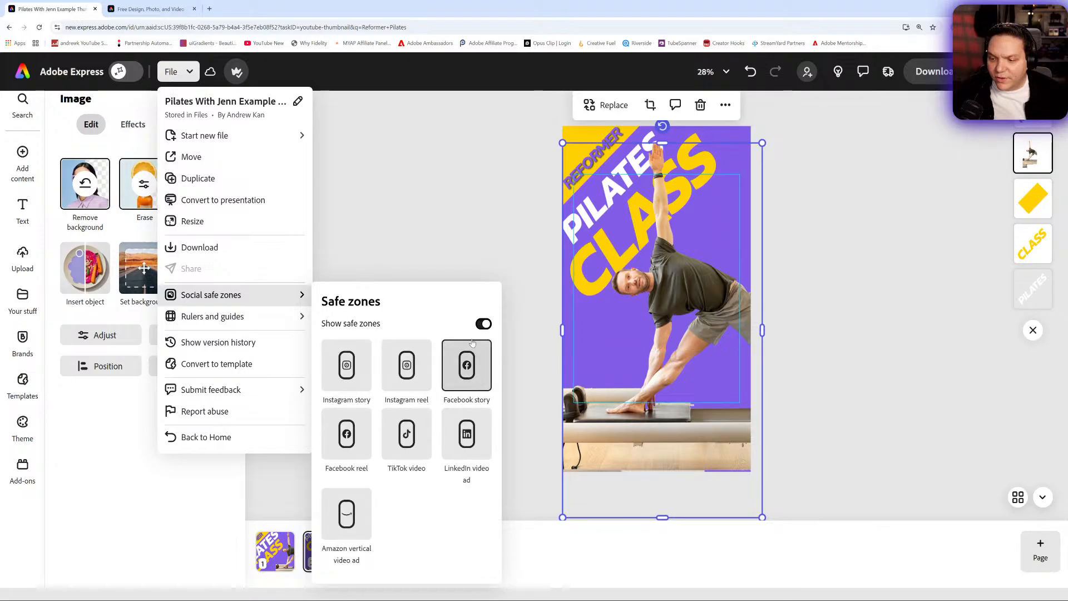
left_click(483, 324)
key("Escape")
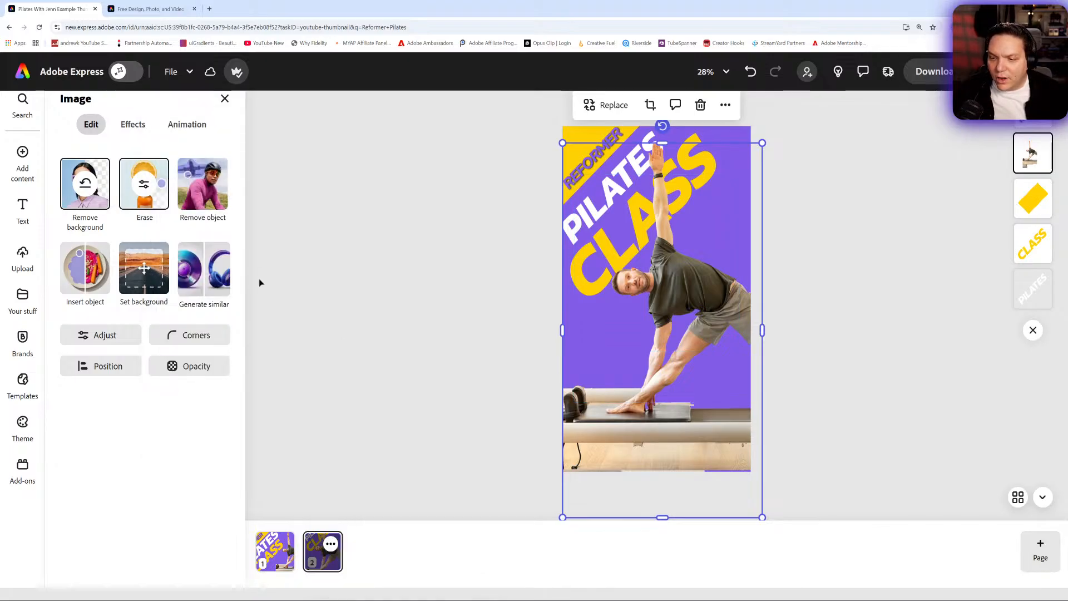
- Check the story page design against the Facebook reel safe zone, toggling the overlay to compare
left_click(171, 78)
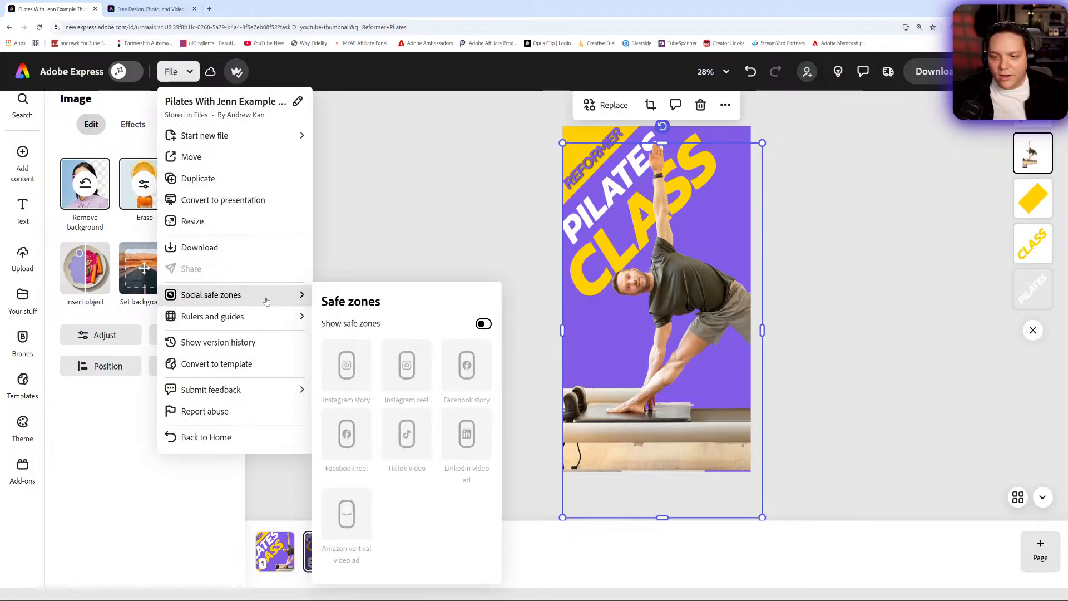
left_click(483, 325)
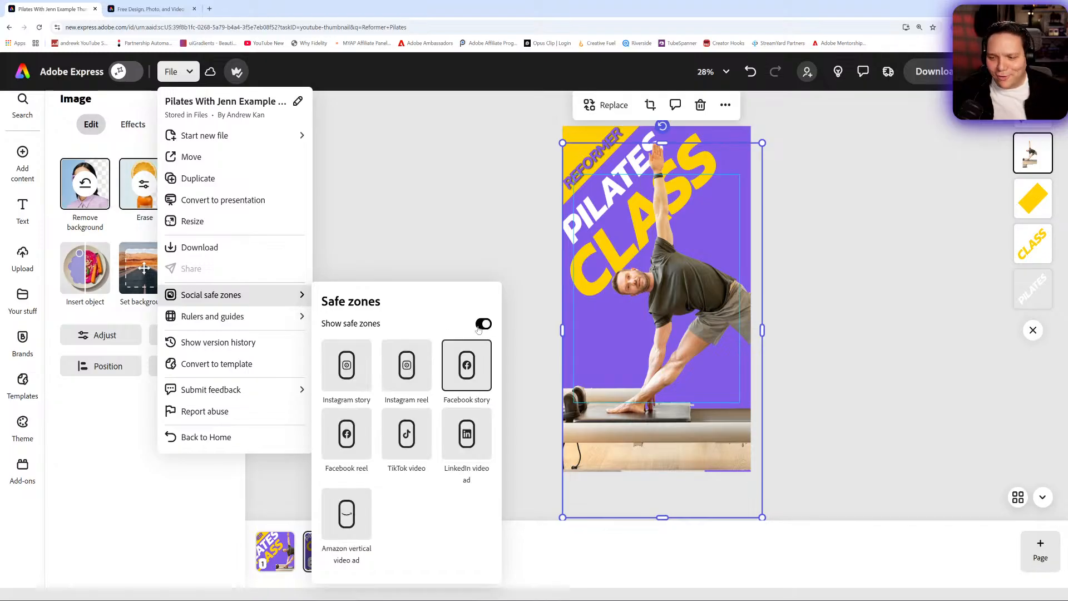
left_click(346, 444)
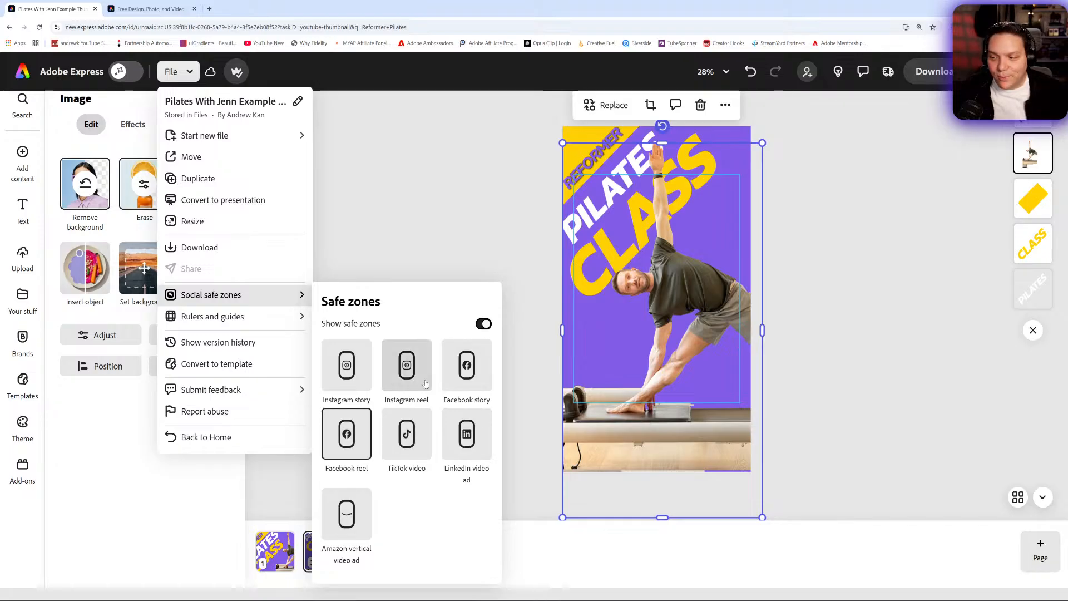
left_click(485, 327)
left_click(484, 328)
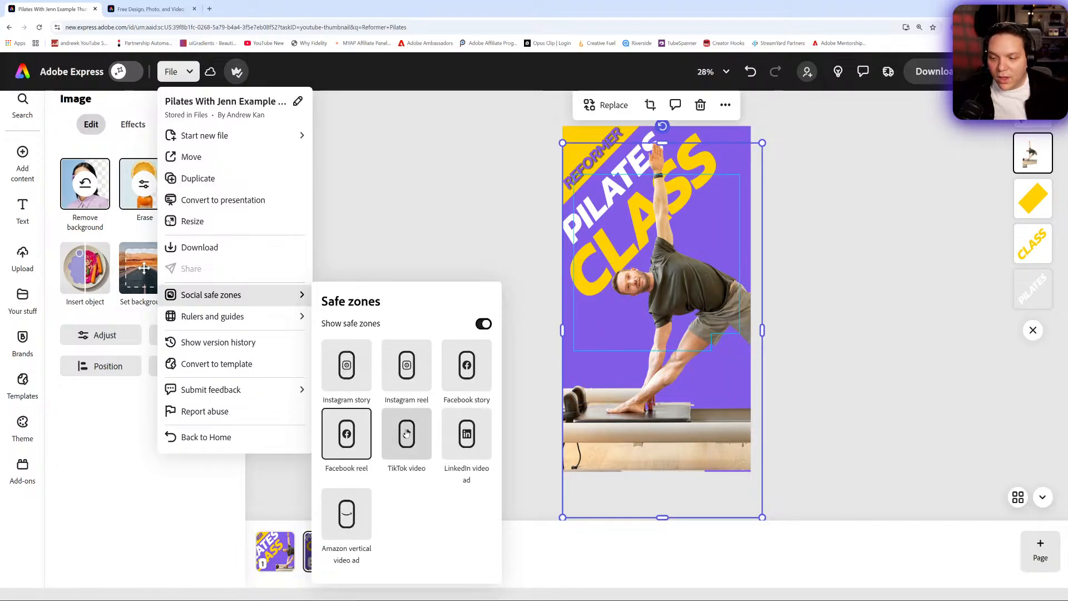
left_click(483, 325)
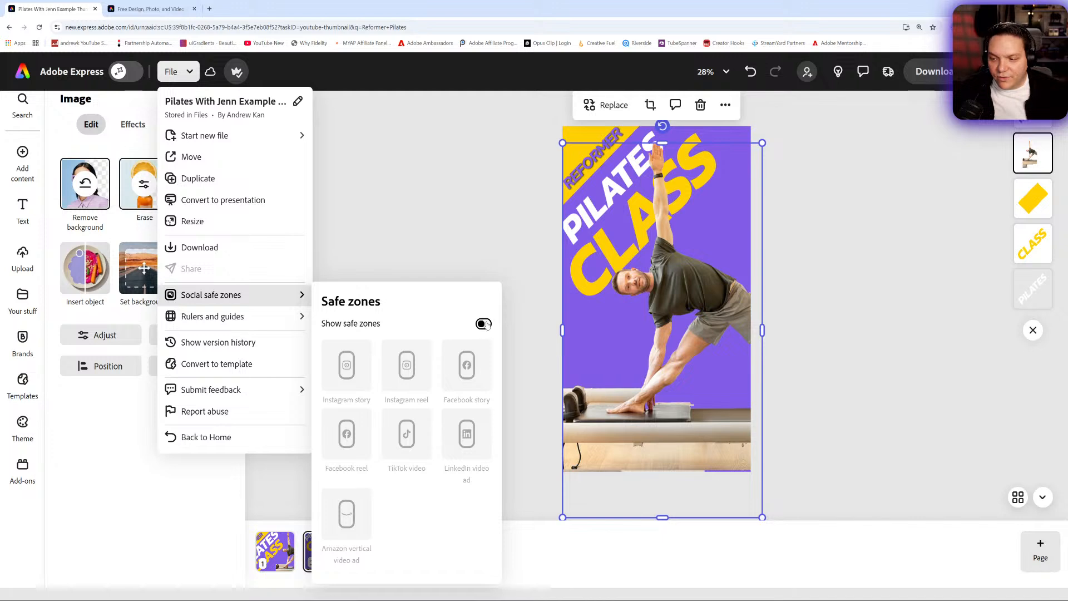
- Check the story page design against the TikTok video safe zone, toggling the overlay to compare
left_click(483, 325)
left_click(407, 434)
left_click(486, 326)
left_click(485, 324)
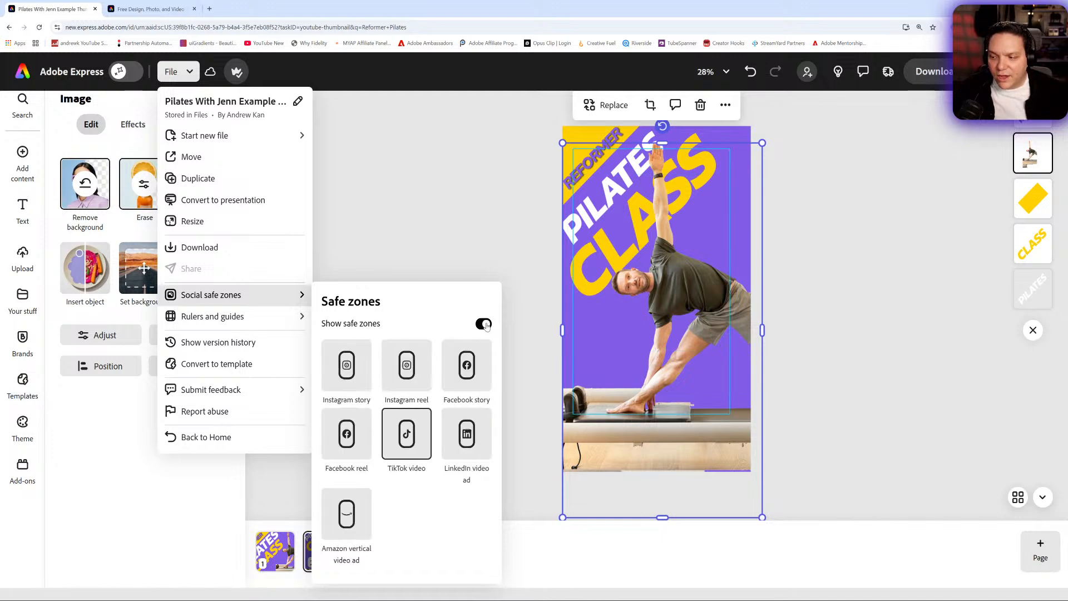
- Hide the social safe zones and deselect the instructor photo on the story page
left_click(485, 325)
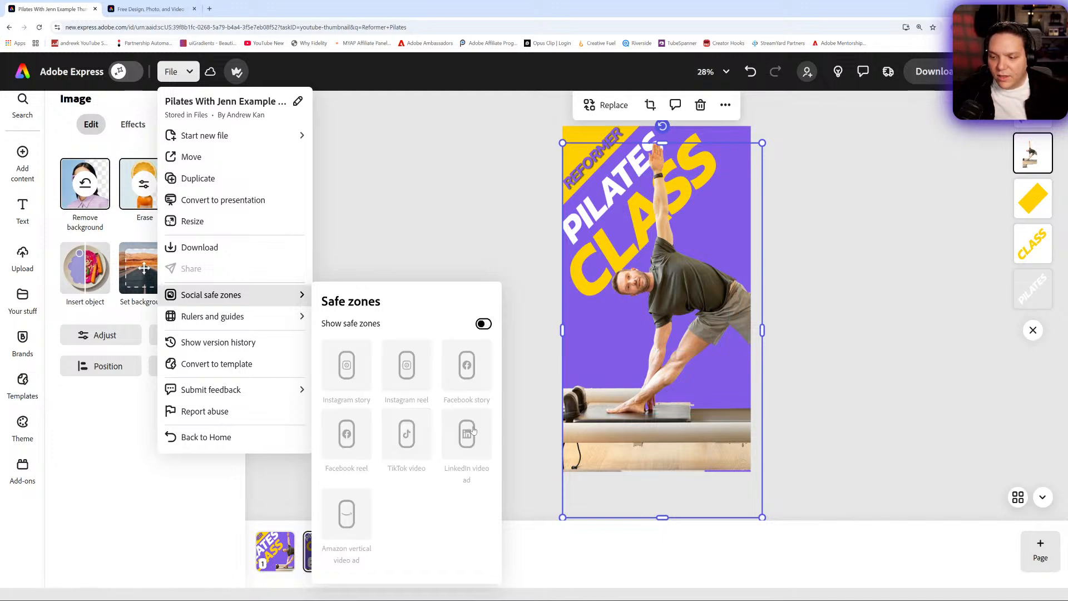
left_click(480, 365)
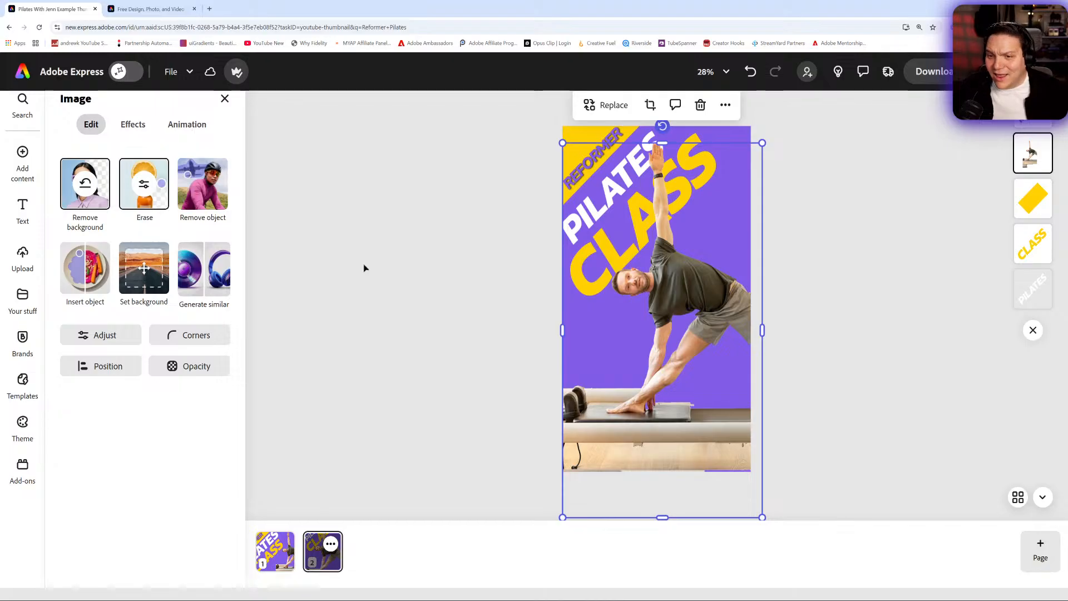
left_click(375, 233)
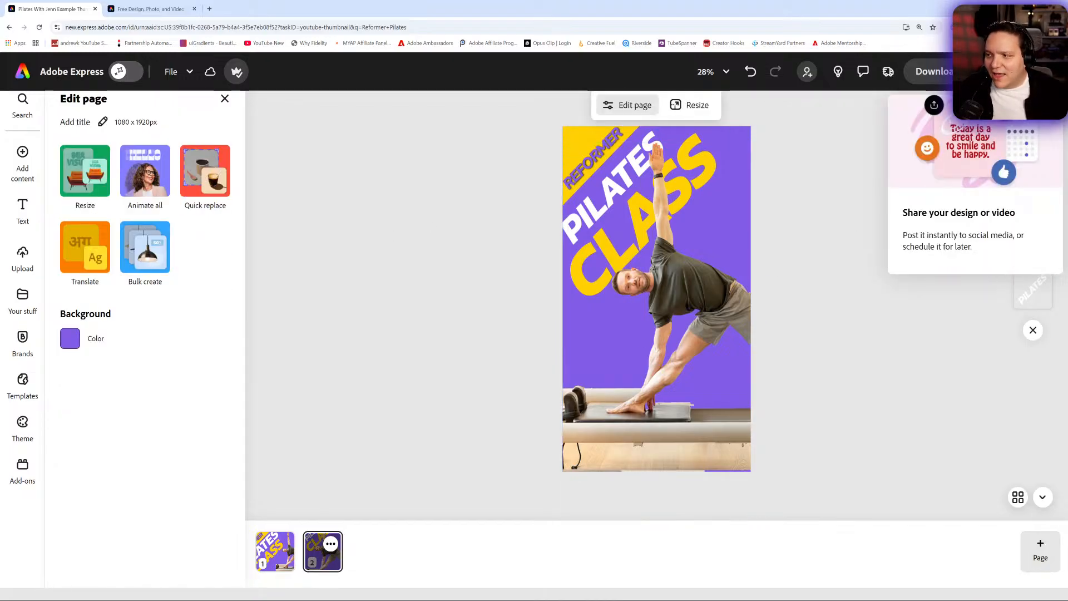
- View the Instagram posting options among the file's sharing choices, and close them
left_click(935, 105)
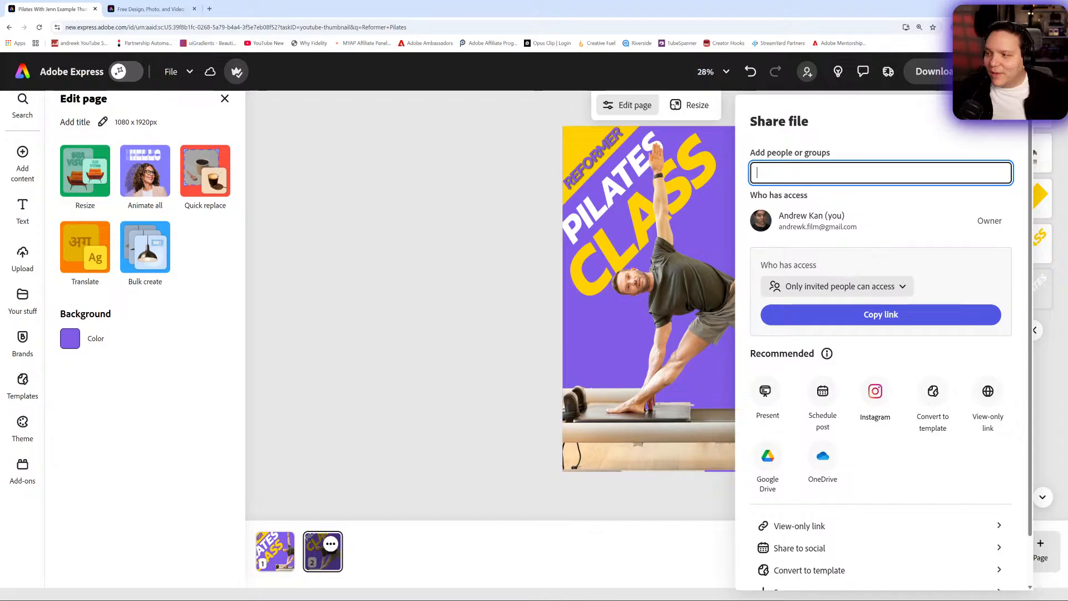
scroll(872, 362, "down", 1)
left_click(872, 349)
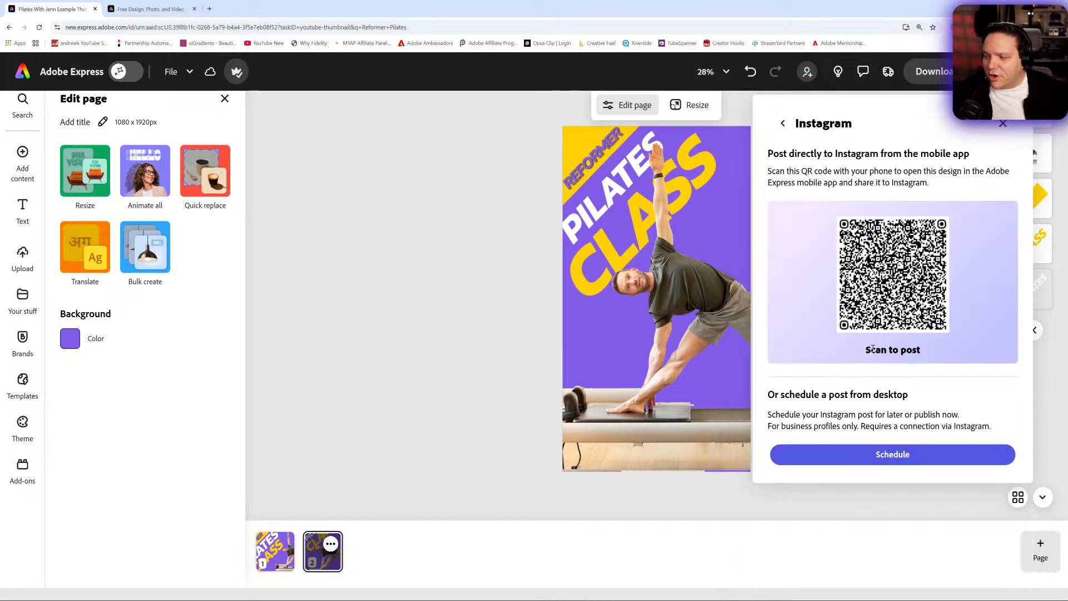
left_click(1003, 123)
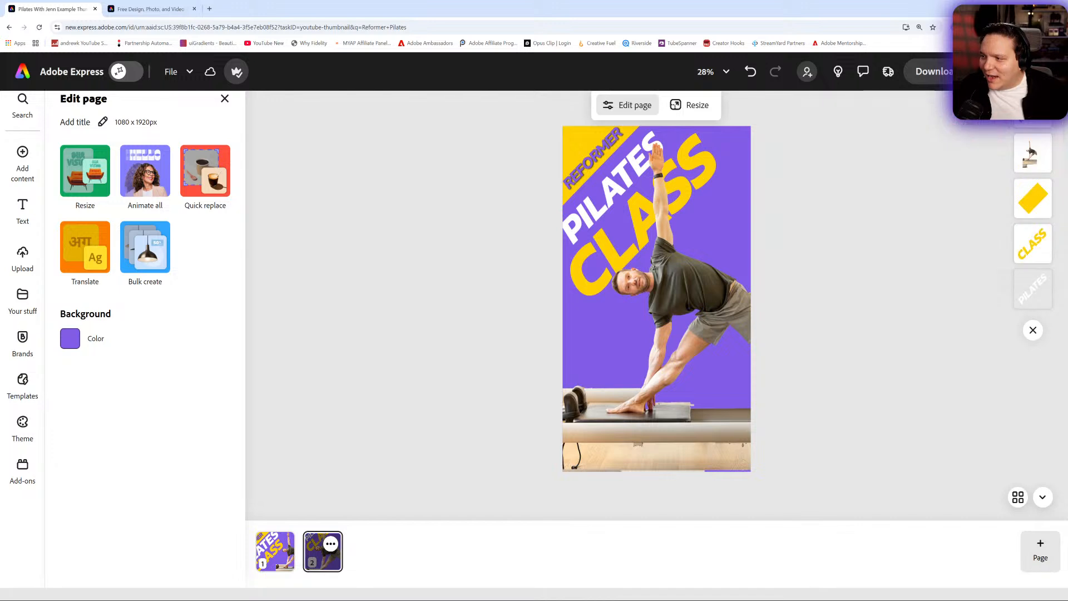
- Start a scheduled social media post of the story page with the connected X (Twitter) account as its channel
left_click(934, 105)
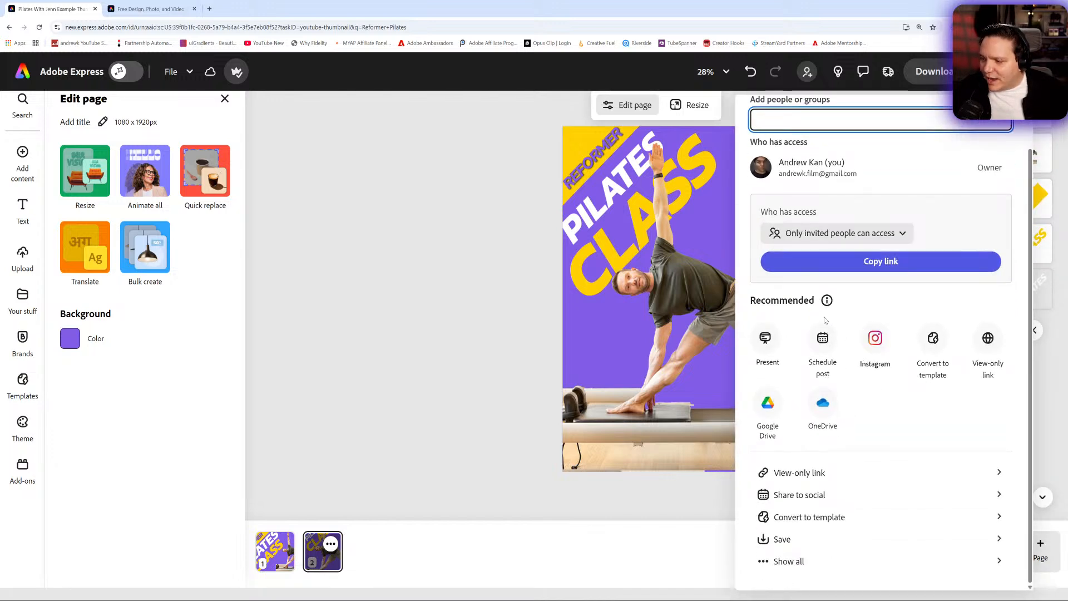
left_click(823, 338)
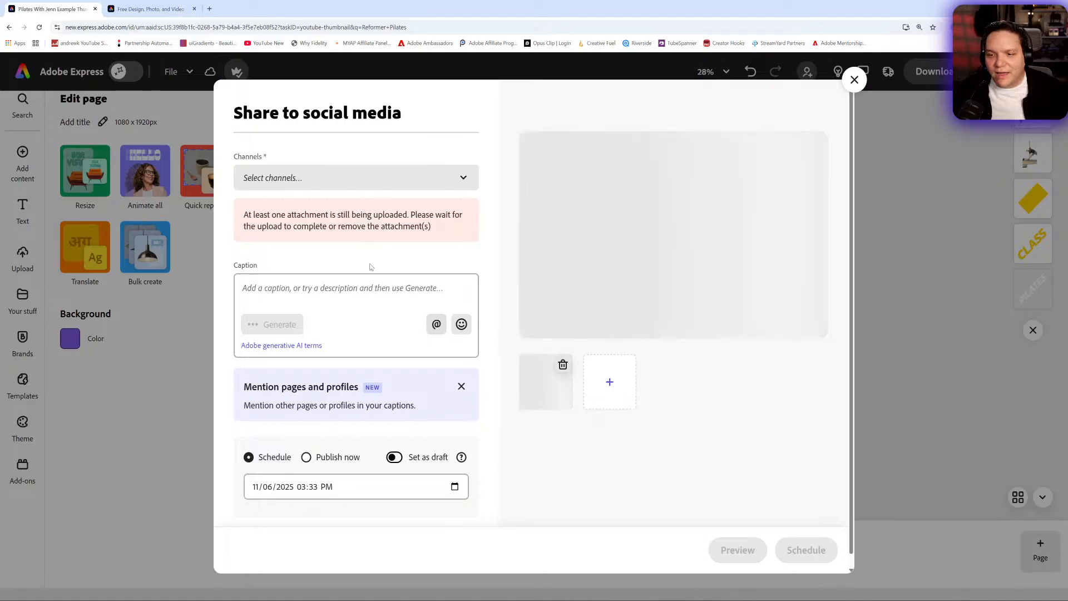
left_click(338, 188)
left_click(321, 267)
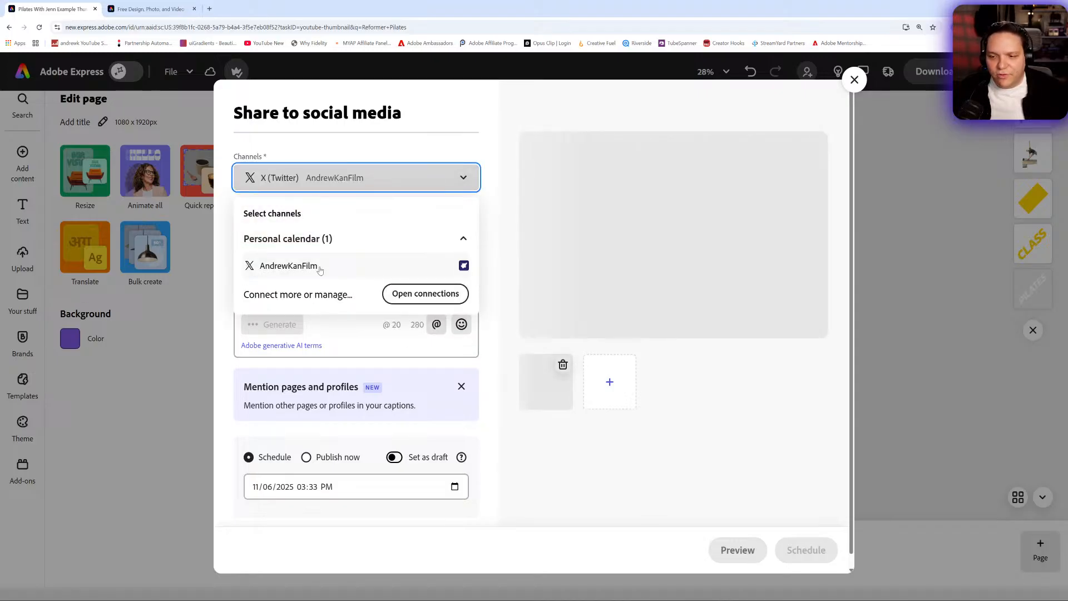
left_click(647, 446)
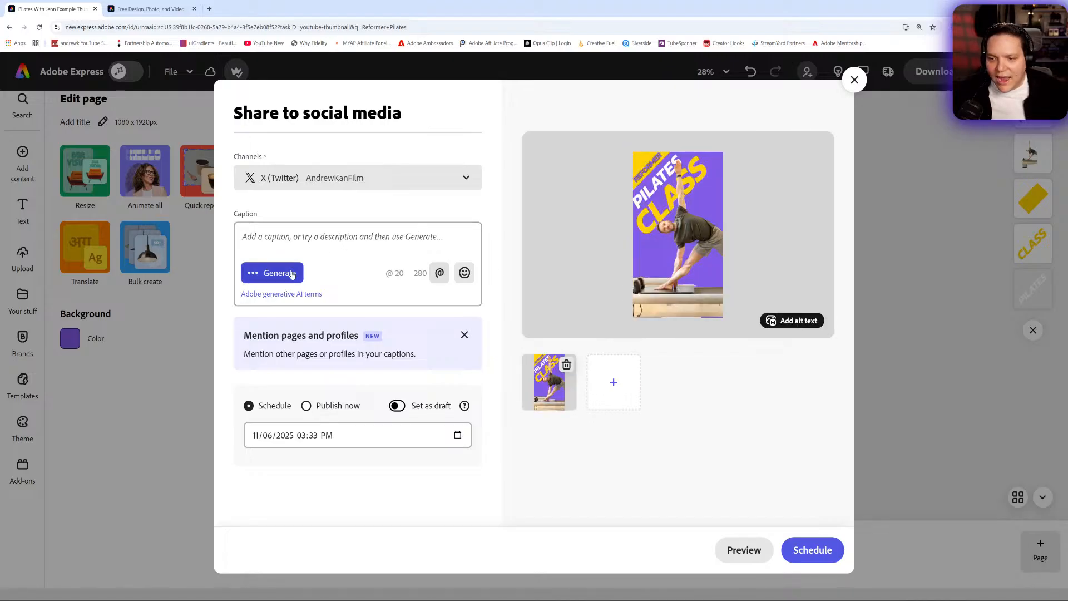
- Generate a new caption for the social post with AI and insert it as the post's caption
left_click(261, 275)
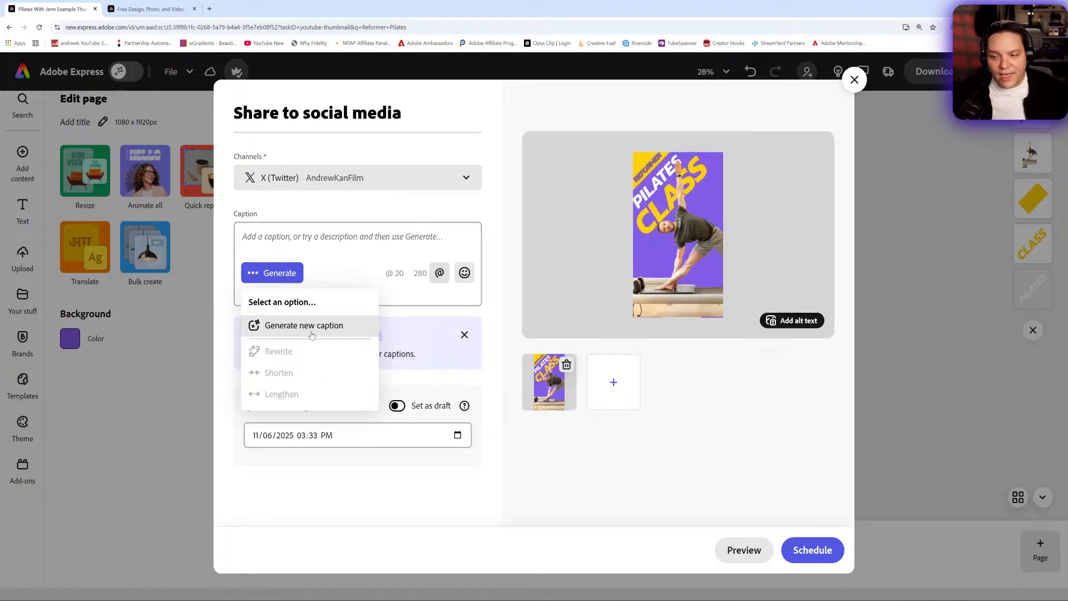
left_click(287, 328)
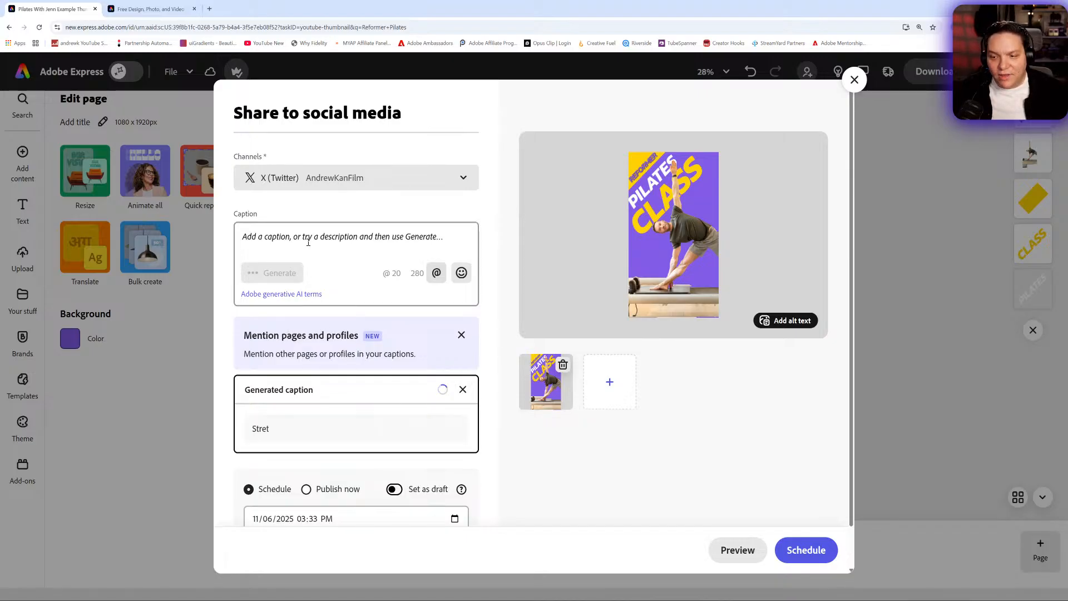
left_click(307, 242)
type("Hey")
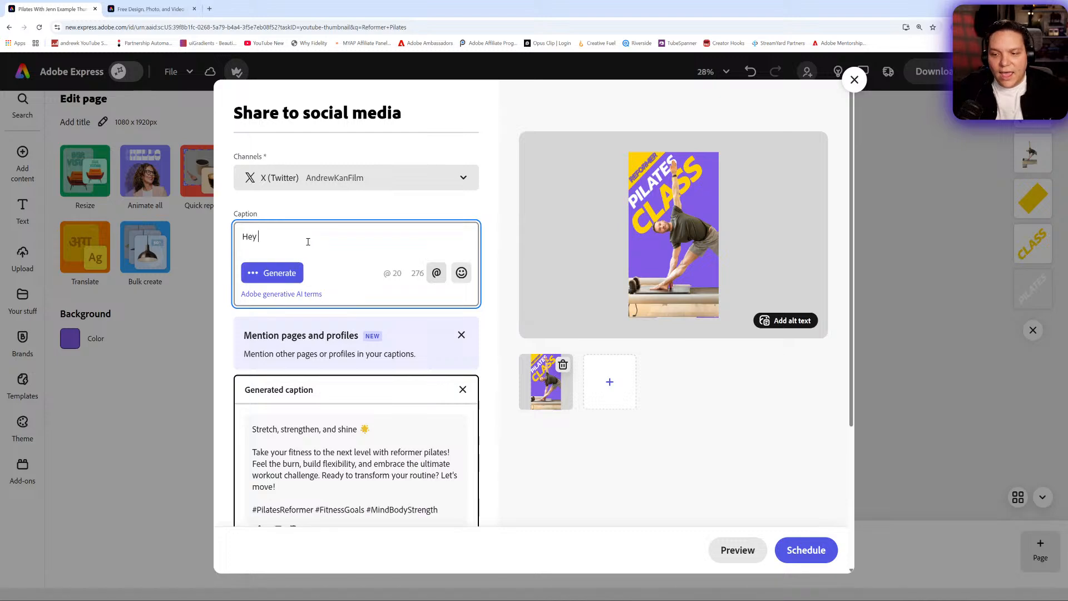
key("BackSpace")
key("BackSpace")
key("BackSpace")
key("BackSpace")
scroll(309, 242, "down", 1)
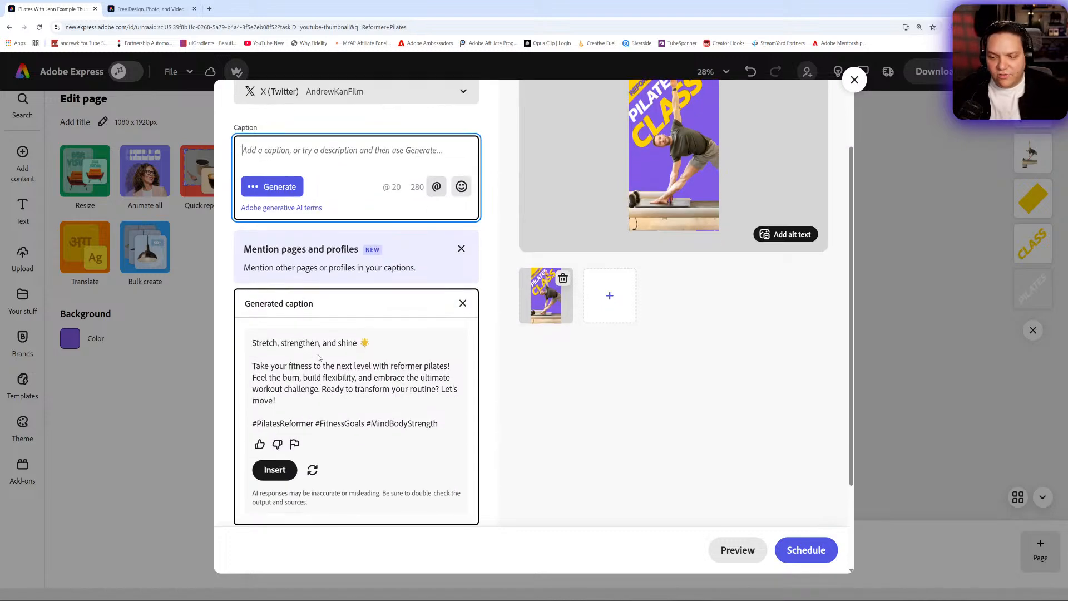
left_click(272, 470)
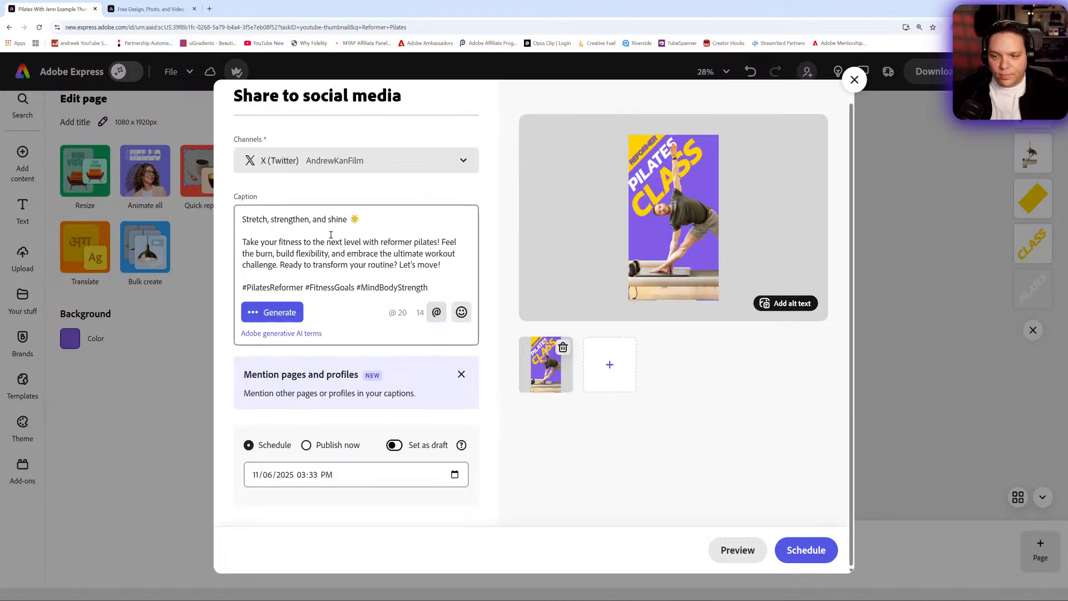
left_click(382, 223)
type("Jion")
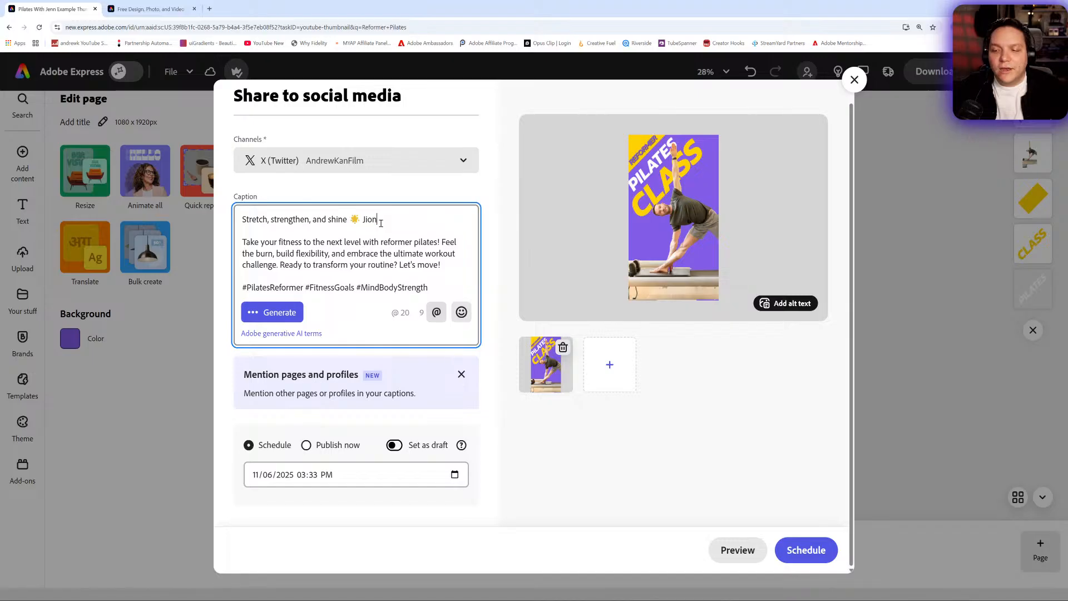
type(" me and @")
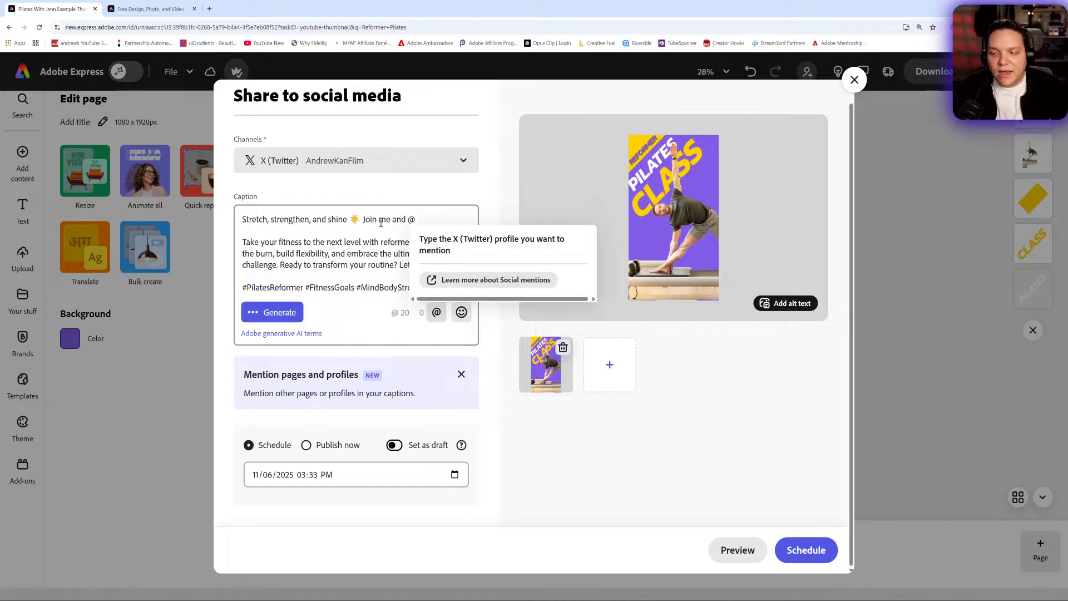
type("pilatesw")
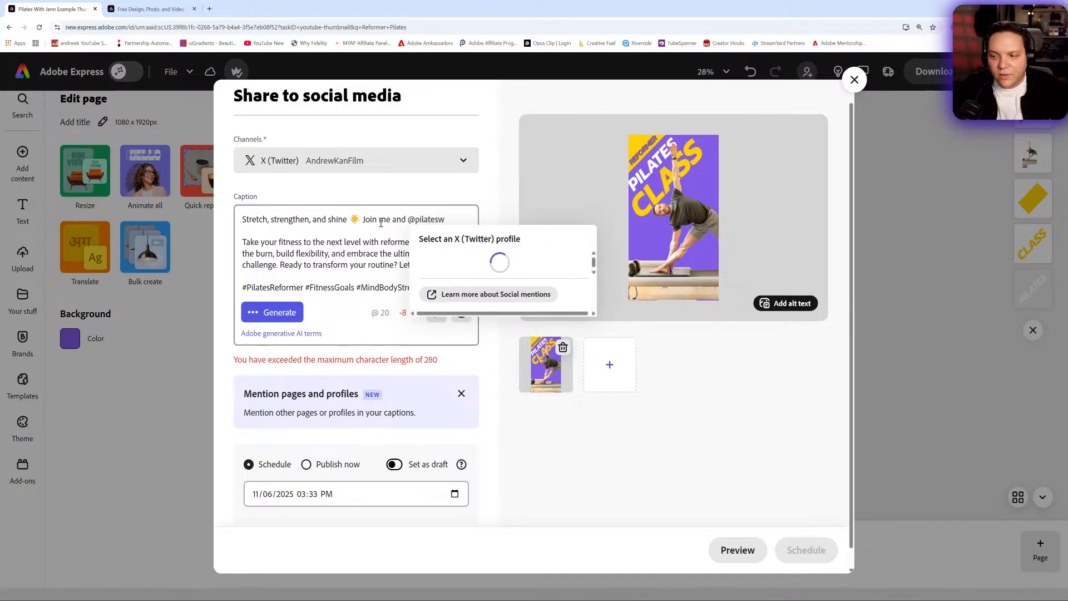
type("ithjenn")
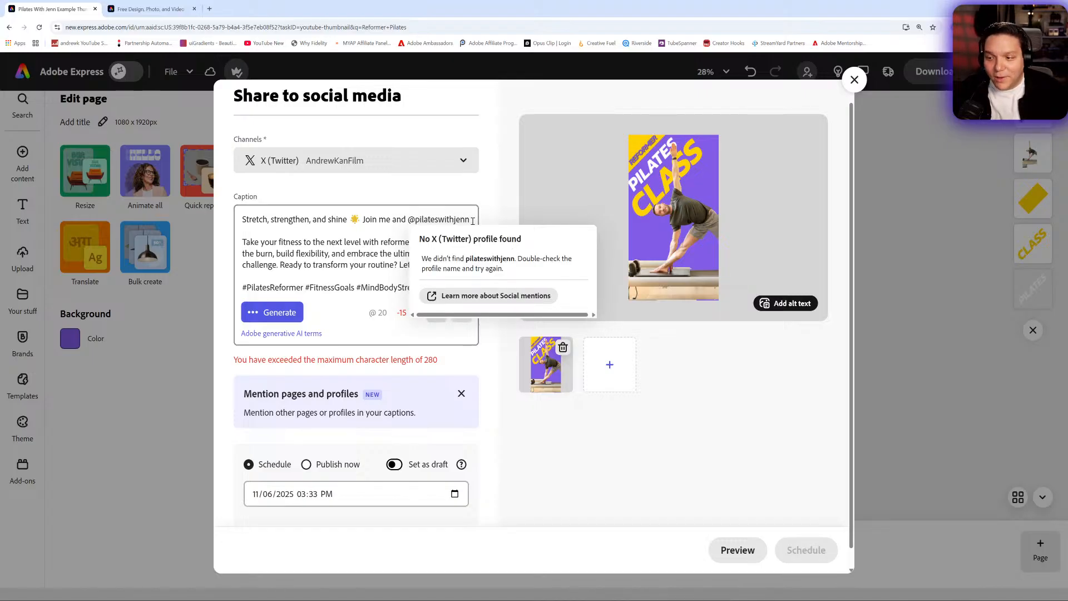
- Replace the Pilates mention in the caption with a mention of a person's matching X (Twitter) profile
left_click_drag(473, 220, 447, 220)
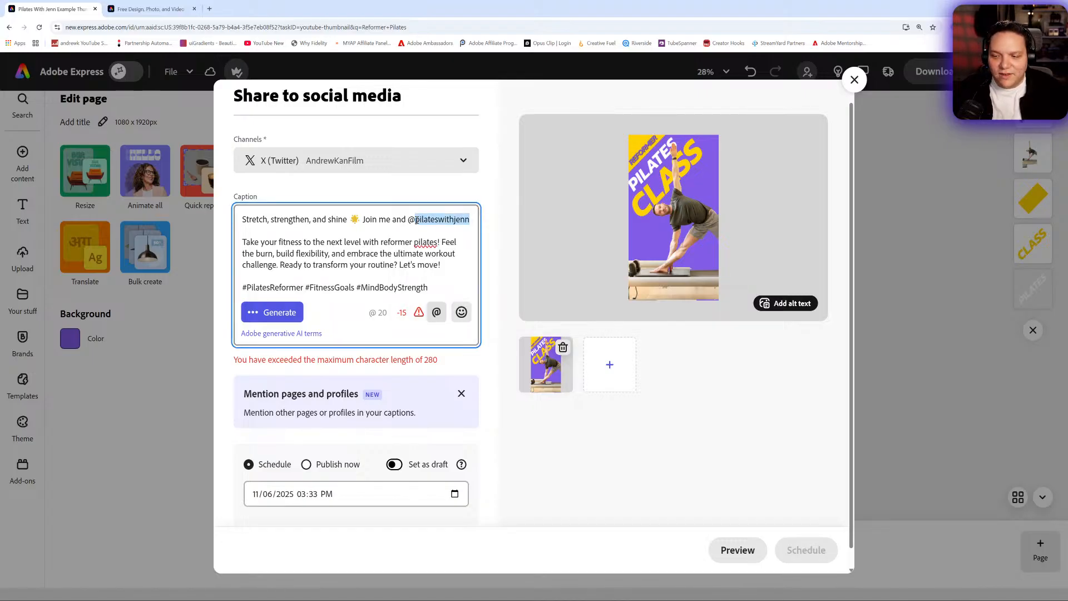
key("BackSpace")
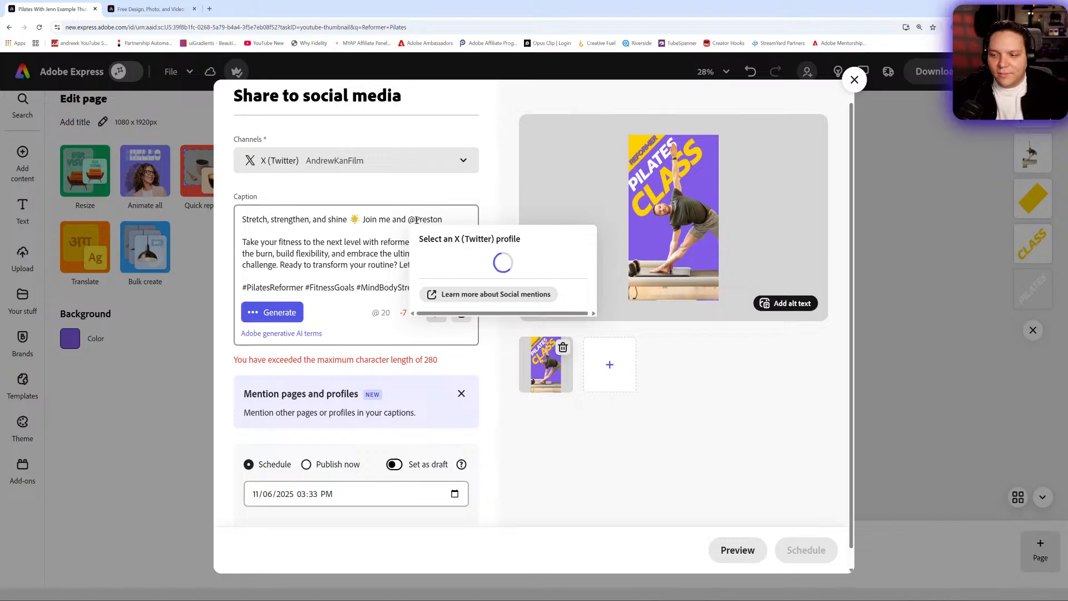
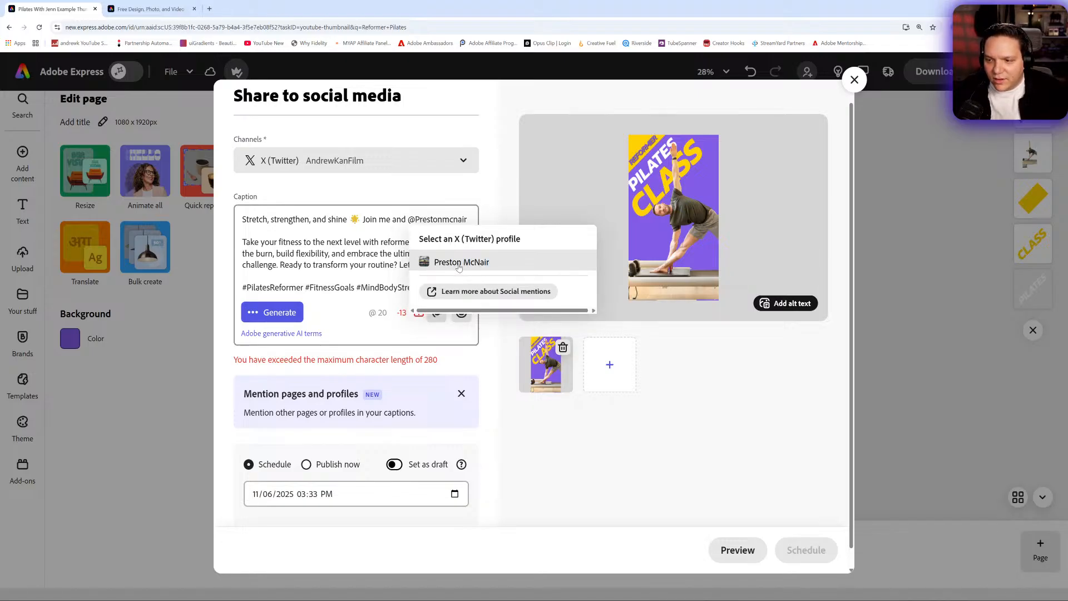
left_click(459, 262)
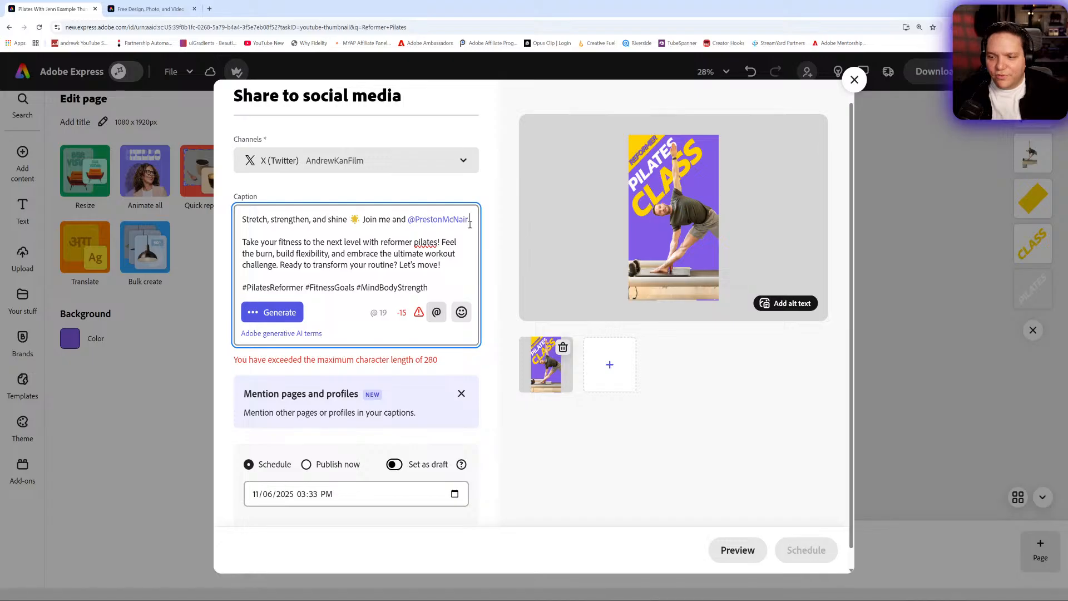
- Delete the profile mention from the caption and leave the social post without scheduling it
left_click_drag(465, 226, 410, 222)
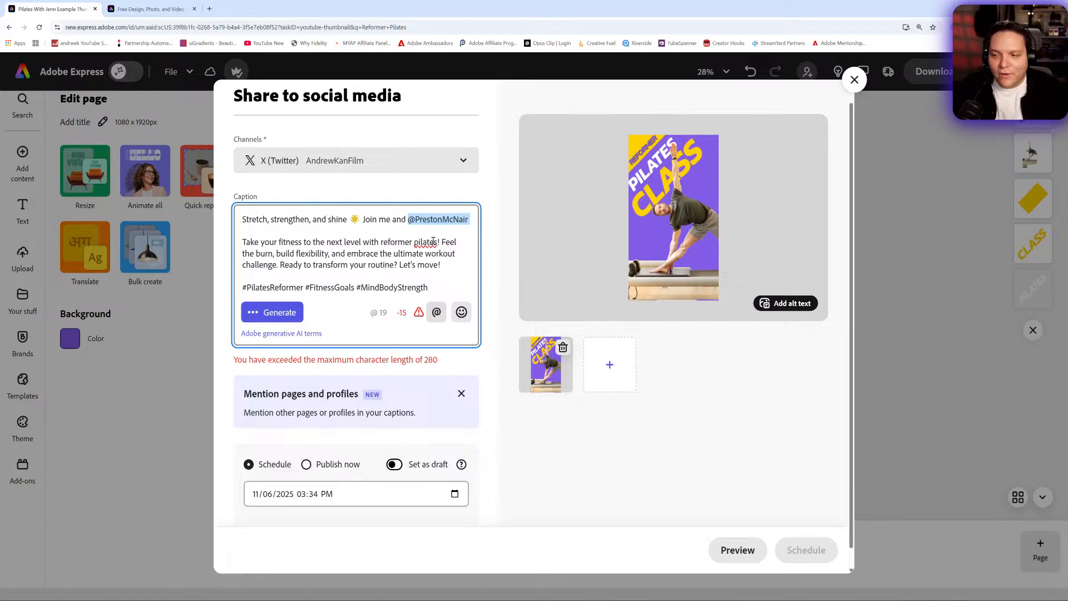
key("BackSpace")
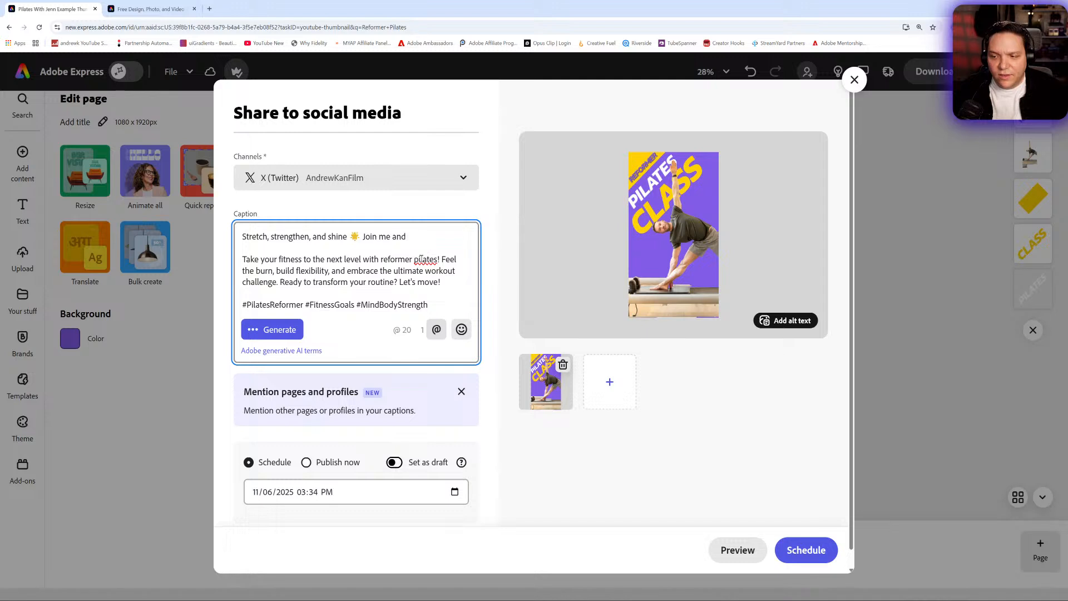
left_click(854, 81)
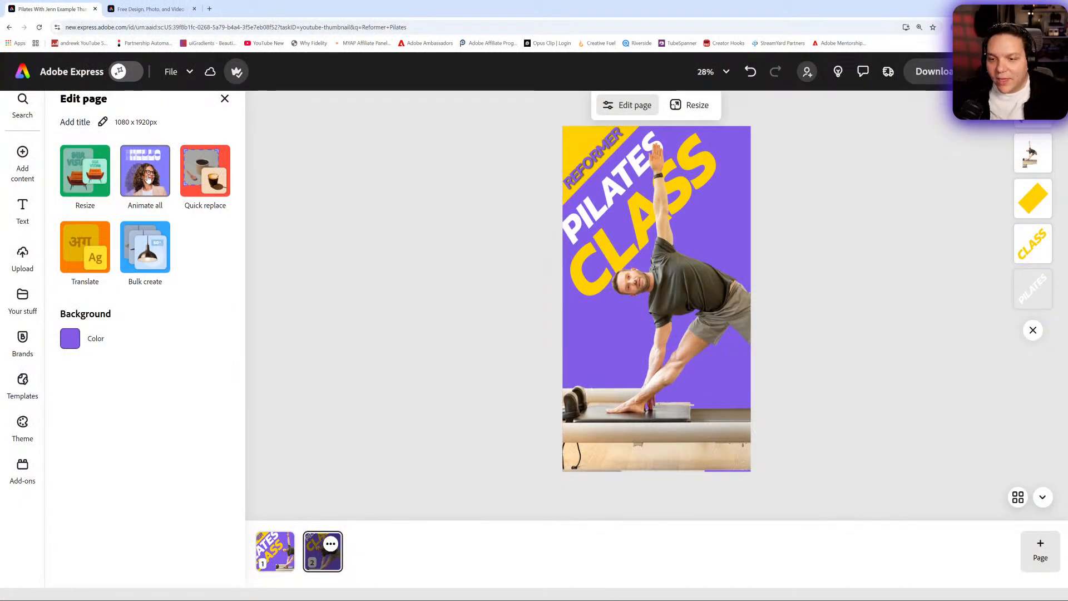
- Apply the Glide animation to all text and objects on the story page
left_click(146, 178)
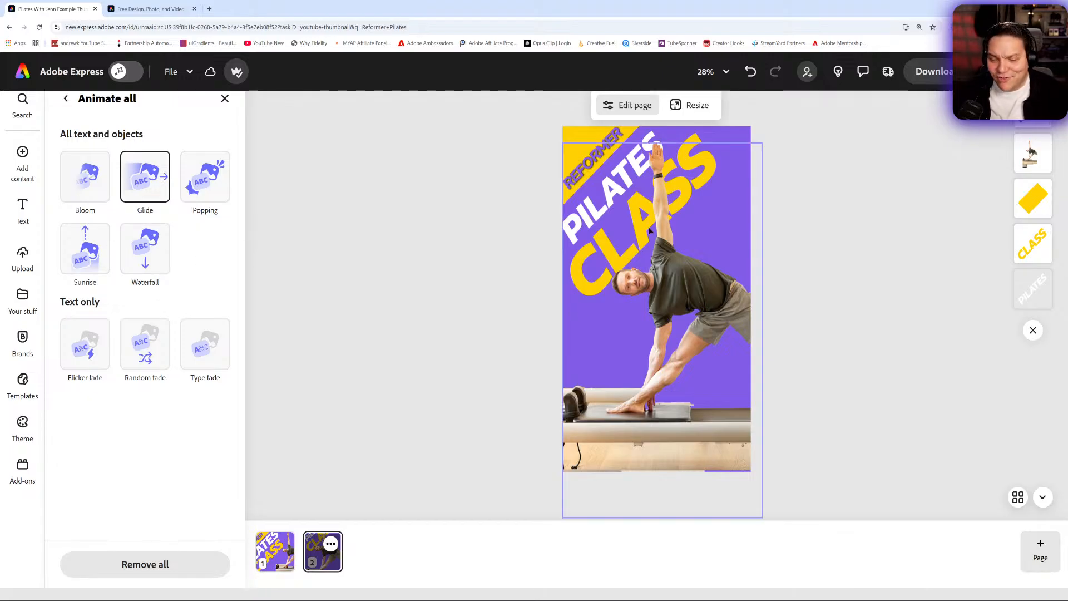
- With the man's photo selected, ask the AI Assistant to "Animate this in a fun way for social media"
left_click(592, 189)
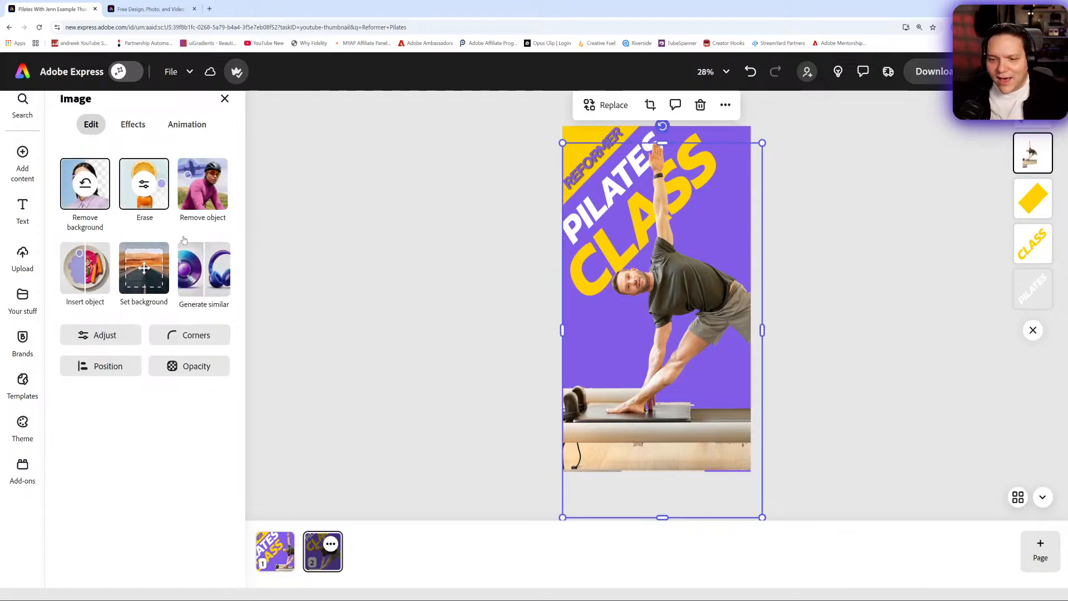
left_click(182, 125)
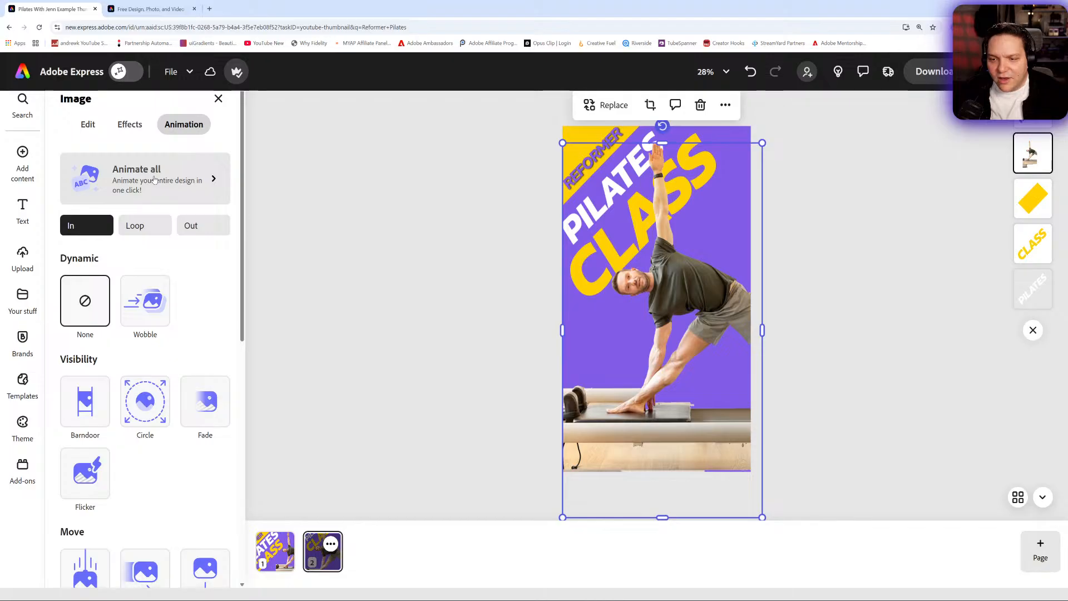
left_click(120, 71)
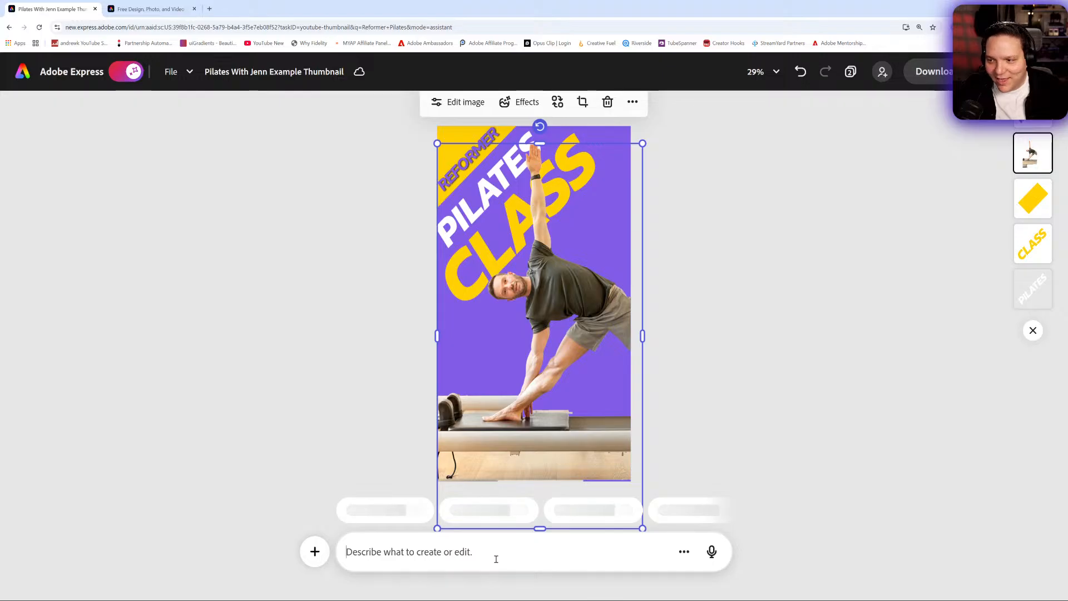
type("Animate this in a fun way for")
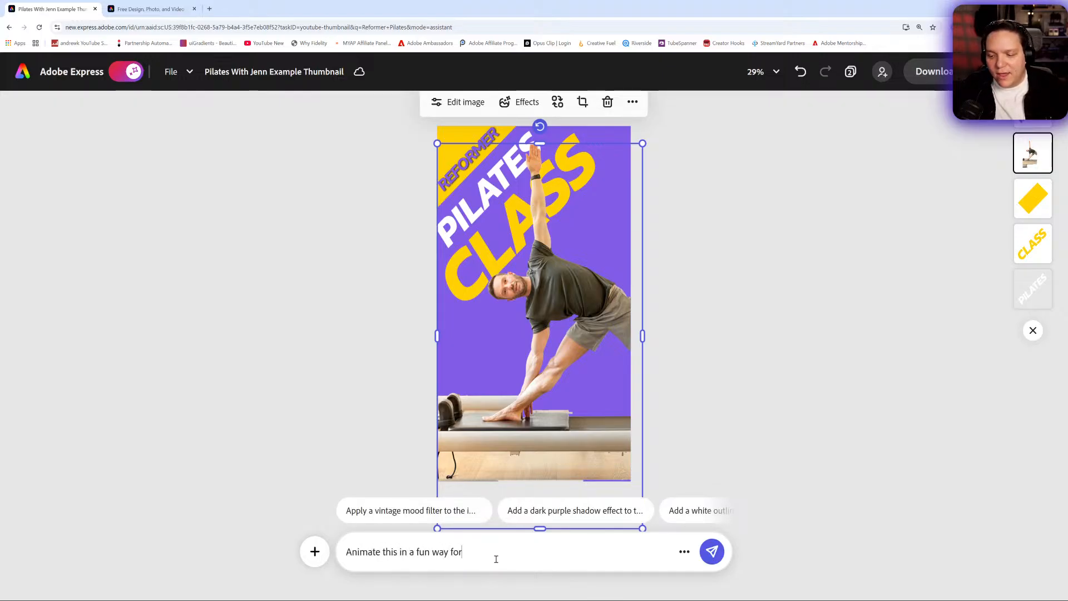
type("edia")
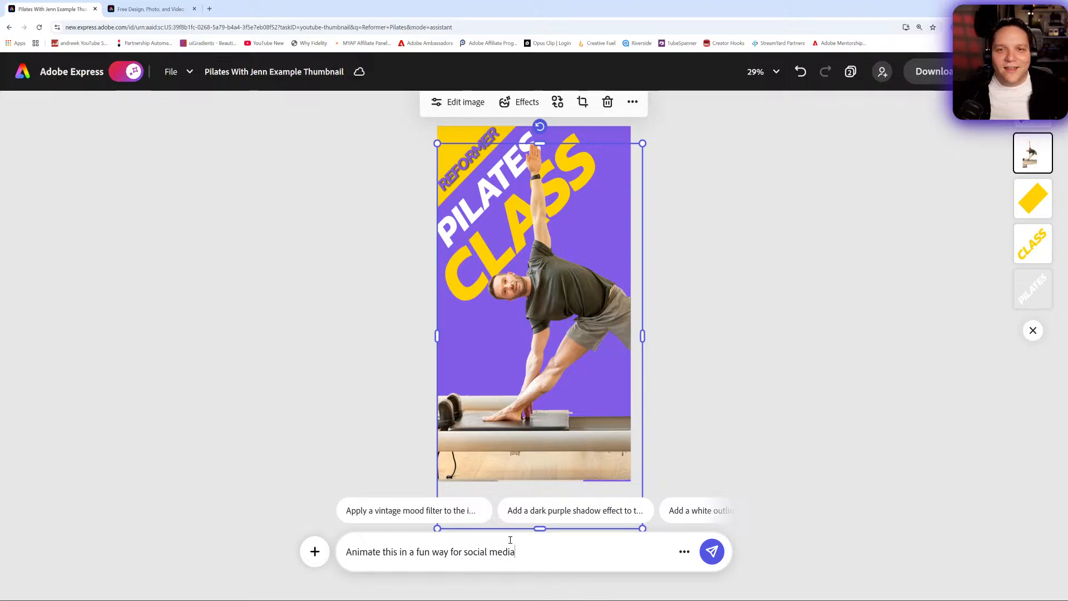
left_click(712, 551)
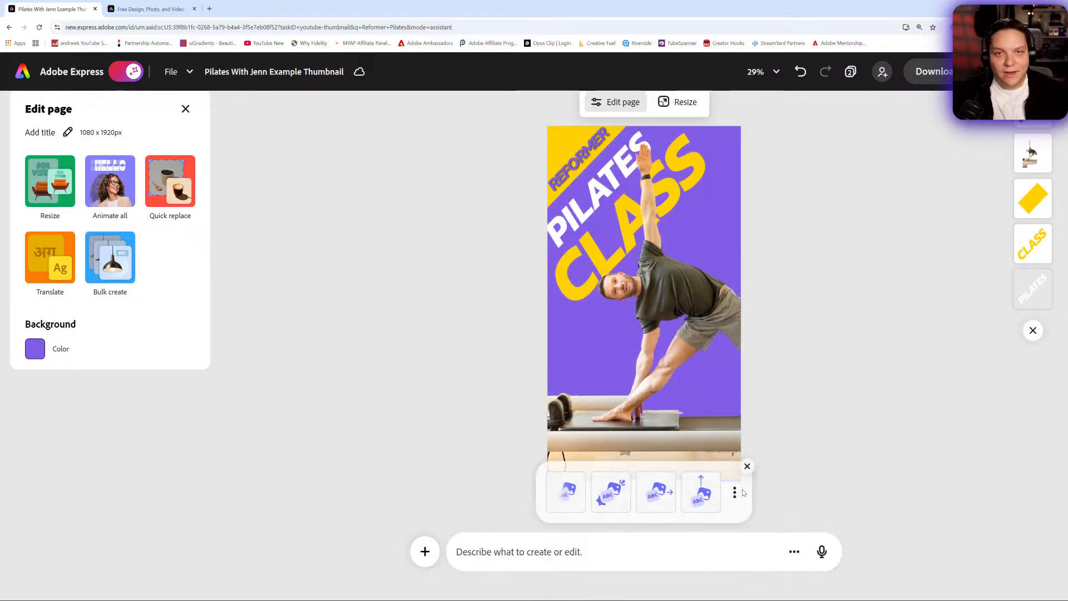
- Try the suggested Popping and Glide animations on the story page and settle on Sunrise
left_click(610, 494)
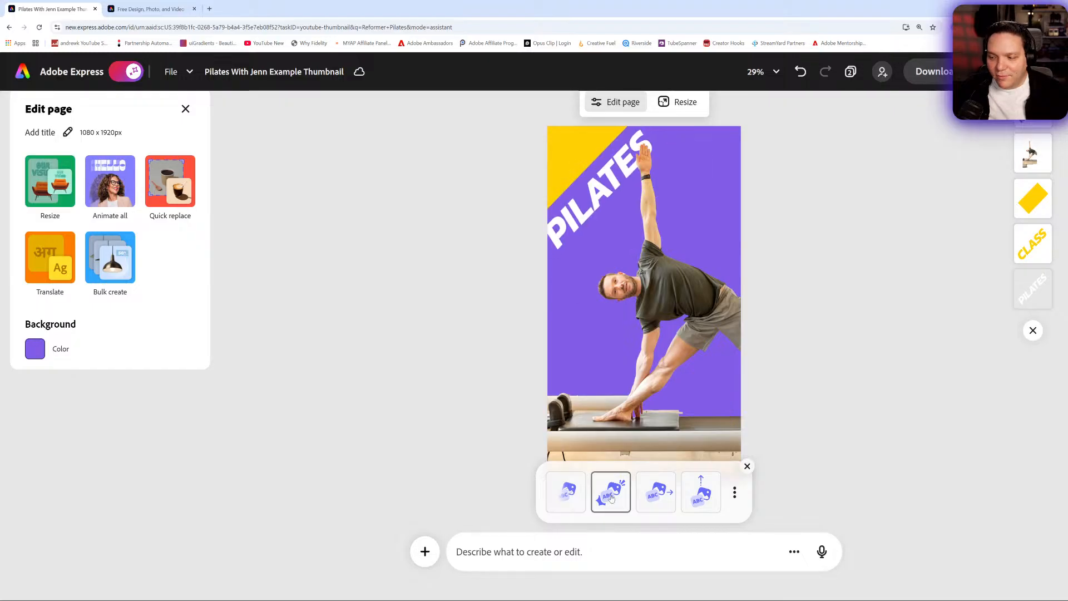
left_click(644, 496)
left_click(703, 495)
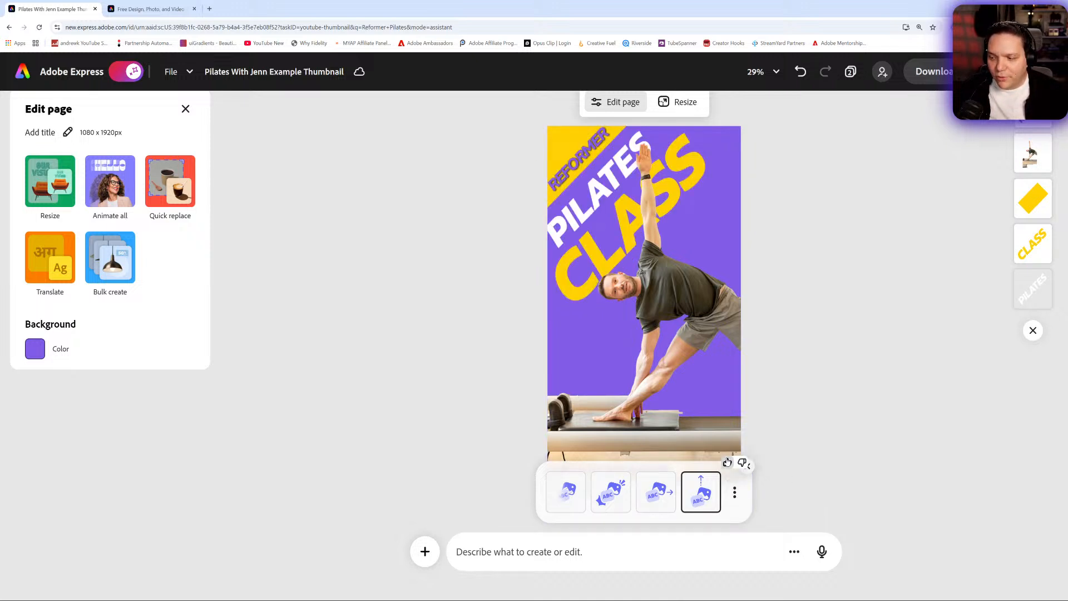
left_click(607, 492)
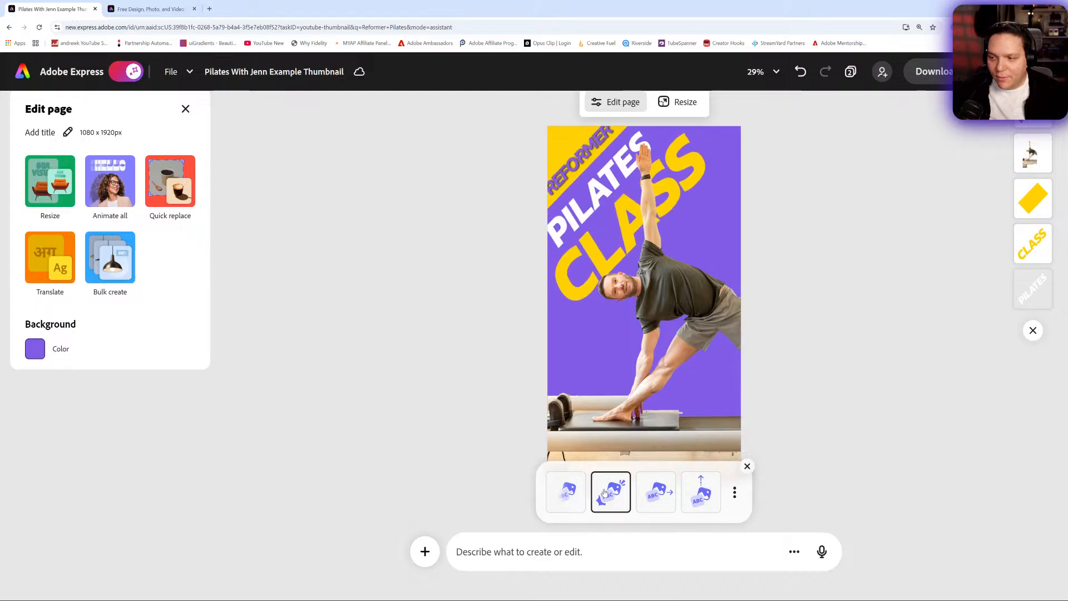
left_click(700, 500)
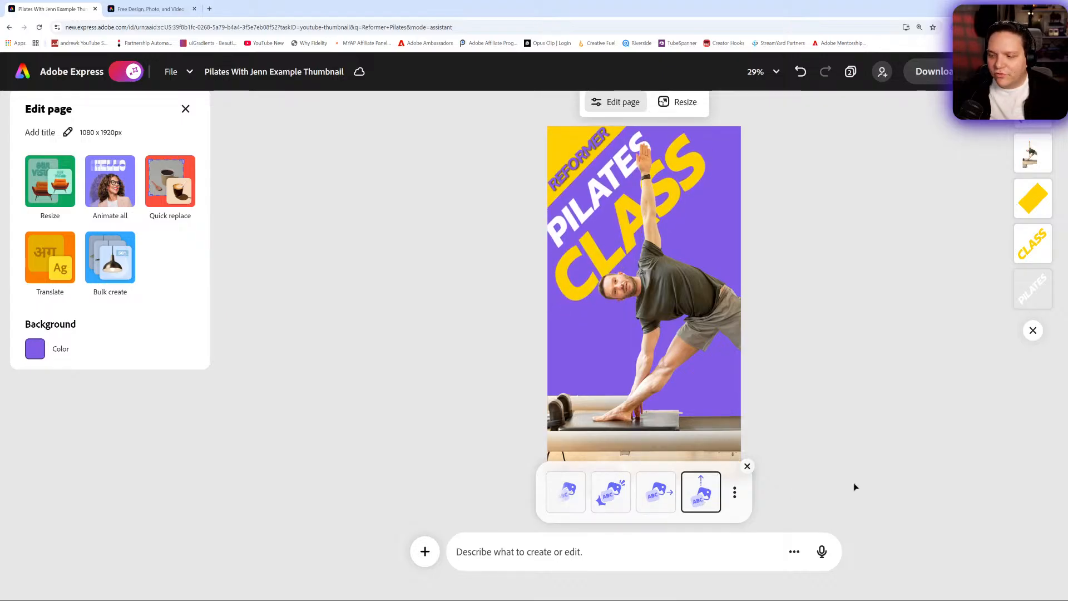
- Dismiss the animation suggestions and preview the animated story page, rewinding it to the start
left_click(748, 466)
left_click(558, 489)
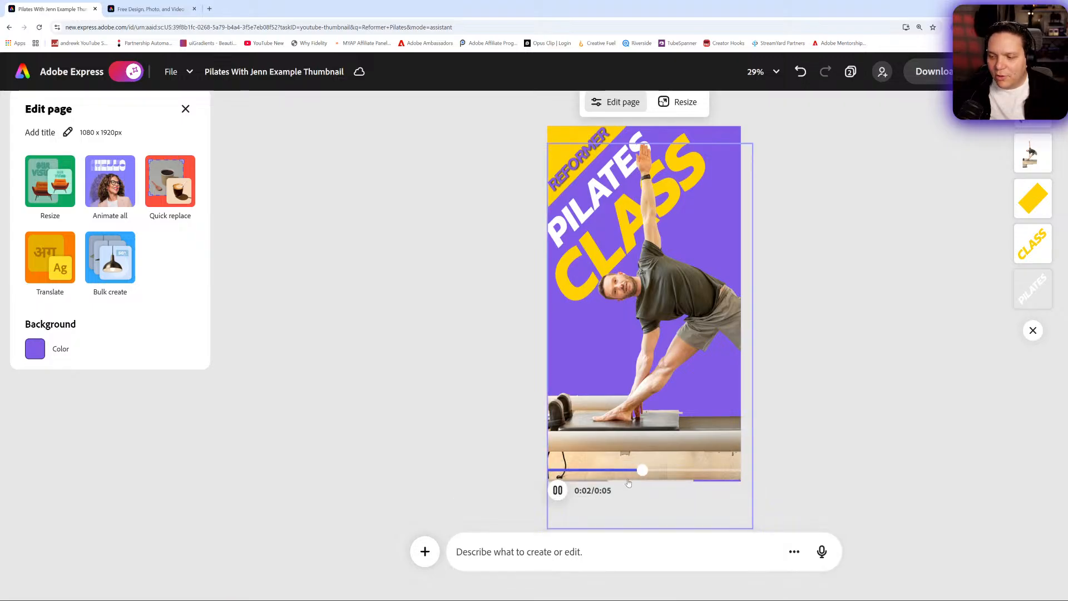
left_click_drag(655, 473, 556, 479)
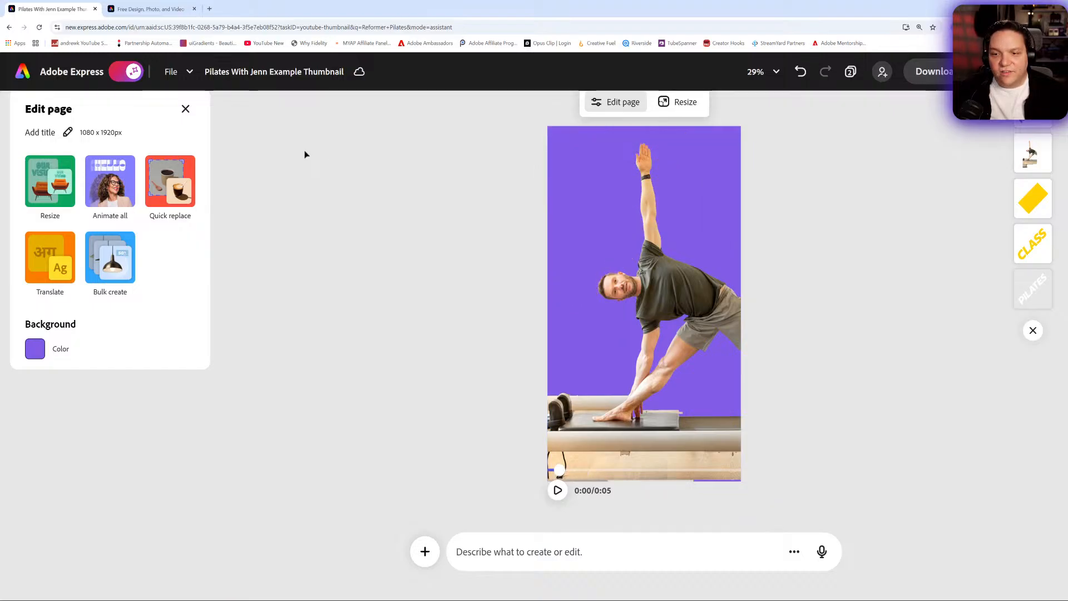
- Turn off the AI Assistant and scrub the story page's timeline to the 3-second mark
left_click(127, 72)
left_click(351, 511)
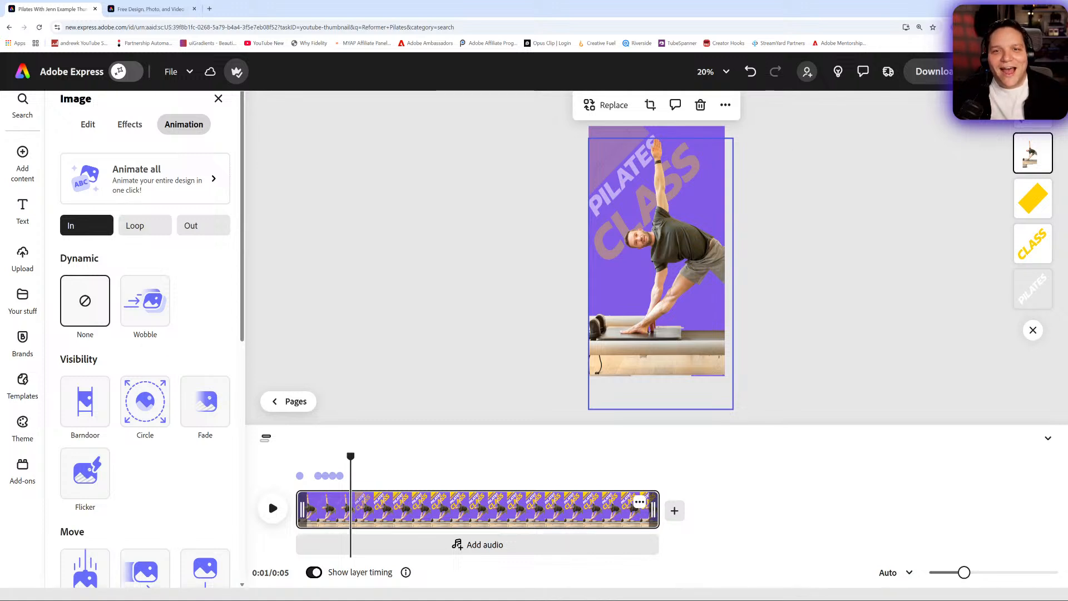
left_click_drag(367, 467, 478, 469)
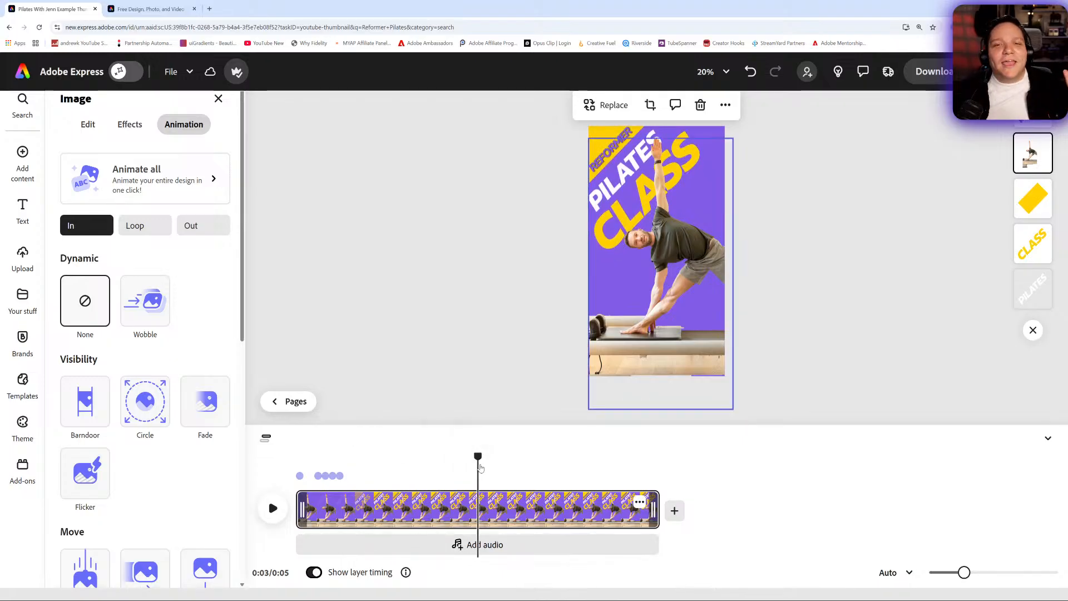
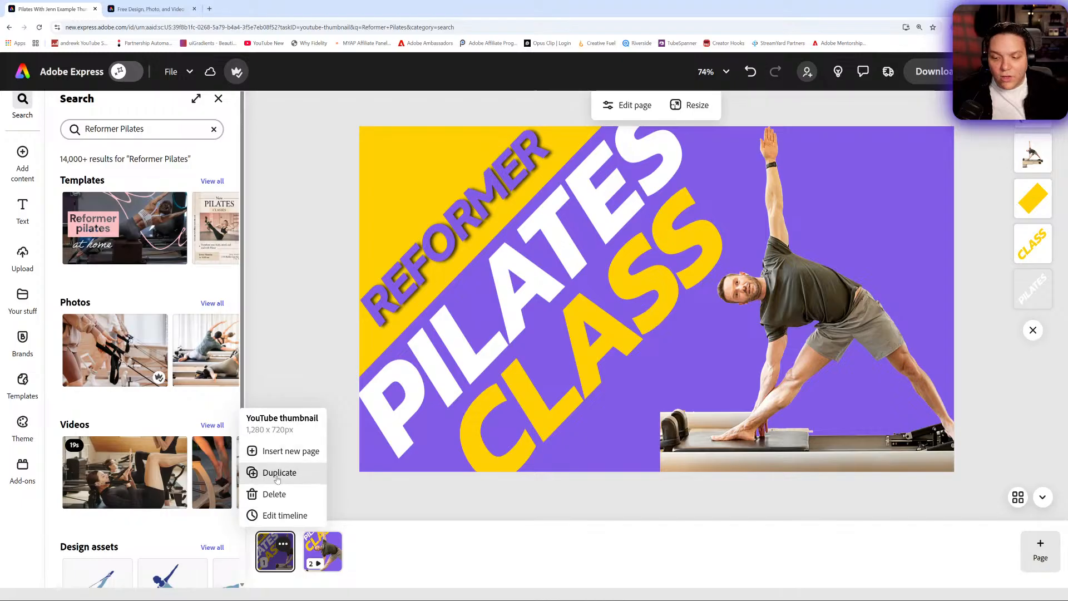
- Duplicate the YouTube thumbnail page and apply the Kan Do Creator Community brand to the copy, shuffling through its colour combinations
left_click(279, 473)
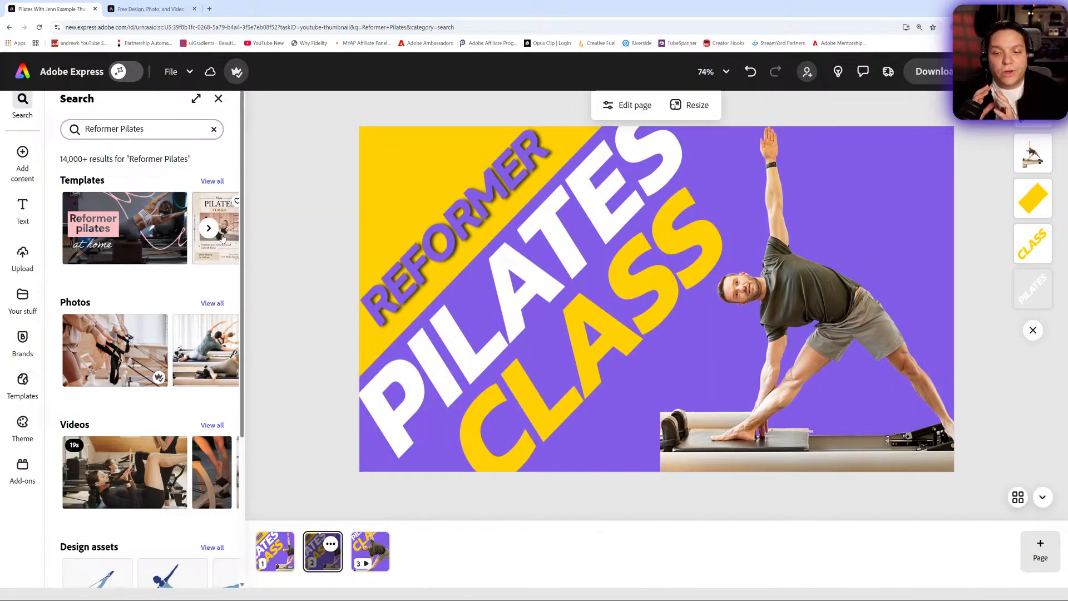
mouse_move(31, 353)
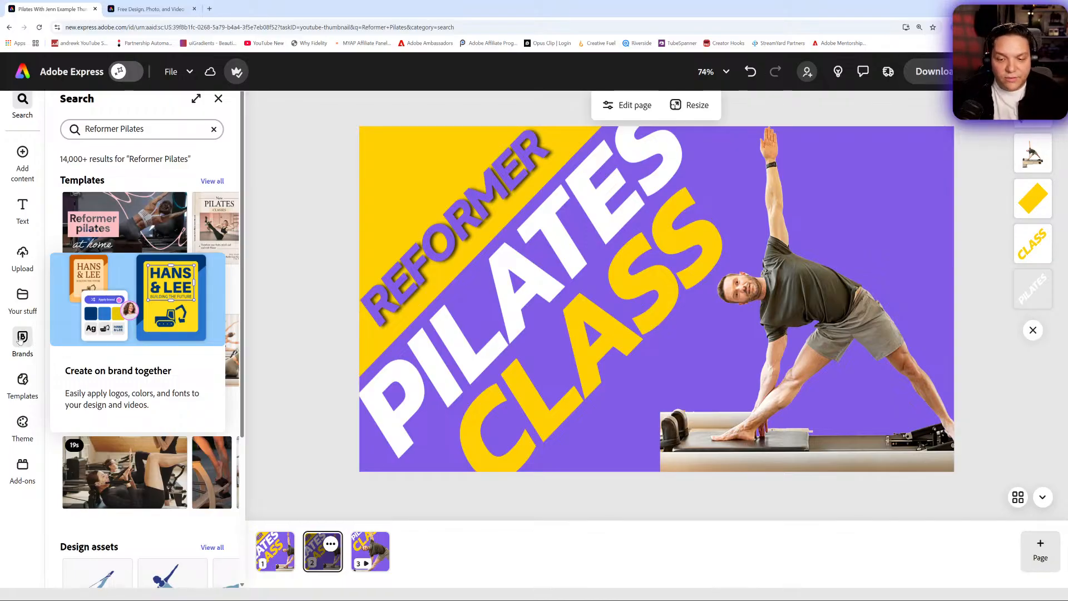
left_click(21, 339)
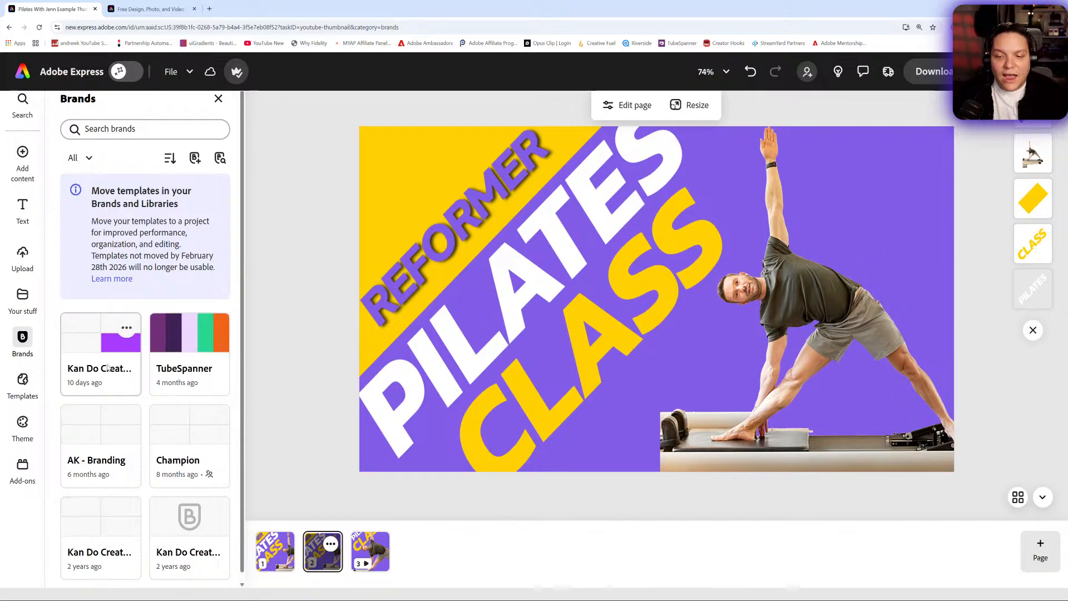
left_click(108, 367)
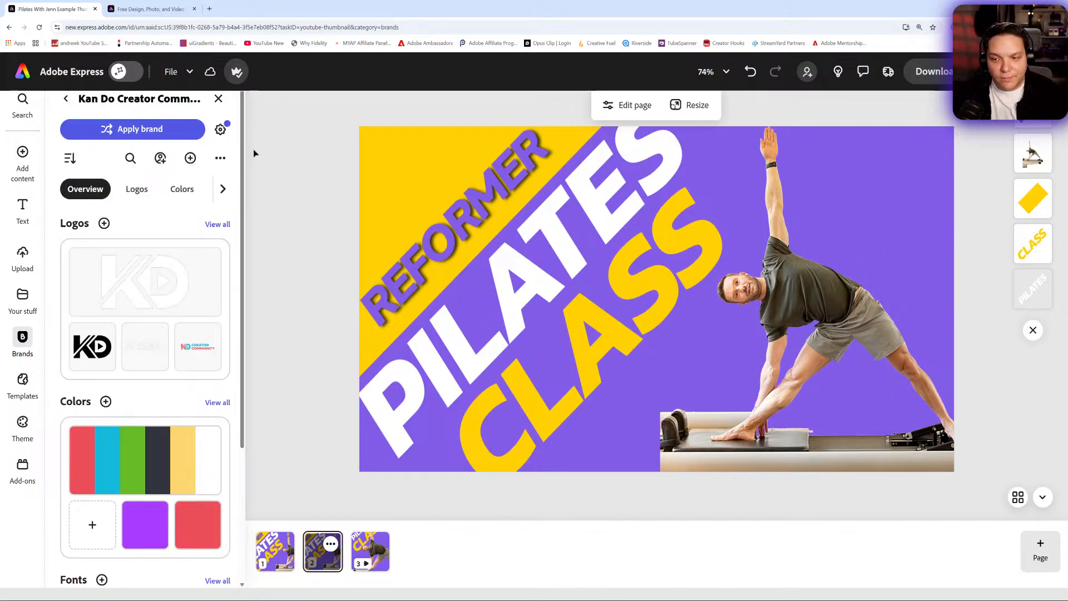
left_click(169, 131)
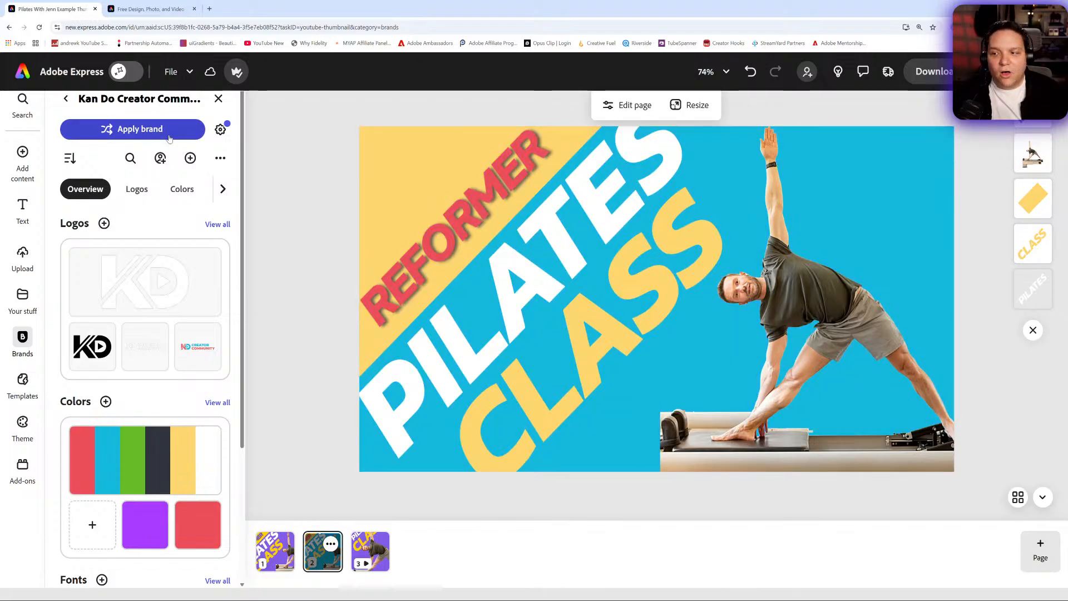
left_click(169, 134)
left_click(170, 136)
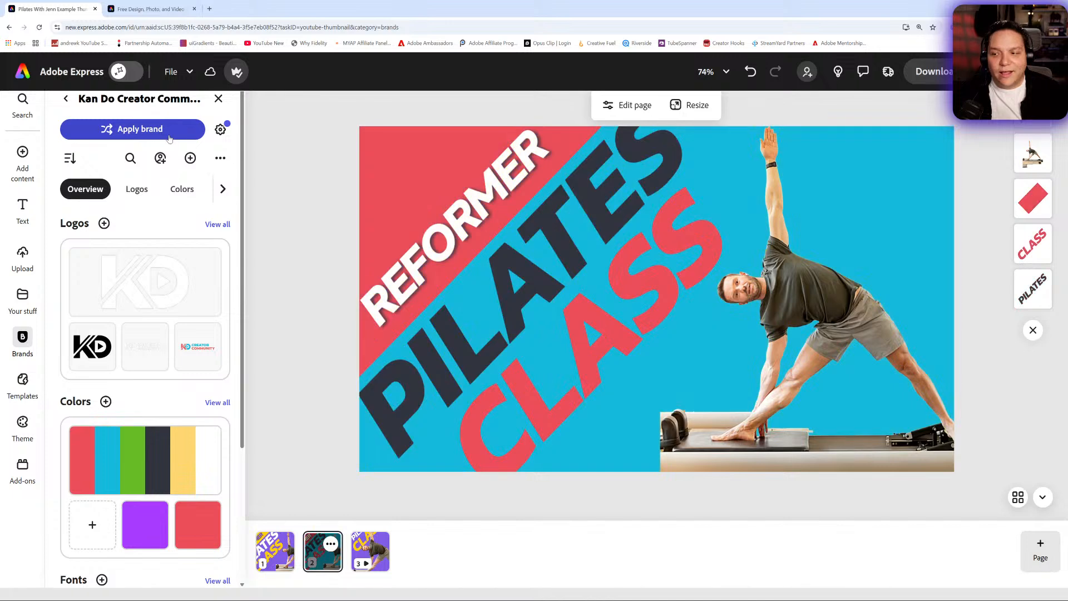
- Recolour the PILATES text white using the brand theme swatches
left_click(533, 243)
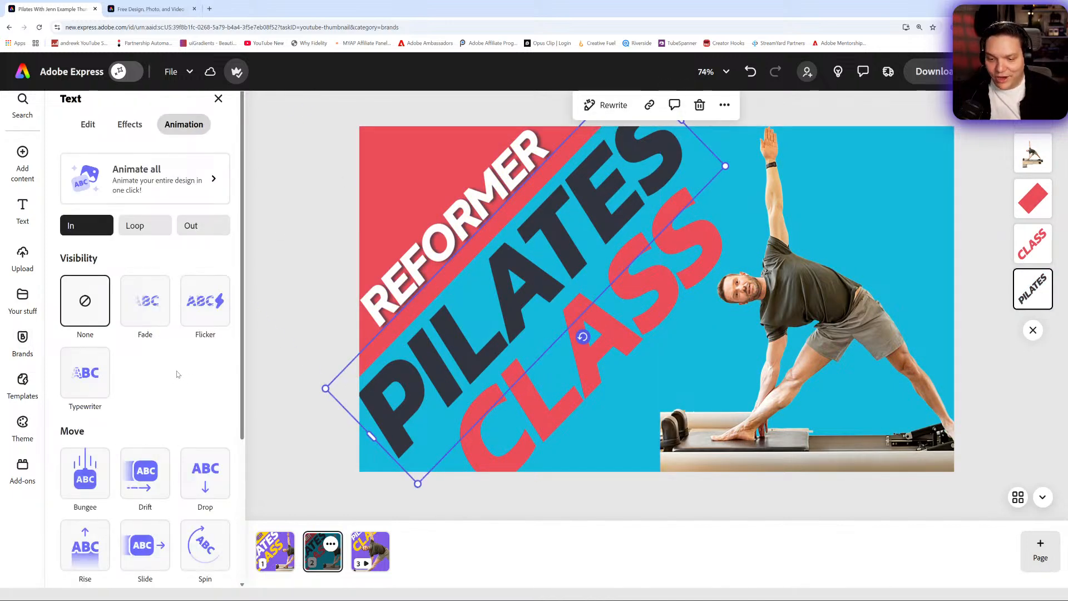
left_click(88, 124)
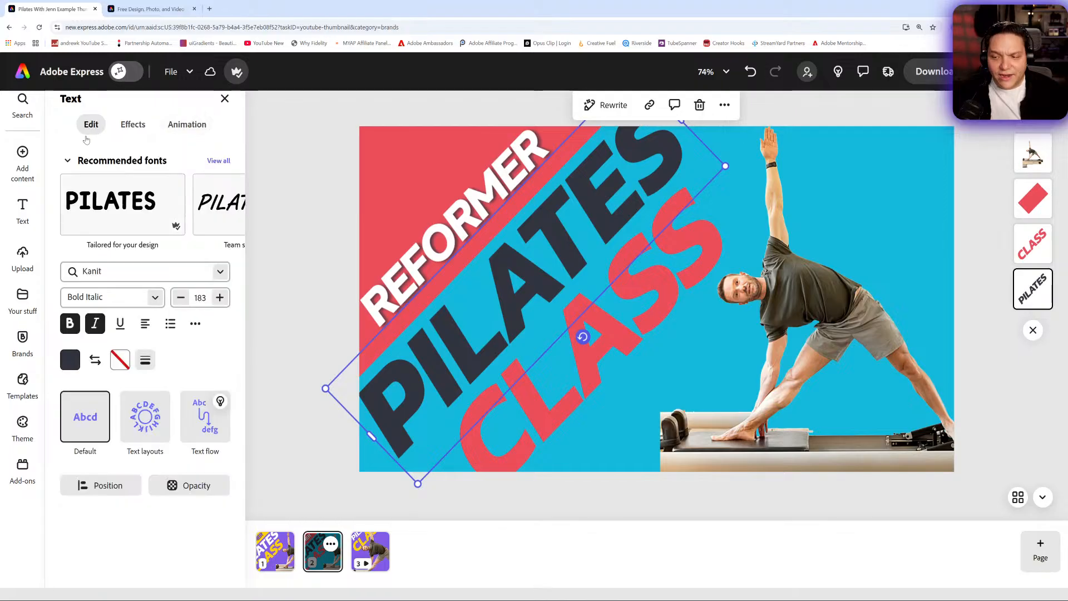
left_click(70, 360)
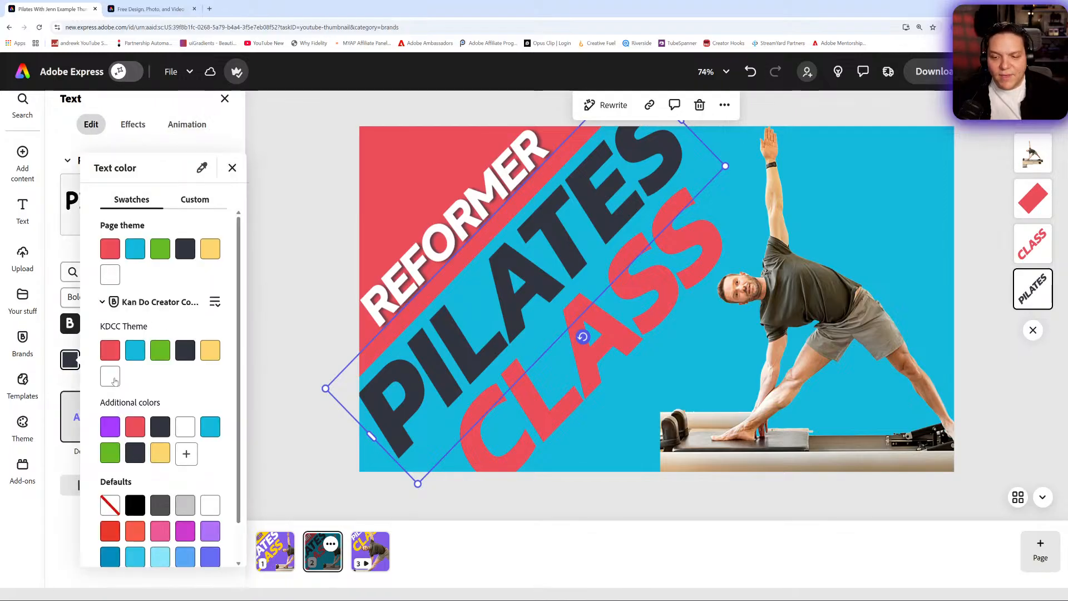
left_click(111, 376)
- Give the red CLASS text a dark navy outline from the brand theme and enlarge it to size 202
left_click(630, 349)
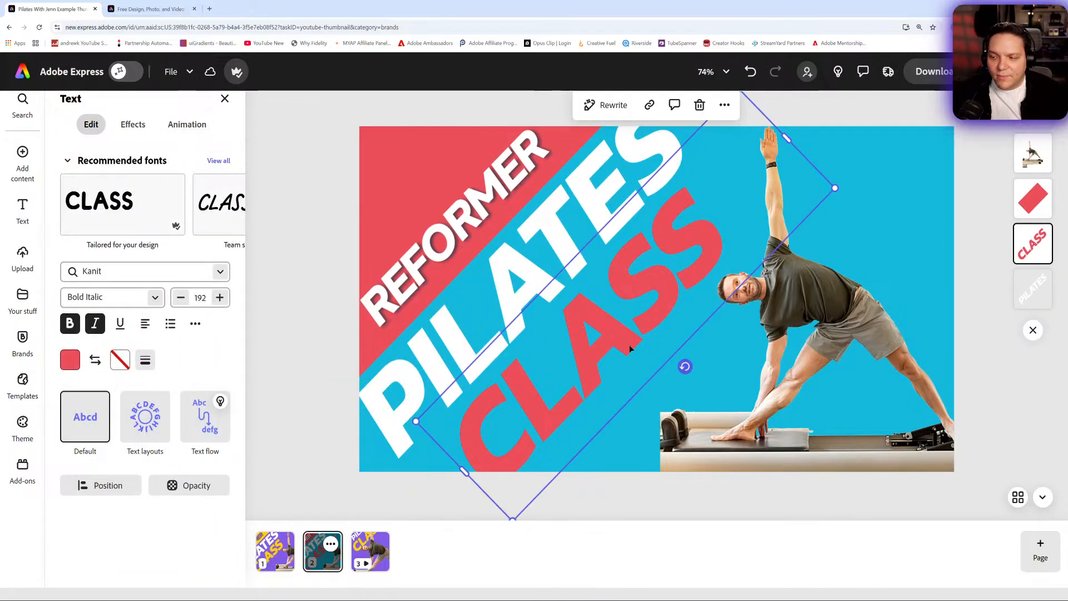
left_click(70, 360)
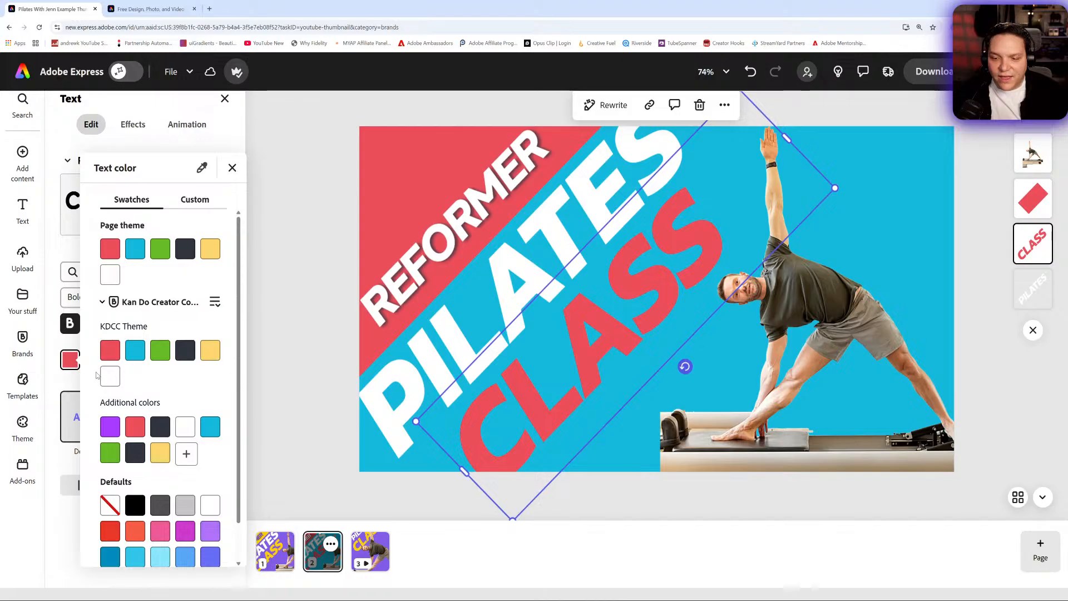
left_click(232, 168)
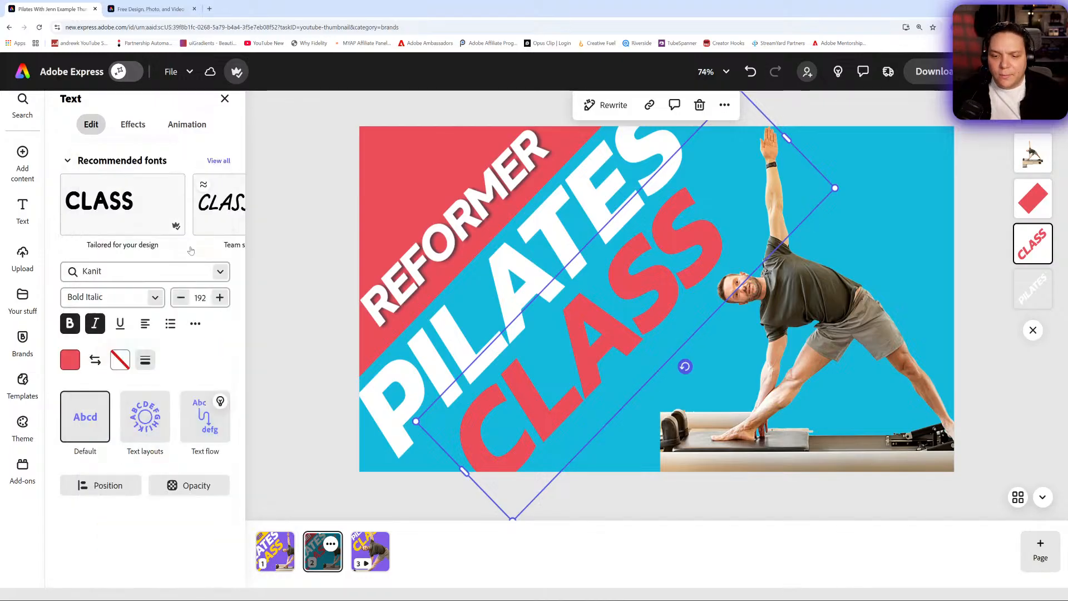
left_click(121, 360)
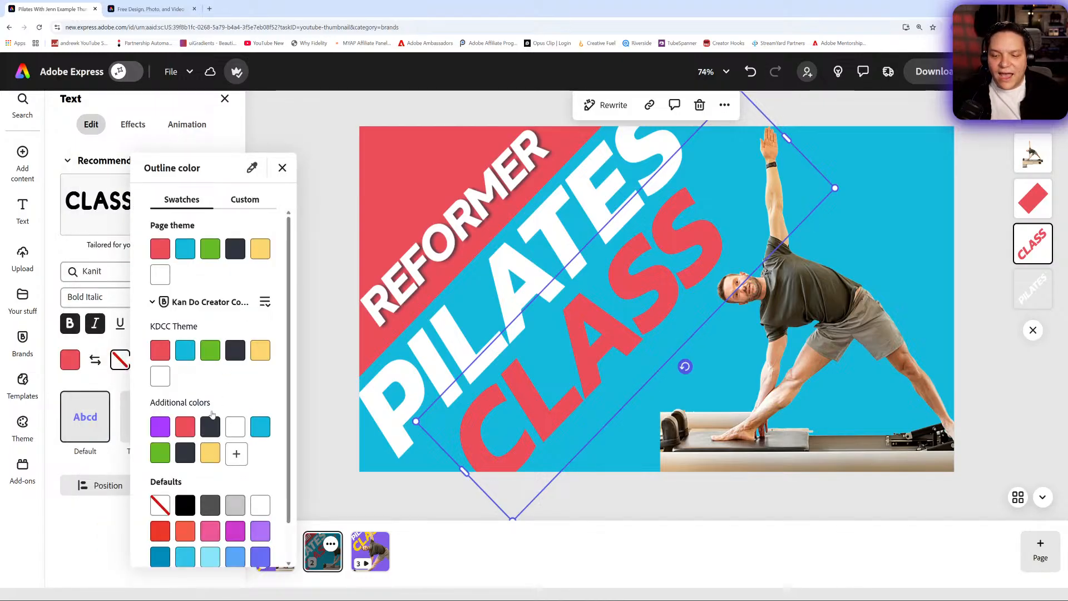
left_click(235, 356)
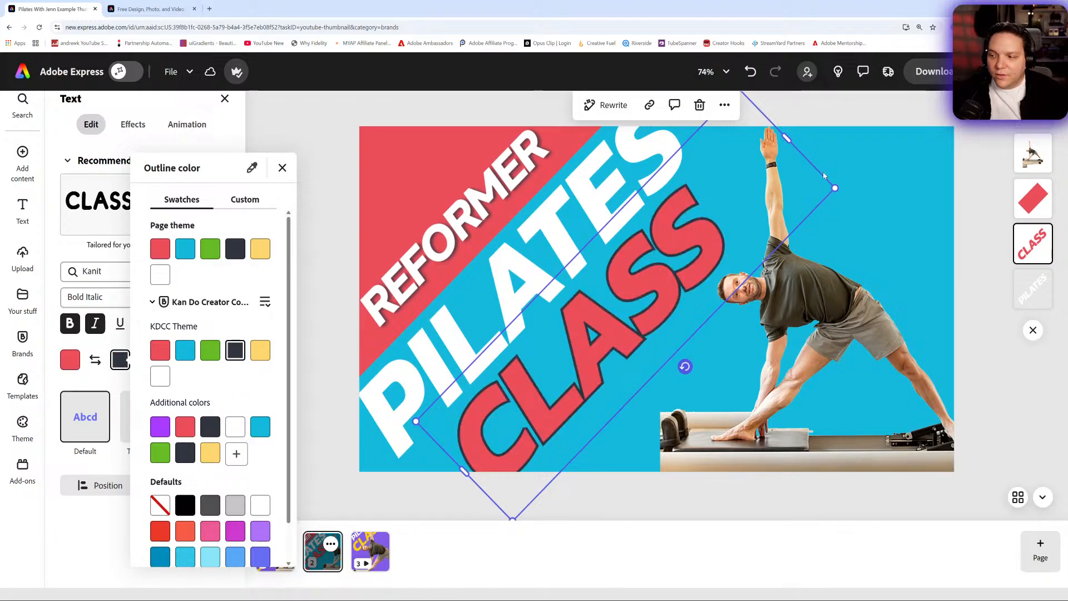
left_click_drag(839, 188, 863, 187)
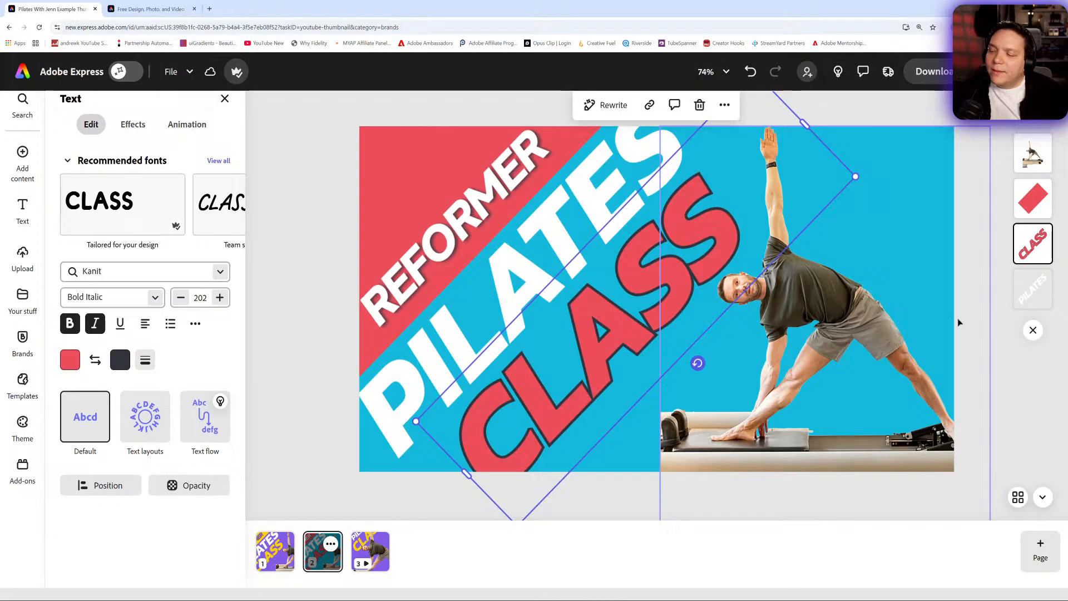
- Reduce the REFORMER text to size 67 and move it up within the red corner band
left_click(987, 341)
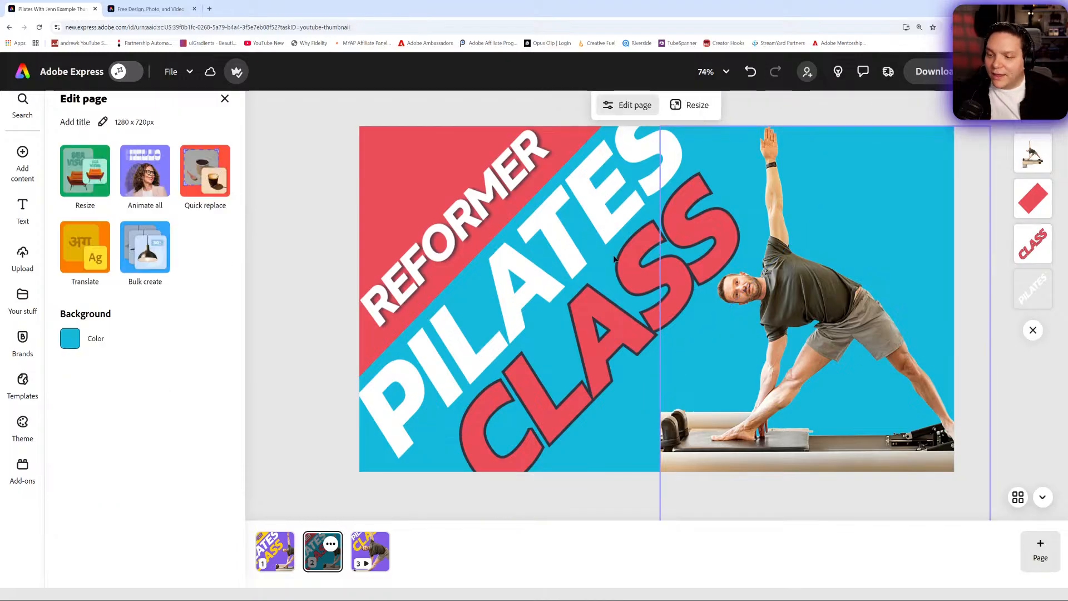
left_click(493, 218)
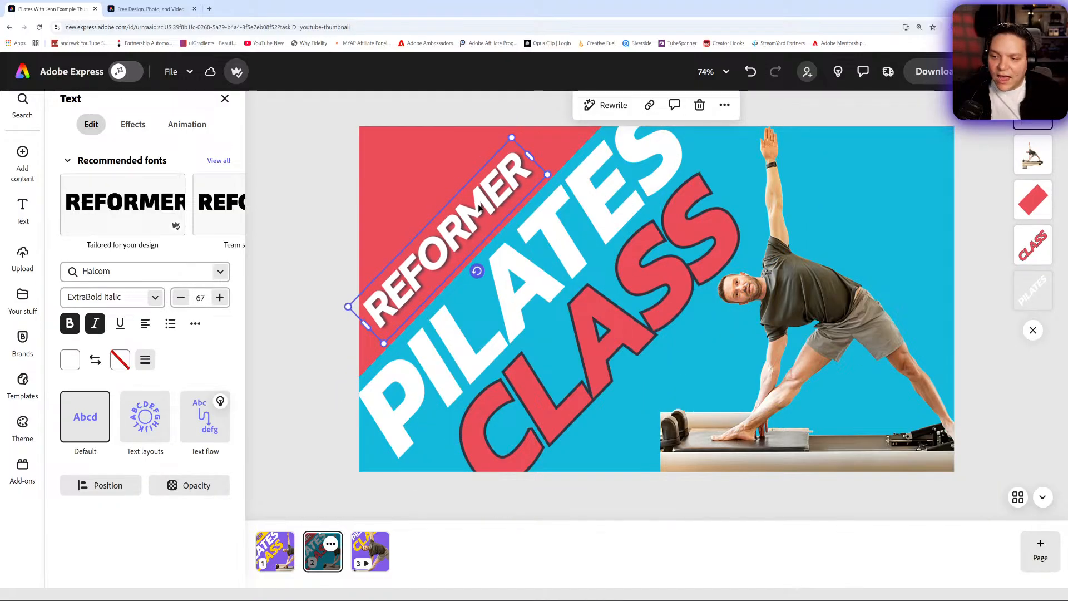
left_click_drag(479, 209, 480, 184)
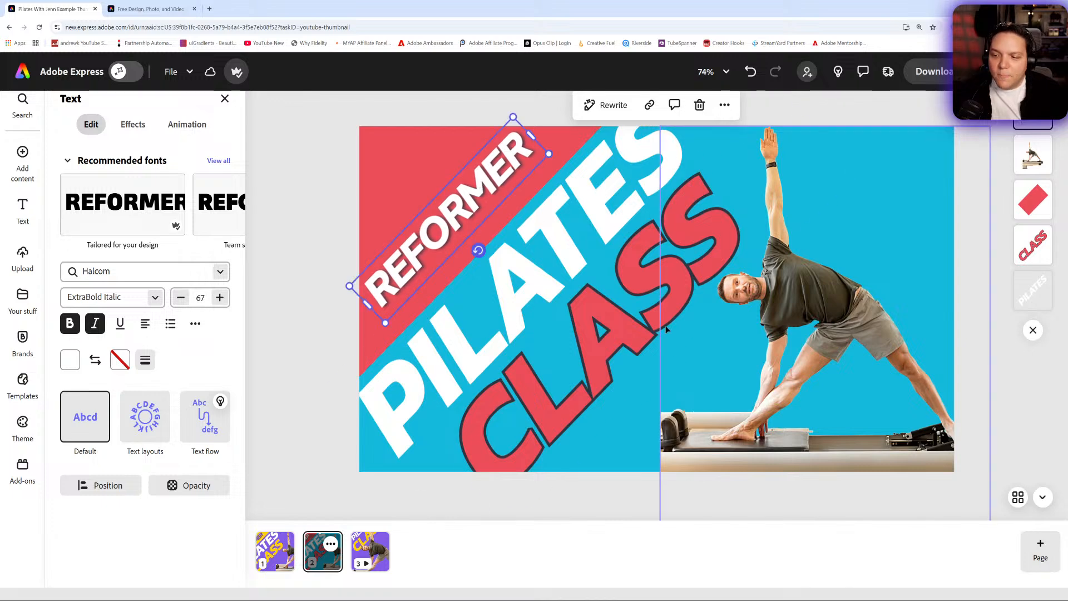
- Apply the Classic shadow to the PILATES text and open the custom generative text effect options
left_click(544, 276)
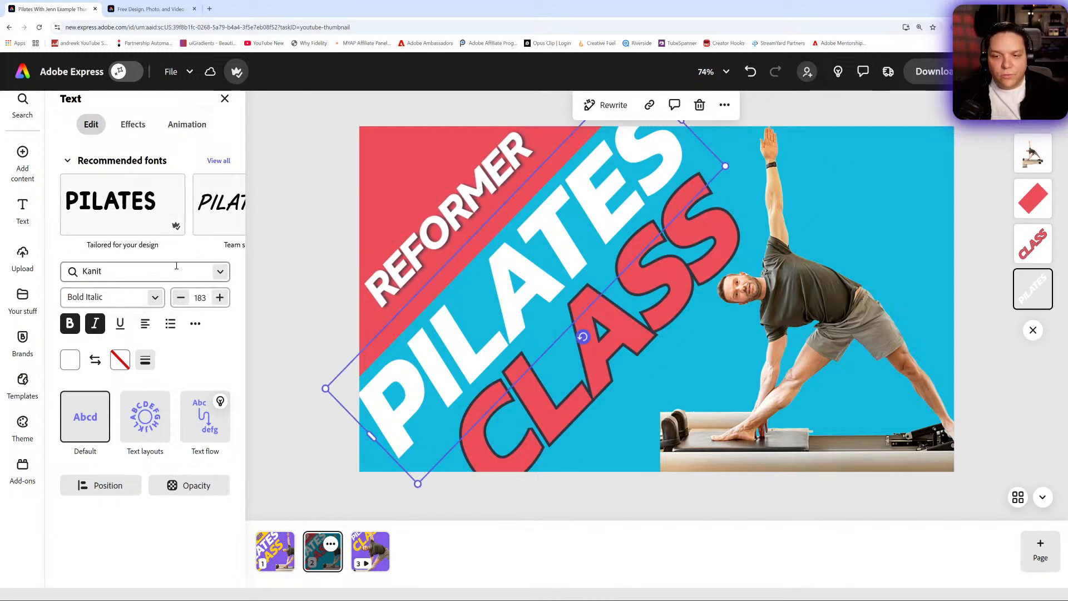
left_click(135, 131)
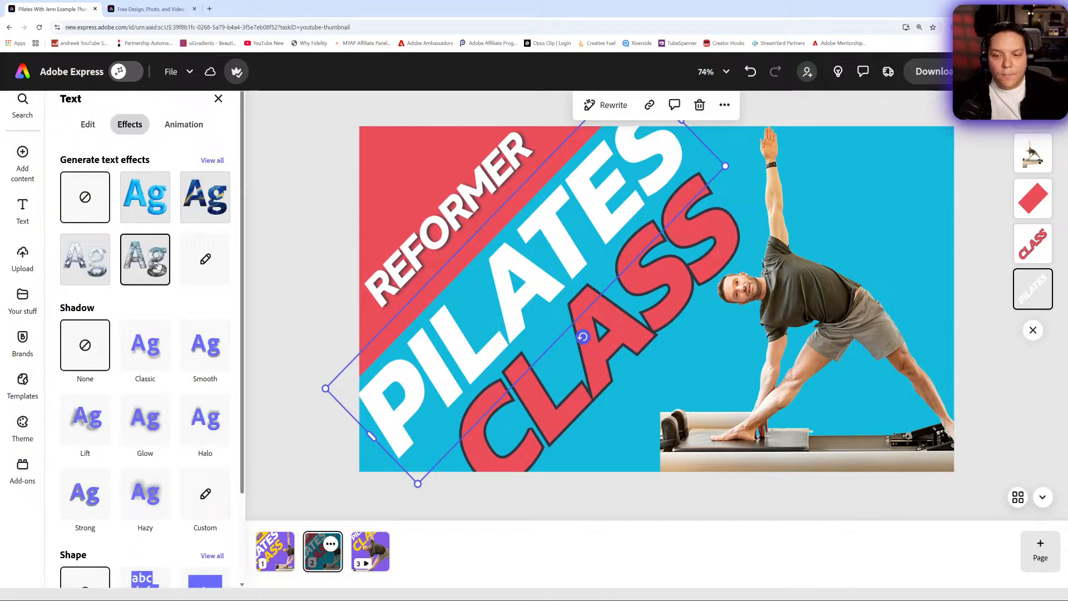
left_click(158, 352)
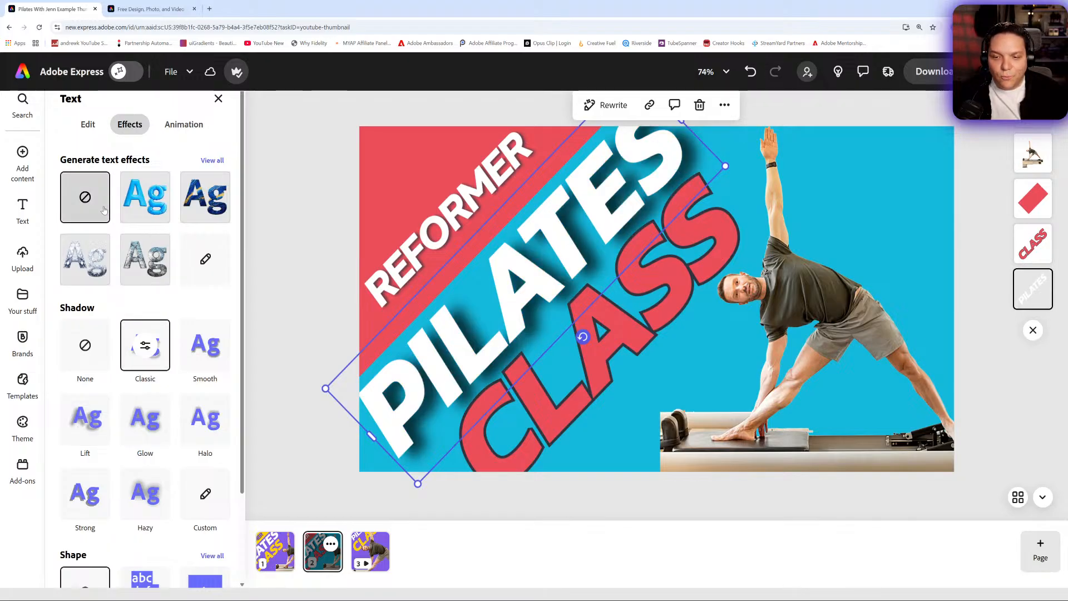
left_click(206, 256)
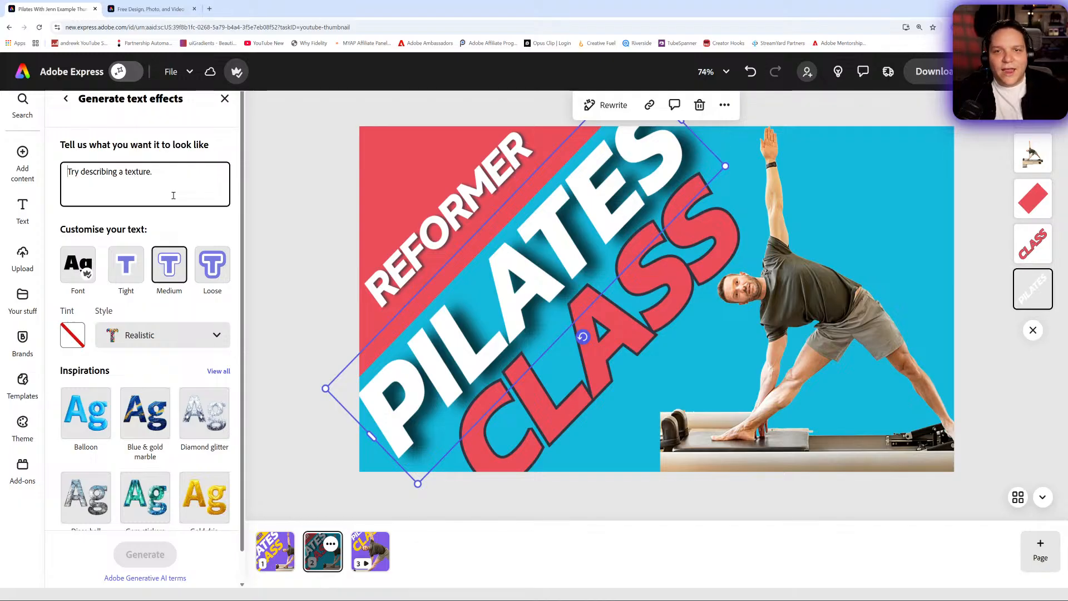
type("Crea")
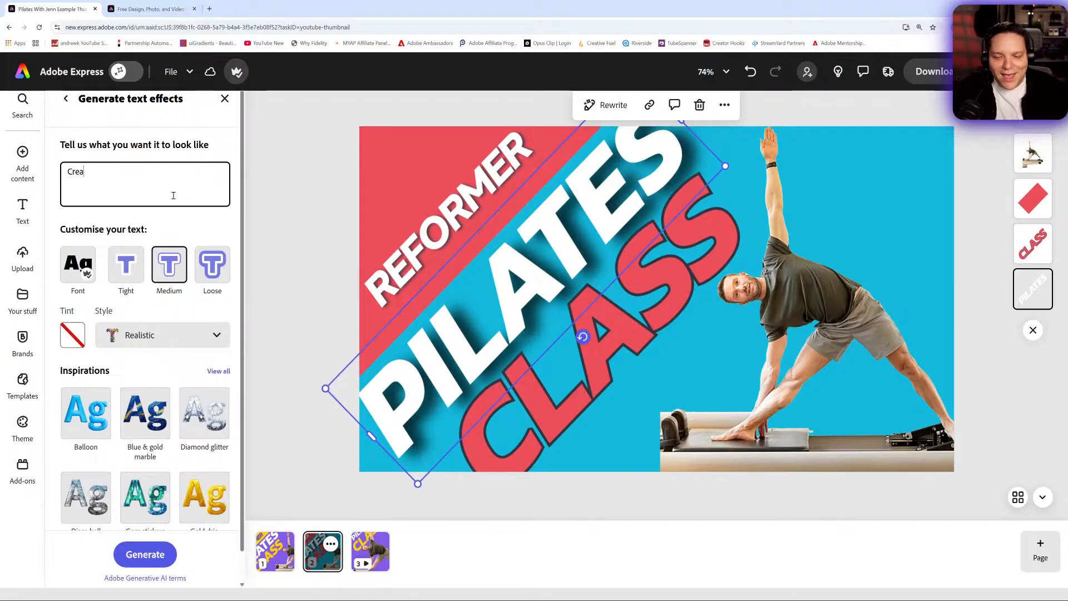
key("BackSpace")
key("BackSpace")
key("BackSpace")
key("BackSpace")
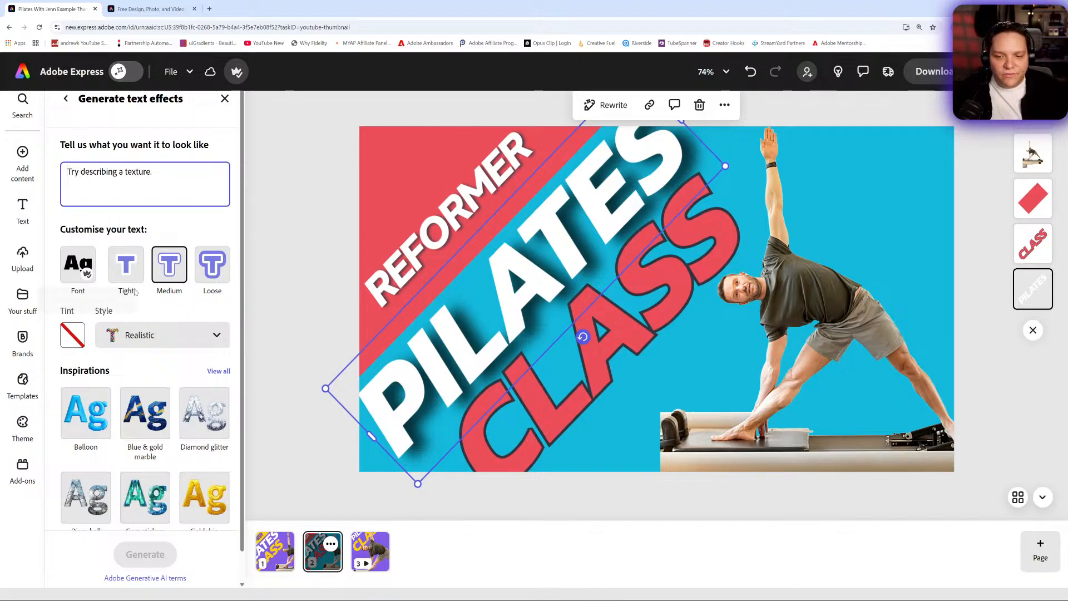
- Keep the Realistic style and generate the Gold drip text effect for the PILATES text
left_click(183, 341)
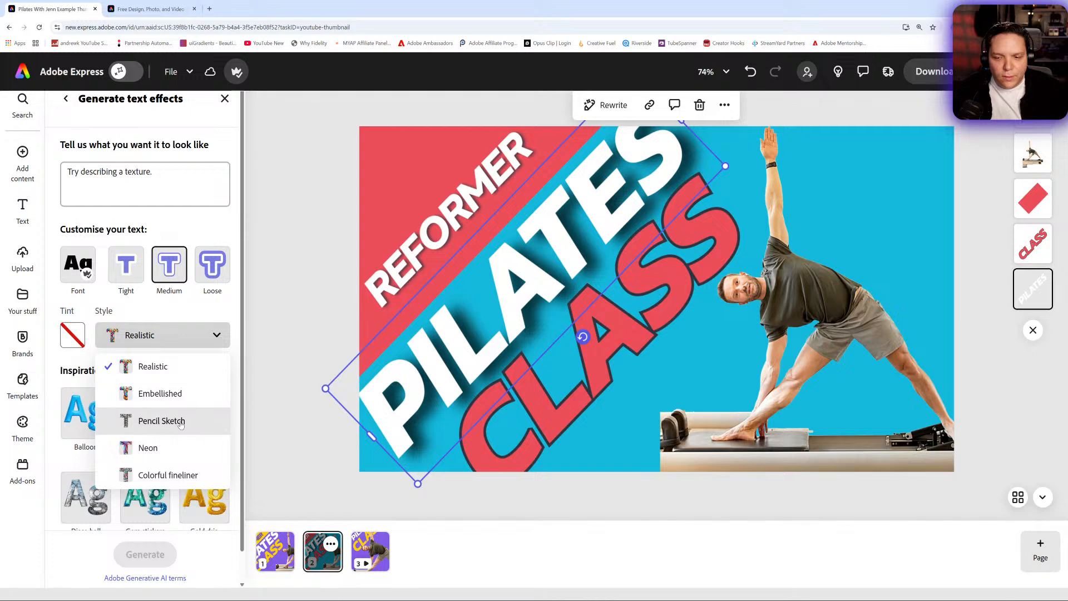
left_click(168, 373)
scroll(174, 396, "down", 1)
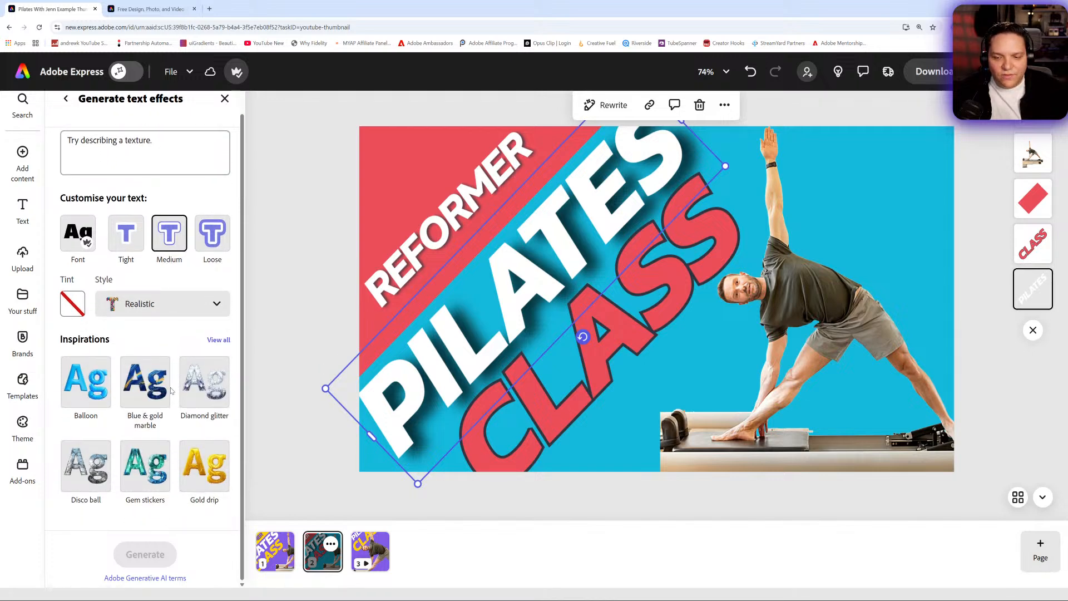
left_click(201, 480)
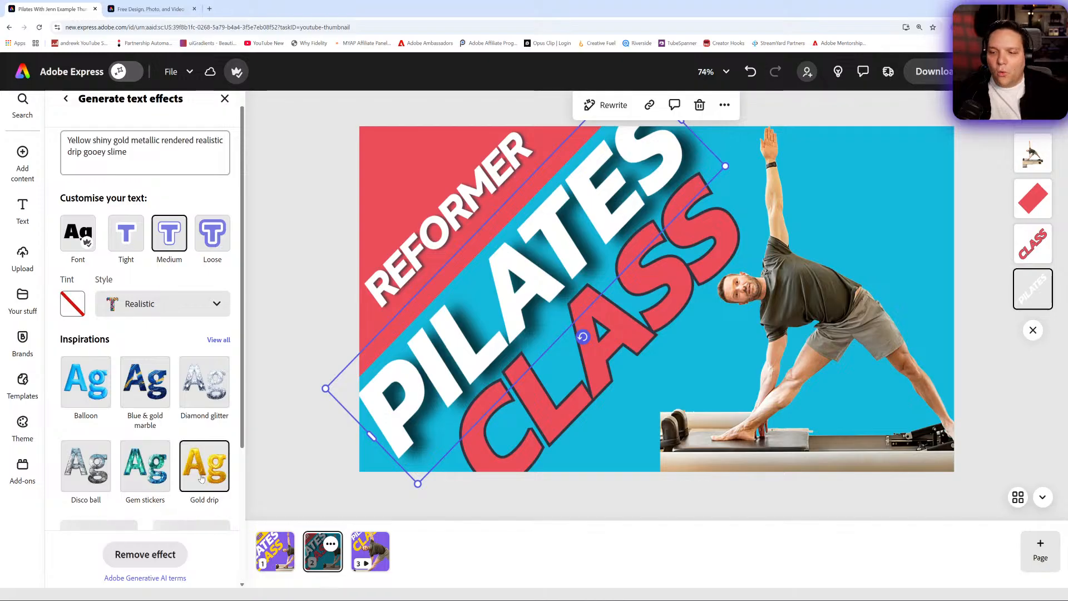
- Try the generated Gold drip variations on the PILATES text
scroll(176, 448, "down", 4)
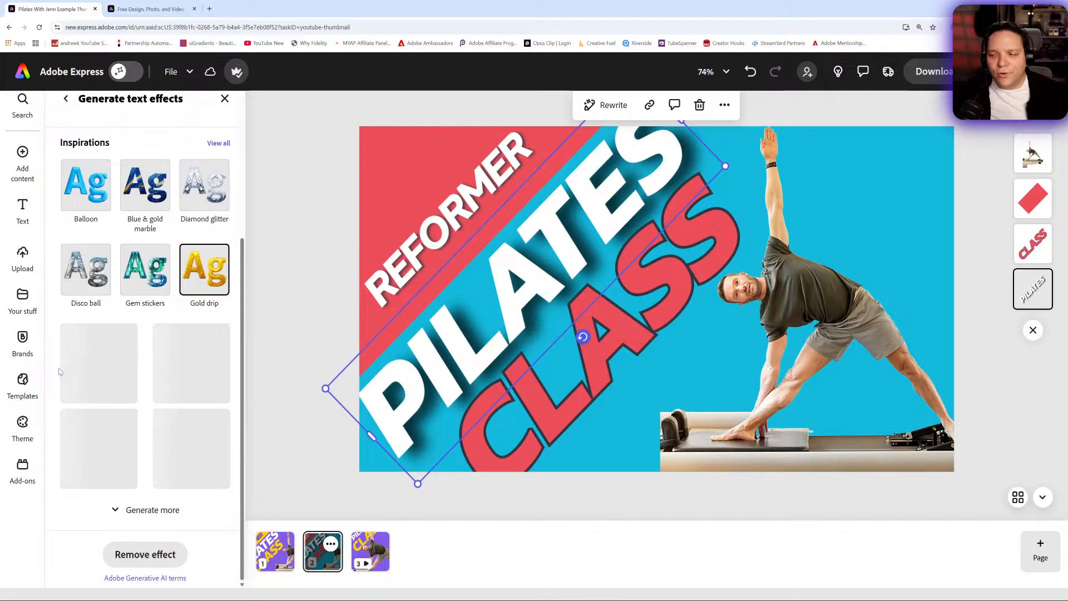
left_click(181, 371)
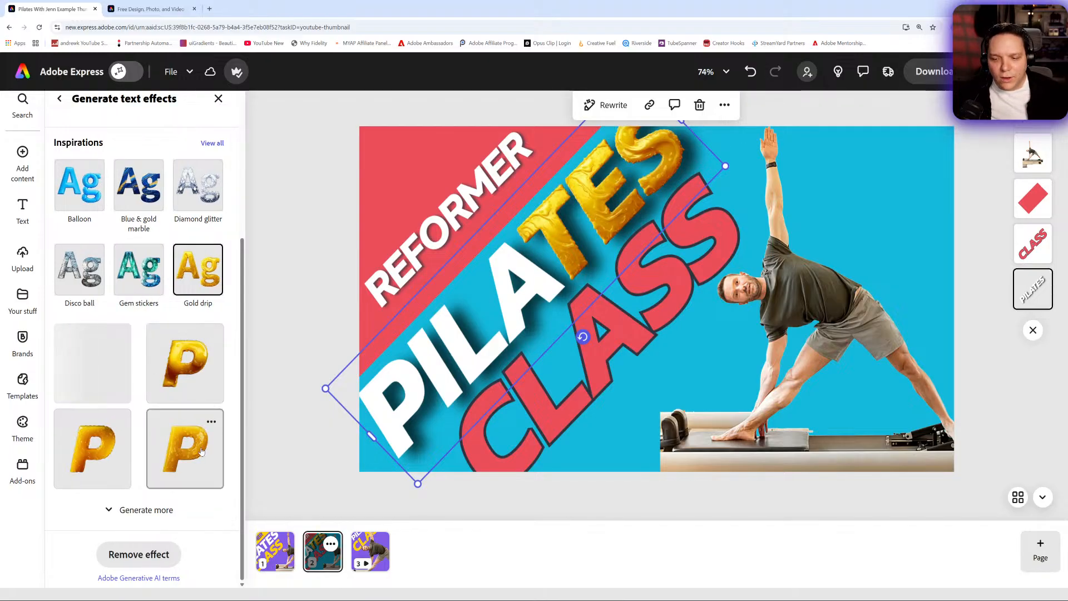
left_click(189, 374)
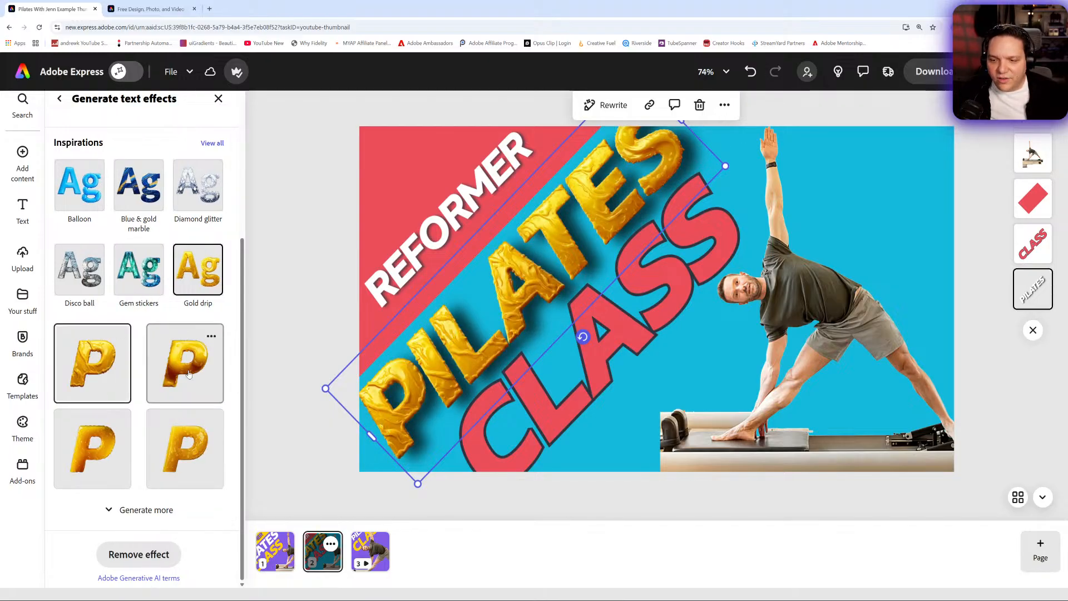
left_click(184, 451)
left_click(106, 442)
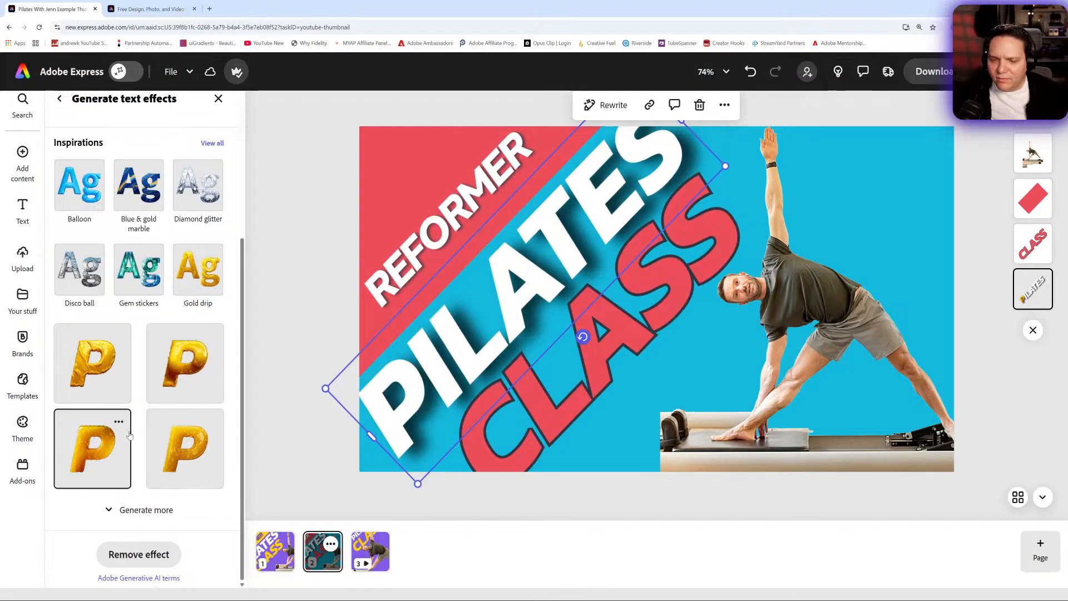
- Select all the letters of the PILATES text and reapply the Gold drip effect to the whole word
left_click(421, 345)
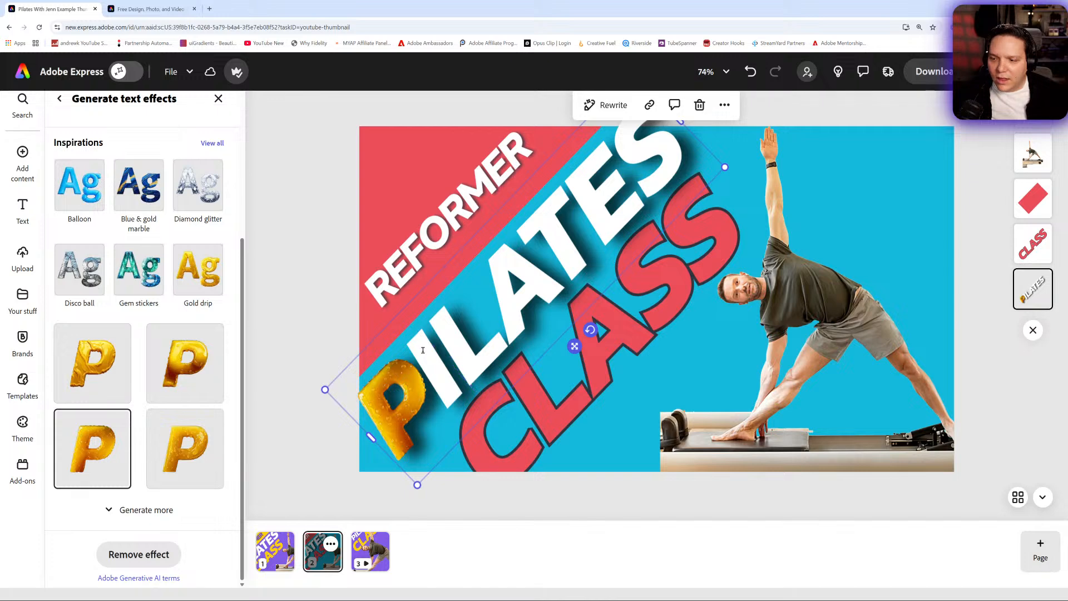
key("ctrl+a")
scroll(151, 216, "up", 5)
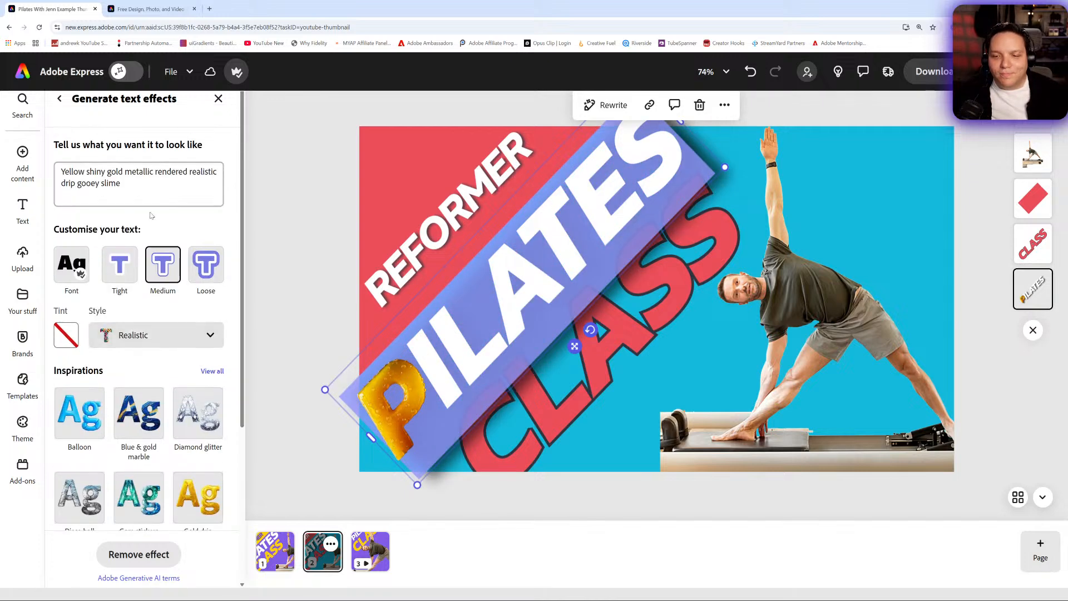
left_click(138, 194)
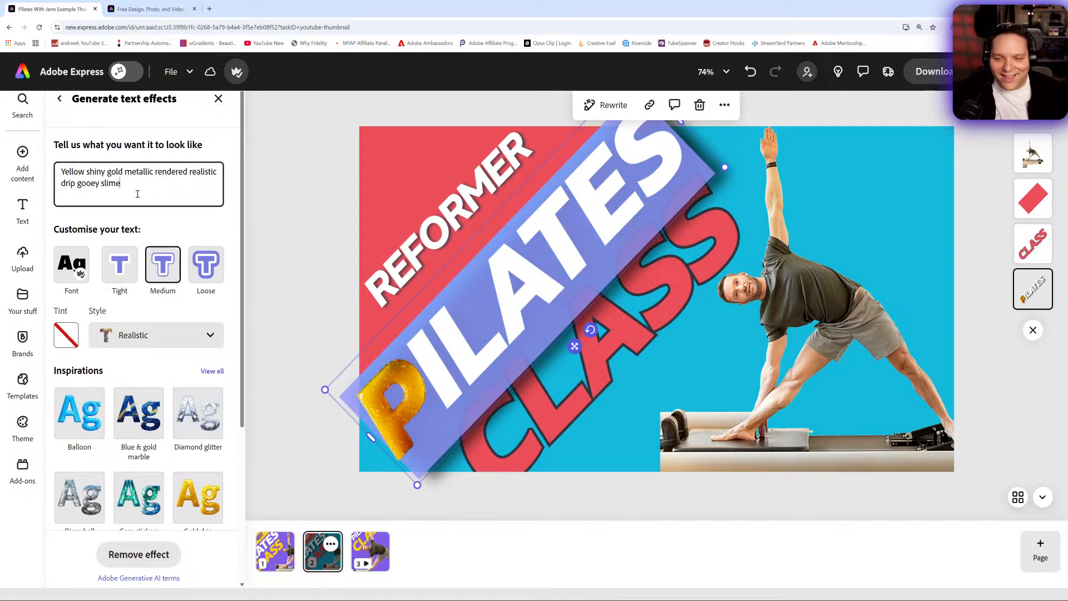
left_click(199, 495)
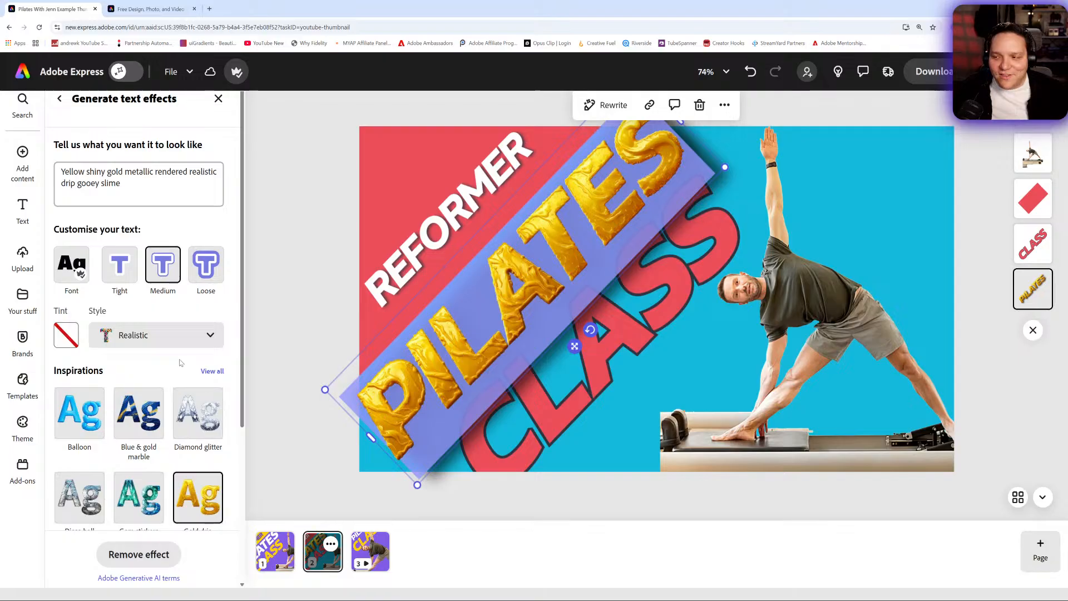
- Try the other generated Gold drip variations on the PILATES text and reapply the first variation
scroll(180, 362, "down", 4)
left_click(181, 384)
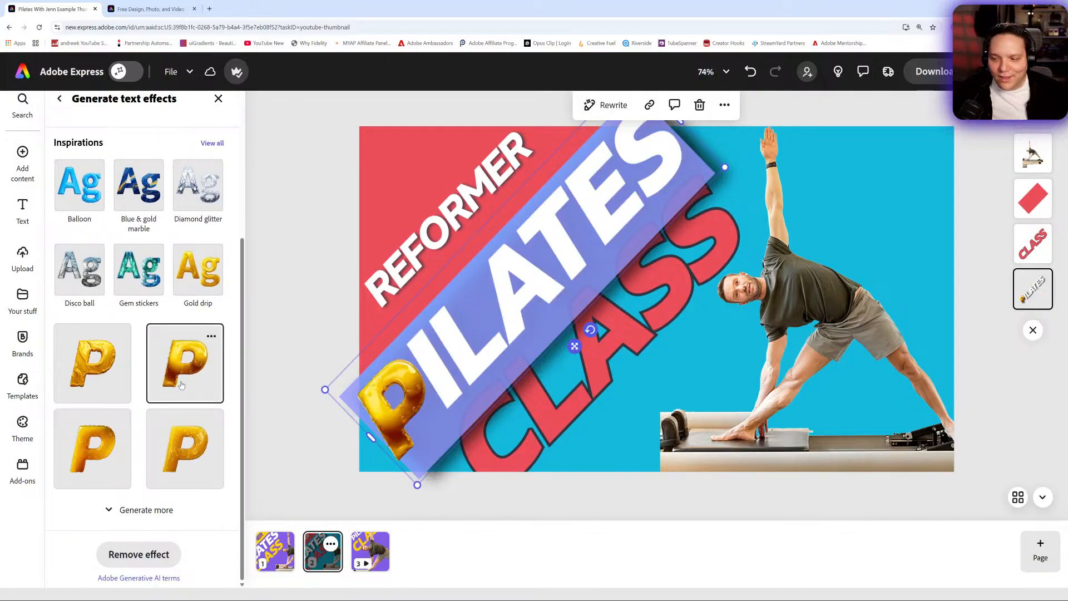
left_click(184, 449)
left_click(105, 359)
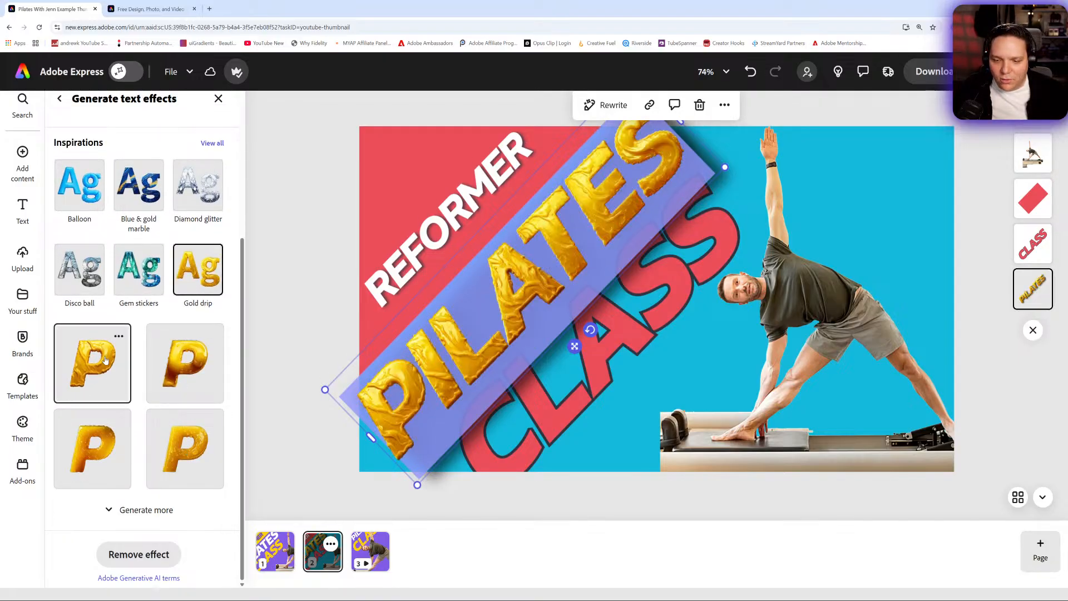
- Generate more Gold drip variations, try one of the new ones on the PILATES text, and restore the first variation
left_click(140, 510)
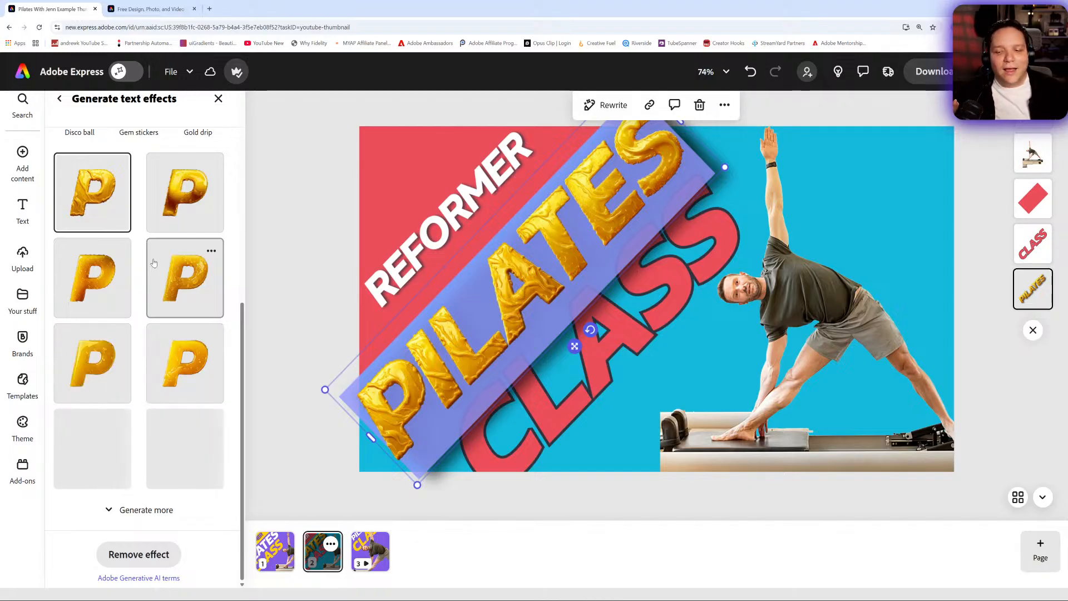
left_click(185, 355)
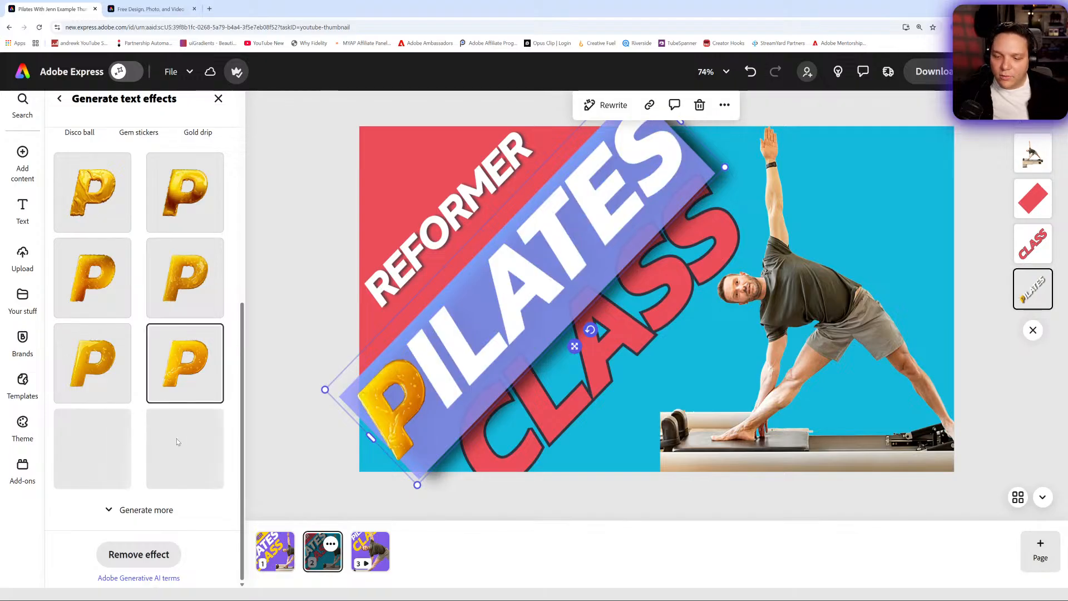
left_click(98, 210)
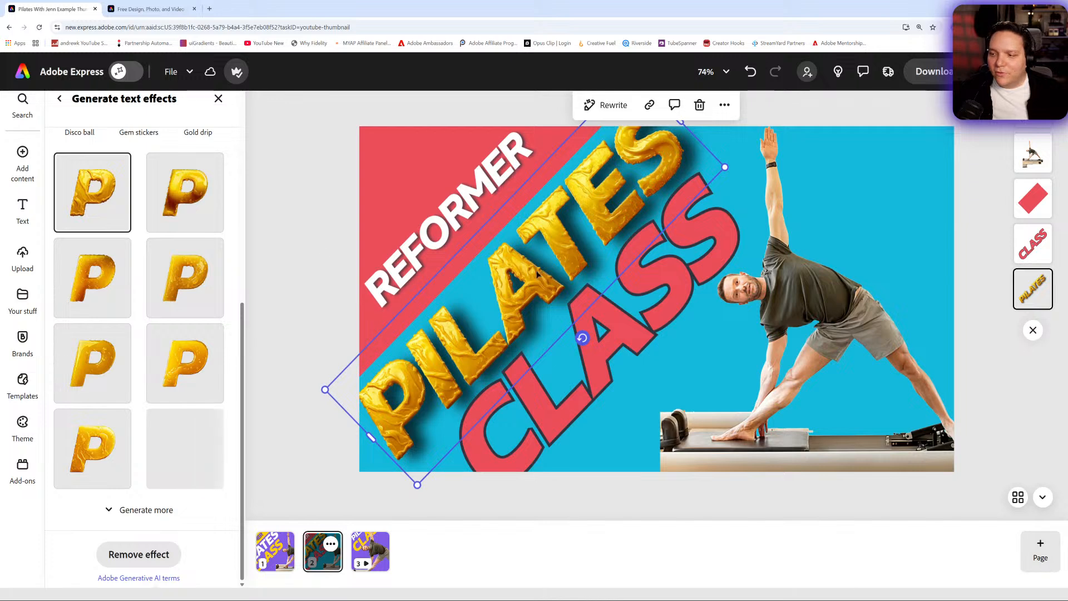
- Leave the text effect generator, remove the shadow from the PILATES text for comparison, and reapply the Classic shadow
left_click(60, 100)
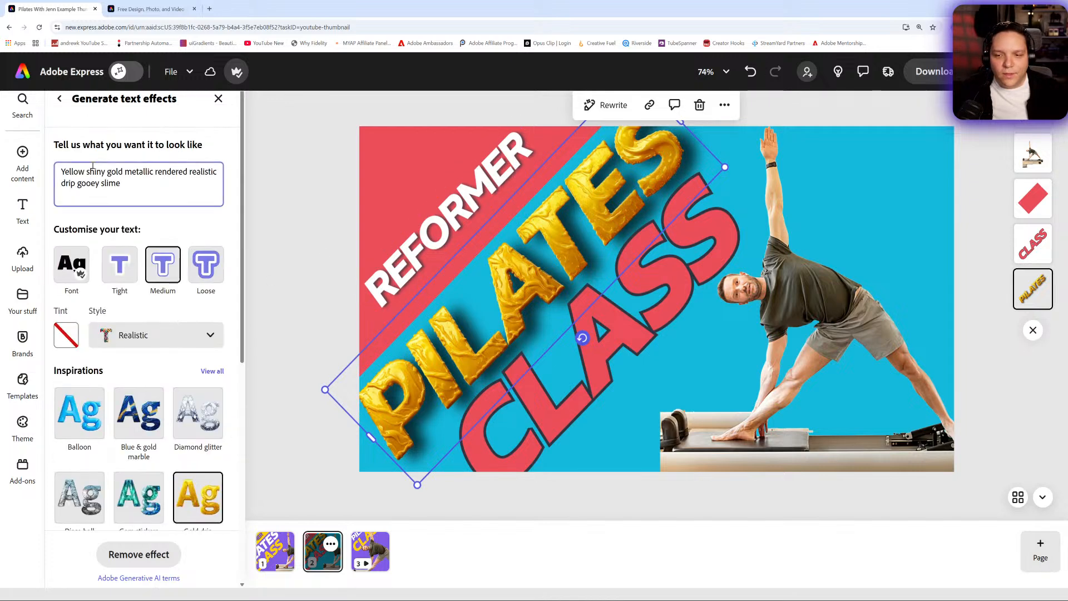
left_click(59, 99)
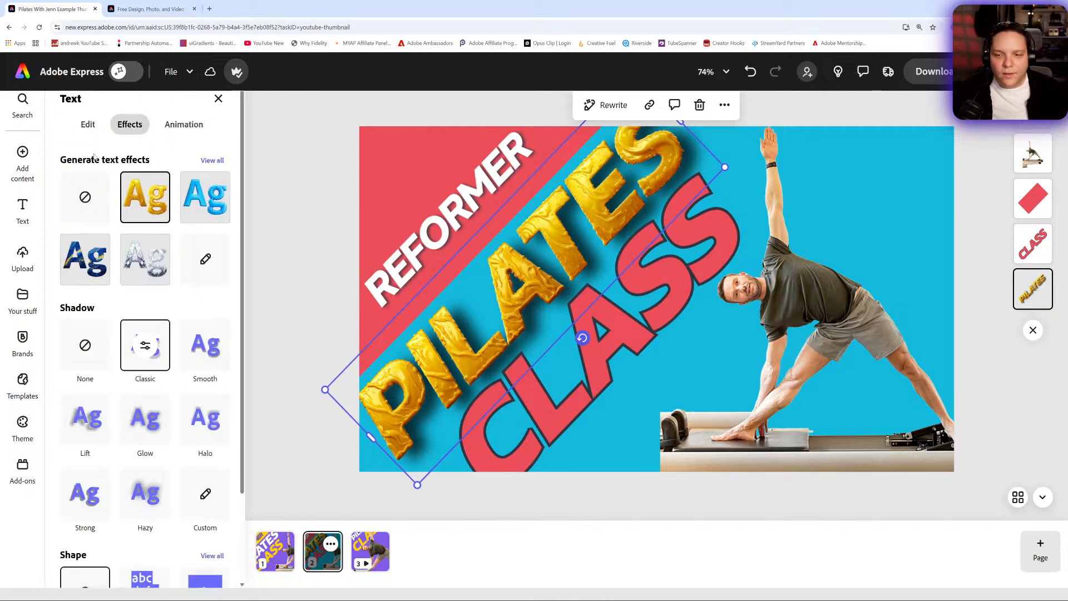
left_click(85, 344)
left_click(121, 346)
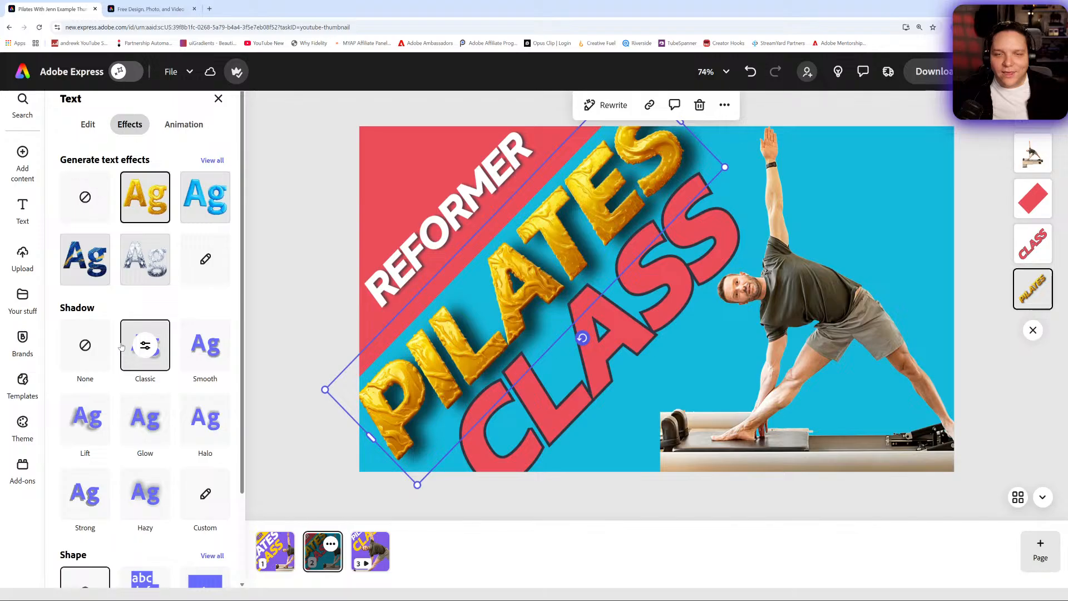
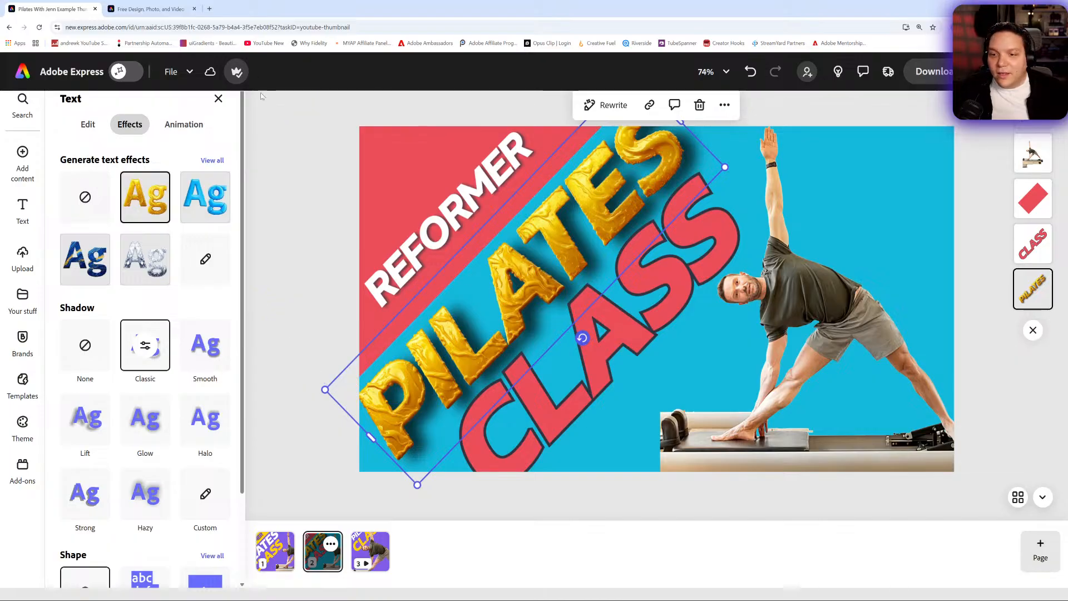
- Deselect the PILATES text, undo the last change, and compare the restyled page 2 with the original design on page 1
left_click(316, 121)
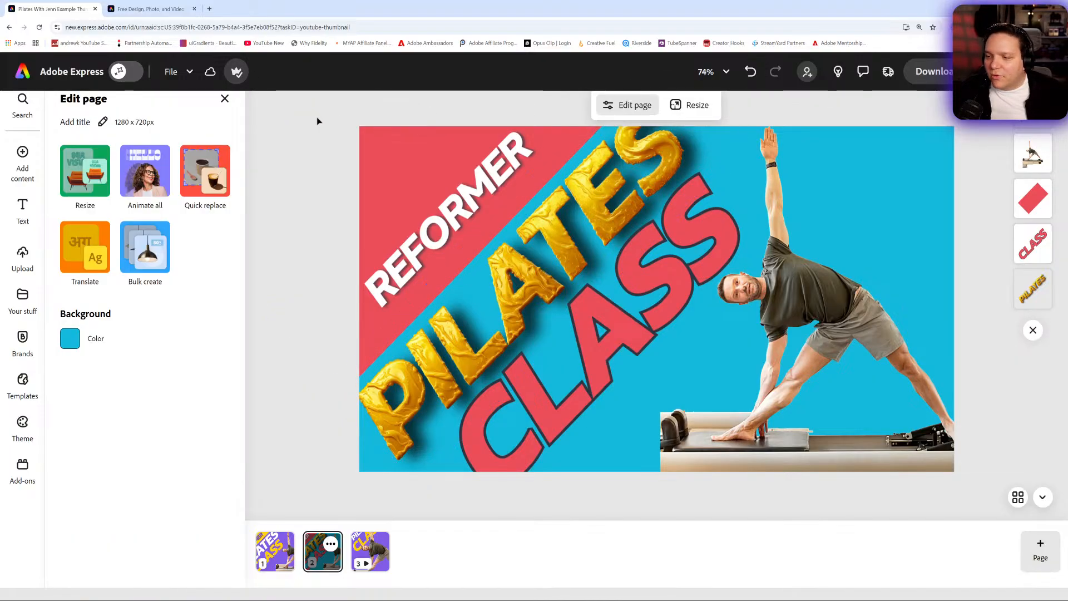
left_click(751, 73)
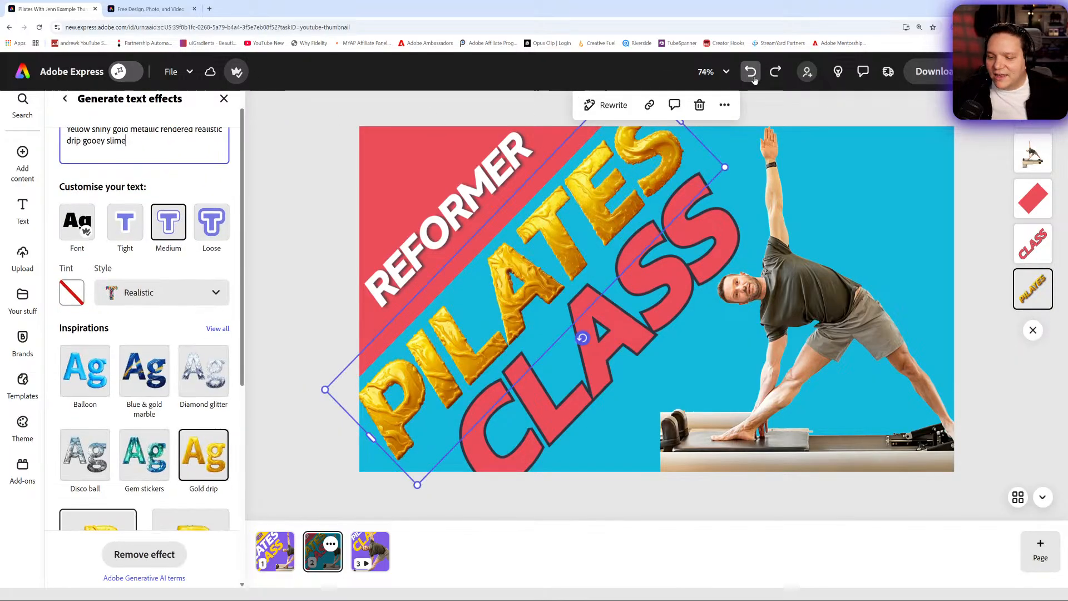
left_click(269, 553)
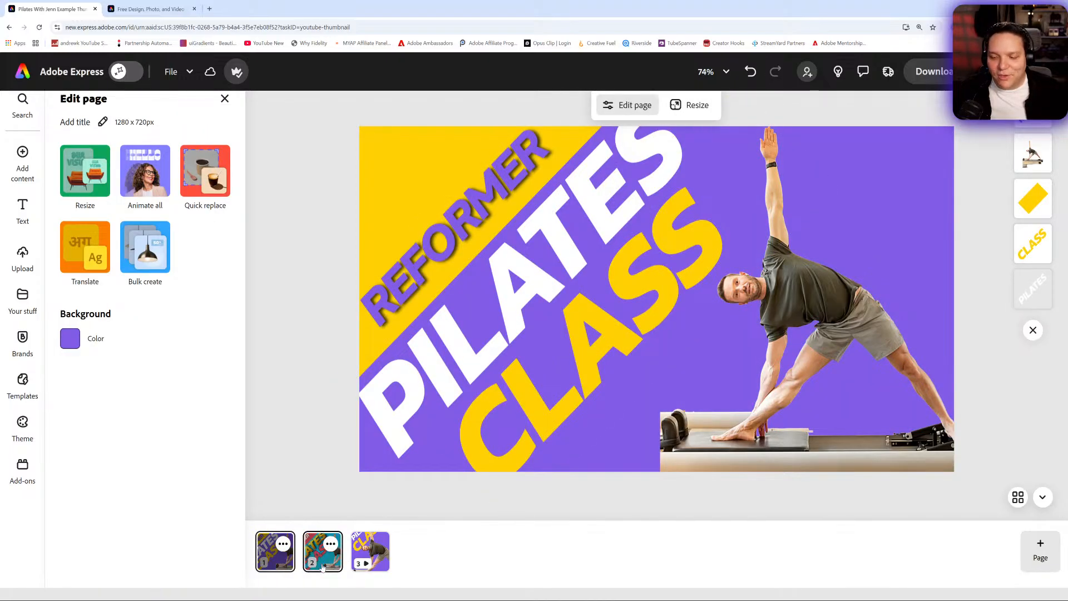
left_click(323, 565)
- Browse the full collection of generative text effects and apply Crispy bacon to the PILATES text on page 2
left_click(549, 225)
scroll(182, 221, "up", 4)
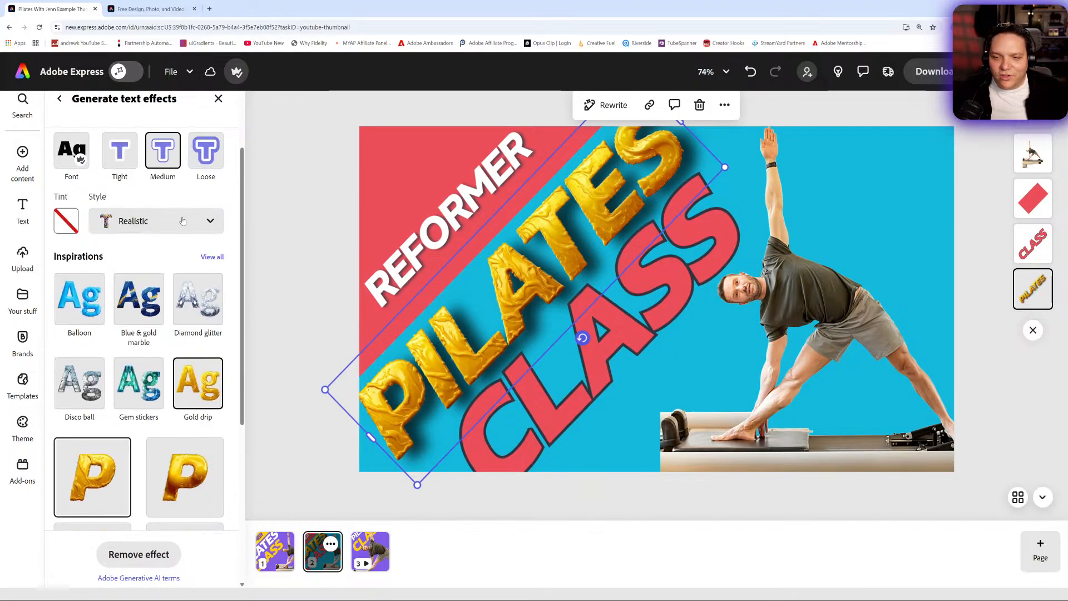
left_click(216, 256)
scroll(200, 332, "down", 3)
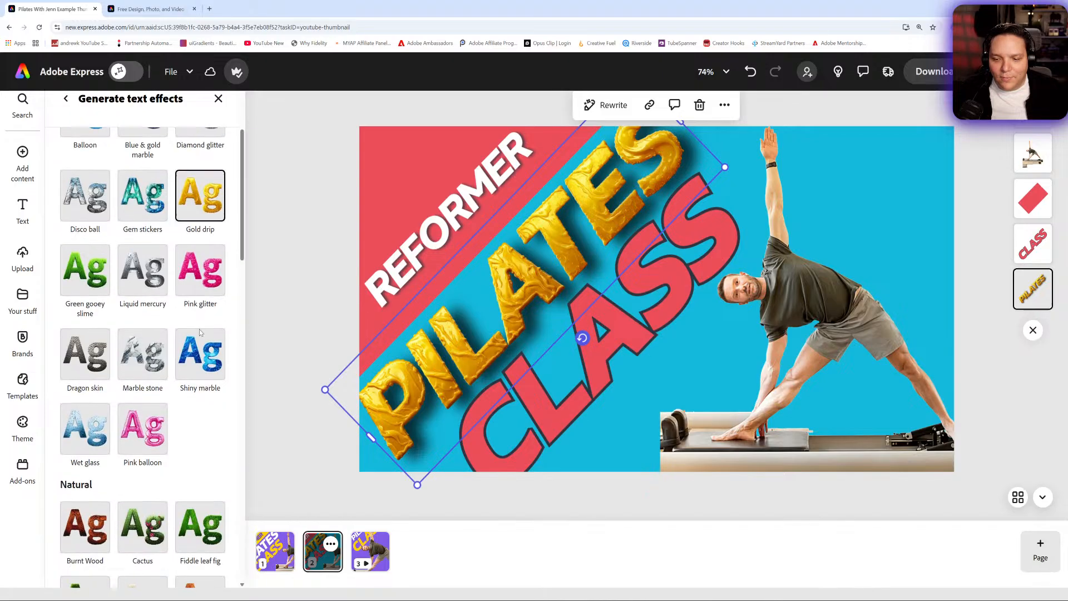
scroll(203, 339, "down", 10)
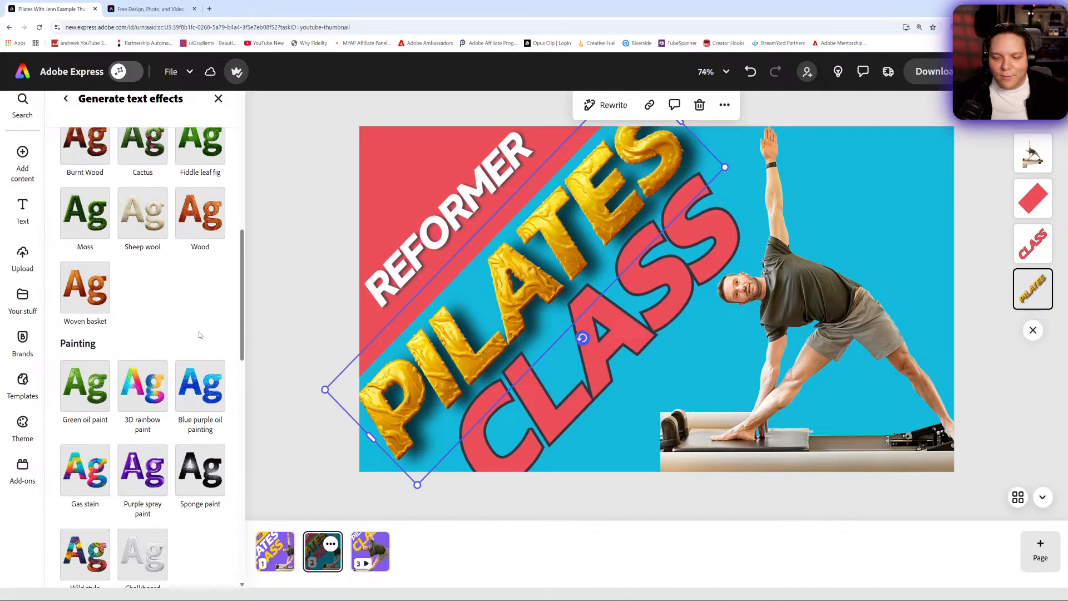
scroll(199, 334, "down", 5)
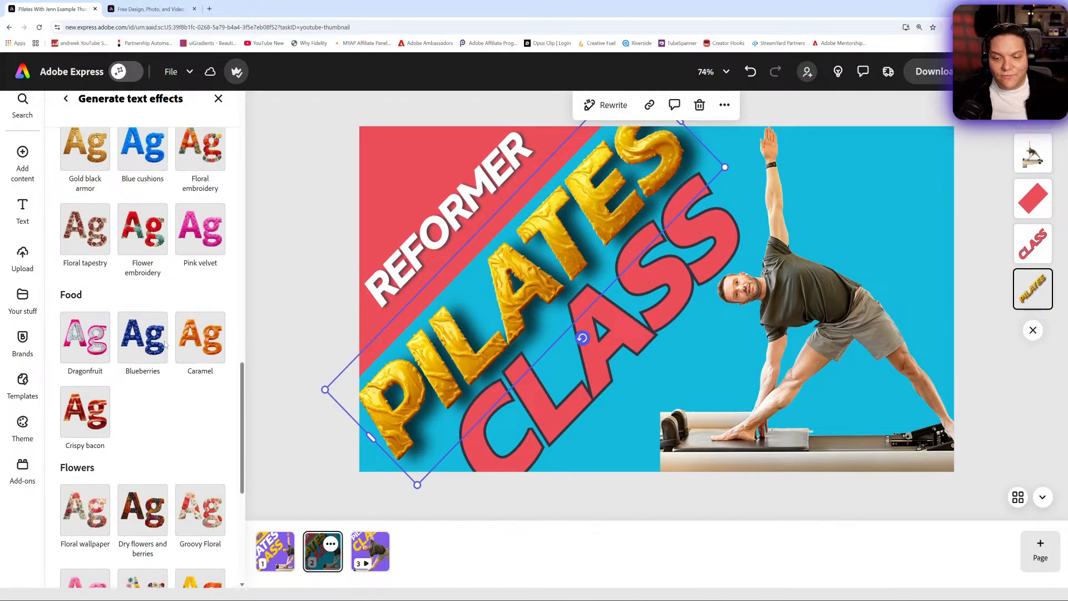
scroll(94, 346, "down", 2)
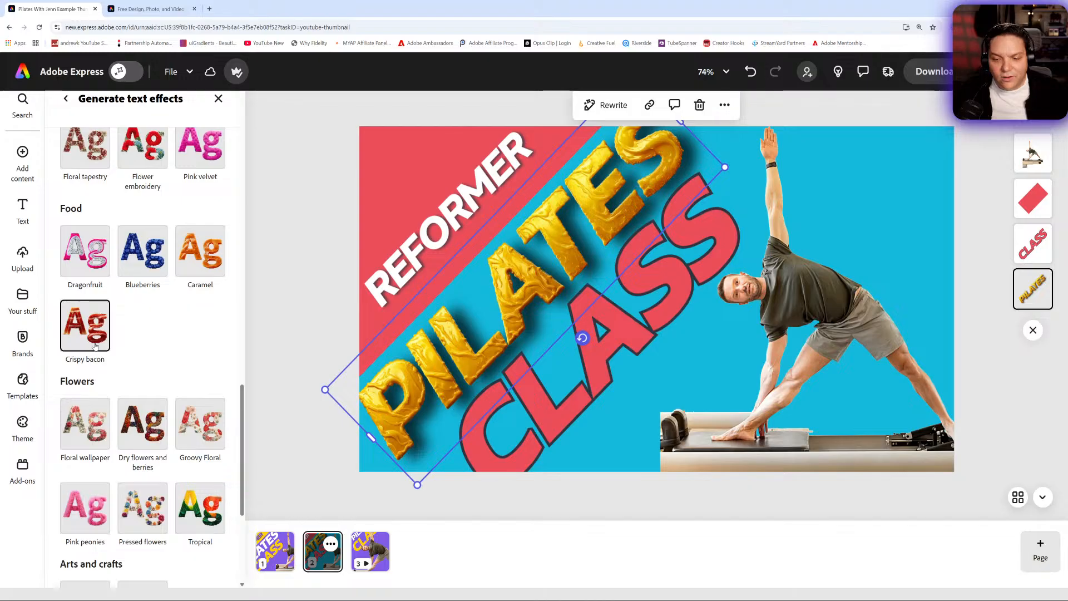
scroll(96, 346, "down", 4)
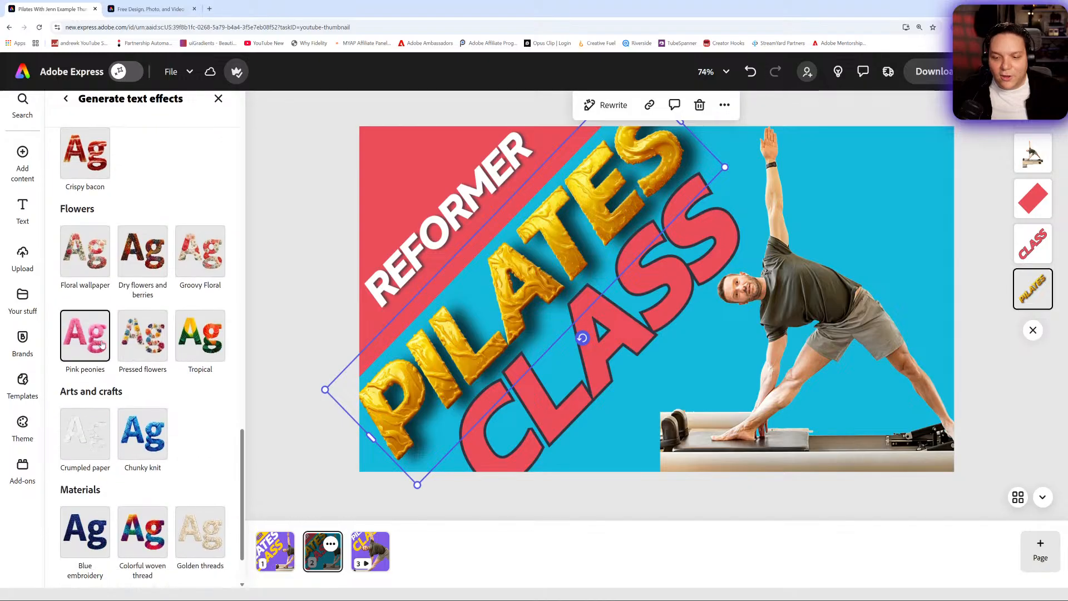
scroll(101, 337, "up", 3)
left_click(96, 308)
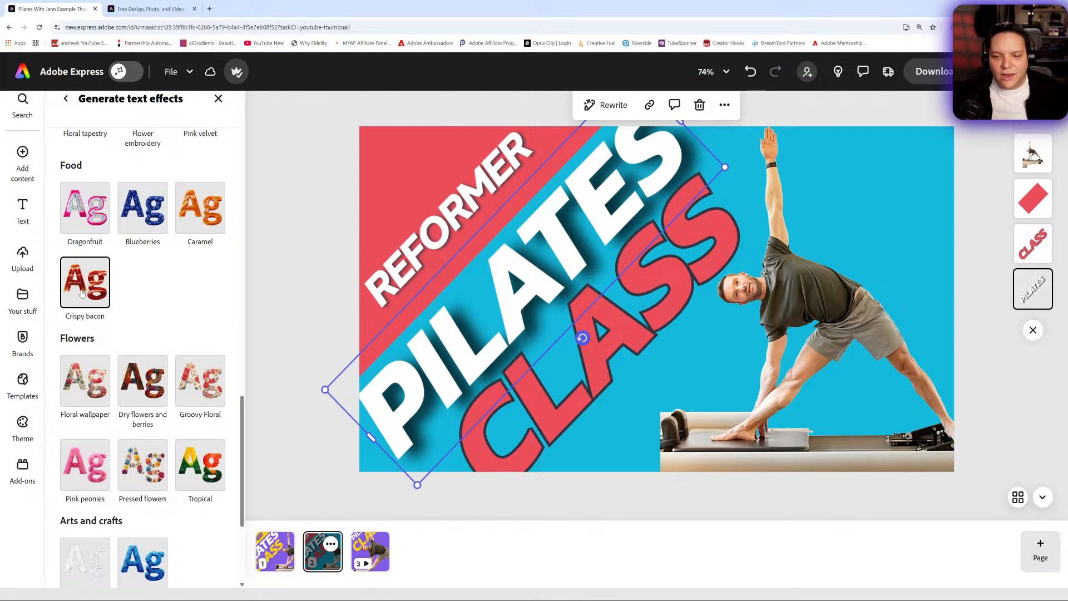
- Try the second generated Crispy bacon variation on the PILATES text and reapply the first variation
scroll(214, 352, "down", 5)
scroll(212, 357, "up", 8)
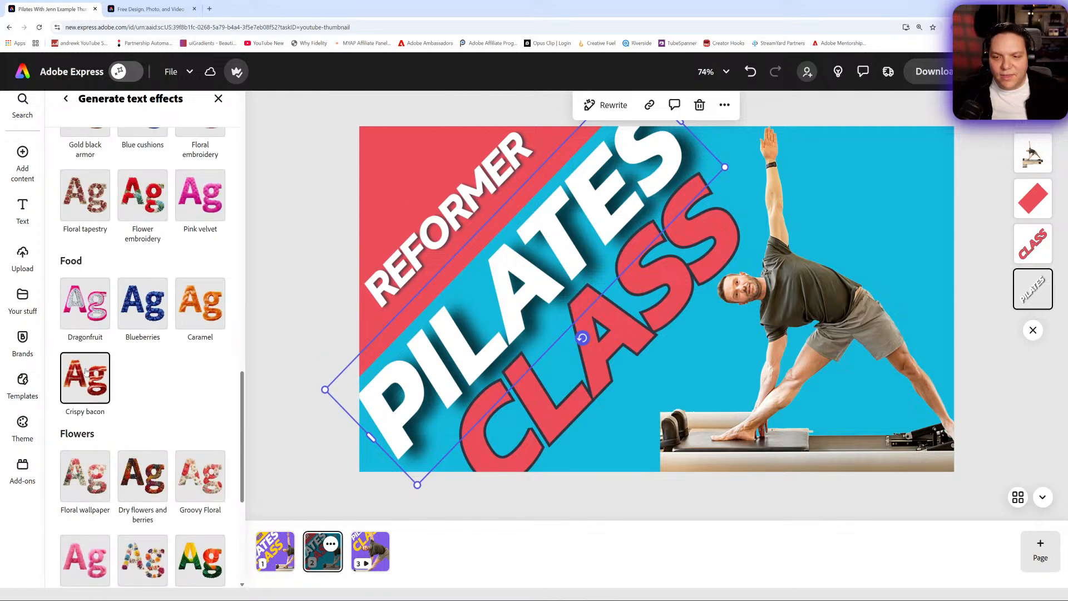
scroll(112, 371, "up", 10)
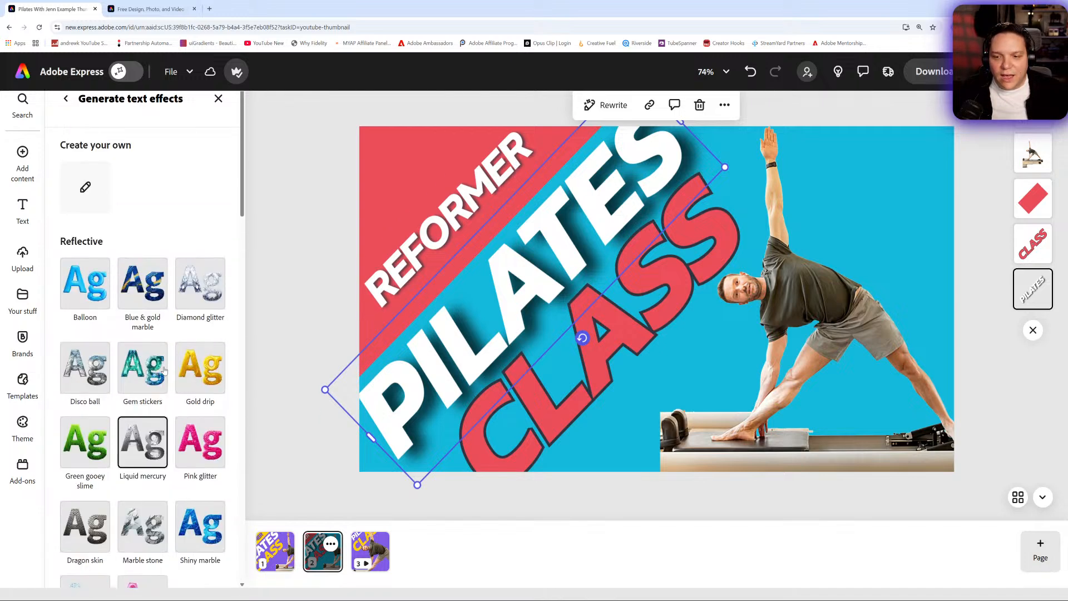
left_click(66, 100)
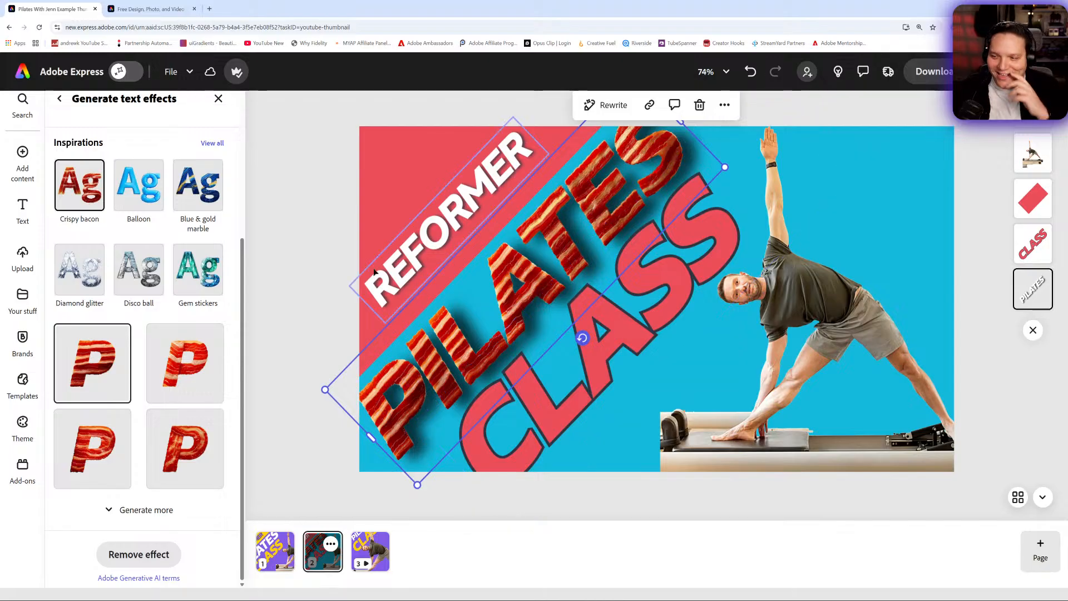
left_click(191, 373)
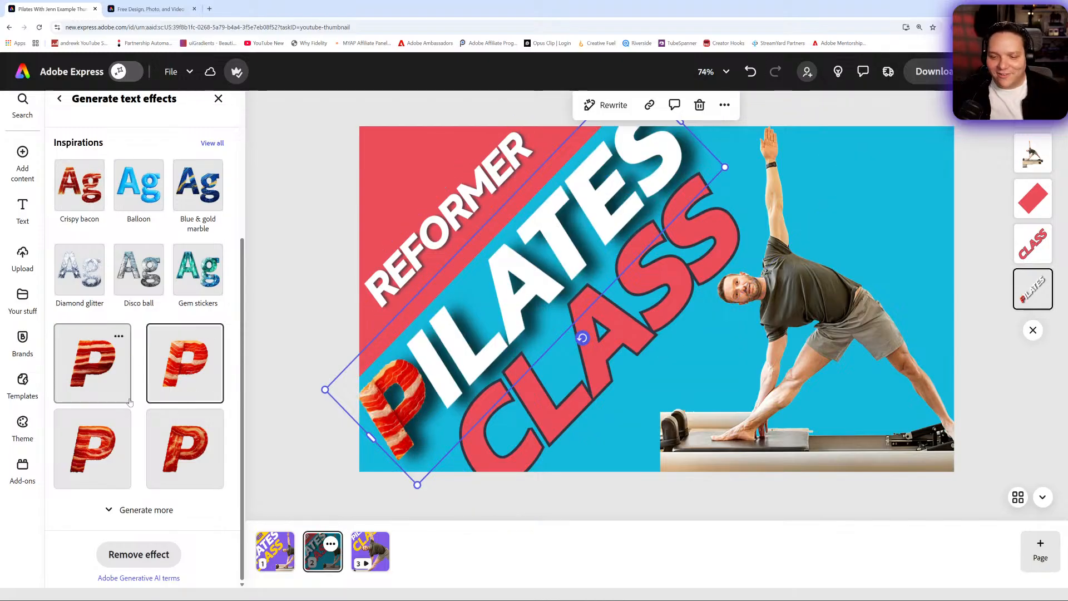
left_click(91, 373)
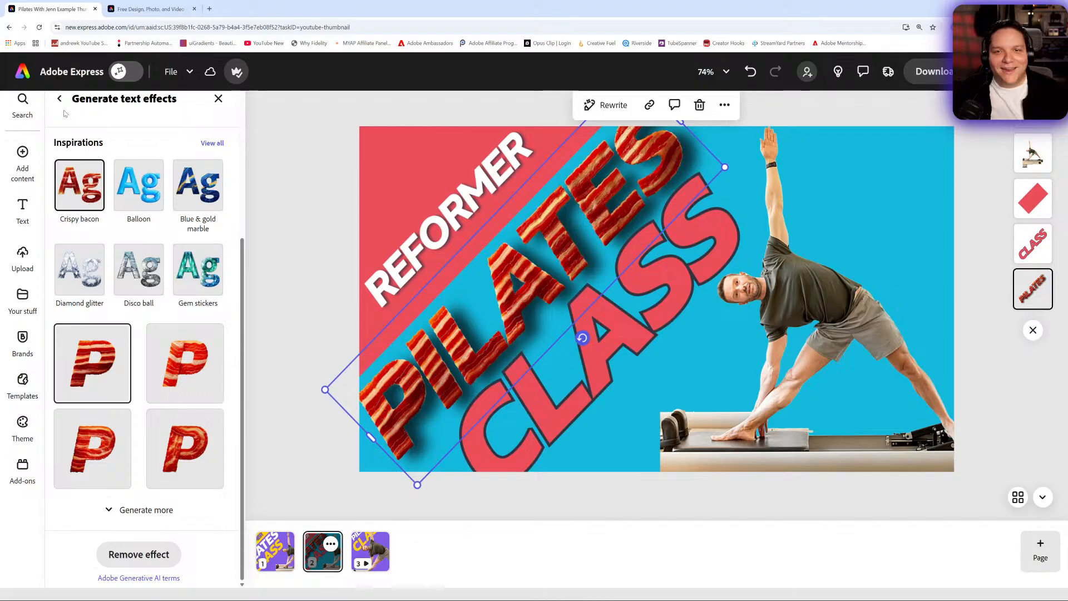
- Leave the design for the home page, turn on the AI Assistant, and browse its image editing suggestions
left_click(22, 73)
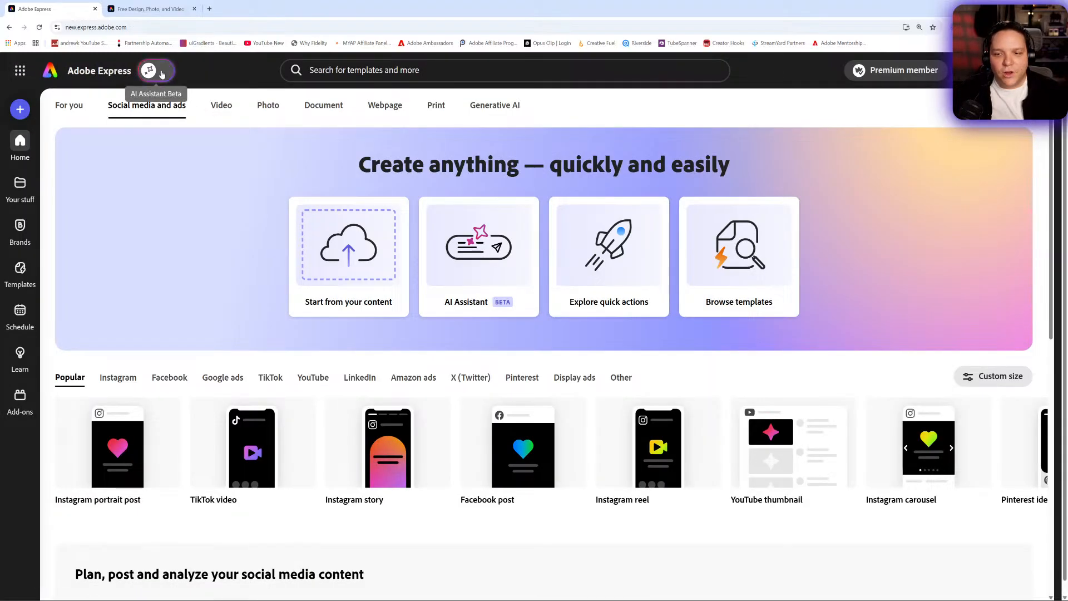
left_click(162, 73)
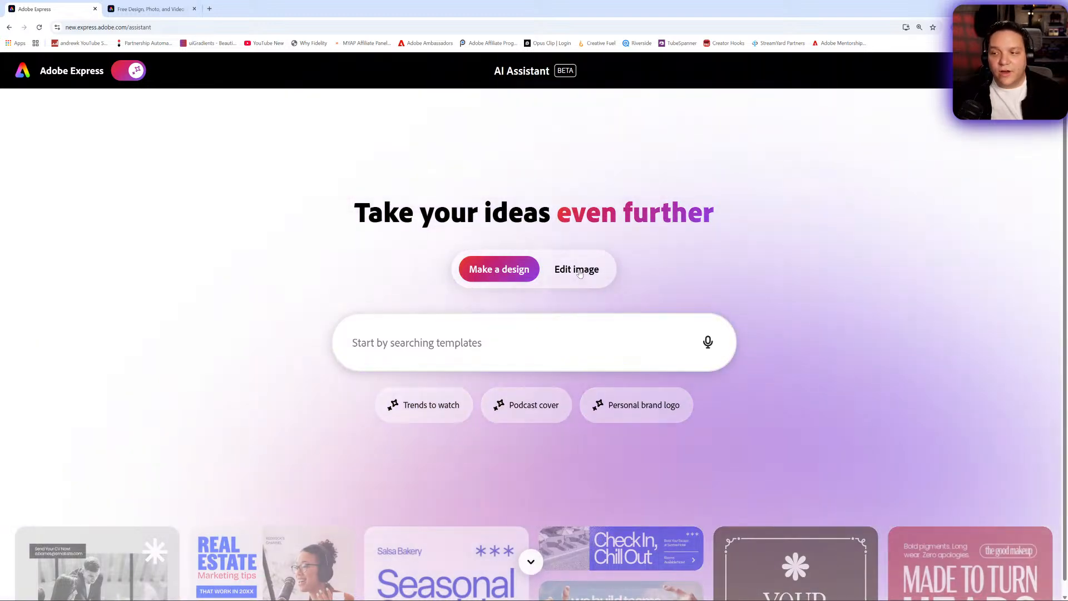
left_click(578, 271)
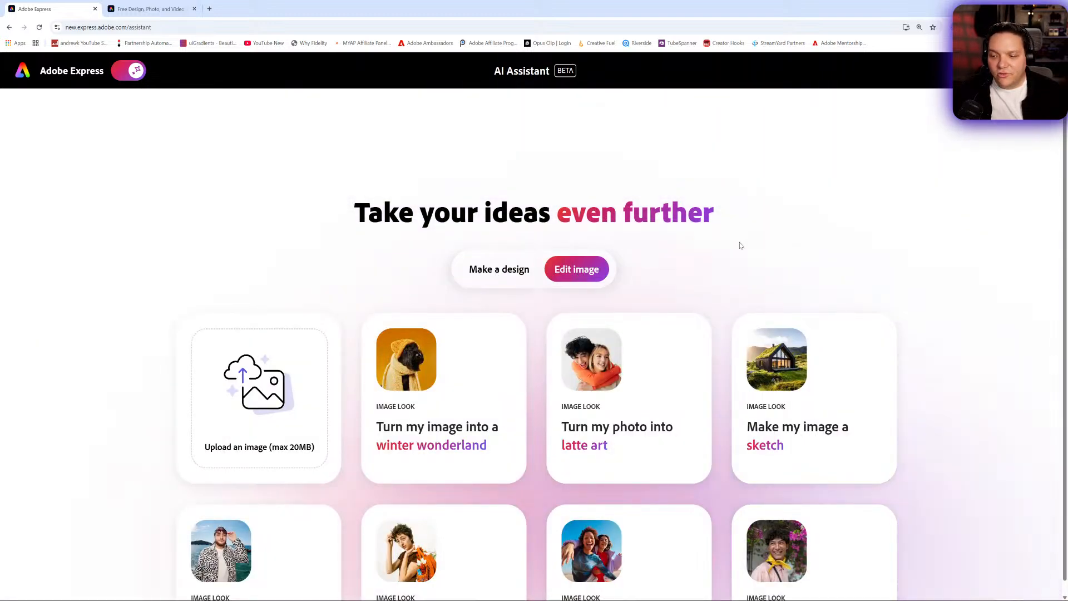
scroll(741, 245, "down", 15)
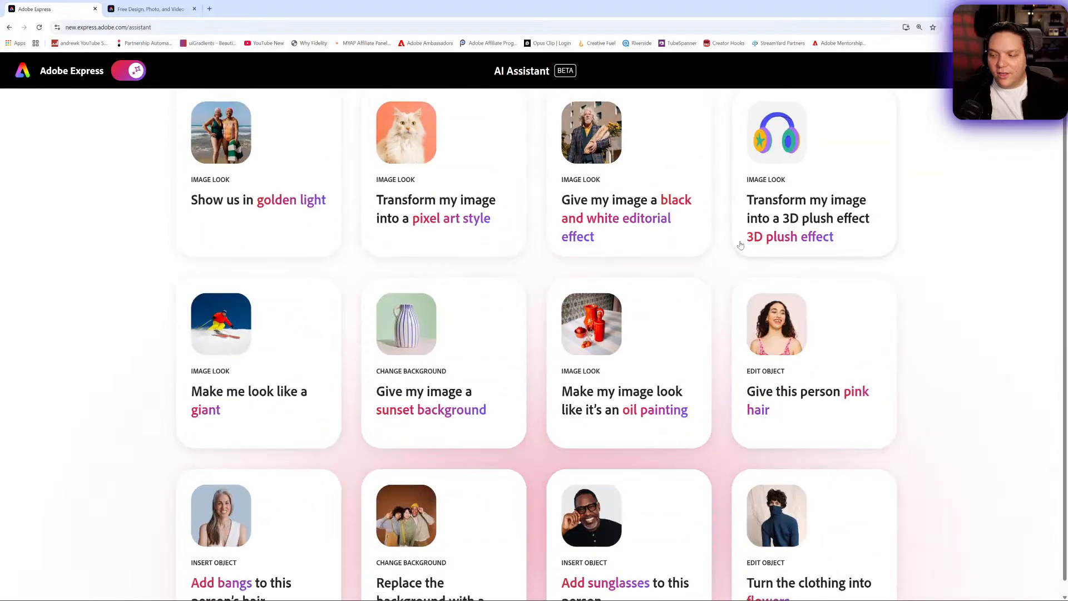
scroll(740, 246, "down", 1)
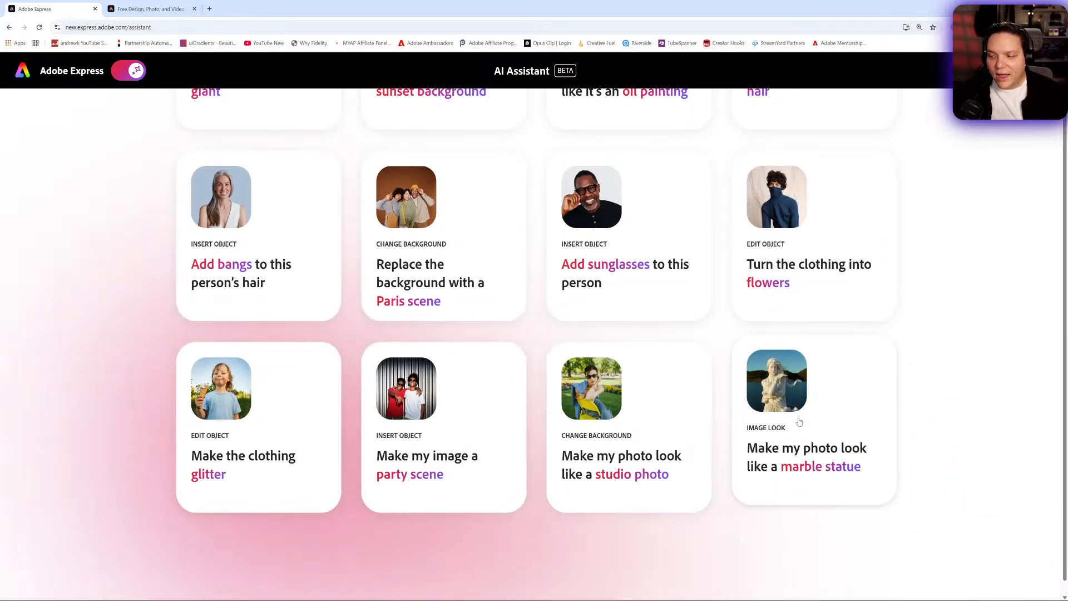
- Try the marble statue look with the photo AK NO BG Concerned.png from the AK No BG folder
left_click(791, 423)
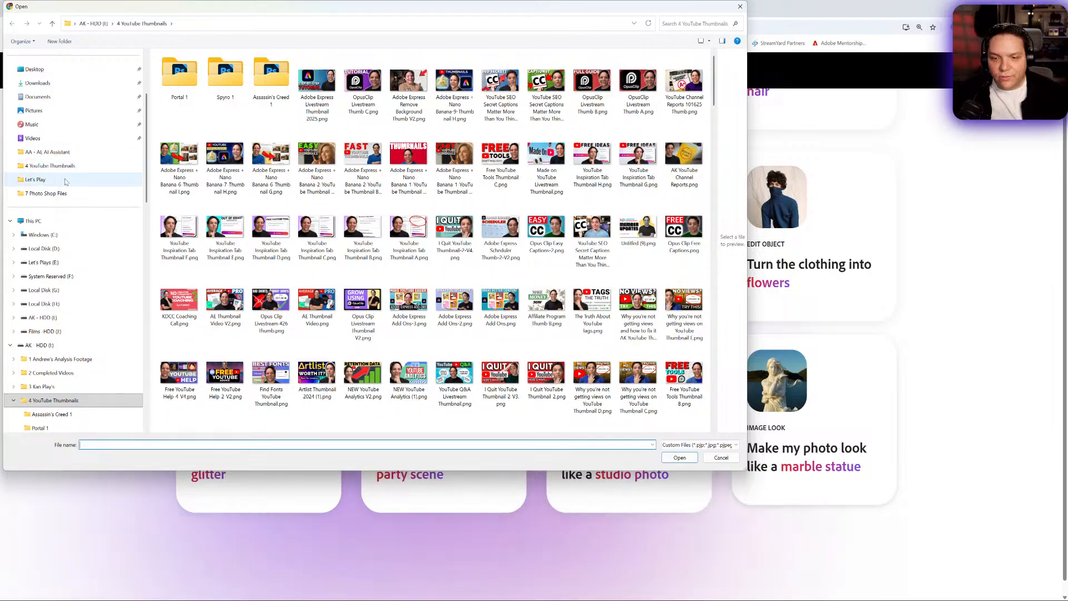
left_click(58, 195)
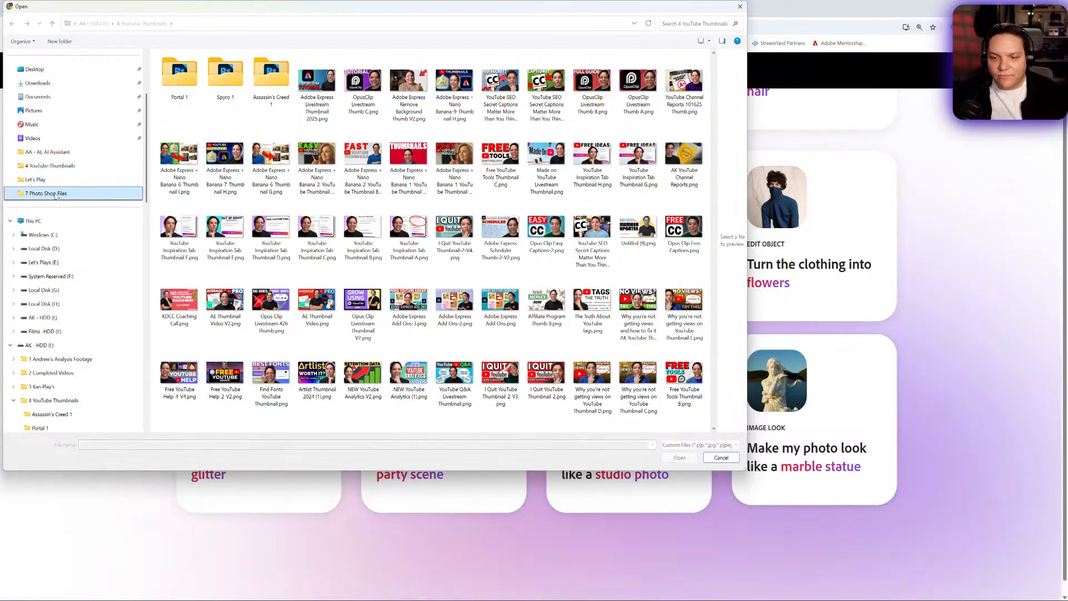
left_click_drag(302, 7, 0, 70)
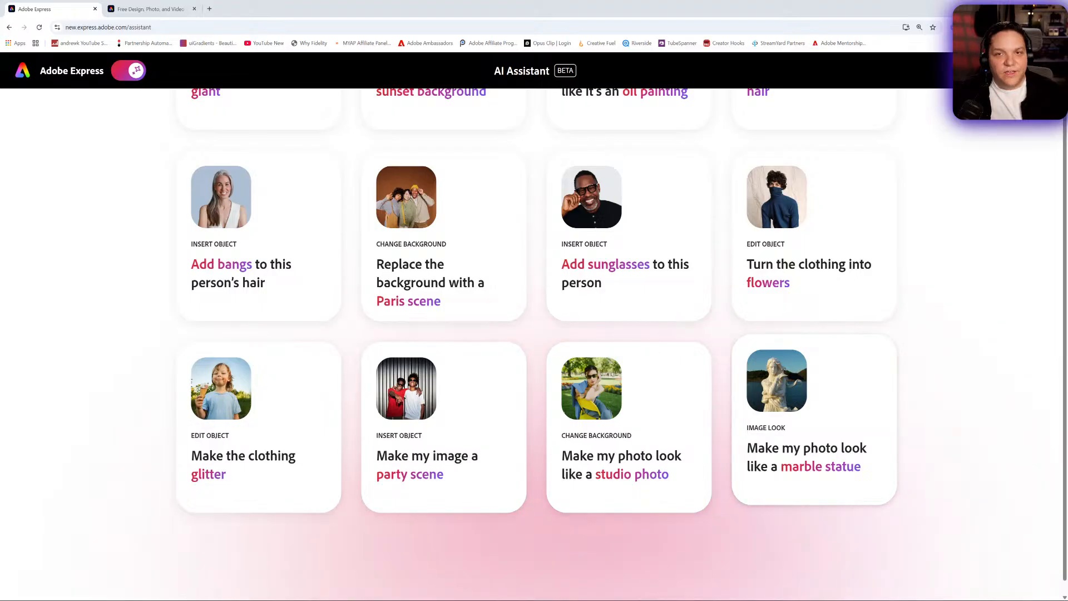
scroll(742, 315, "up", 2)
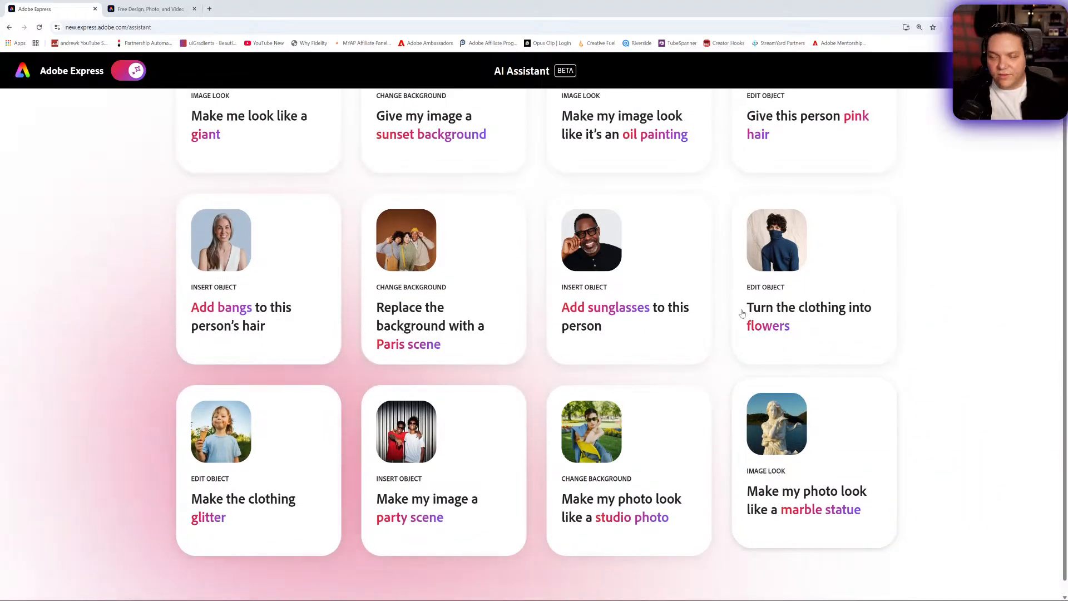
scroll(742, 314, "down", 1)
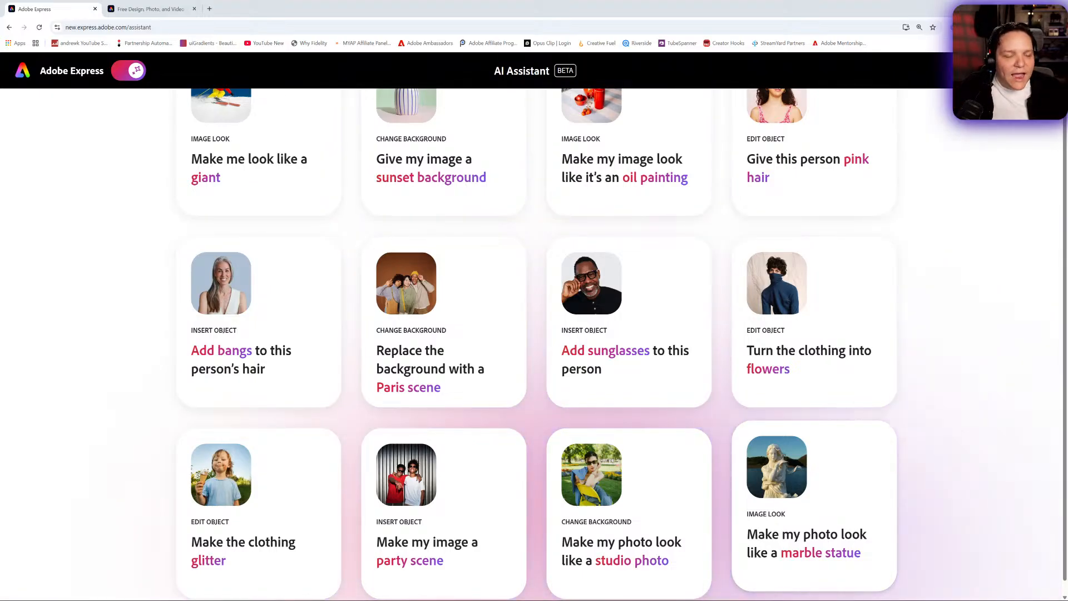
left_click_drag(0, 73, 394, 91)
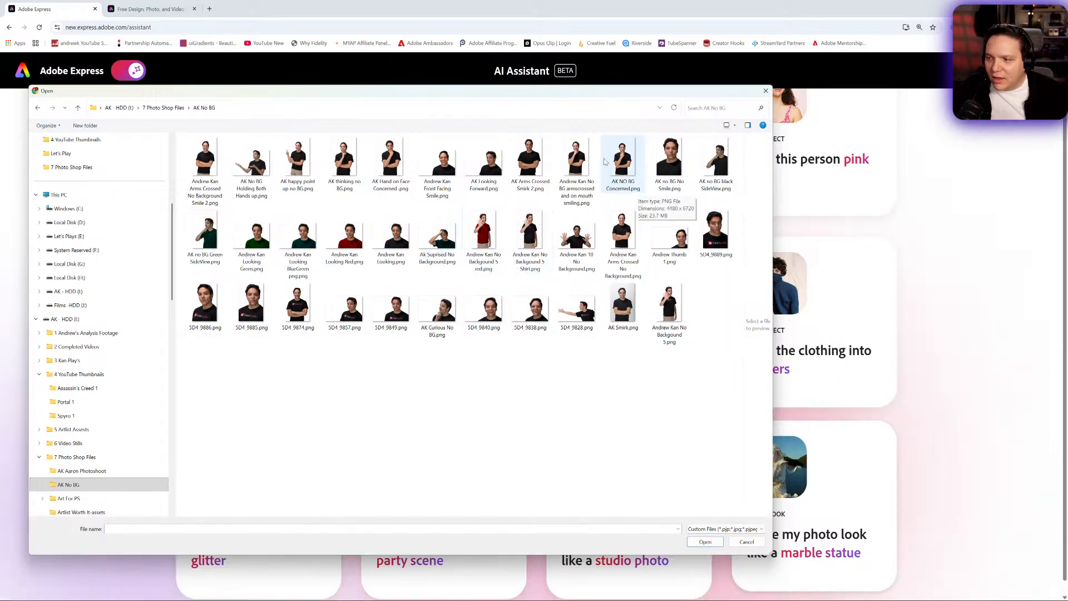
left_click_drag(622, 164, 722, 513)
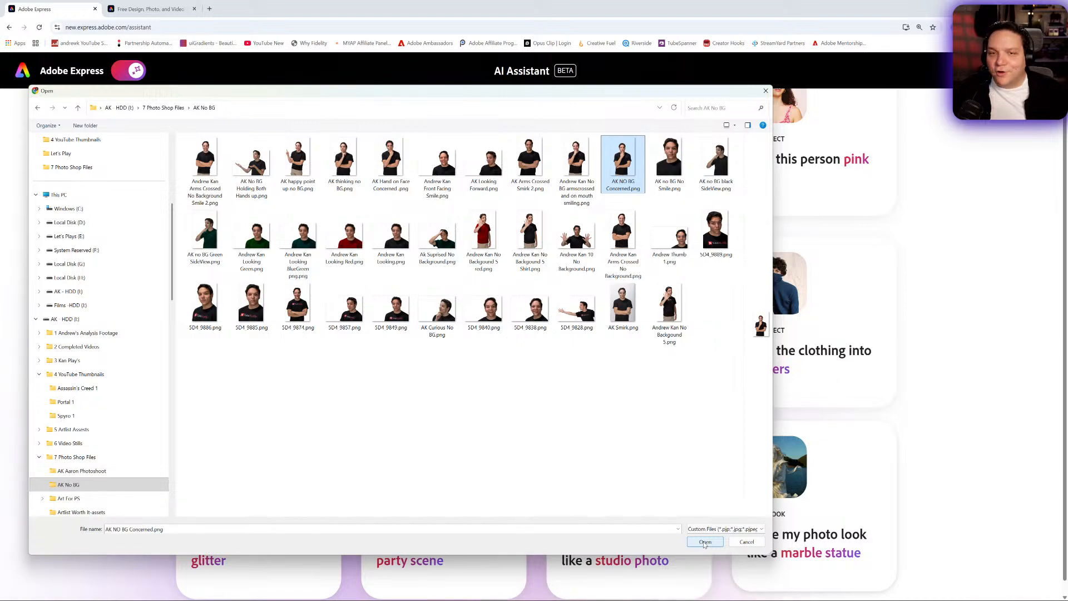
left_click(705, 542)
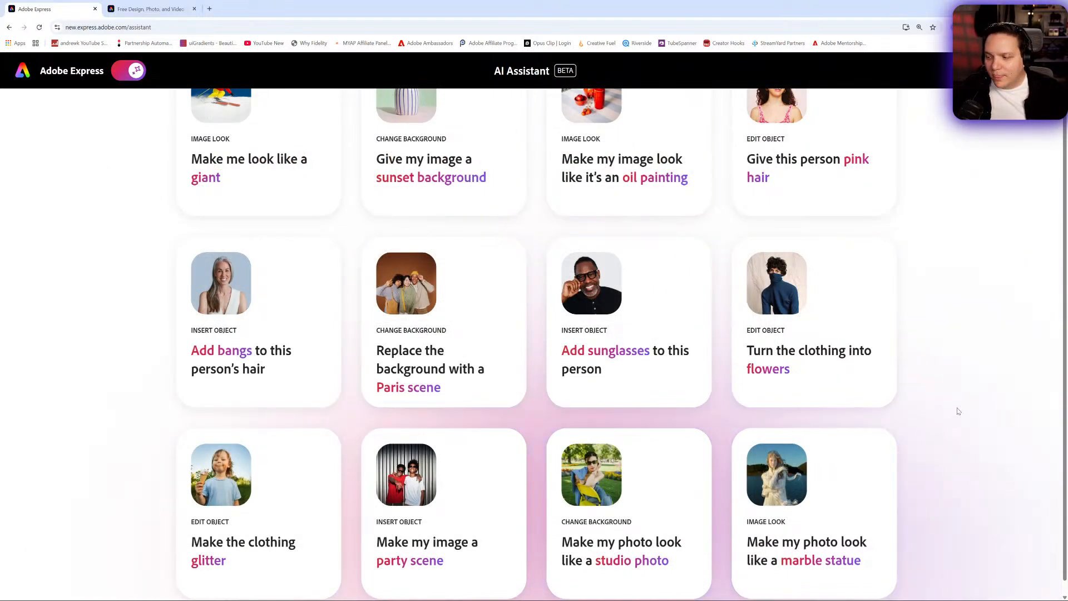
scroll(957, 397, "up", 15)
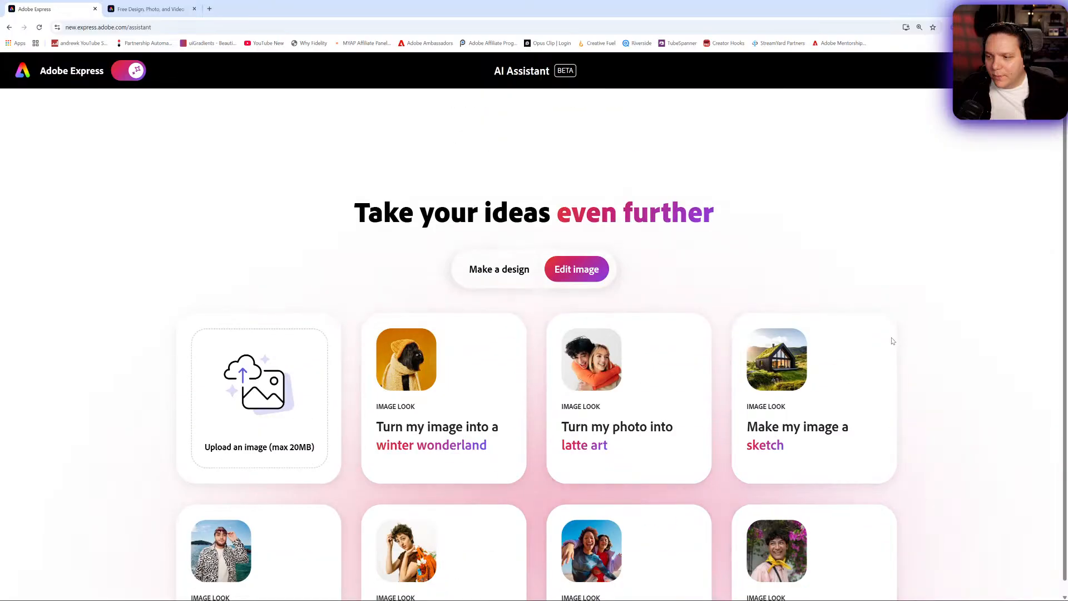
- Try the marble statue look again with the front-facing smile photo, and reload the AI Assistant page
scroll(891, 341, "down", 15)
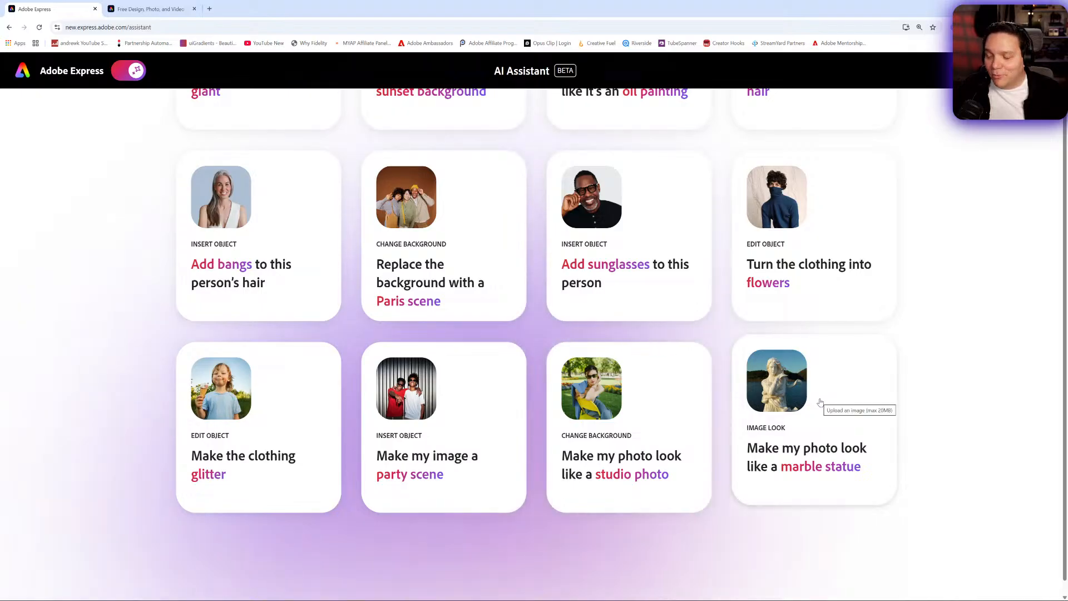
left_click(815, 391)
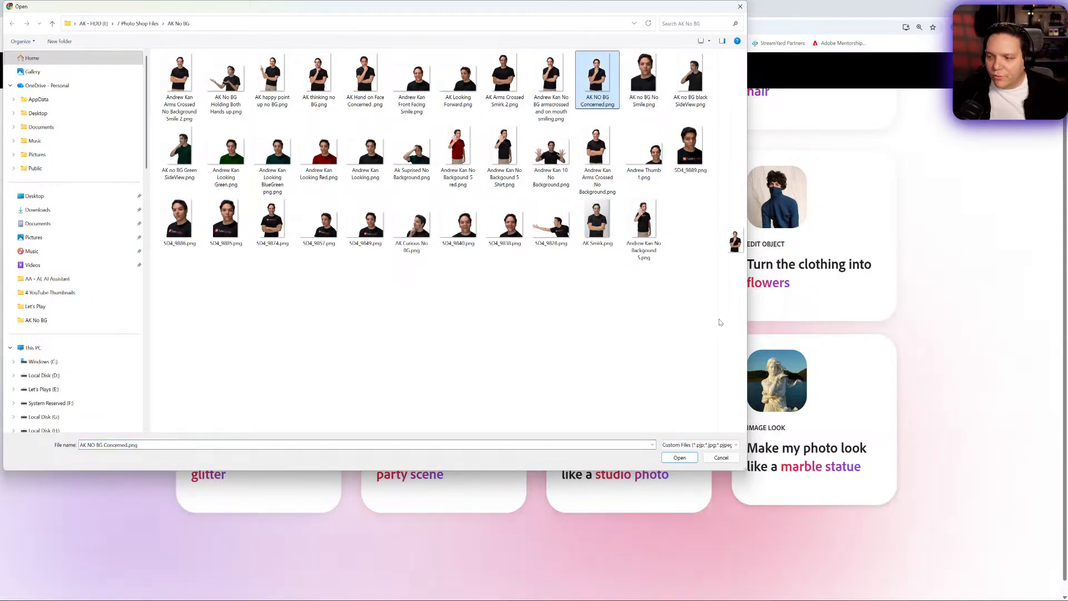
left_click_drag(720, 322, 487, 316)
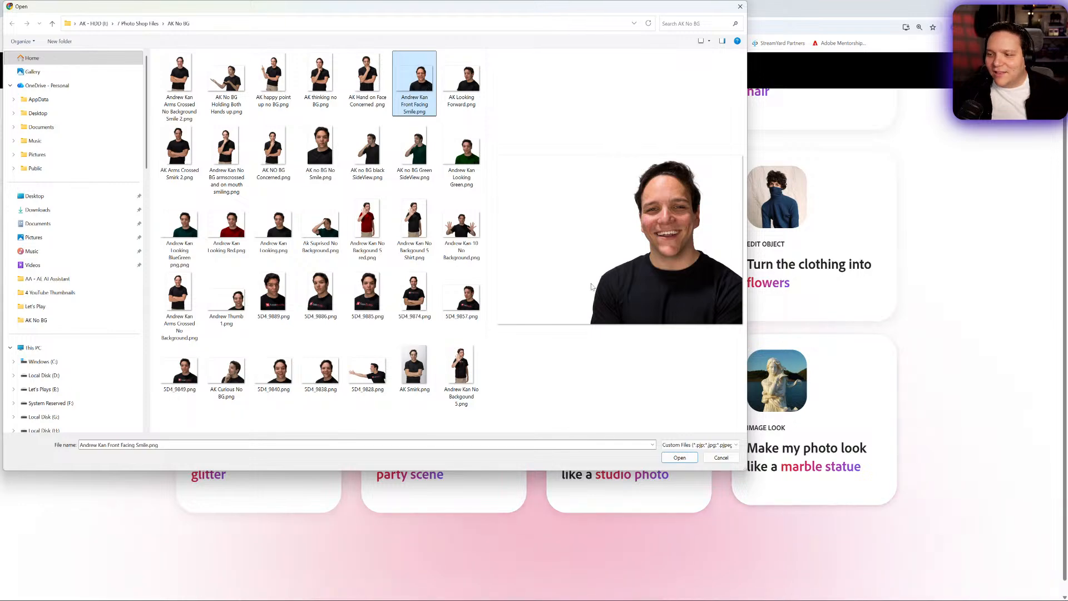
left_click(681, 458)
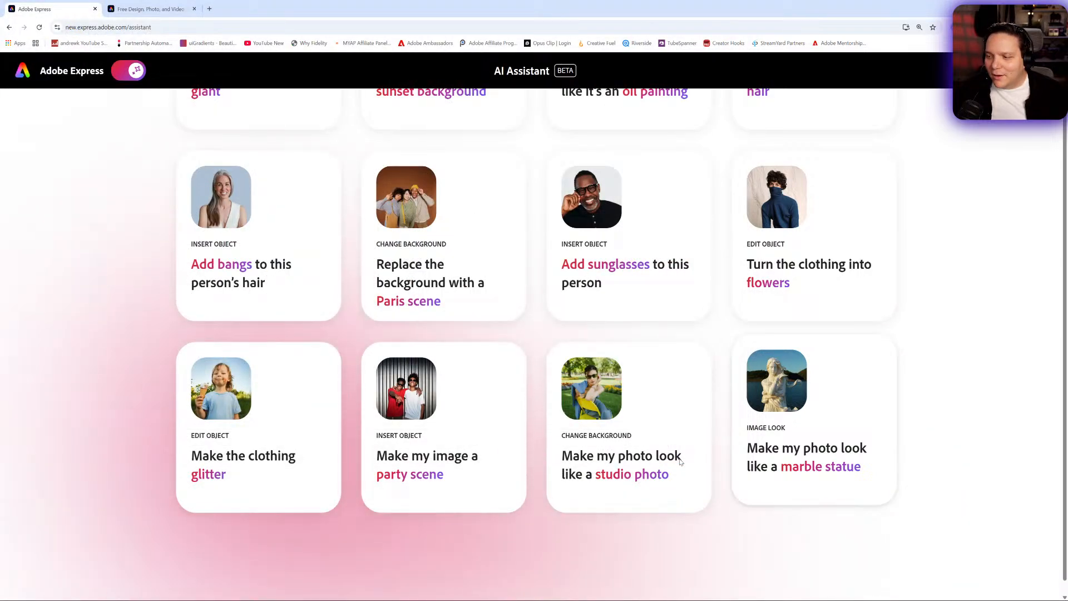
scroll(770, 368, "up", 18)
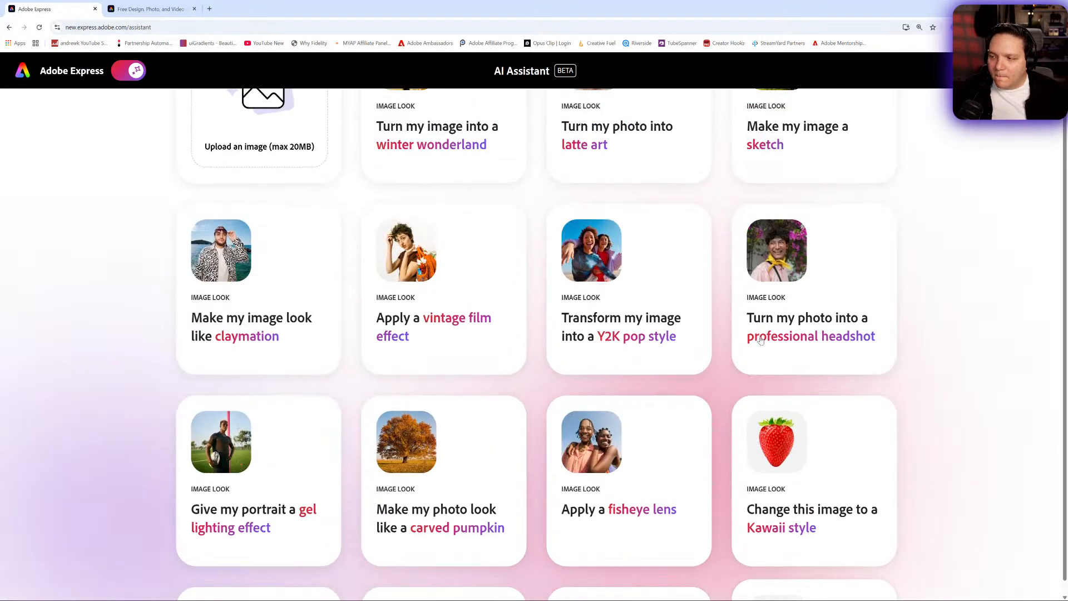
left_click(39, 27)
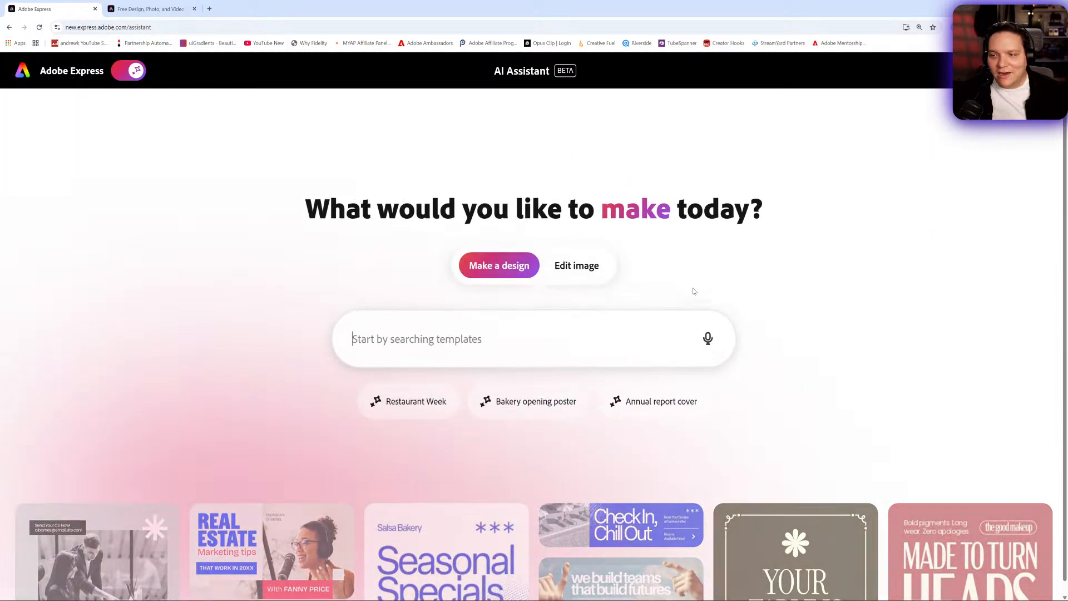
- Retry the marble statue image look with the front-facing smile photo from the AK No BG folder
left_click(570, 267)
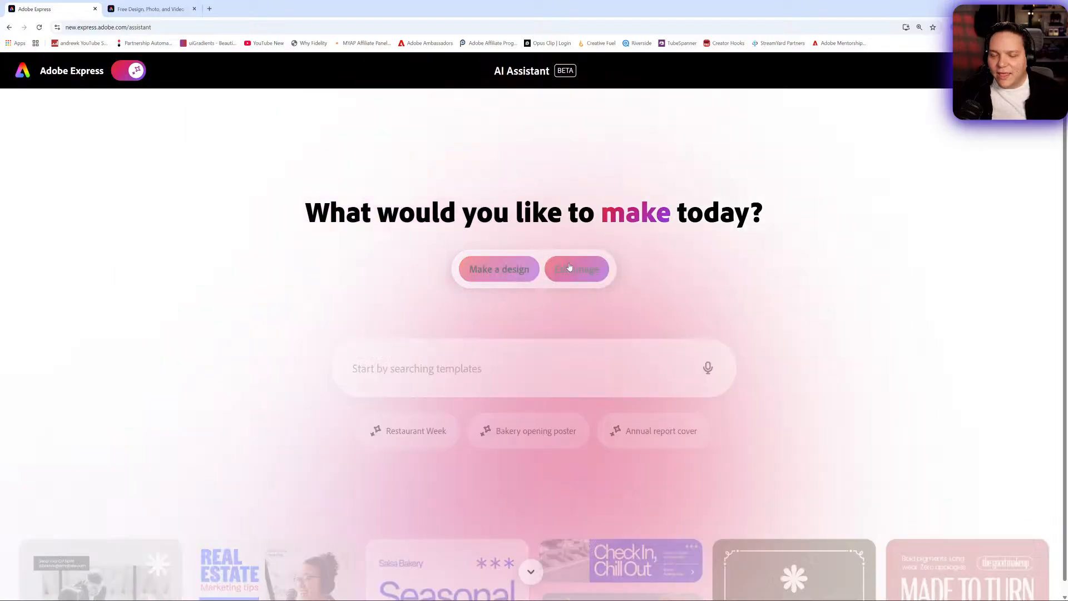
scroll(808, 294, "down", 10)
scroll(808, 293, "down", 8)
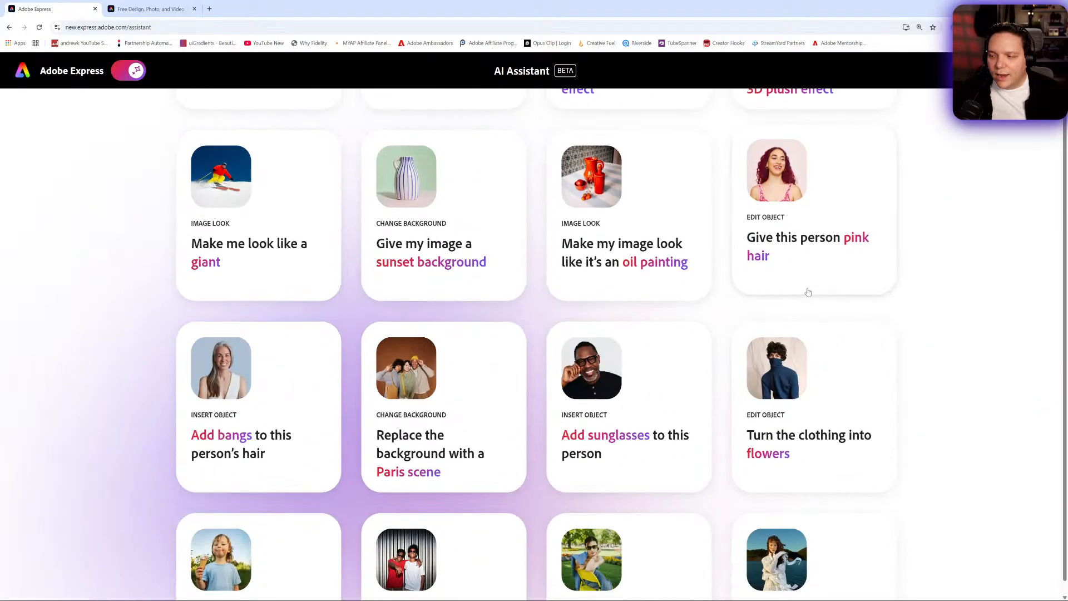
left_click(818, 395)
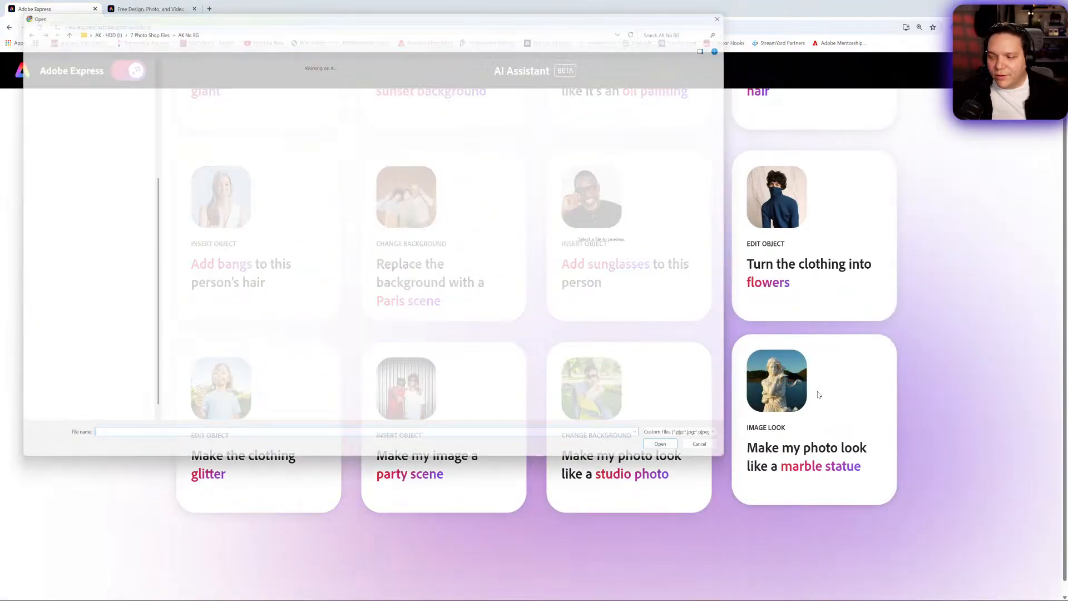
left_click(415, 78)
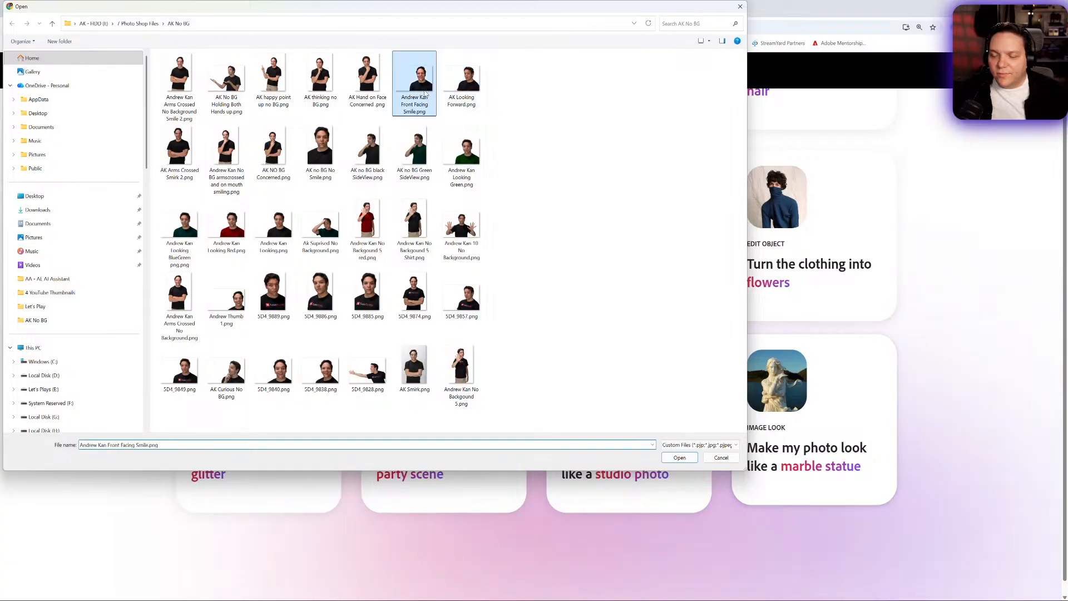
left_click(681, 458)
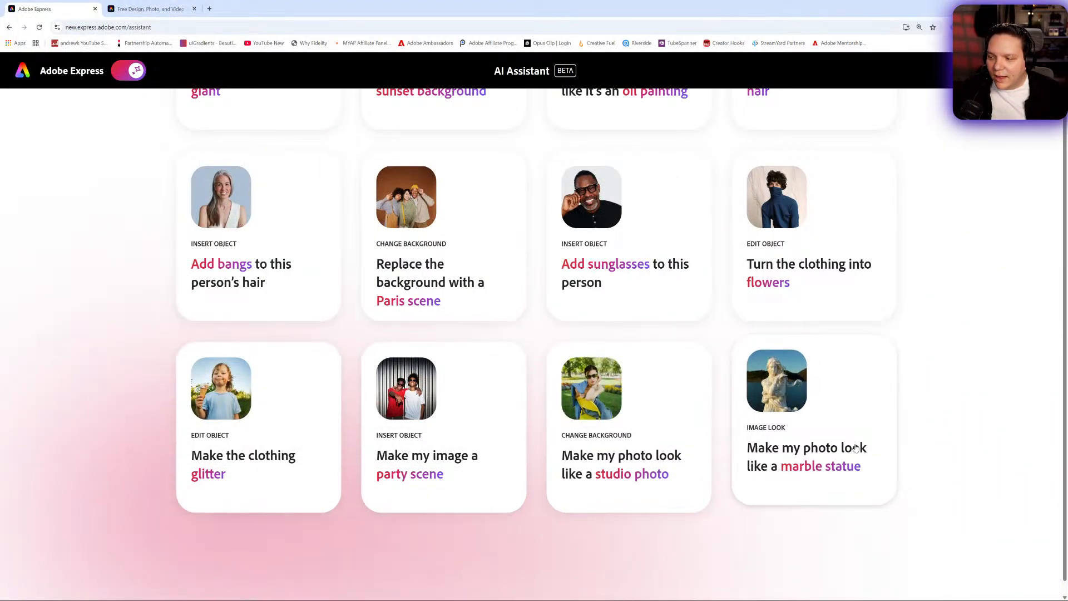
- Look through the image editing suggestions and choose the 3D plush effect look
scroll(845, 455, "up", 15)
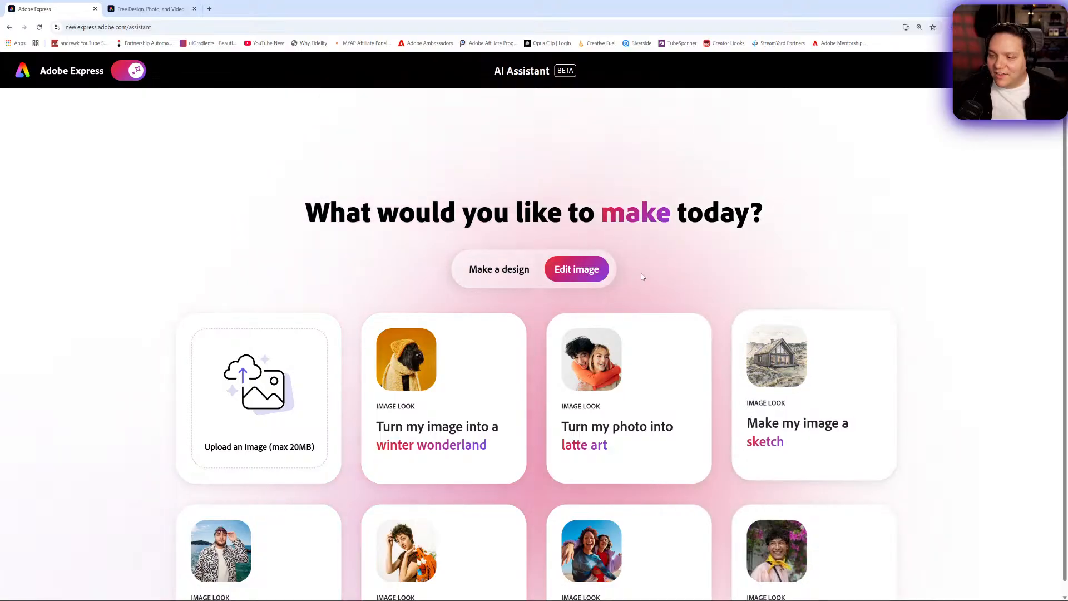
scroll(667, 242, "down", 1)
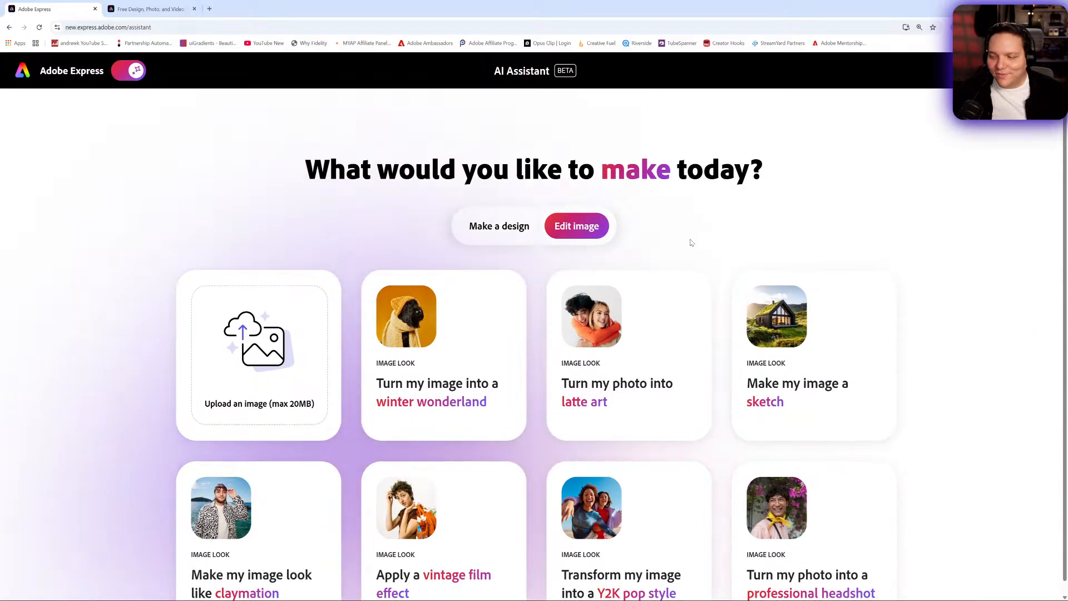
scroll(690, 222, "down", 2)
scroll(690, 223, "down", 2)
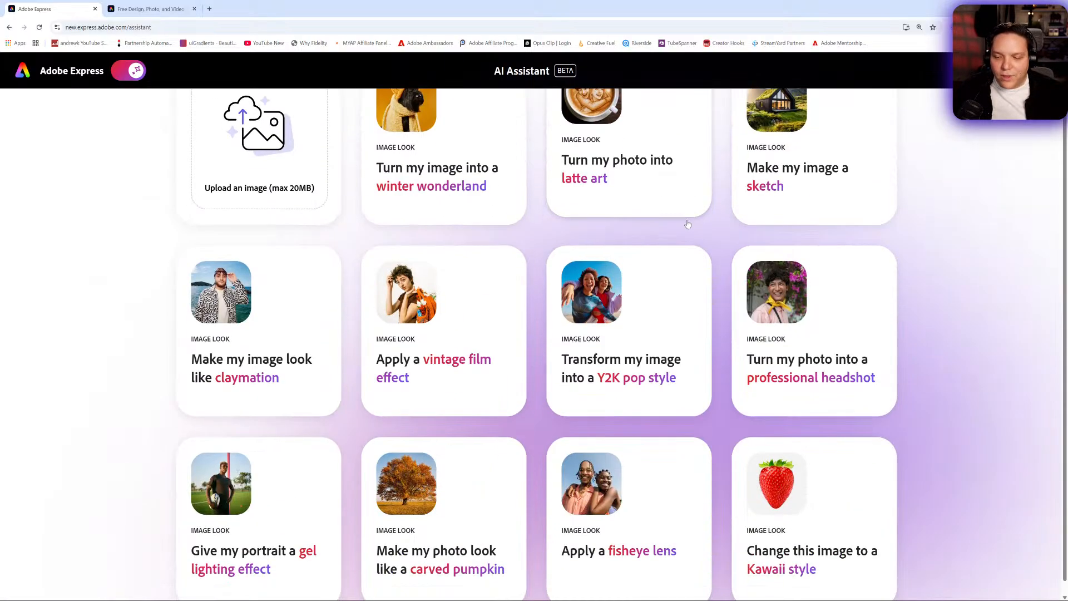
scroll(688, 223, "down", 2)
scroll(689, 224, "down", 3)
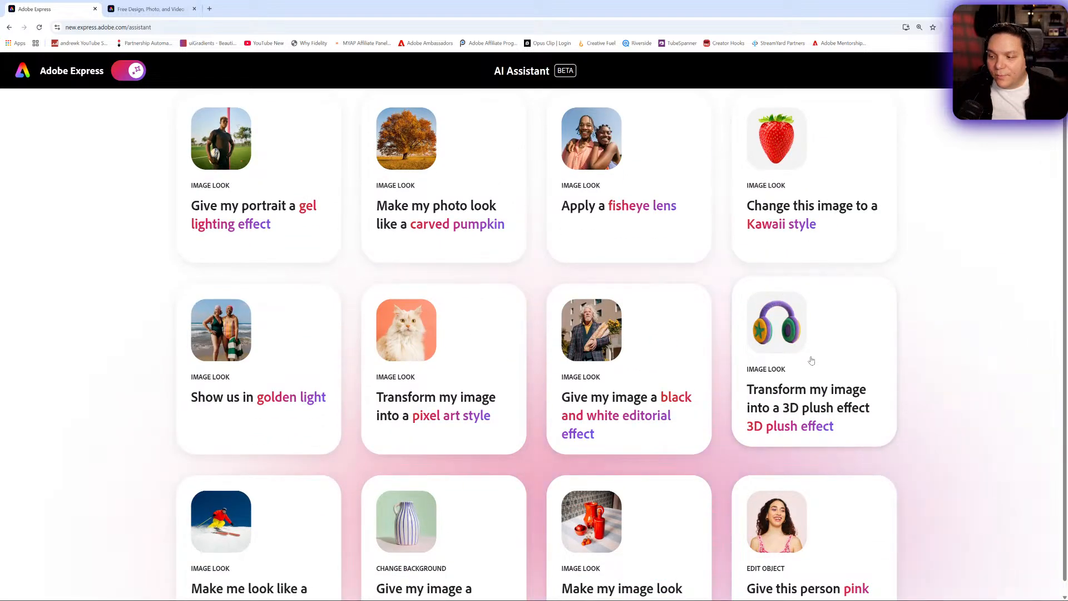
left_click(812, 361)
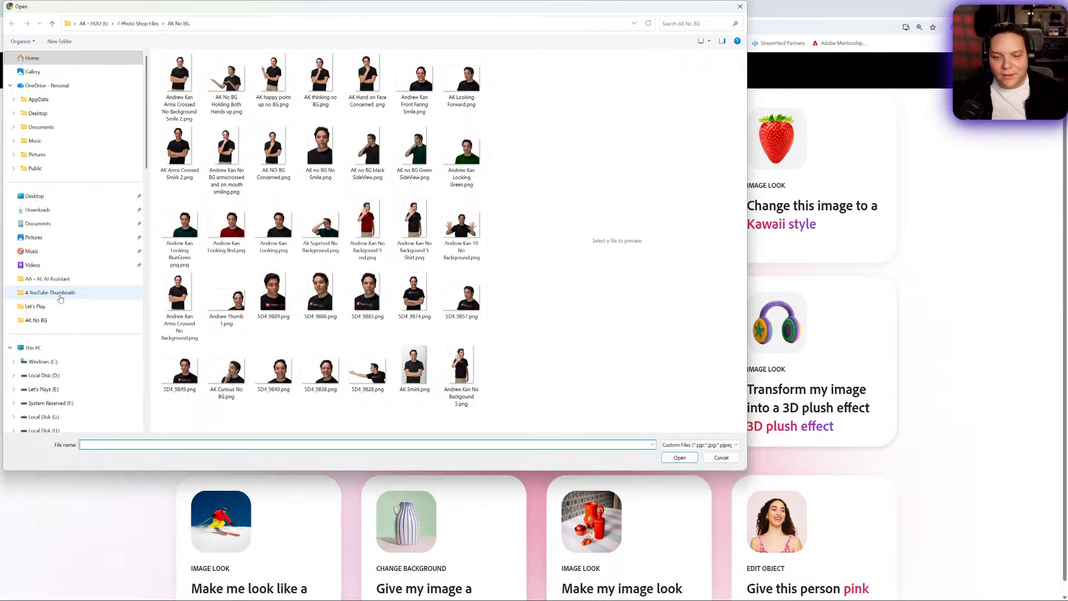
- Upload KD Logo Solo.png from the KD_CreatorCommunity folder in 9 Brand Portfolio for the plush transformation
scroll(60, 299, "down", 5)
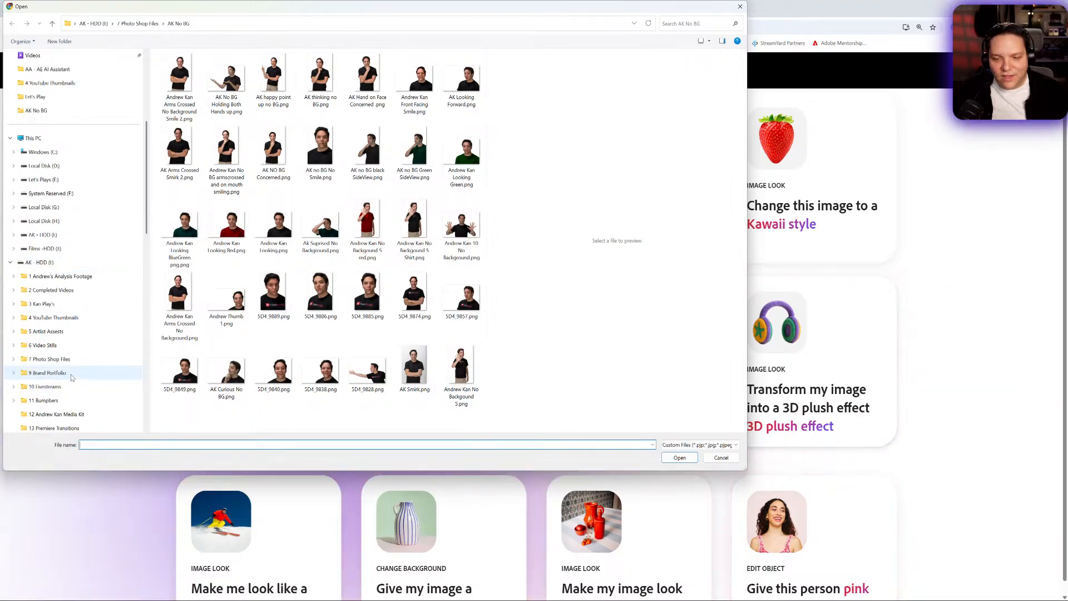
left_click(71, 375)
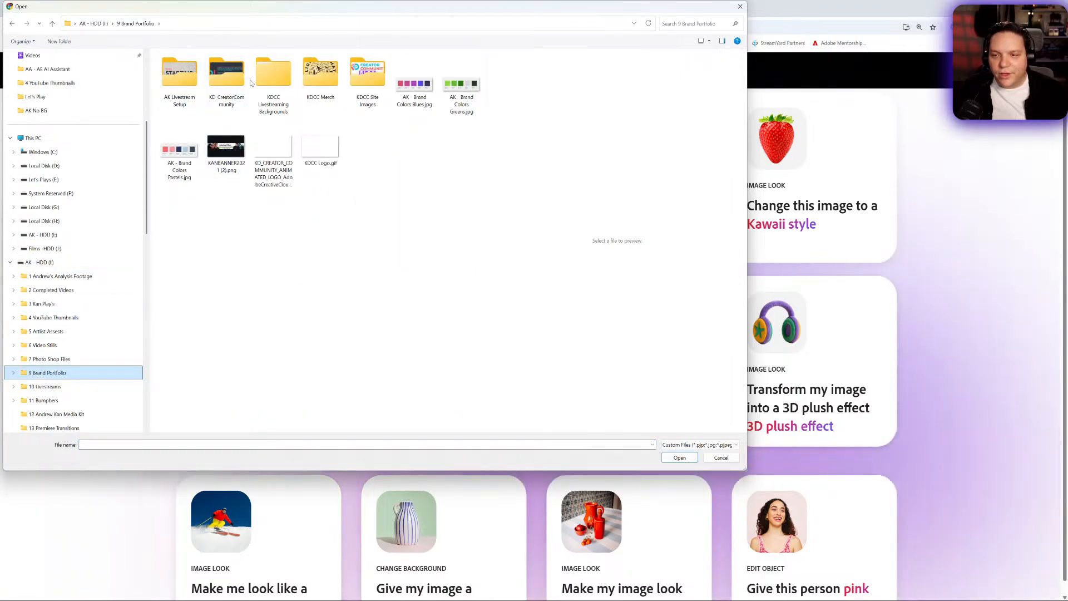
double_click(231, 82)
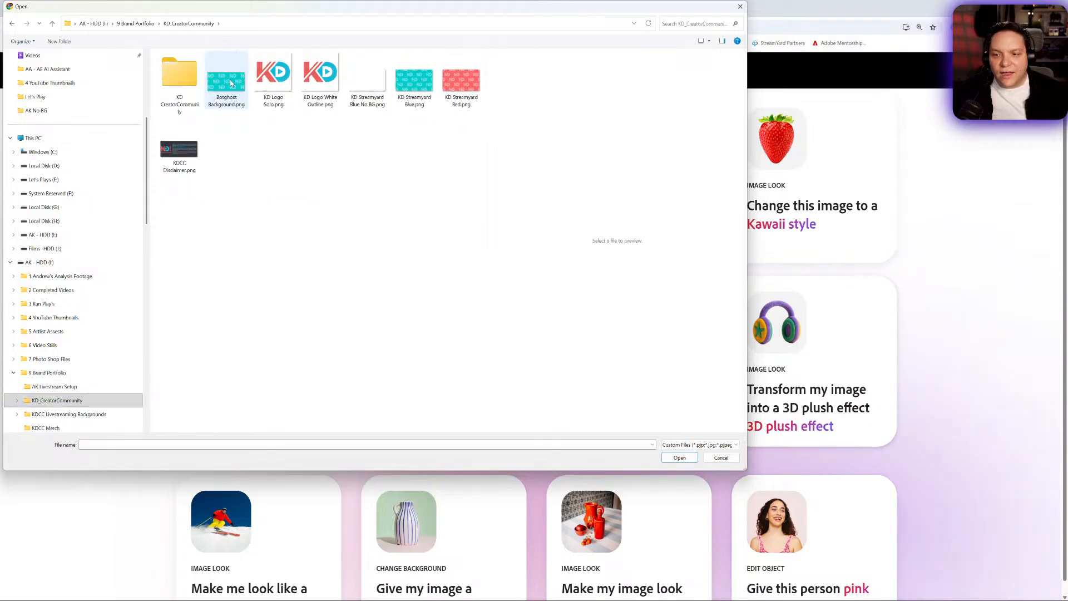
left_click(276, 83)
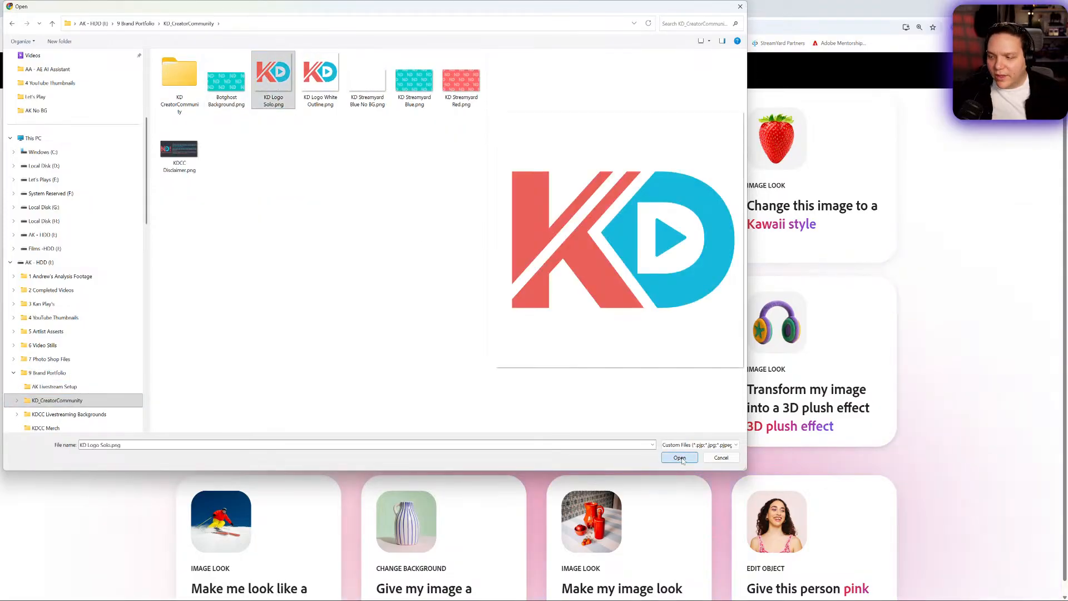
left_click(680, 458)
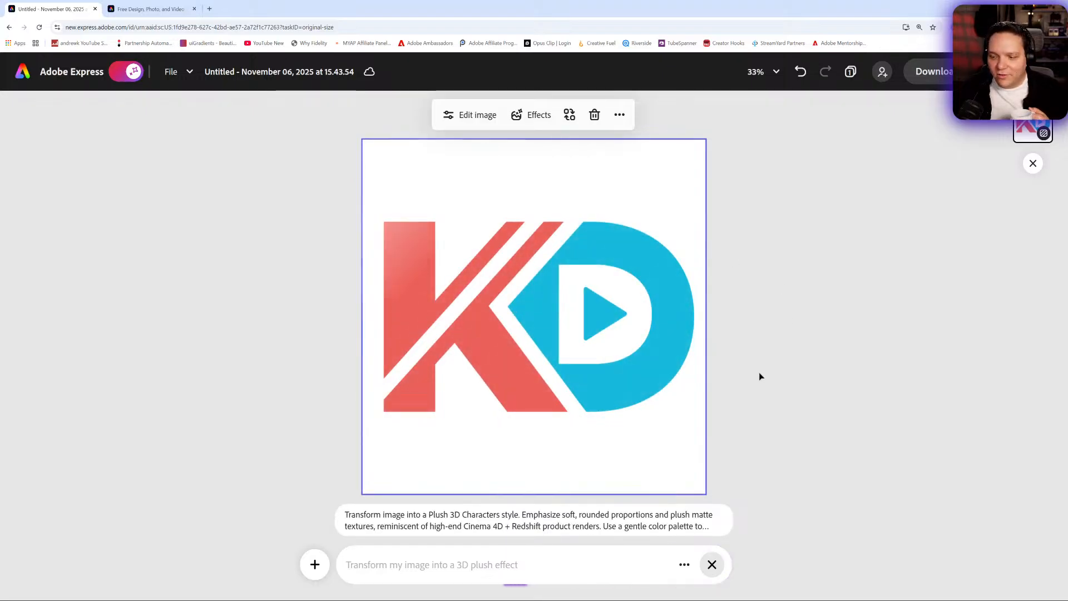
mouse_move(420, 526)
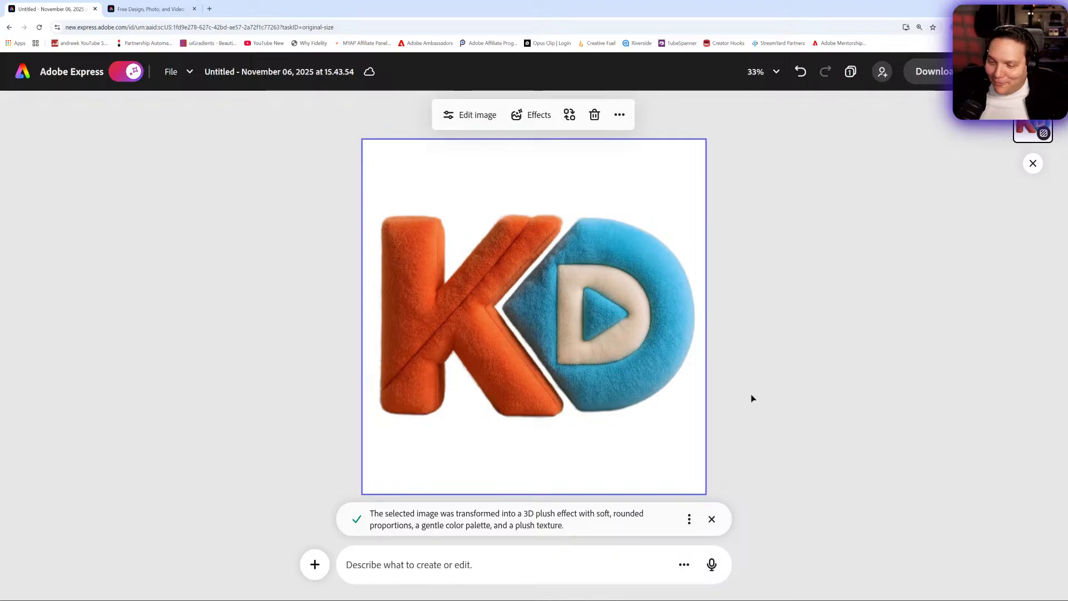
- Rename the design as KDCC Pillow Logo
left_click(299, 72)
key("ctrl+a")
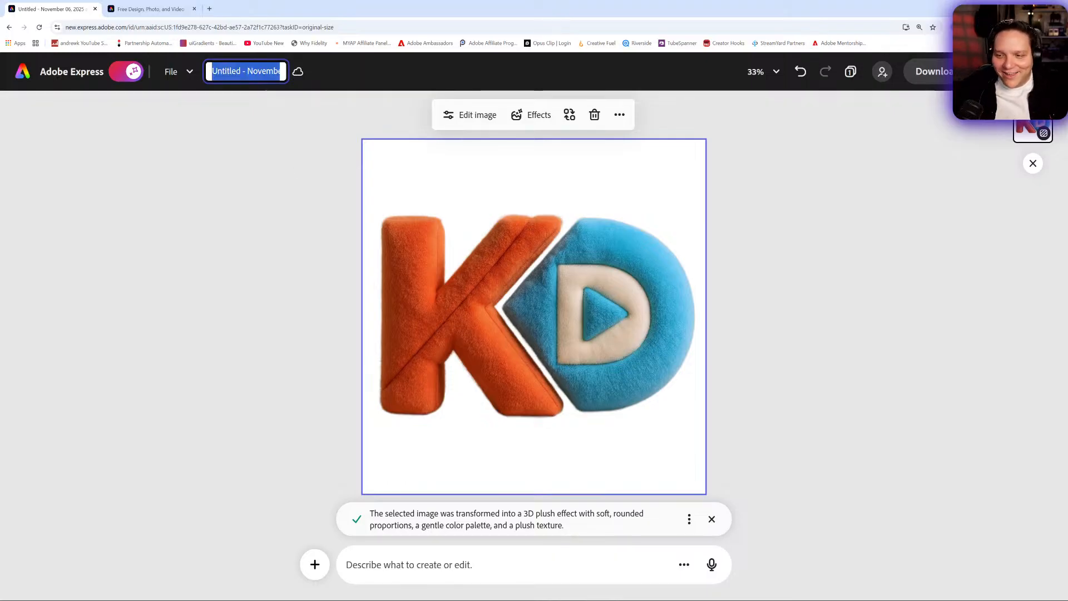
type("KDCC")
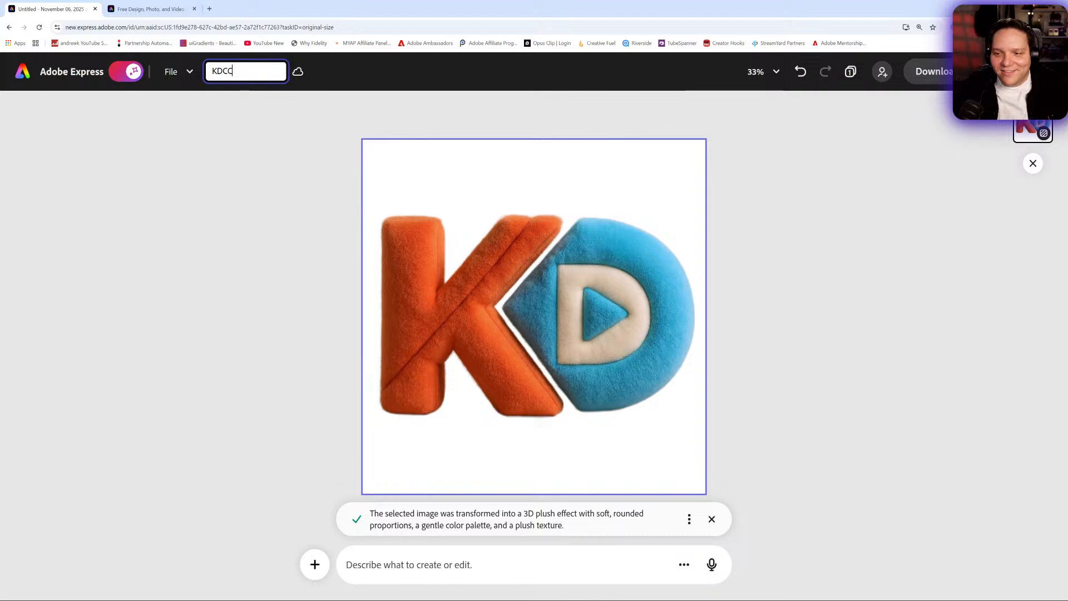
type(" Pillow Logo")
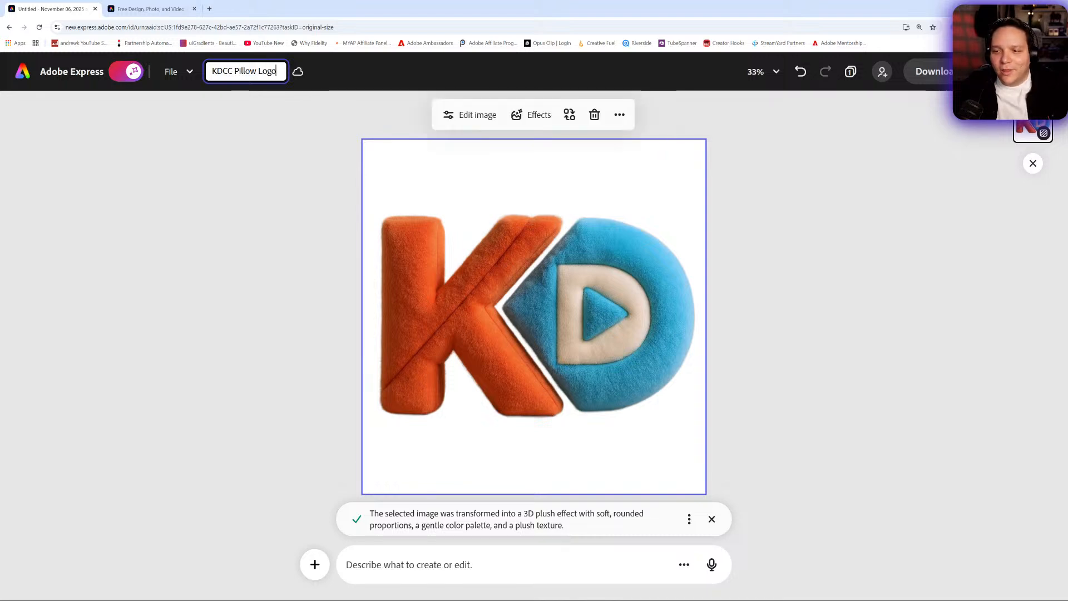
left_click(146, 259)
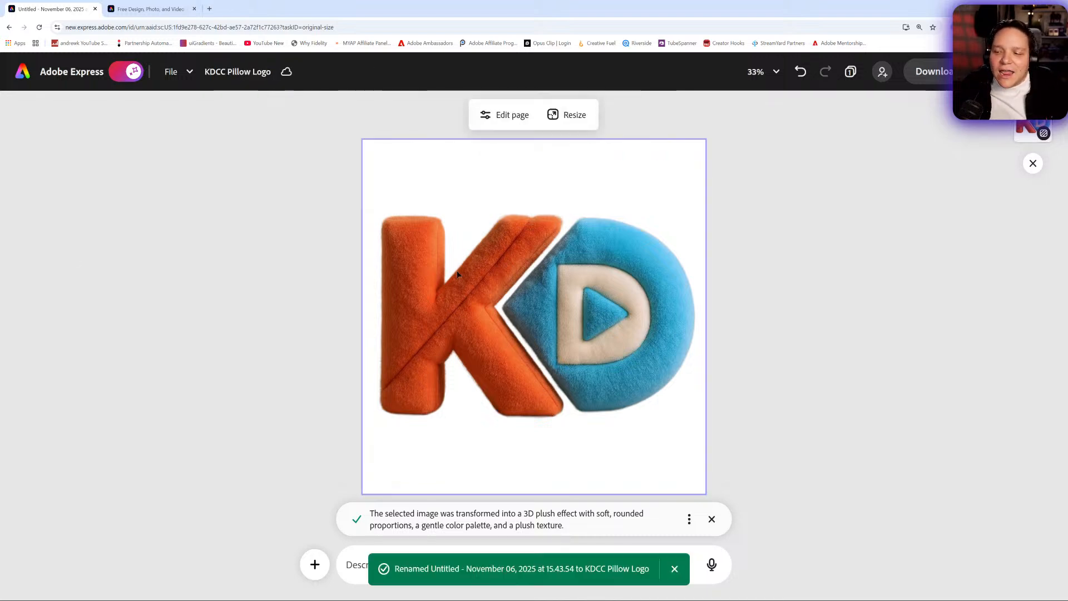
- Turn off the AI Assistant for the full editor and try to move the plush logo on the page
left_click(455, 276)
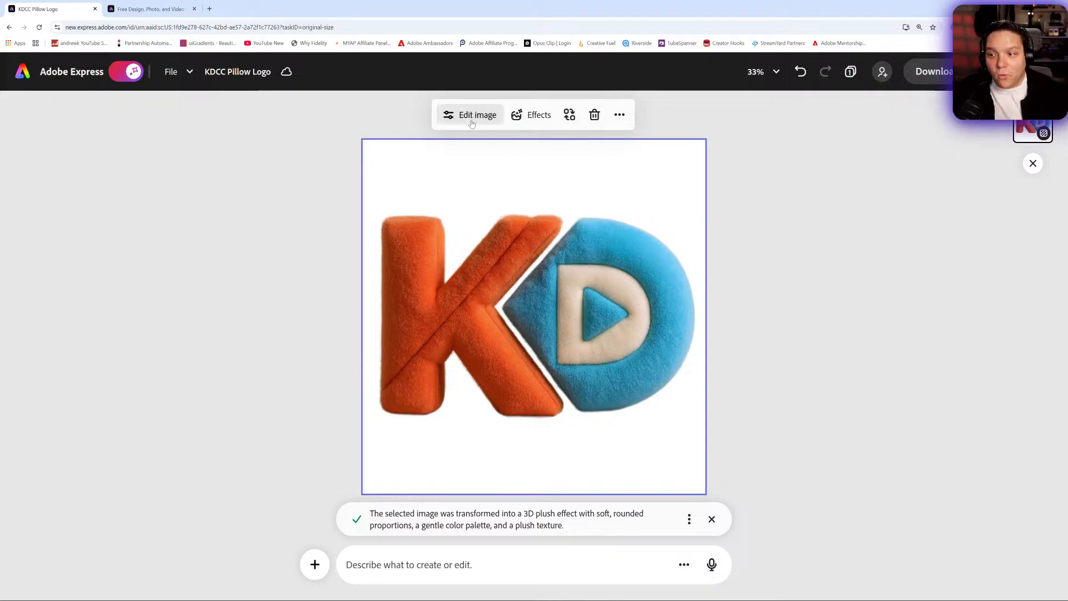
left_click(132, 71)
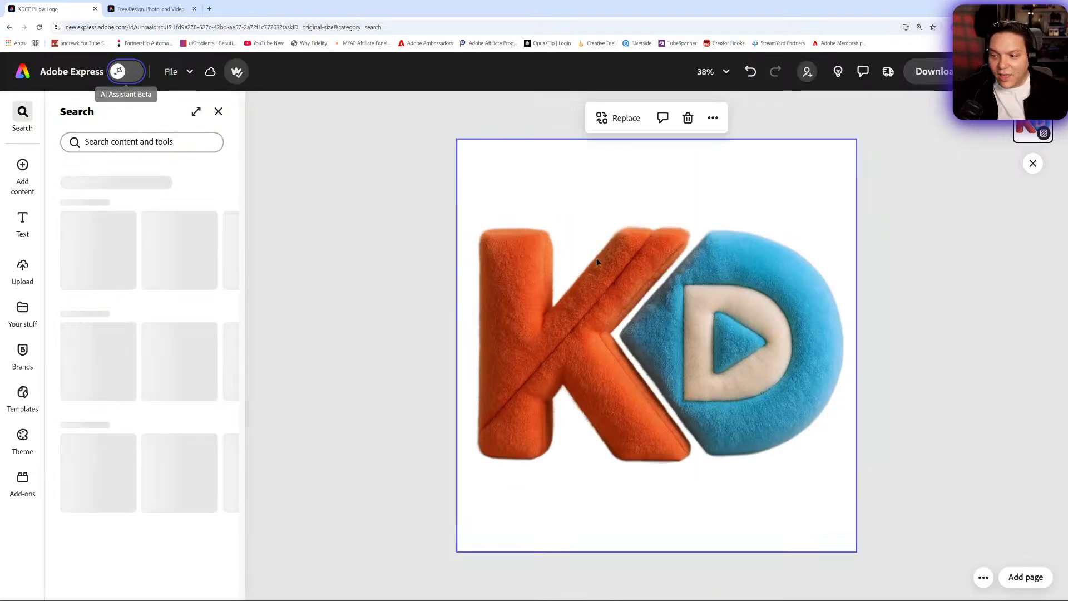
left_click(711, 293)
left_click_drag(710, 290, 689, 261)
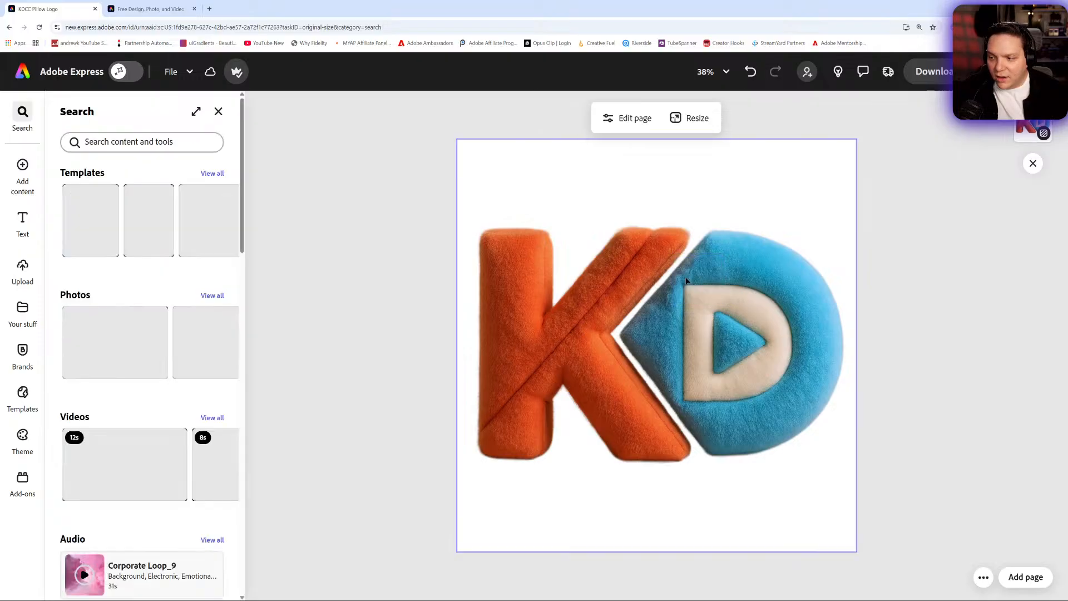
left_click(689, 260)
left_click(142, 284)
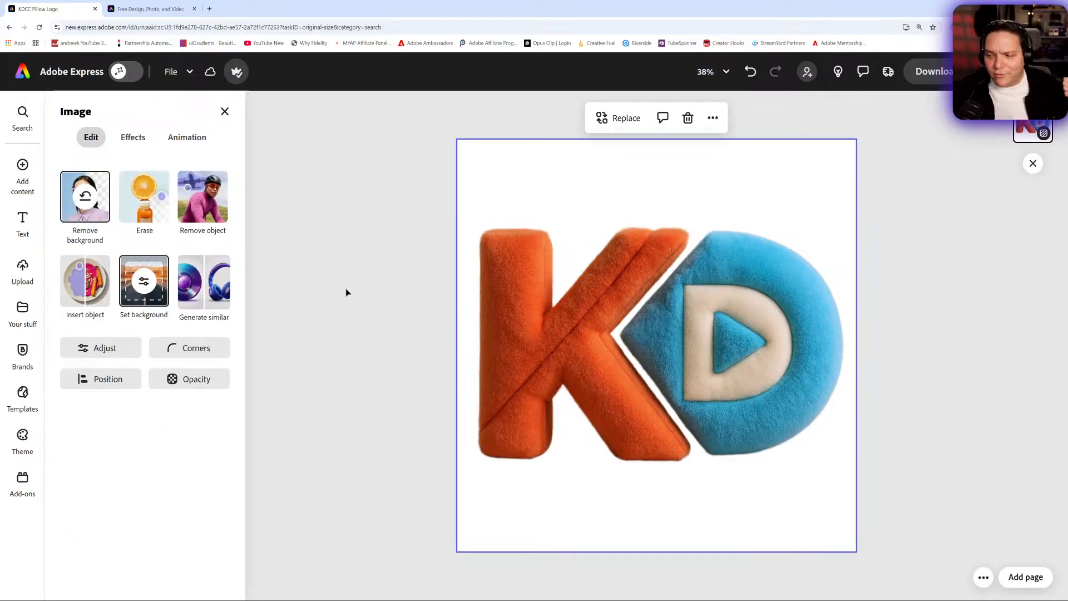
left_click_drag(726, 294, 670, 270)
left_click(664, 271)
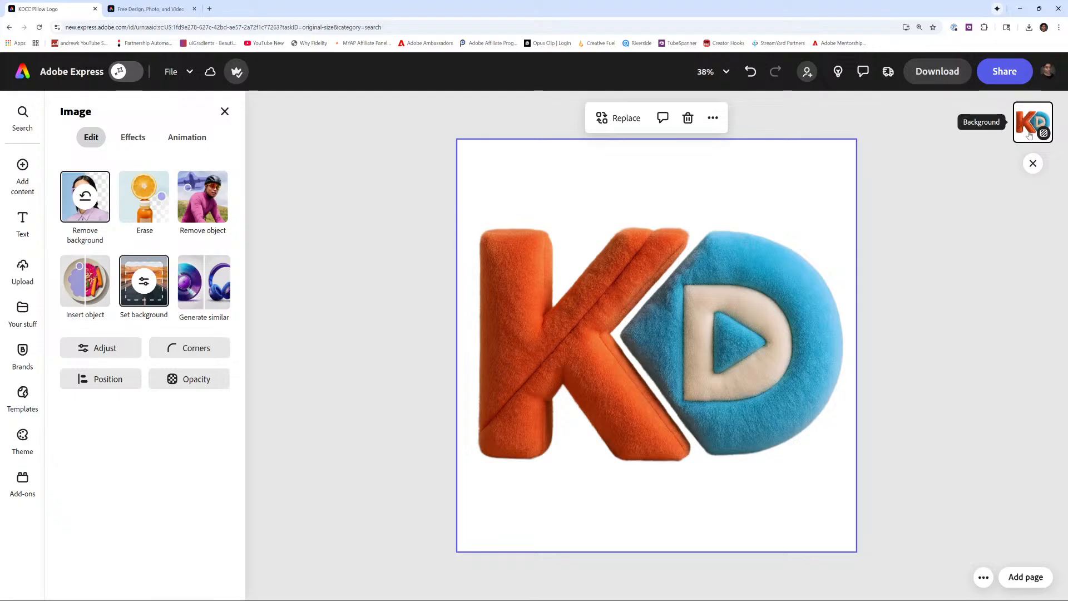
- Reframe the plush logo out of the page background, shrink it to a small size, and place it right of the page centre
left_click(148, 289)
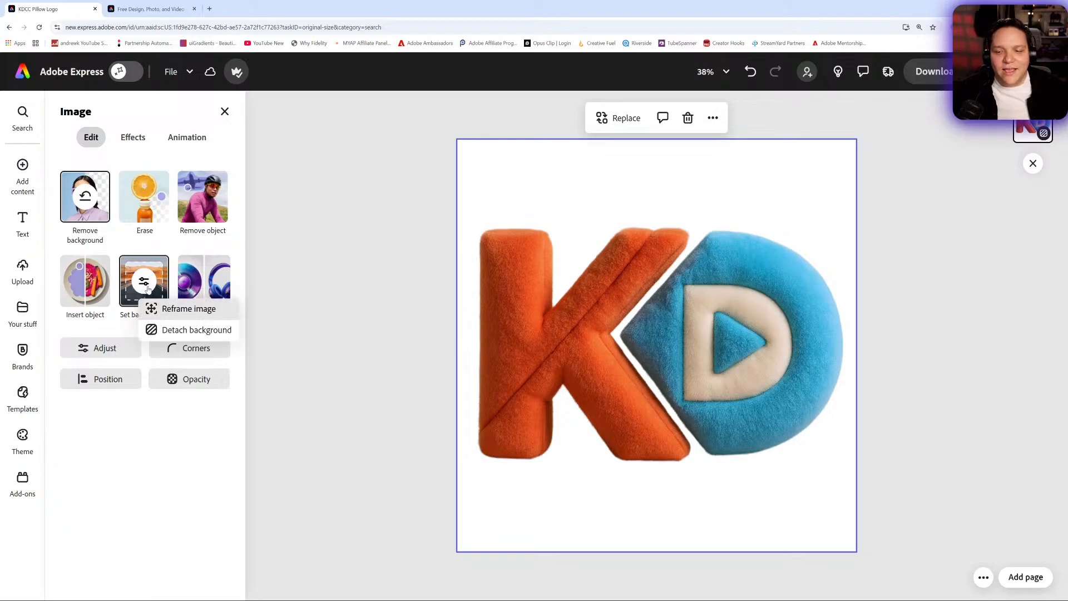
left_click(187, 309)
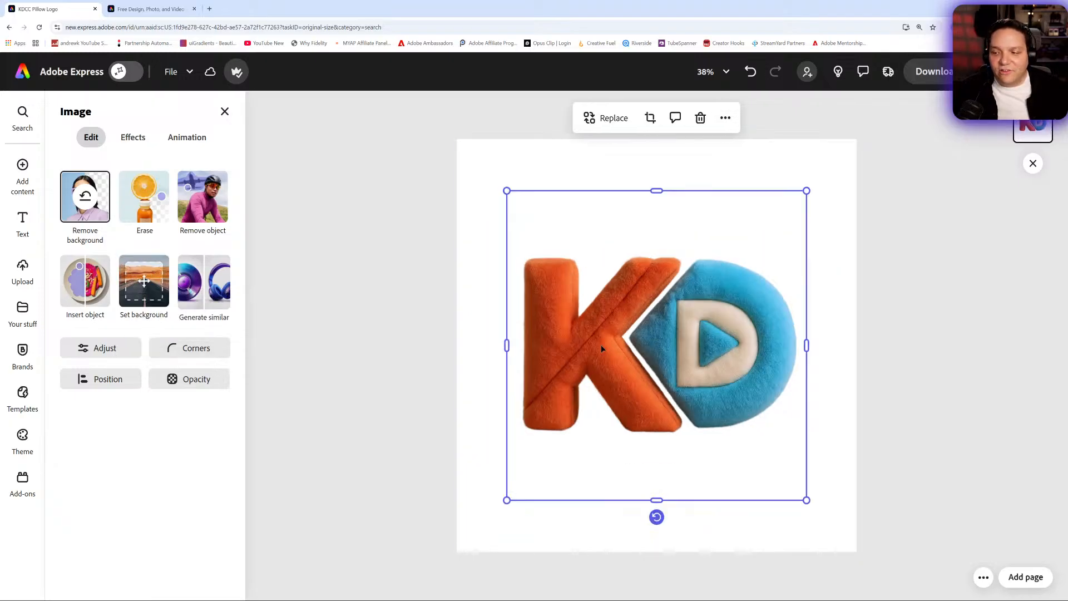
mouse_move(675, 356)
left_mouse_down()
mouse_move(638, 327)
mouse_move(671, 330)
mouse_move(674, 353)
left_mouse_up()
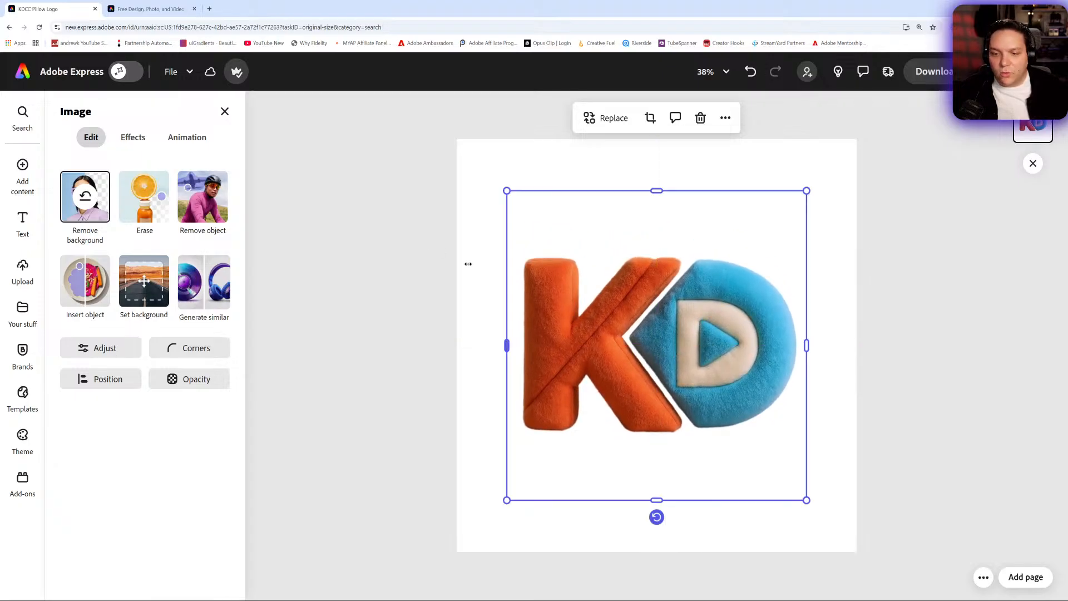
left_click_drag(506, 191, 799, 365)
left_click_drag(779, 474, 754, 399)
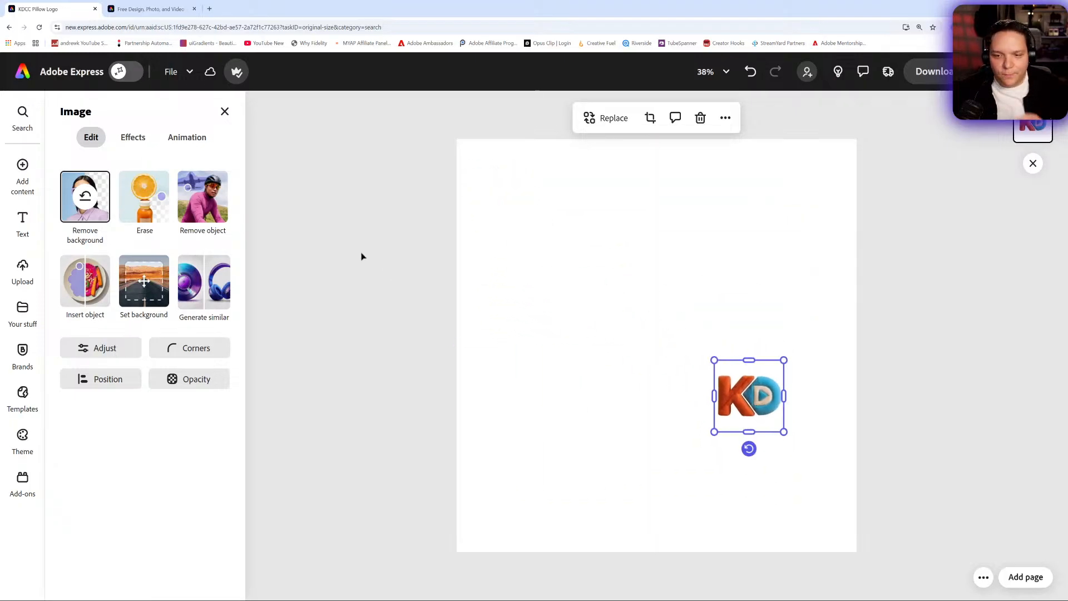
- Search the media library's photos for "Cozy Couch"
left_click(22, 166)
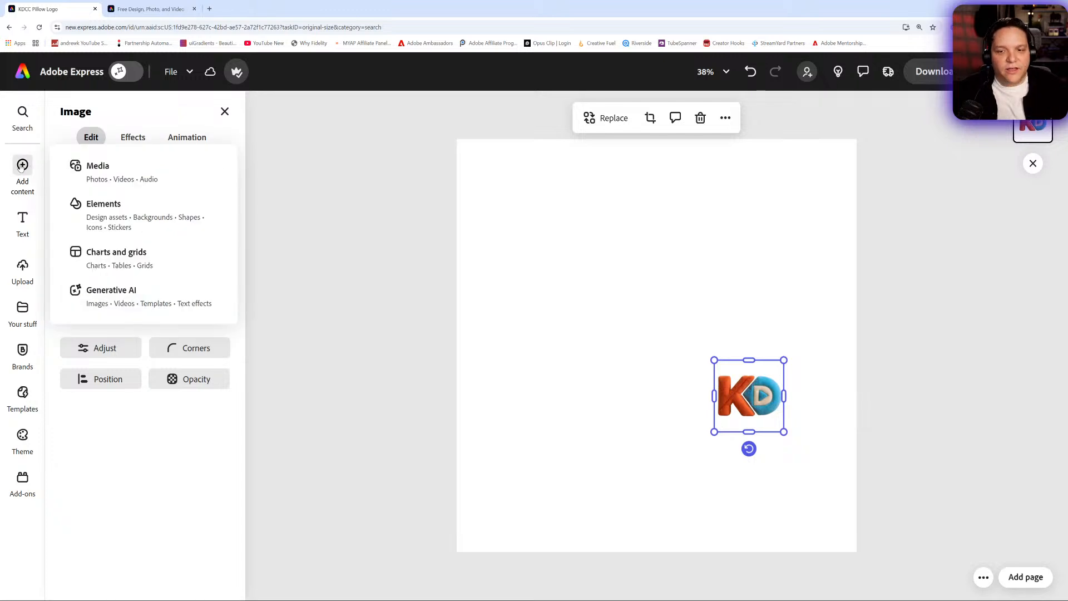
left_click(87, 167)
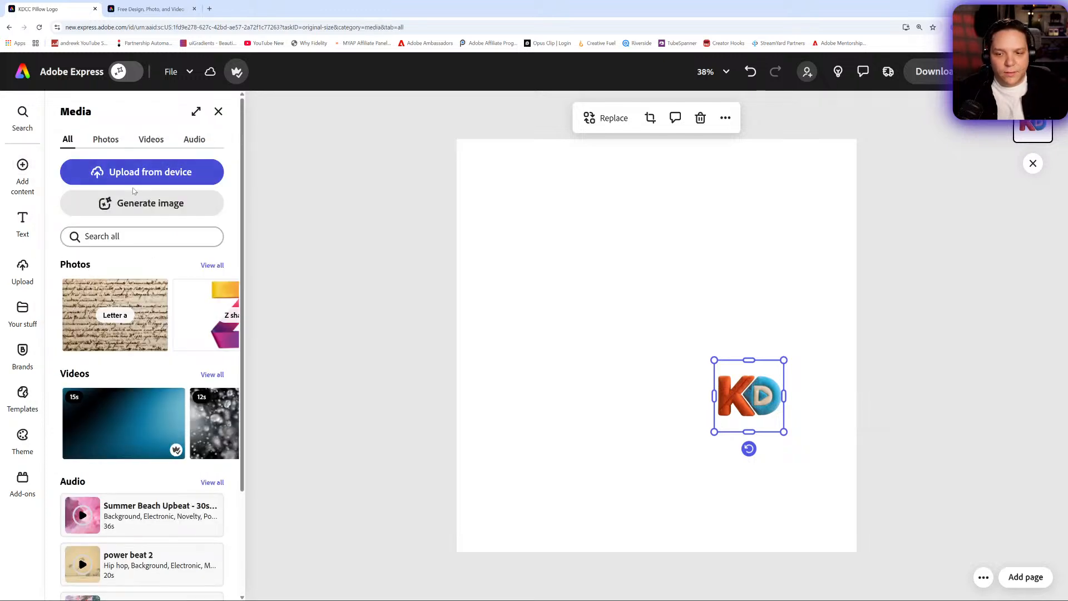
left_click(110, 141)
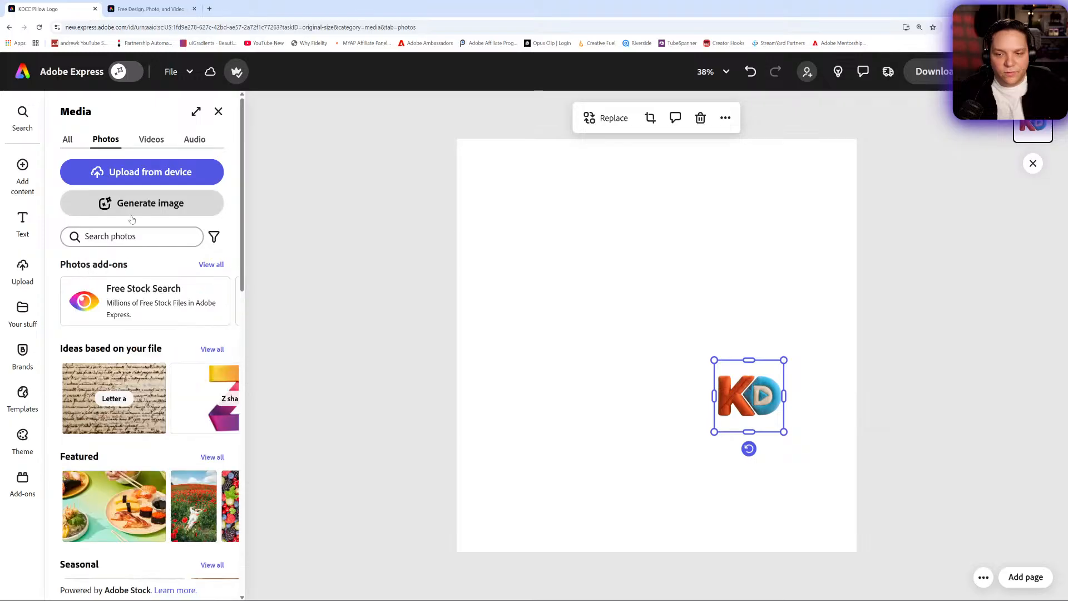
left_click(138, 236)
type("Co")
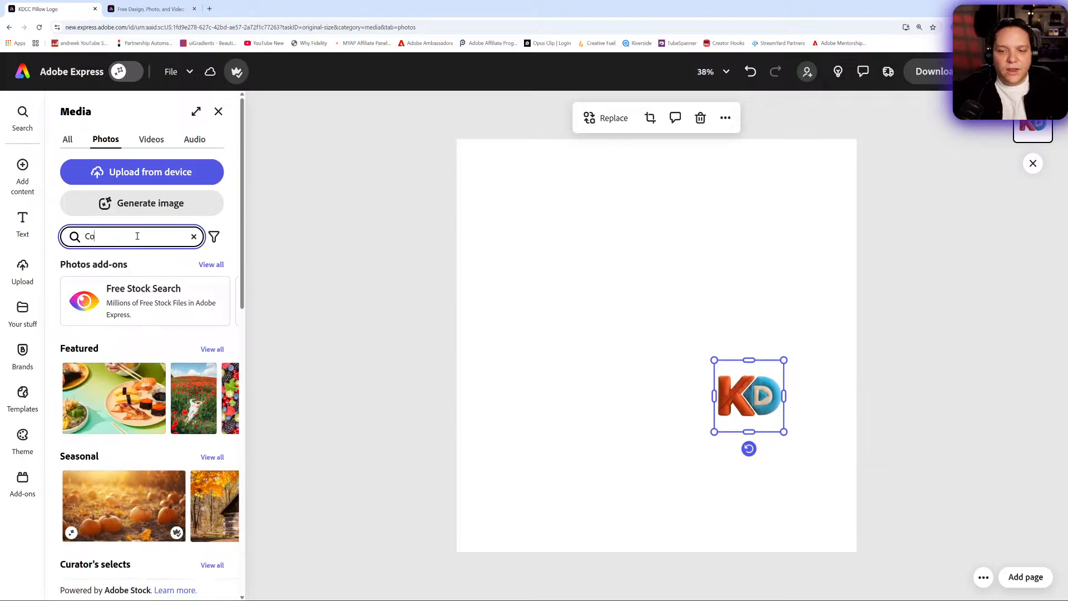
type("zy Couch")
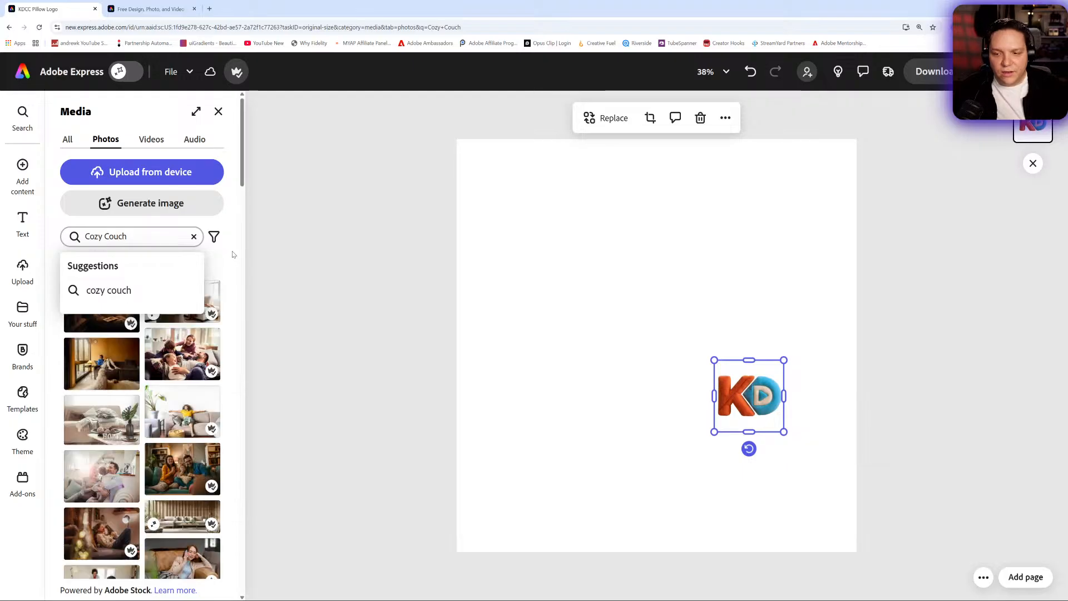
- Filter the couch photo results to Free price and Exclude Generative AI
left_click(221, 240)
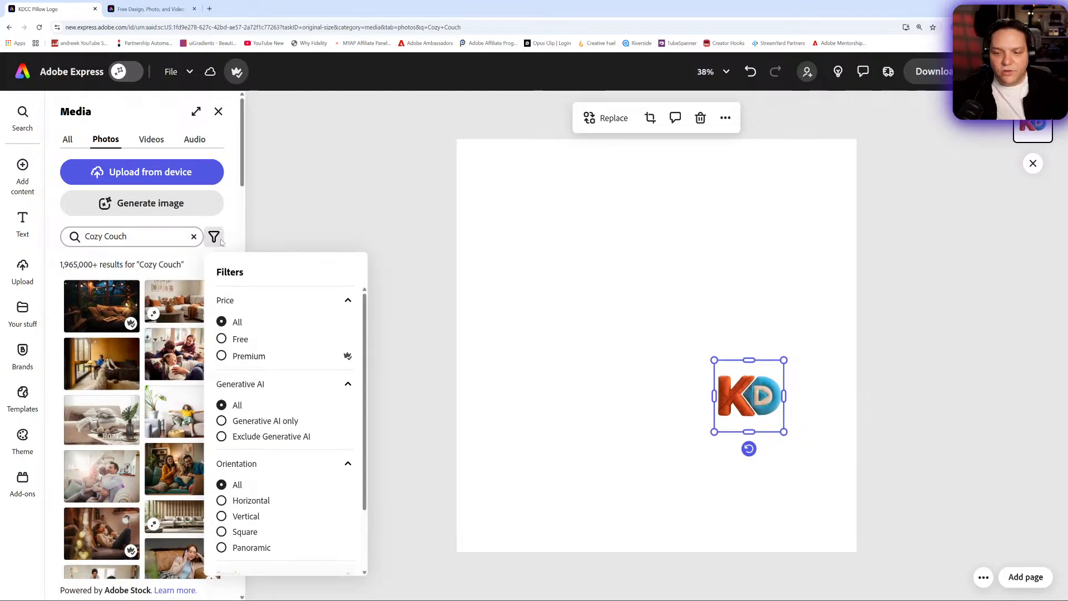
left_click(242, 339)
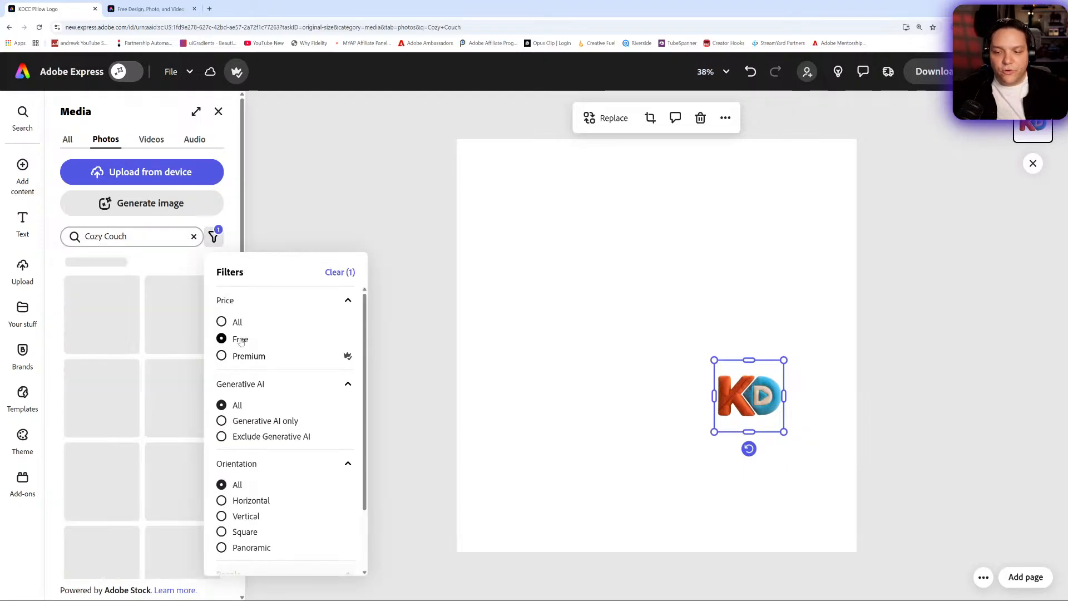
left_click(281, 437)
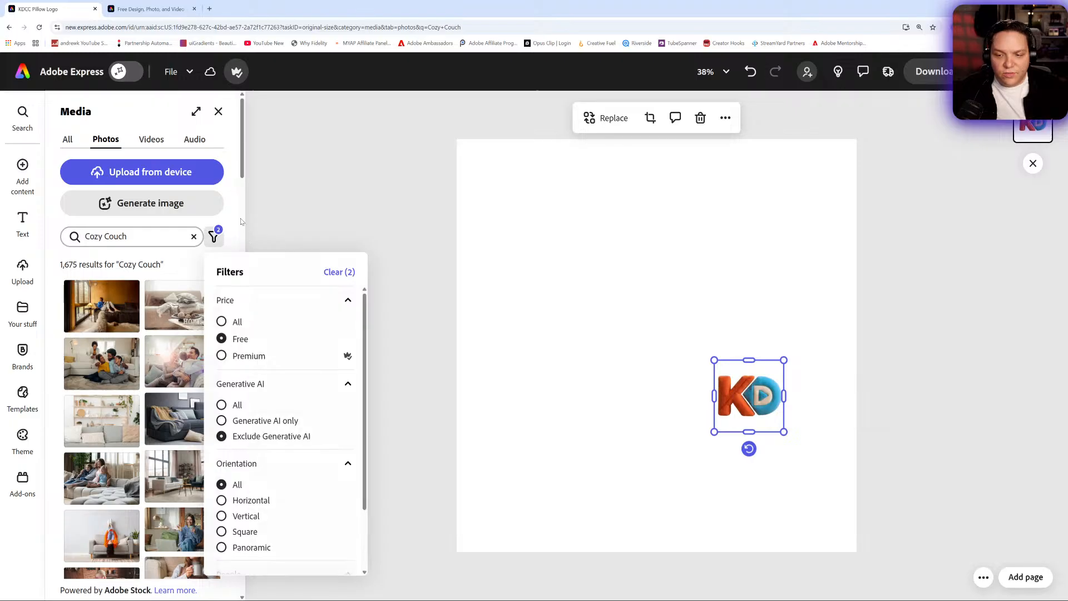
left_click(242, 220)
- Add the beige couch photo with the HOME sign and enlarge it to cover the whole page
left_click(188, 307)
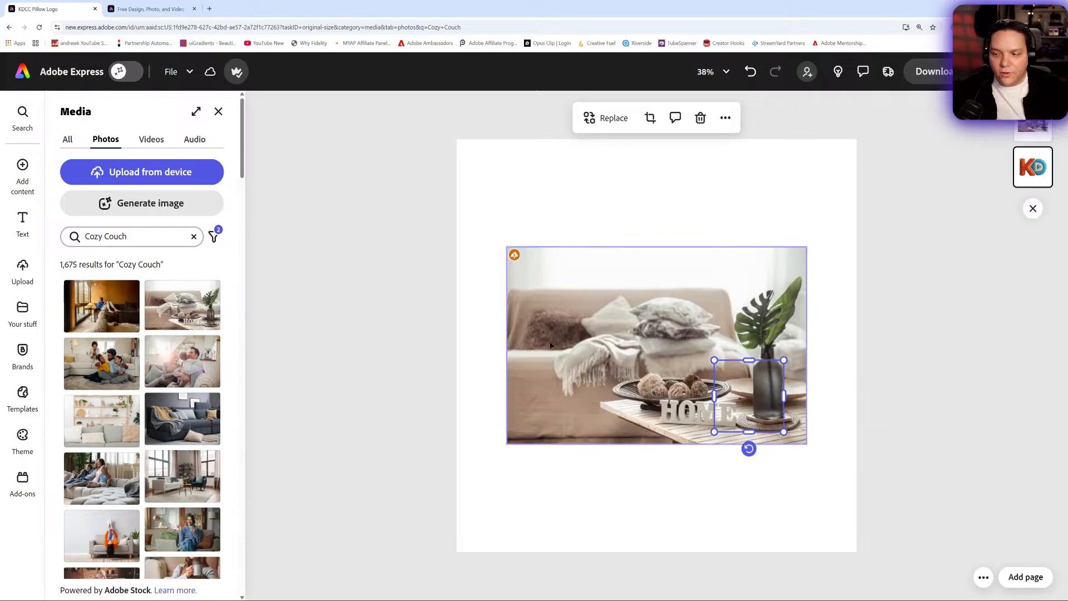
left_click_drag(609, 343, 551, 237)
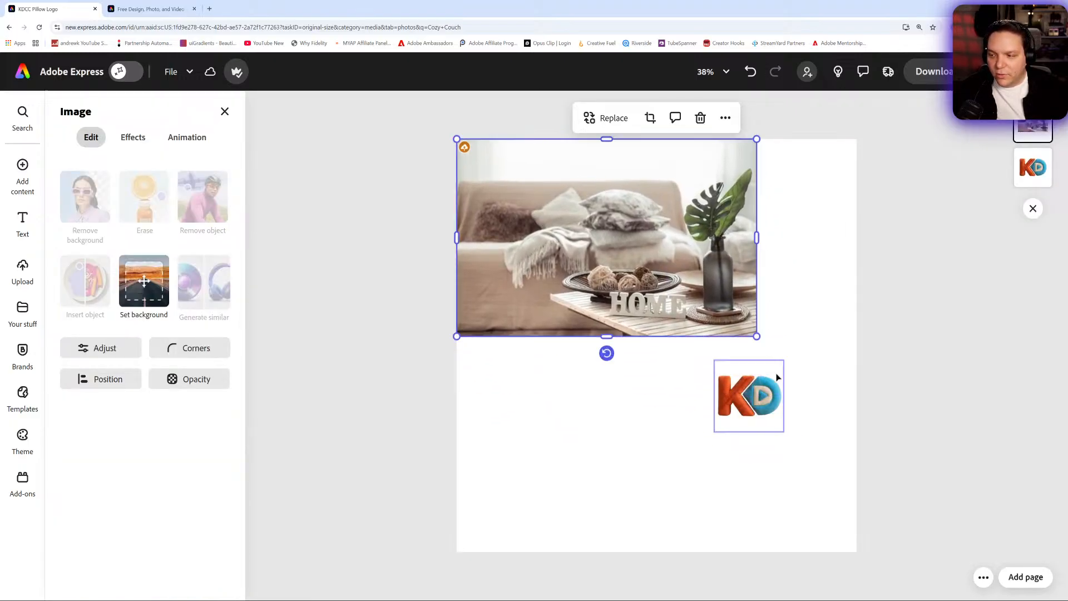
left_click_drag(757, 338, 1067, 566)
left_click_drag(747, 233, 701, 248)
- Bring the KD plush logo in front of the couch photo, roughly double its size, and place it over the dark pillow
left_click_drag(1040, 161, 528, 313)
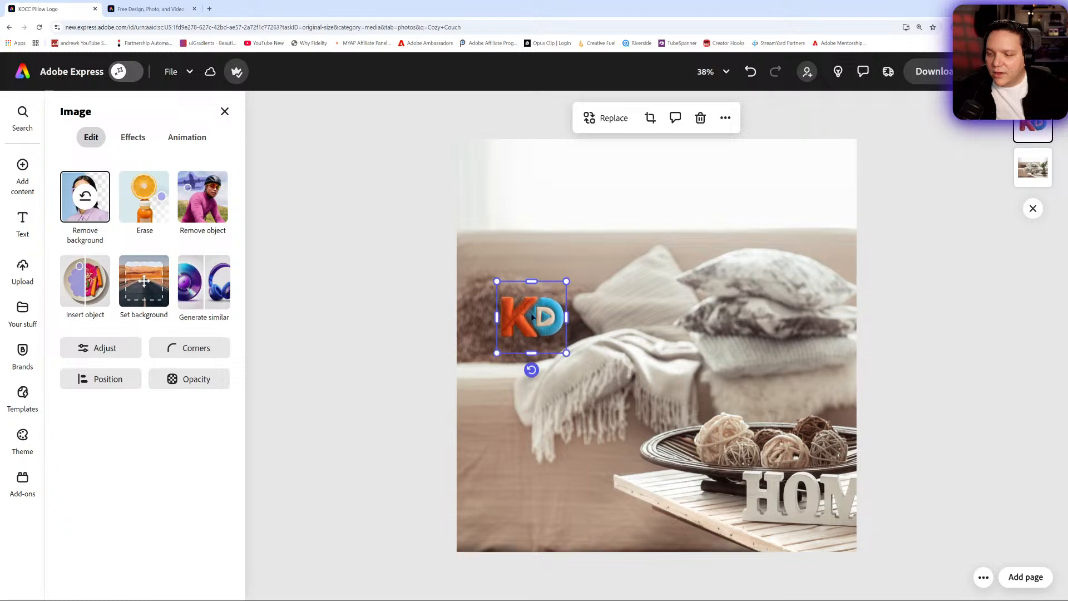
left_click_drag(573, 367, 662, 400)
left_click_drag(609, 339, 575, 314)
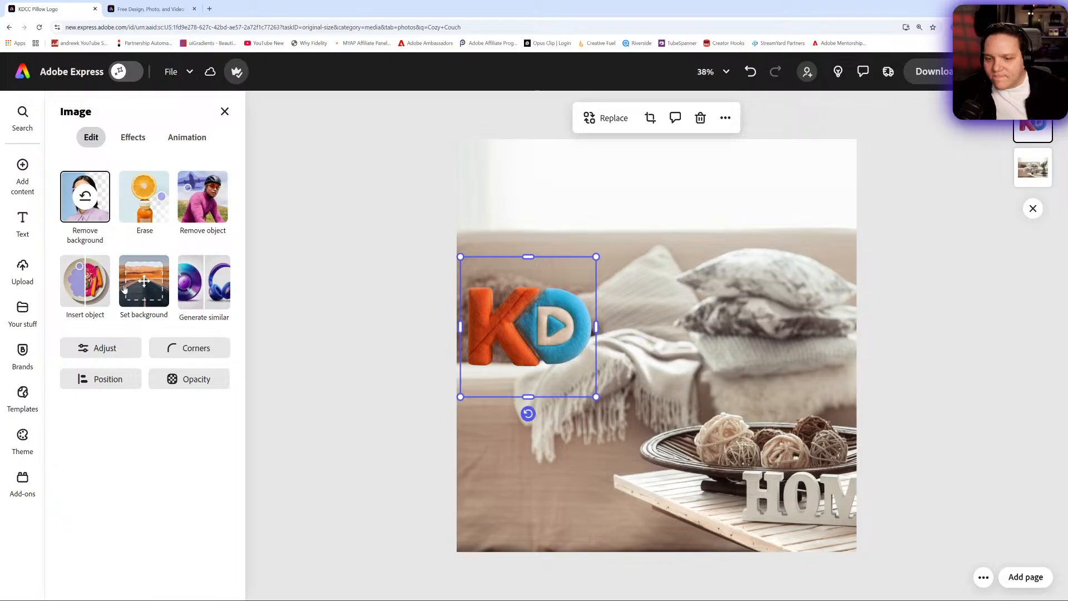
- Apply the Color punch filter to the plush logo with an intensity of 56
left_click(132, 138)
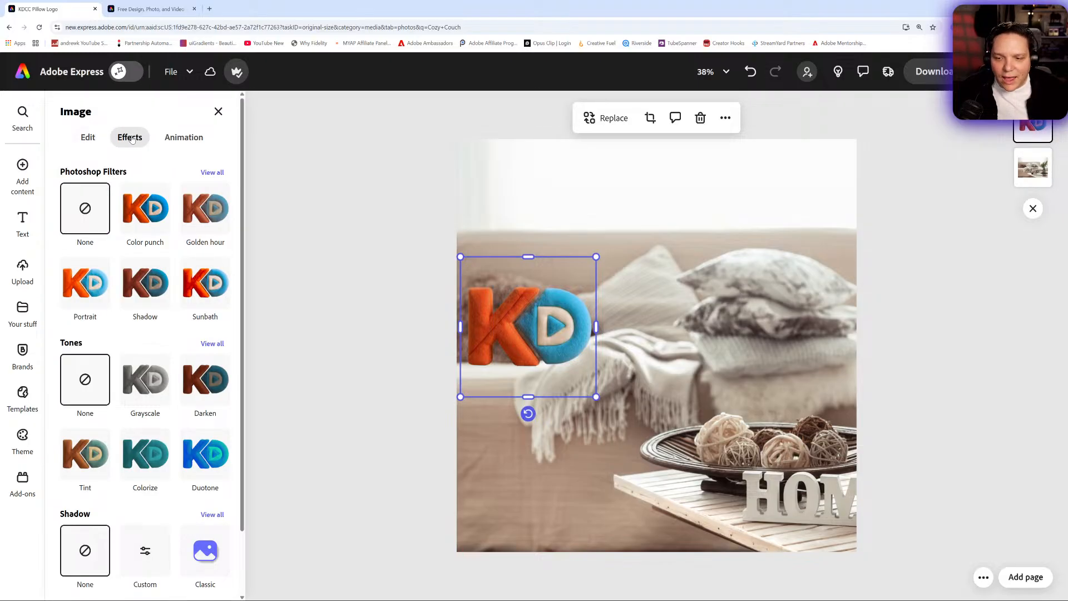
left_click(142, 214)
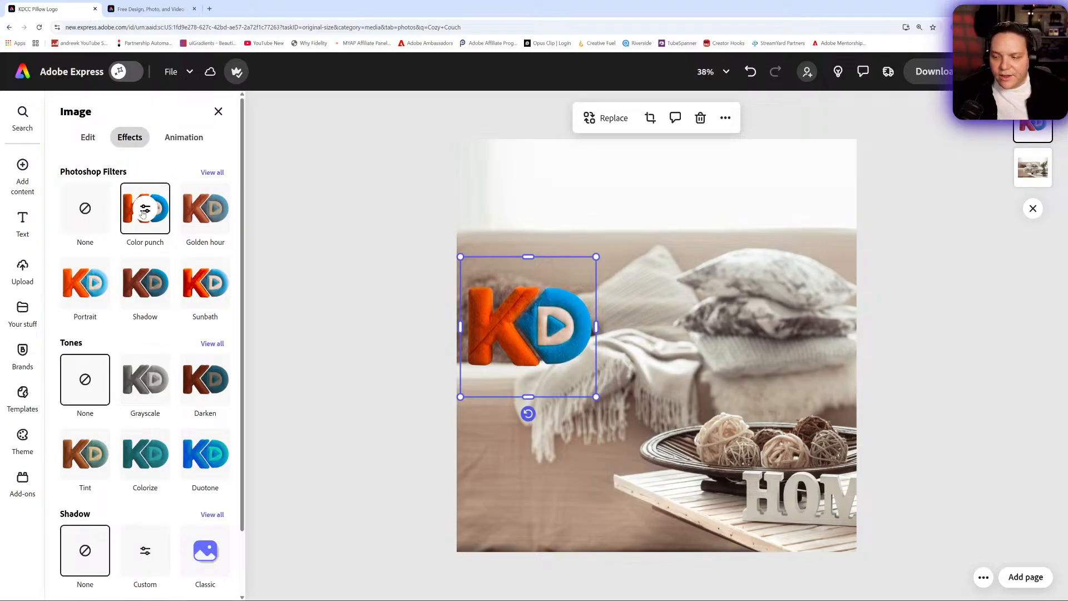
left_click(144, 210)
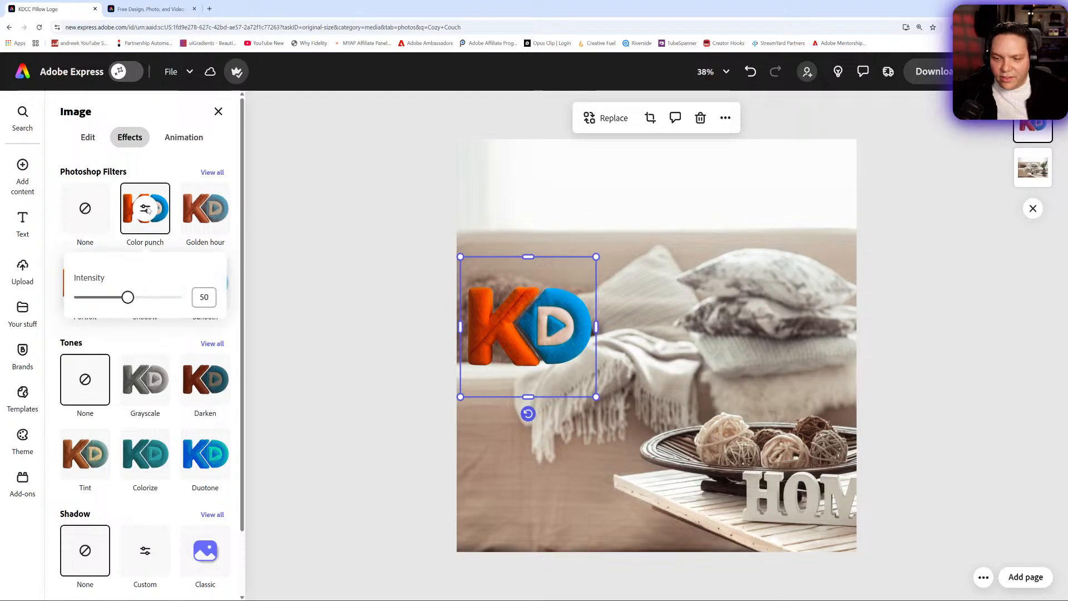
mouse_move(126, 303)
left_mouse_down()
mouse_move(172, 299)
mouse_move(78, 299)
mouse_move(158, 308)
mouse_move(133, 299)
left_mouse_up()
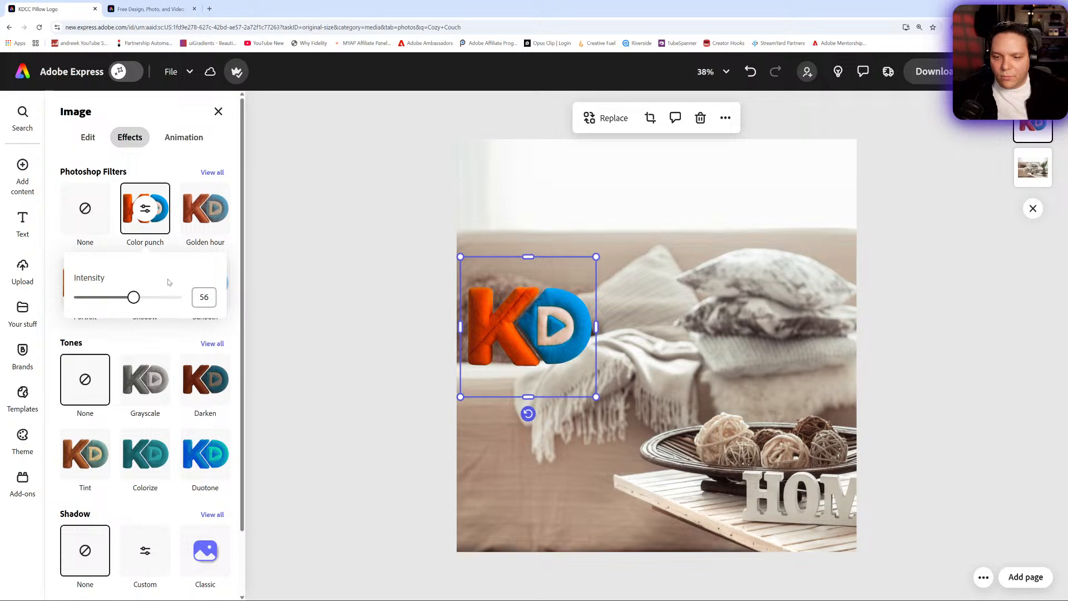
left_click(146, 217)
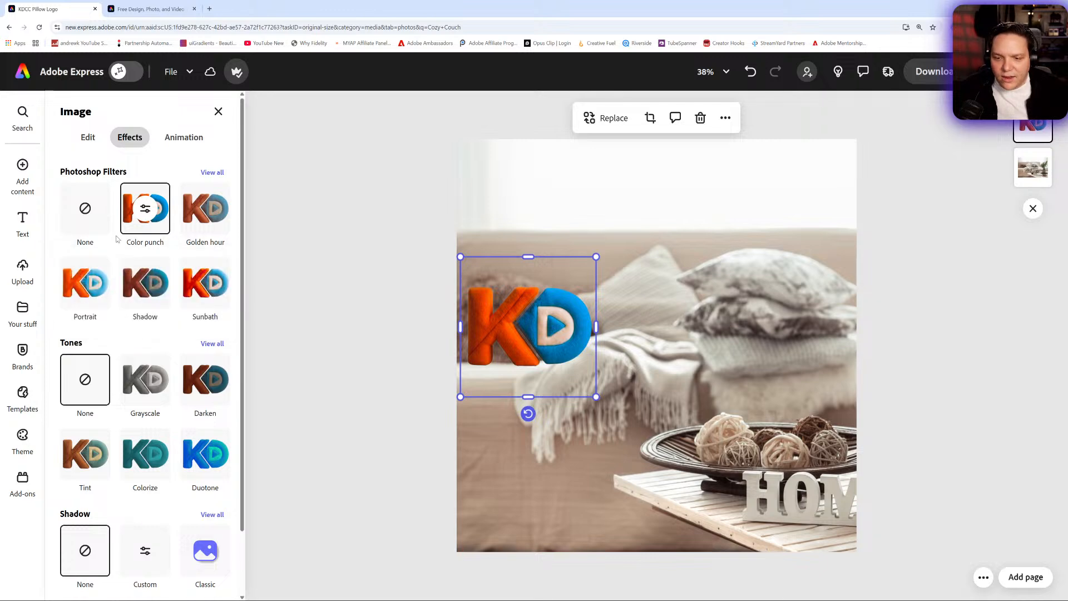
- Give the plush logo a custom shadow with a distance of 7 and shift the logo slightly right on the couch
scroll(172, 396, "down", 1)
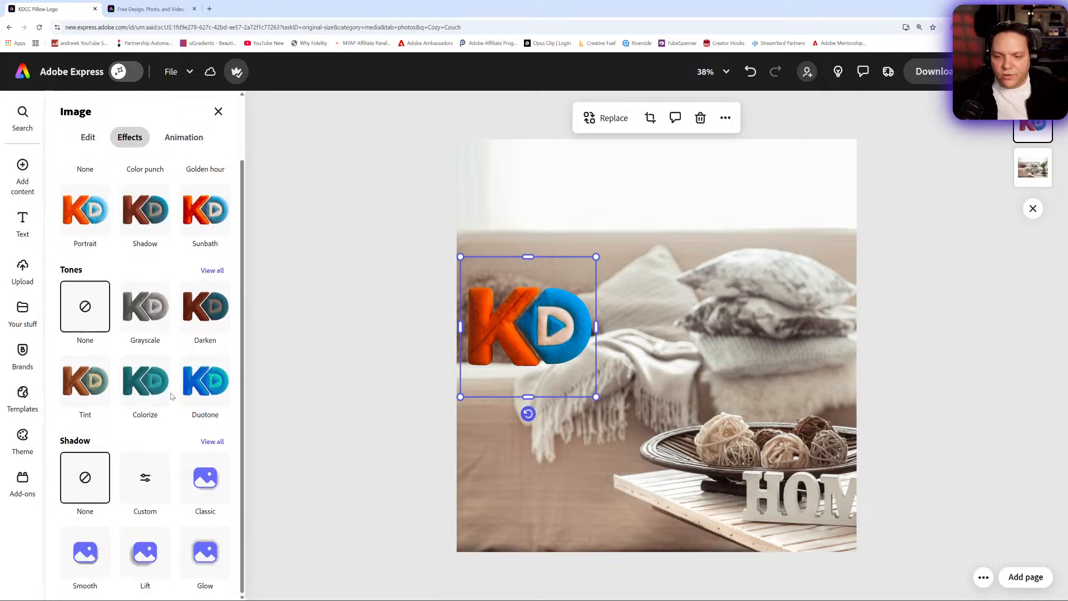
left_click(205, 487)
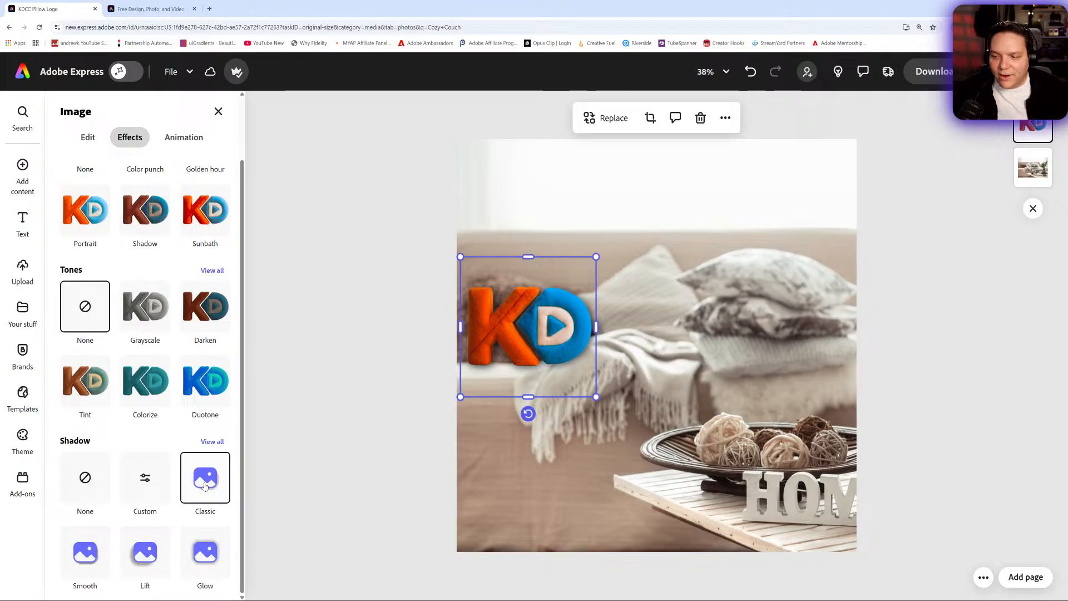
left_click(143, 479)
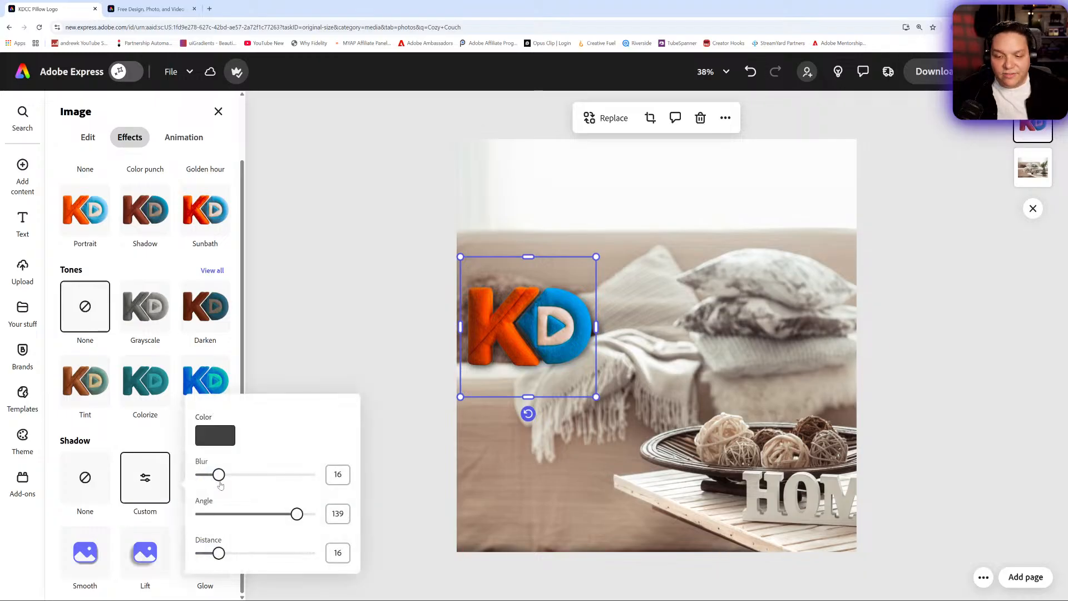
mouse_move(218, 553)
left_mouse_down()
mouse_move(177, 555)
mouse_move(210, 554)
left_mouse_up()
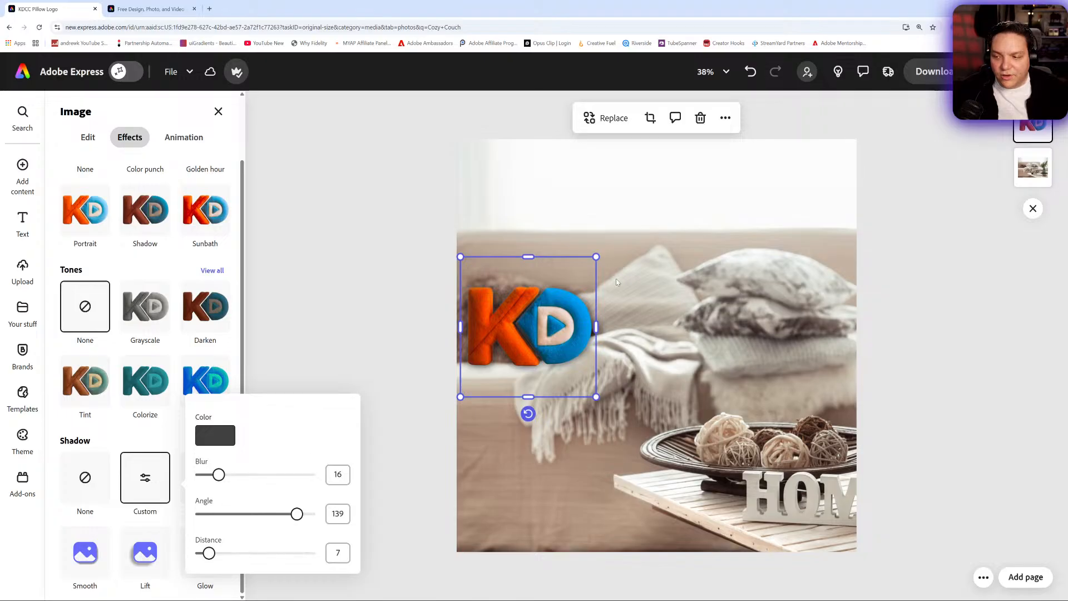
mouse_move(552, 322)
left_mouse_down()
mouse_move(569, 278)
mouse_move(572, 182)
mouse_move(571, 322)
left_mouse_up()
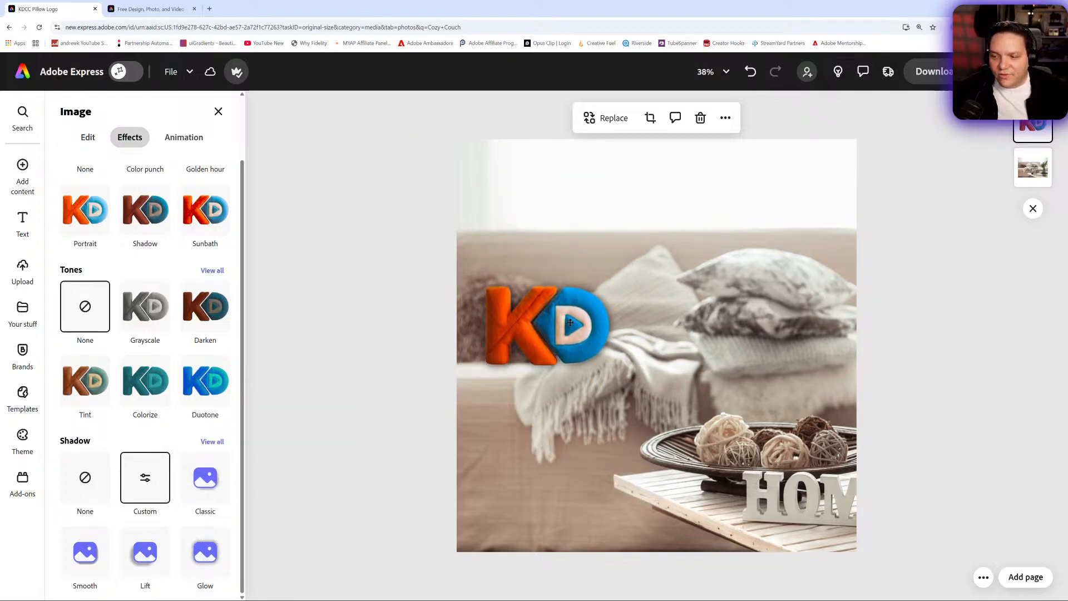
- Remove the Color punch filter and set the plush logo's contrast to 31, brightness to 14, saturation to 39 and warmth to 4
scroll(139, 257, "up", 3)
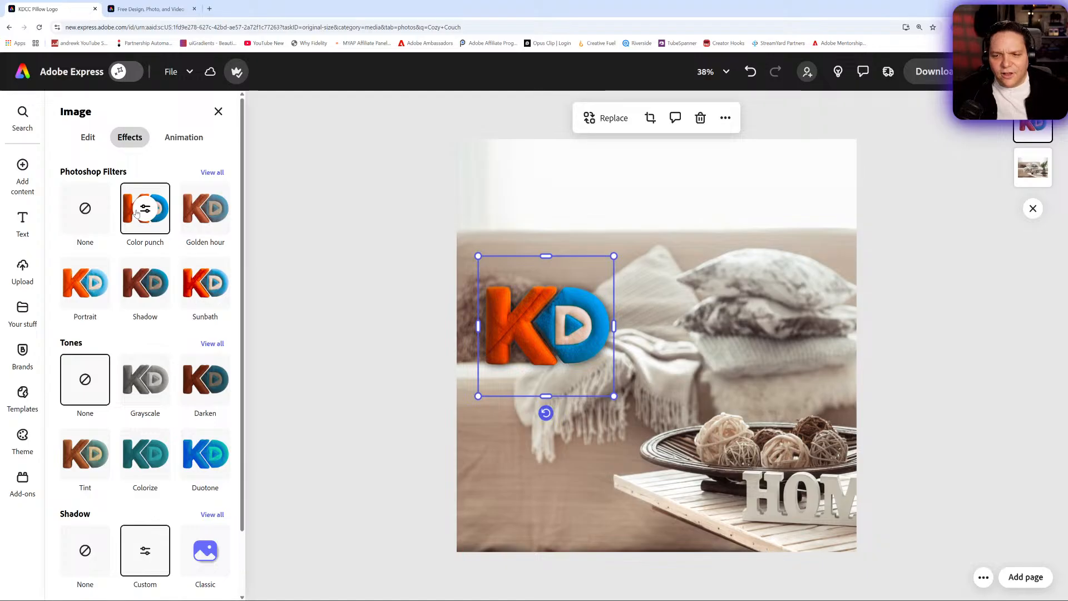
left_click(88, 136)
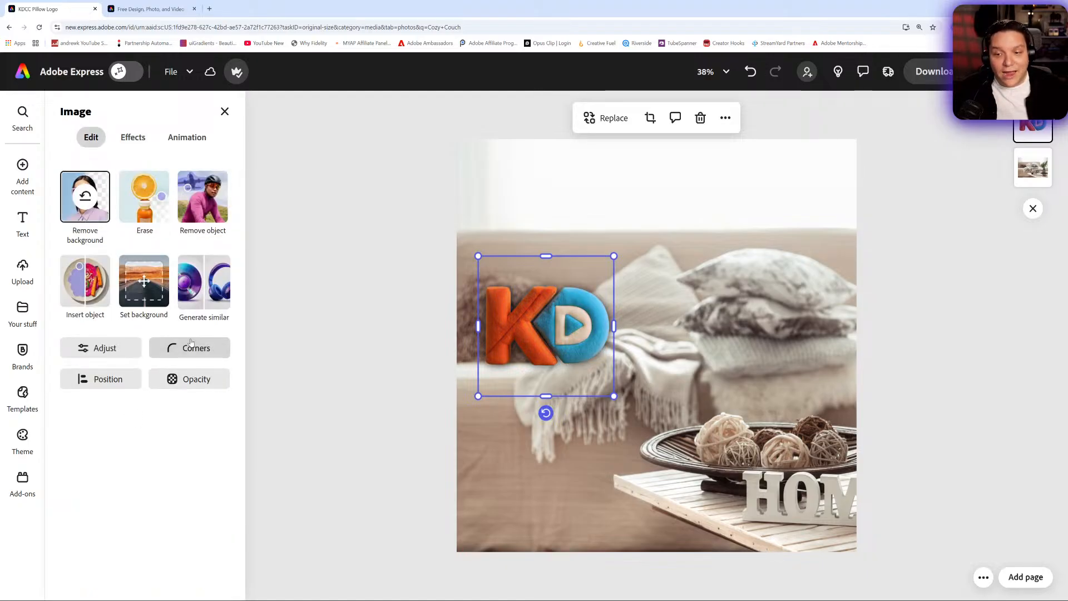
left_click(118, 347)
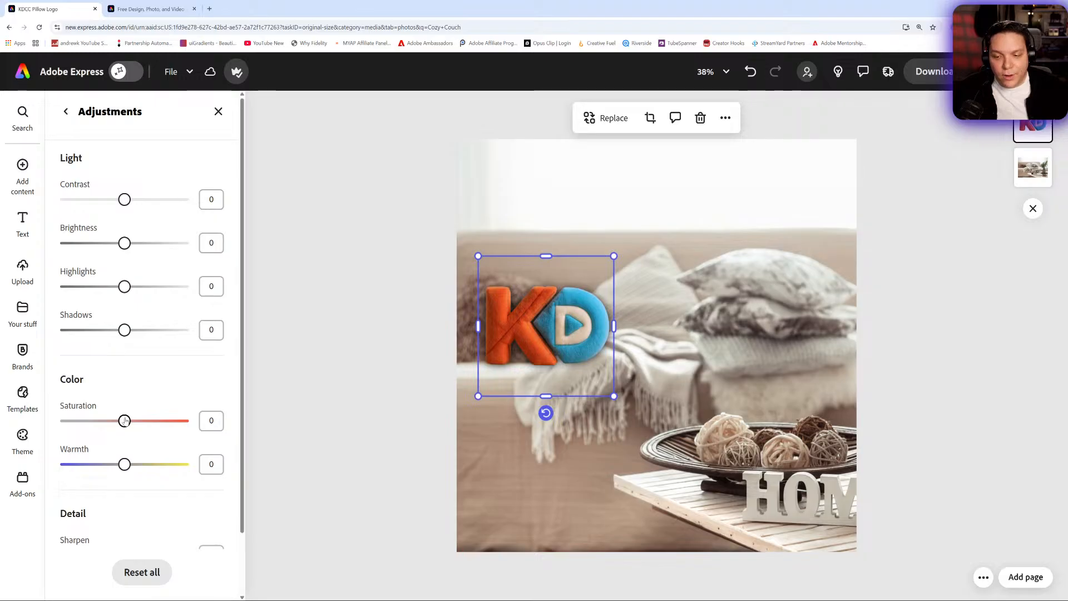
mouse_move(139, 424)
left_mouse_down()
mouse_move(159, 423)
mouse_move(147, 422)
left_mouse_up()
mouse_move(124, 464)
left_mouse_down()
mouse_move(110, 464)
mouse_move(139, 464)
mouse_move(127, 466)
left_mouse_up()
left_click_drag(125, 200, 134, 249)
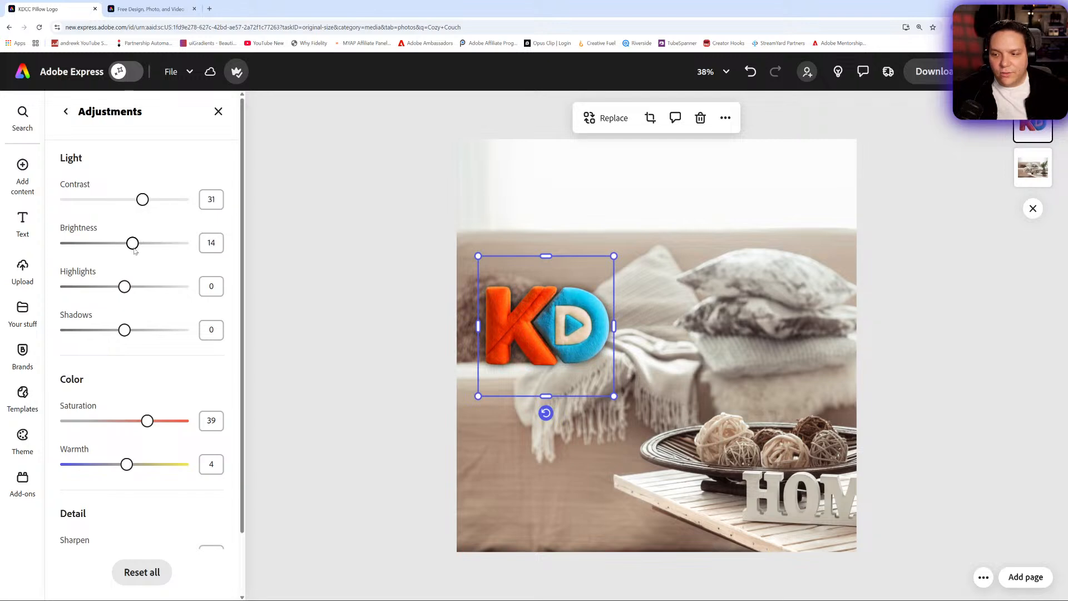
left_click(362, 271)
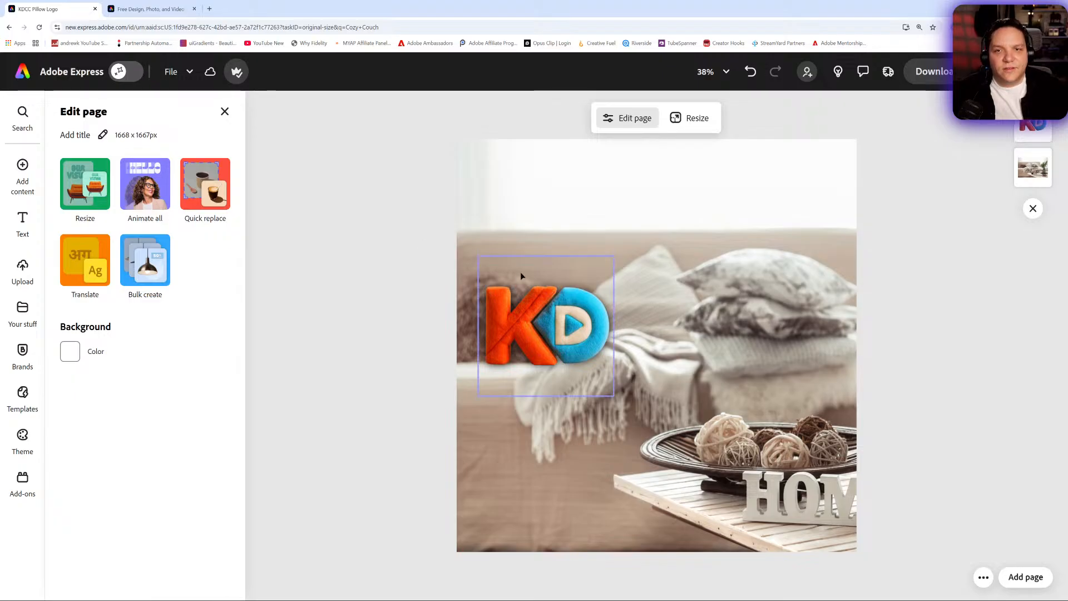
- Nudge the plush logo slightly up and right, and place a duplicate of it directly below the original
left_click_drag(570, 326, 582, 318)
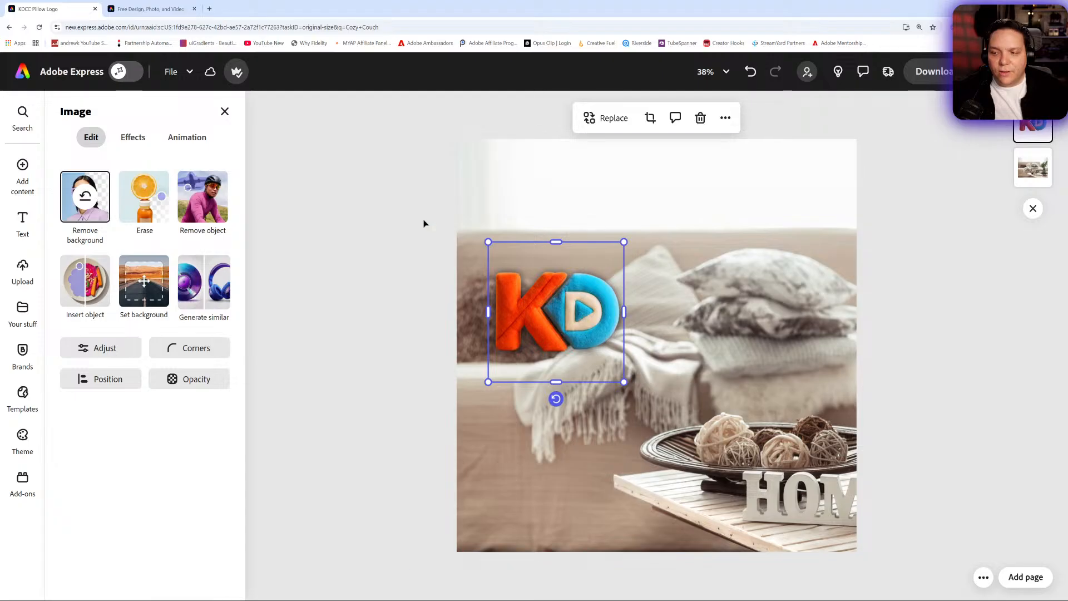
left_click(393, 224)
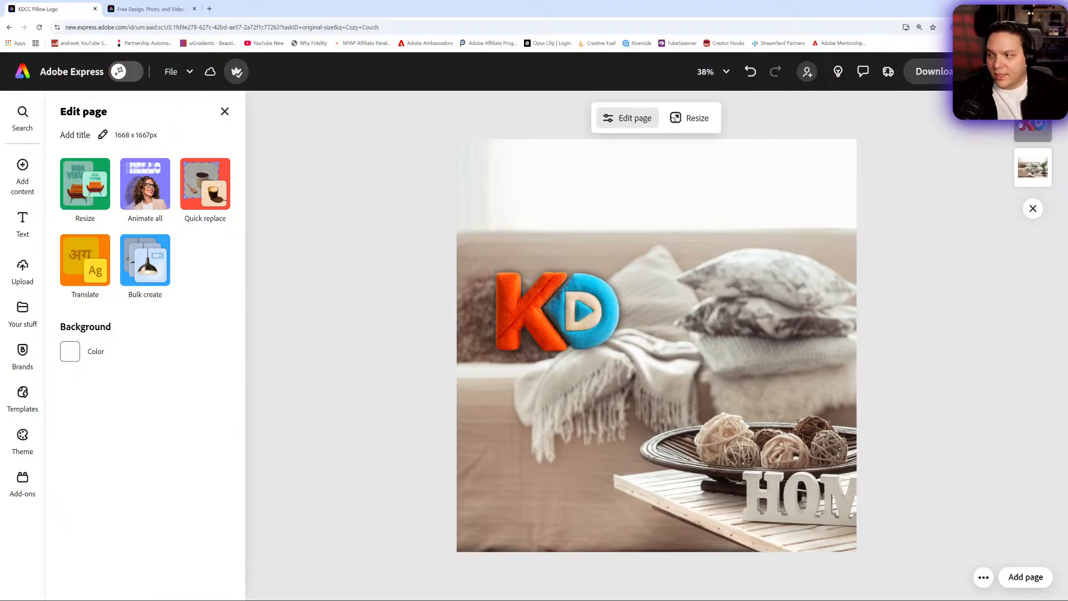
left_click(545, 323)
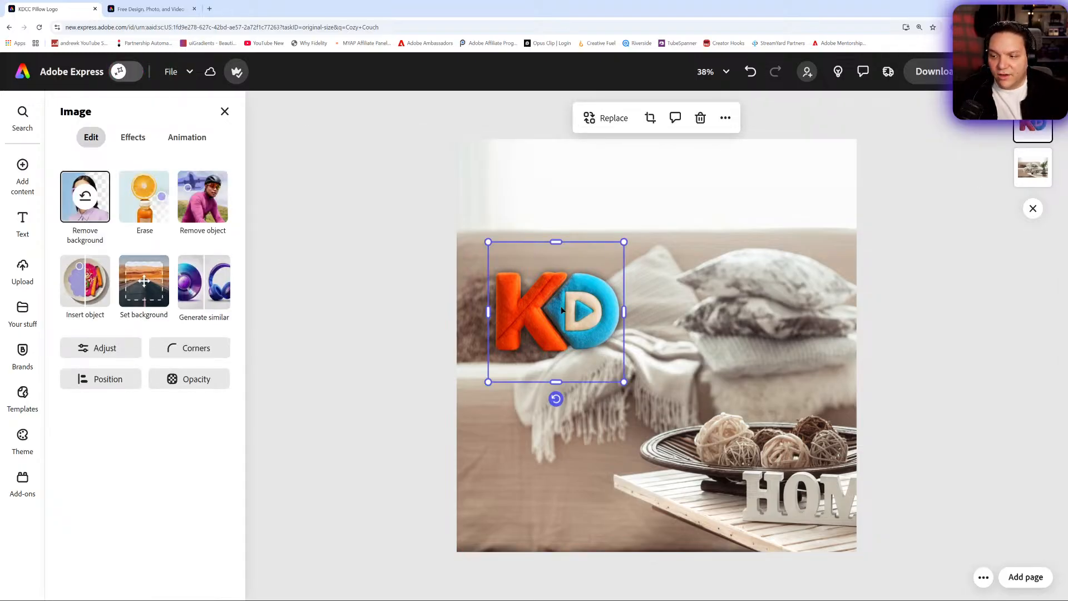
left_click(726, 118)
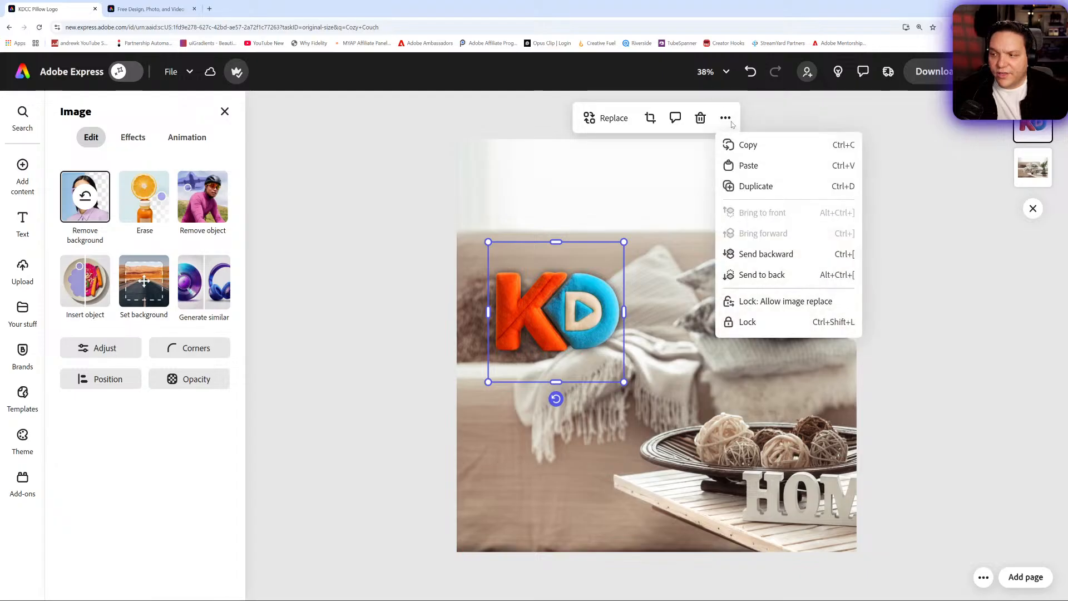
left_click(756, 186)
left_click_drag(589, 323, 558, 455)
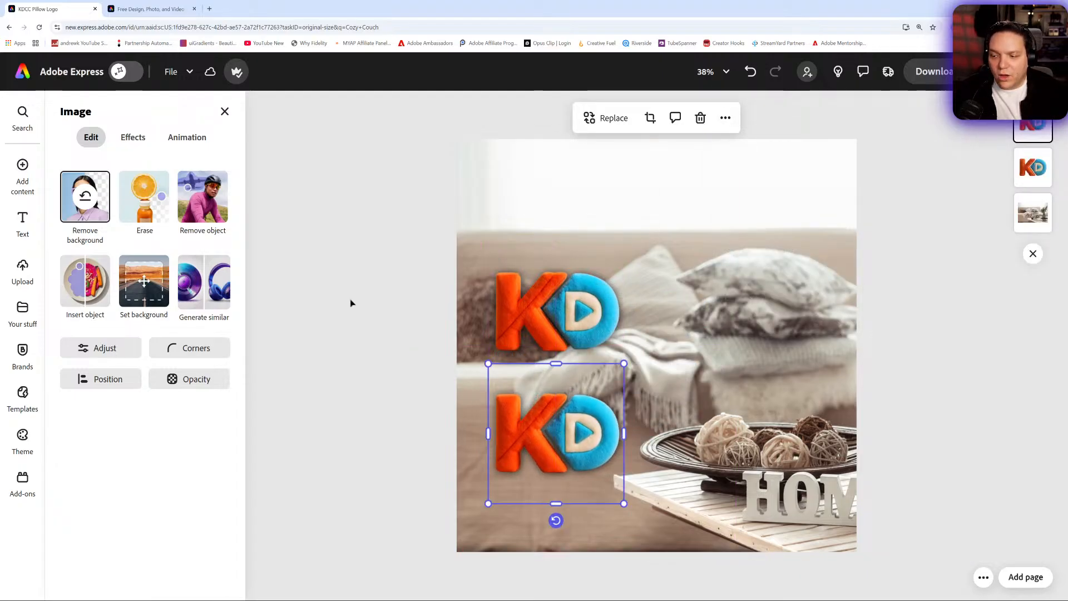
- Remove the shadow from the duplicate plush logo and reset all of its light and color adjustments
left_click(133, 137)
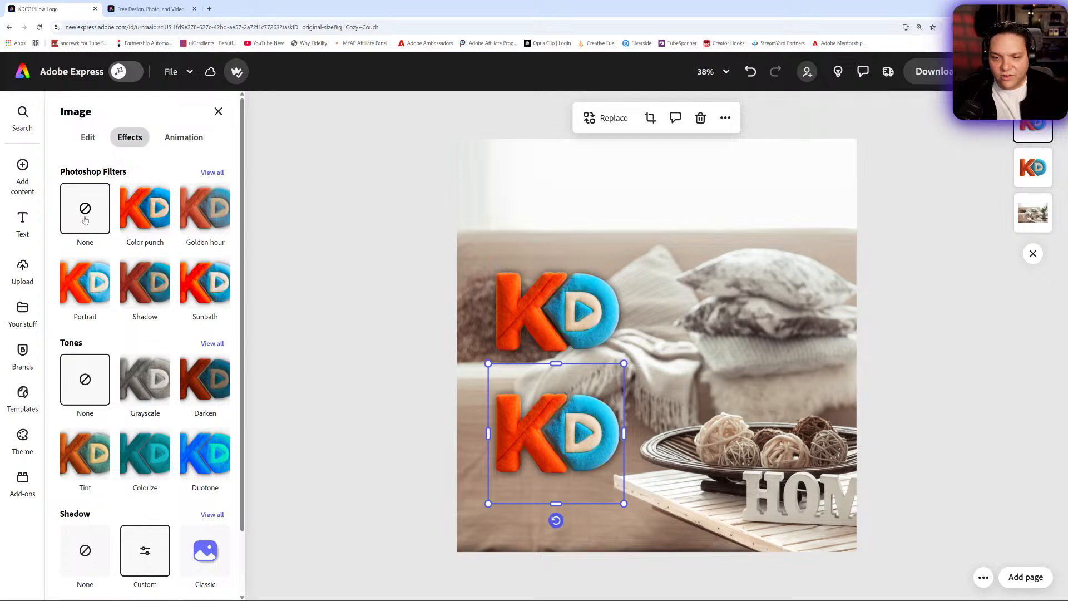
left_click(85, 550)
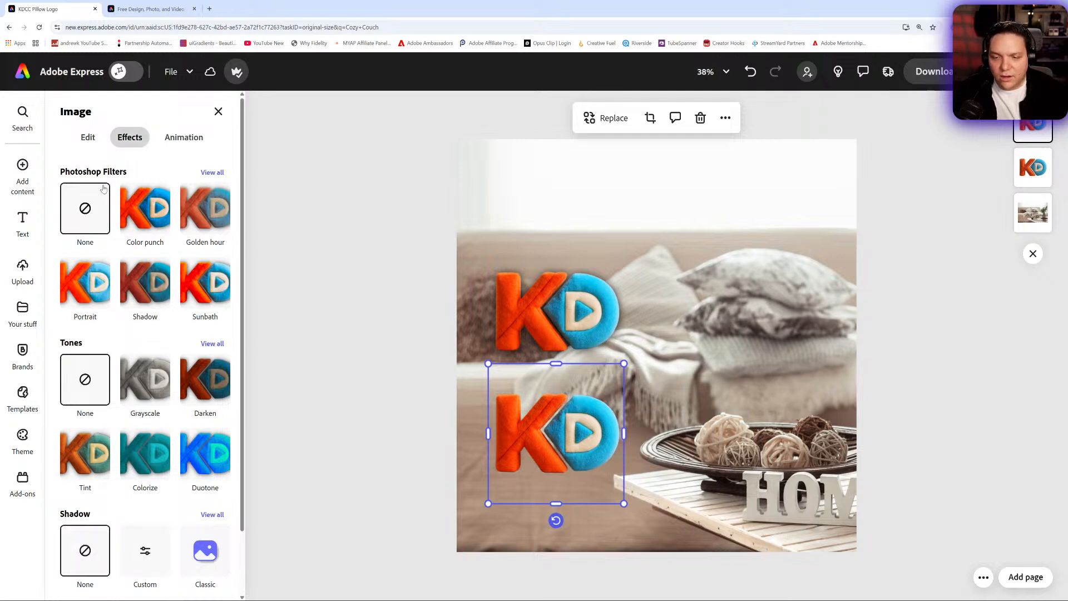
left_click(89, 138)
left_click(112, 346)
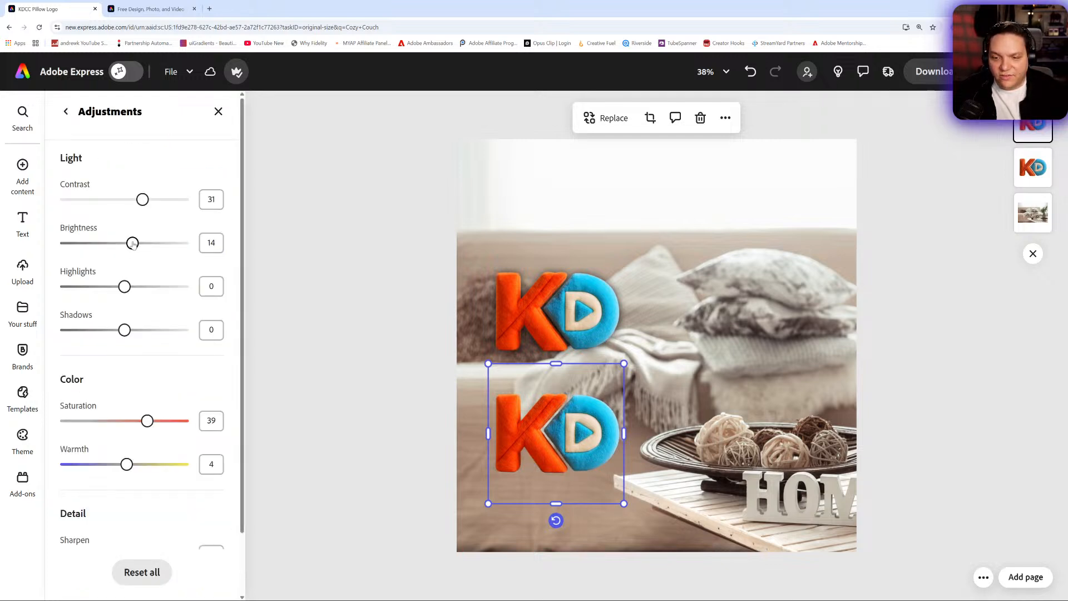
left_click(161, 571)
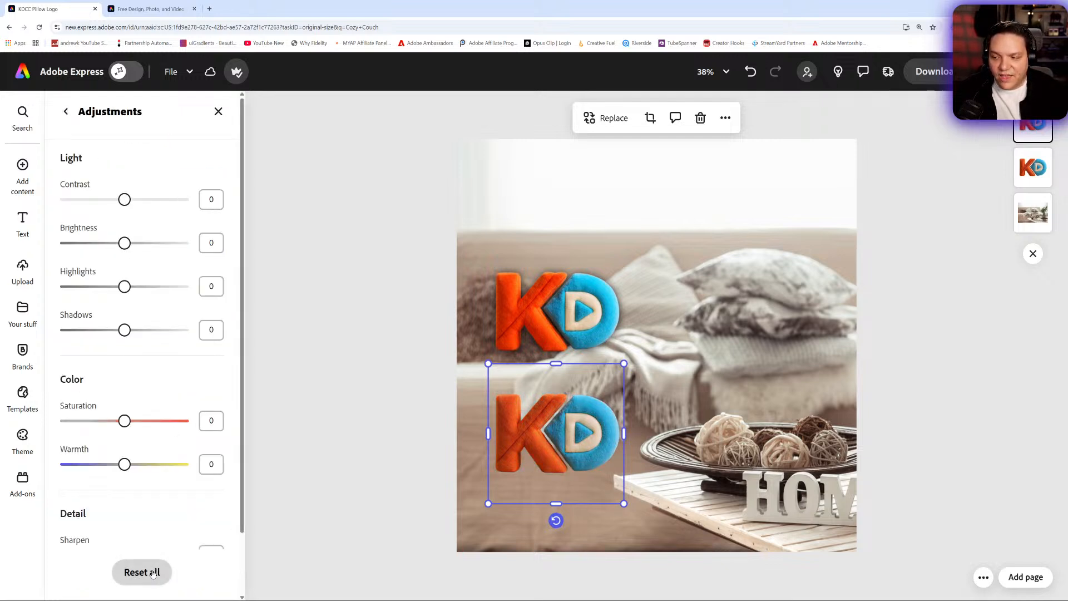
left_click(218, 112)
- Move the duplicate plush logo directly above the original on the couch photo to compare the two versions
left_click_drag(521, 440, 545, 199)
left_click(678, 195)
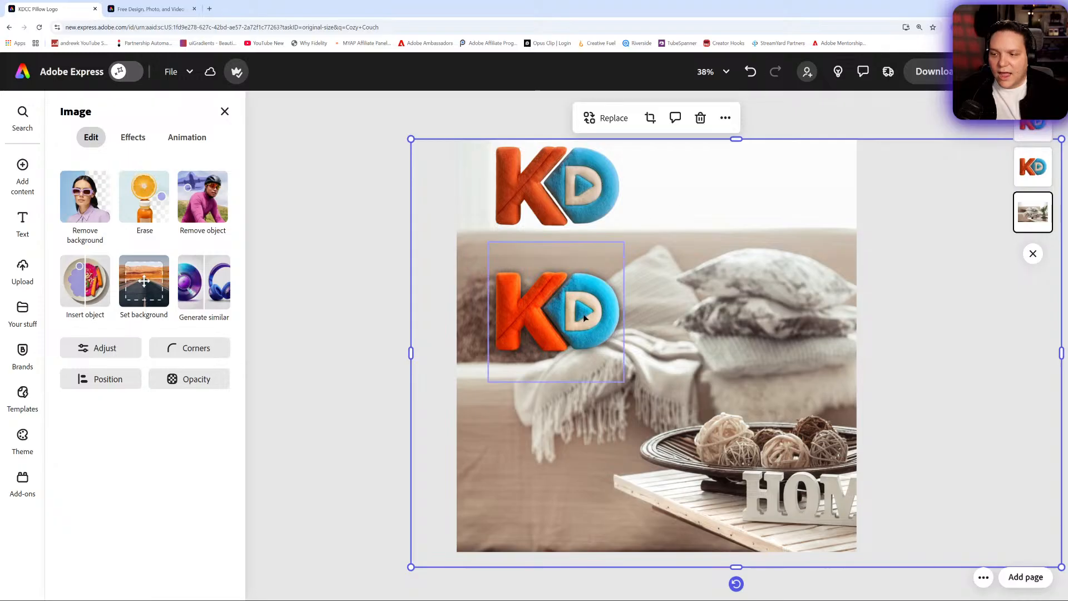
left_click(603, 313)
left_click(580, 212)
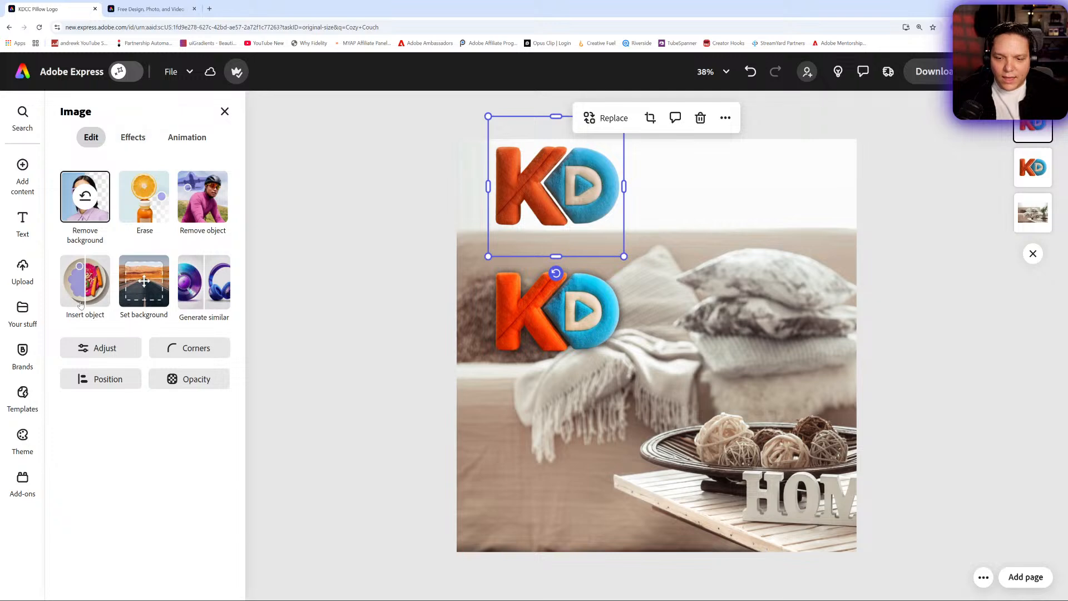
- Return to the home page and open the recent Adobe Express + Nano Banana thumbnail file
mouse_move(24, 358)
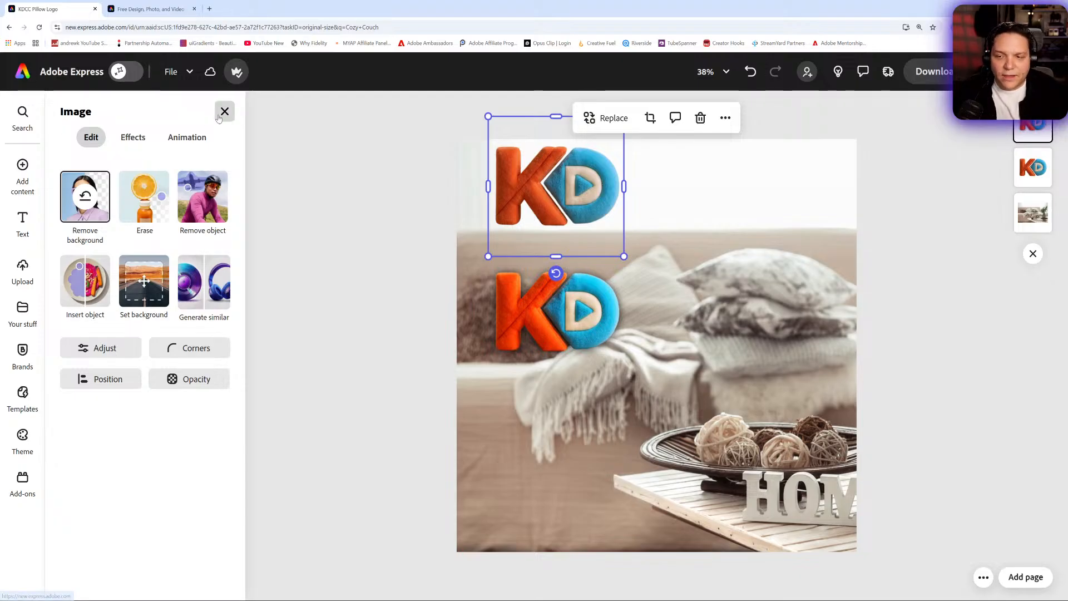
left_click(31, 73)
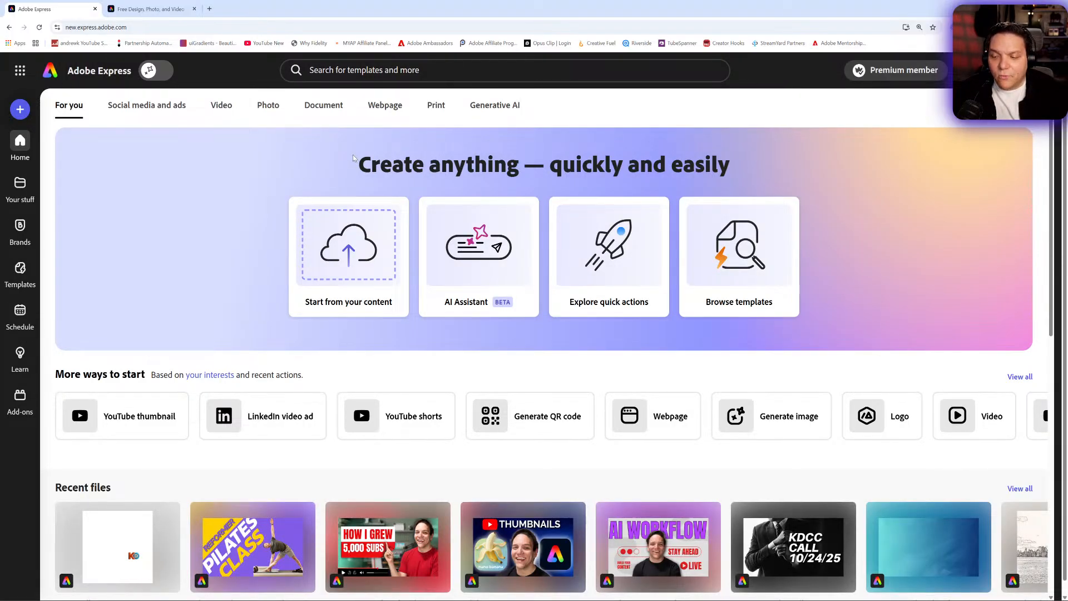
scroll(389, 201, "down", 2)
left_click(545, 442)
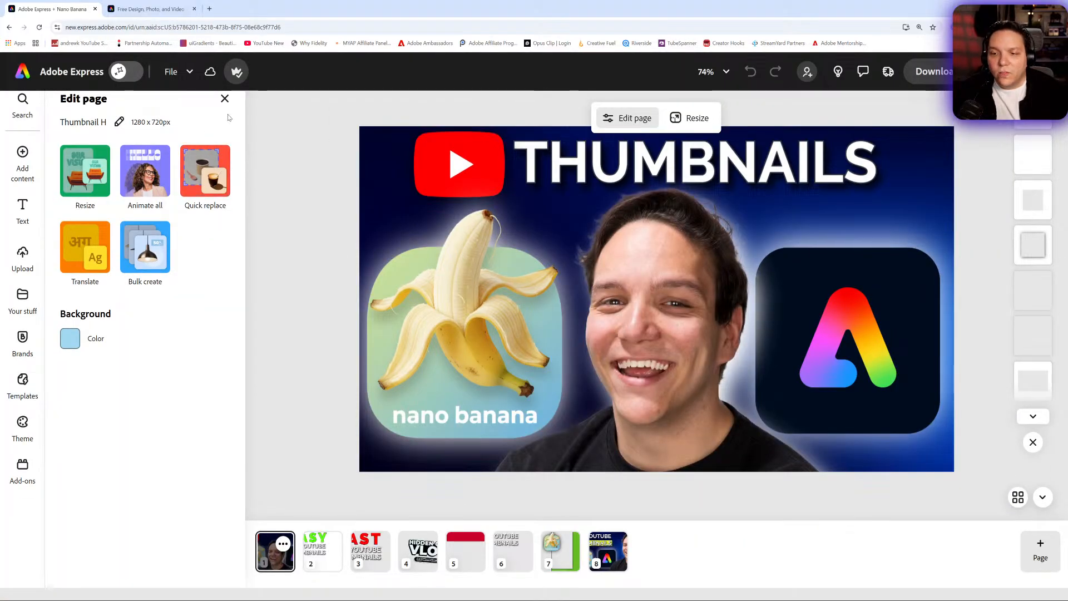
- Duplicate the first page of the thumbnail file
left_click(225, 99)
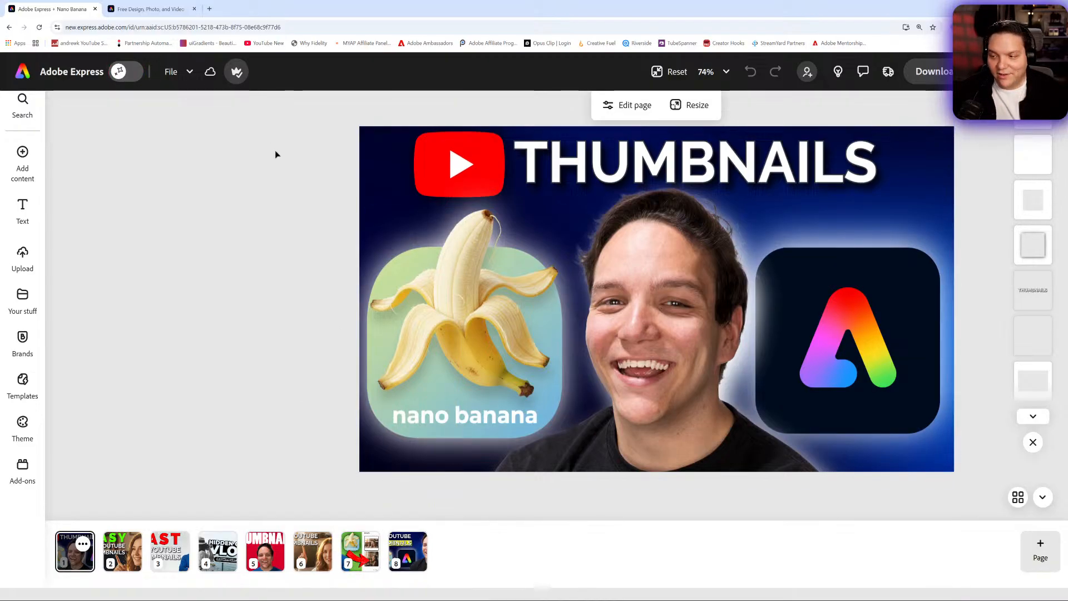
left_click(85, 548)
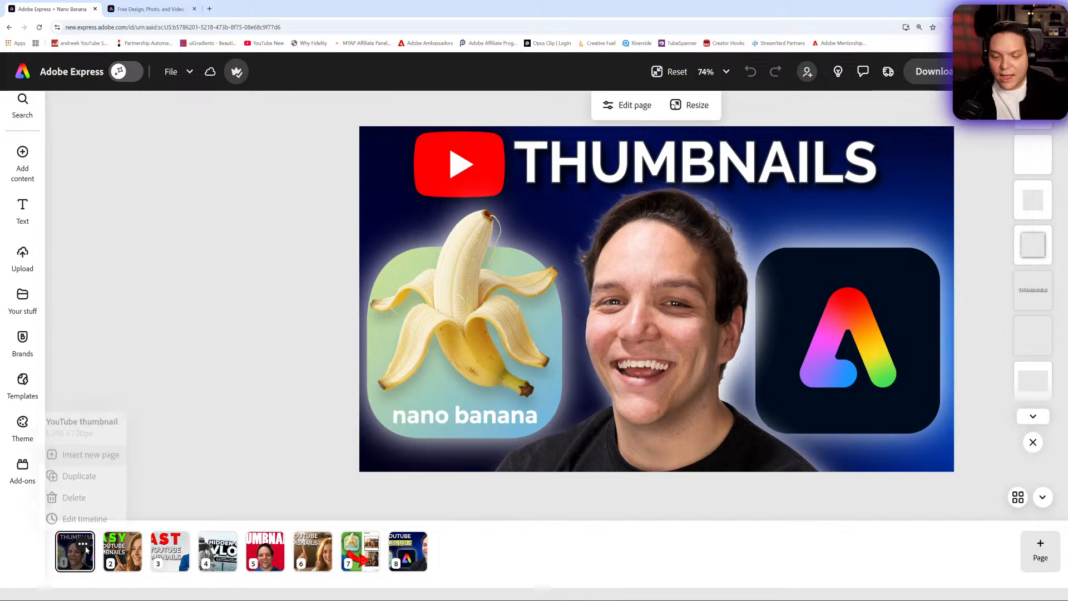
left_click(78, 451)
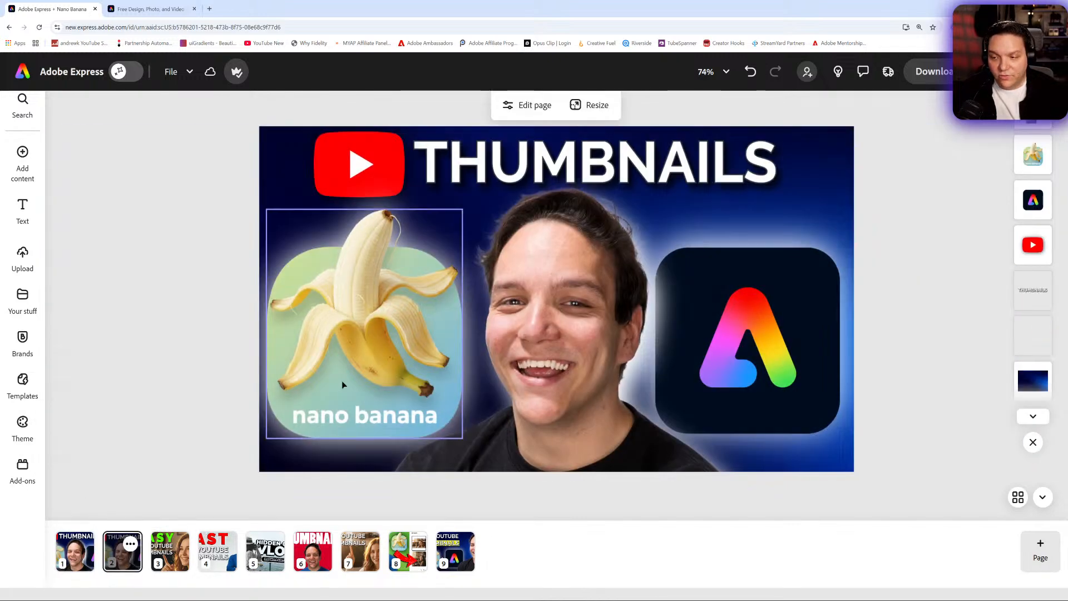
- Have the AI Assistant edit the duplicated thumbnail page with the prompt "add small stars to my background"
left_click(120, 71)
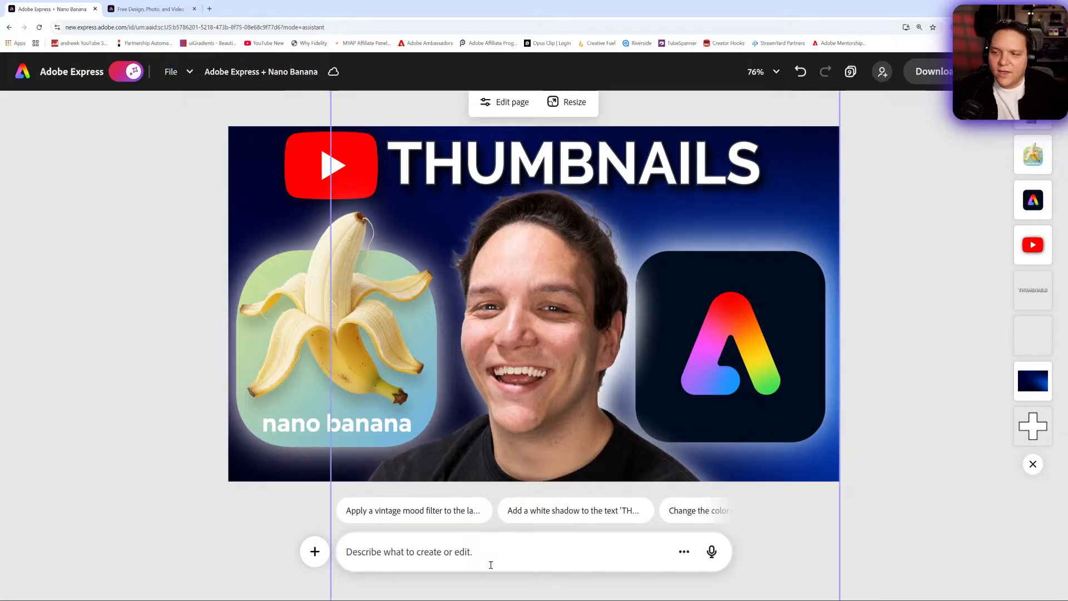
type("ad")
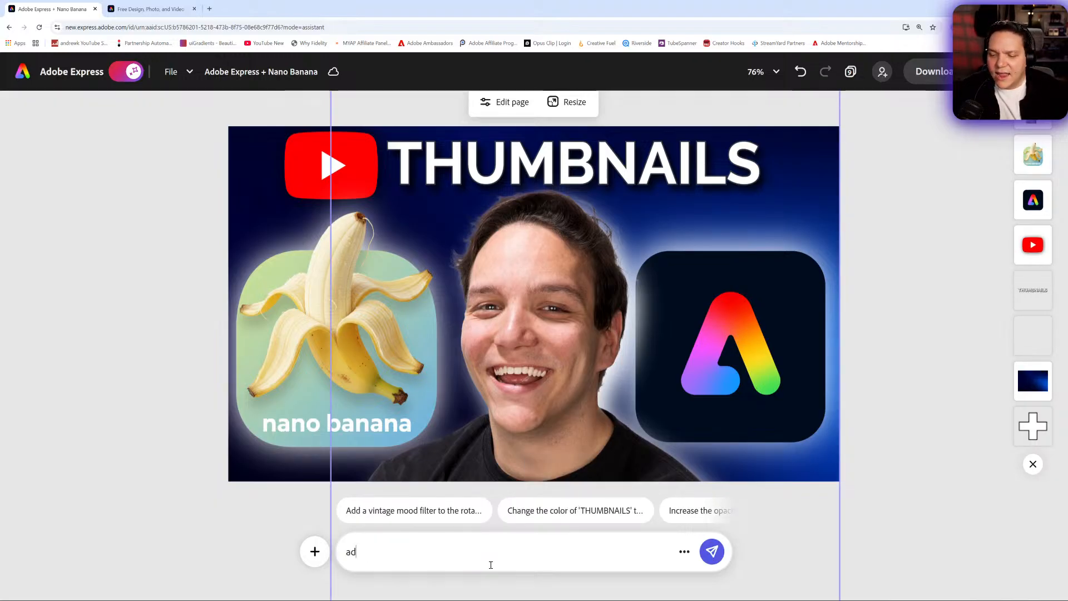
type("d stars")
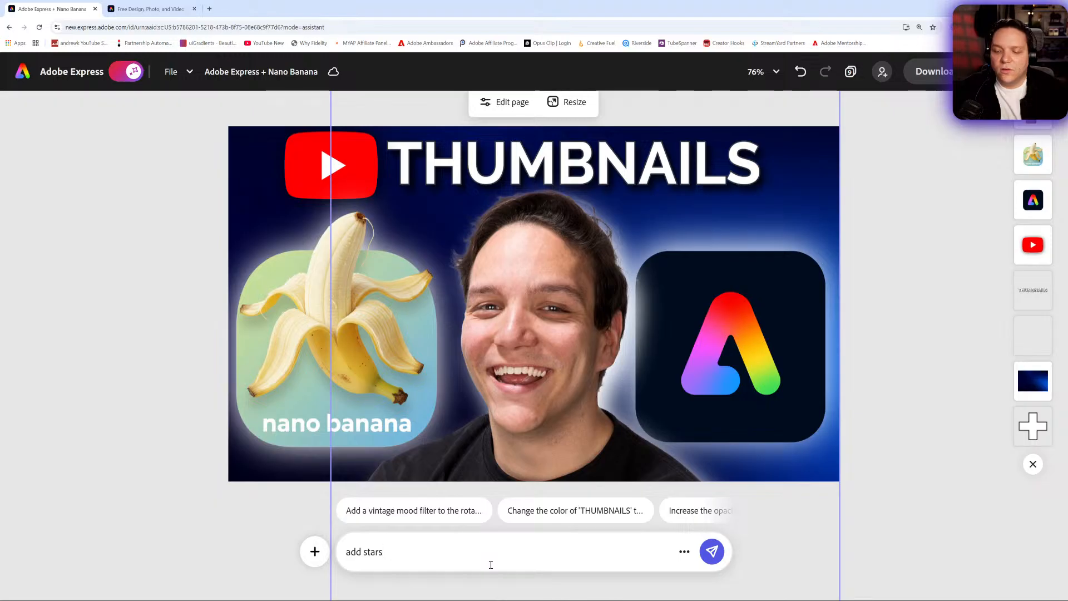
type("small")
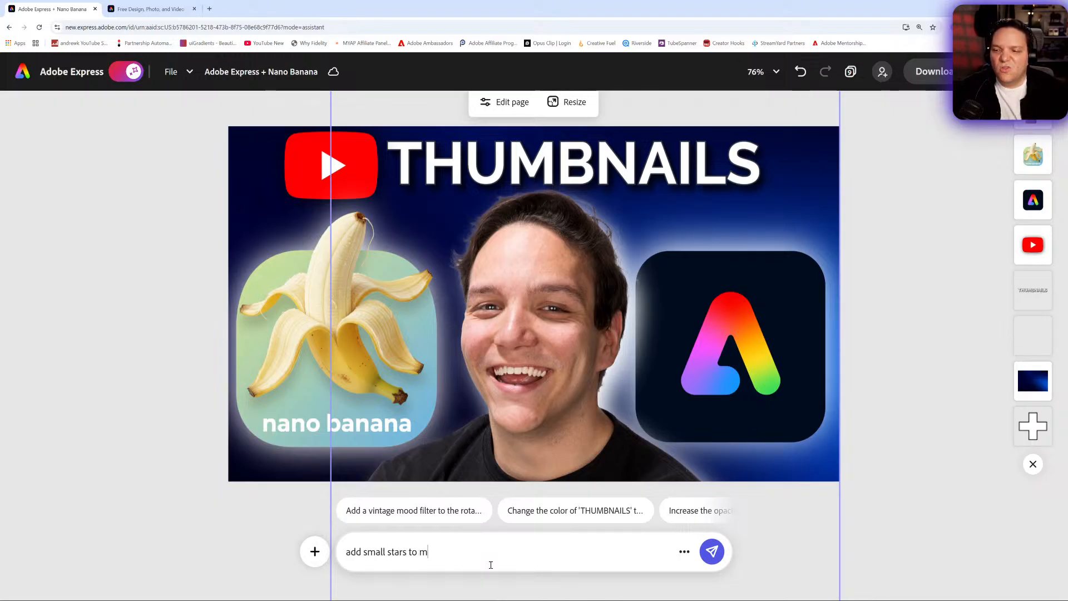
type("ground")
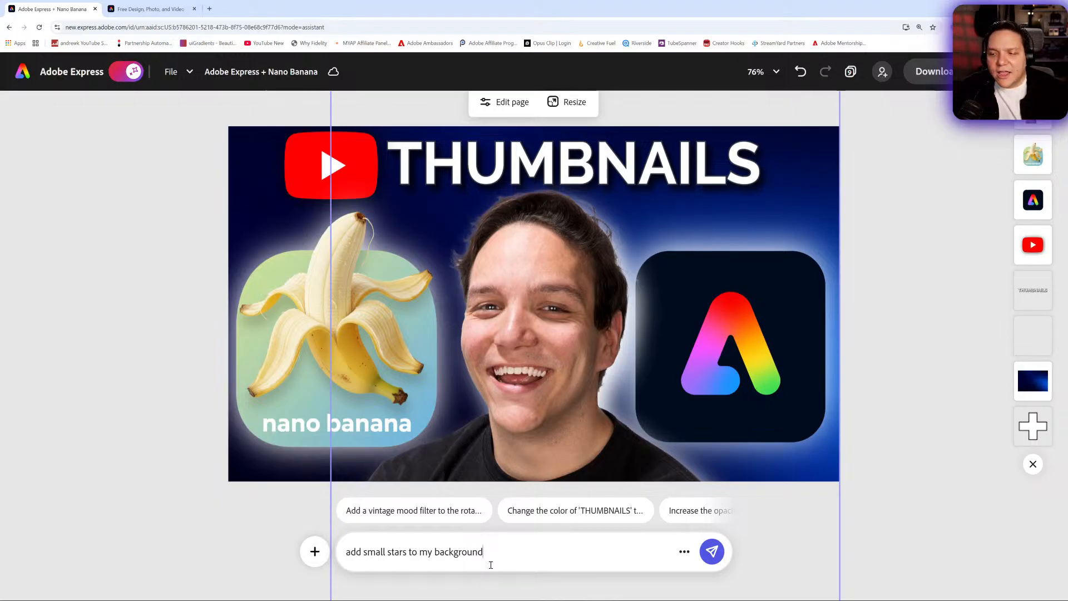
key("Return")
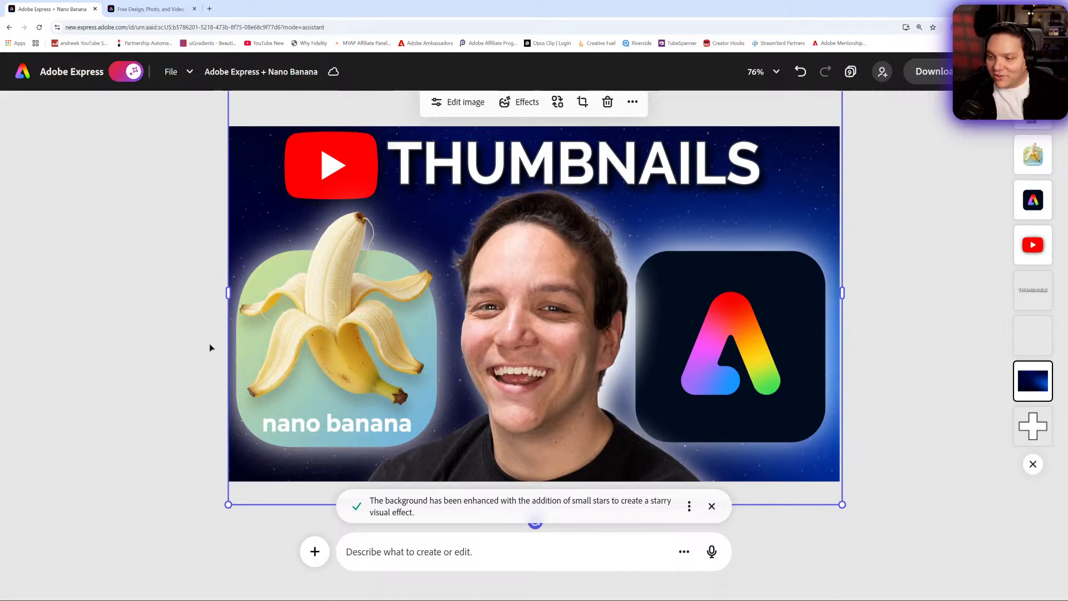
left_click(165, 348)
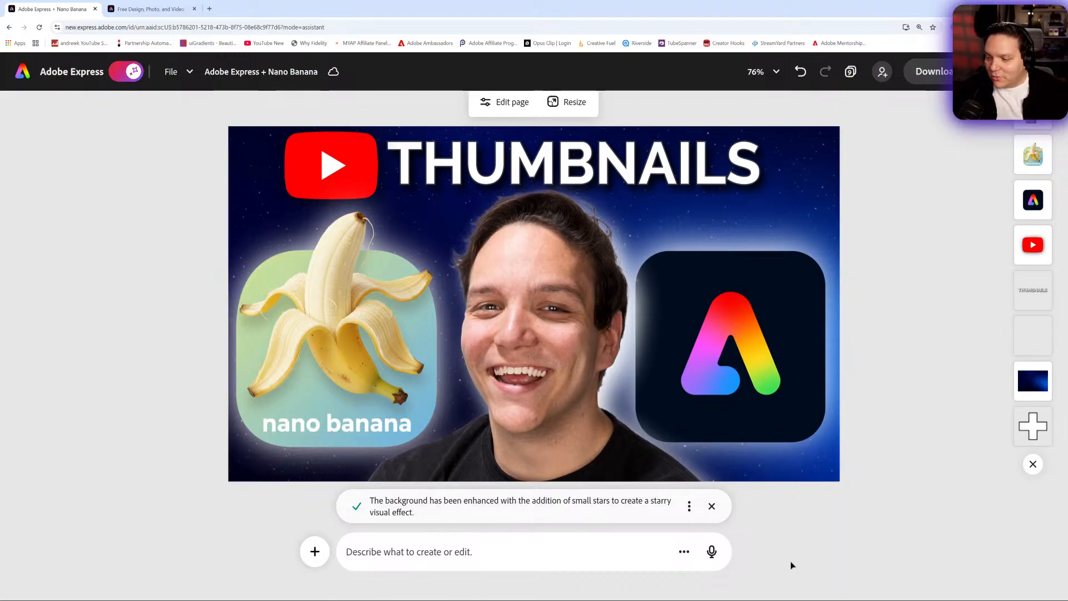
left_click(711, 507)
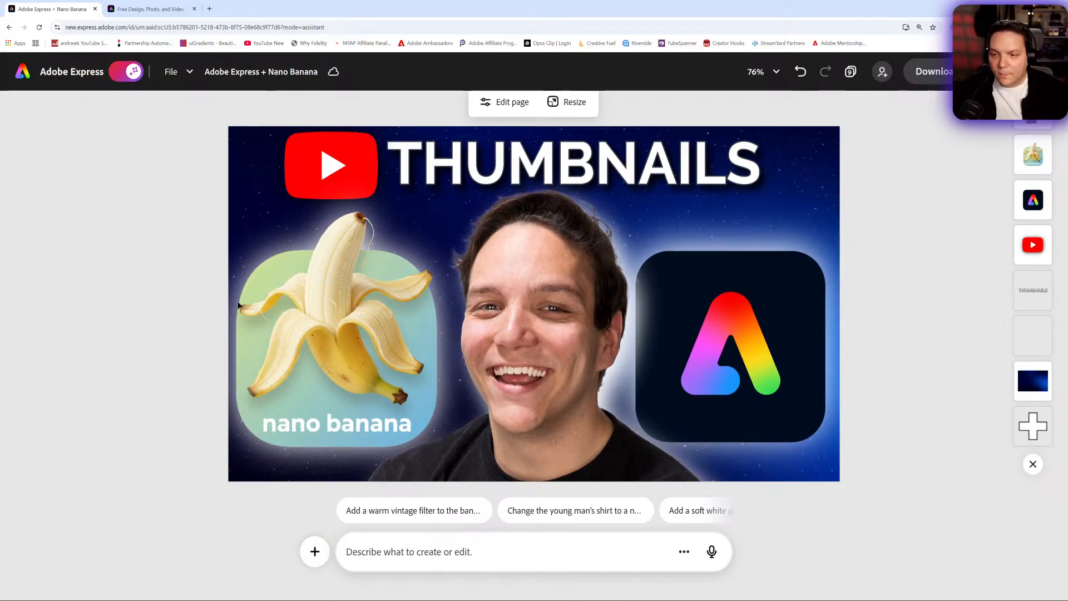
- Turn off the AI Assistant and compare the original thumbnail on page 1 with the starry version on page 2
left_click(125, 72)
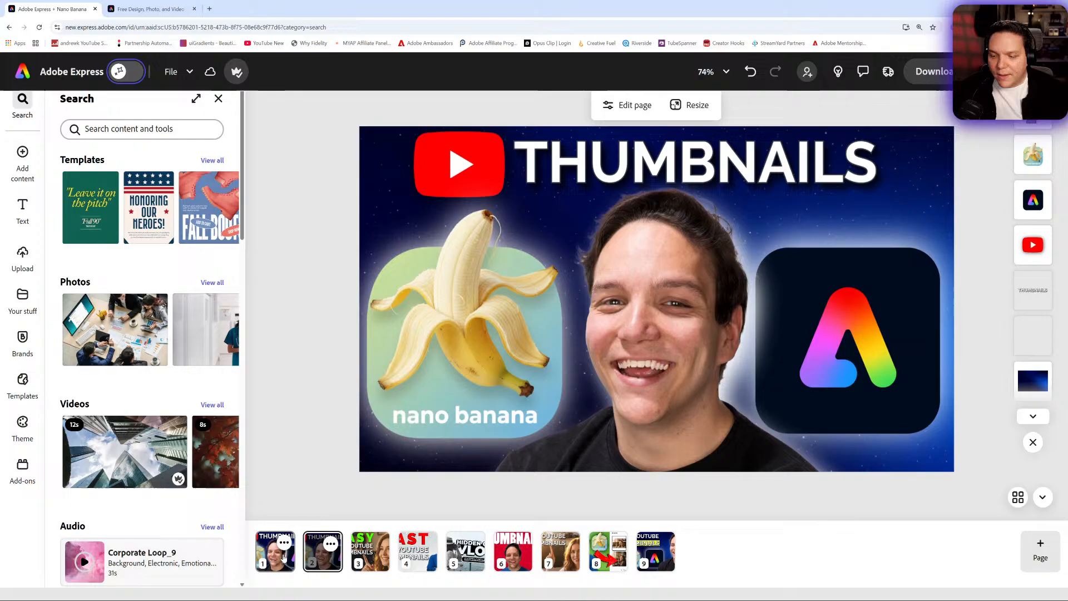
left_click(283, 557)
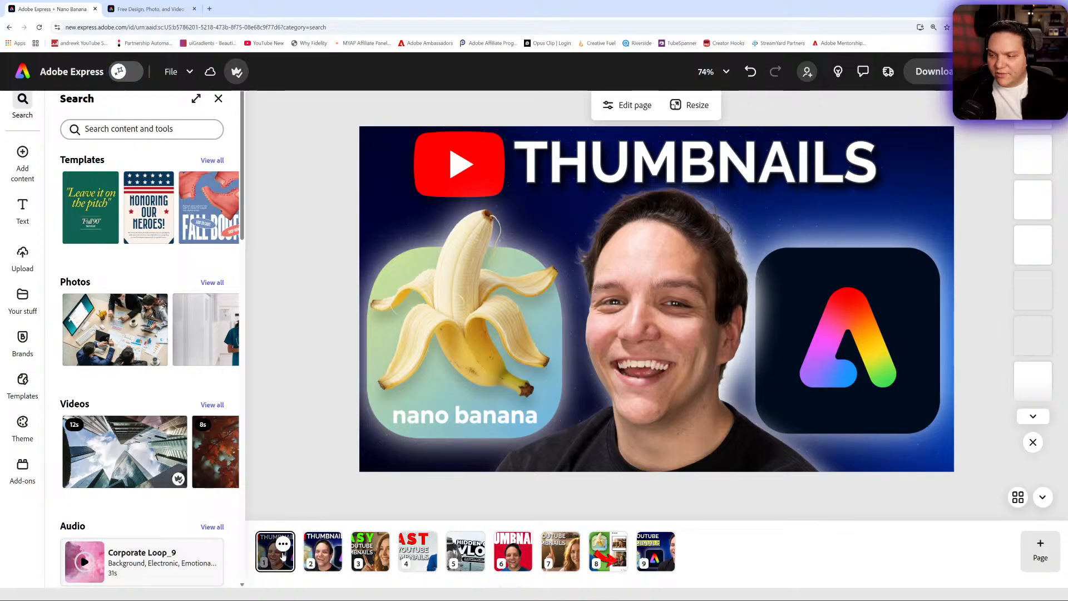
left_click(325, 560)
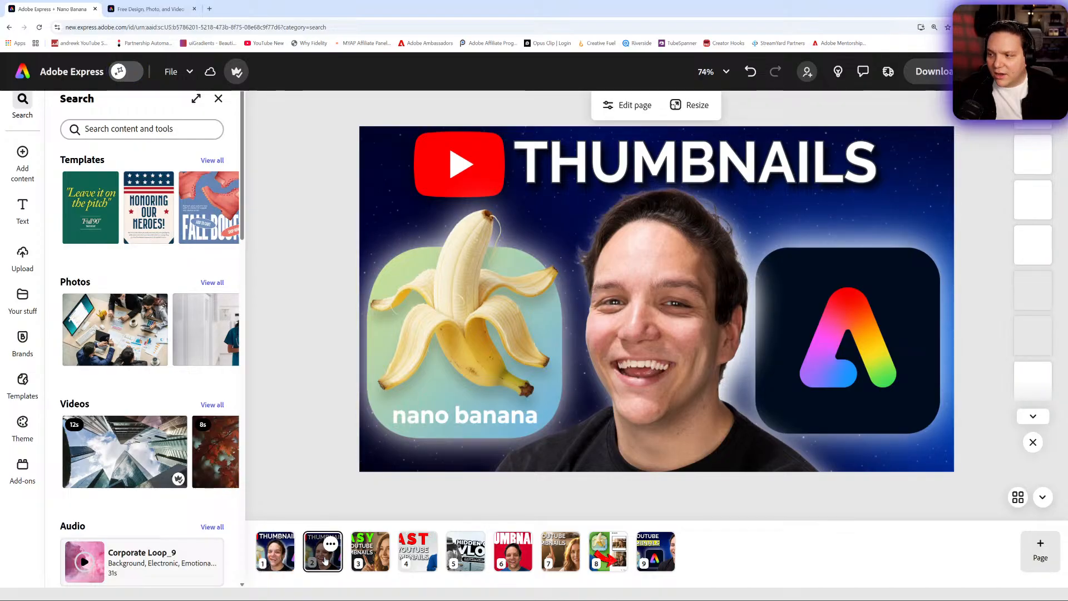
left_click(281, 563)
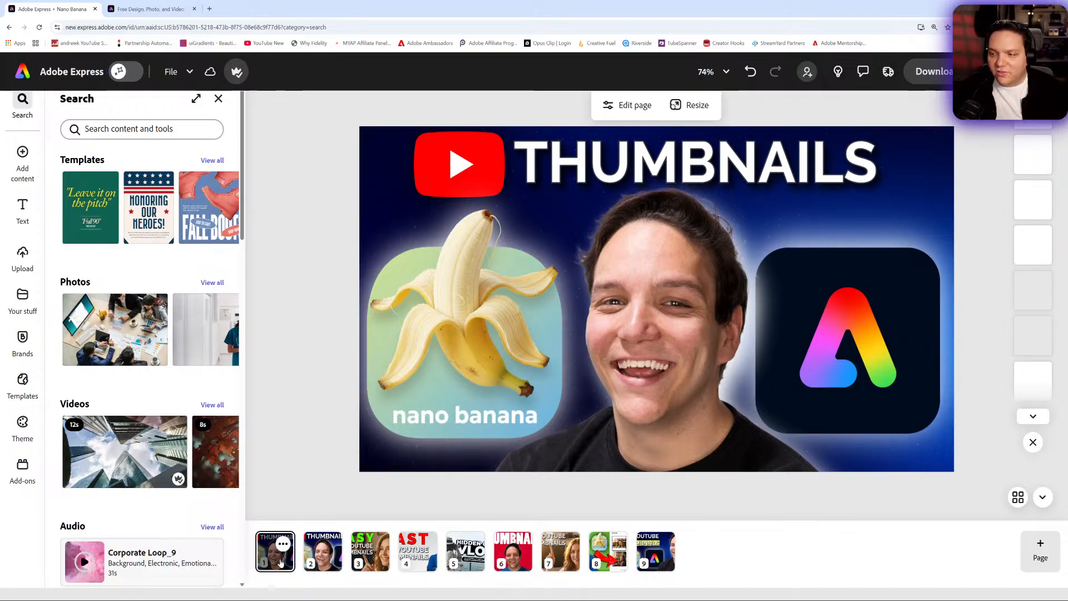
left_click(312, 563)
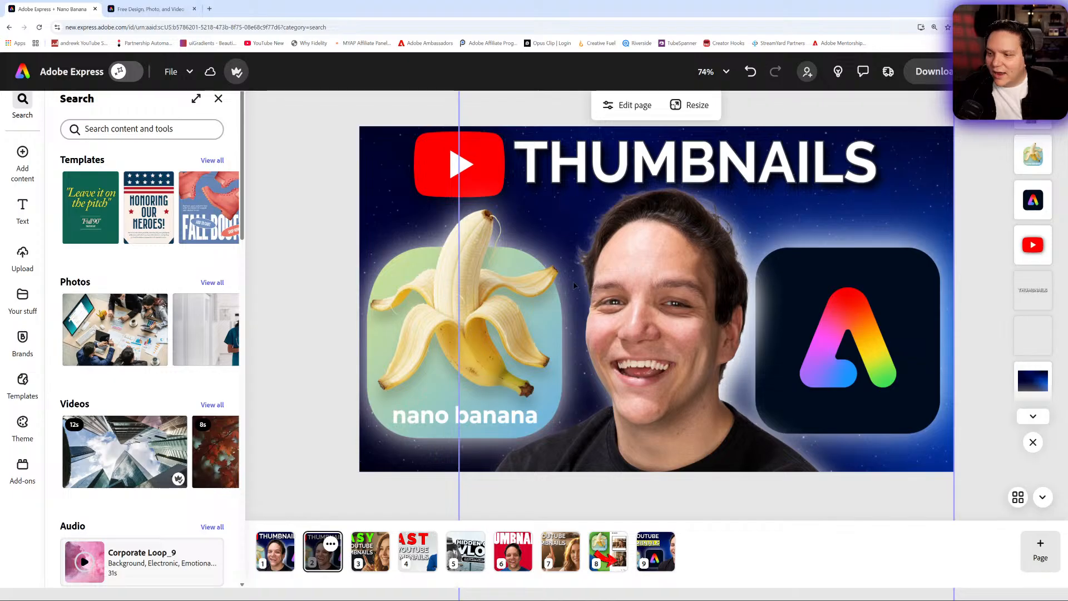
left_click(218, 100)
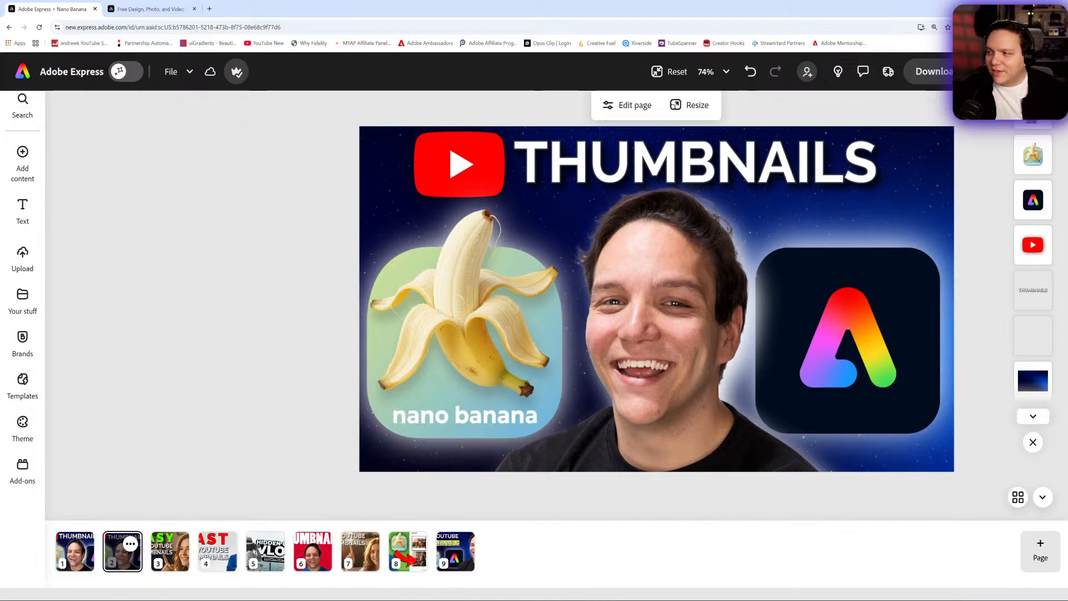
- Examine the starry background on page 2 at 200% zoom and compare it with page 1, resetting the view when done
left_click(1060, 27)
left_click(714, 71)
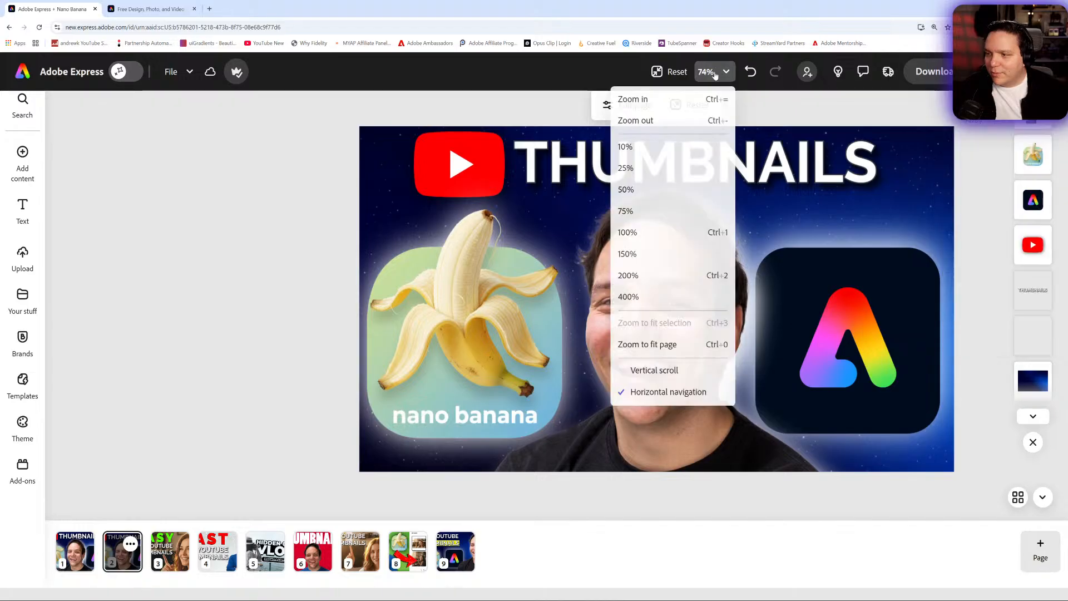
left_click(640, 275)
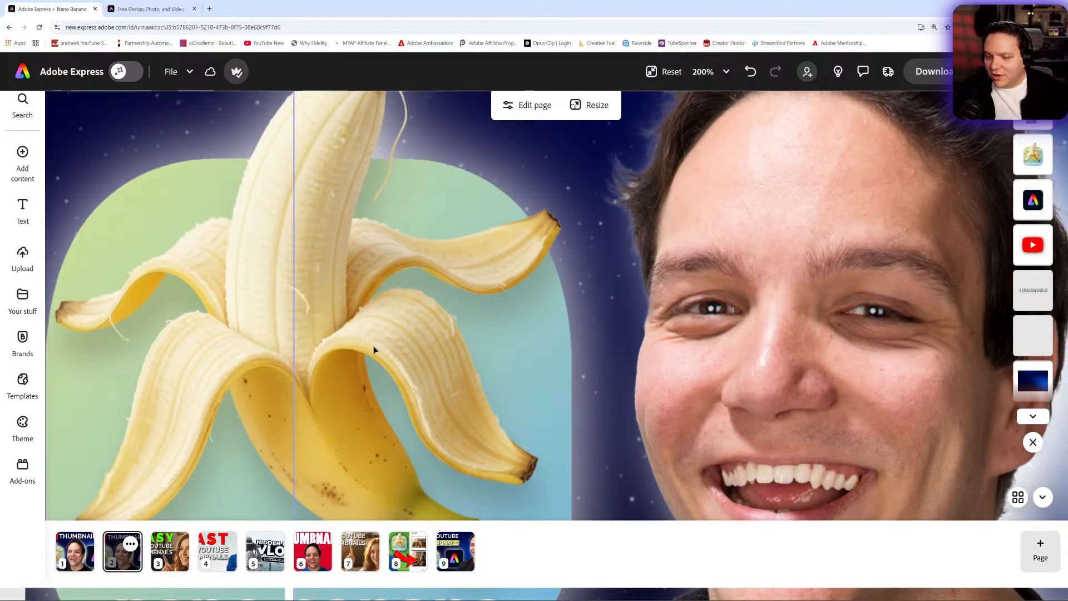
left_click(71, 559)
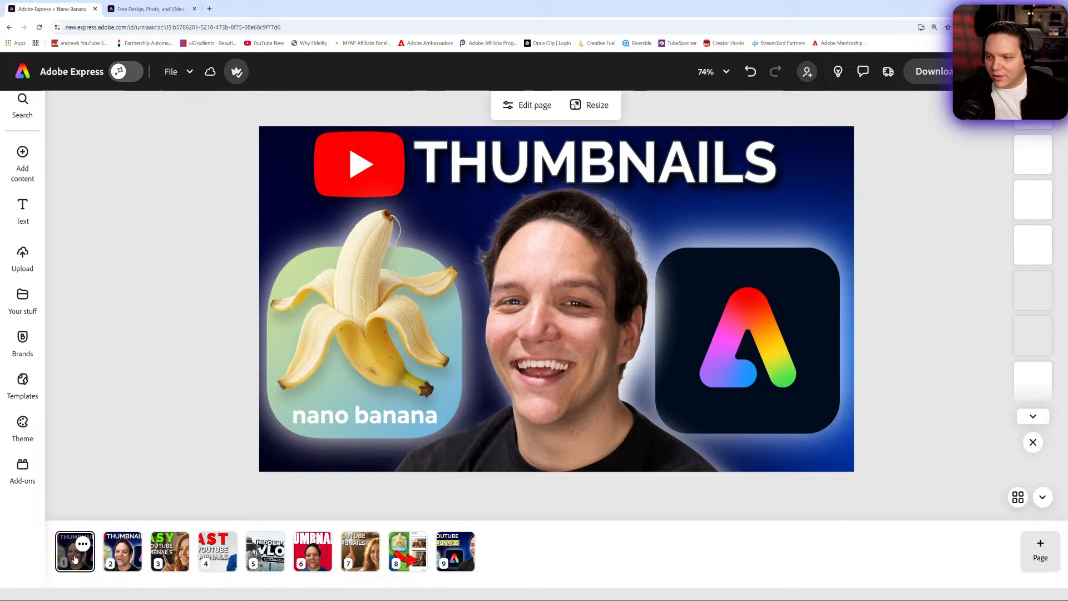
left_click(129, 564)
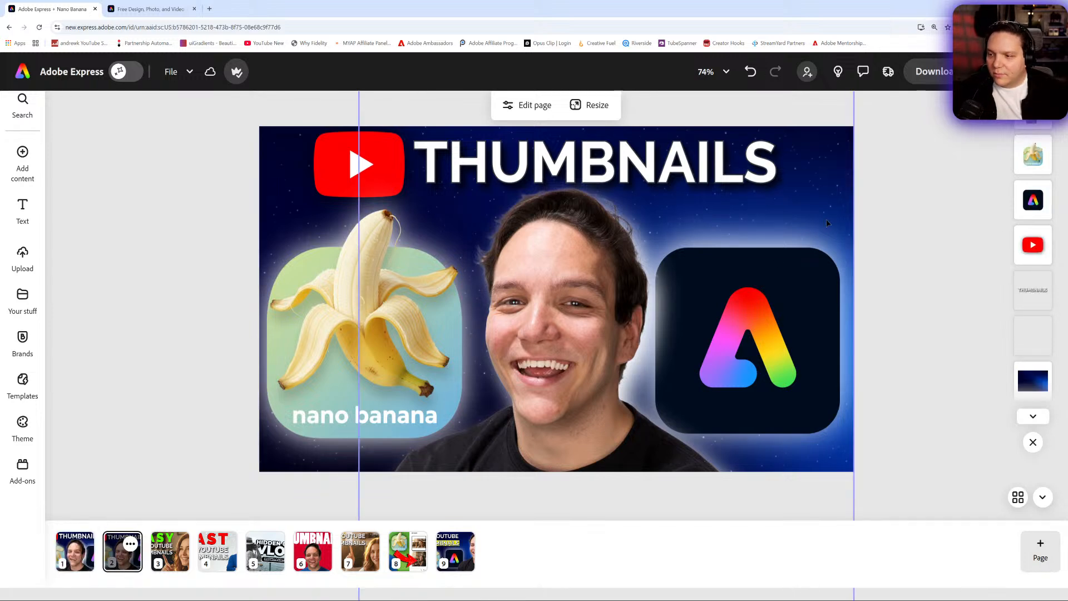
left_click(721, 77)
left_click(655, 276)
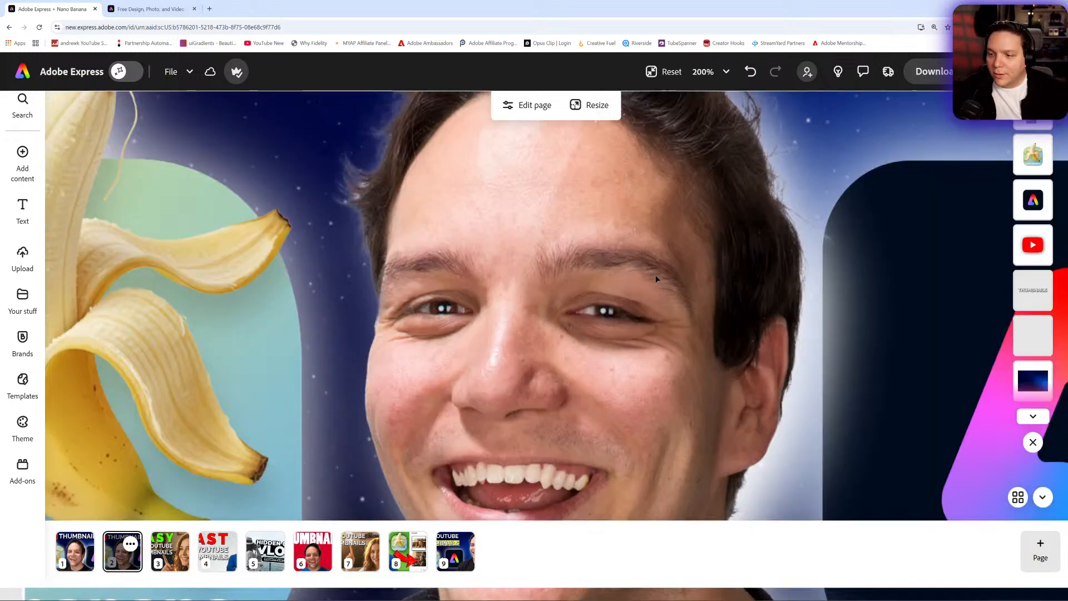
left_click(711, 72)
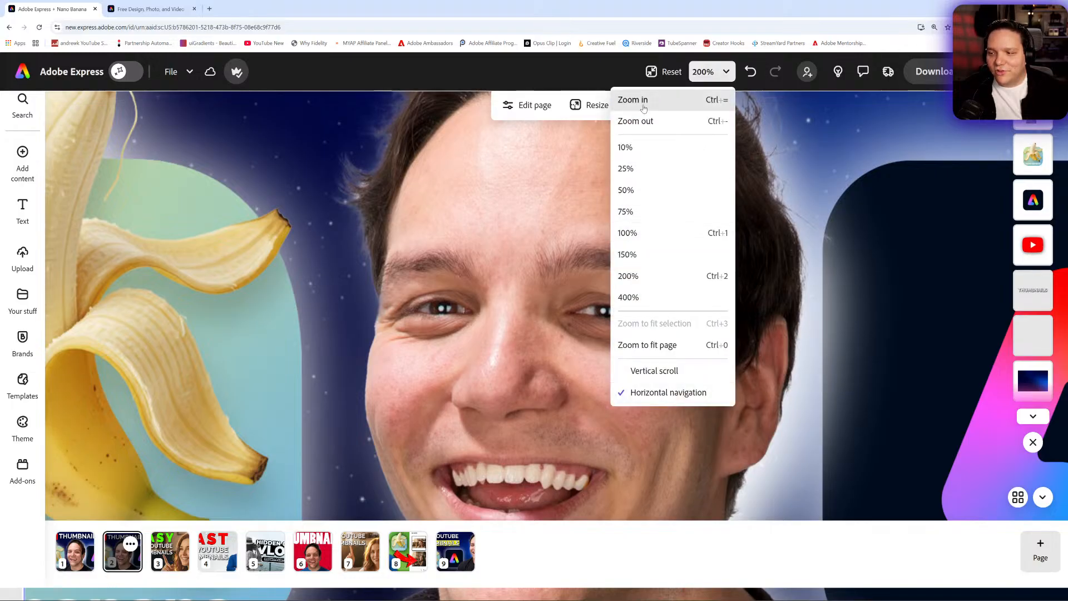
left_click(665, 72)
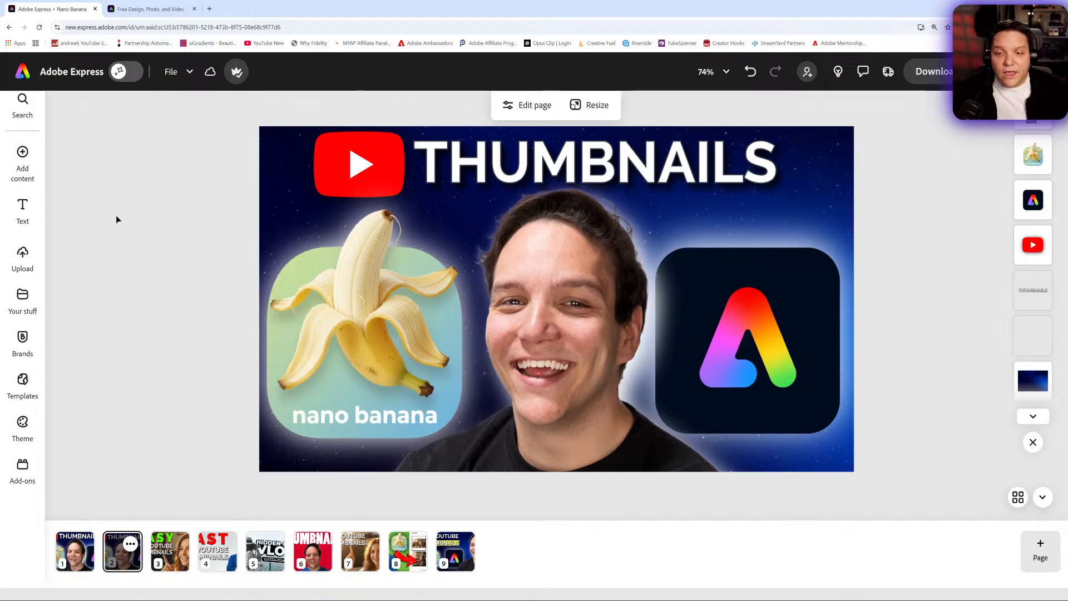
- Return to the home page and look over the recent files and template categories
left_click(32, 78)
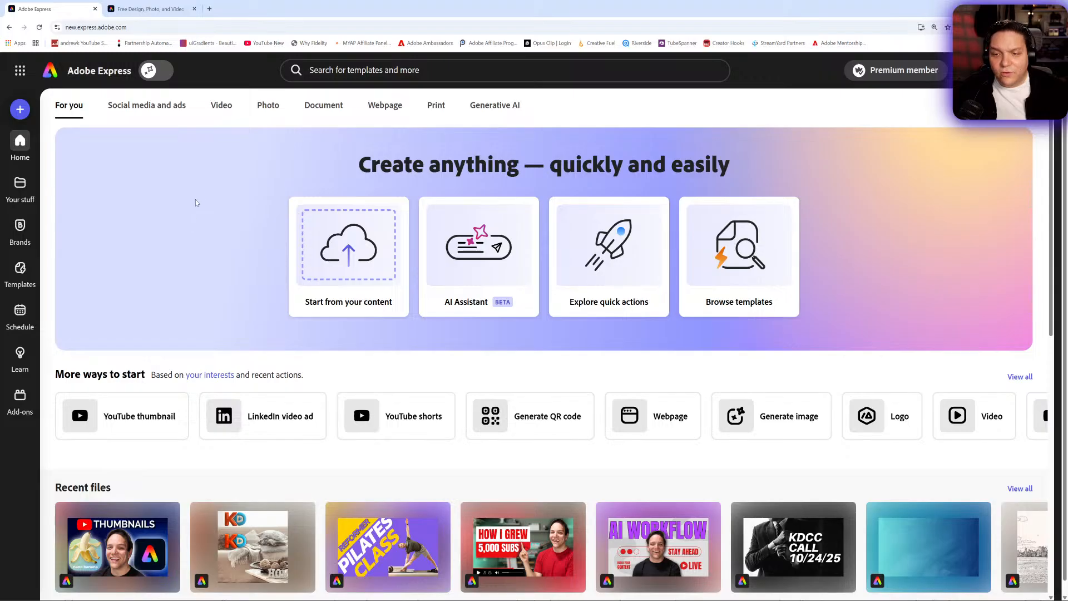
scroll(267, 273, "down", 5)
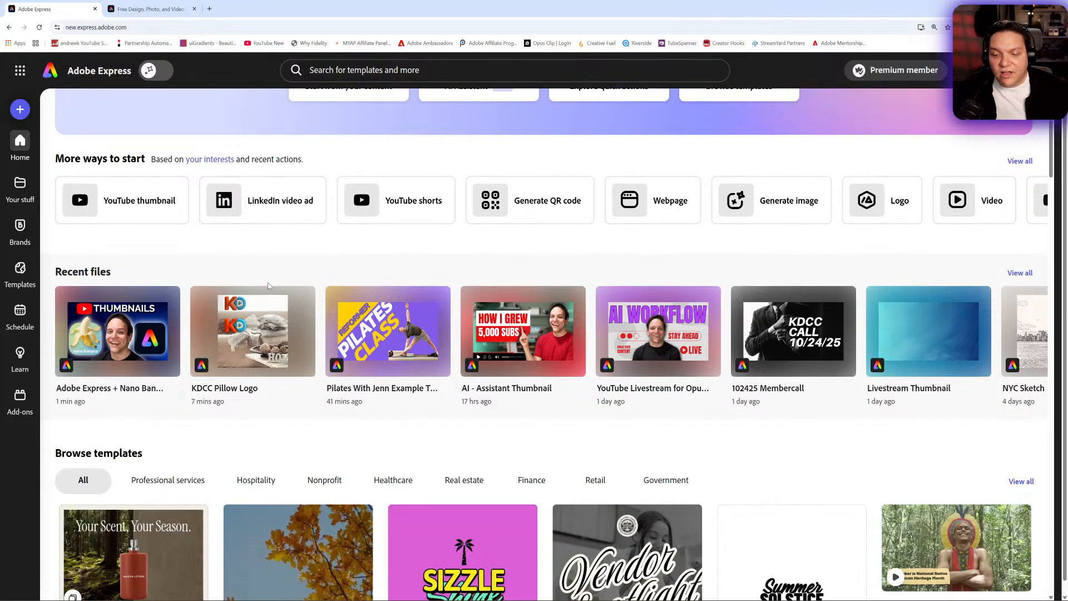
scroll(270, 275, "up", 3)
scroll(270, 276, "up", 2)
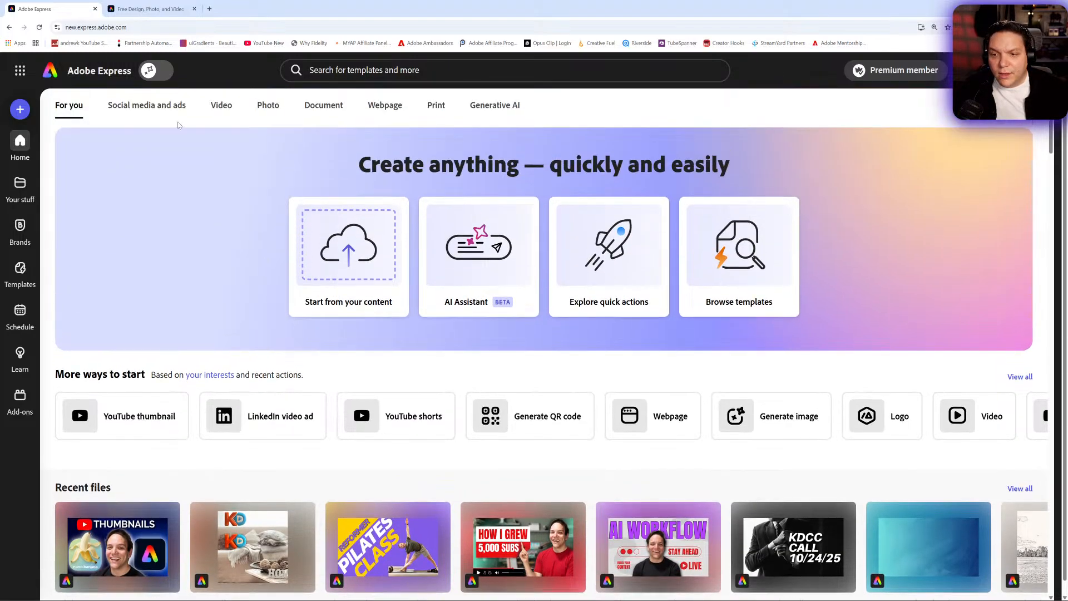
- Browse the social media and ads formats and show those for YouTube
left_click(160, 105)
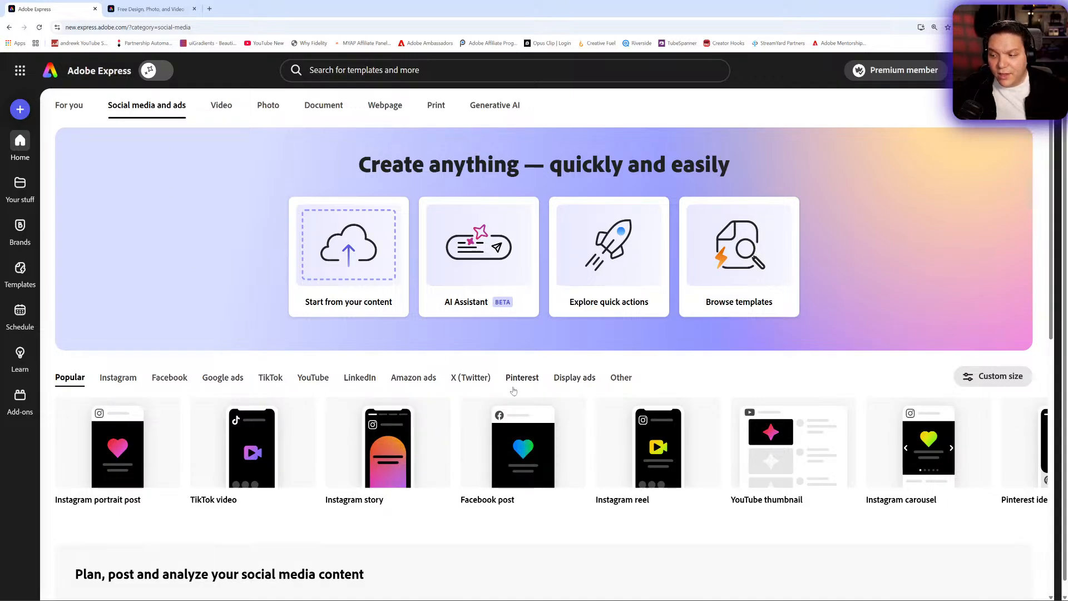
left_click(312, 378)
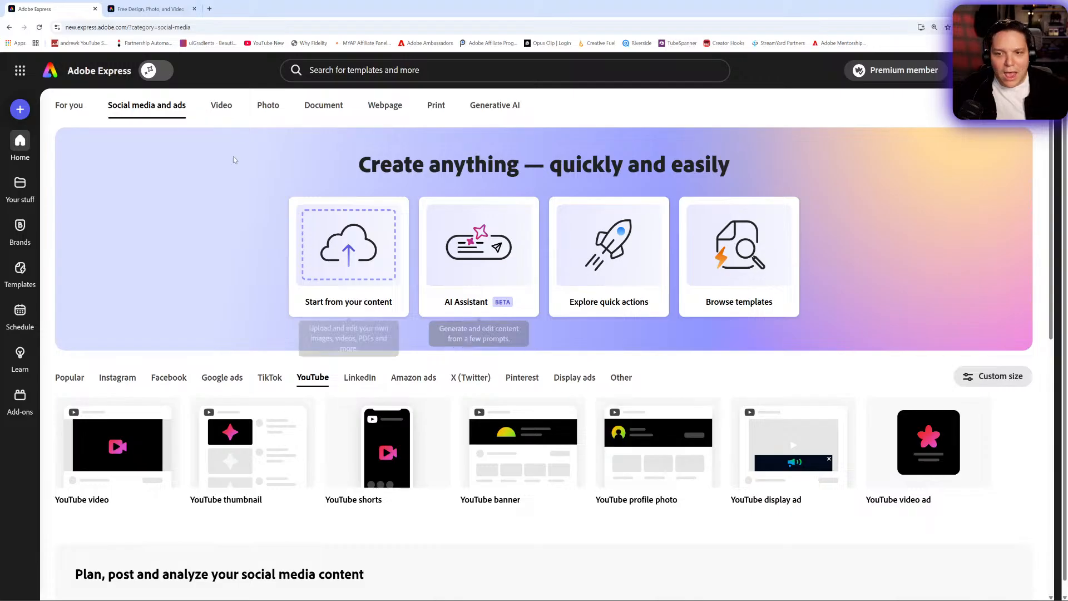
- Turn on the AI Assistant, switch to image editing and look over the preset image looks
left_click(154, 79)
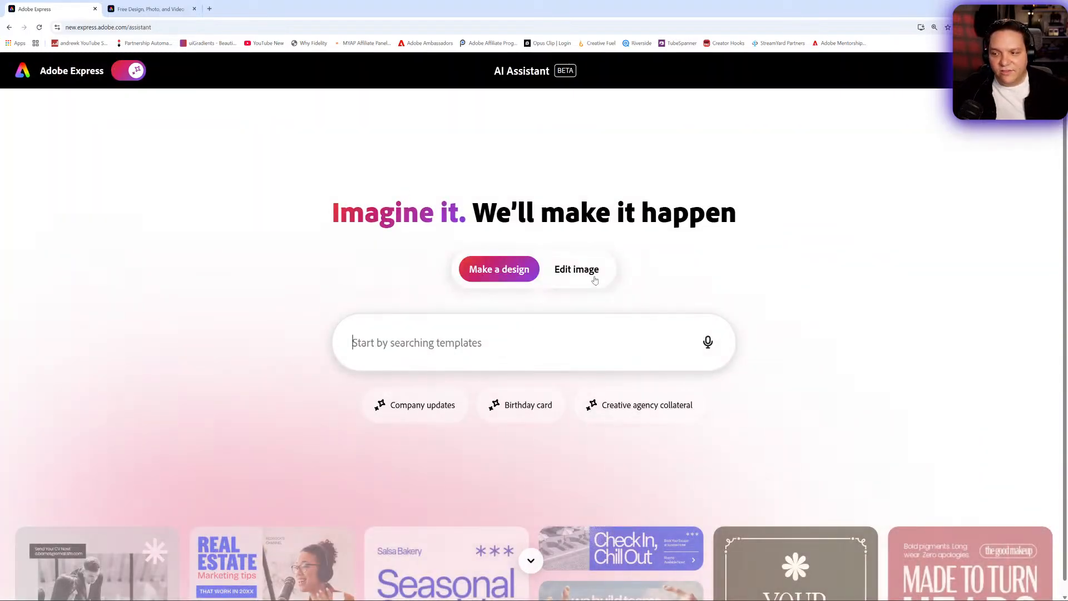
left_click(593, 278)
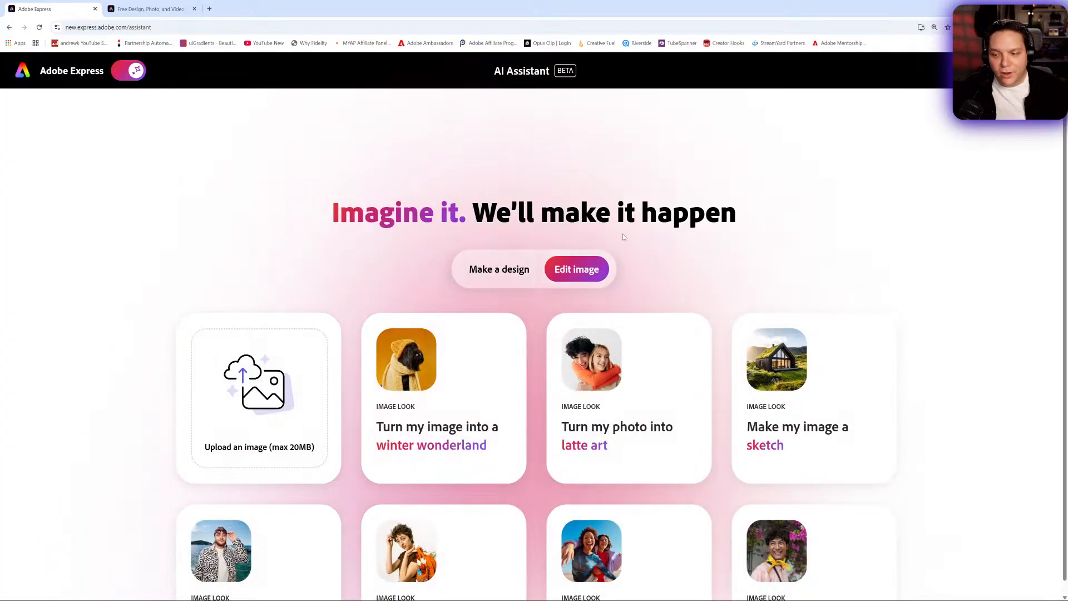
scroll(623, 237, "down", 4)
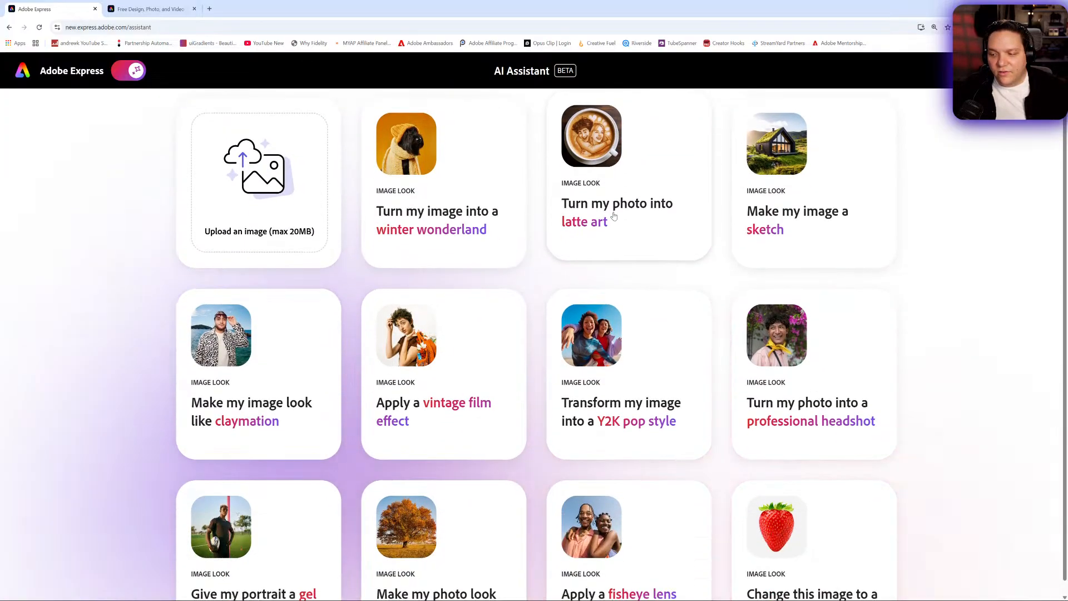
scroll(614, 216, "down", 1)
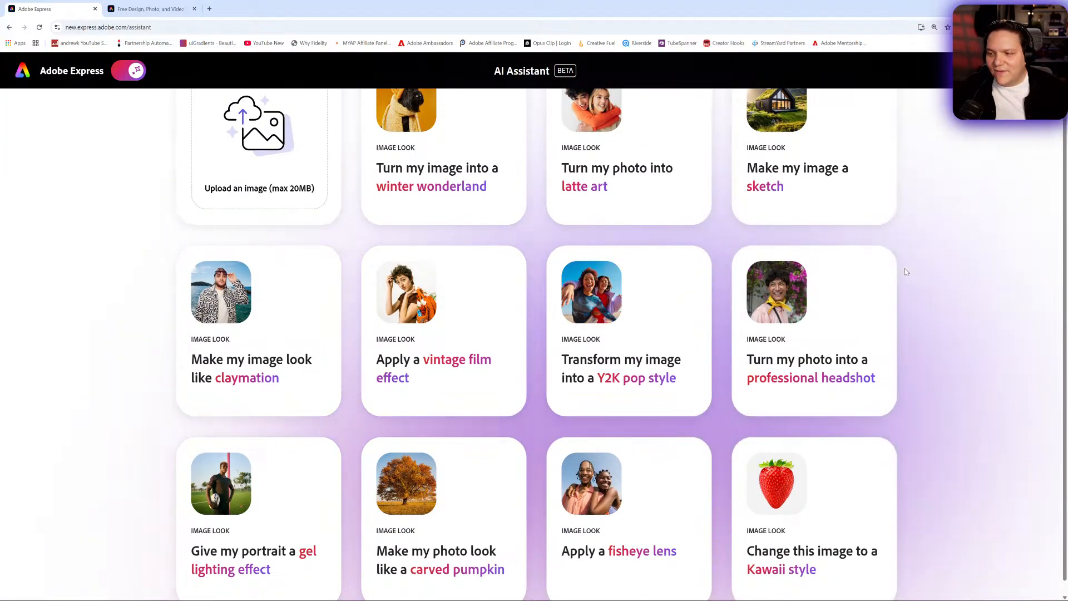
scroll(901, 276, "down", 1)
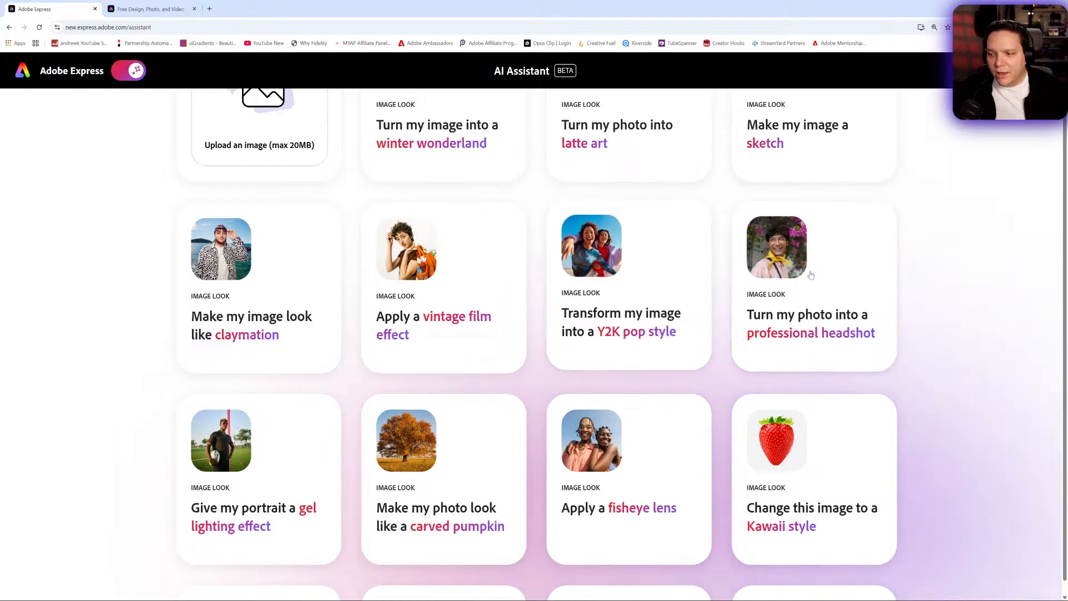
- Start the Y2K pop style preset with the front-facing smile portrait from the AK No BG folder inside 7 Photo Shop Files
left_click(676, 282)
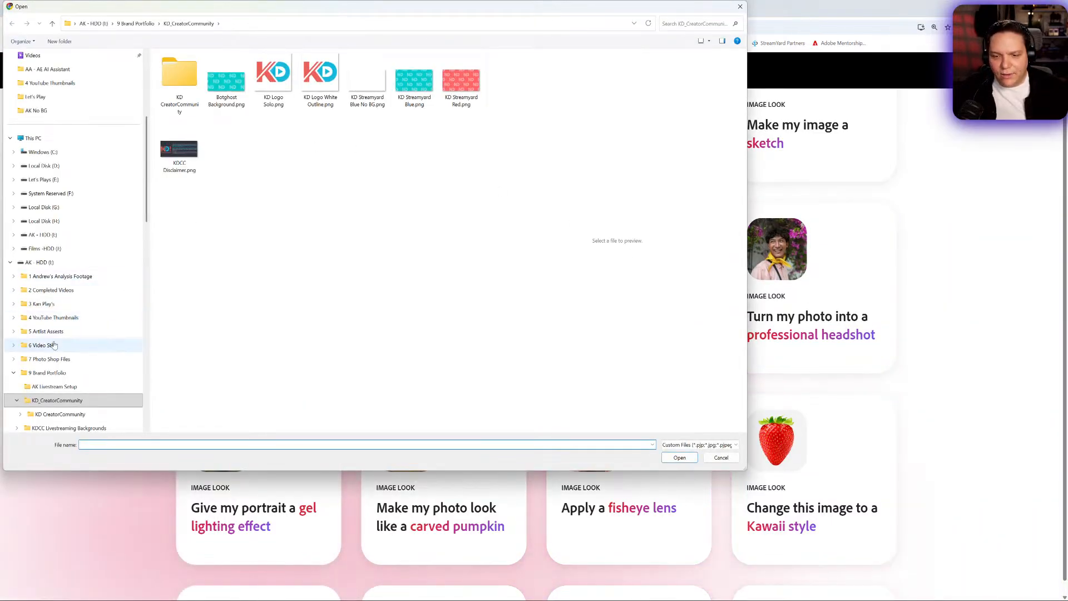
left_click(13, 359)
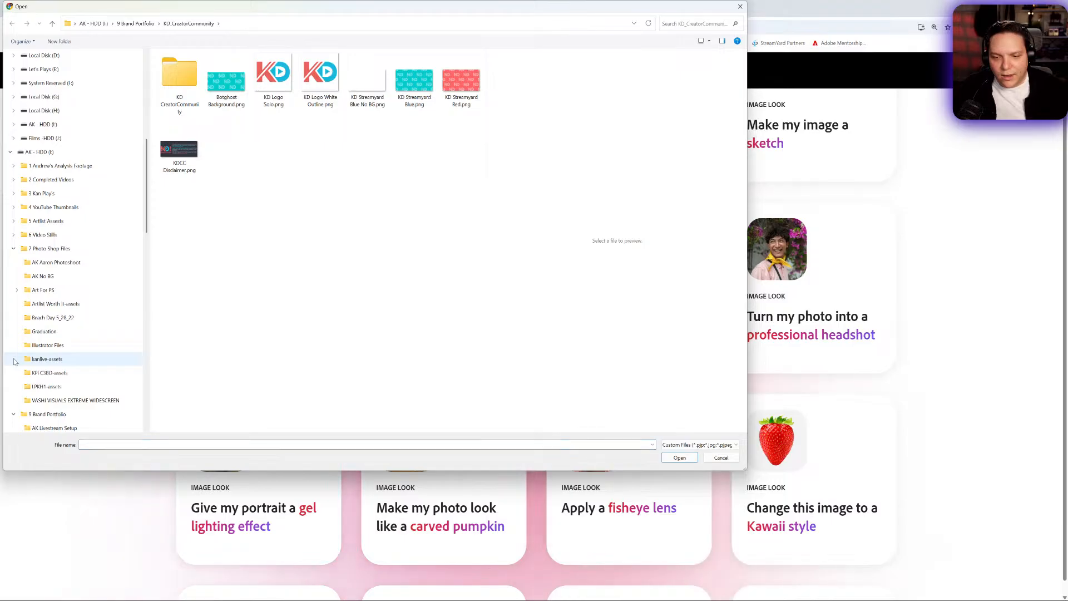
left_click(58, 278)
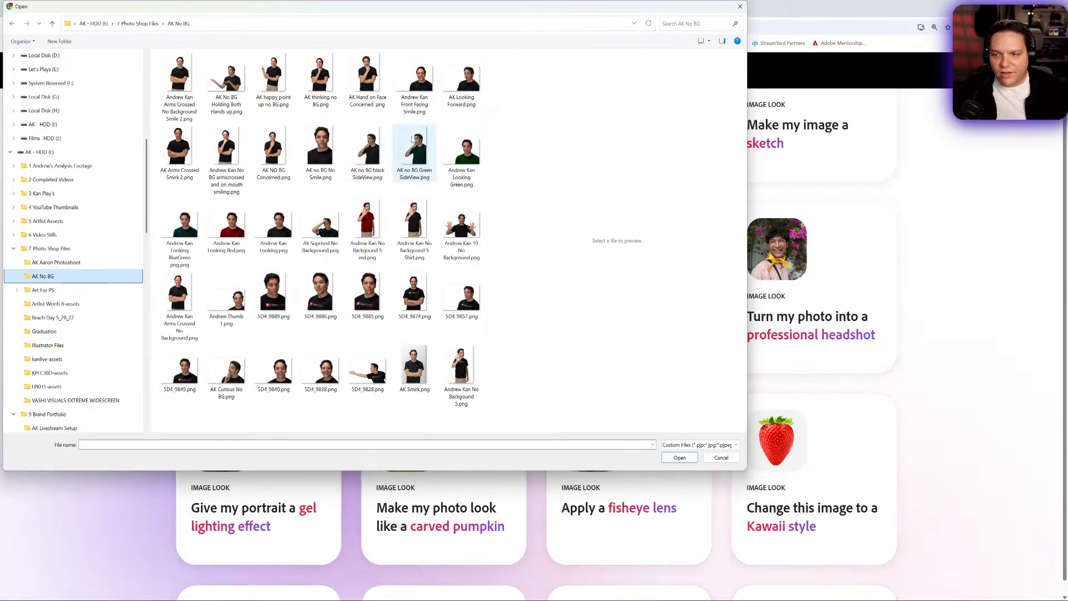
left_click(421, 85)
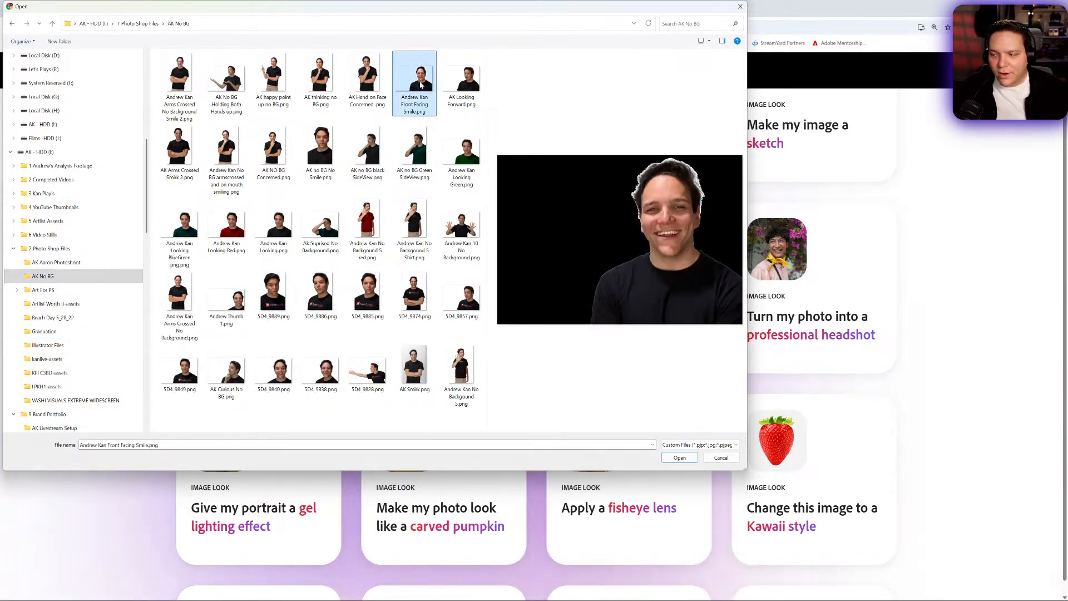
left_click(680, 458)
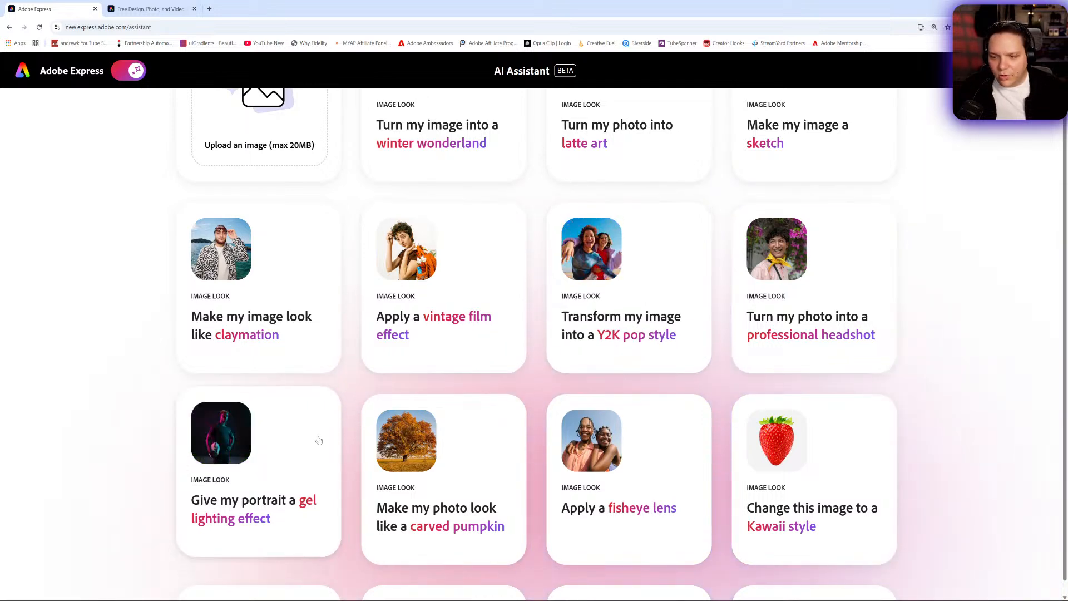
- Start the "Add sunglasses to this person" preset with the front-facing smile portrait
scroll(308, 429, "down", 5)
scroll(308, 427, "down", 7)
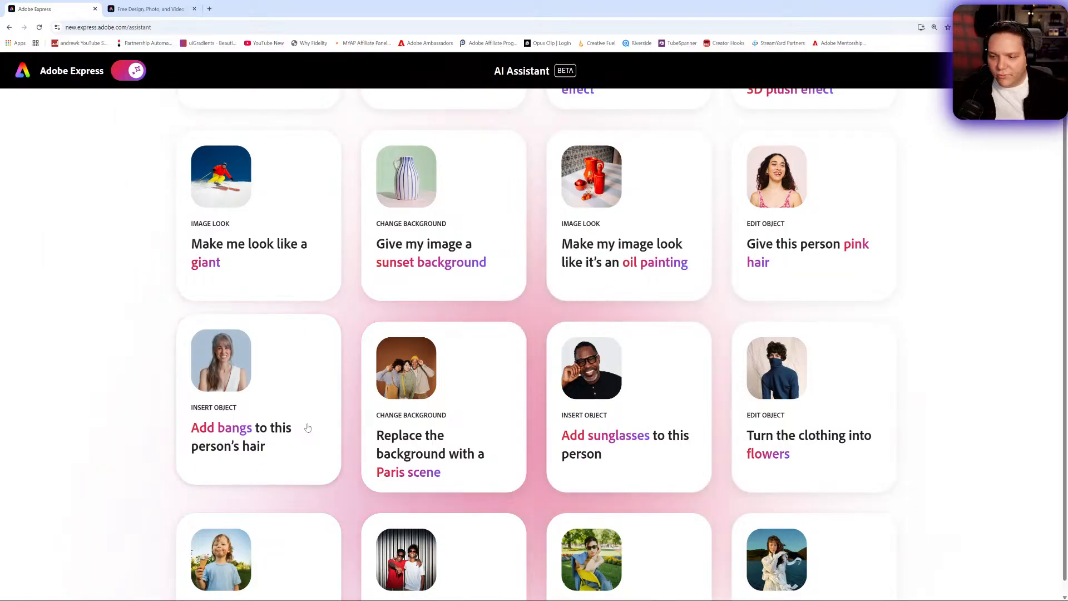
scroll(307, 427, "down", 3)
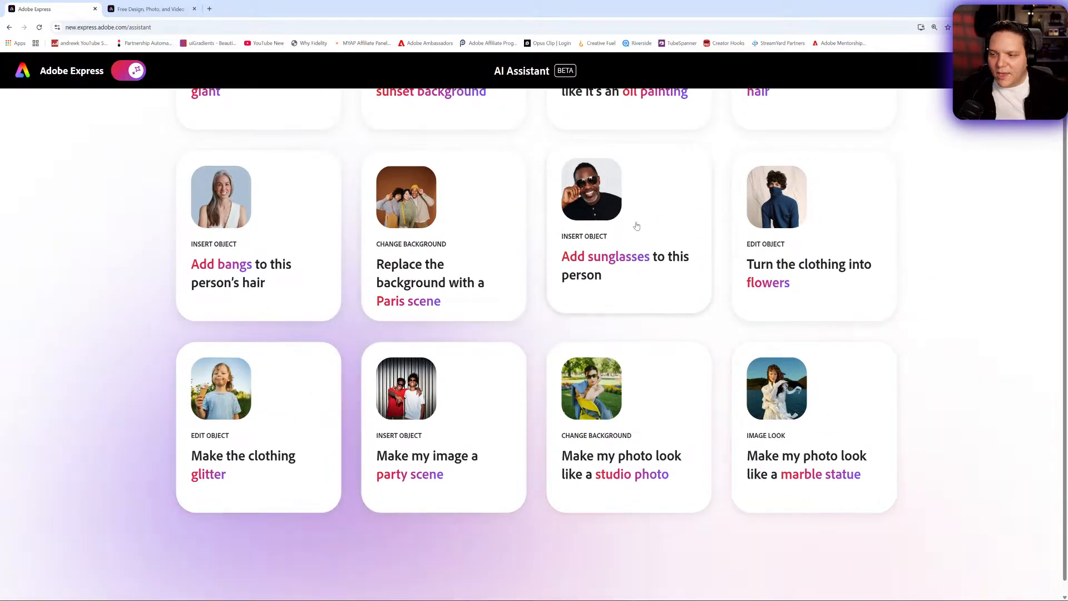
left_click(637, 226)
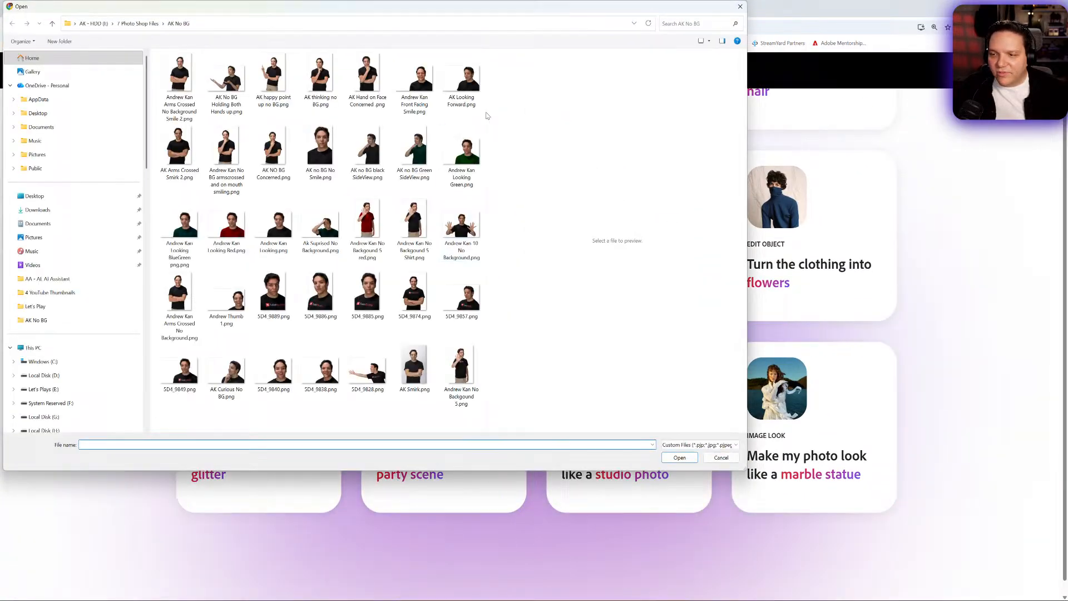
double_click(428, 93)
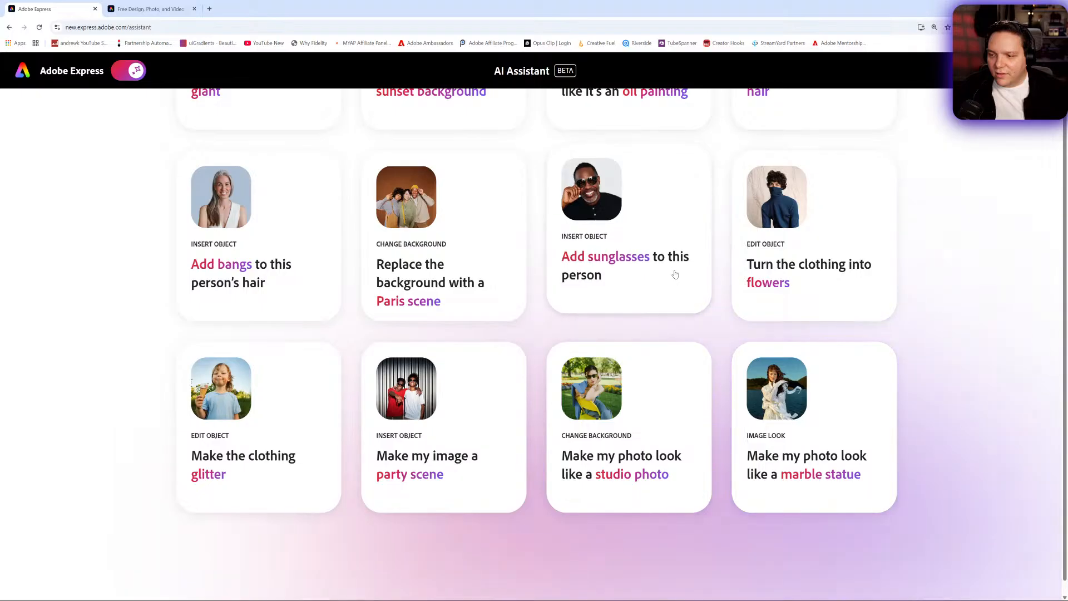
- Start the claymation look preset with the front-facing smile portrait
scroll(671, 272, "up", 10)
scroll(664, 271, "up", 7)
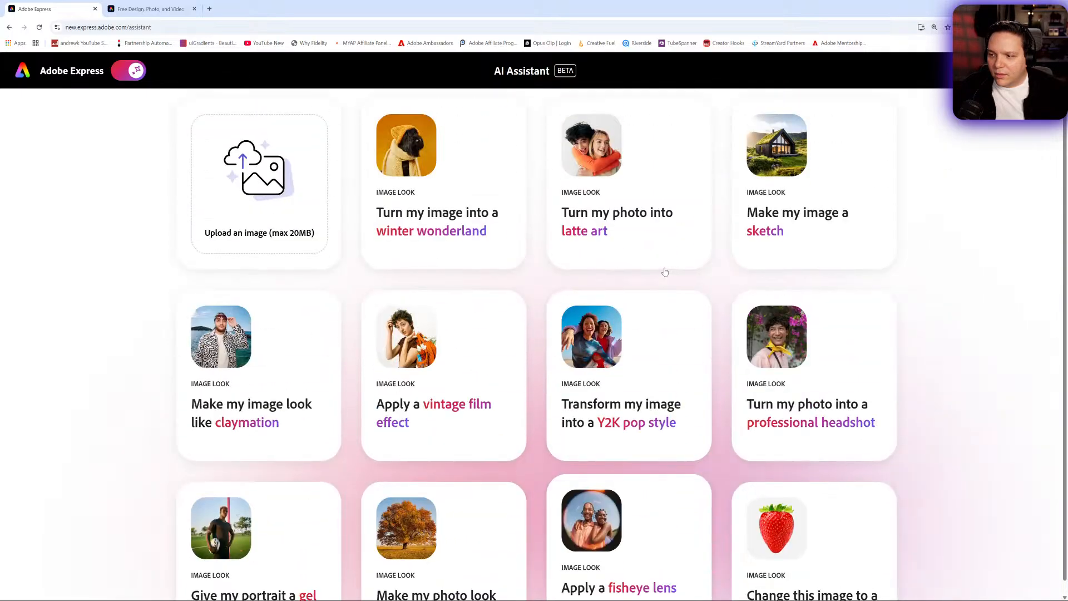
scroll(640, 270, "down", 2)
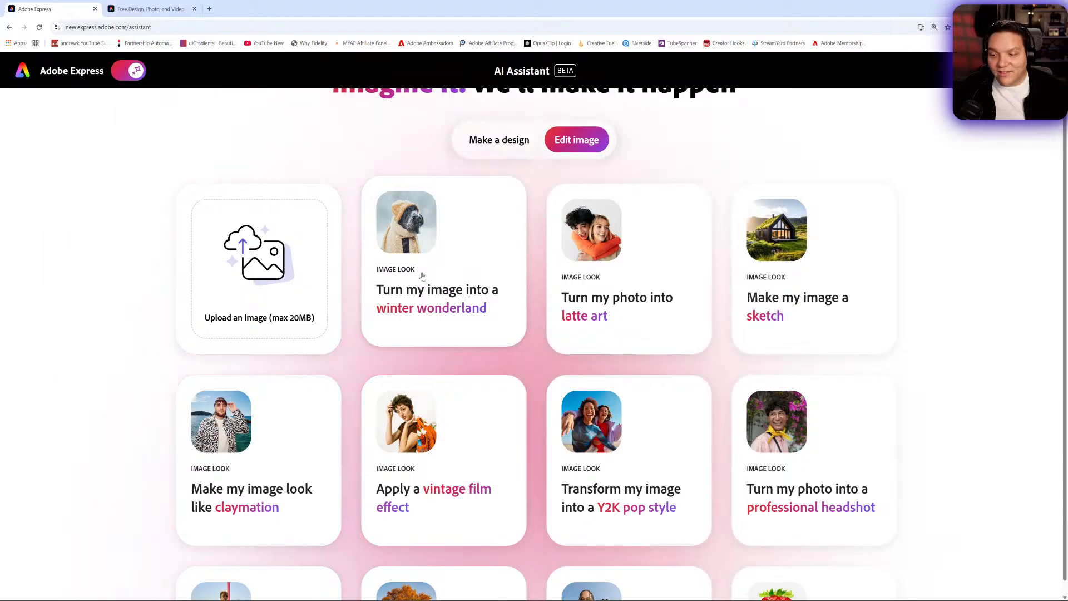
scroll(259, 284, "down", 3)
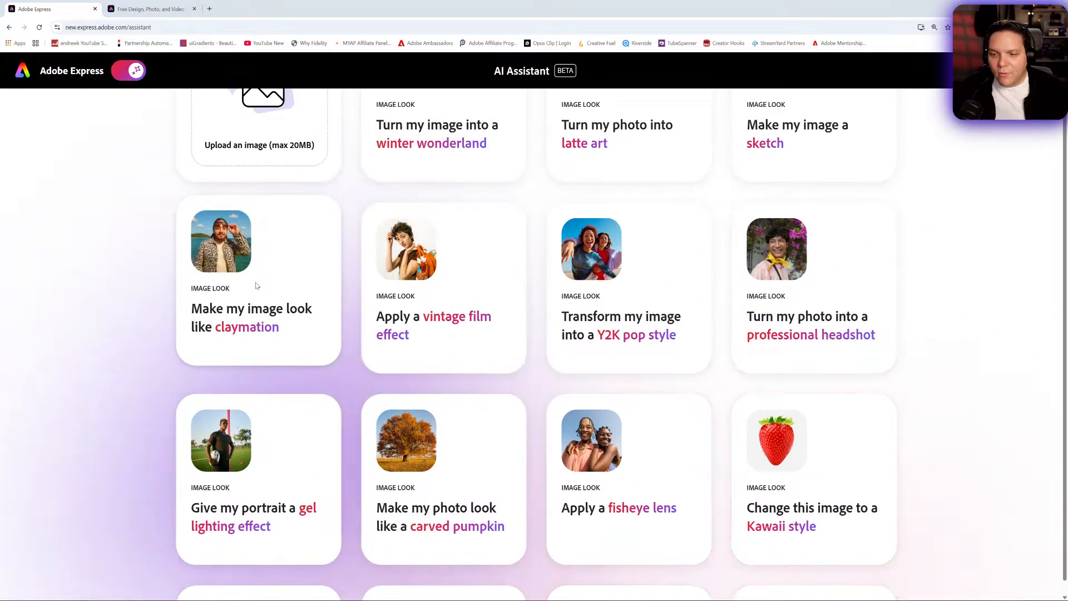
left_click(259, 285)
left_click(422, 110)
double_click(421, 110)
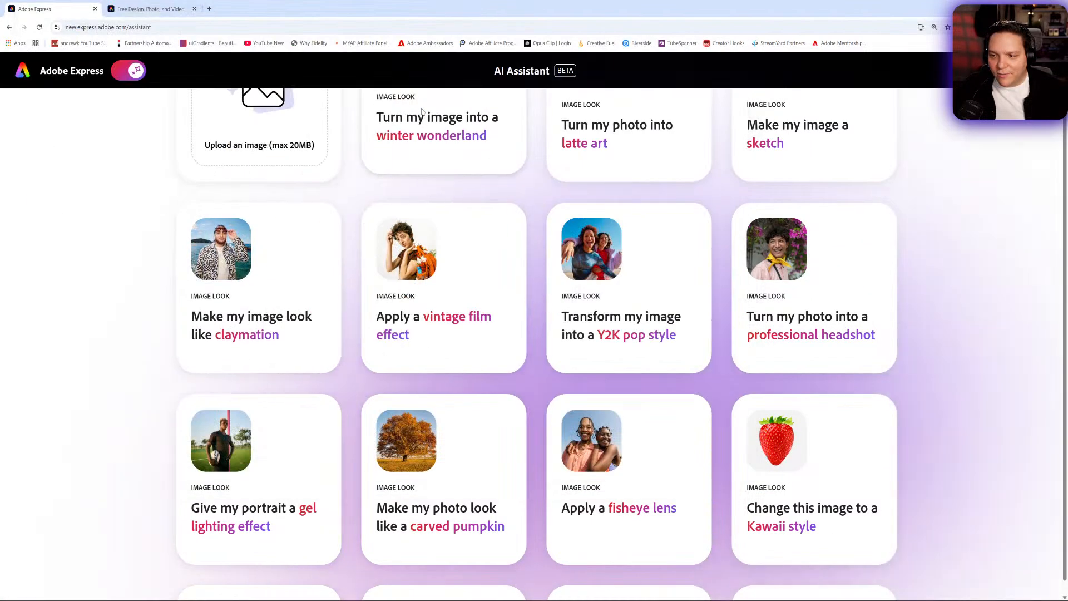
- Start the gel lighting effect preset with the front-facing smile portrait
scroll(308, 364, "down", 3)
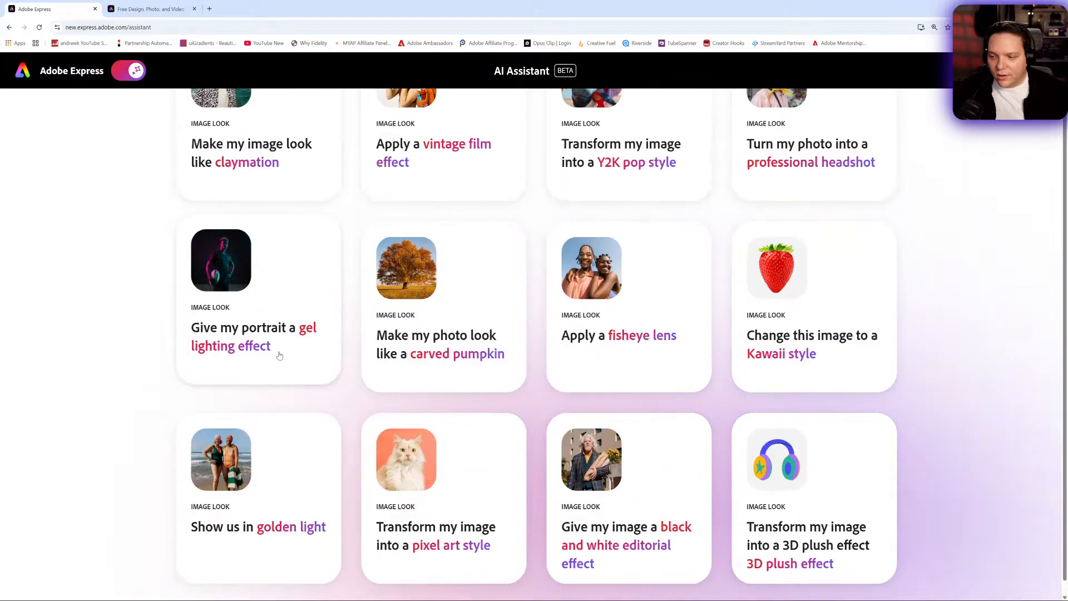
left_click(278, 353)
left_click(422, 100)
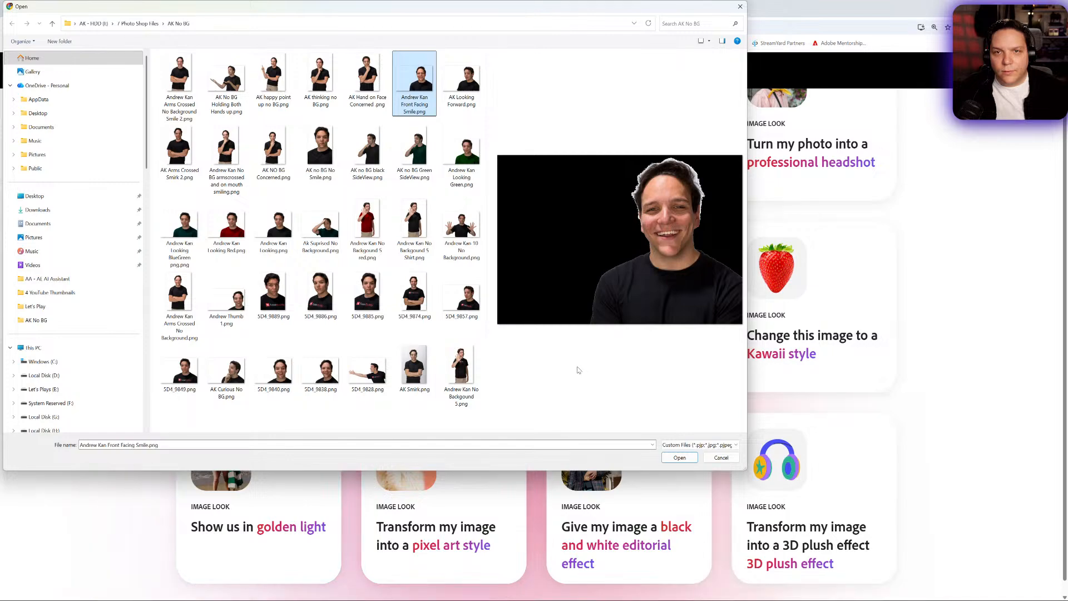
left_click(686, 460)
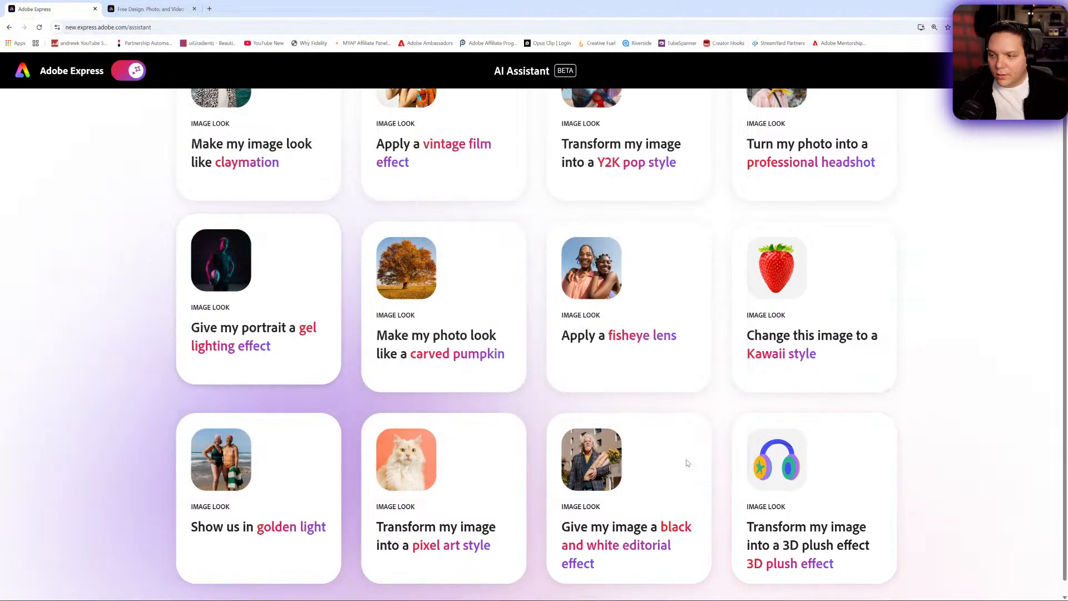
- Start the "Give this person pink hair" preset with the front-facing smile portrait
scroll(794, 444, "down", 2)
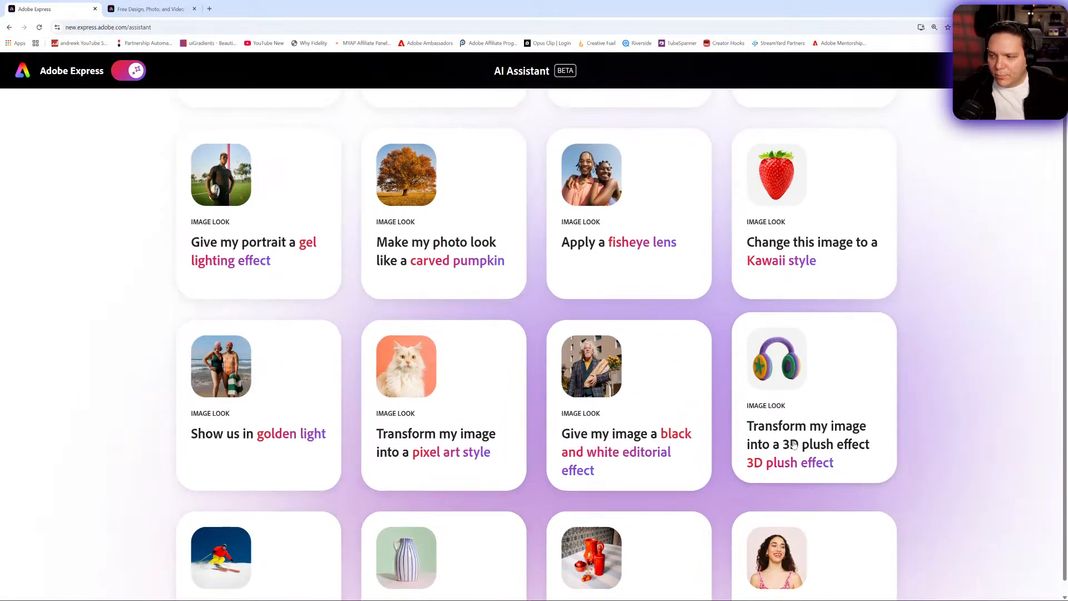
scroll(794, 444, "down", 3)
left_click(796, 440)
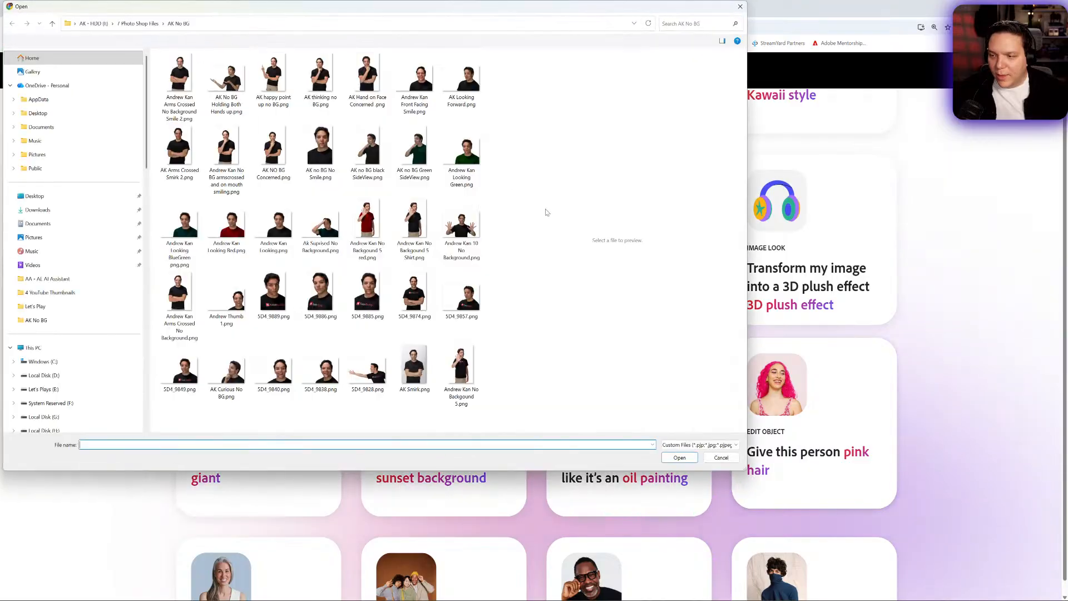
double_click(415, 78)
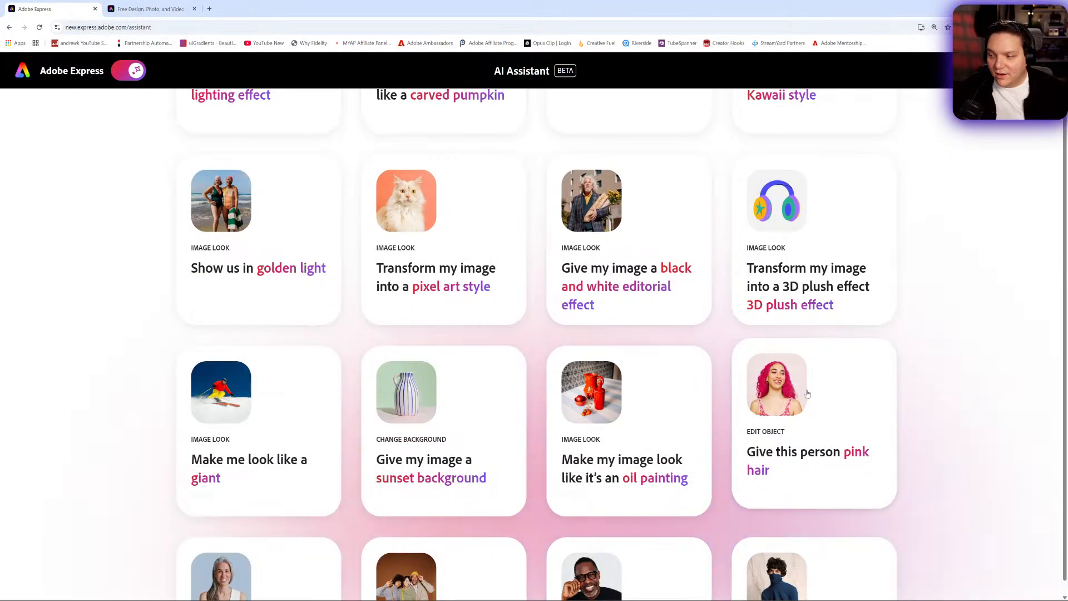
- Look over the remaining image editing presets and turn off the AI Assistant
scroll(809, 396, "down", 3)
scroll(818, 423, "down", 2)
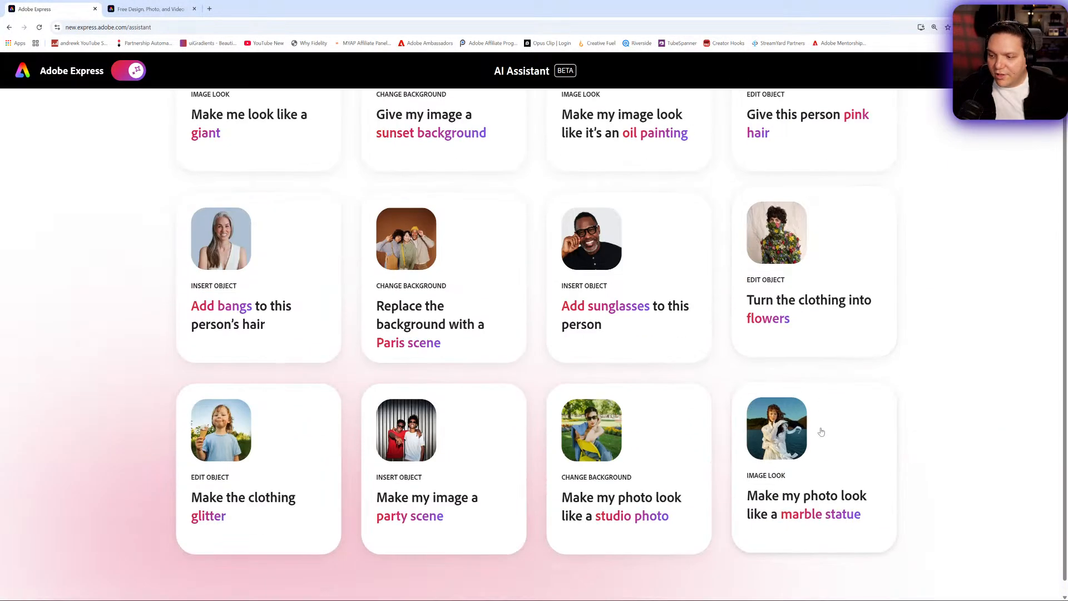
scroll(636, 422, "down", 1)
scroll(578, 412, "up", 10)
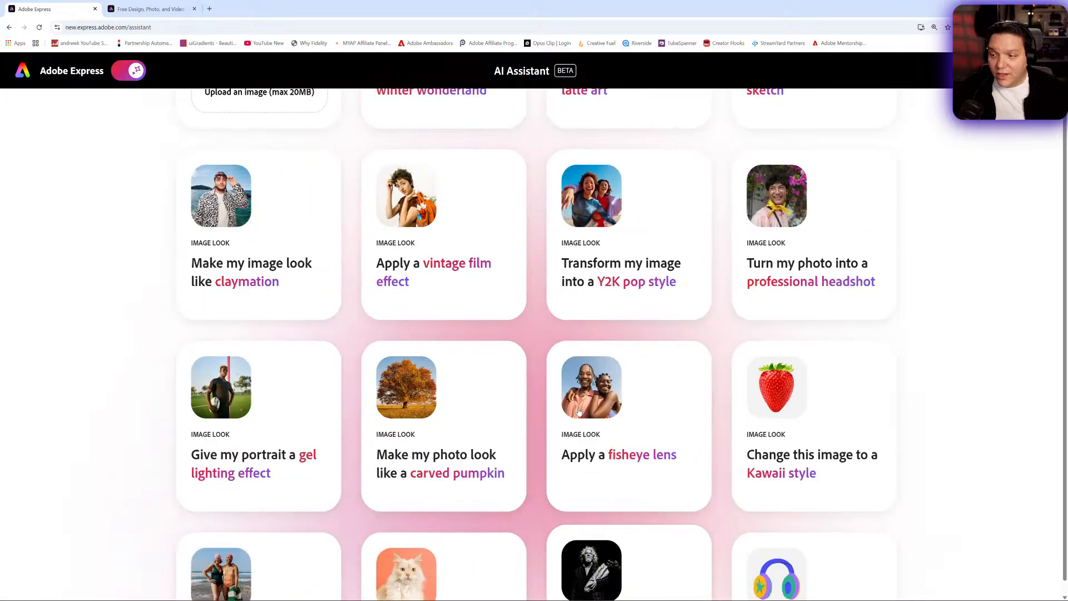
scroll(579, 411, "up", 5)
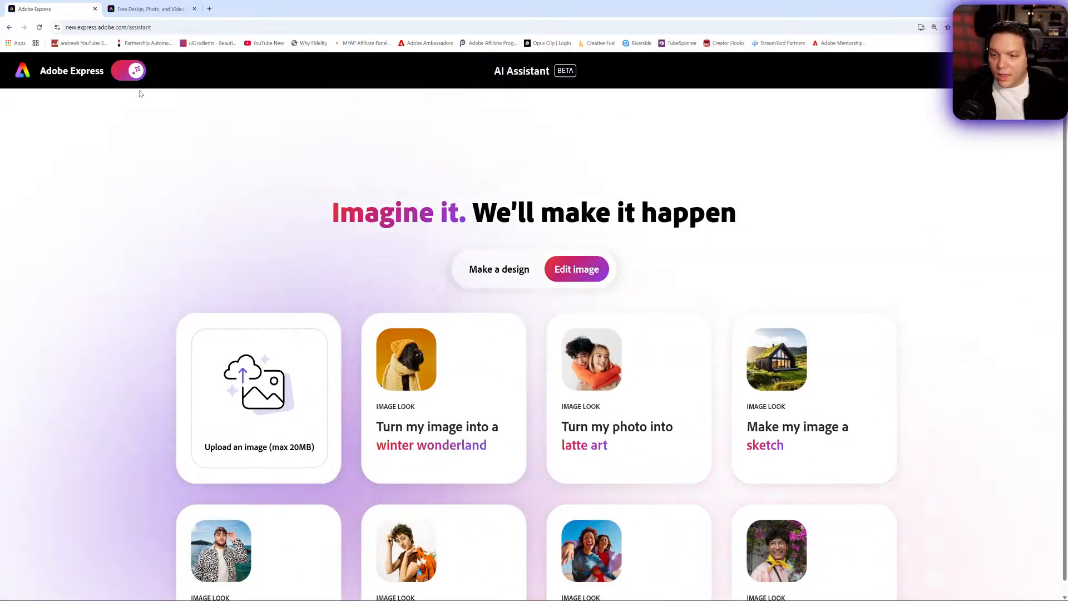
left_click(135, 70)
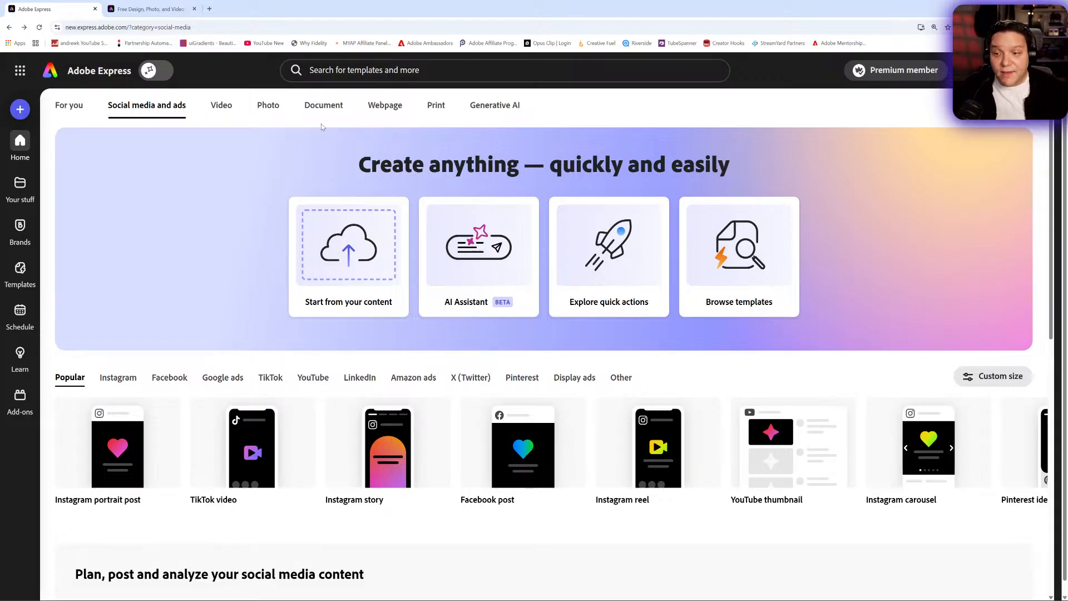
- Look over the document quick actions, the Other social media formats and the featured social media templates
left_click(320, 109)
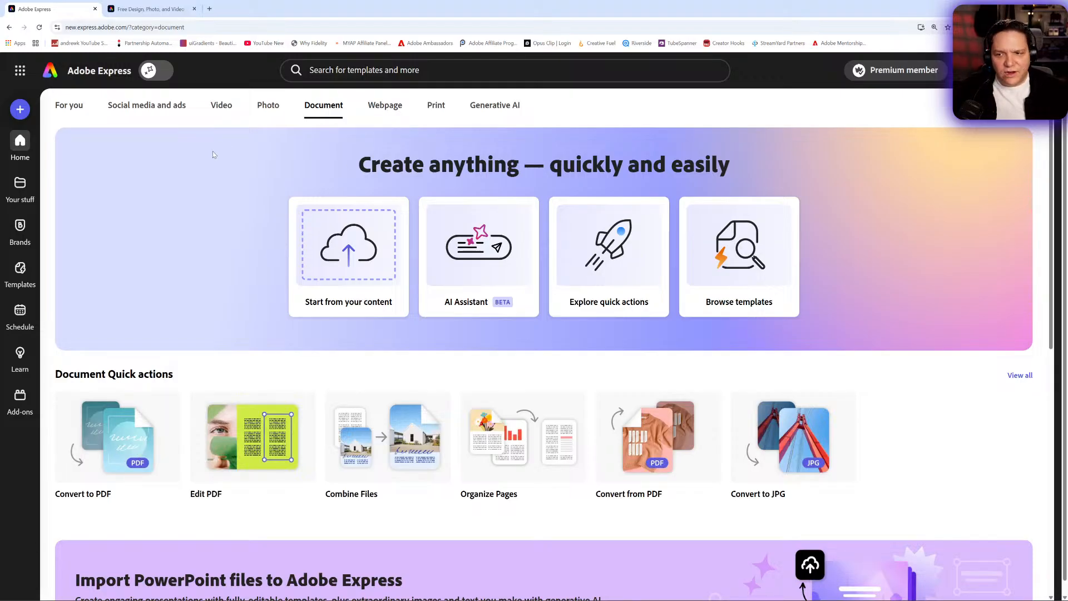
left_click(143, 111)
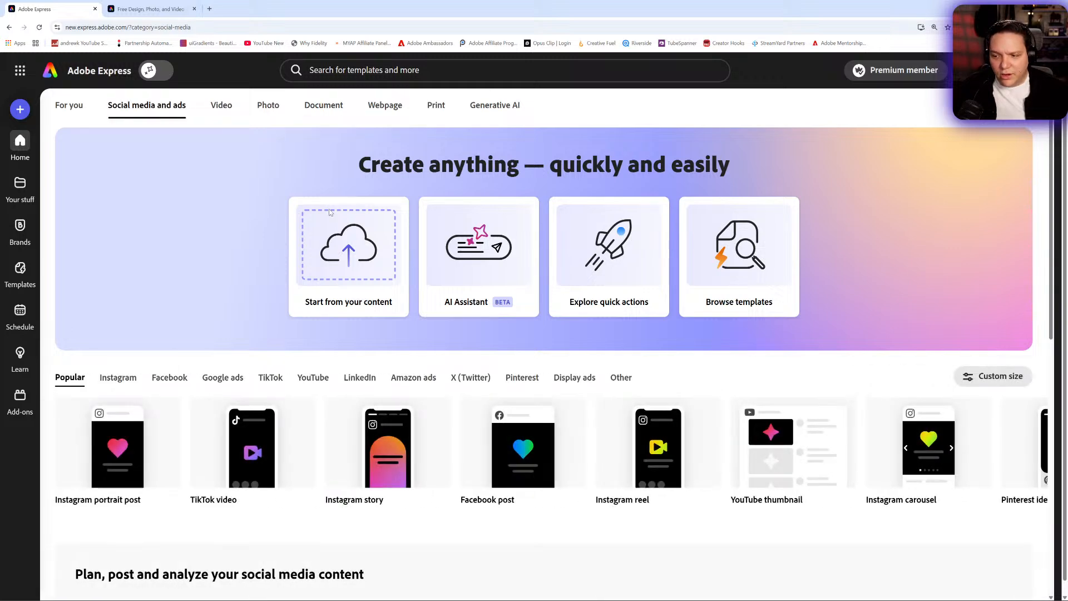
left_click(623, 382)
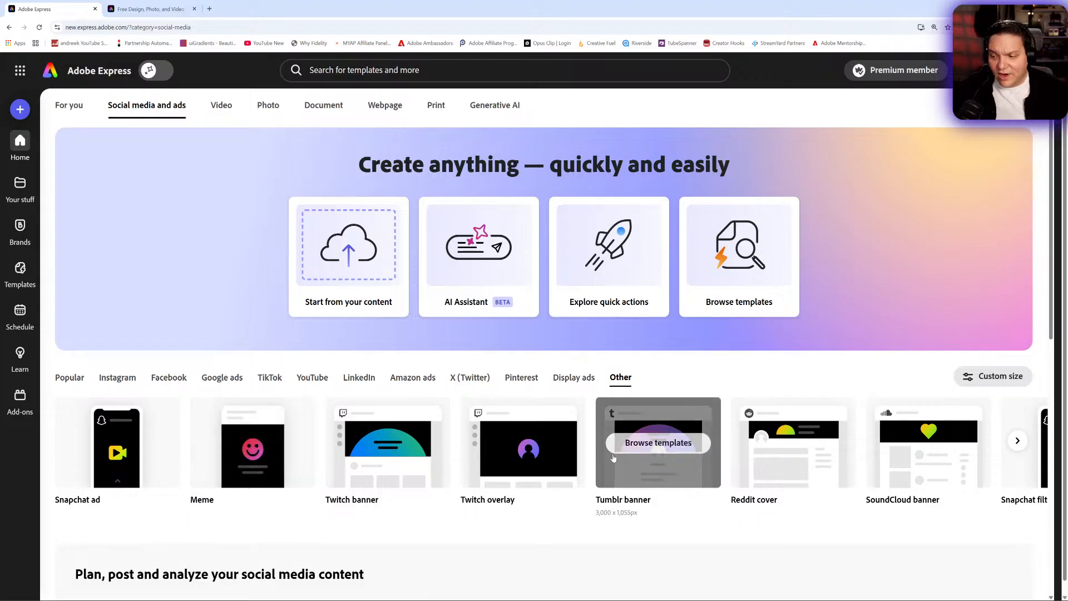
left_click(1018, 443)
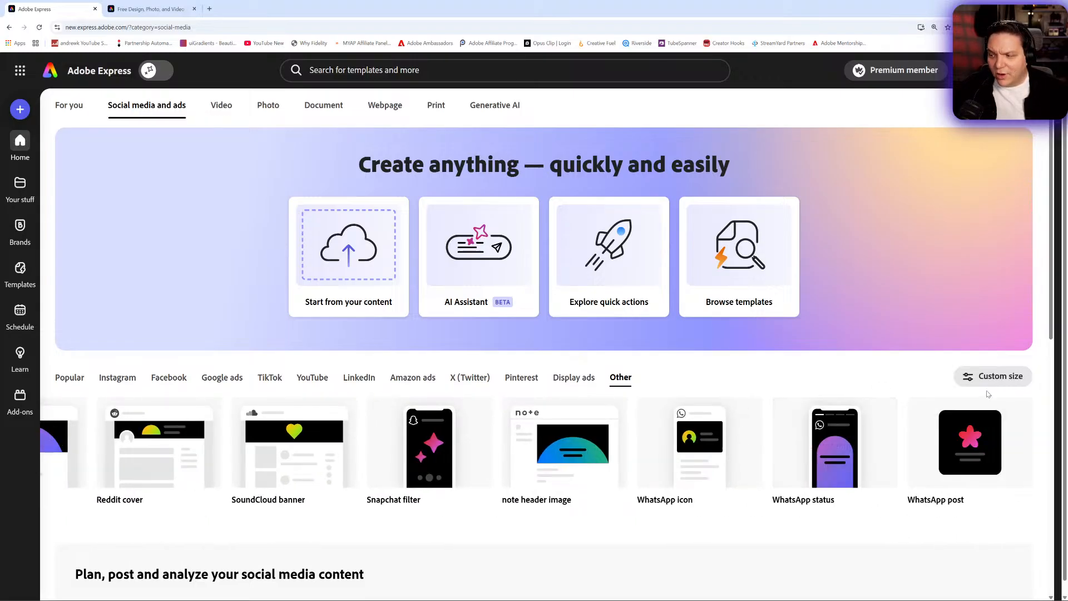
scroll(790, 432, "down", 5)
scroll(788, 427, "down", 4)
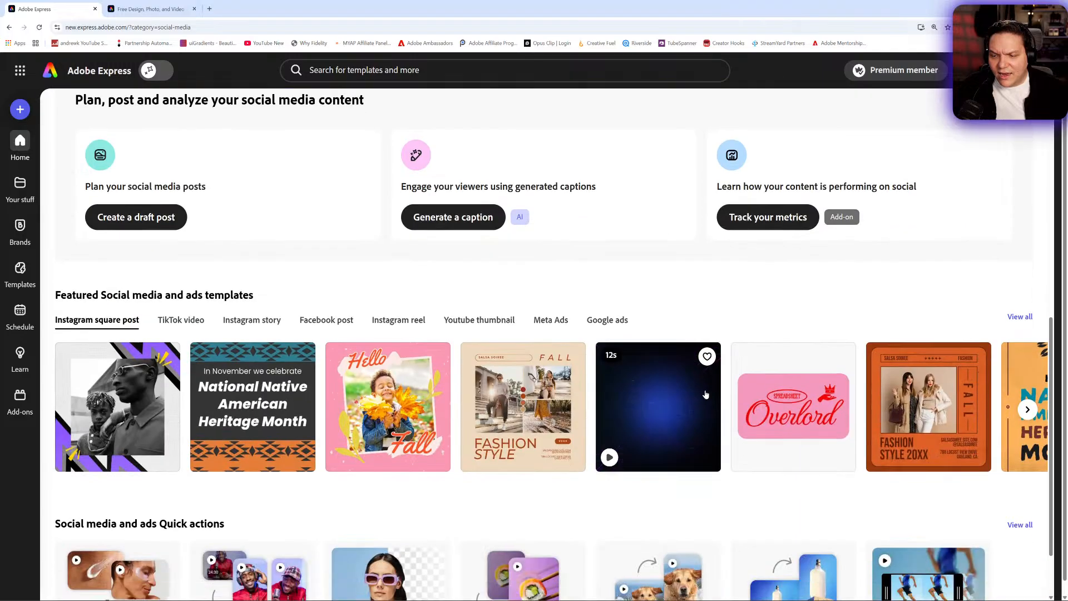
- Look over the Document category, the Webpage formats and the featured webpage templates for Personal, Business and Event
scroll(632, 375, "up", 7)
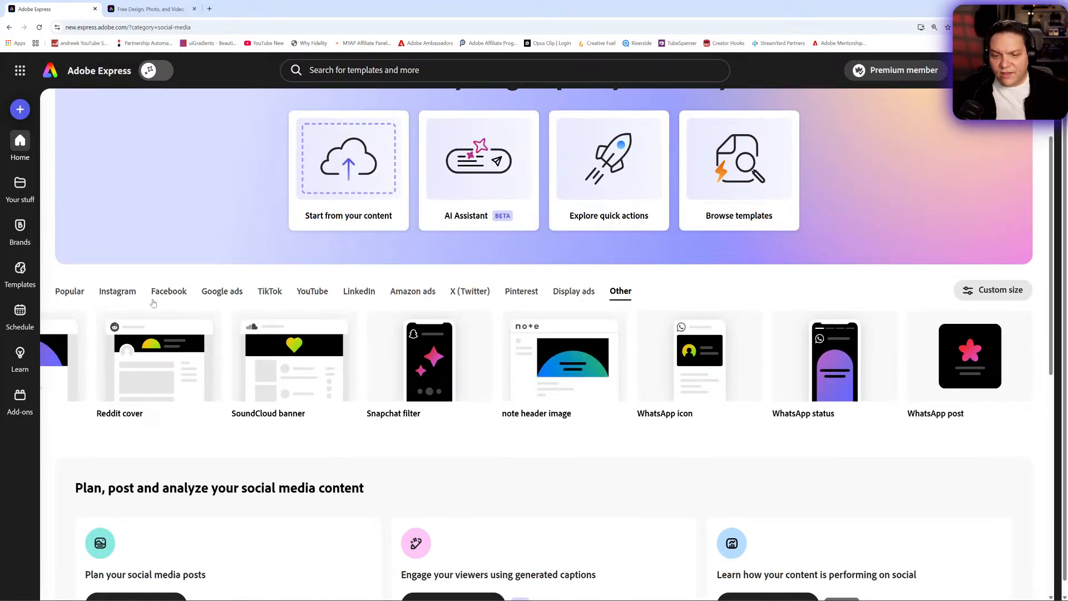
scroll(153, 303, "up", 2)
left_click(341, 114)
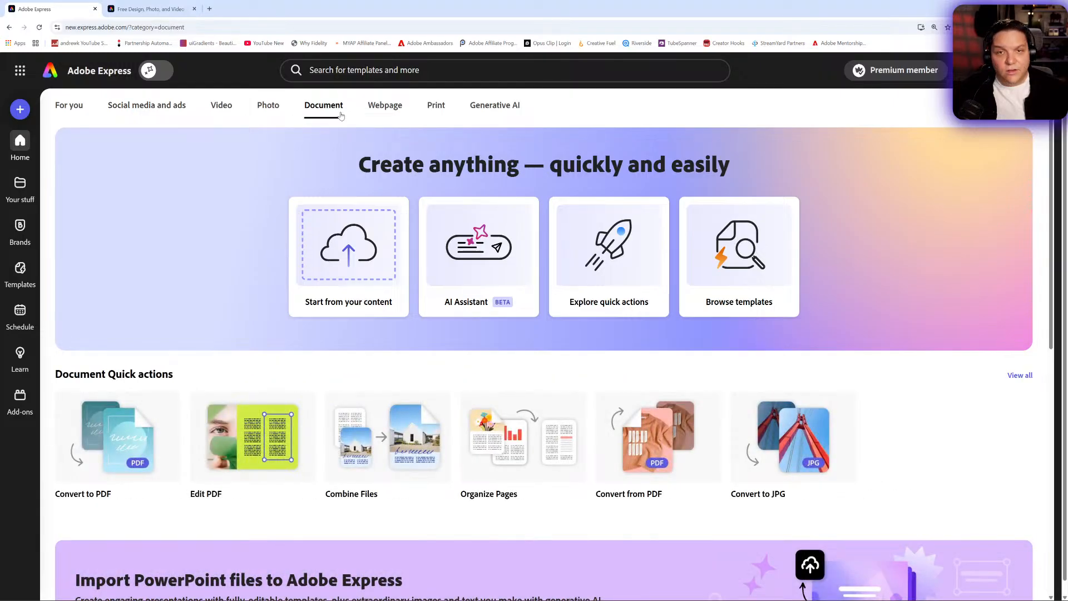
left_click(388, 115)
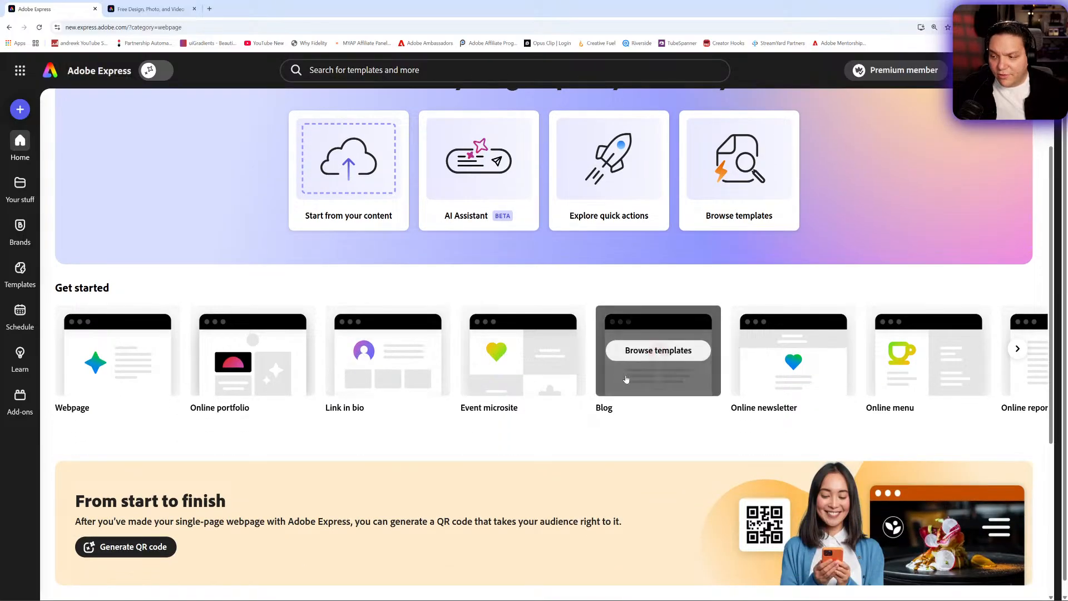
left_click(1018, 348)
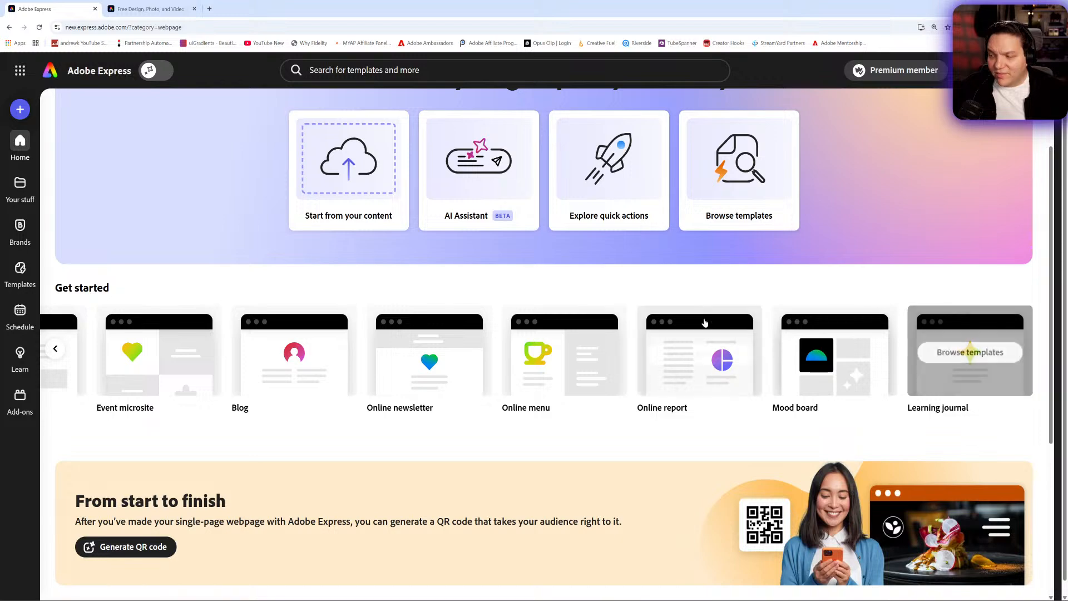
scroll(511, 302, "down", 5)
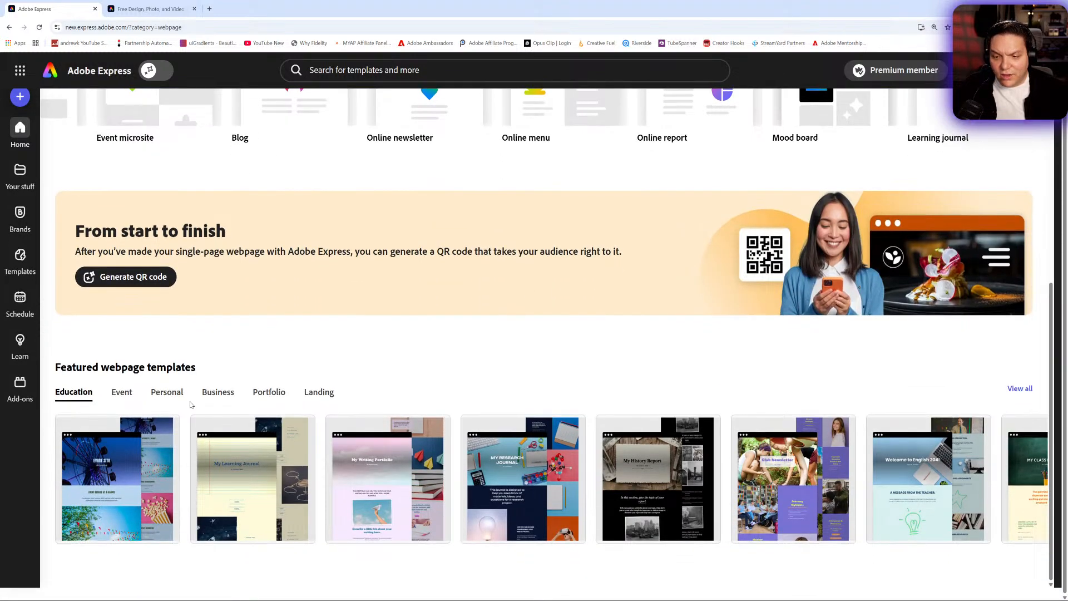
left_click(154, 392)
left_click(206, 393)
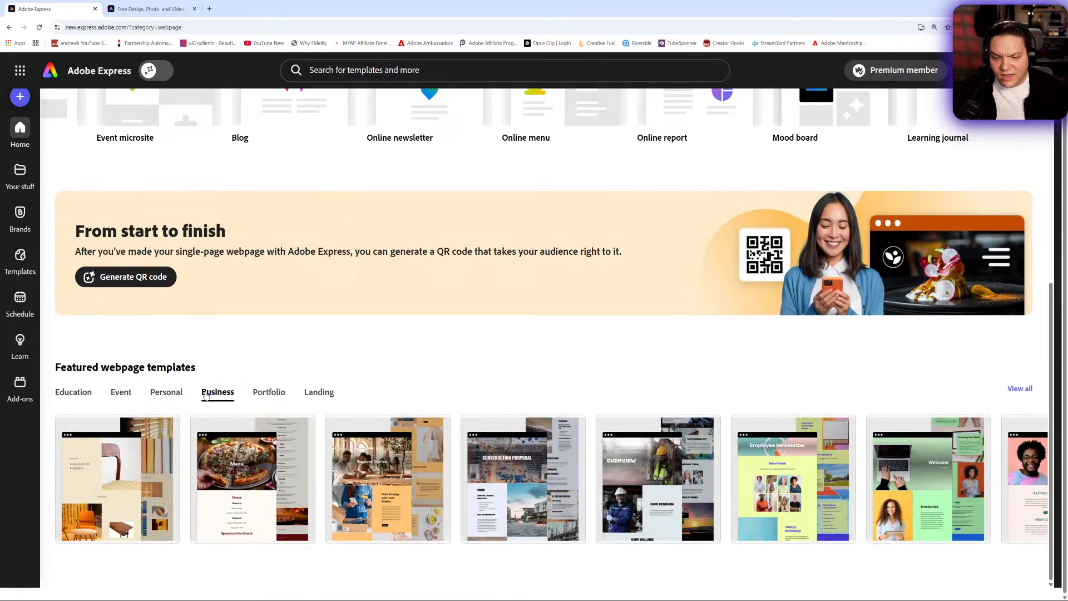
left_click(116, 395)
scroll(184, 373, "up", 5)
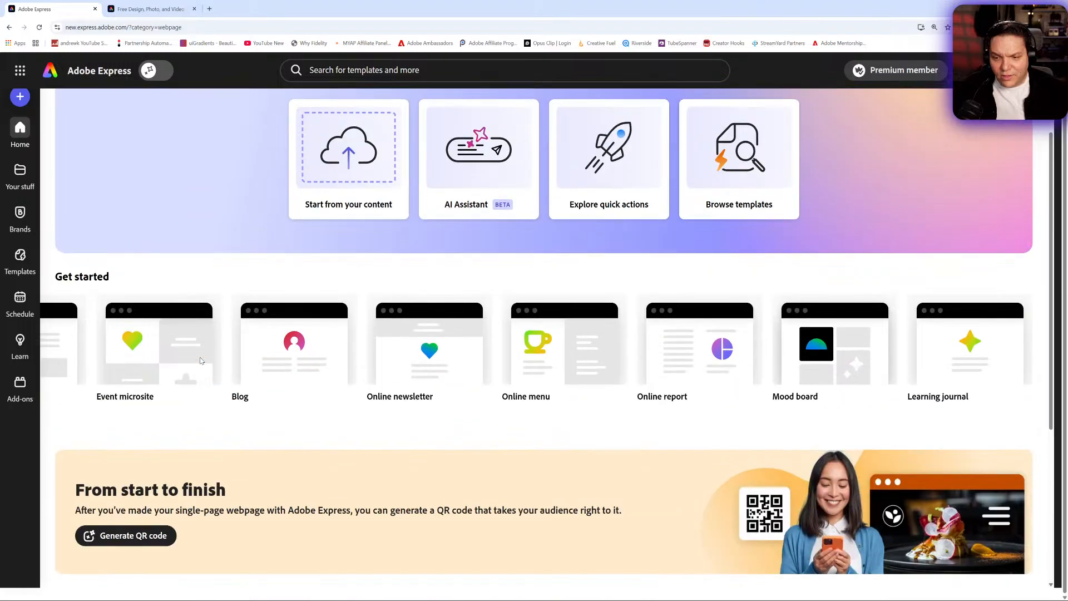
scroll(167, 378, "up", 2)
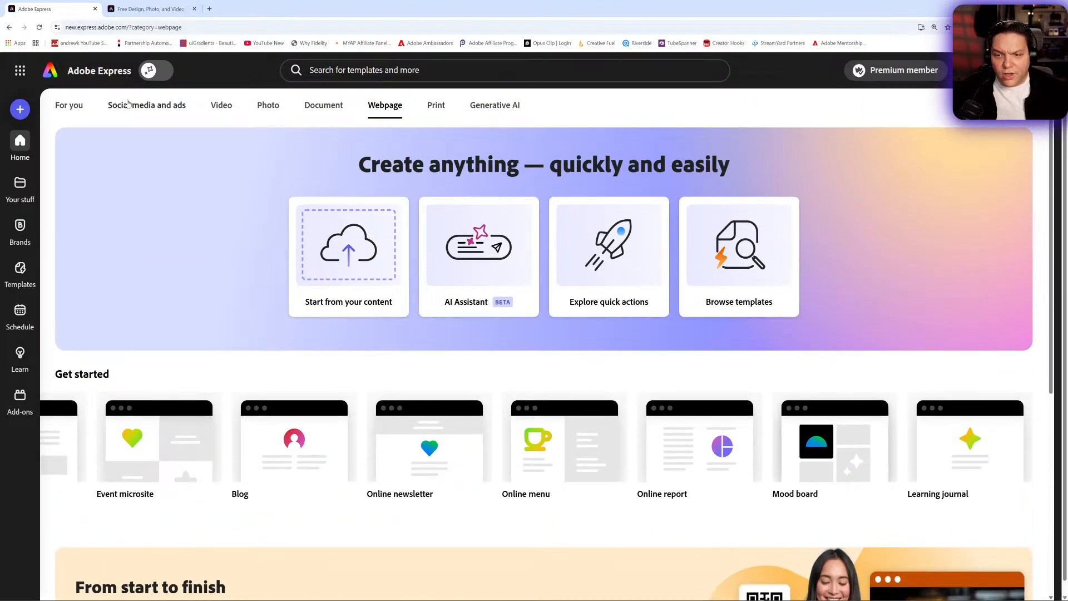
- Look over the For you page's recent files and templates, view the Livestream Thumbnail file and return to the home page
left_click(127, 104)
left_click(71, 106)
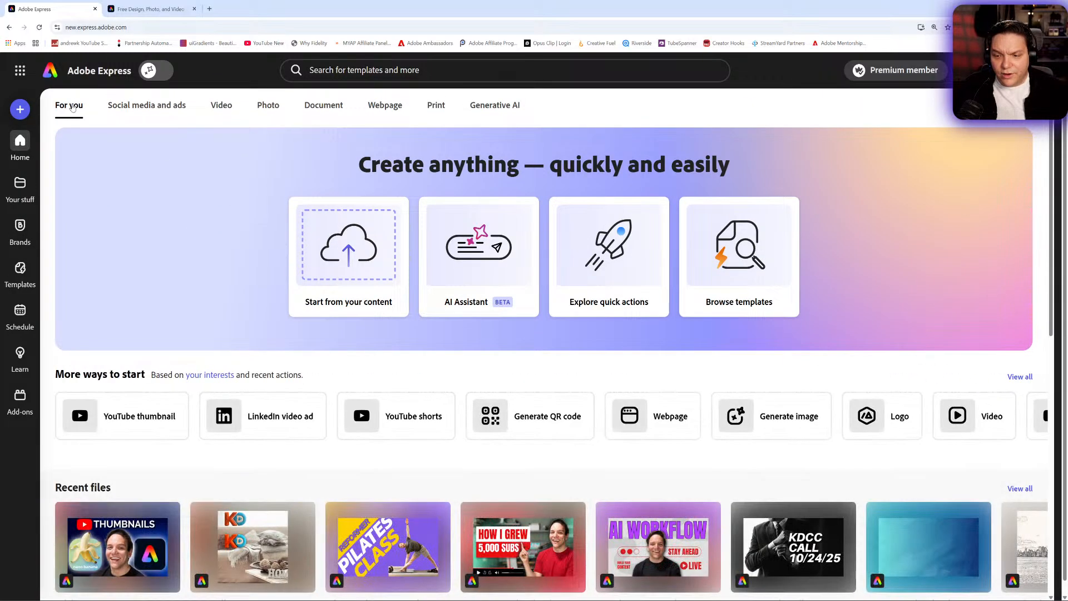
scroll(397, 217, "down", 6)
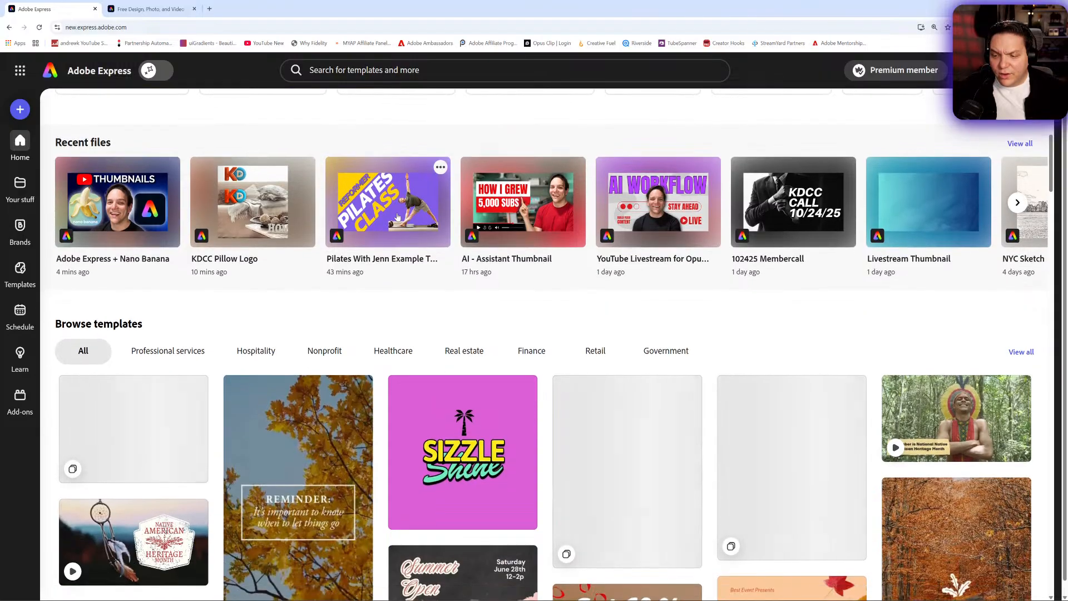
scroll(397, 215, "down", 3)
scroll(398, 216, "up", 7)
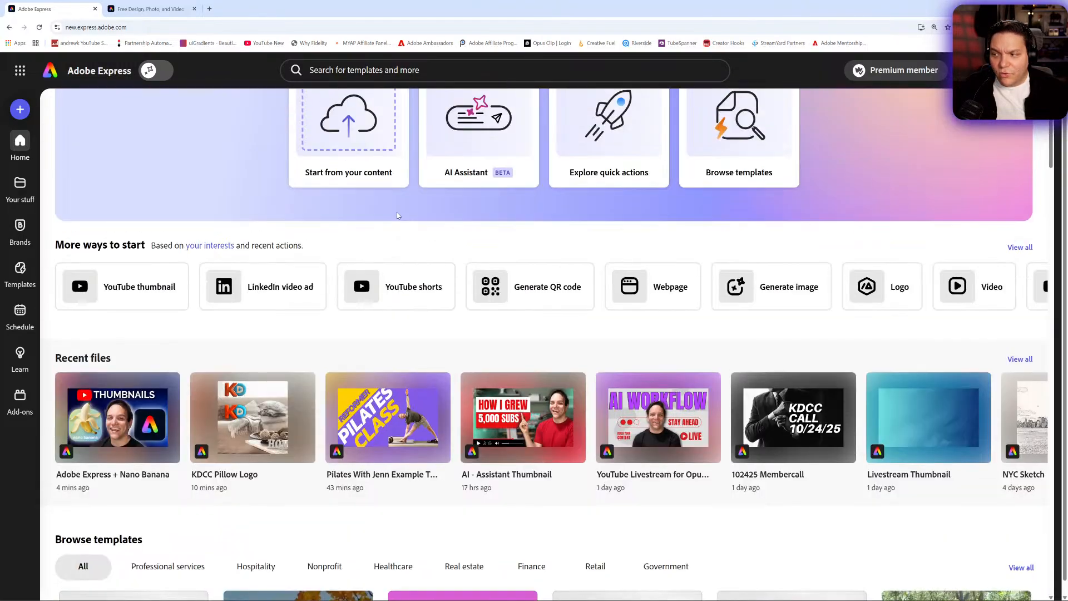
scroll(398, 216, "up", 2)
scroll(398, 216, "down", 2)
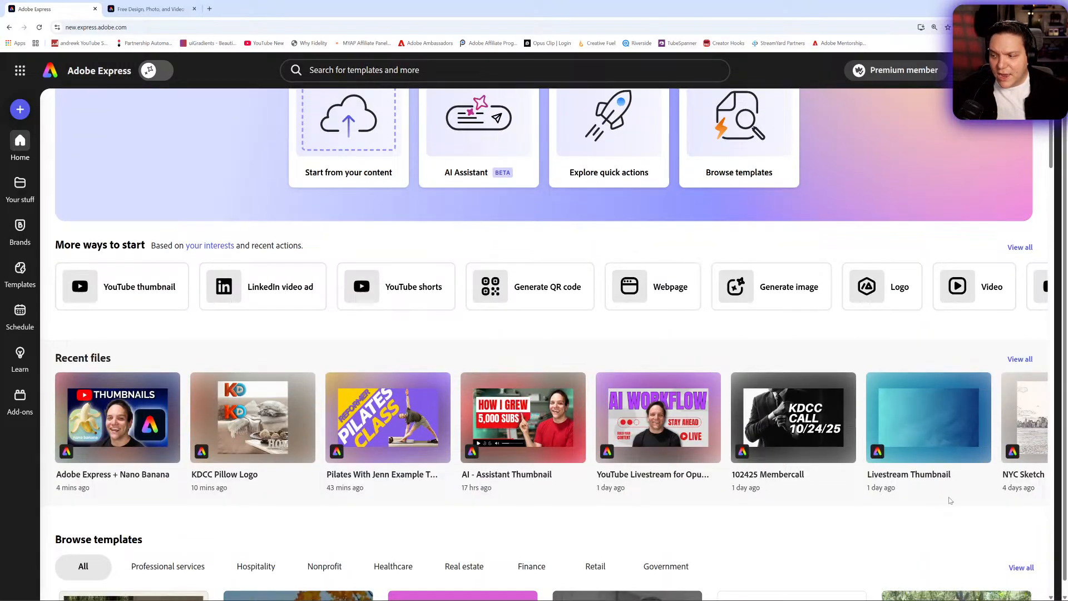
left_click(940, 449)
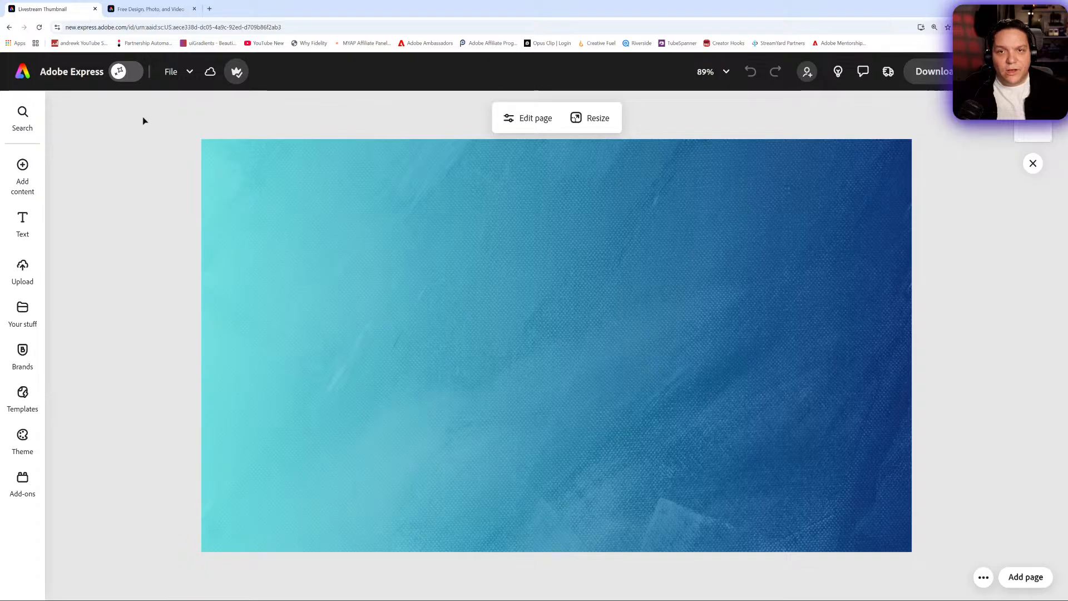
left_click(22, 74)
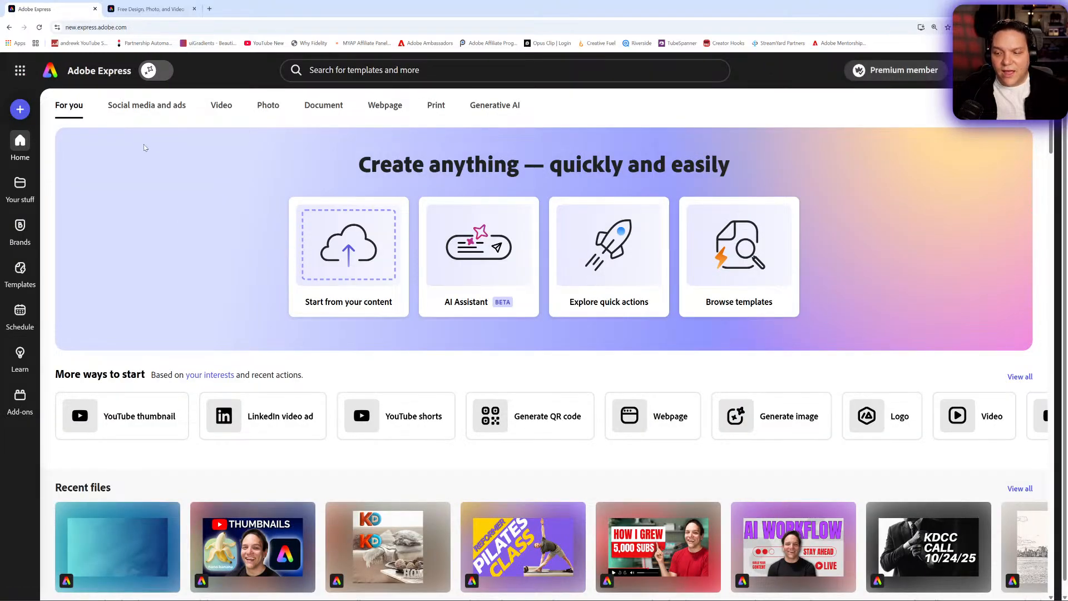
- Open the Generate QR code tool from the home page's suggested ways to start
scroll(179, 173, "down", 1)
scroll(178, 172, "up", 1)
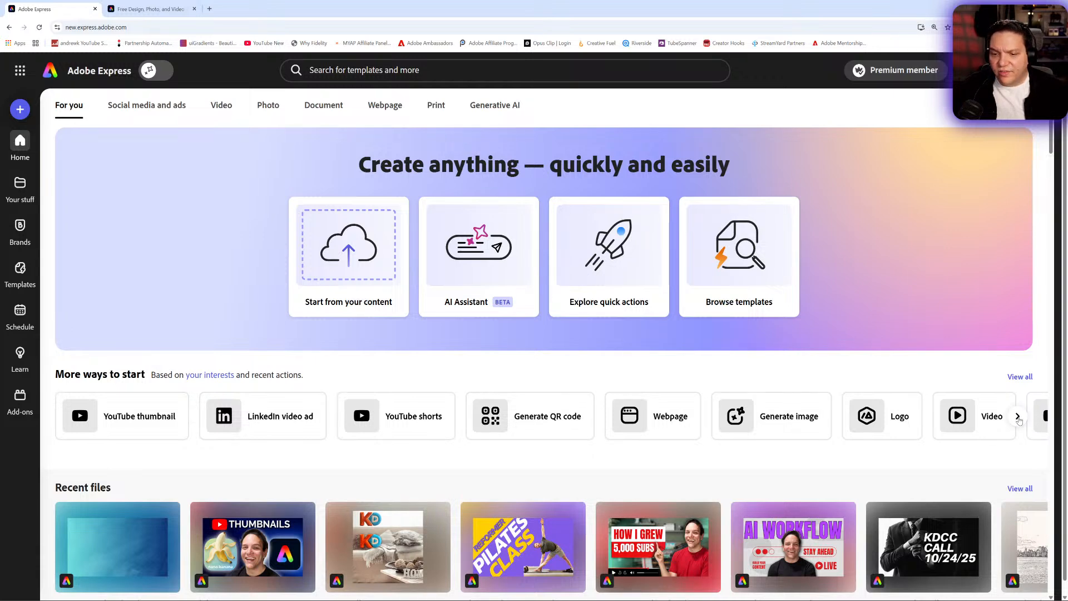
left_click(1019, 417)
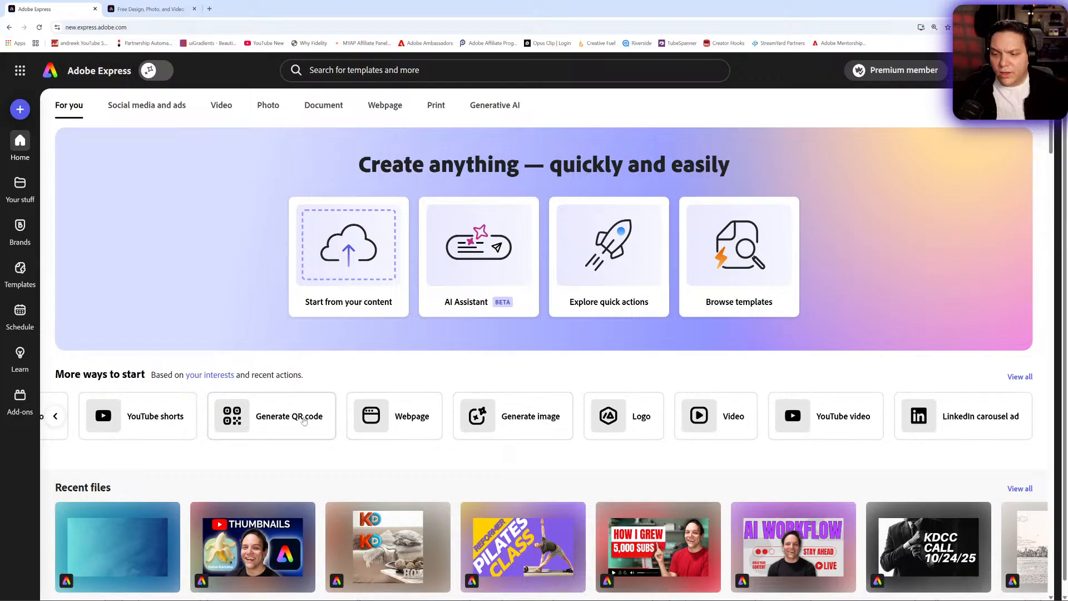
left_click(283, 421)
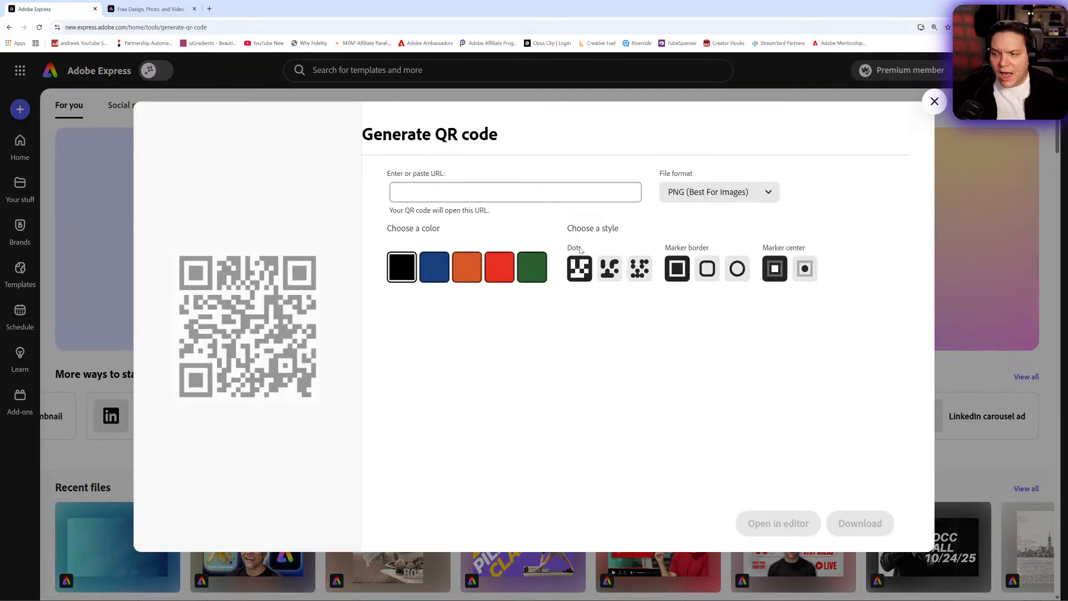
- Preview the QR code in blue and green, and set its color back to black
left_click(440, 273)
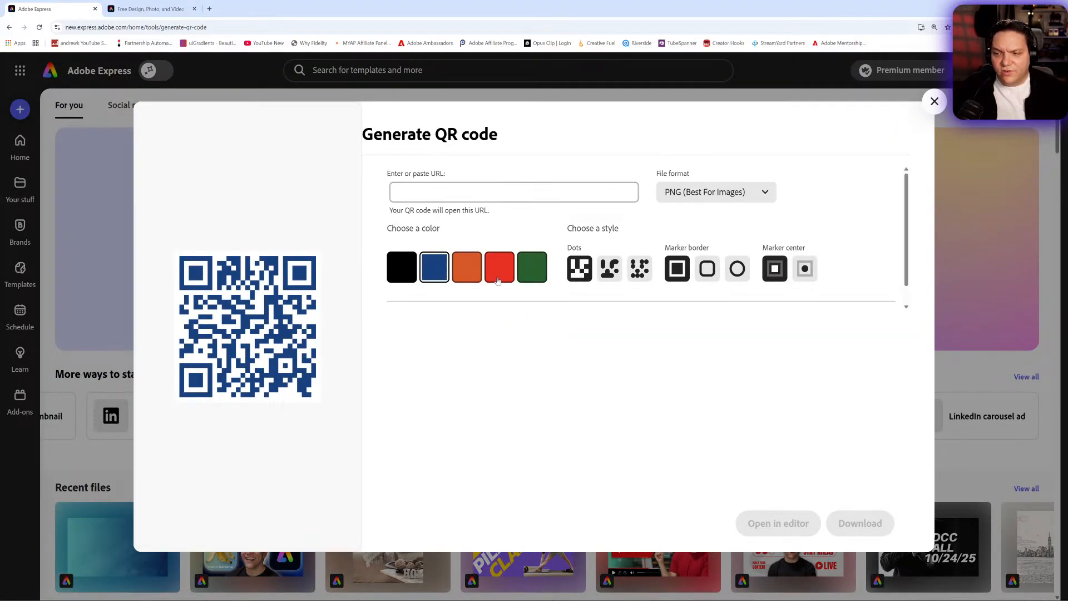
left_click(543, 276)
left_click(406, 268)
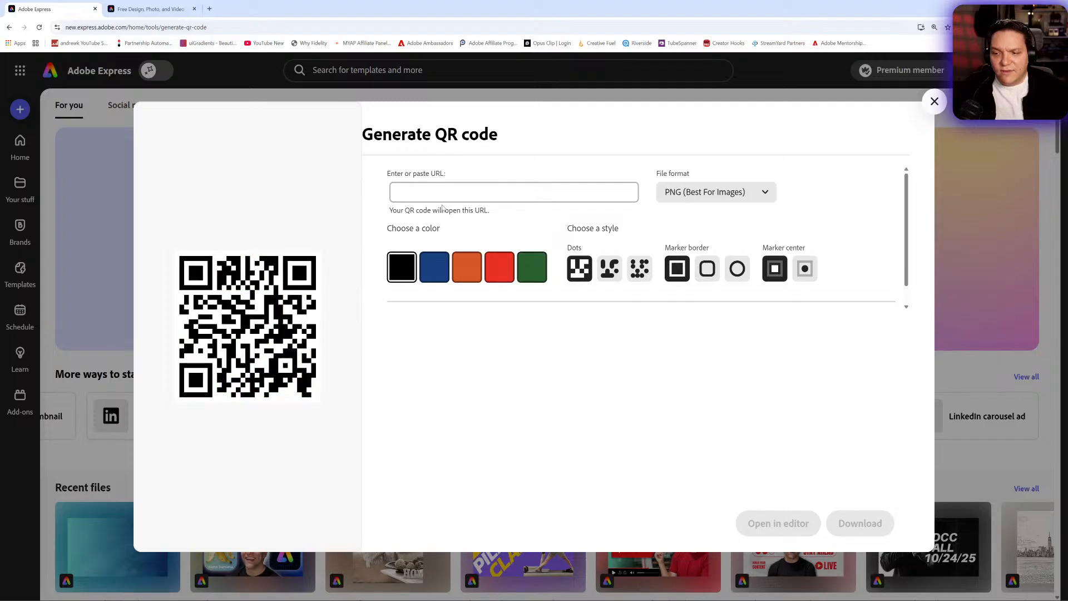
left_click(443, 194)
type("htt")
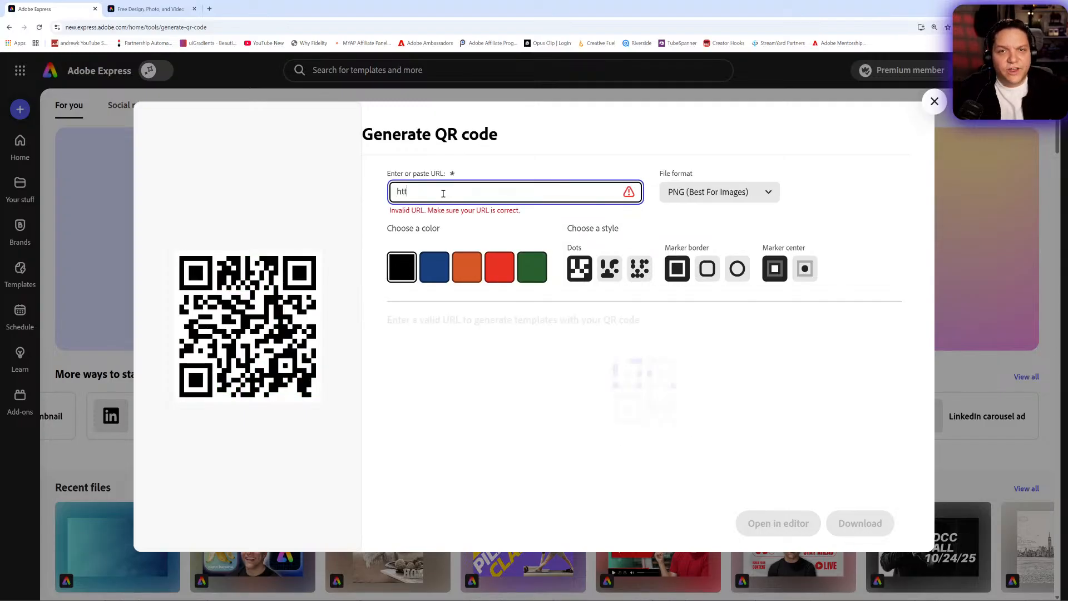
type("ps://kdcc")
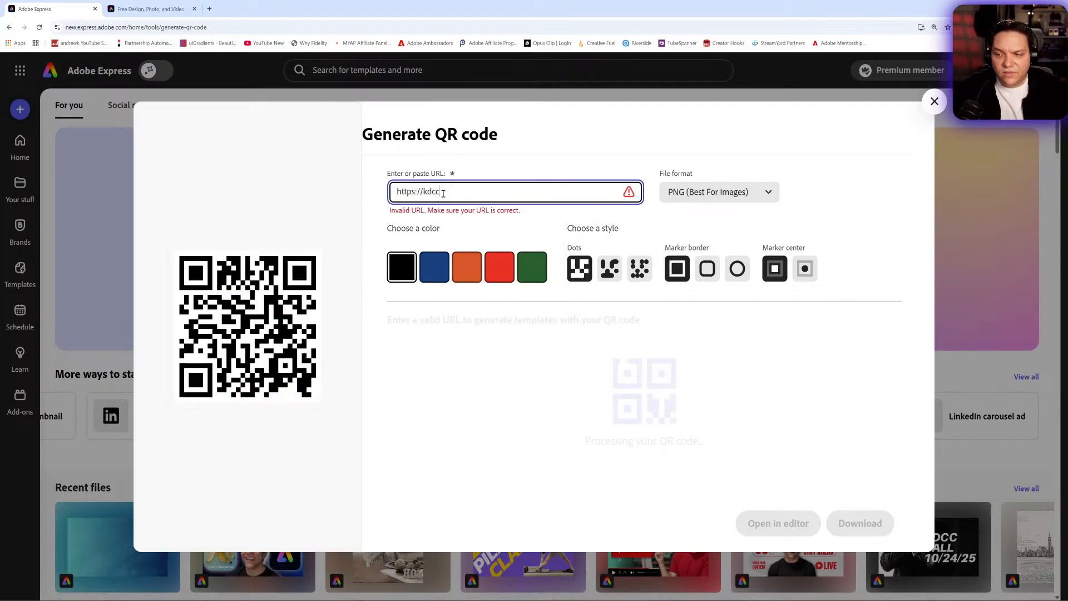
type(".social")
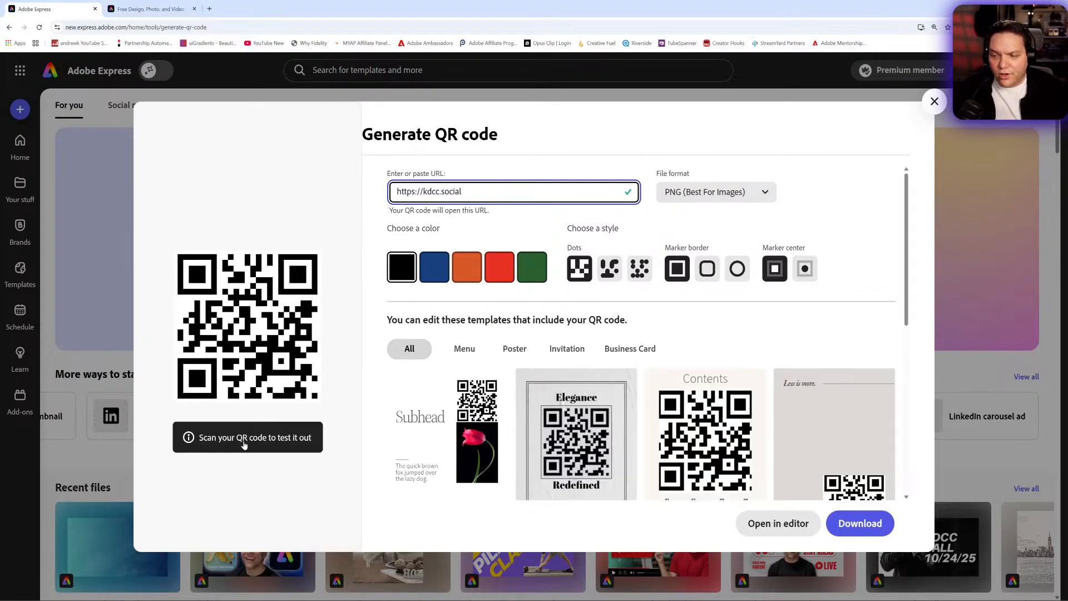
- Browse the Poster and Business Card templates that include the QR code and open the blue Araxelli Tech business card for editing
scroll(680, 341, "down", 3)
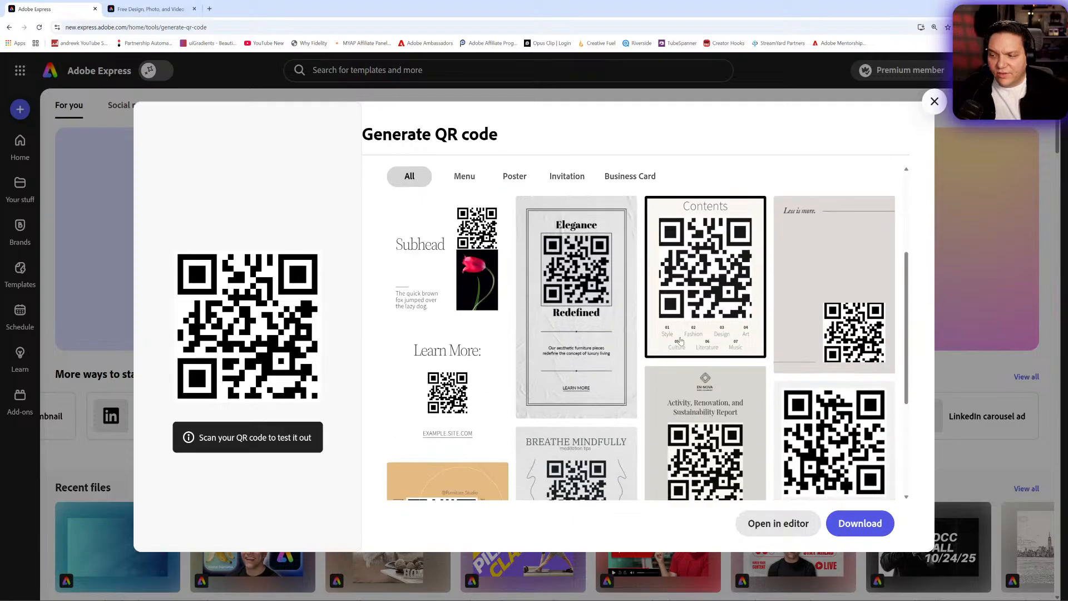
scroll(517, 316, "up", 2)
left_click(513, 313)
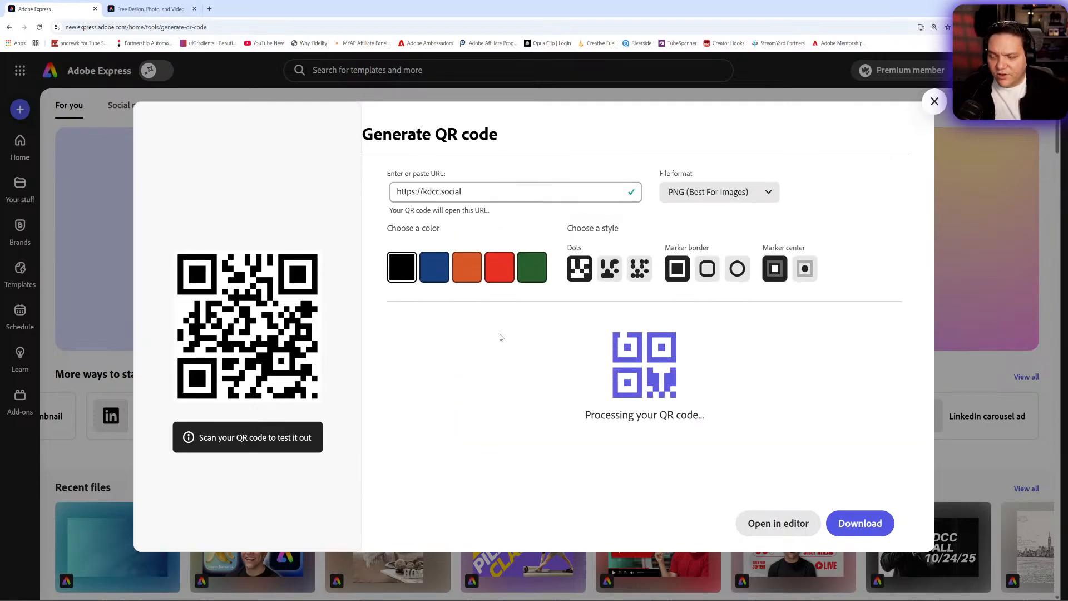
scroll(634, 225, "down", 2)
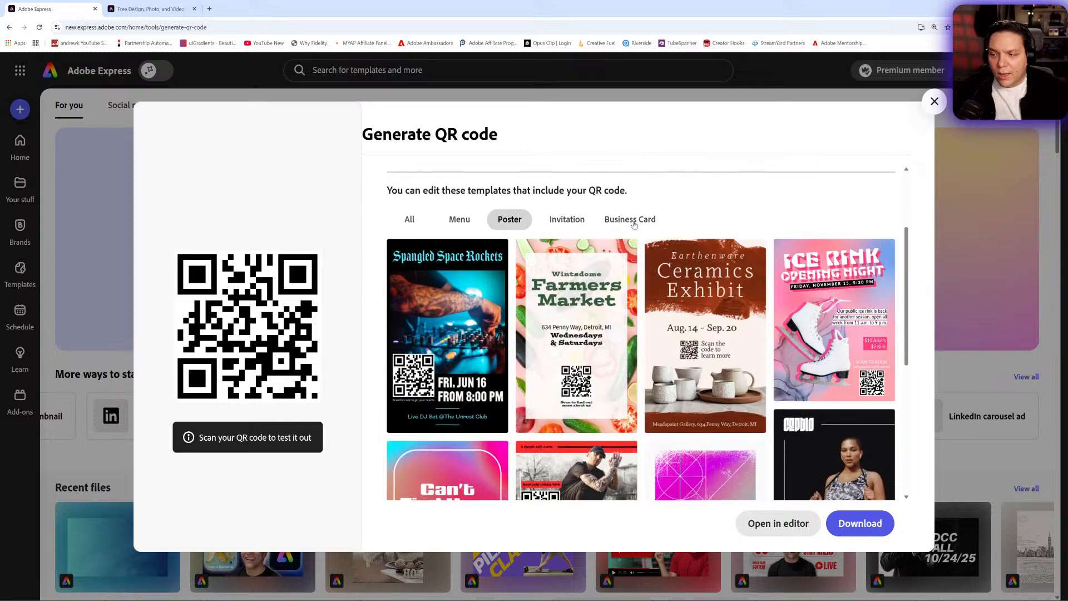
left_click(633, 222)
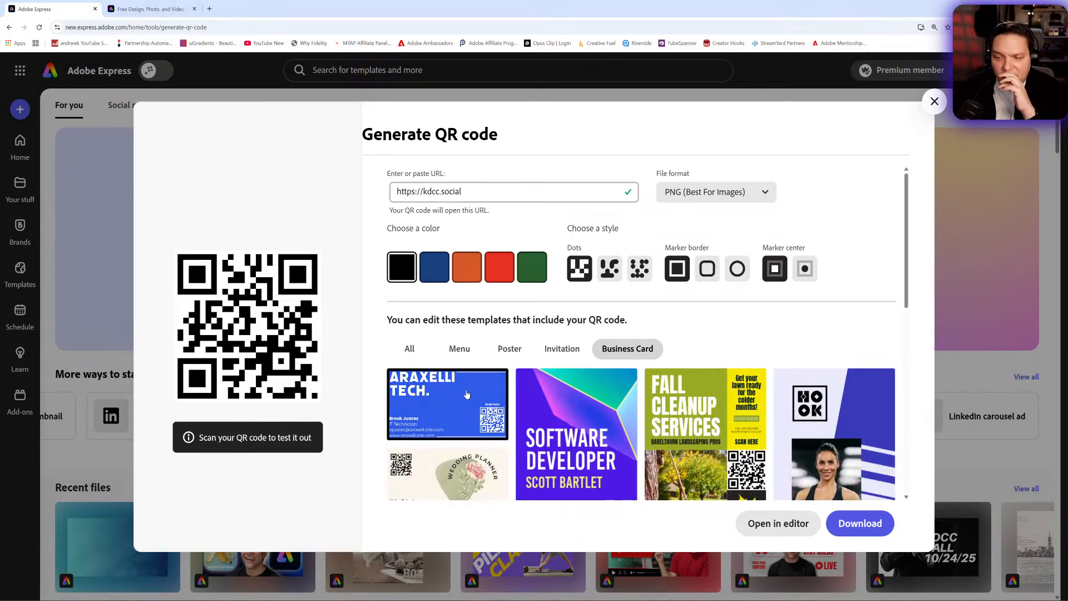
scroll(470, 393, "down", 8)
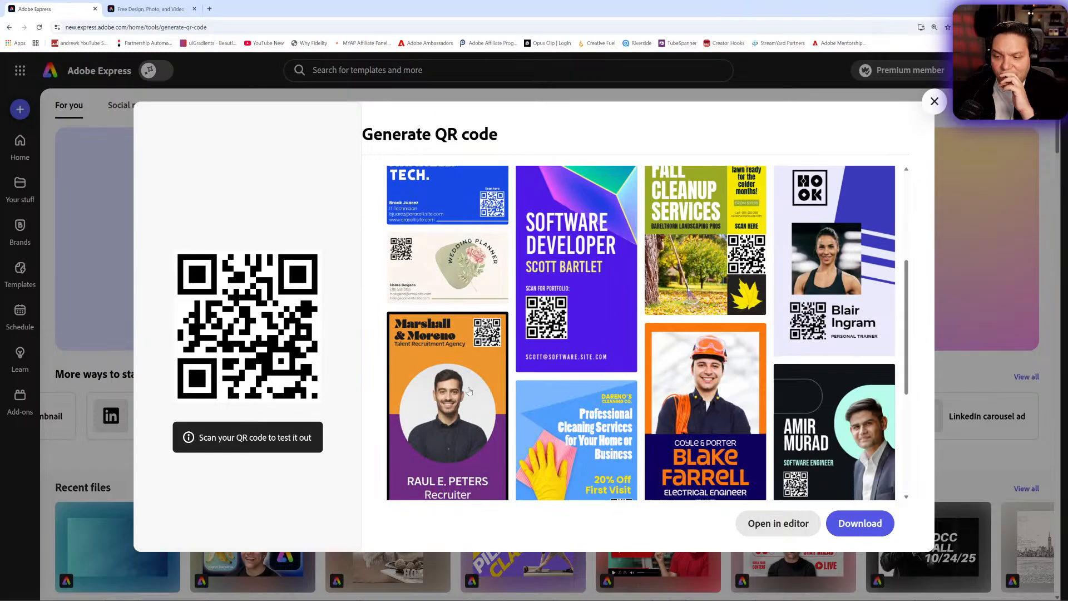
scroll(473, 390, "up", 10)
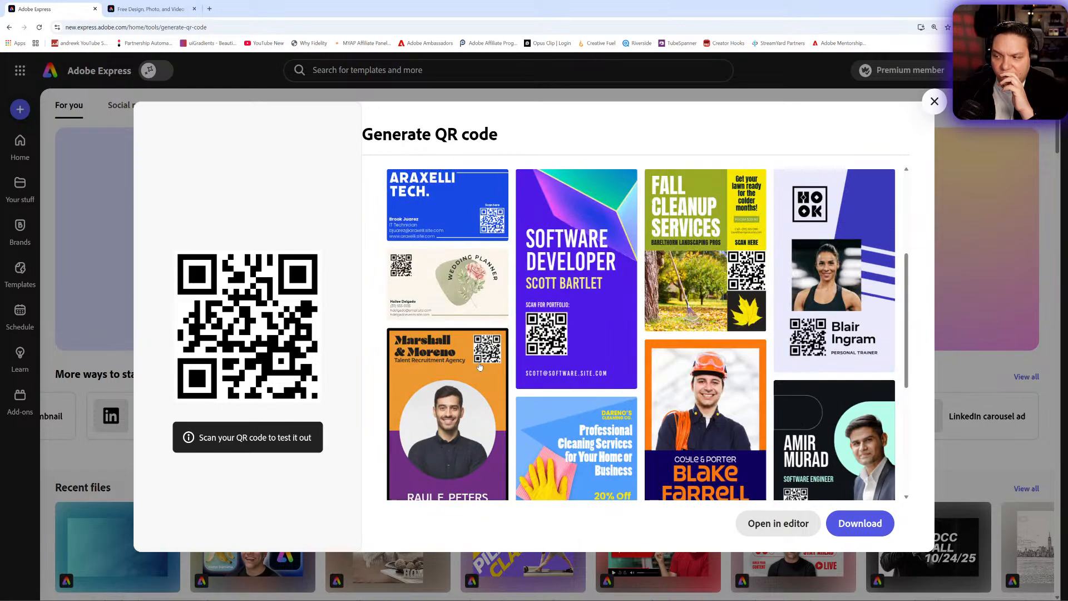
left_click(465, 425)
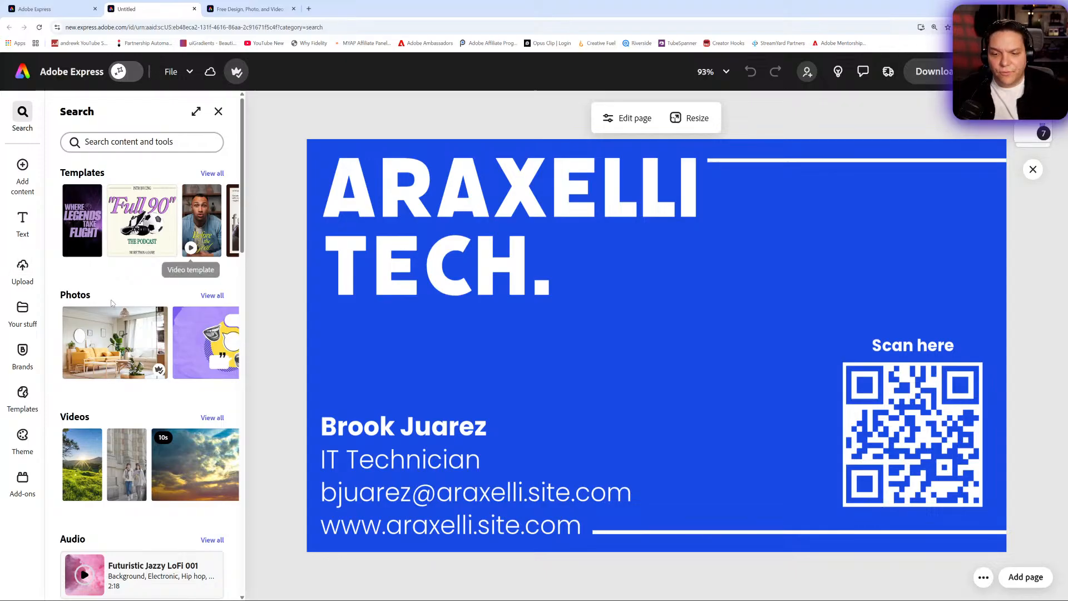
- Apply the Kan Do Creator Community brand to the business card, shuffling its colors until the background is white with dark text
left_click(24, 366)
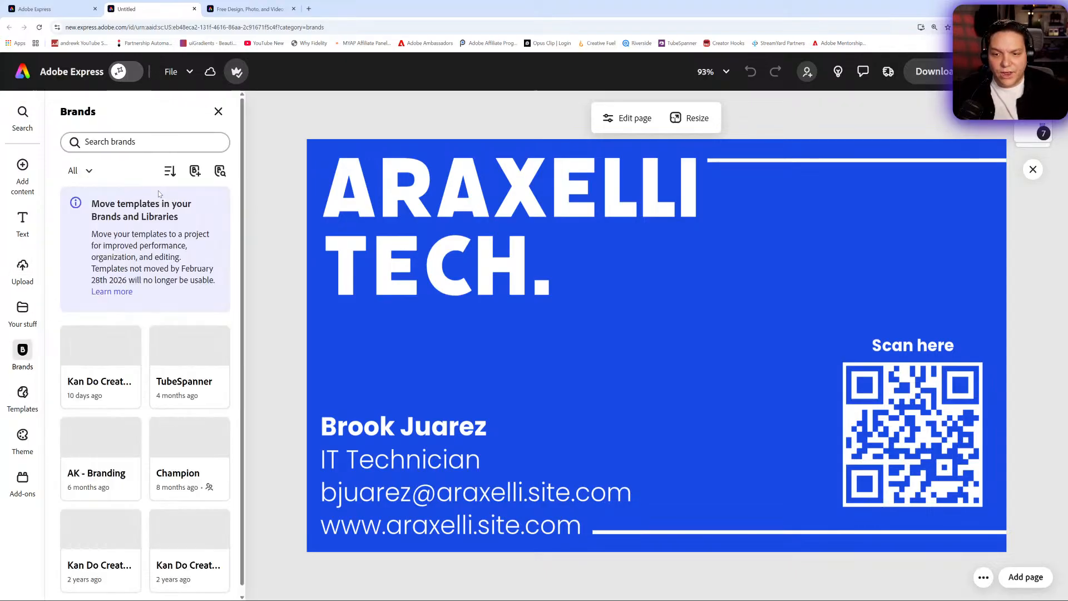
left_click(96, 386)
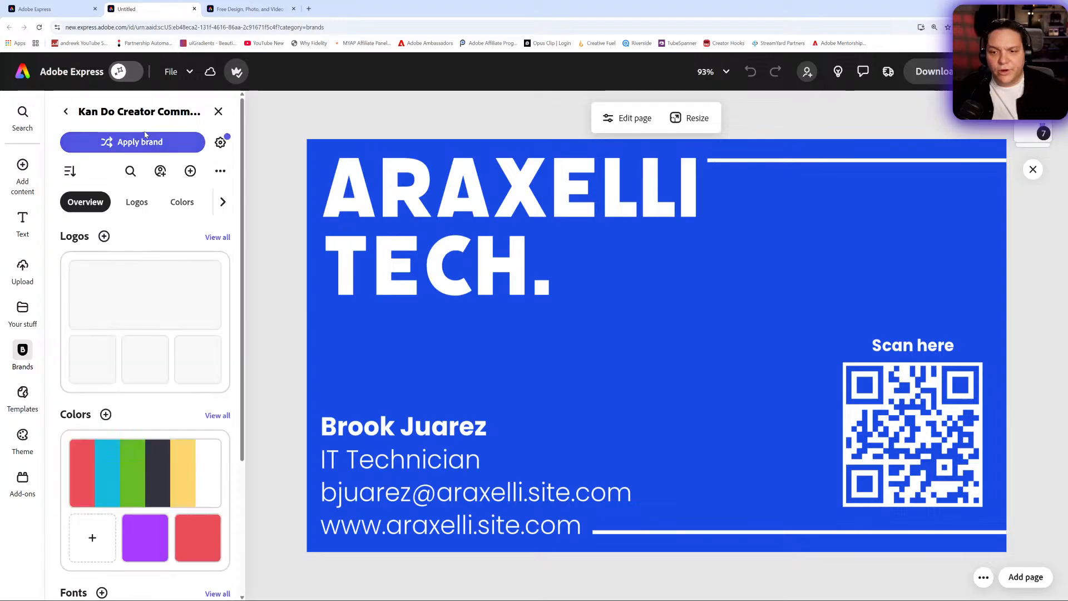
left_click(143, 143)
left_click(143, 143)
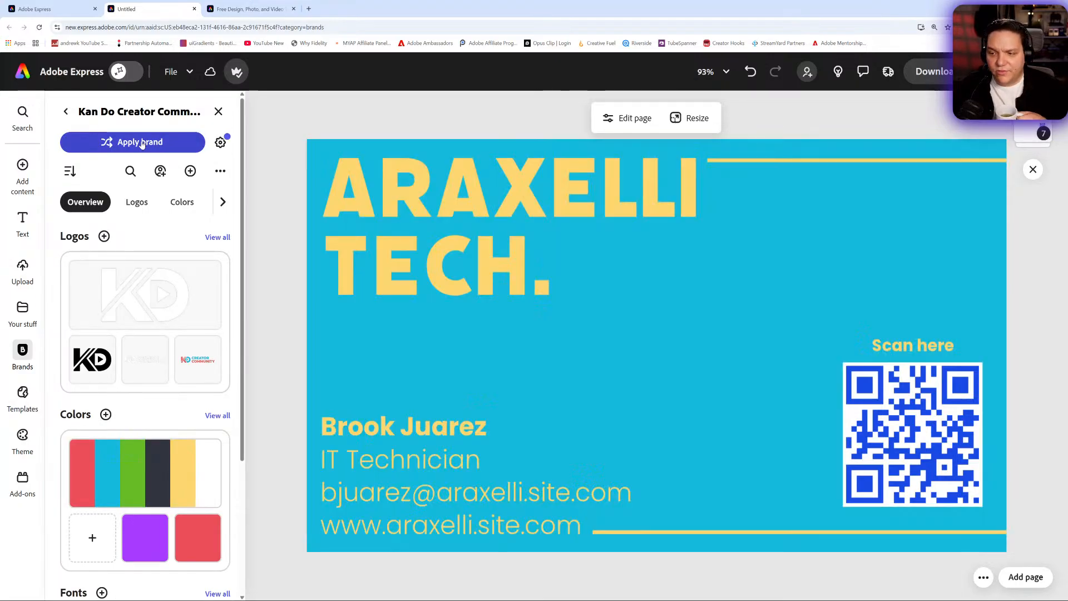
left_click(142, 144)
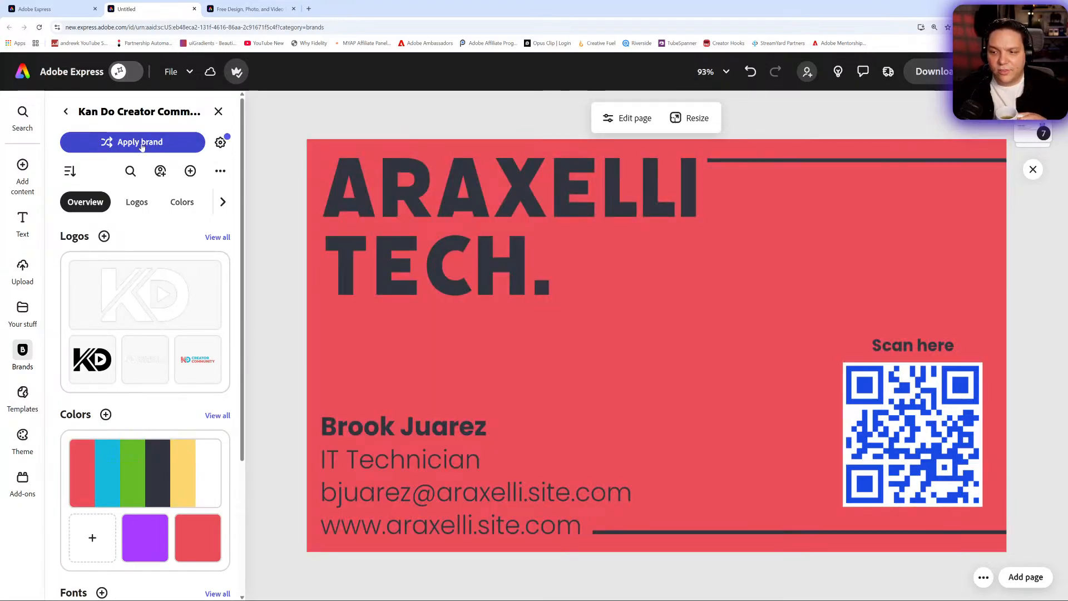
left_click(142, 146)
left_click(155, 143)
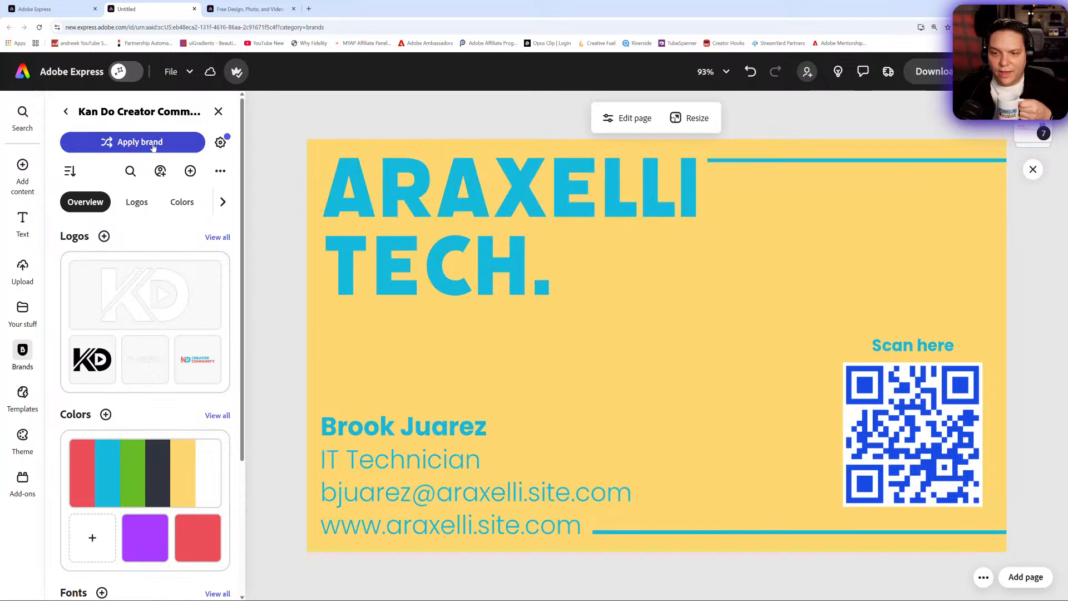
left_click(153, 144)
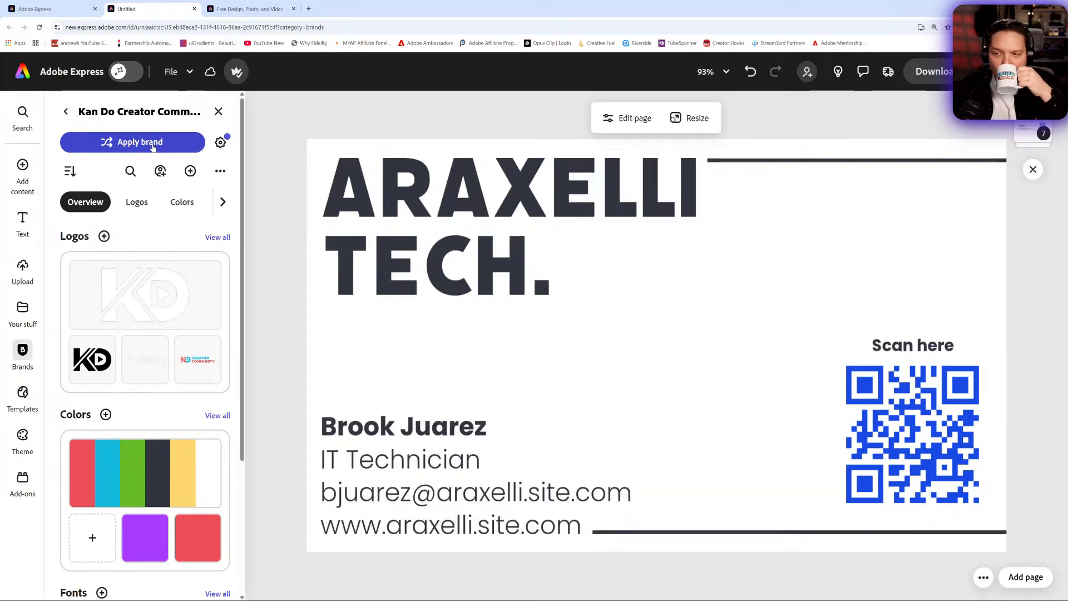
- Shuffle the brand colors on the business card until the background is red with white text and lines
left_click(153, 146)
left_click(153, 145)
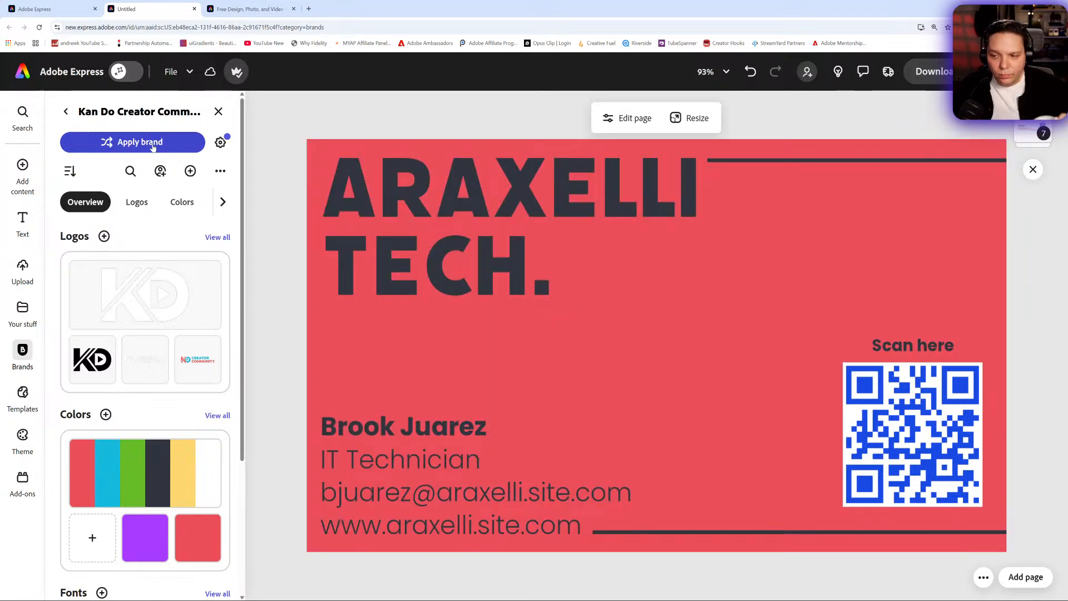
left_click(153, 146)
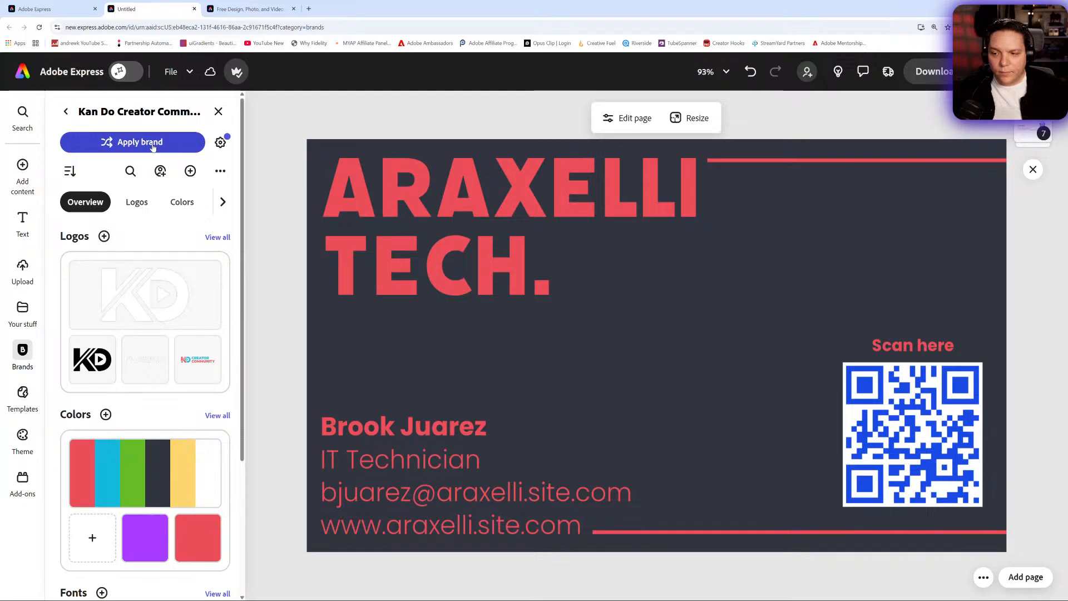
left_click(153, 146)
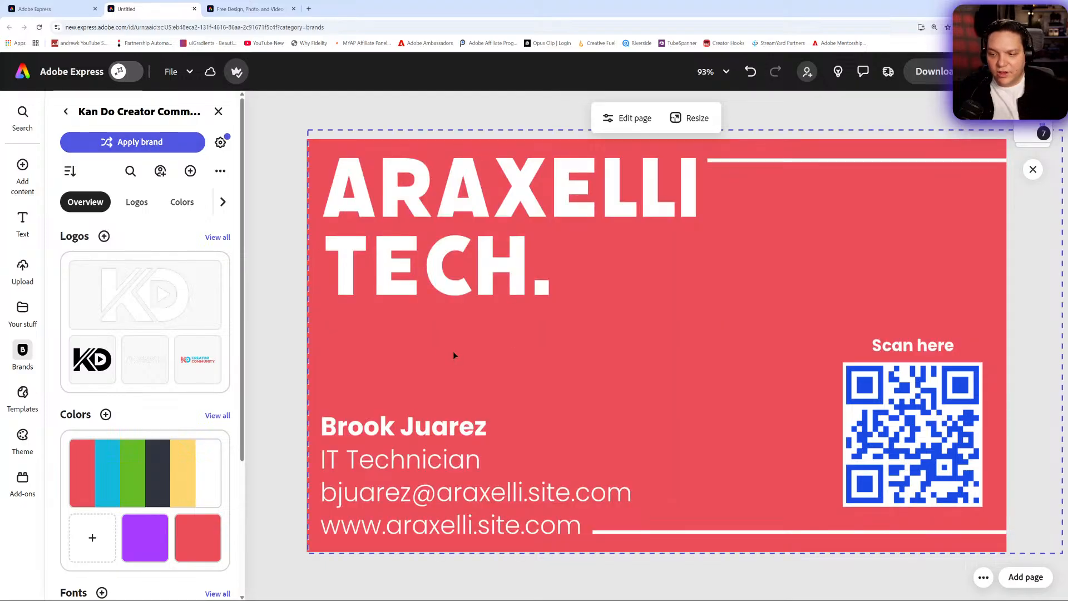
left_click(913, 427)
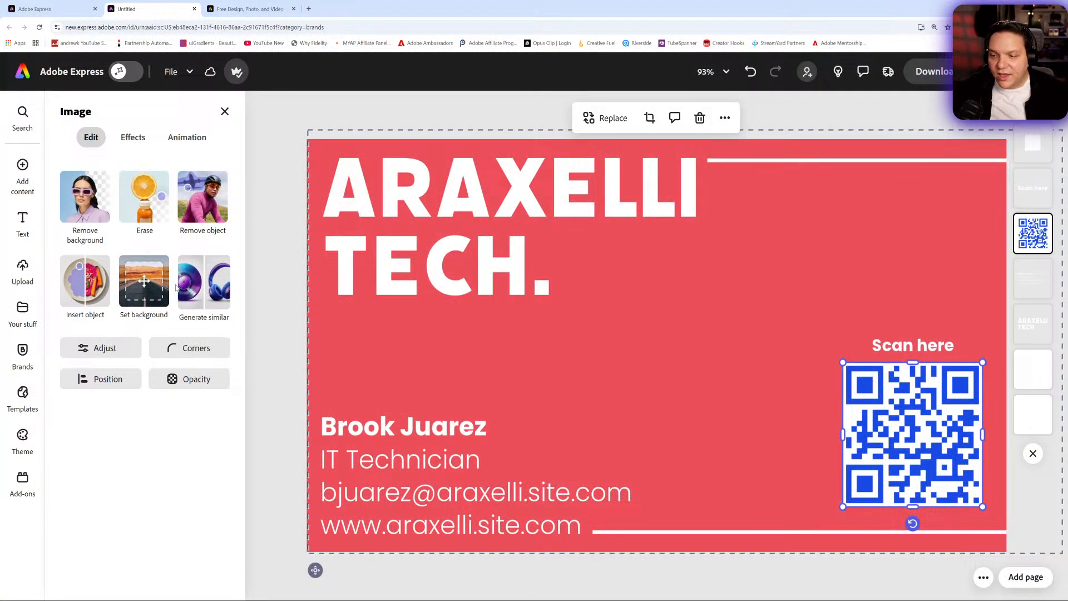
- Replace the ARAXELLI TECH heading text with the card owner's full name in capitals
double_click(510, 208)
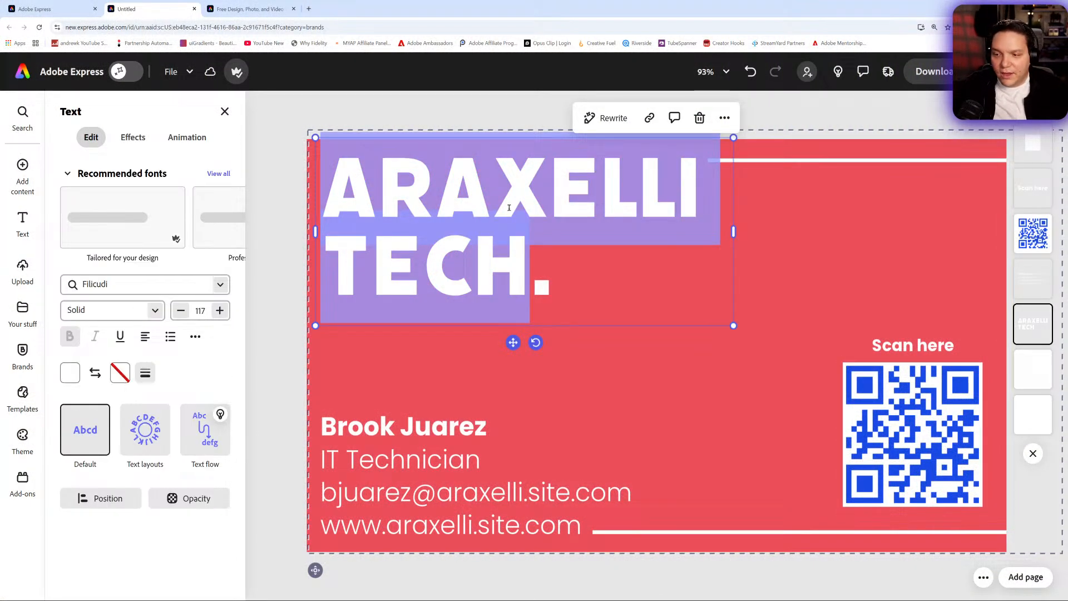
key("Left")
key("Right")
key("Right")
key("Right")
key("Right")
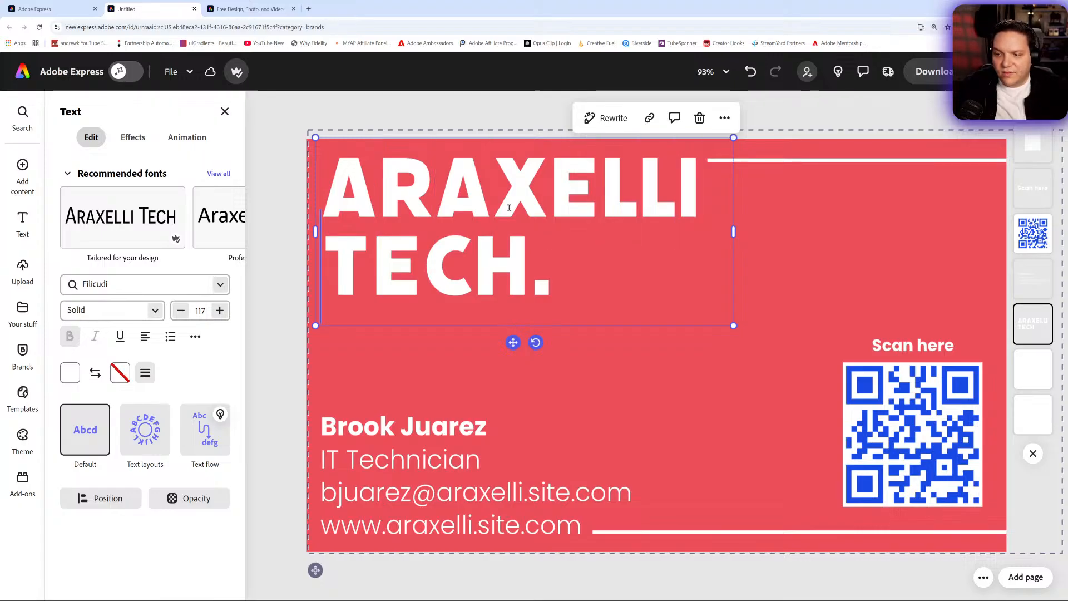
key("BackSpace")
key("BackSpace")
key("BackSpace")
key("BackSpace")
key("BackSpace")
key("BackSpace")
key("BackSpace")
key("BackSpace")
key("BackSpace")
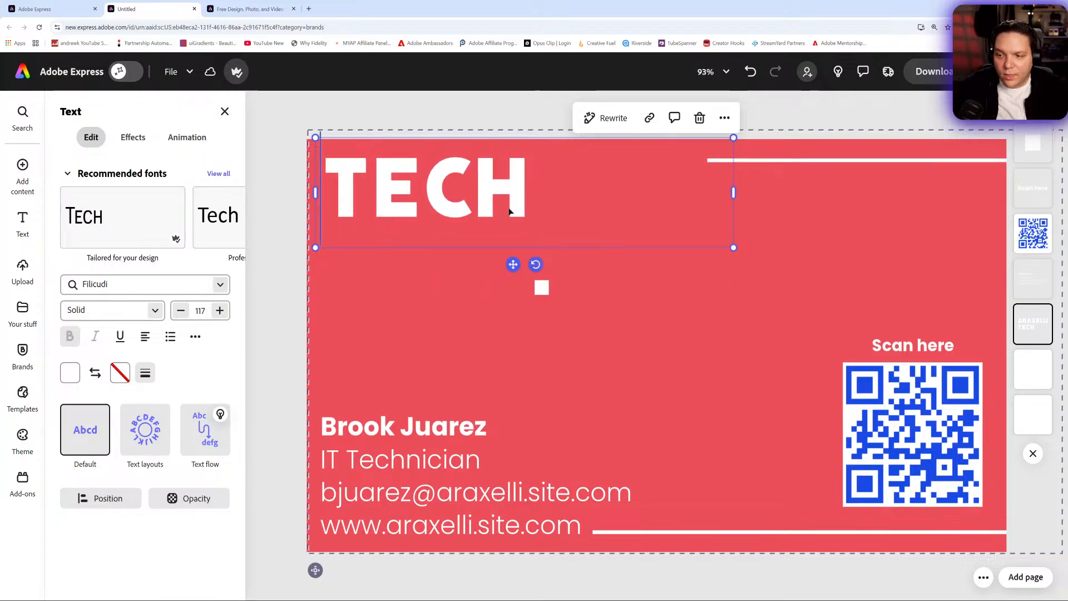
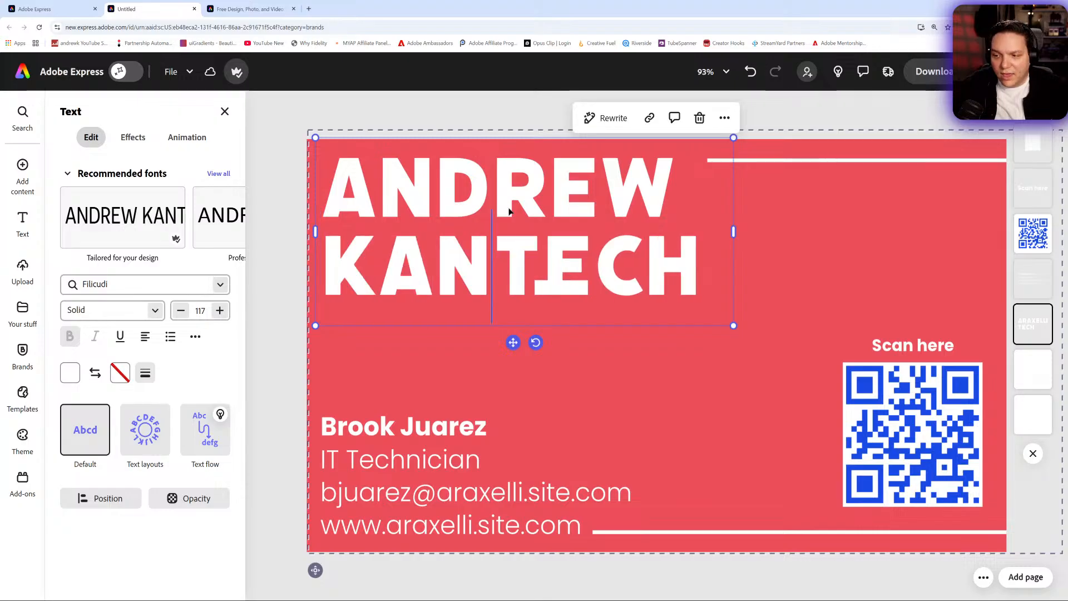
key("BackSpace")
key("BackSpace")
key("BackSpace")
key("BackSpace")
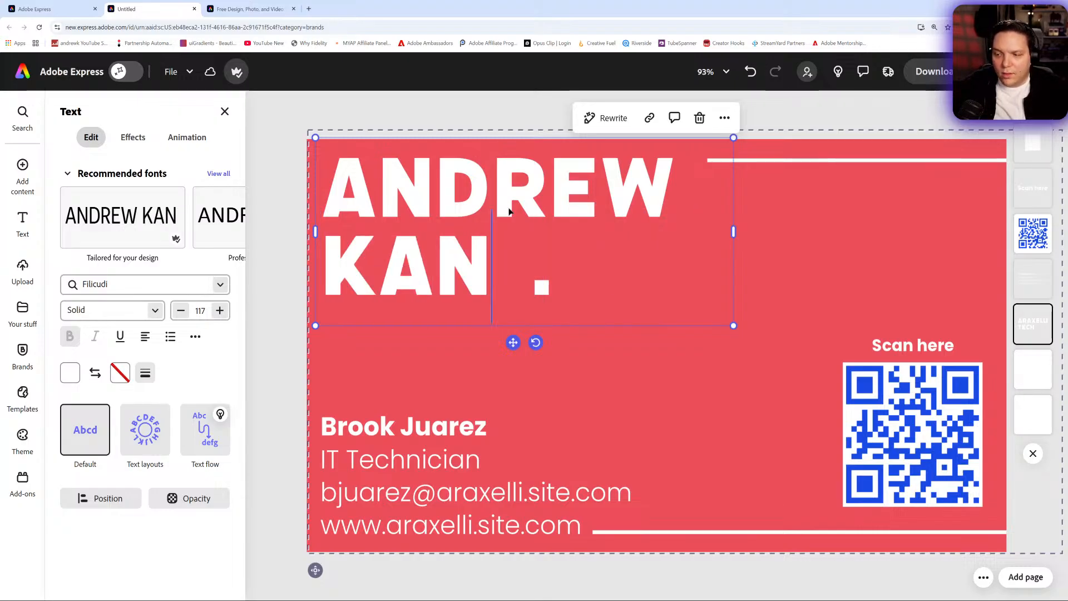
- Extend the upper white line to meet the name's first row and move the small square dot directly after the surname
left_click(760, 164)
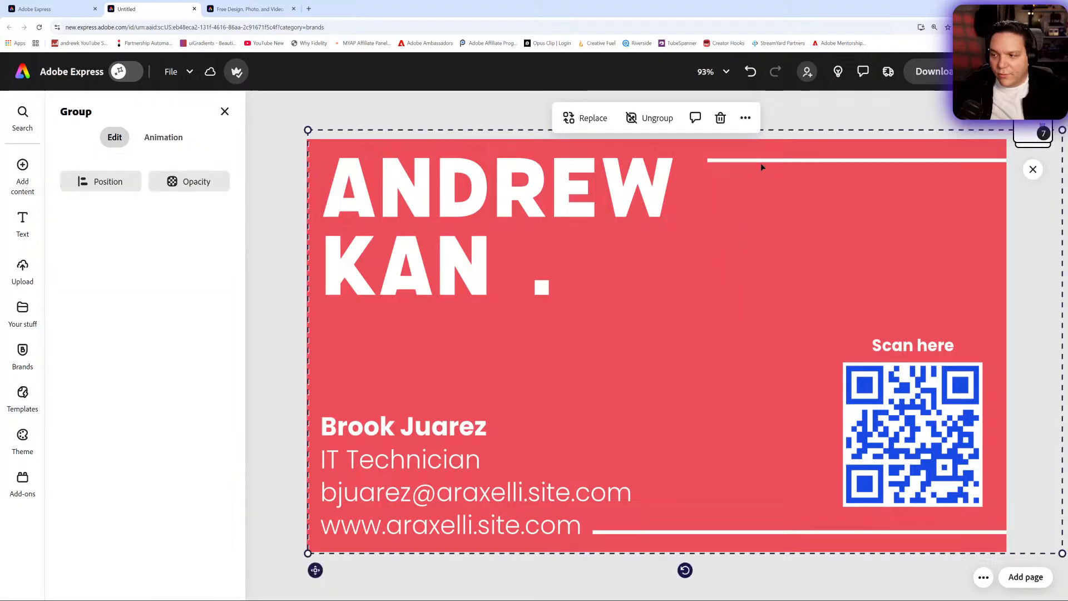
left_click(761, 161)
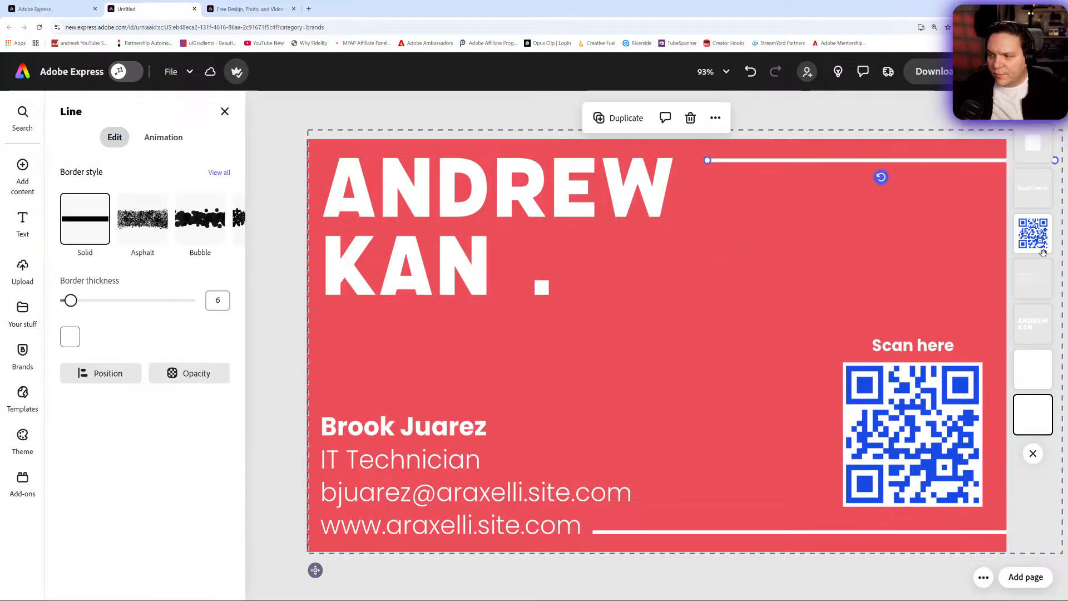
left_click(1033, 369)
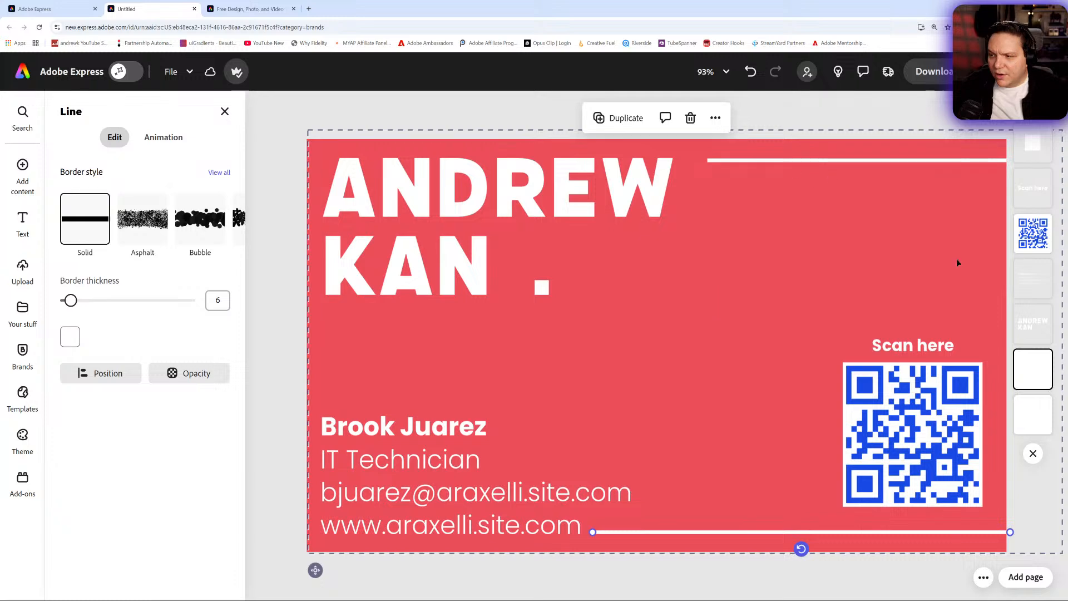
left_click(1033, 412)
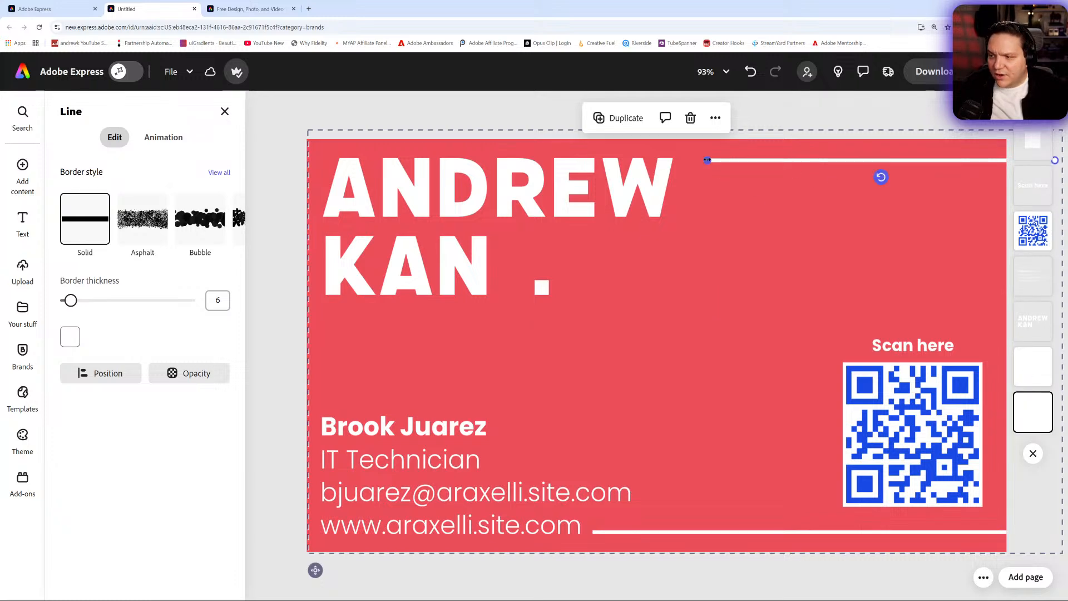
left_click(542, 286)
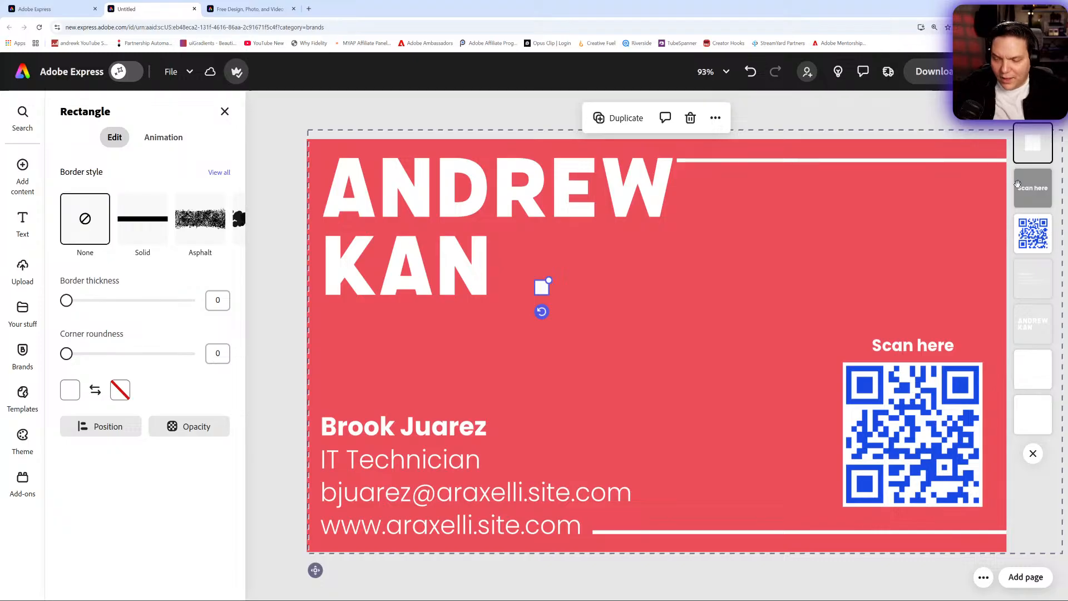
left_click_drag(543, 291, 502, 286)
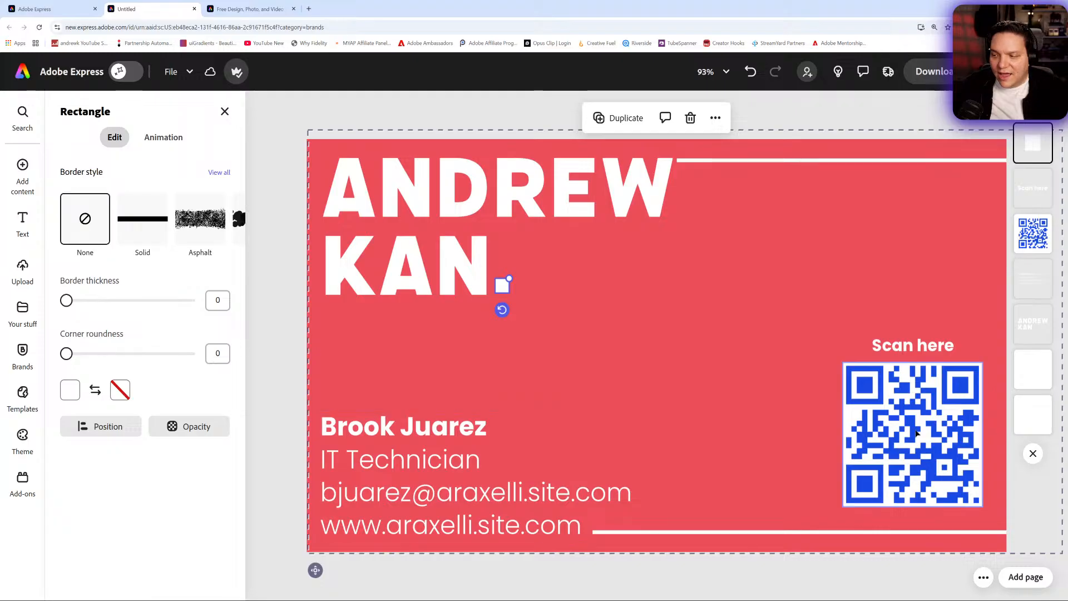
- Try the Standard B&W Photoshop filter on the QR code image and reset the filter to None
left_click(1033, 233)
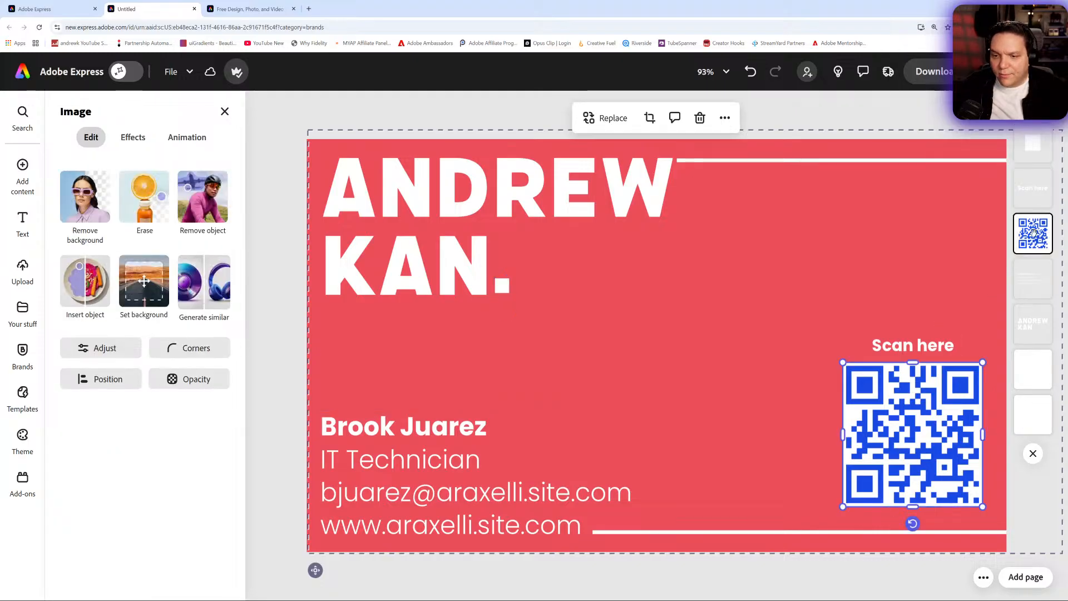
left_click(134, 143)
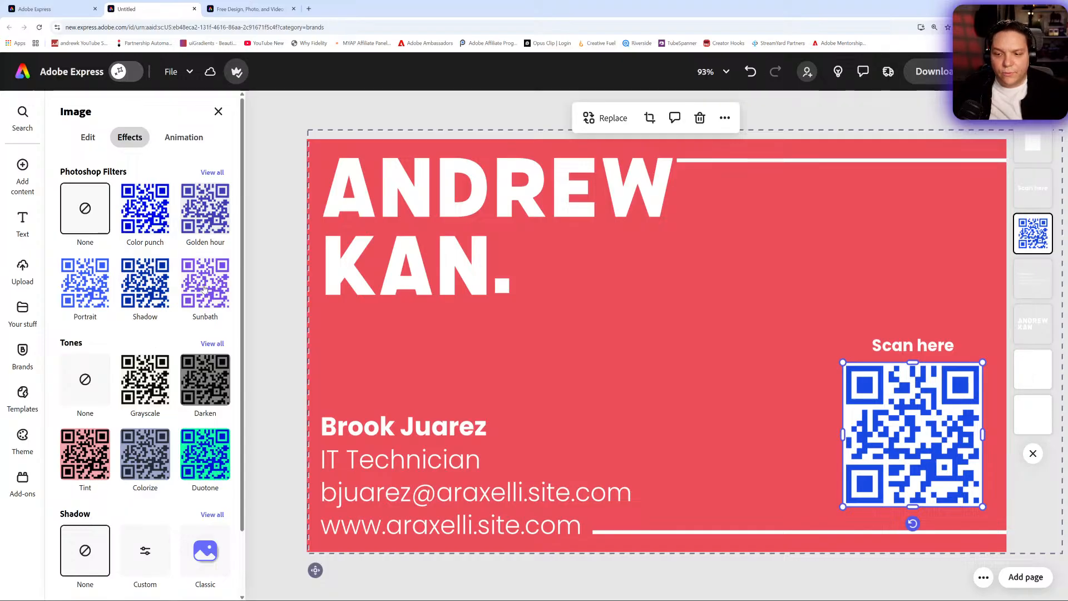
left_click(212, 172)
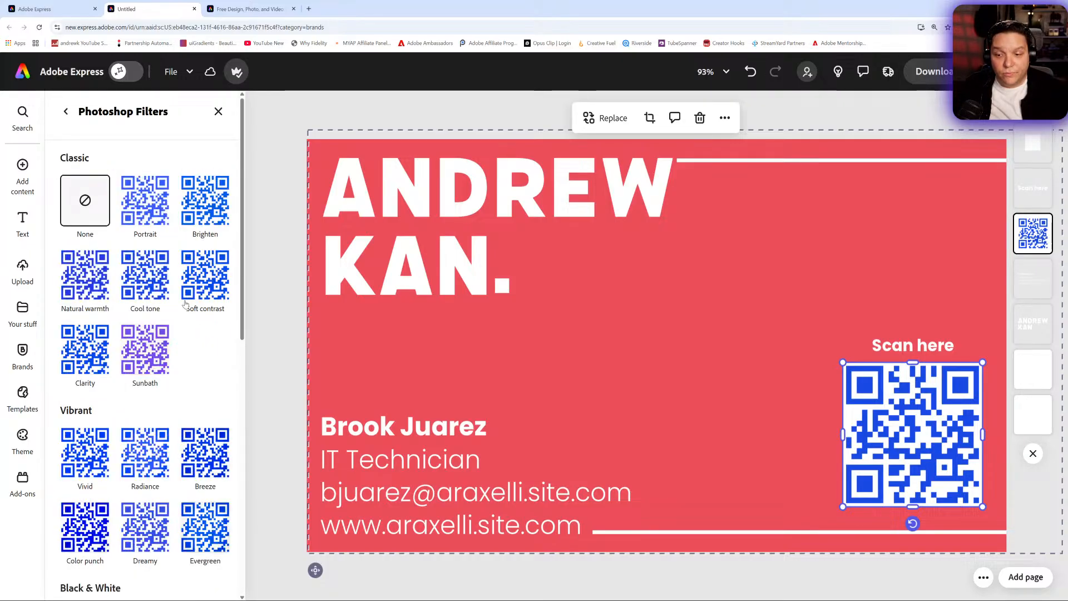
scroll(185, 303, "down", 6)
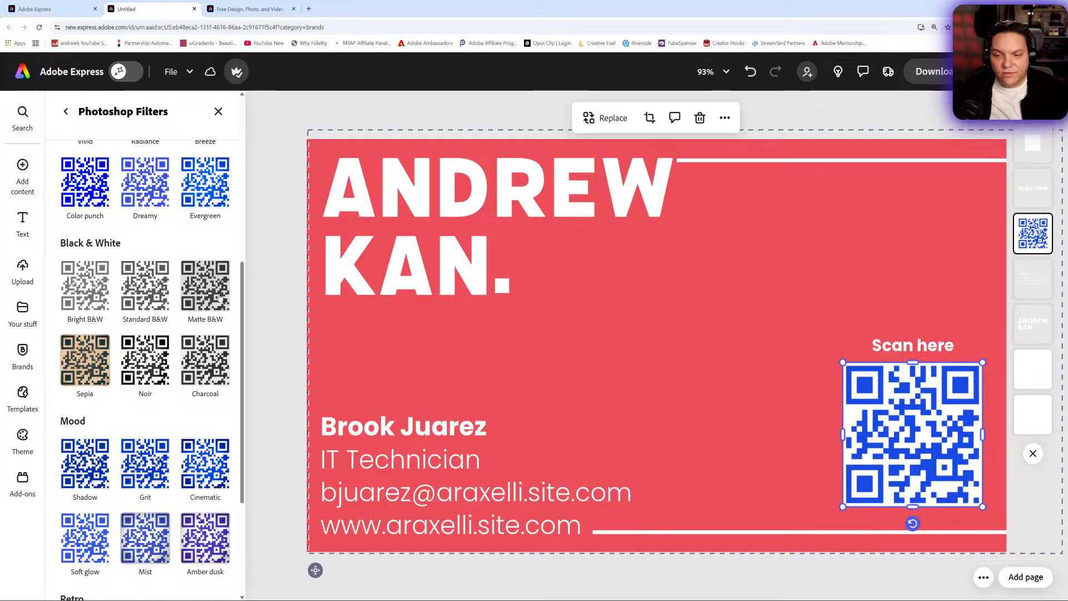
left_click(160, 288)
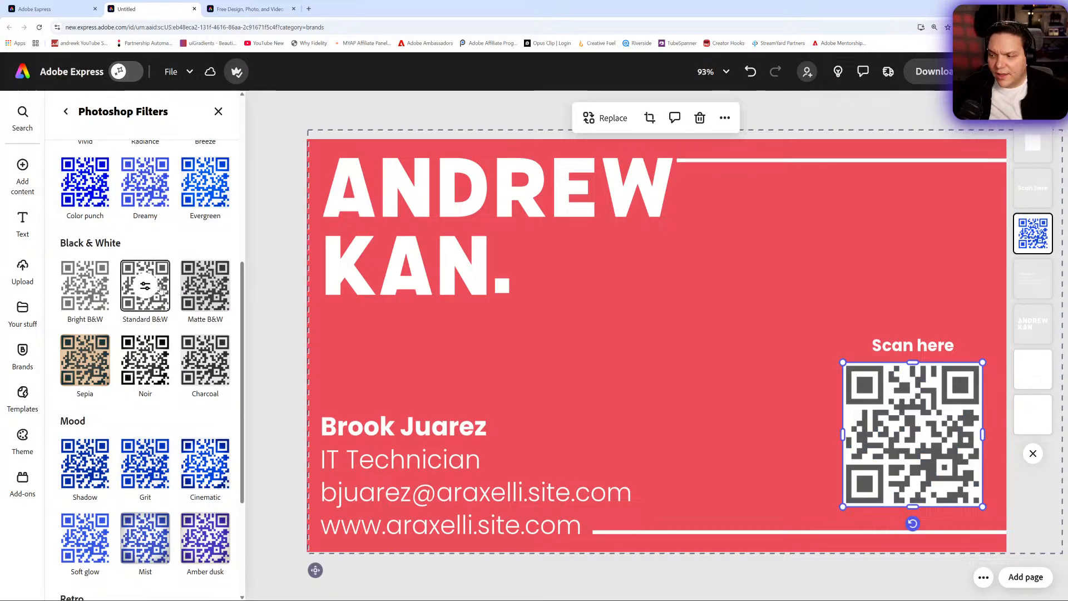
scroll(161, 298, "down", 3)
scroll(162, 303, "up", 7)
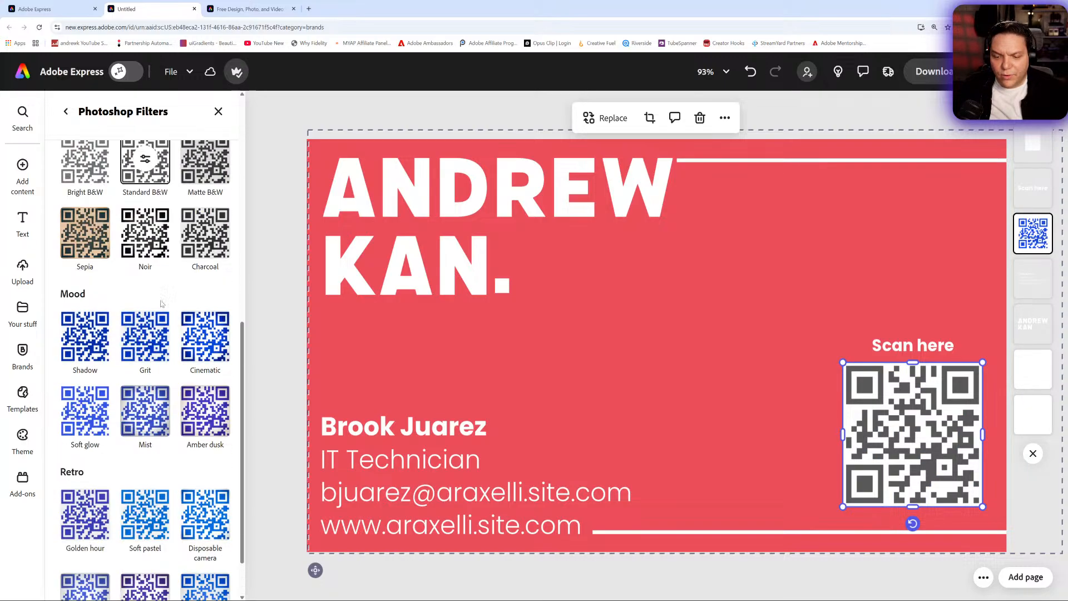
scroll(162, 303, "up", 3)
left_click(85, 200)
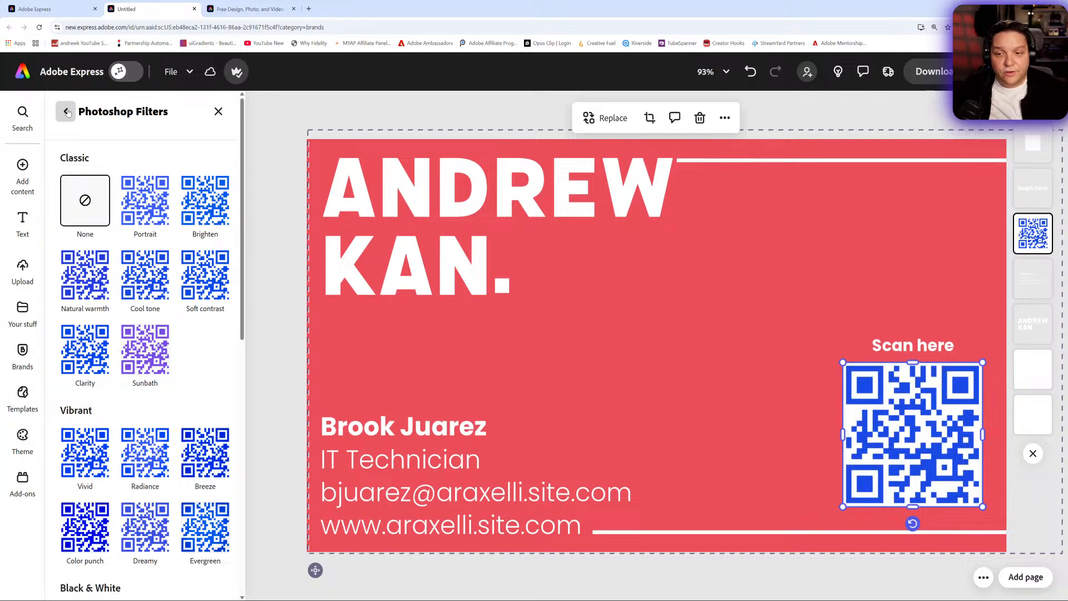
left_click(66, 111)
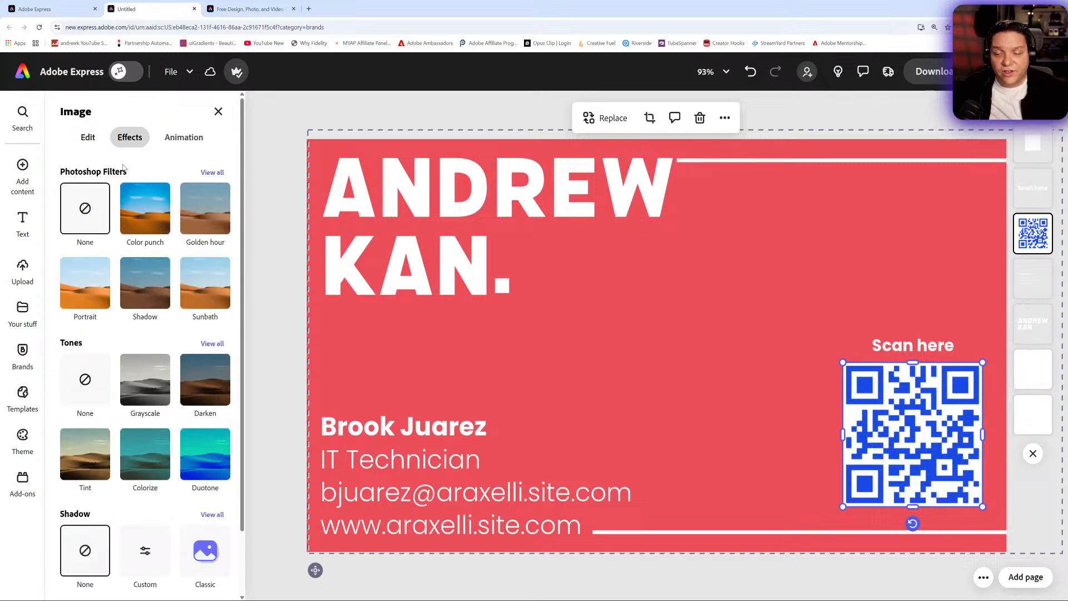
- Turn on the AI Assistant for the business card and switch back to the standard editor
left_click(132, 76)
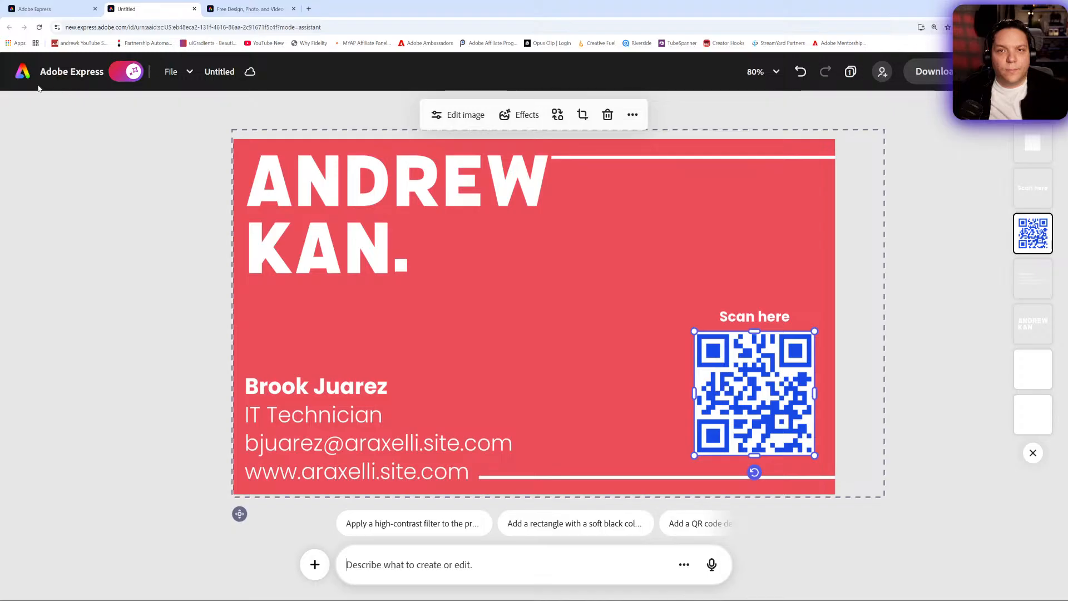
left_click(125, 71)
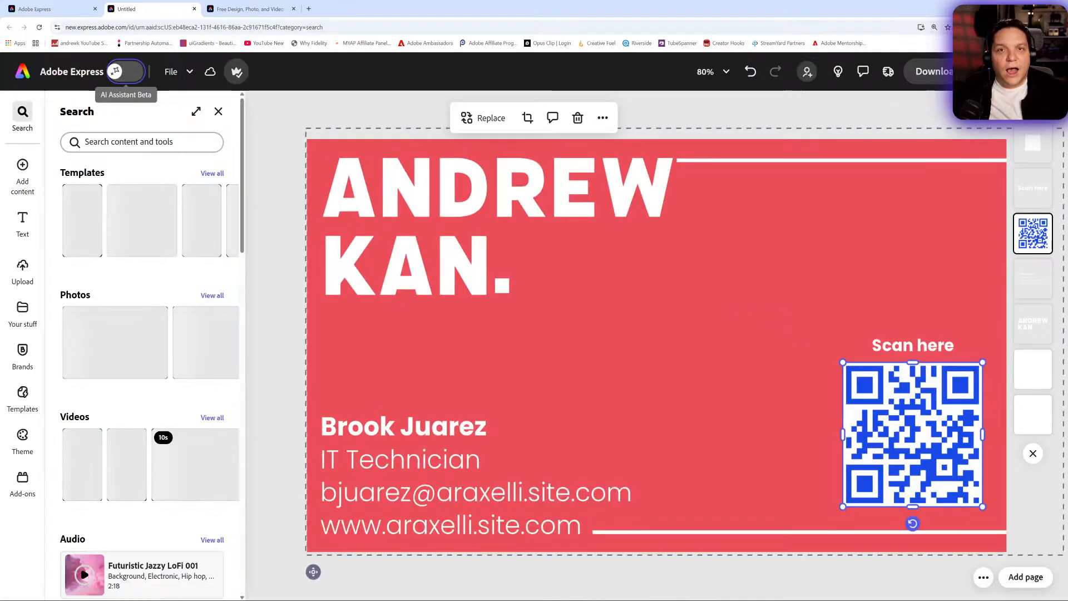
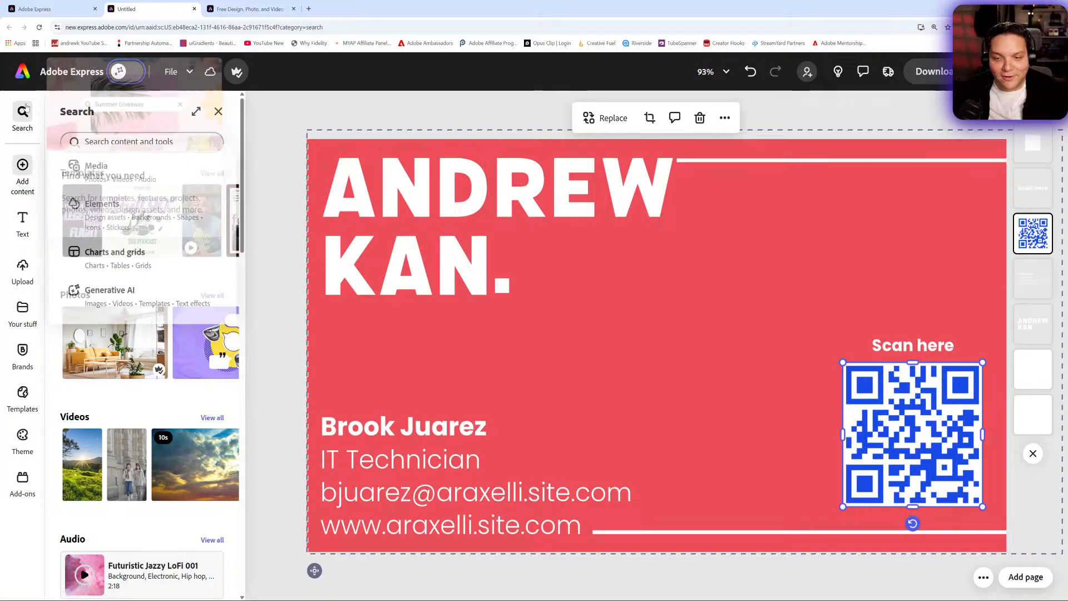
- Return to the home page, start a blank YouTube thumbnail and dismiss the template suggestions
left_click(30, 75)
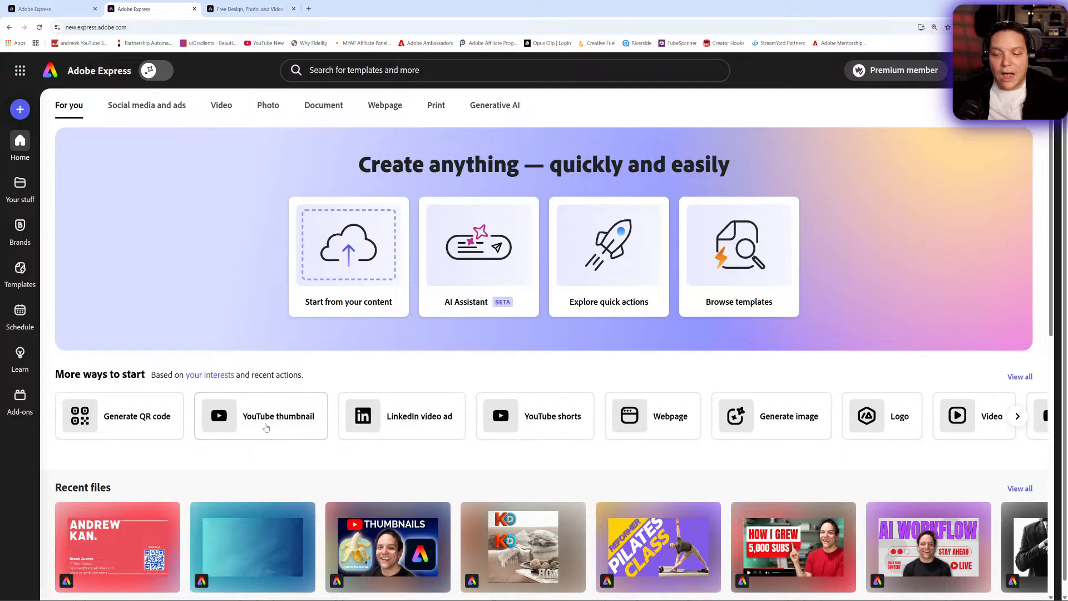
left_click(266, 427)
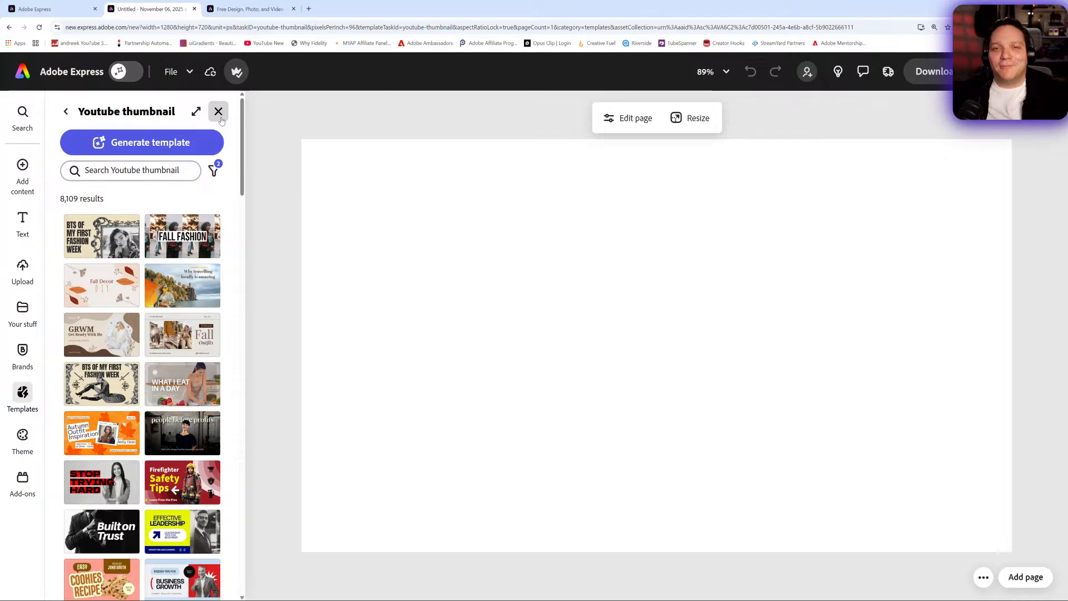
left_click(157, 175)
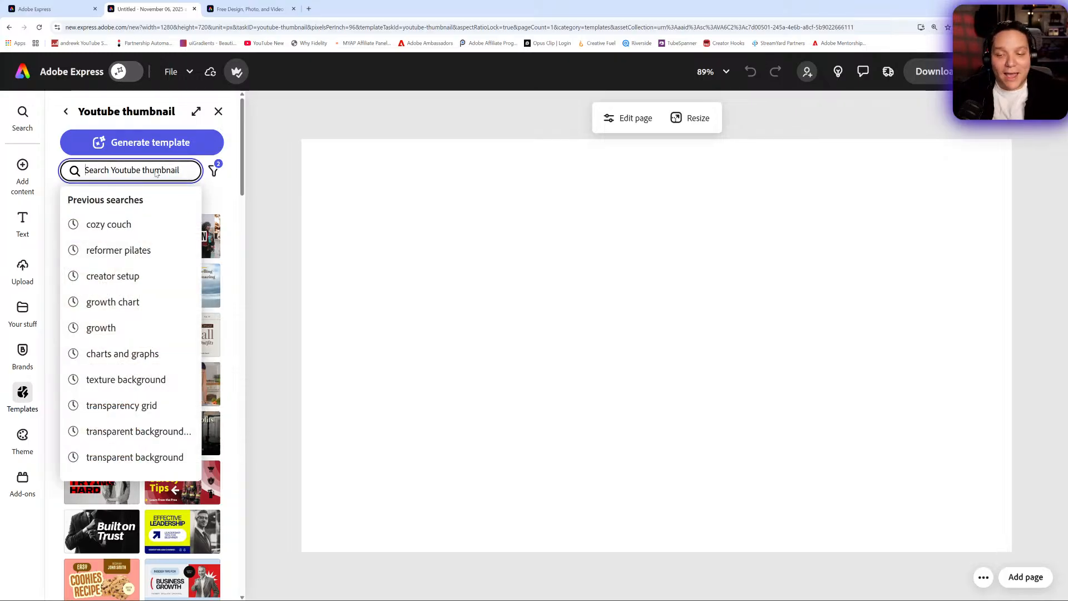
left_click(246, 172)
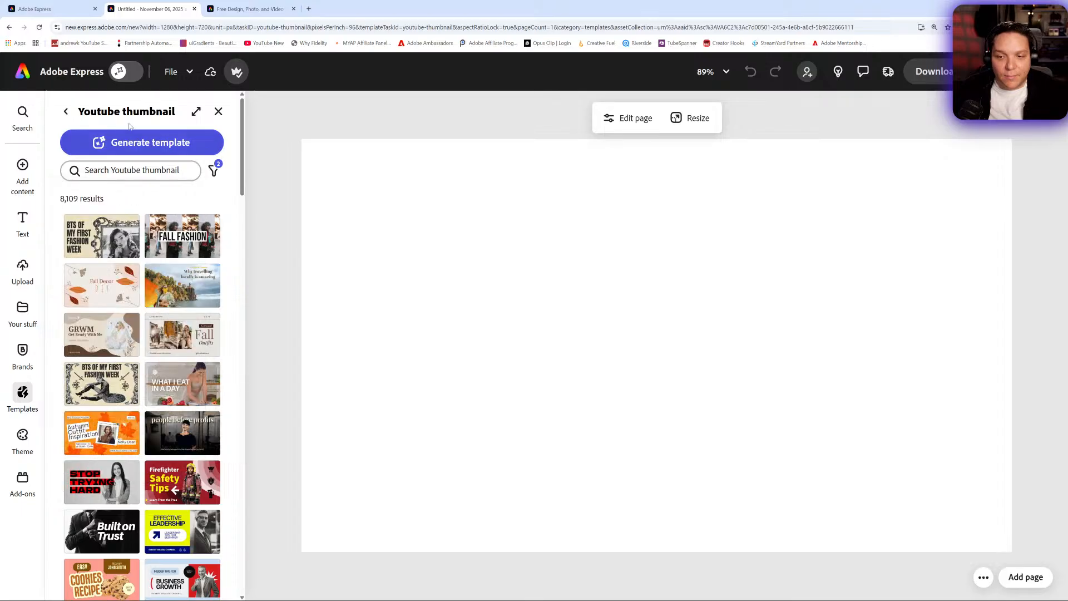
left_click(217, 113)
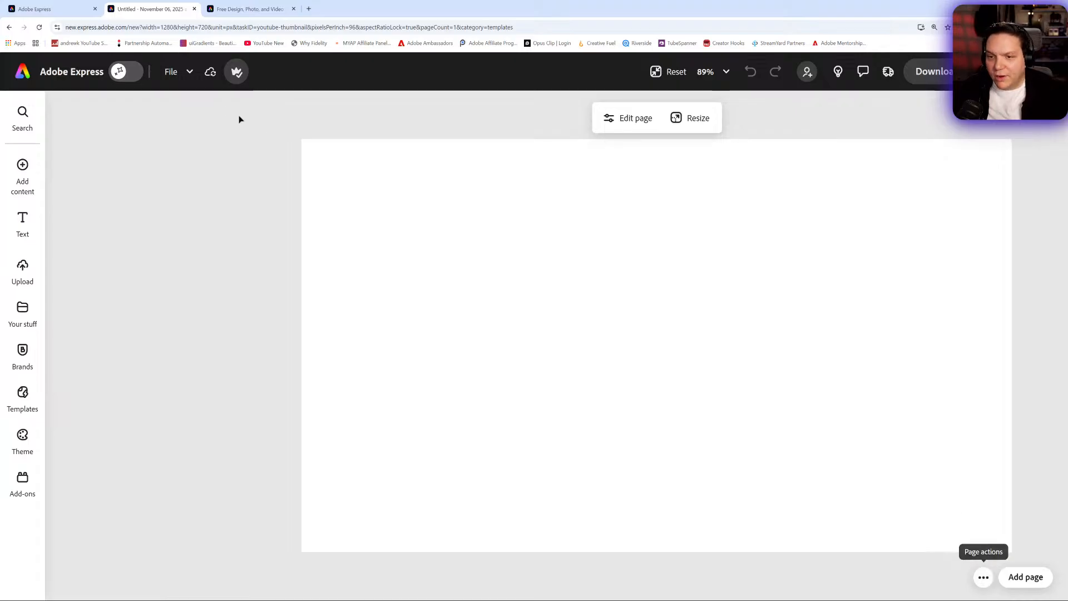
- Rename the thumbnail file as Adobe Express AI Assistant Thumbnail
mouse_move(225, 73)
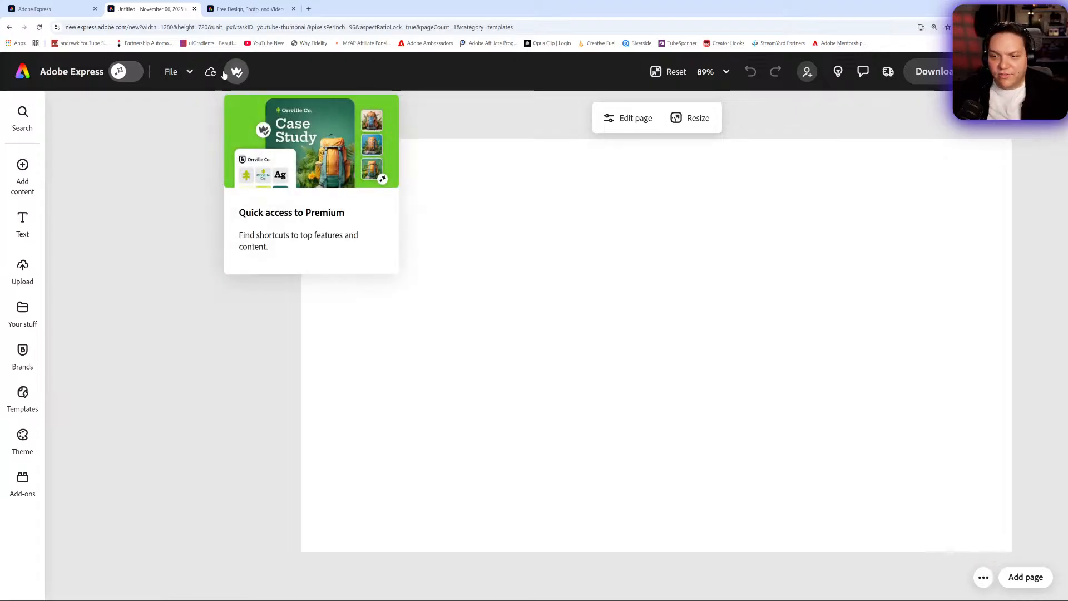
left_click(174, 79)
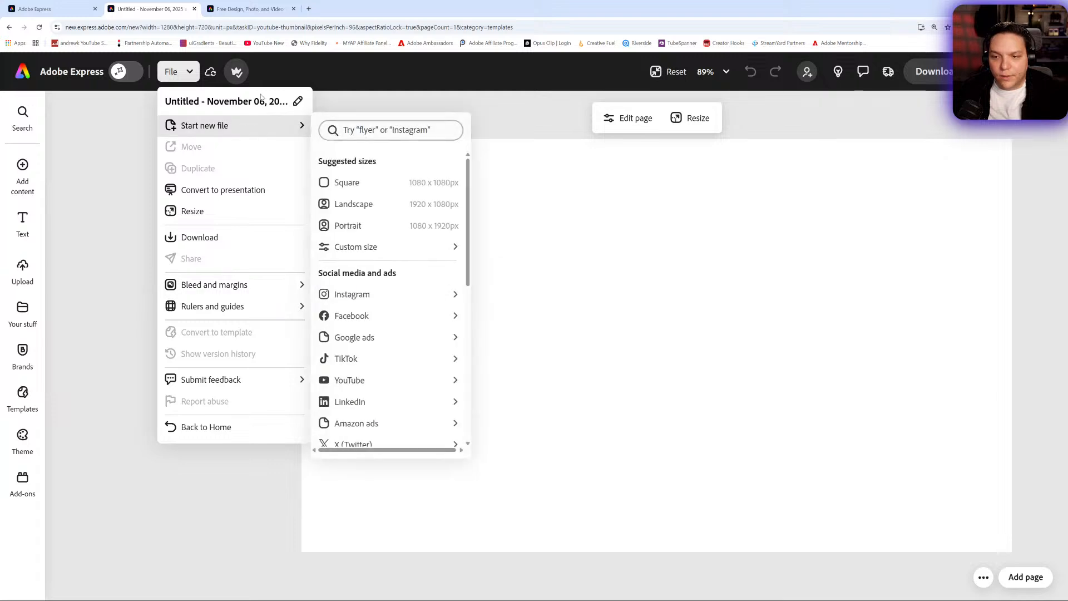
left_click(298, 102)
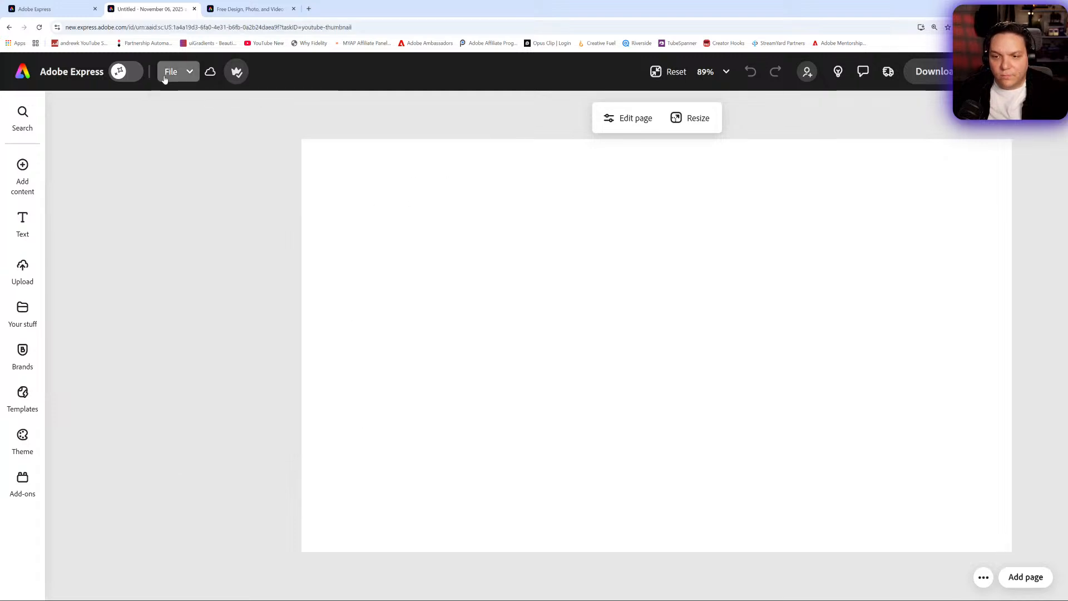
left_click(165, 74)
left_click(176, 105)
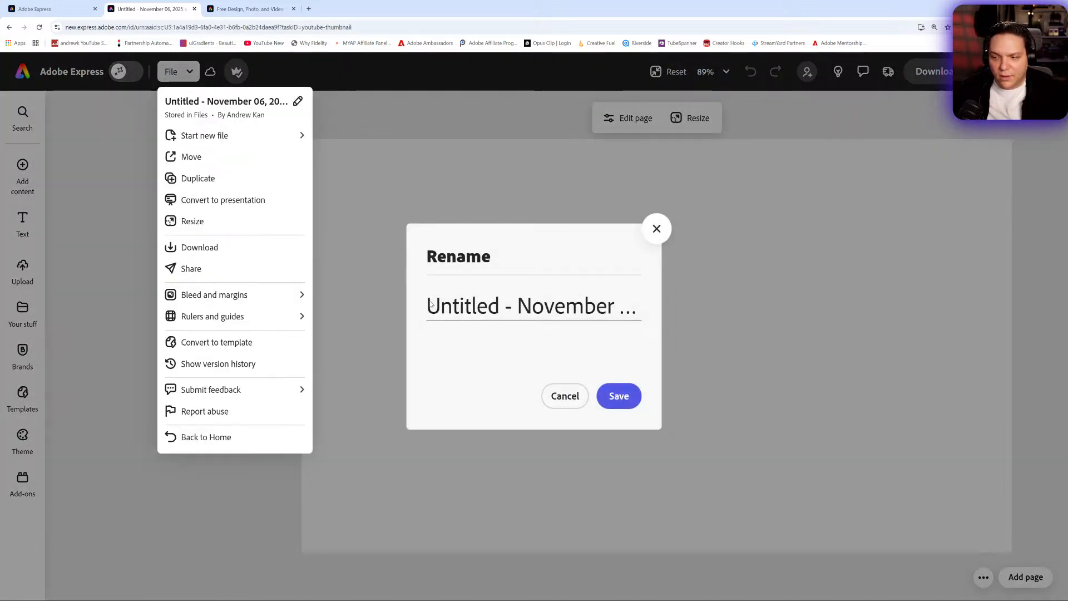
left_click(431, 305)
key("ctrl+a")
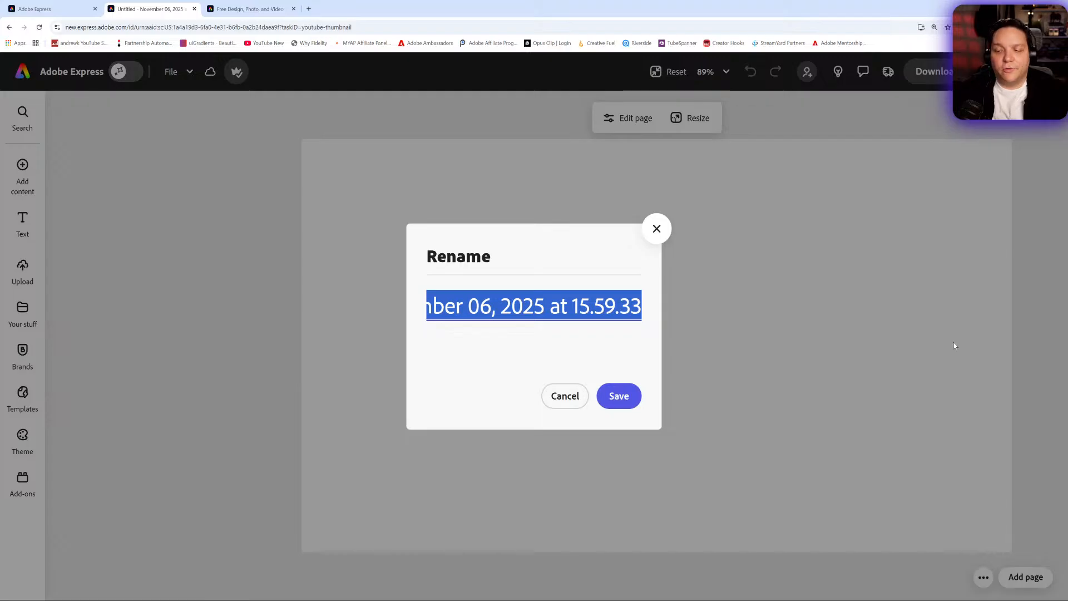
type("Adobe Expres")
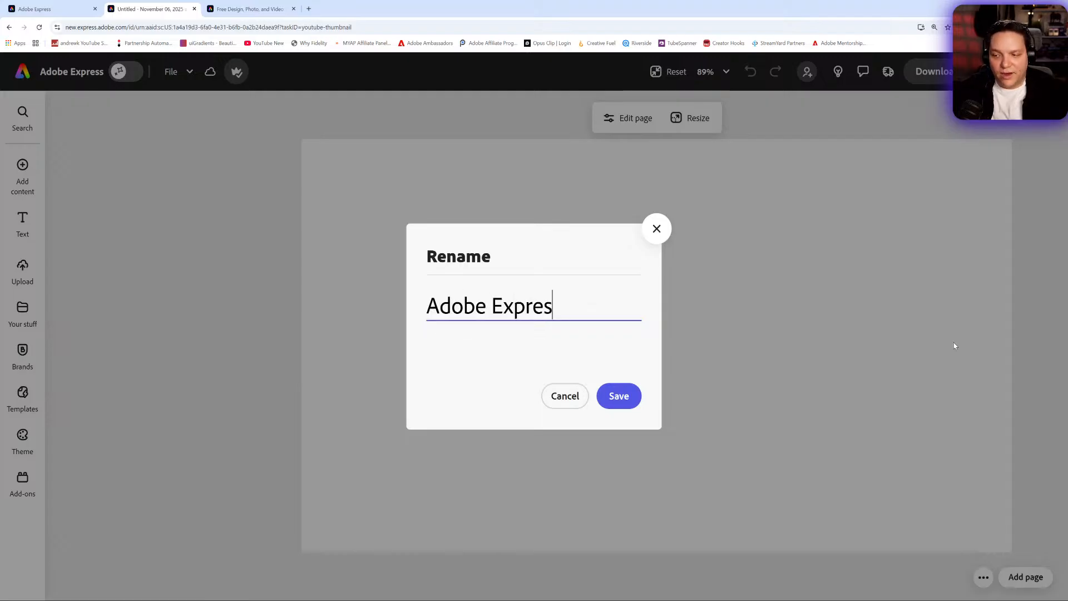
type("s AI A")
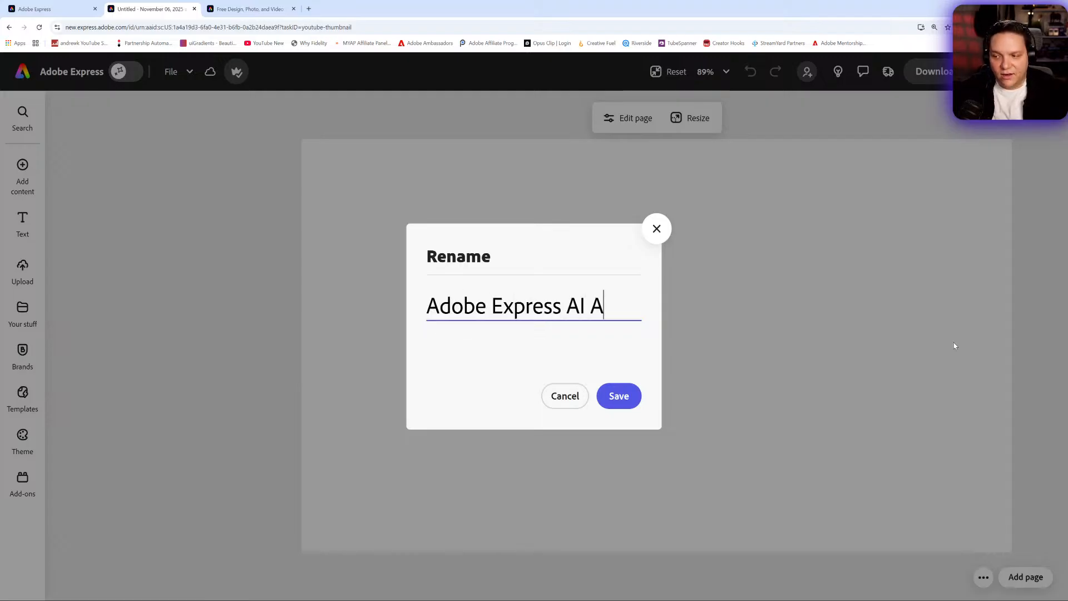
type("ssistant Th")
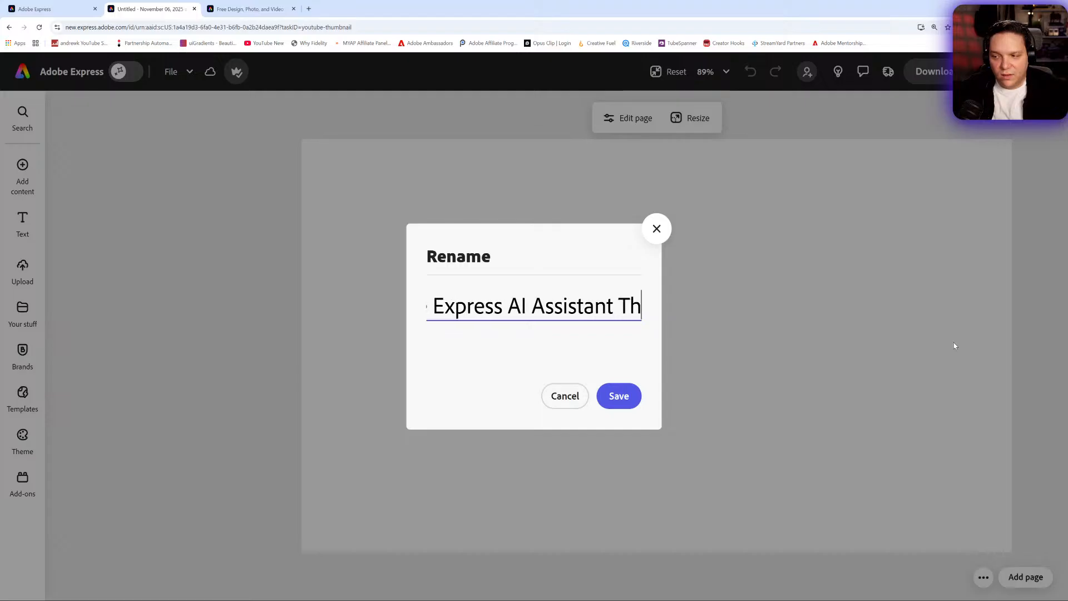
type("umbnal")
key("BackSpace")
key("BackSpace")
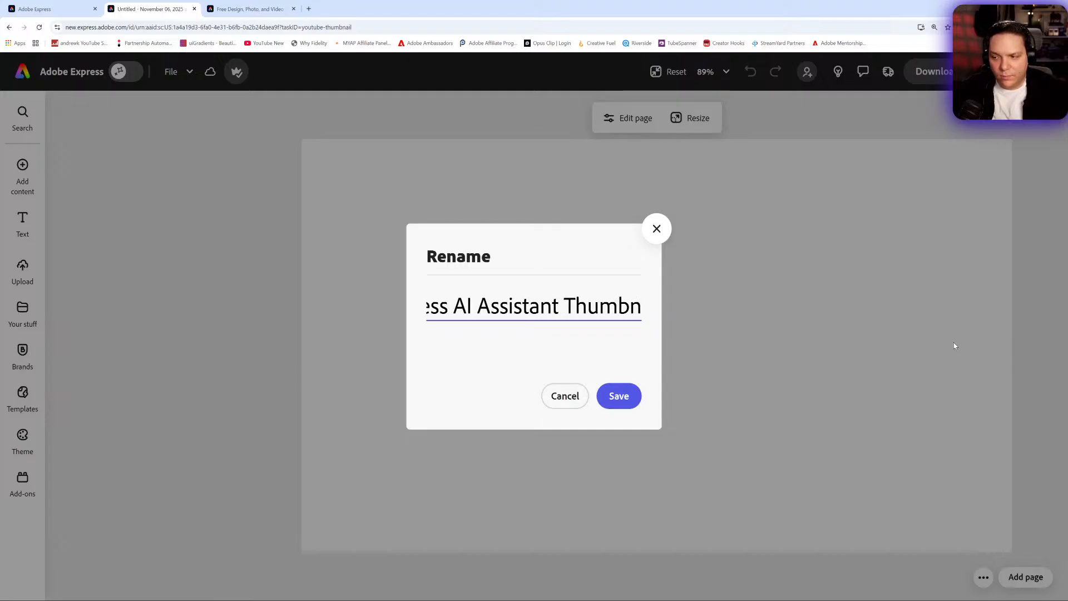
type("ail")
key("Return")
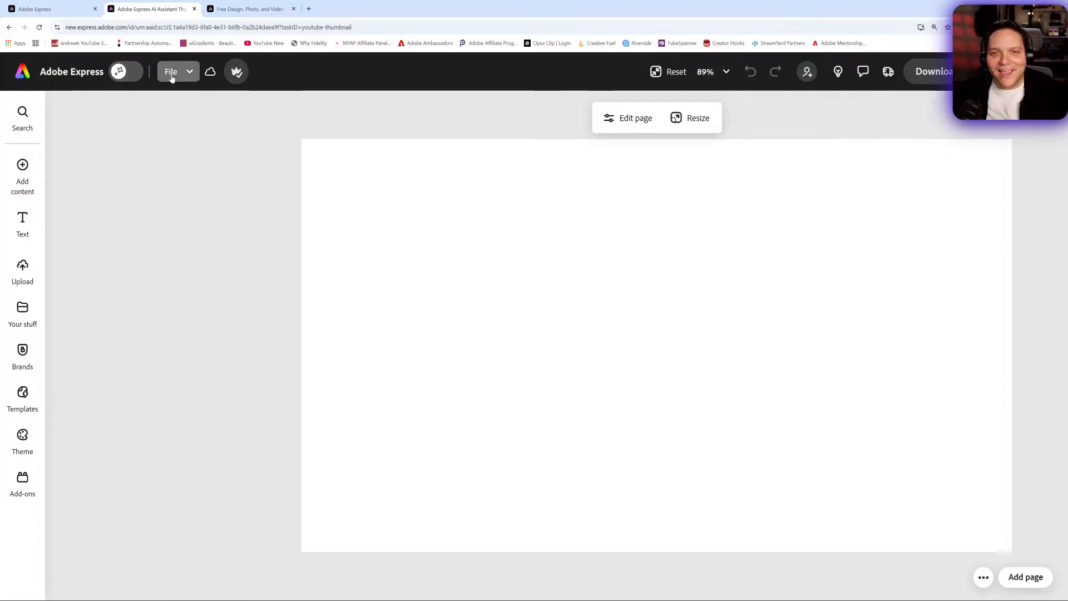
- Show the rulers around the thumbnail canvas
left_click(172, 75)
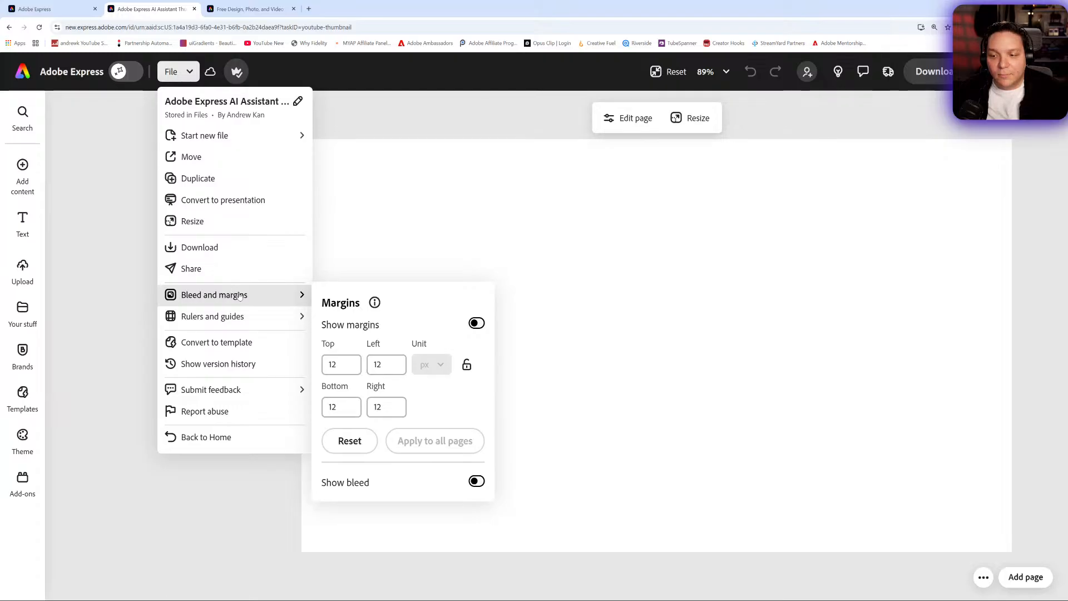
mouse_move(263, 317)
left_click(410, 318)
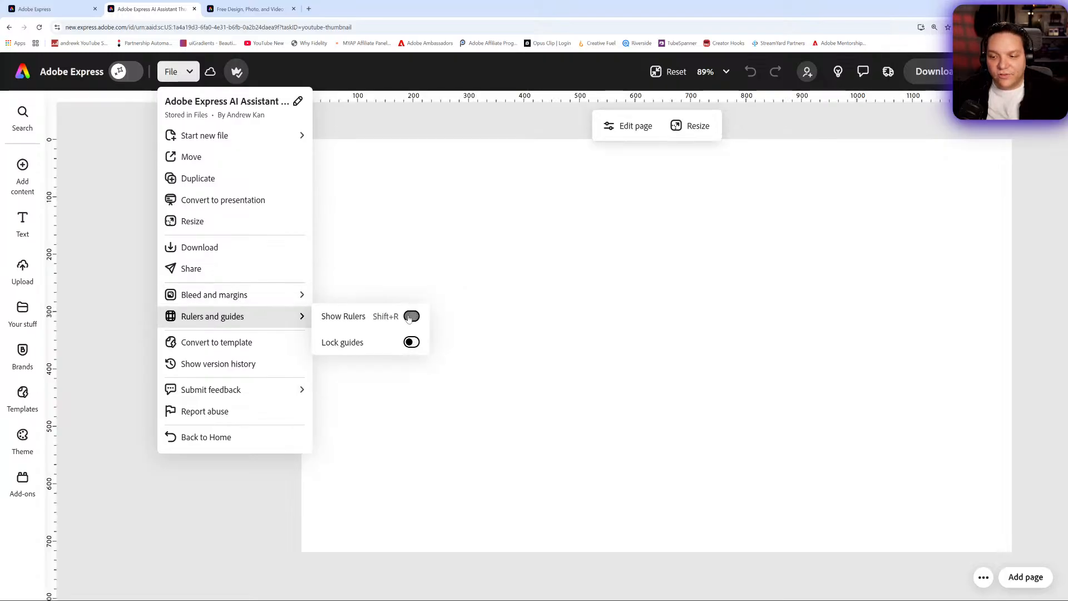
left_click(414, 345)
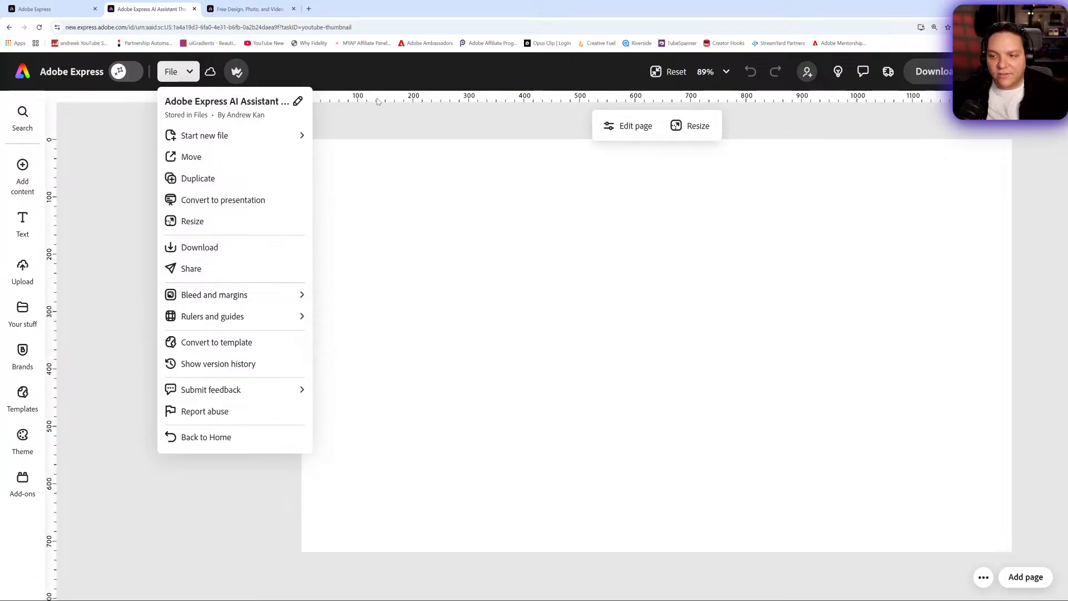
- Add vertical guides near the page's side edges, at about 100 and 1160, and horizontal guides at about 203 and 603
left_click(363, 101)
left_click(356, 101)
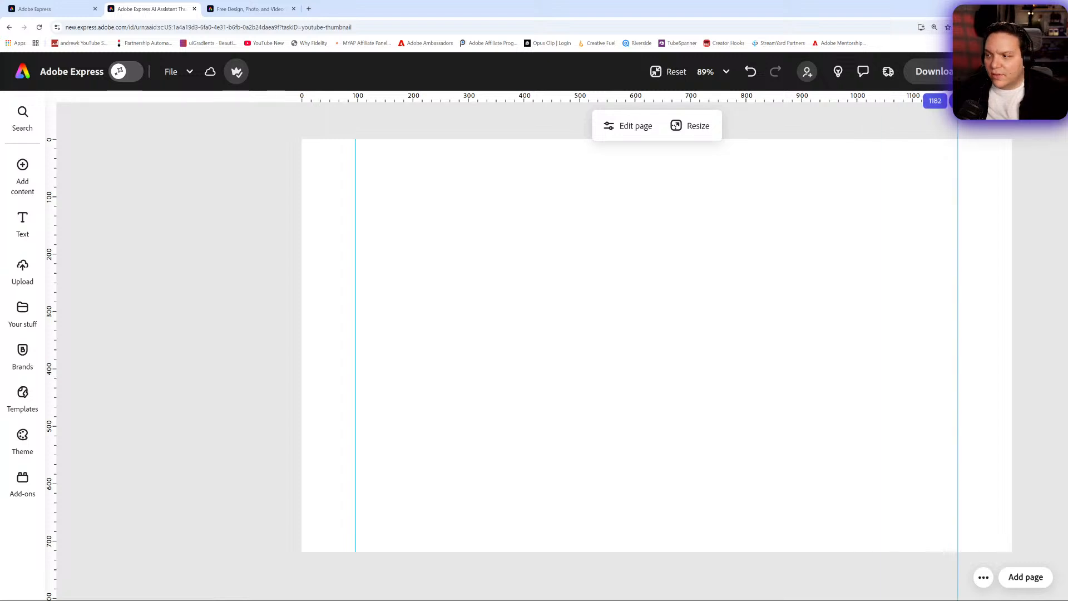
left_click(944, 101)
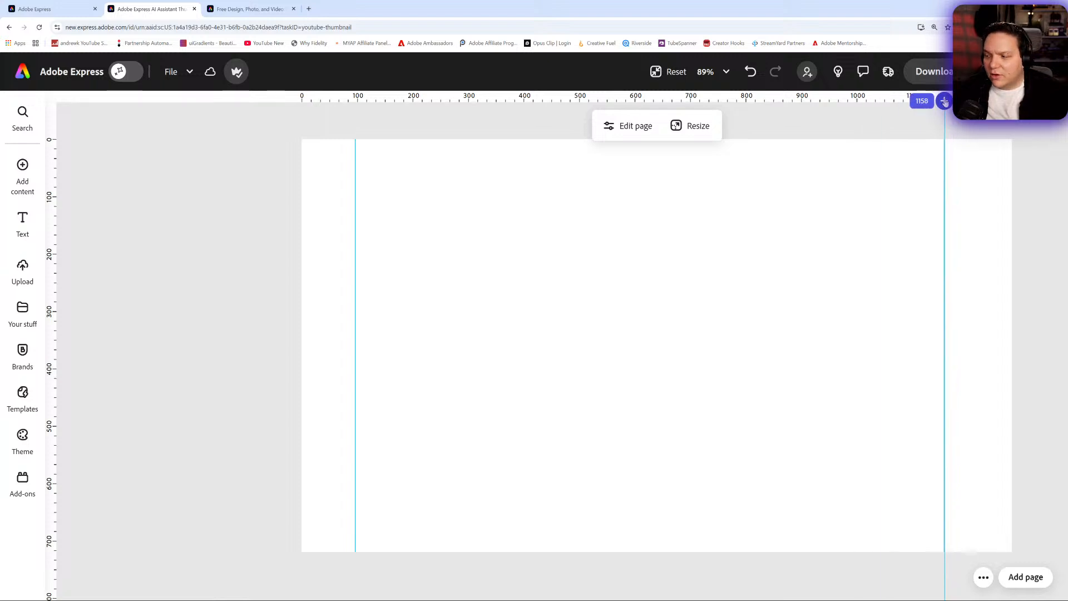
left_click(52, 255)
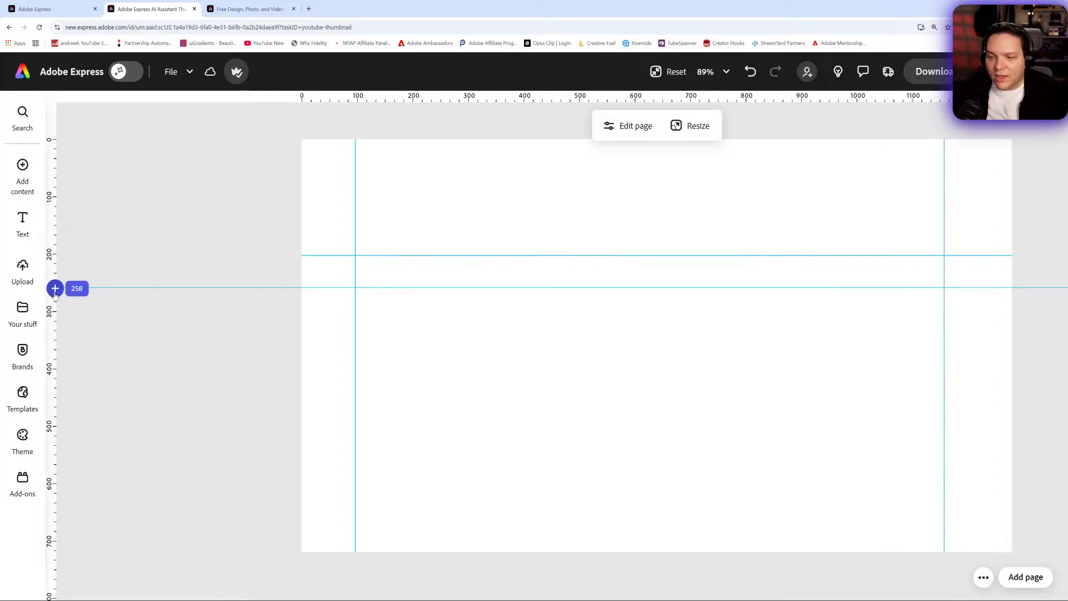
left_click(53, 485)
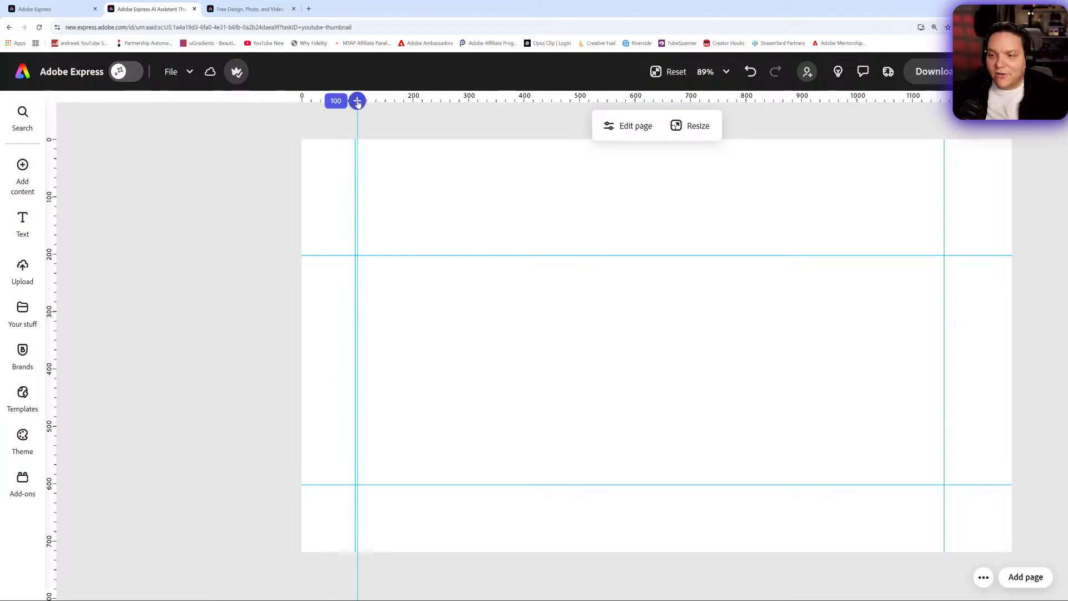
left_click(672, 71)
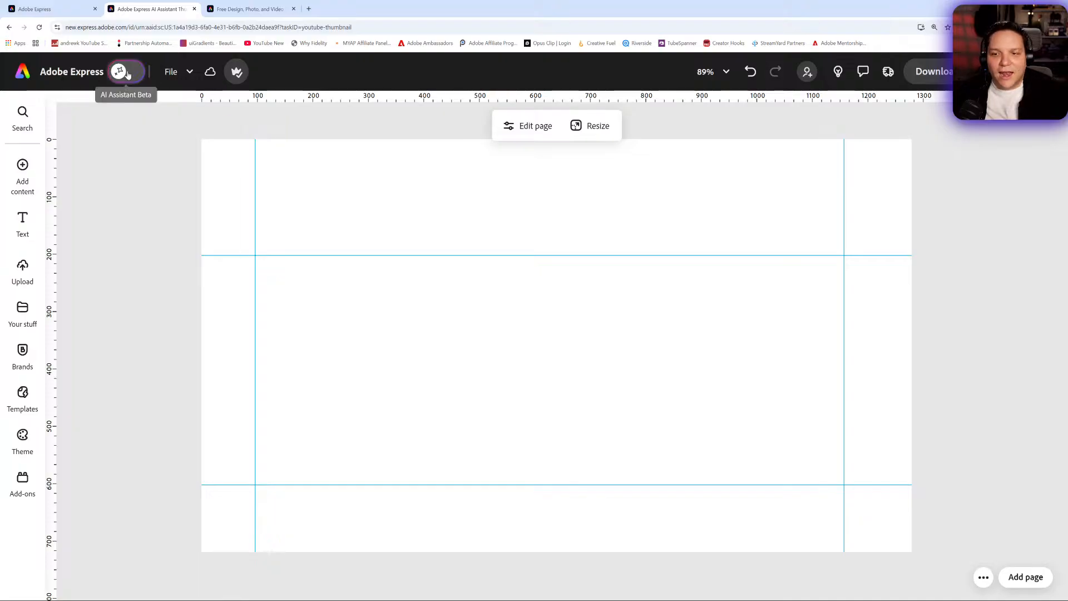
- Hide the rulers and guides on the thumbnail canvas
left_click(181, 74)
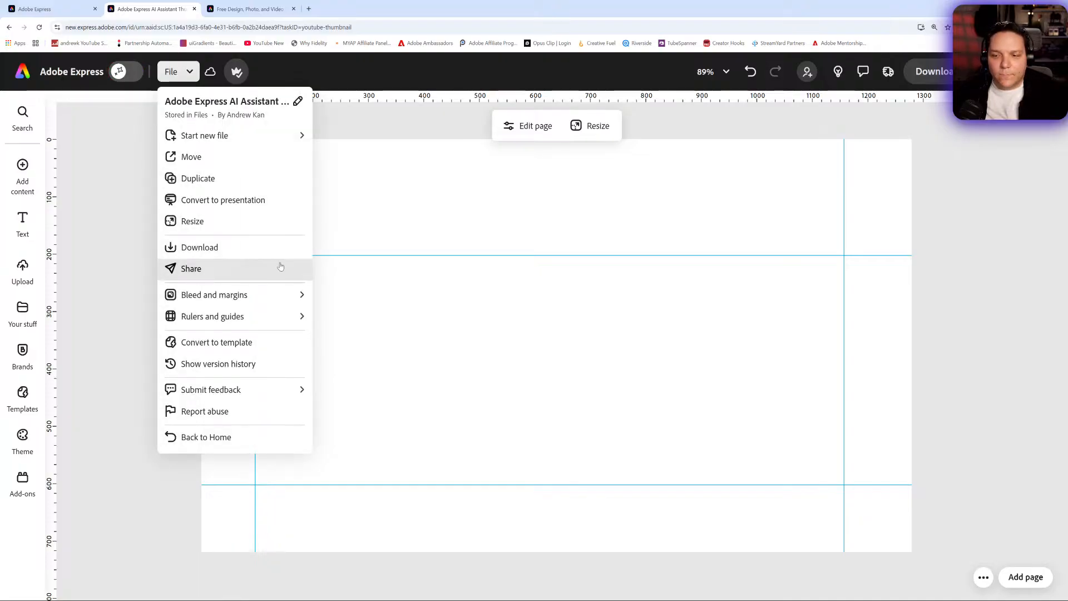
mouse_move(288, 314)
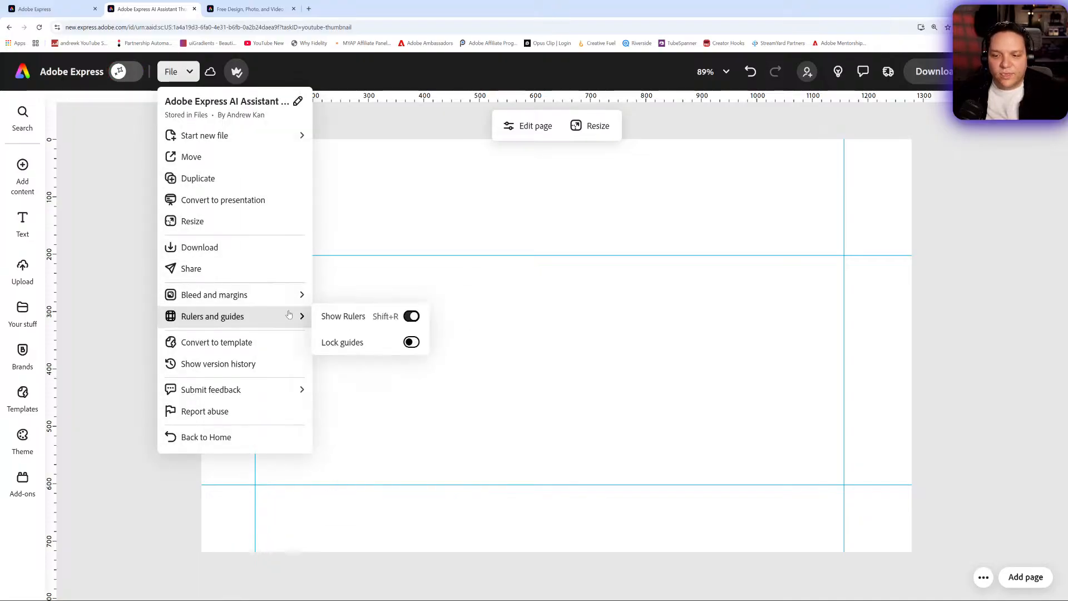
left_click(411, 316)
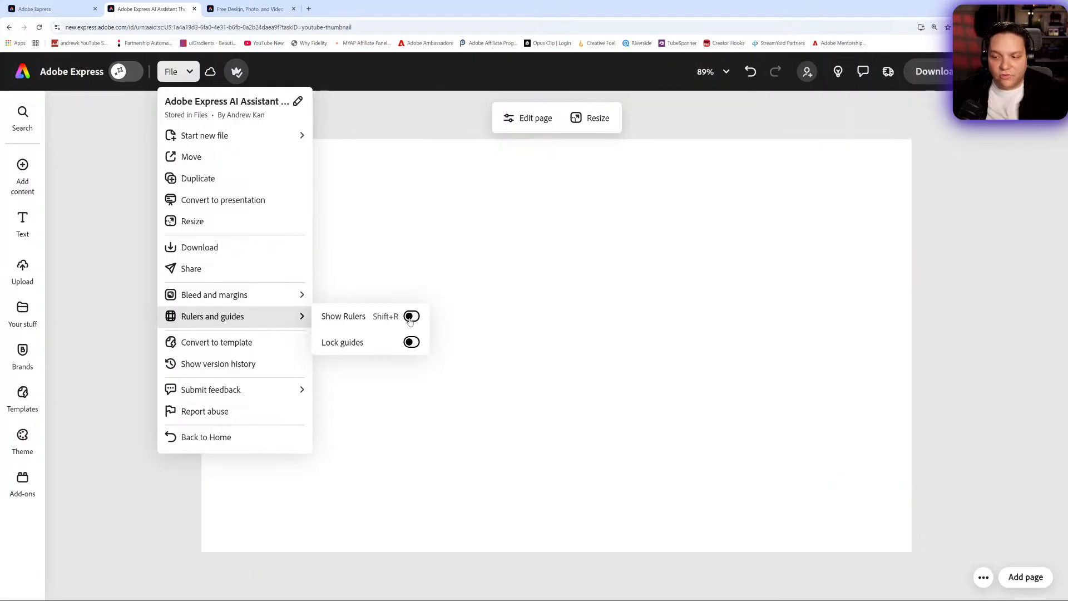
left_click(412, 343)
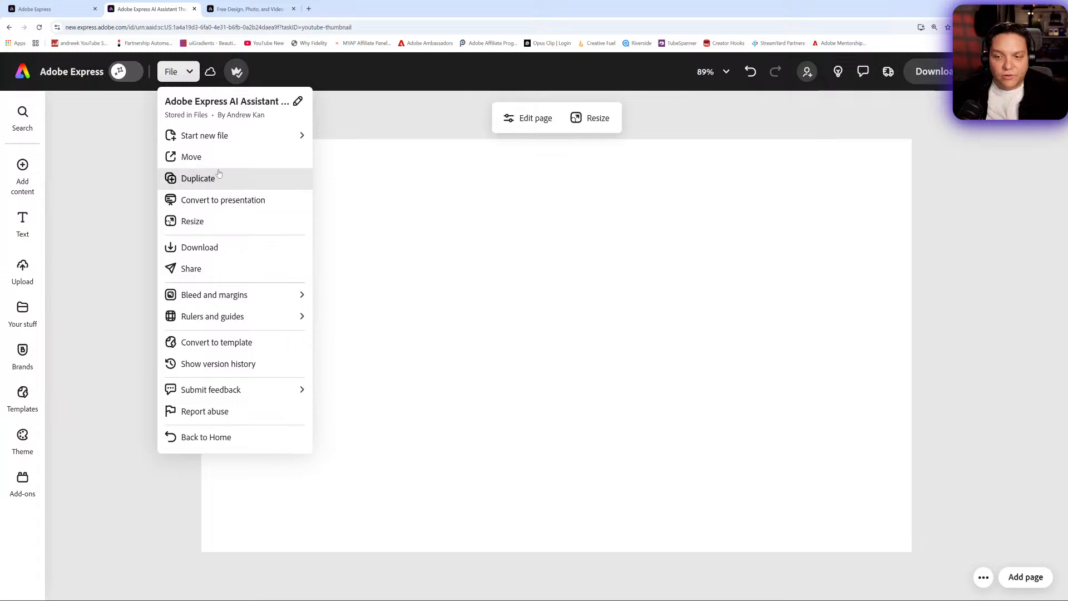
mouse_move(224, 141)
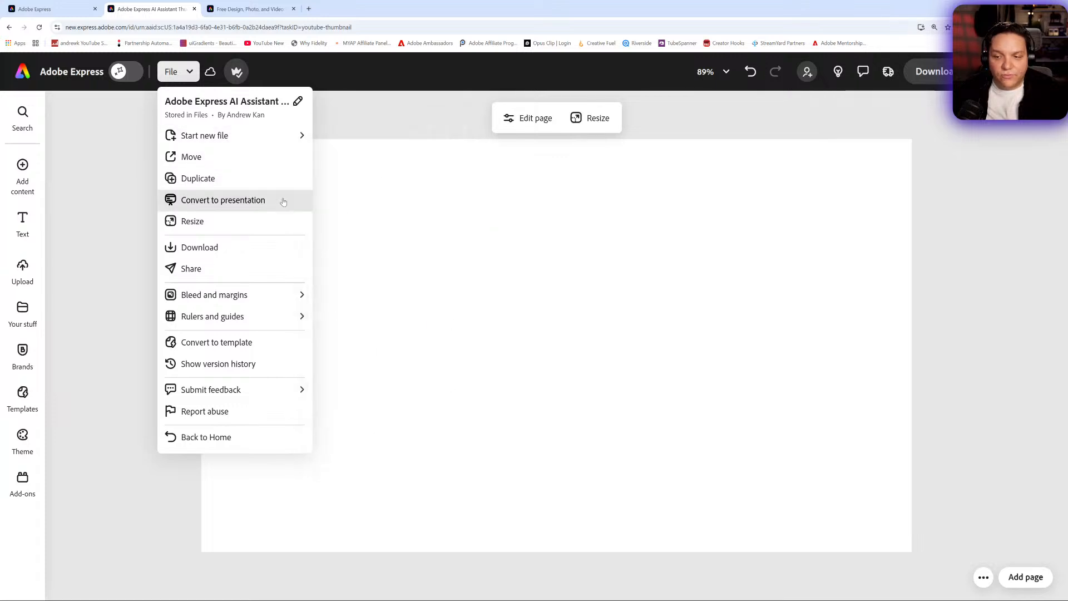
left_click(119, 184)
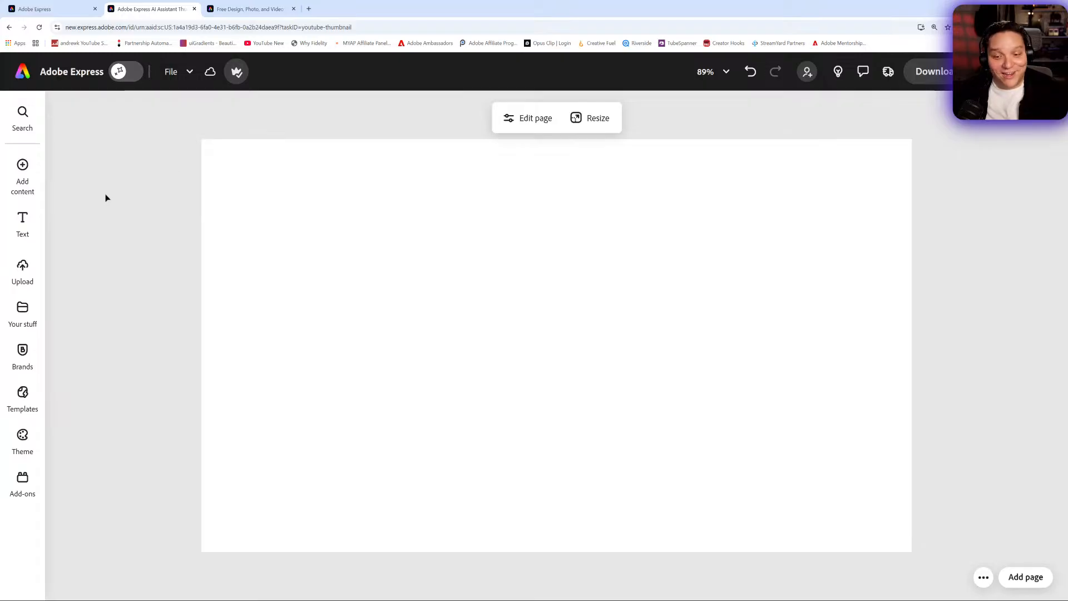
- Set the thumbnail page's background to the dark blue preset linear gradient, #0A5DA5 to #000428
left_click(30, 172)
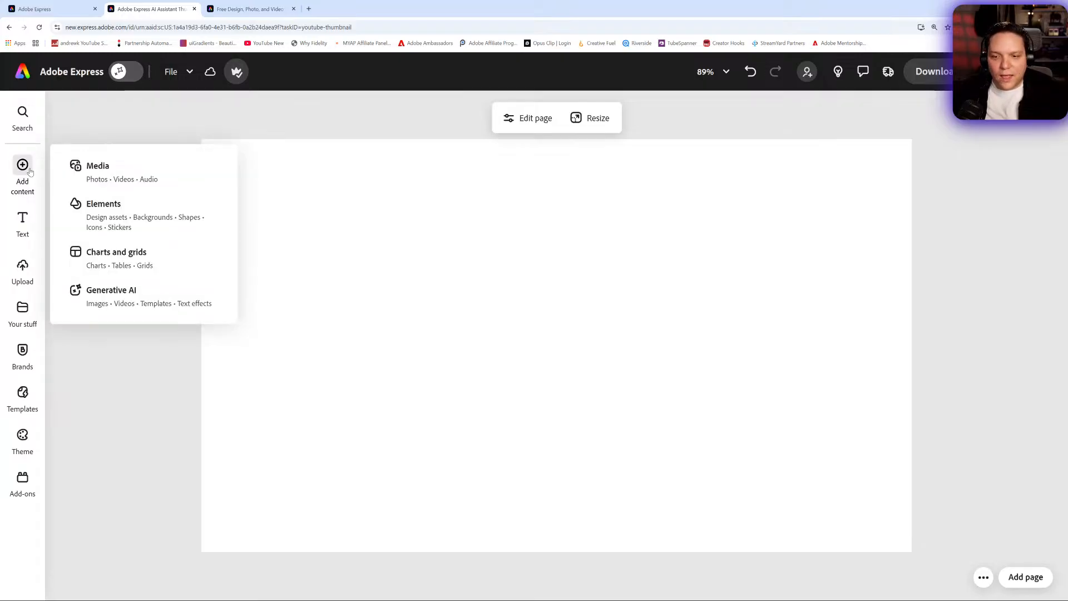
left_click(526, 118)
left_click(71, 351)
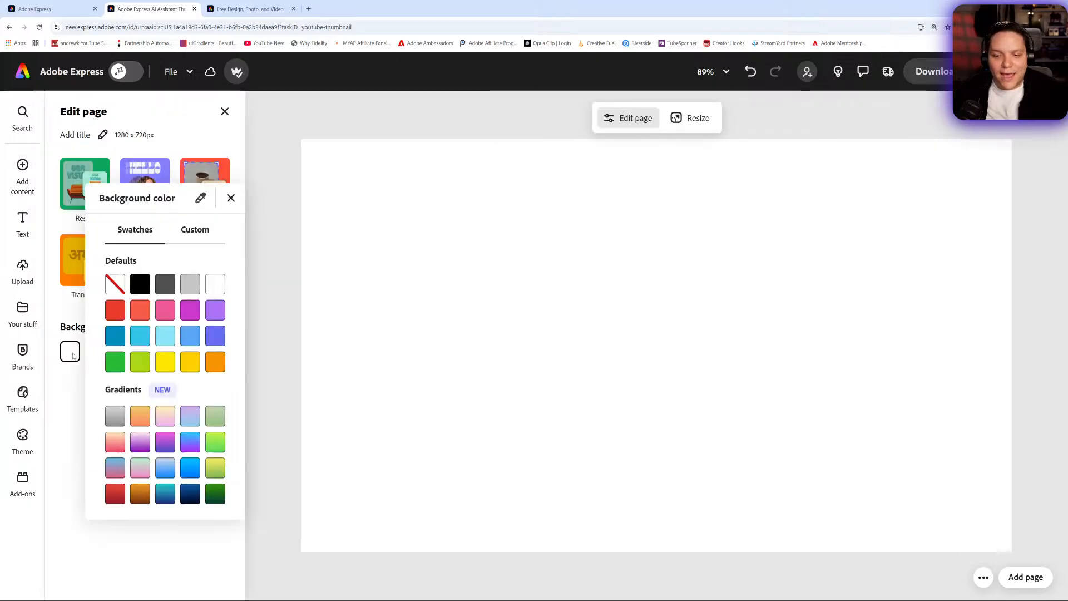
scroll(109, 349, "down", 2)
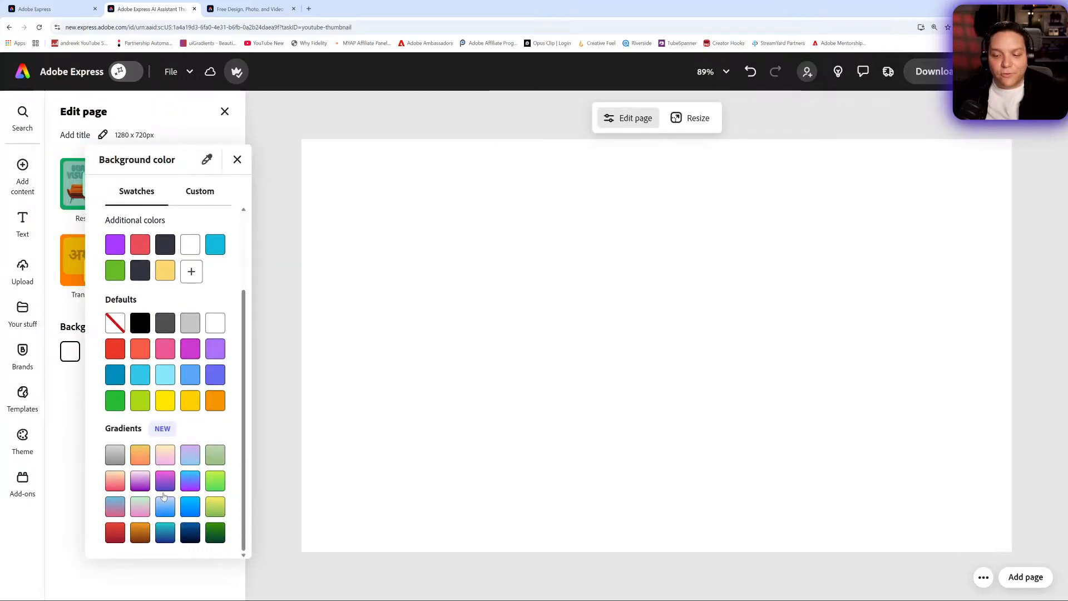
left_click(213, 540)
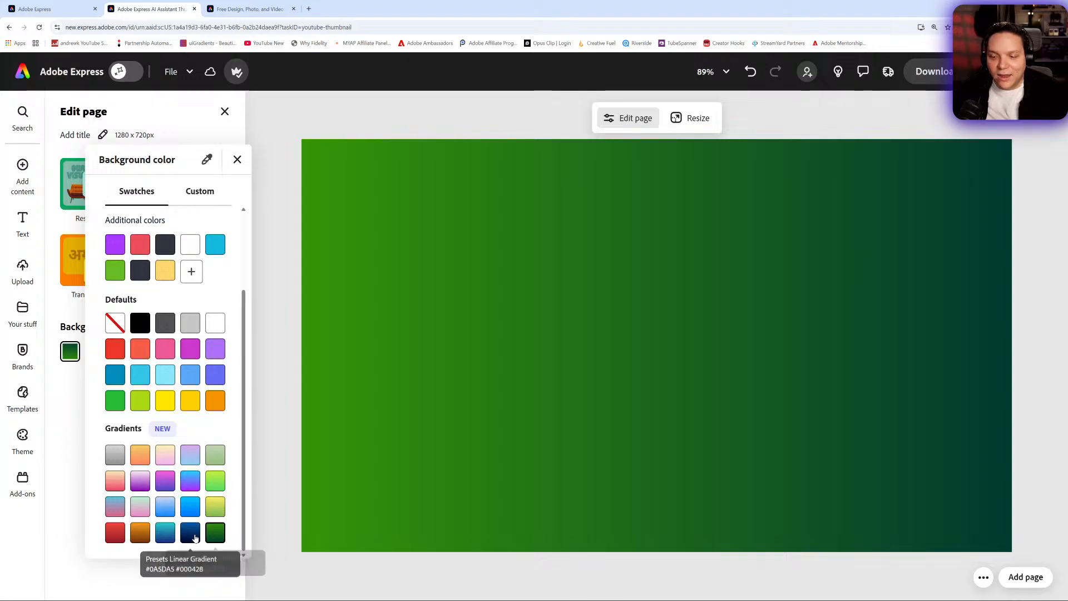
left_click(192, 536)
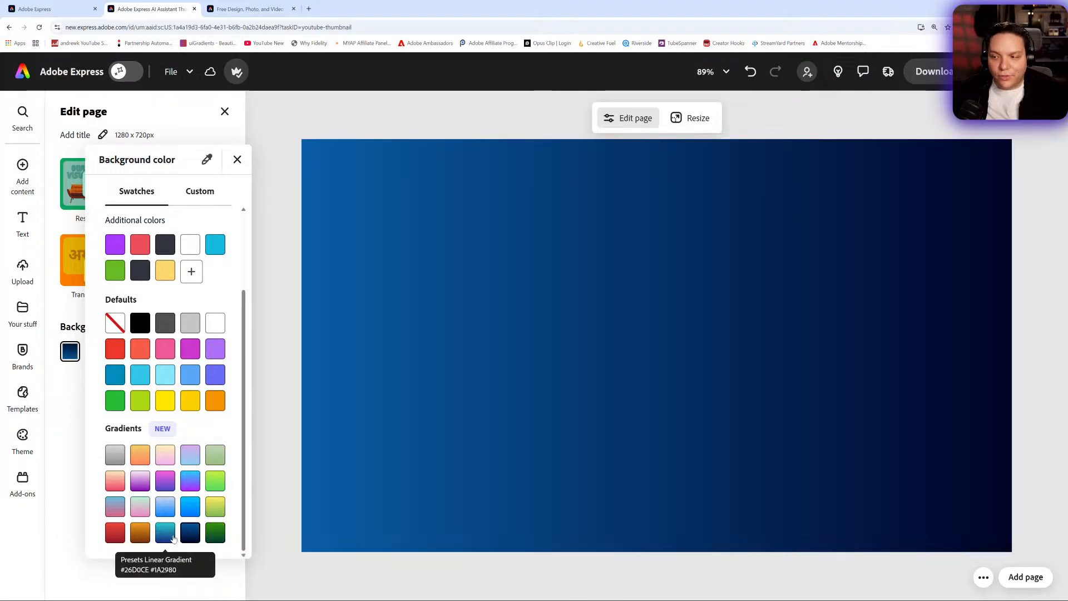
- Try other preset gradients on the page background, ending on the dark blue #0A5DA5 to #000428 preset
left_click(173, 537)
left_click(164, 507)
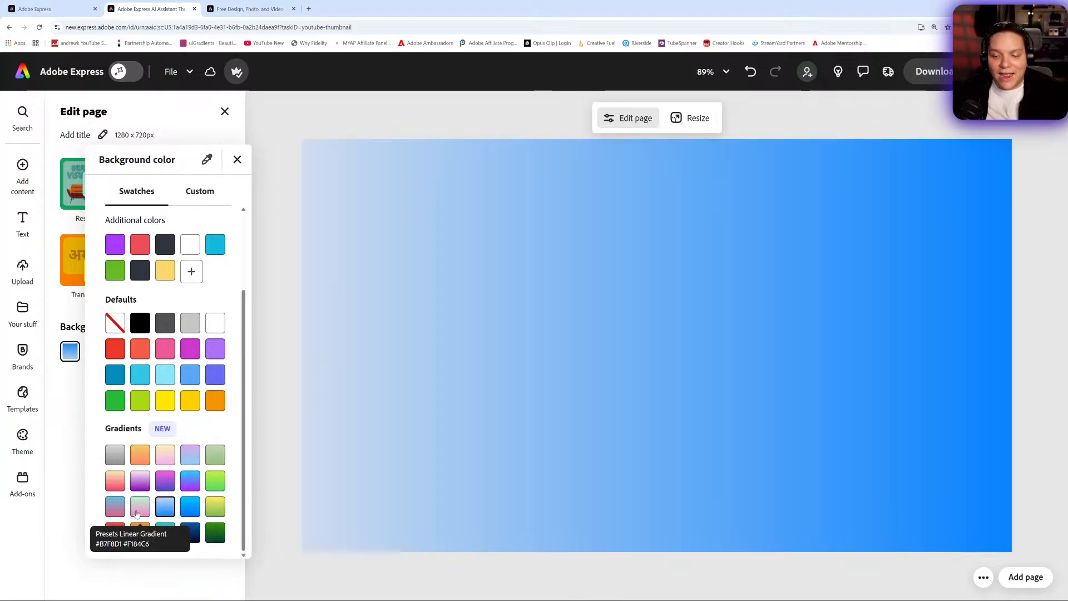
left_click(139, 511)
left_click(114, 482)
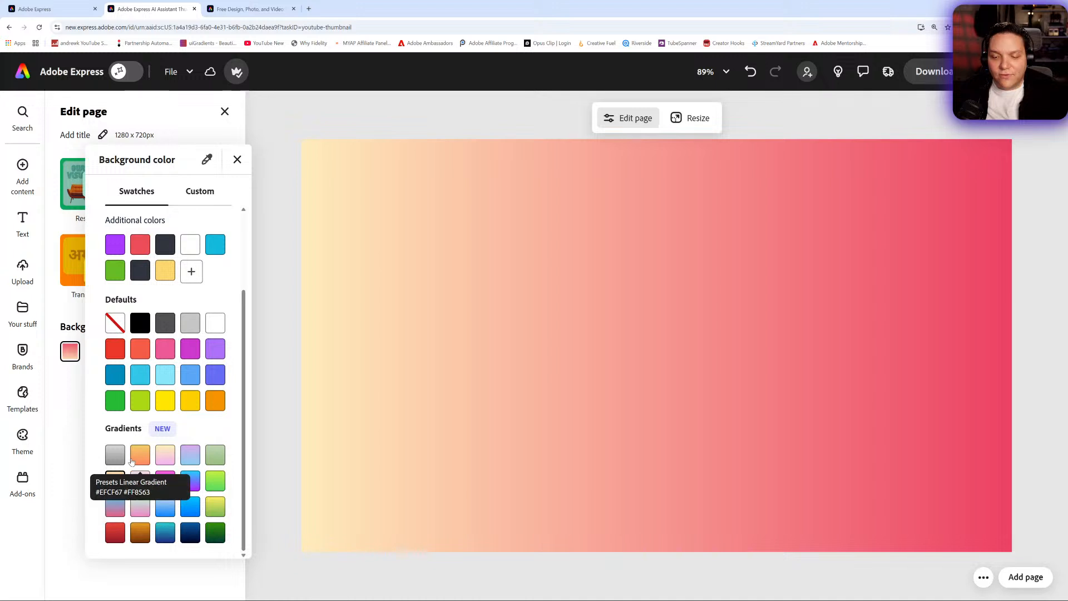
left_click(140, 454)
left_click(115, 454)
left_click(177, 460)
left_click(190, 455)
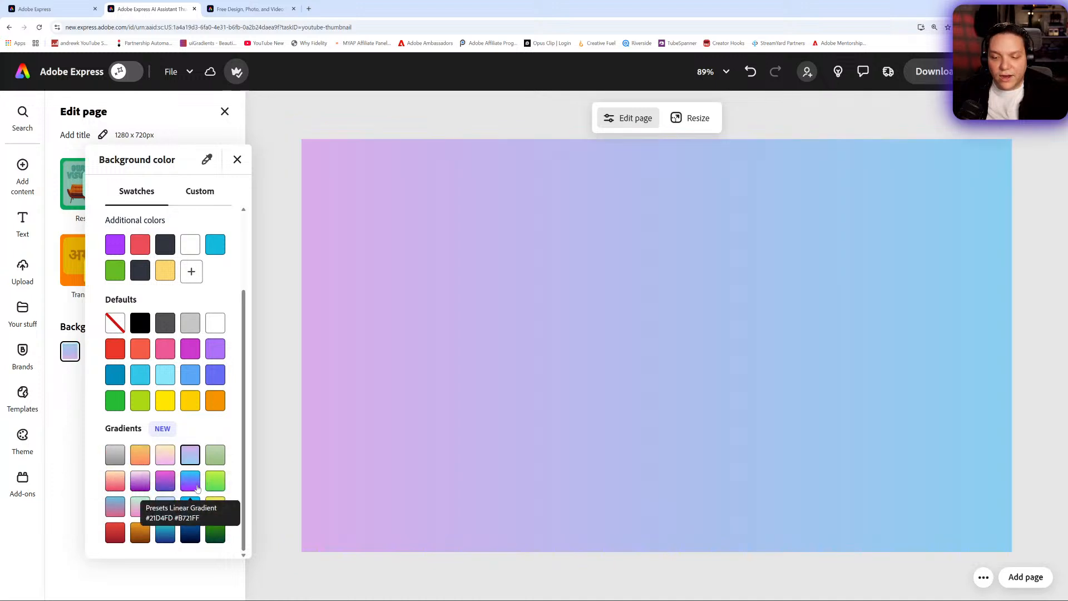
left_click(216, 461)
left_click(118, 516)
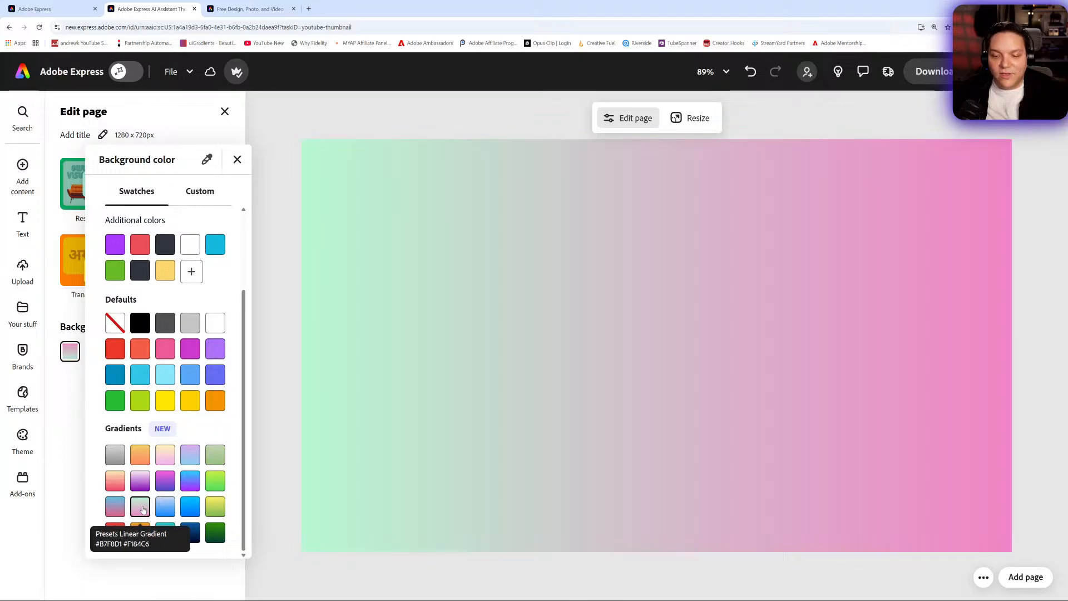
left_click(141, 511)
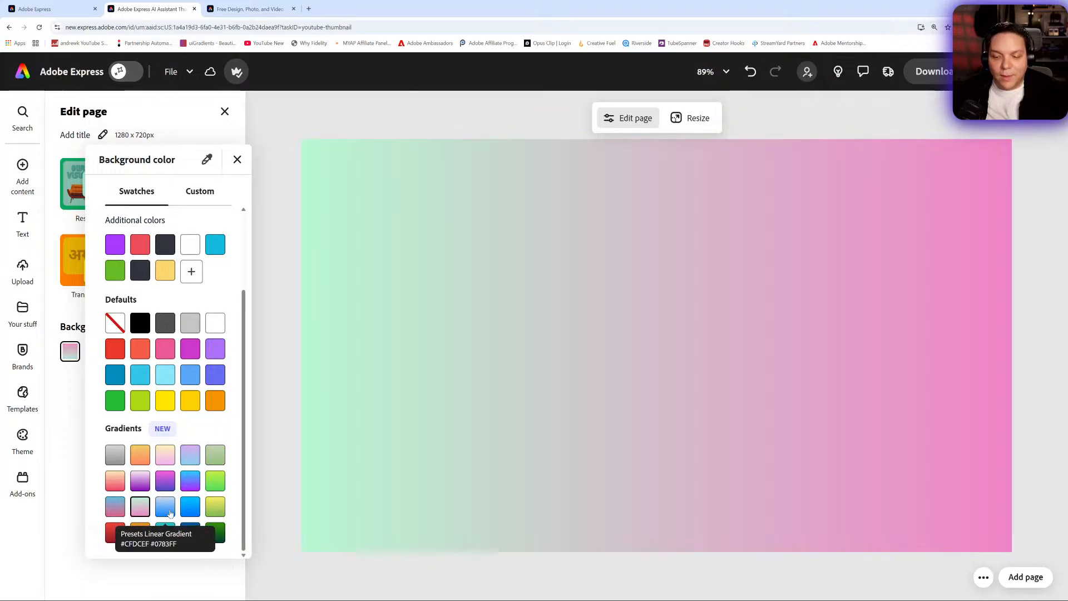
left_click(189, 509)
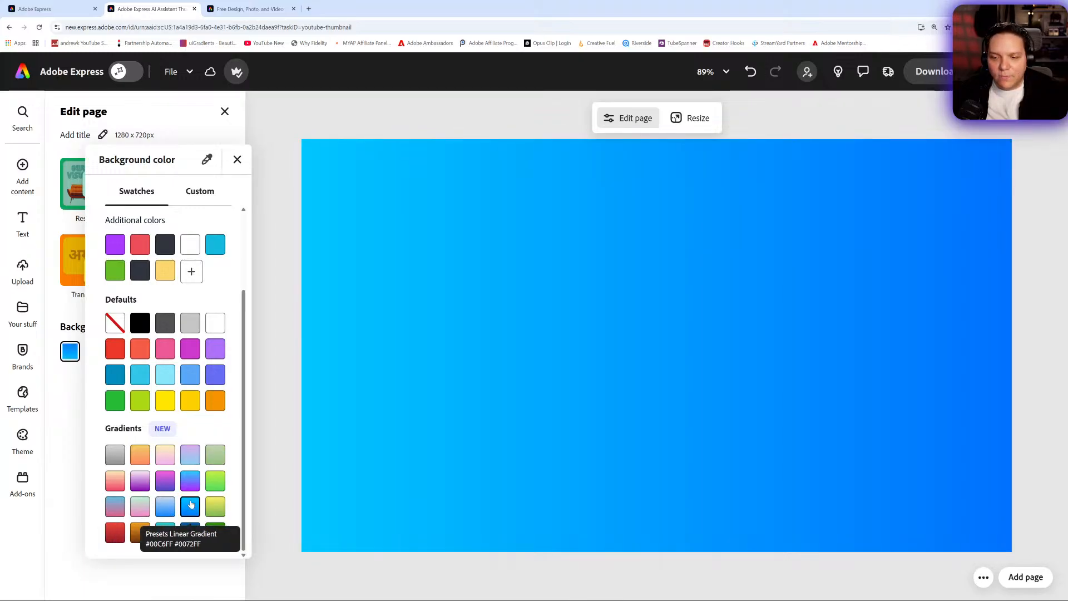
left_click(192, 539)
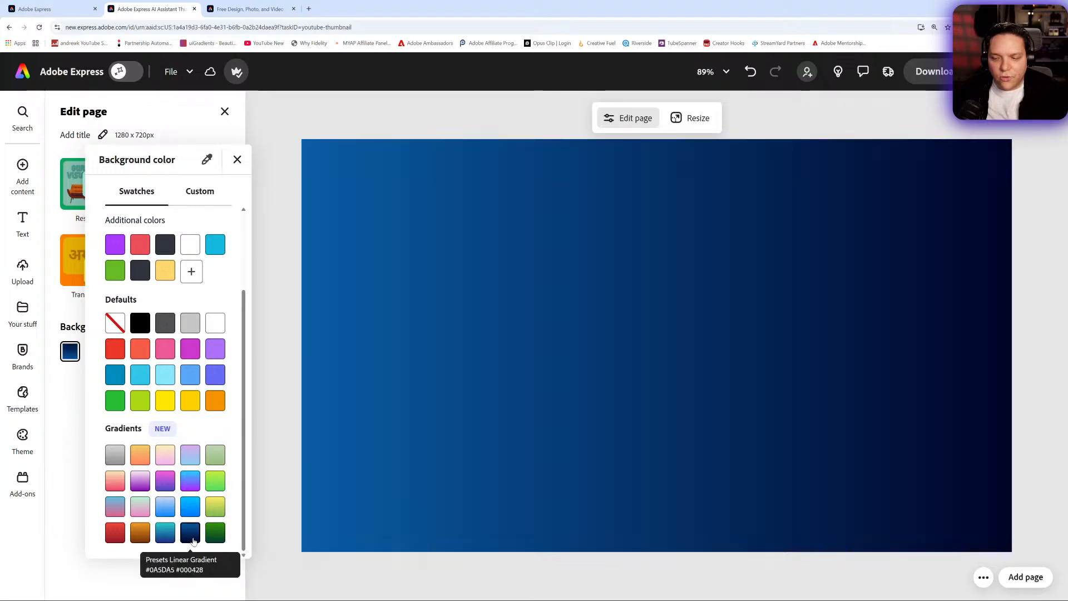
left_click(549, 352)
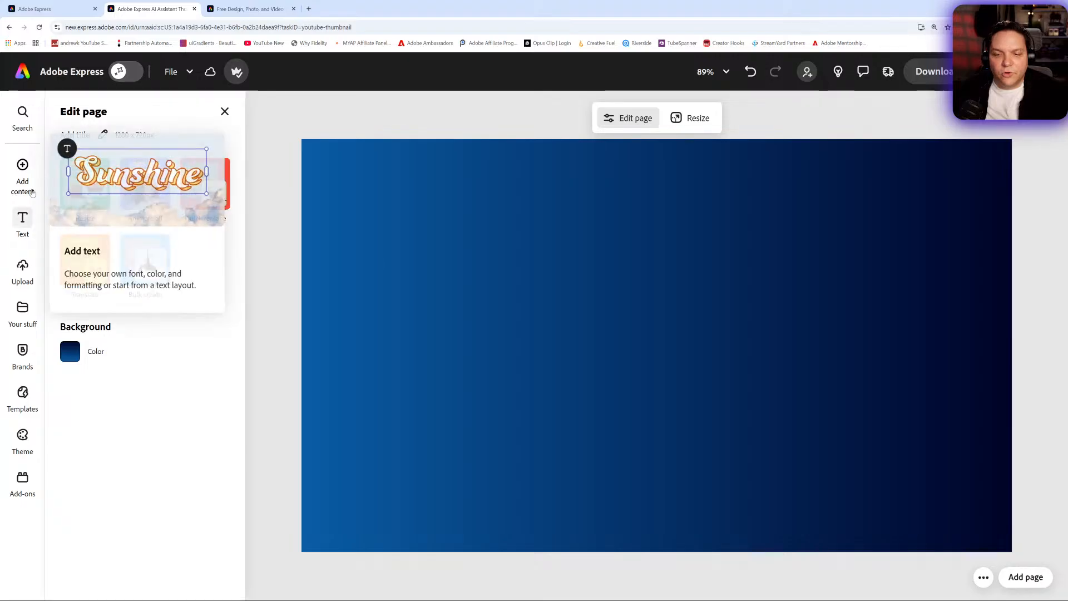
- Upload the image AK happy point up no BG.png from the device onto the thumbnail
mouse_move(27, 176)
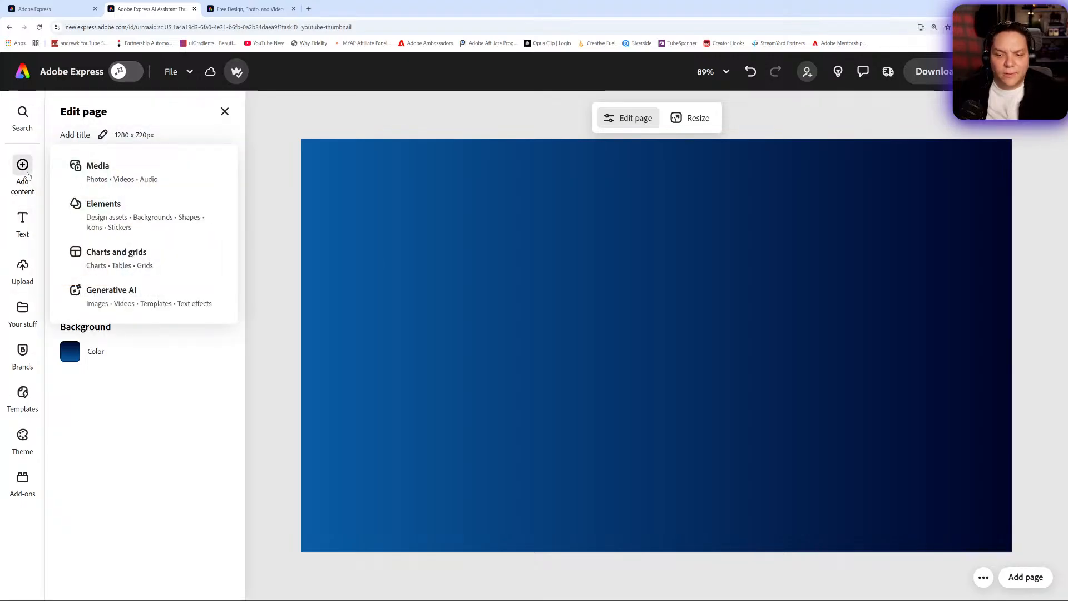
left_click(96, 174)
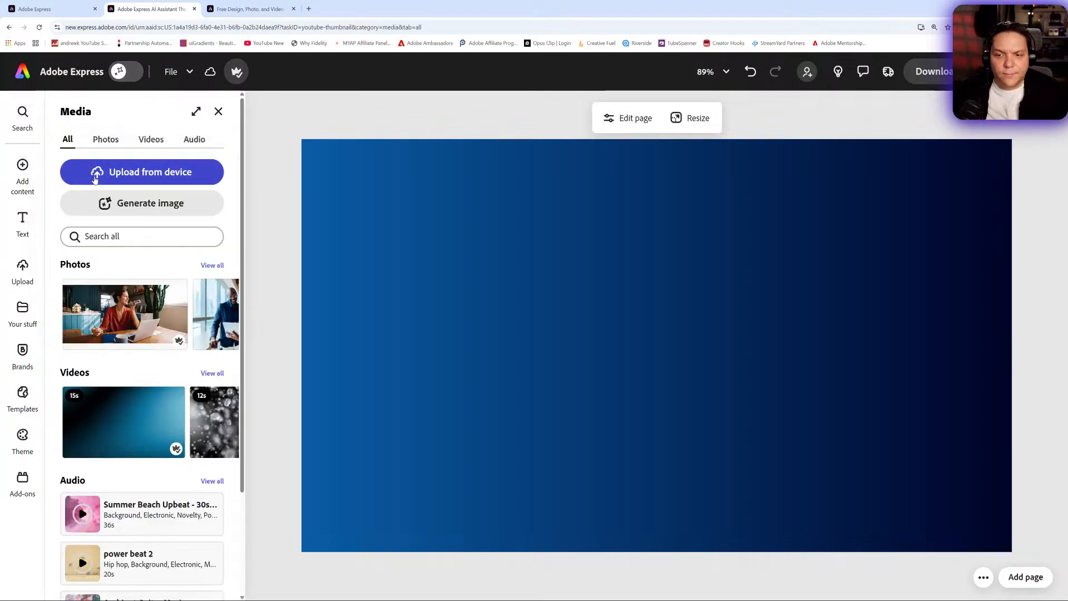
left_click(150, 172)
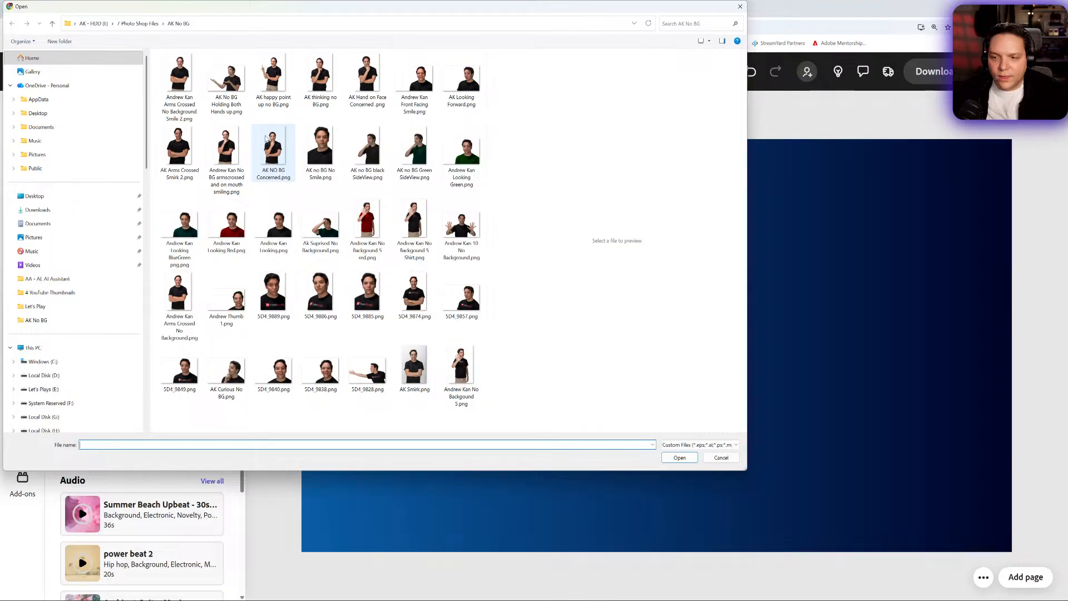
double_click(274, 99)
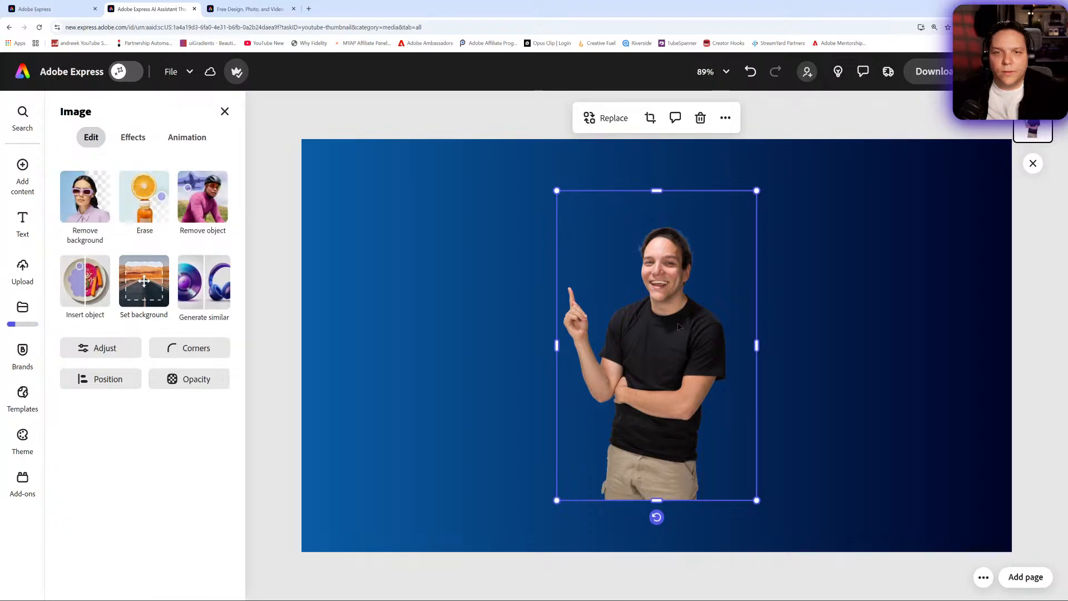
- Enlarge the cutout of the pointing man to nearly page height from the head down and place it in the thumbnail's right half
left_click_drag(662, 336, 400, 247)
left_click_drag(488, 405, 563, 511)
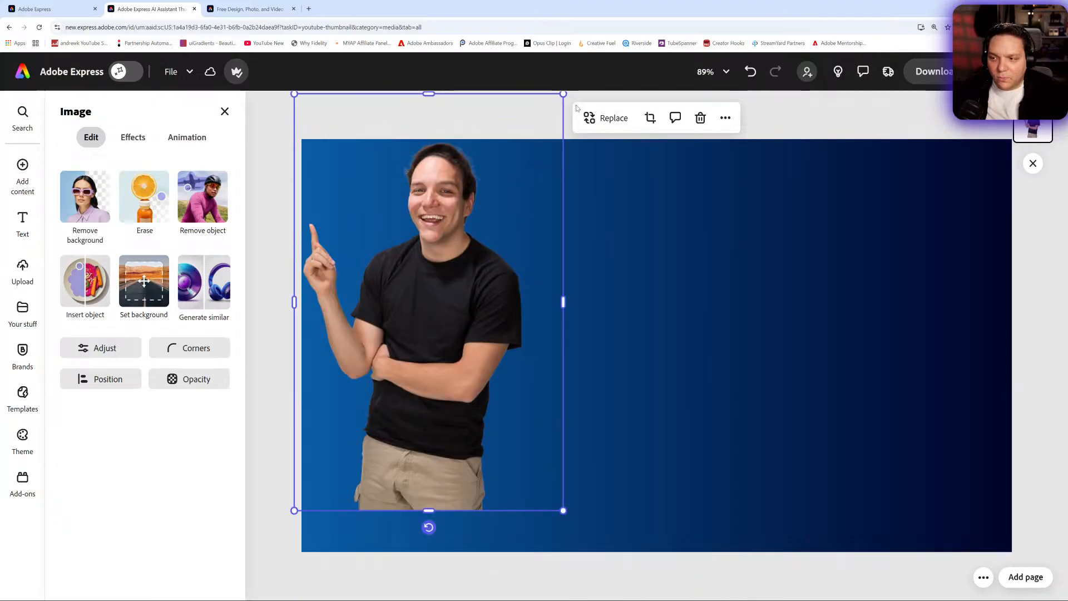
left_click_drag(564, 93, 900, 1)
left_click_drag(542, 338, 845, 506)
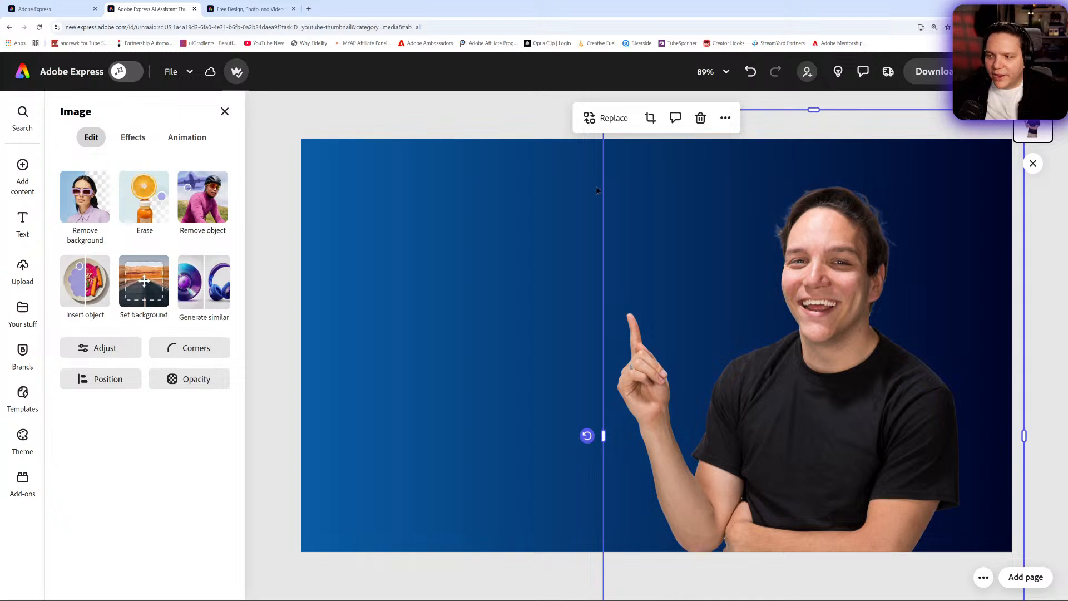
left_click_drag(818, 321, 624, 334)
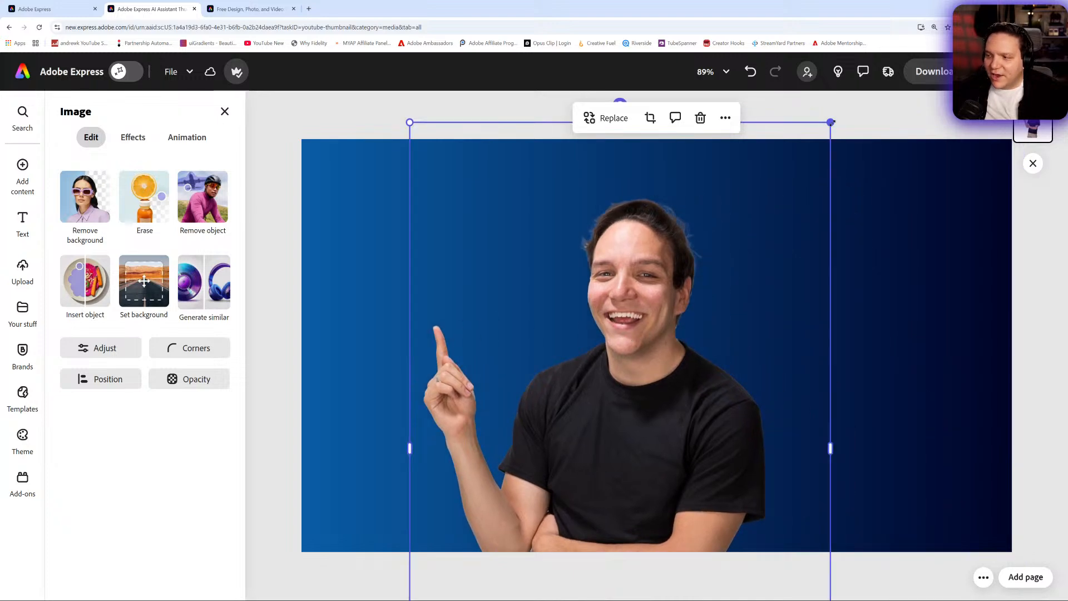
left_click_drag(832, 123, 917, 3)
left_click_drag(735, 365, 873, 432)
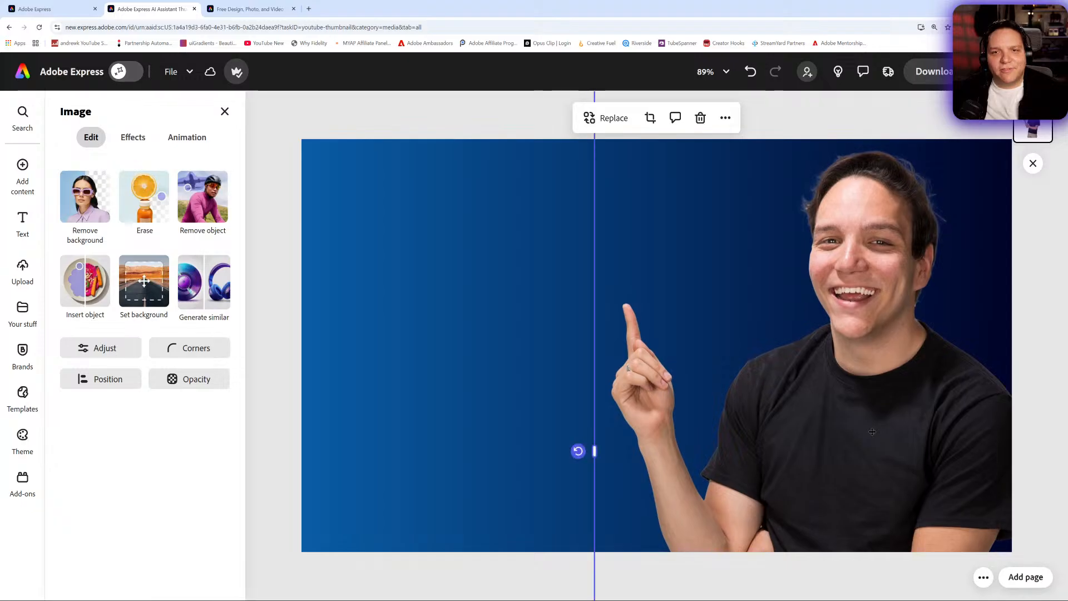
- Title the thumbnail page Thumbnail A
left_click(317, 128)
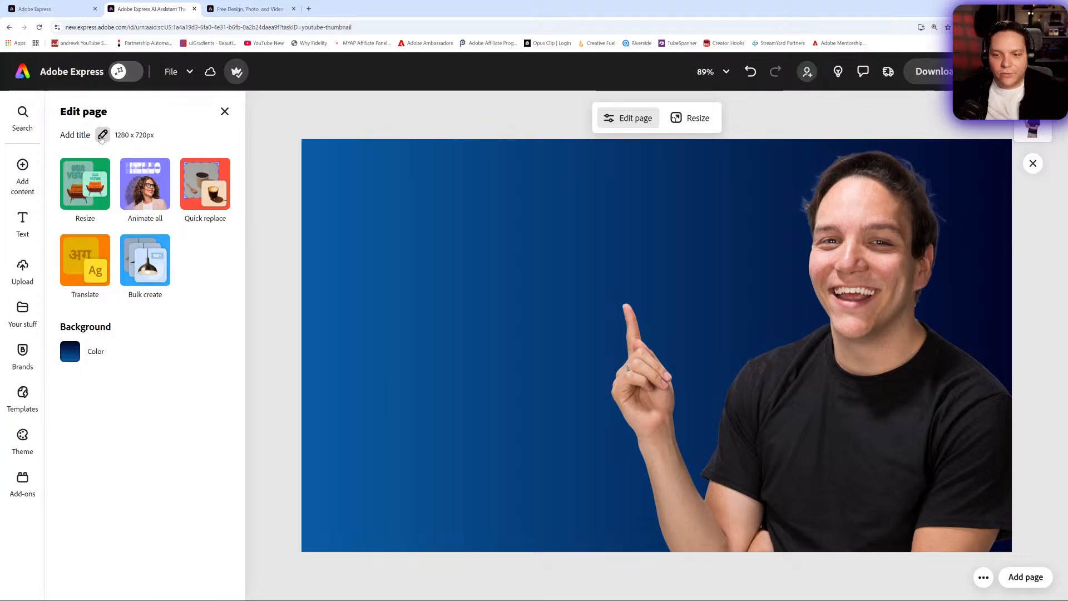
left_click(102, 135)
type("T")
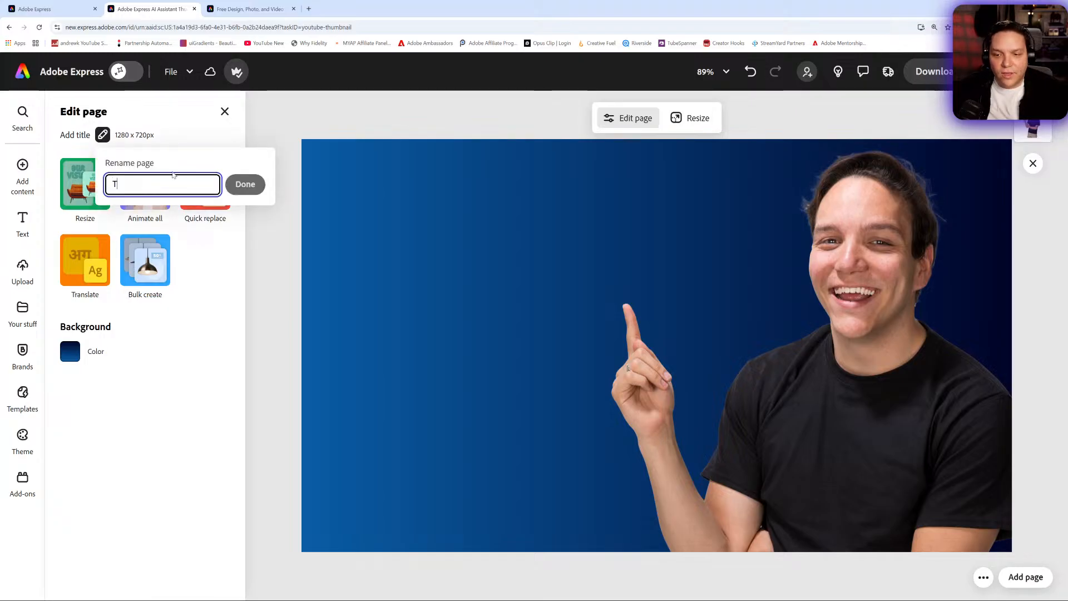
type("humbnail A")
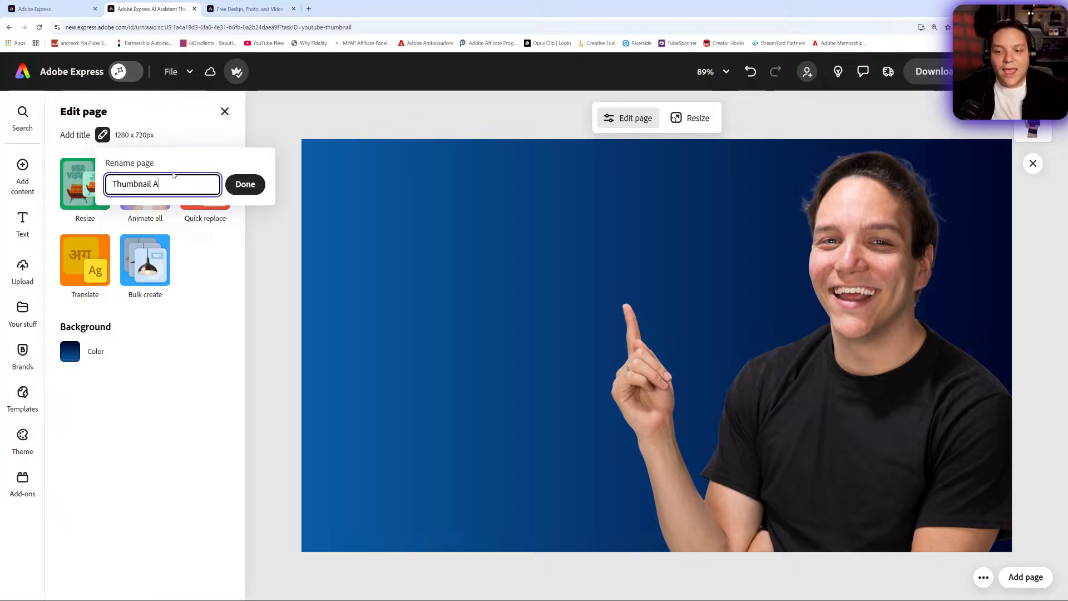
left_click(246, 184)
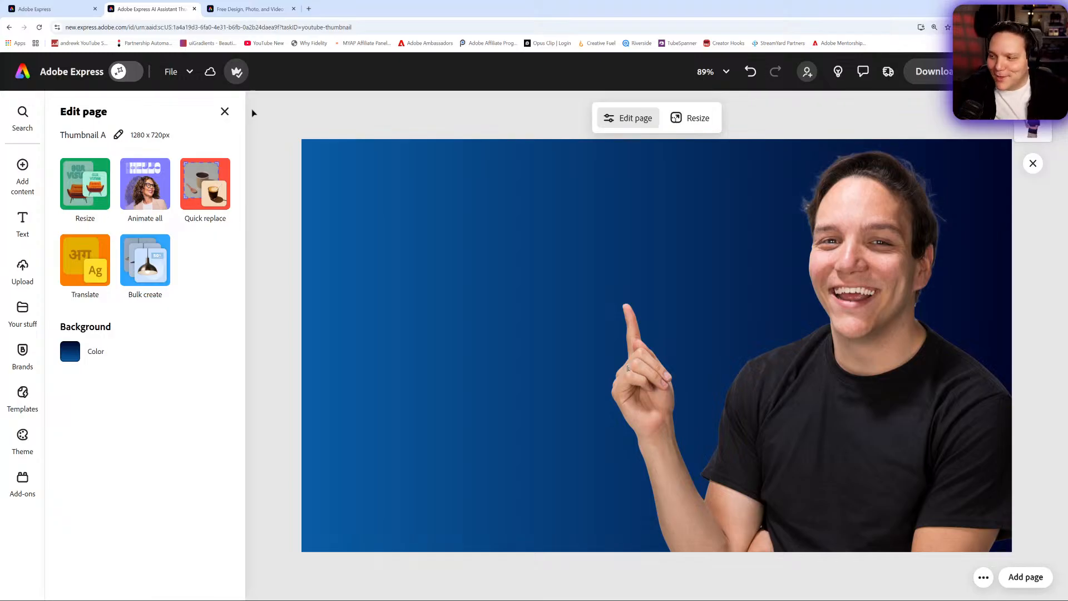
- Apply the Smooth shadow effect to the image of the pointing man
left_click(885, 330)
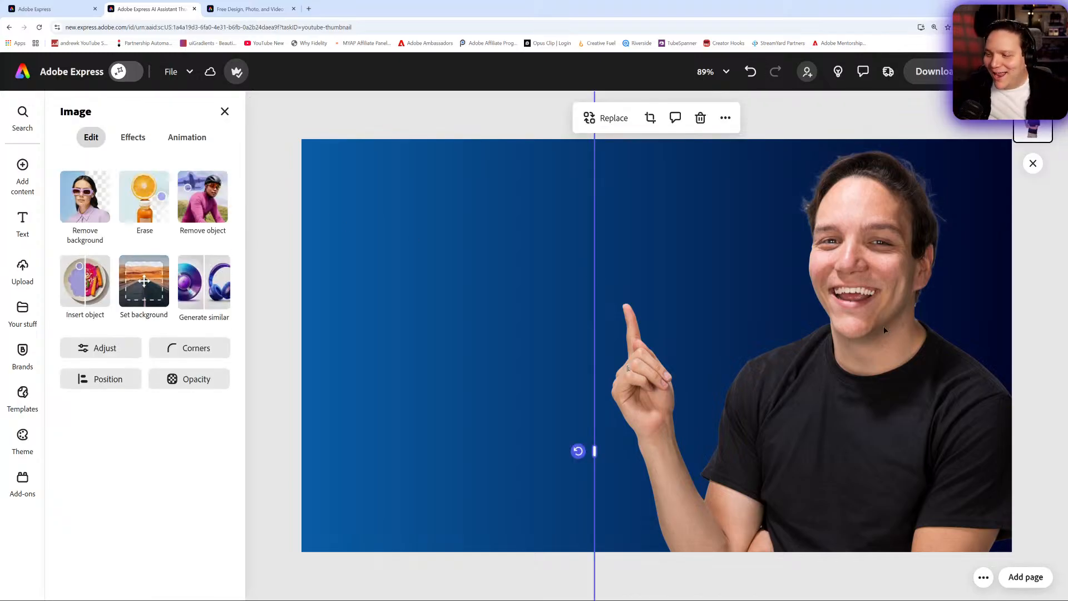
left_click(134, 137)
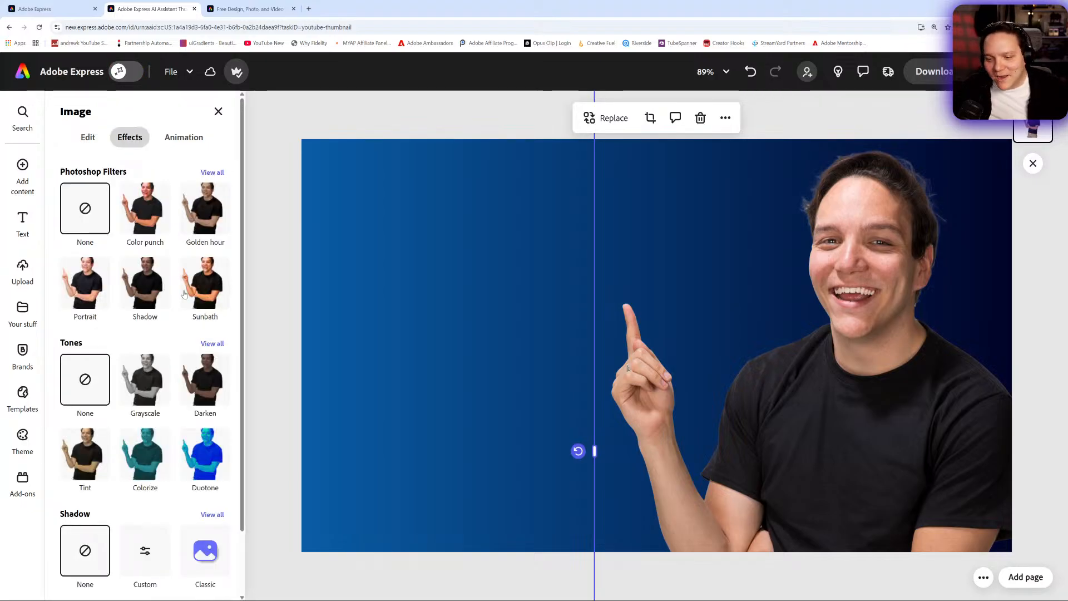
scroll(180, 292, "down", 2)
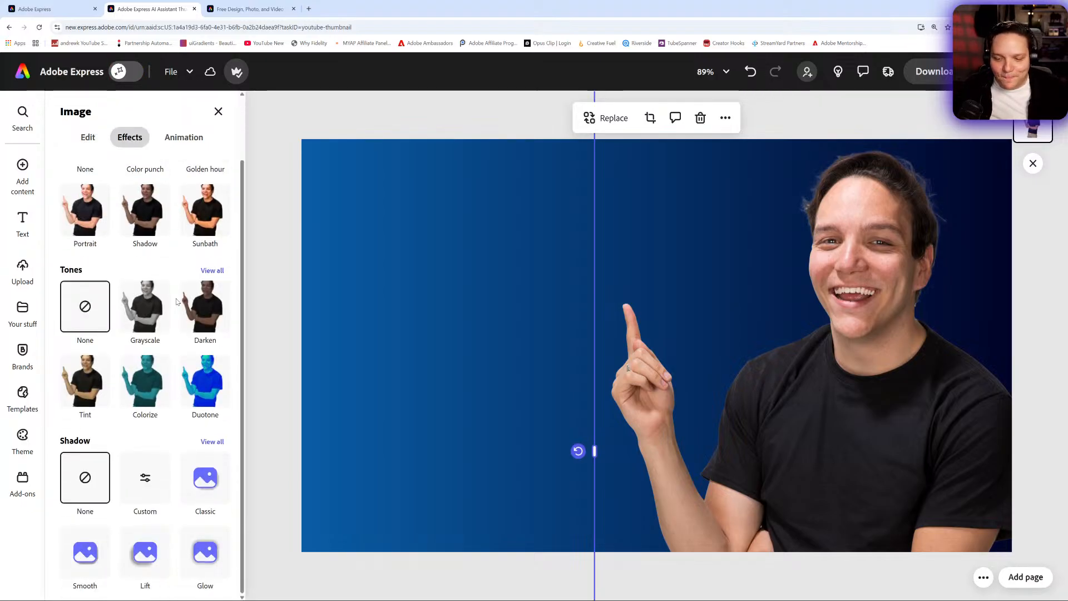
left_click(88, 565)
left_click(148, 489)
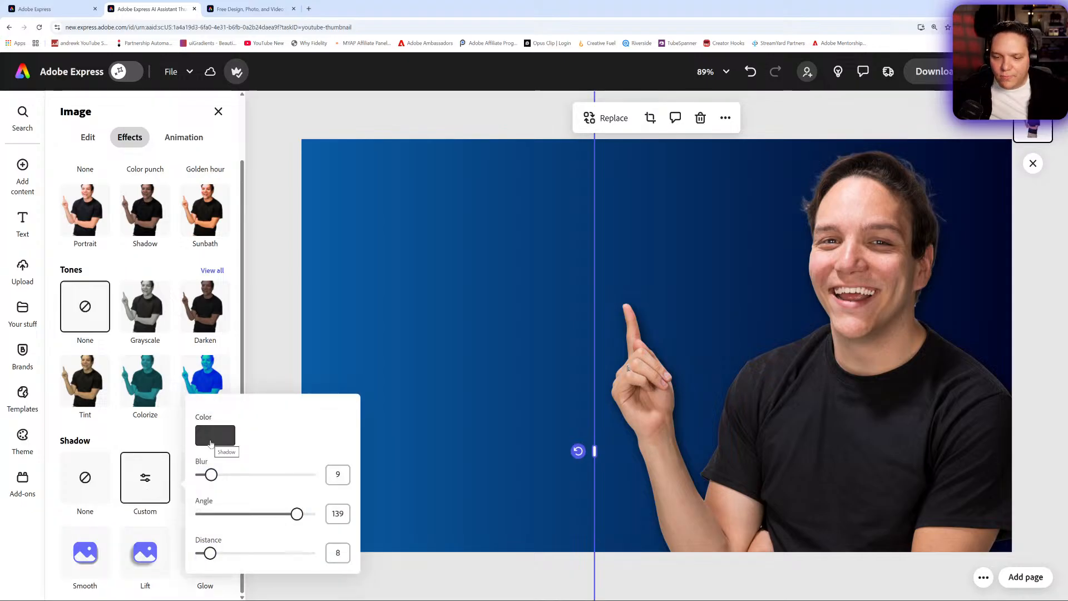
left_click(218, 111)
left_click(218, 110)
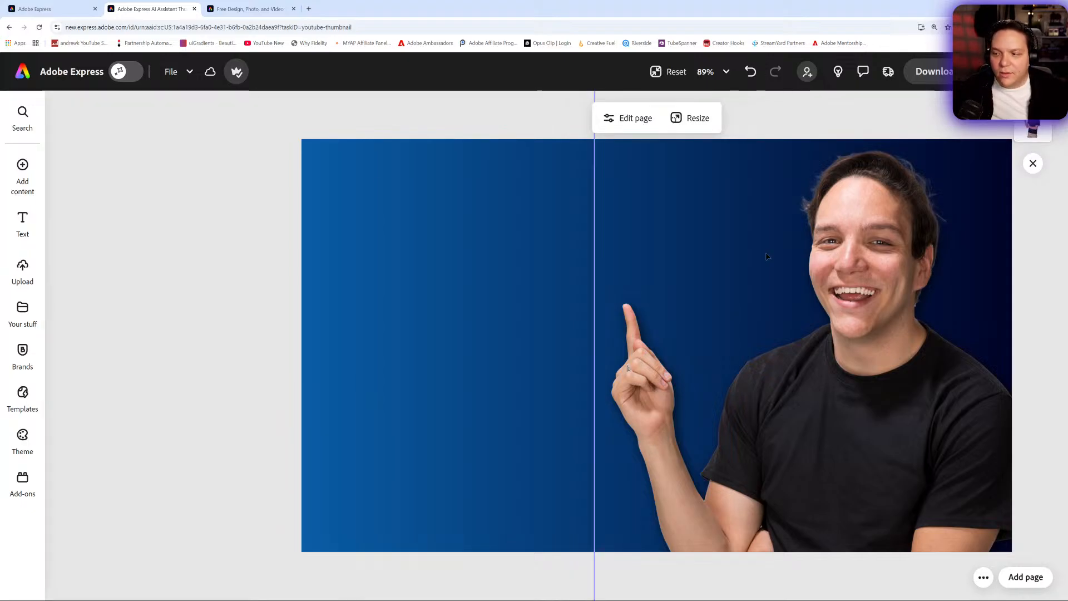
- Give the image of the pointing man a Custom shadow coloured white
left_click(842, 269)
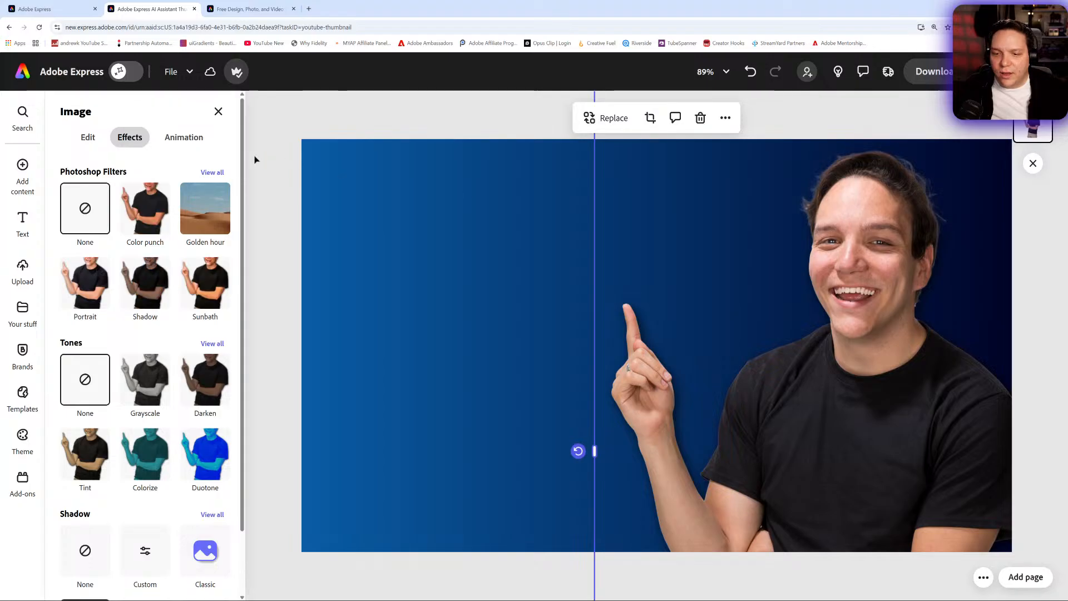
left_click(85, 138)
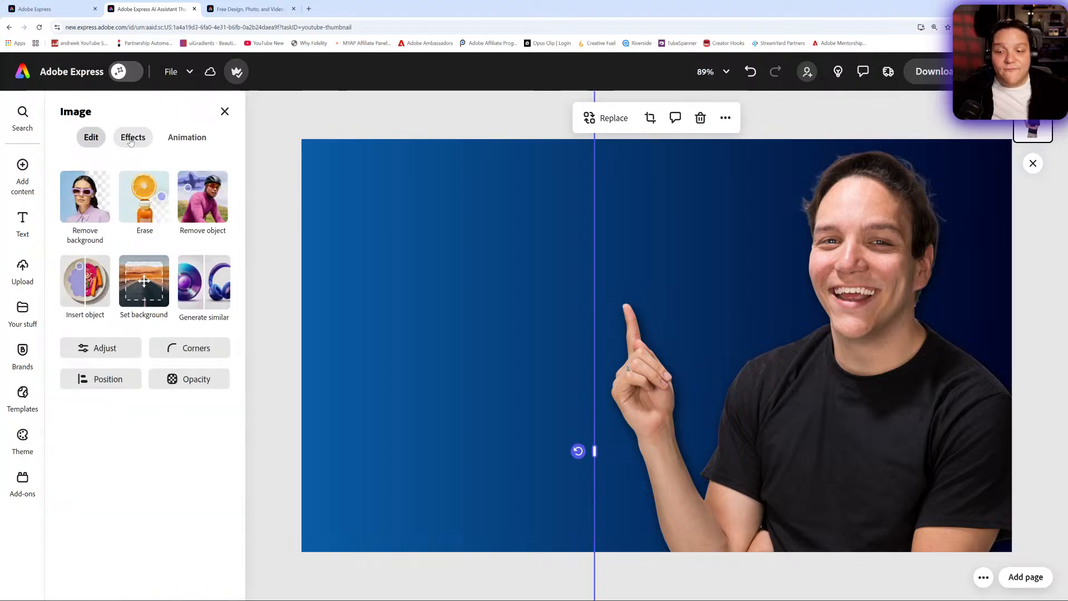
left_click(131, 138)
scroll(127, 501, "down", 1)
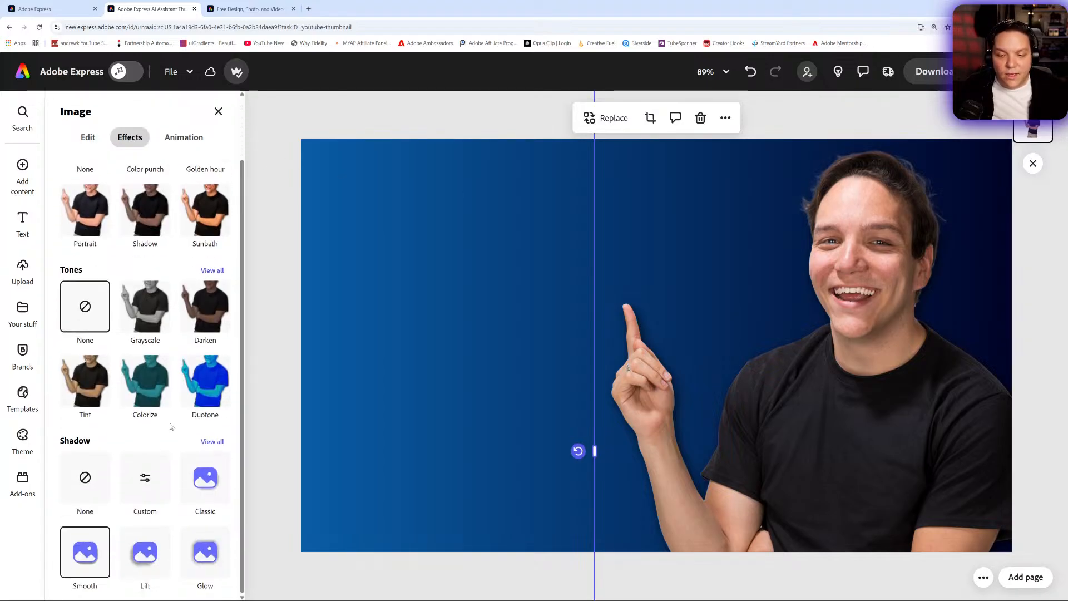
left_click(146, 486)
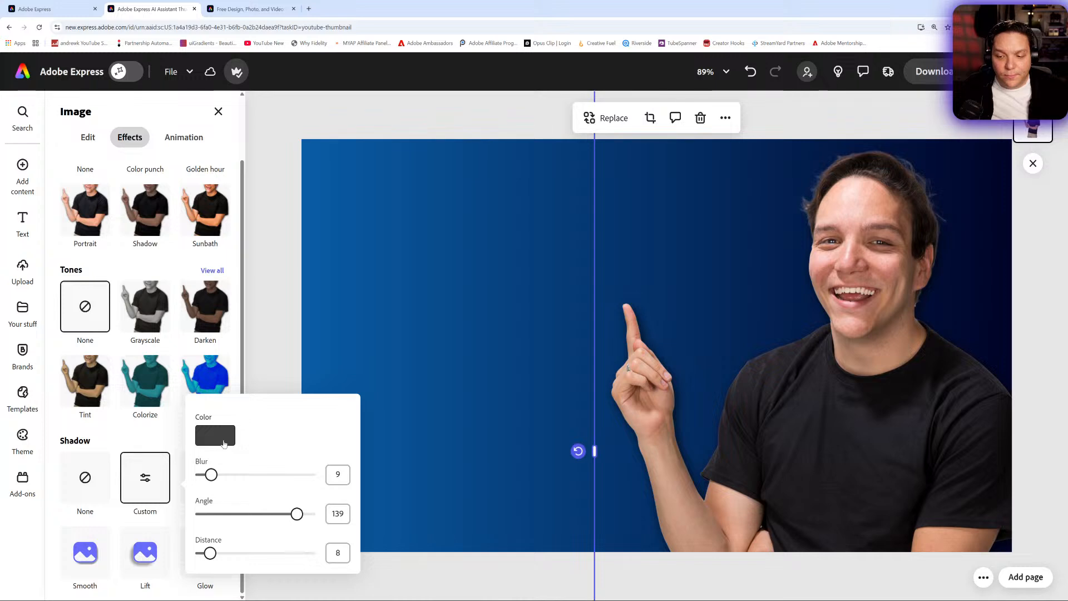
left_click(223, 443)
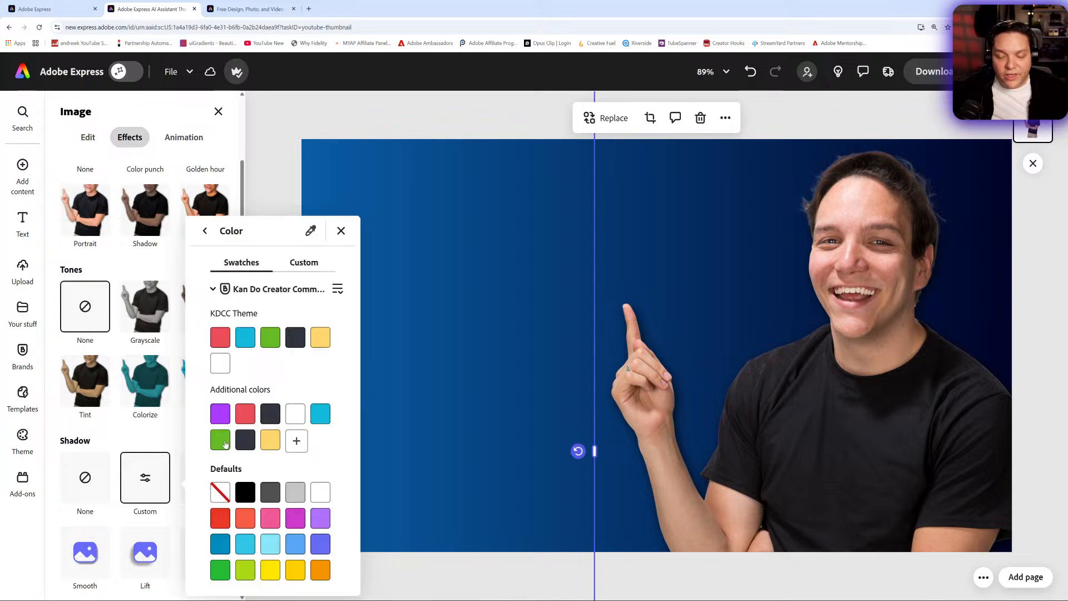
left_click(299, 418)
- Set the man's custom shadow to distance 0 and blur 8
left_click(152, 483)
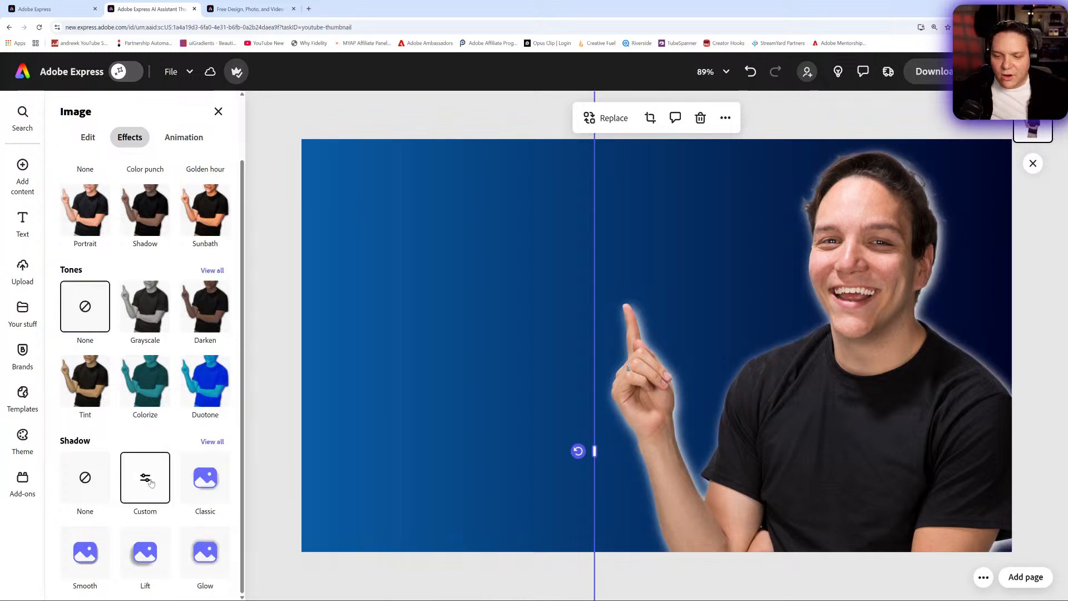
left_click(151, 483)
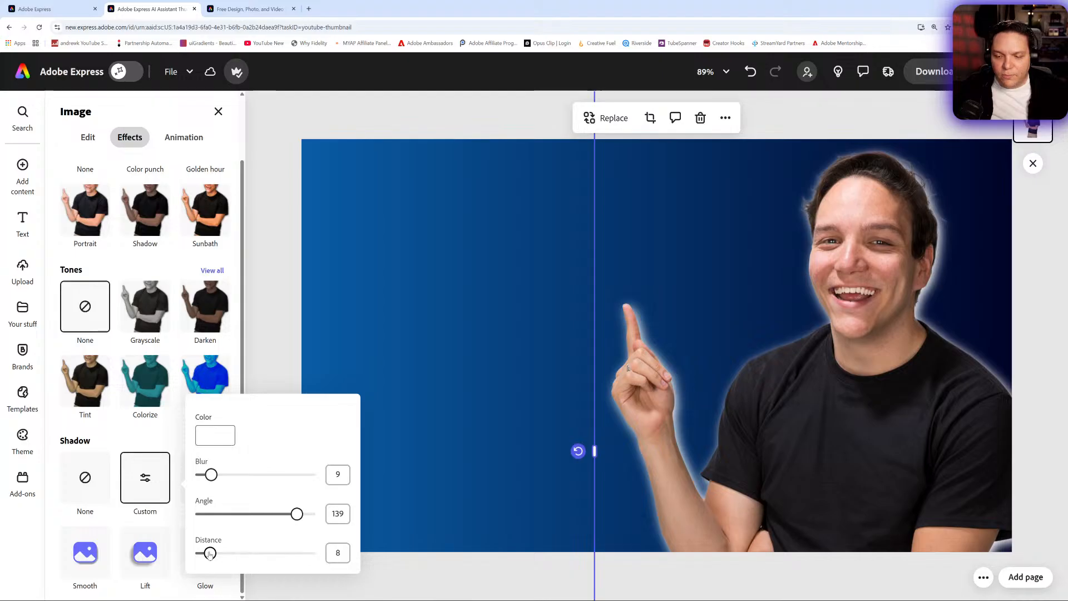
mouse_move(209, 553)
left_mouse_down()
mouse_move(238, 552)
mouse_move(201, 554)
left_mouse_up()
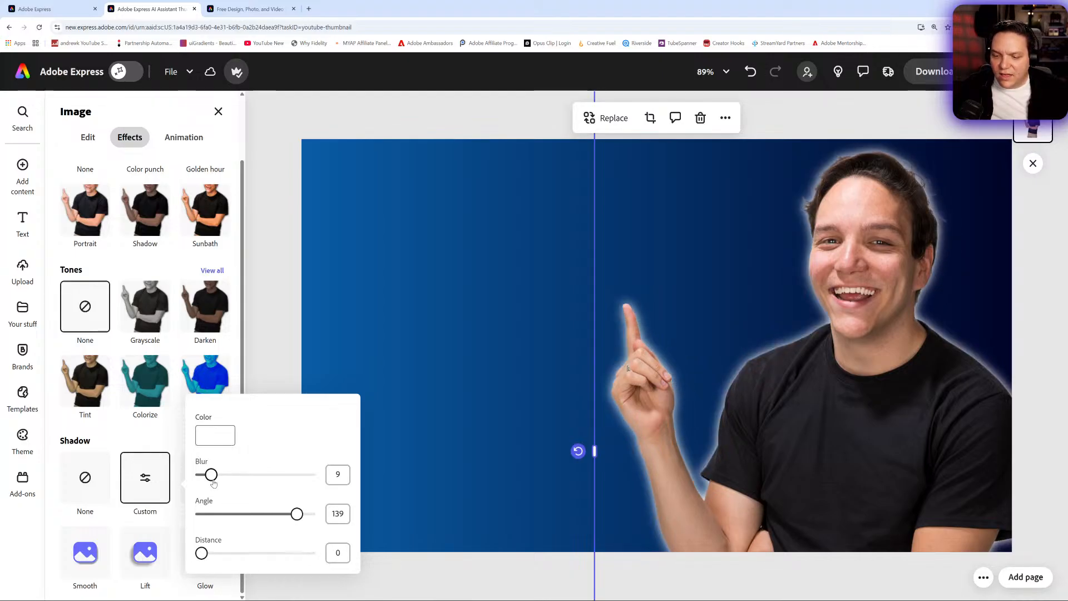
left_click_drag(211, 475, 205, 498)
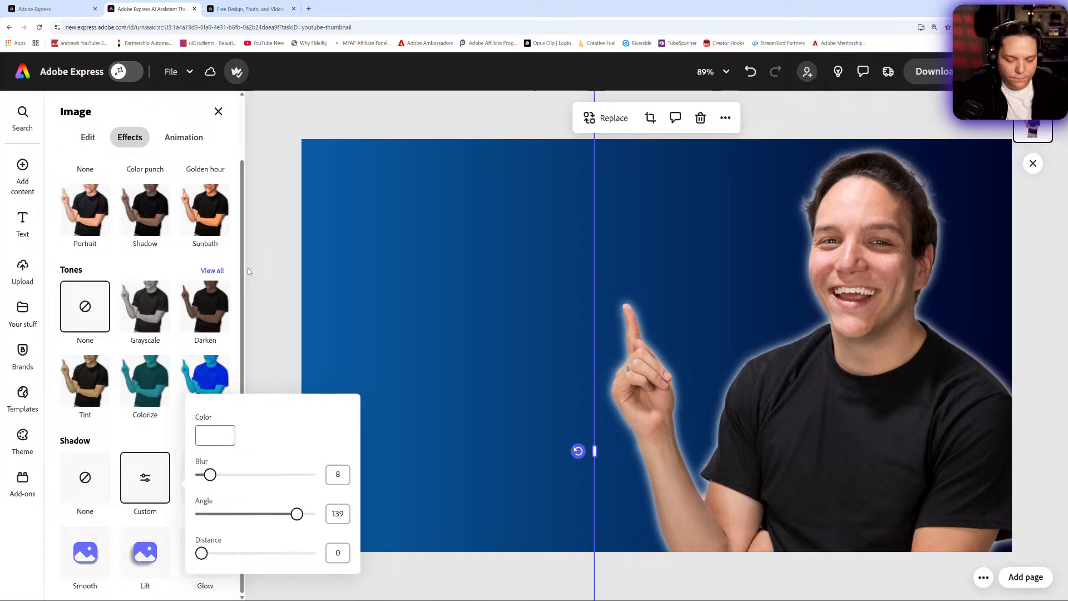
- Turn on the AI Assistant and copy a screenshot of the header strip with the Adobe Express logo and the active toggle
left_click(131, 83)
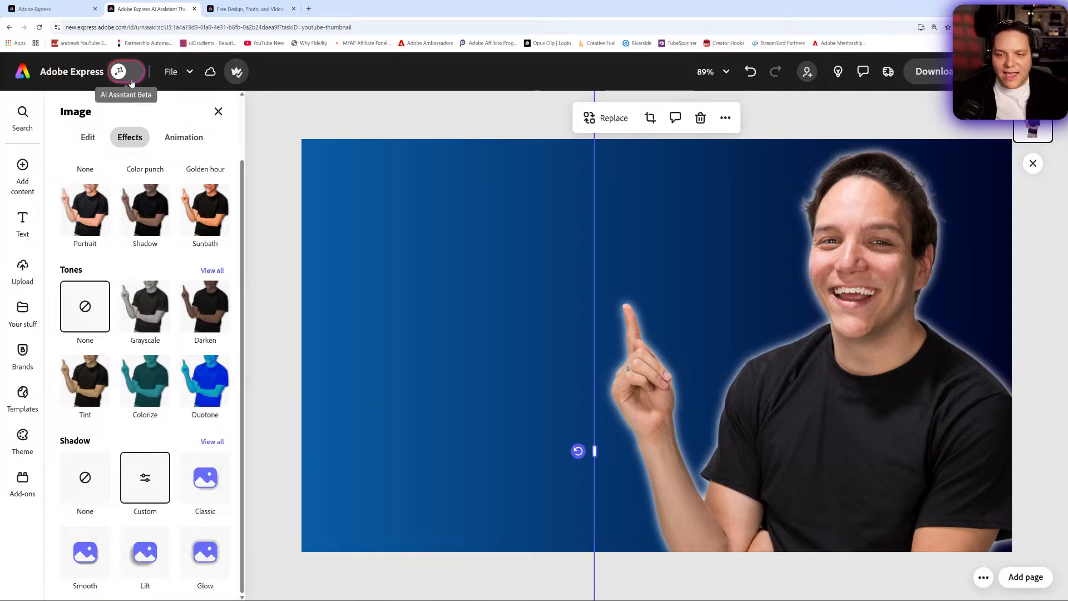
left_click(132, 83)
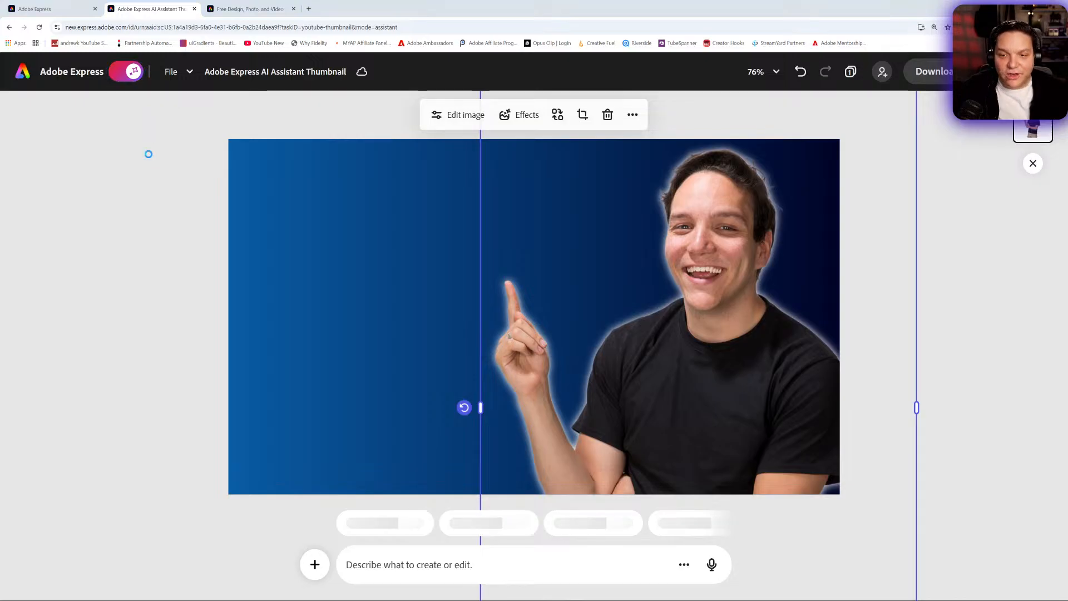
key("Print")
mouse_move(5, 53)
left_mouse_down()
mouse_move(107, 92)
mouse_move(148, 88)
left_mouse_up()
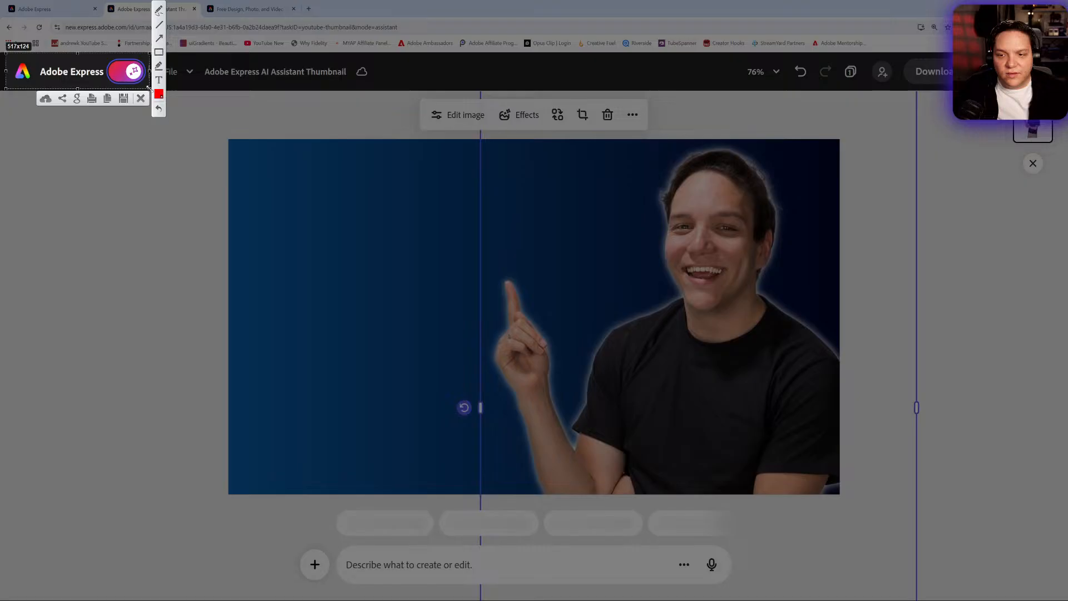
left_click(109, 100)
left_click(294, 293)
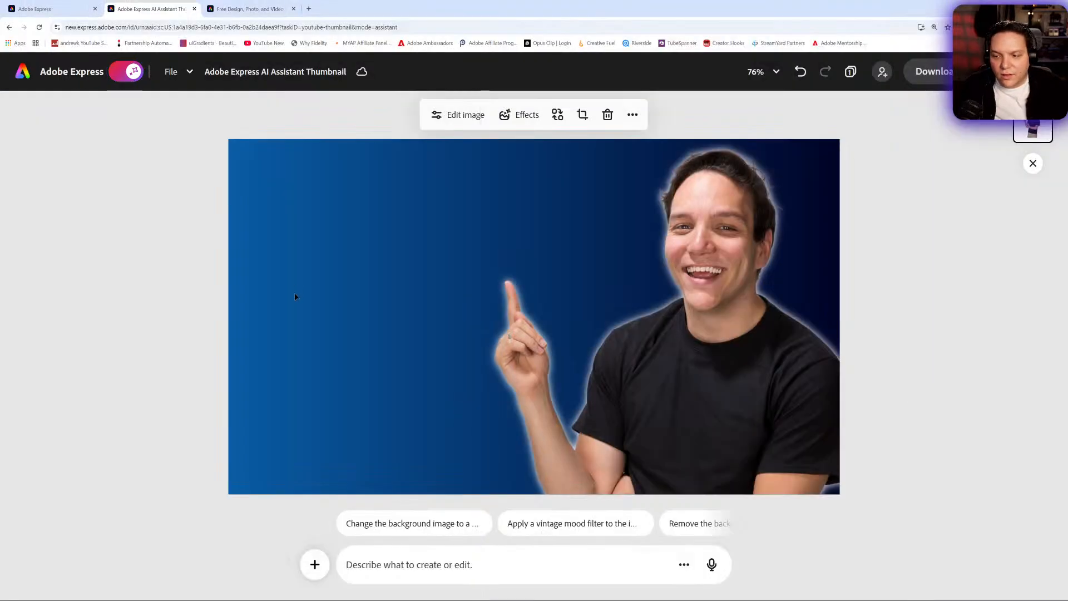
- Turn off the AI Assistant, then paste the header screenshot and enlarge it to nearly two thirds of the page width above the pointing finger
left_click(130, 76)
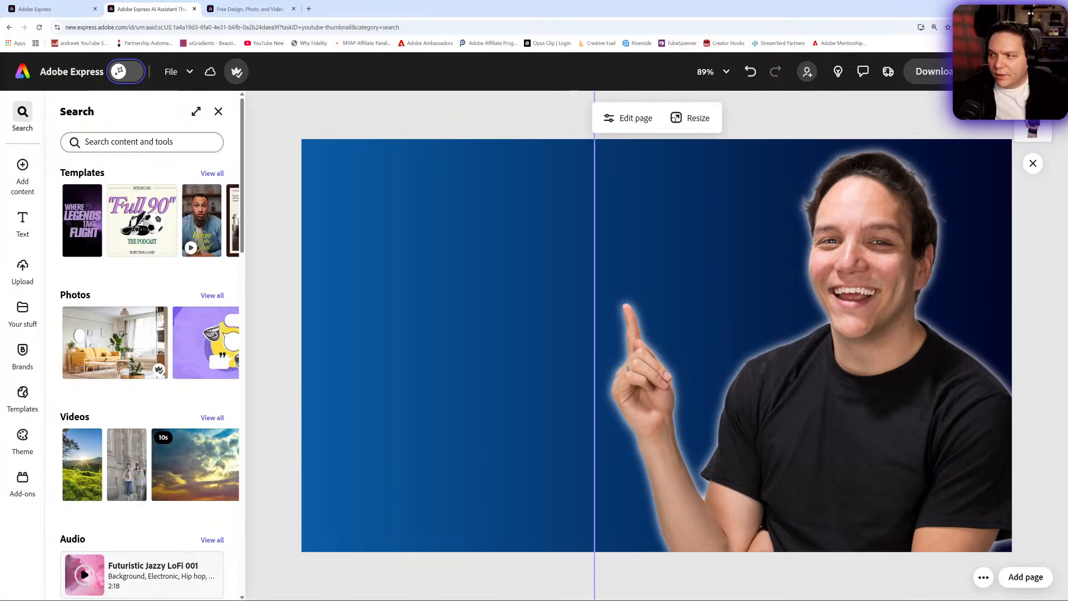
key("ctrl+v")
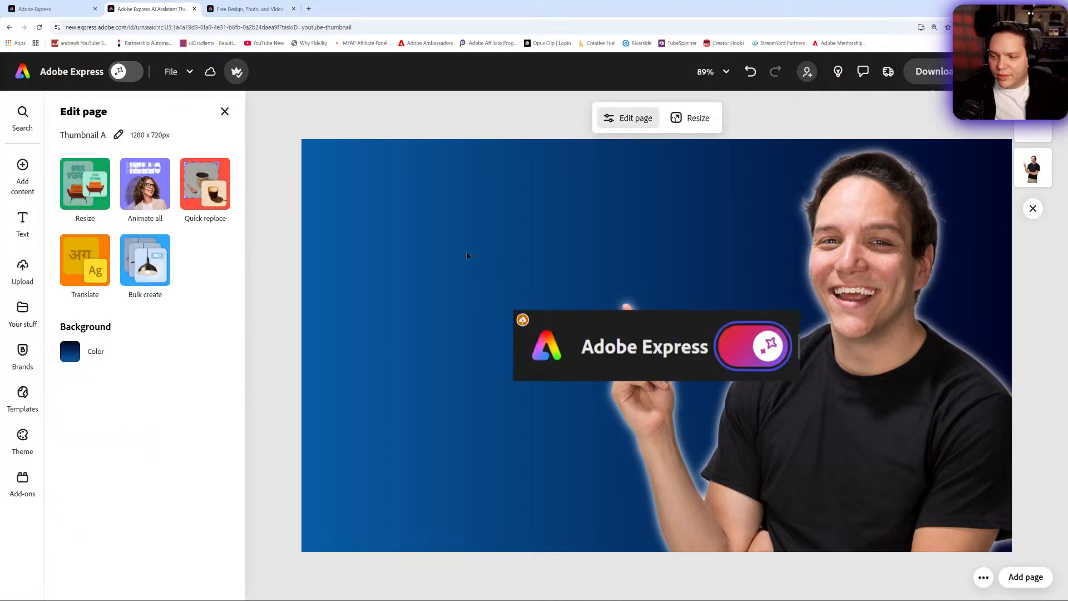
left_click_drag(627, 342, 422, 192)
left_click_drag(595, 231, 761, 275)
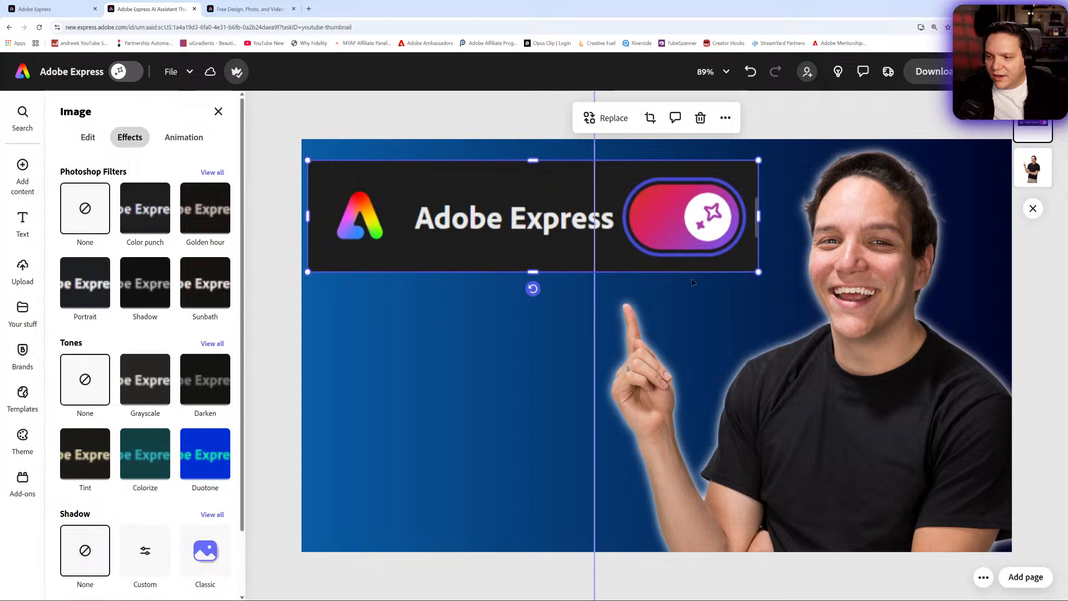
left_click_drag(624, 259, 624, 266)
left_click(273, 155)
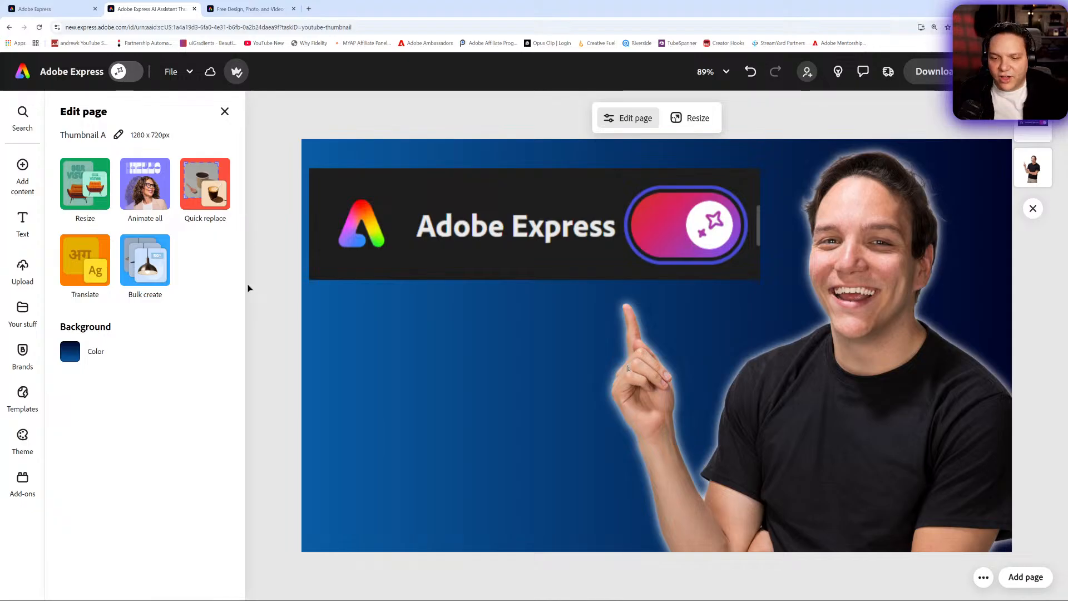
left_click(526, 261)
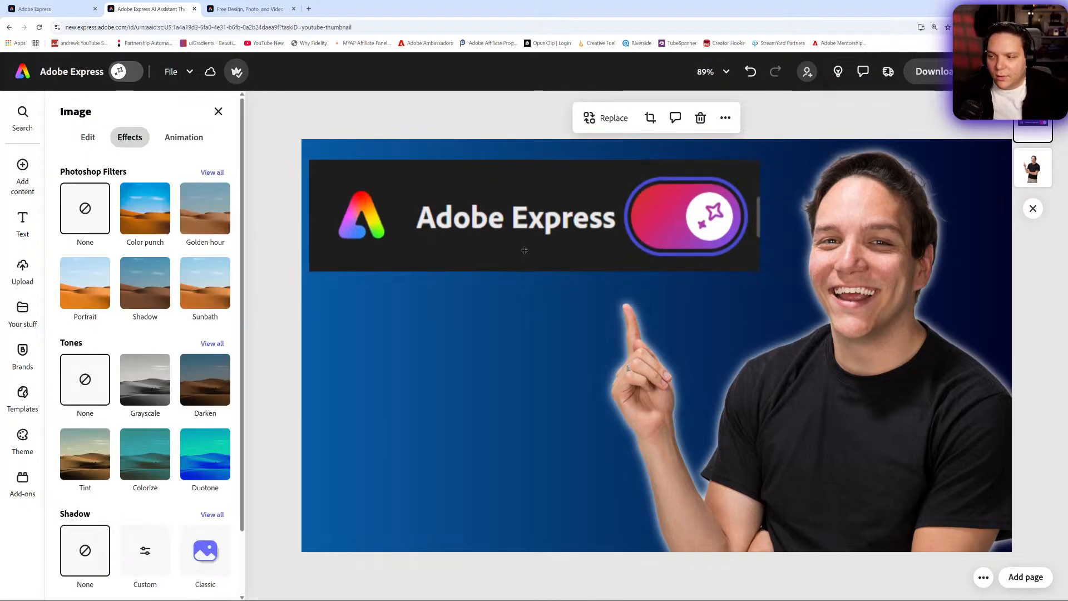
left_click_drag(525, 261, 525, 271)
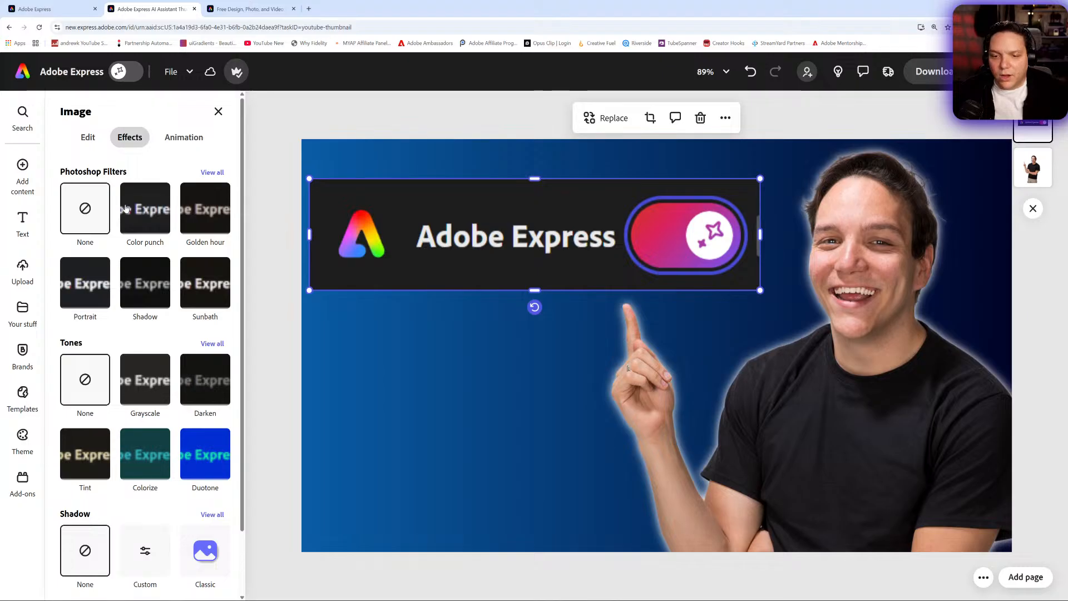
left_click(217, 113)
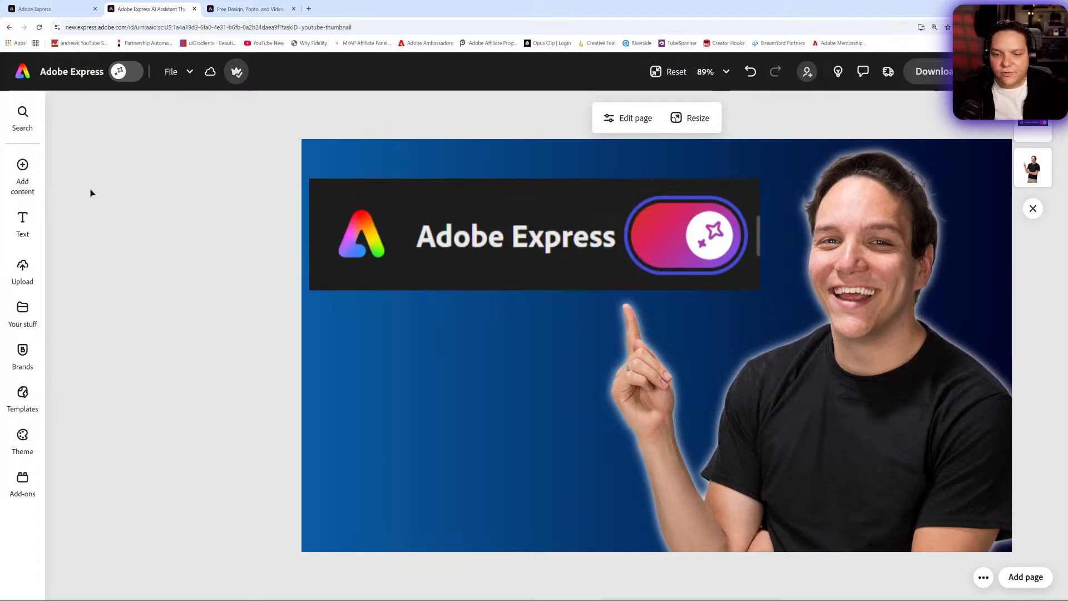
- Filter the stock photos to Free ones with Exclude Generative AI
left_click(22, 173)
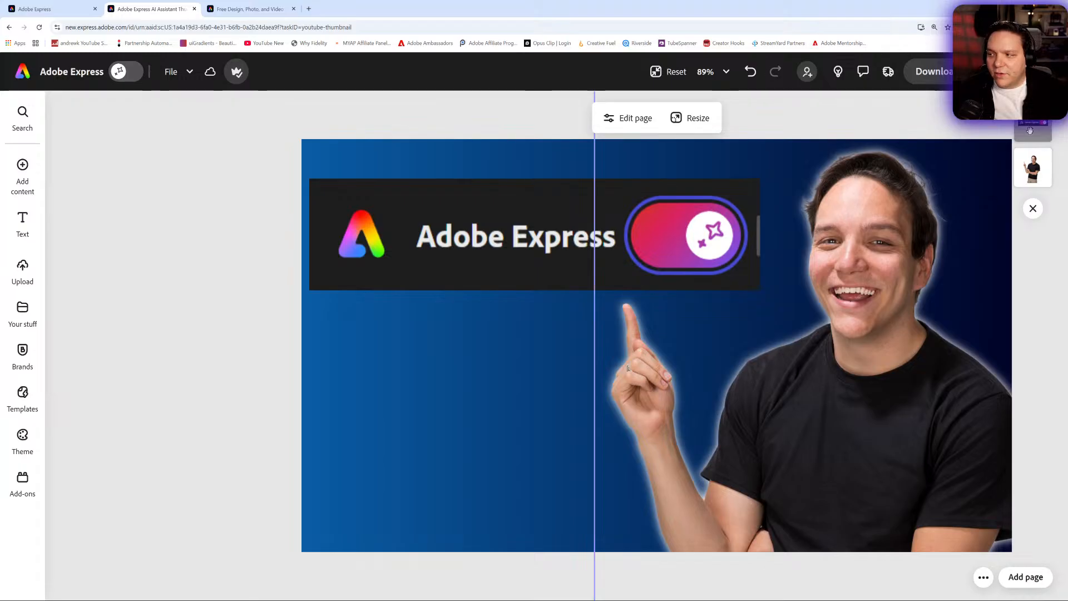
mouse_move(22, 171)
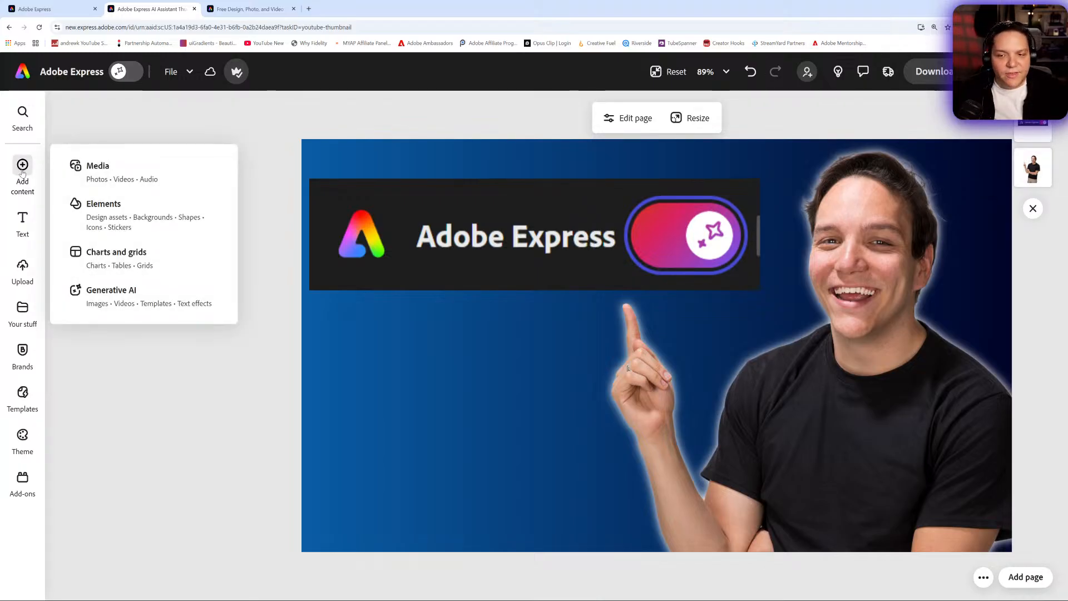
left_click(84, 168)
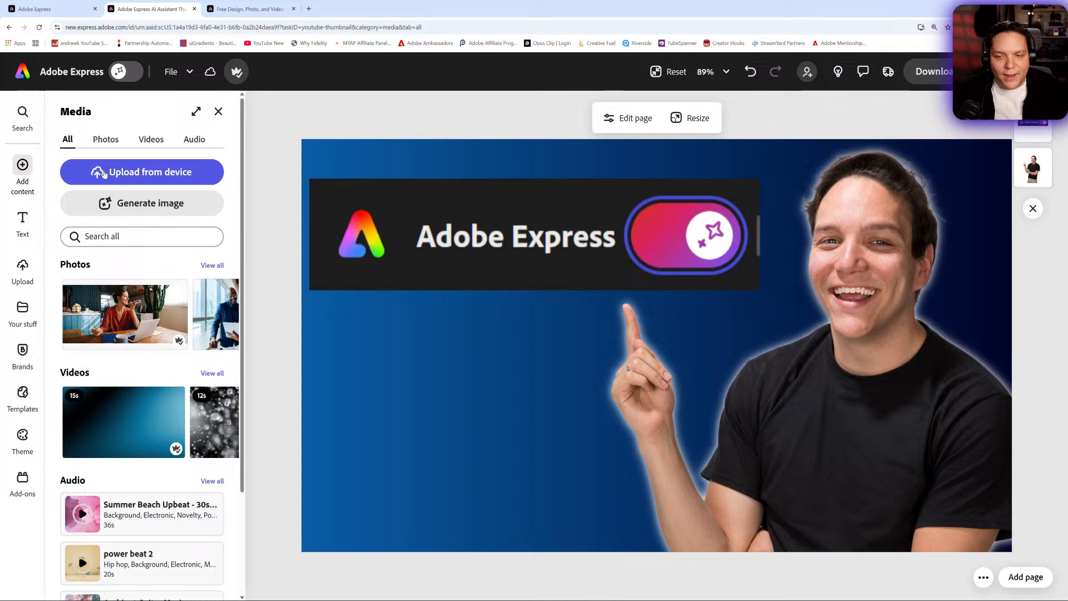
left_click(105, 140)
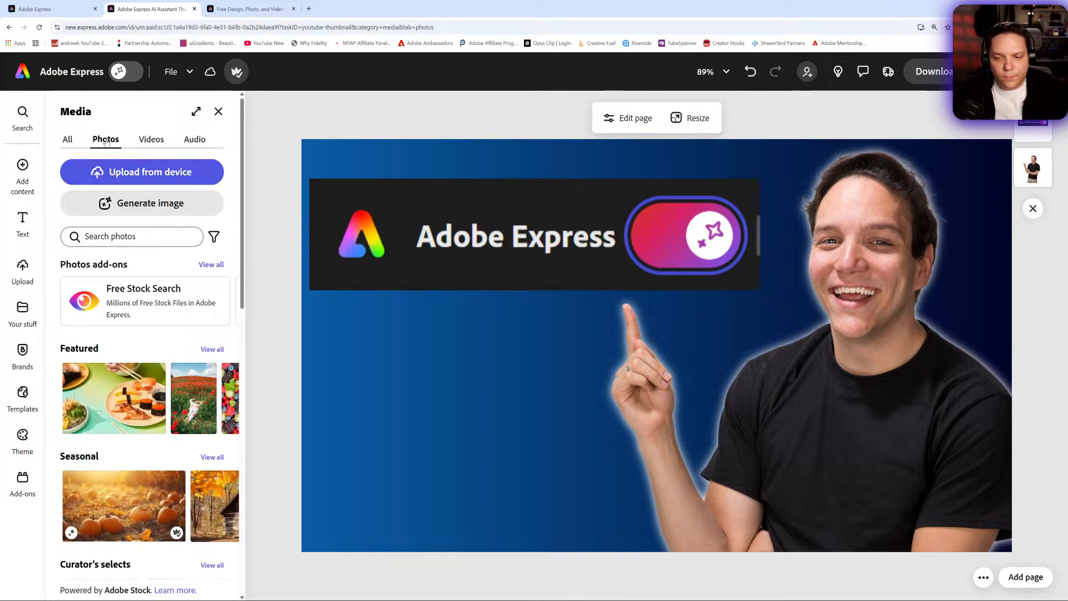
left_click(212, 236)
left_click(244, 340)
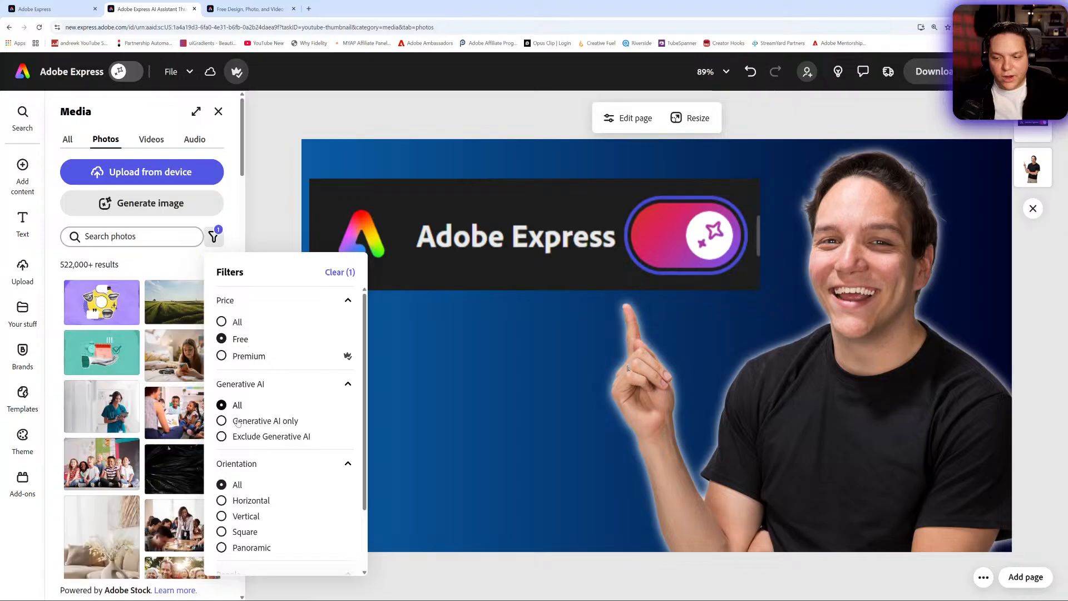
left_click(251, 438)
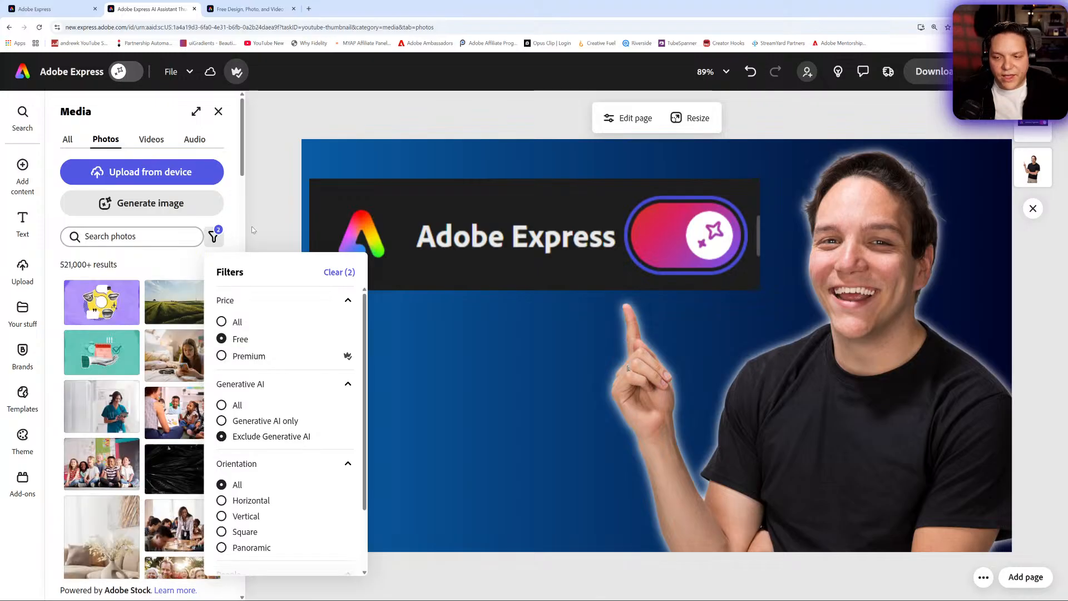
- Add the blurred blue-and-magenta gradient photo, enlarge it to cover the whole page and move it behind all other layers
left_click_drag(243, 172, 262, 441)
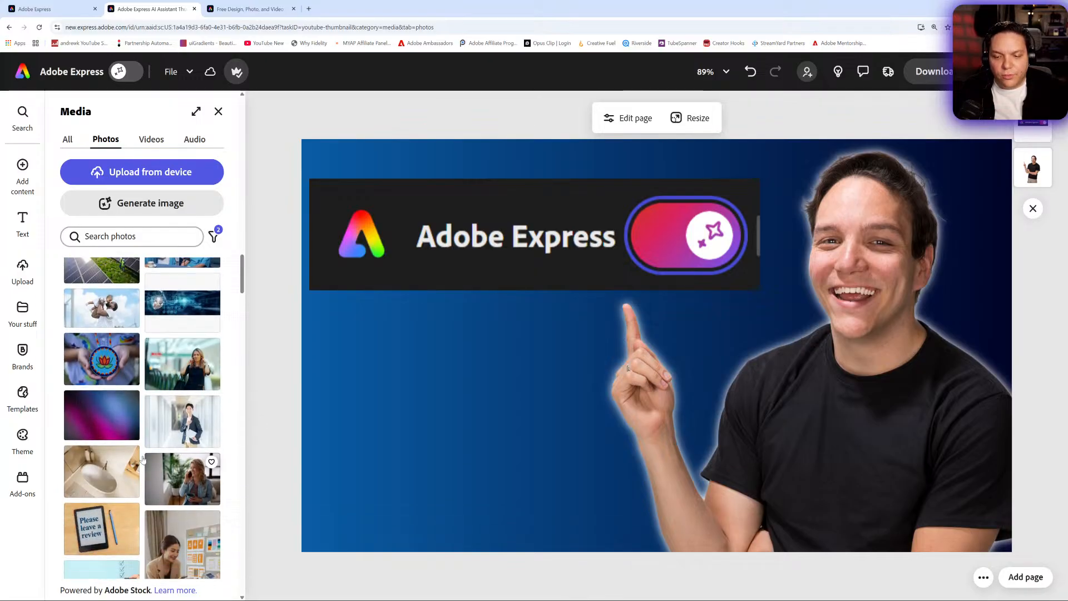
left_click(119, 425)
left_click_drag(678, 398, 588, 370)
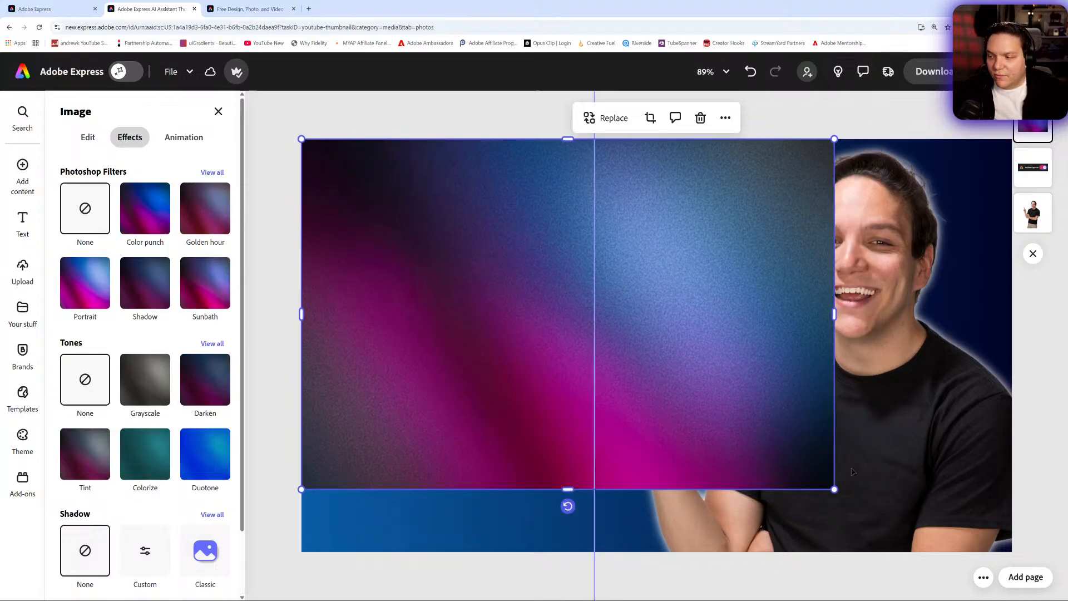
left_click_drag(834, 490, 1064, 533)
left_click_drag(852, 439, 849, 406)
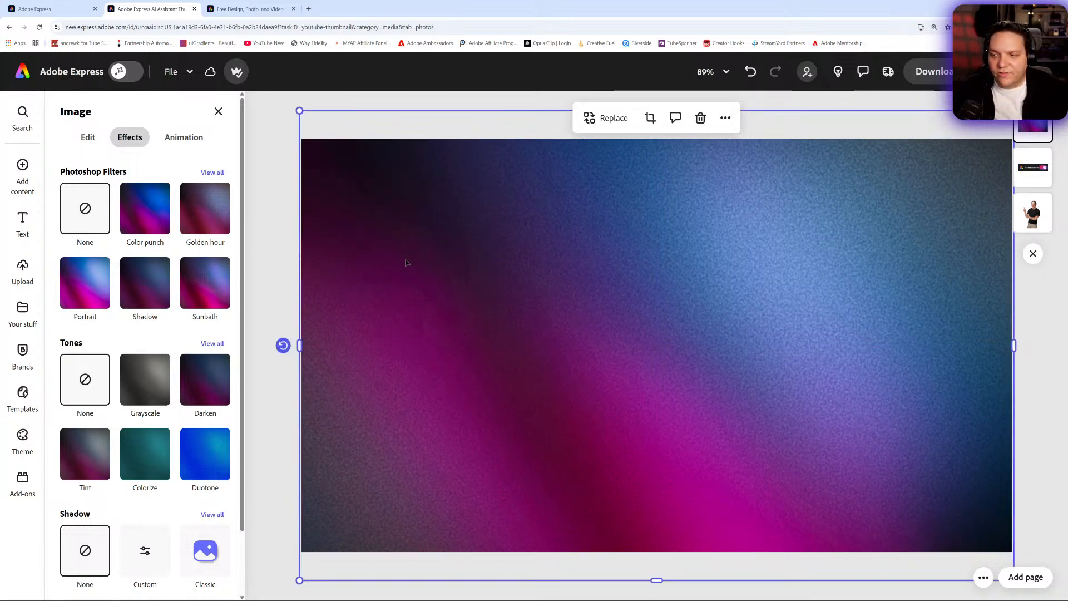
left_click_drag(1033, 131, 1035, 224)
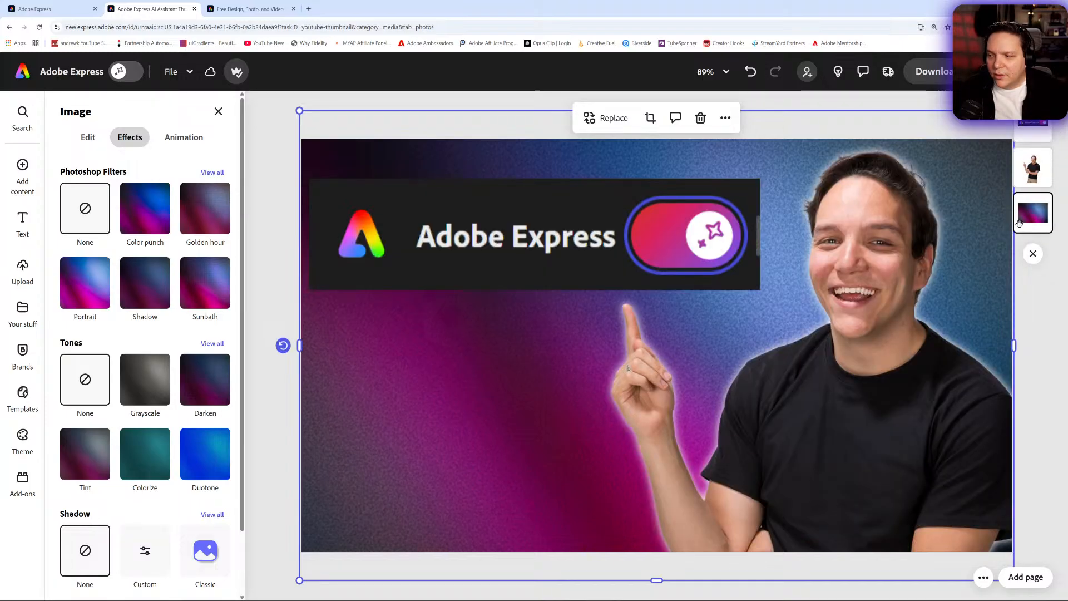
- Crop the stray sliver off the Adobe Express header image's right edge and enlarge the image slightly
left_click(90, 139)
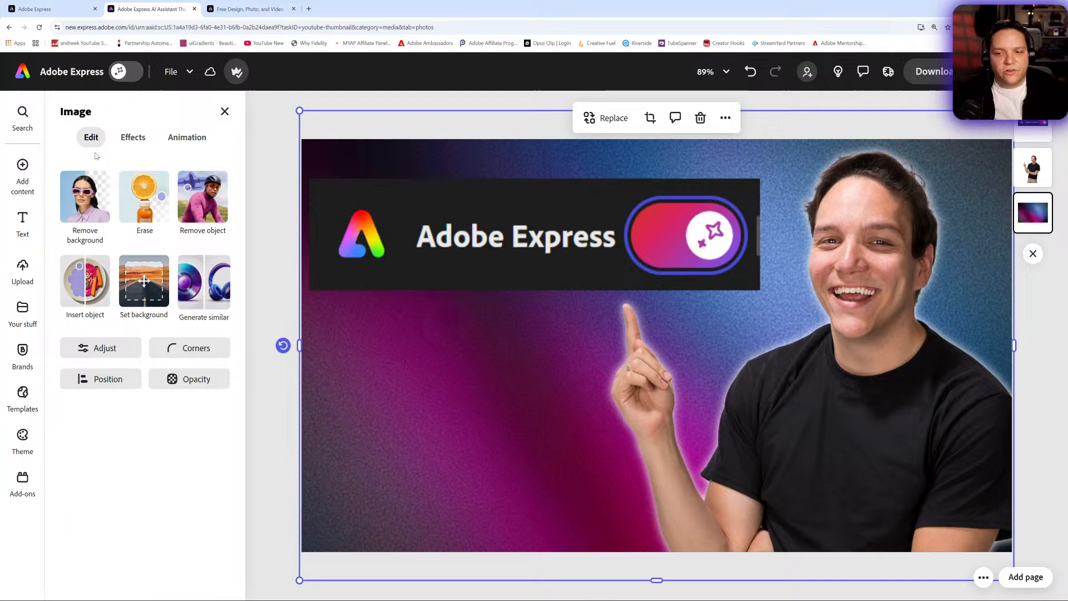
left_click(476, 218)
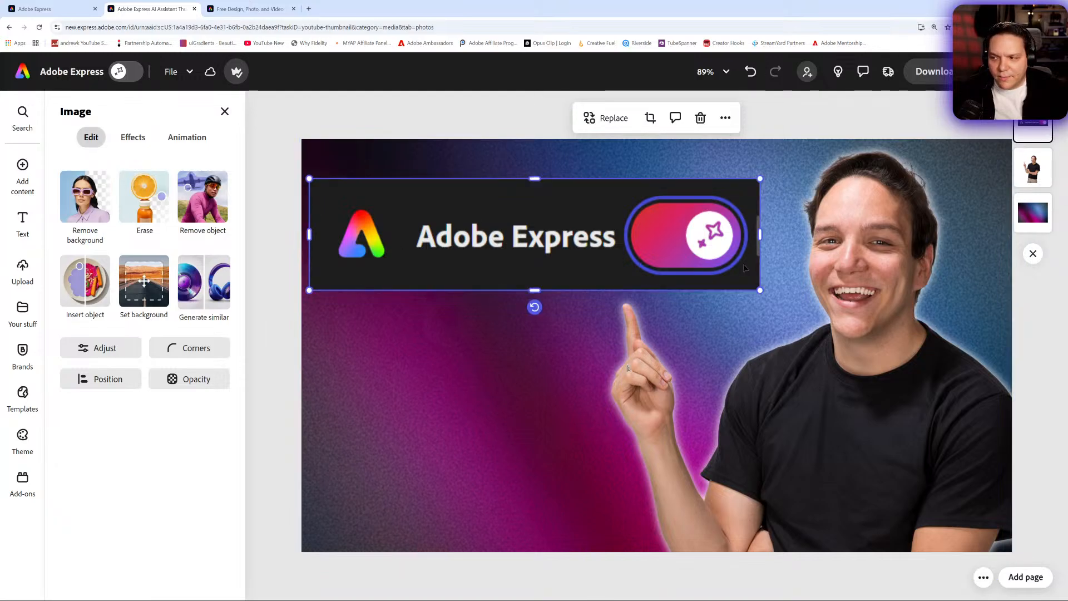
left_click_drag(760, 236, 757, 240)
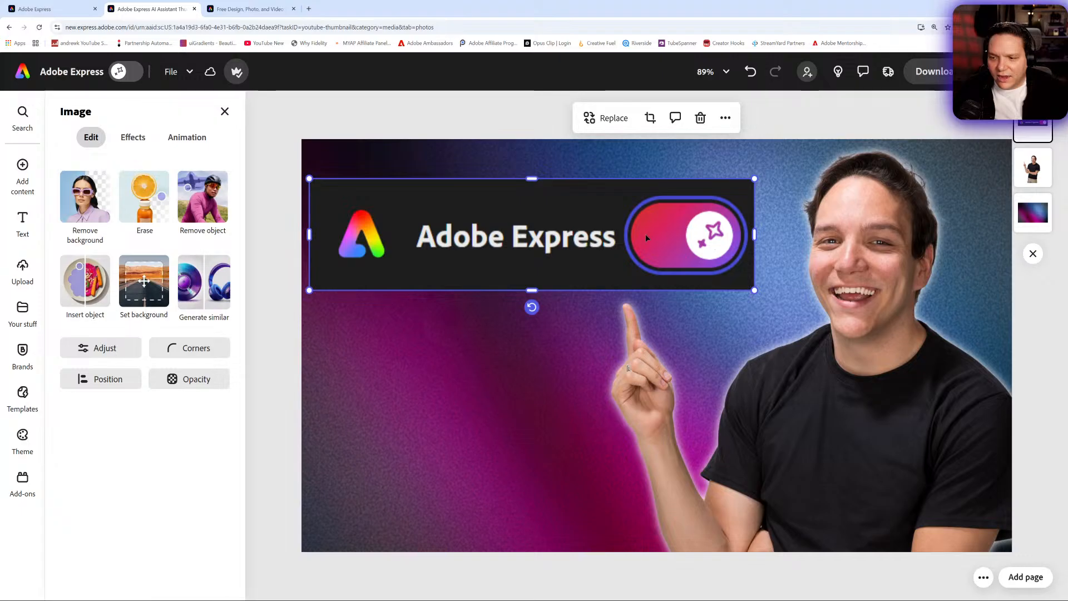
left_click_drag(754, 178, 772, 174)
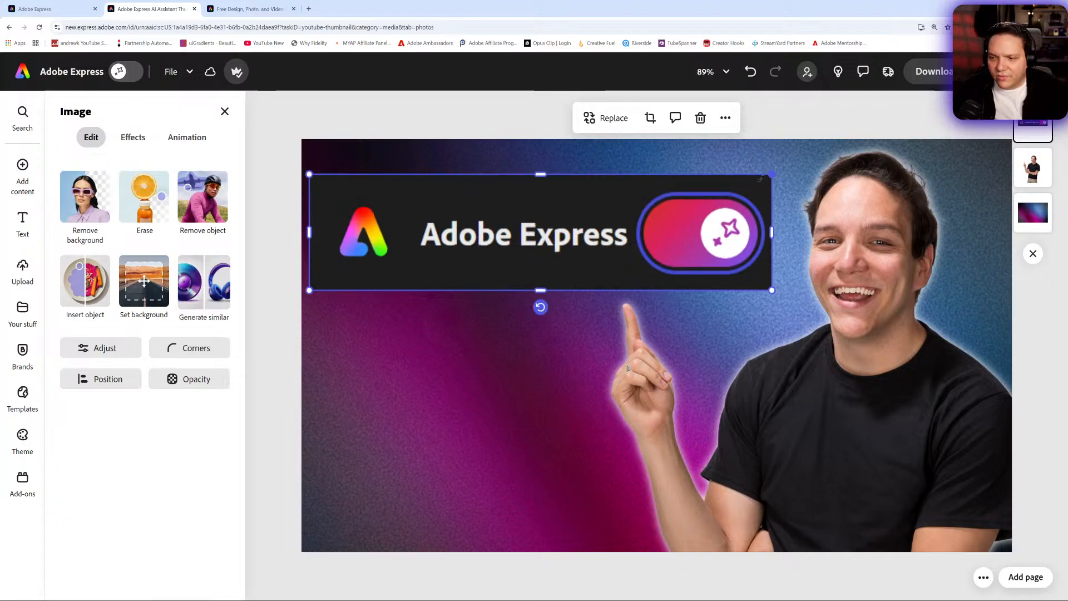
left_click_drag(614, 231, 614, 231)
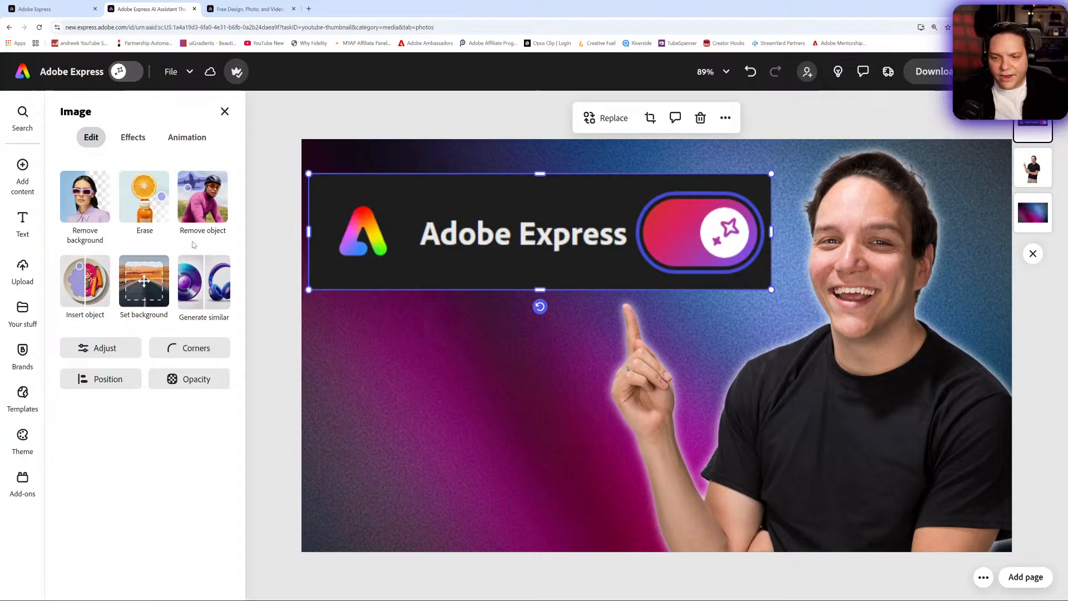
- Give the Adobe Express header image a white shadow using the Glow preset
left_click(142, 139)
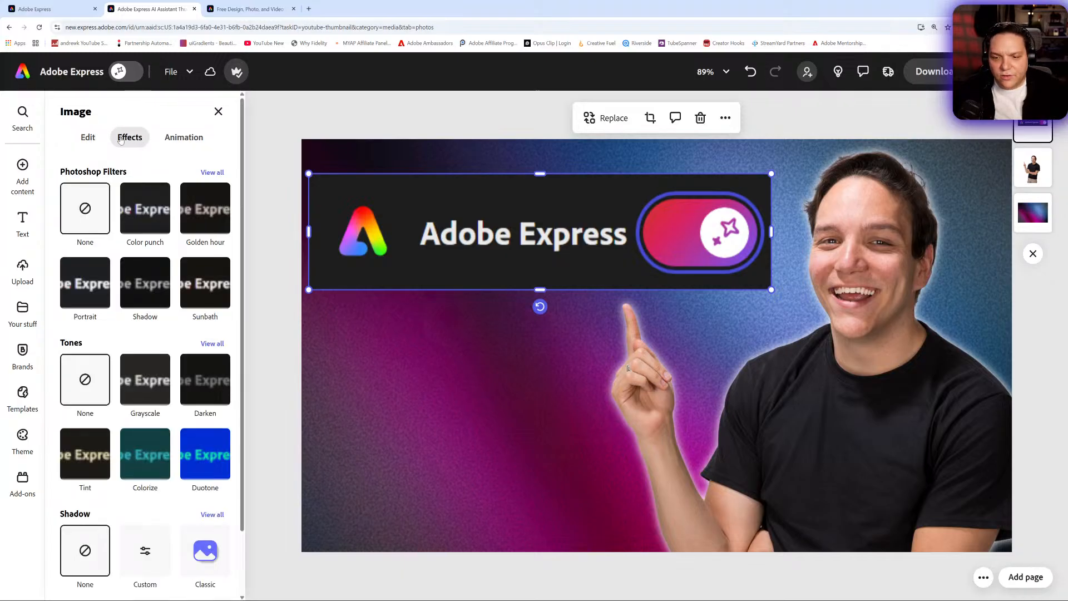
scroll(140, 400, "down", 2)
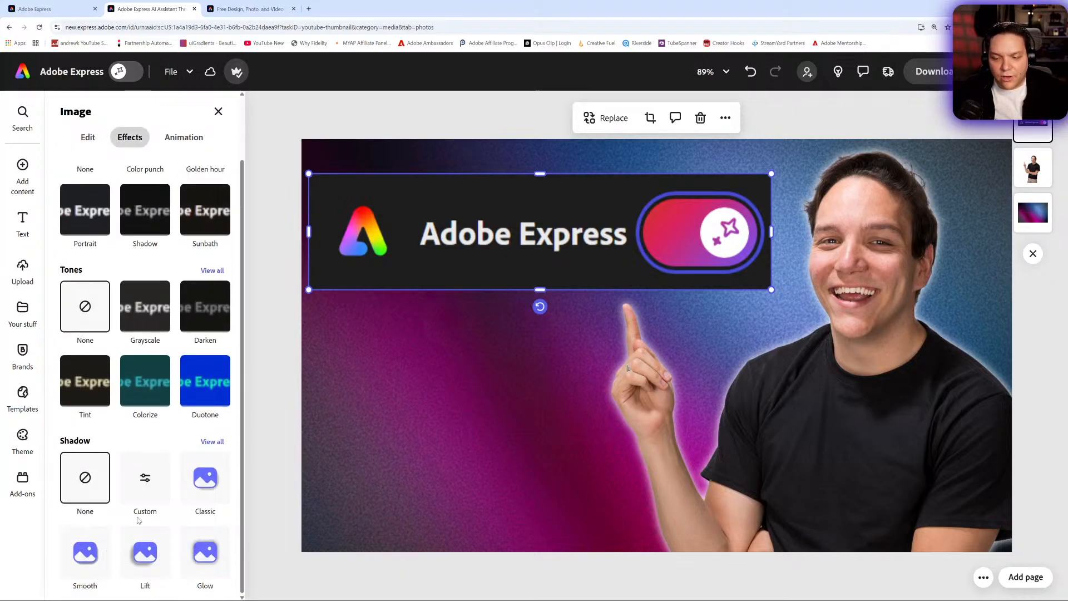
left_click(143, 480)
left_click(217, 438)
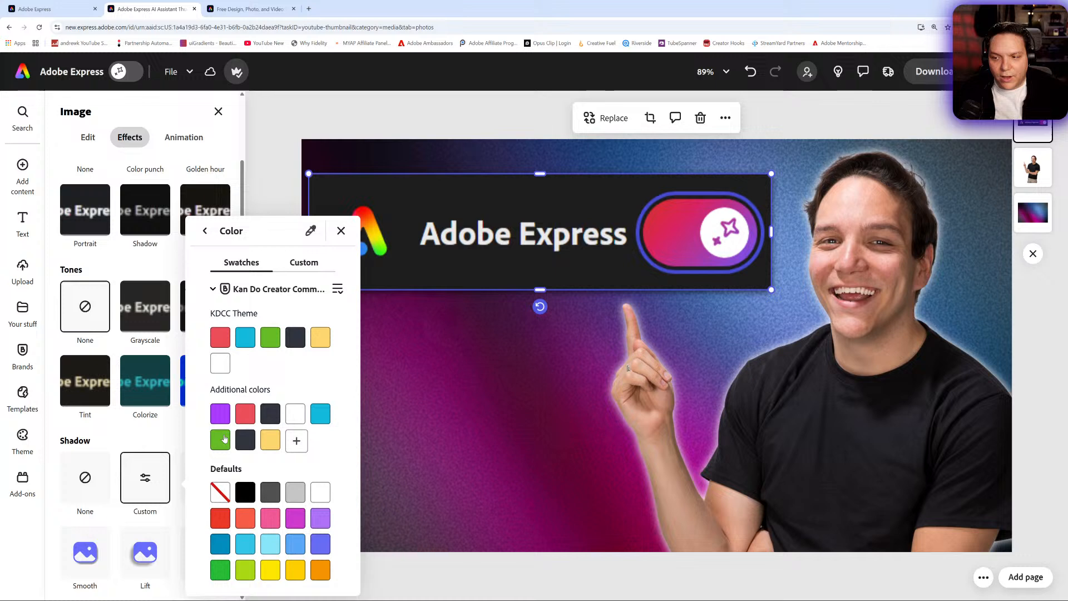
left_click(289, 416)
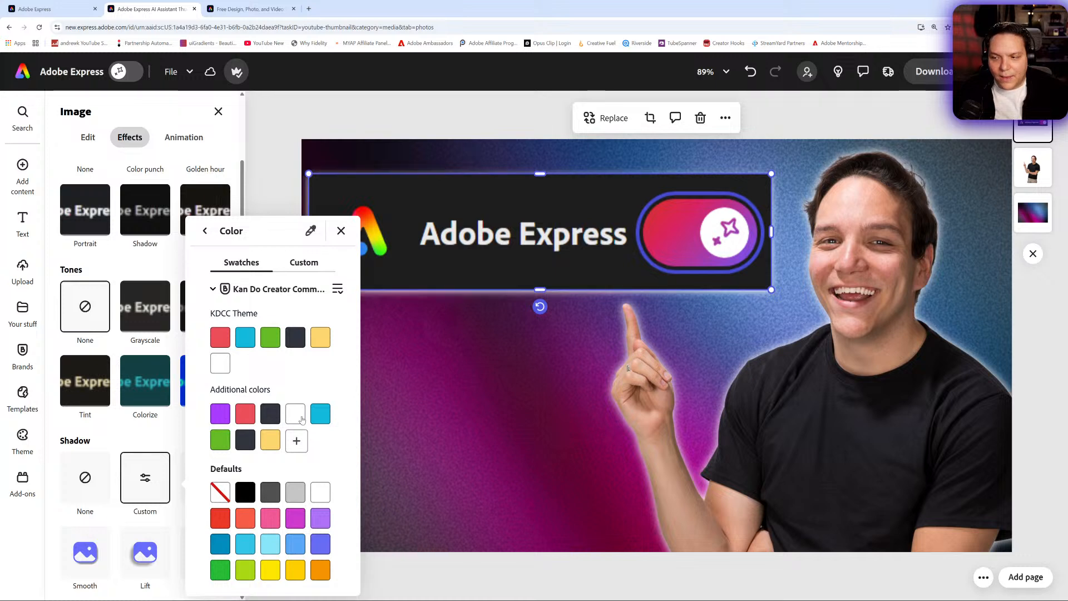
left_click(110, 517)
left_click(84, 553)
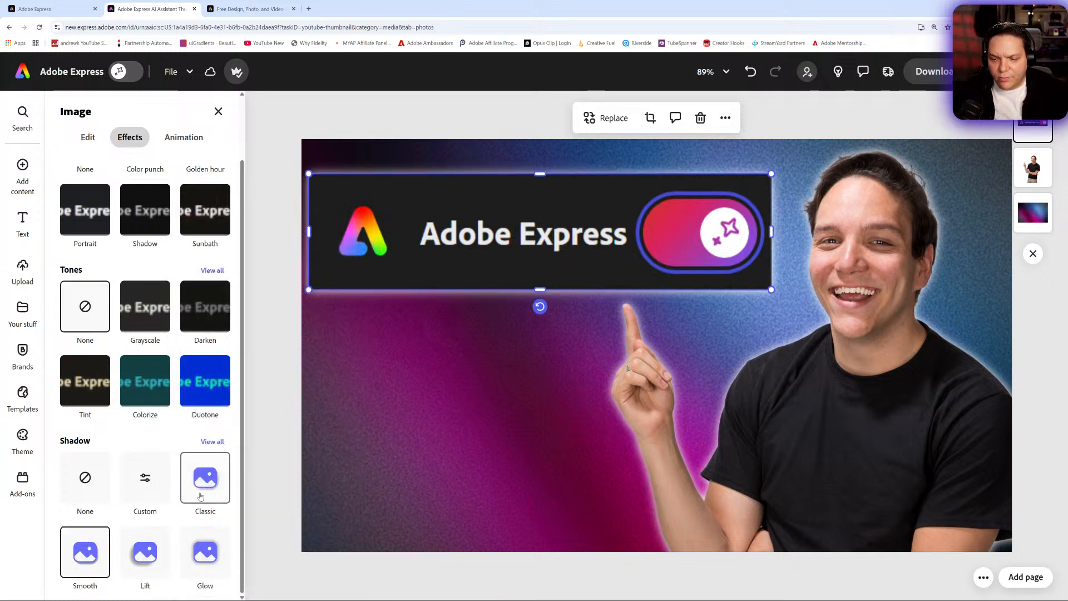
left_click(204, 565)
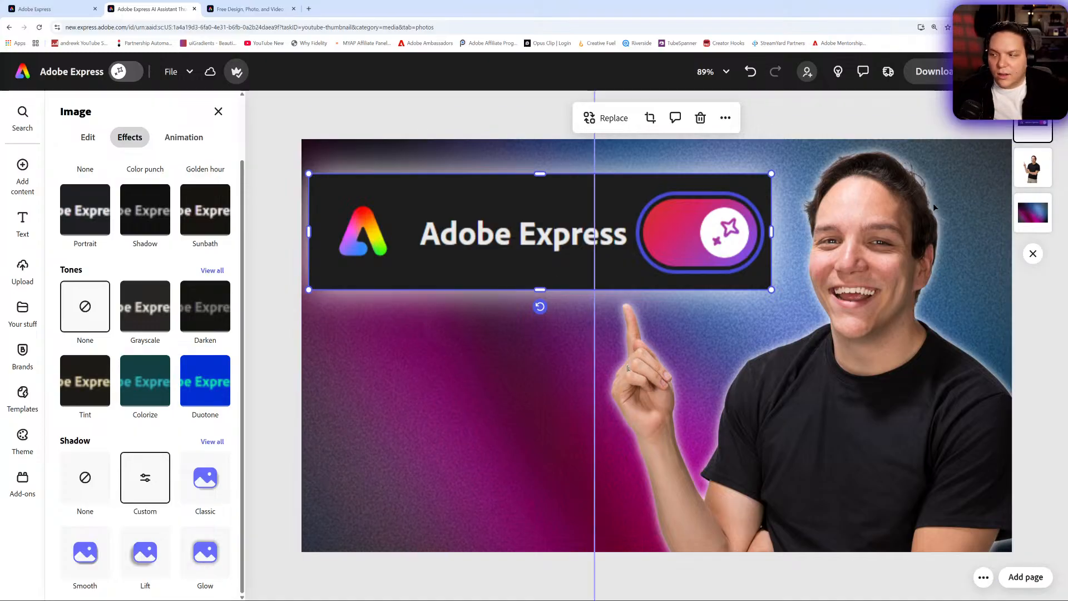
- Try the Screen and Multiply blend modes and a 61% opacity on the gradient background photo
left_click(1027, 217)
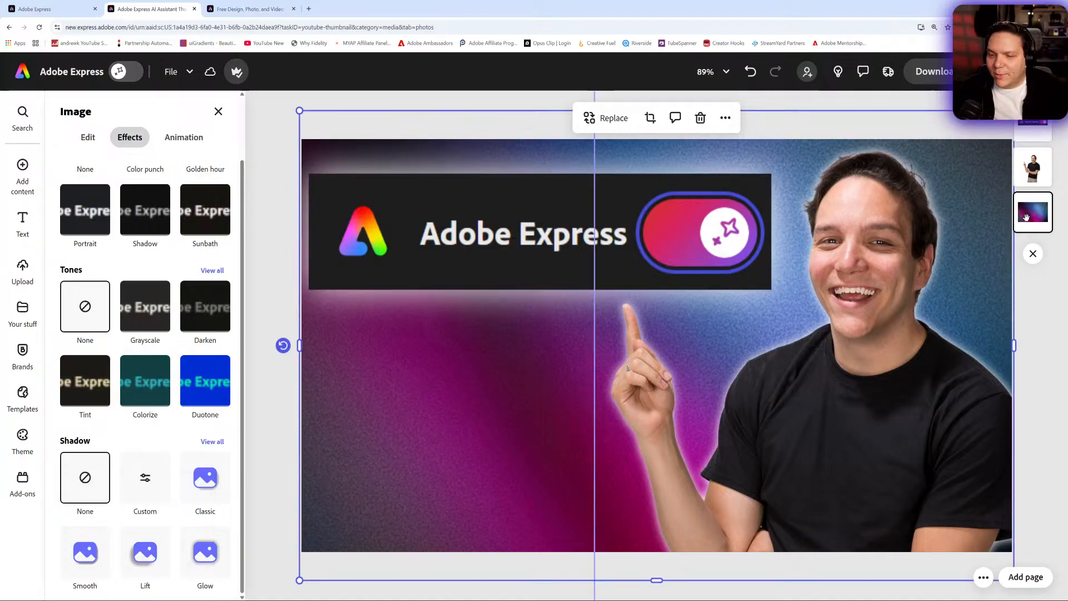
left_click(93, 140)
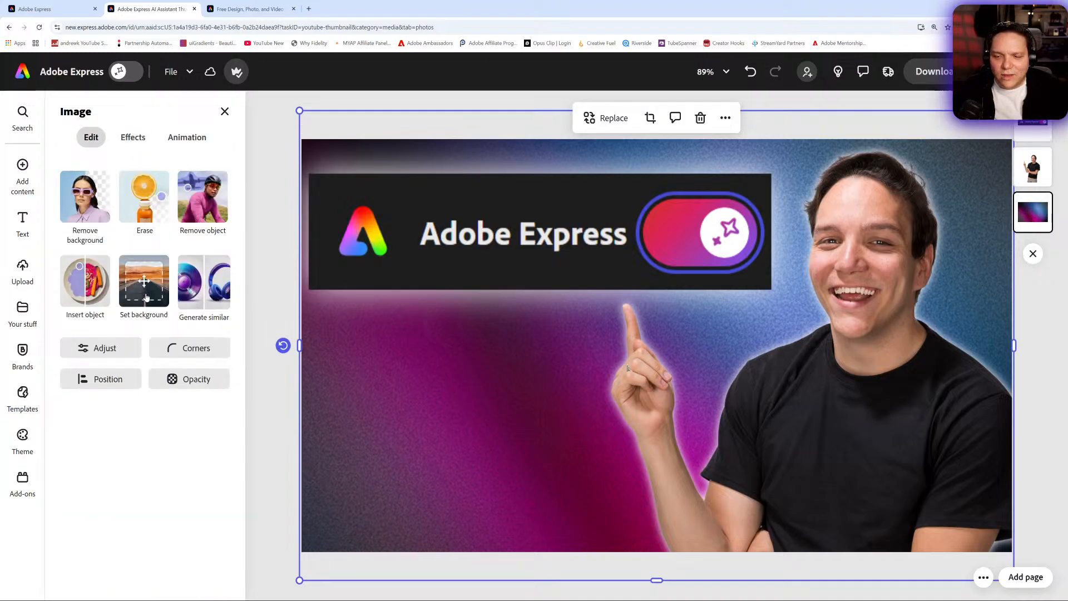
left_click(194, 384)
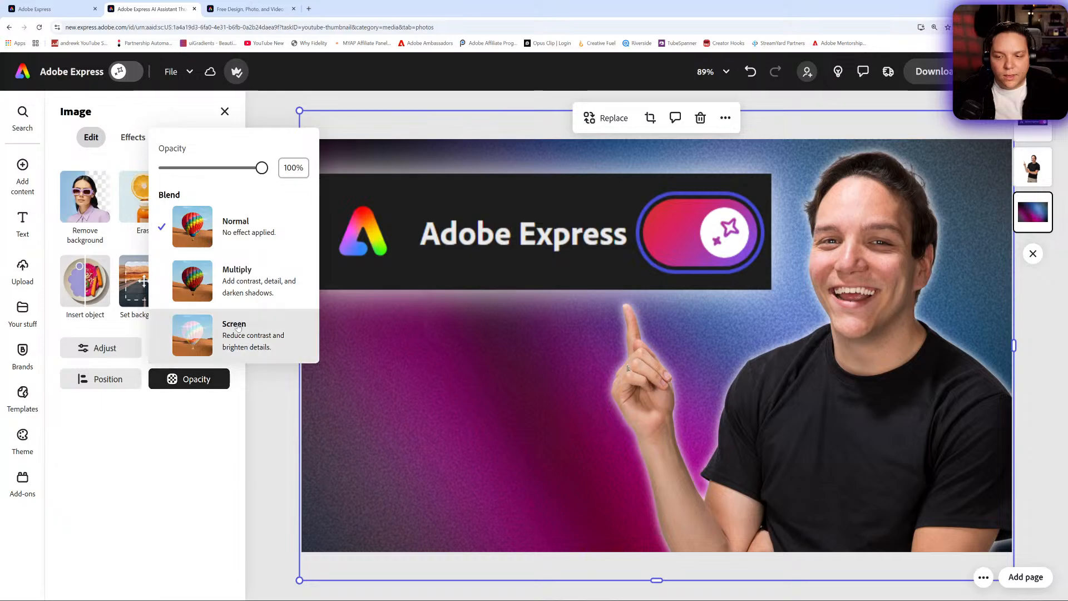
left_click(238, 327)
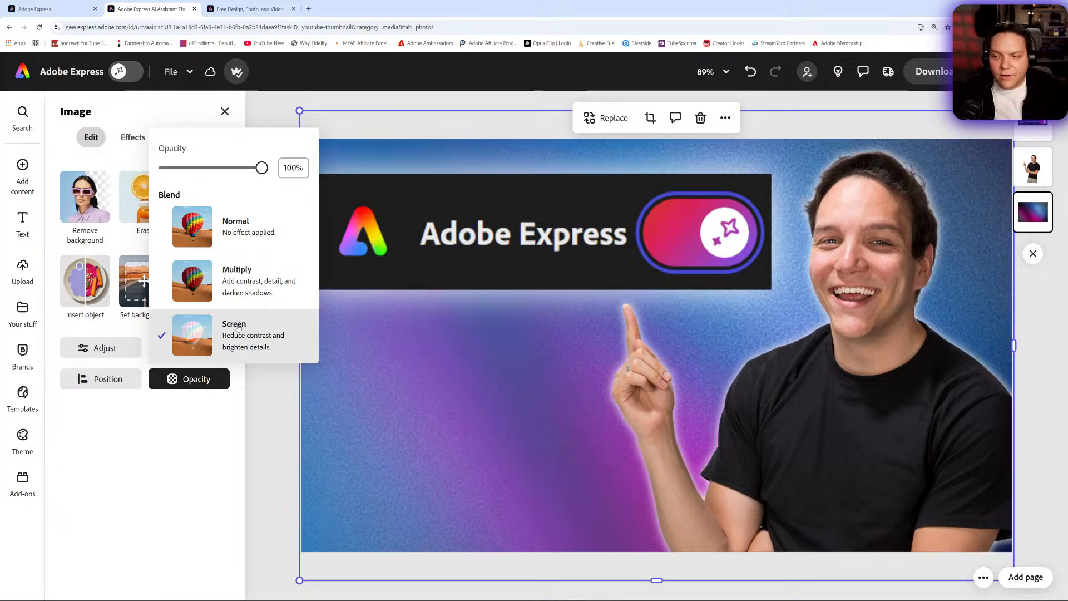
left_click(248, 282)
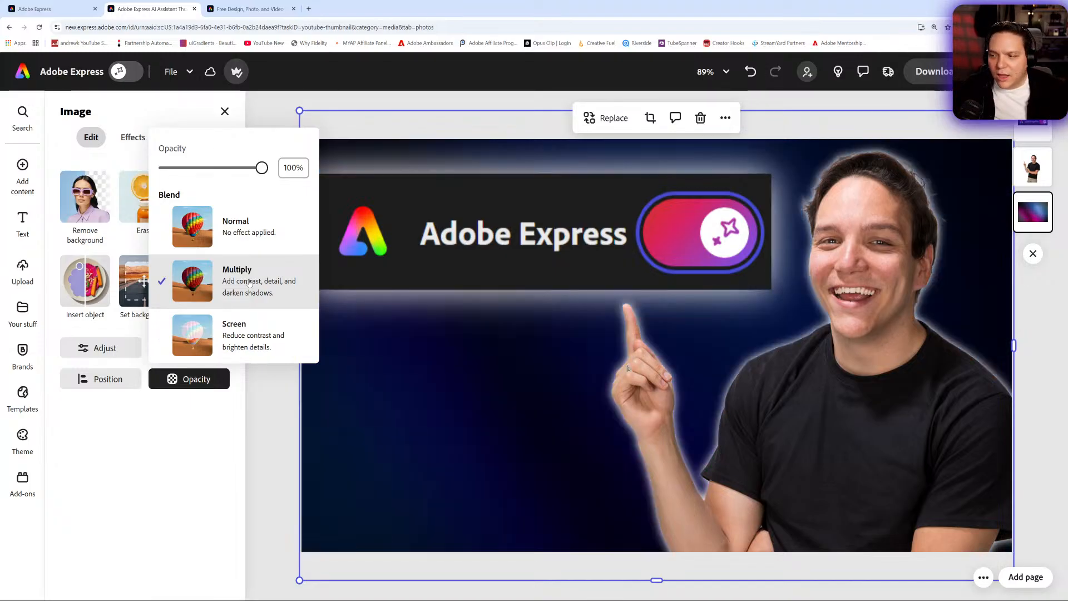
left_click(246, 245)
left_click_drag(261, 168, 228, 182)
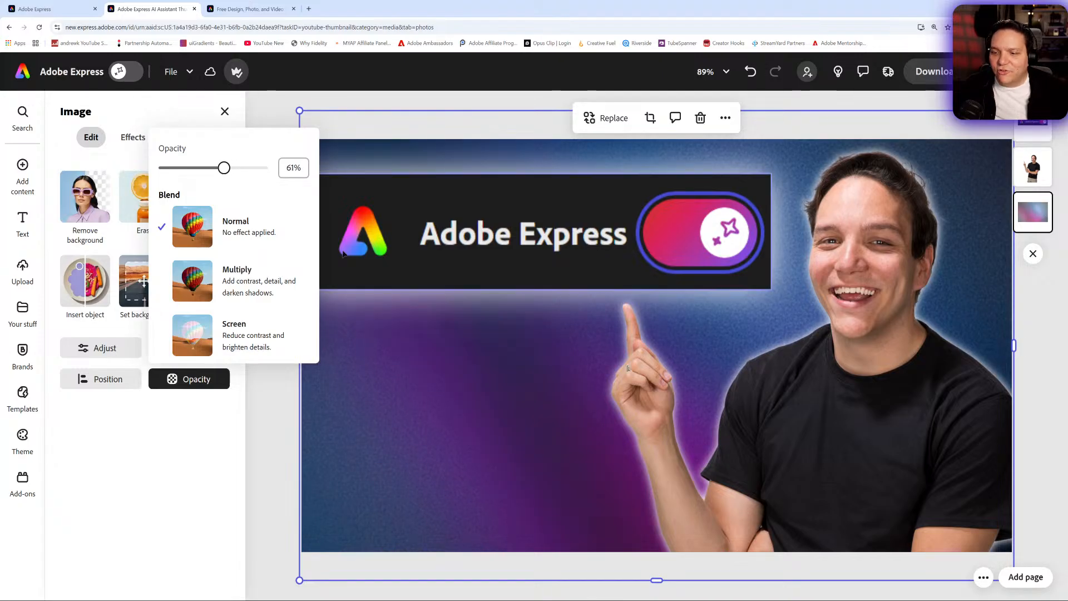
left_click(231, 342)
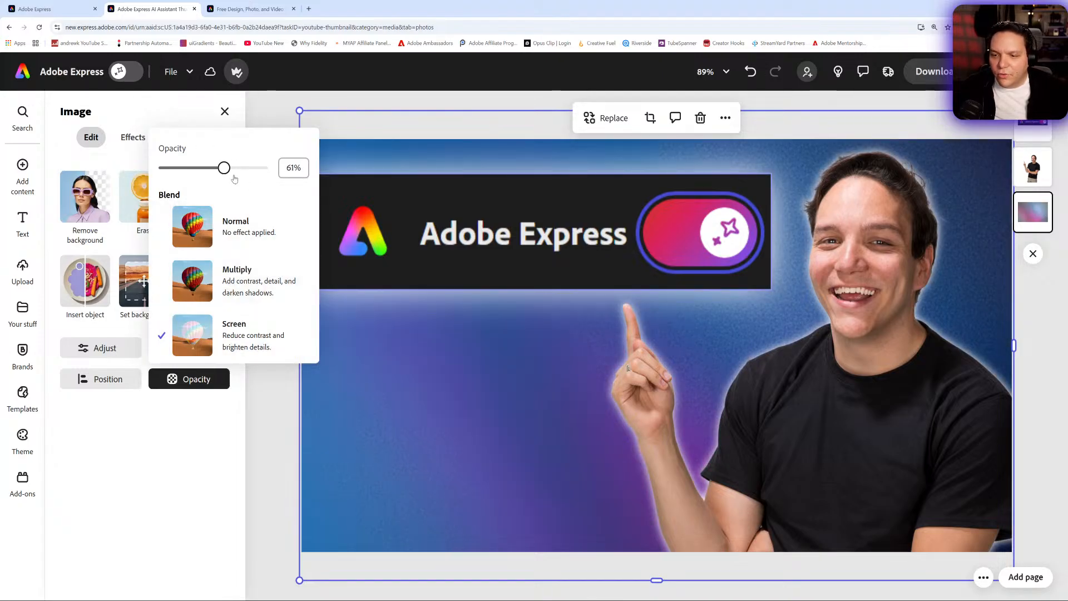
left_click_drag(234, 179, 312, 182)
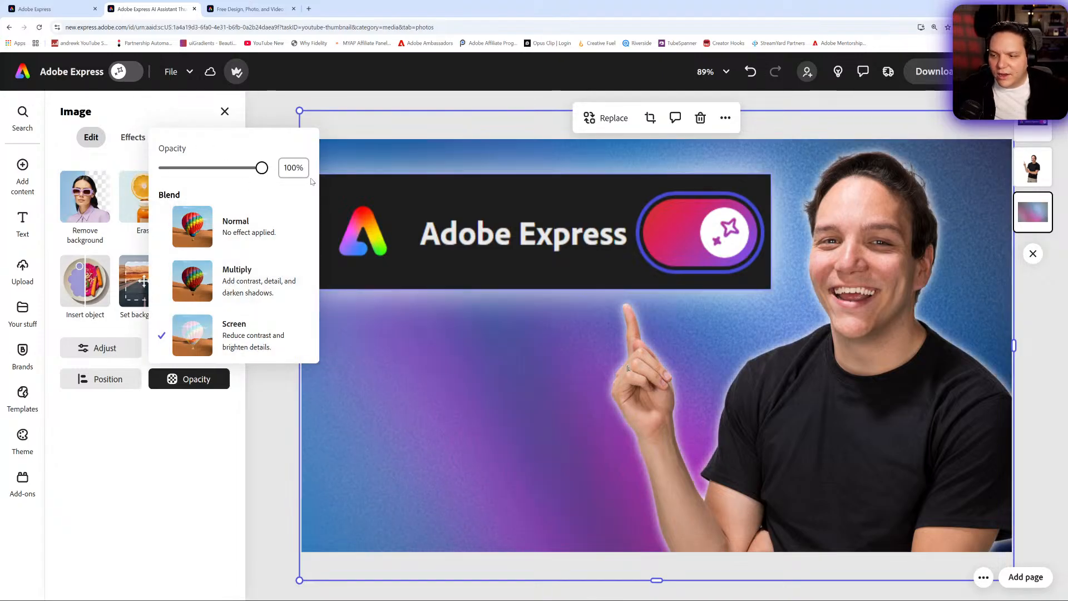
- Set the gradient background photo to the Normal blend mode and lower its opacity to about 51%
left_click(267, 234)
left_click_drag(263, 177, 216, 176)
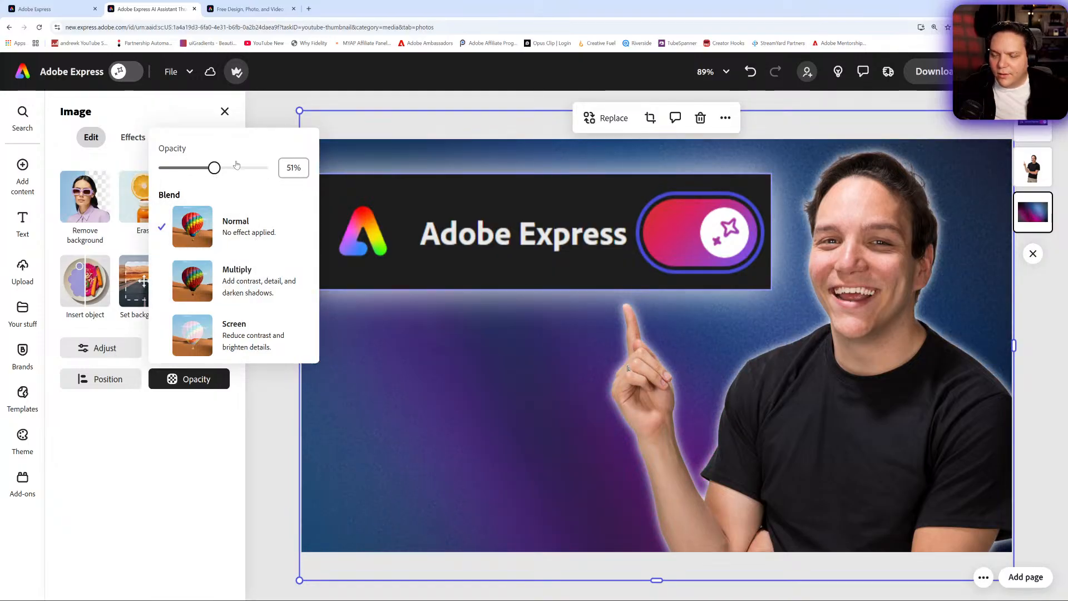
left_click(292, 225)
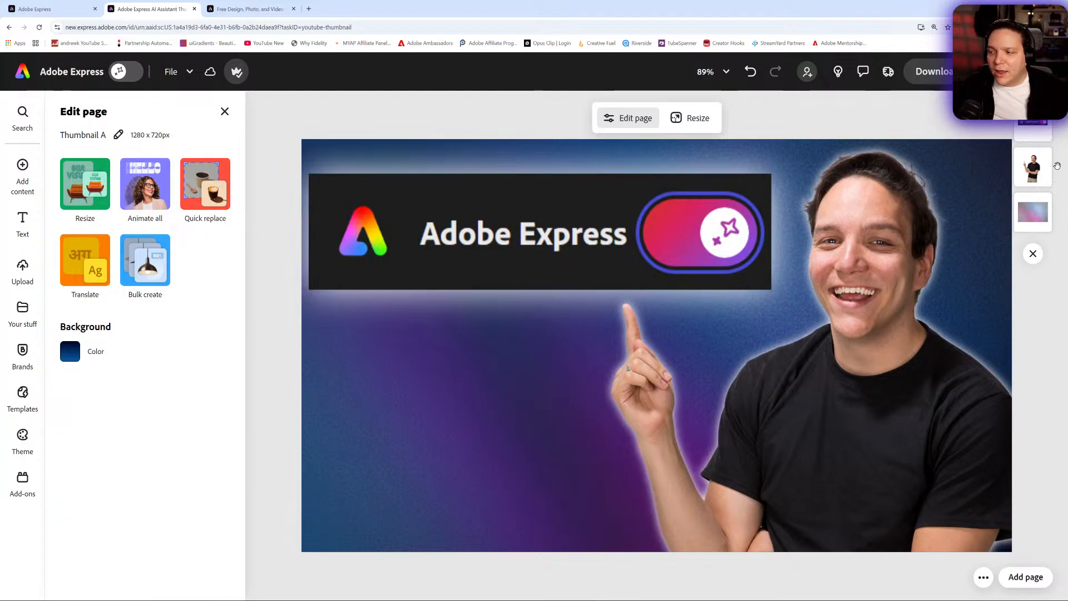
- Adjust the portrait cutout's light: contrast 11, brightness 17, highlights 11 and shadows -17
left_click(855, 274)
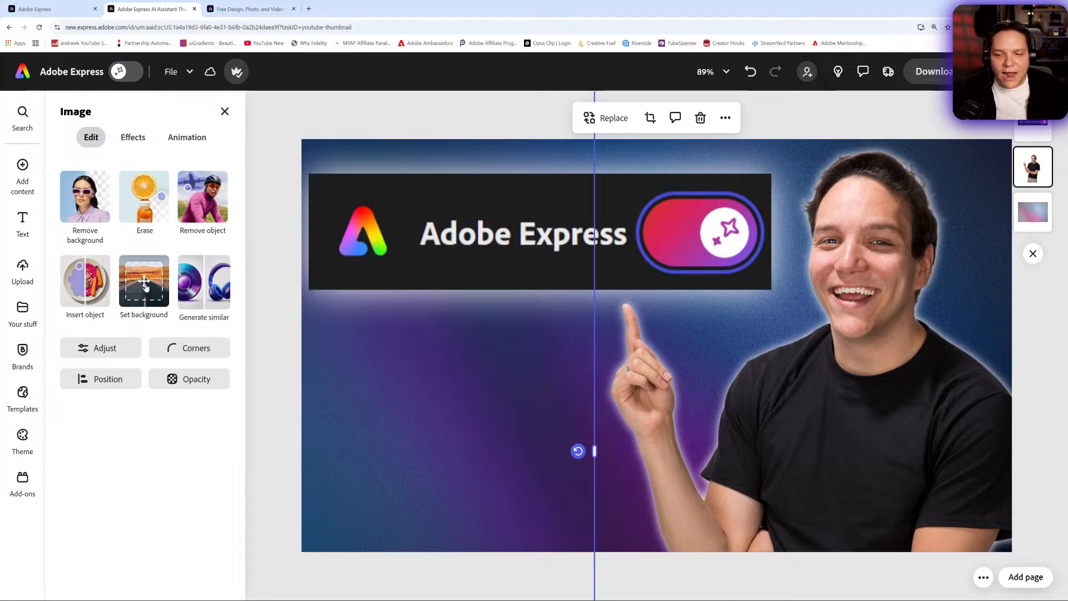
left_click(100, 350)
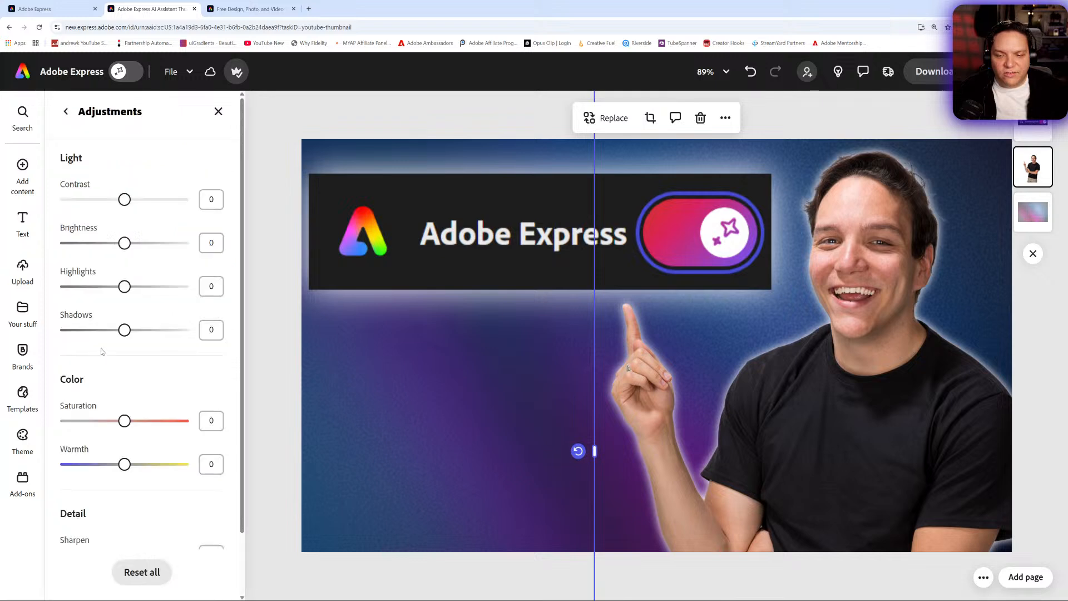
mouse_move(127, 250)
left_mouse_down()
mouse_move(182, 250)
mouse_move(134, 250)
left_mouse_up()
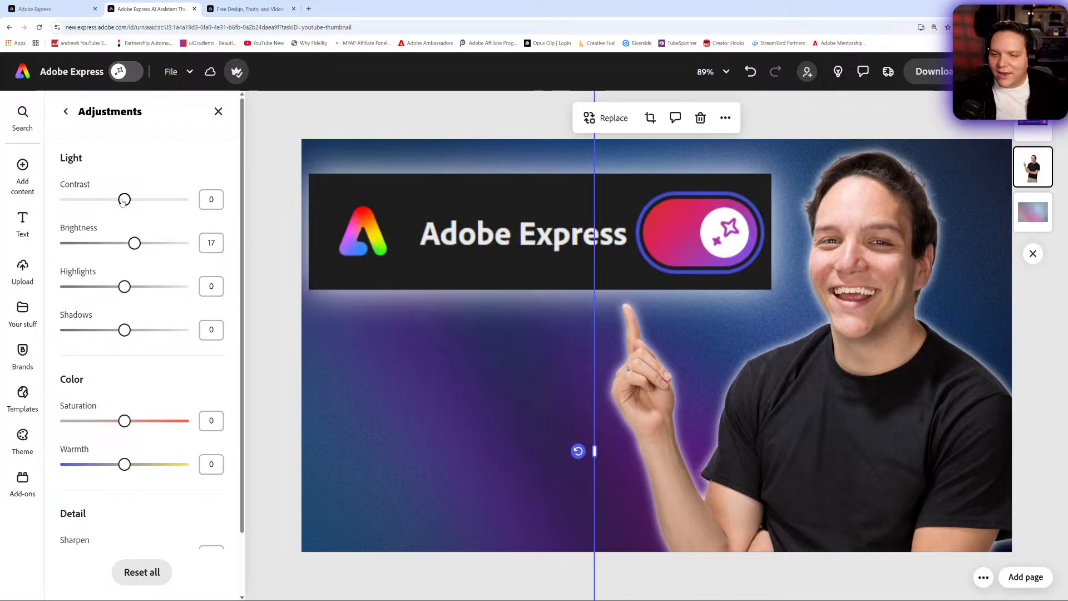
mouse_move(145, 203)
left_mouse_down()
mouse_move(126, 204)
mouse_move(136, 205)
left_mouse_up()
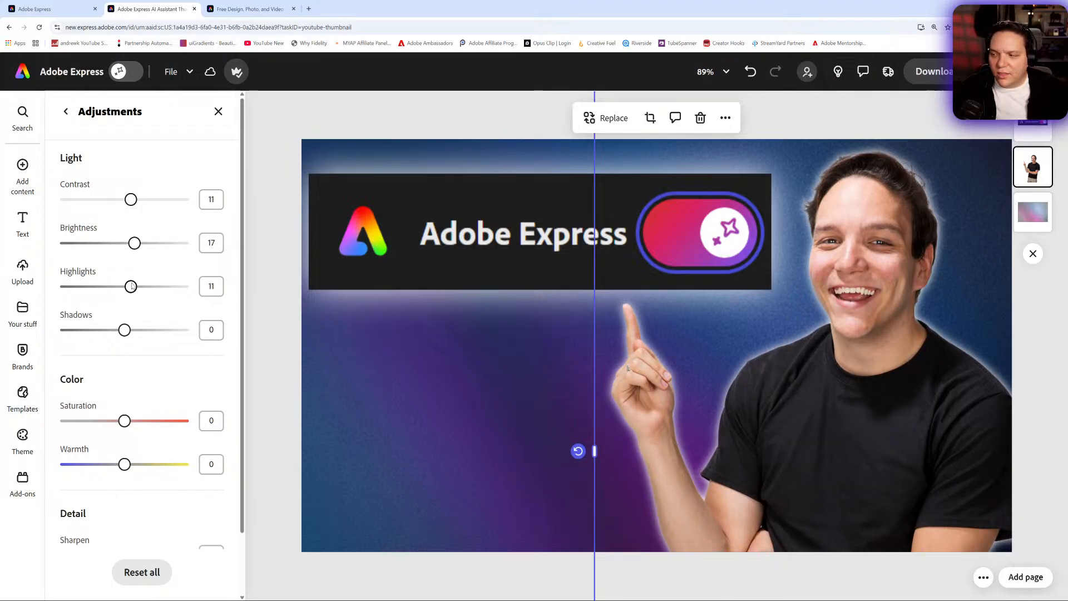
left_click_drag(123, 330, 114, 330)
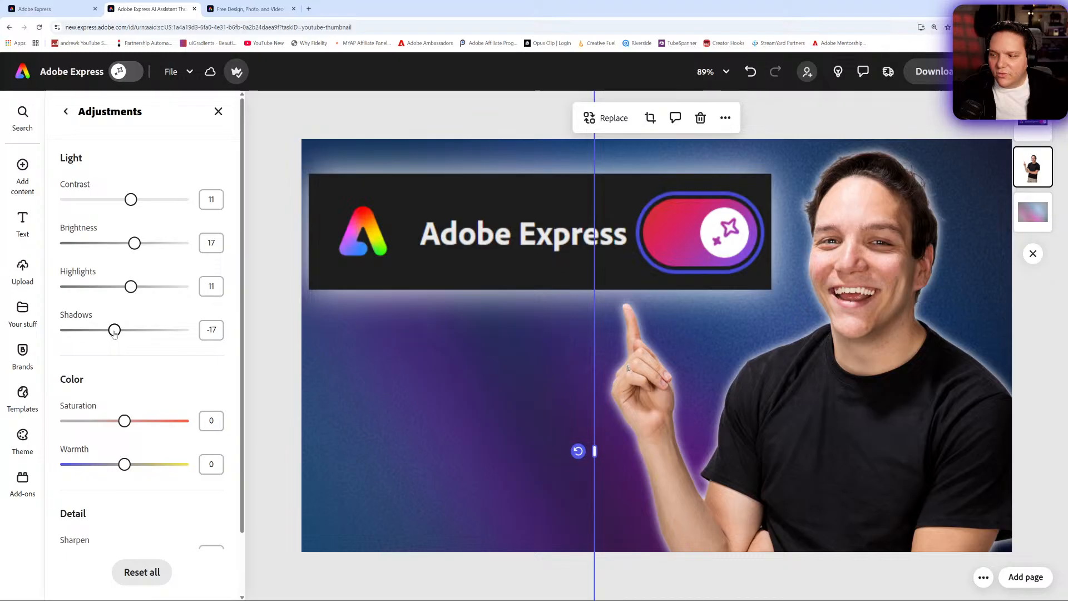
- Set the portrait cutout's saturation to 13, warmth to 2 and sharpen to 17
left_click_drag(140, 423, 234, 440)
left_click_drag(182, 421, 86, 489)
scroll(233, 431, "down", 2)
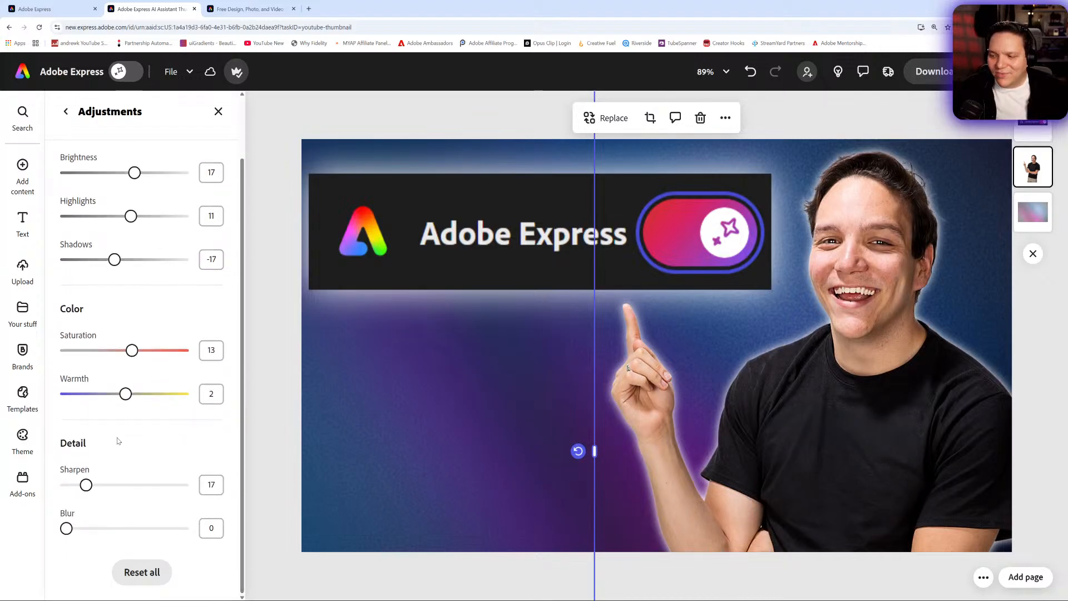
left_click(218, 111)
left_click(740, 401)
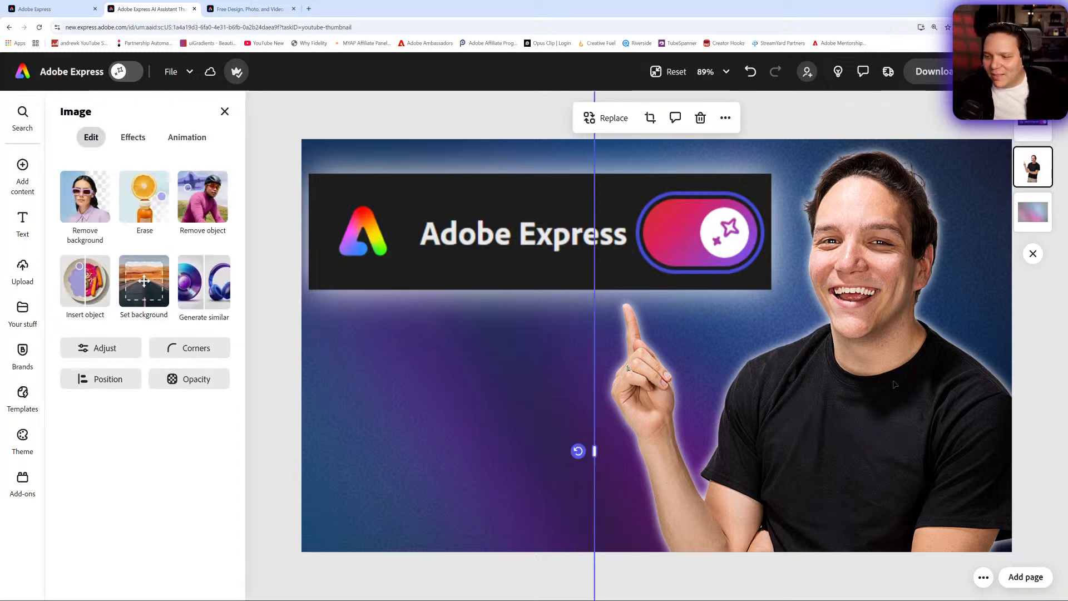
- Turn on the AI Assistant and apply its suggestion to change the man's clothing to match the design
left_click(127, 72)
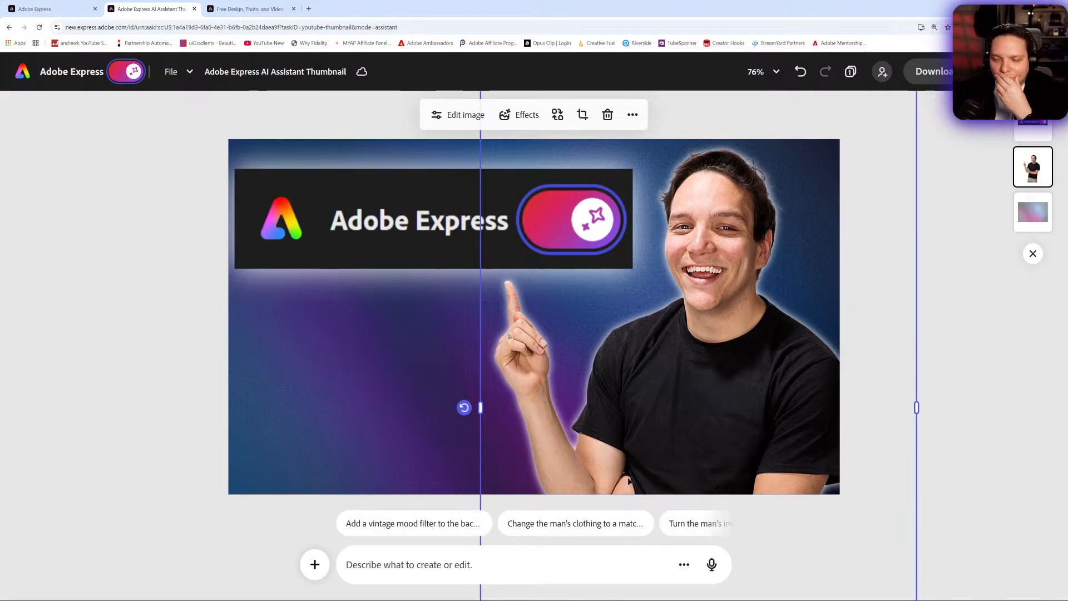
left_click(607, 533)
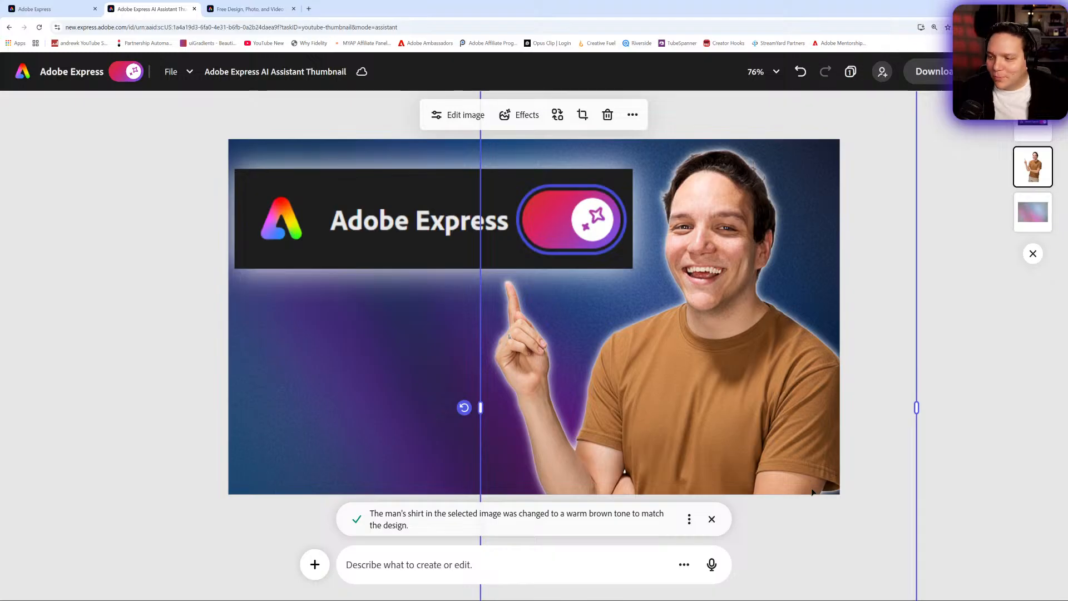
left_click(156, 350)
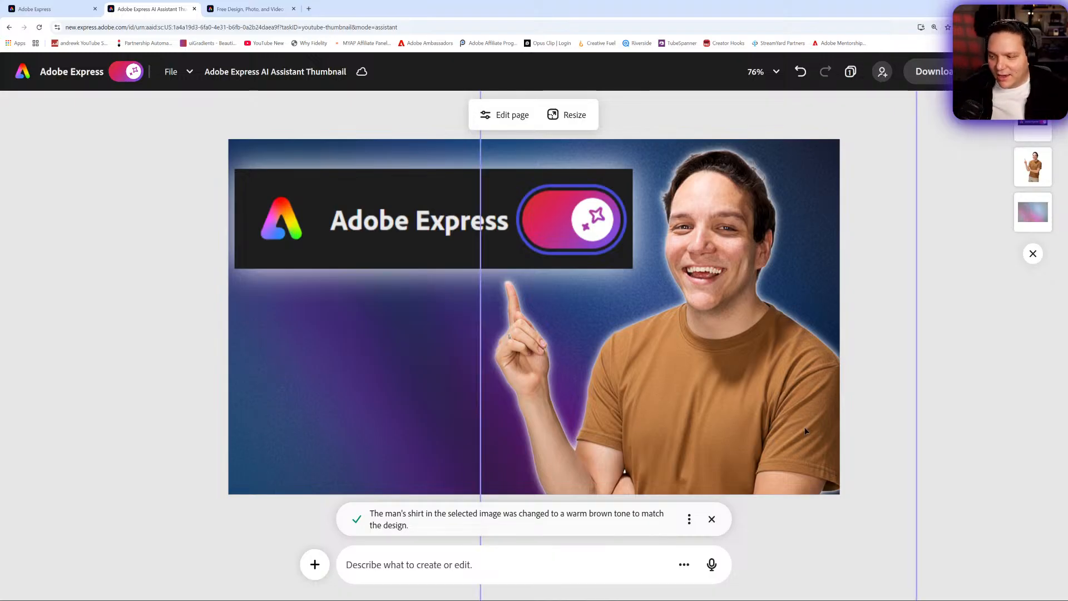
- Compare the portrait's original and recoloured shirts by undoing and redoing the clothing change, ending on the recoloured one
left_click(799, 75)
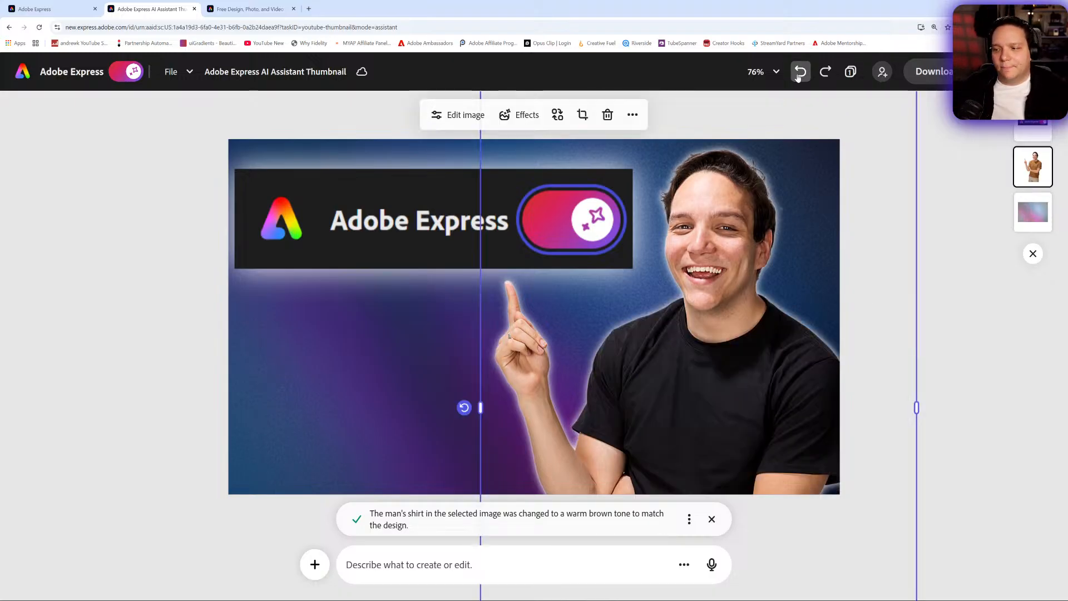
left_click(826, 75)
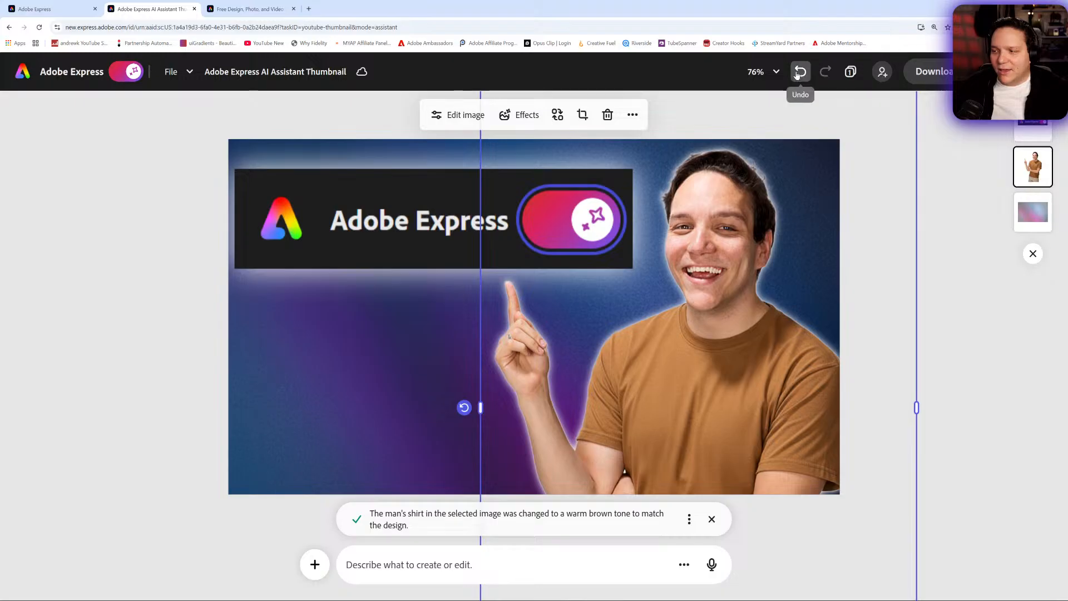
left_click(797, 74)
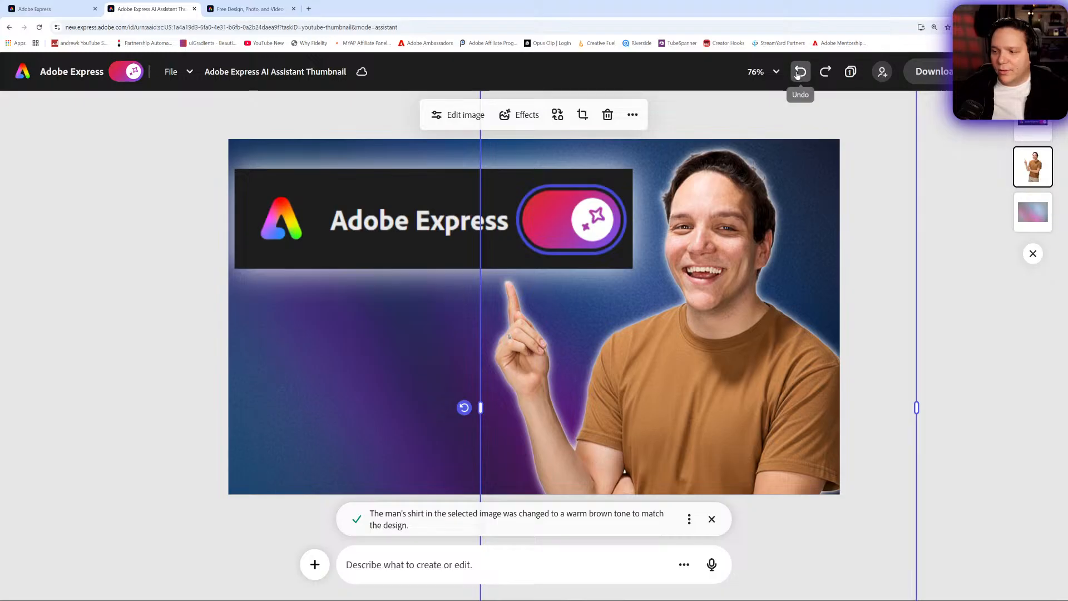
left_click(828, 77)
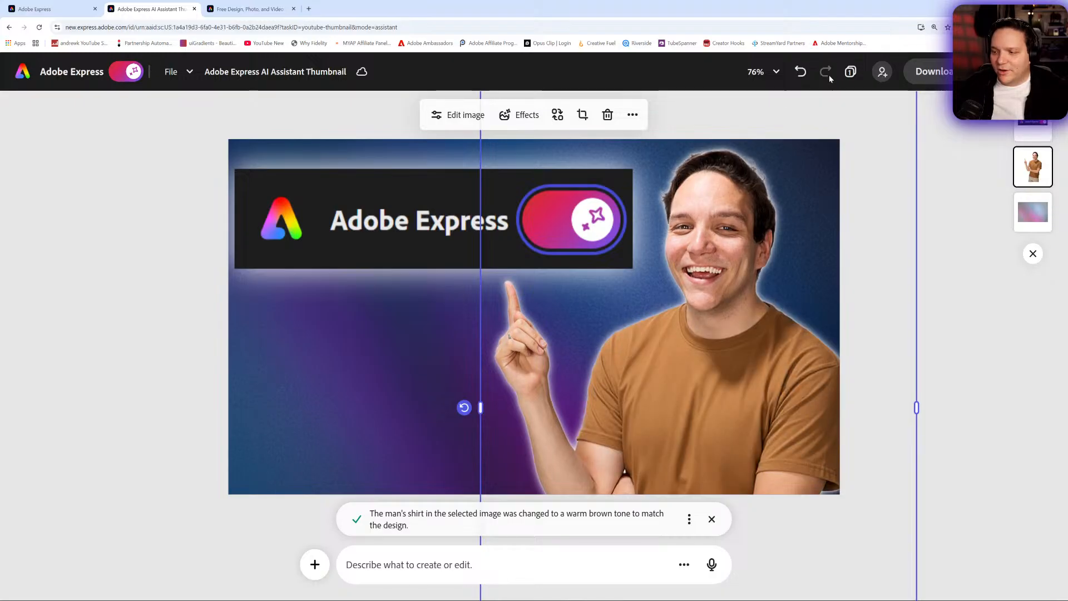
left_click(120, 216)
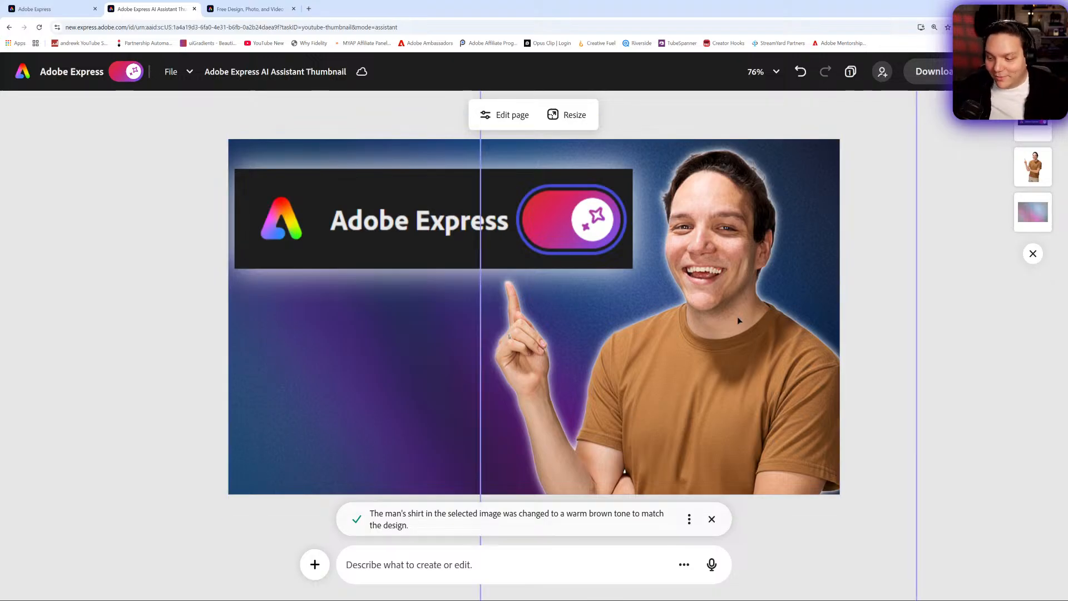
- Slightly round the corners of the Adobe Express header image
left_click(413, 247)
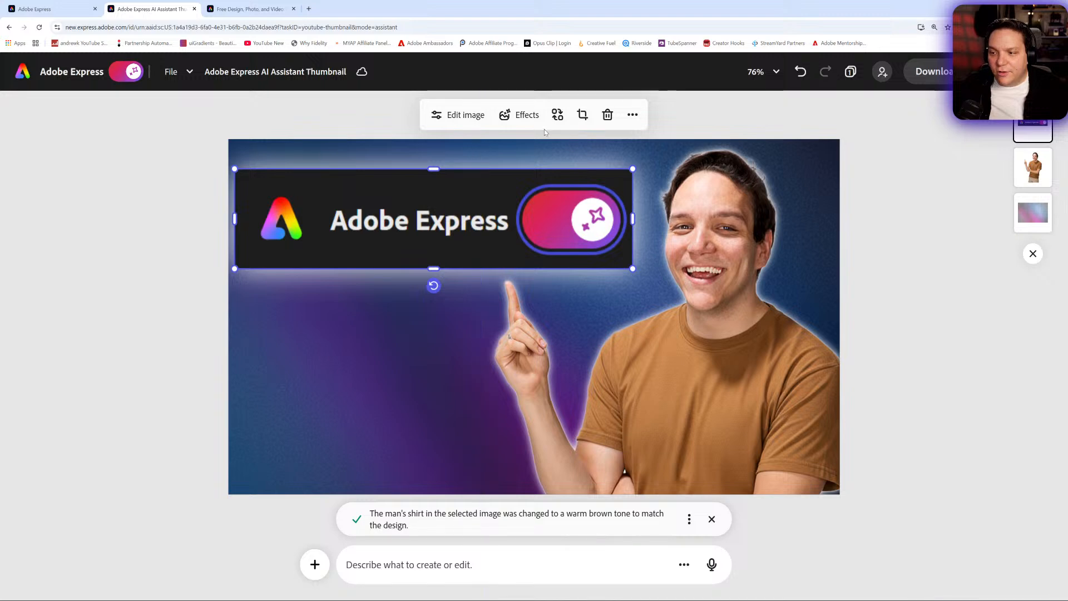
left_click(457, 118)
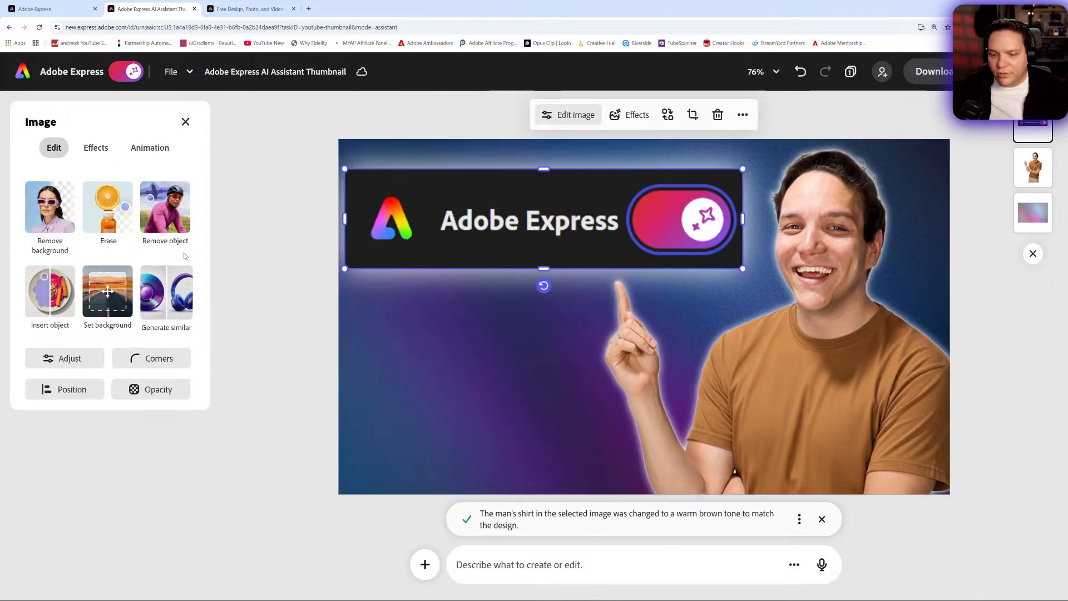
left_click(153, 358)
mouse_move(129, 422)
left_mouse_down()
mouse_move(170, 423)
mouse_move(76, 428)
mouse_move(184, 427)
mouse_move(123, 429)
mouse_move(146, 423)
mouse_move(132, 423)
left_mouse_up()
left_click(142, 360)
left_click(142, 360)
left_click(245, 267)
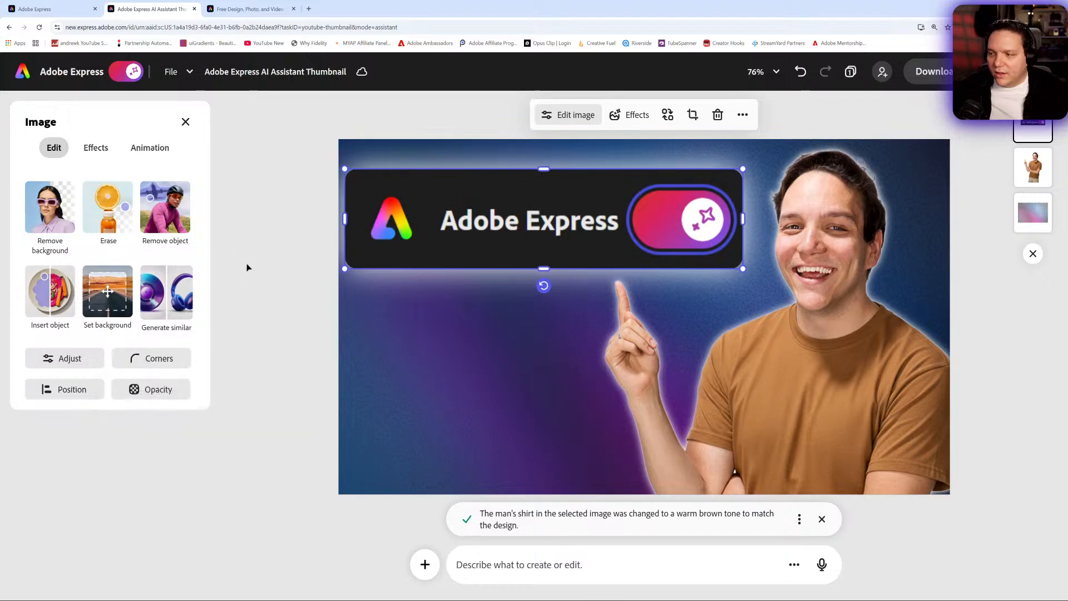
left_click(253, 262)
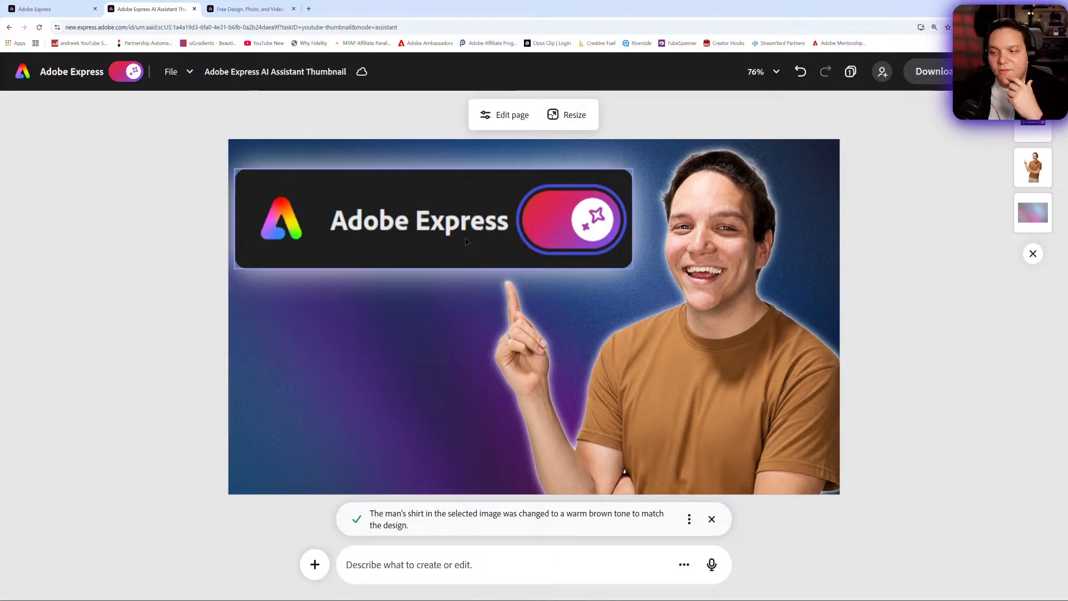
- Enlarge the Adobe Express header image slightly and place it behind the portrait cutout in the layer order
left_click(456, 262)
left_click_drag(632, 269, 650, 272)
left_click_drag(547, 255, 548, 270)
left_click_drag(1031, 149, 1031, 127)
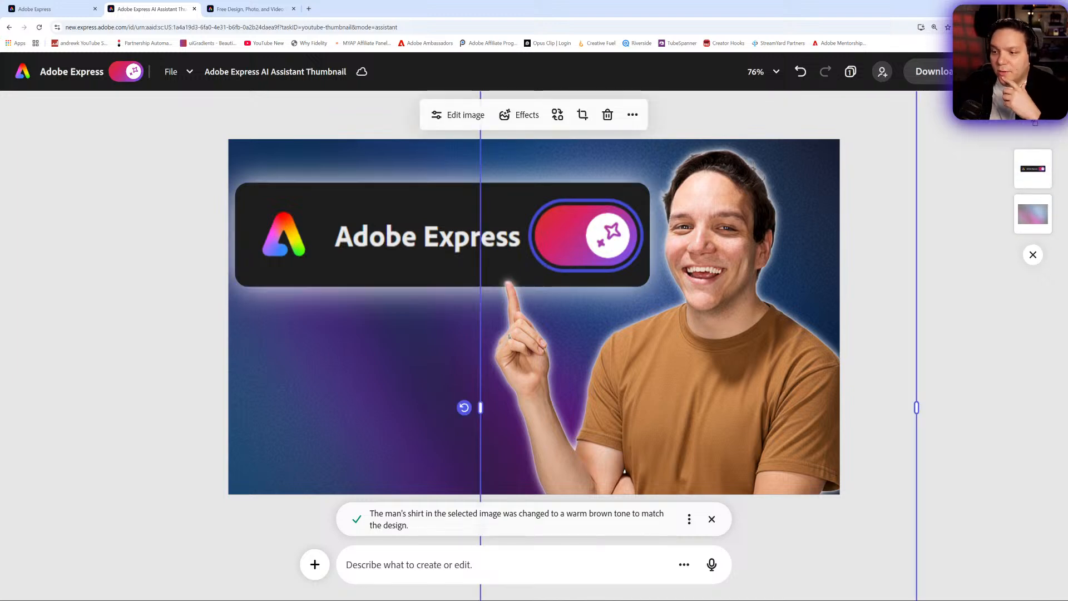
- Move the portrait cutout right so the raised finger points at the toggle in the header image
left_click_drag(719, 365, 798, 362)
left_click_drag(411, 277, 411, 275)
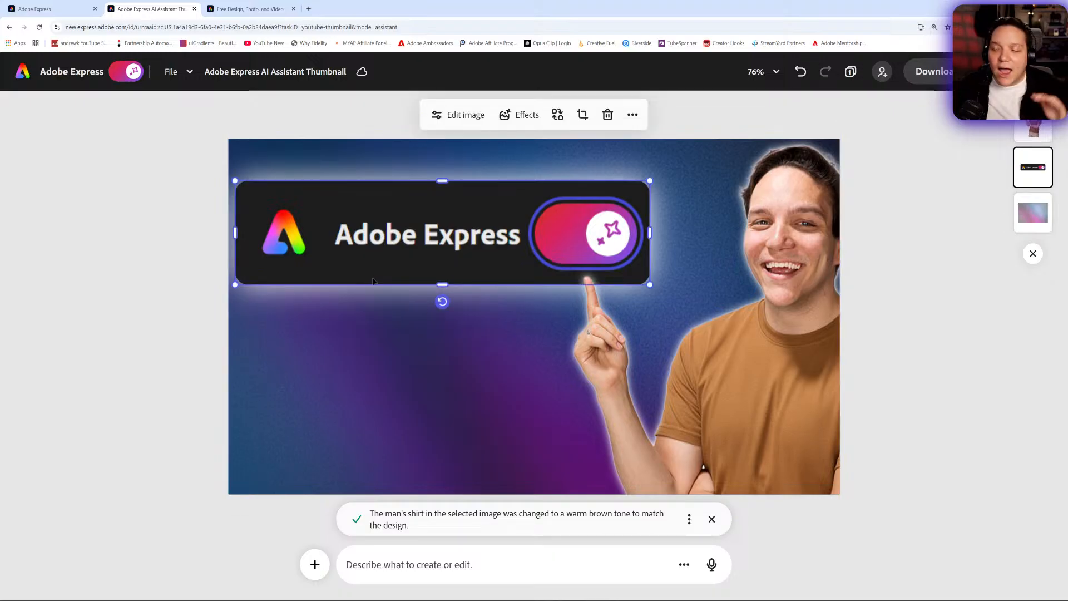
left_click(390, 341)
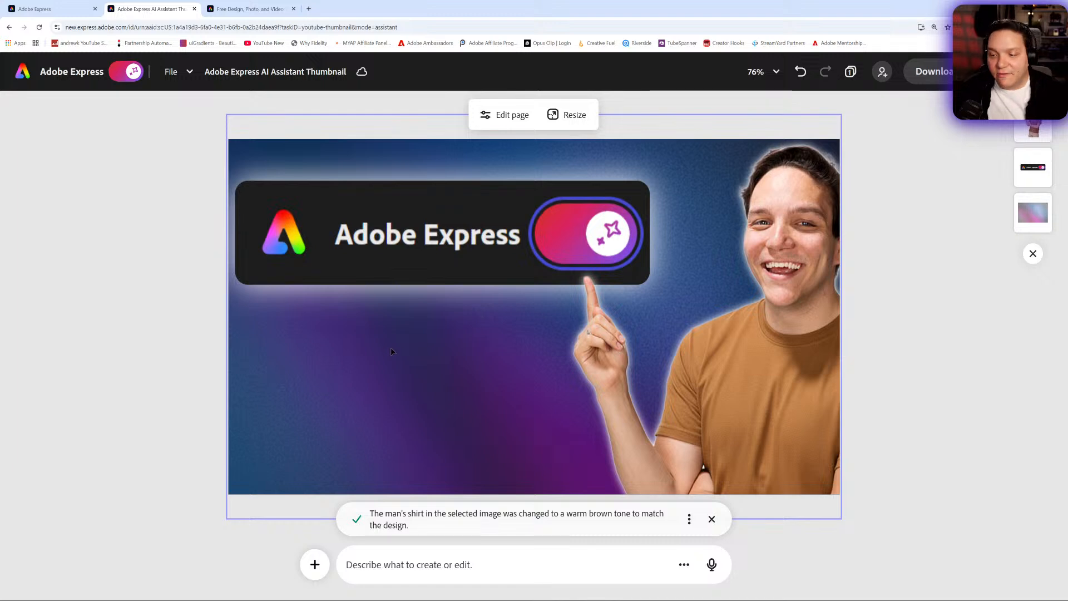
- Turn off the AI Assistant and filter the text templates to Free price and Bold style
left_click(122, 80)
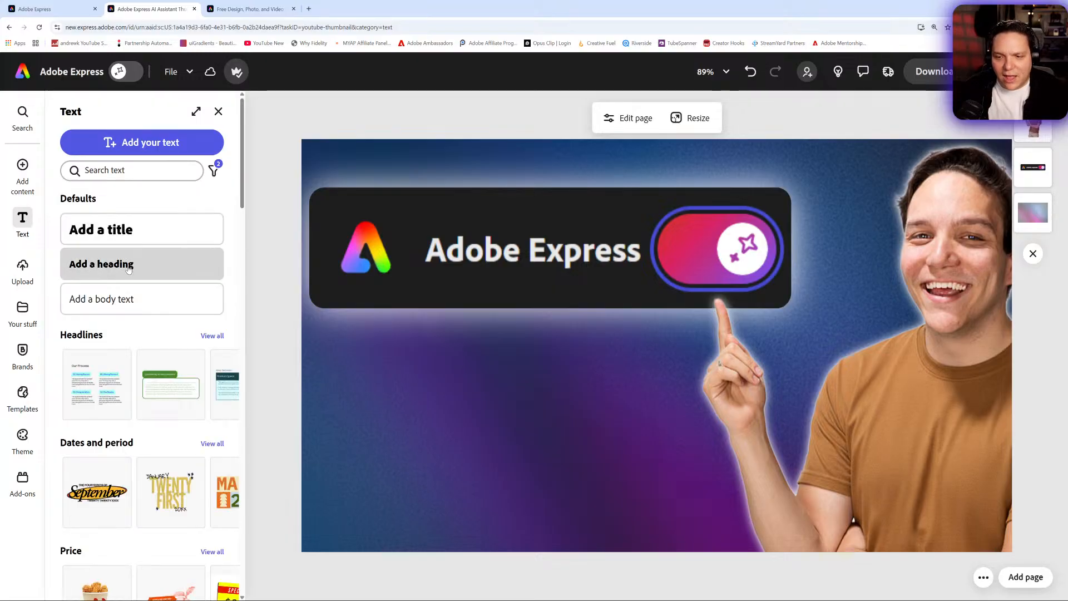
left_click(214, 170)
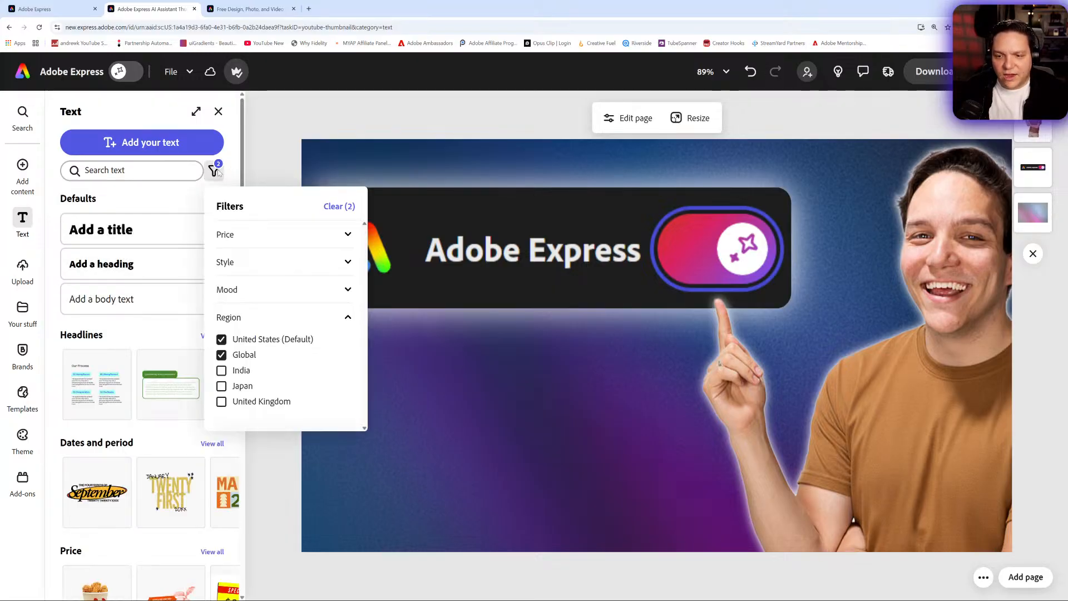
left_click(256, 238)
left_click(237, 277)
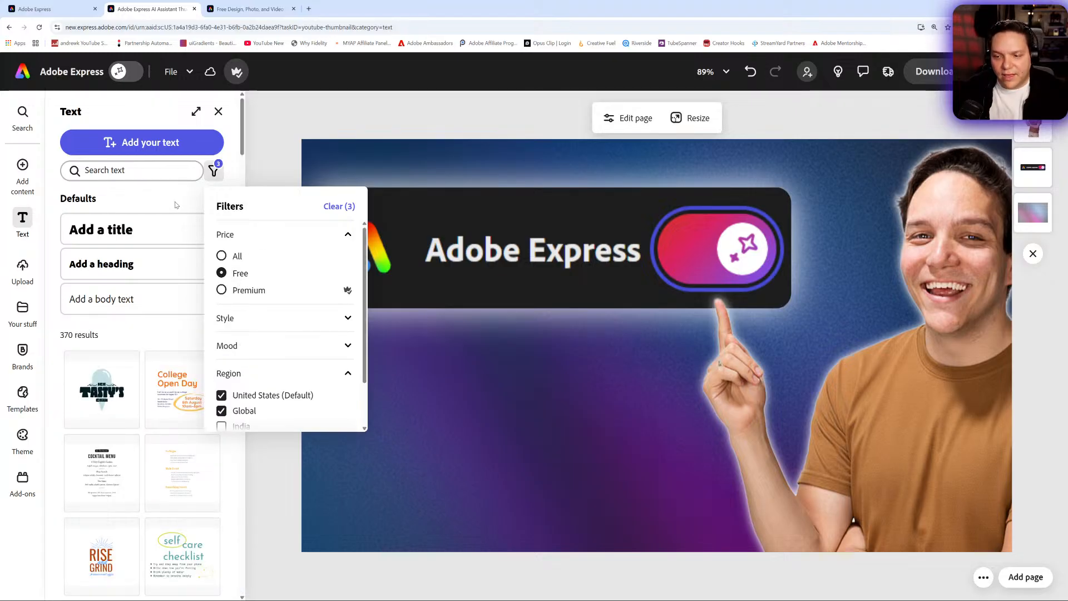
left_click(304, 325)
scroll(256, 377, "down", 1)
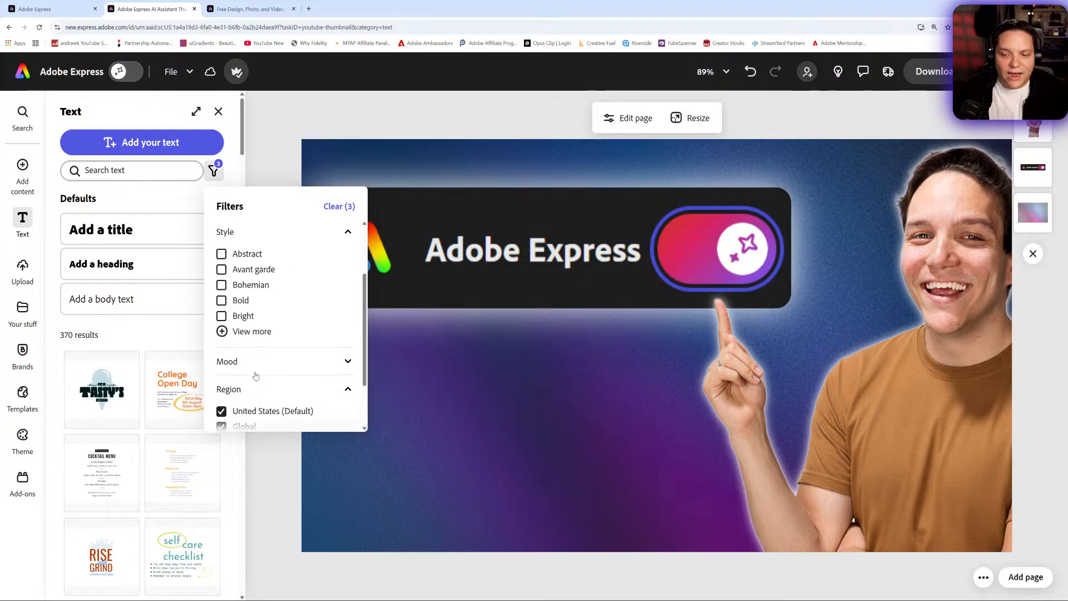
left_click(235, 308)
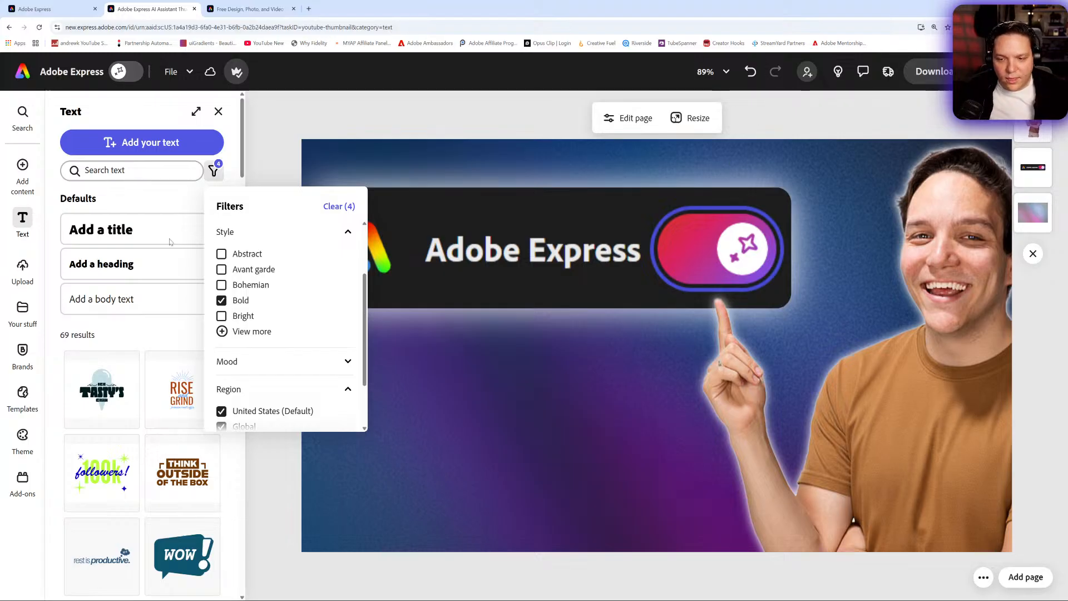
- Add the "NATIONAL COCOA DAY" text template and place it beneath the Adobe Express header image
scroll(117, 337, "down", 8)
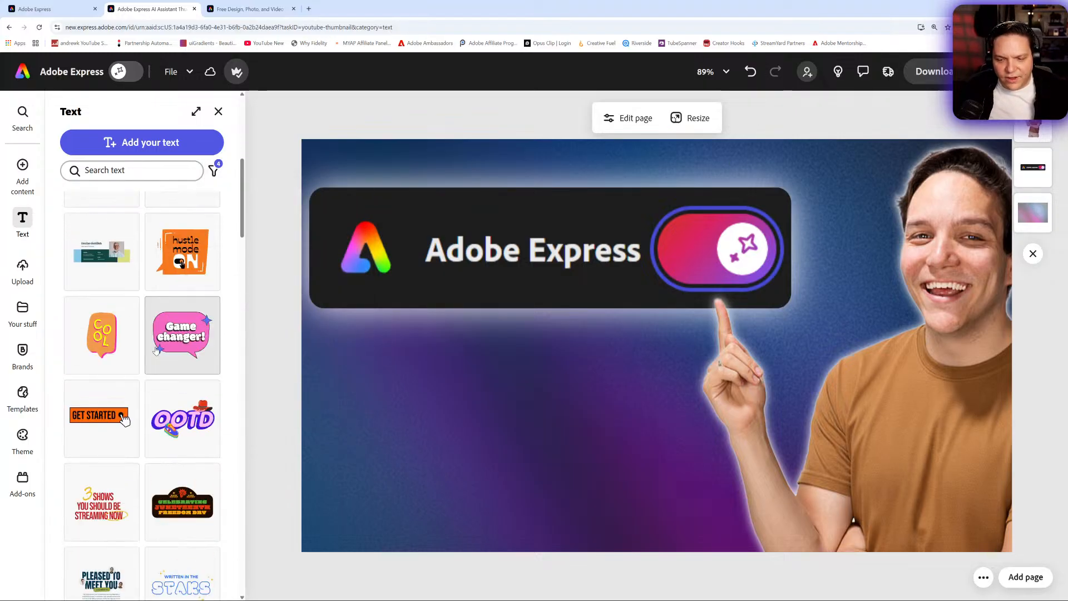
scroll(156, 350, "down", 10)
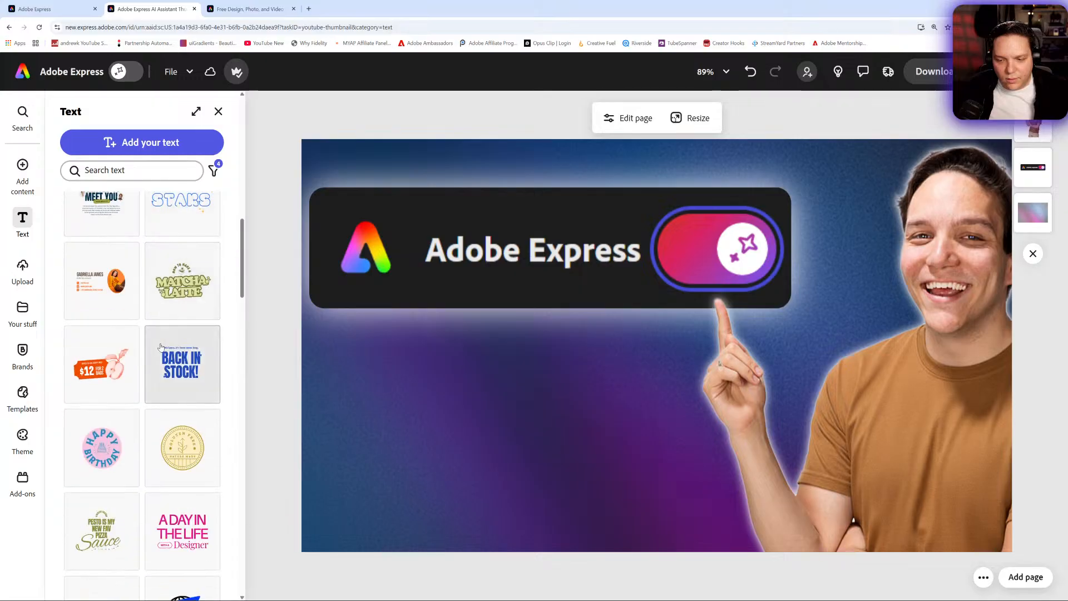
scroll(161, 347, "down", 4)
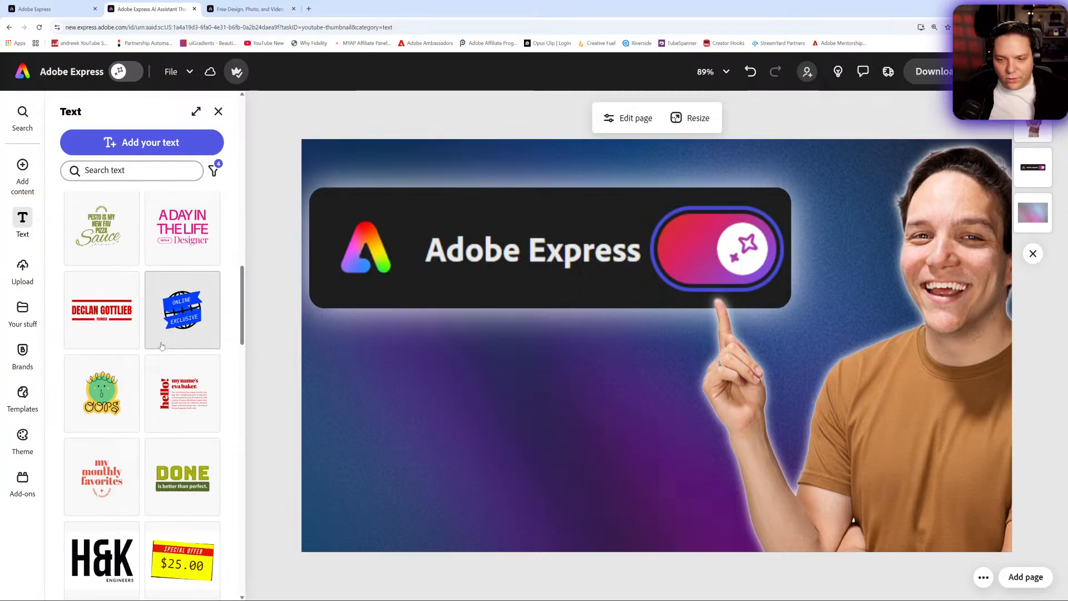
scroll(162, 346, "down", 5)
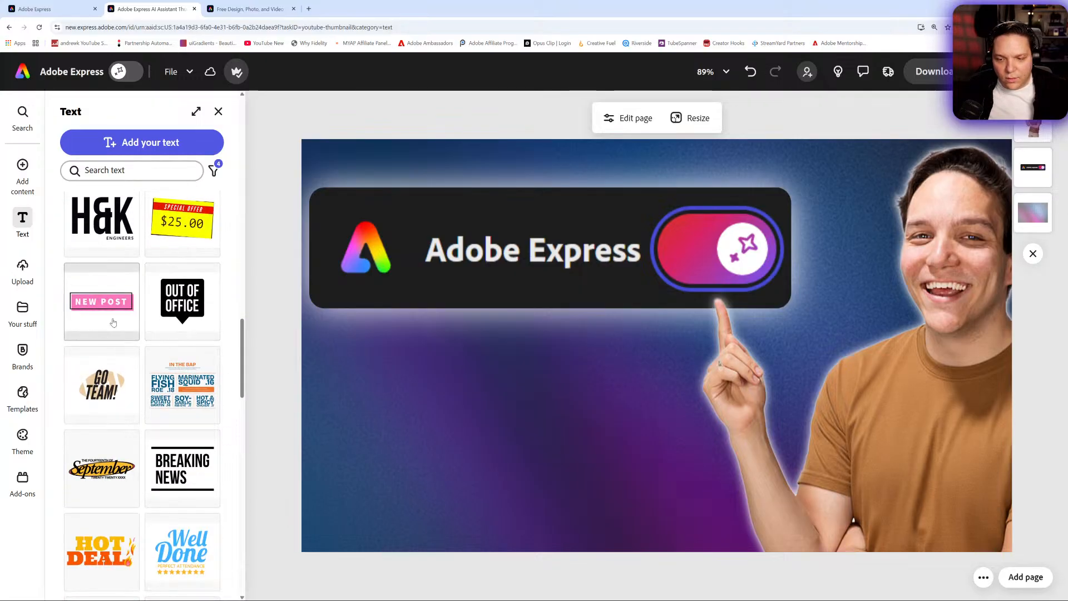
scroll(114, 321, "down", 8)
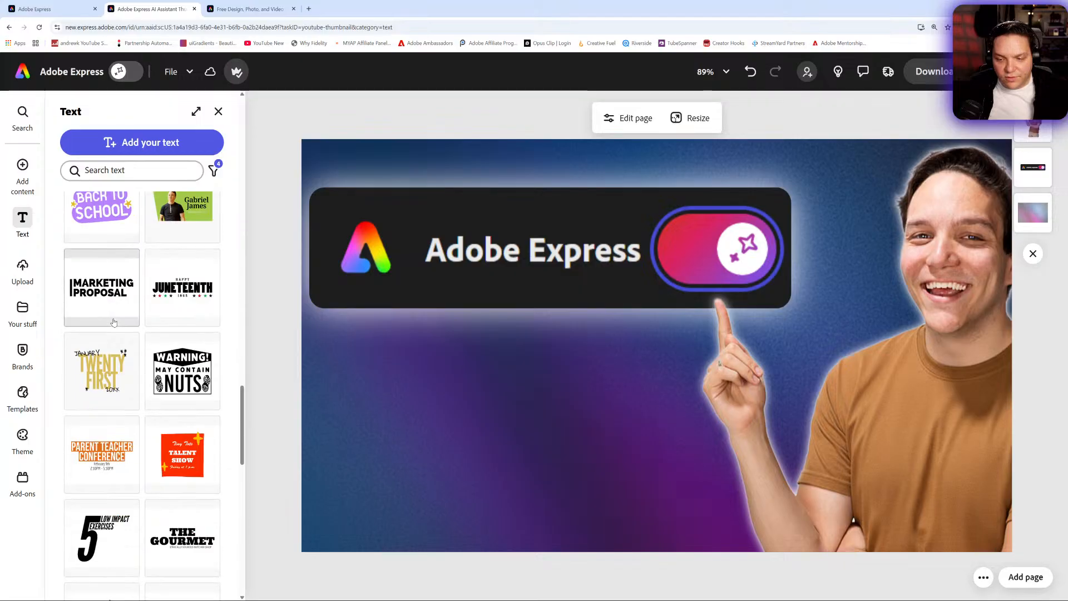
scroll(114, 321, "down", 5)
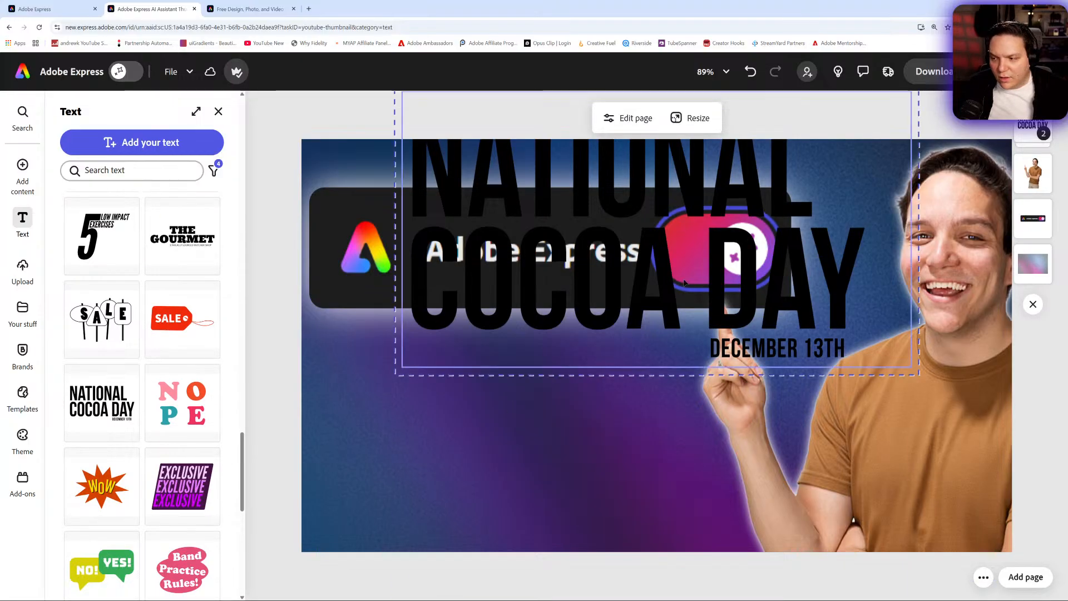
left_click_drag(683, 279, 594, 479)
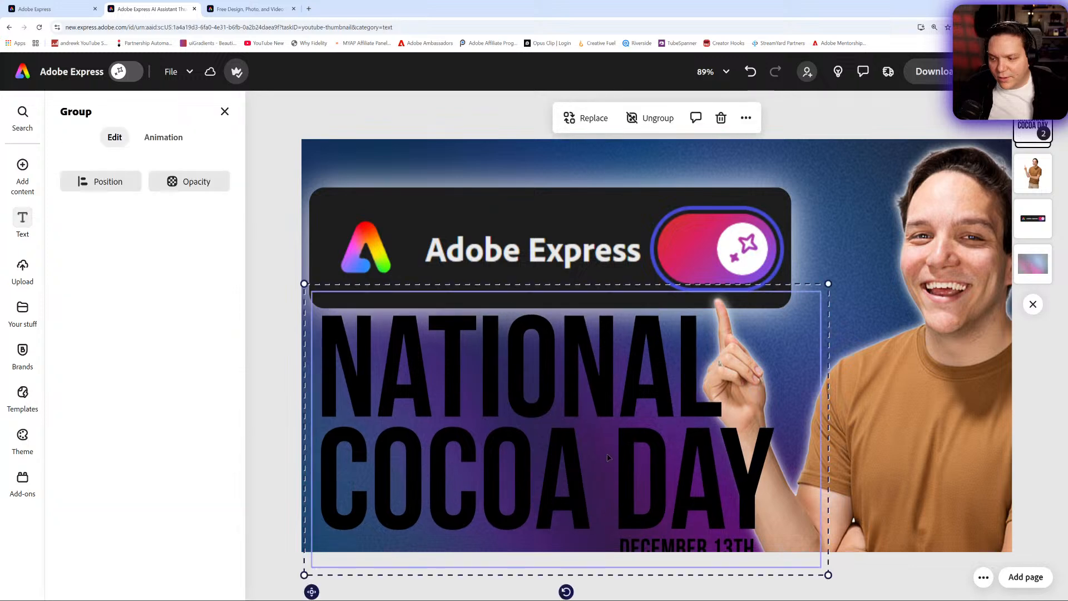
- Change the "NATIONAL COCOA DAY" text colour to white
double_click(593, 480)
left_click(71, 372)
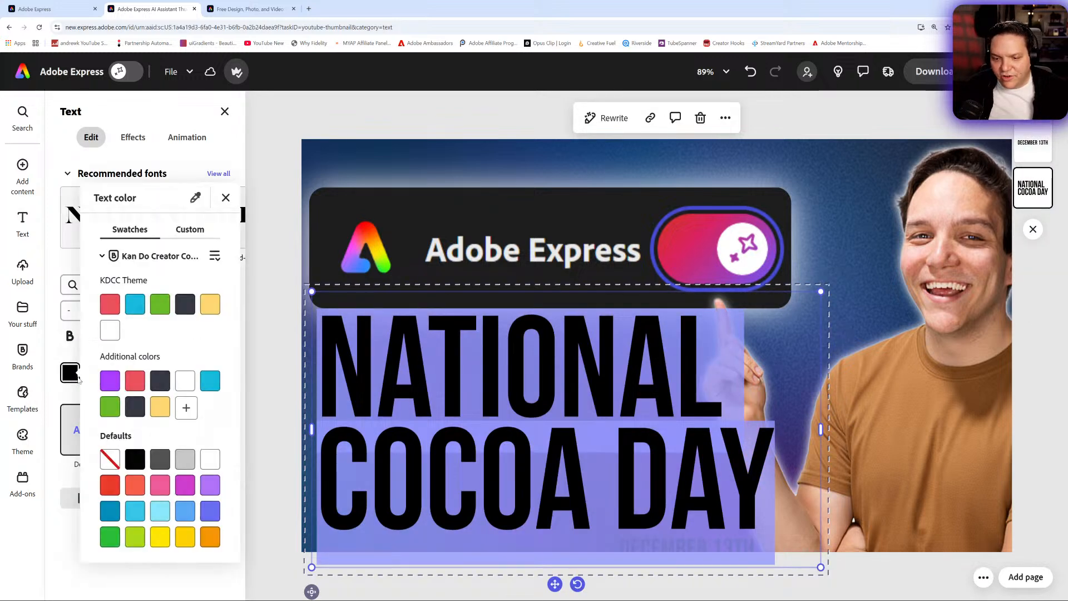
left_click(185, 380)
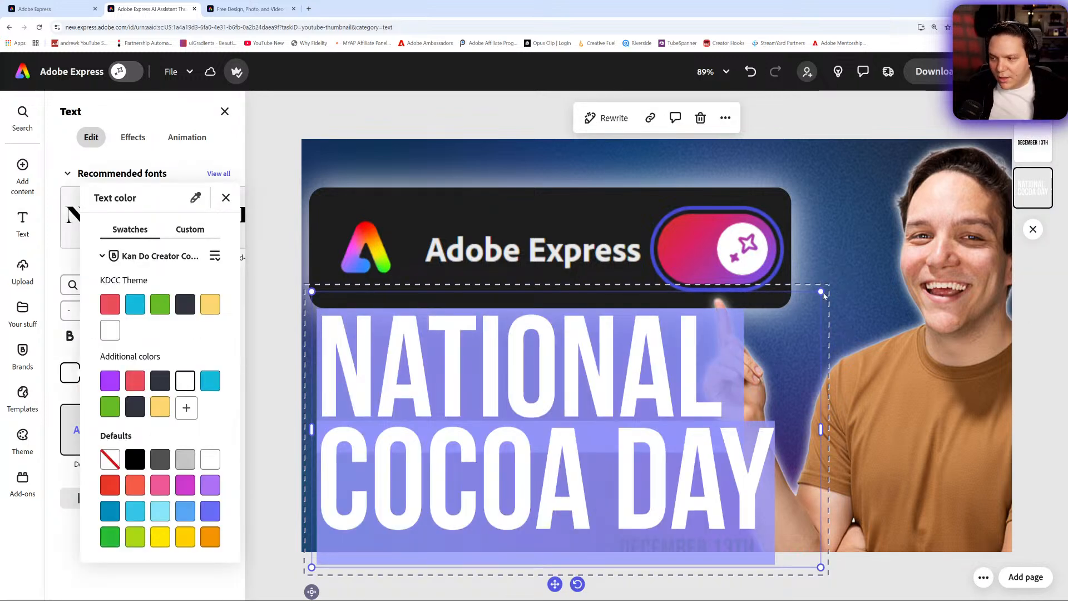
- Shrink the heading to size 133 below the header image and delete the "DECEMBER 13TH" line
left_click_drag(824, 295, 671, 370)
left_click_drag(581, 367, 575, 308)
left_click(657, 491)
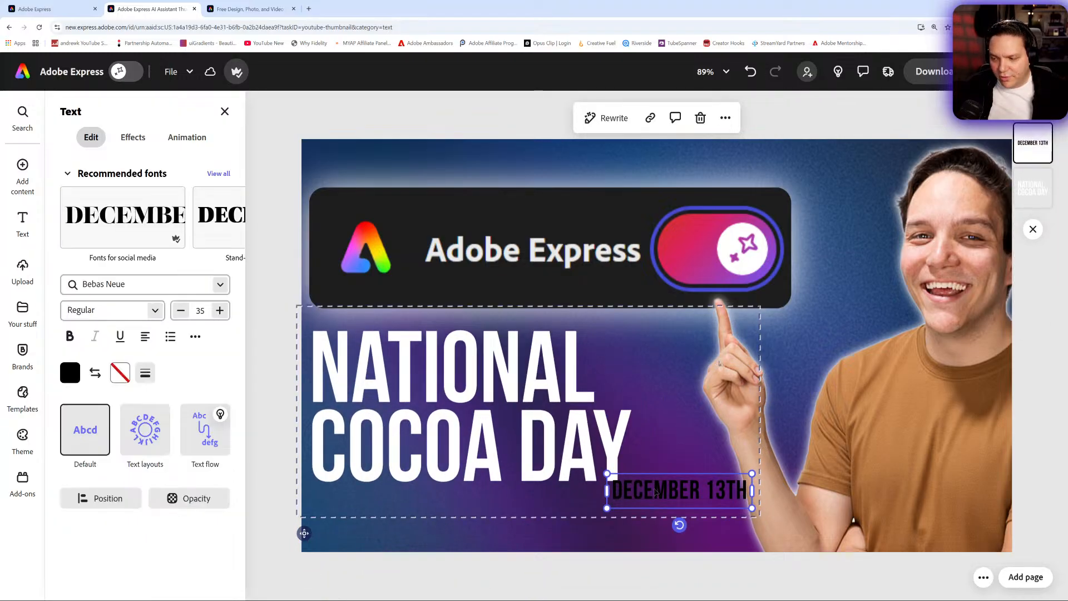
key("Delete")
- Try "AI ASSISTANT" as the replacement heading text and clear it again
double_click(582, 442)
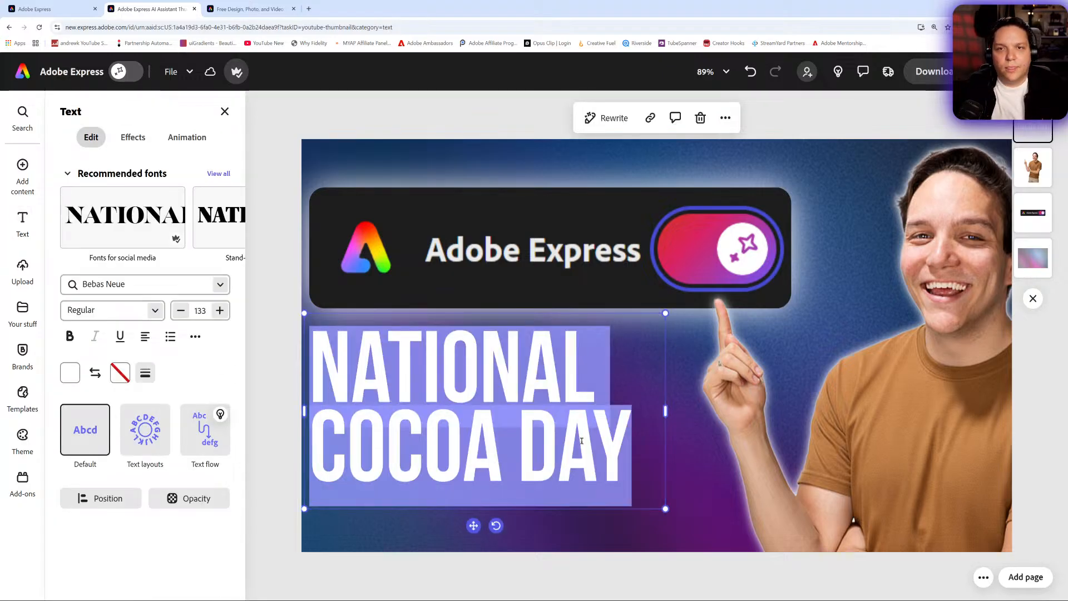
type("A")
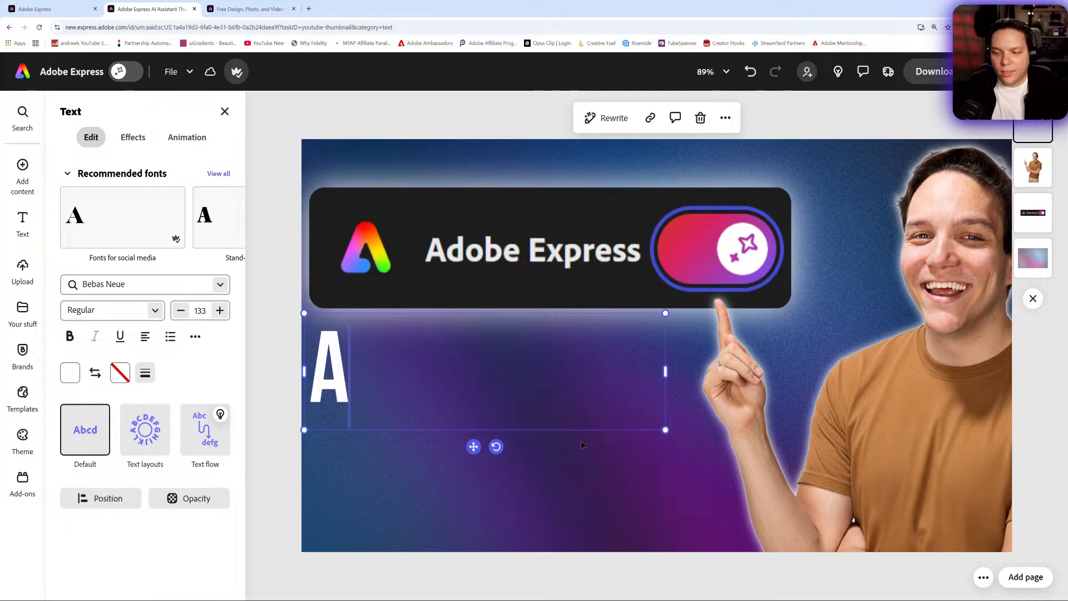
key("BackSpace")
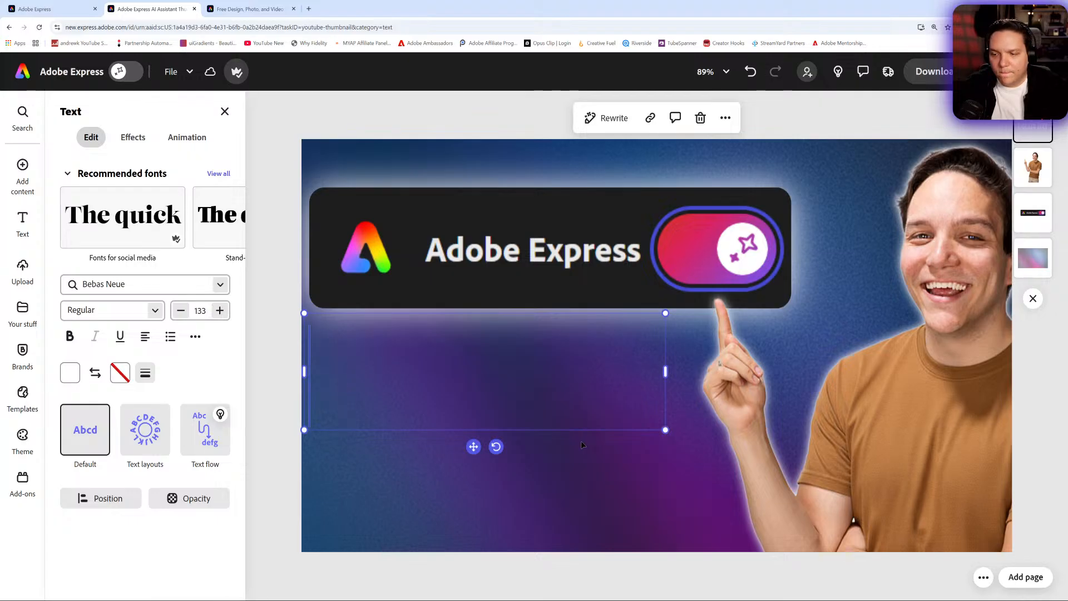
type("AI-")
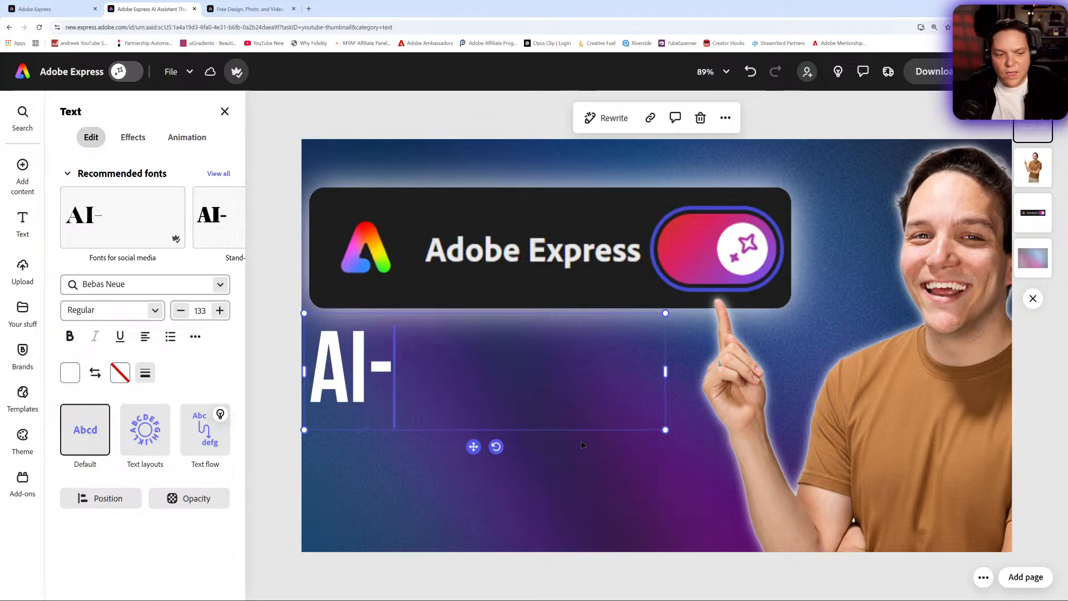
key("BackSpace")
type("ASSISTAN")
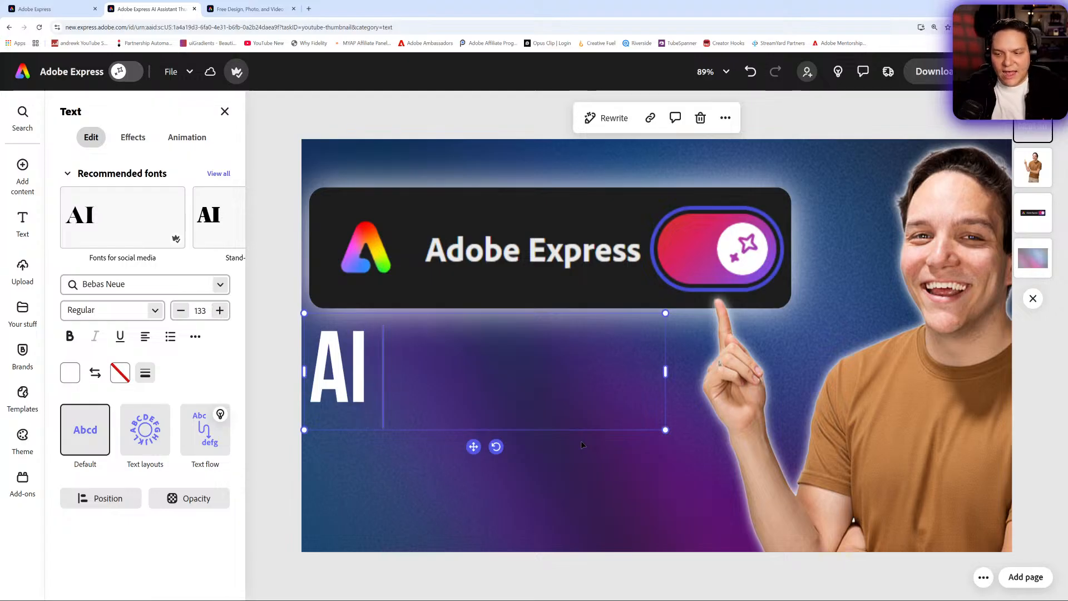
type("T")
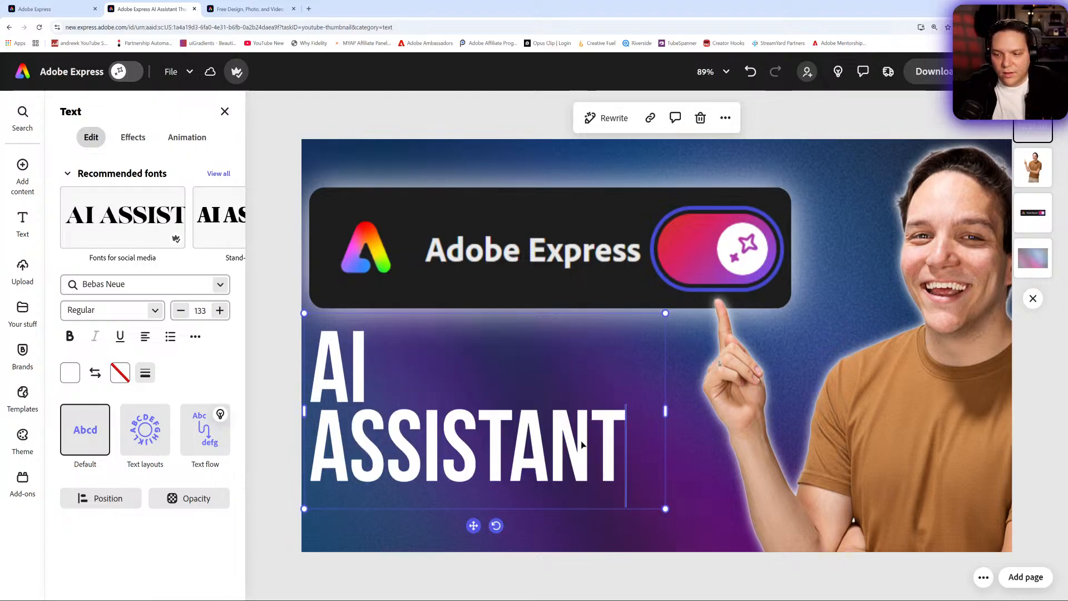
key("BackSpace")
key("BackSpace")
key("BackSpace")
key("BackSpace")
key("BackSpace")
key("BackSpace")
key("BackSpace")
key("BackSpace")
key("BackSpace")
key("BackSpace")
key("BackSpace")
key("BackSpace")
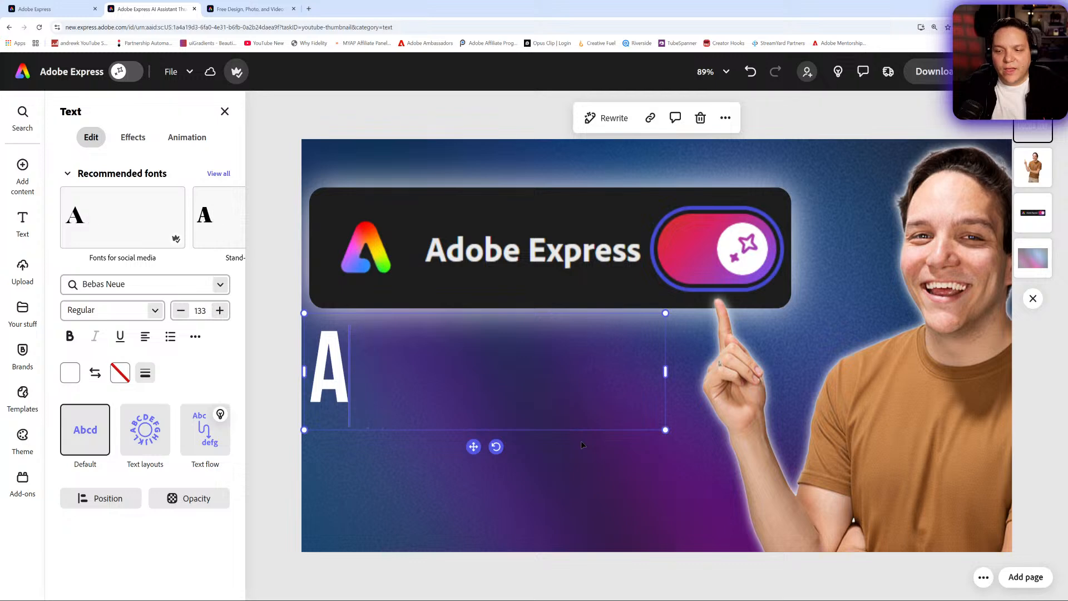
- Enter "CREATIVITY JUST GOT EASIER" as the heading text, with "EASIER" on its own line
type("CREATIVITY")
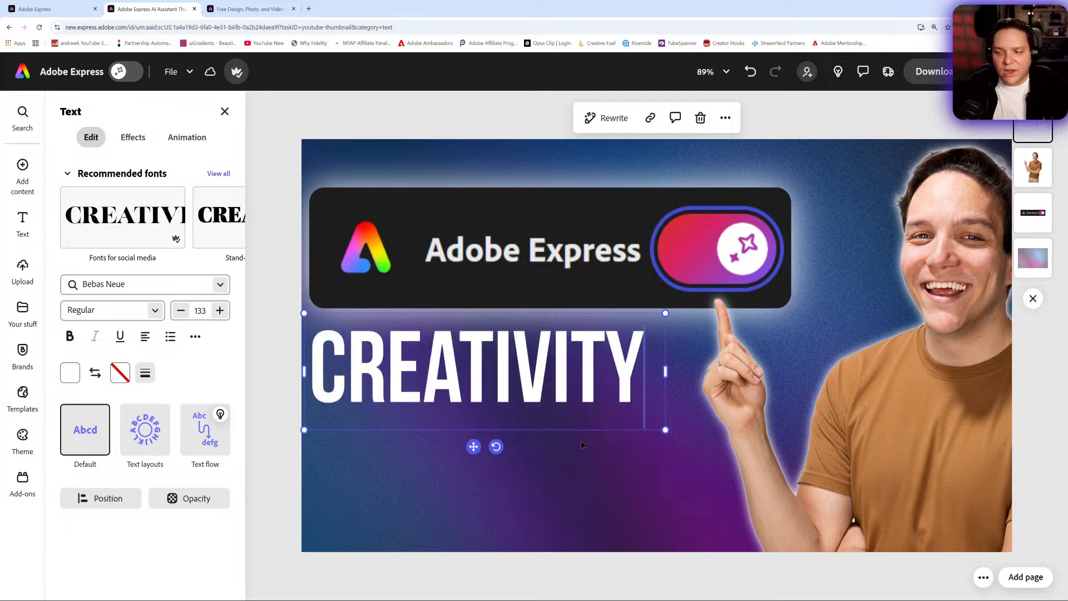
type(" JUST GOT")
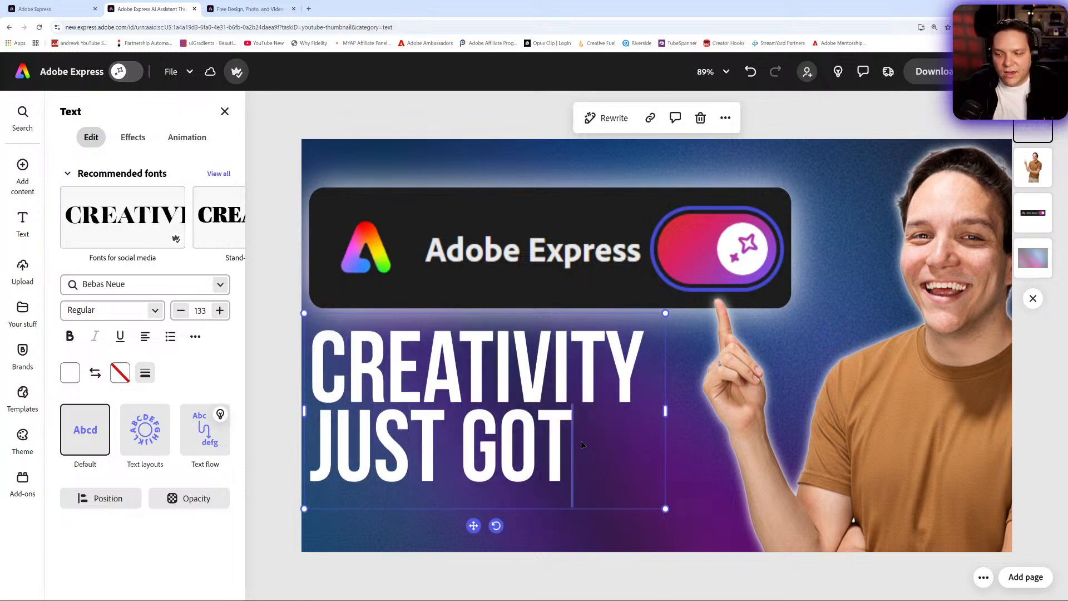
key("Return")
type("EASIER")
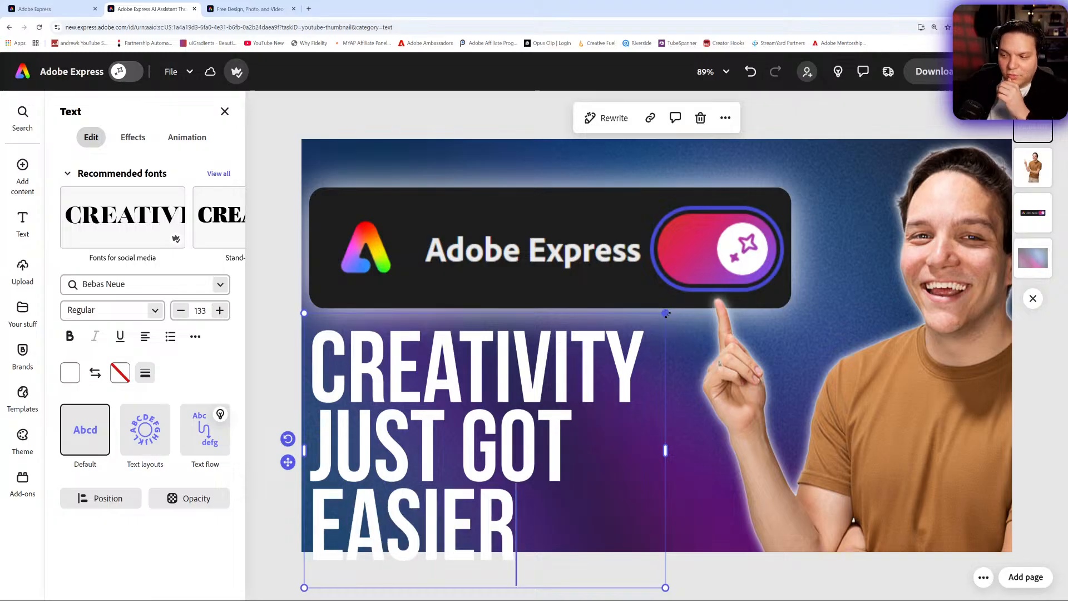
- Enlarge the heading to size 138 and shift the heading, portrait and header image up so the heading fits below the header
left_click_drag(667, 314, 679, 303)
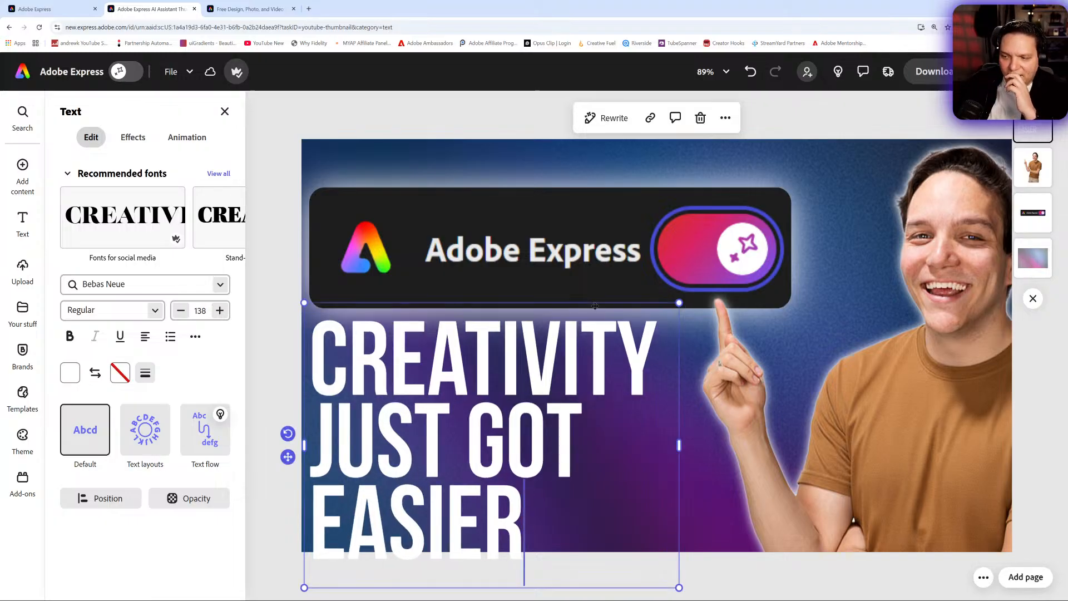
left_click_drag(594, 309, 618, 282)
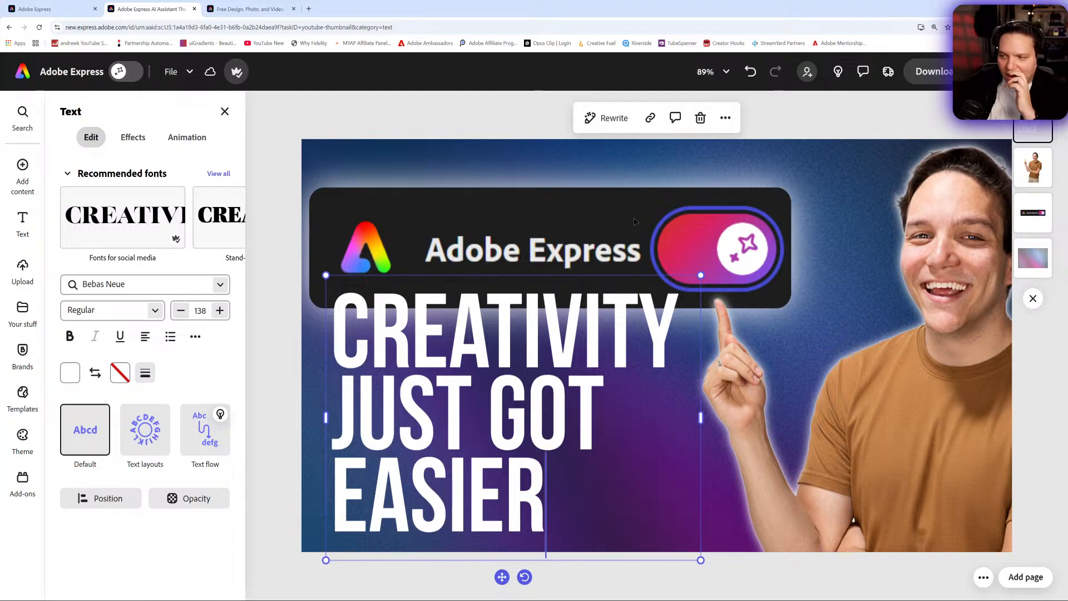
left_click_drag(952, 365, 944, 344)
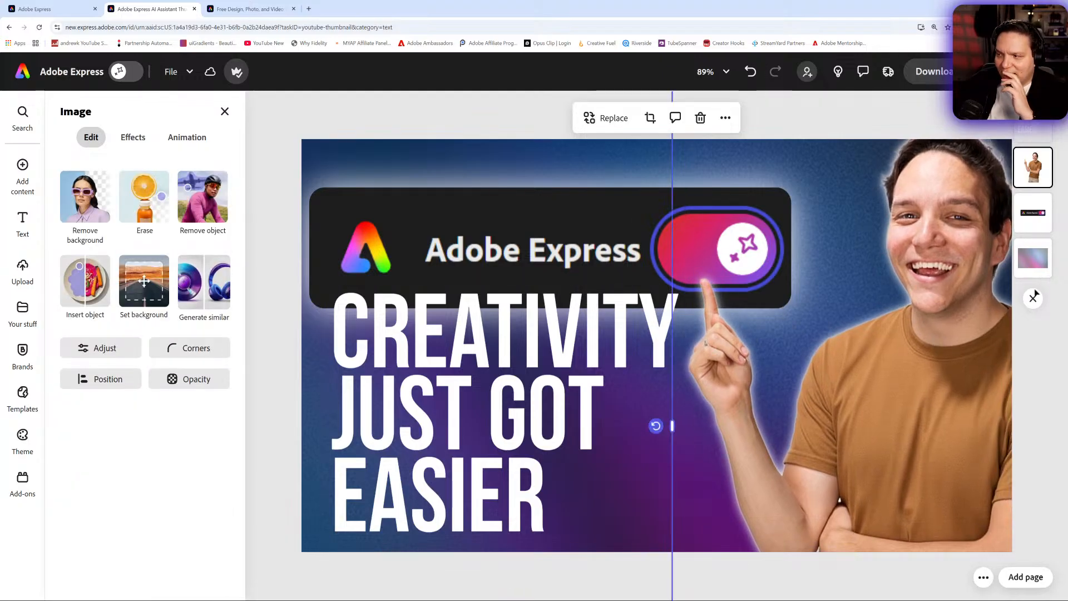
left_click(1033, 213)
left_click_drag(618, 222, 614, 199)
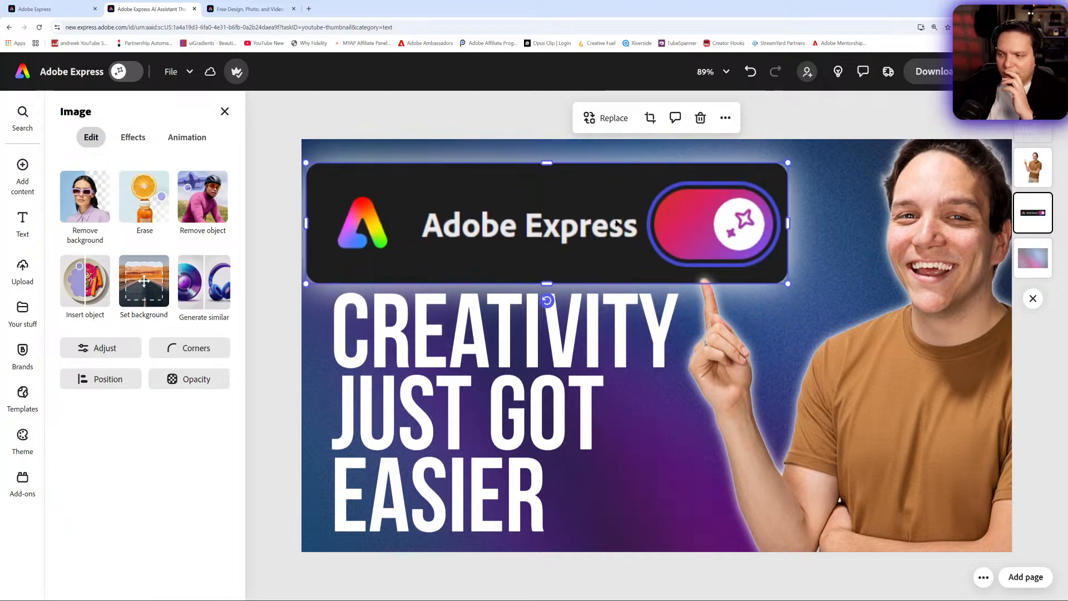
- Set the Adobe Express header image's sharpen adjustment to 37
left_click(124, 351)
scroll(144, 488, "down", 2)
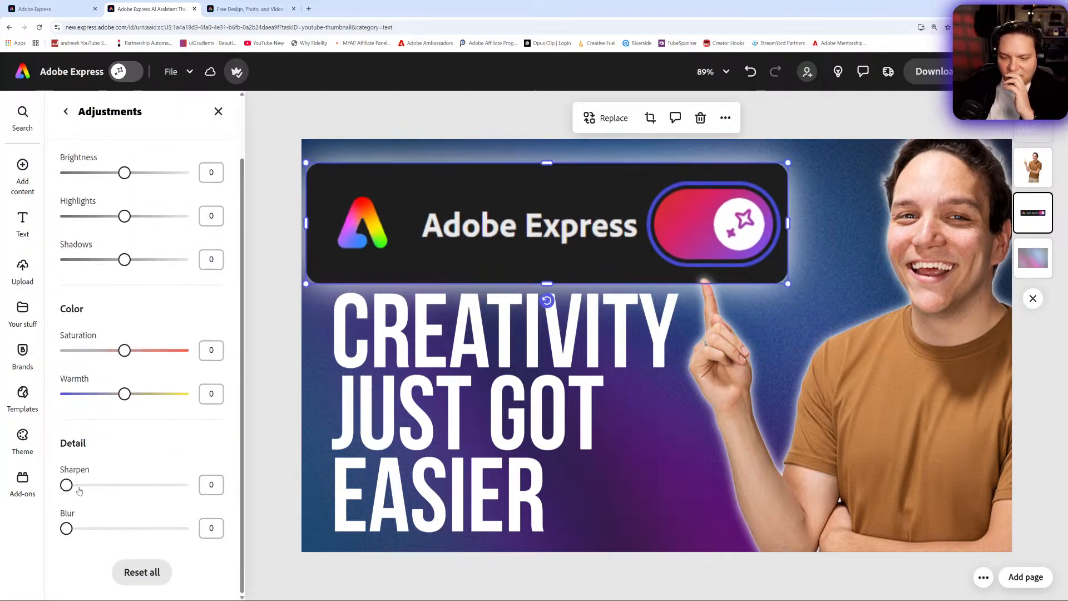
left_click_drag(66, 484, 190, 501)
left_click_drag(276, 506, 109, 504)
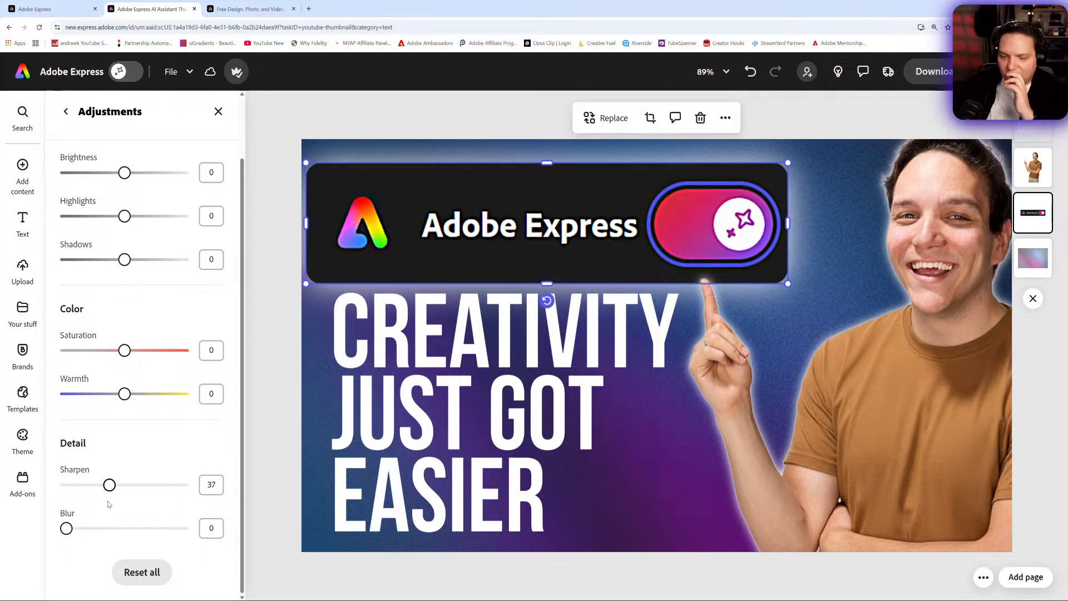
left_click(252, 293)
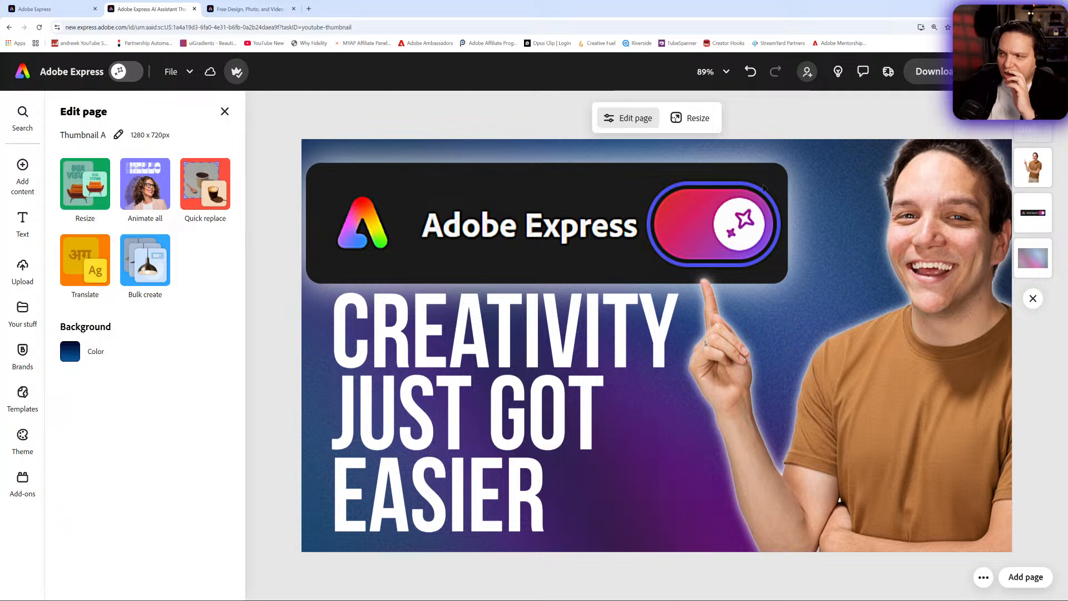
- Reduce the "CREATIVITY JUST GOT EASIER" heading to size 137 and shift it slightly up within the thumbnail
left_click(572, 324)
double_click(572, 324)
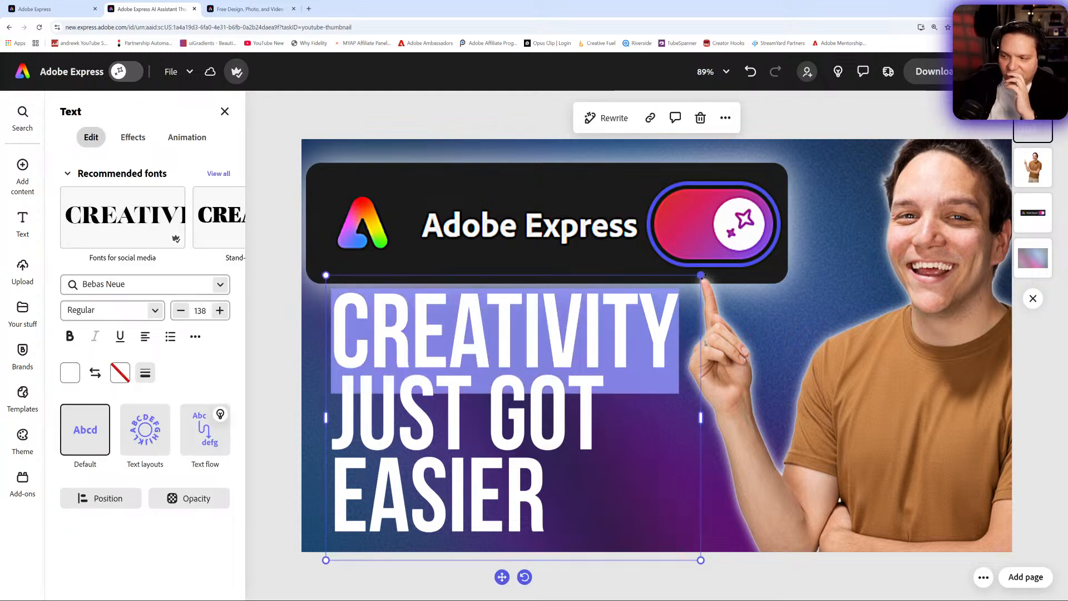
mouse_move(701, 275)
left_mouse_down()
mouse_move(674, 296)
mouse_move(700, 276)
left_mouse_up()
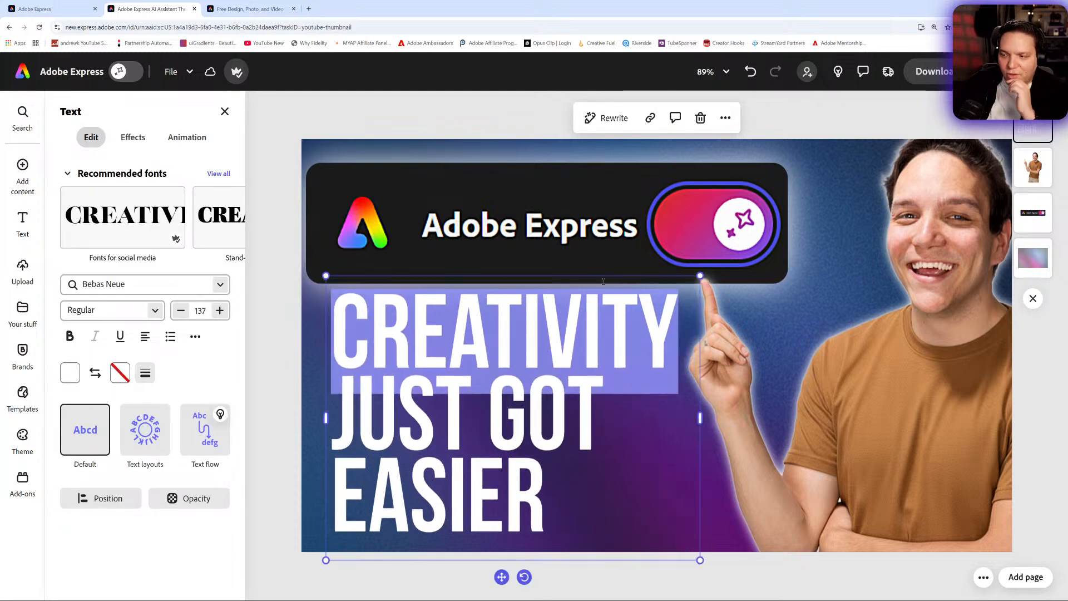
left_click(552, 350)
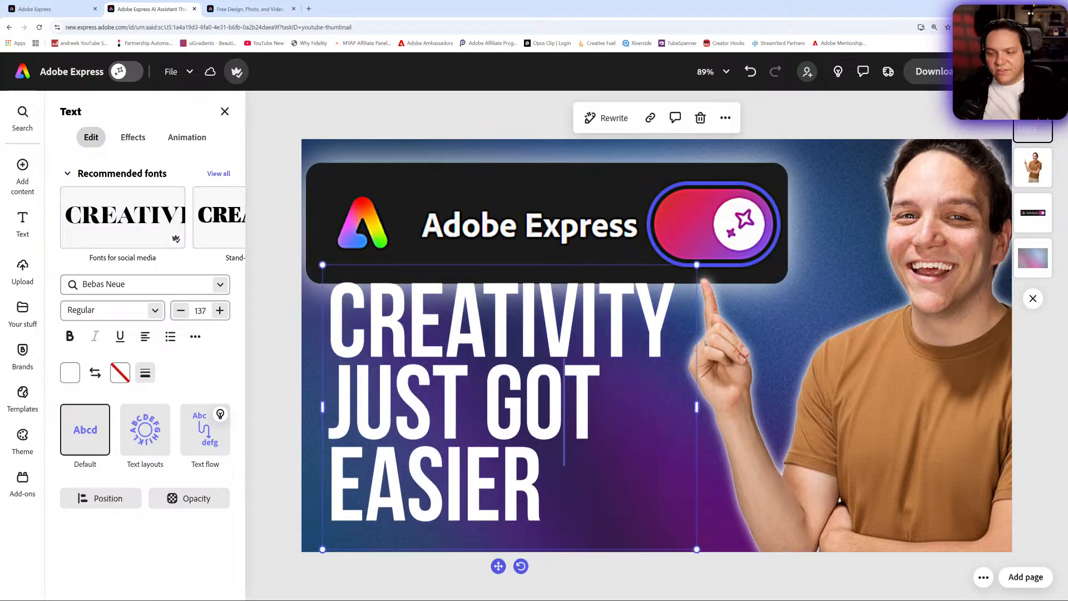
- Replace the whole heading text with "YOUTUBE"
left_click_drag(552, 483, 315, 363)
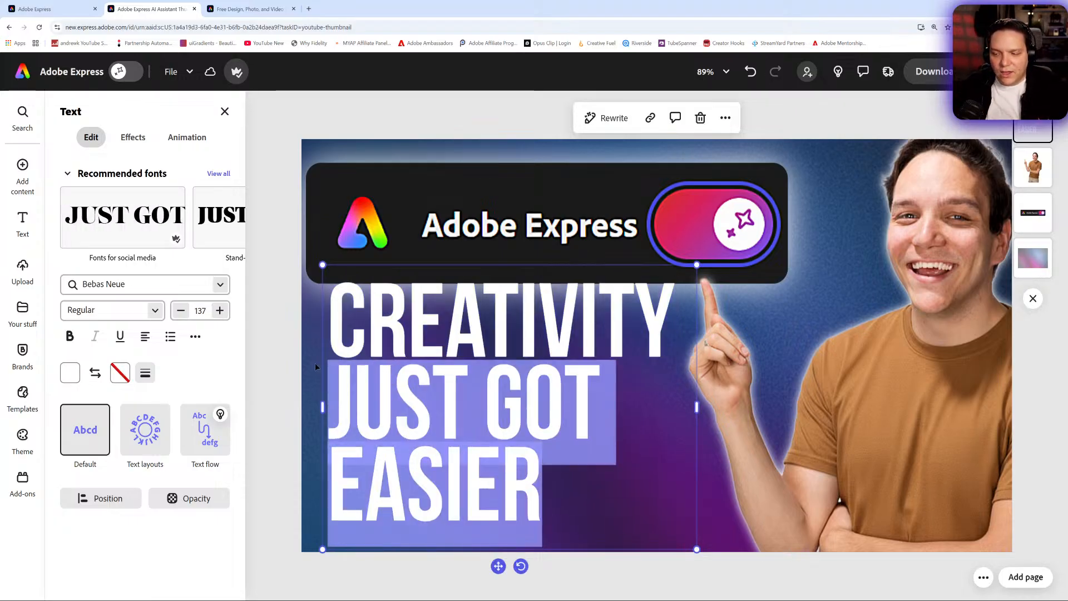
key("BackSpace")
key("BackSpace")
key("BackSpace")
key("BackSpace")
key("BackSpace")
key("BackSpace")
key("BackSpace")
key("BackSpace")
key("BackSpace")
key("BackSpace")
key("BackSpace")
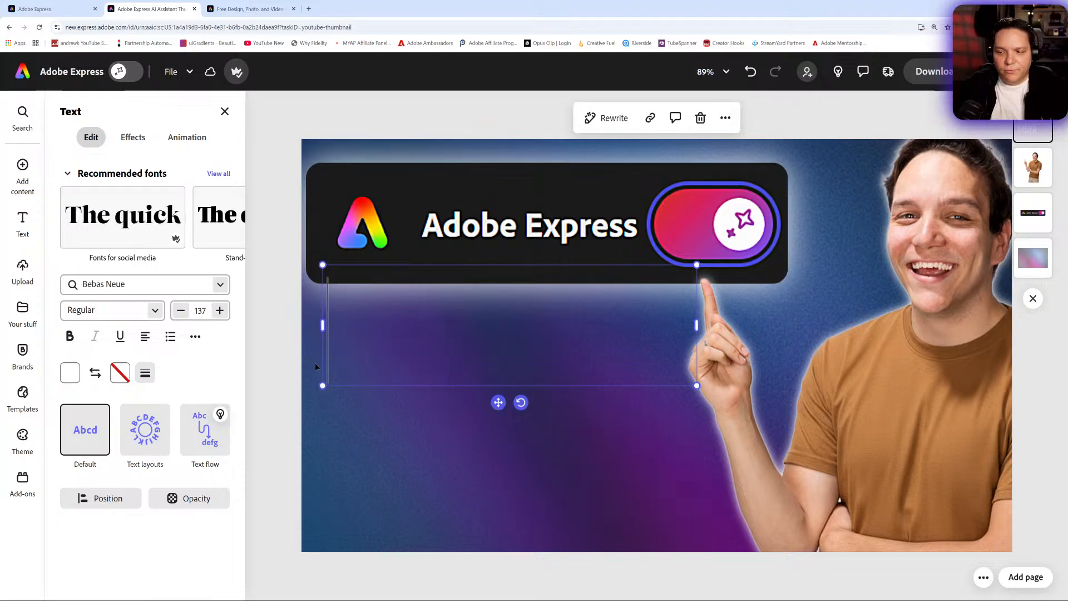
type("YOUTUBE")
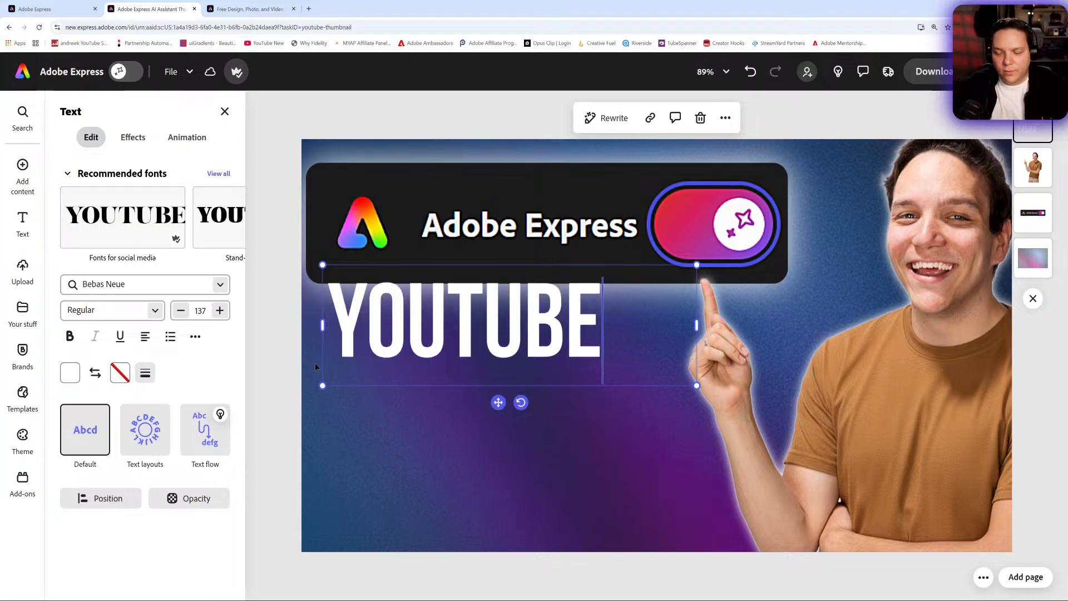
- Fit the text box to "YOUTUBE", enlarge the word to size 160 and position it just below the Adobe Express header image
left_click_drag(696, 327, 608, 326)
left_click_drag(608, 385, 654, 405)
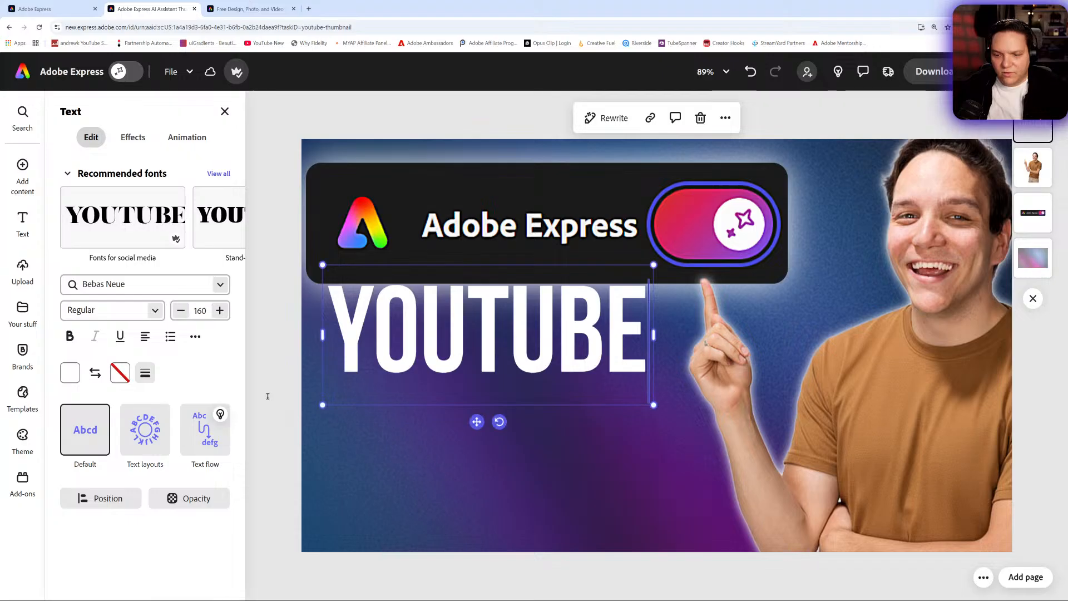
left_click_drag(483, 350, 497, 360)
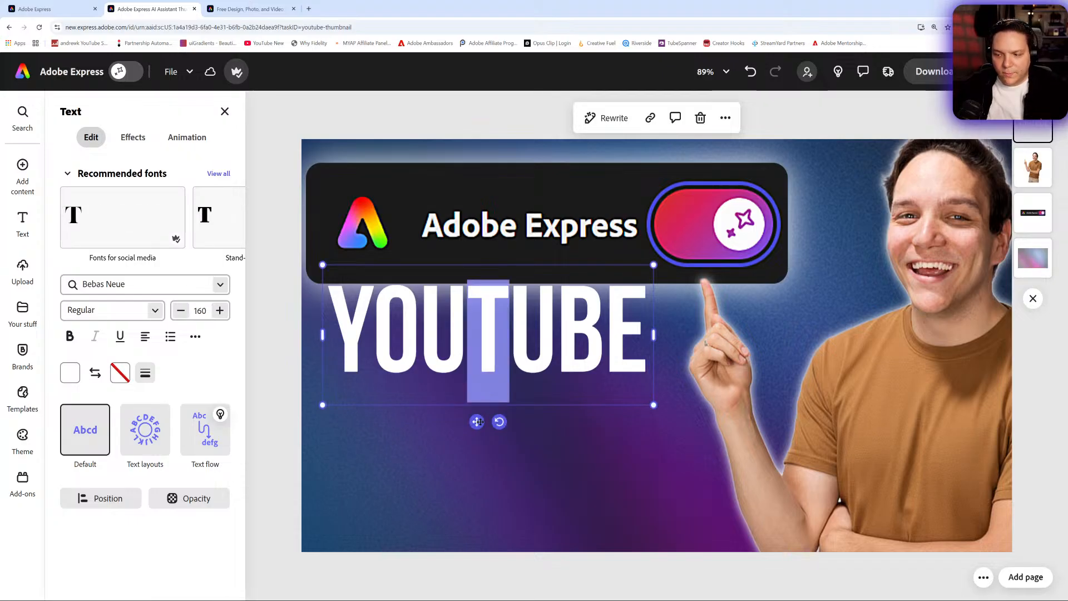
left_click_drag(477, 421, 490, 433)
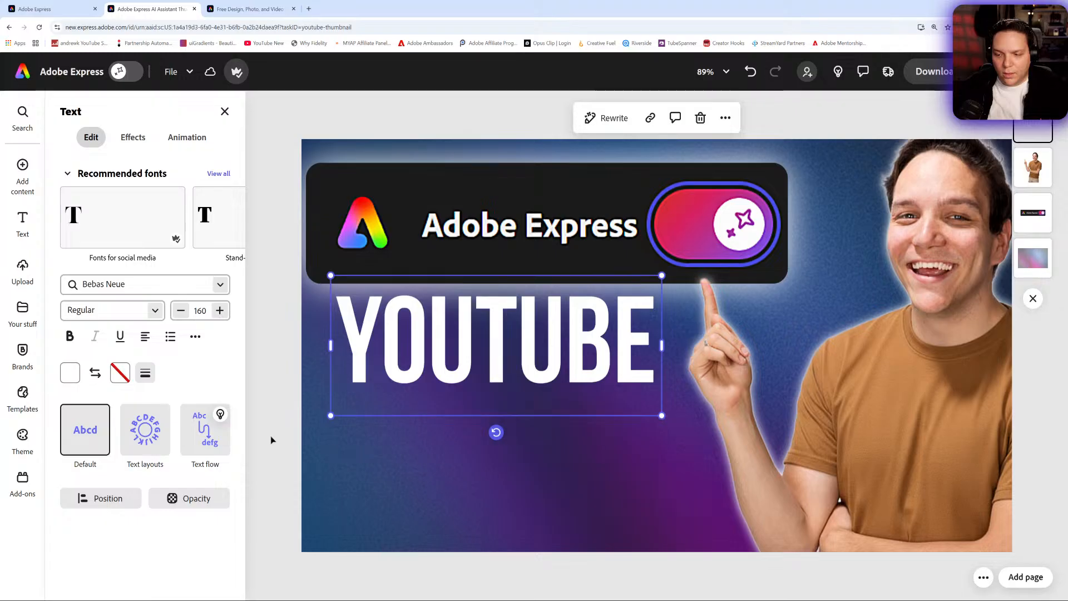
- Duplicate the "YOUTUBE" text, place the copy beneath it and change the copy's wording to "DESIGNS"
right_click(419, 319)
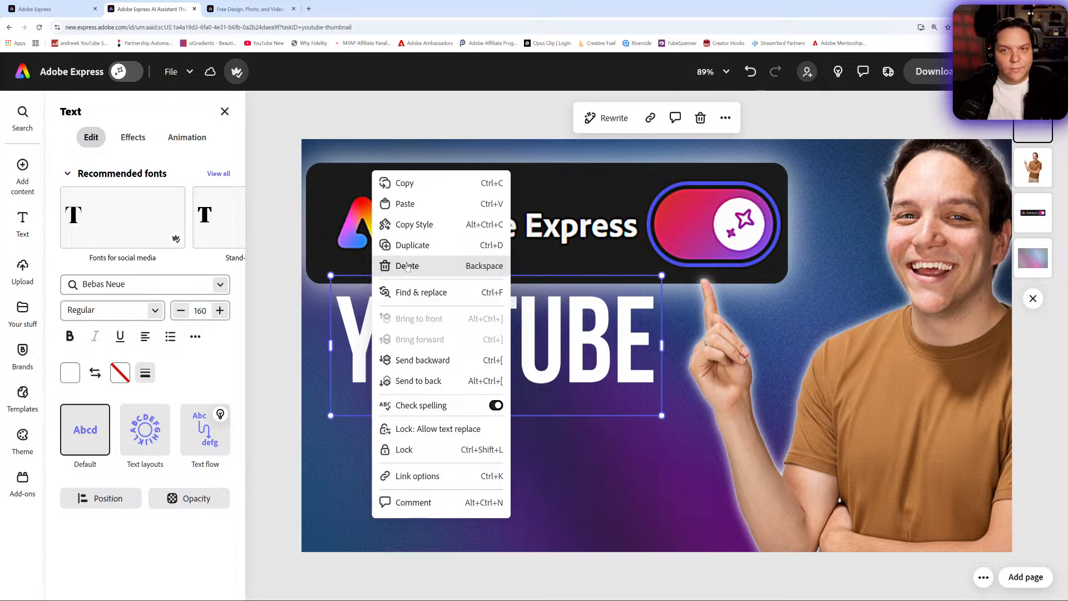
left_click(411, 245)
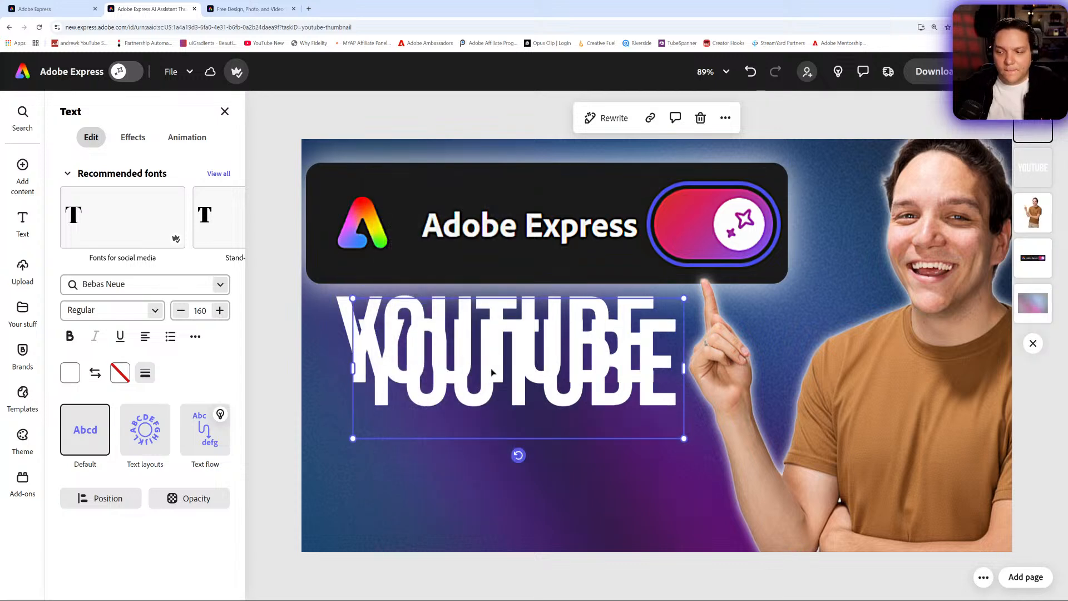
left_click_drag(493, 370, 474, 458)
double_click(477, 457)
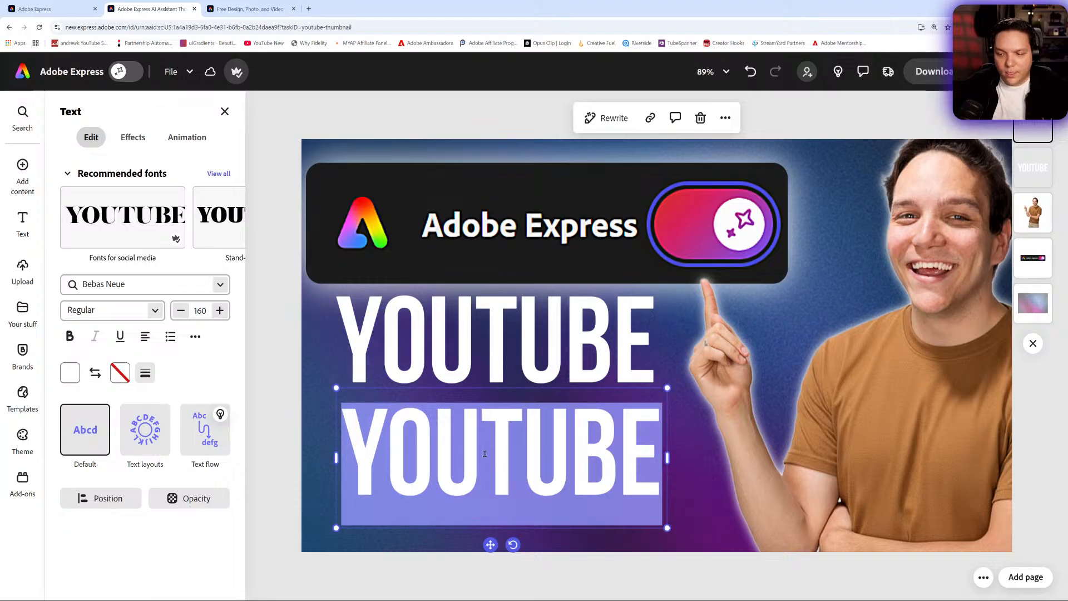
type("DESIGN")
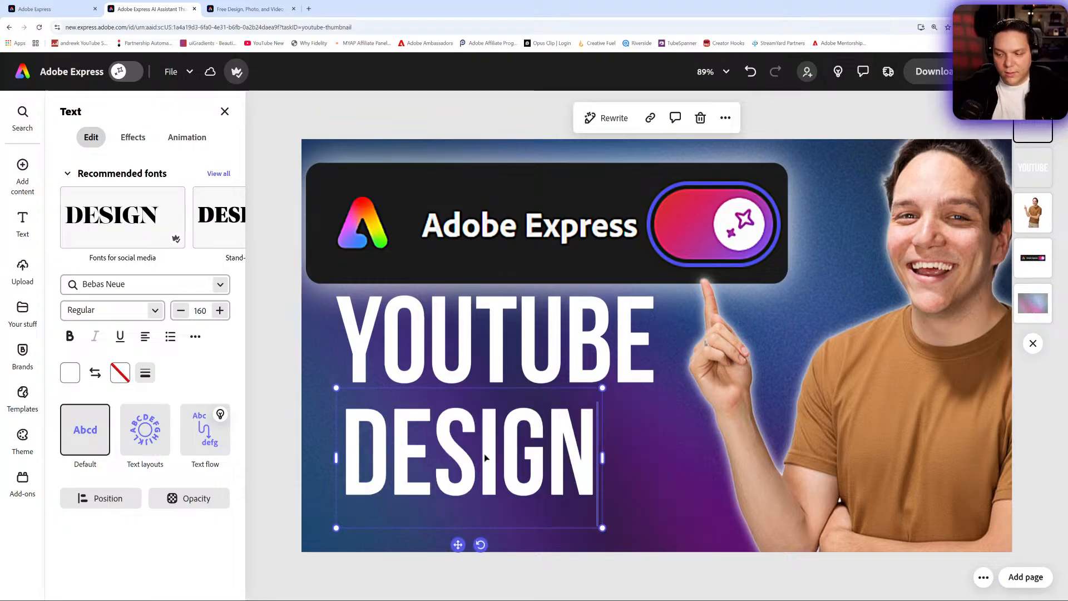
type("S")
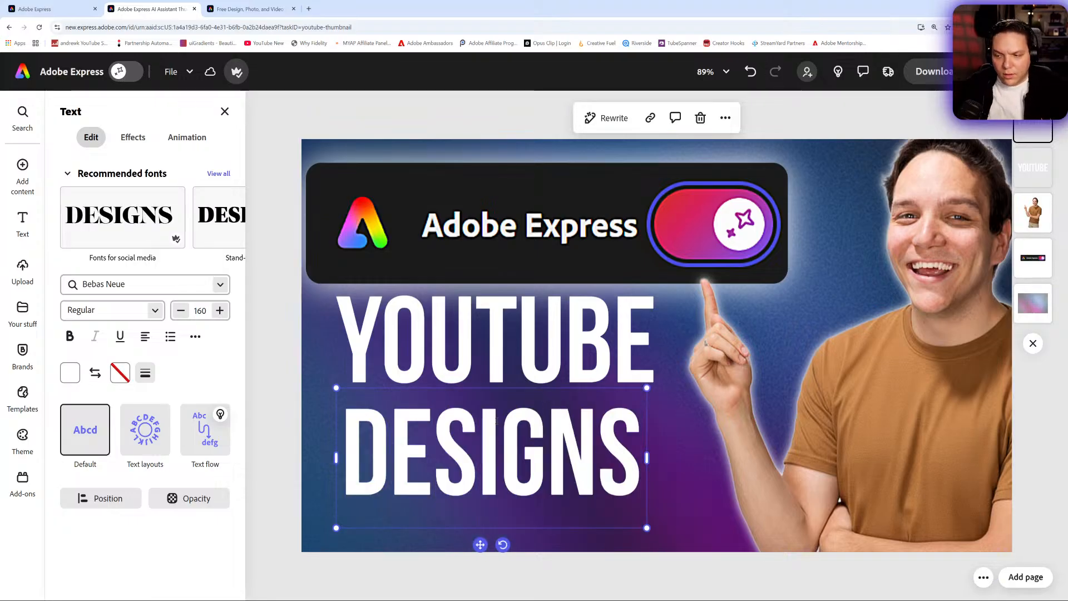
- Enlarge "DESIGNS" to size 166 and tighten the two text lines so their right edges align
left_click(485, 533)
left_click_drag(485, 533, 489, 528)
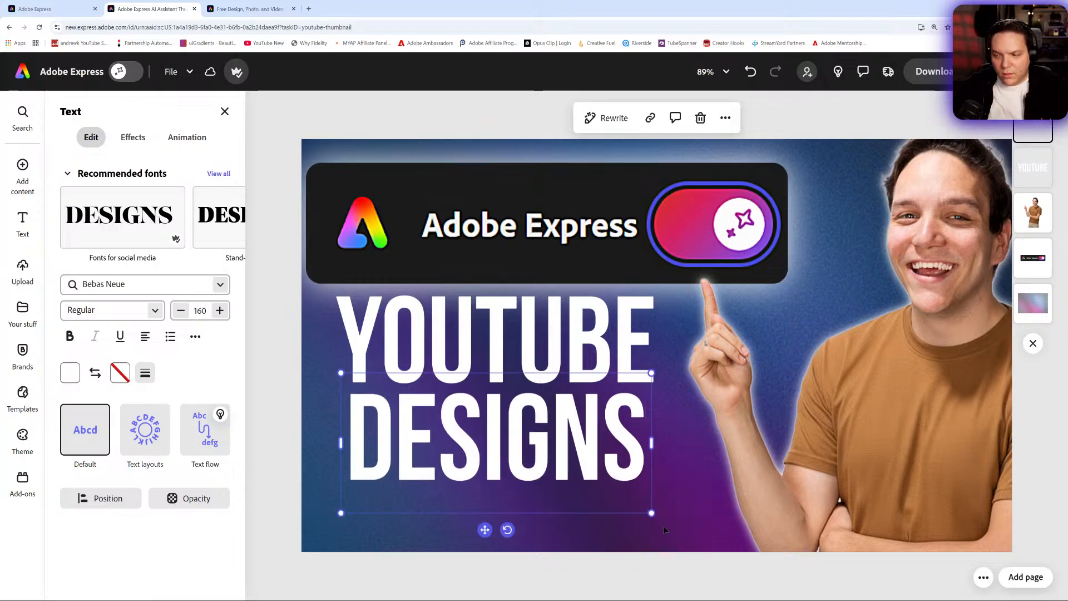
left_click_drag(651, 512, 661, 517)
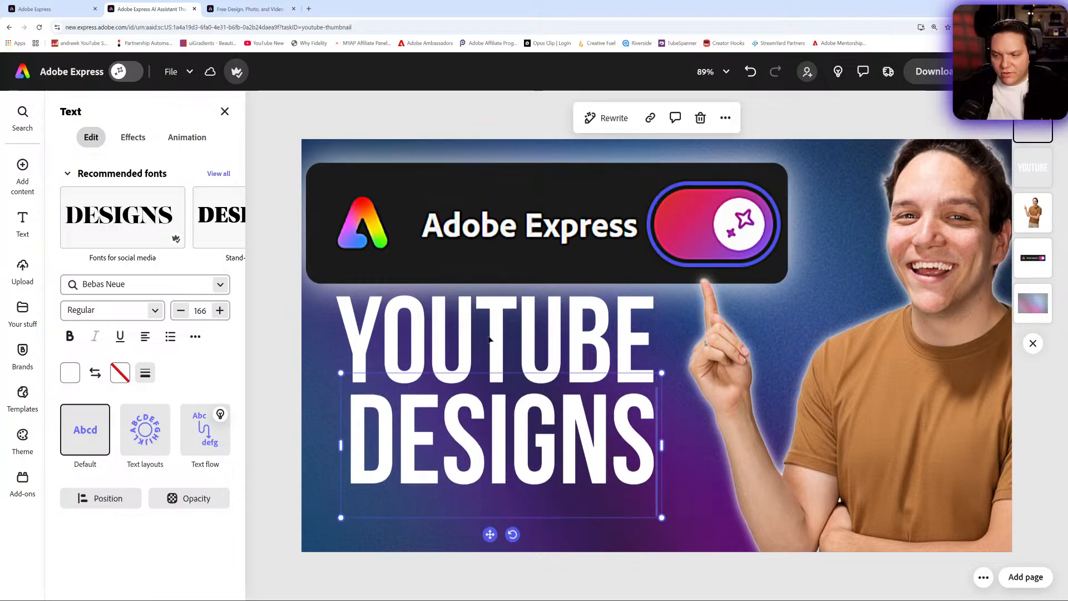
left_click_drag(497, 335, 498, 331)
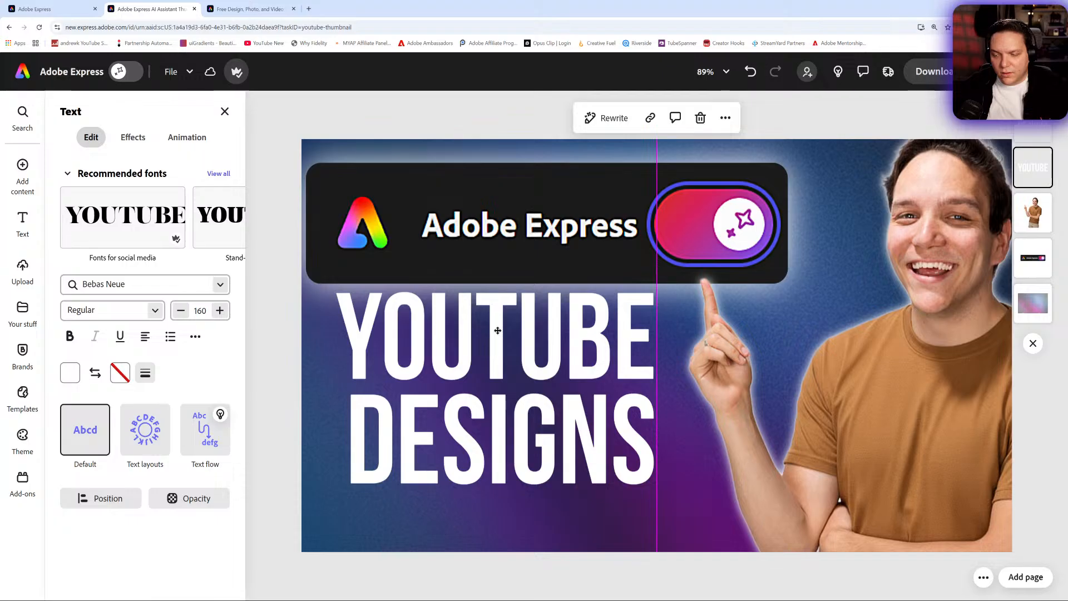
left_click(541, 438)
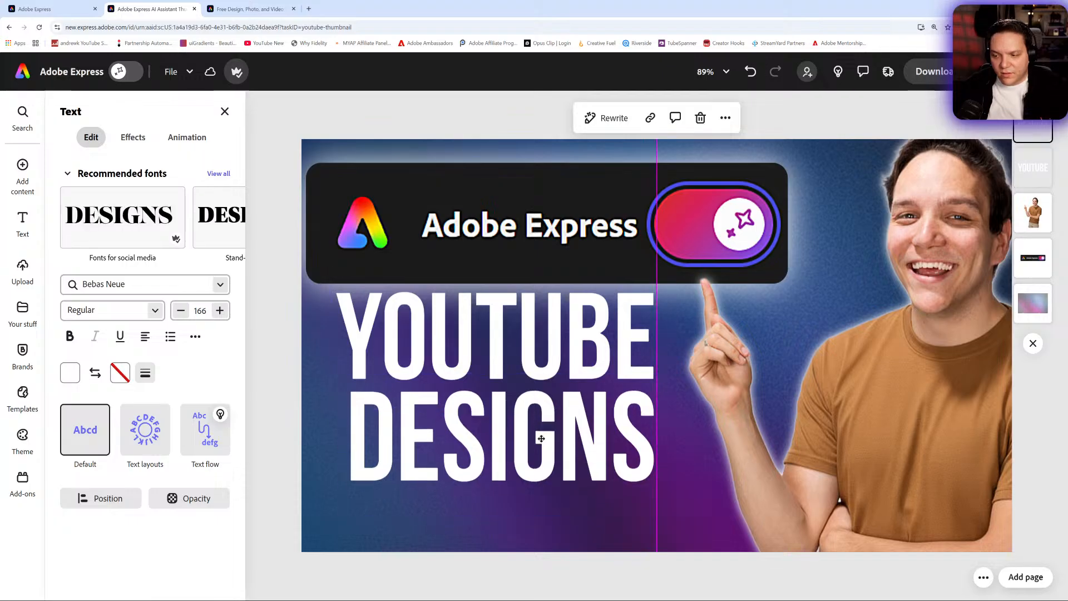
- Replace the word "DESIGNS" with "THUMBNAILS"
left_click(422, 499)
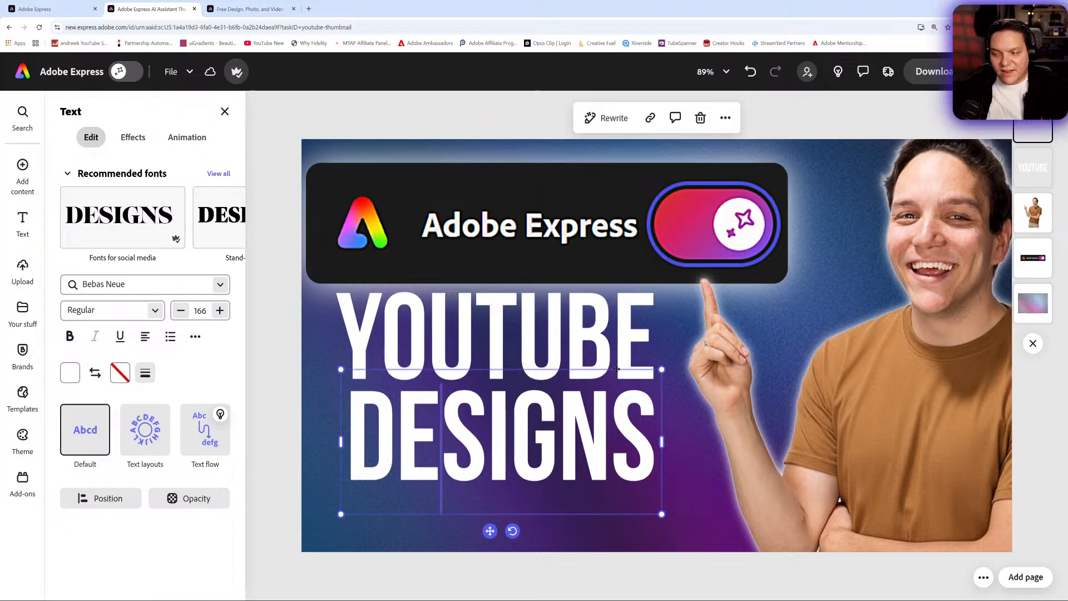
left_click(626, 443)
left_click(634, 438)
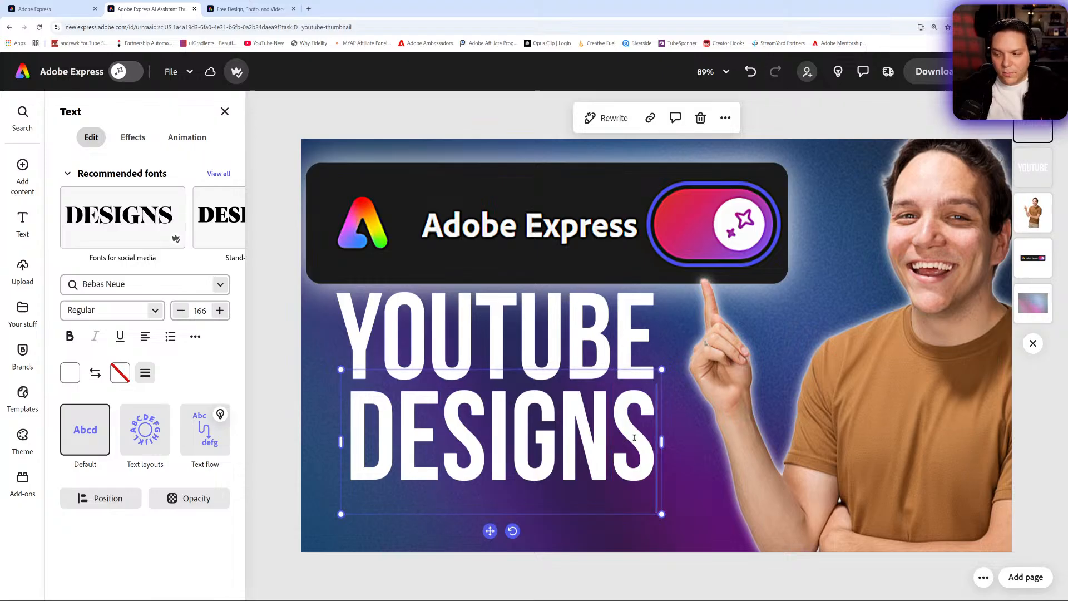
left_click_drag(638, 436, 275, 427)
type("T")
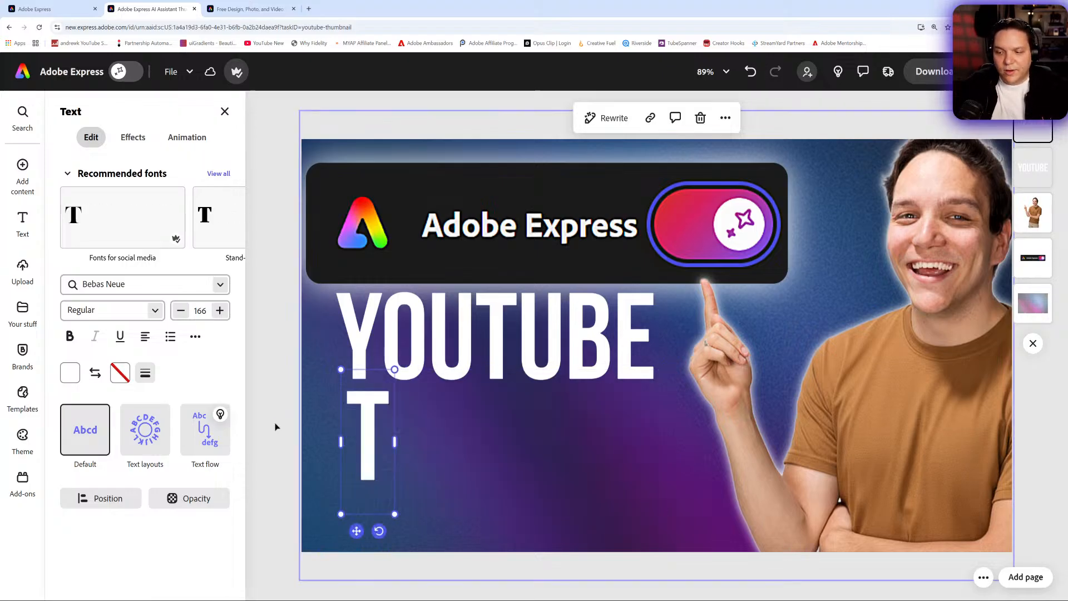
type("HUMBNAILS")
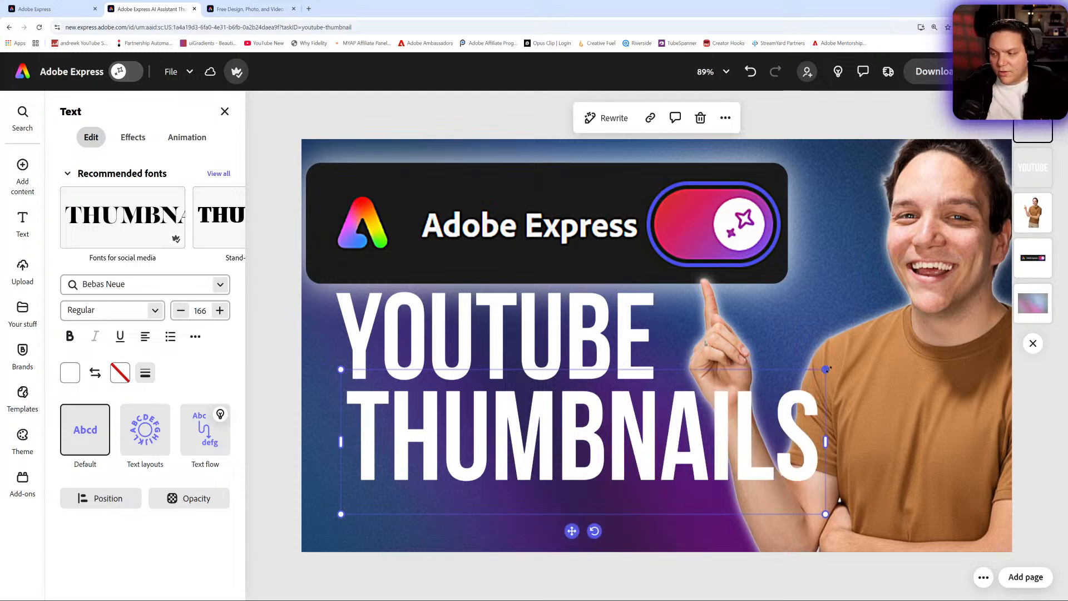
- Shrink "THUMBNAILS" to size 110 and place it directly under "YOUTUBE" at matching width
left_click_drag(828, 368, 669, 393)
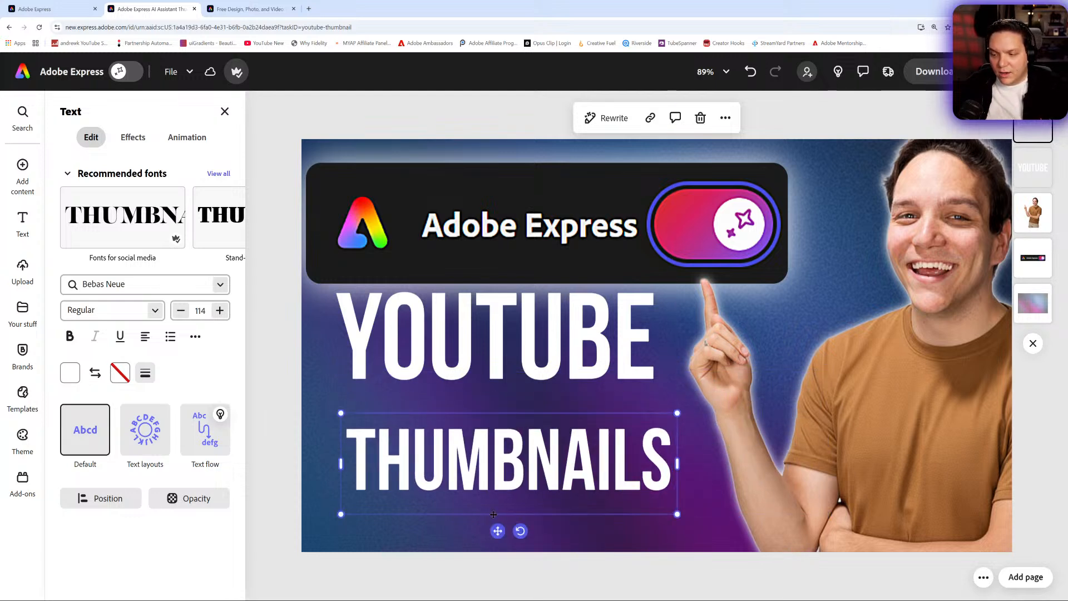
left_click_drag(493, 514, 491, 495)
left_click_drag(673, 379, 663, 383)
left_click_drag(480, 487, 487, 490)
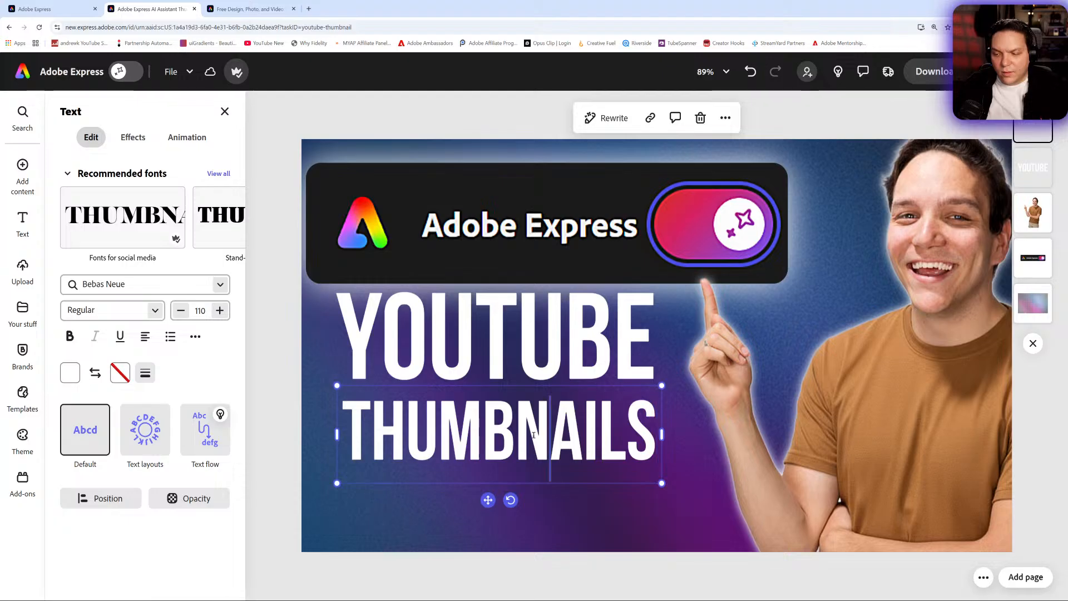
- Duplicate the "THUMBNAILS" text, place a single copy below it and change the copy's wording to "MADE EASY!"
right_click(363, 437)
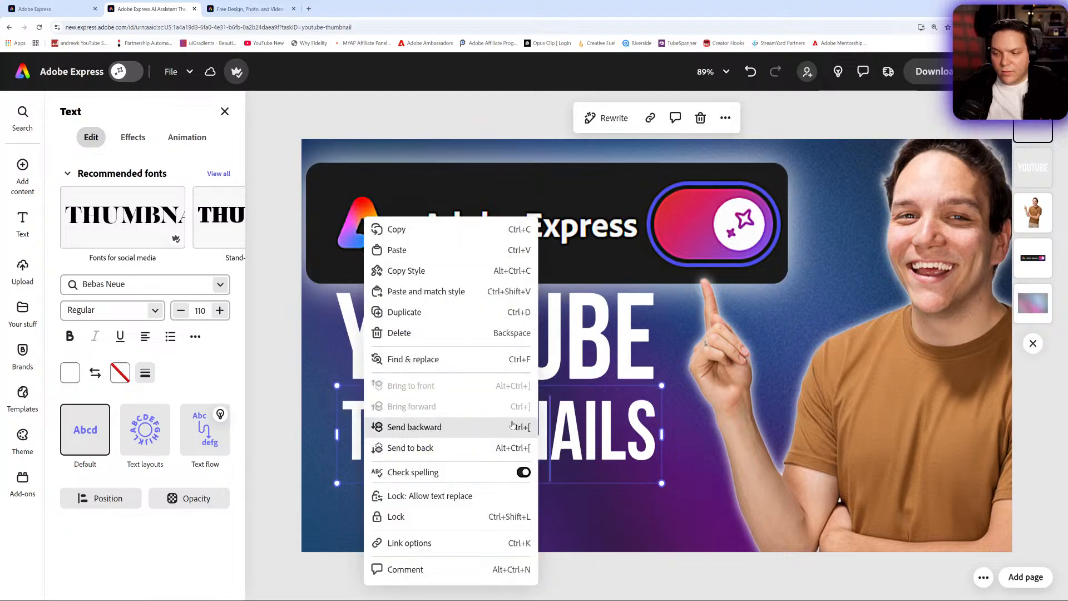
left_click(424, 321)
left_click_drag(593, 459, 611, 329)
key("ctrl+d")
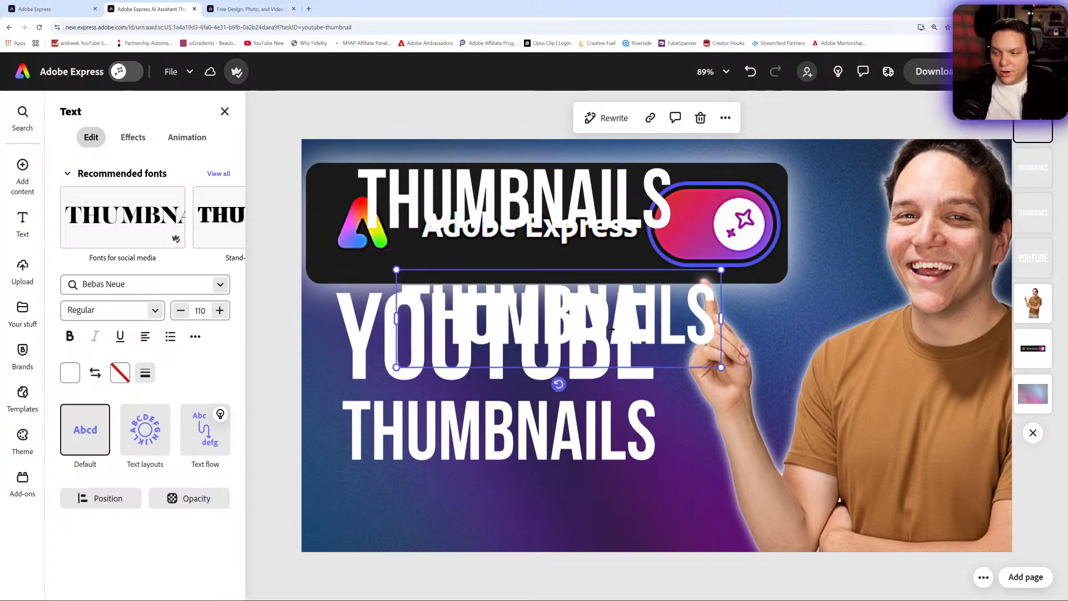
key("Delete")
left_click_drag(537, 224, 527, 526)
double_click(527, 525)
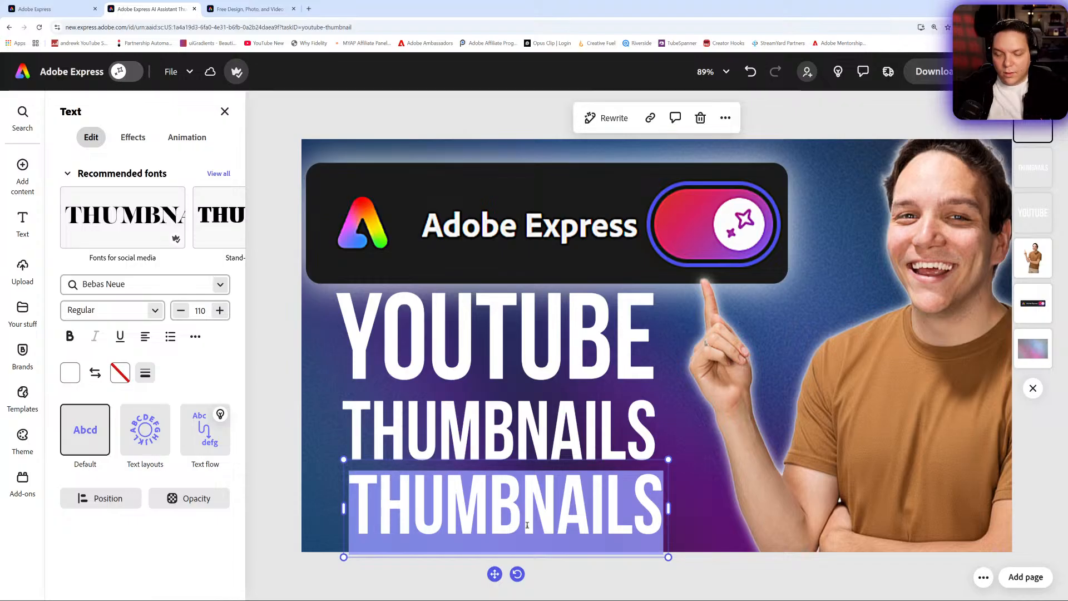
type("MADE E")
type("ASY!")
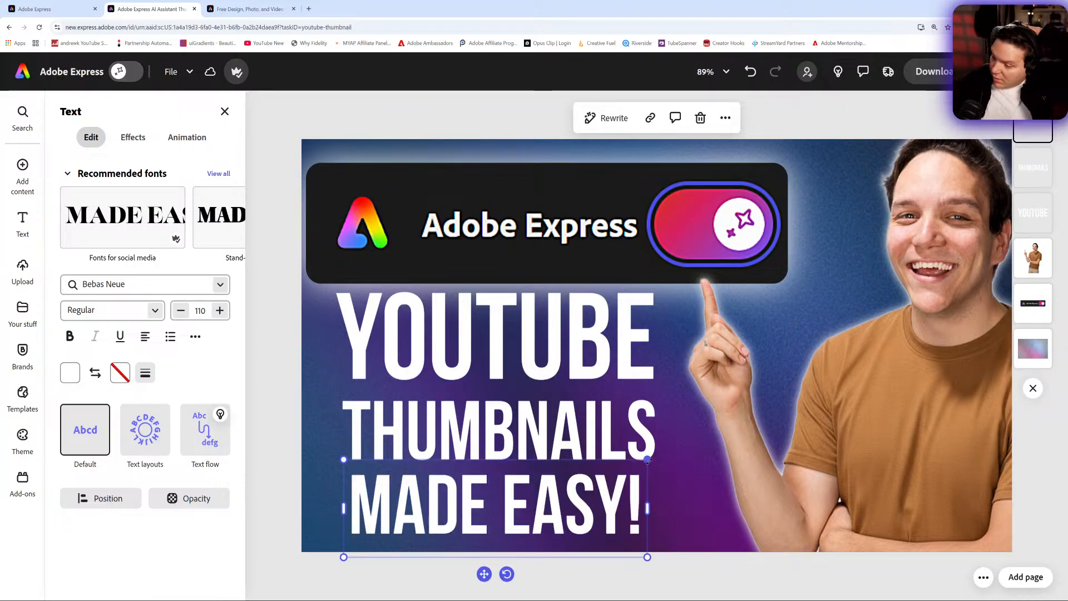
- Set "MADE EASY!" to size 115 and "THUMBNAILS" to size 108, and space the lines so their edges line up
left_click_drag(647, 459, 662, 455)
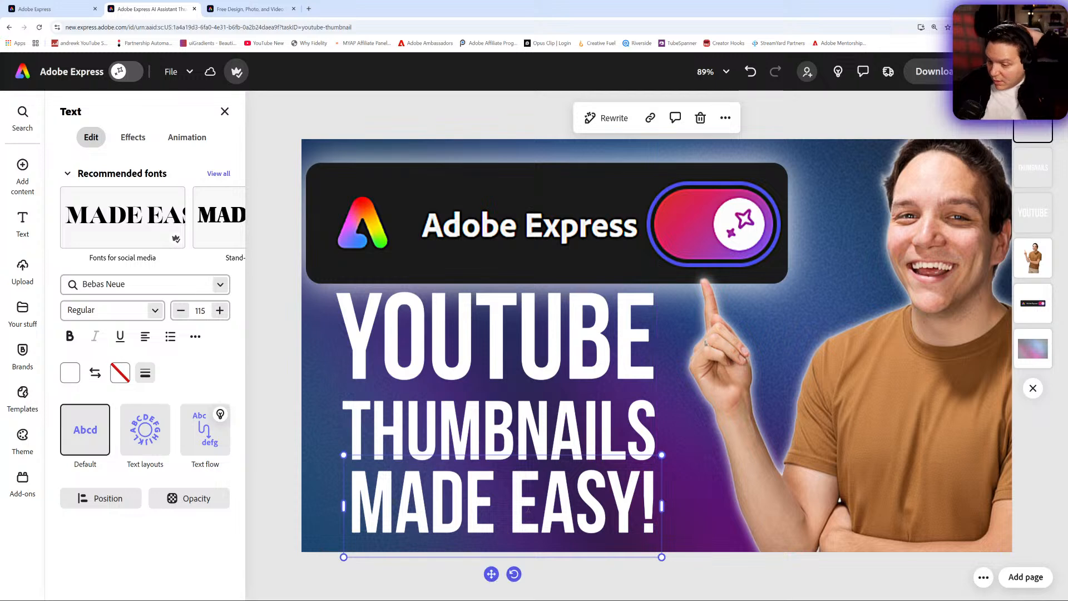
left_click_drag(490, 574, 490, 576)
left_click(515, 423)
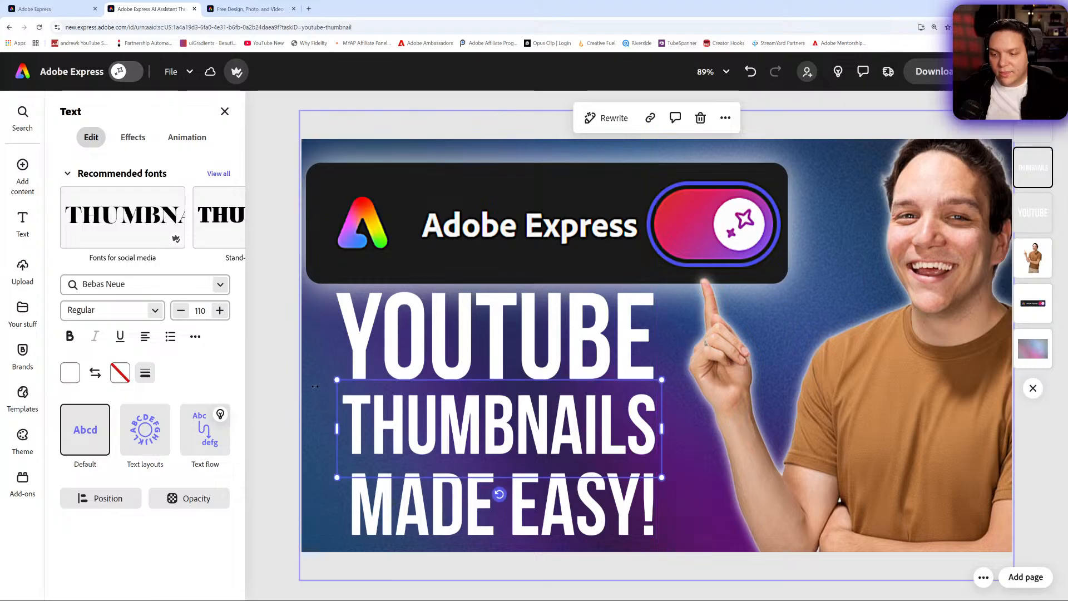
left_click_drag(336, 379, 344, 383)
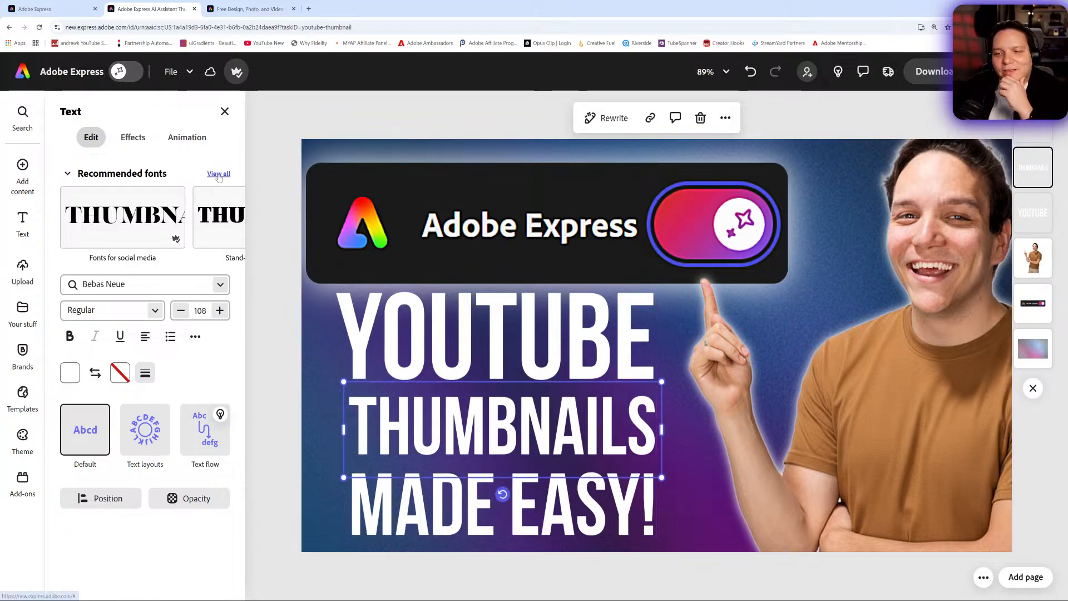
- Delete the "YOUTUBE", "THUMBNAILS" and "MADE EASY!" texts from the thumbnail
left_click(433, 318)
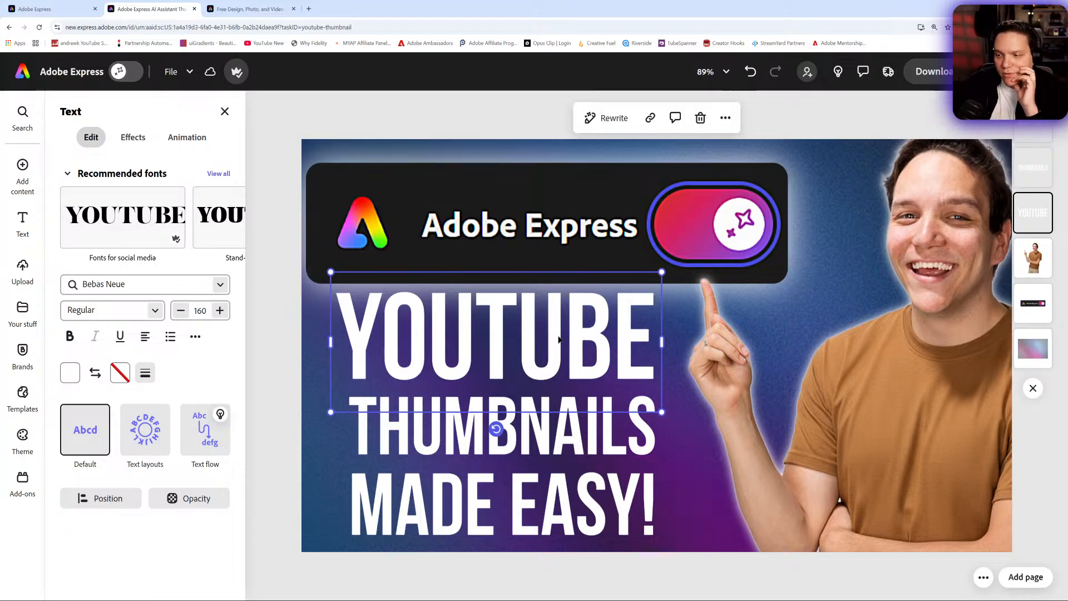
key("Delete")
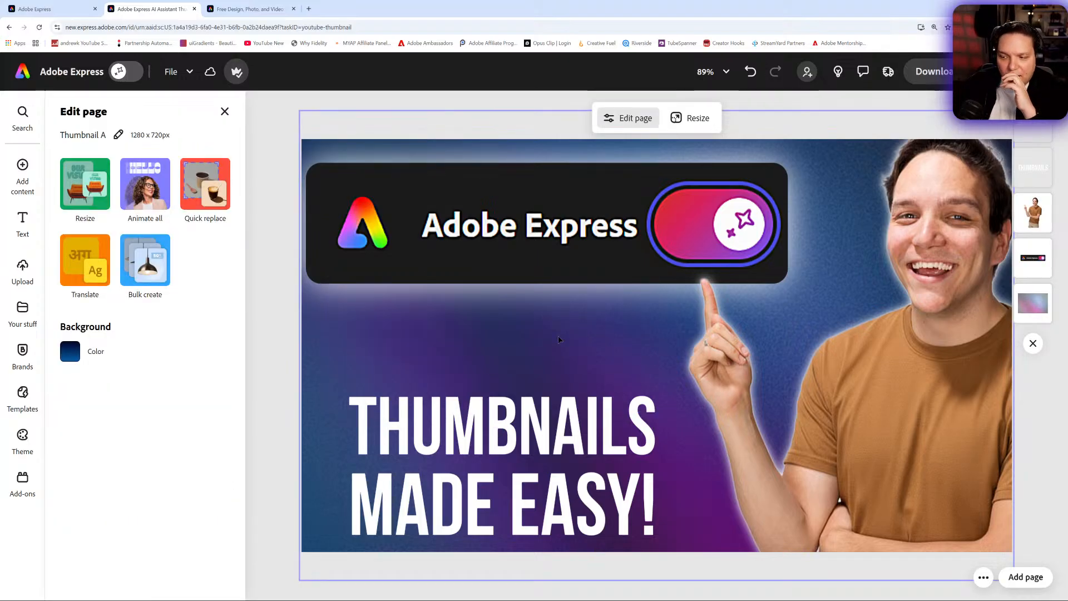
left_click(575, 424)
key("Delete")
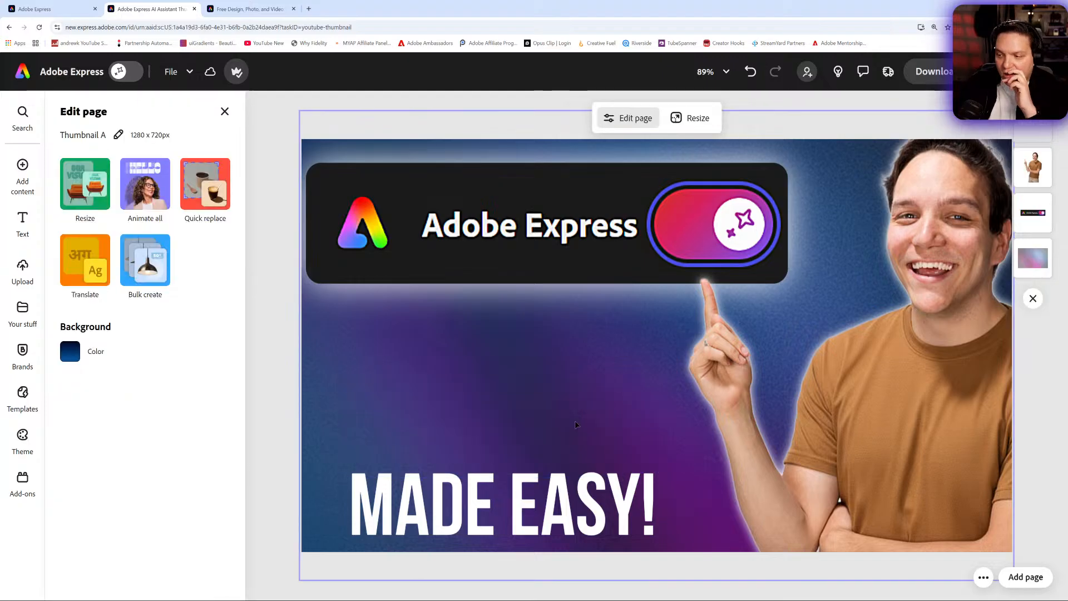
left_click(561, 498)
key("Delete")
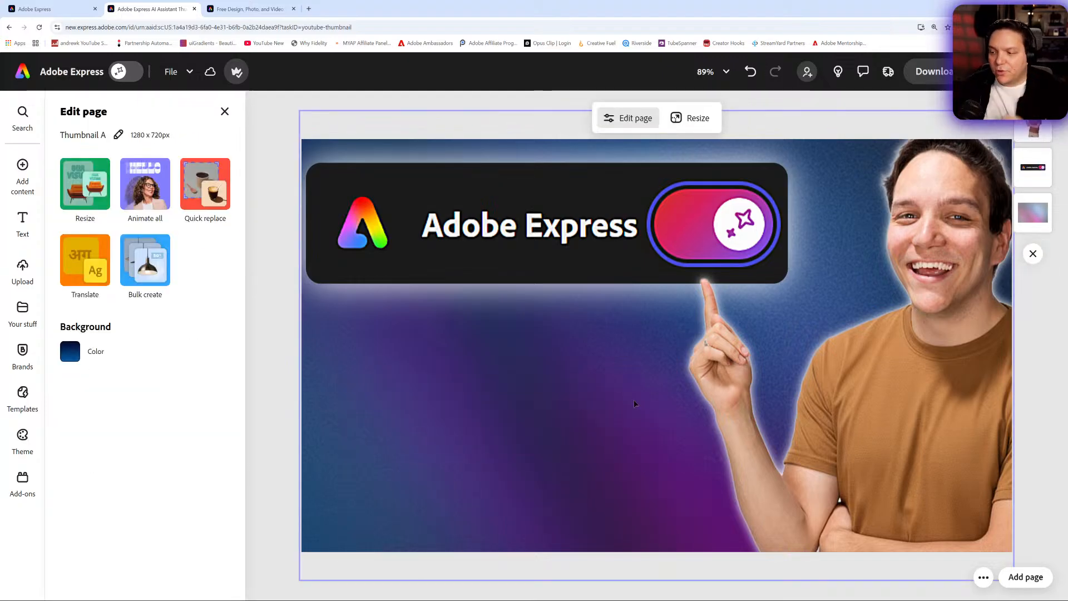
- Duplicate the portrait cutout, place the copy over the left half of the thumbnail and crop it to the raised hand and forearm
left_click(735, 390)
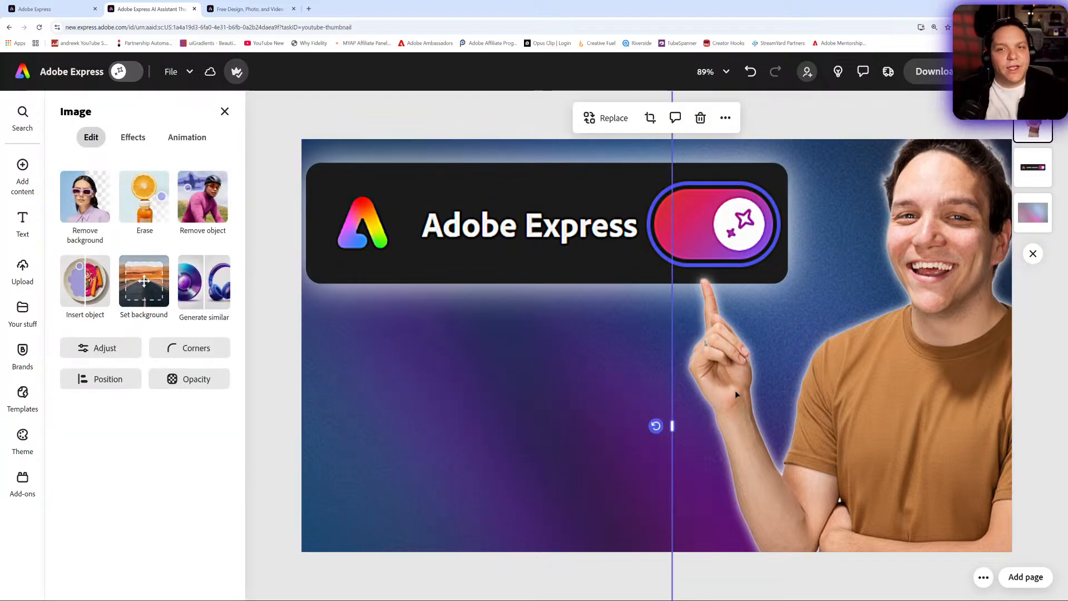
right_click(736, 389)
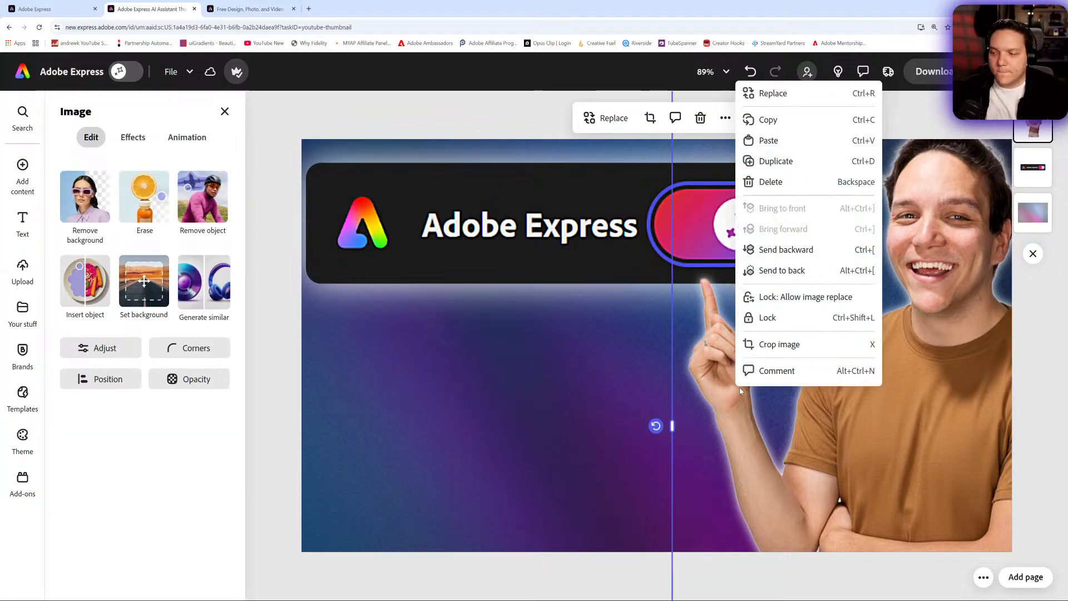
left_click(773, 162)
left_click_drag(977, 439, 655, 367)
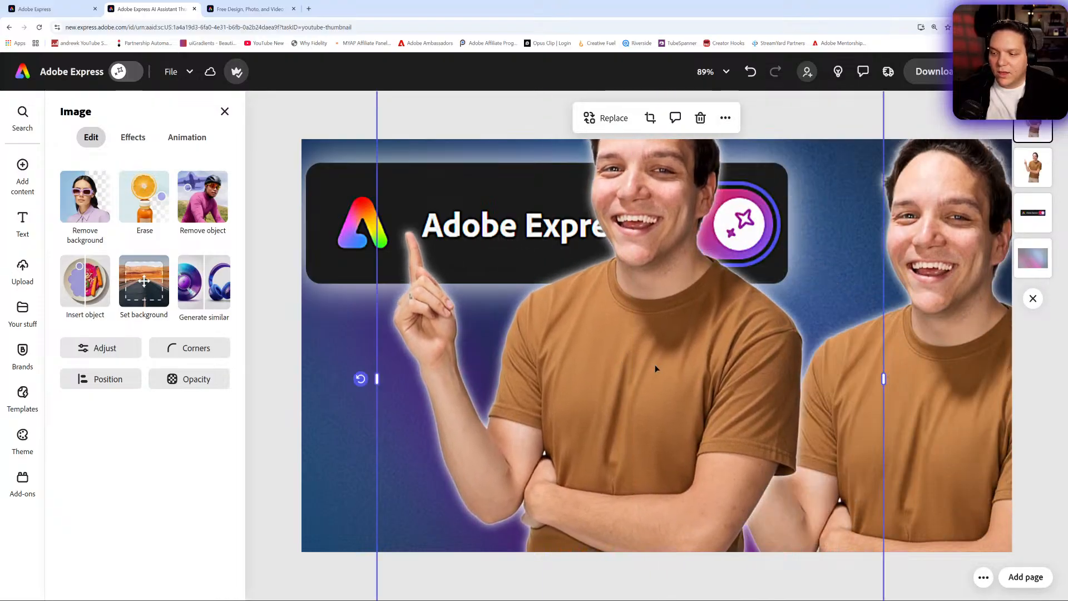
left_click_drag(884, 377, 490, 380)
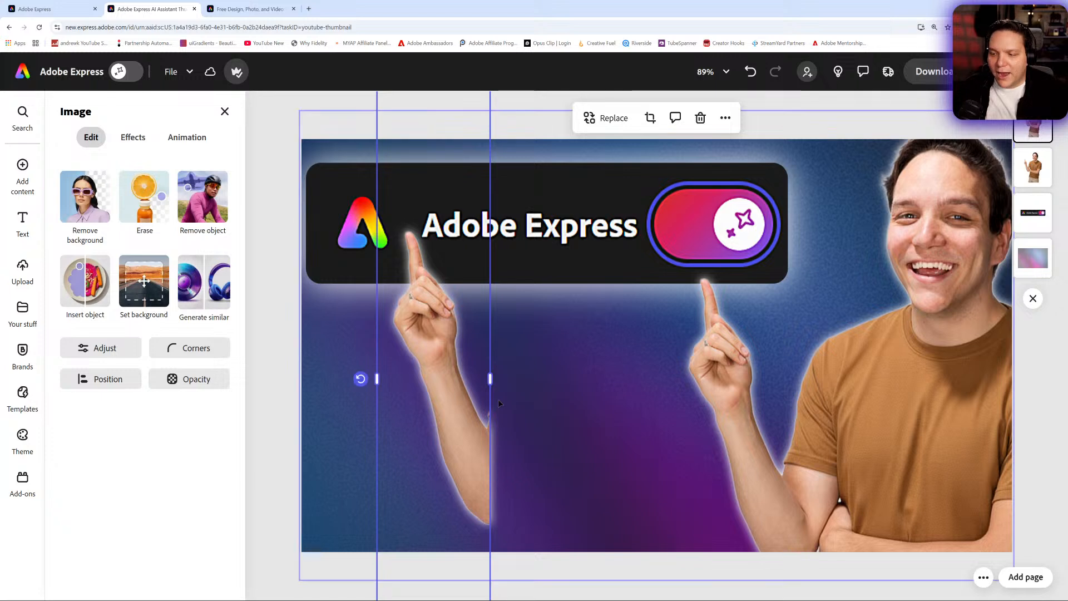
- Enlarge the separate hand cutout, trim its inner edge and rotate it clockwise so the forearm stands nearly upright
left_click_drag(400, 153, 373, 306)
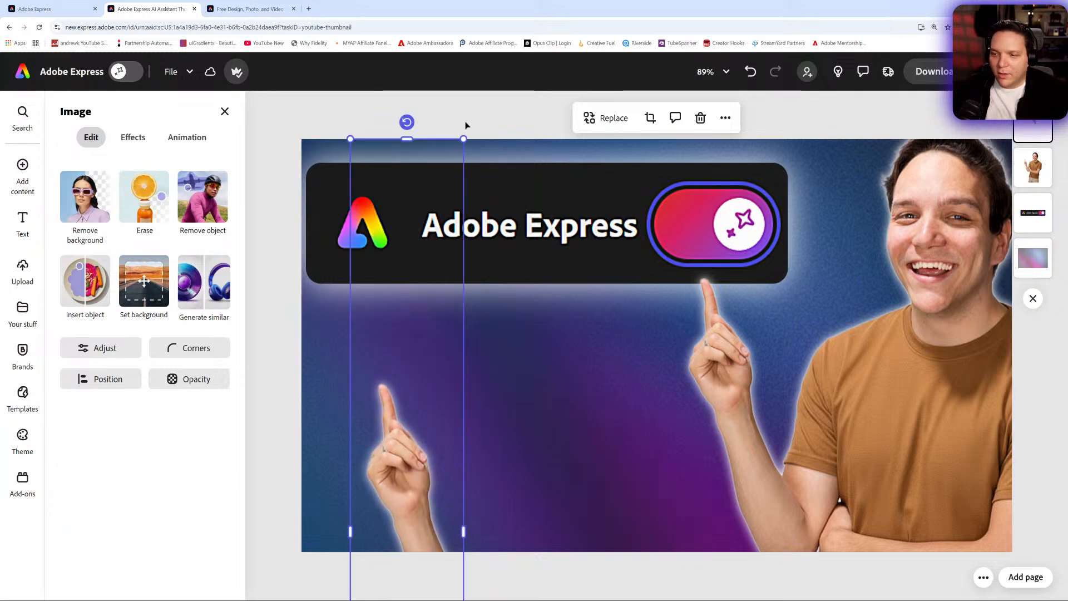
left_click_drag(464, 139, 910, 23)
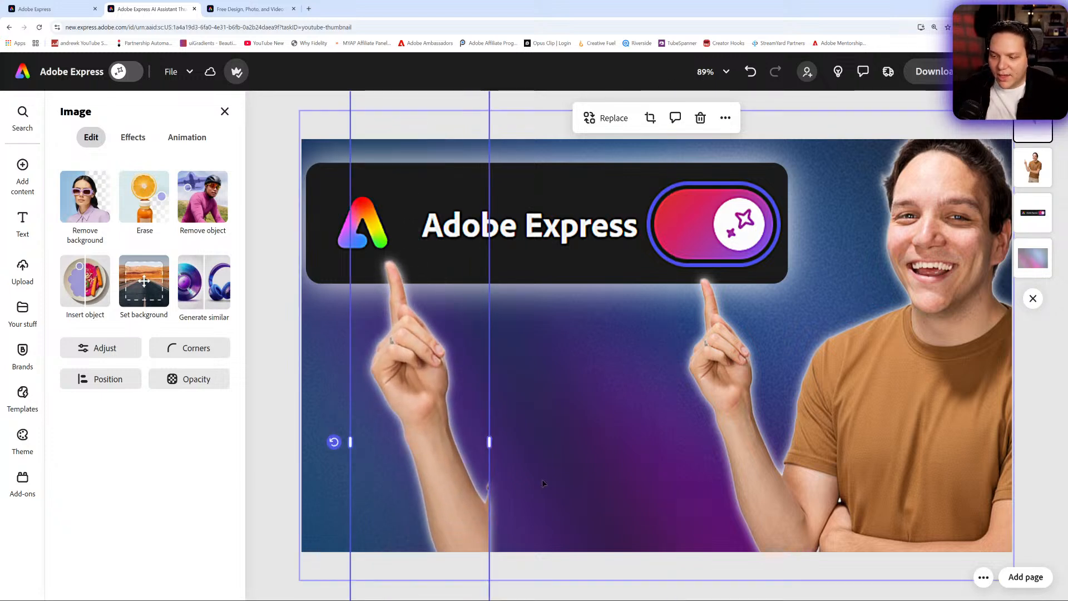
left_click_drag(491, 442, 486, 442)
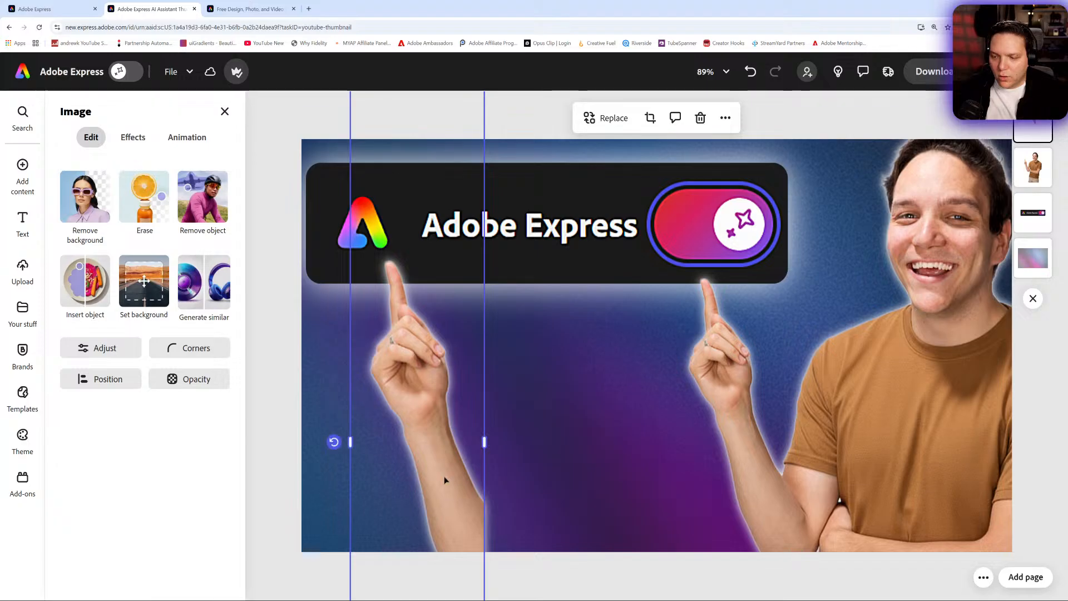
left_click_drag(334, 442, 272, 399)
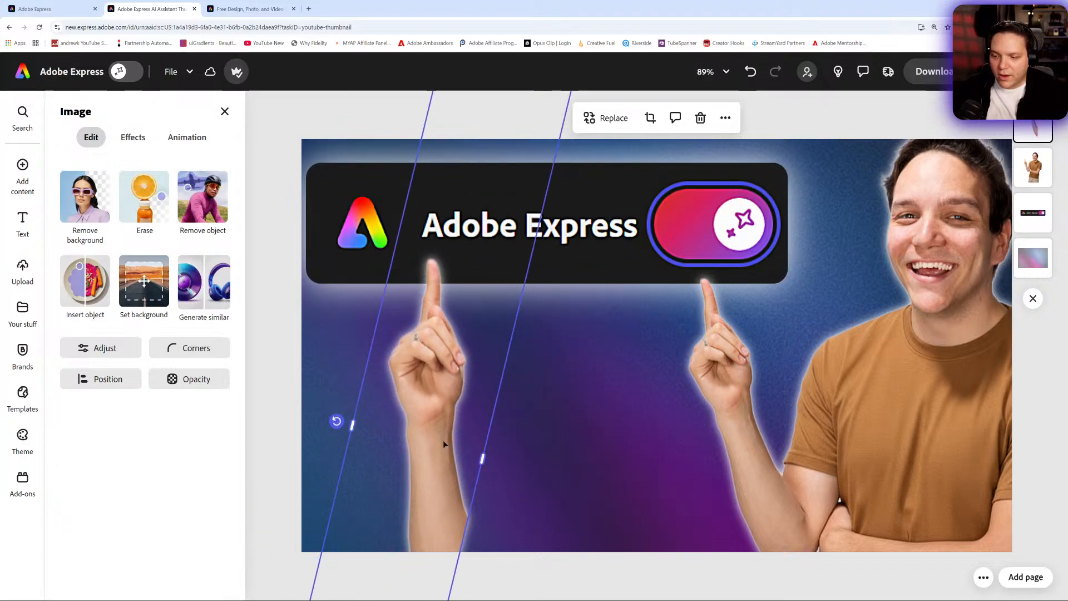
- Place the hand cutout beneath the toggle and crop the pointing arm off the original portrait up to the sleeve
left_click_drag(443, 441, 776, 452)
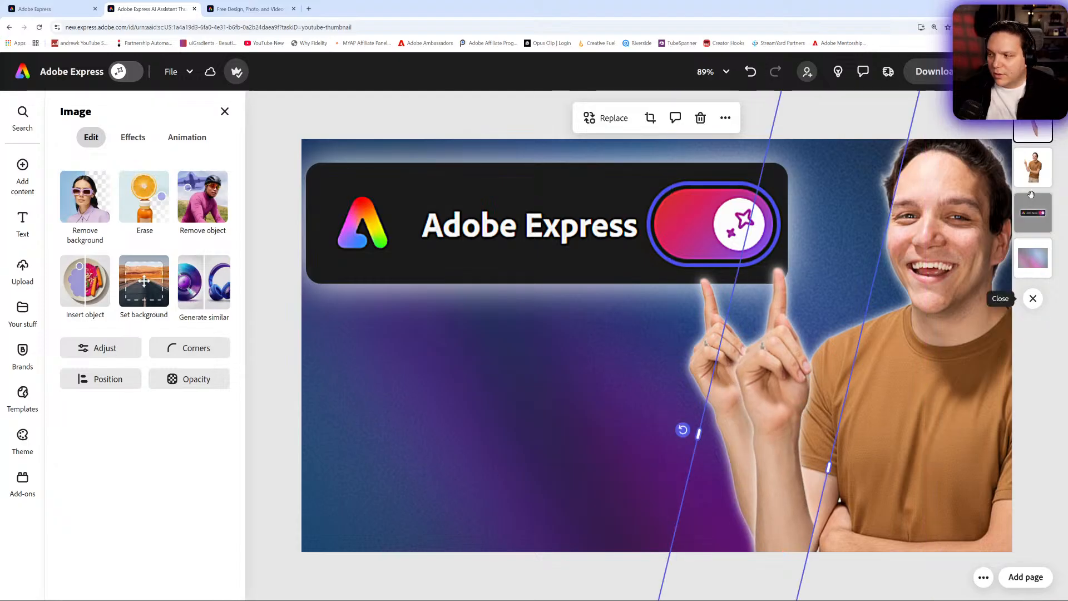
left_click(1033, 168)
mouse_move(673, 428)
left_mouse_down()
mouse_move(763, 435)
mouse_move(682, 437)
left_mouse_up()
left_click_drag(769, 464, 677, 464)
left_click(850, 483)
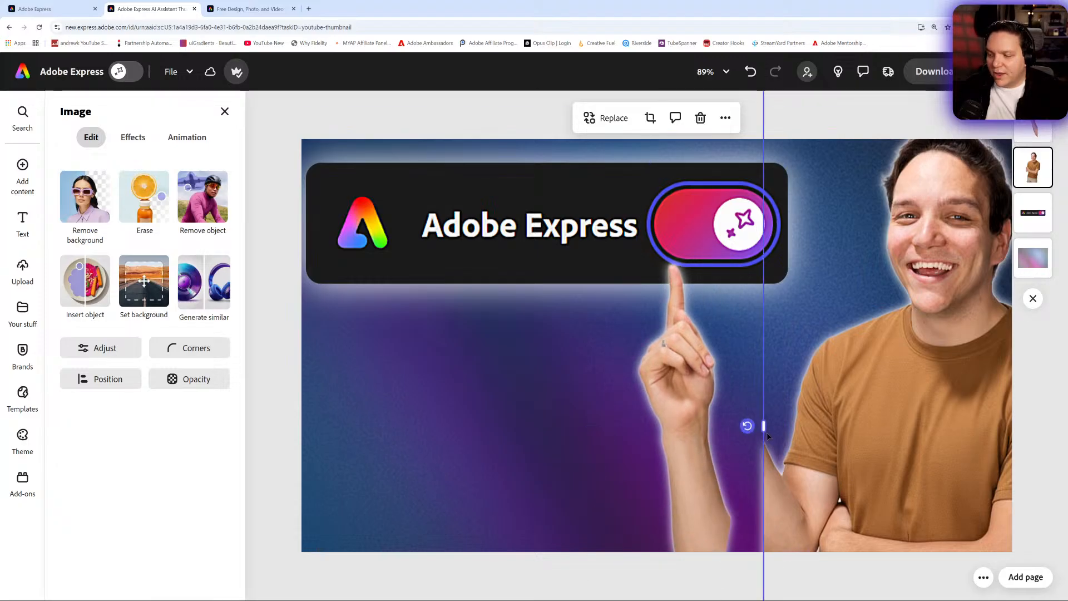
left_click_drag(770, 427, 799, 433)
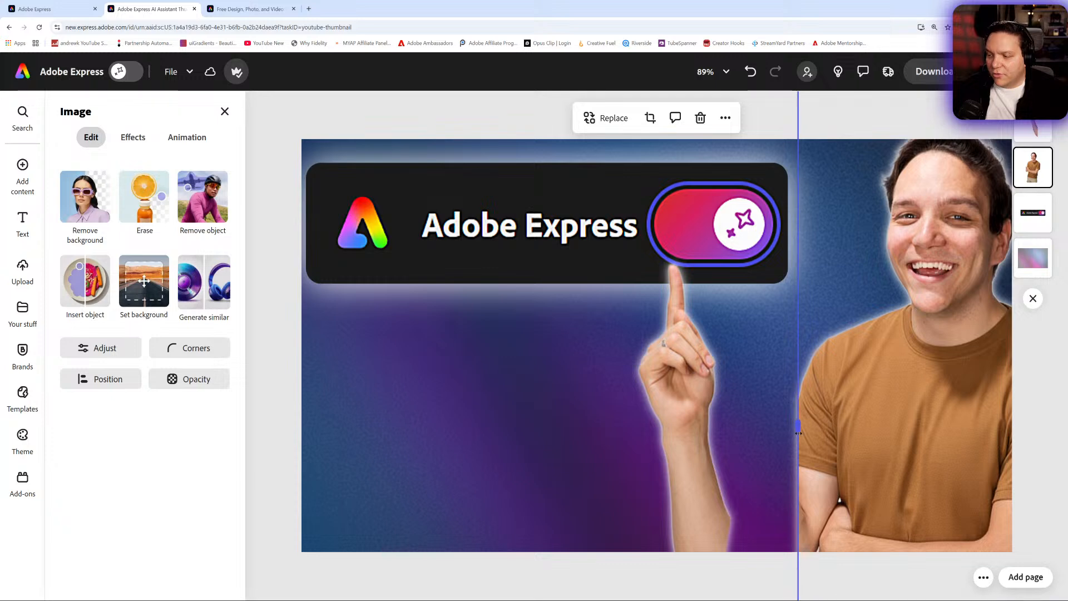
- Enlarge the cropped portrait and position it beside the hand, clear of the Adobe Express header
left_click_drag(910, 382, 825, 449)
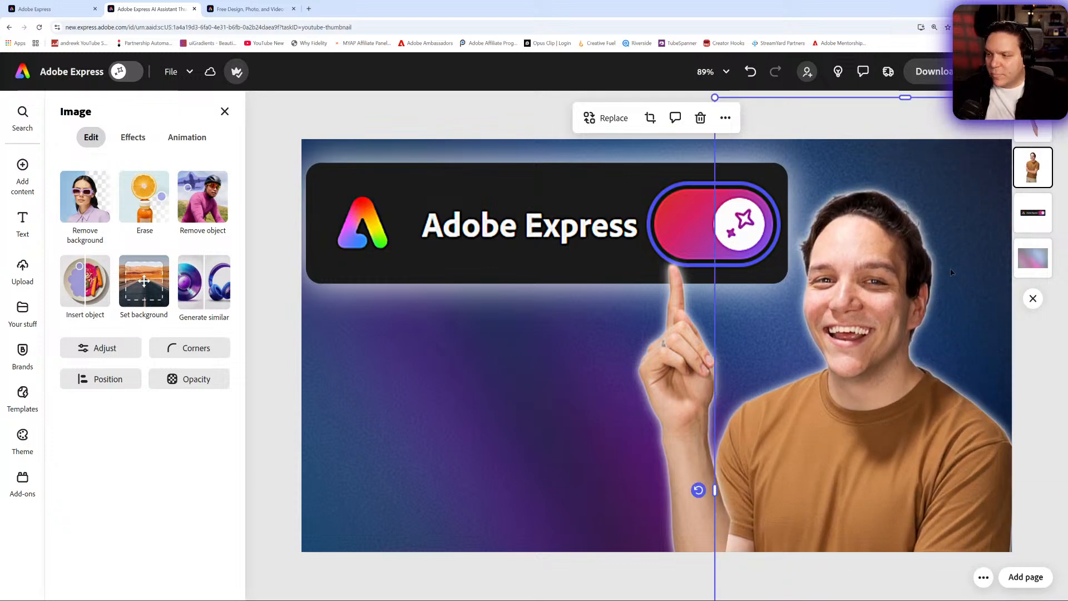
left_click(716, 96)
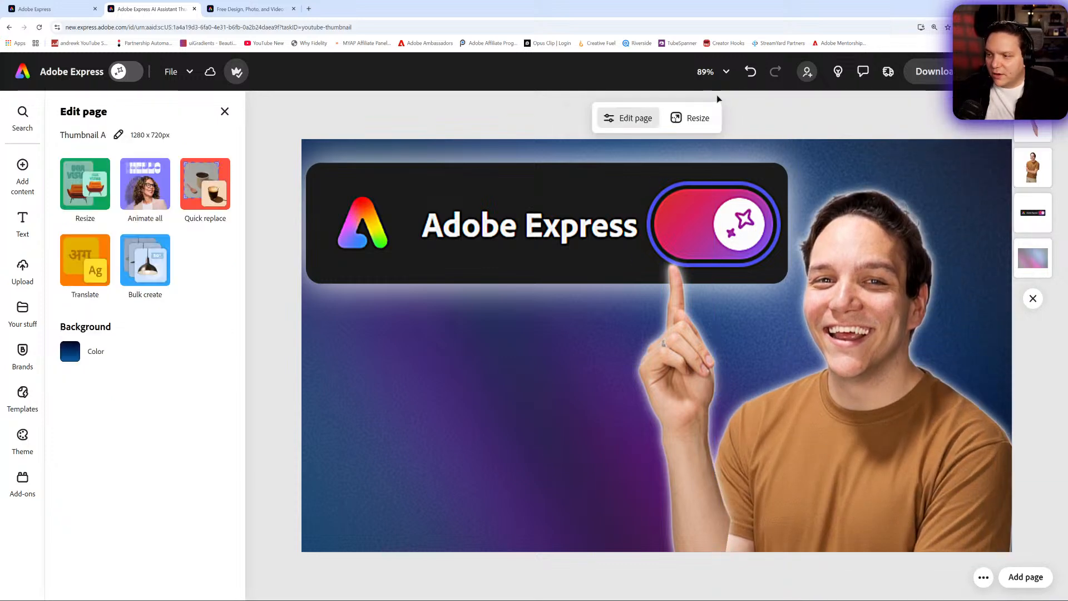
left_click(718, 99)
left_click_drag(716, 95, 611, 72)
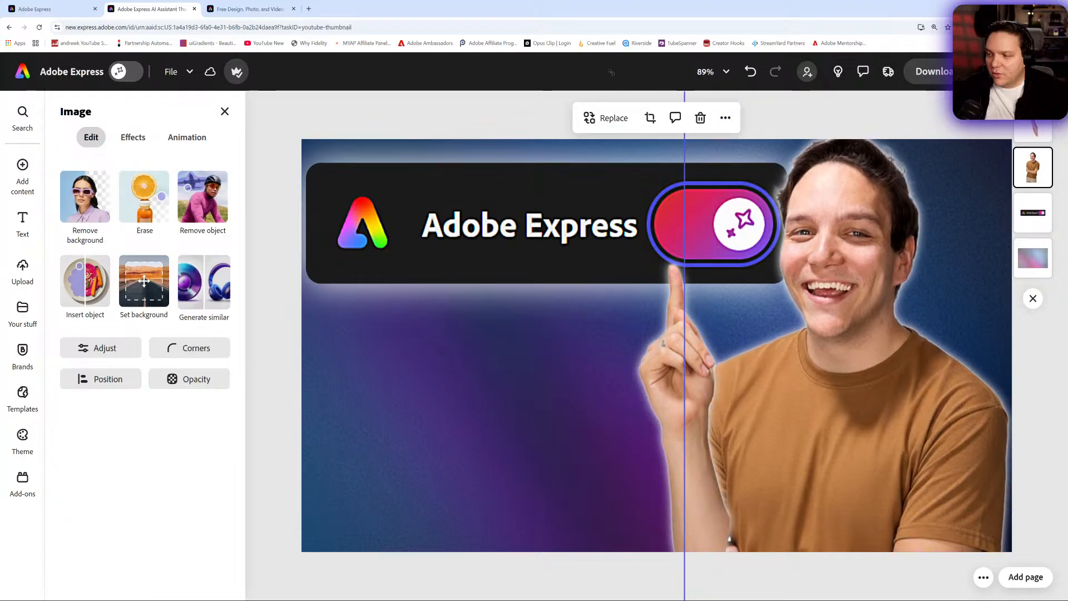
left_click_drag(860, 402, 906, 410)
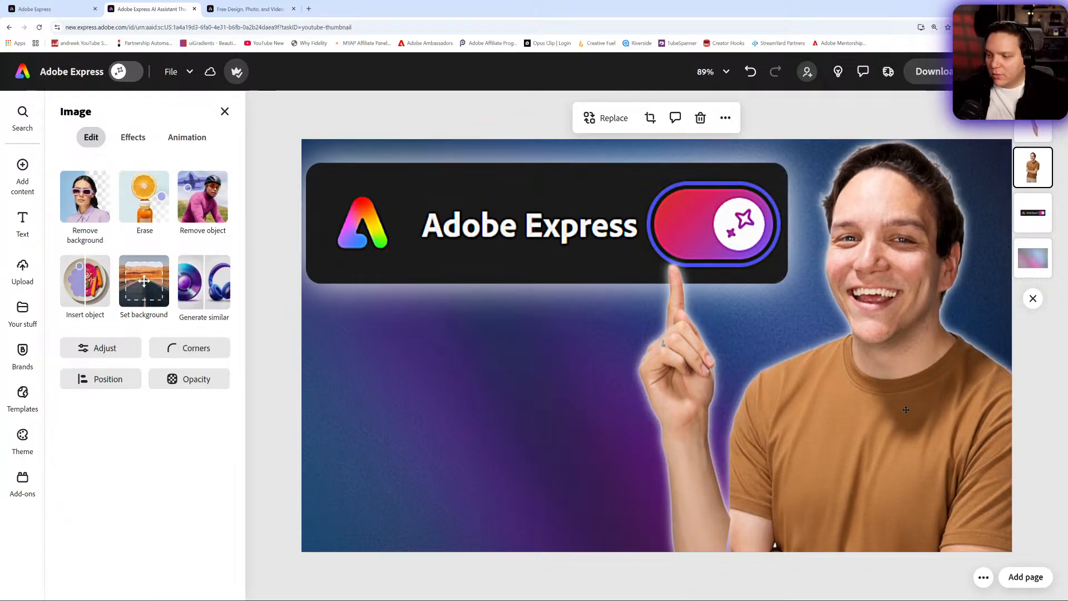
- Extend the portrait's crop to show its full left sleeve and reposition the hand cutout just in front of it
left_click_drag(679, 489, 649, 466)
left_click(807, 523)
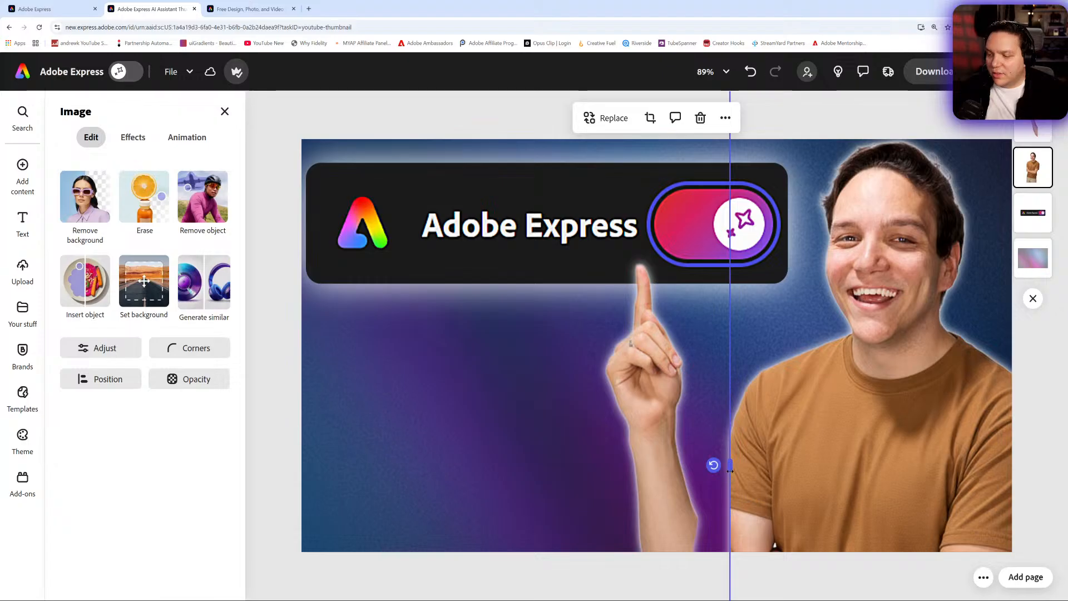
mouse_move(731, 469)
left_mouse_down()
mouse_move(700, 461)
mouse_move(712, 463)
left_mouse_up()
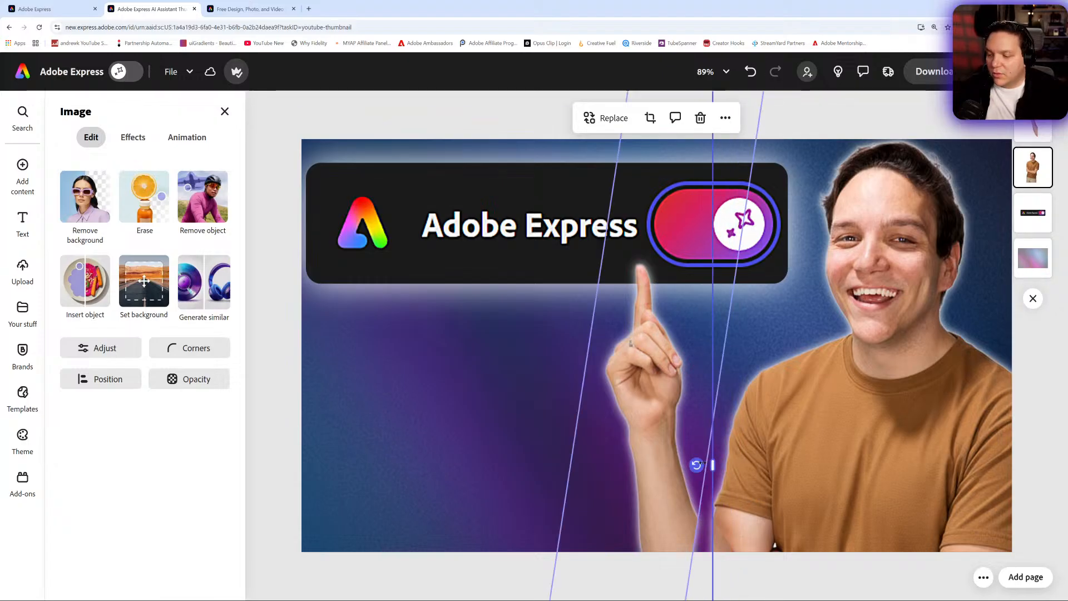
left_click(655, 462)
left_click_drag(592, 452, 657, 475)
- Undo the accidental shift of the gradient background image and lock that image in place
left_click(488, 416)
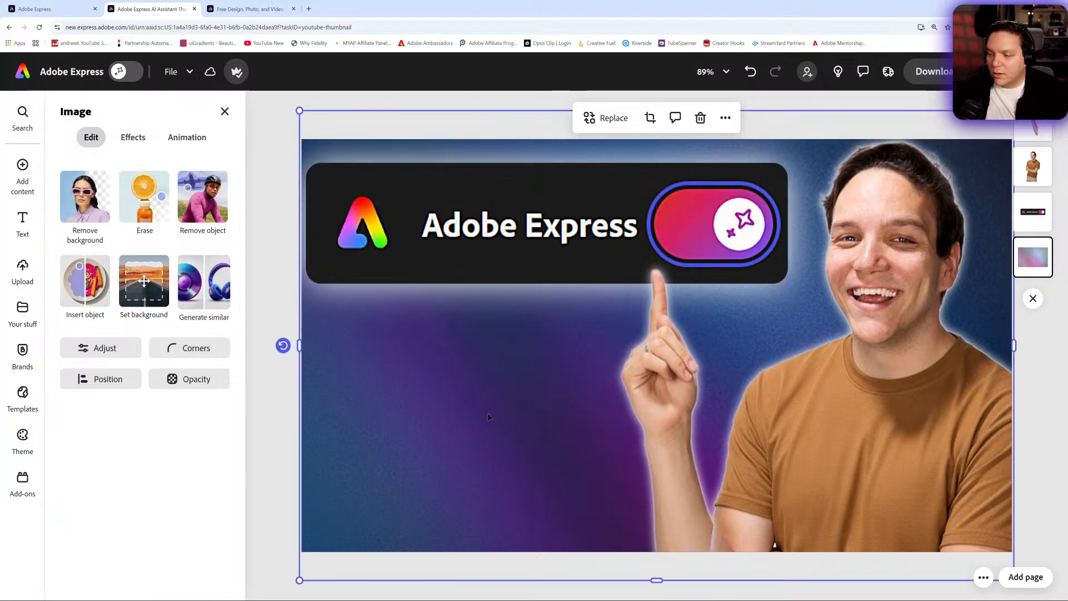
left_click(672, 453)
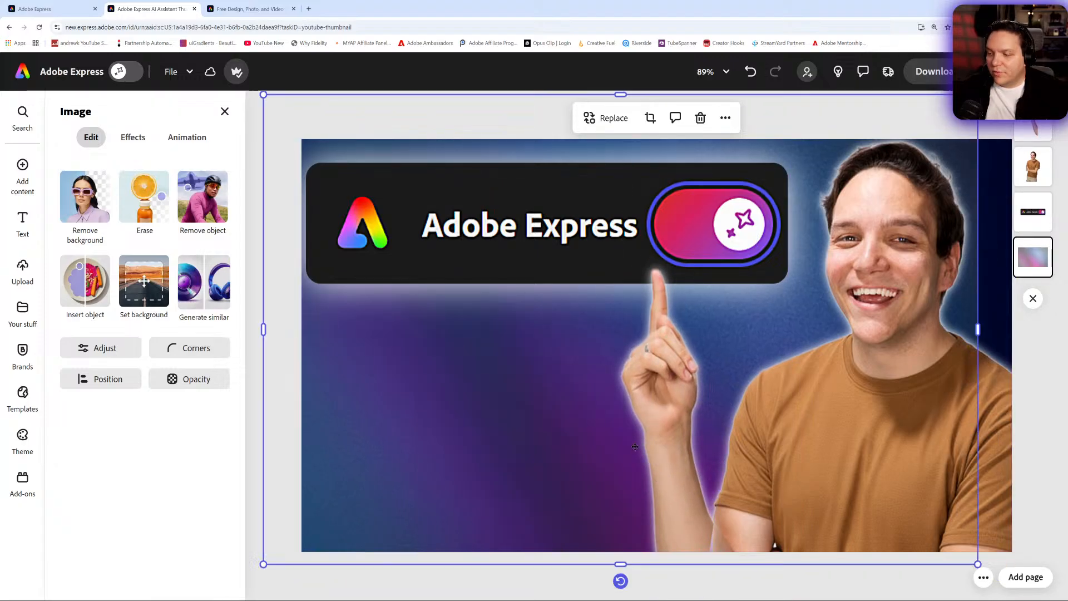
key("ctrl+z")
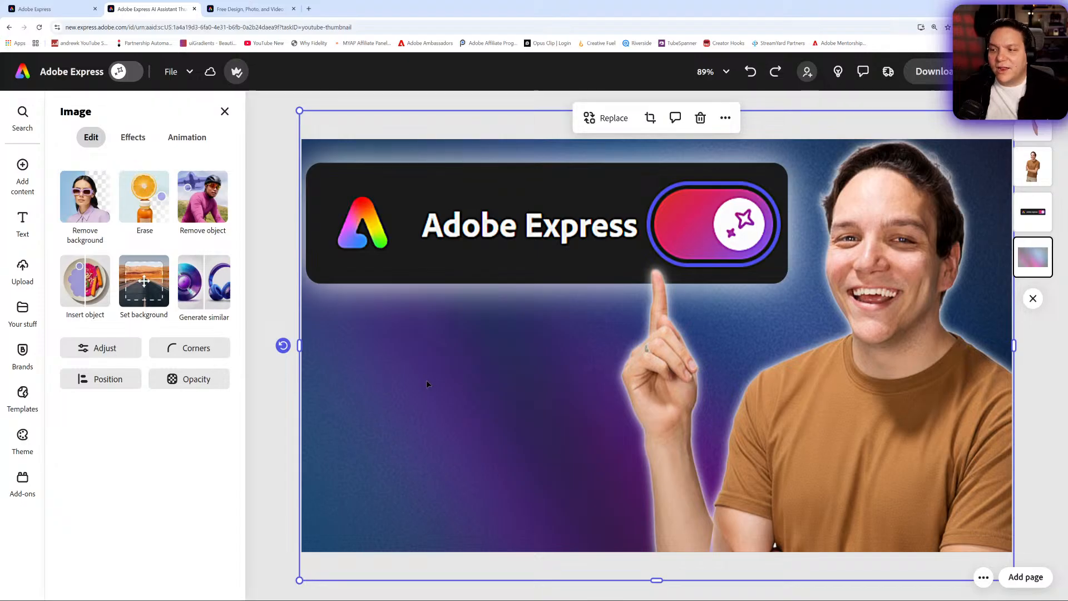
left_click(726, 117)
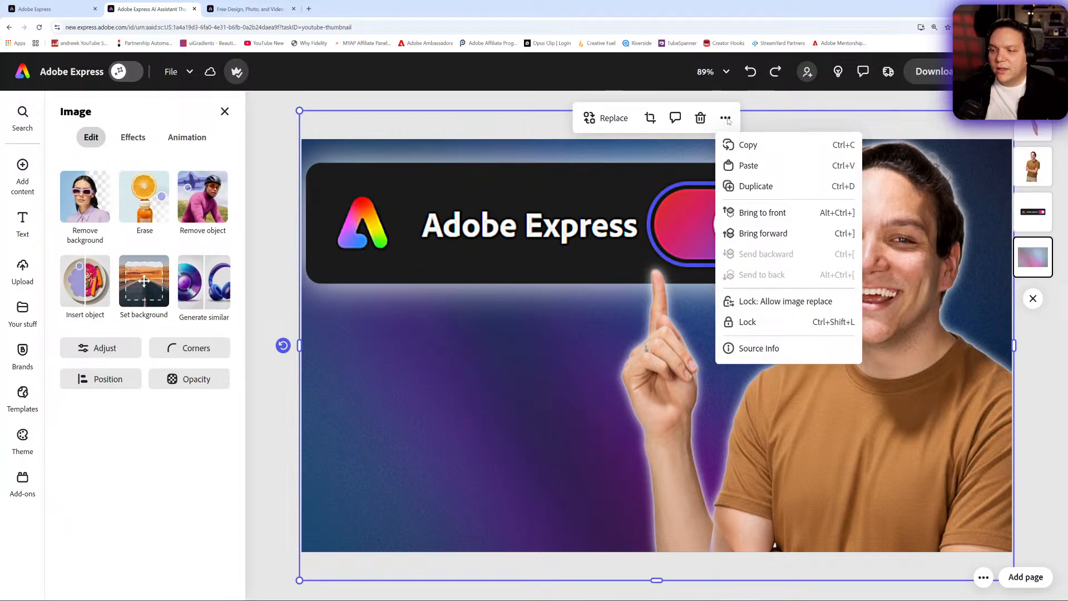
left_click(782, 321)
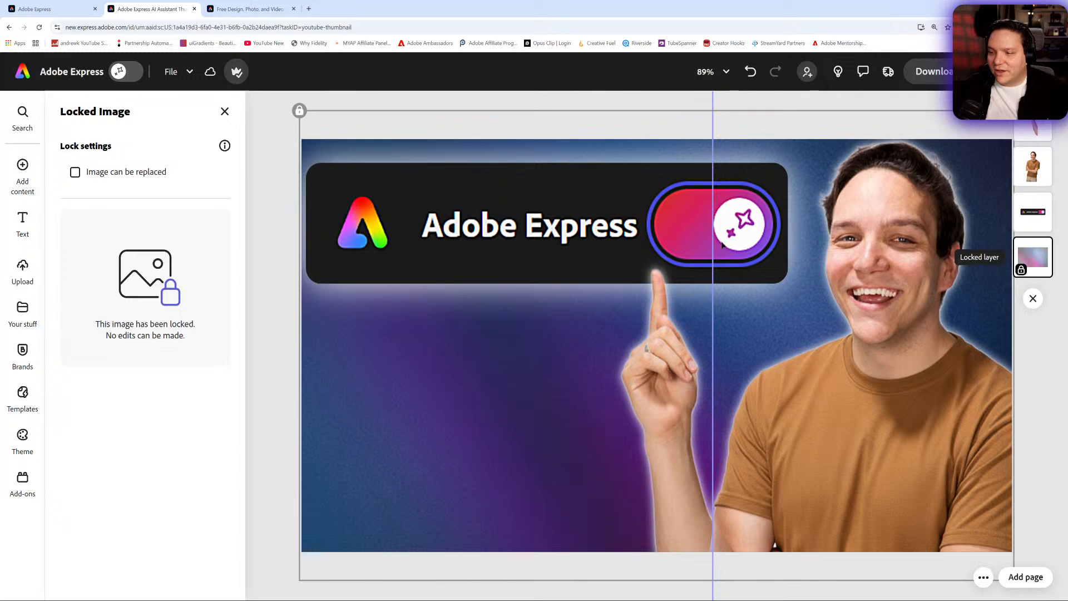
left_click(392, 377)
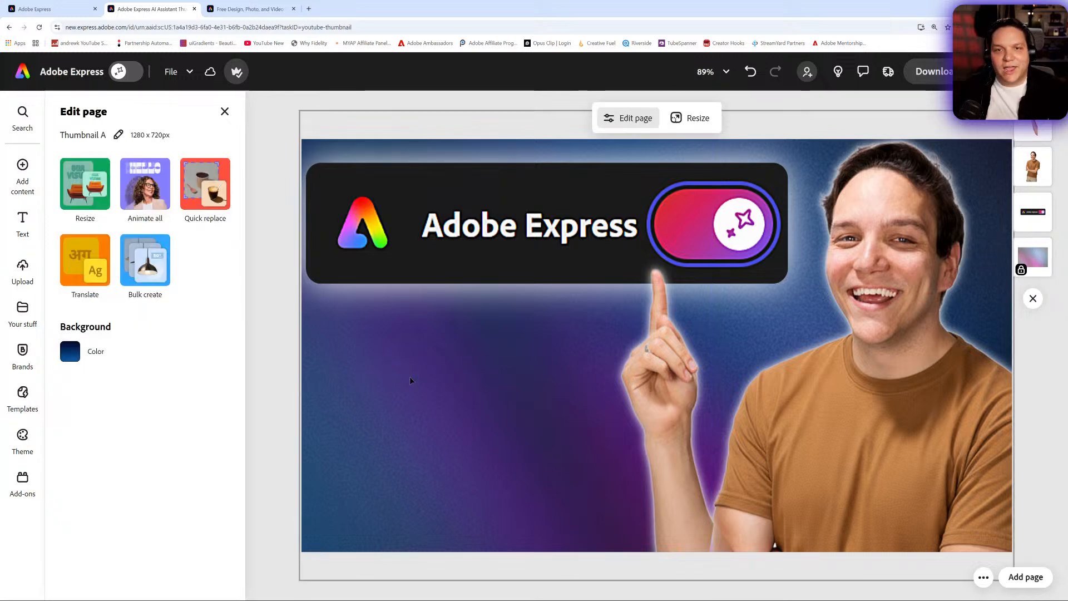
- Trim the hand cutout's edge, enlarge it slightly and place it so the finger points at the toggle
left_click(650, 364)
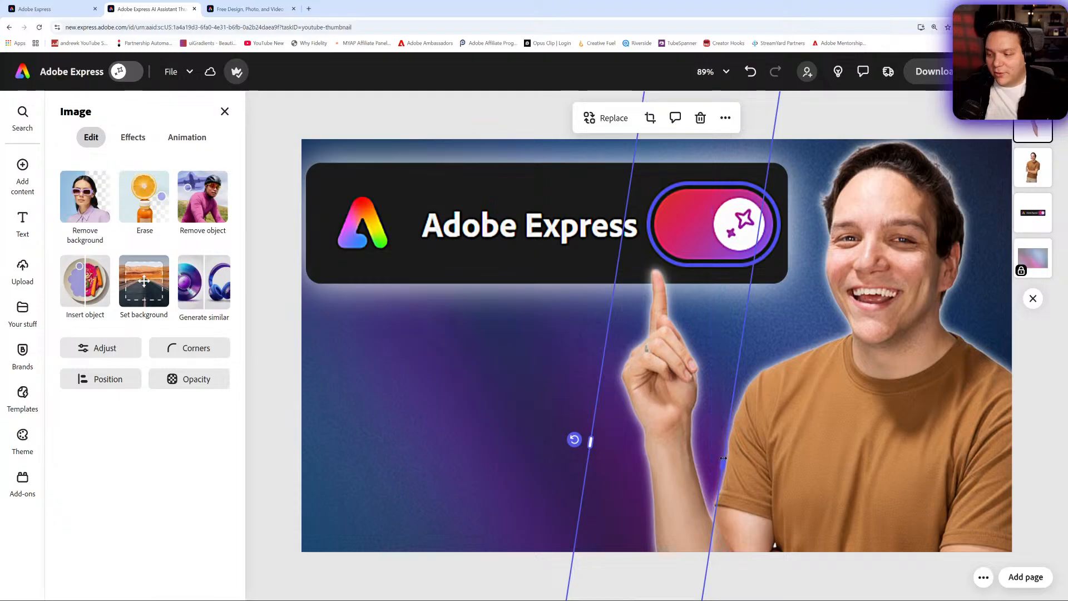
mouse_move(724, 463)
left_mouse_down()
mouse_move(851, 469)
mouse_move(720, 468)
left_mouse_up()
left_click_drag(662, 350, 331, 479)
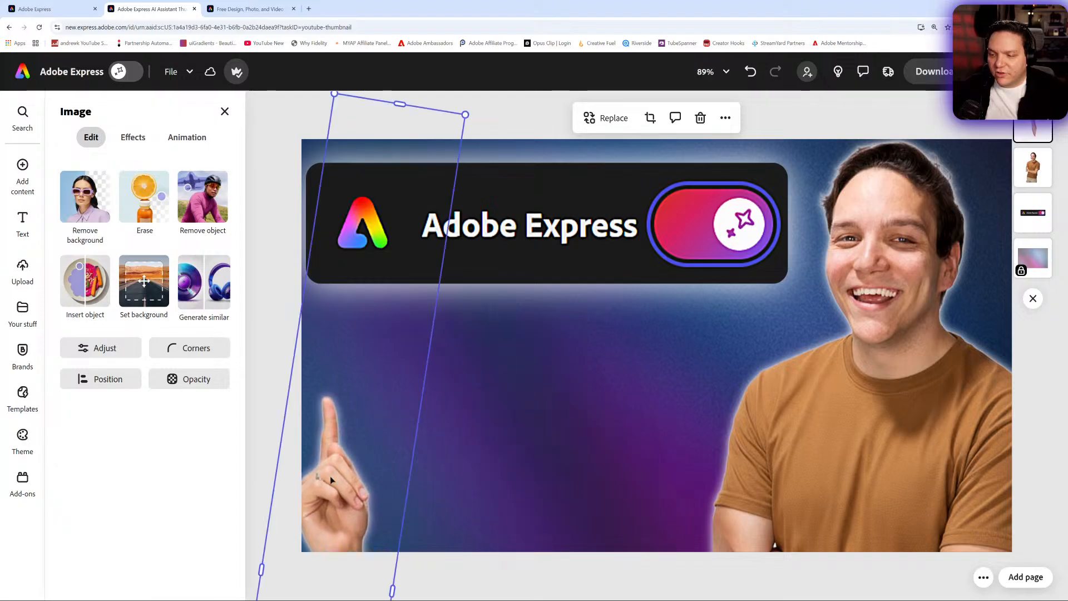
left_click_drag(465, 115, 521, 102)
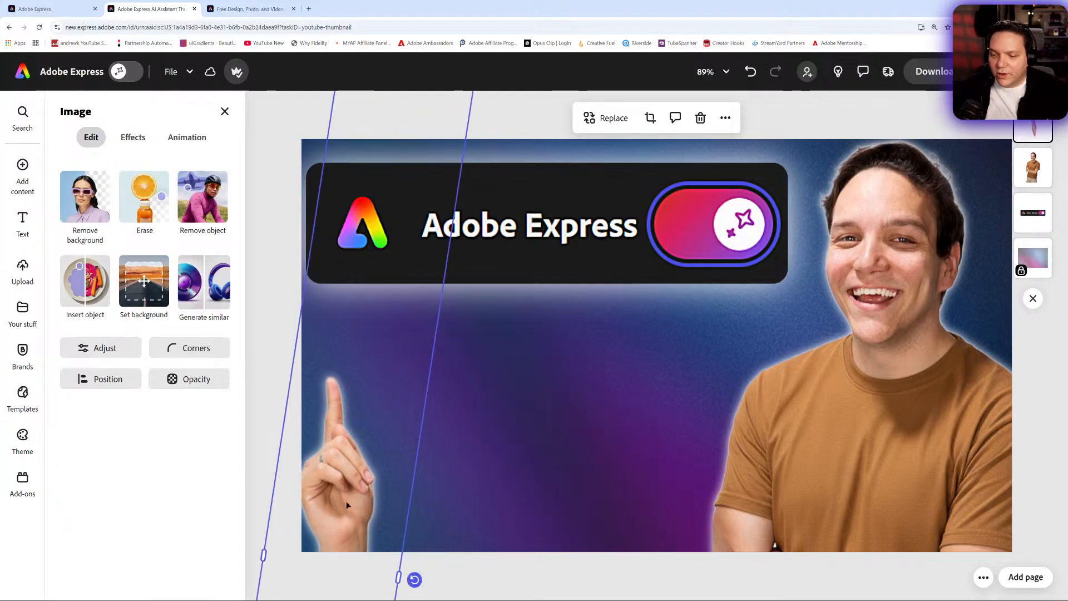
left_click_drag(346, 505, 686, 384)
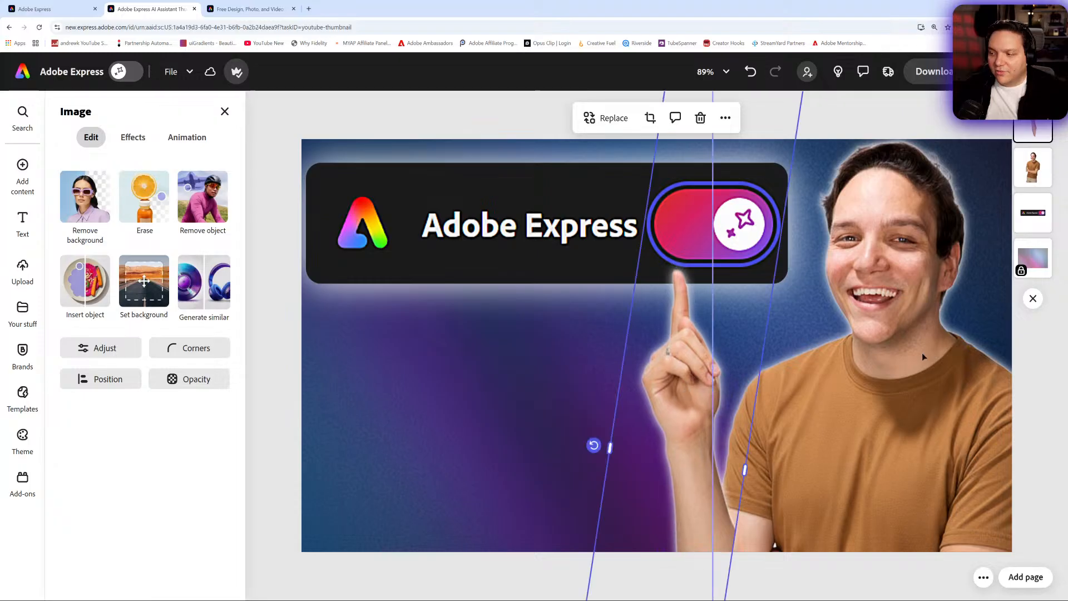
- Enlarge the portrait cutout and place it against the thumbnail's right edge, separate from the pointing hand
left_click(1033, 168)
left_click_drag(878, 410, 691, 533)
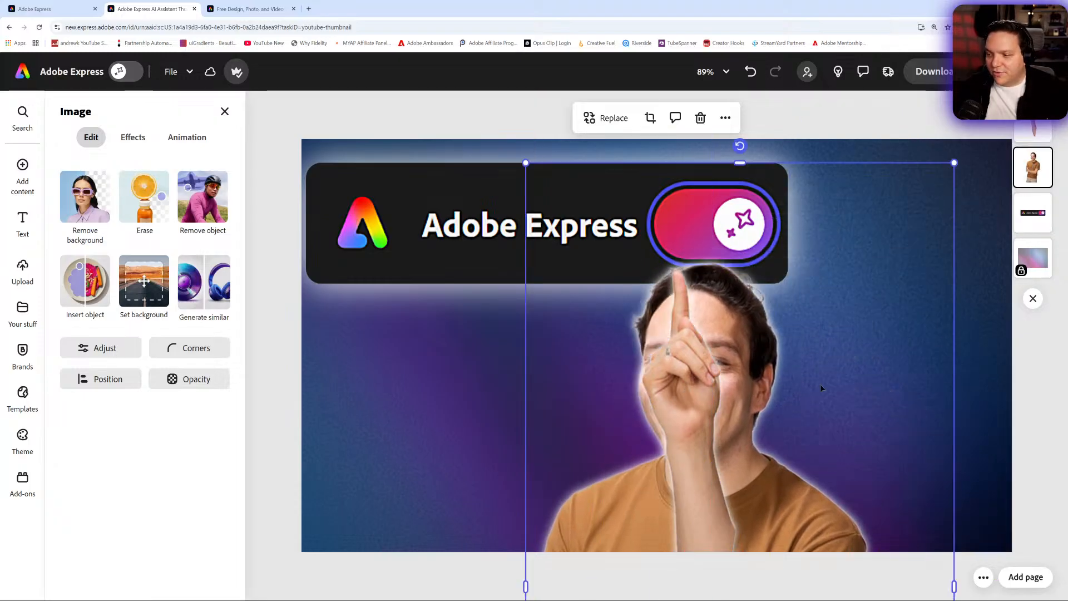
left_click_drag(954, 163, 1022, 28)
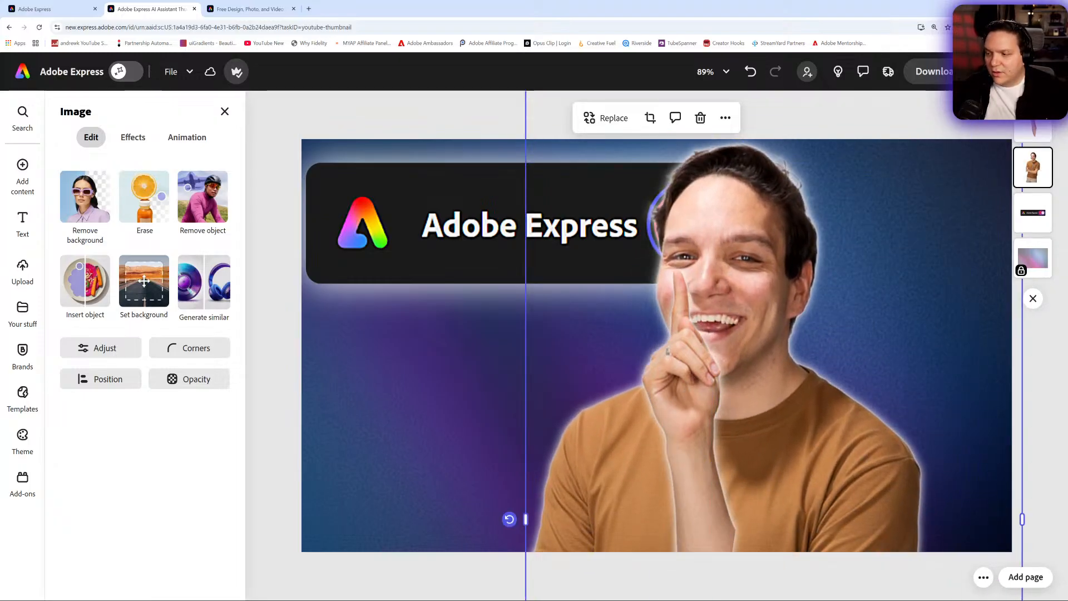
left_click_drag(833, 466, 1033, 460)
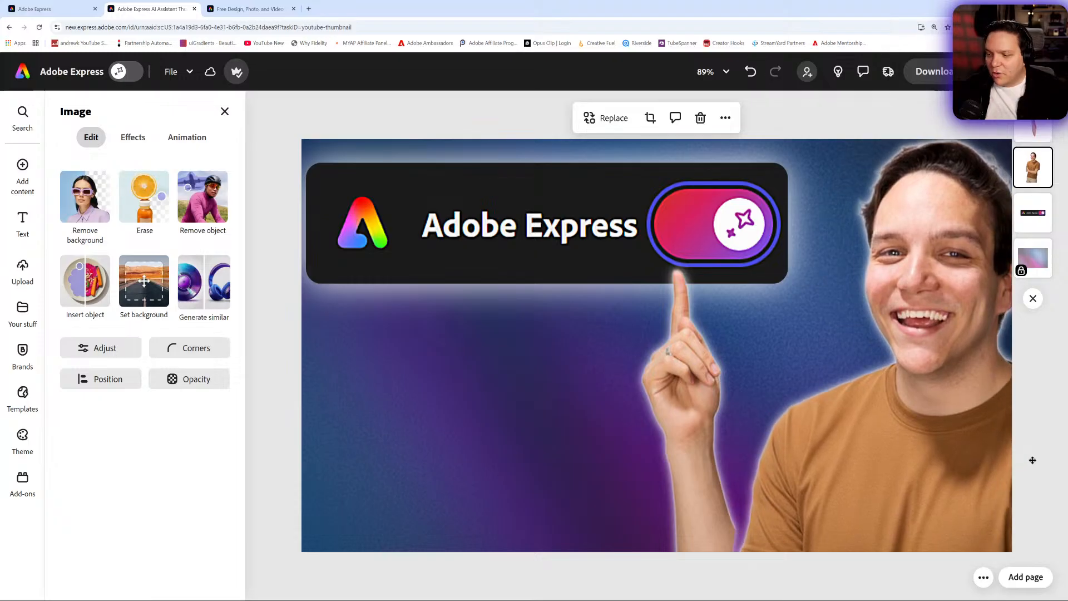
- Extend the portrait's left crop edge, then trim the hand cutout and rotate it more upright beneath the toggle
mouse_move(735, 516)
left_mouse_down()
mouse_move(775, 515)
mouse_move(726, 512)
mouse_move(735, 512)
left_mouse_up()
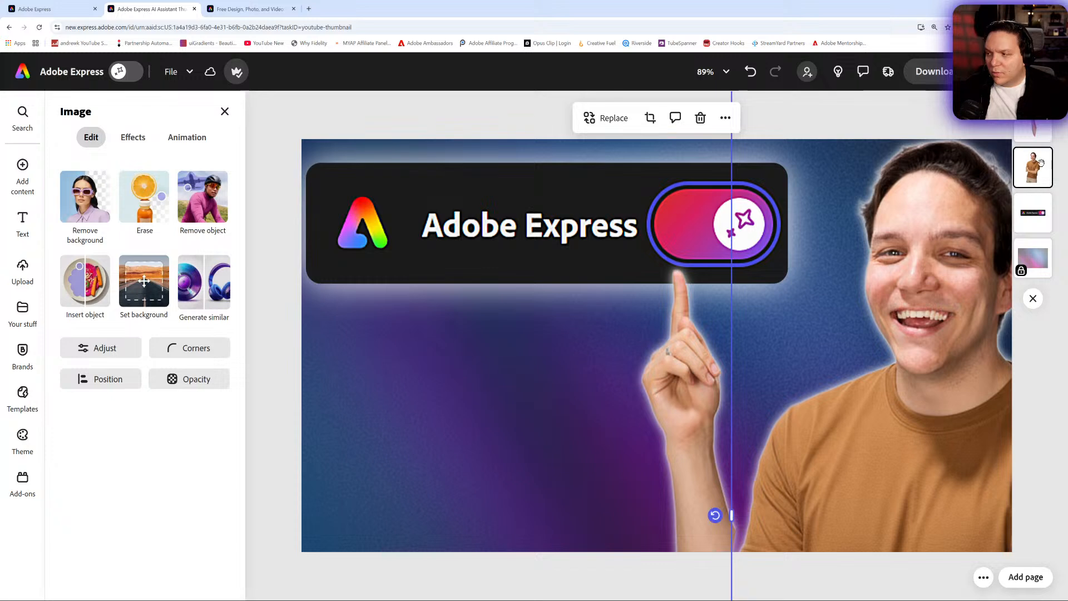
left_click(1035, 133)
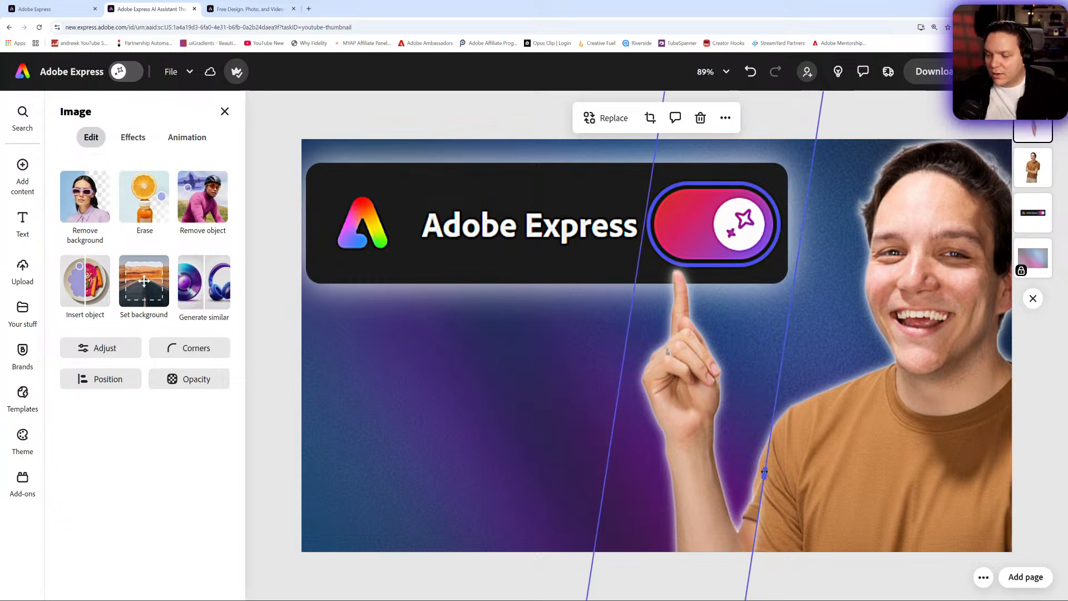
left_click_drag(765, 472, 745, 473)
left_click_drag(593, 446, 597, 434)
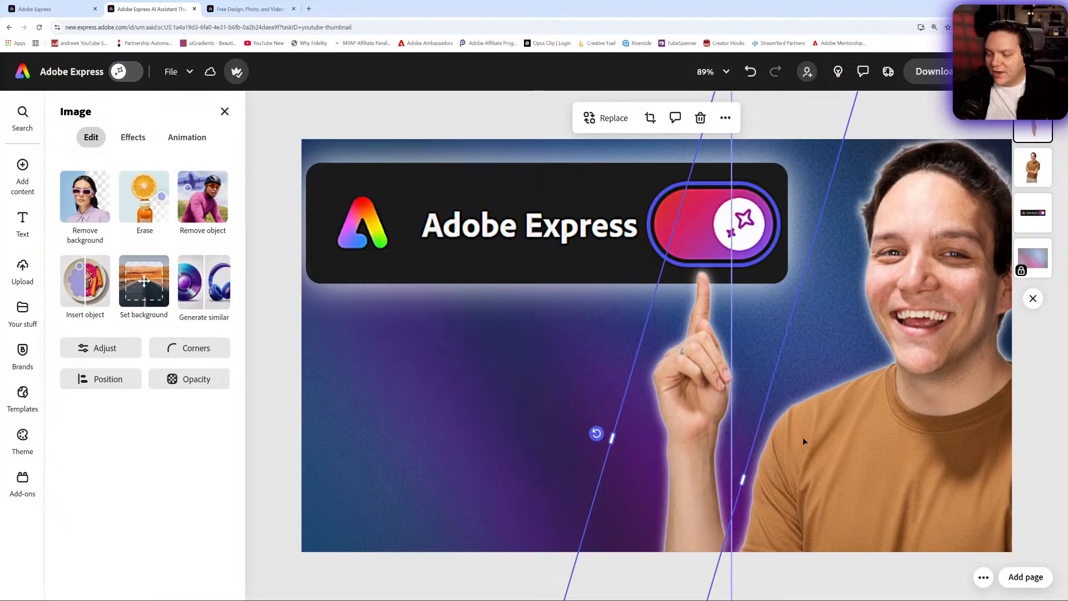
left_click(828, 373)
left_click(701, 478)
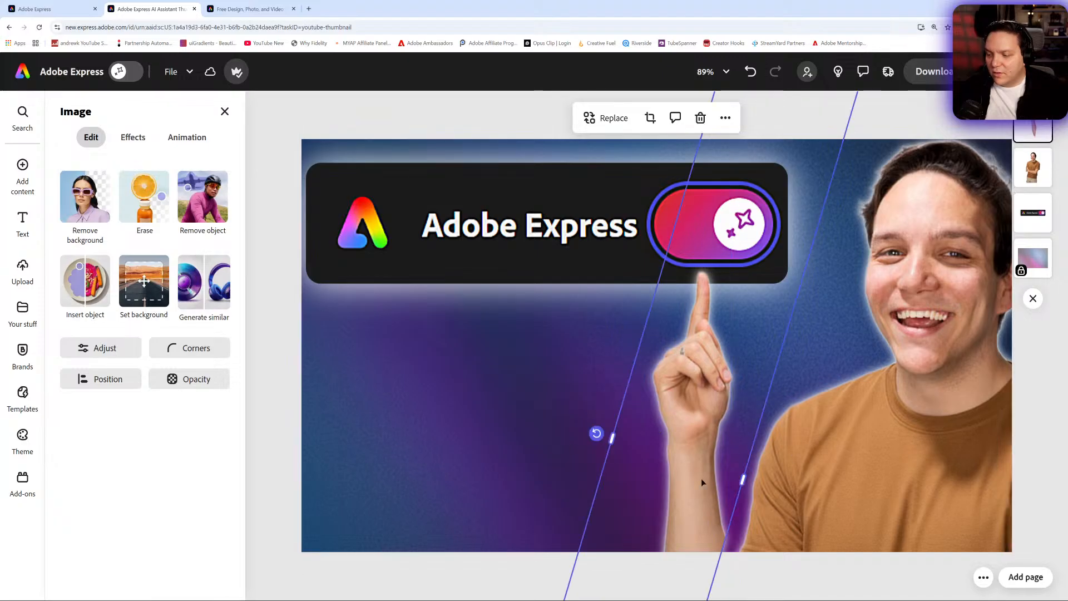
left_click_drag(748, 483, 746, 482)
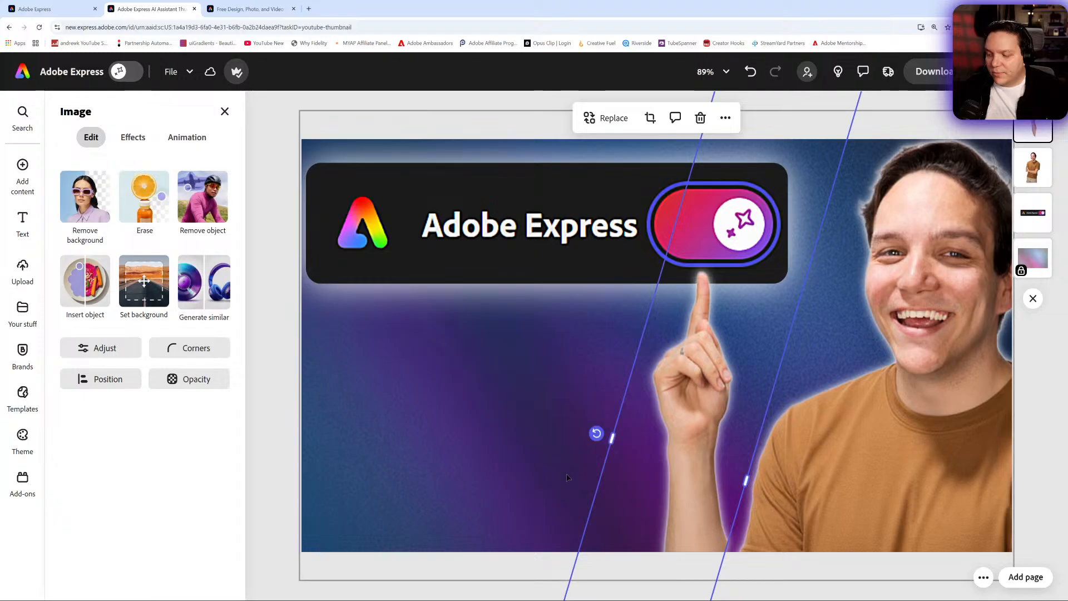
- Enlarge the pointing hand cutout slightly and reposition it so the fingertip stays just beneath the toggle
left_click(508, 458)
left_click(669, 477)
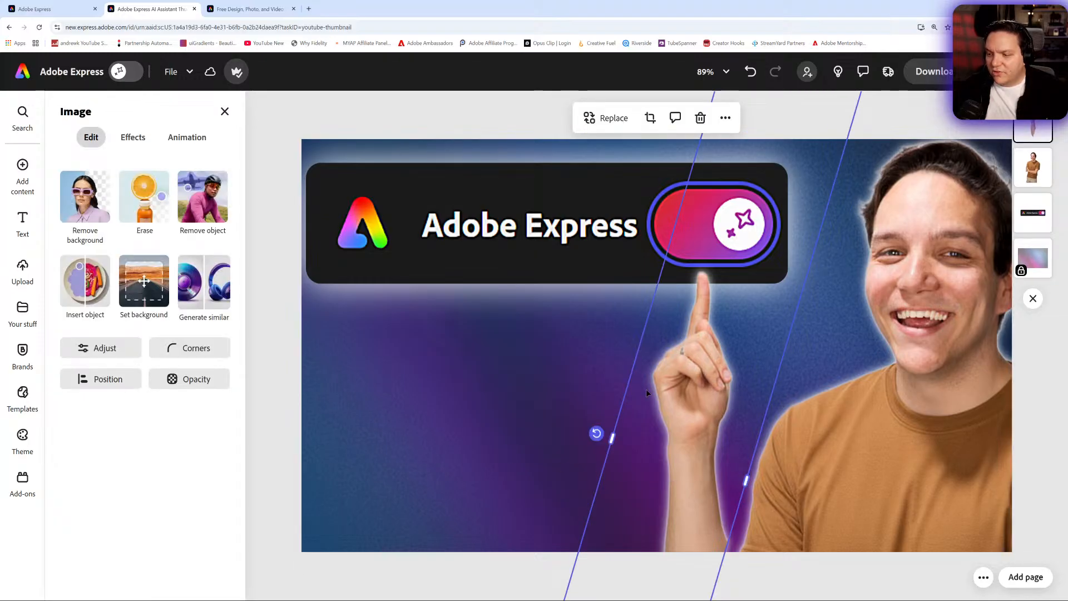
left_click(709, 73)
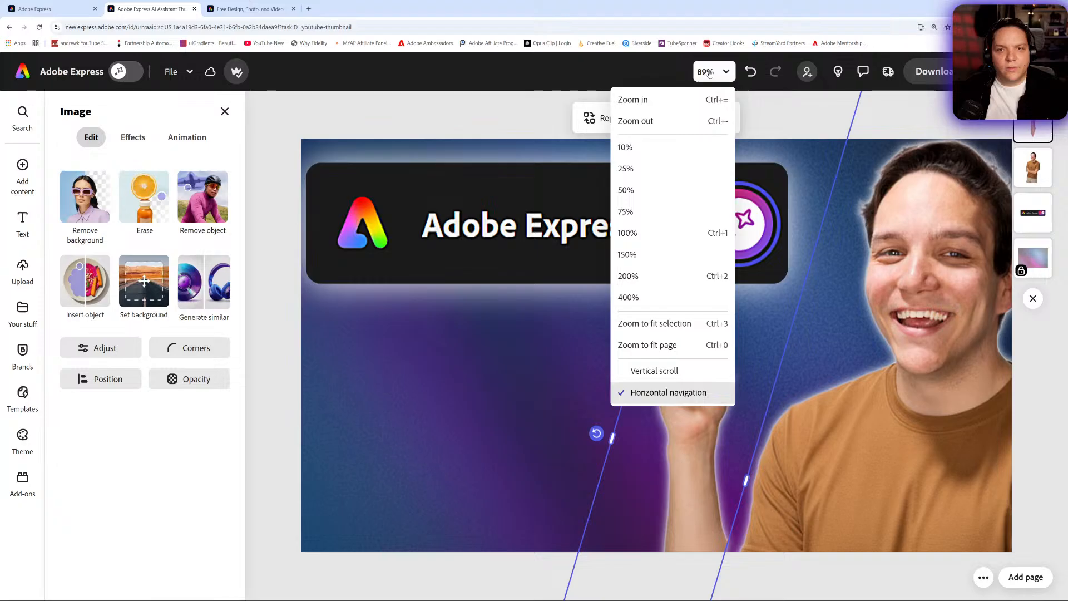
left_click(655, 148)
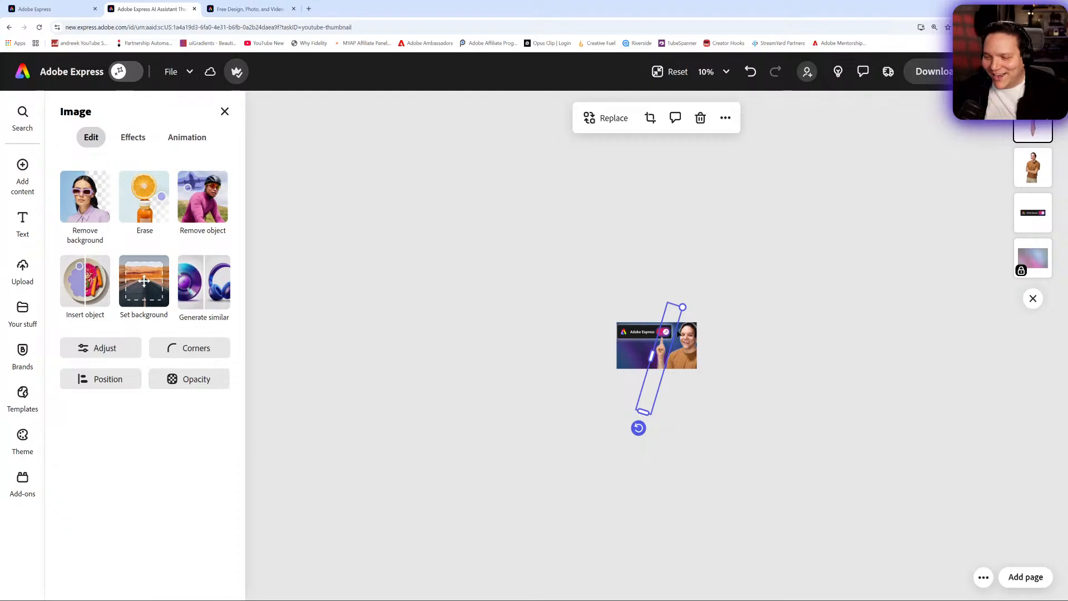
left_click_drag(683, 308, 687, 305)
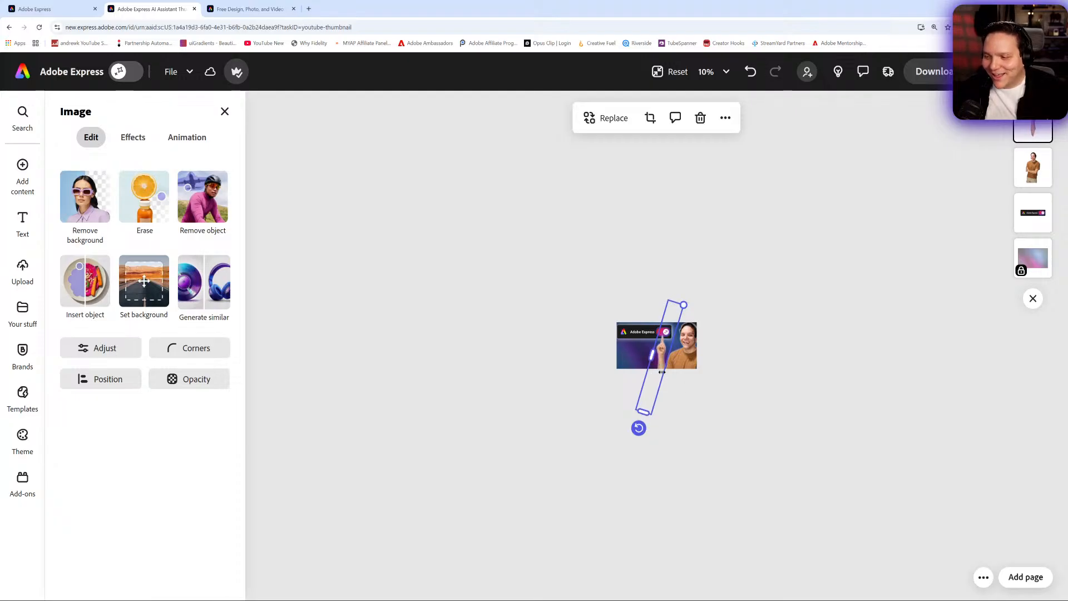
left_click_drag(662, 368, 658, 367)
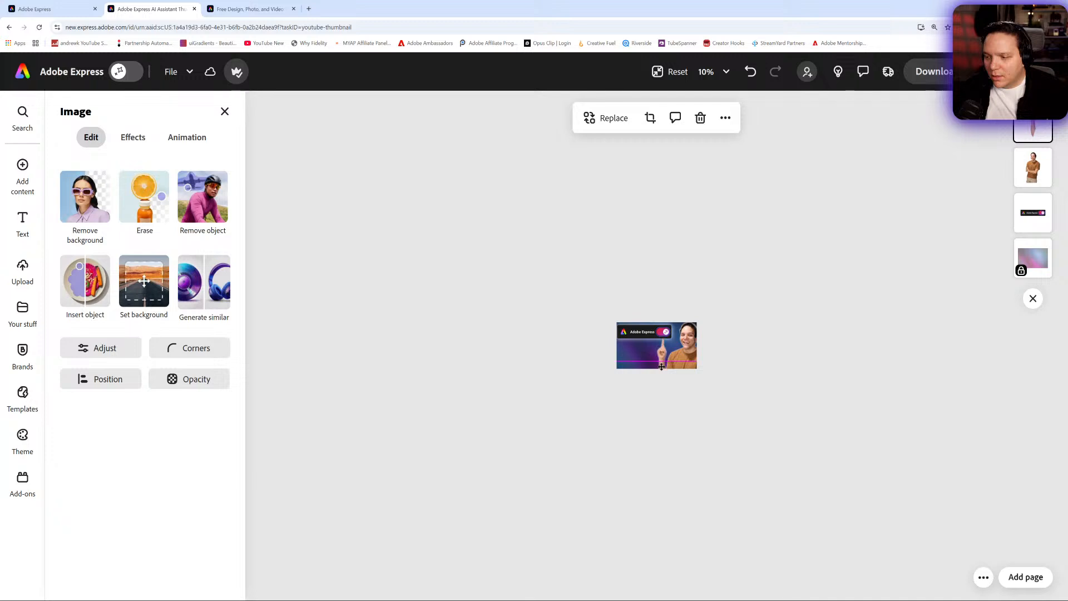
left_click_drag(661, 366, 661, 366)
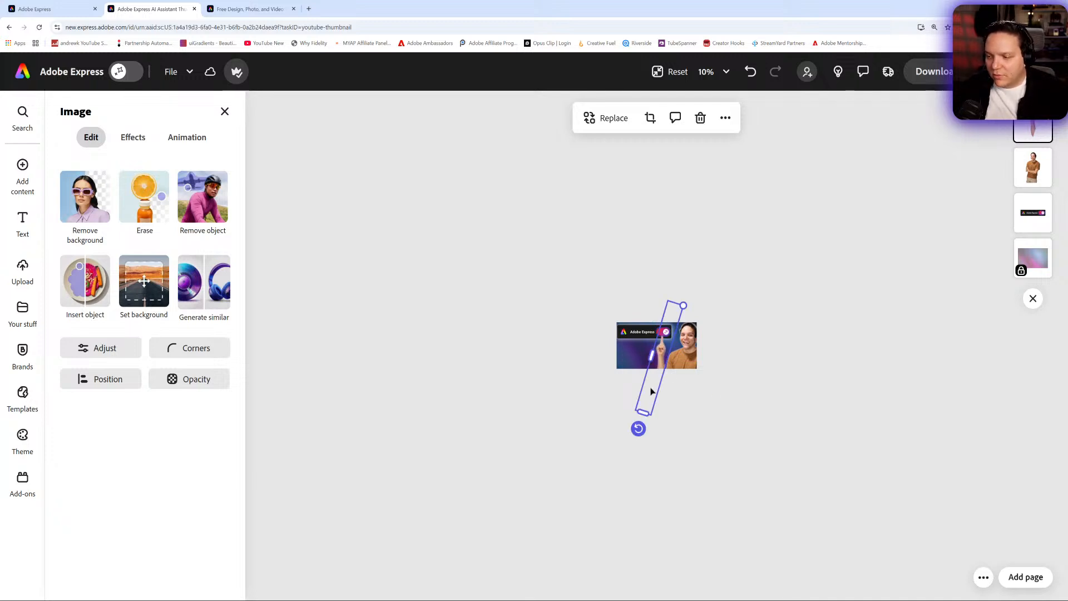
left_click_drag(687, 305, 696, 302)
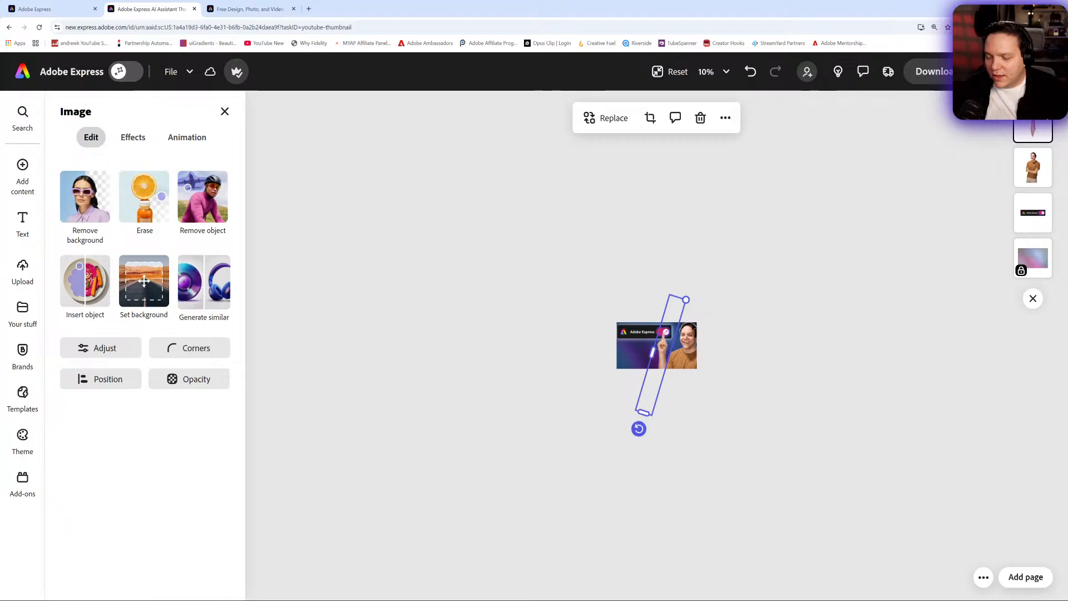
left_click_drag(662, 361, 660, 361)
- Check the whole thumbnail at reduced size, and nudge the hand cutout slightly right and down beneath the toggle
left_click(753, 356)
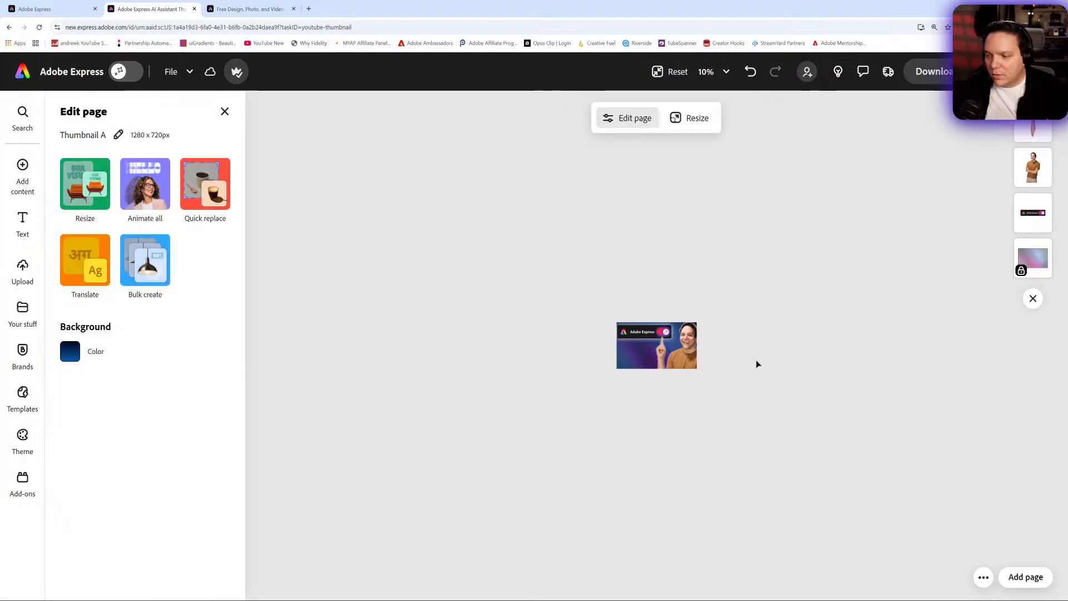
left_click(680, 119)
left_click(225, 114)
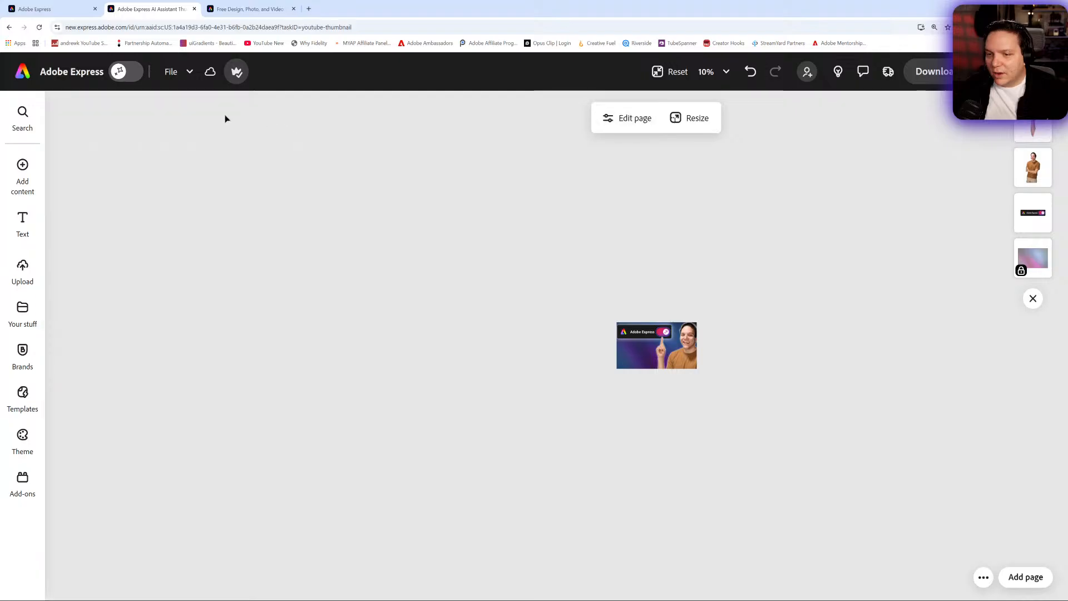
left_click(670, 71)
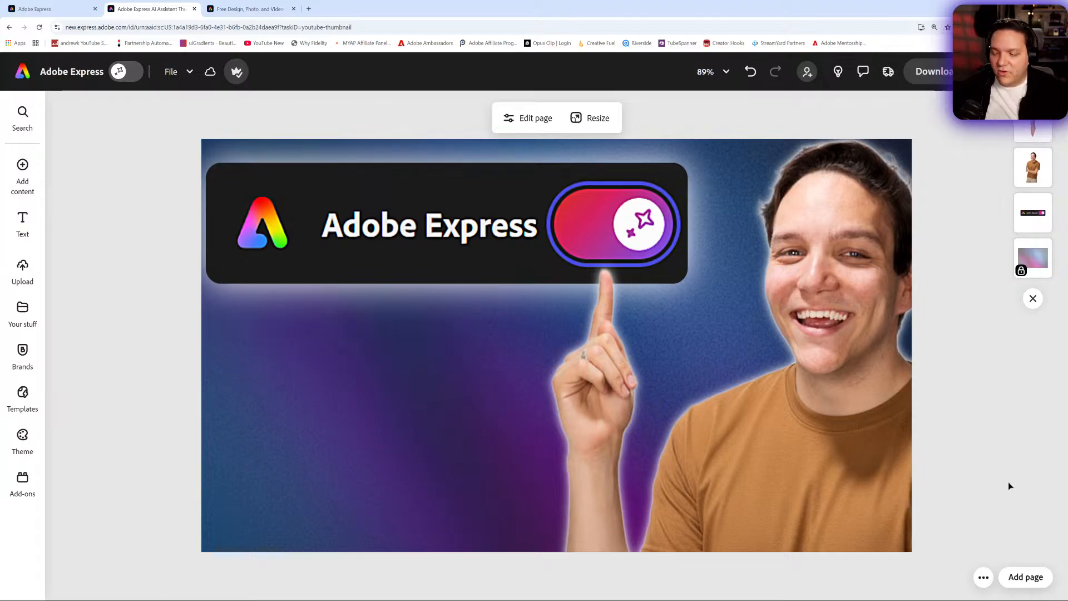
left_click(590, 512)
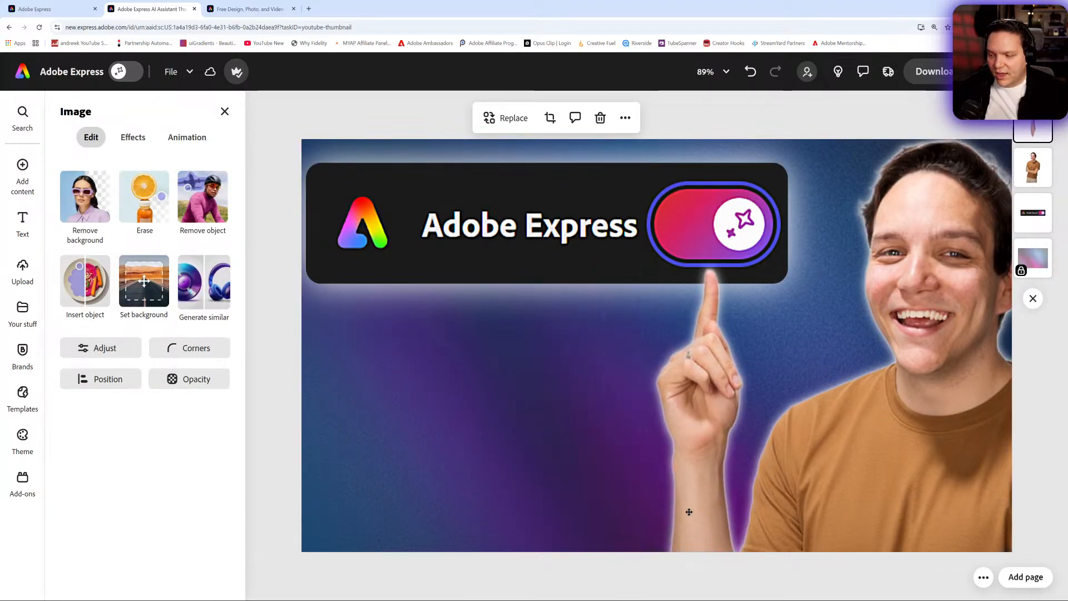
mouse_move(689, 512)
left_mouse_down()
mouse_move(503, 517)
mouse_move(761, 520)
mouse_move(891, 535)
mouse_move(699, 514)
left_mouse_up()
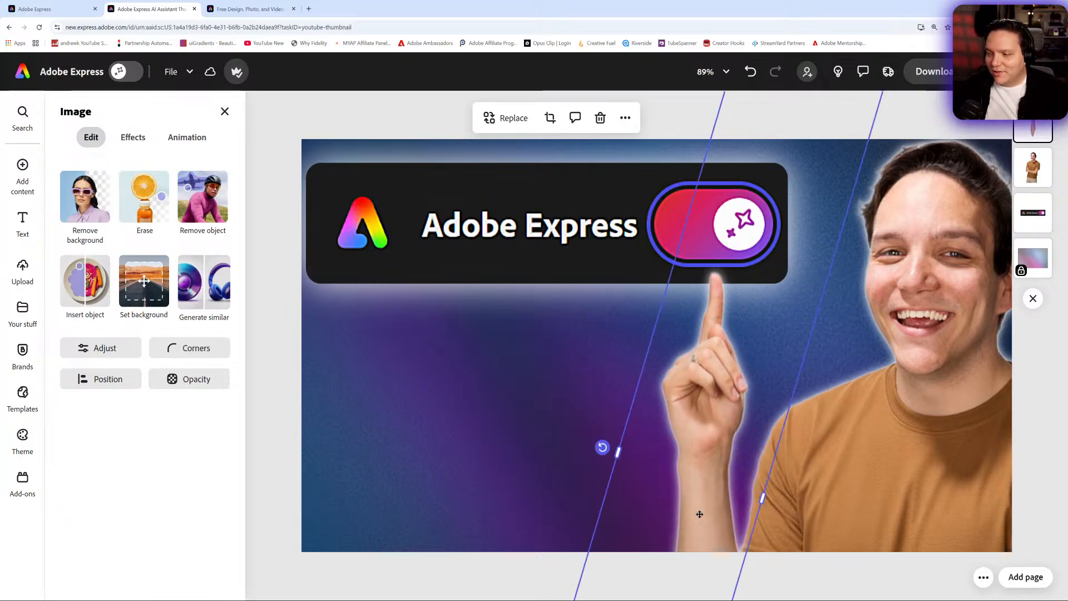
left_click(294, 471)
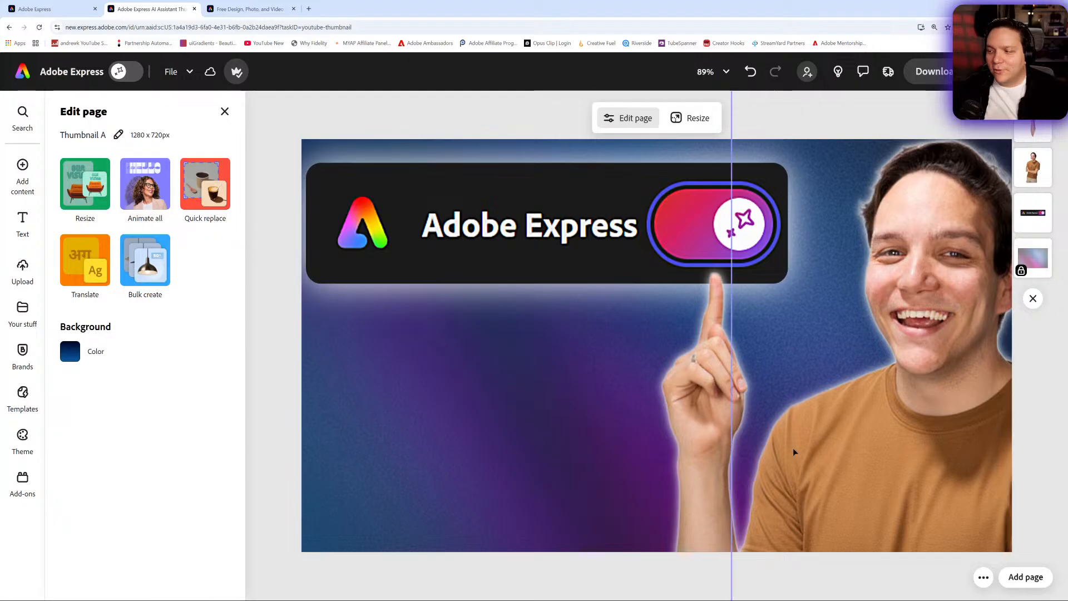
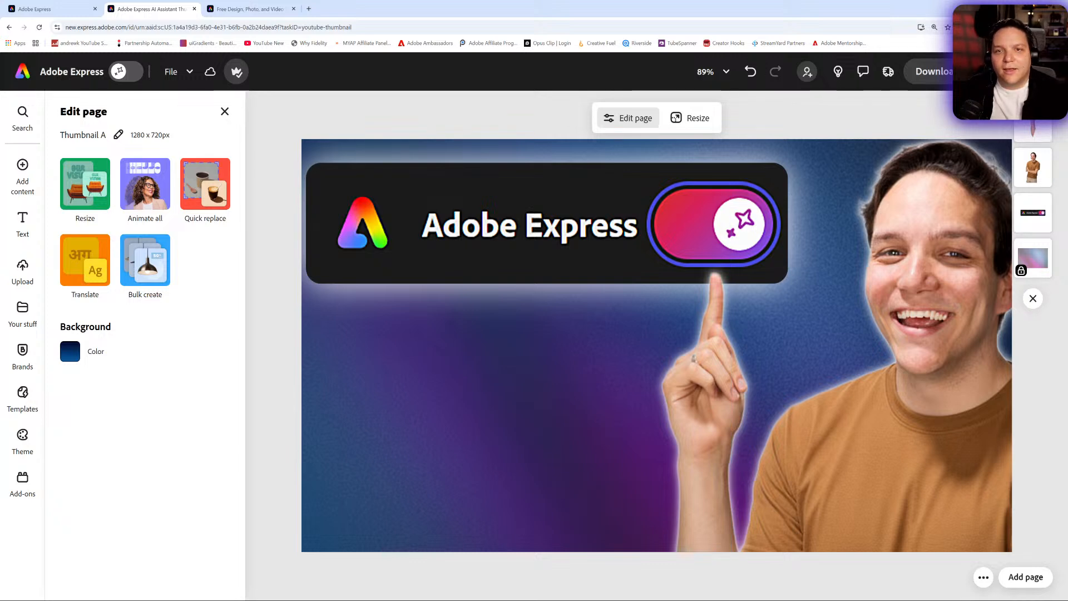
- Try enlarging and repositioning the pointing-person photo beyond the canvas edge at 50% zoom
left_click(715, 352)
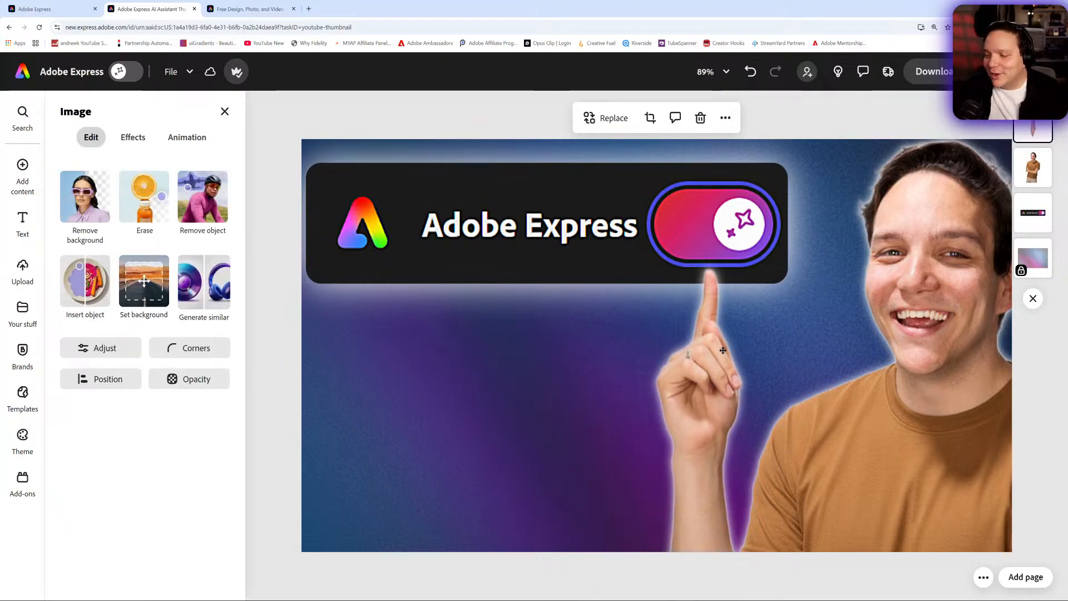
left_click_drag(707, 350, 714, 351)
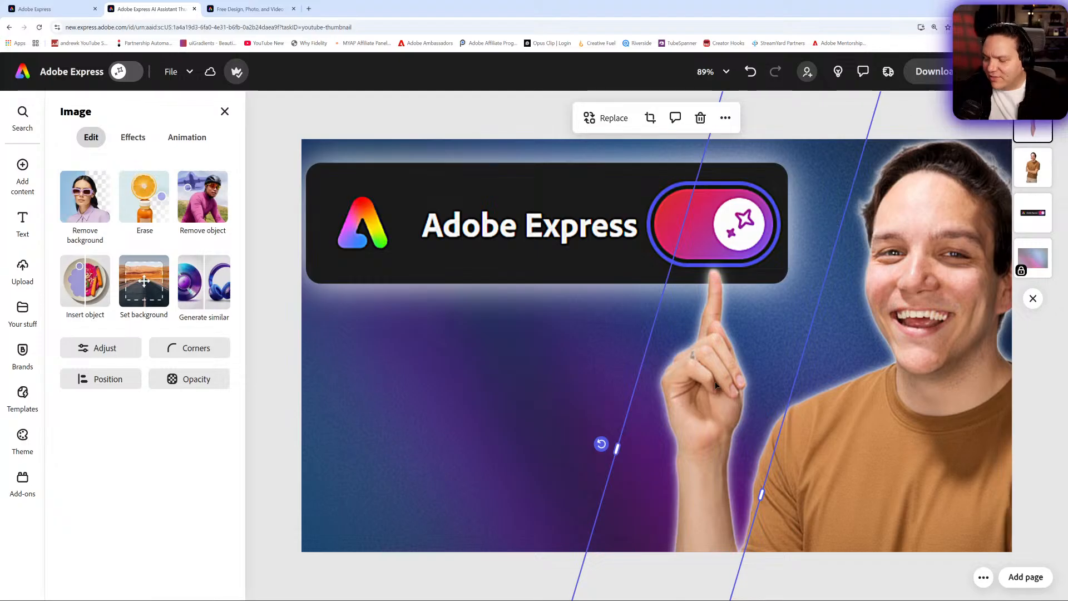
left_click(709, 74)
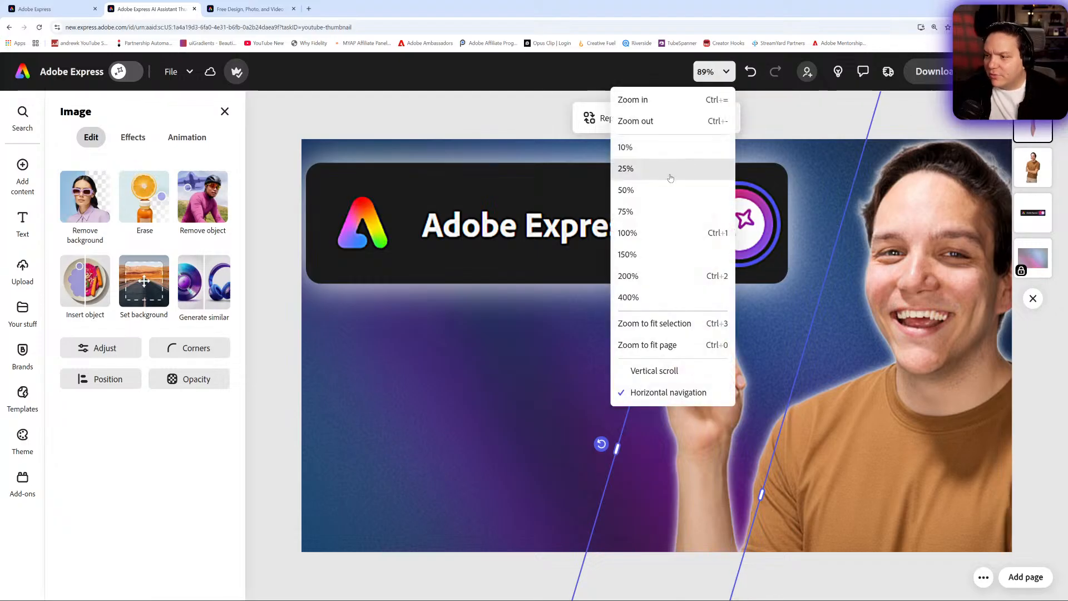
left_click(665, 120)
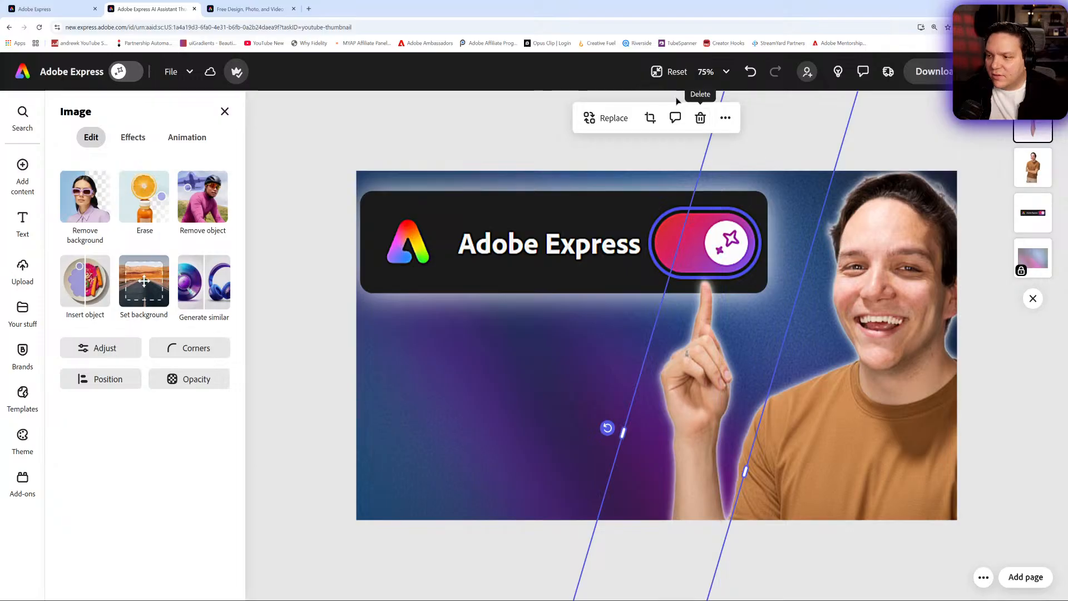
left_click(714, 72)
left_click(678, 124)
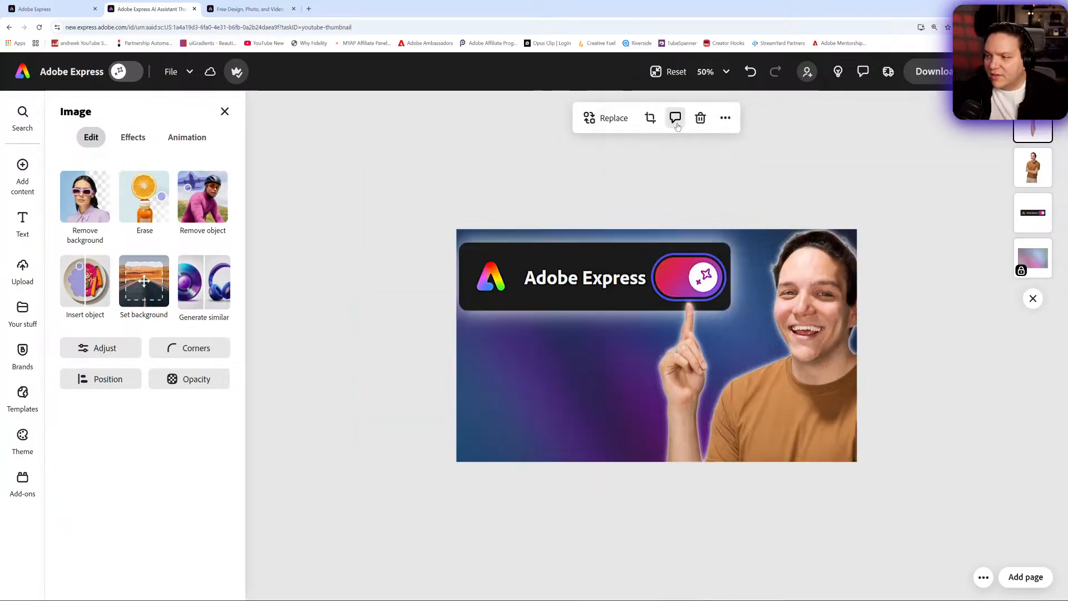
left_click_drag(802, 141, 791, 150)
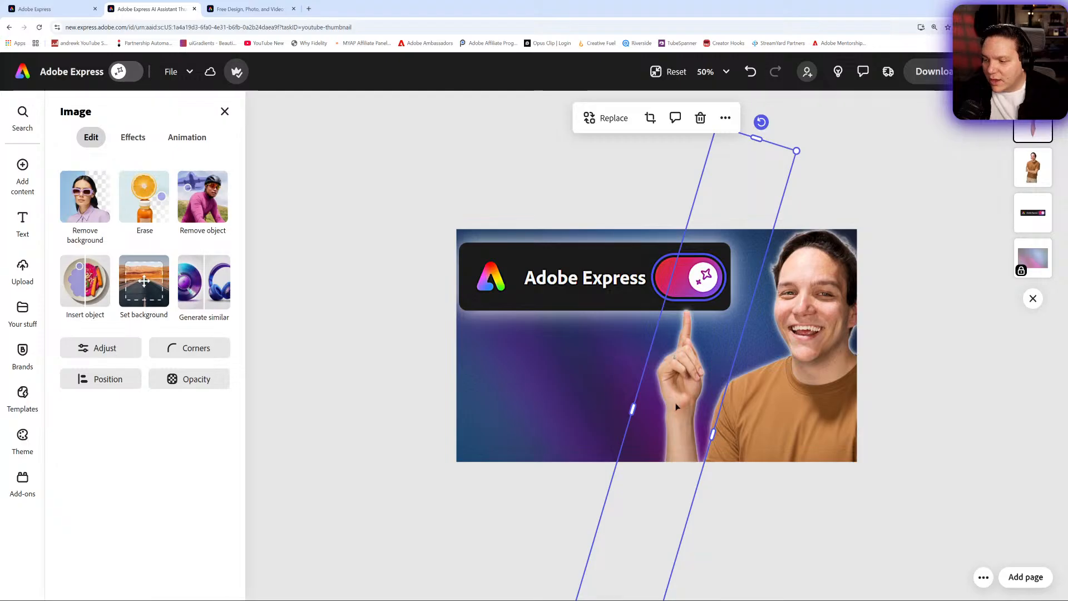
mouse_move(676, 406)
left_mouse_down()
mouse_move(660, 368)
mouse_move(675, 399)
left_mouse_up()
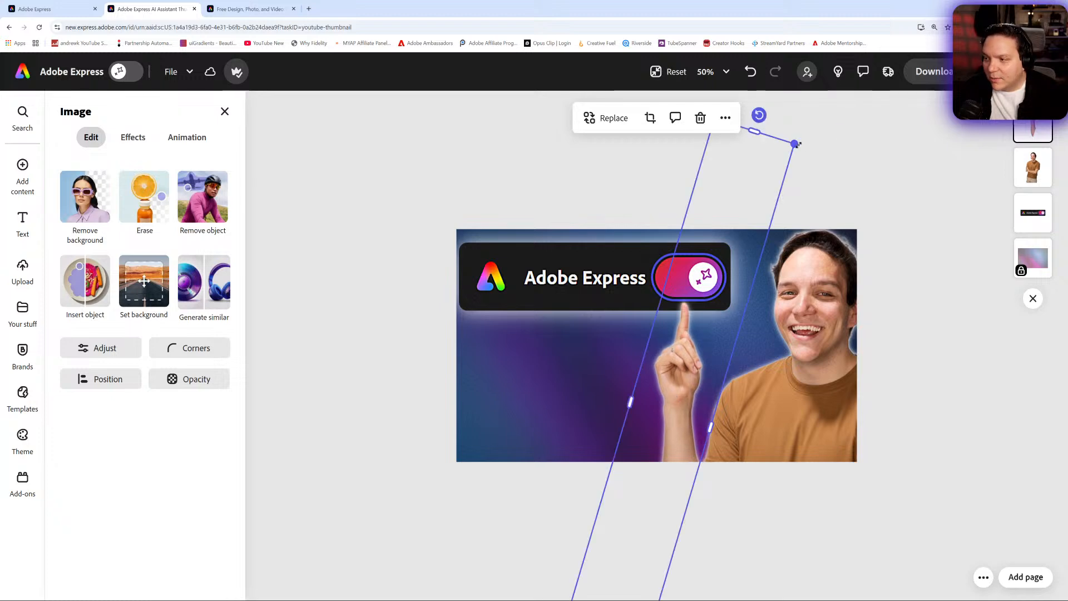
left_click_drag(796, 144, 1040, 25)
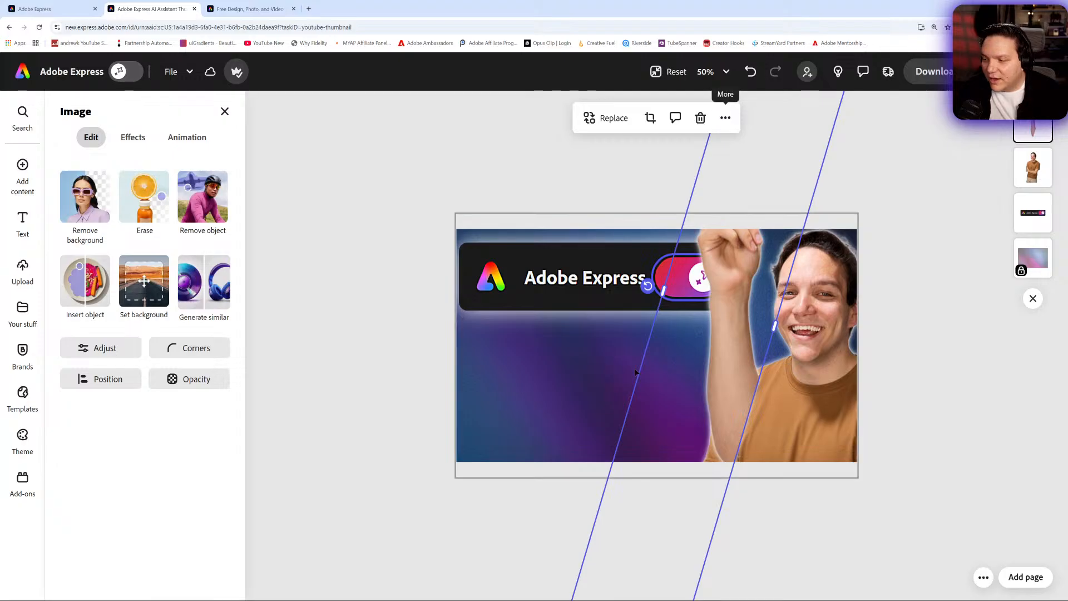
left_click_drag(726, 321, 683, 474)
key("ctrl+z")
key("ctrl+z")
key("ctrl+z")
key("ctrl+z")
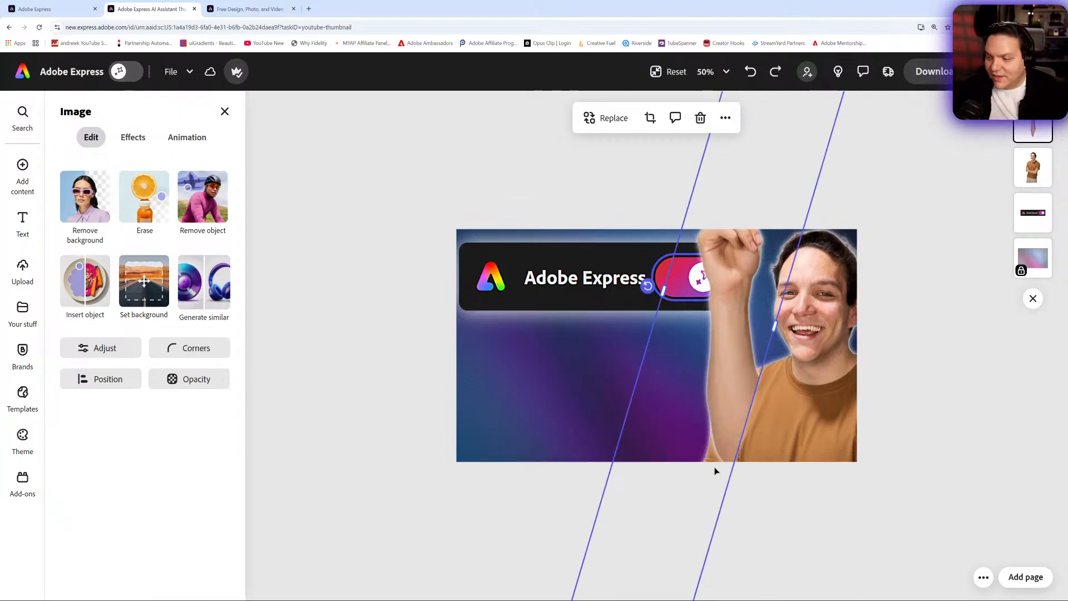
key("ctrl+z")
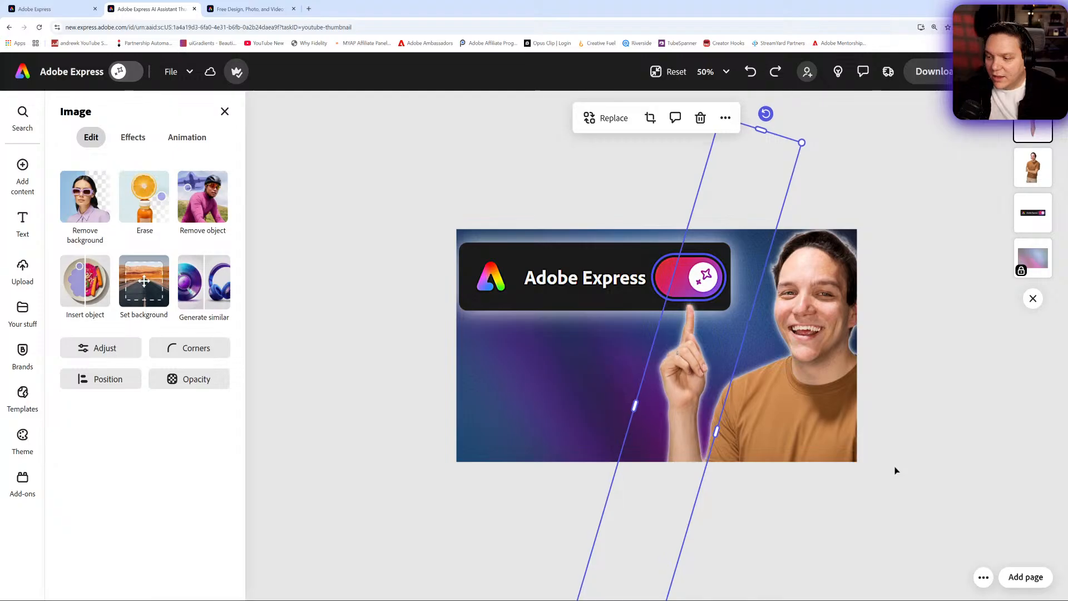
- Try widening the second person photo layer by dragging its left edge
left_click(930, 430)
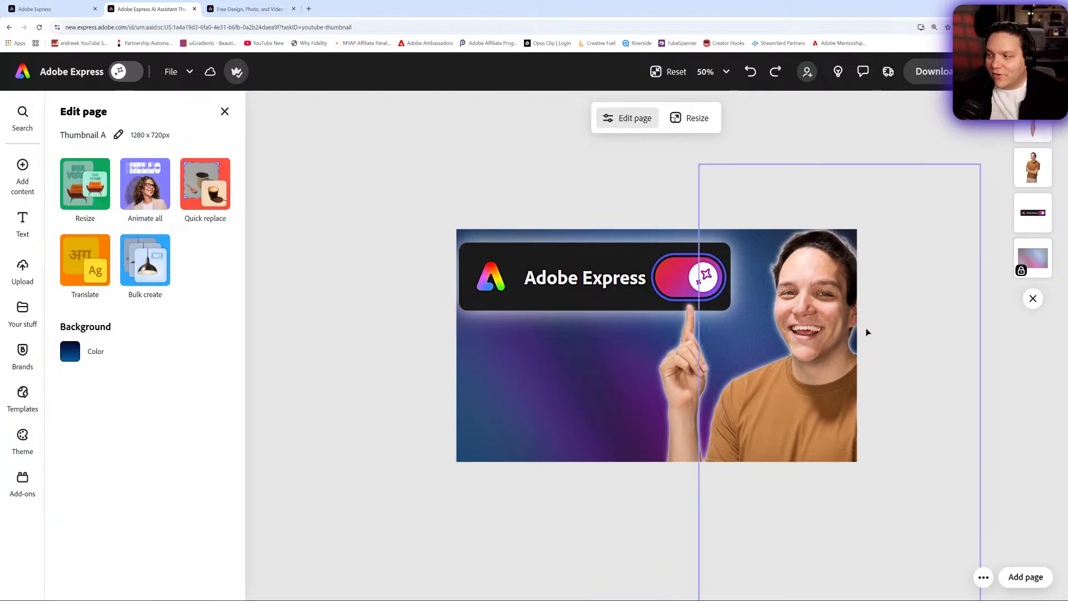
left_click(1033, 167)
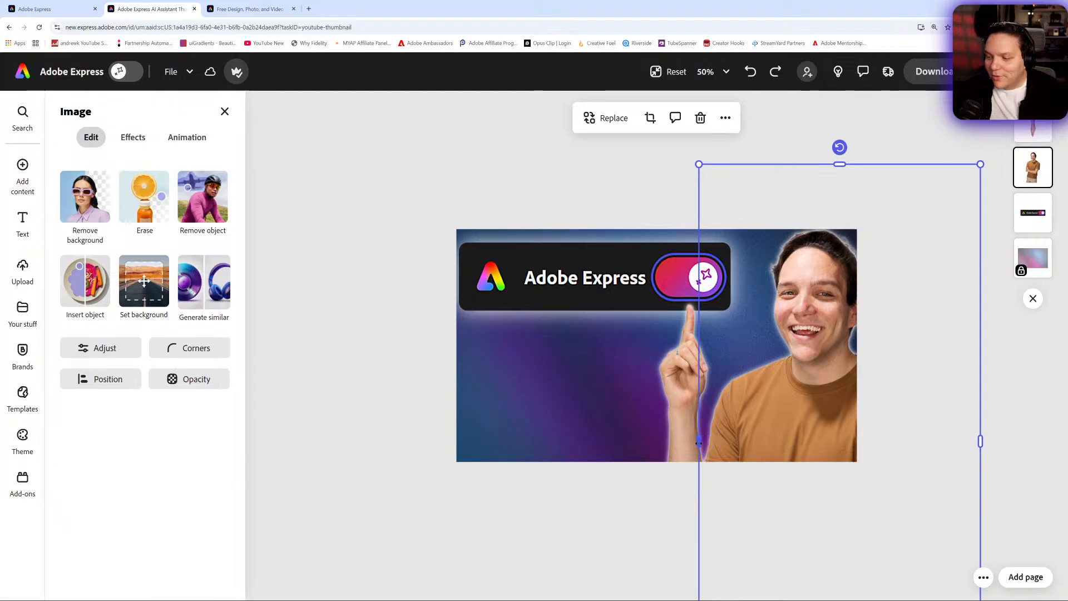
left_click_drag(700, 441, 620, 442)
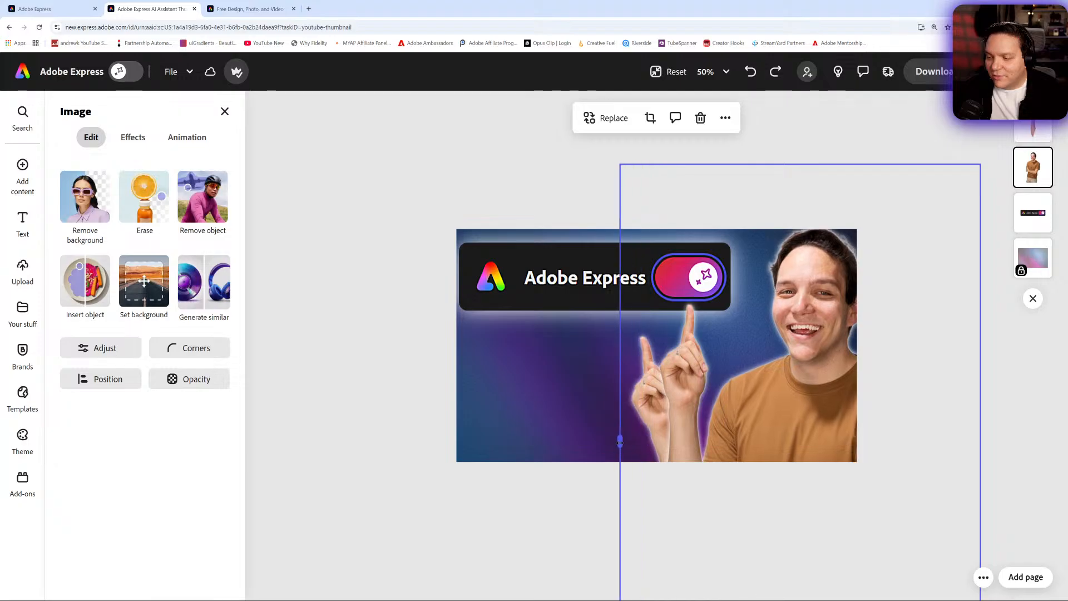
key("ctrl+z")
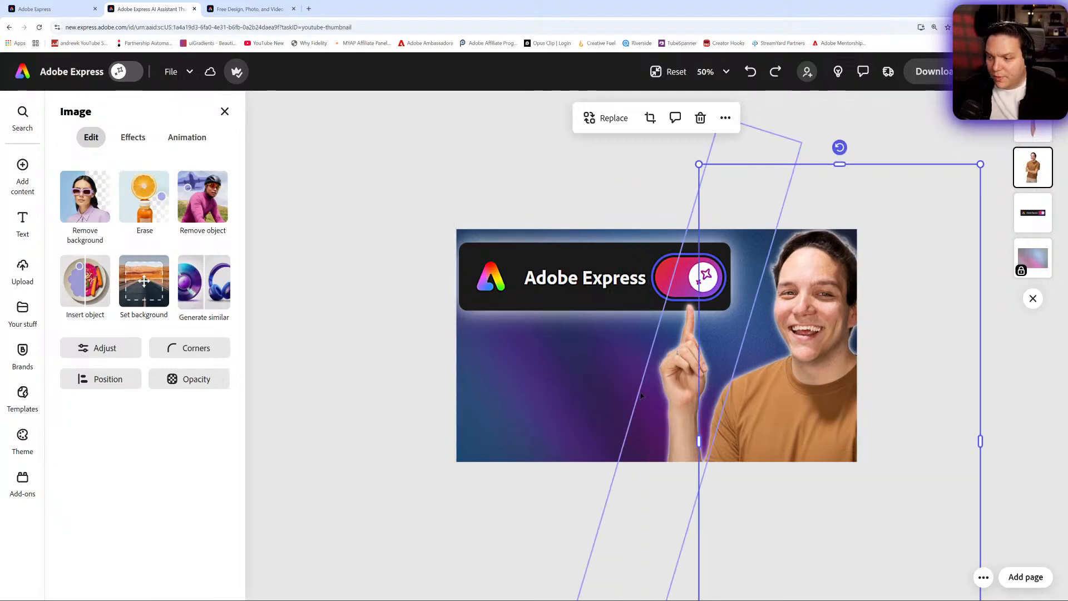
- Rotate the pointing-person photo to about 12°
left_click(421, 366)
left_click(687, 381)
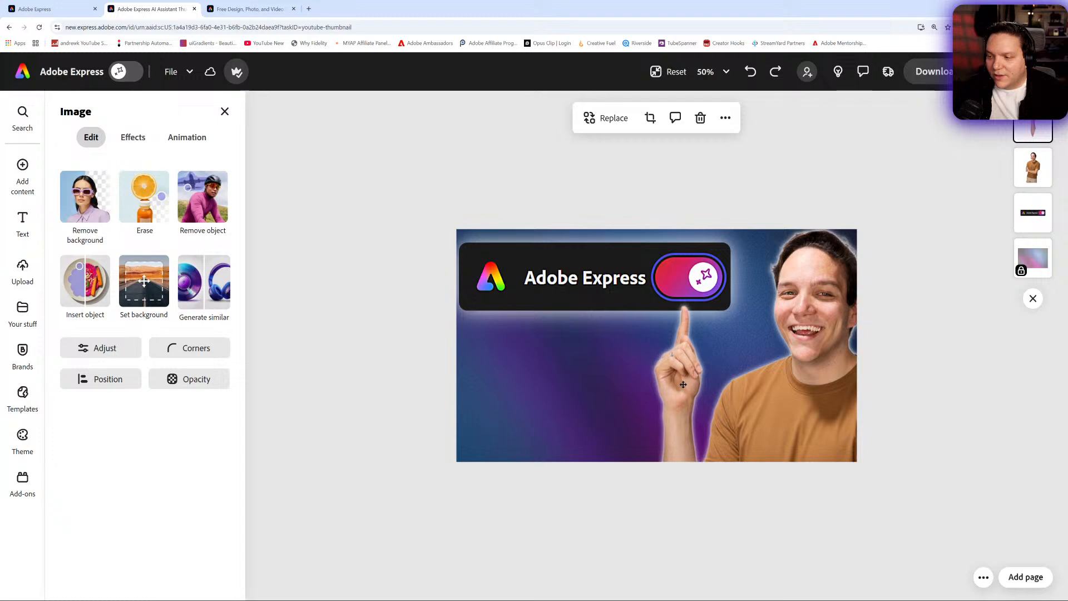
left_click(684, 385)
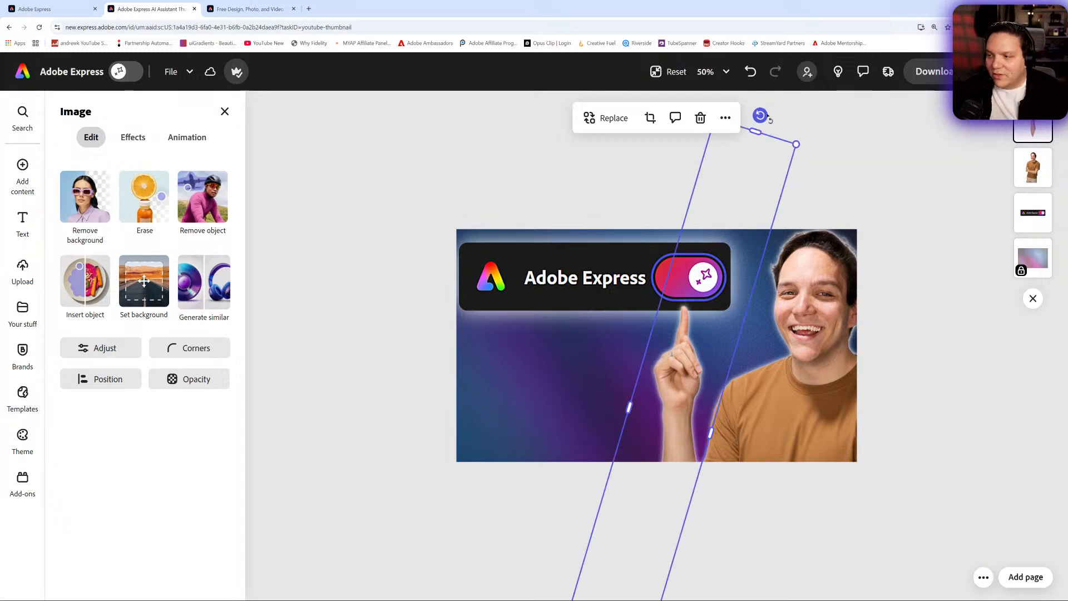
left_click_drag(767, 116, 742, 111)
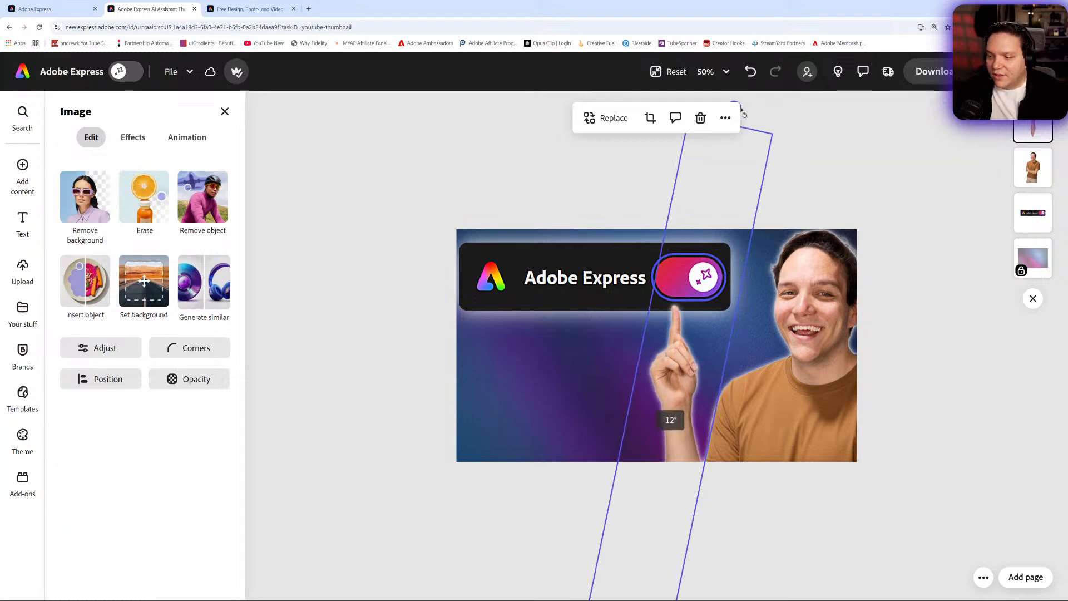
left_click_drag(679, 397, 685, 396)
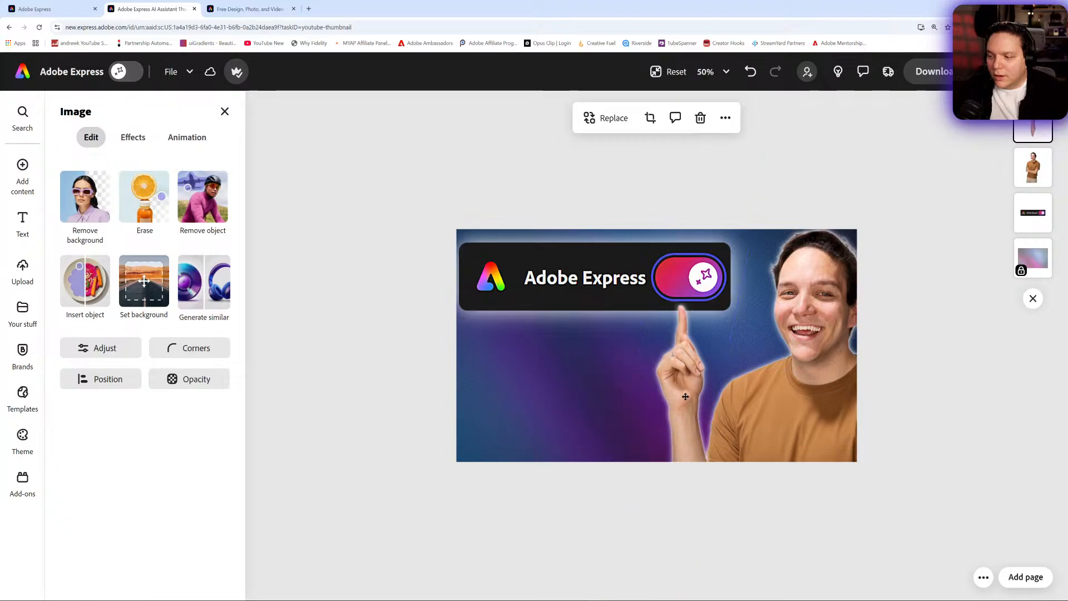
left_click(903, 394)
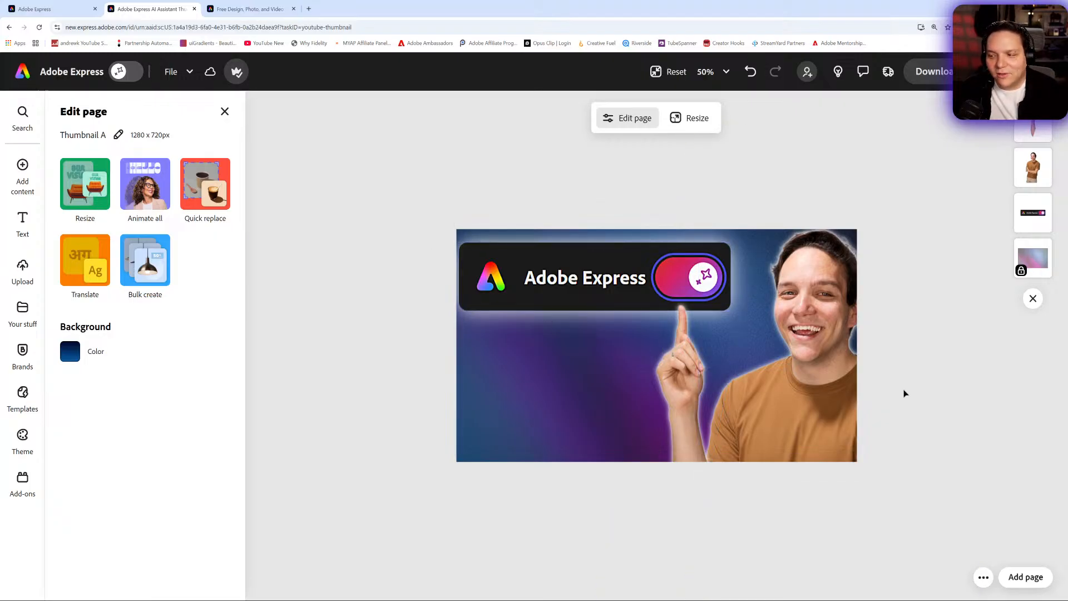
- Add a text box reading NEW AI ASSISTANT, place it under the logo bar and enlarge it to size 90
left_click(23, 224)
left_click(155, 145)
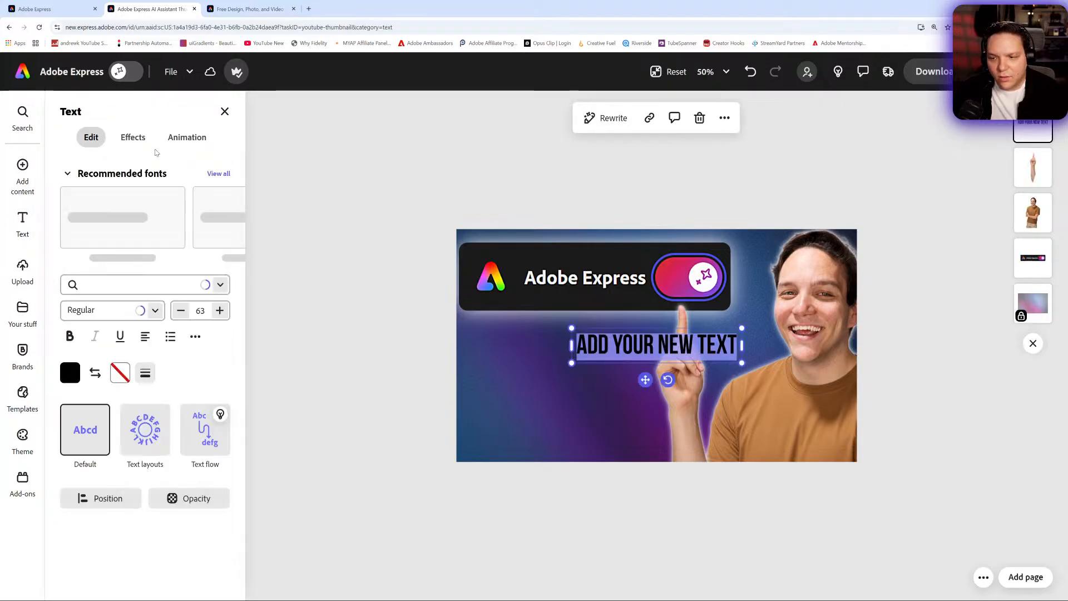
type("NEW")
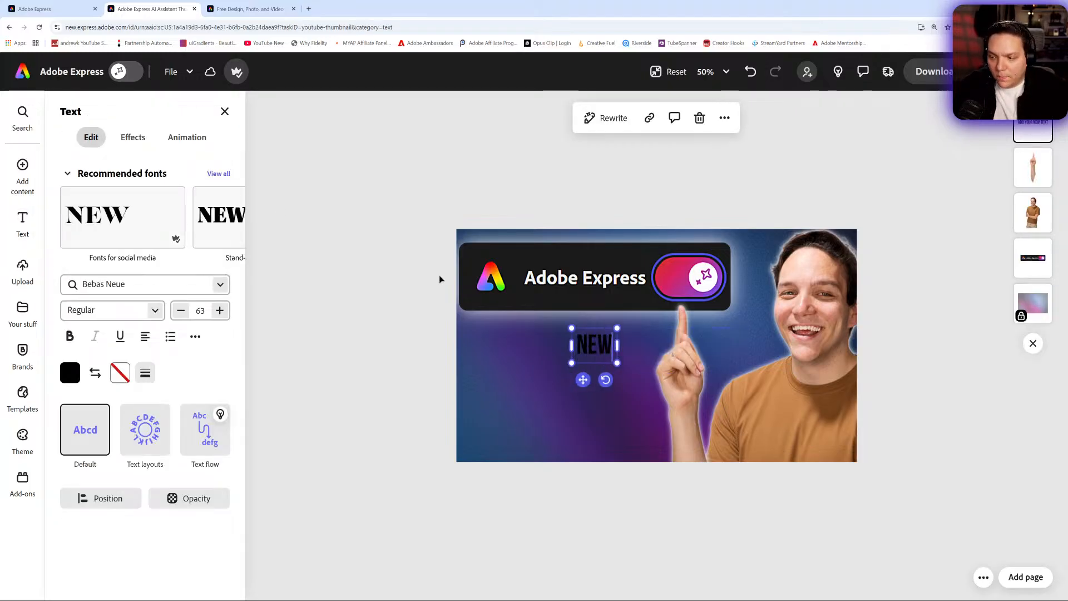
type(" AI ASSISTANT")
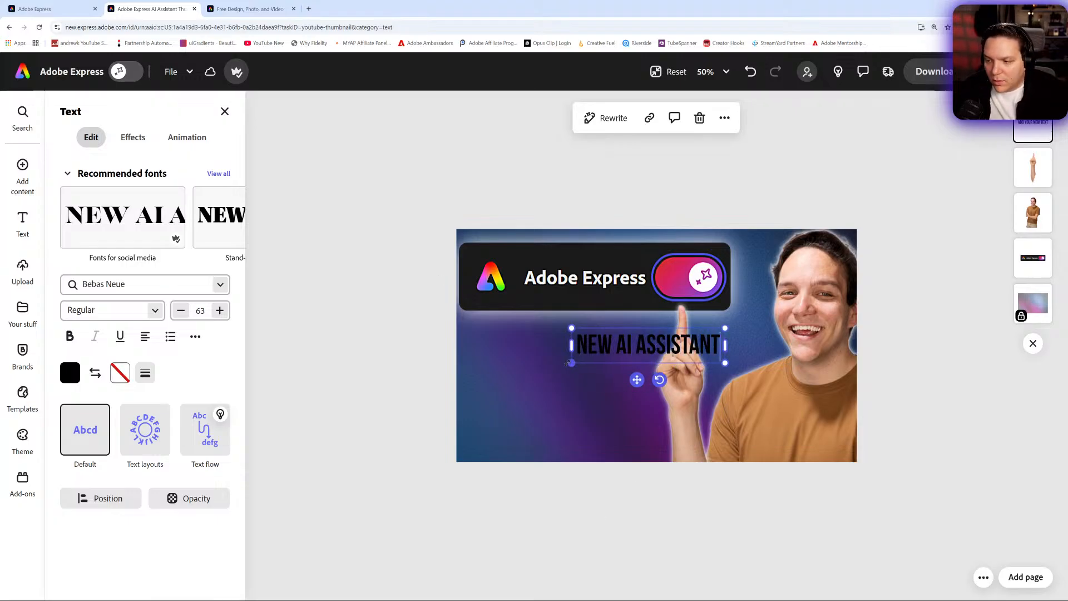
left_click_drag(637, 380, 536, 365)
left_click_drag(612, 349, 673, 362)
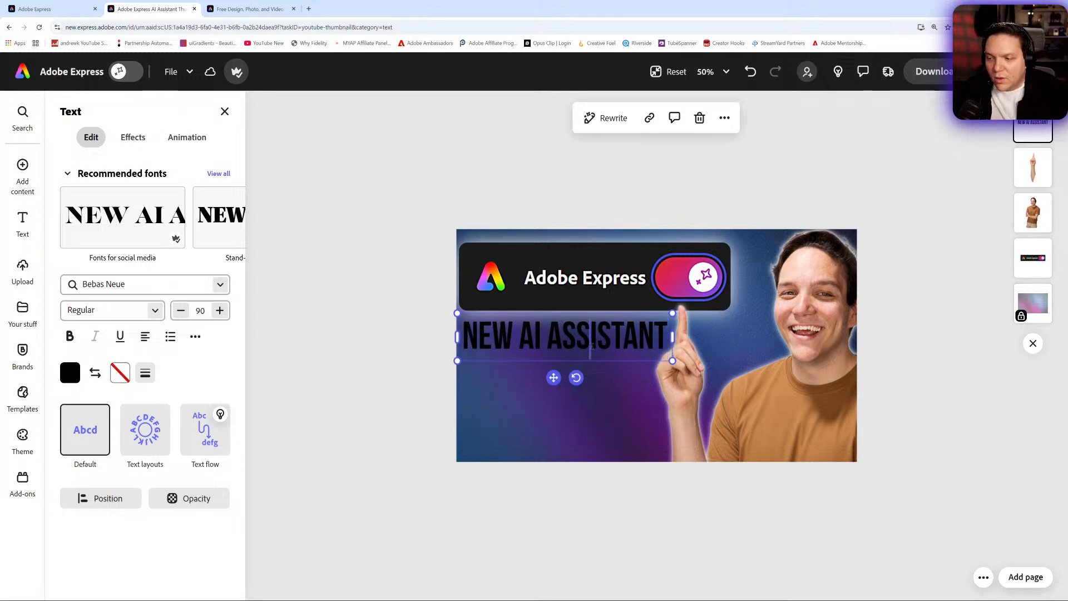
- Select all the headline text and set its colour to white
double_click(592, 341)
left_click_drag(466, 340, 683, 342)
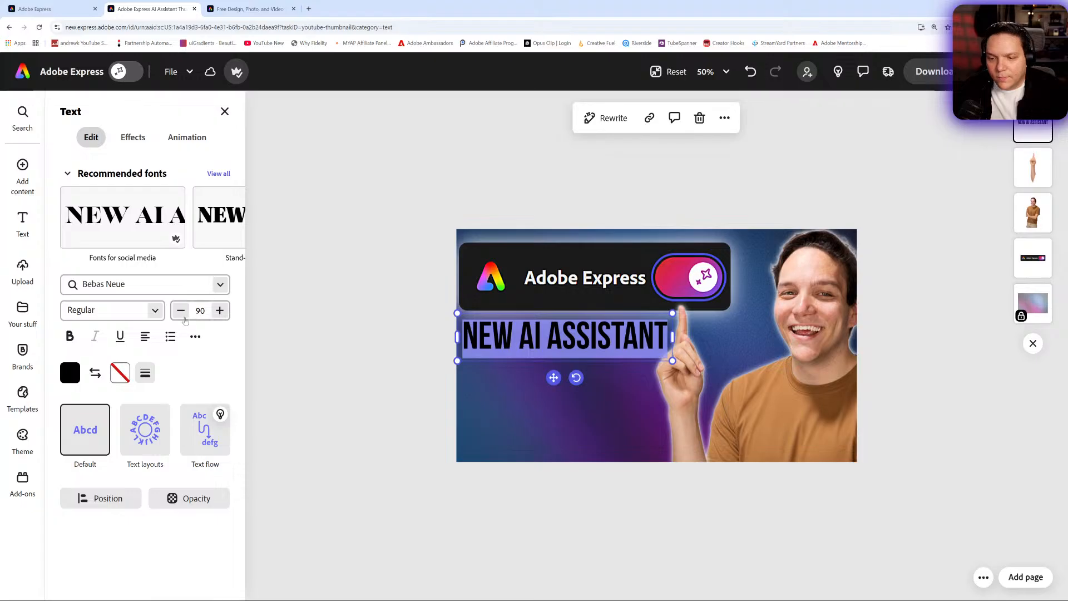
left_click(70, 374)
left_click(185, 382)
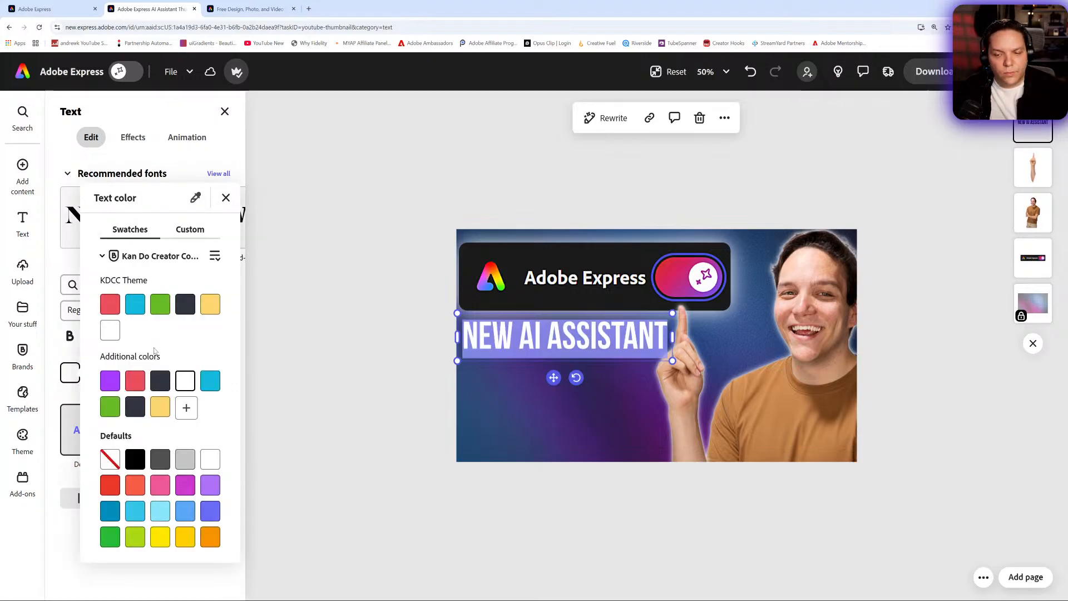
left_click(76, 287)
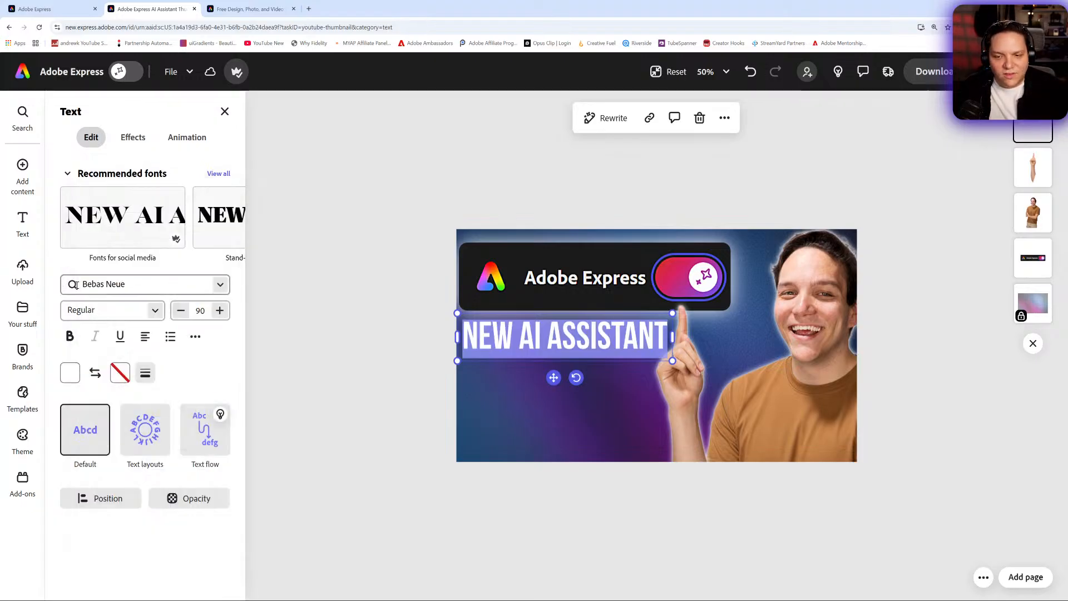
- Try changing the headline font to Ubuntu Bold
left_click(96, 285)
type("Kum")
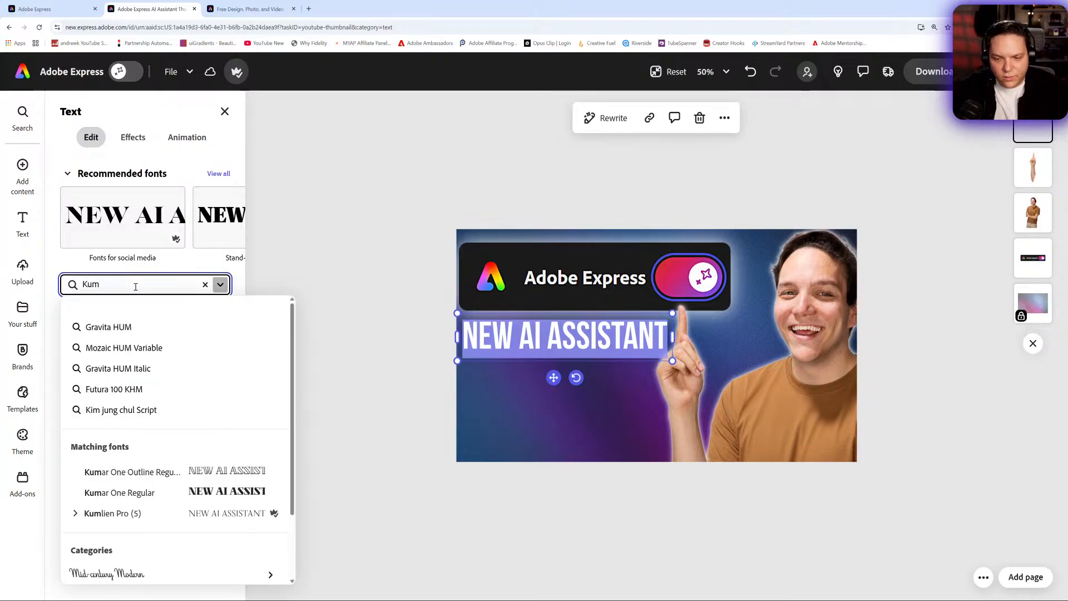
key("BackSpace")
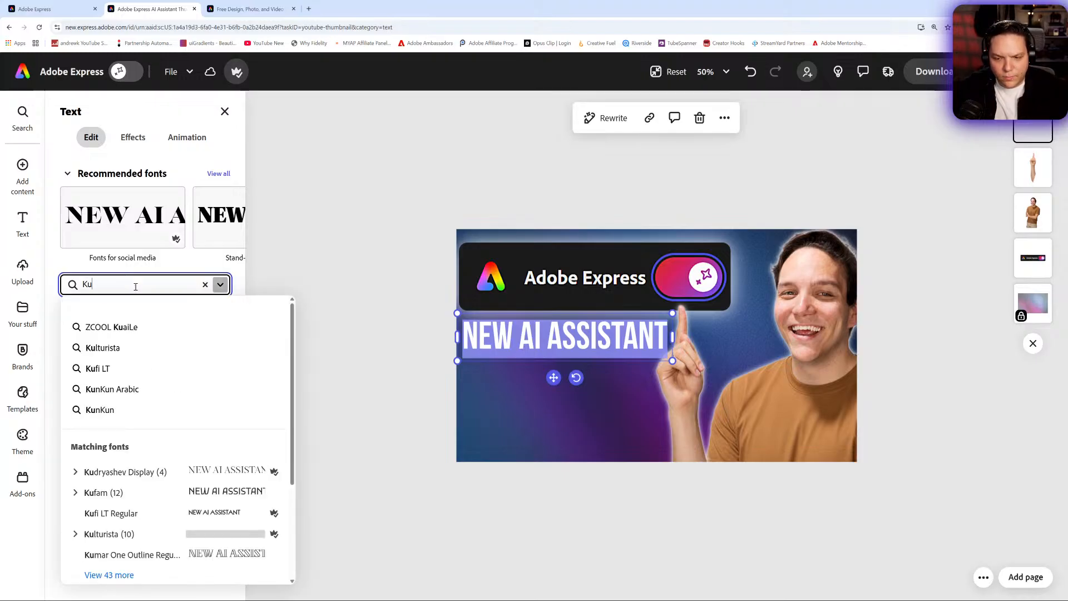
key("BackSpace")
key("BackSpace")
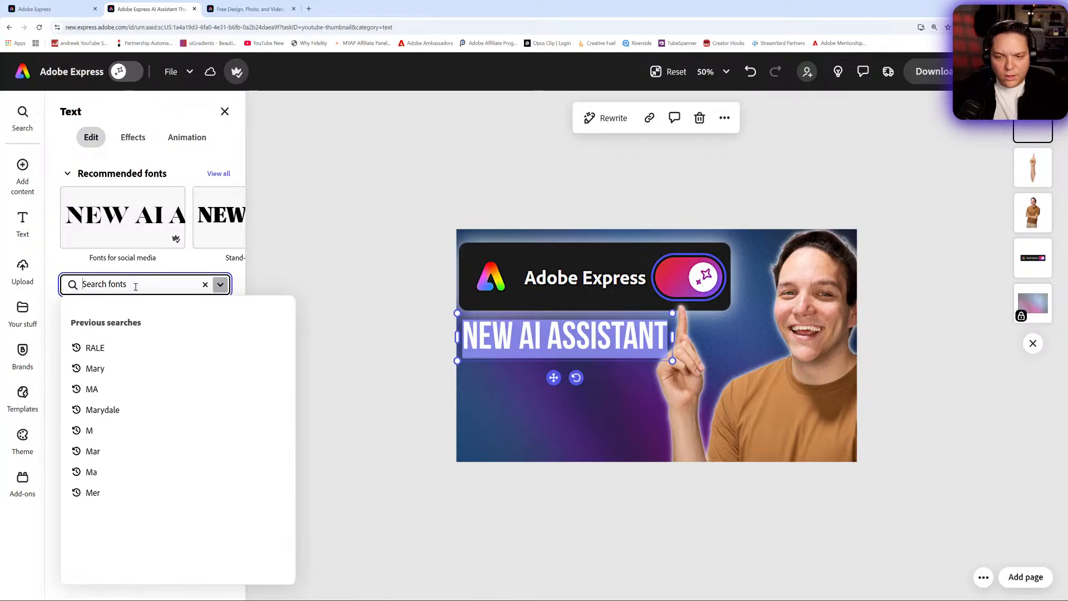
type("un")
type("b")
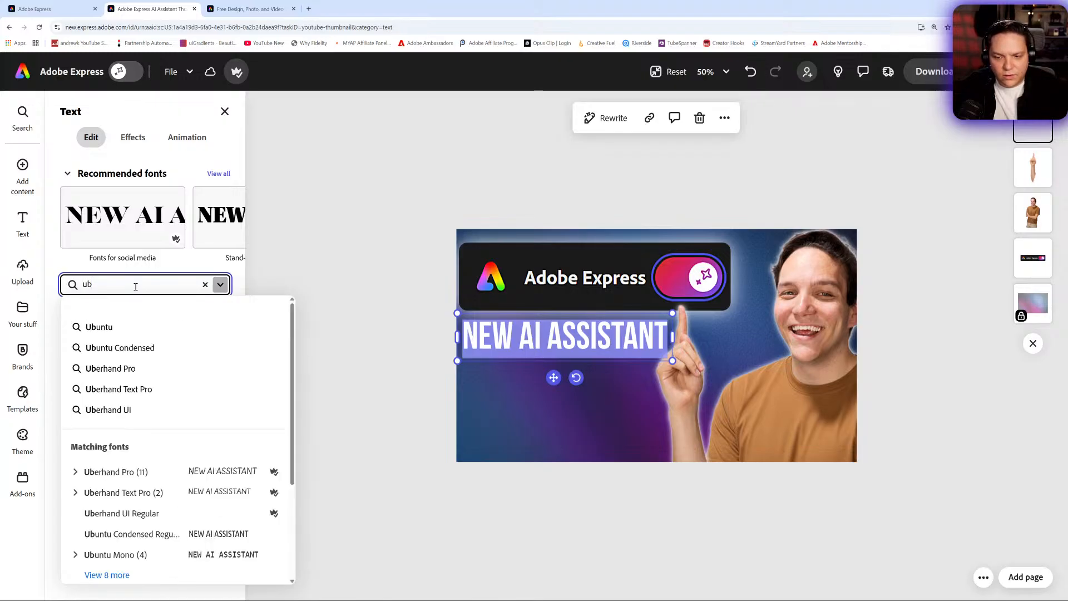
type("u")
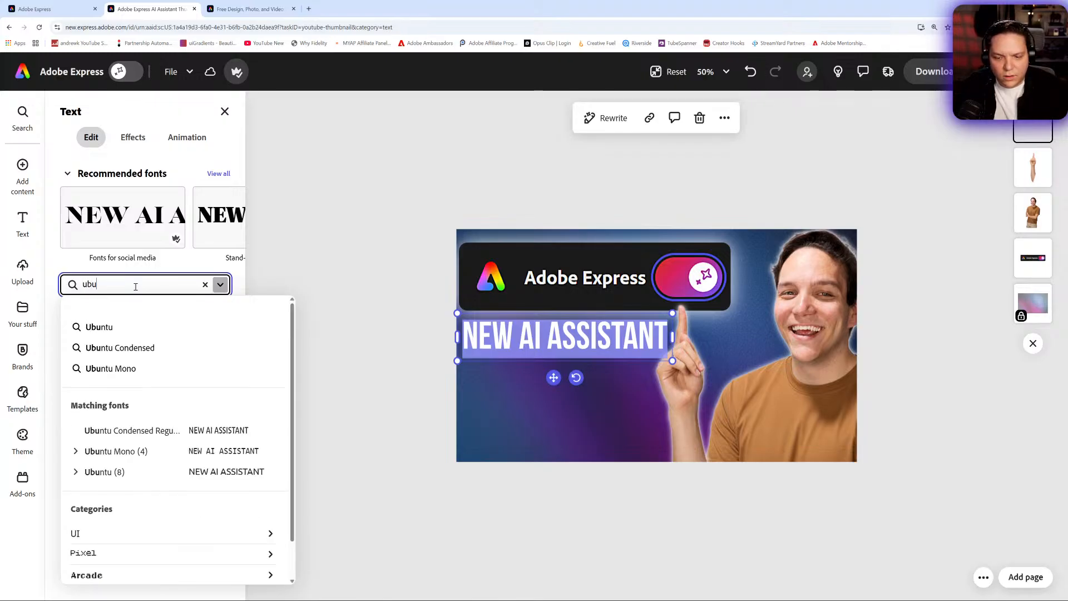
left_click(75, 474)
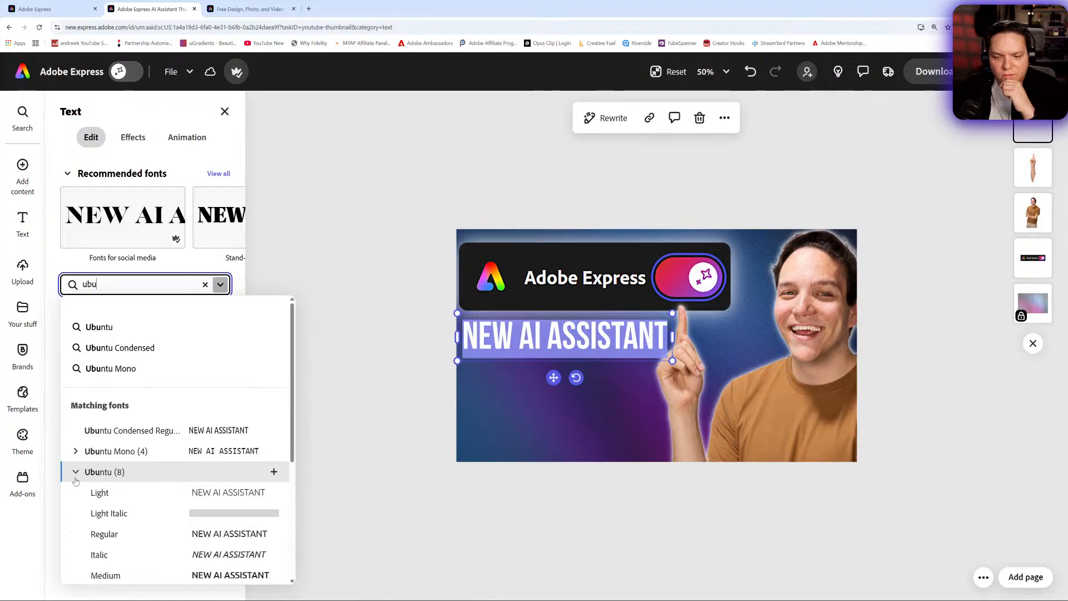
left_click(110, 530)
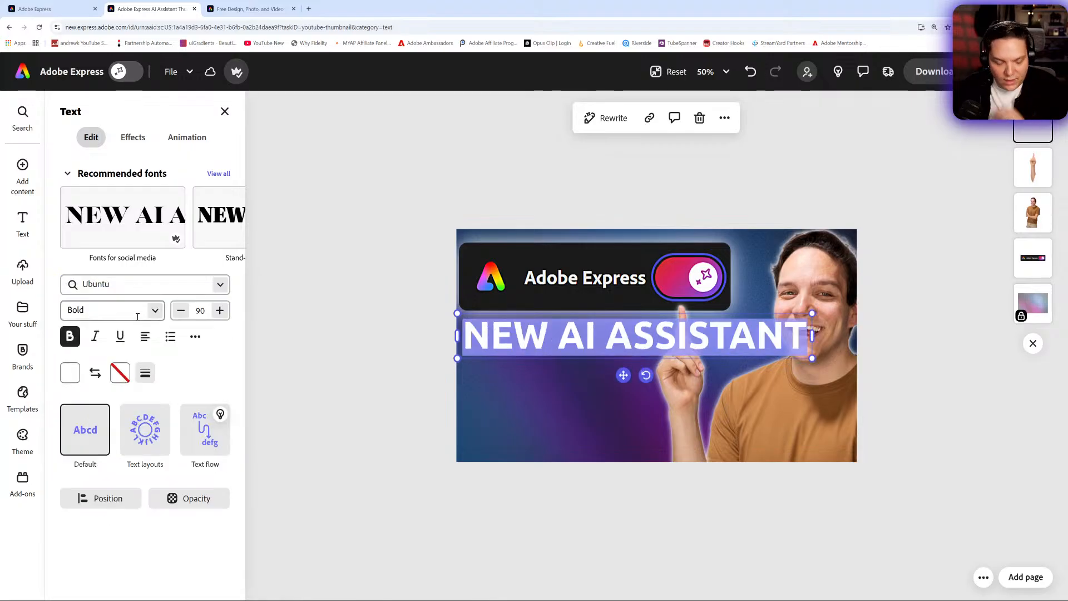
key("ctrl+z")
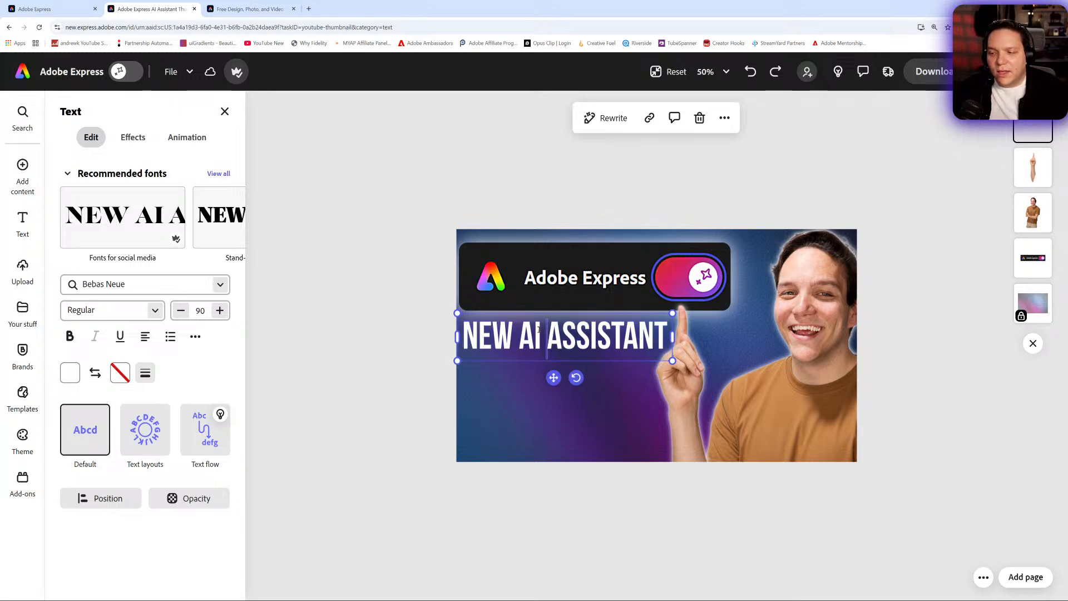
- Nudge the headline slightly right and up beneath the logo bar
left_click_drag(553, 377, 562, 371)
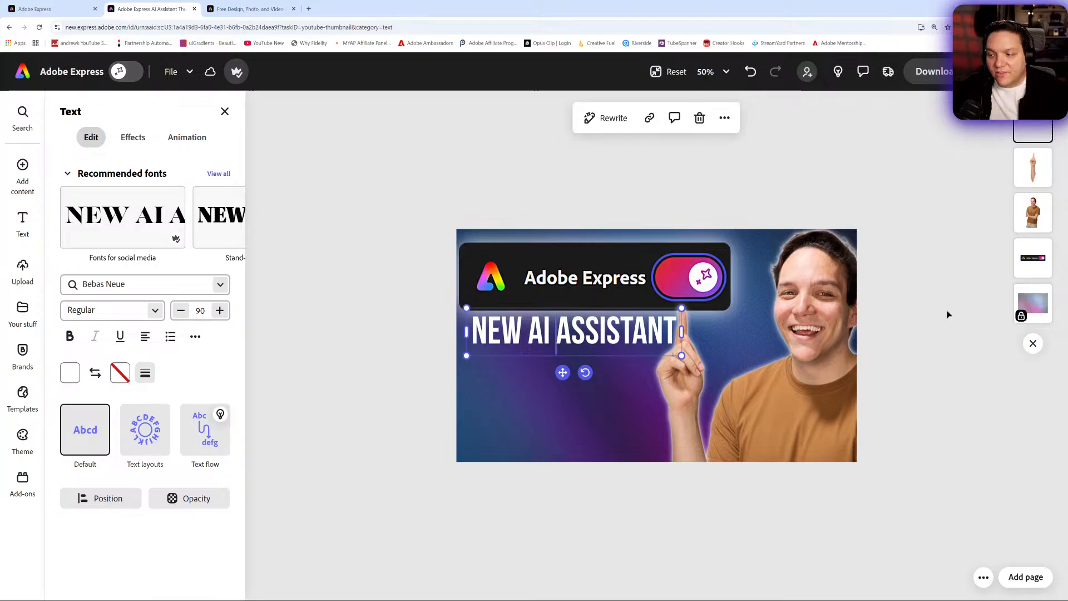
left_click(1034, 167)
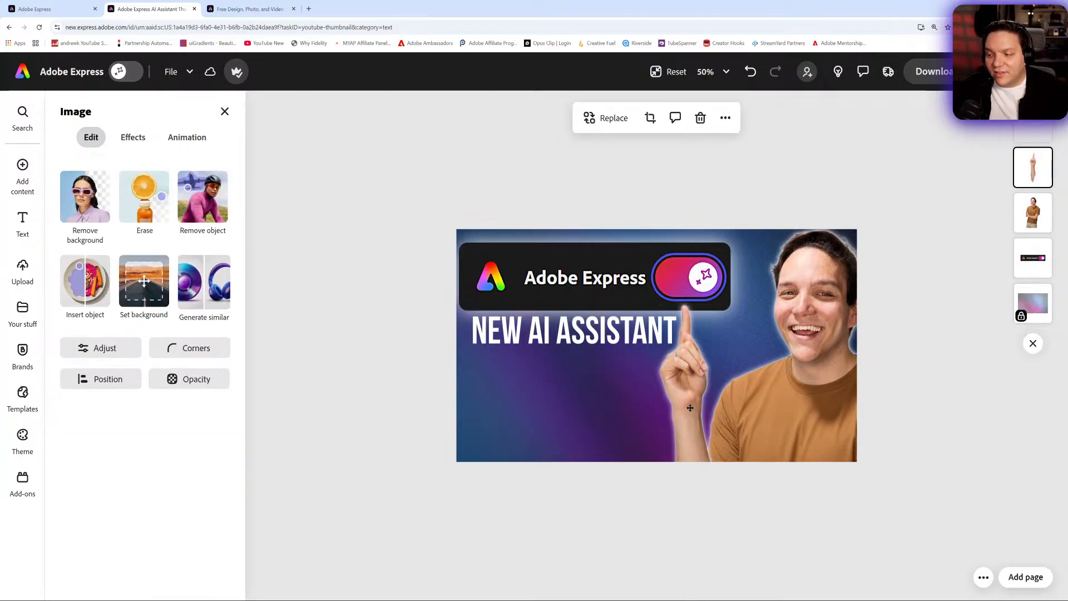
left_click_drag(690, 408, 694, 408)
left_click(399, 358)
left_click(555, 336)
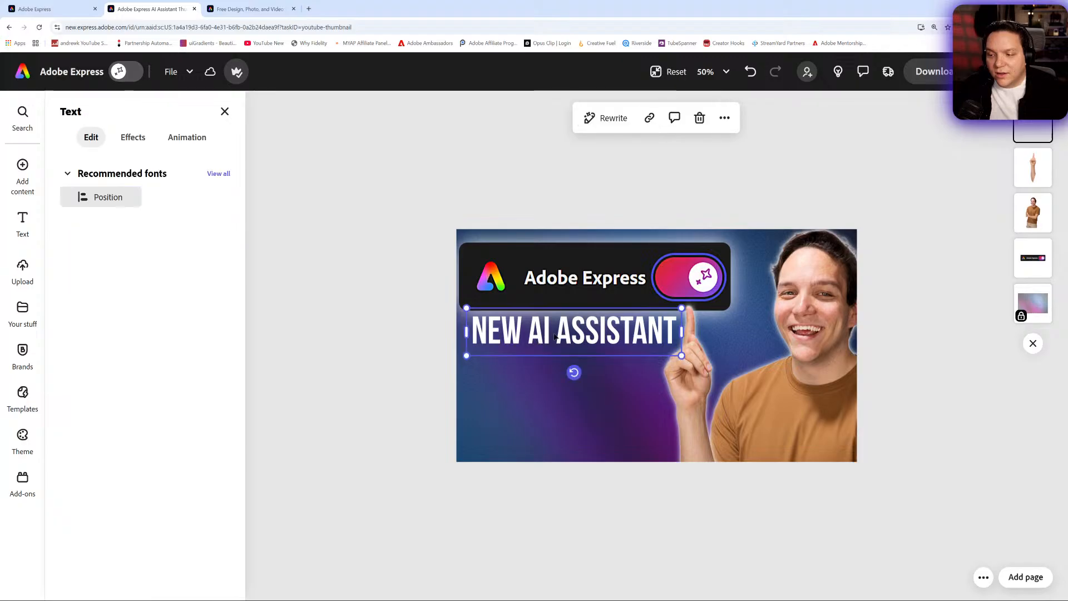
left_click(551, 336)
left_click(550, 336)
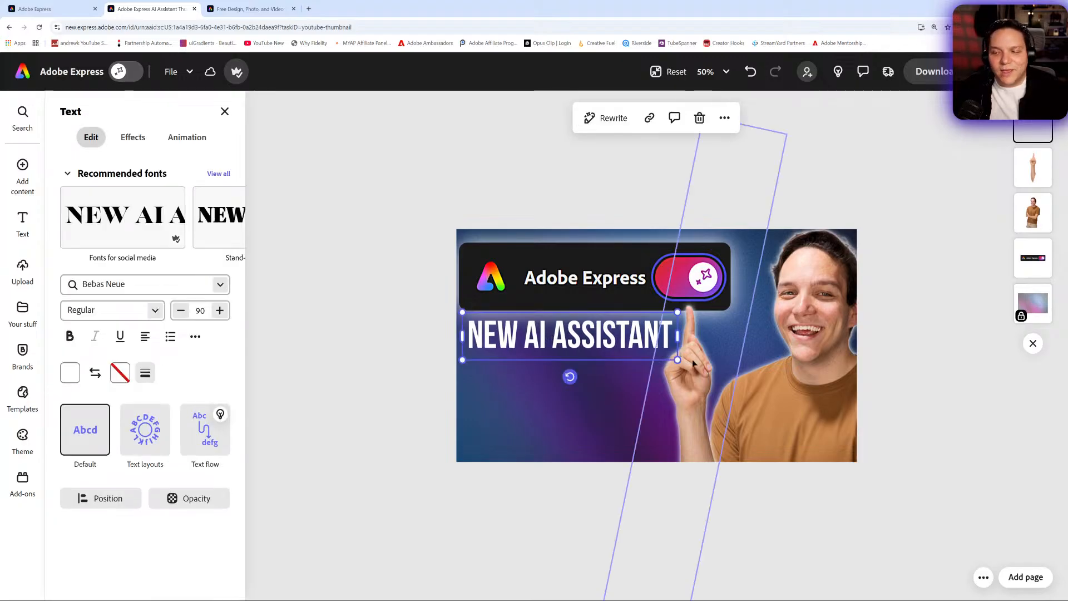
left_click(899, 336)
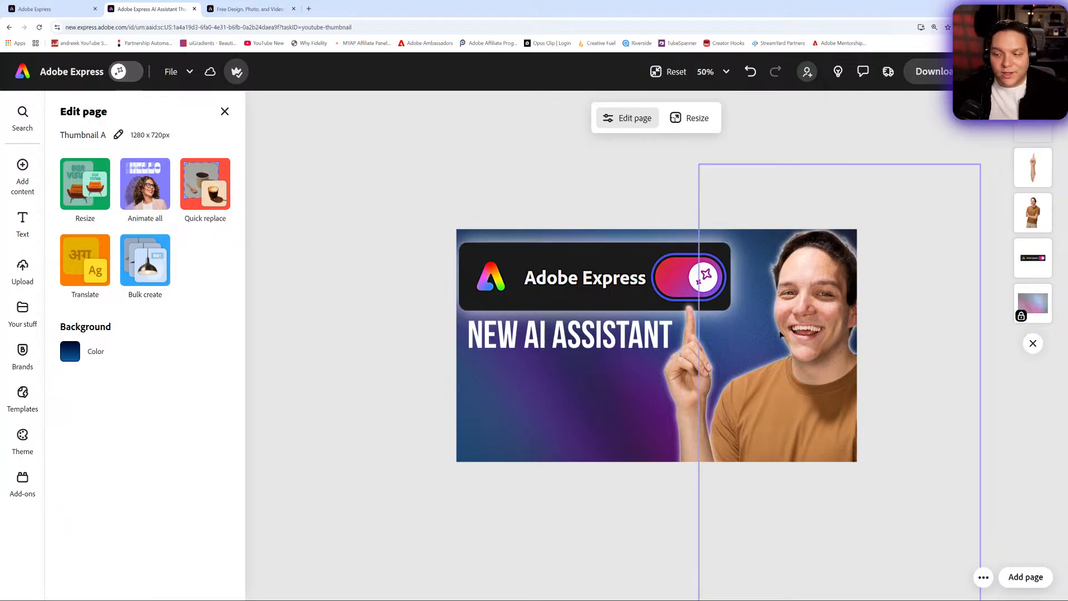
- Apply the Dynamic text layout to the NEW AI ASSISTANT headline
left_click(616, 342)
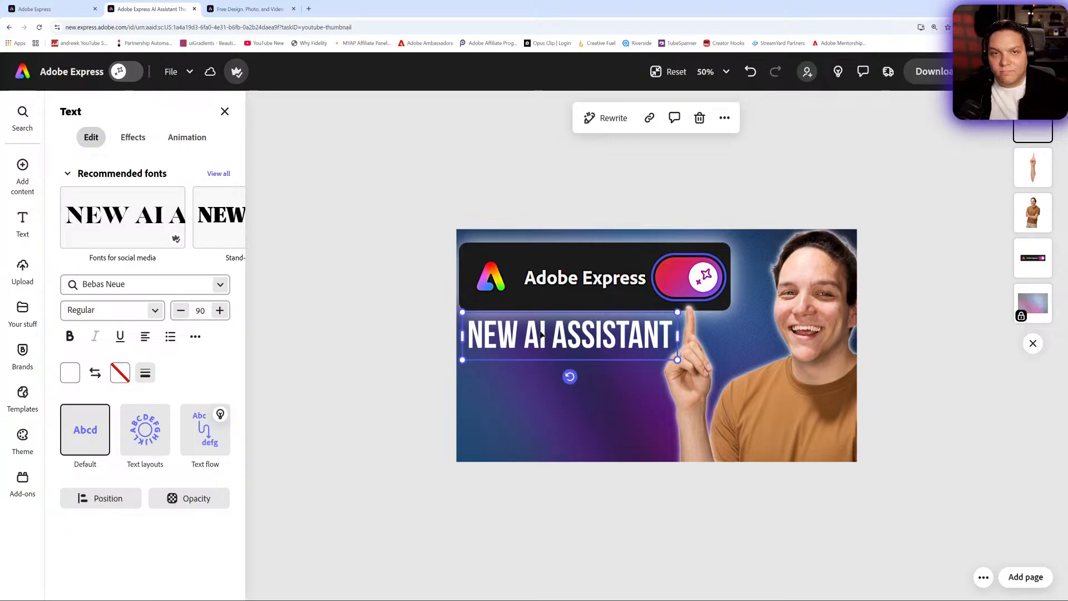
left_click(145, 429)
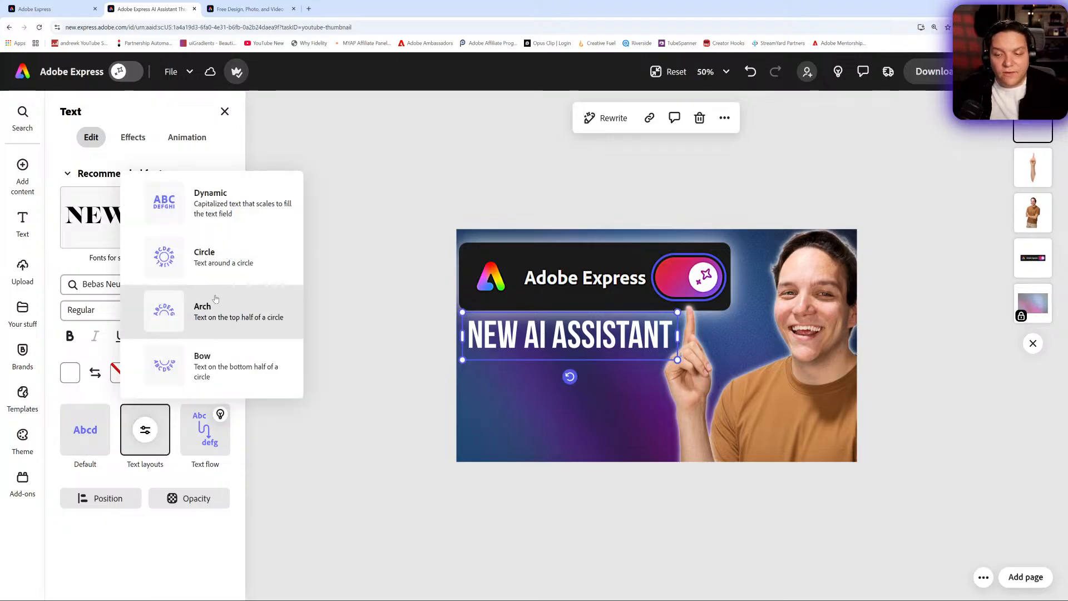
left_click(213, 227)
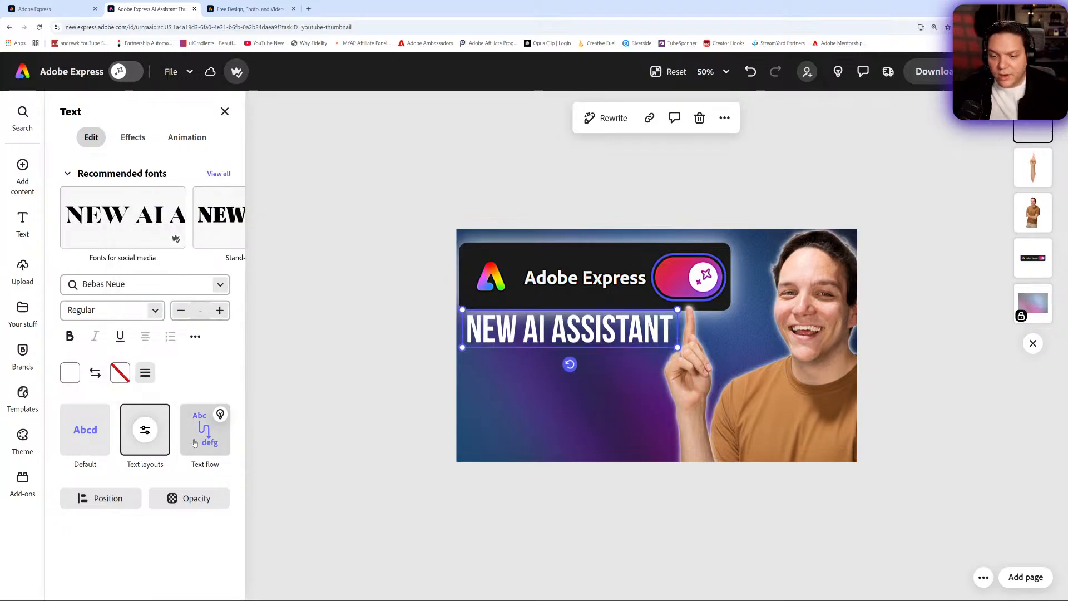
- Try the Arch and Bow text layouts on the headline, moving the bowed text, and undo these changes
left_click(145, 431)
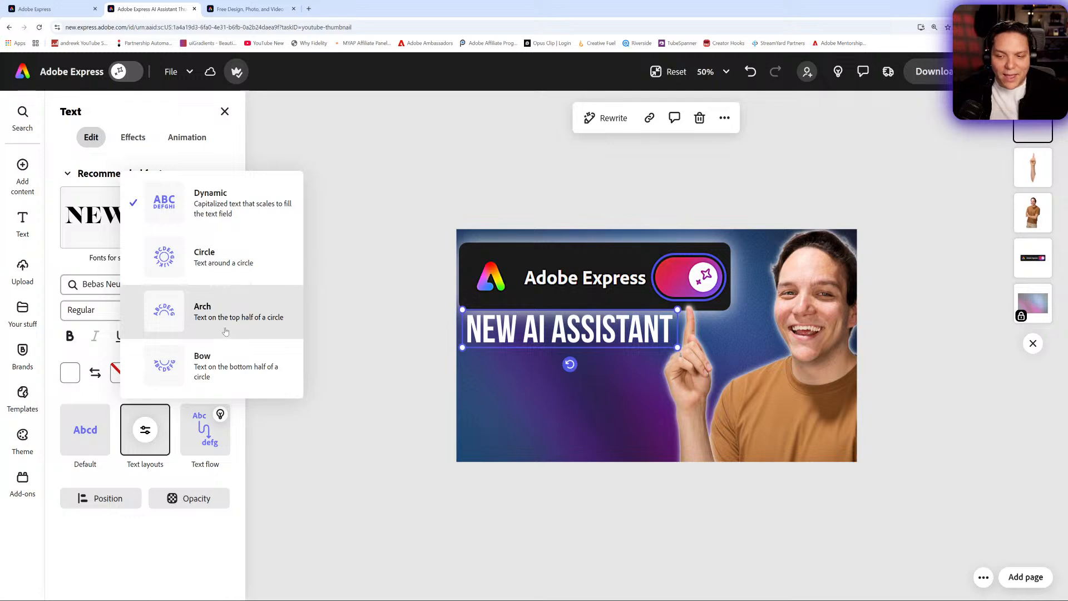
left_click(221, 328)
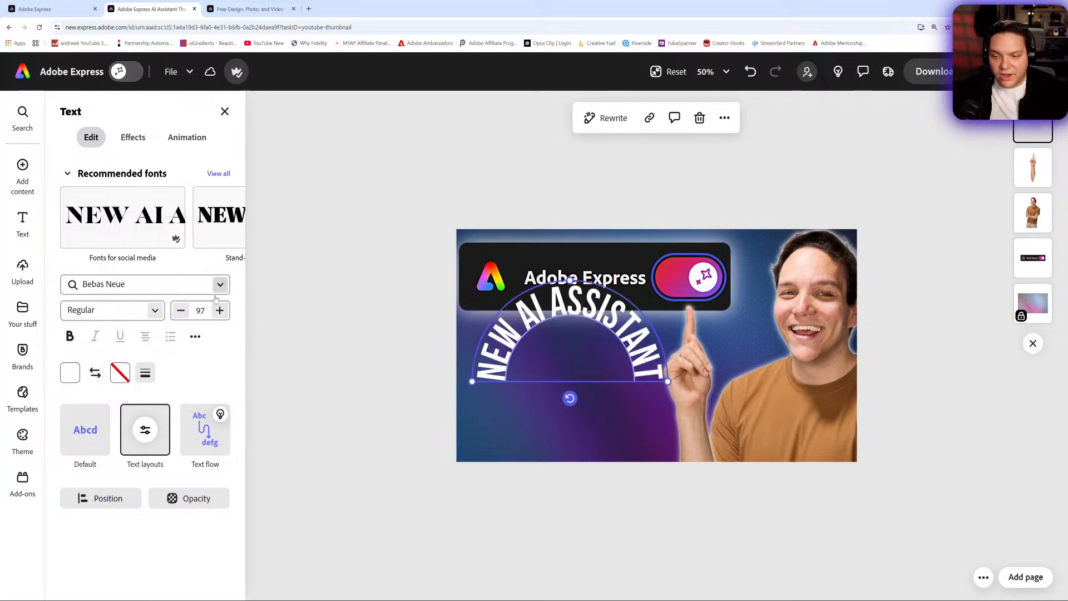
left_click(145, 430)
left_click(207, 358)
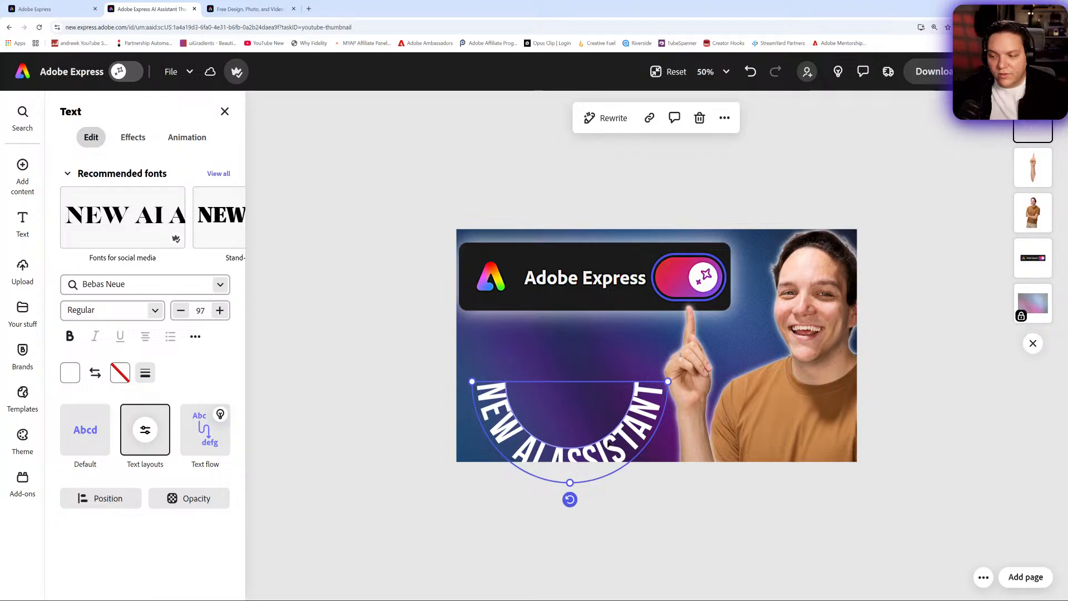
left_click_drag(610, 448, 615, 393)
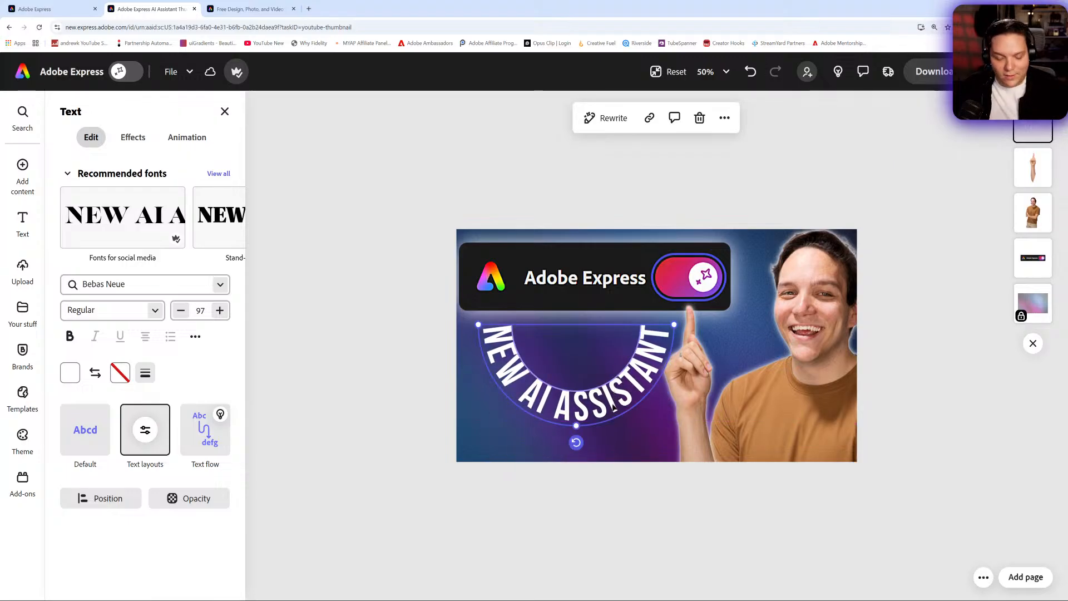
key("ctrl+z")
key("ctrl+z")
key("ctrl+z")
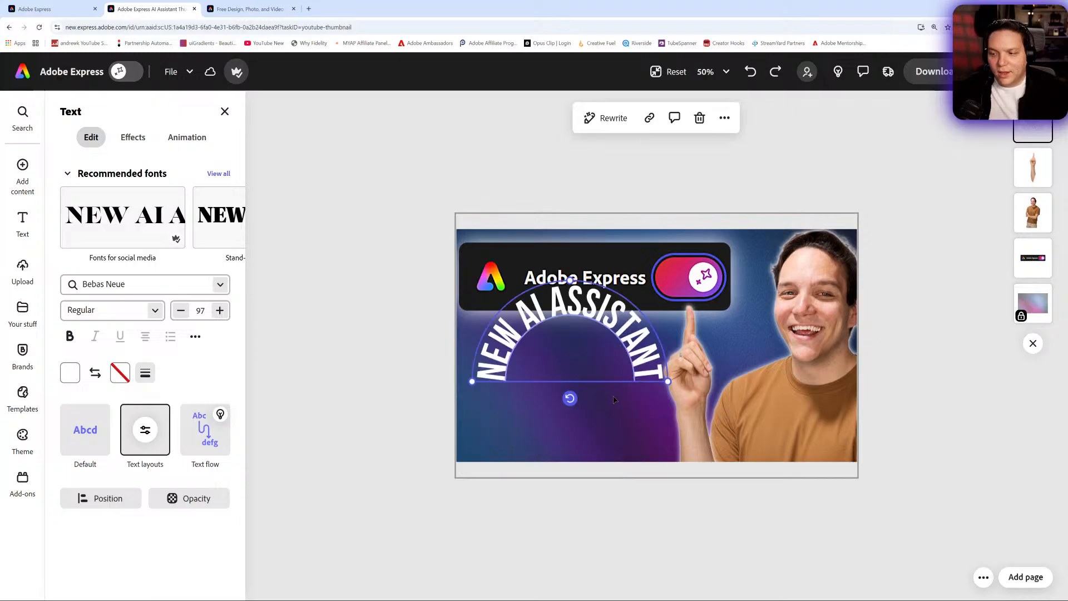
key("ctrl+z")
- Widen the headline text box so the dynamic text grows beneath the logo bar
left_click_drag(641, 336, 684, 360)
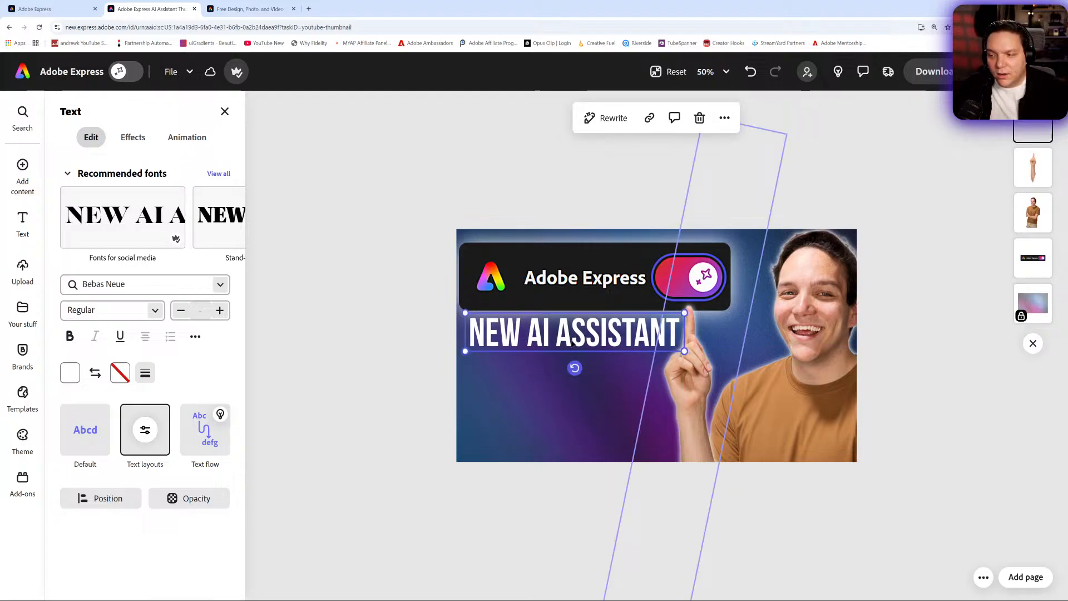
left_click(295, 291)
left_click(531, 332)
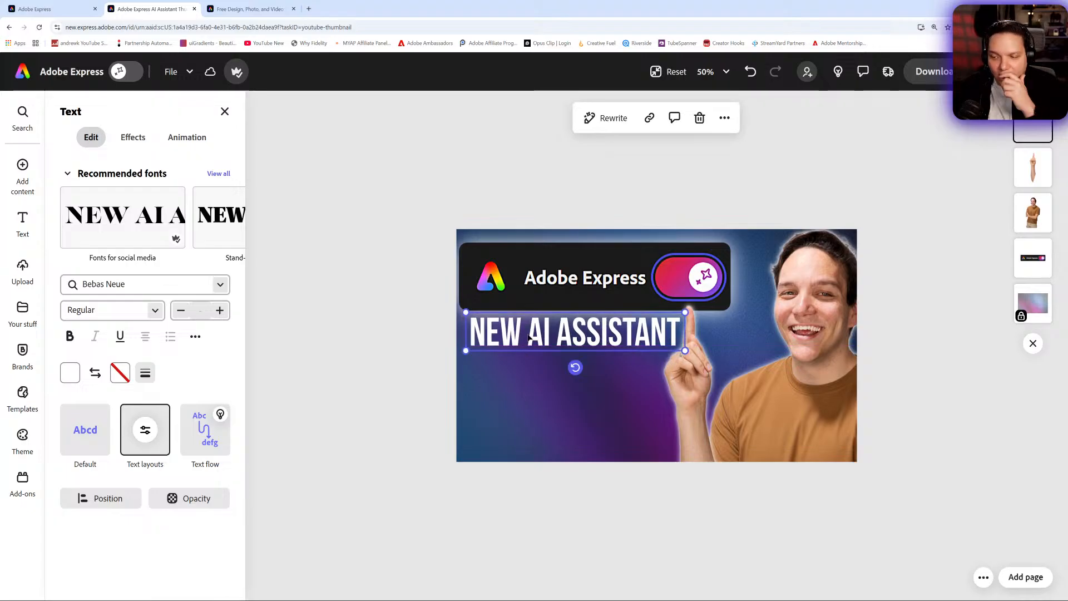
left_click(355, 321)
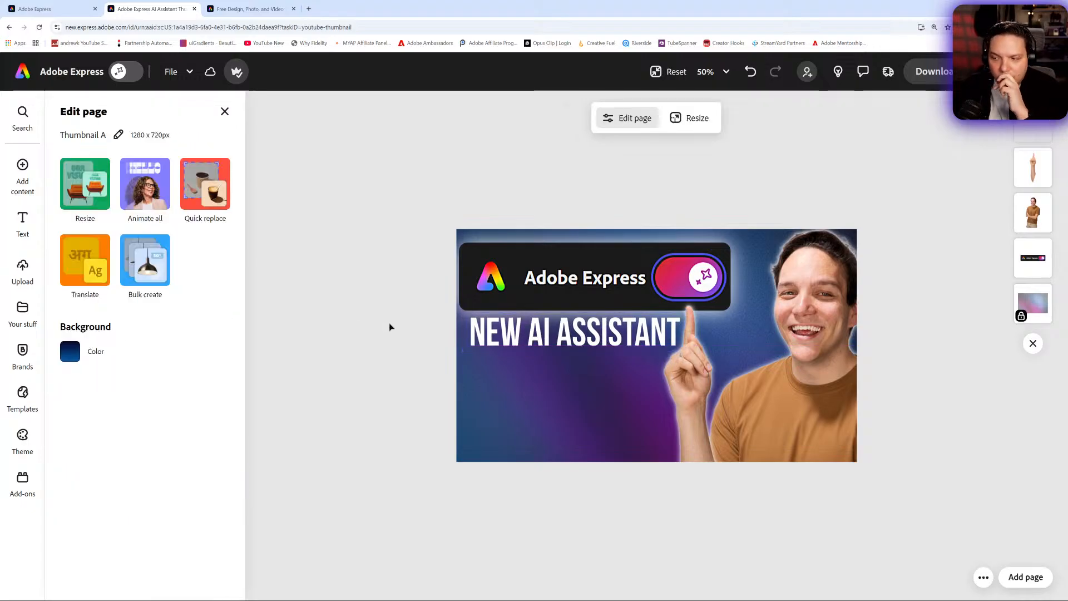
left_click(512, 347)
left_click_drag(511, 342, 509, 343)
left_click(325, 293)
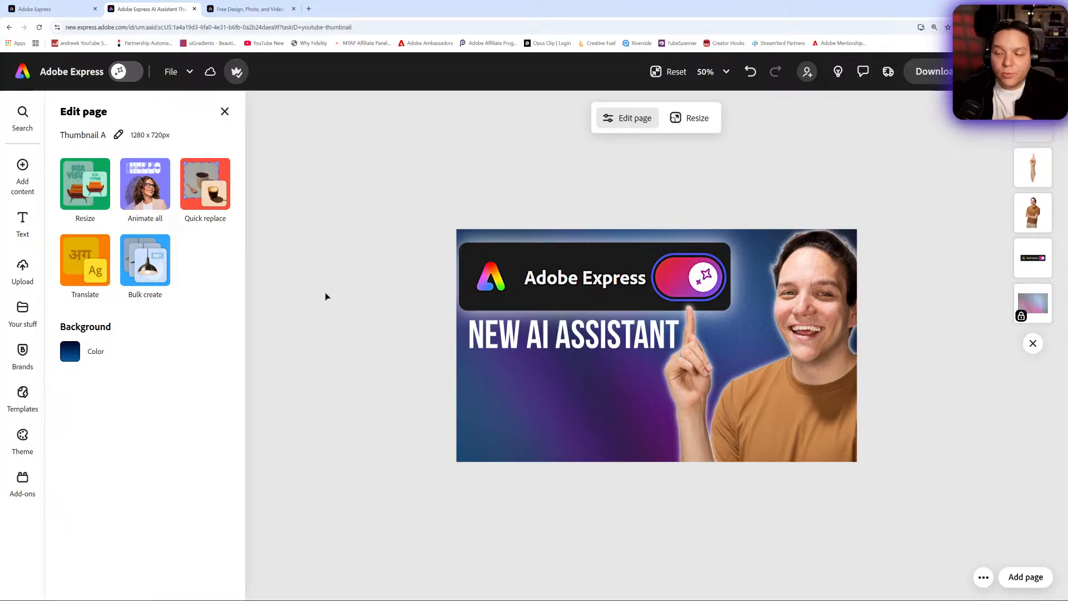
- Delete the word NEW from the headline and enlarge the remaining AI ASSISTANT text box
double_click(520, 332)
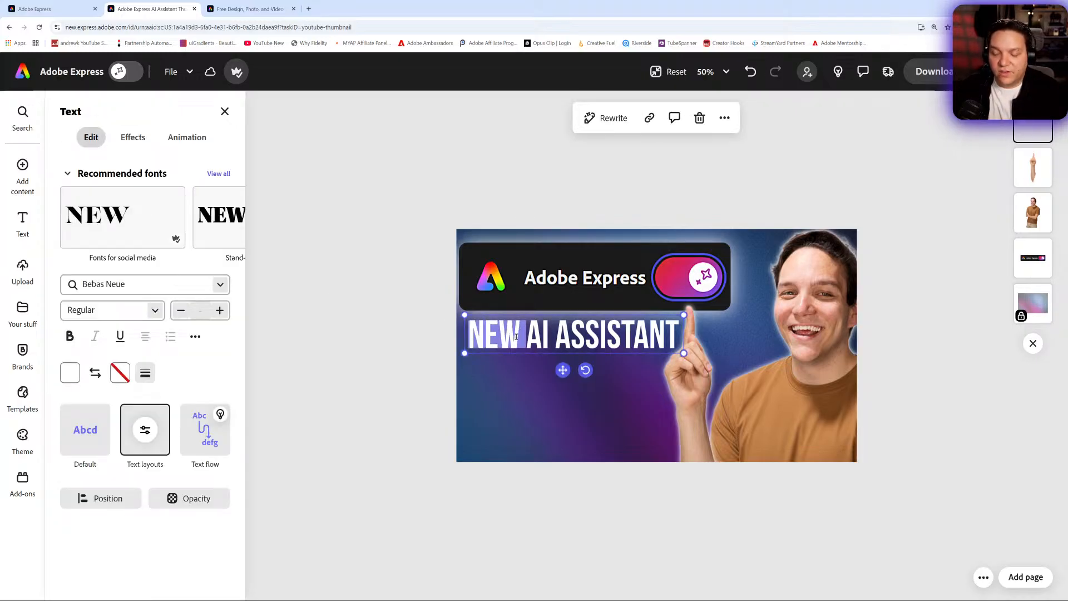
key("BackSpace")
left_click_drag(627, 354, 674, 384)
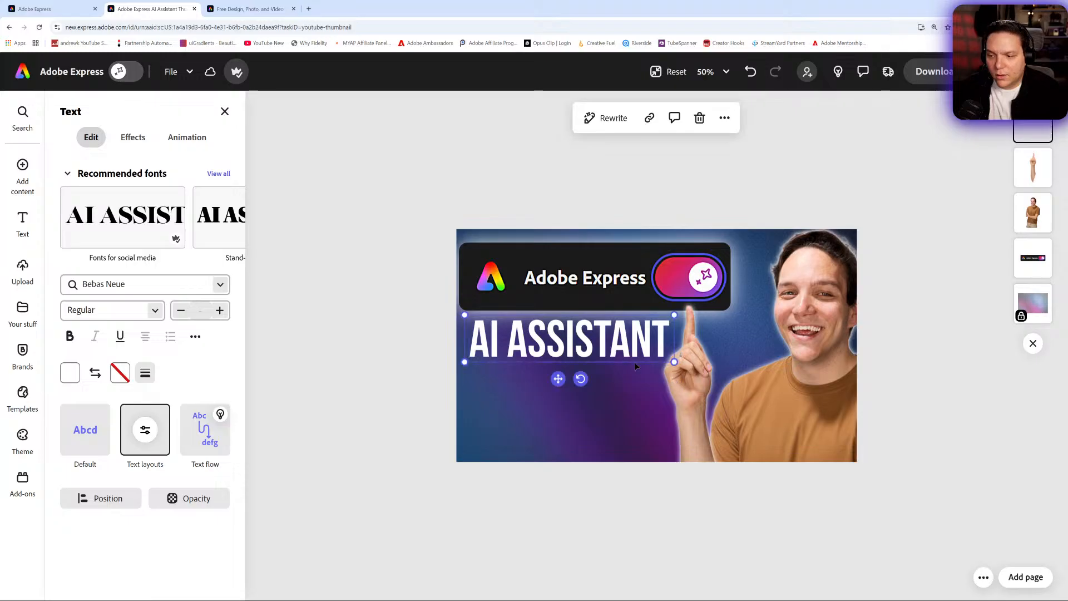
left_click_drag(555, 379, 560, 377)
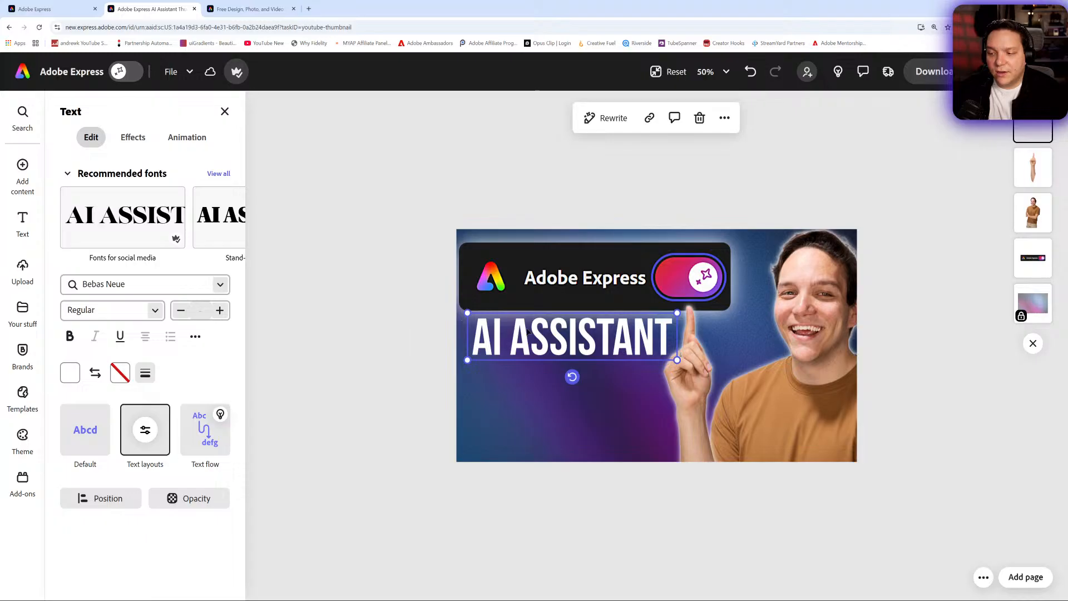
- Duplicate the headline below itself and change the copy's text to DESIGN FAST
left_click_drag(527, 332, 582, 393)
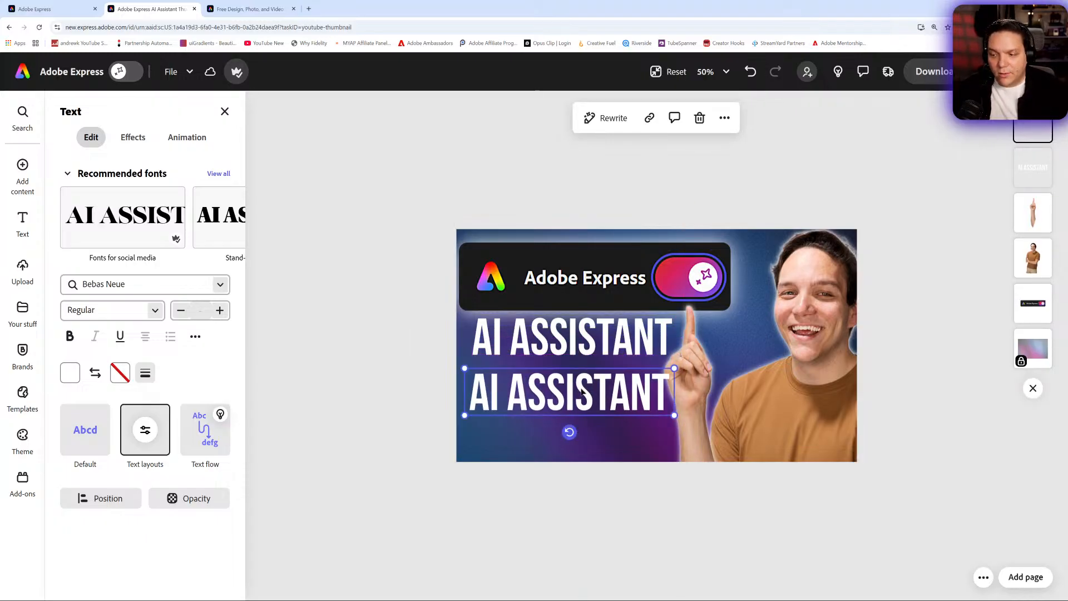
double_click(581, 391)
key("BackSpace")
key("BackSpace")
key("BackSpace")
key("BackSpace")
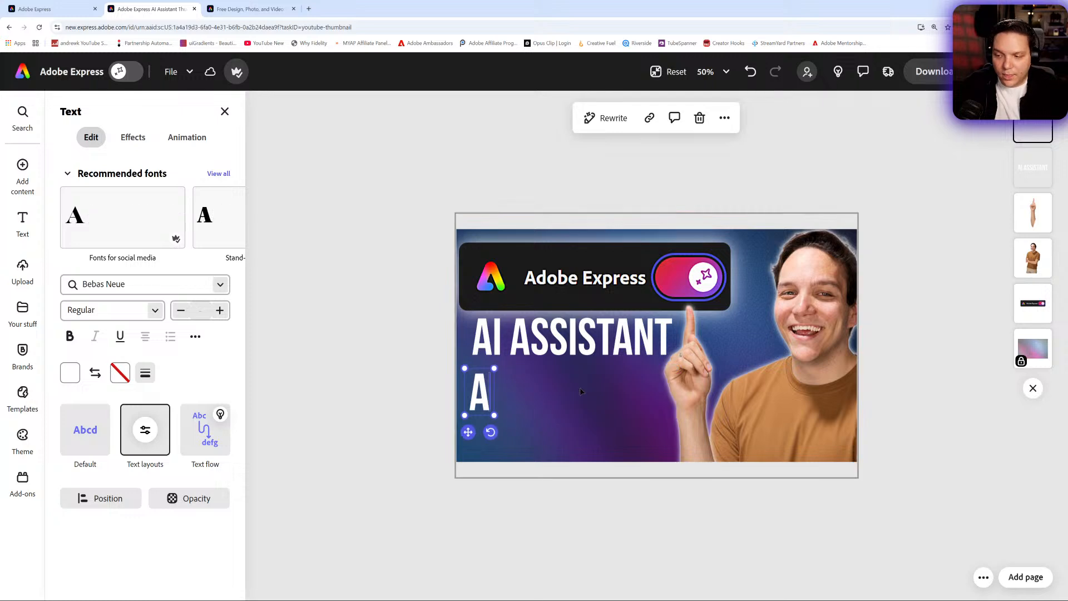
type("DESIGN")
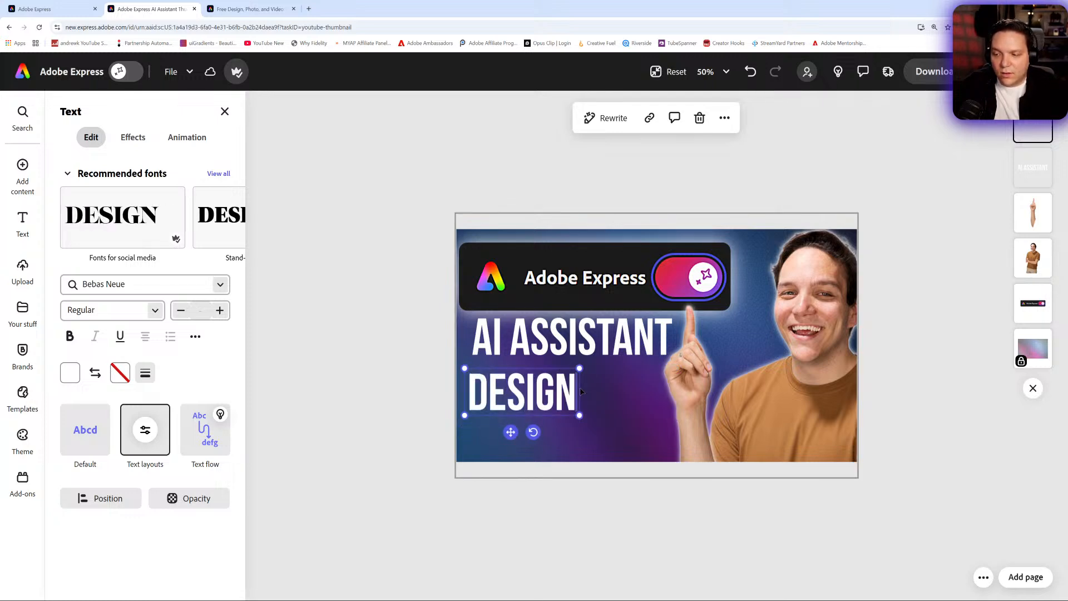
type(" FAST")
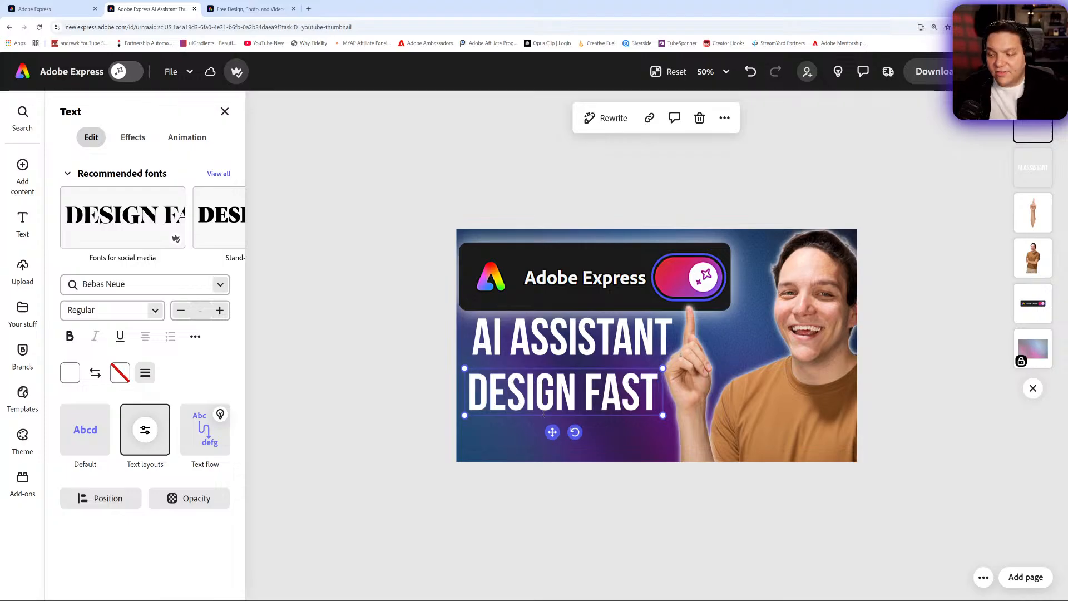
- Move the DESIGN FAST line up directly beneath the AI ASSISTANT line
left_click_drag(553, 429, 557, 416)
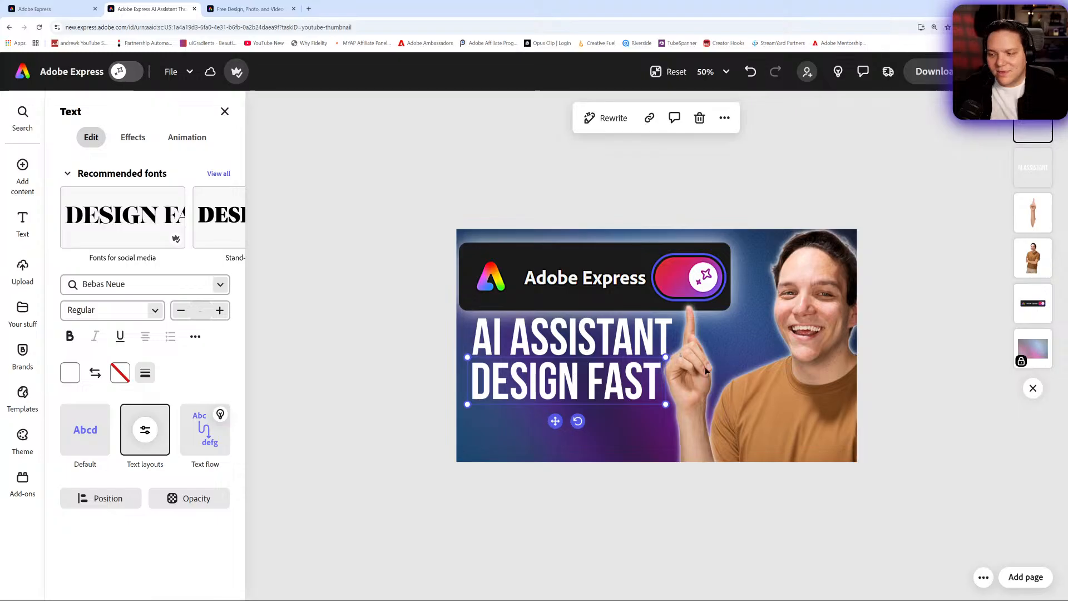
left_click(694, 407)
left_click_drag(695, 407, 699, 403)
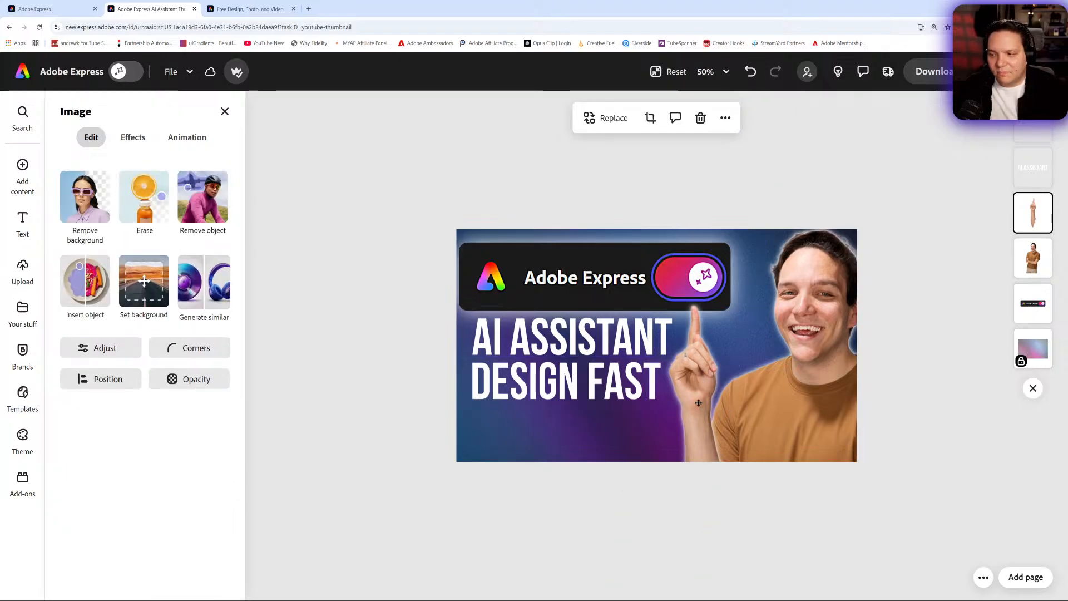
- Rewrite the second headline line as EASY DESIGNS and widen its text box slightly
left_click(591, 388)
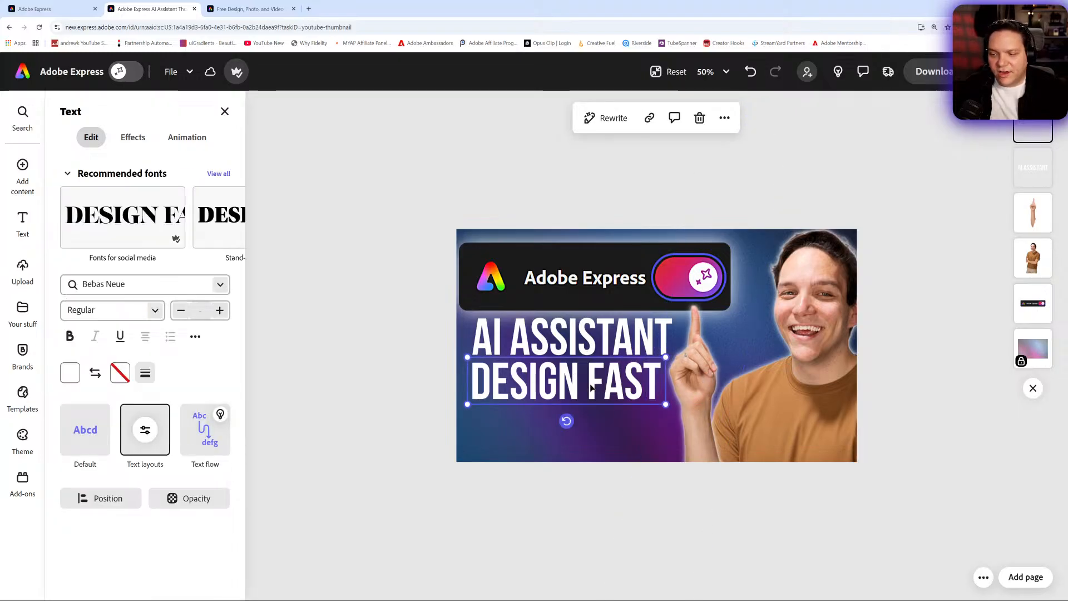
double_click(591, 388)
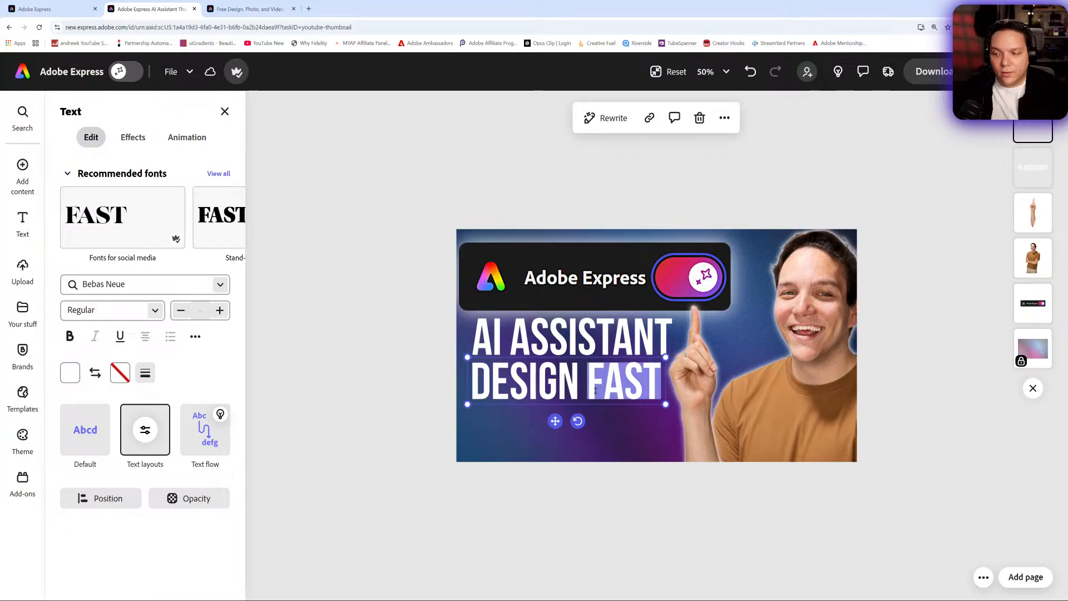
left_click(558, 385)
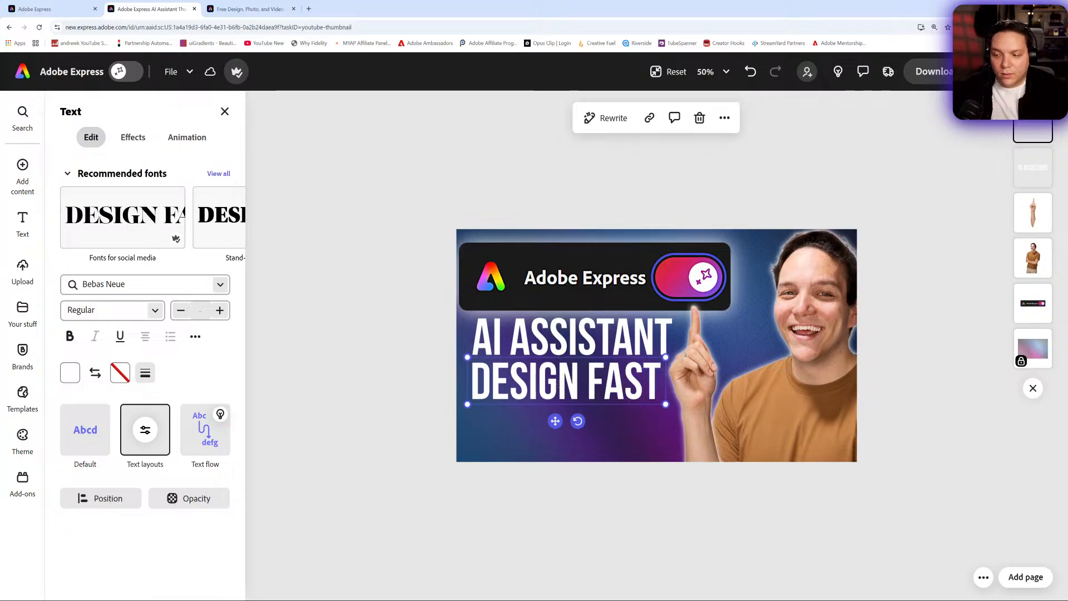
left_click(592, 388)
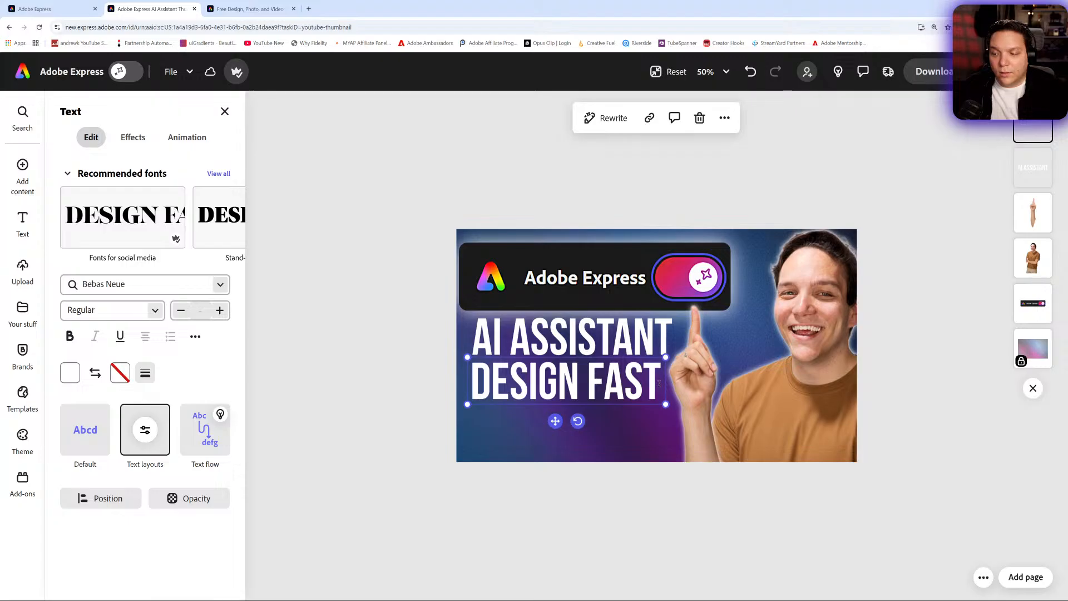
left_click_drag(659, 383, 591, 387)
type("E")
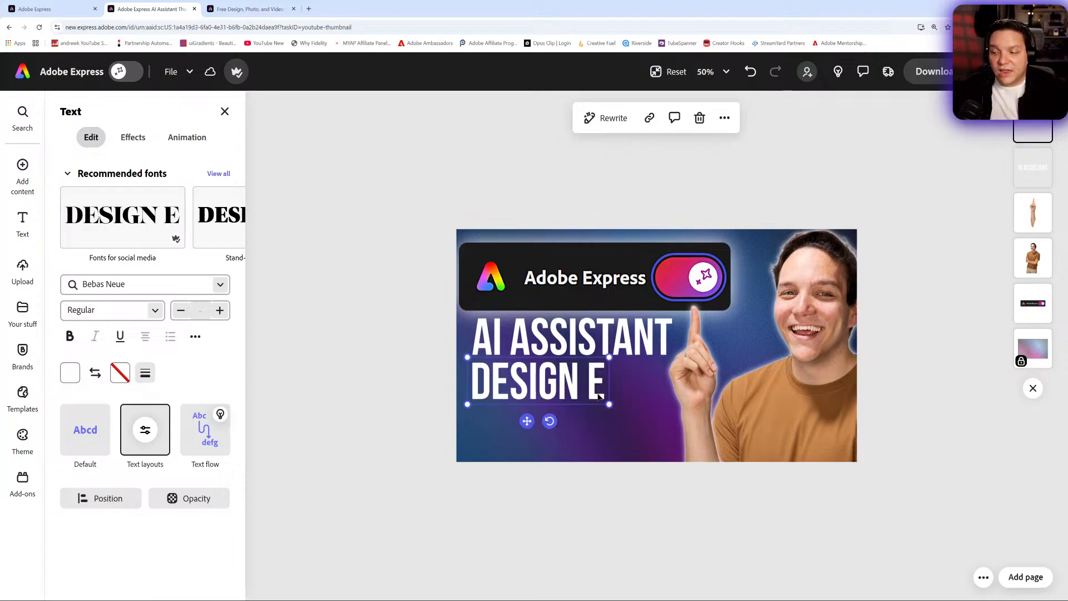
type("ASY")
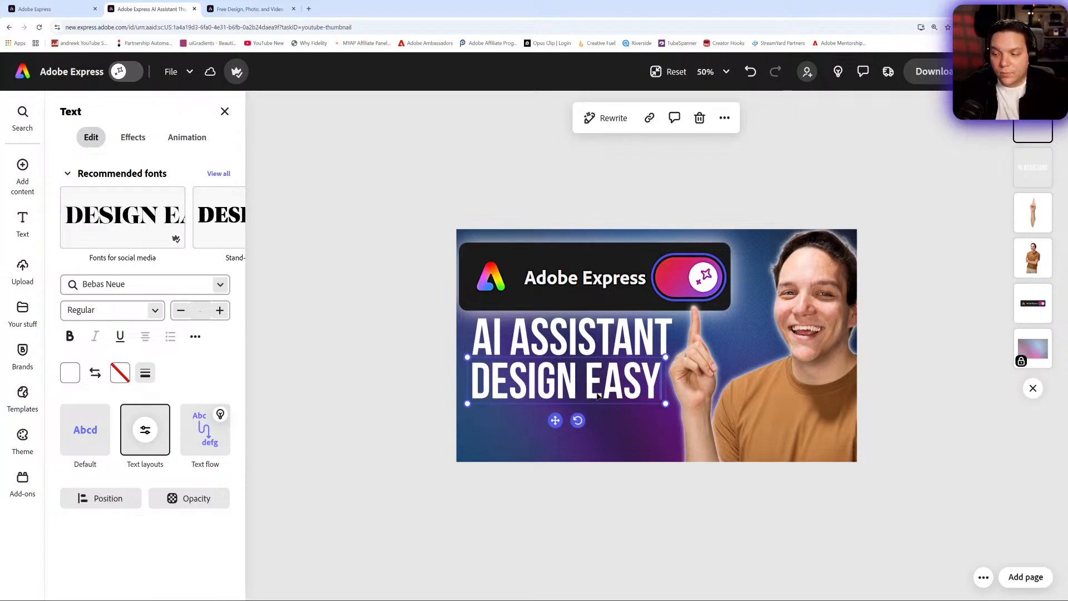
key("BackSpace")
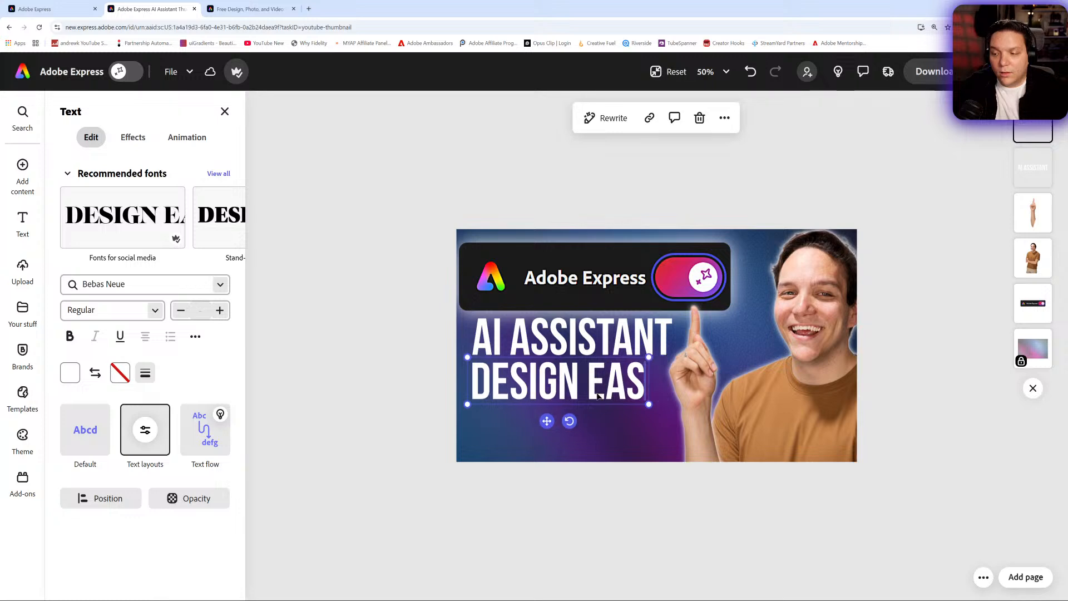
type("Y")
key("BackSpace")
key("BackSpace")
key("BackSpace")
key("BackSpace")
key("BackSpace")
key("BackSpace")
key("BackSpace")
key("BackSpace")
key("BackSpace")
key("BackSpace")
key("BackSpace")
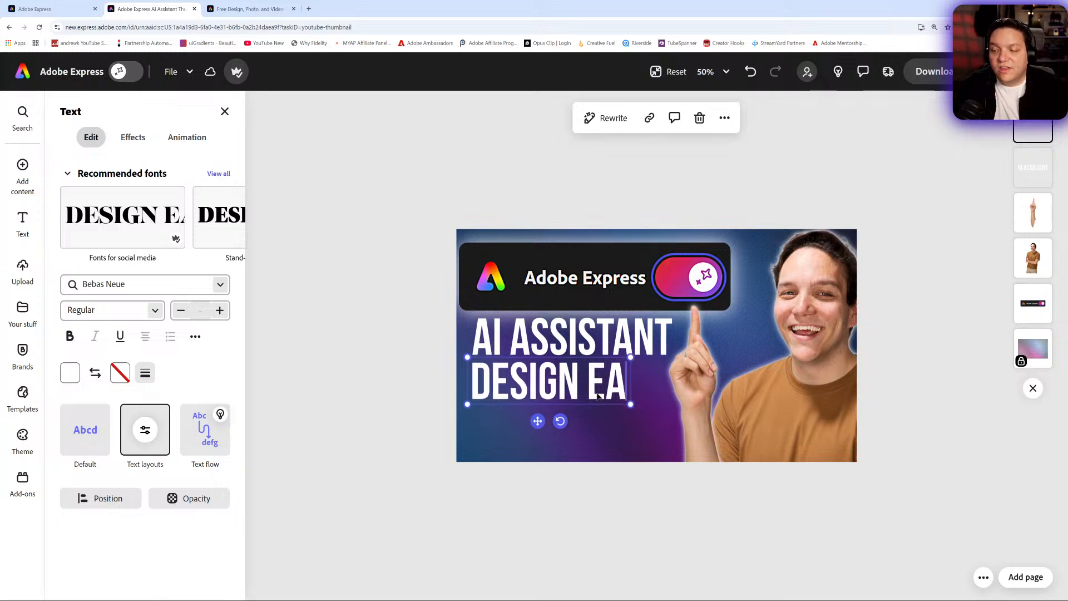
type("EASY DESIGNS")
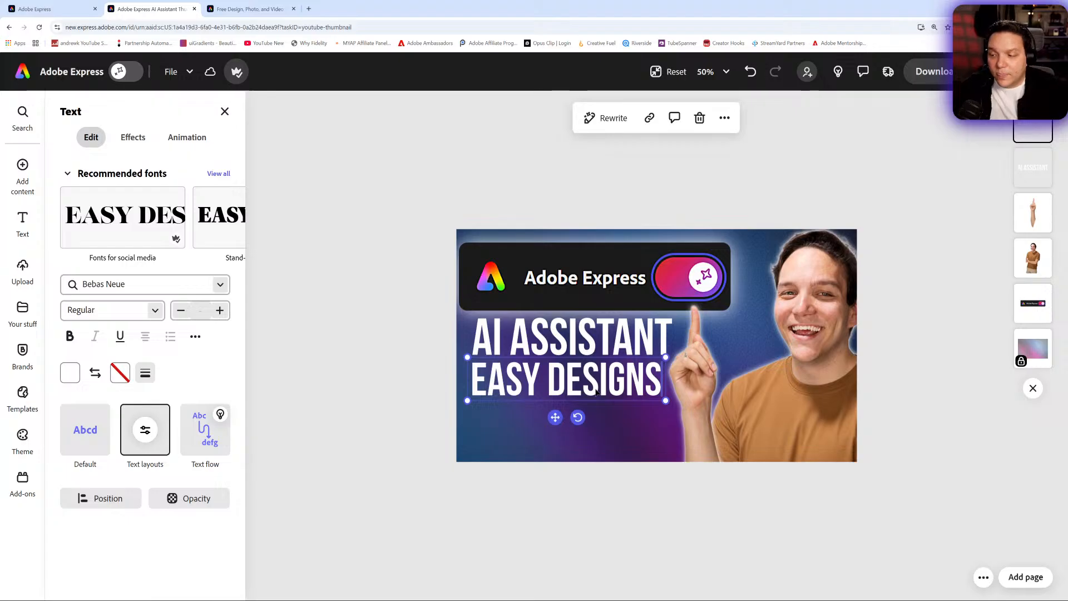
left_click_drag(666, 402, 672, 402)
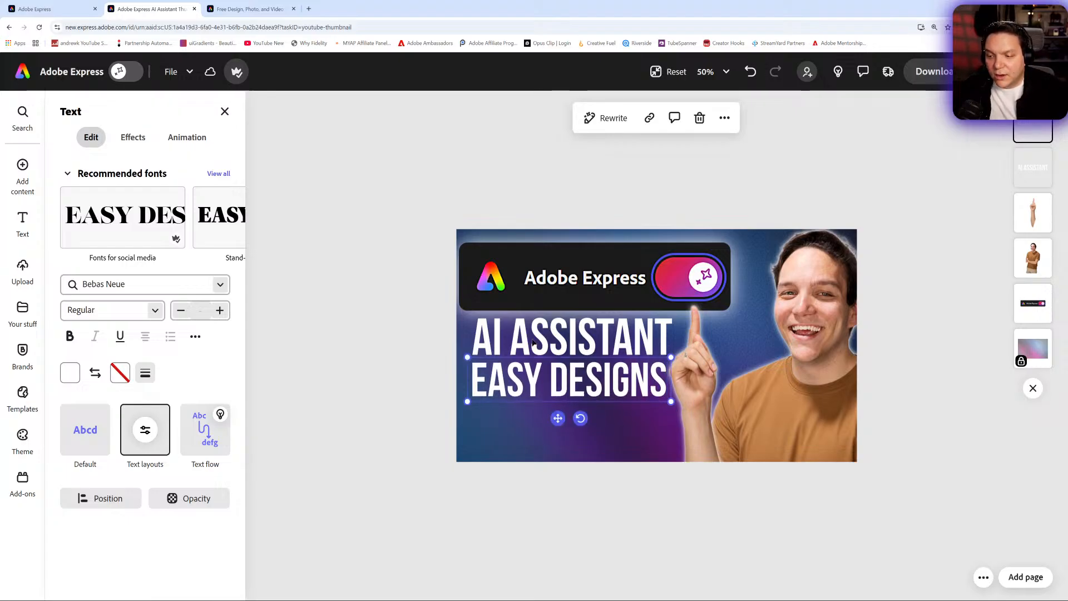
- Reposition the EASY DESIGNS line just below AI ASSISTANT and enlarge it slightly to match its width
left_click_drag(551, 337, 522, 366)
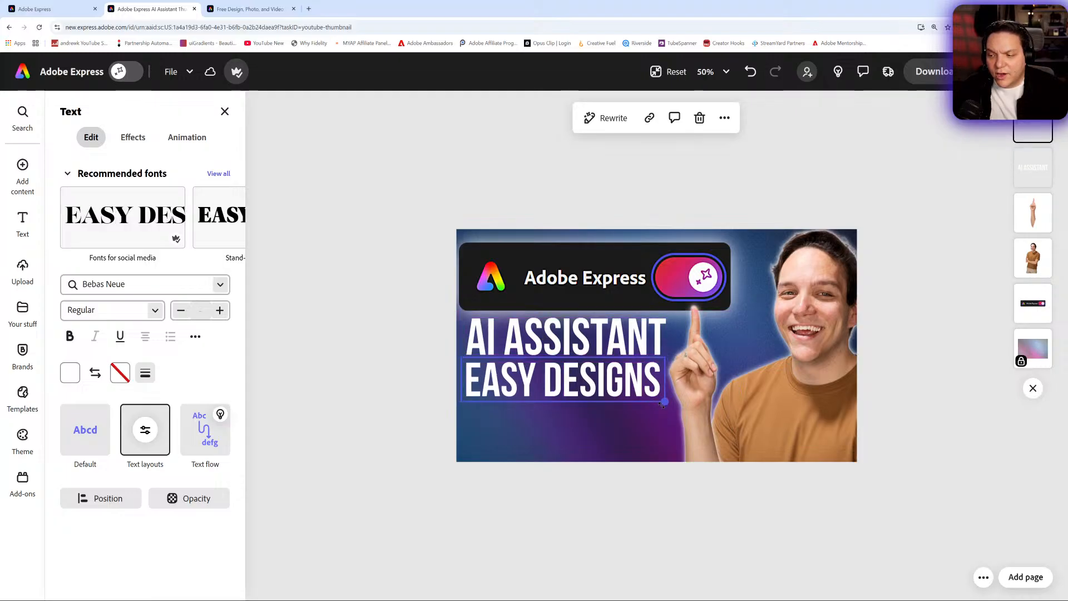
left_click_drag(662, 399, 665, 406)
left_click_drag(600, 391, 601, 395)
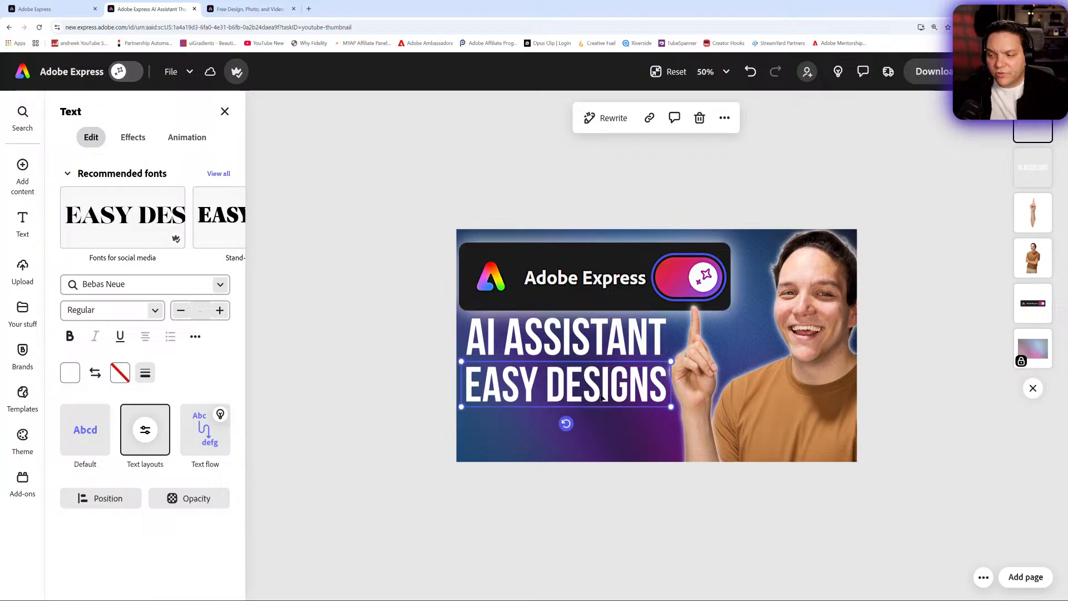
left_click(432, 341)
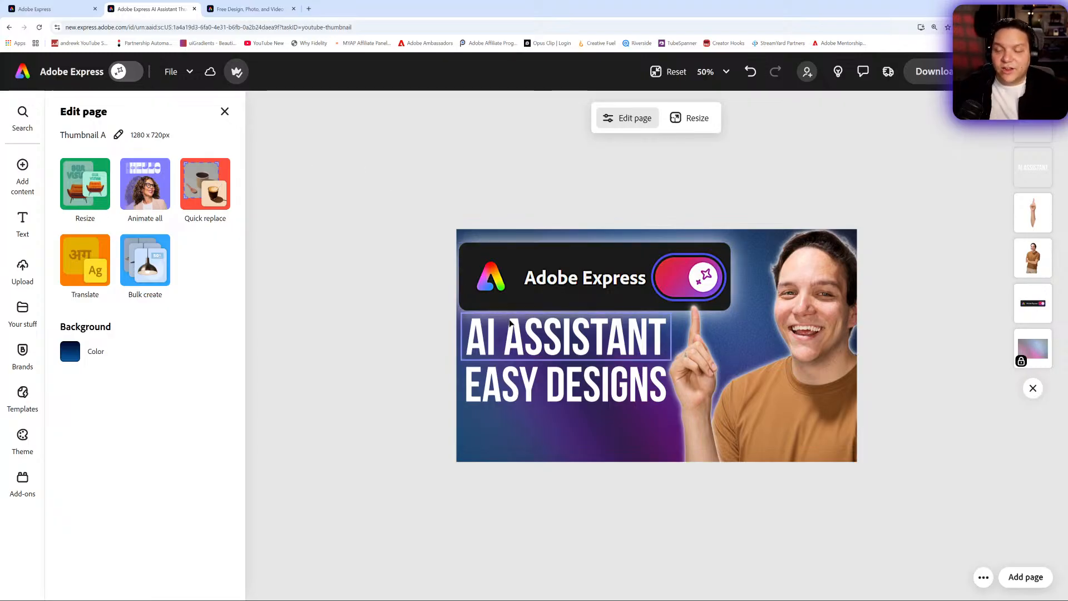
- Rewrite the second headline line as SAVE TIME and enlarge its text box to span the headline width
double_click(548, 373)
triple_click(548, 373)
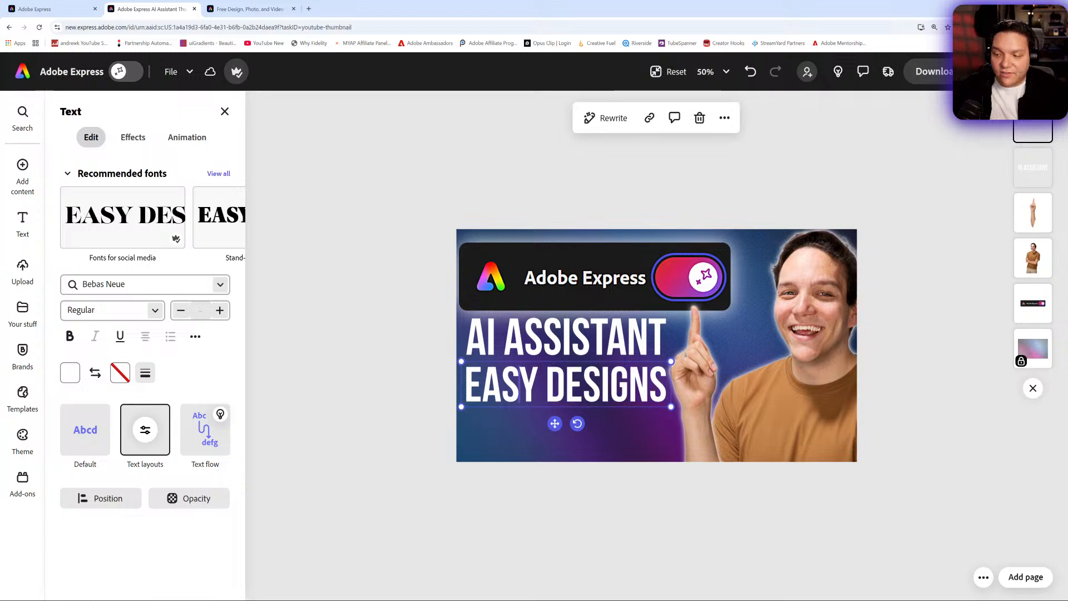
type("SAVE TIME")
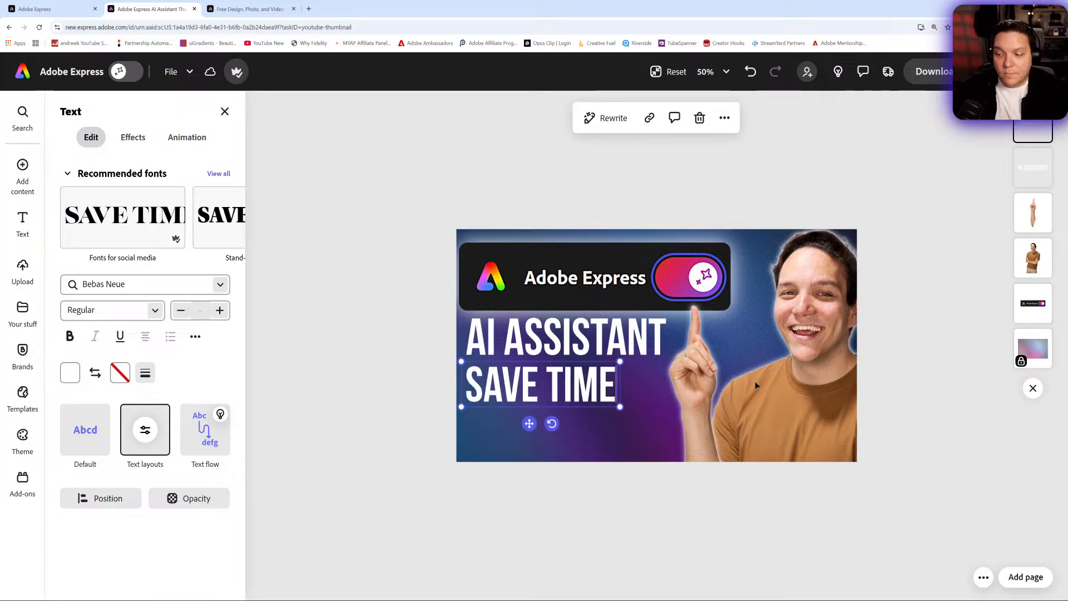
left_click_drag(620, 406, 670, 417)
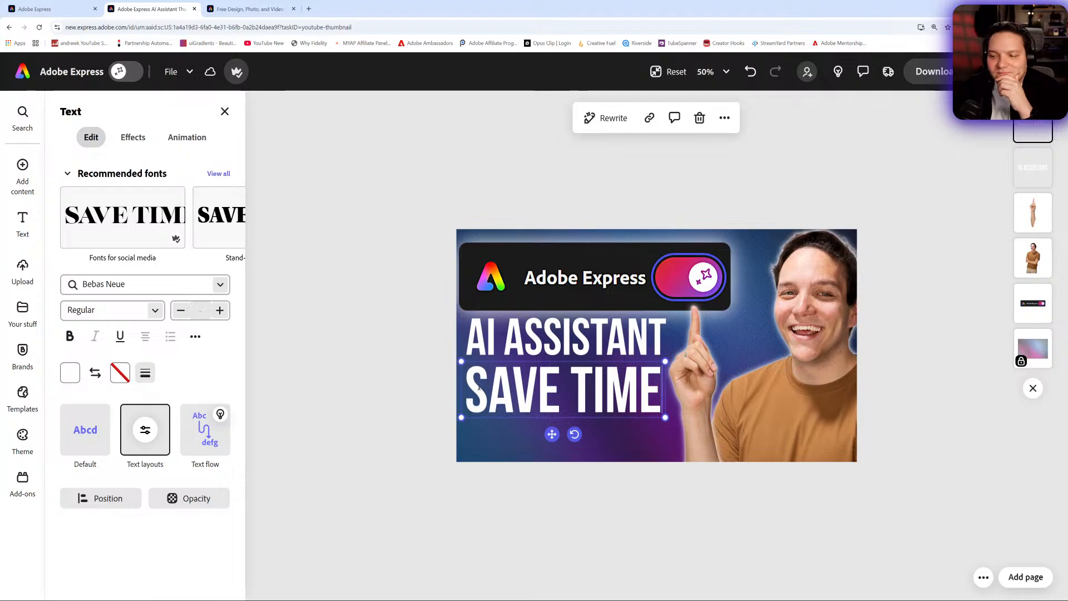
- Apply the rectangle shape effect behind the SAVE TIME text and set its shape size to 5
left_click_drag(467, 390, 657, 404)
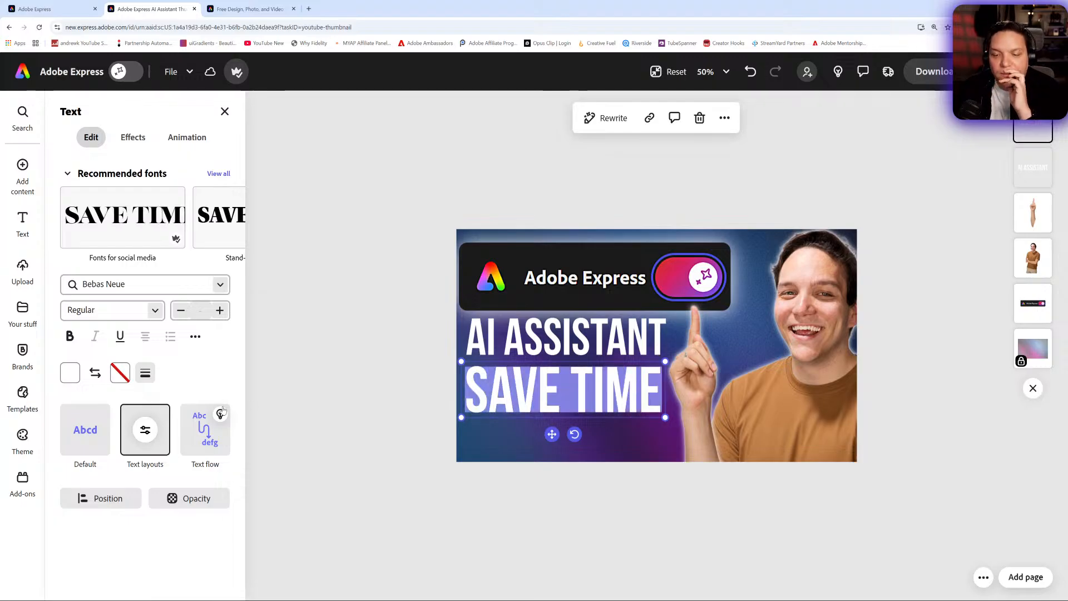
left_click(133, 137)
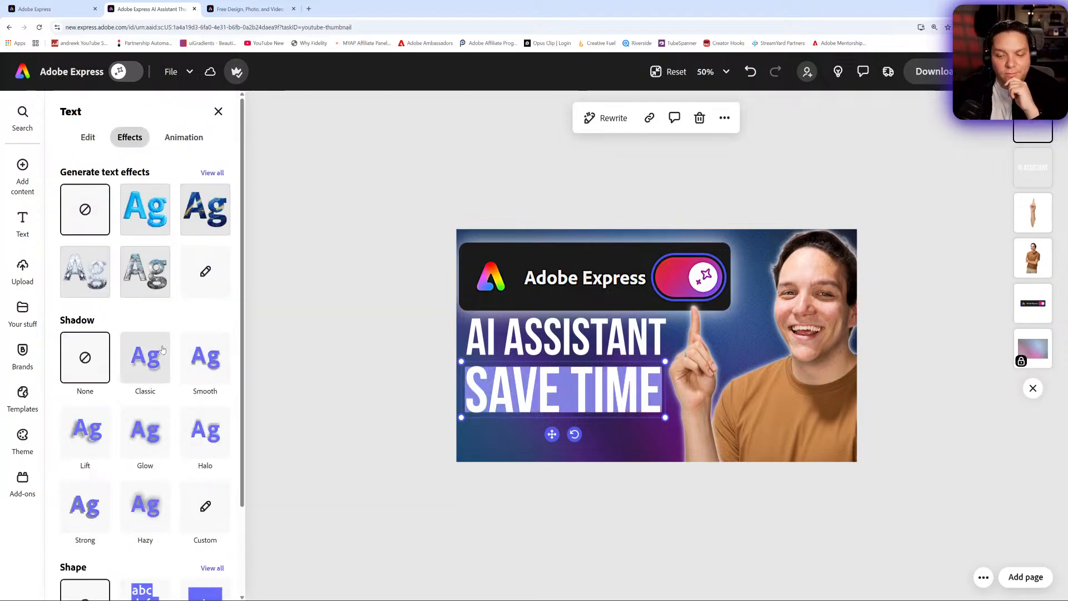
scroll(162, 350, "down", 2)
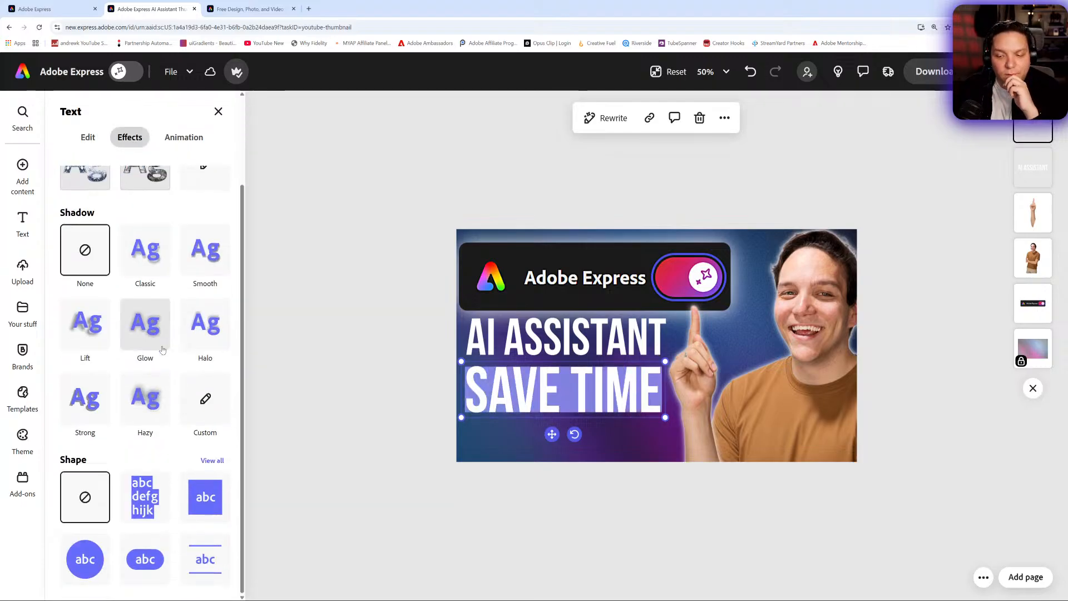
left_click(210, 508)
left_click_drag(665, 362, 636, 369)
key("ctrl+z")
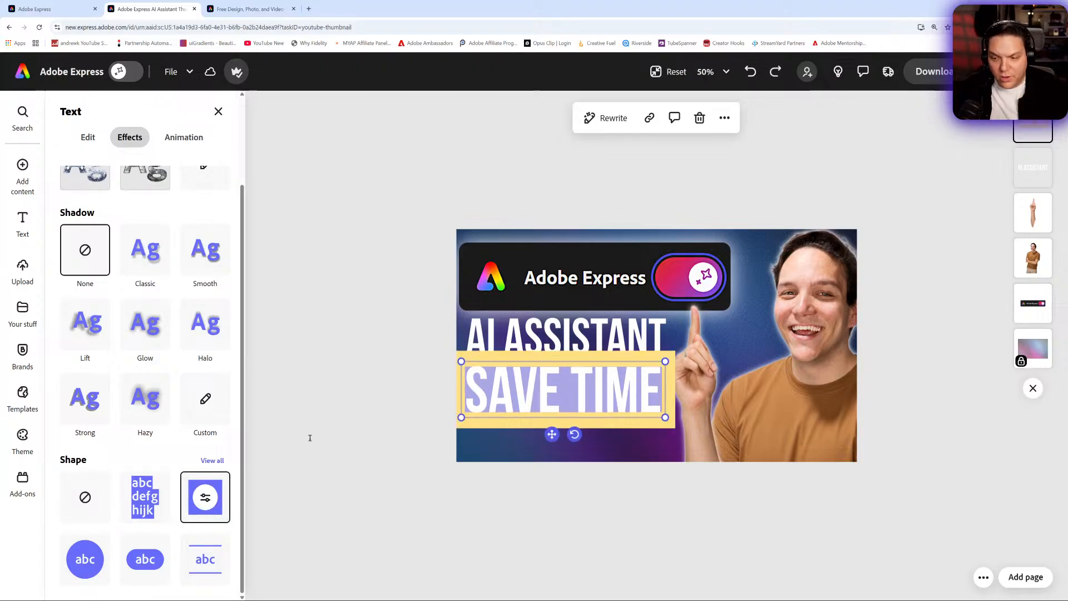
left_click(206, 497)
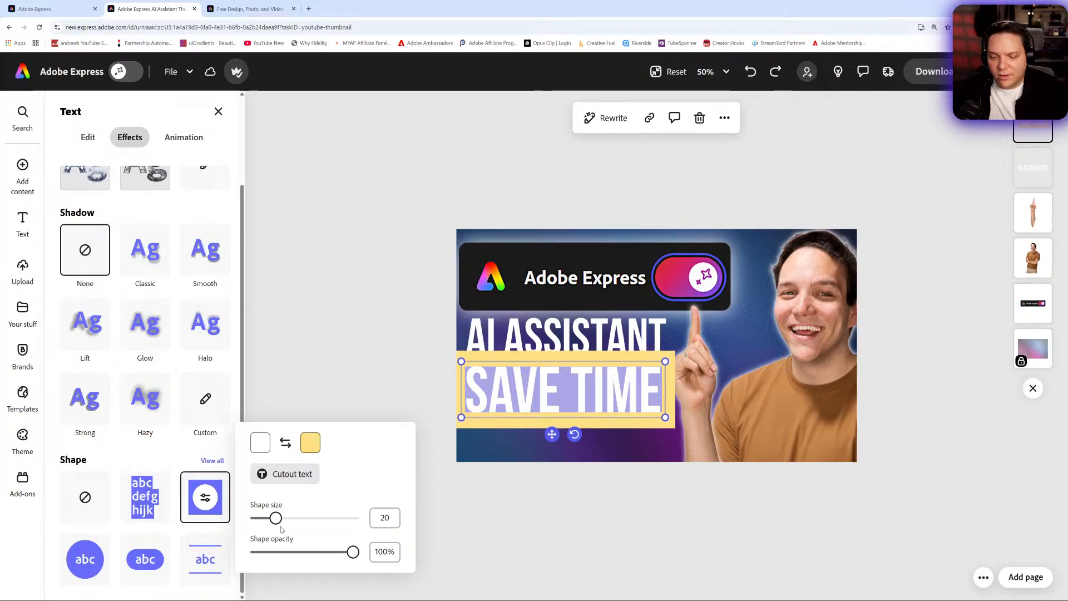
left_click_drag(277, 518, 257, 524)
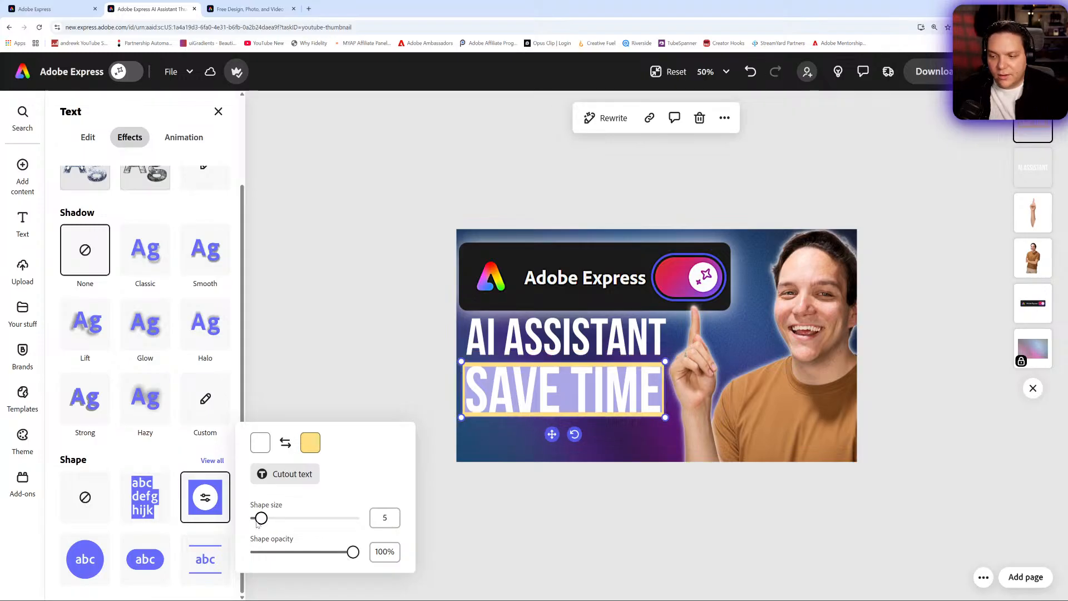
- Set the SAVE TIME background shape colour to the red gradient swatch and deselect the text
left_click(309, 444)
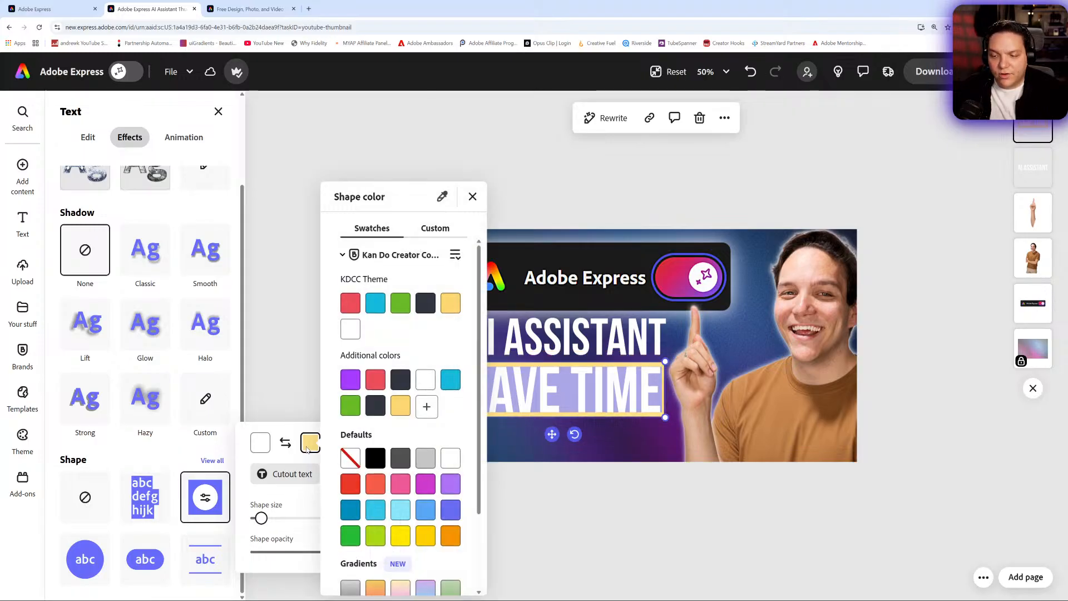
scroll(351, 557, "down", 2)
left_click(349, 570)
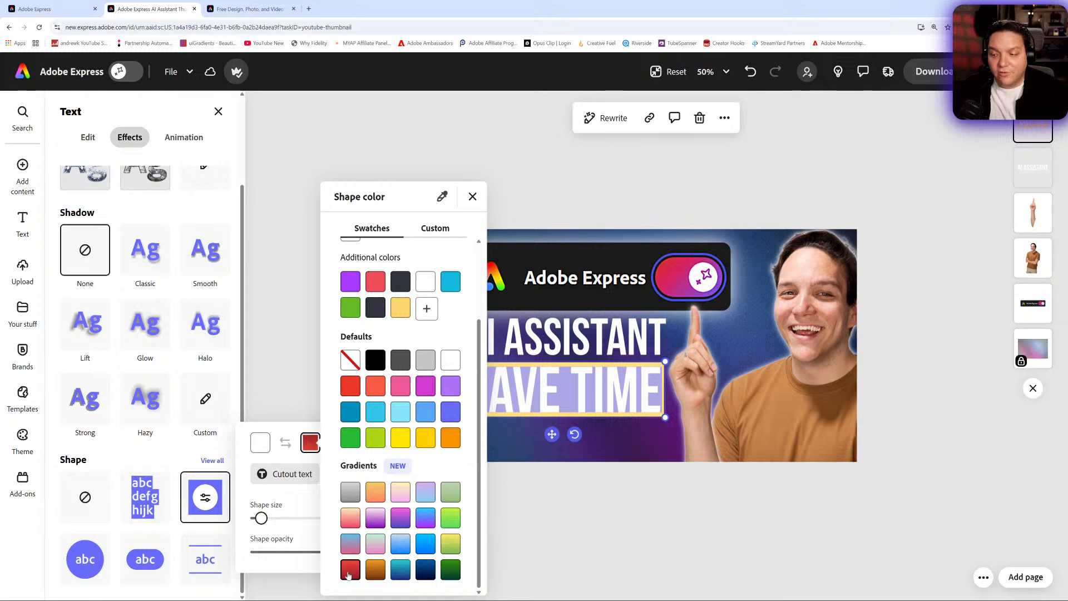
left_click(317, 346)
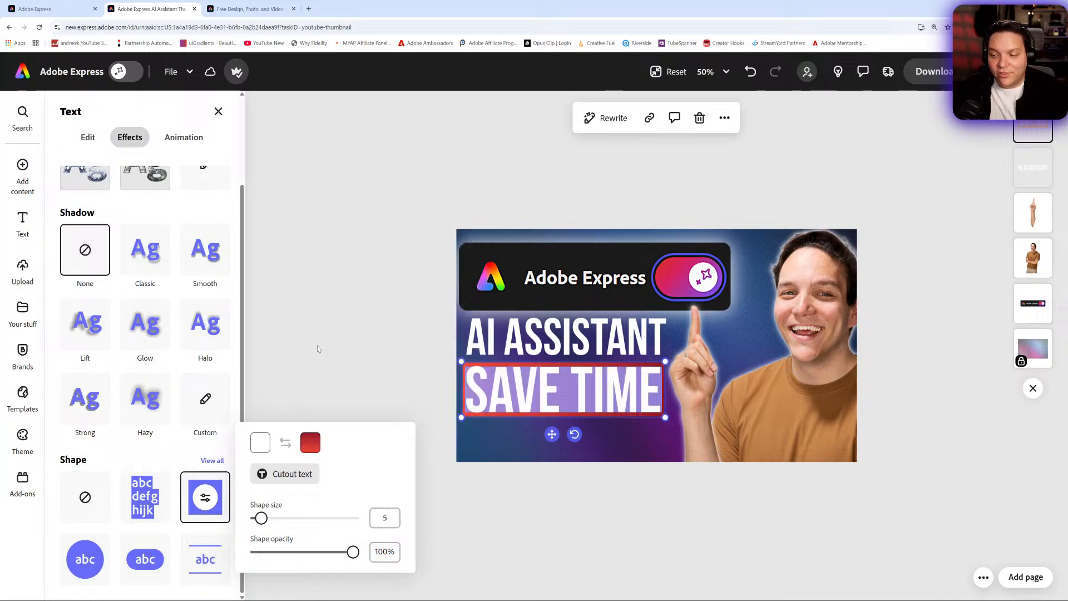
left_click(356, 294)
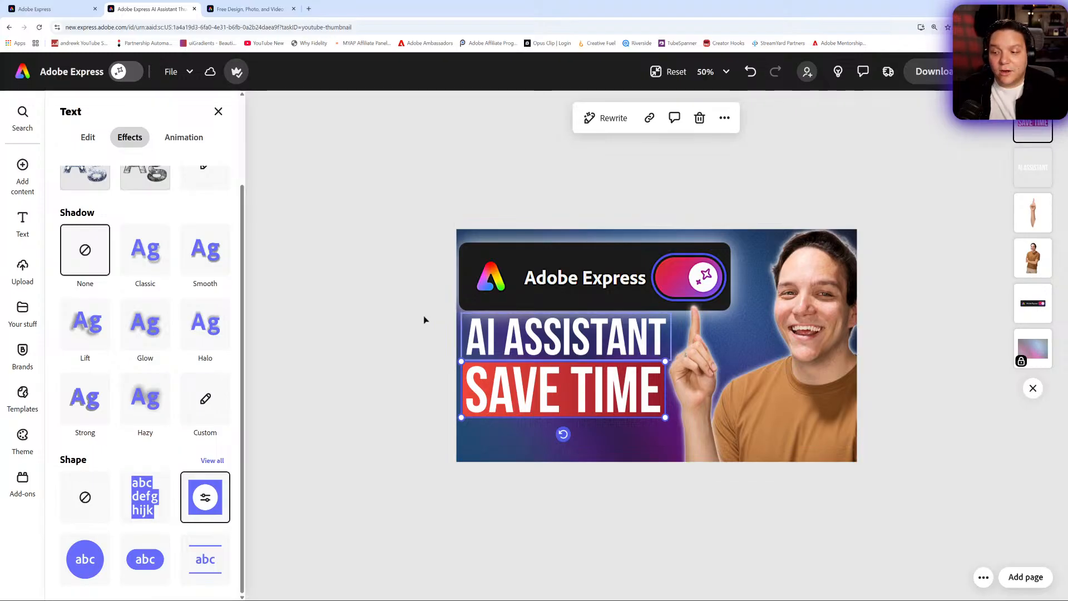
left_click(356, 302)
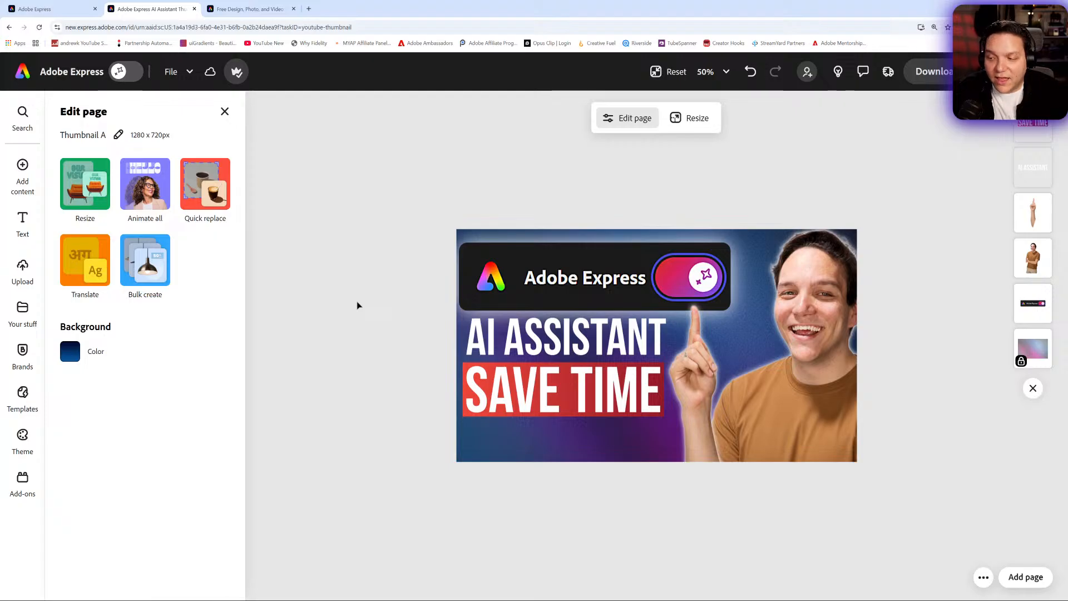
- Try the Cutout text option on the SAVE TIME background shape and switch it back off
left_click(583, 393)
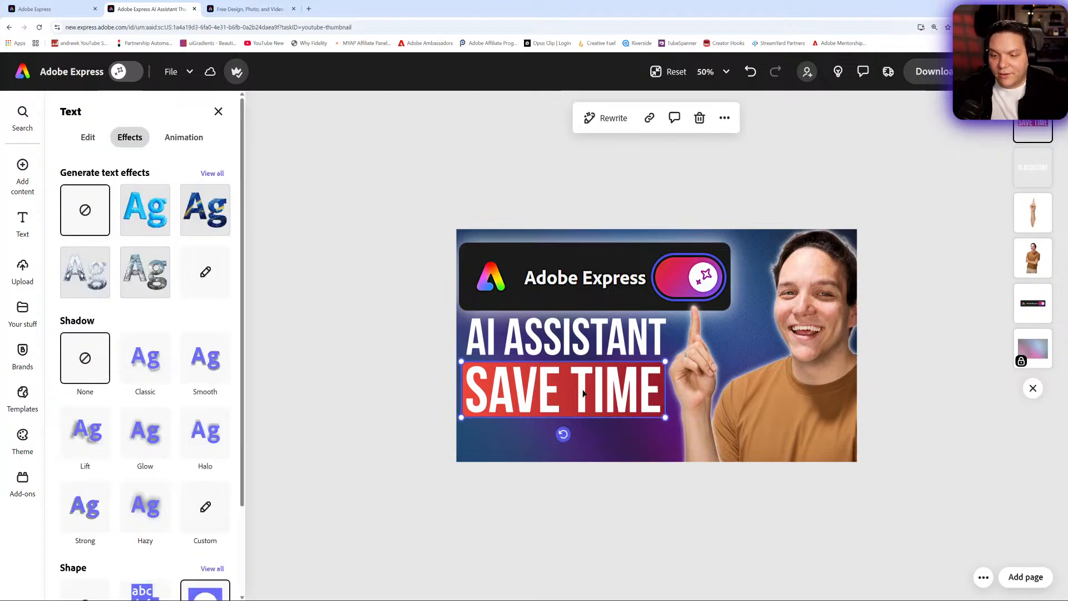
left_click(87, 136)
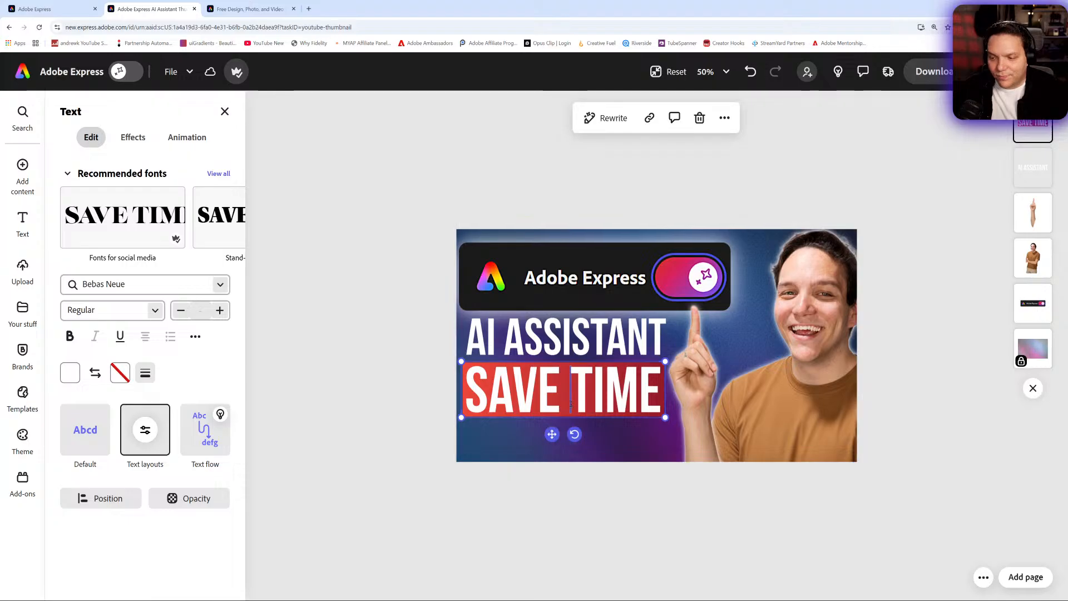
left_click(133, 137)
scroll(145, 334, "down", 2)
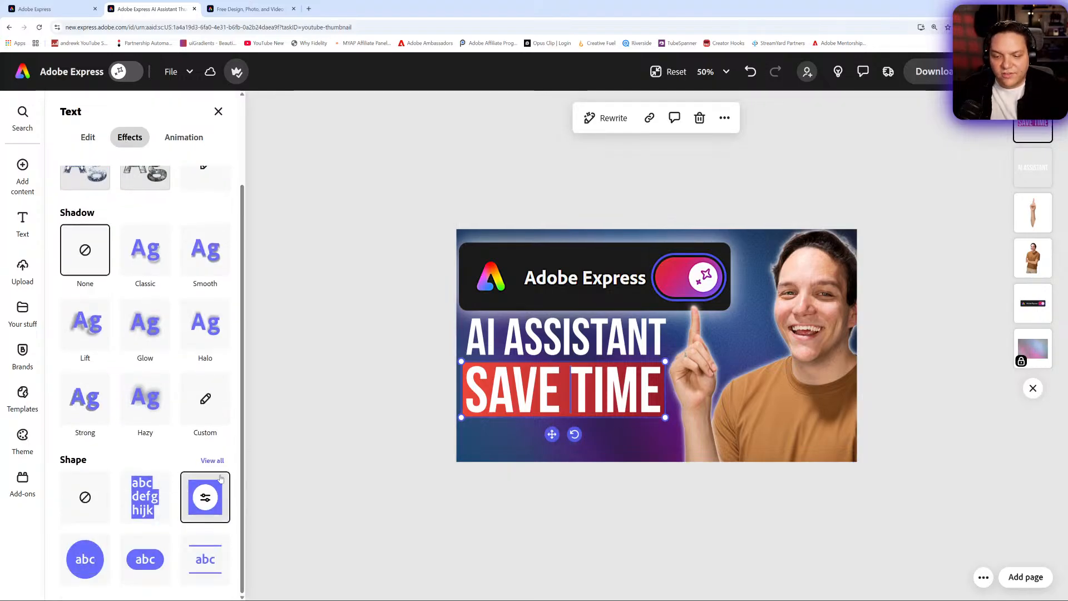
left_click(217, 496)
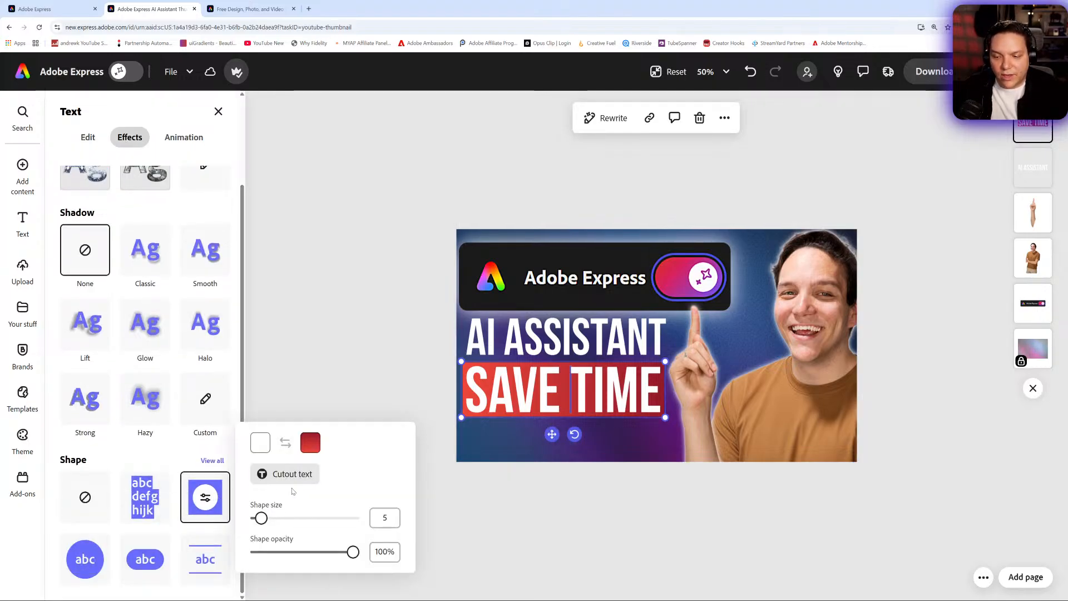
left_click(285, 480)
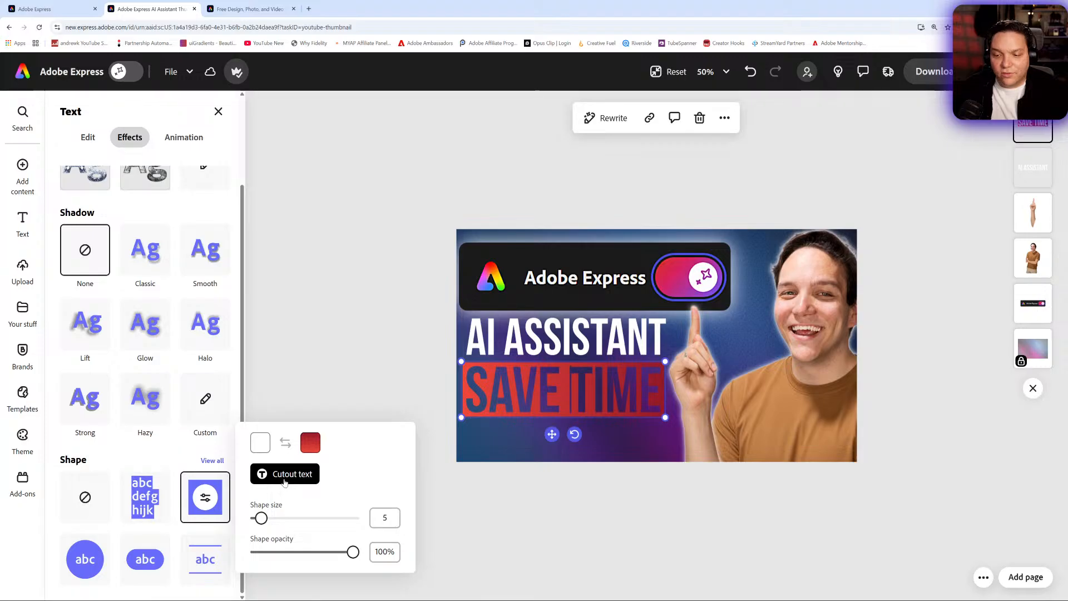
left_click(284, 482)
mouse_move(353, 552)
left_mouse_down()
mouse_move(312, 552)
mouse_move(352, 552)
left_mouse_up()
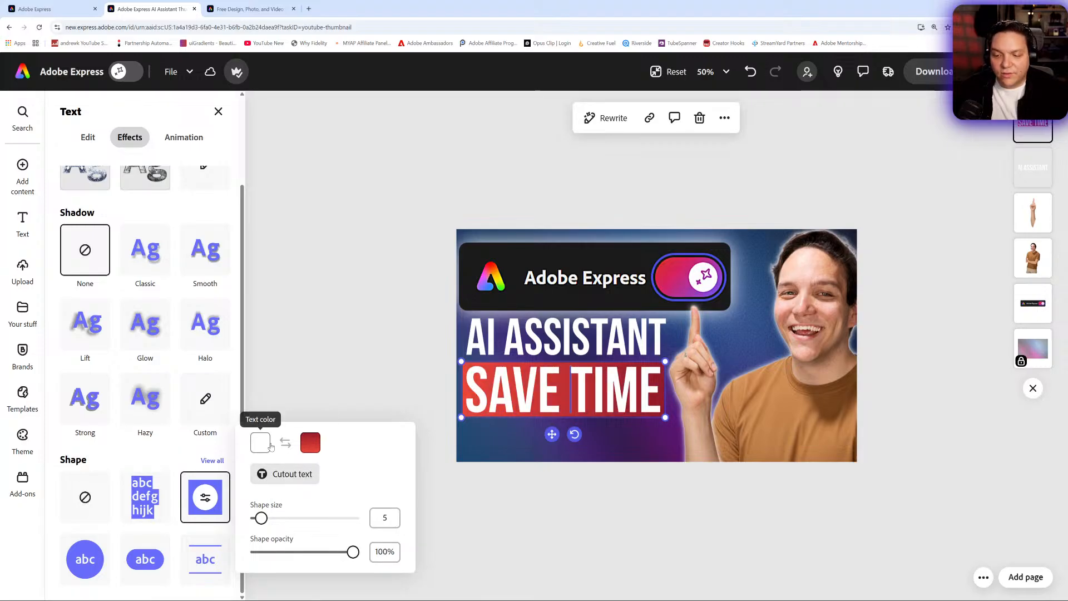
- Customize the shape's linear gradient with stops of #FF1300 and #A32937
left_click(310, 442)
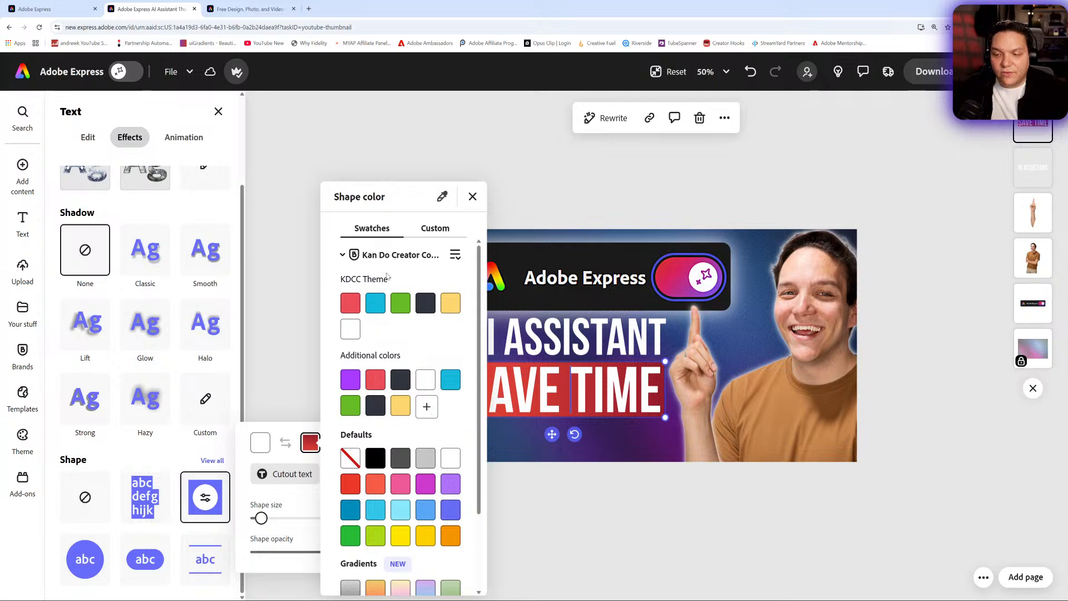
left_click(435, 231)
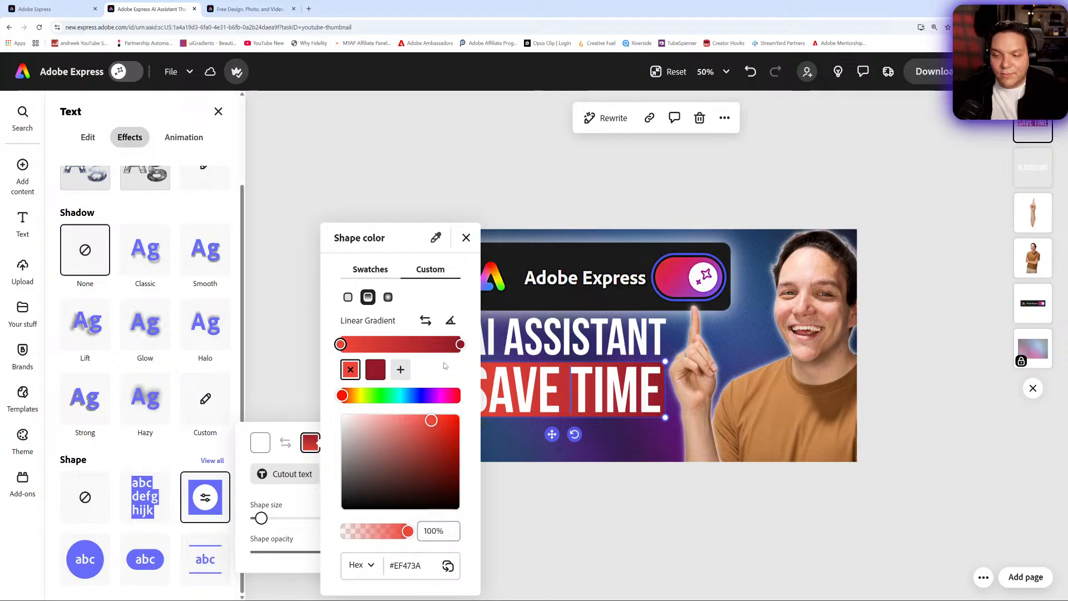
left_click_drag(437, 430, 463, 407)
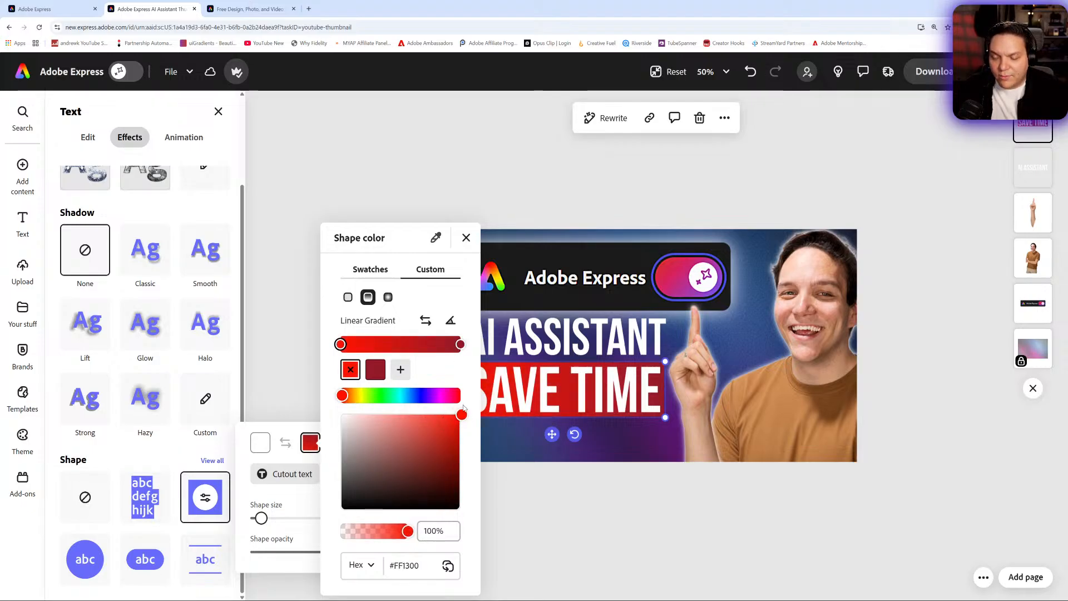
left_click(462, 345)
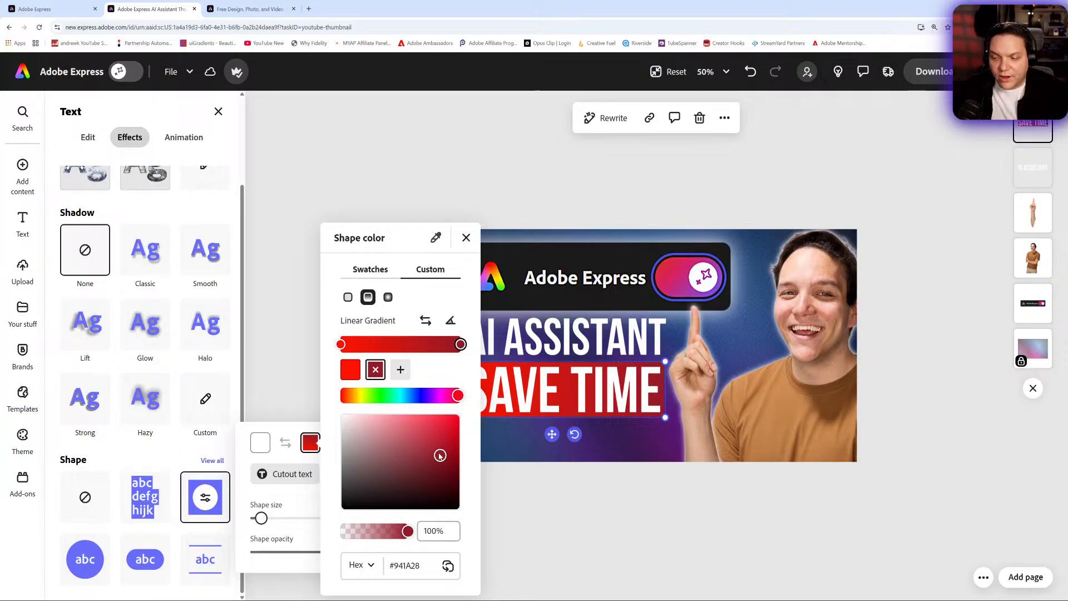
left_click_drag(440, 455, 404, 415)
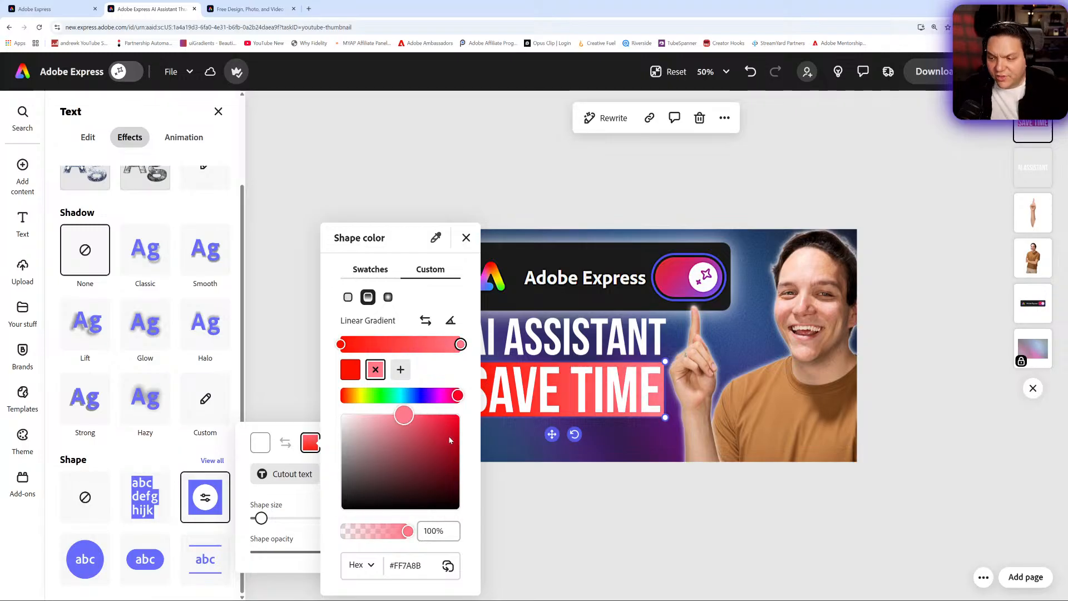
left_click_drag(420, 424, 432, 451)
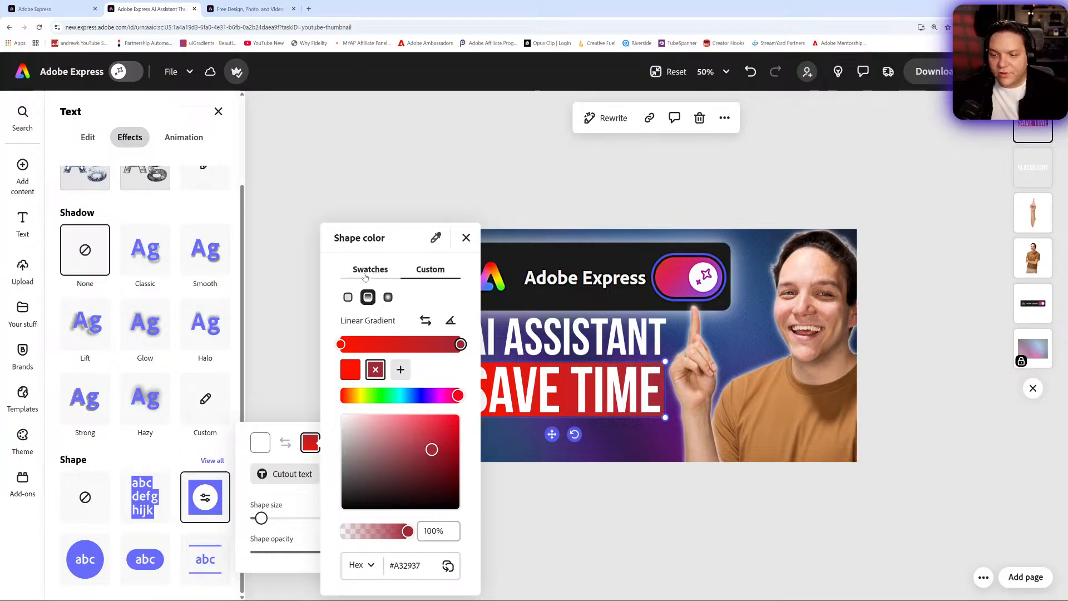
- Switch between the solid, linear and radial fill types for the shape colour, then close the picker and deselect
left_click(388, 297)
left_click(370, 300)
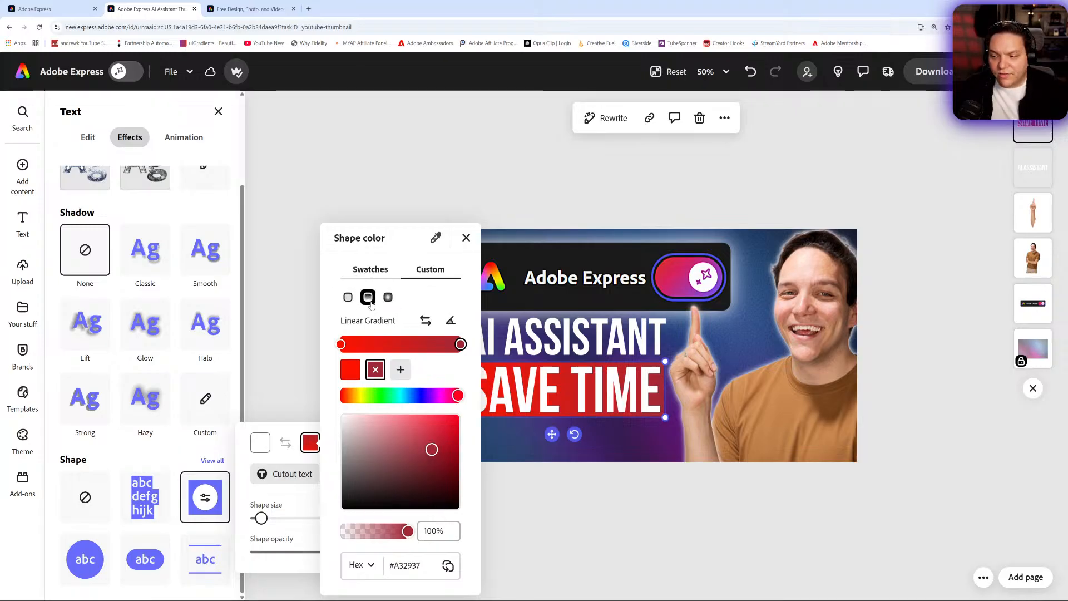
left_click(347, 300)
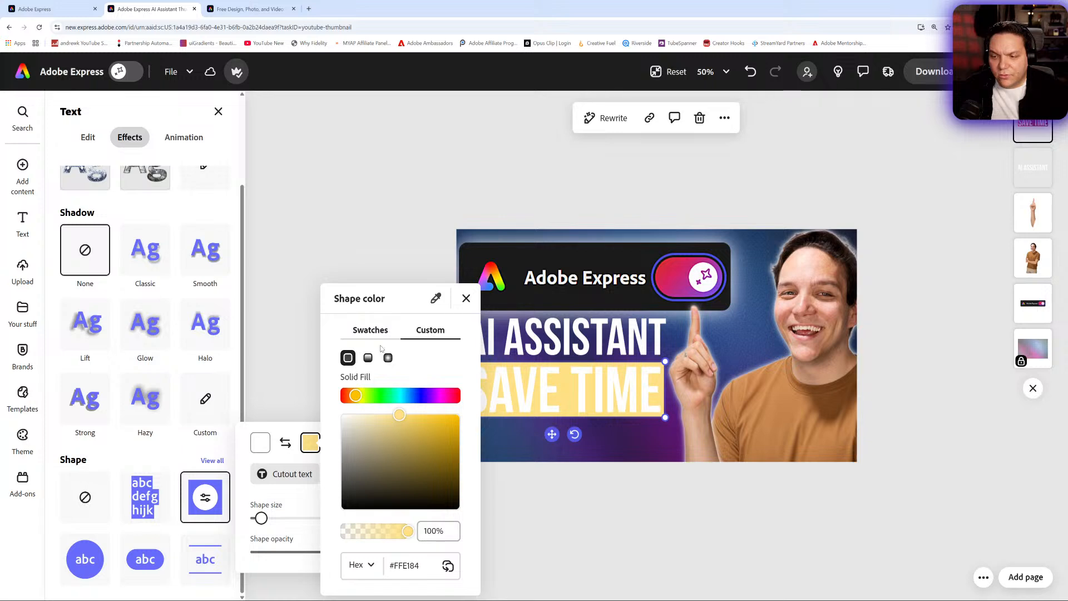
left_click(368, 359)
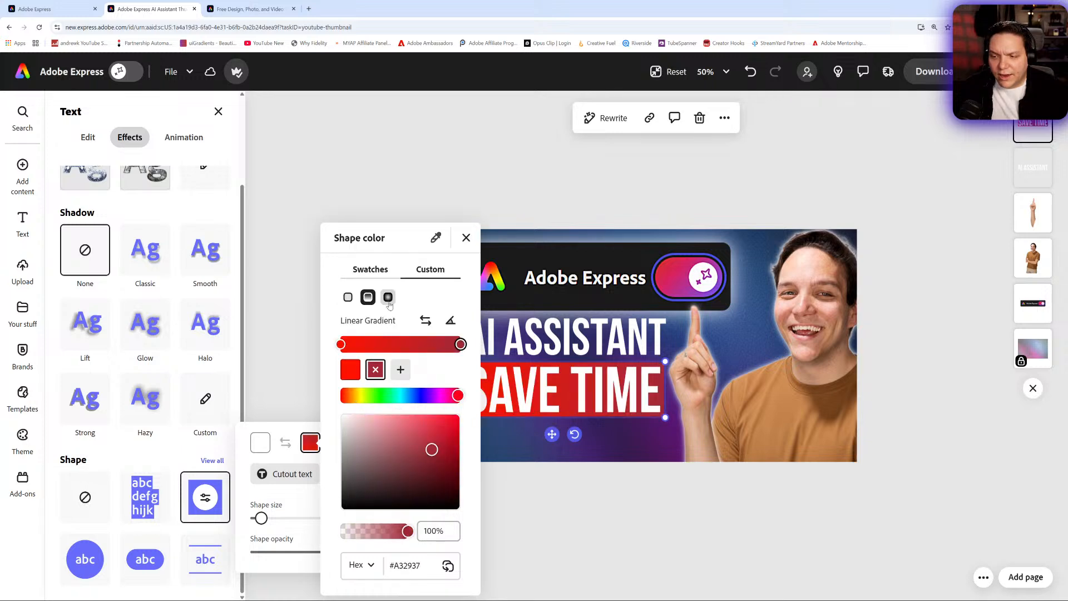
left_click(387, 298)
left_click(466, 238)
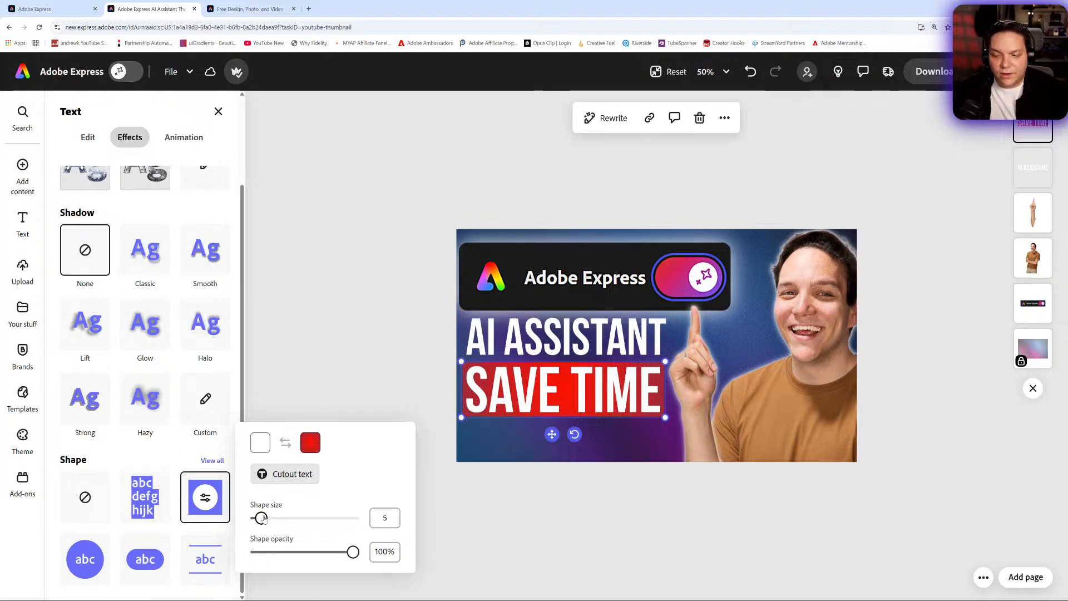
left_click(352, 311)
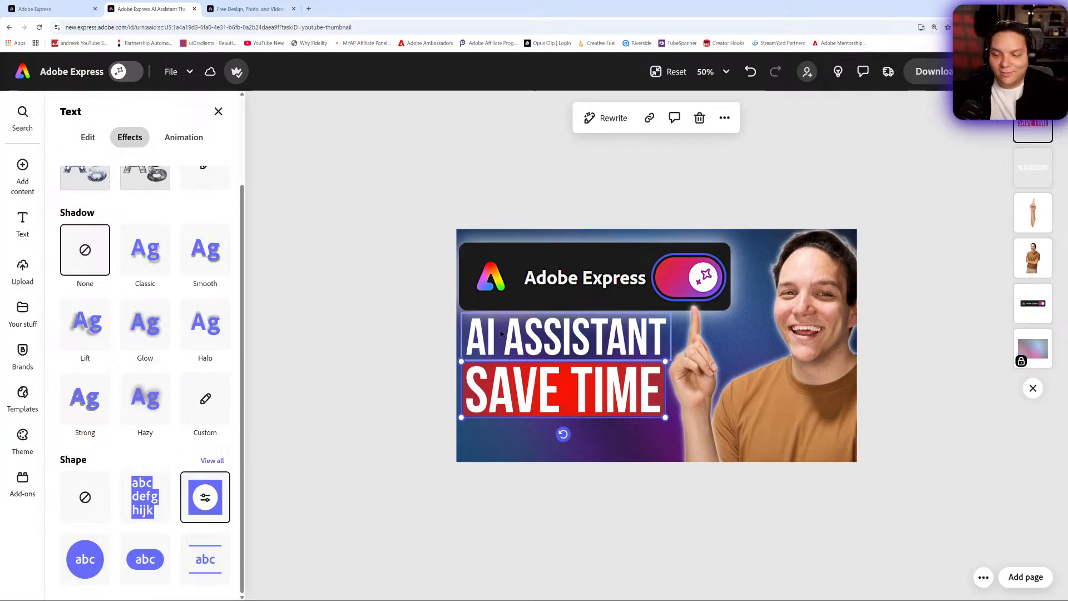
- Apply a Glow shadow to the AI ASSISTANT text, trying several shadow colours and sampling a dark colour with the eyedropper
left_click(516, 339)
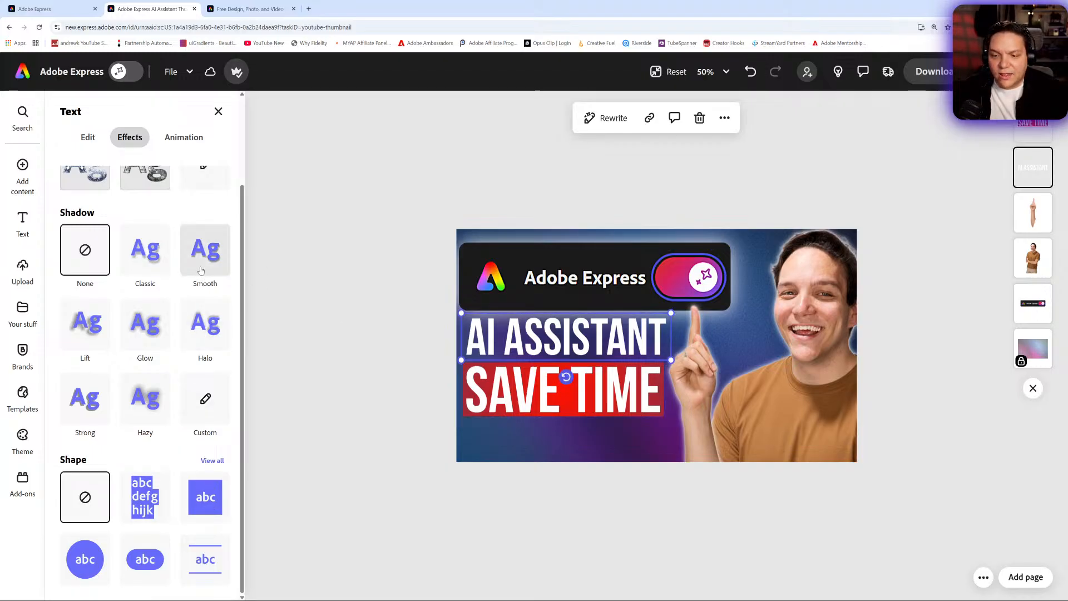
left_click(158, 340)
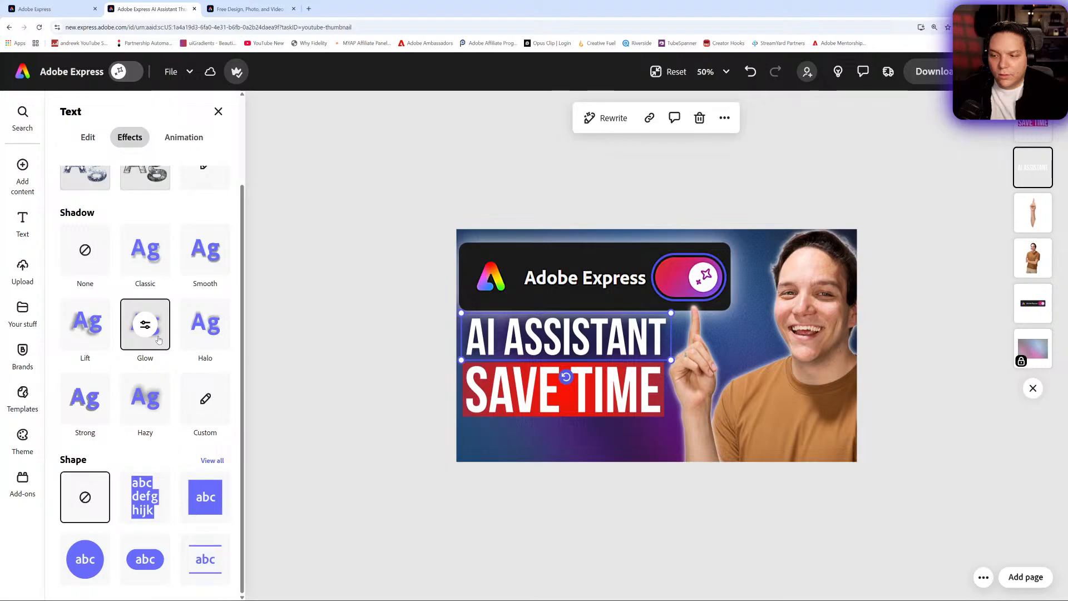
left_click(146, 325)
left_click(247, 331)
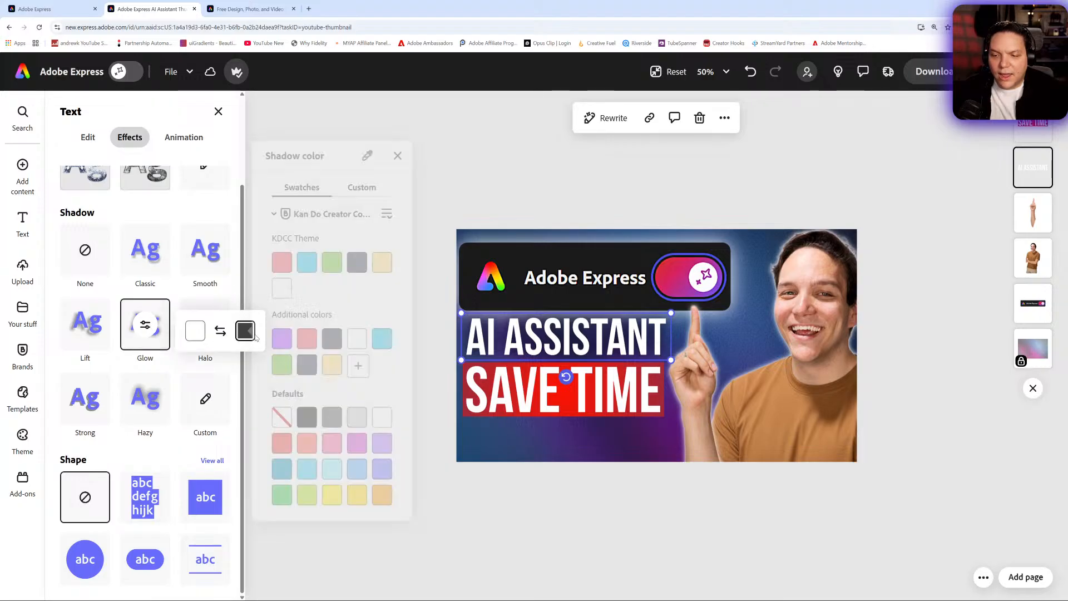
left_click(286, 296)
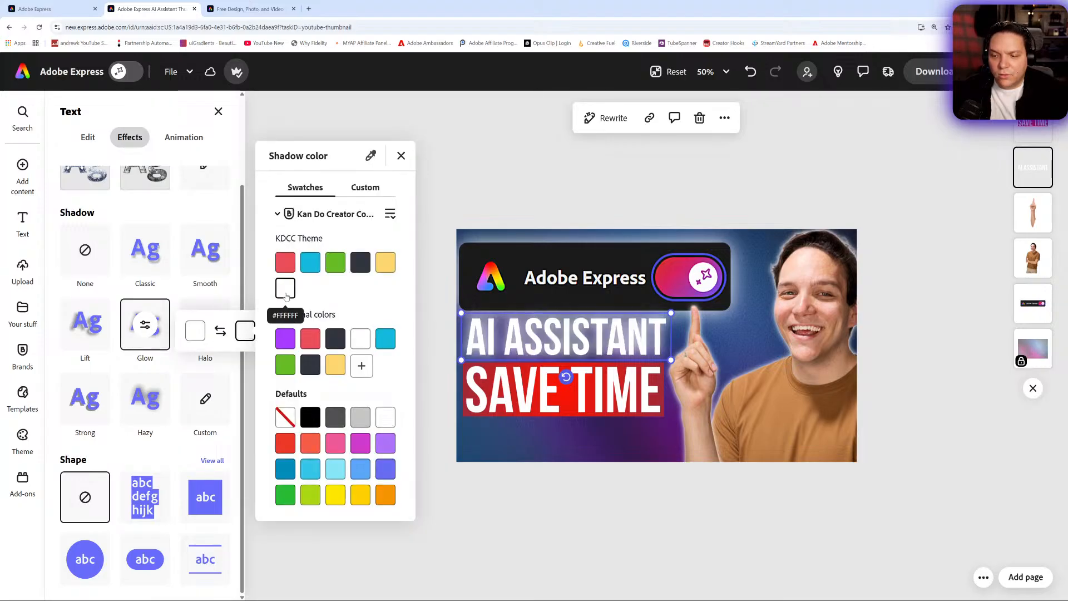
left_click(387, 267)
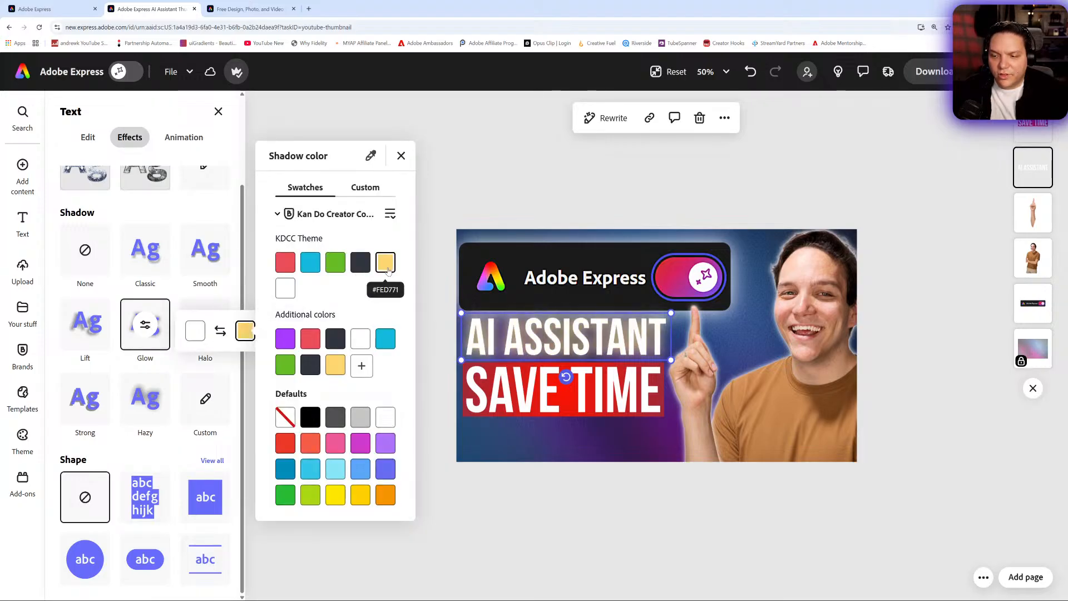
left_click(491, 269)
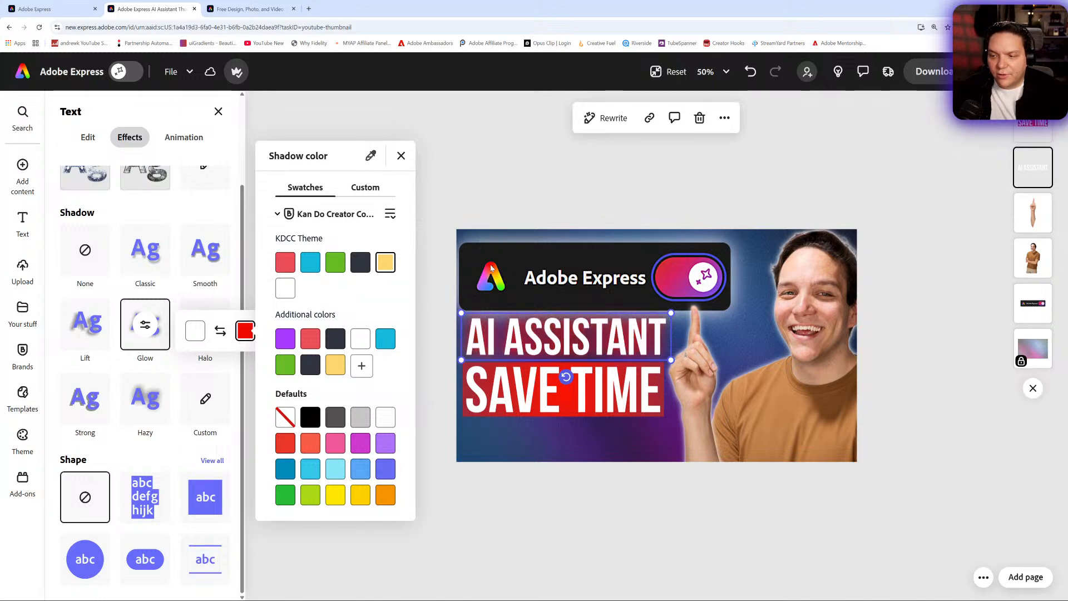
left_click(371, 155)
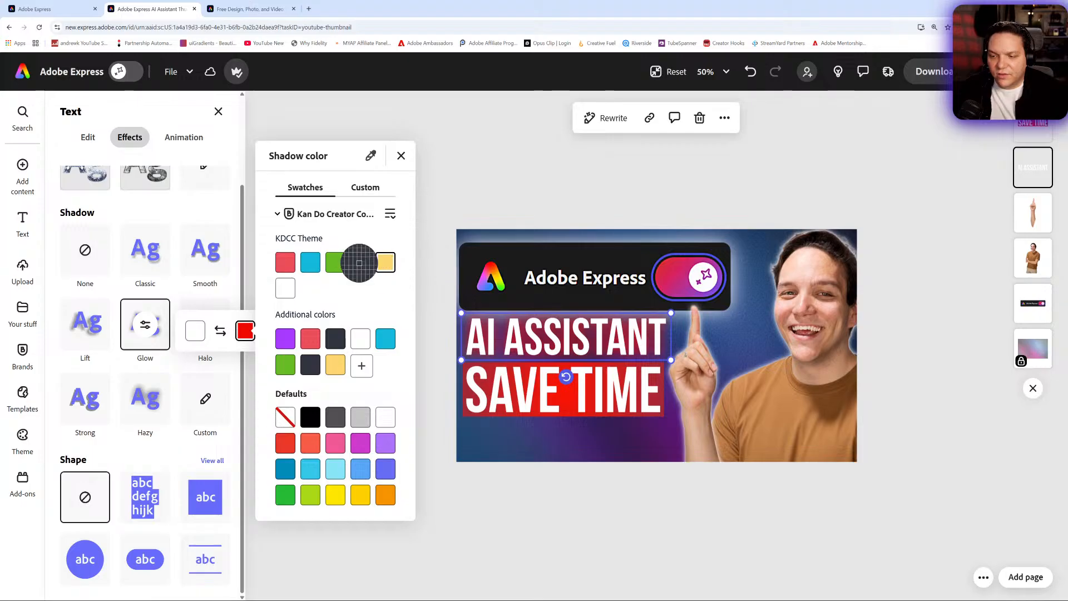
left_click(480, 261)
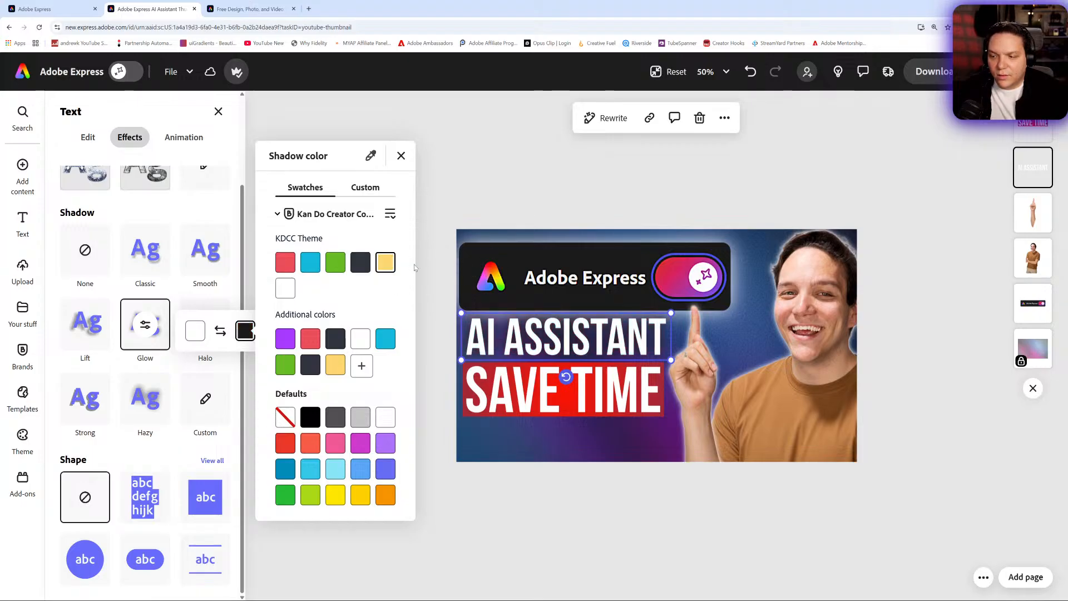
- Switch the AI ASSISTANT text shadow to Custom, set its blur to 4, and deselect
left_click(146, 329)
left_click(147, 328)
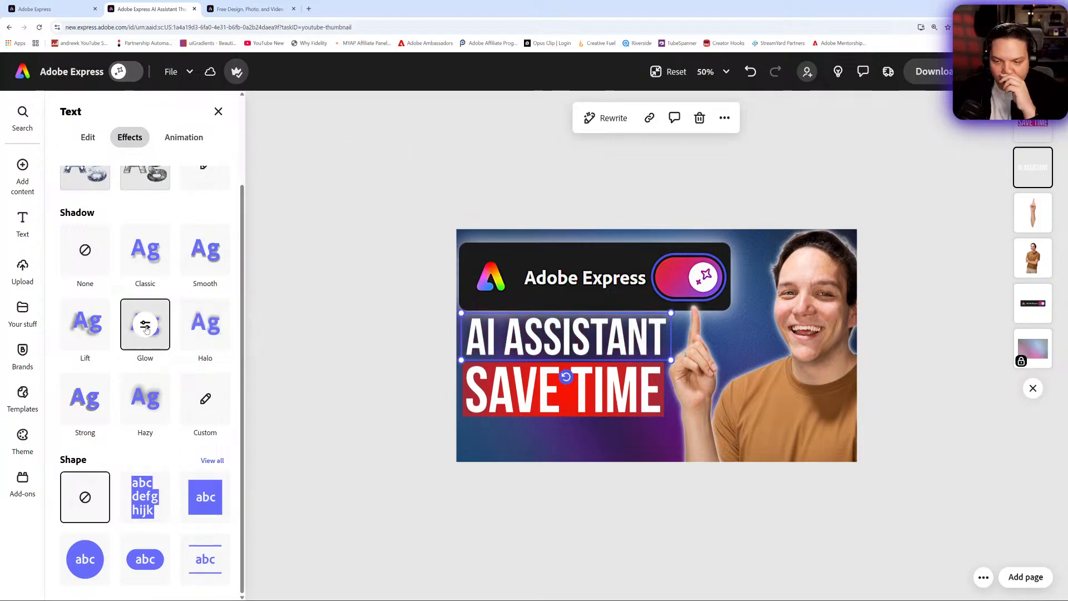
left_click(147, 329)
left_click(144, 337)
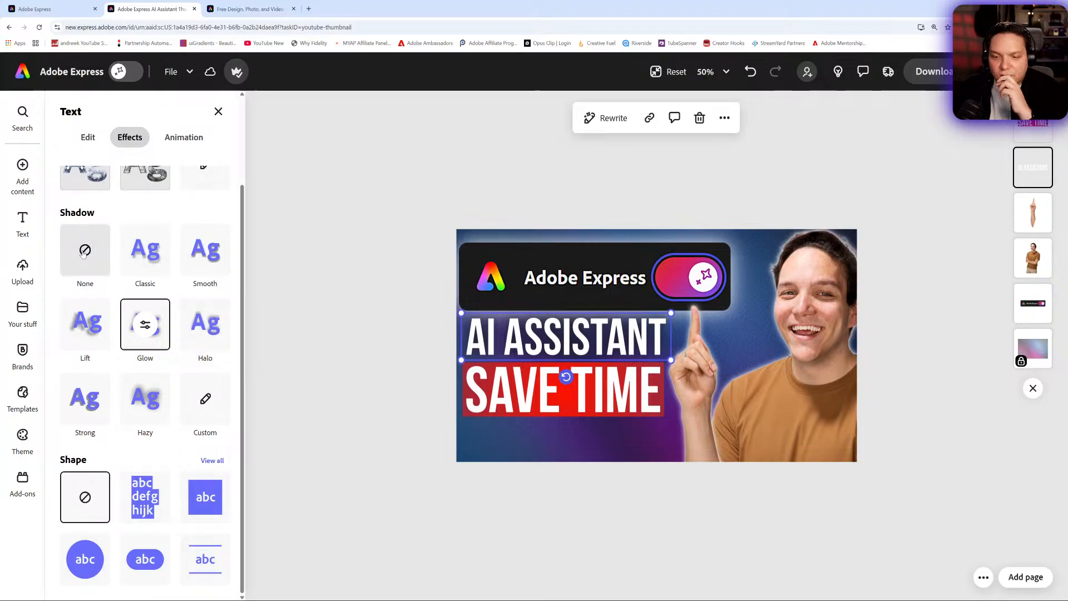
left_click(204, 400)
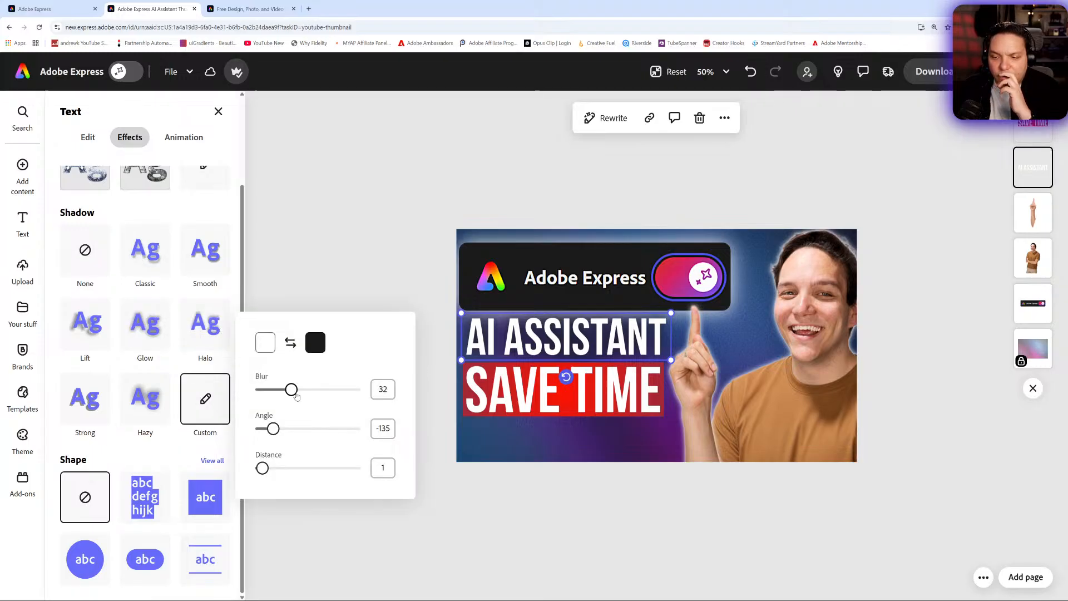
left_click_drag(291, 390, 261, 393)
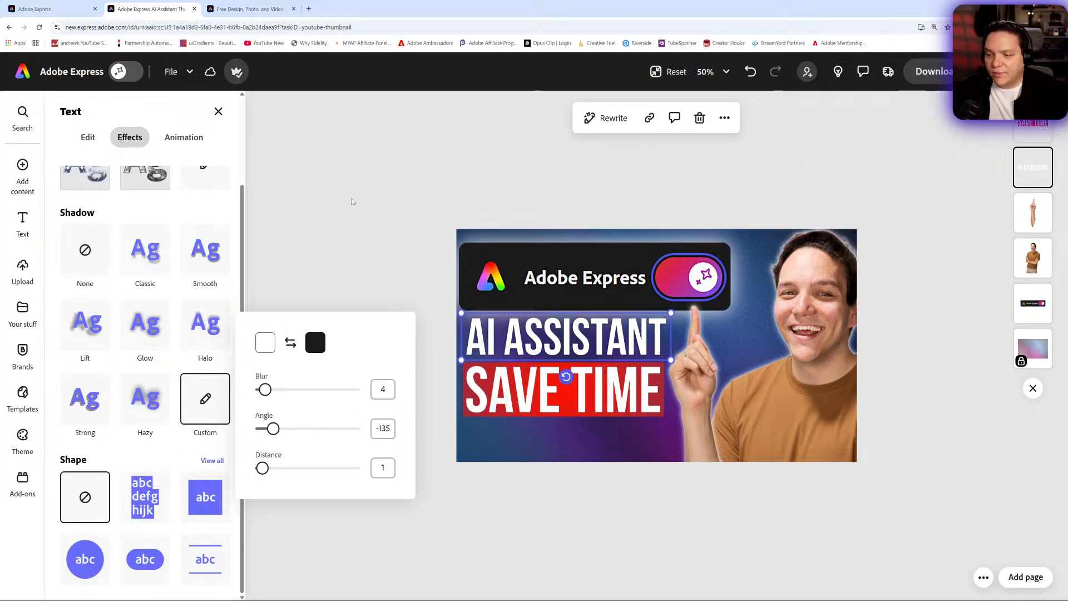
left_click(351, 212)
left_click(384, 234)
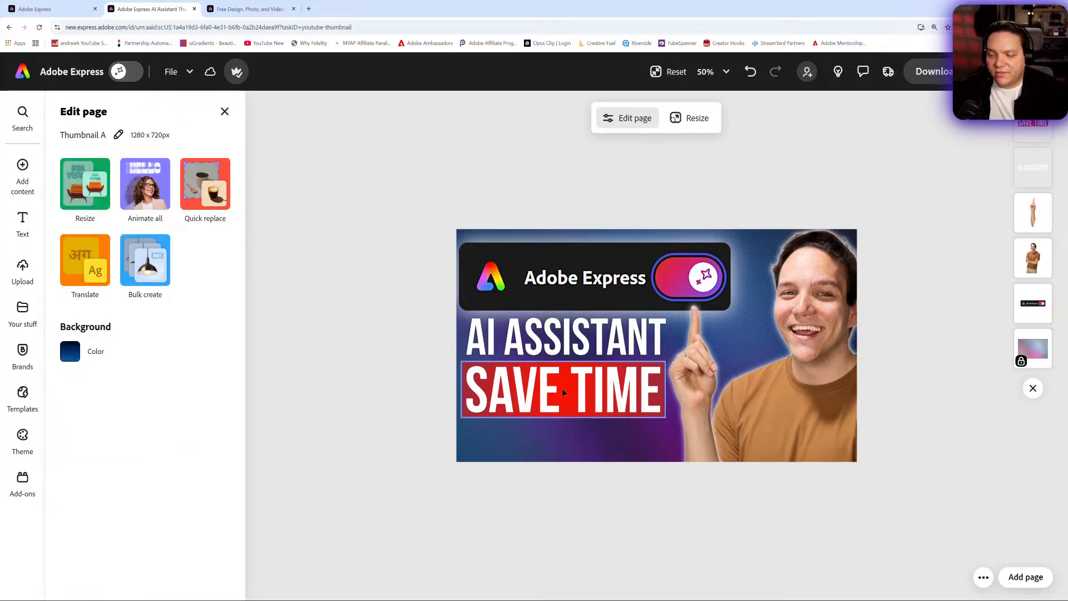
- Duplicate the AI ASSISTANT text and move the copy below the SAVE TIME line
left_click(564, 338)
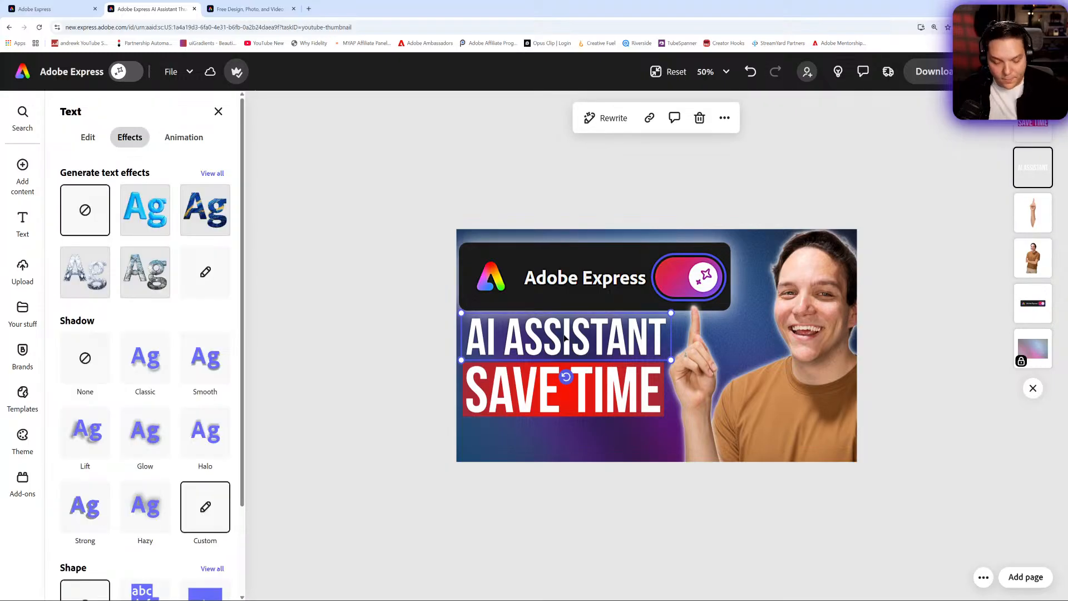
right_click(564, 338)
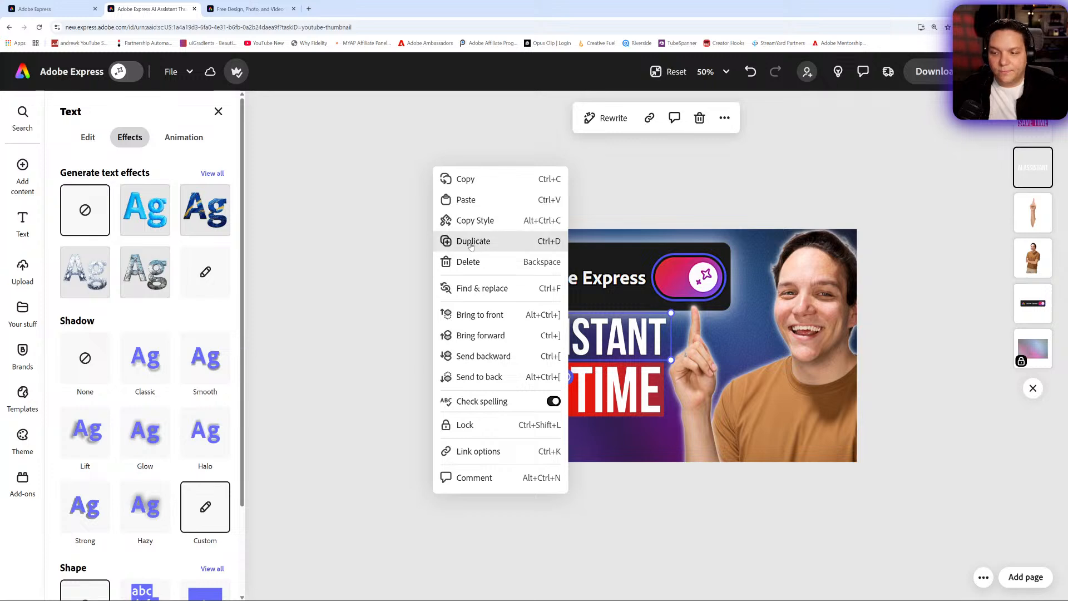
left_click(463, 239)
left_click_drag(586, 377, 553, 429)
- Replace the copied text with ON YOUTUBE
double_click(554, 428)
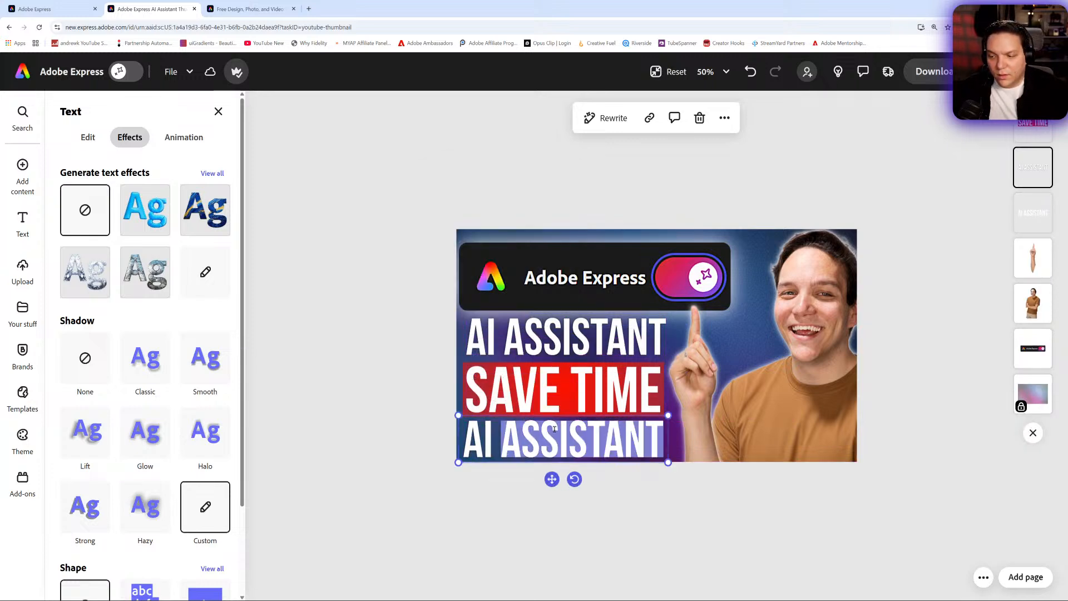
key("BackSpace")
key("BackSpace")
key("BackSpace")
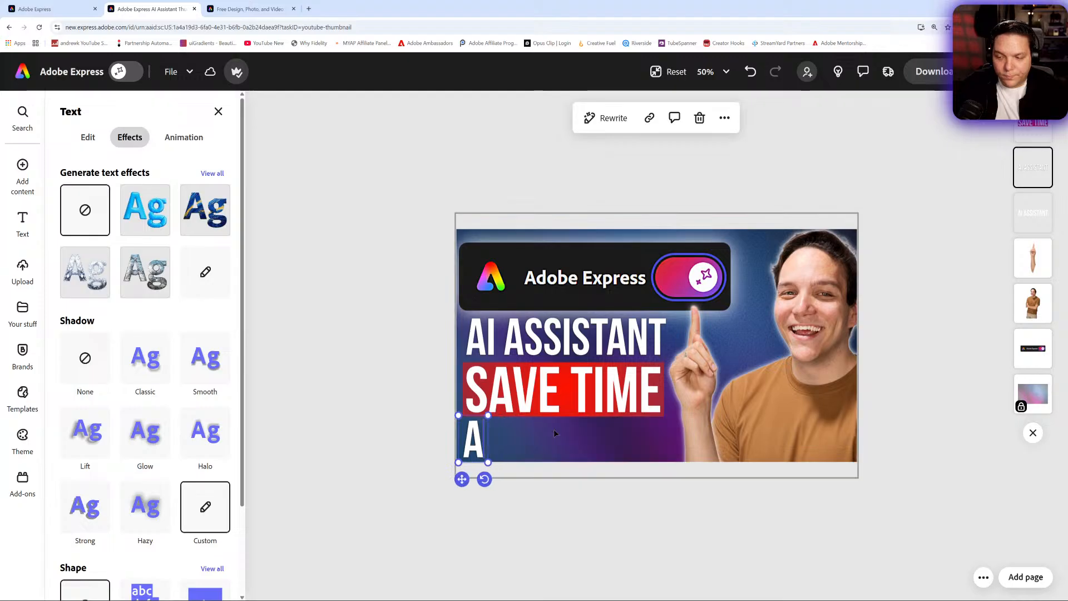
key("BackSpace")
type("ON")
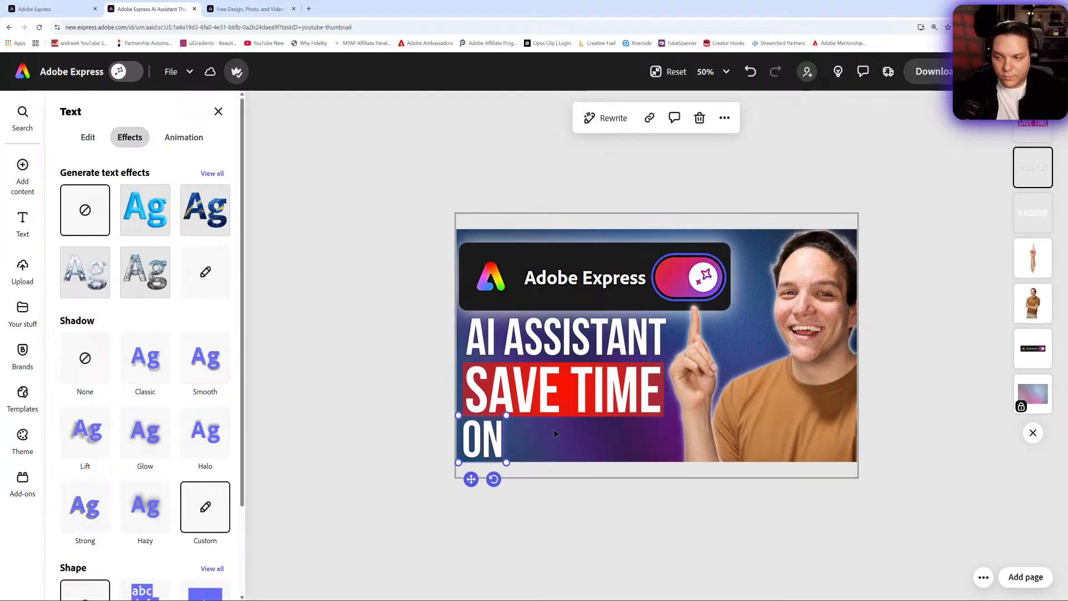
type(" YOUTUBE")
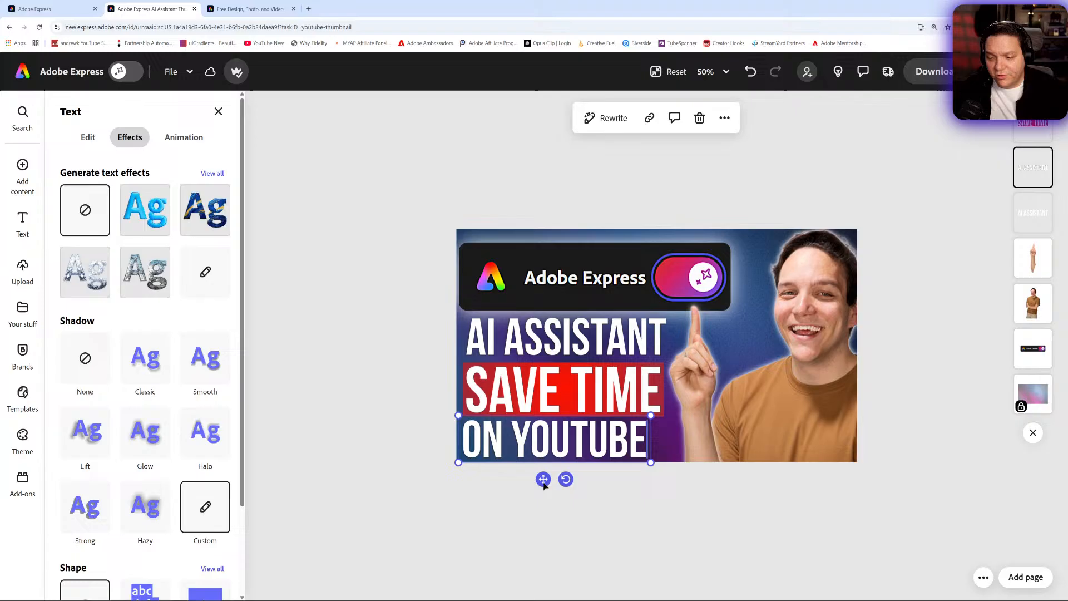
- Enlarge the ON YOUTUBE text to the headline's width and position it along the bottom edge
left_click_drag(543, 479, 540, 482)
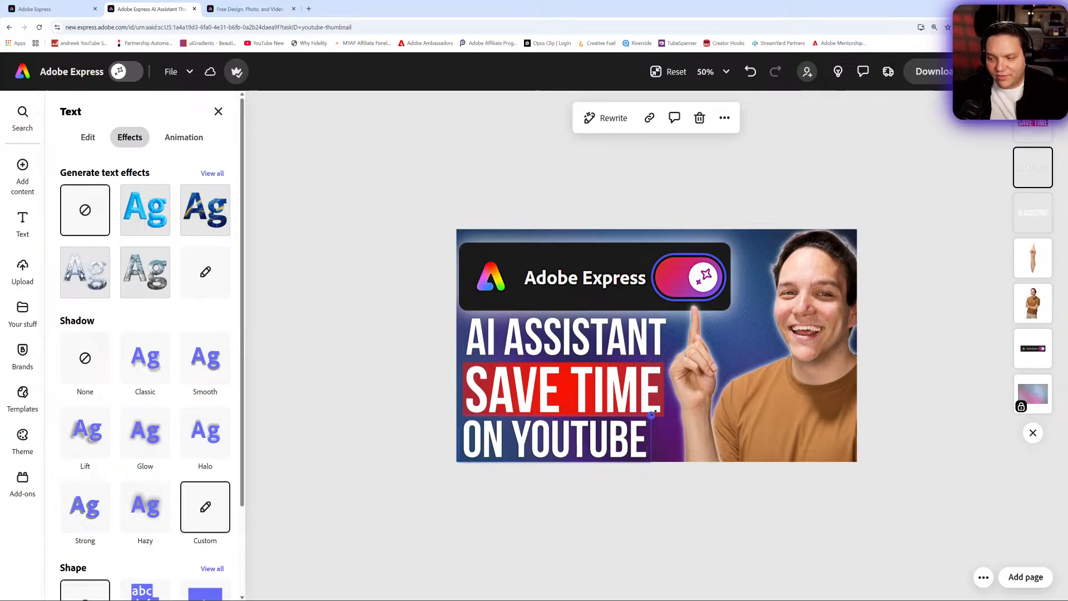
left_click_drag(649, 419, 668, 412)
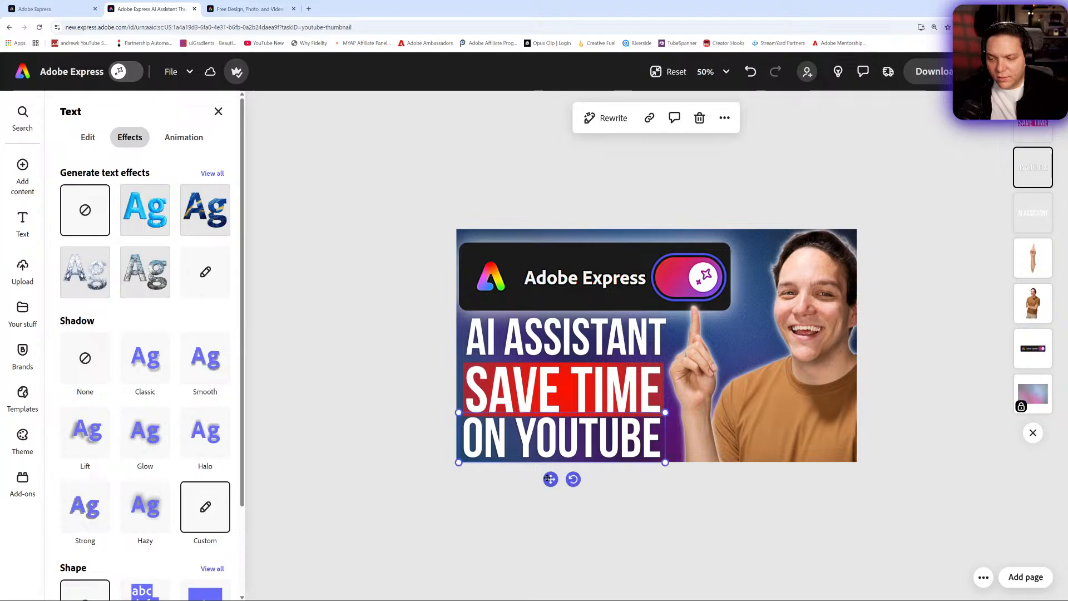
left_click_drag(552, 483, 555, 487)
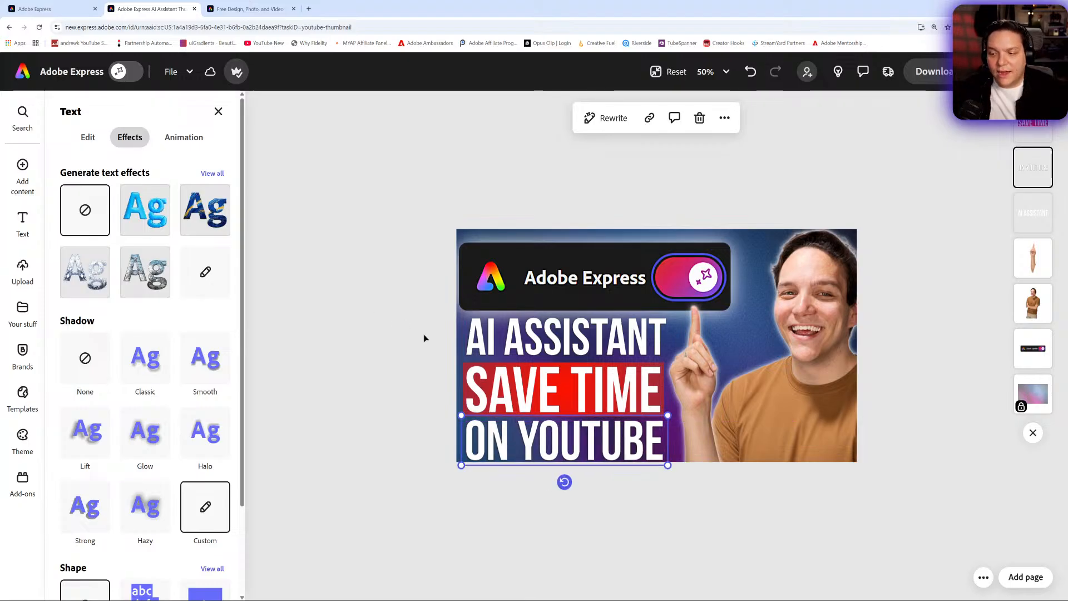
left_click(394, 300)
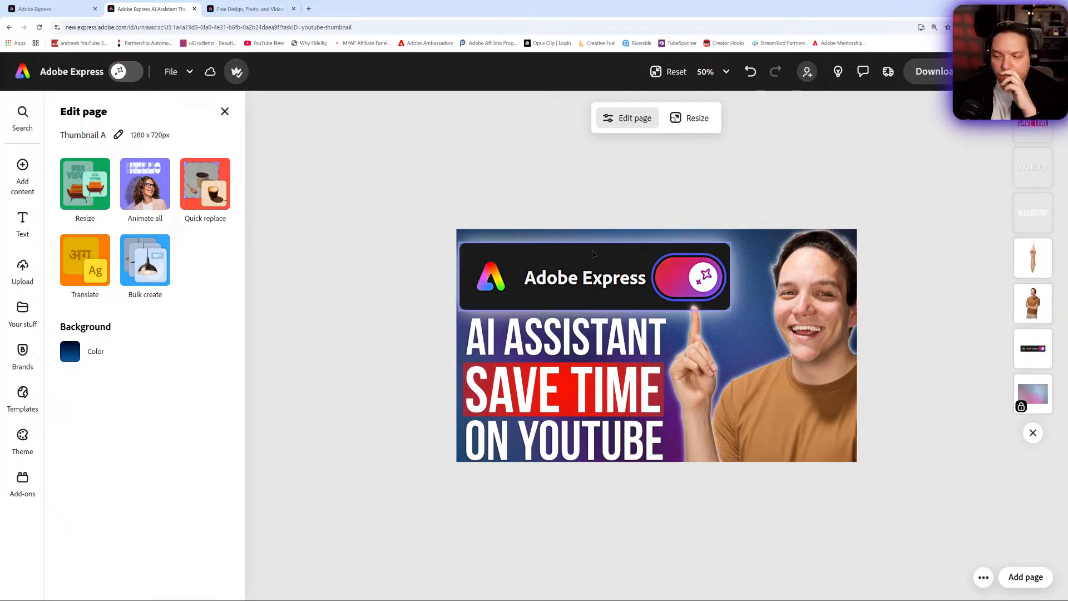
- Nudge the Adobe Express banner image slightly up and to the right
left_click(560, 281)
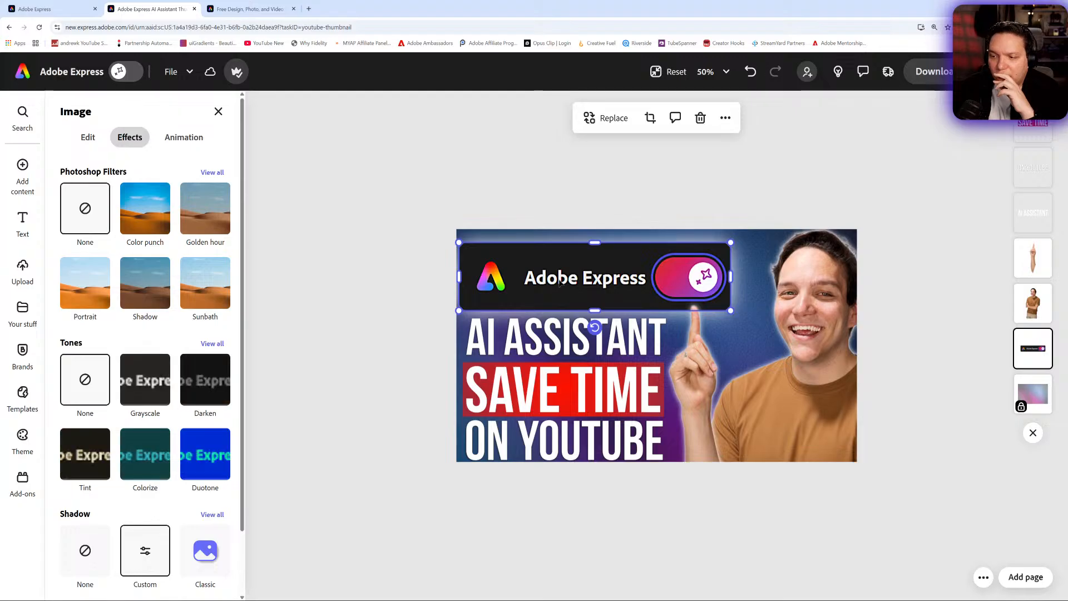
left_click_drag(560, 282, 559, 277)
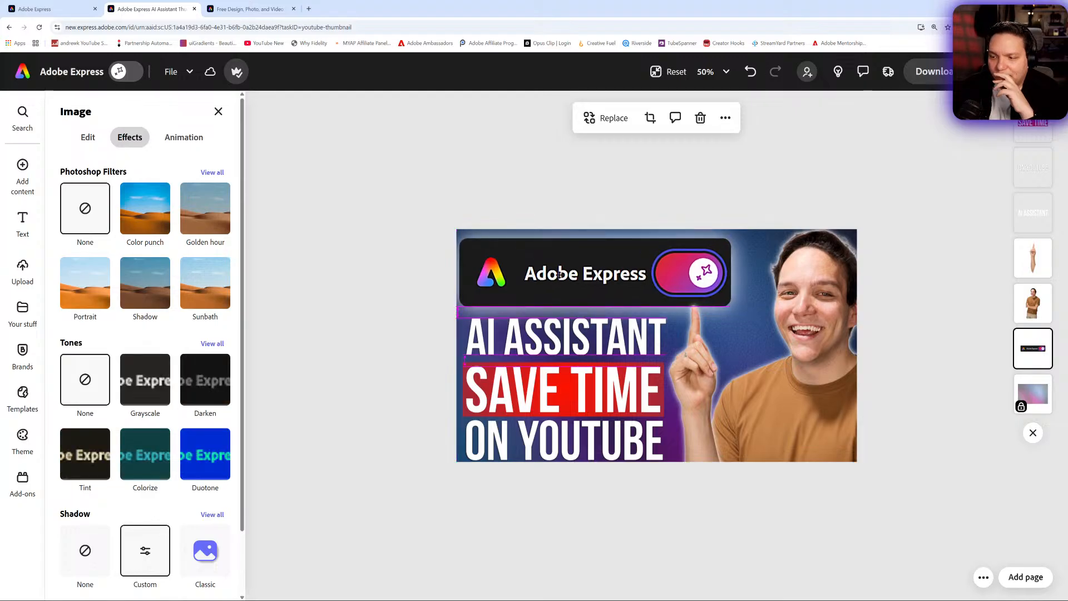
key("Right")
key("Right")
key("Right")
key("Right")
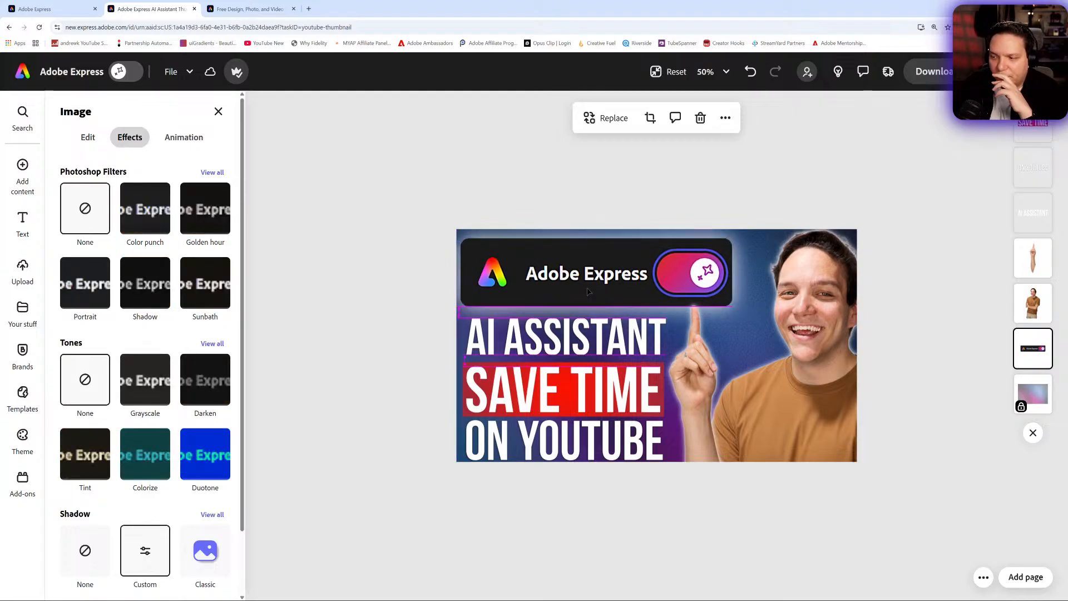
key("Up")
key("Up")
key("Up")
key("Up")
key("Up")
key("Up")
key("Up")
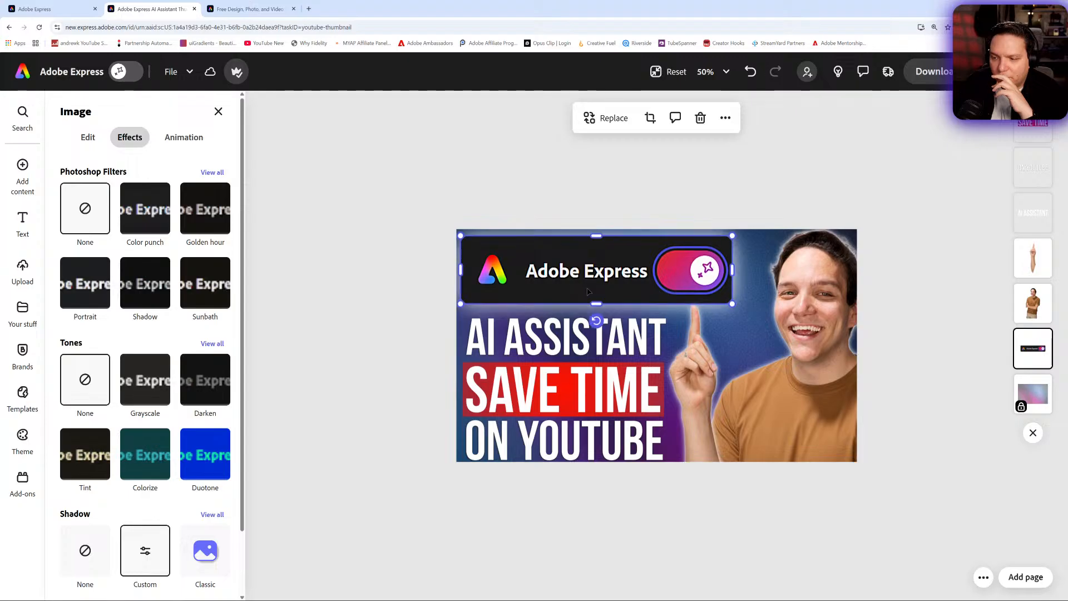
- Shift the AI ASSISTANT, SAVE TIME and ON YOUTUBE text lines slightly upward
left_click(694, 354)
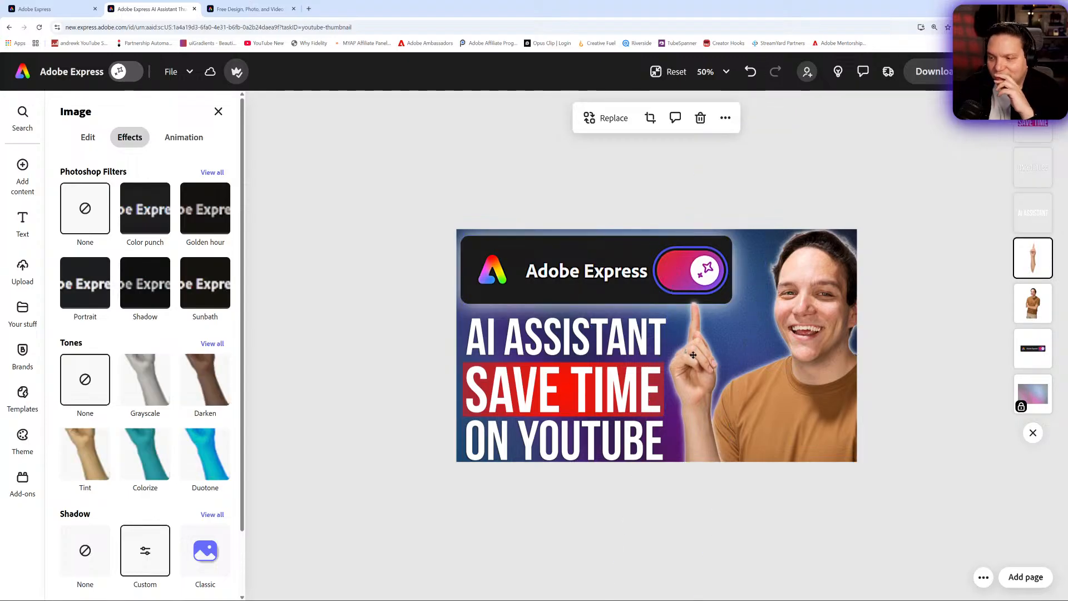
left_click(824, 493)
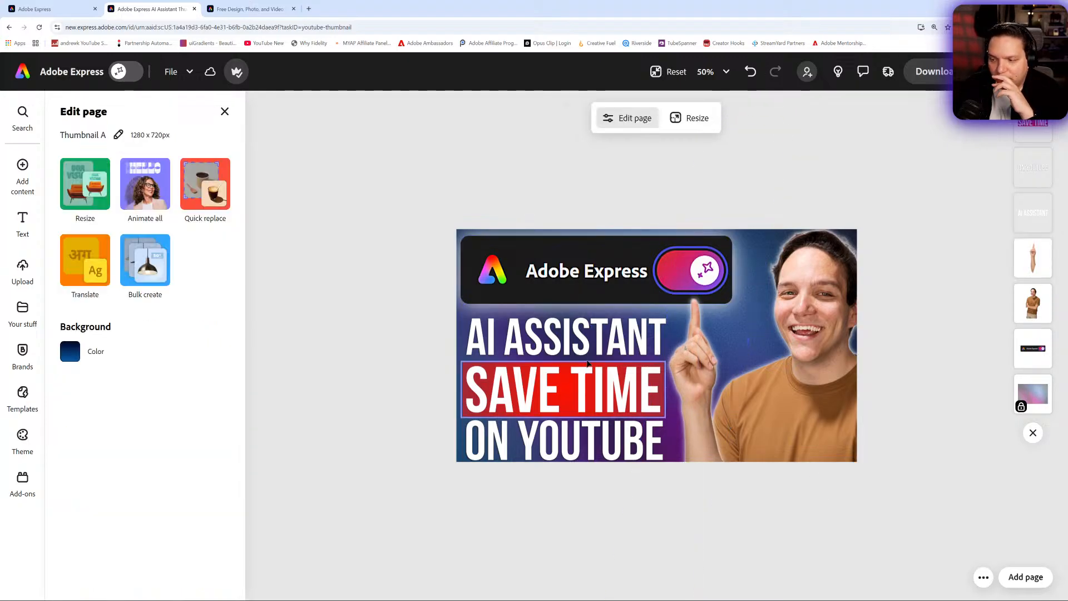
left_click(566, 343)
left_click_drag(566, 343, 565, 335)
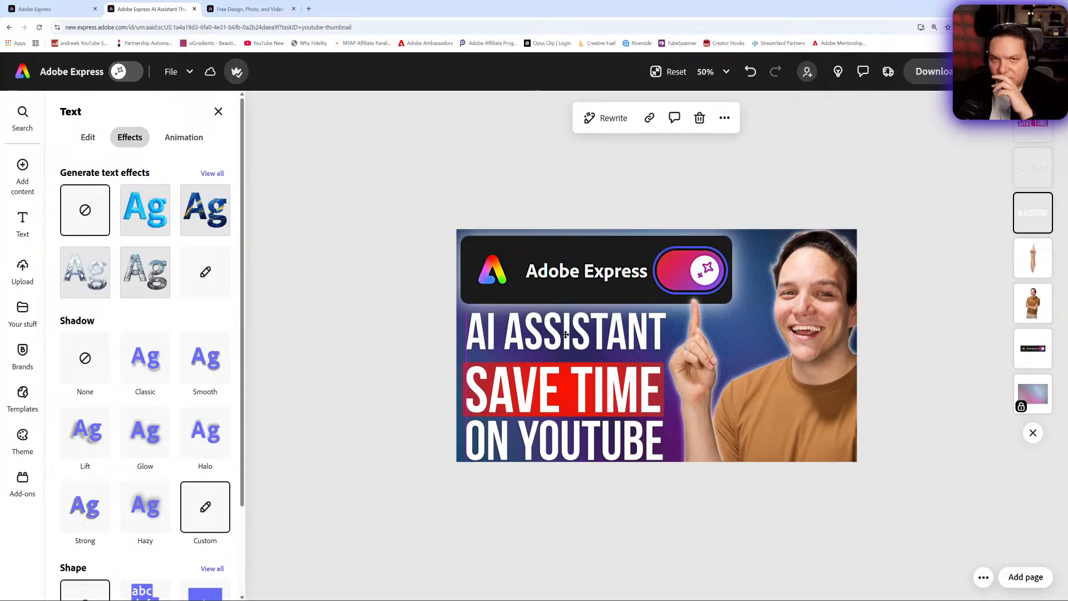
left_click_drag(573, 405, 574, 399)
left_click_drag(569, 448, 569, 443)
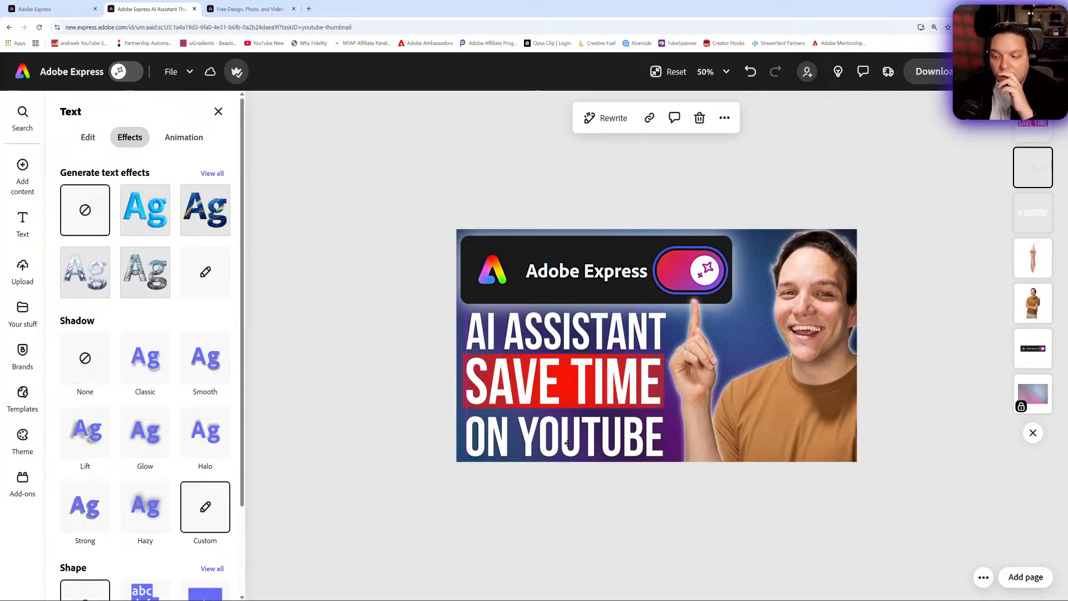
- Zoom out to preview the thumbnail at small sizes, then restore the fitted view and select the headline
left_click(709, 71)
left_click(647, 169)
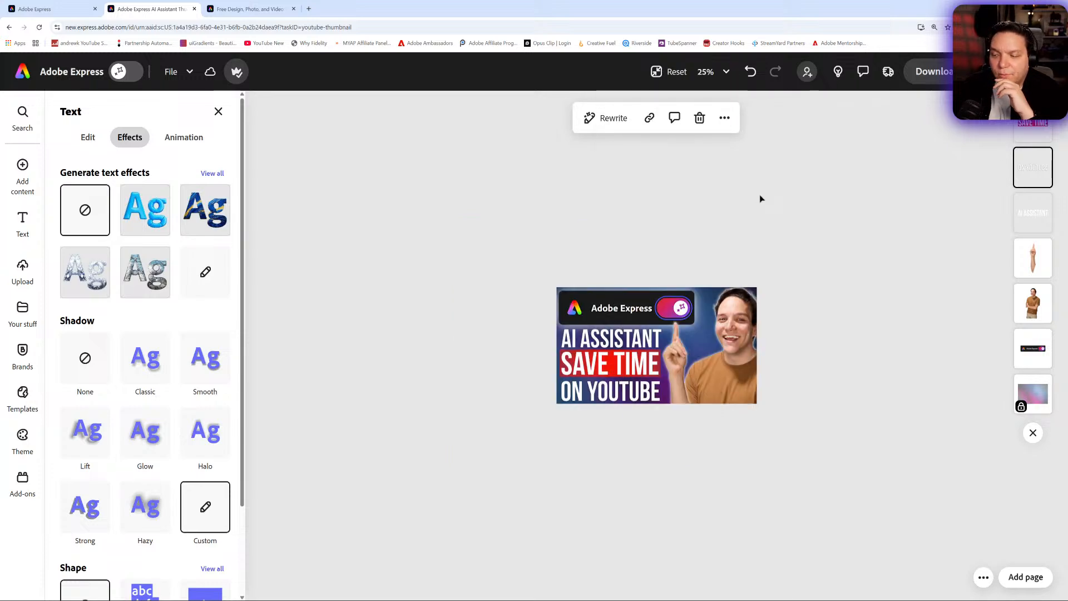
left_click(706, 72)
left_click(662, 156)
left_click(829, 310)
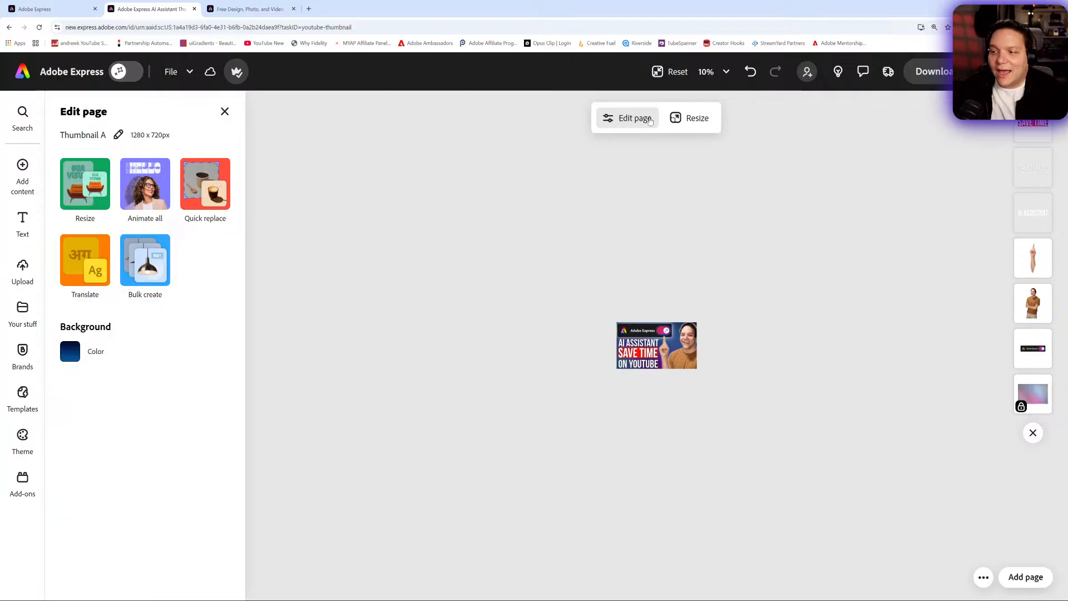
left_click(670, 72)
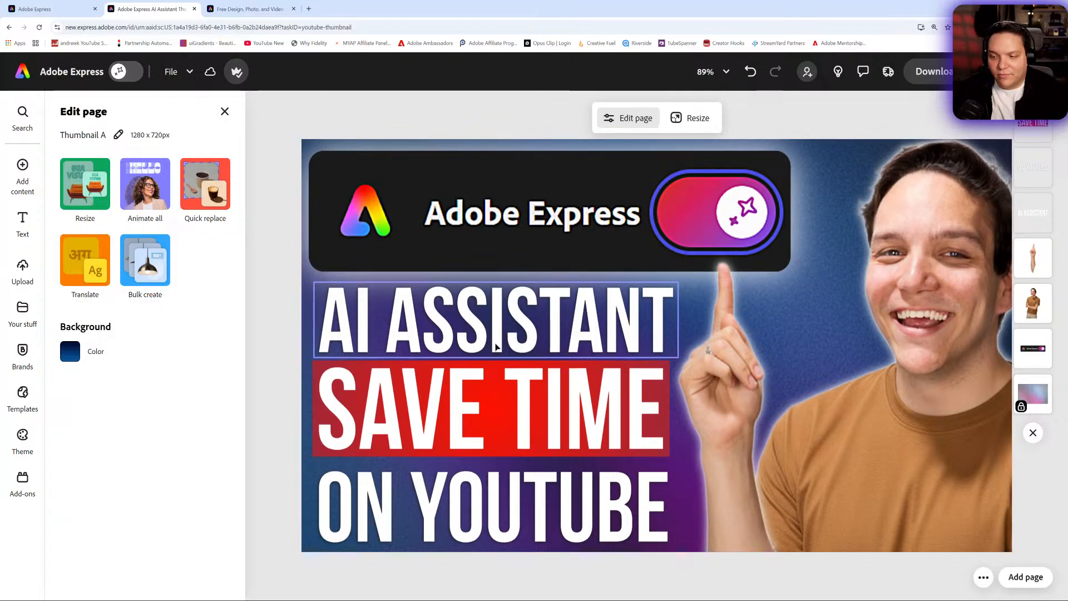
left_click(477, 322)
left_click_drag(475, 318, 477, 316)
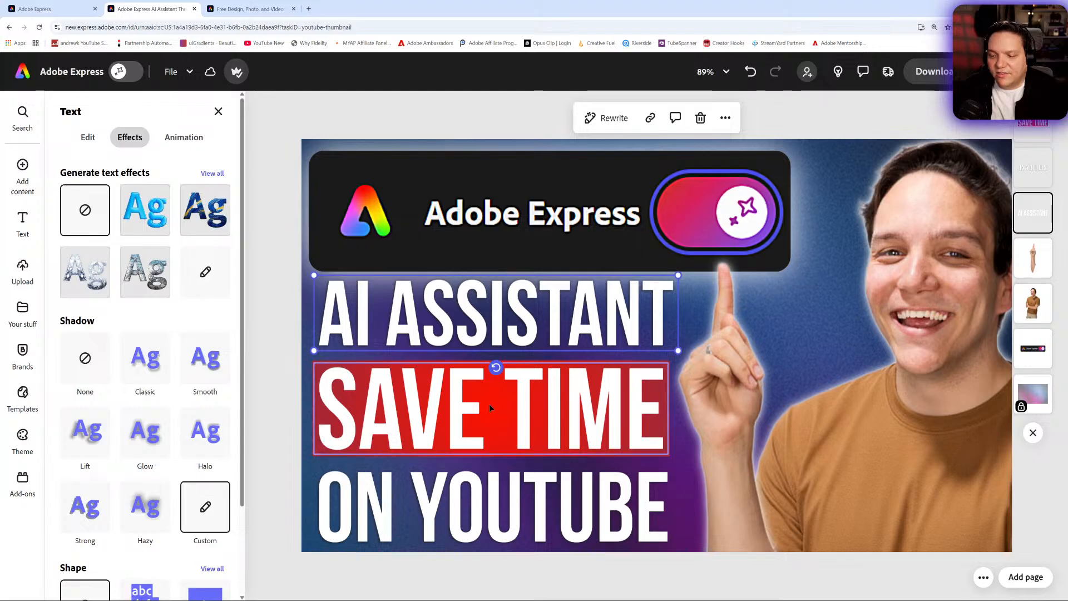
- Nudge the SAVE TIME and ON YOUTUBE text lines slightly upward
left_click_drag(490, 404, 490, 401)
left_click_drag(527, 496, 526, 488)
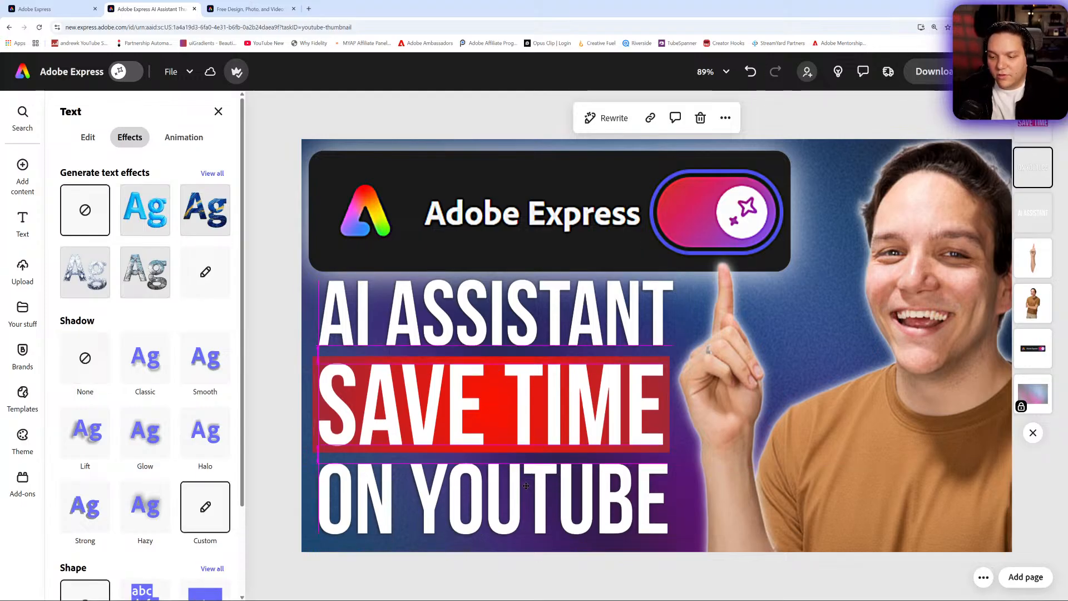
left_click(272, 342)
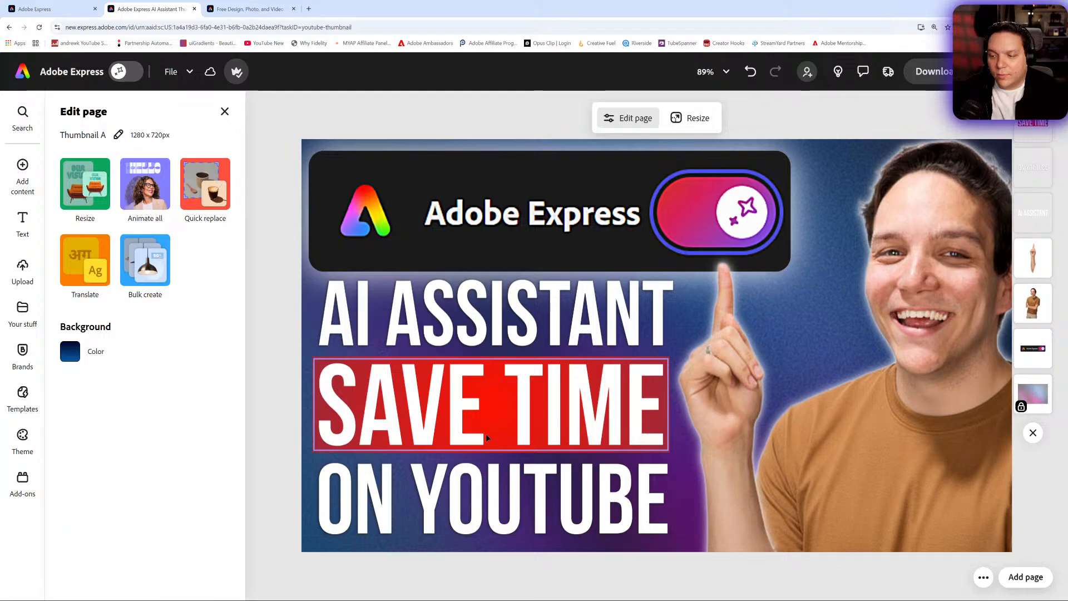
- Set the AI ASSISTANT text's opacity to 0%
left_click(485, 342)
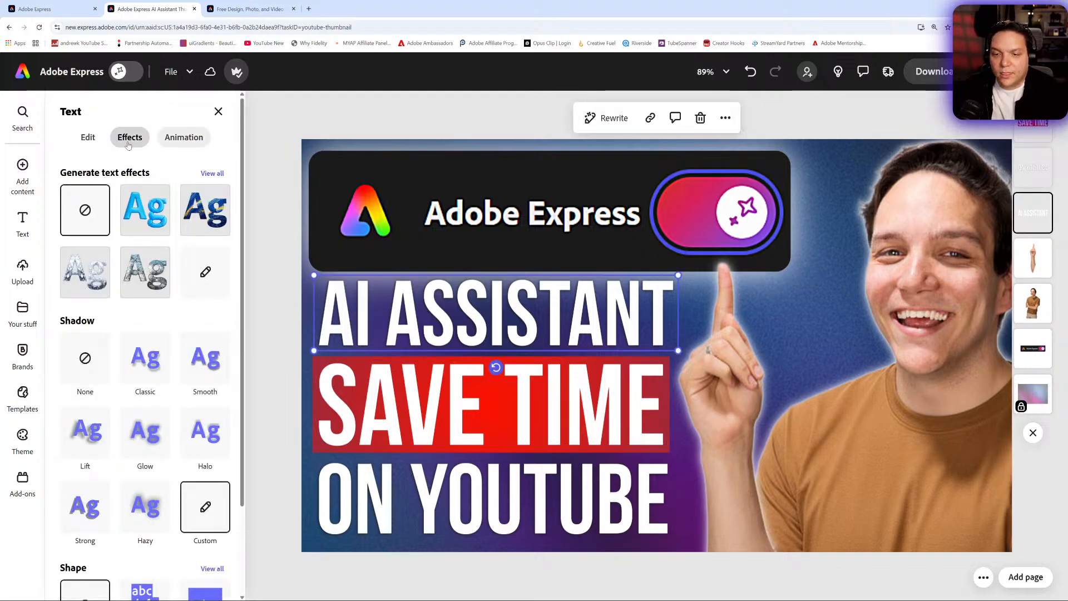
left_click(88, 136)
left_click(196, 499)
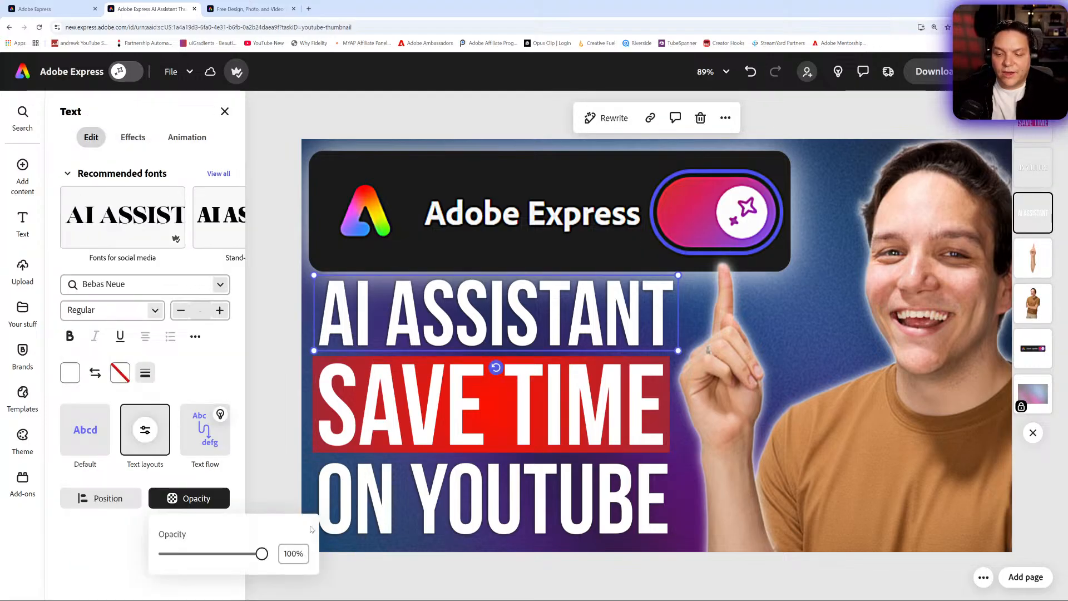
left_click_drag(262, 554, 162, 554)
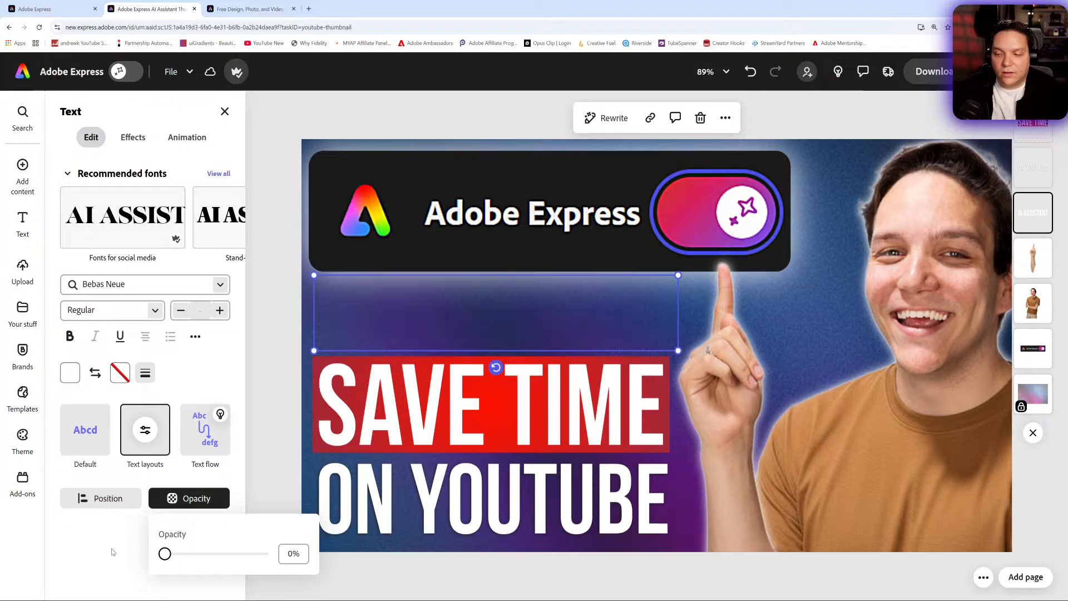
- Move SAVE TIME up into the top headline position and ON YOUTUBE up directly beneath it
left_click(381, 409)
left_click_drag(381, 409, 380, 323)
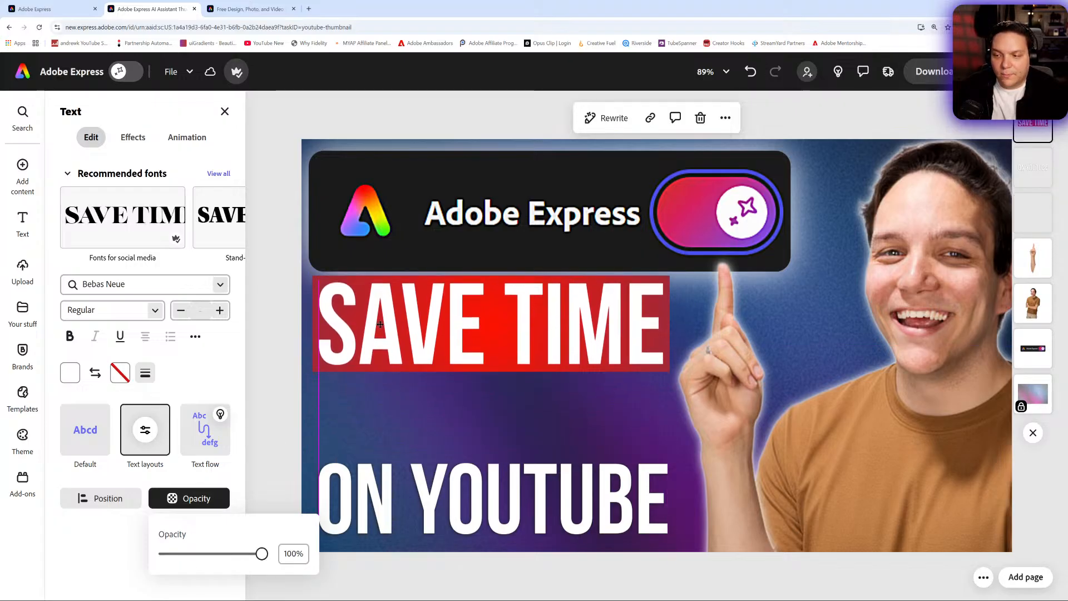
left_click(469, 489)
left_click_drag(469, 490, 472, 425)
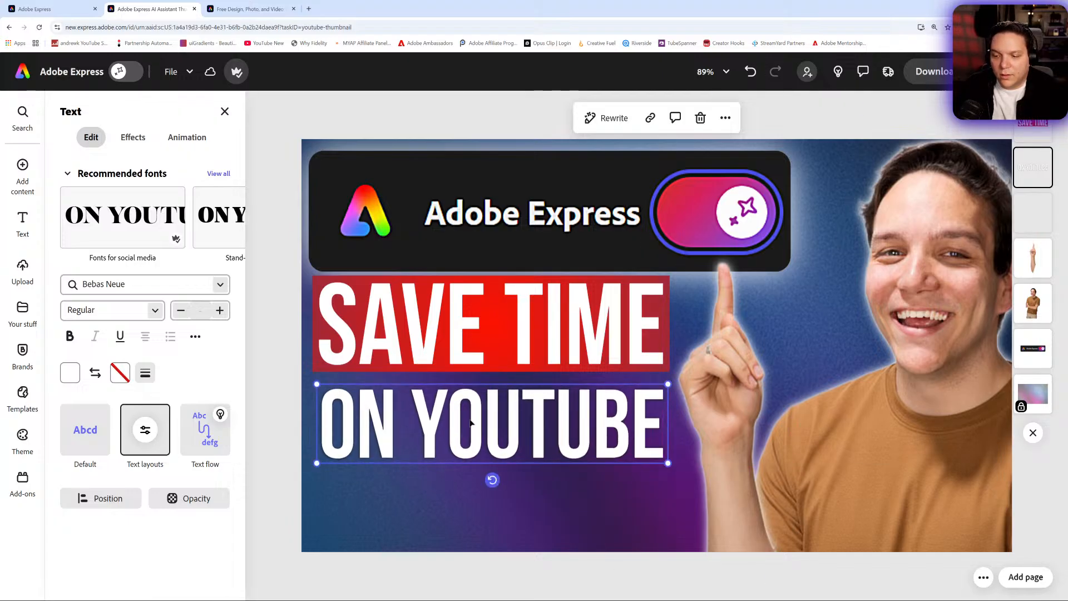
left_click_drag(456, 433, 456, 430)
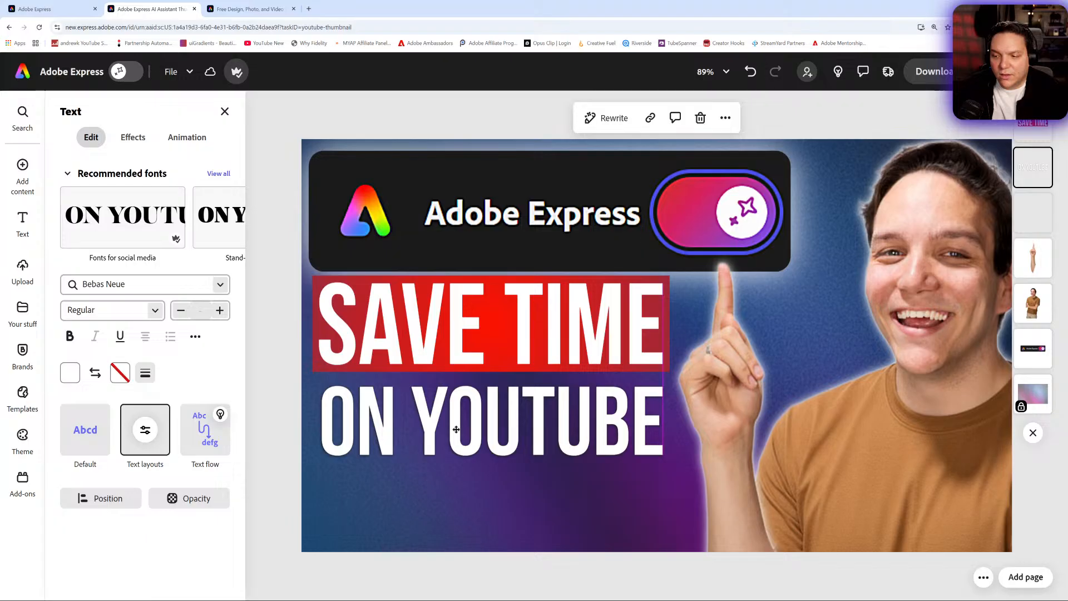
- Set the rectangle shape color behind SAVE TIME to bright red #FF0010
left_click(522, 363)
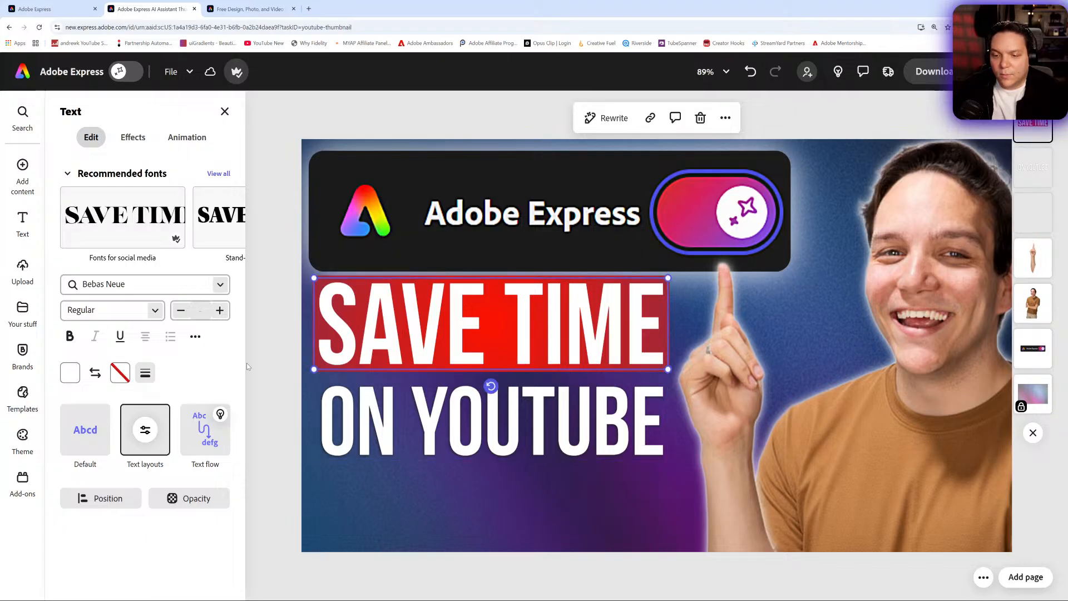
left_click(133, 137)
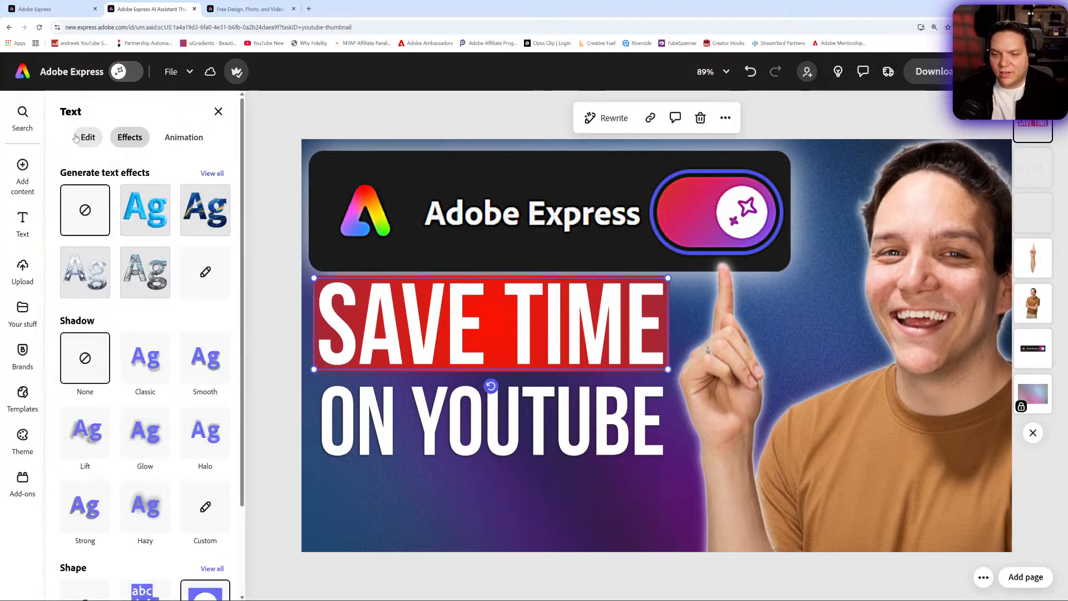
left_click(105, 138)
left_click(132, 137)
scroll(167, 389, "down", 2)
left_click(205, 497)
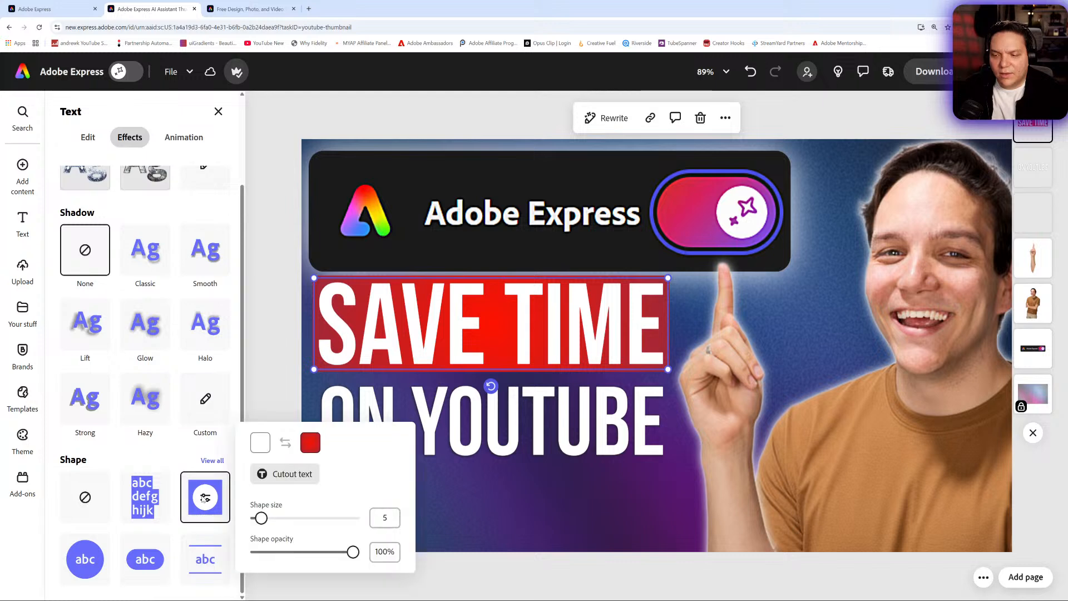
left_click(311, 442)
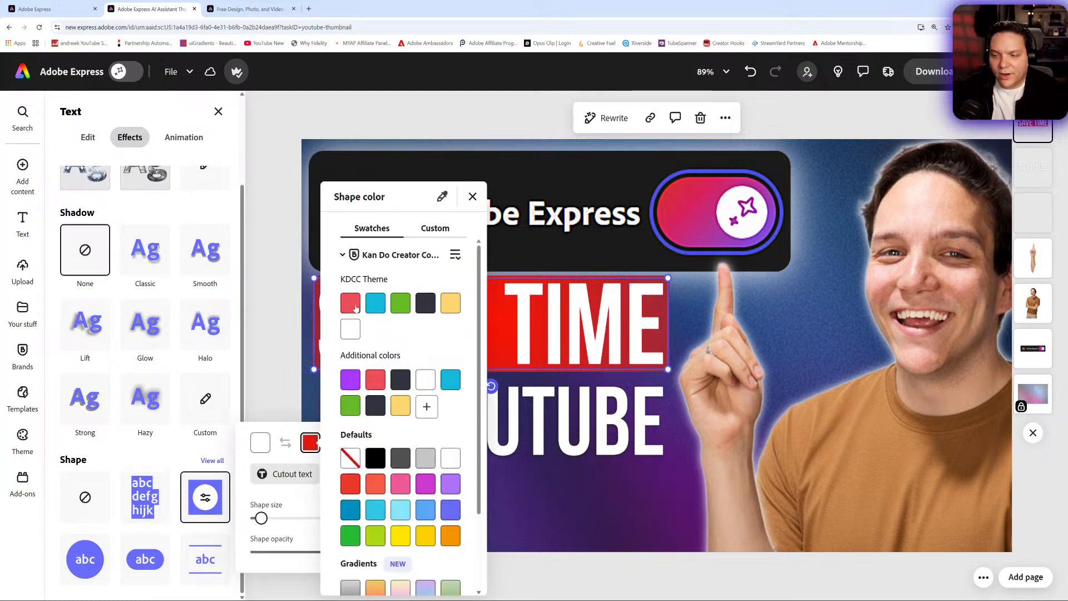
left_click(377, 381)
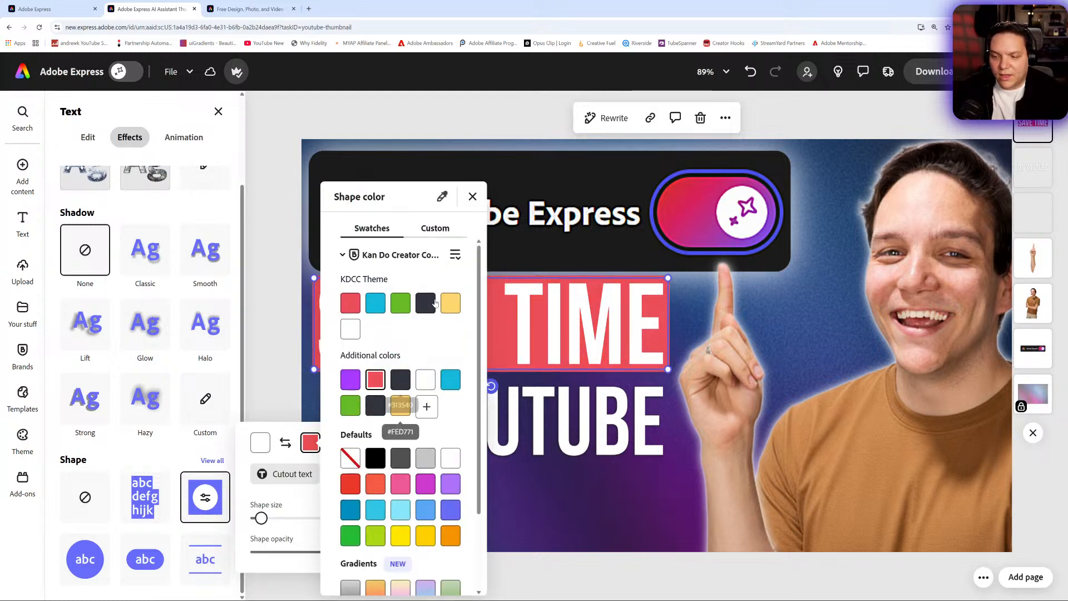
left_click(435, 228)
left_click(460, 414)
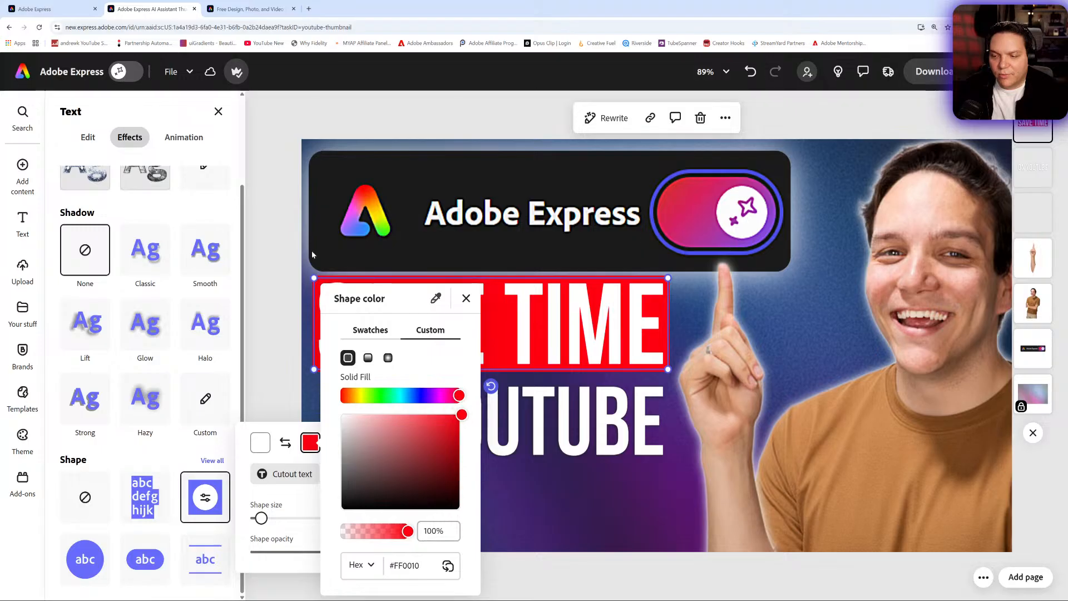
left_click(276, 240)
left_click(252, 289)
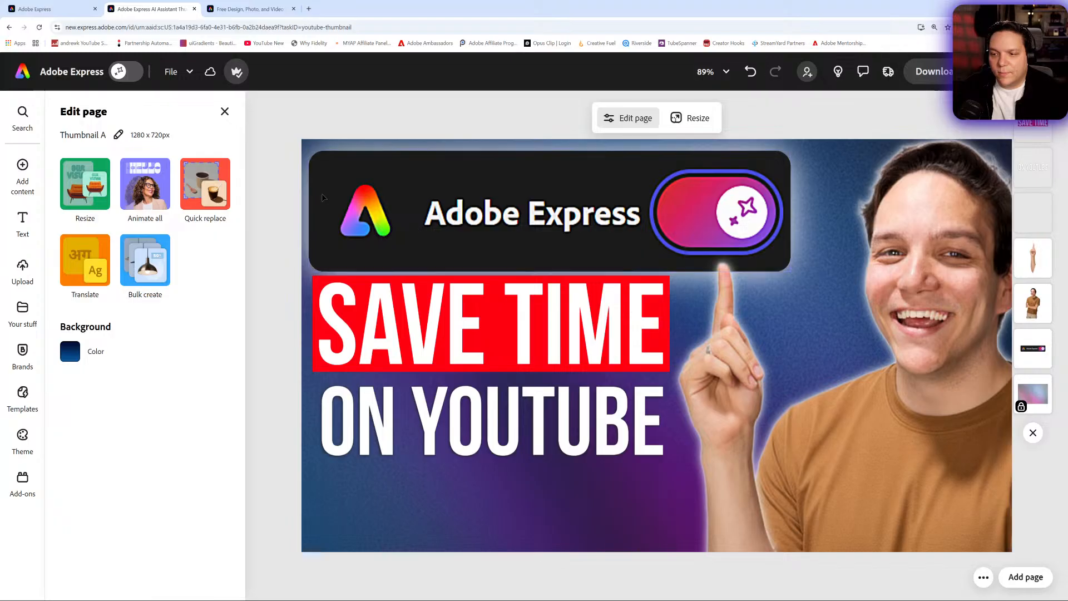
- Widen the ON YOUTUBE text slightly and nudge it up
left_click(515, 414)
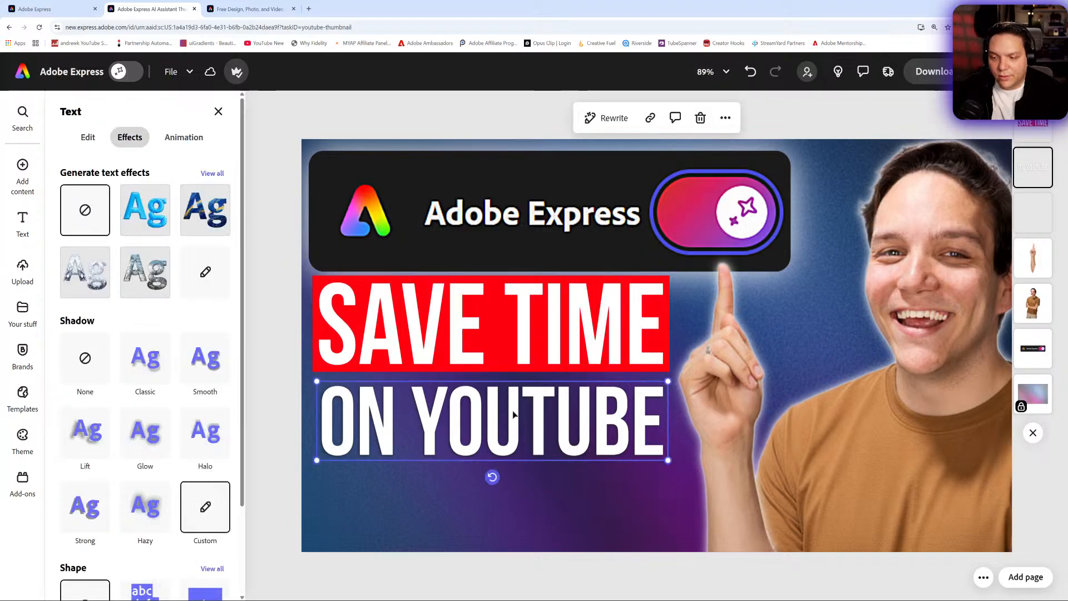
left_click_drag(666, 381, 669, 381)
left_click_drag(597, 411, 597, 409)
- Try a rounded pill shape behind SAVE TIME, then return to the rectangle shape at size 5
left_click(639, 353)
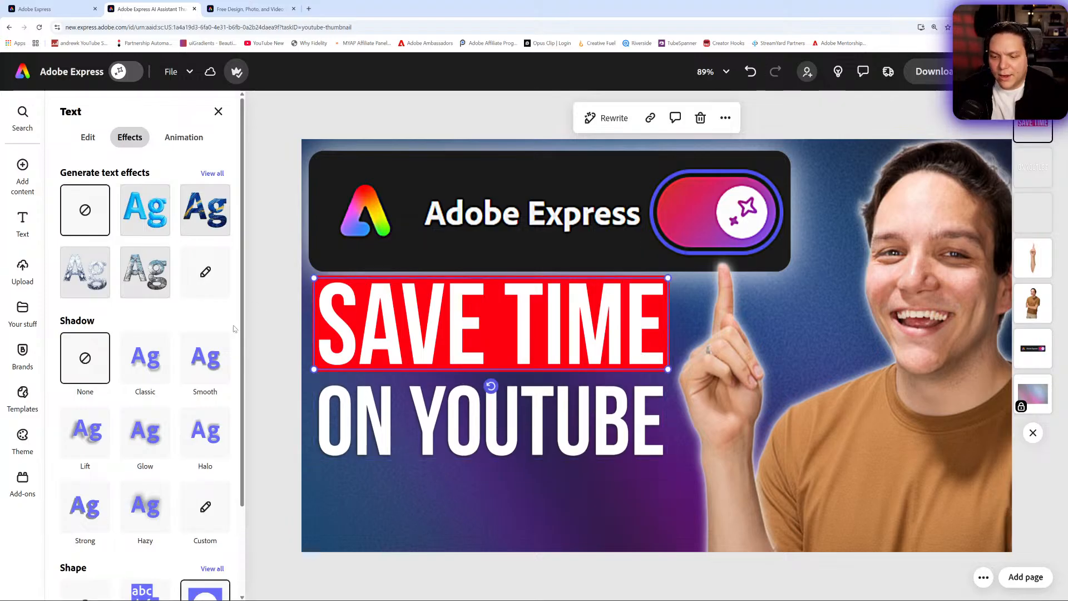
scroll(234, 329, "down", 2)
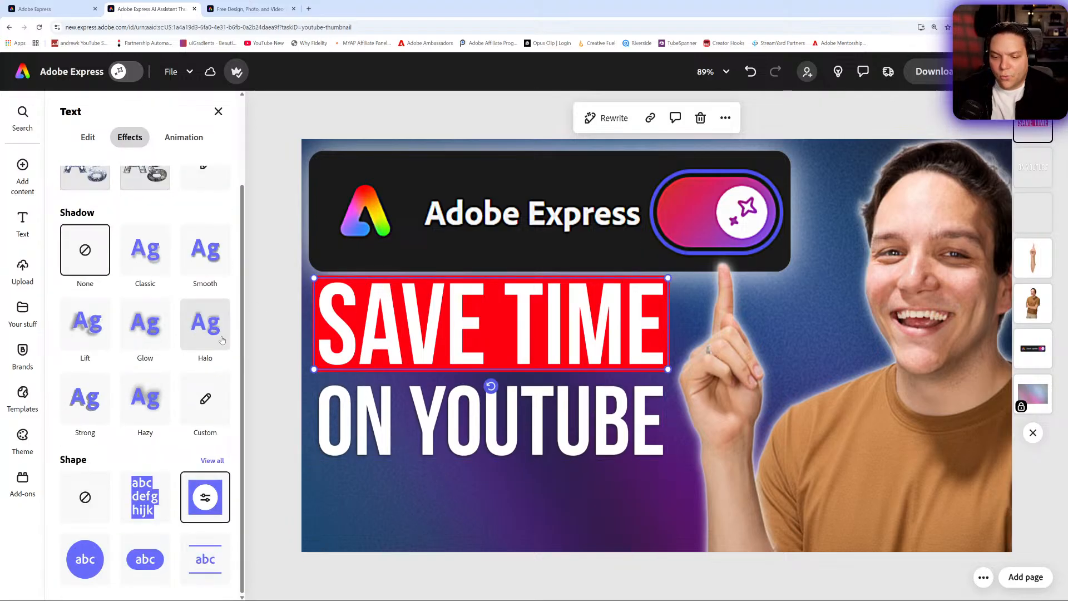
left_click(146, 559)
left_click(146, 561)
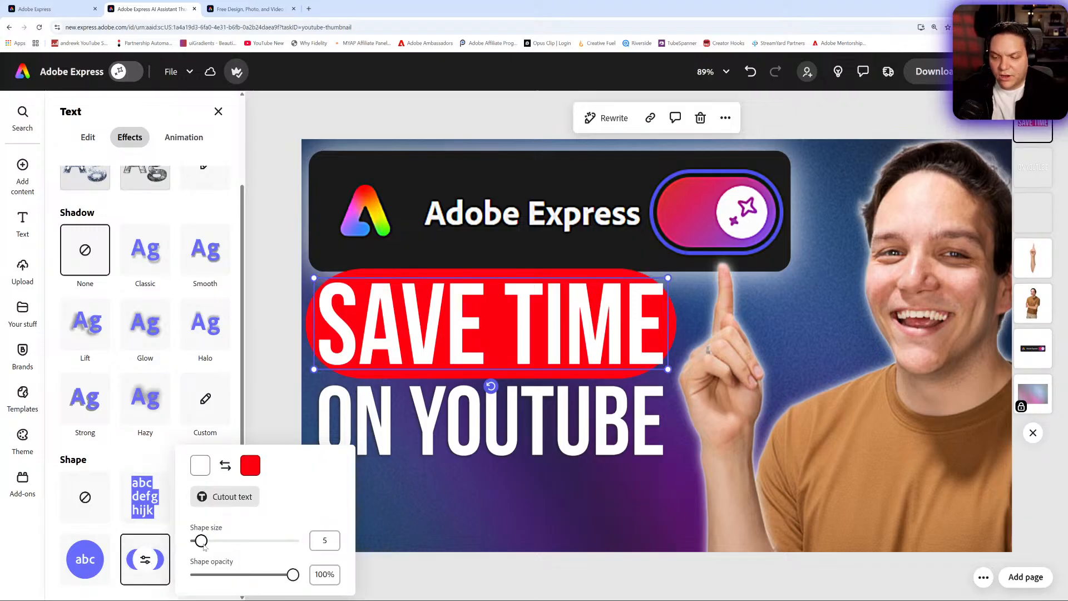
left_click_drag(203, 547, 192, 548)
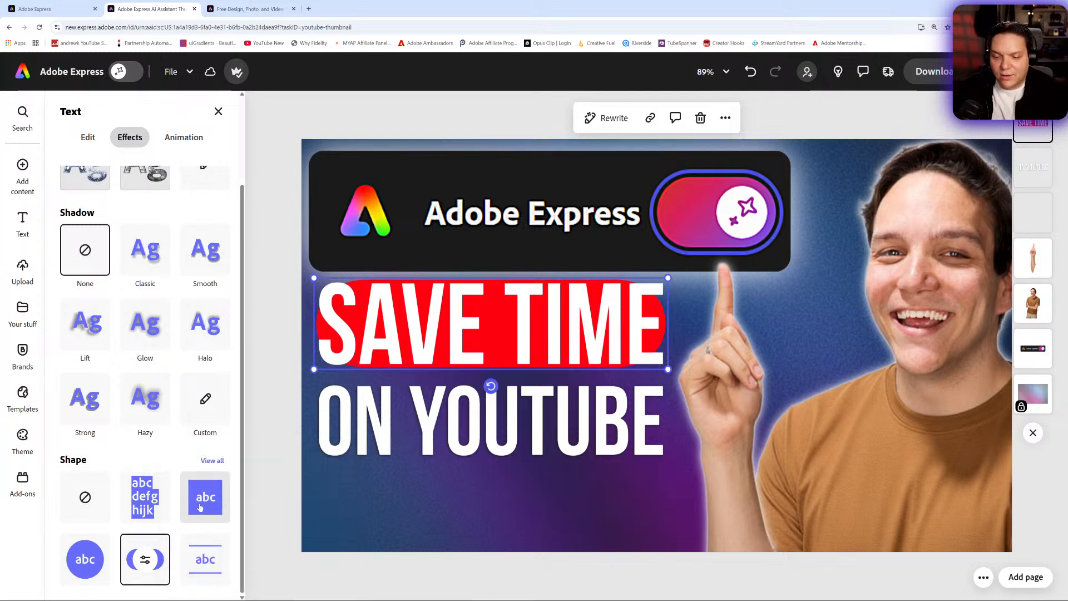
left_click(201, 507)
left_click(208, 507)
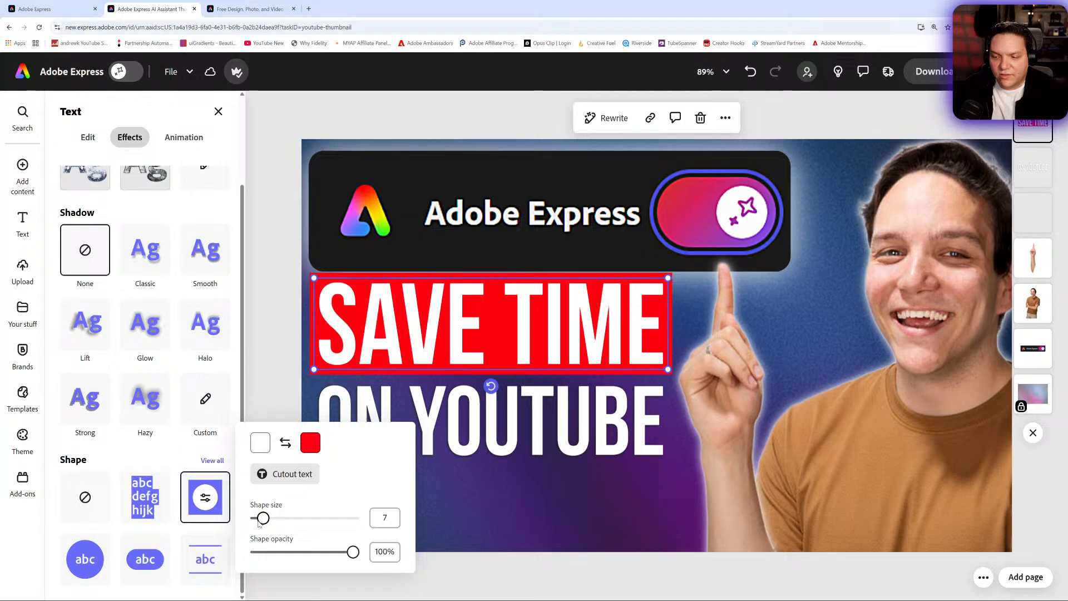
left_click_drag(258, 522, 257, 523)
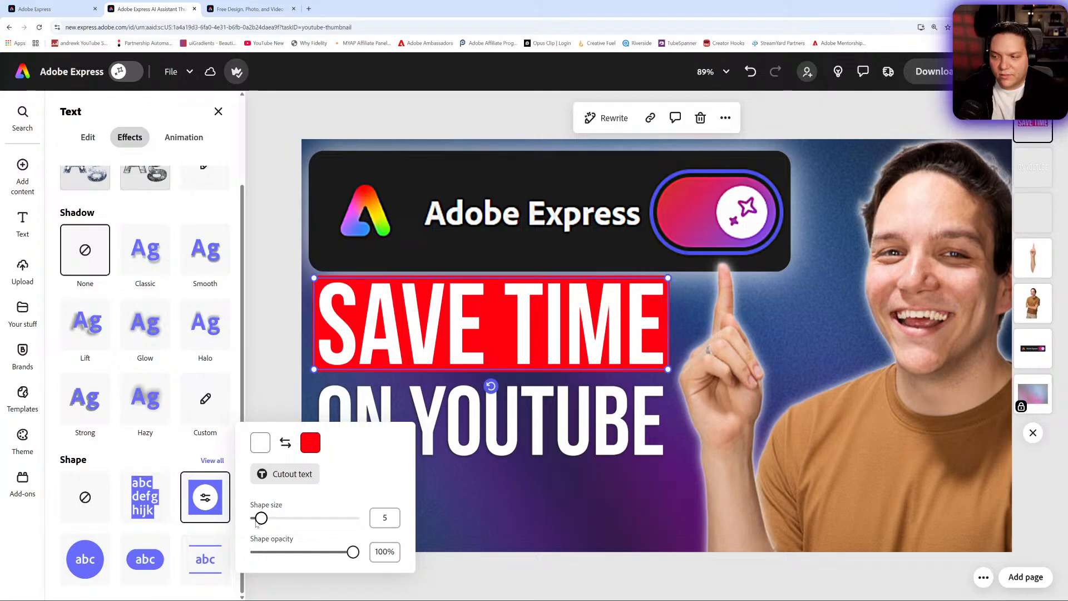
left_click(270, 324)
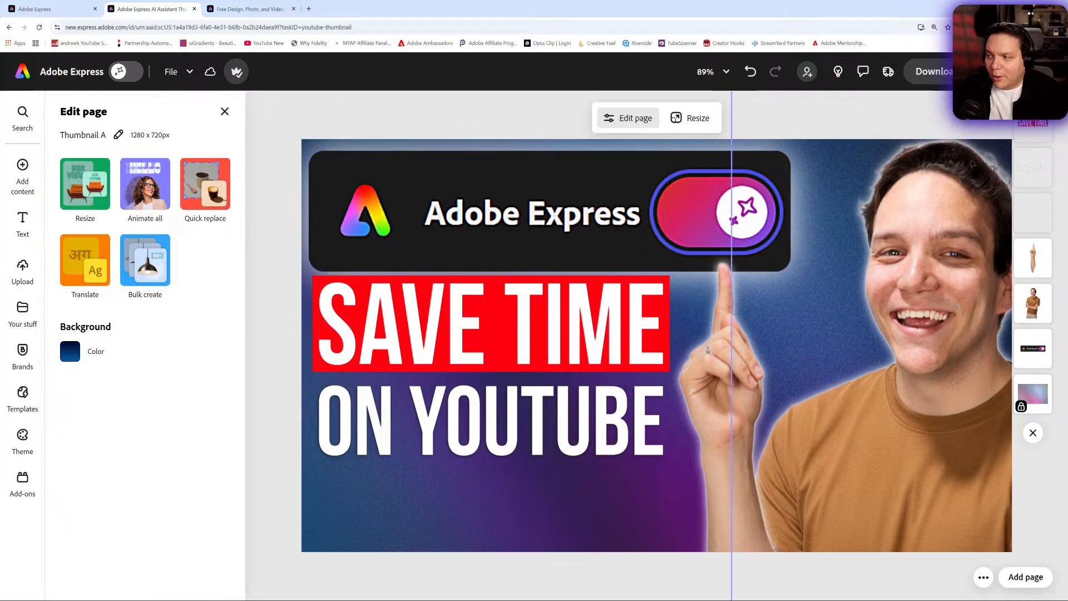
- Close the page list and Edit page panel and switch on AI Assistant mode
left_click(1035, 432)
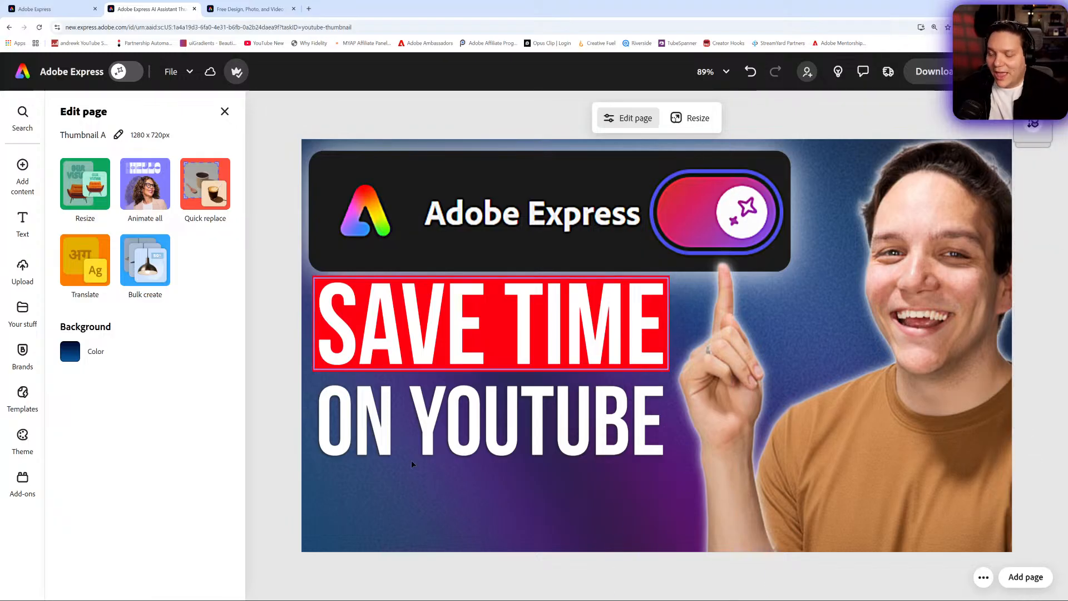
left_click(225, 112)
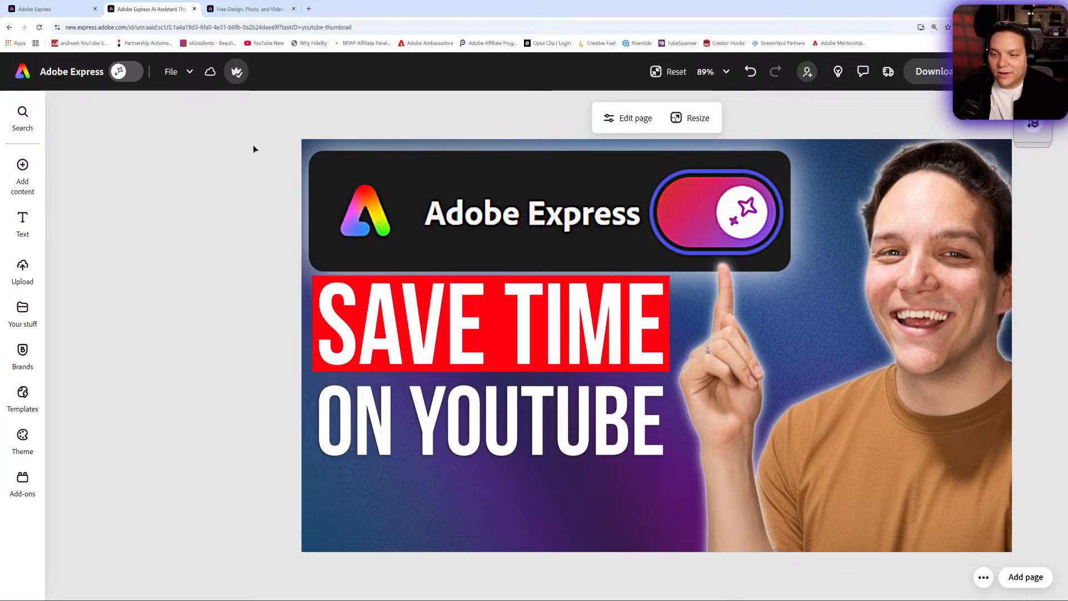
left_click(130, 81)
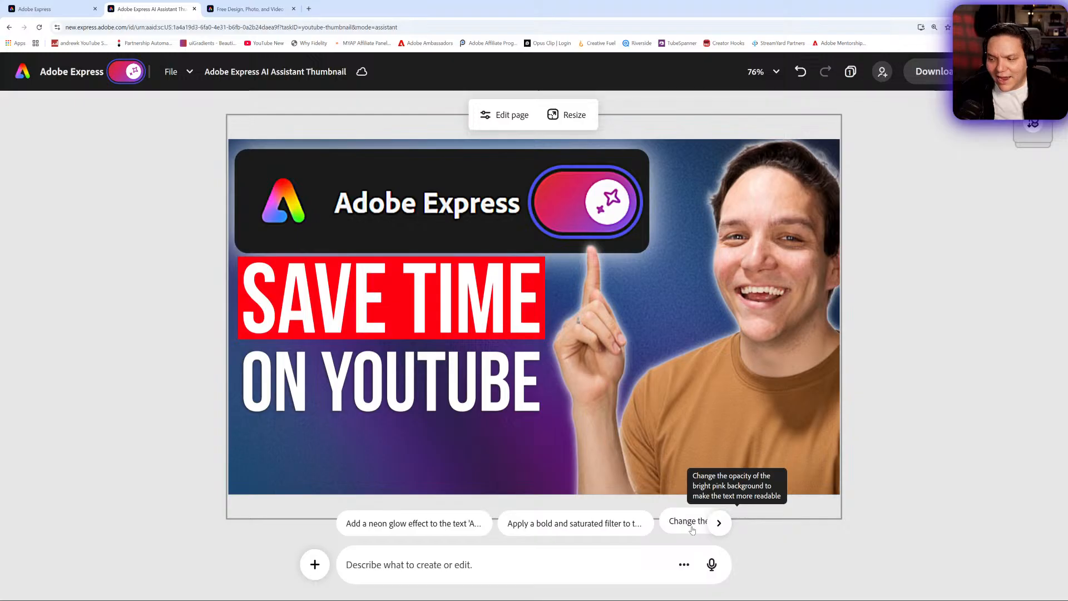
- Send the suggested prompt to change the text color of 'AI ASSISTANT' to bright cyan for contrast
left_click(716, 525)
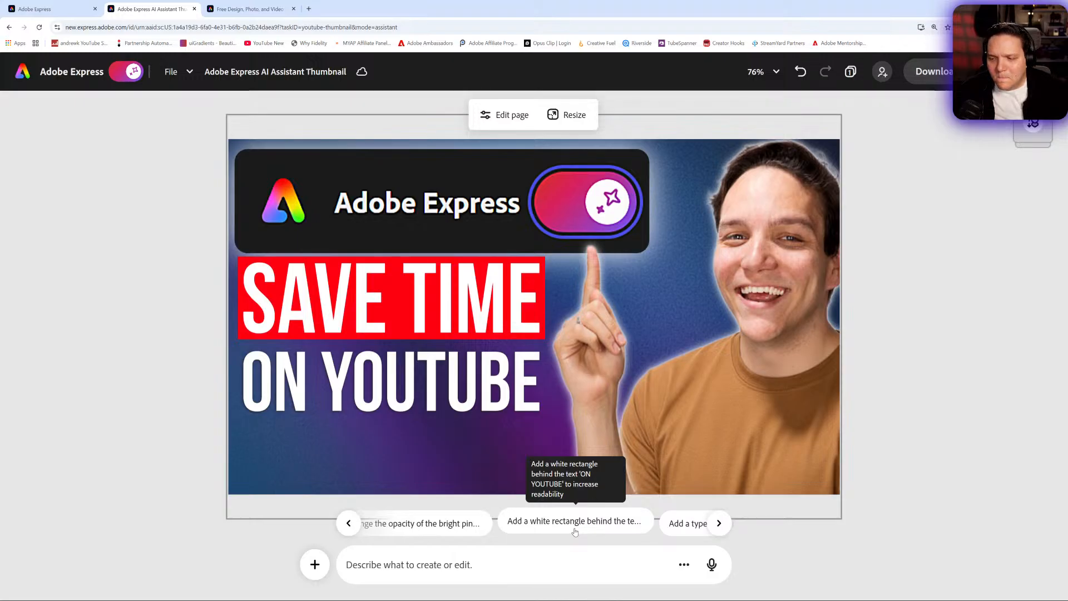
left_click(719, 524)
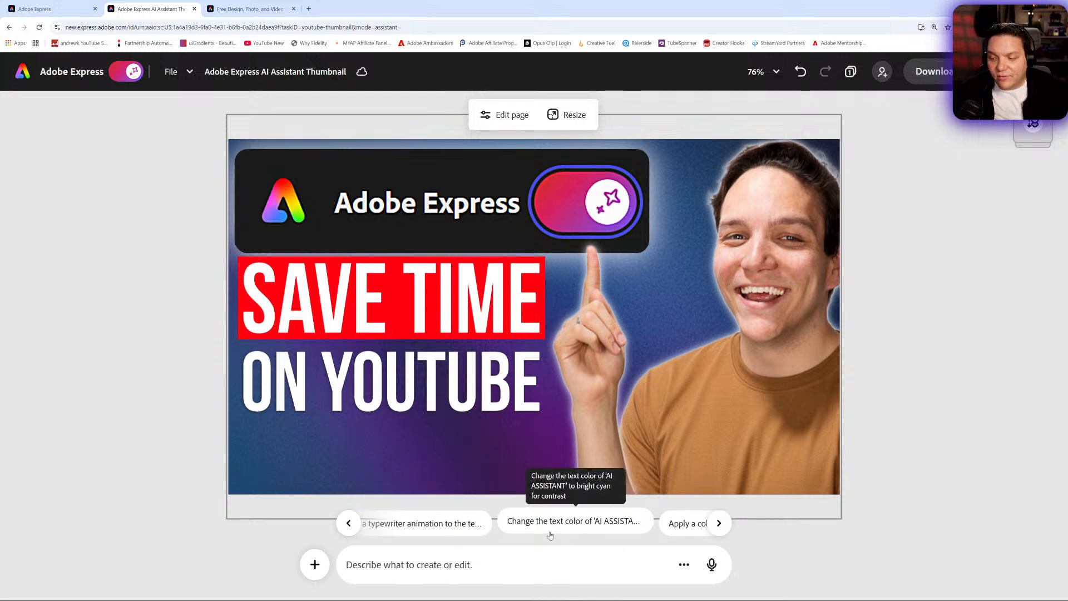
left_click(719, 523)
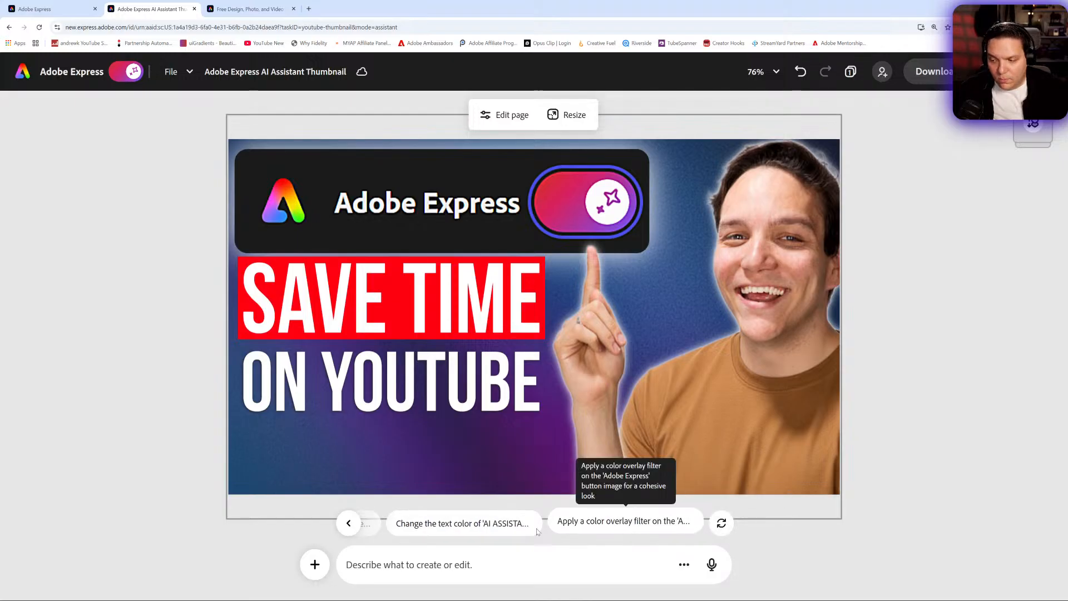
left_click(518, 533)
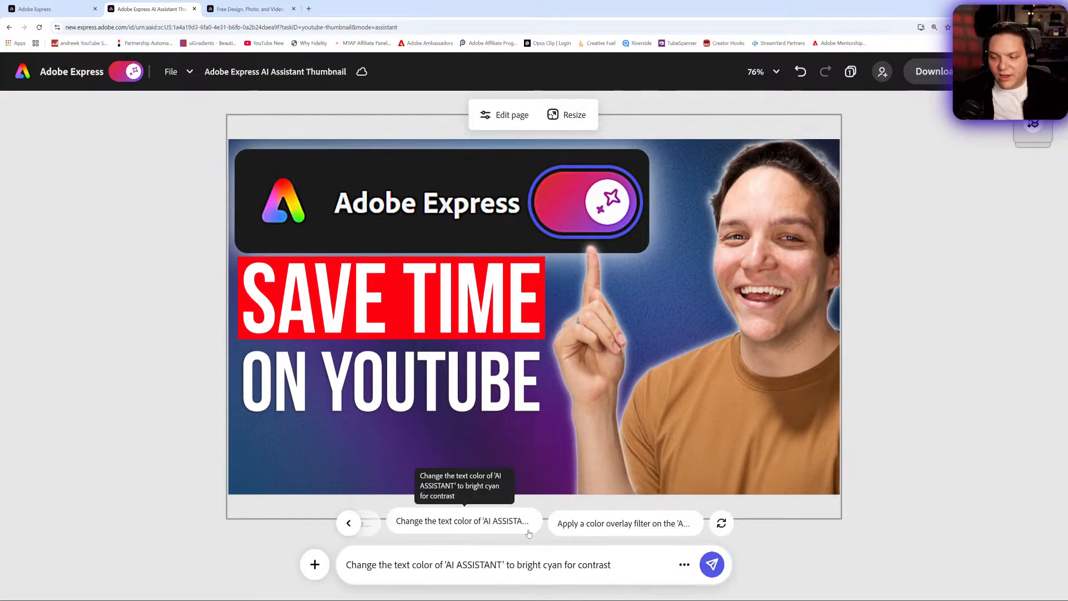
left_click(712, 565)
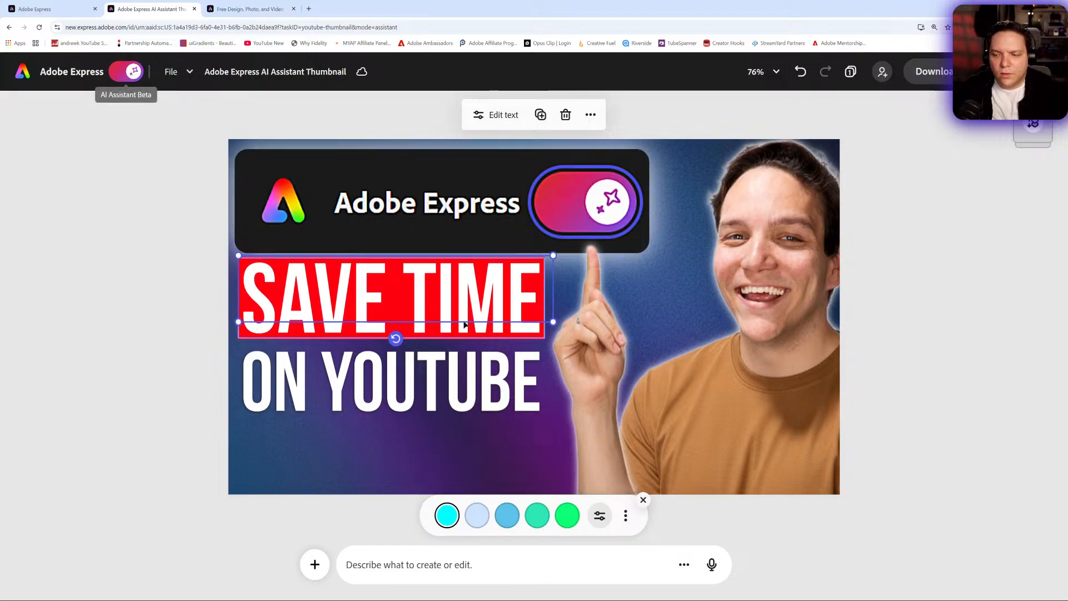
- Move the hidden AI ASSISTANT text box below ON YOUTUBE and review its cyan #00FFFF color
left_click(446, 313)
left_click_drag(445, 312, 450, 467)
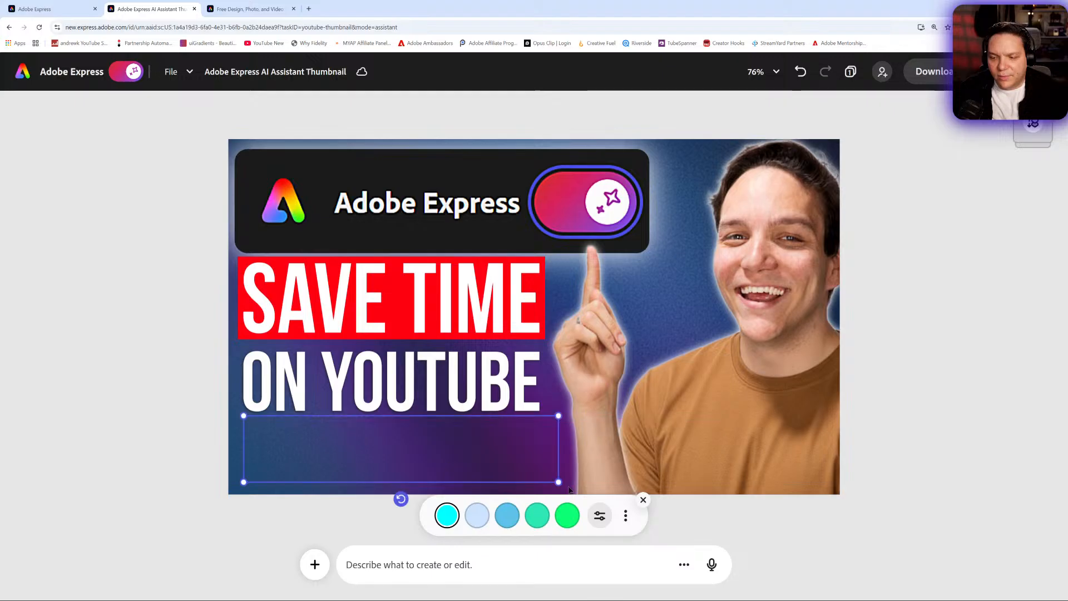
left_click(600, 516)
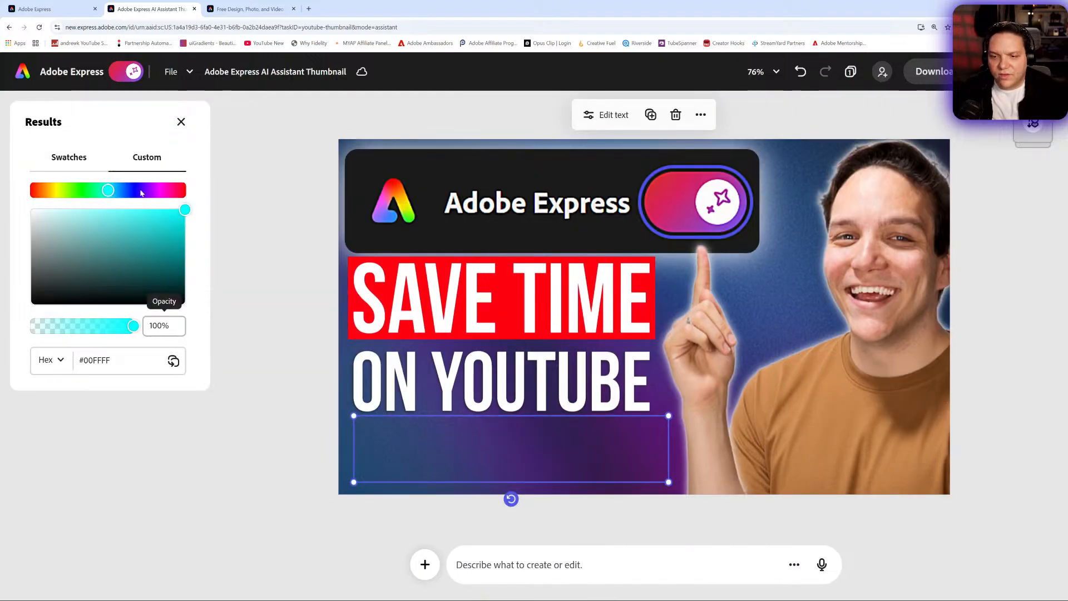
left_click(181, 121)
- Leave AI Assistant mode, raise the hidden AI ASSISTANT text's opacity to 100% and align it under ON YOUTUBE
left_click(128, 71)
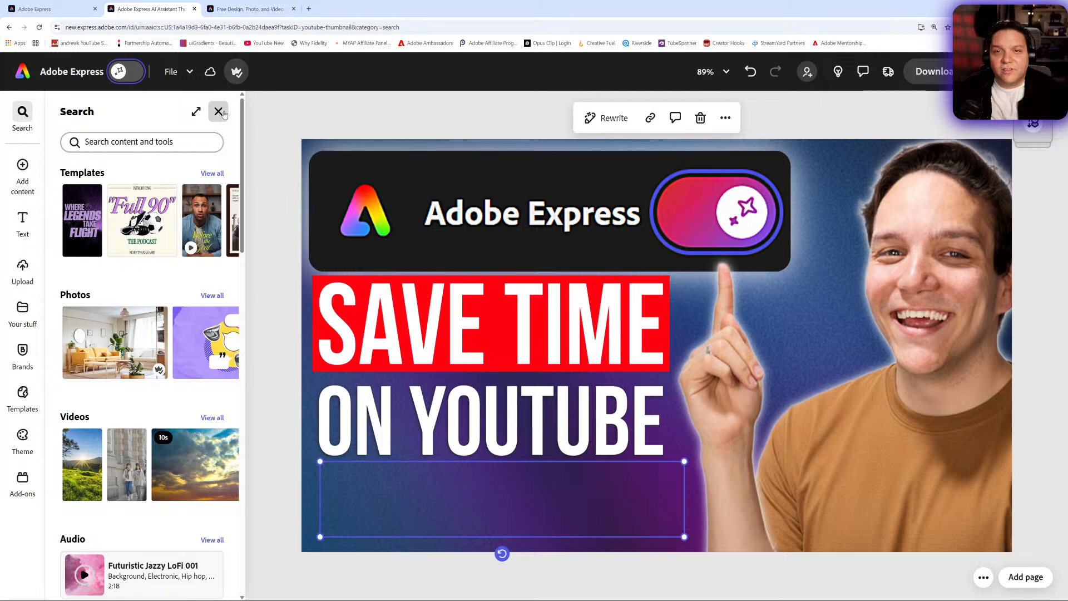
left_click(450, 489)
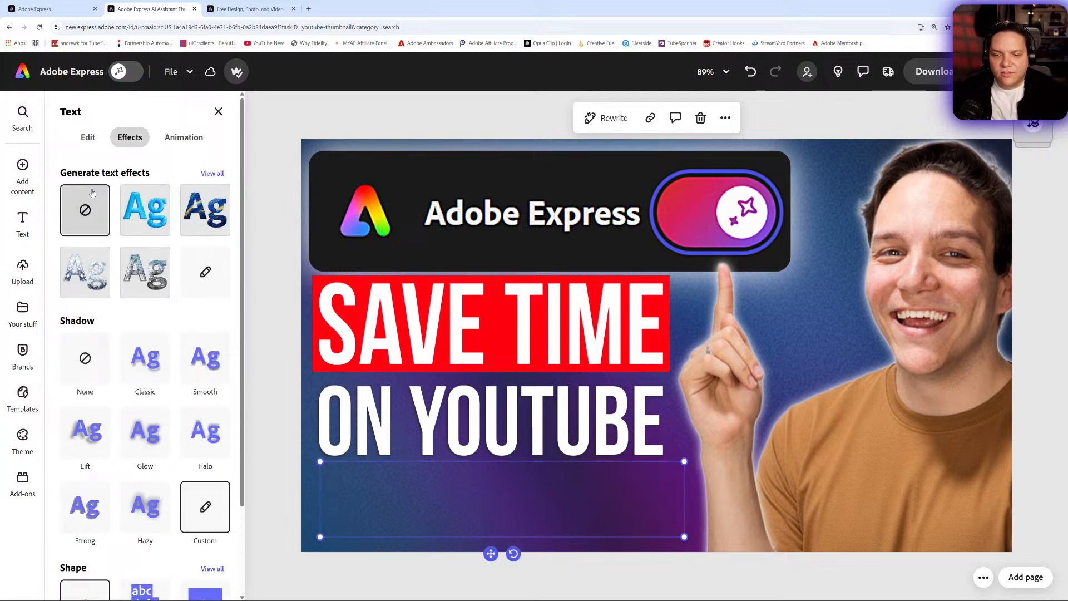
left_click(88, 136)
left_click(194, 499)
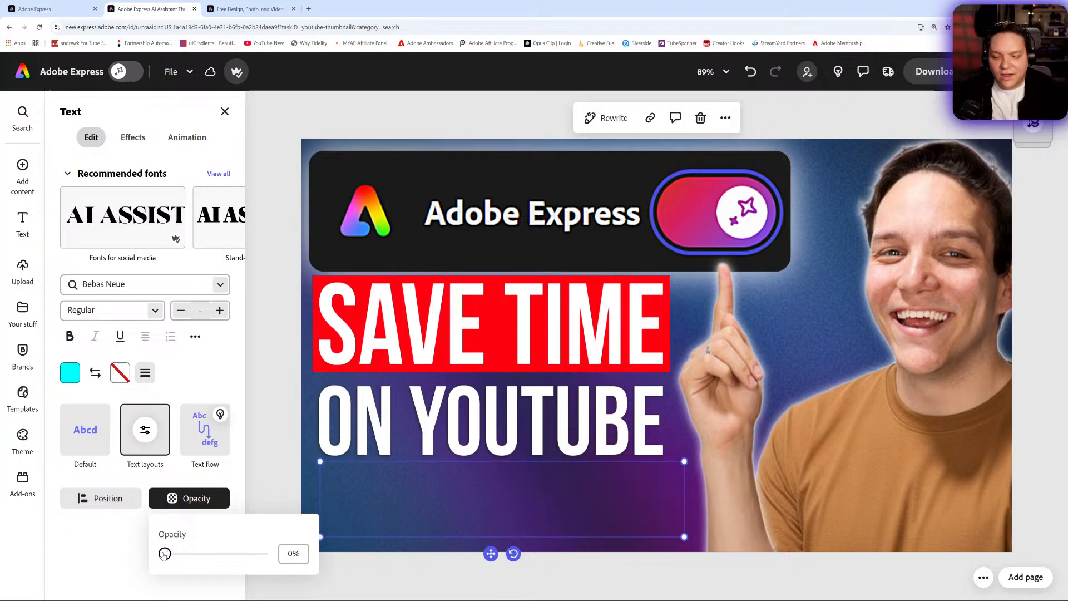
left_click_drag(165, 554, 328, 566)
left_click(427, 568)
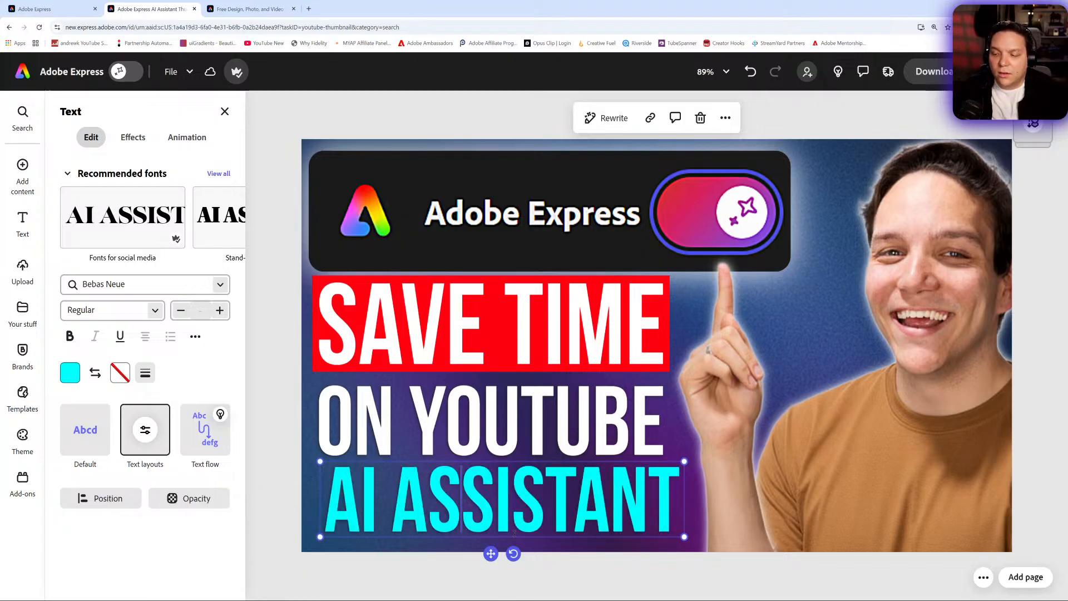
mouse_move(490, 555)
left_mouse_down()
mouse_move(491, 307)
mouse_move(482, 556)
left_mouse_up()
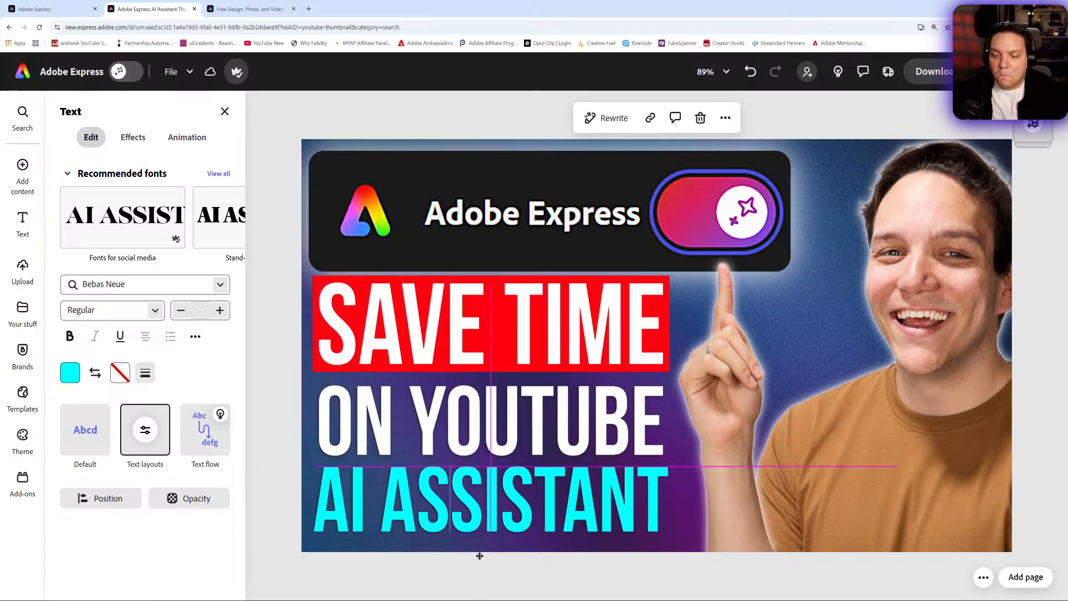
left_click_drag(480, 556, 479, 556)
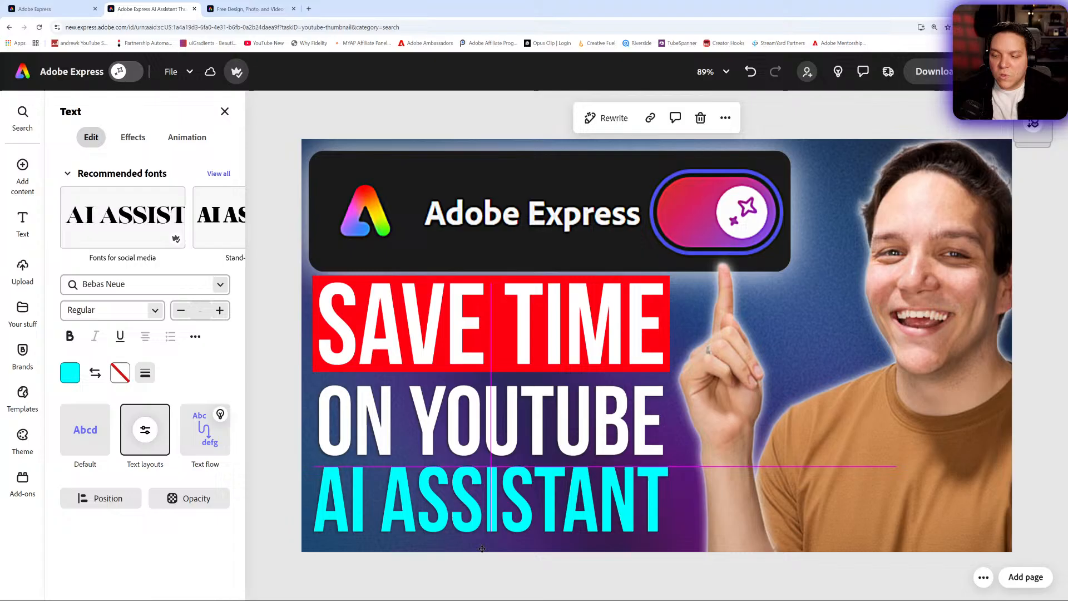
- Reselect the AI ASSISTANT text and set its opacity back to 0%
left_click(518, 417)
left_click_drag(517, 418, 517, 411)
left_click(536, 499)
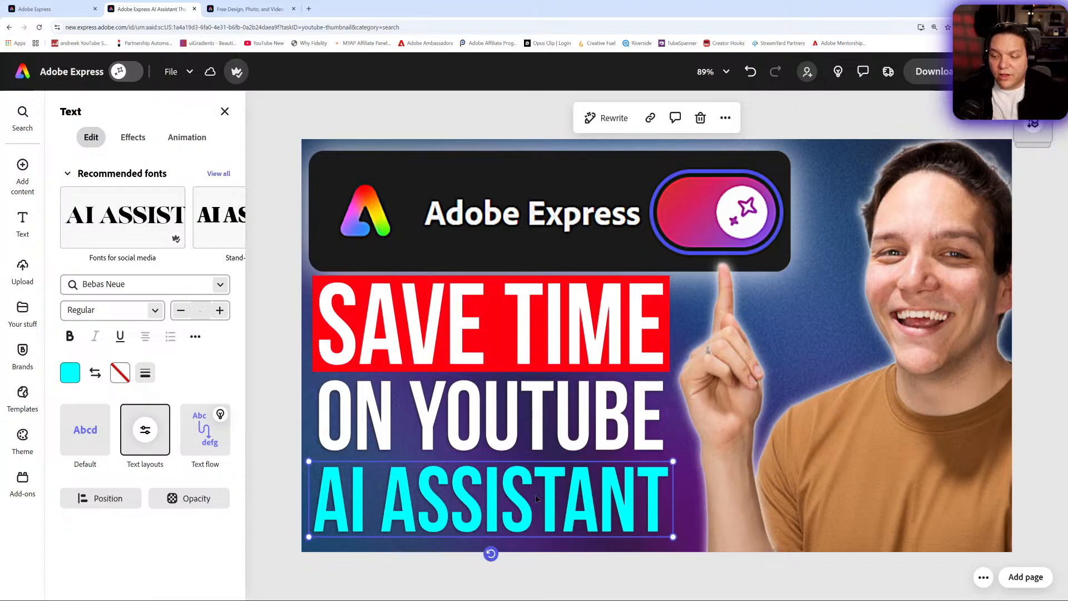
left_click_drag(536, 499, 537, 500)
left_click(189, 498)
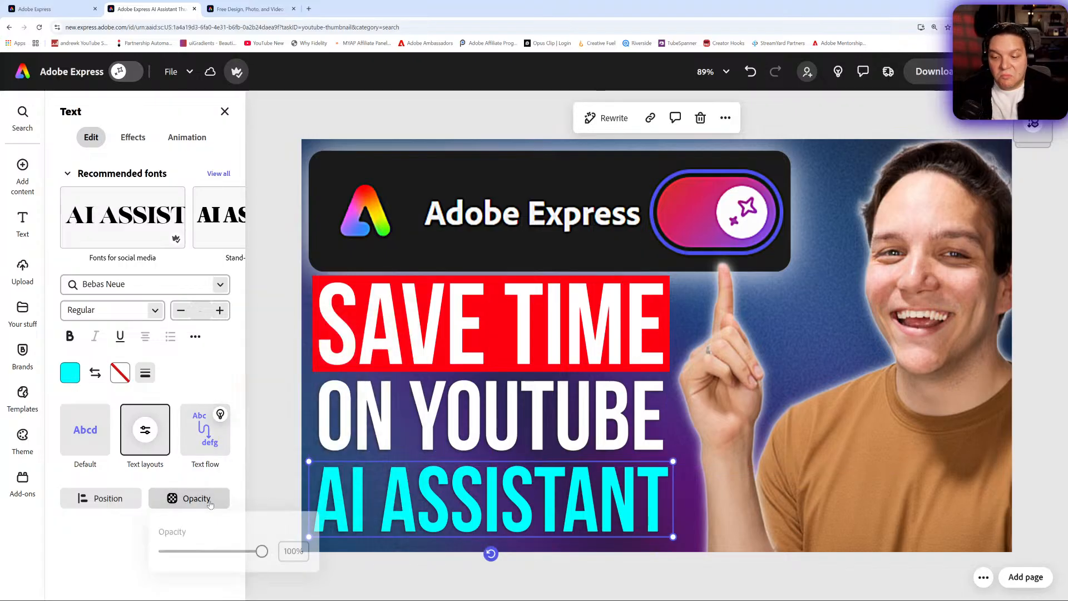
left_click_drag(262, 554, 116, 548)
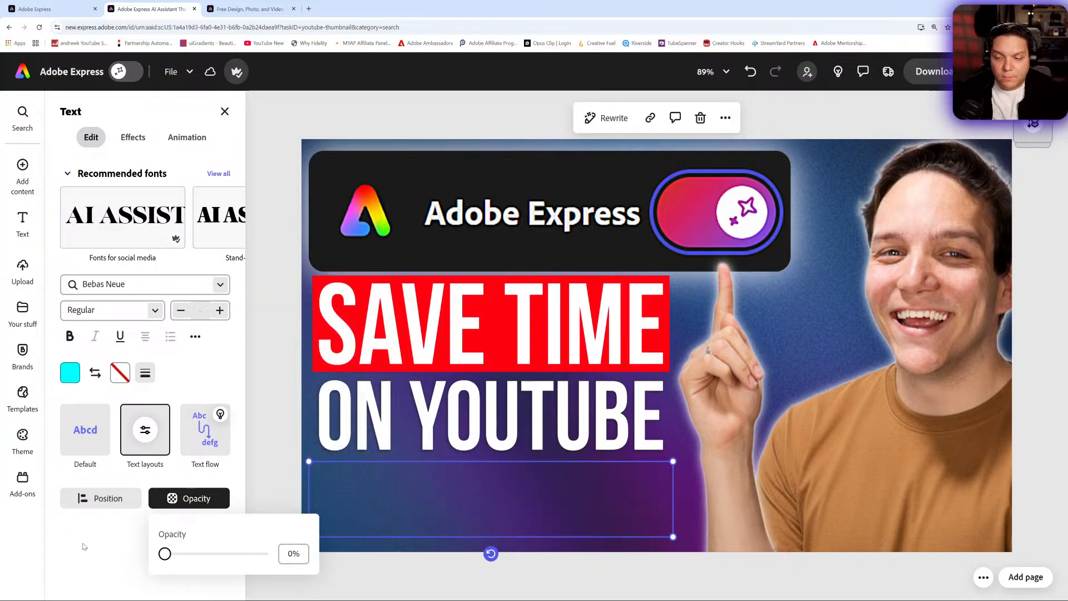
- Duplicate the thumbnail page from the page actions
left_click(282, 405)
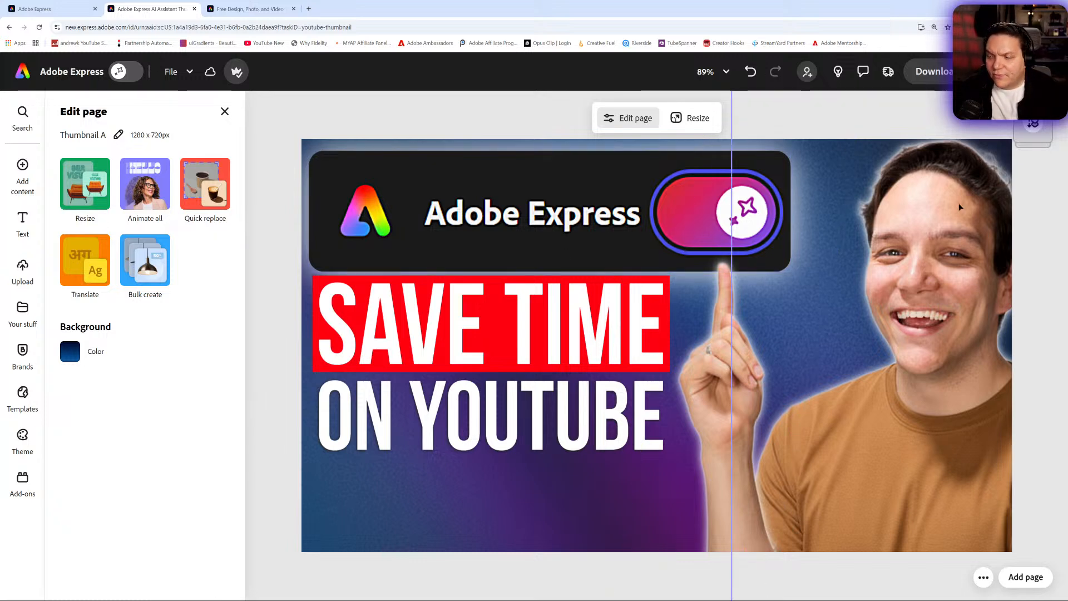
left_click(983, 578)
left_click(942, 527)
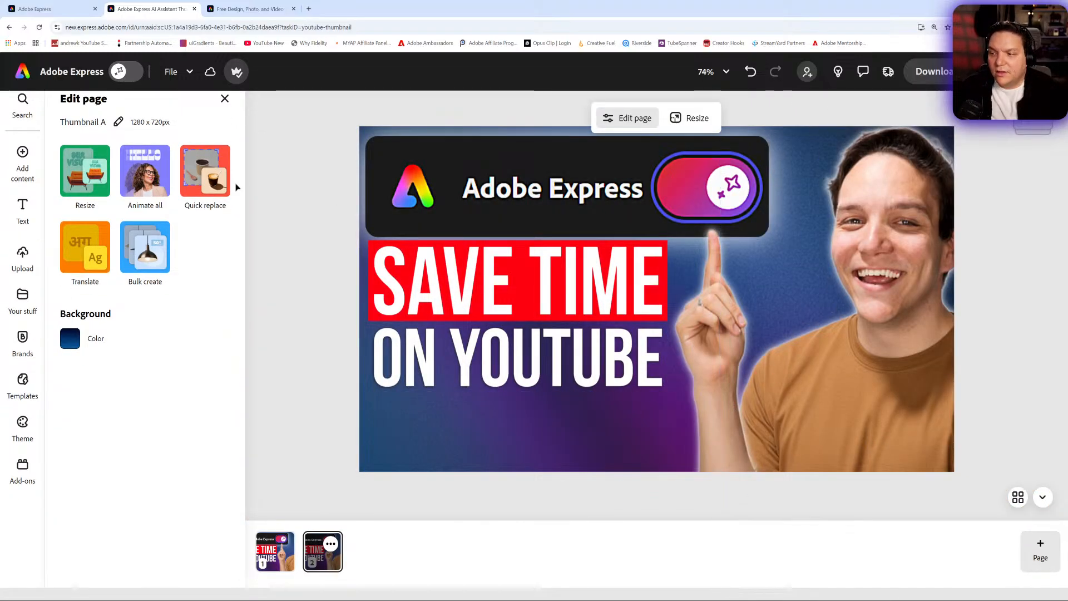
- Rename the duplicated page as Thumbnail B
left_click(118, 124)
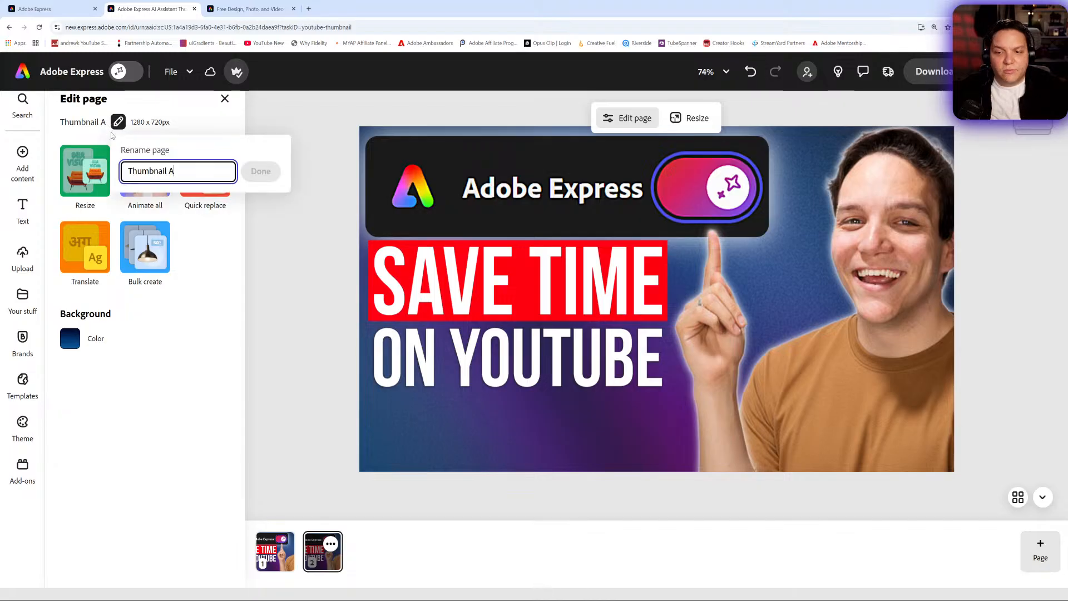
key("BackSpace")
type("B")
left_click(260, 172)
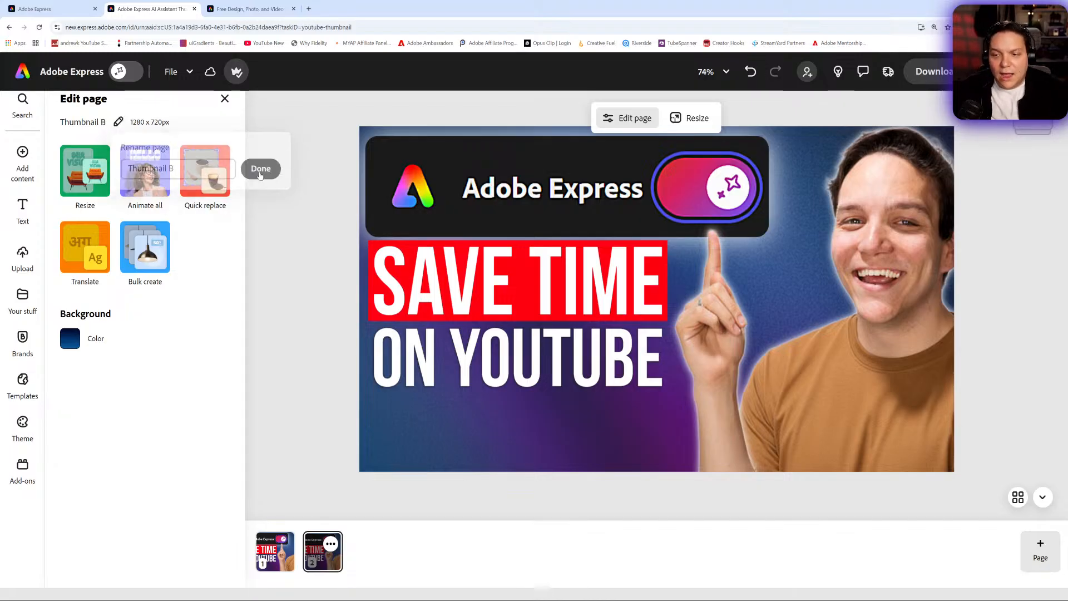
- Try several gradient presets for the page background, settling on the pink #DAACEC to #89CFF0 linear gradient
left_click(471, 318)
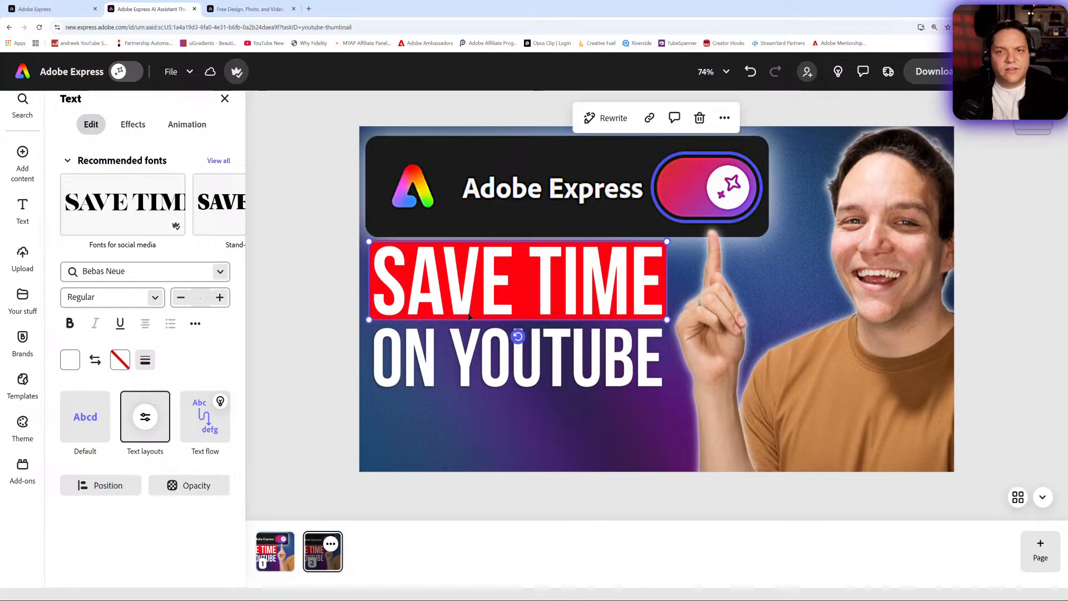
left_click(310, 269)
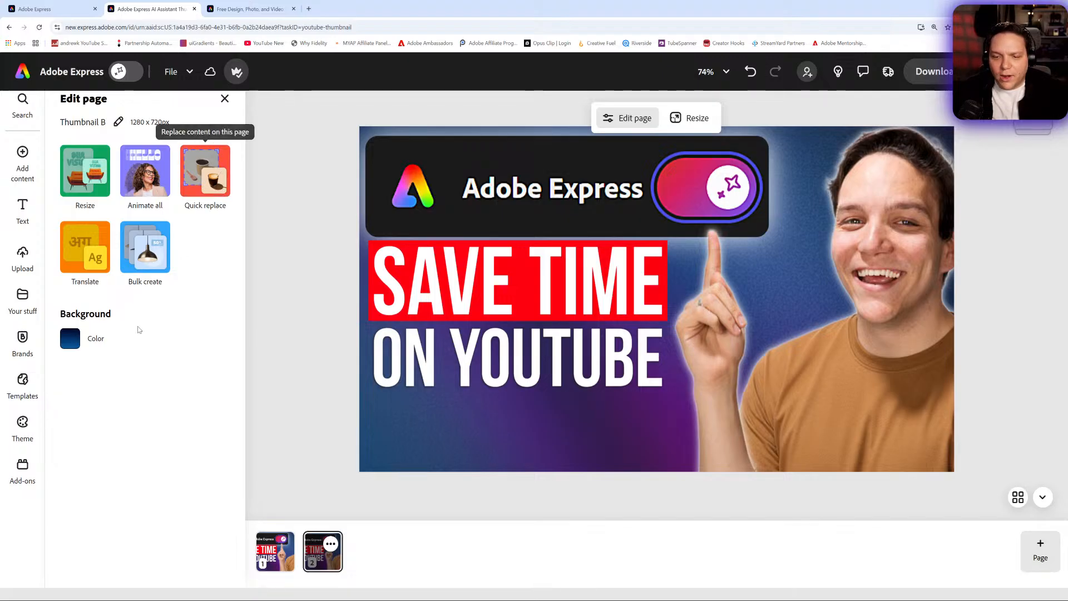
left_click(78, 344)
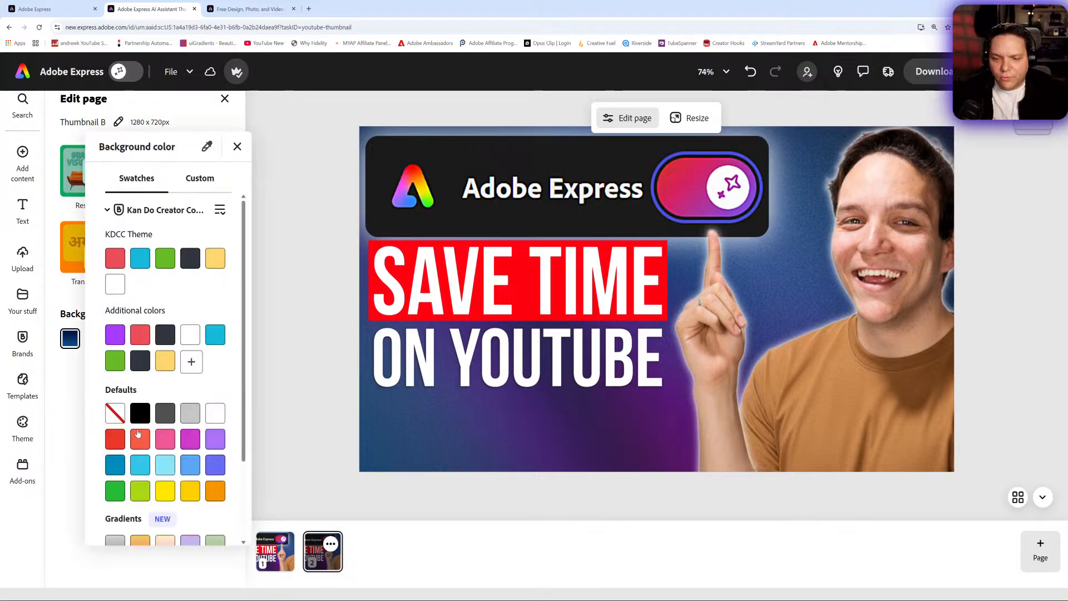
scroll(169, 427, "down", 2)
left_click(192, 472)
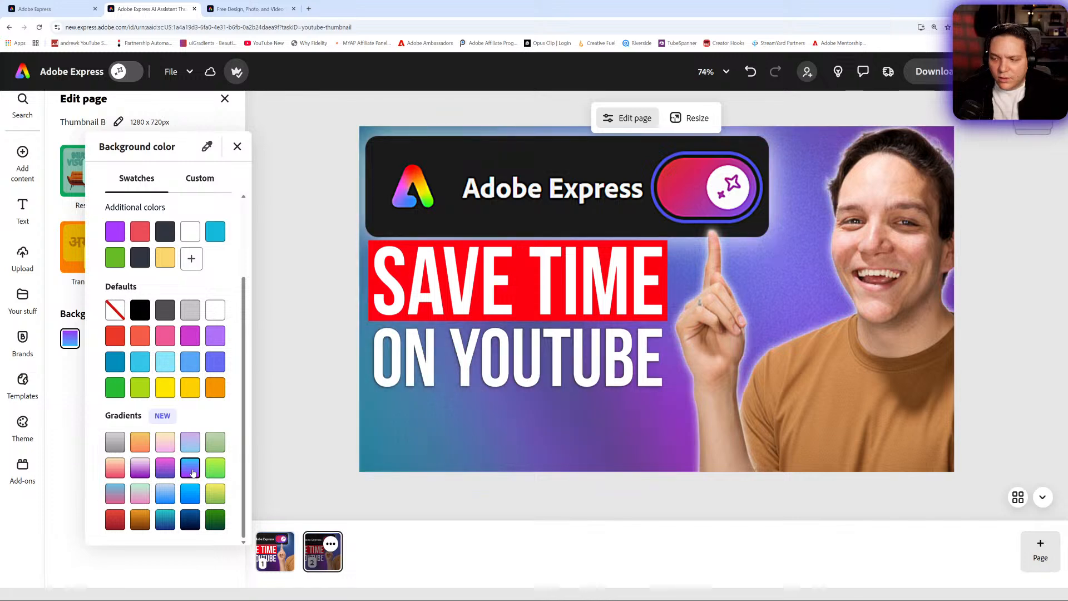
left_click(215, 442)
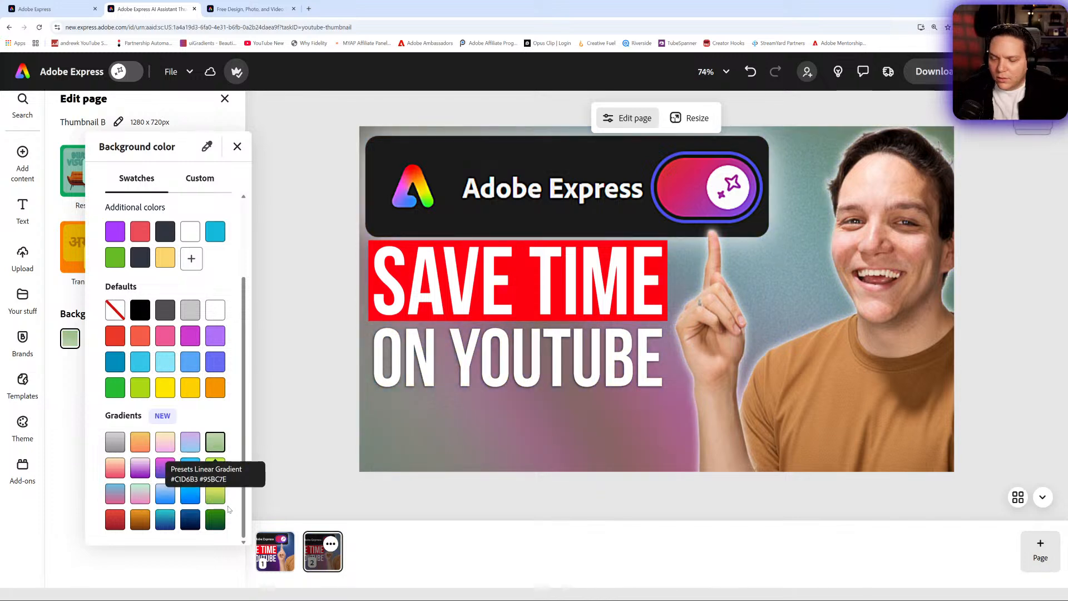
left_click(216, 521)
left_click(116, 471)
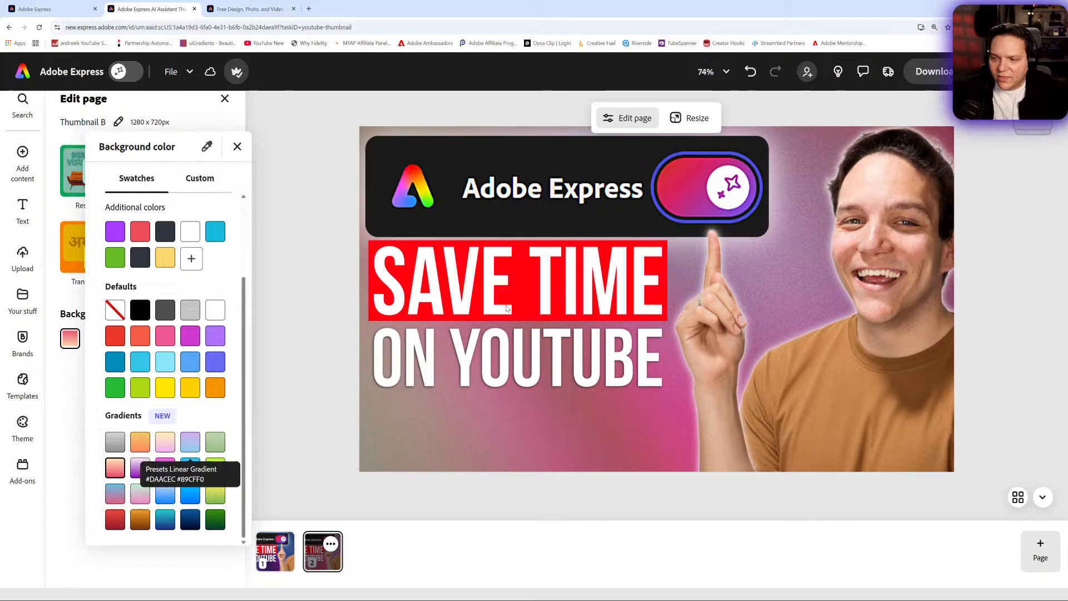
- Set the hidden AI ASSISTANT text's opacity to 100% and move it up onto the SAVE TIME line
left_click(532, 282)
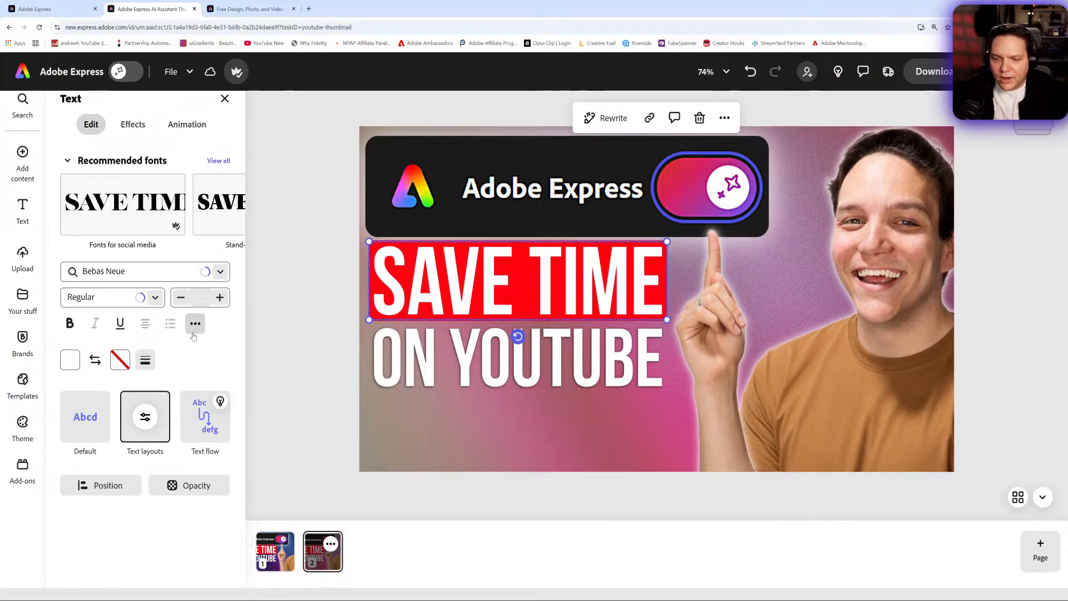
left_click(131, 125)
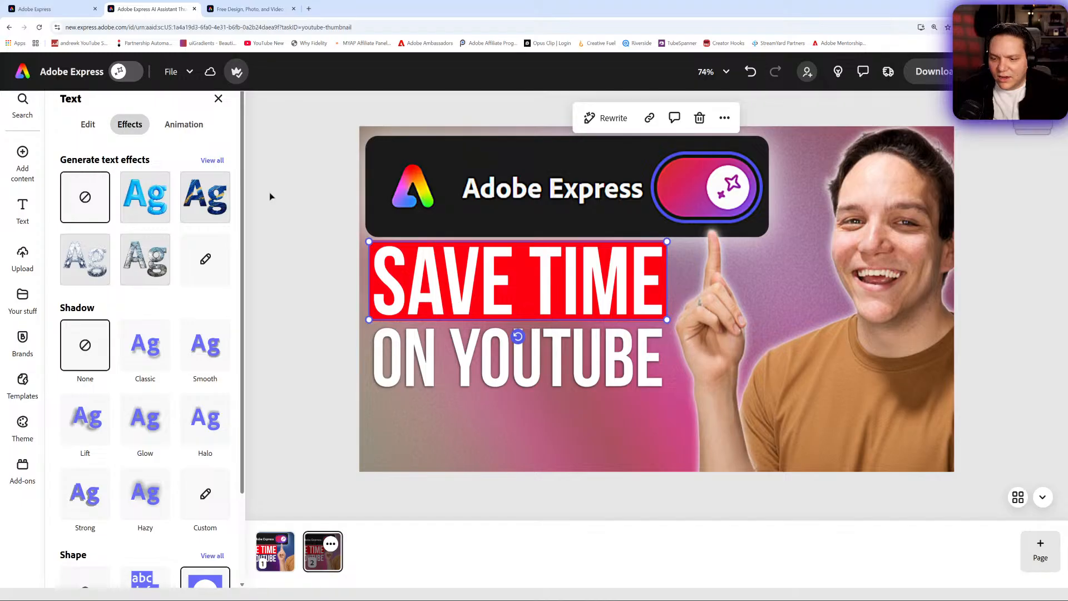
left_click(103, 124)
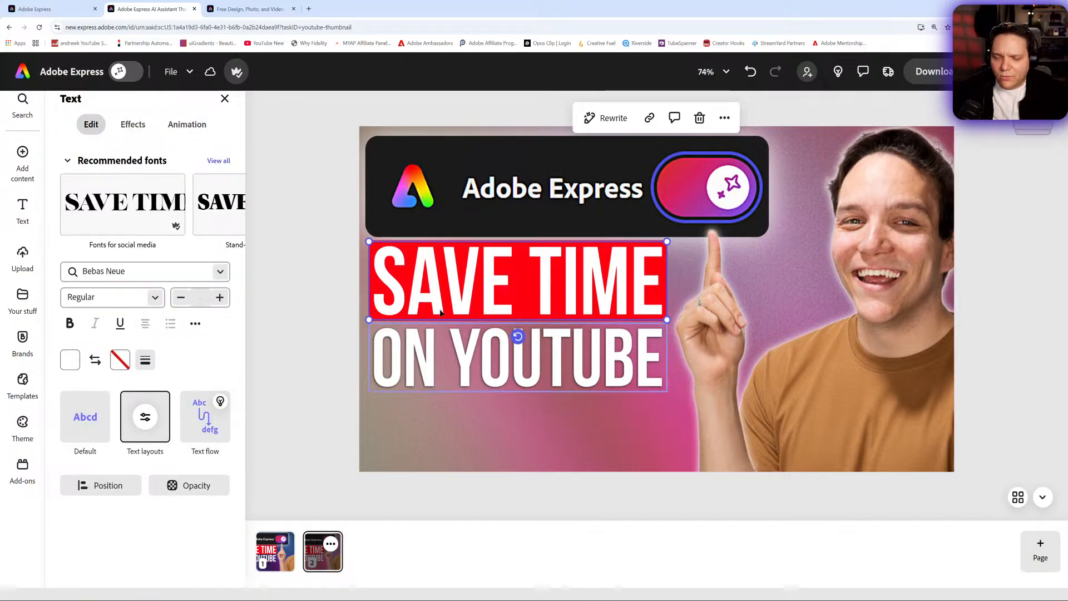
left_click(431, 437)
left_click(189, 485)
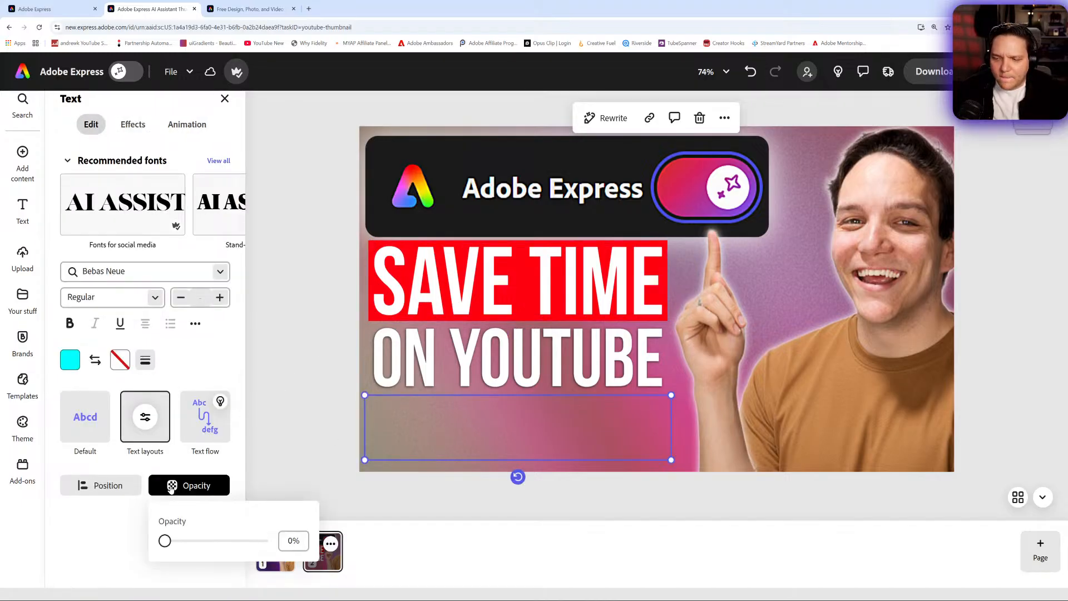
left_click_drag(165, 541, 261, 541)
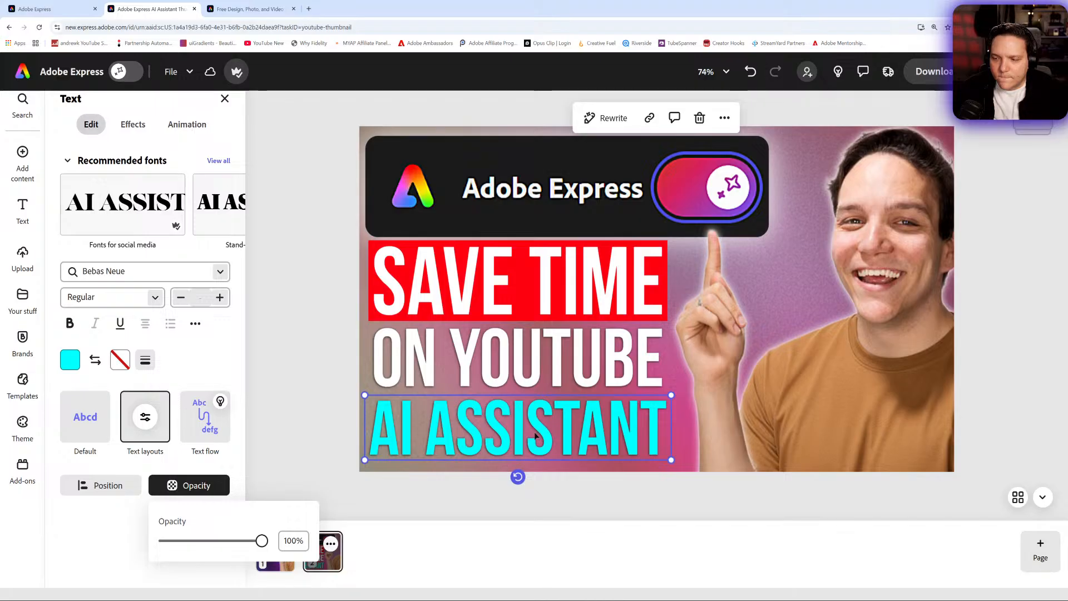
left_click_drag(539, 429, 550, 281)
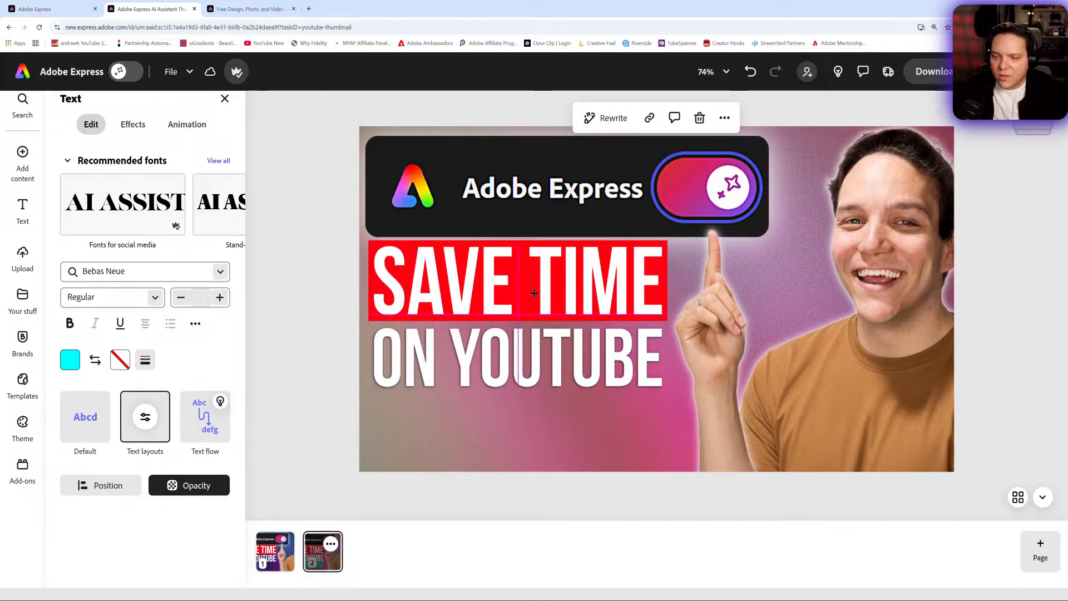
- Select the SAVE TIME text in the layers list and delete it
left_click(1033, 128)
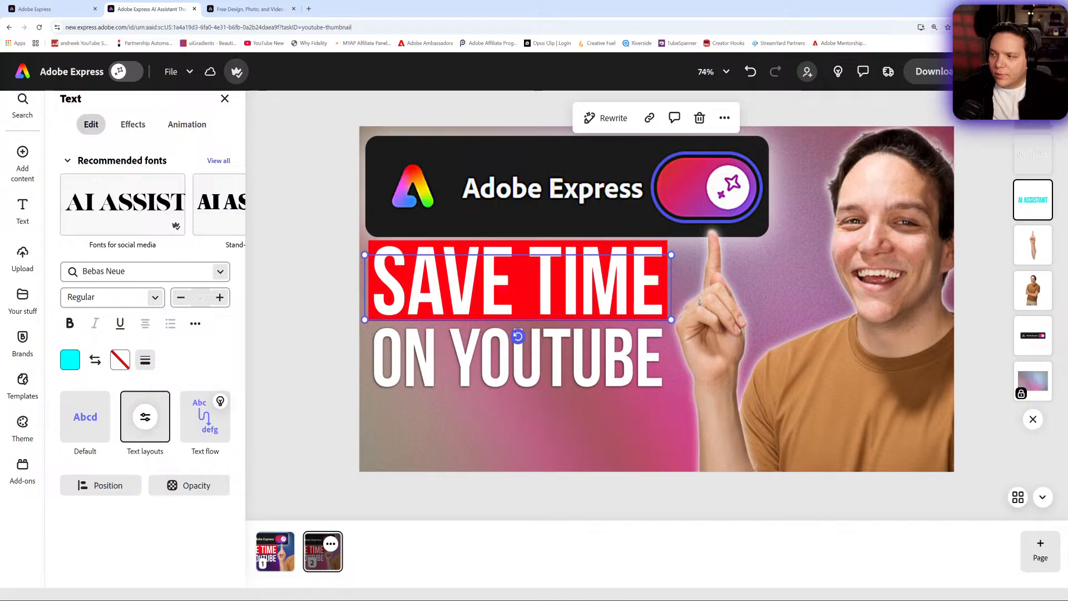
left_click(1032, 110)
key("Delete")
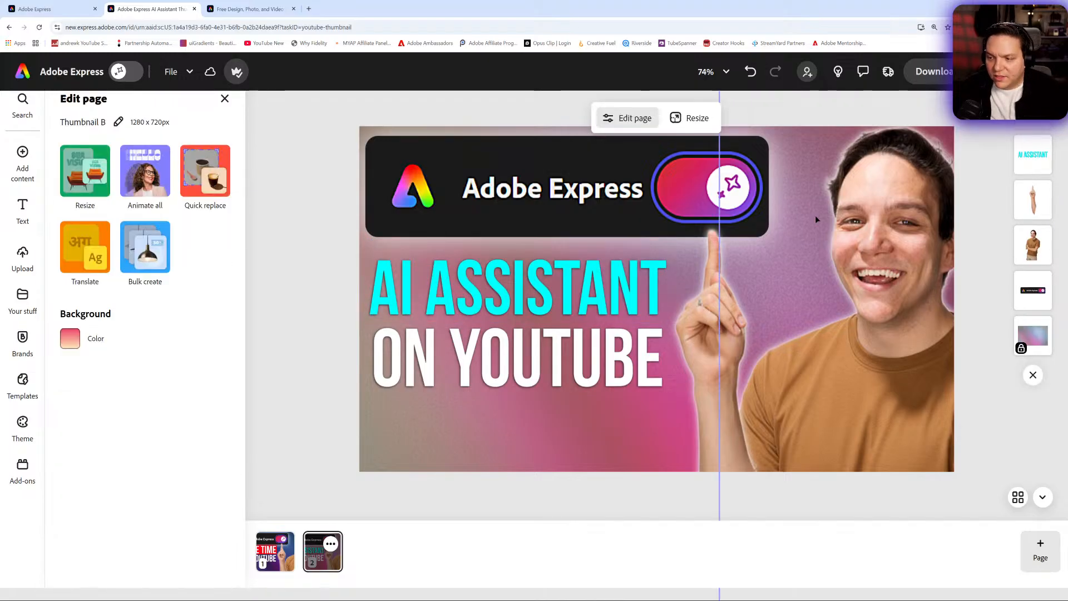
- Nudge the AI ASSISTANT text's size and move the ON YOUTUBE text slightly upward
left_click(536, 290)
left_click_drag(535, 290, 537, 284)
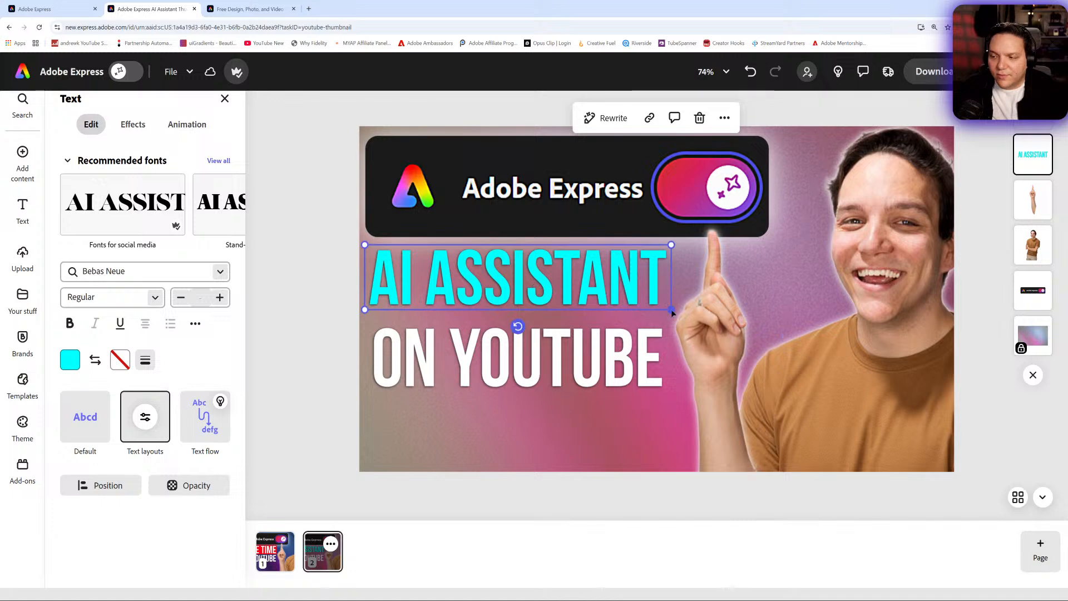
left_click_drag(669, 308, 672, 310)
left_click_drag(432, 371, 427, 361)
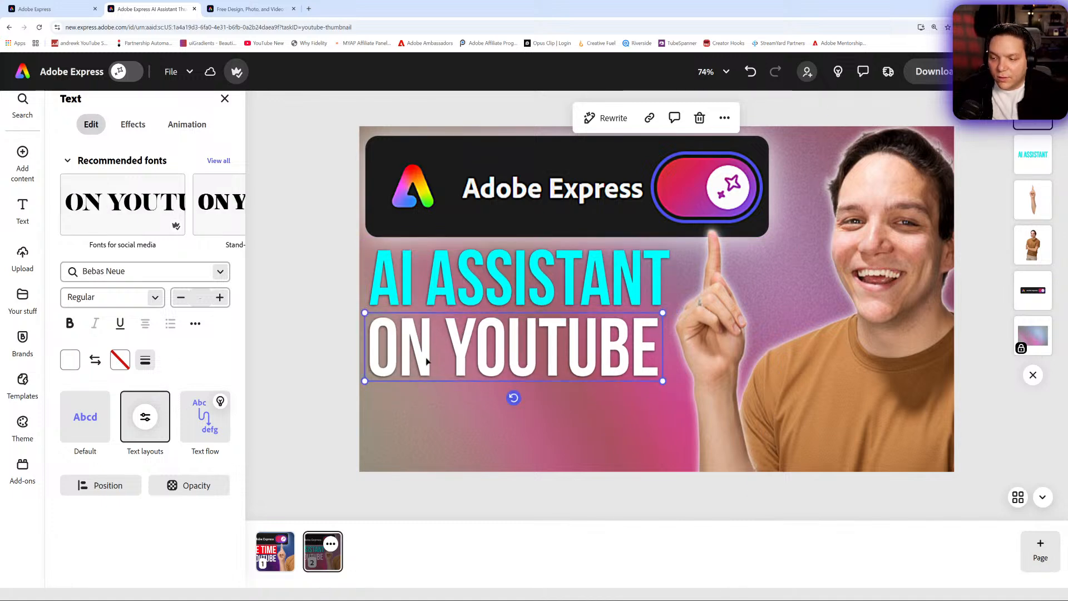
- Replace the ON YOUTUBE text with THUMBNAILS and shift it right beneath AI ASSISTANT
double_click(427, 360)
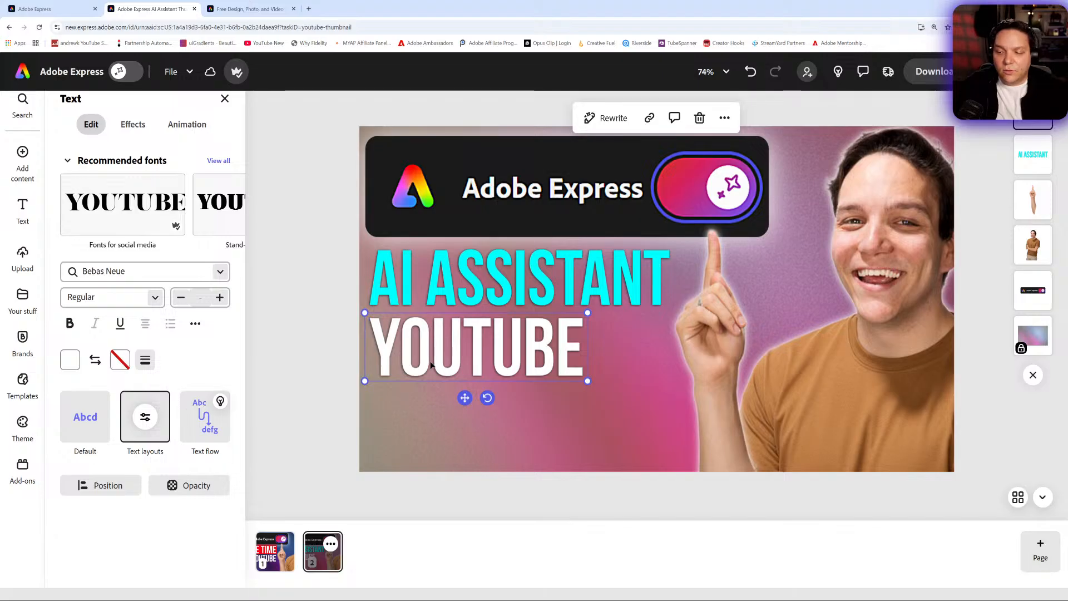
key("BackSpace")
key("BackSpace")
key("BackSpace")
key("BackSpace")
key("BackSpace")
key("BackSpace")
key("BackSpace")
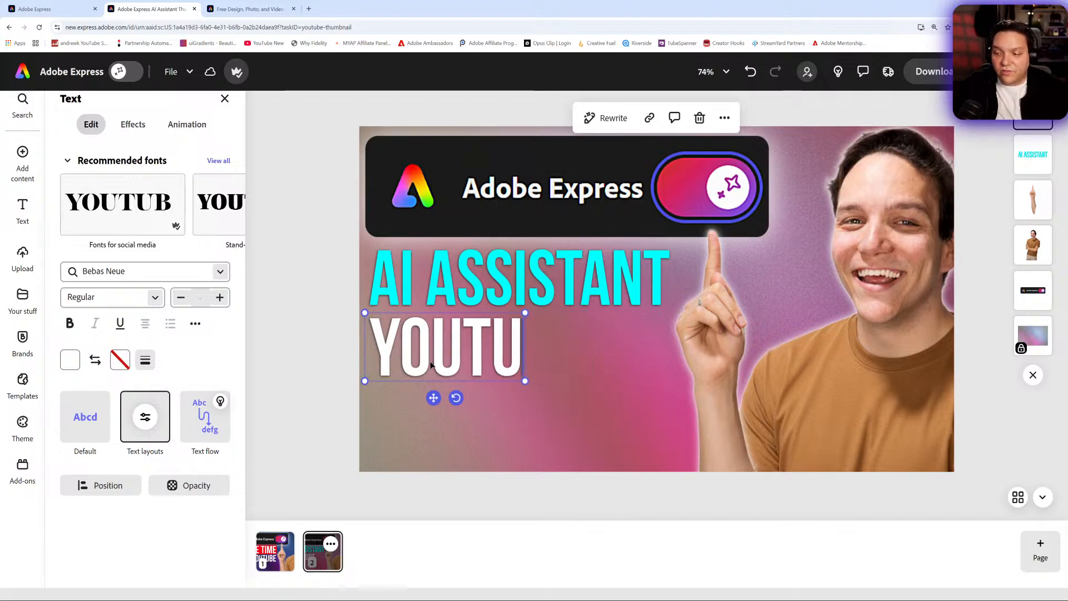
type("THUMBNAILS")
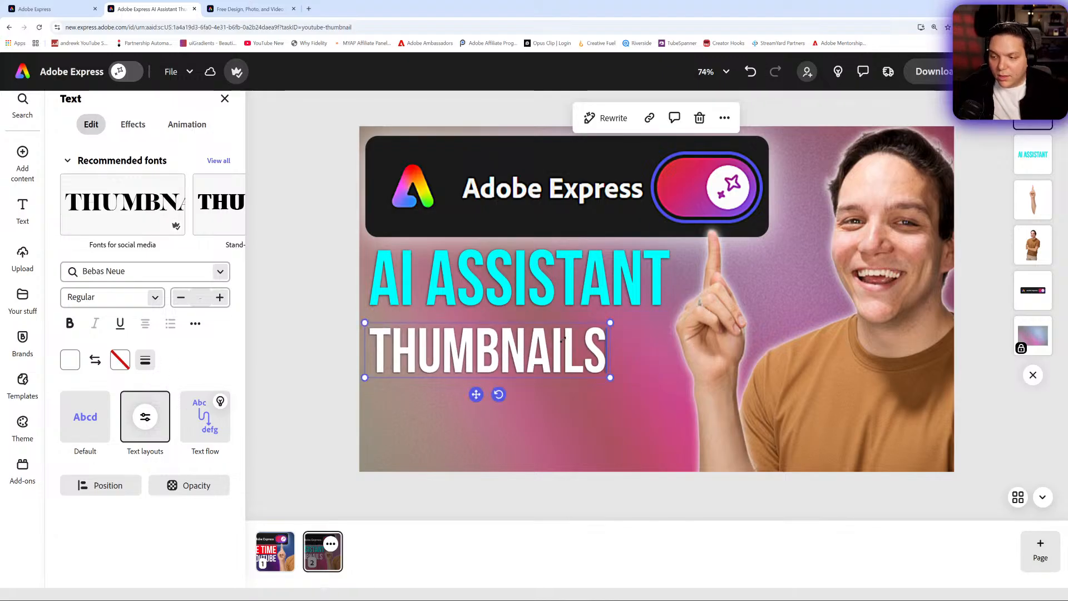
left_click_drag(476, 394, 540, 391)
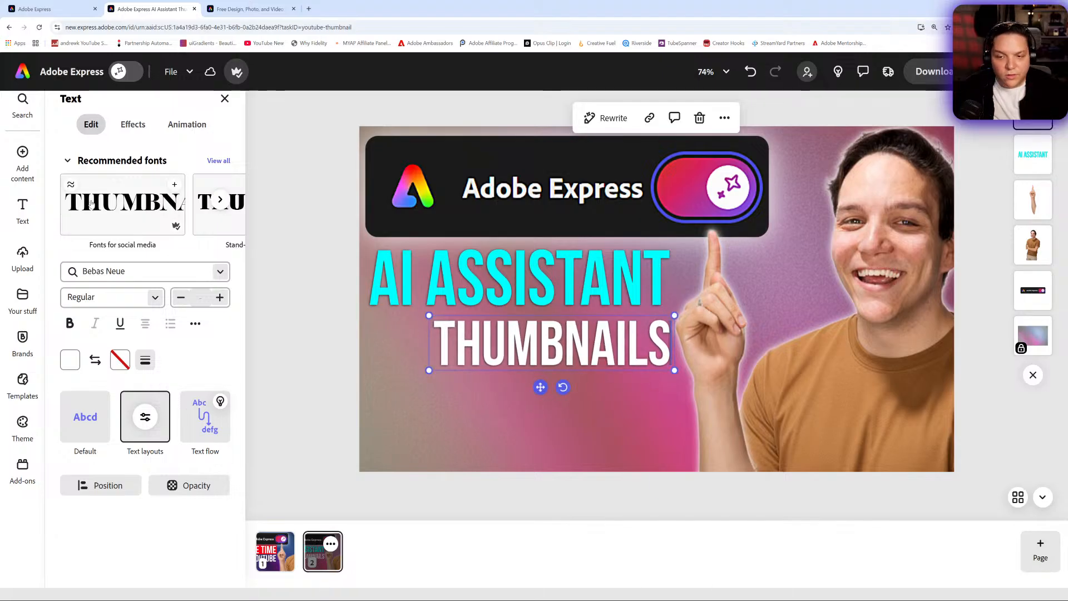
- Upload the YT Logo.png image from the 7 Photo Shop Files folder into the design
left_click(26, 160)
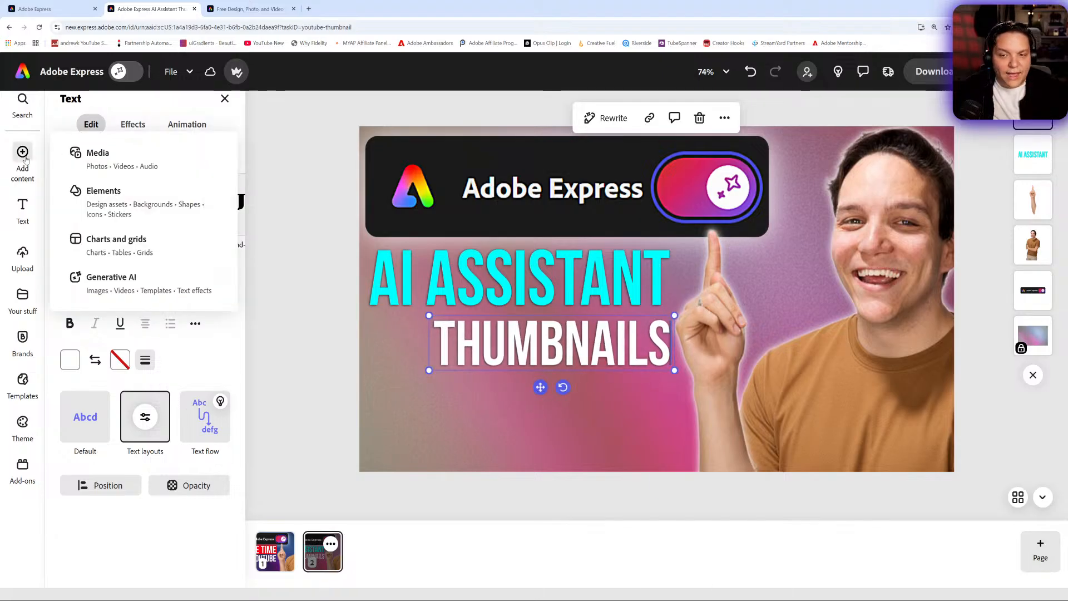
left_click(65, 163)
left_click(107, 163)
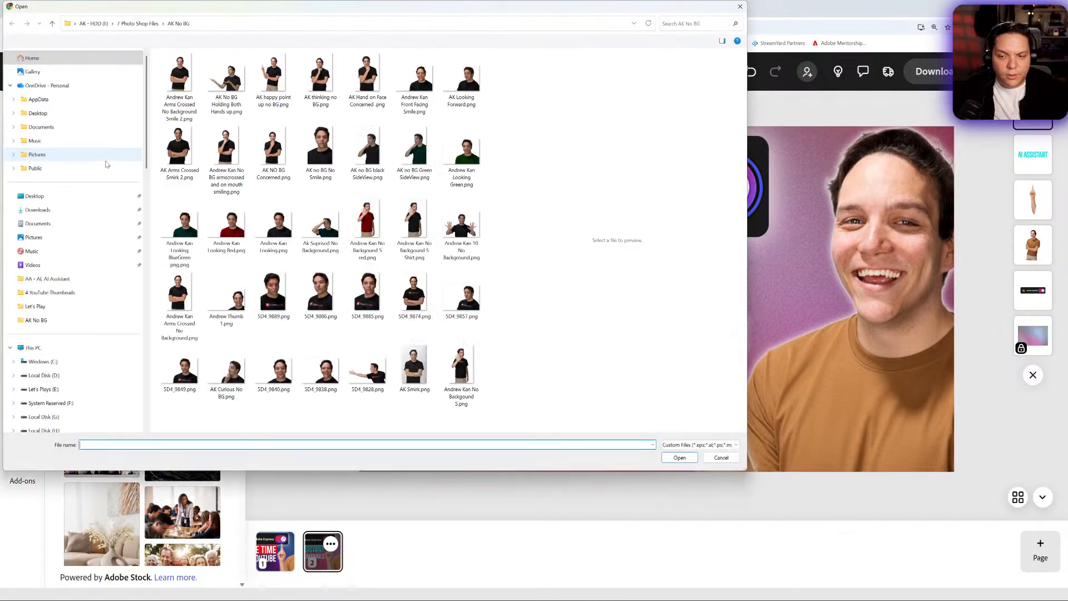
scroll(69, 295, "down", 4)
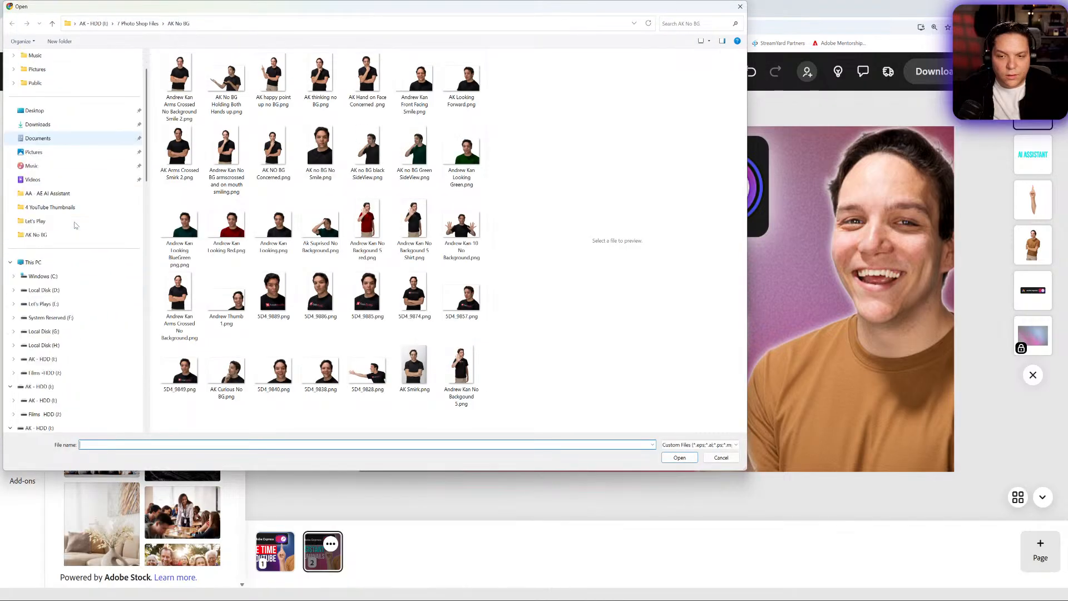
left_click(61, 406)
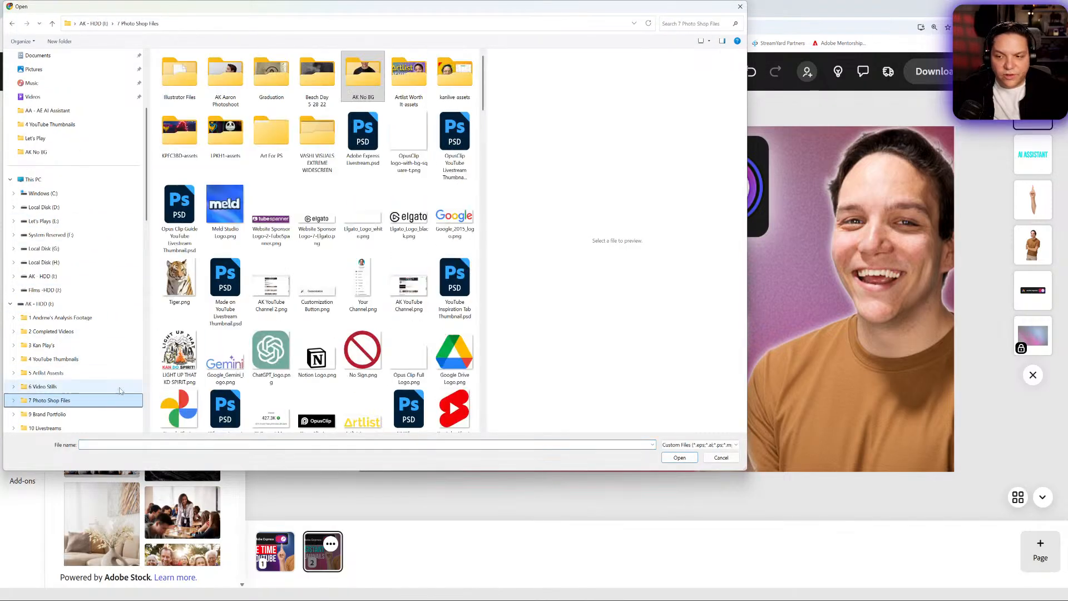
scroll(396, 301, "down", 5)
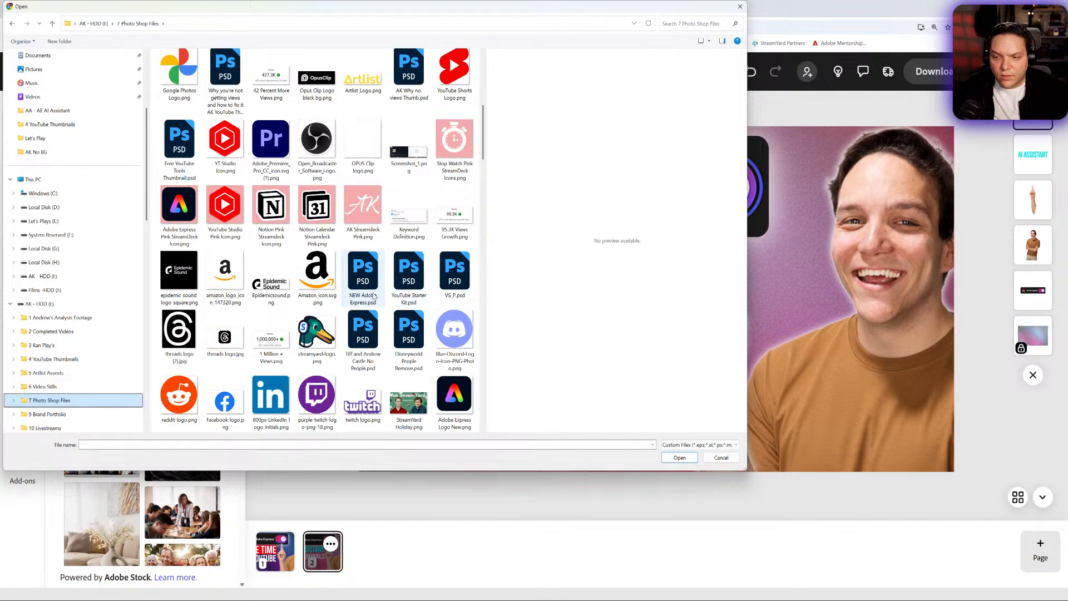
scroll(397, 301, "down", 10)
scroll(351, 285, "up", 10)
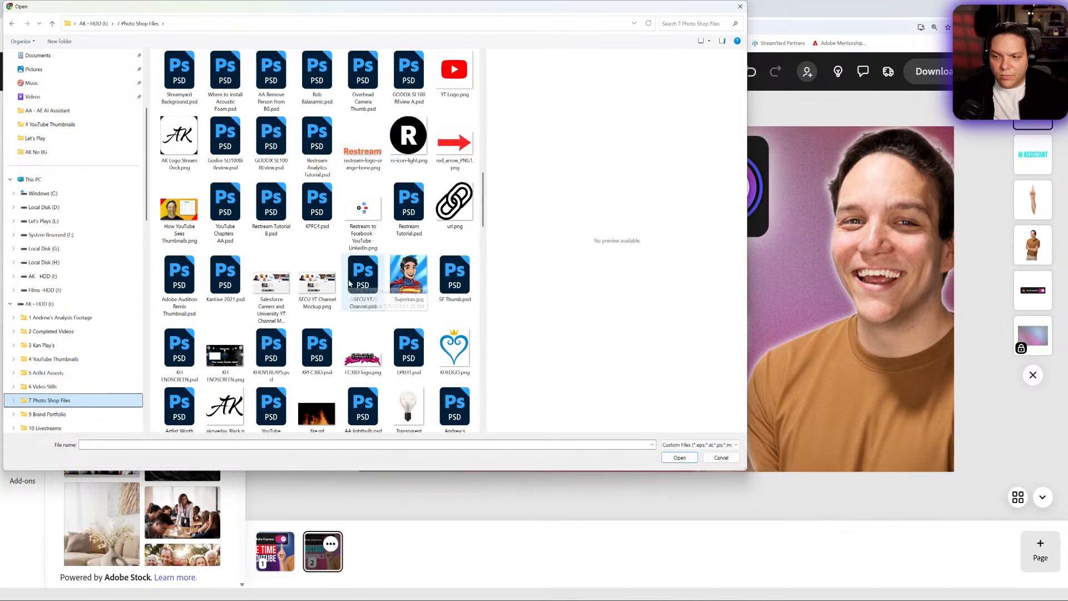
double_click(462, 83)
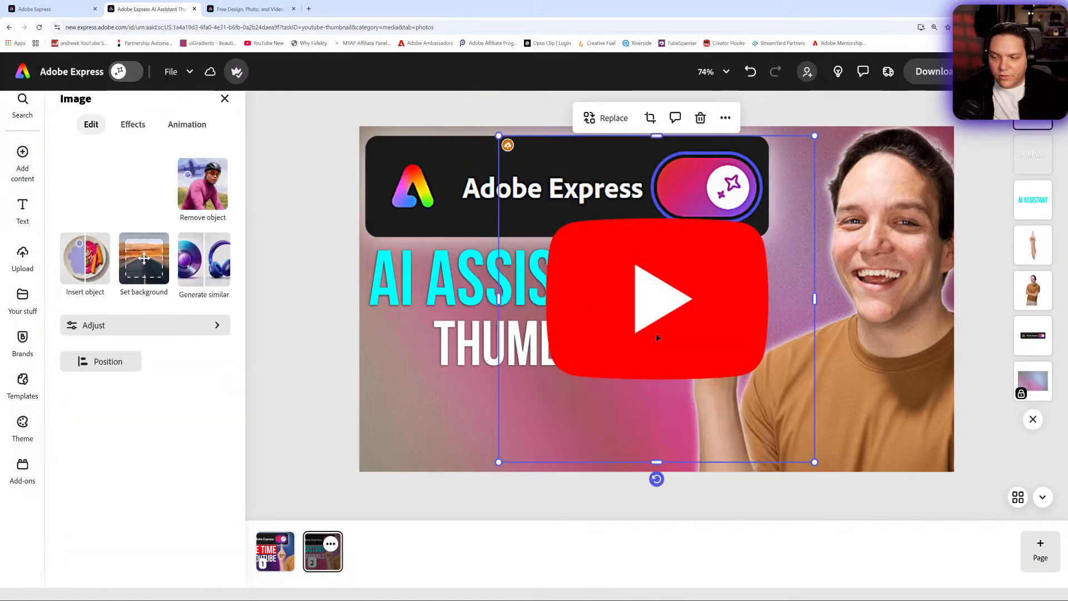
- Shrink the YouTube logo and place it to the left of the THUMBNAILS text
left_click_drag(816, 137, 570, 388)
left_click_drag(525, 431, 385, 347)
left_click_drag(427, 309, 440, 297)
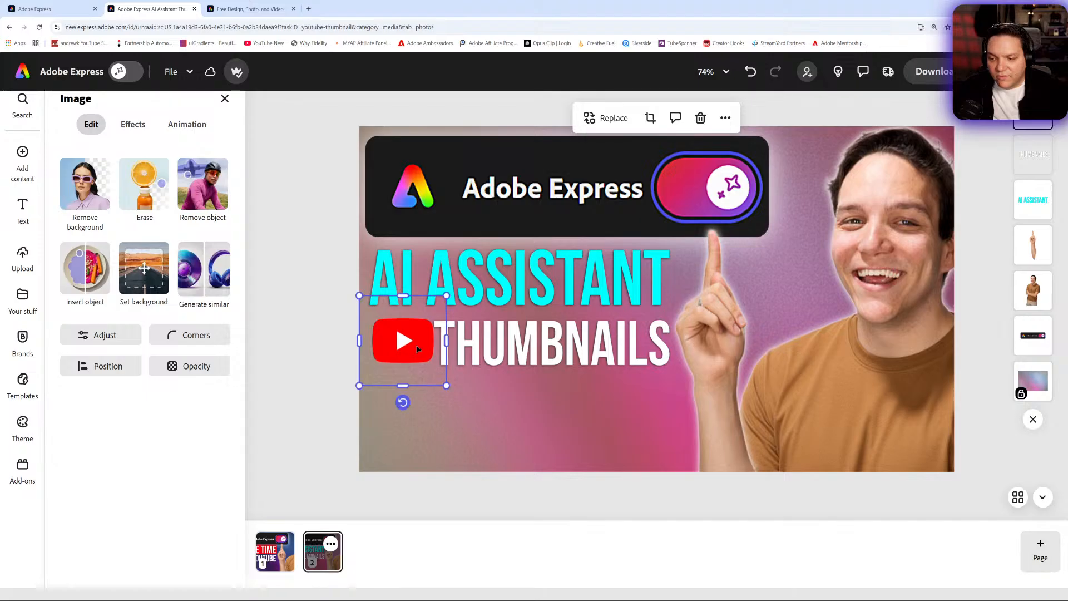
left_click_drag(415, 346, 406, 349)
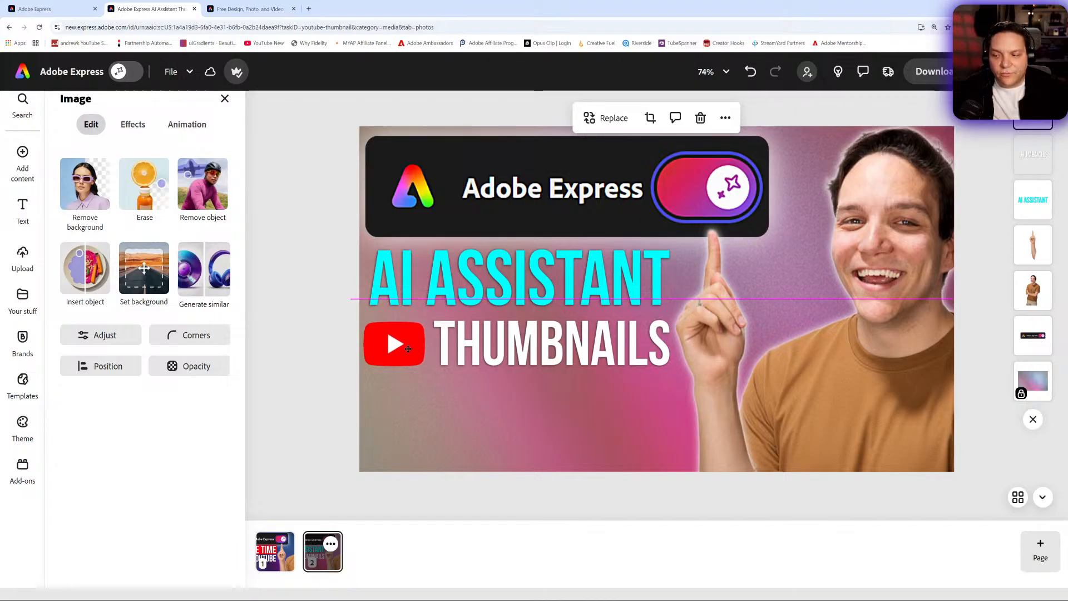
left_click_drag(409, 349, 408, 349)
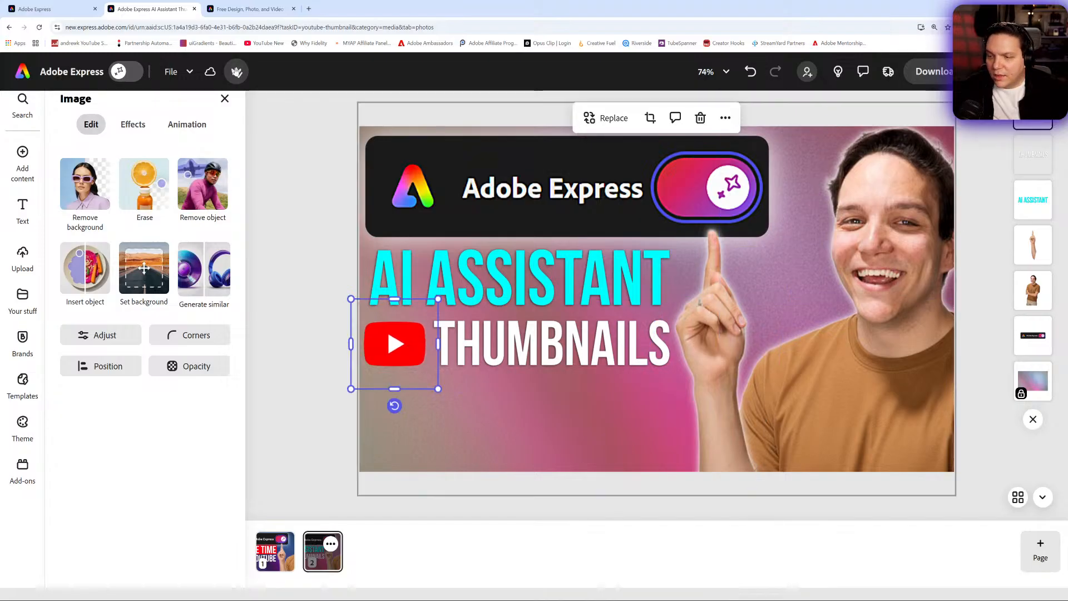
- Switch to the AI assistant, select the person photo, and prompt: Make this a leather jacket
left_click(119, 72)
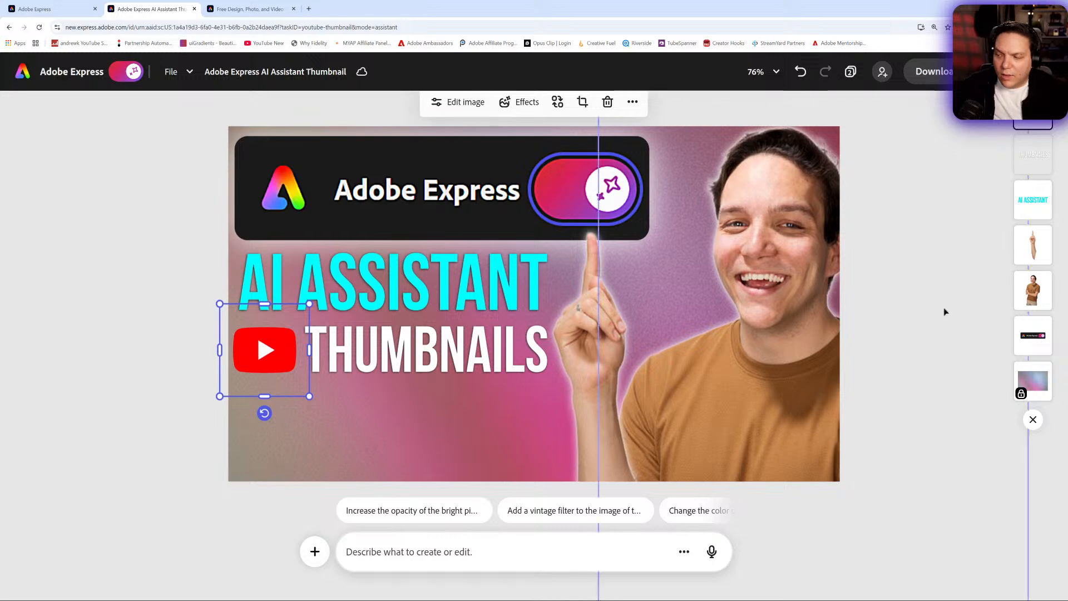
left_click(1034, 290)
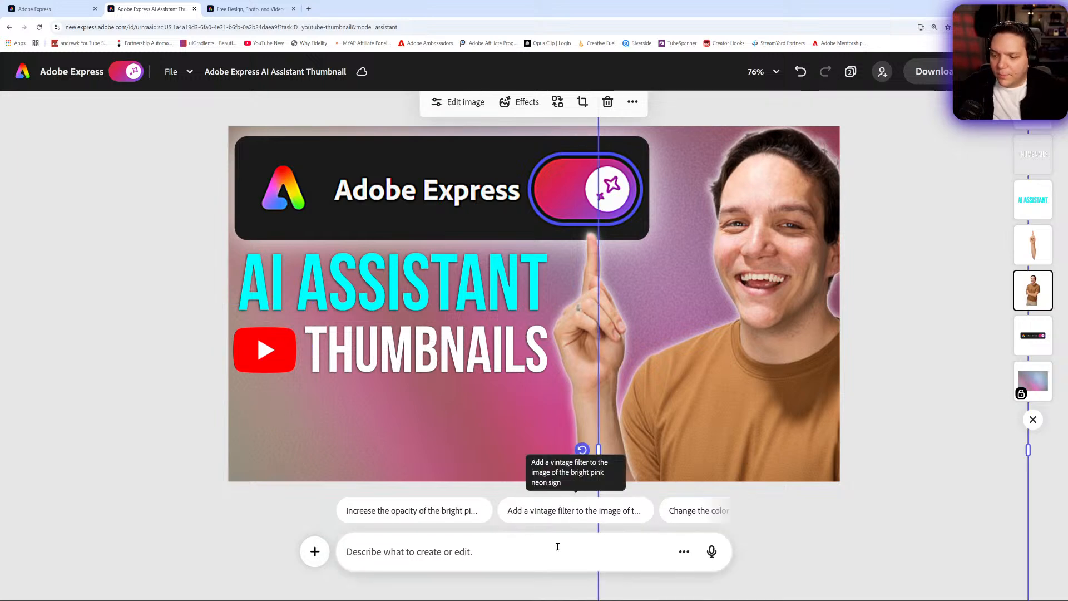
type("ad")
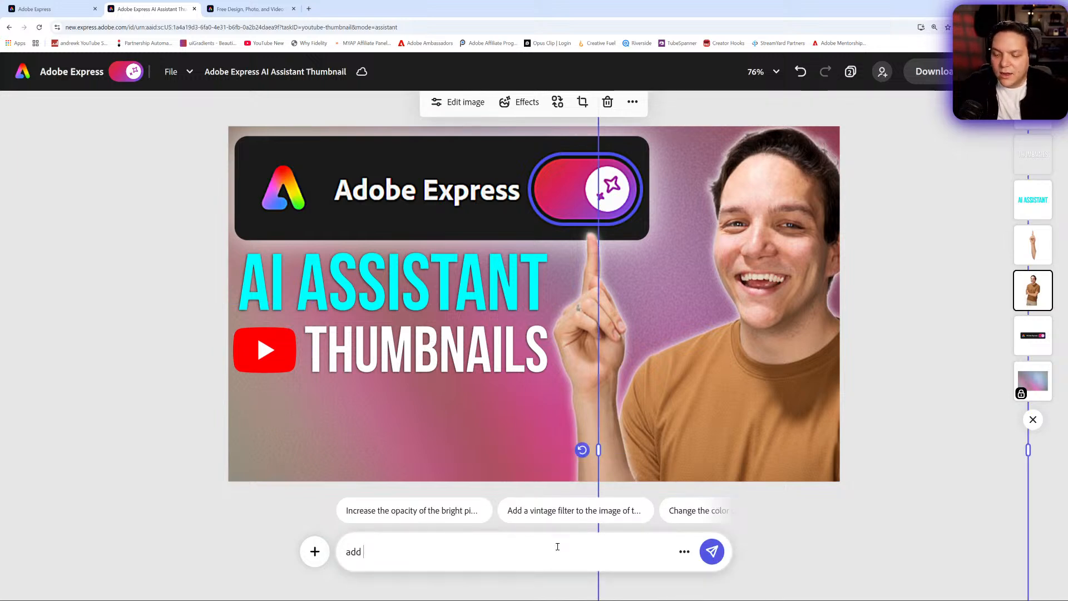
type("d")
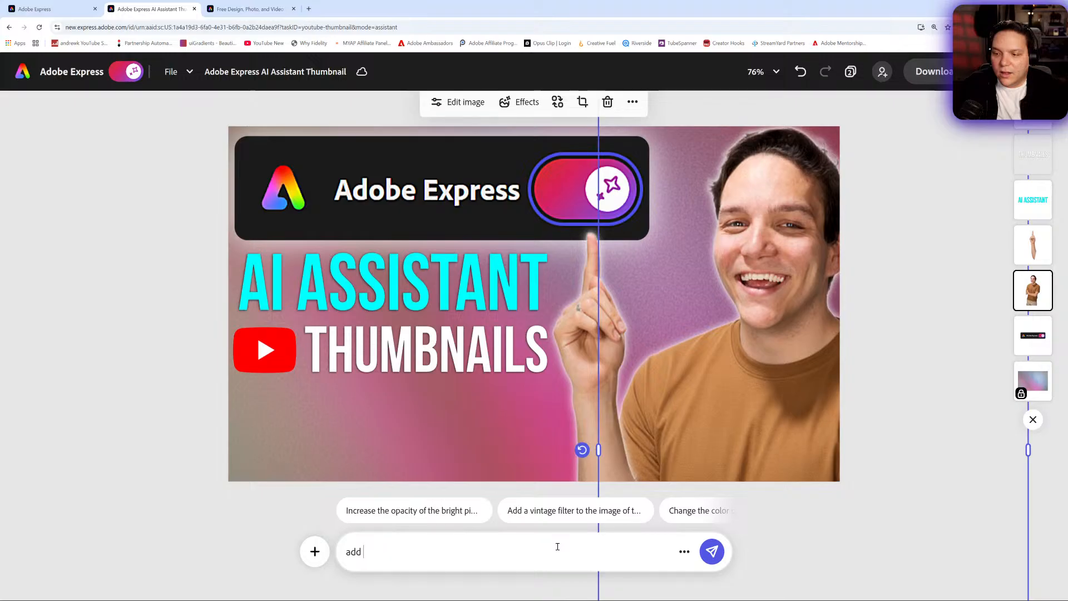
key("BackSpace")
key("BackSpace")
key("BackSpace")
key("BackSpace")
type("Make this a lea")
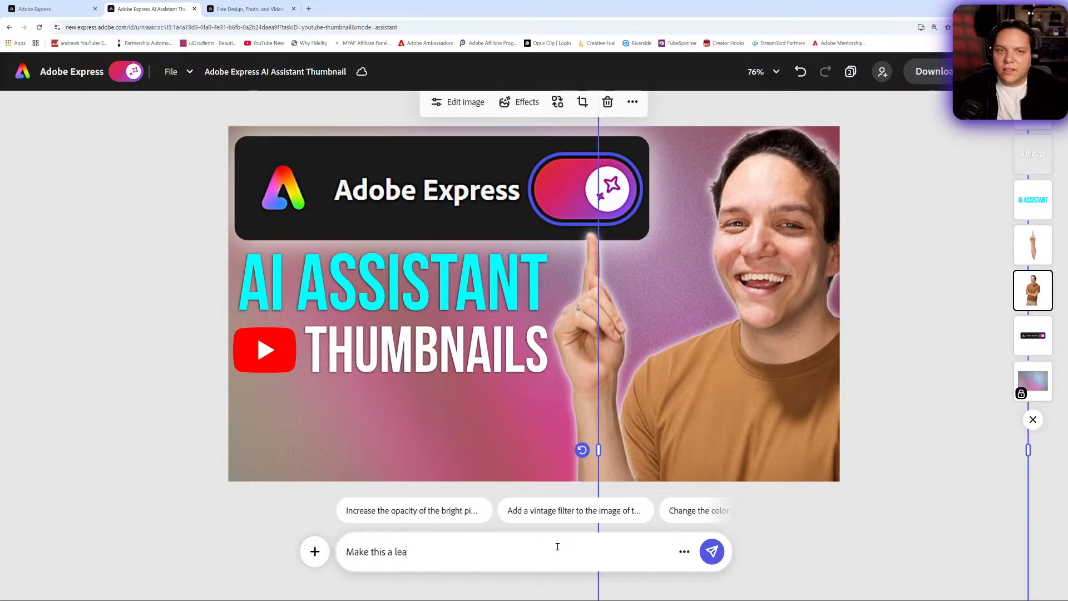
type("ther jacket")
key("Return")
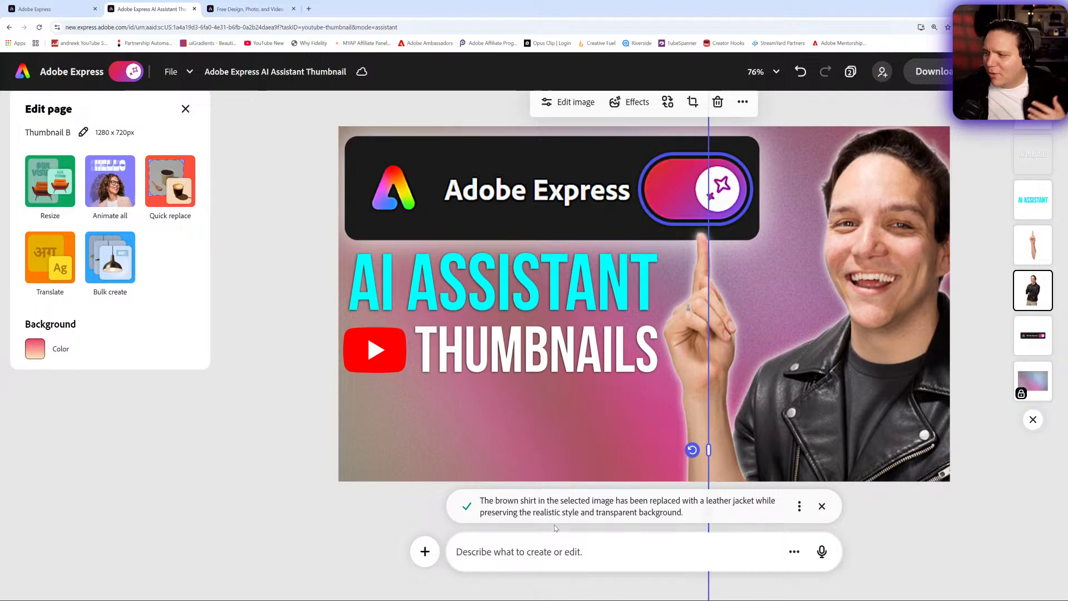
- Select the separate pointing-arm image layer and set its opacity to 0%
left_click(1037, 259)
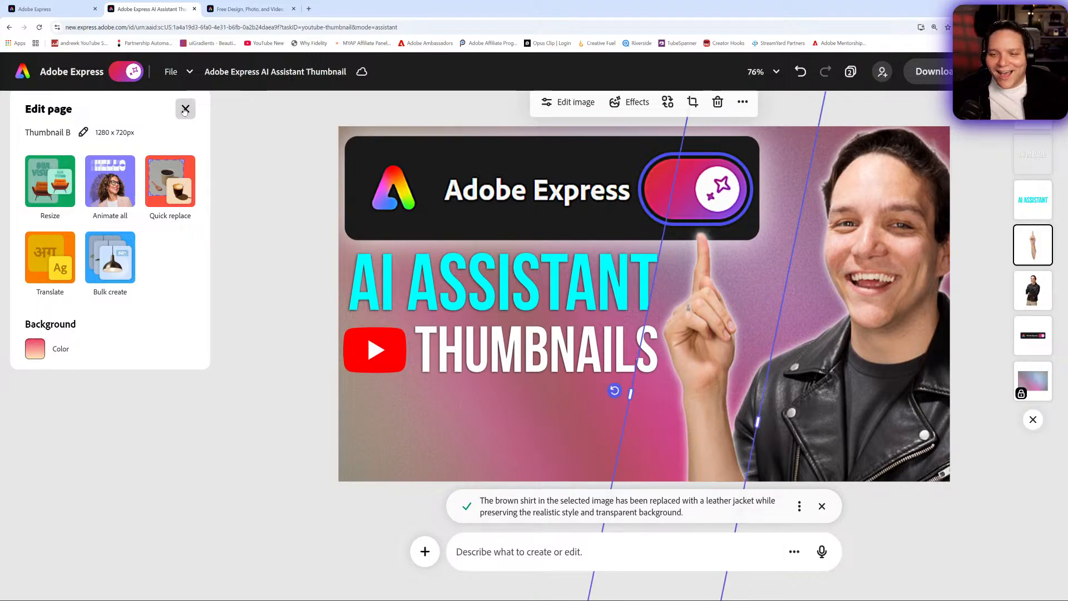
left_click(135, 80)
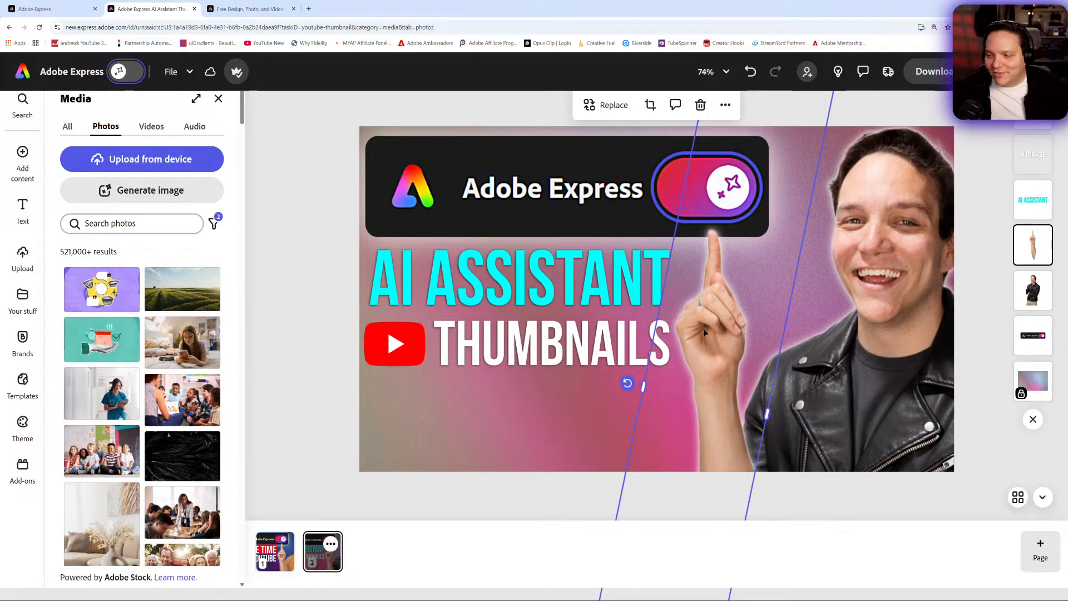
left_click(710, 332)
left_click(132, 124)
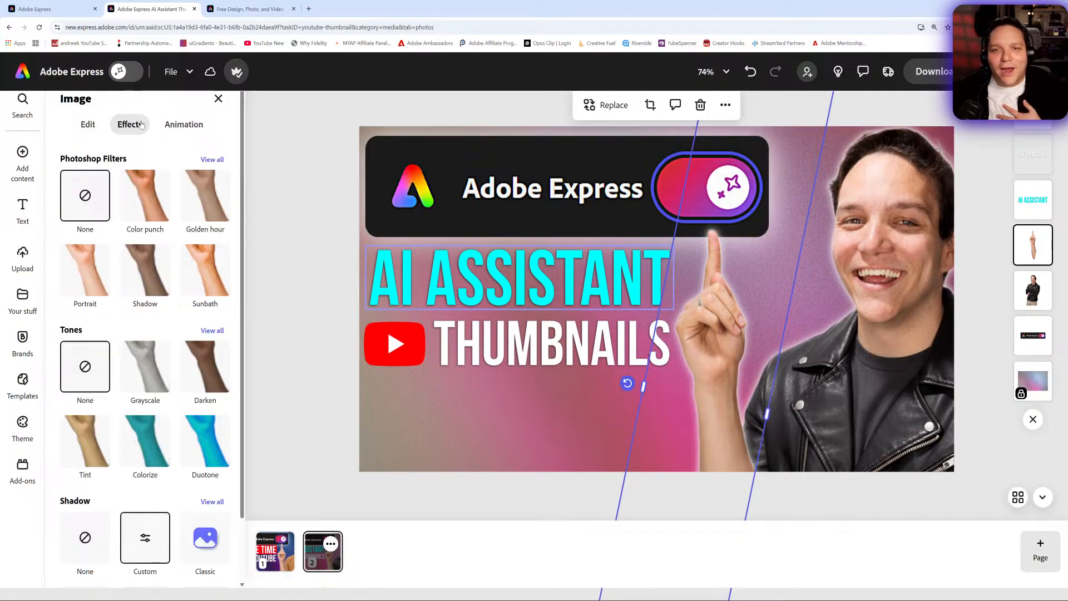
left_click(89, 126)
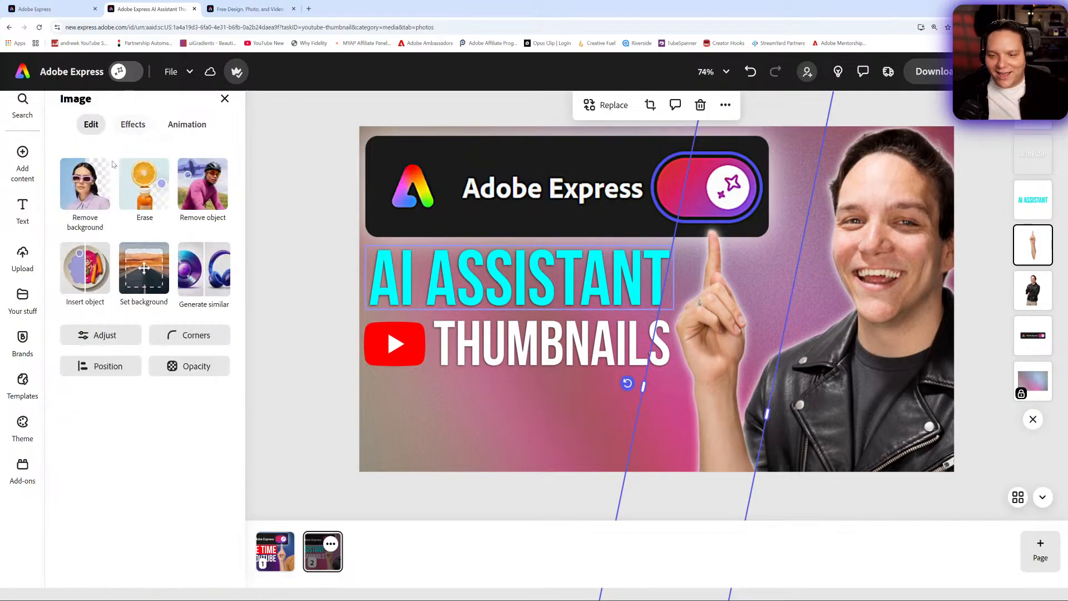
left_click(189, 366)
left_click_drag(261, 154, 165, 155)
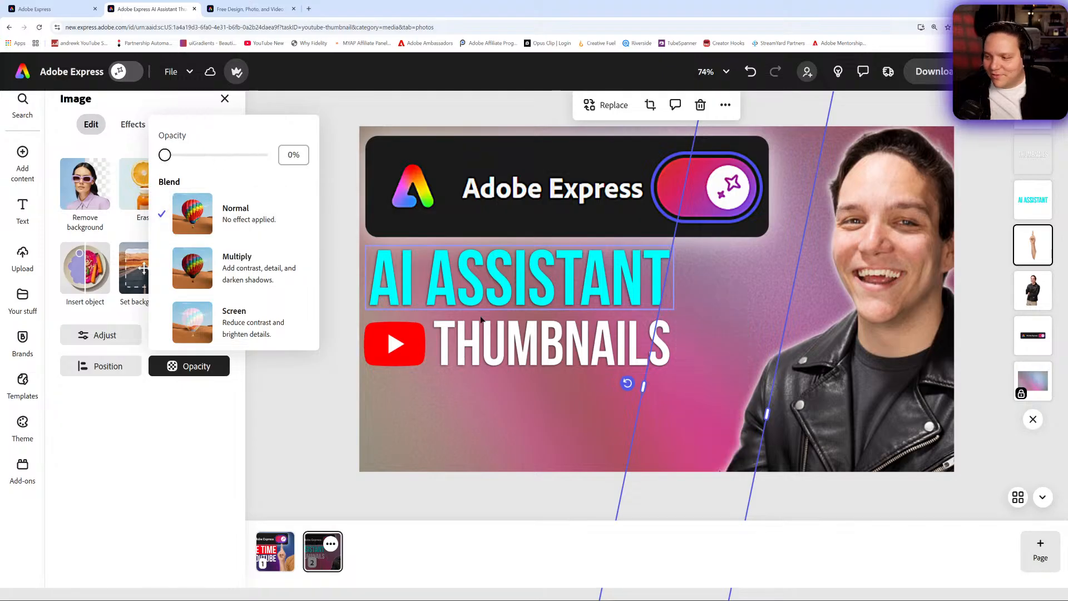
- Select the leather-jacket person photo and move it to the left
left_click(1029, 298)
left_click(1028, 299)
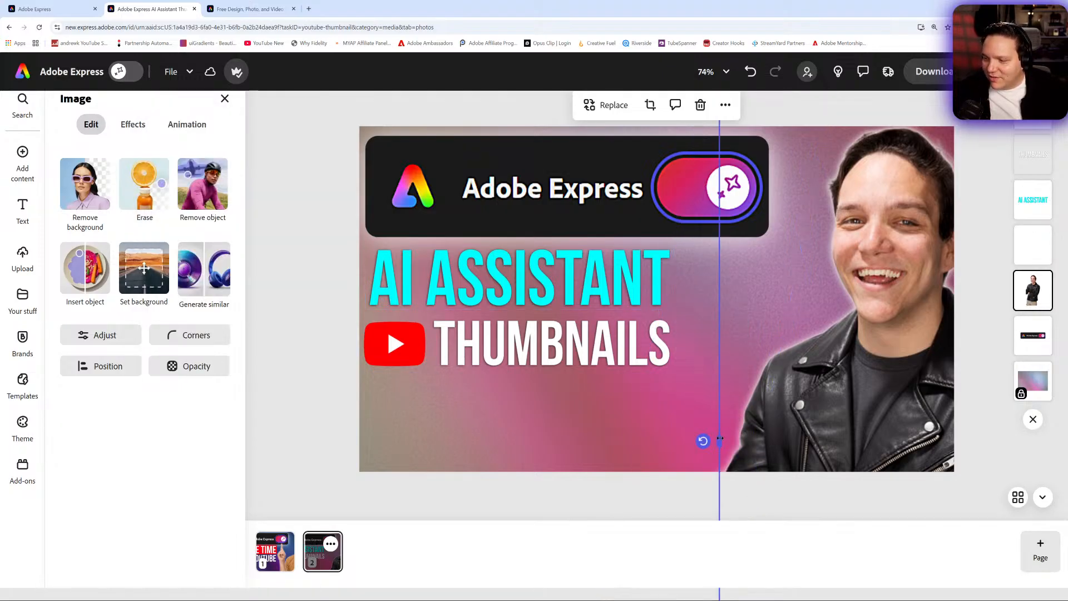
left_click_drag(720, 438, 608, 438)
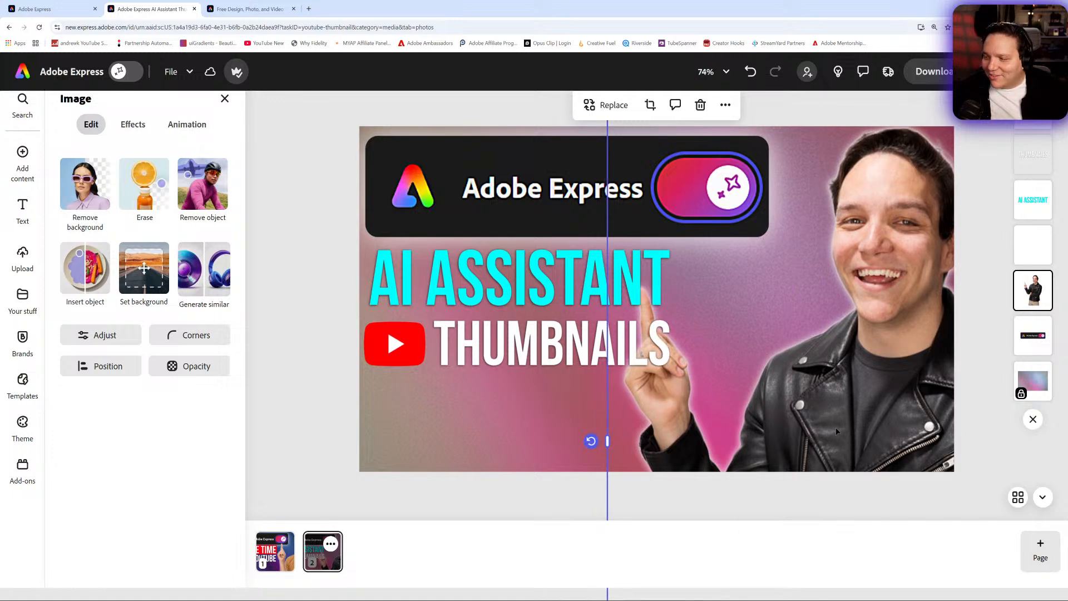
left_click_drag(836, 428, 836, 426)
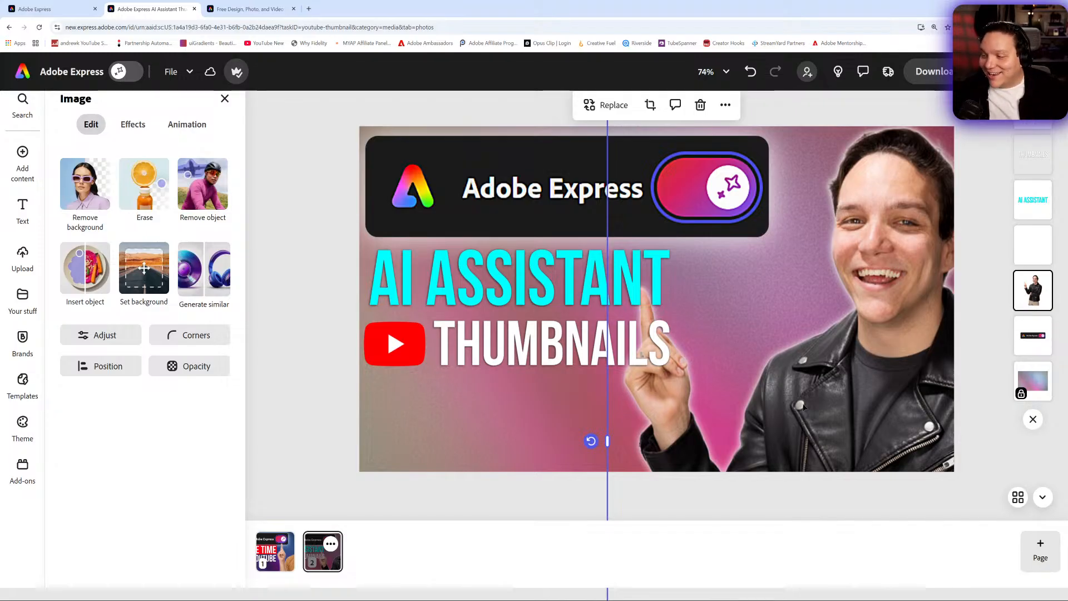
- Duplicate the person photo, crop the copy down to its pointing arm, and move it beside the headline
key("ctrl+d")
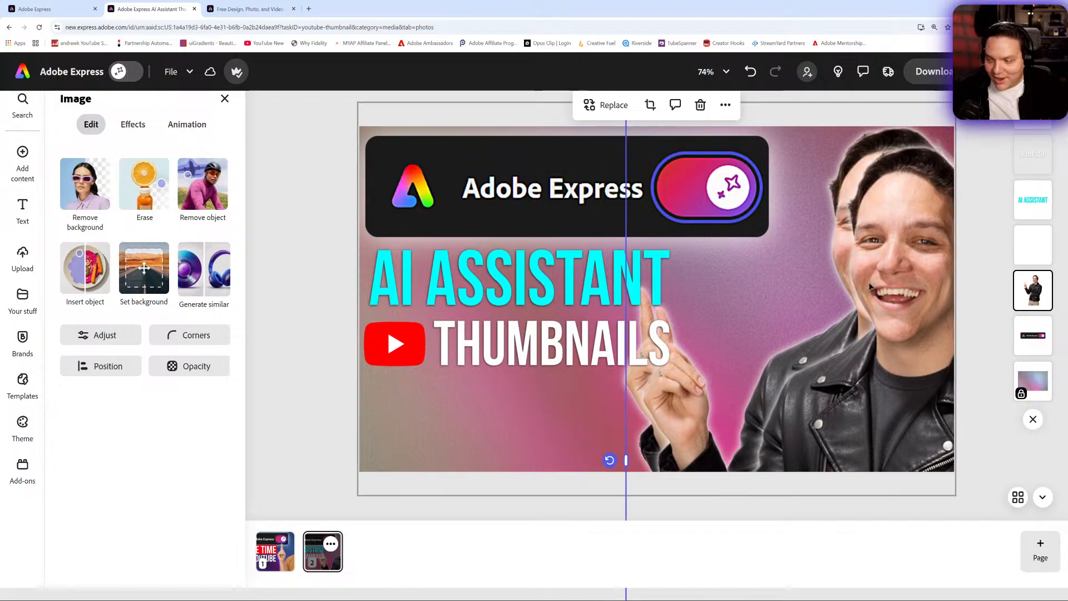
left_click_drag(859, 399, 827, 285)
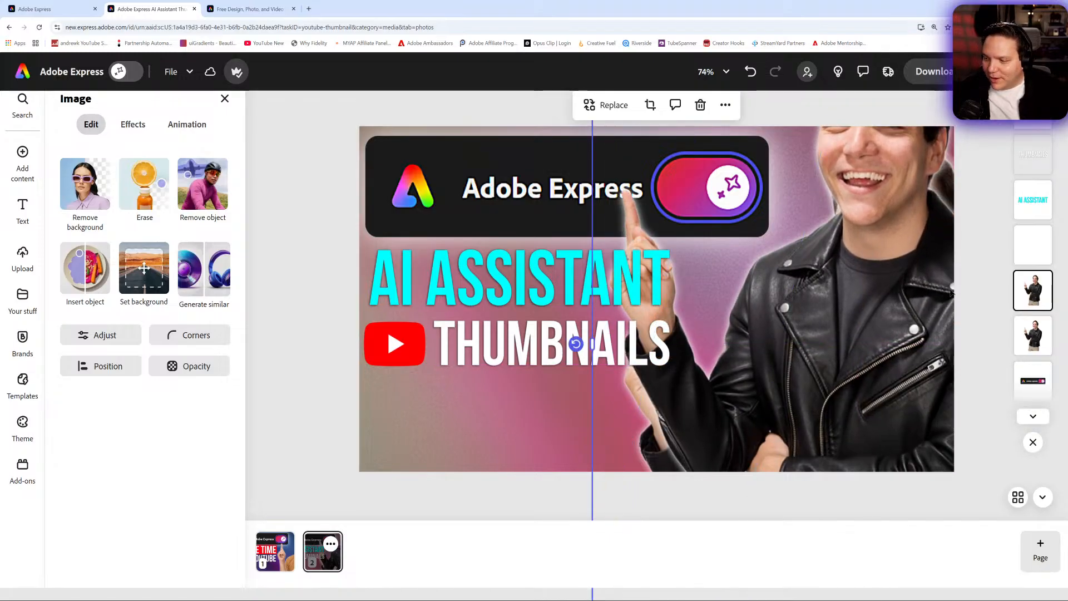
left_click_drag(948, 293, 835, 296)
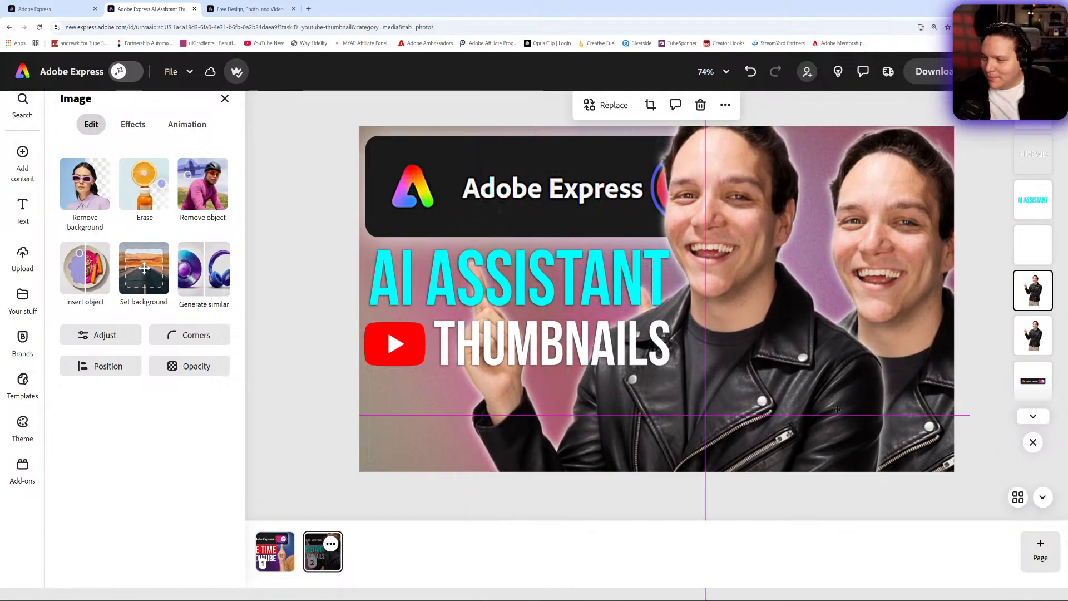
left_click_drag(972, 447, 557, 446)
left_click_drag(506, 405, 715, 345)
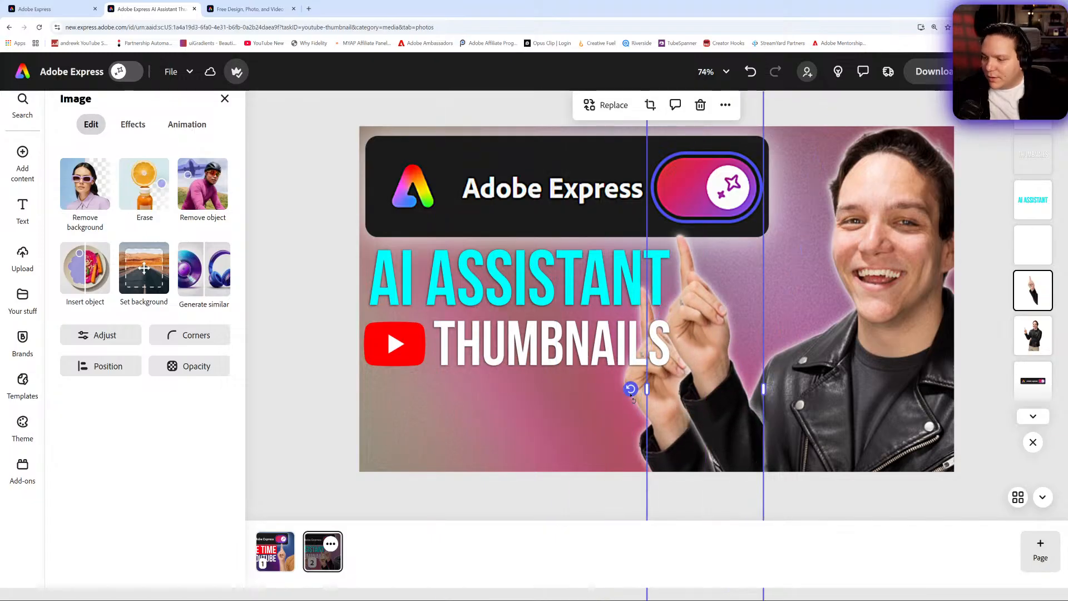
- Rotate and reposition the duplicated arm so the hand points up beside the THUMBNAILS text
left_click_drag(624, 389, 596, 360)
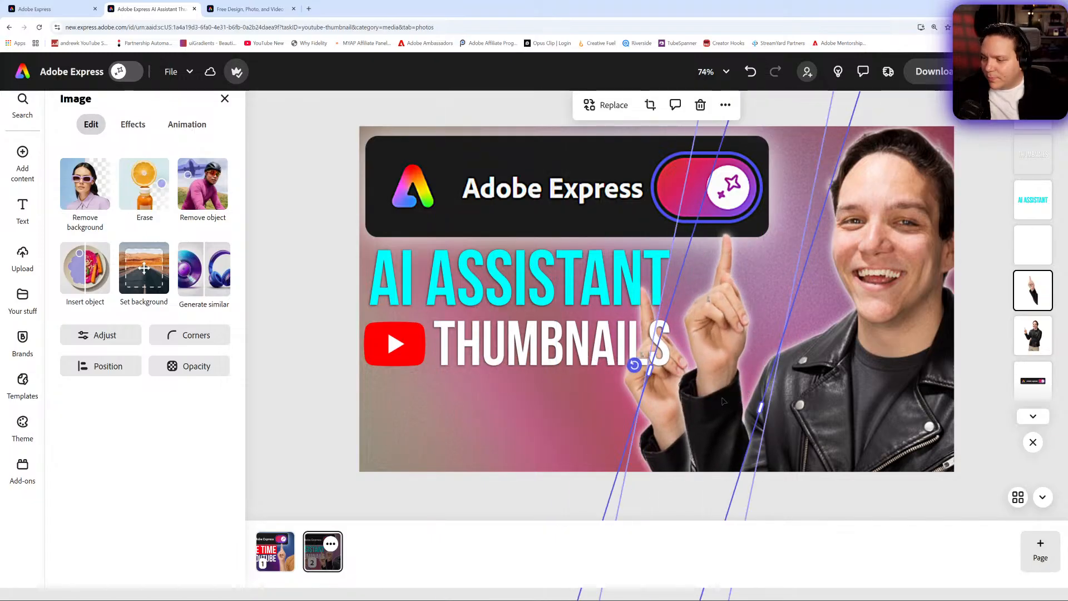
left_click_drag(724, 400, 704, 400)
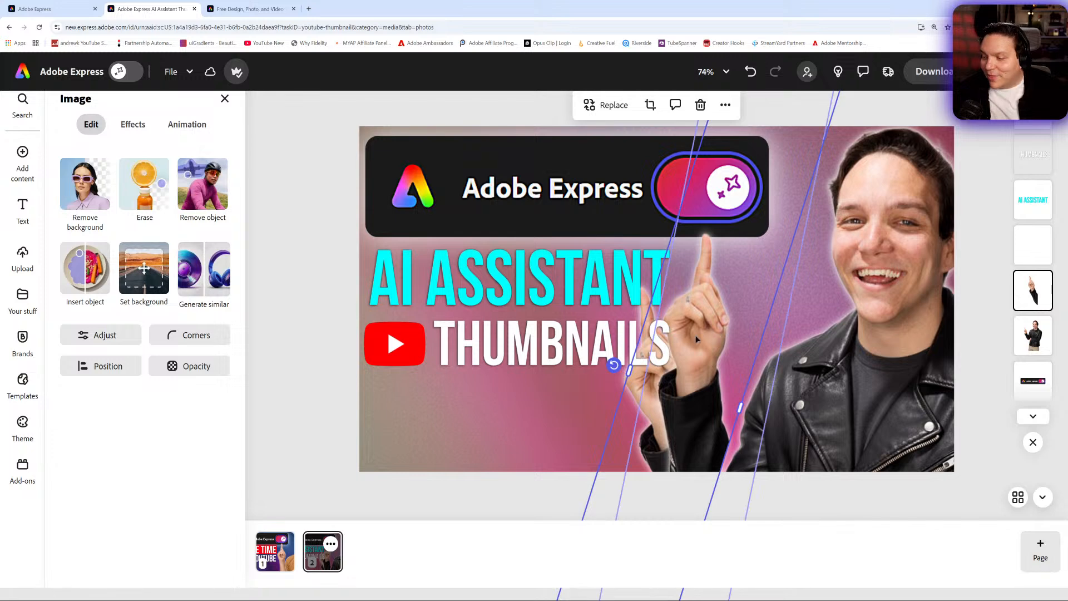
left_click_drag(695, 336, 646, 433)
left_click_drag(814, 116, 877, 2)
left_click_drag(696, 425, 702, 420)
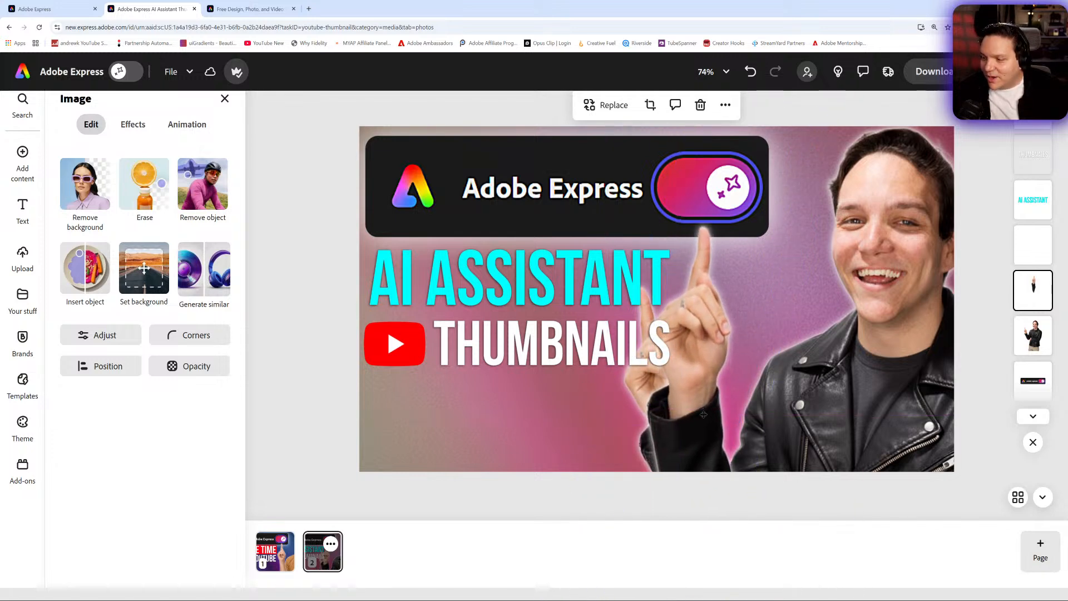
- Select the main person photo and shift it to the right behind the pointing arm
left_click(1034, 330)
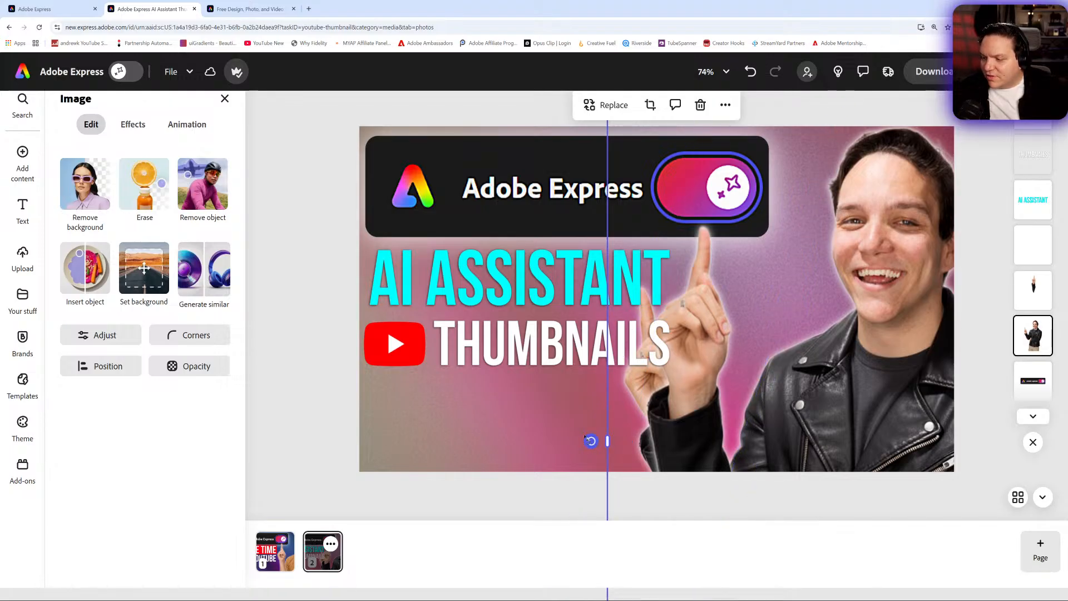
left_click_drag(608, 440, 683, 442)
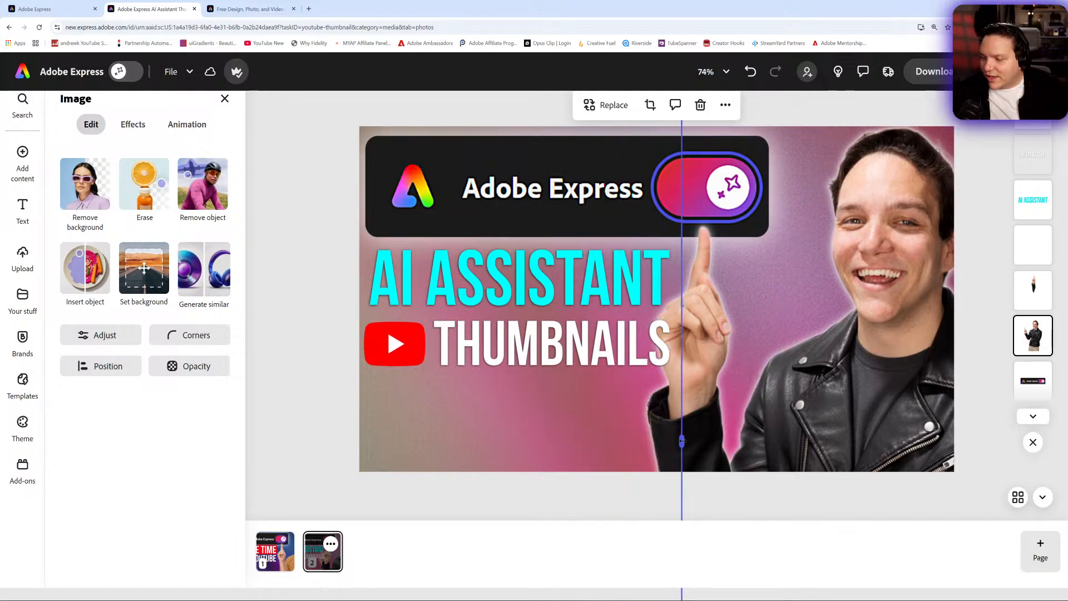
left_click(347, 410)
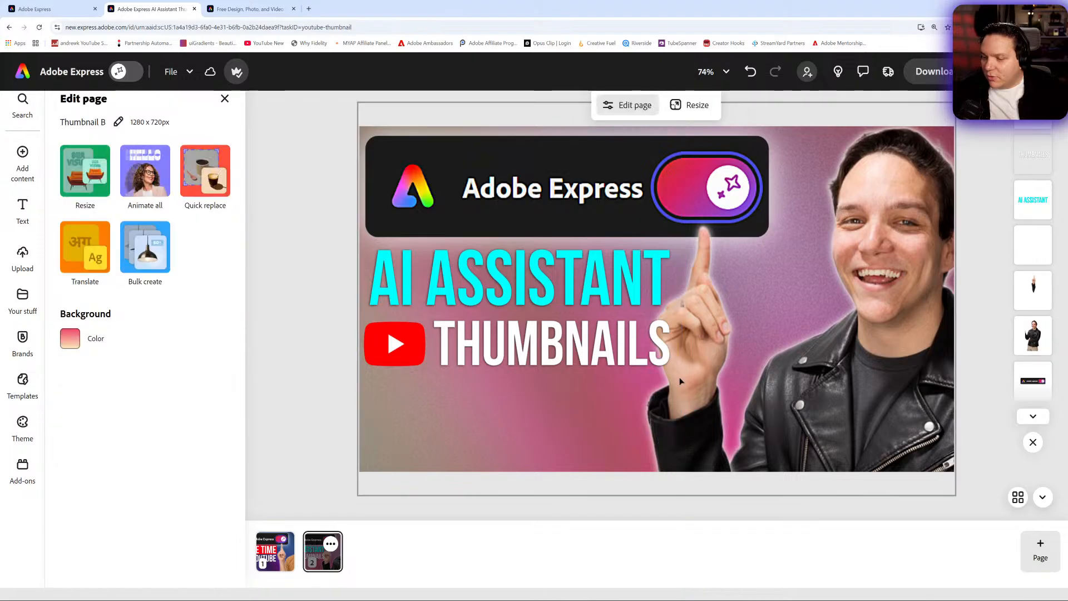
left_click(703, 429)
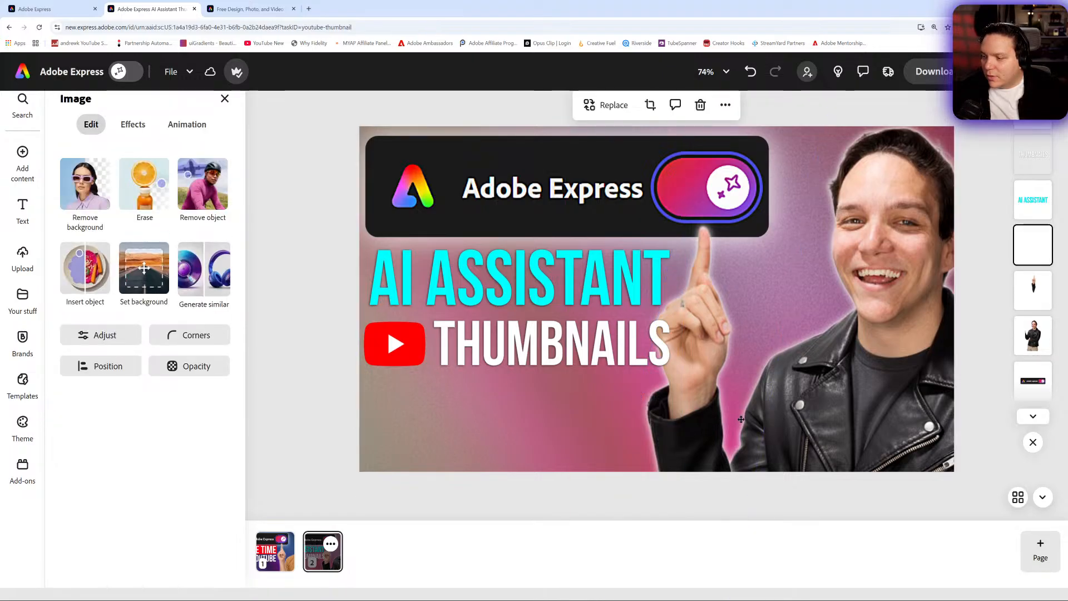
- Rearrange the pointing arm and main person photo, nudging the main photo slightly further right
left_click_drag(737, 420, 689, 422)
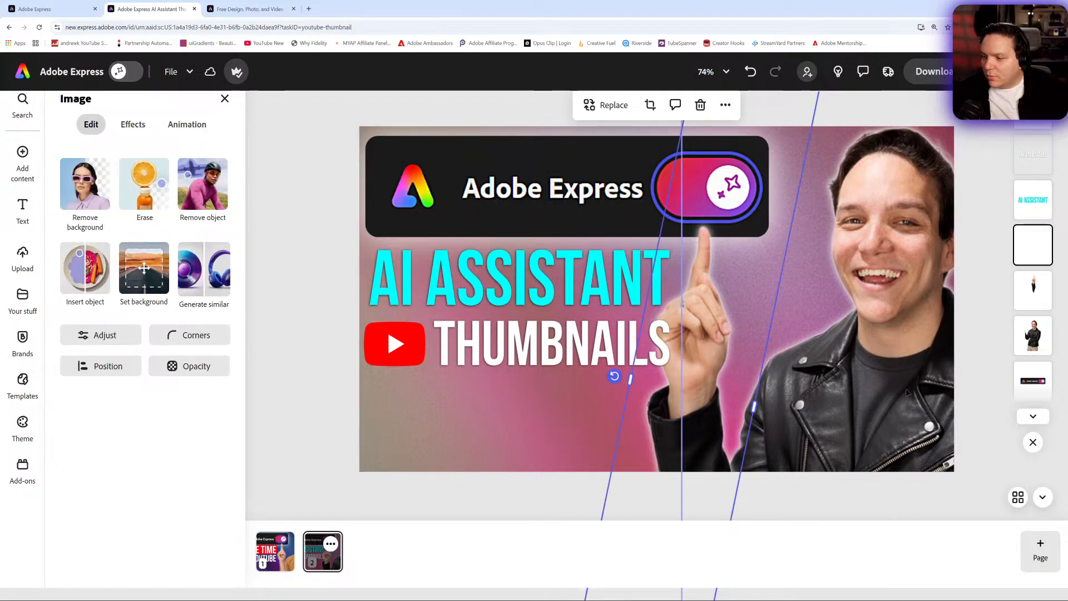
key("ctrl+z")
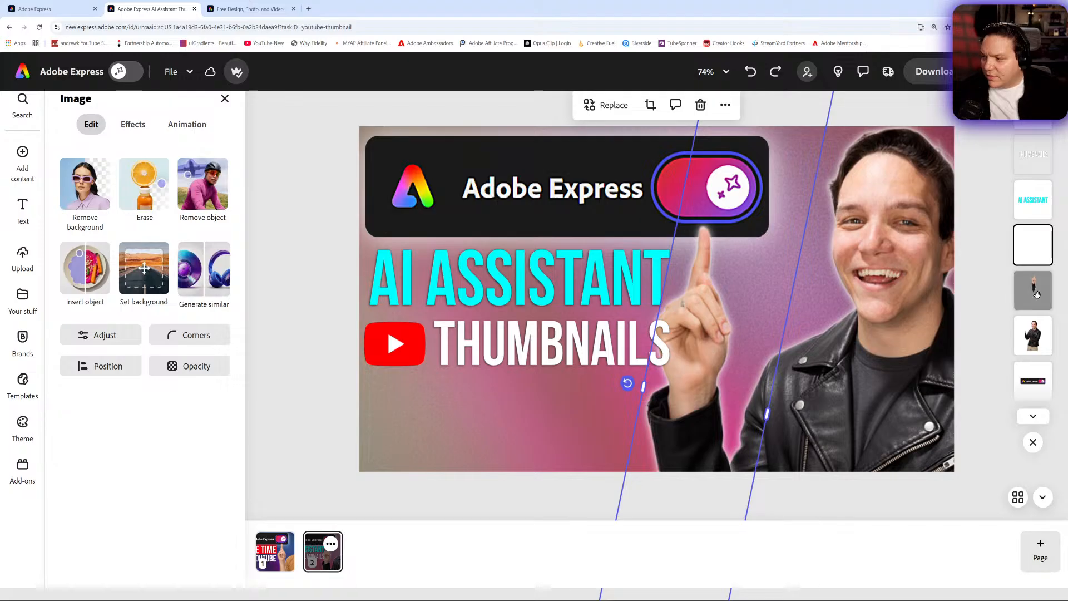
left_click(1032, 288)
left_click_drag(680, 386, 821, 386)
left_click(1034, 335)
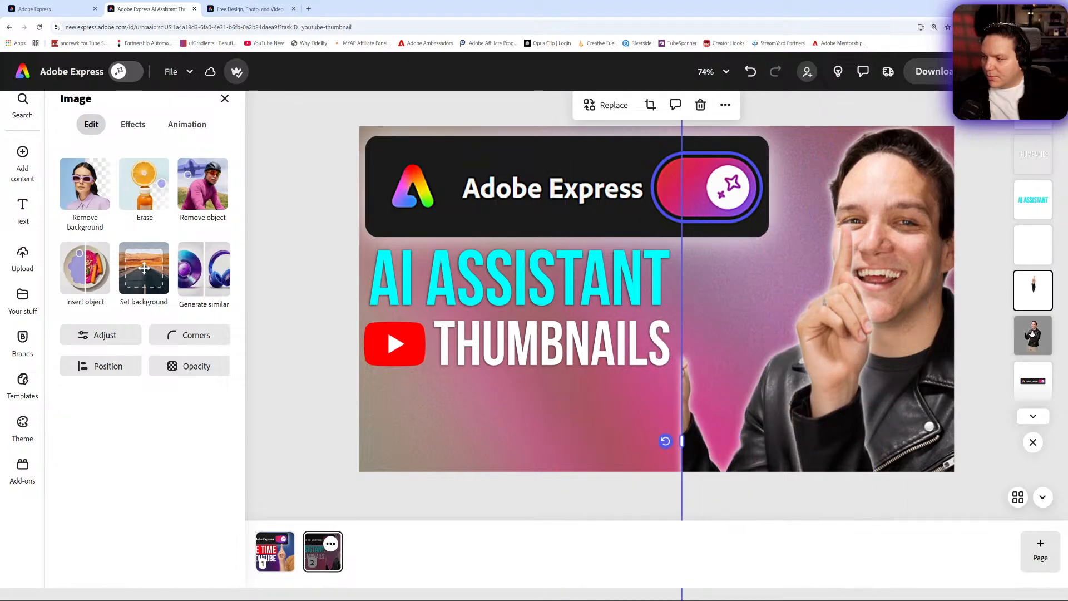
left_click_drag(682, 444, 724, 444)
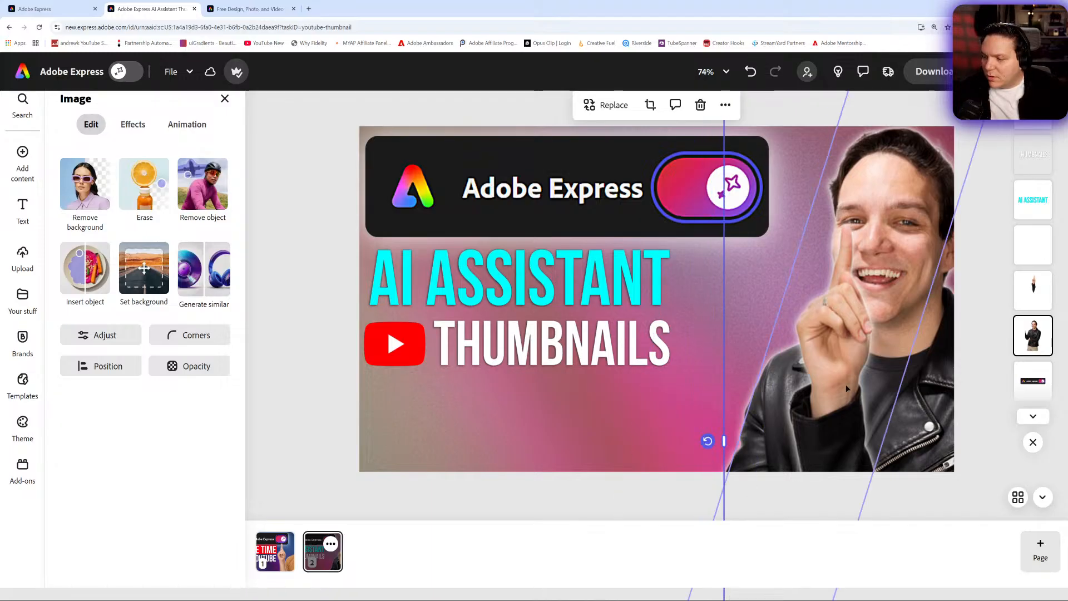
left_click_drag(851, 384, 742, 380)
key("ctrl+z")
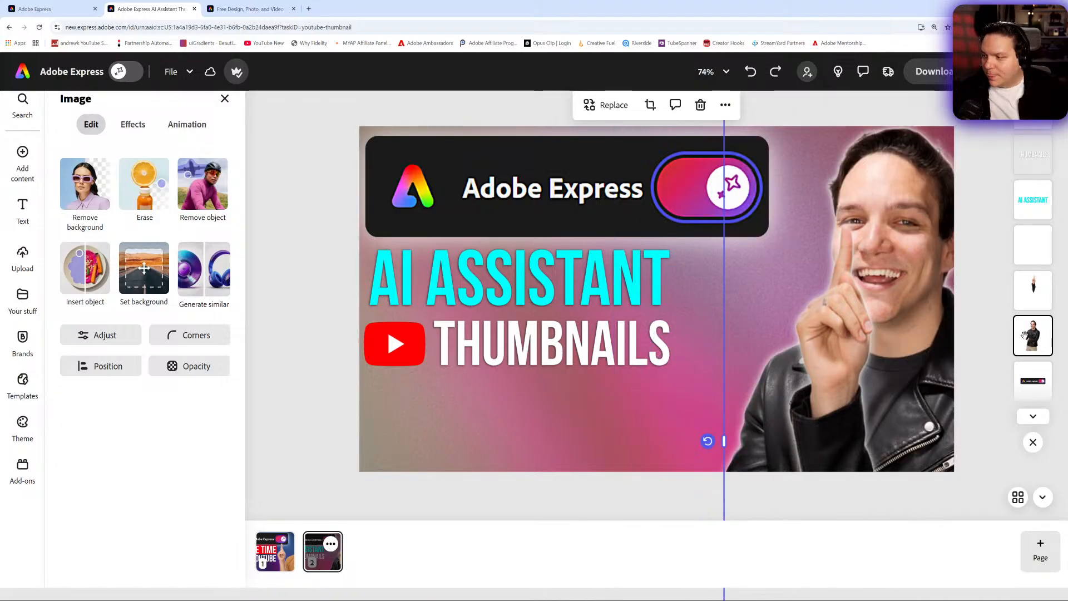
- Move the duplicated arm back beside the headline and rotate it so the finger points straight up
left_click(1033, 291)
left_click_drag(809, 390, 690, 391)
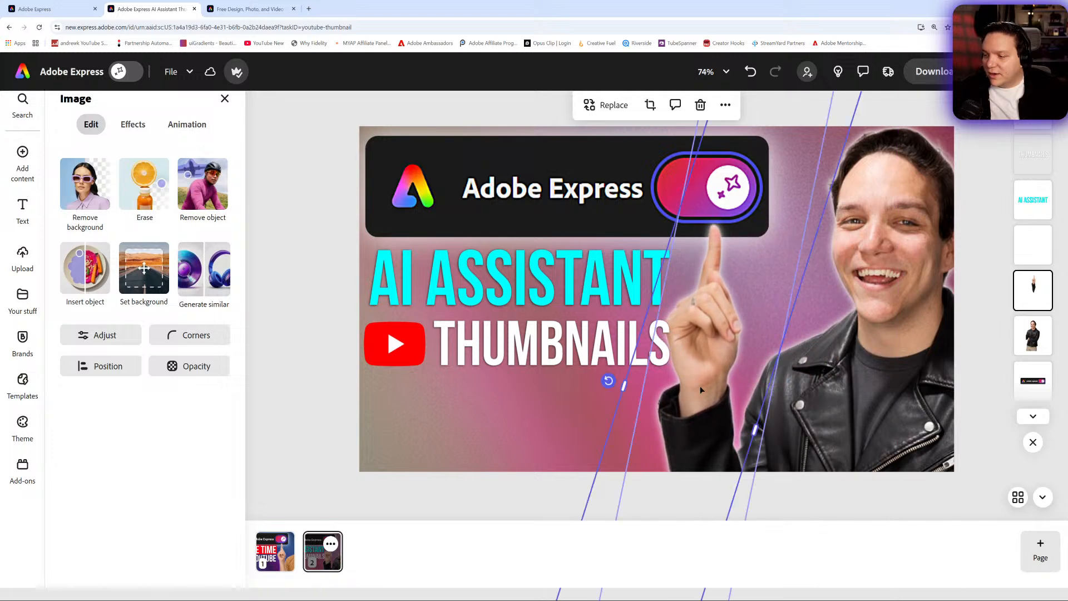
left_click_drag(608, 382, 706, 404)
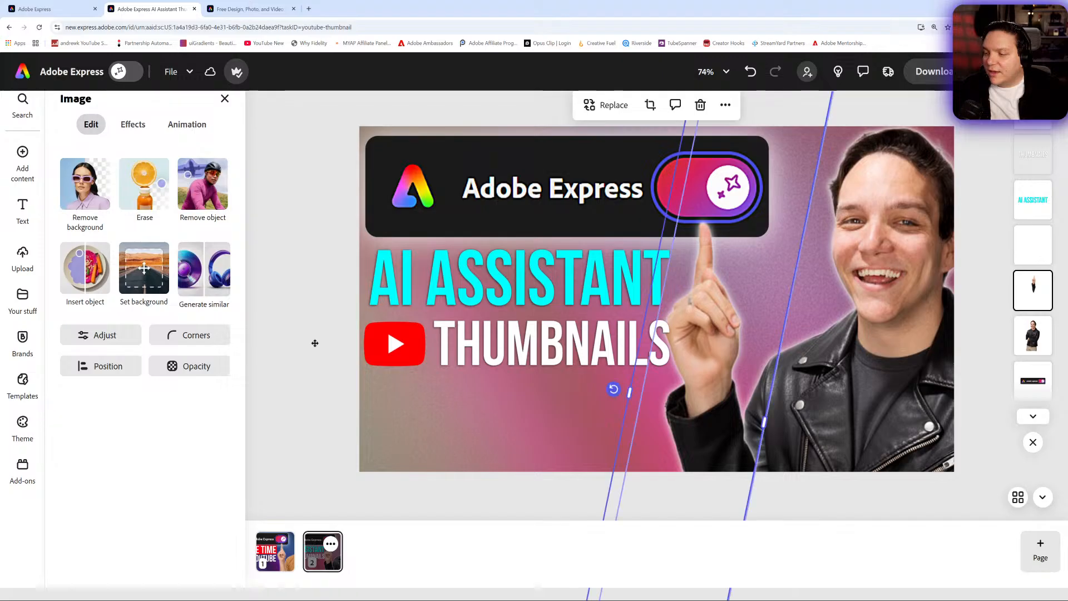
left_click(316, 310)
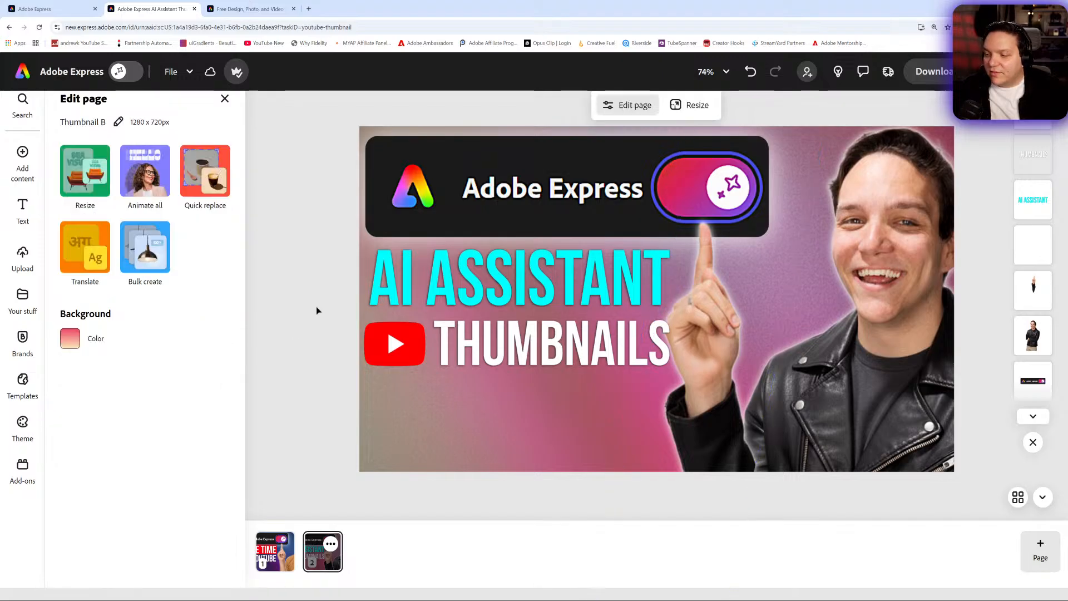
- Select the THUMBNAILS headline text box
left_click(560, 279)
left_click(575, 336)
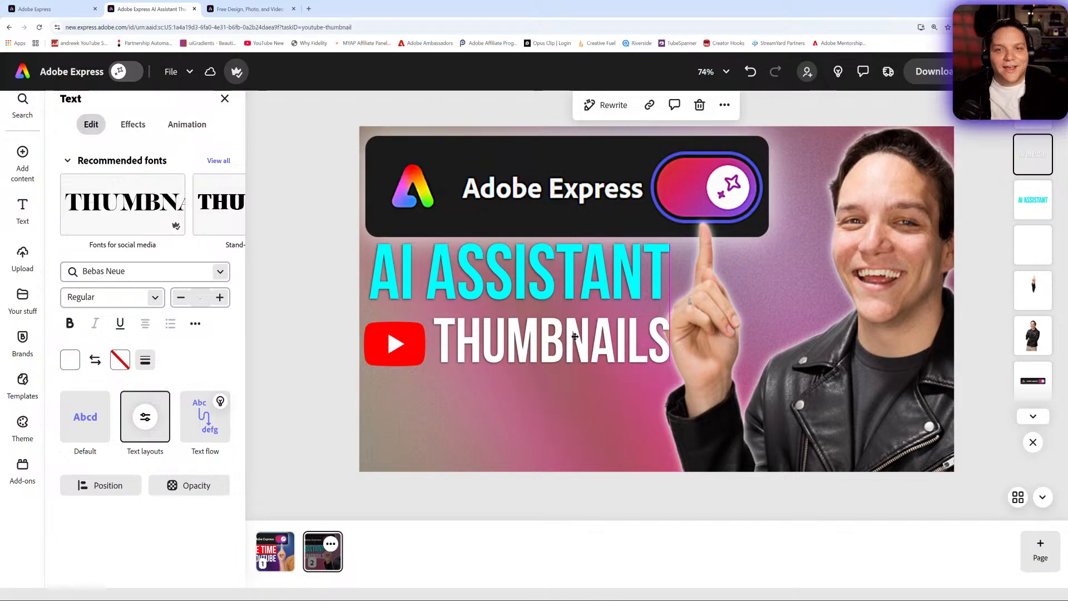
left_click(575, 336)
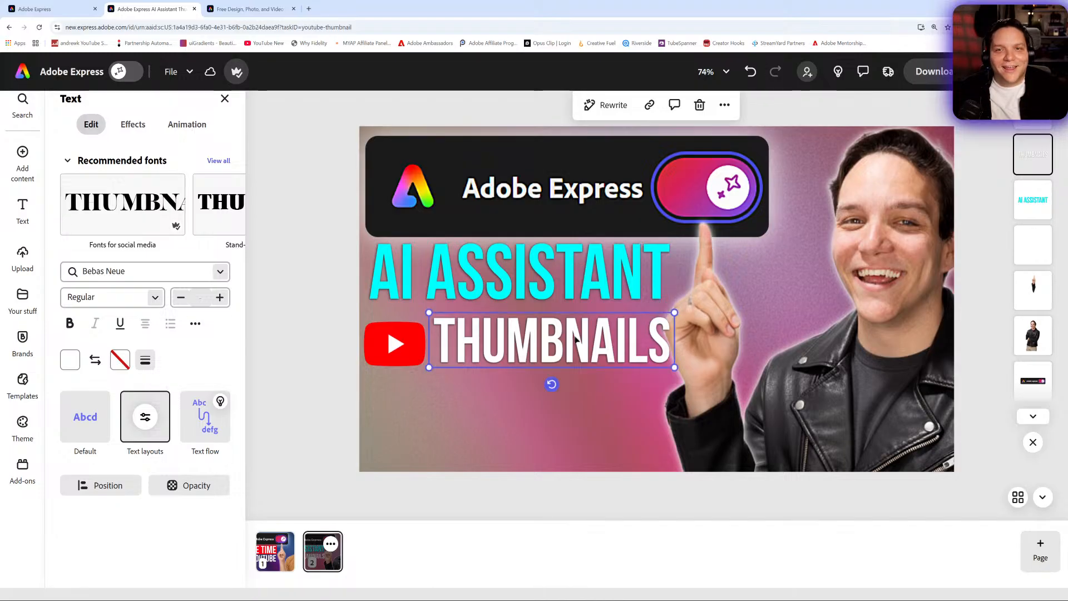
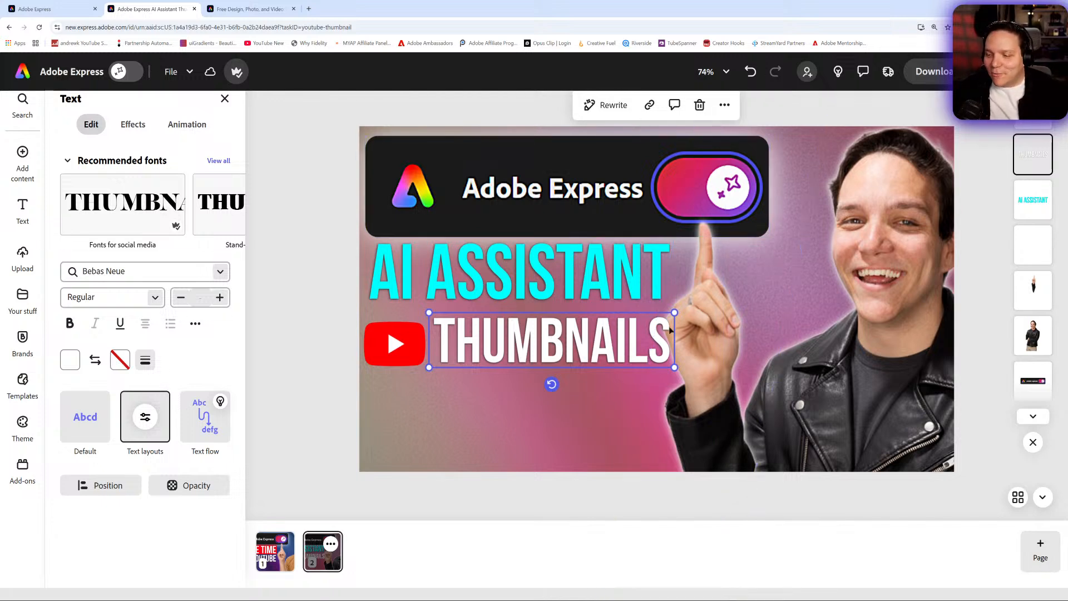
- Tighten the THUMBNAILS text box and nudge both the headline and the YouTube logo slightly upward
left_click_drag(674, 312, 667, 310)
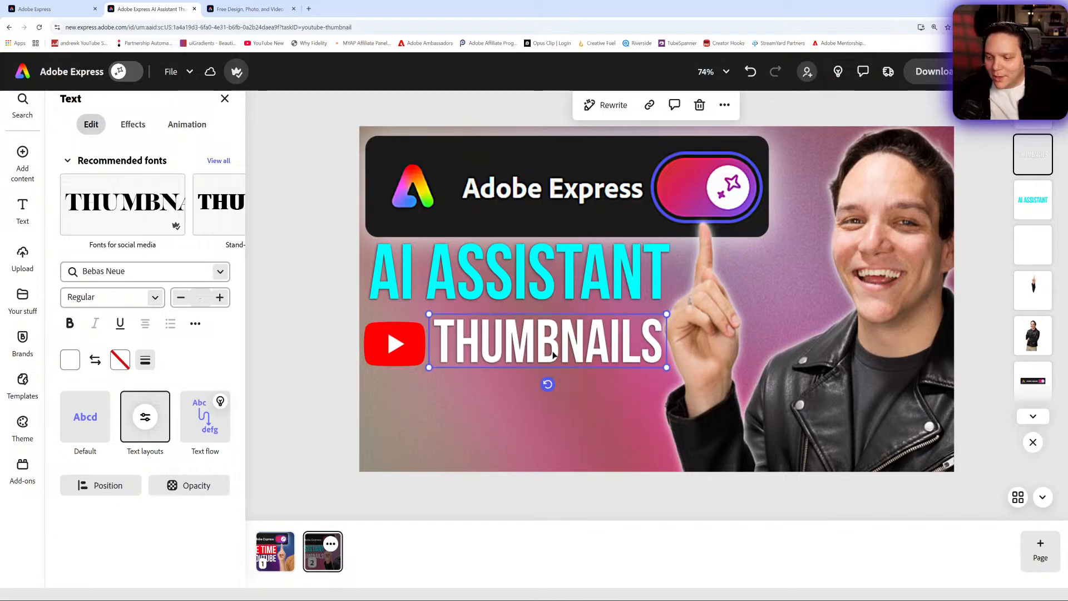
left_click_drag(554, 355, 553, 348)
left_click(383, 353)
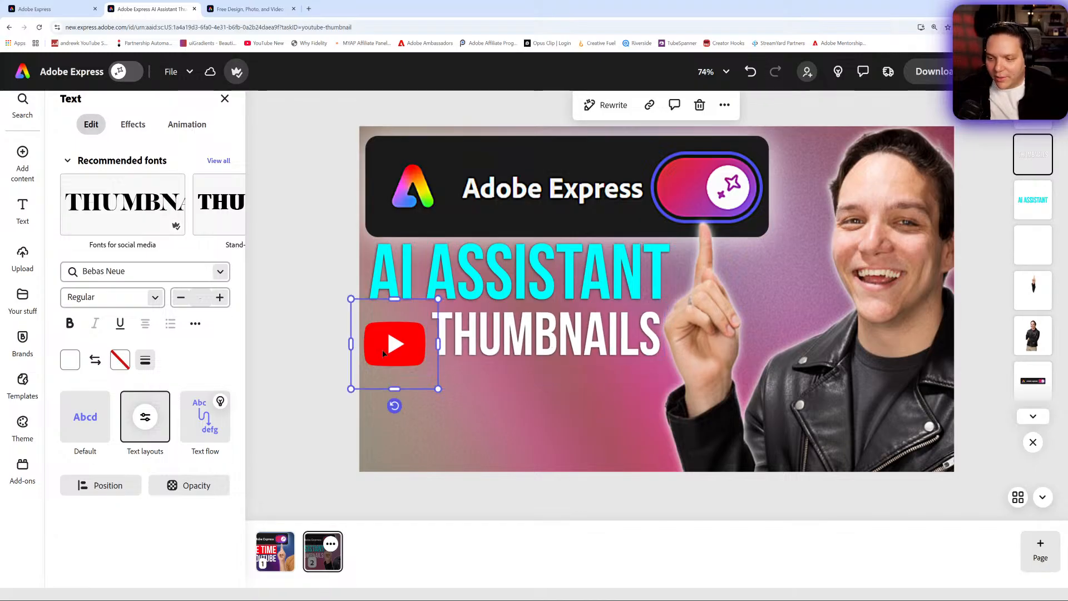
left_click_drag(383, 353, 384, 341)
left_click(329, 280)
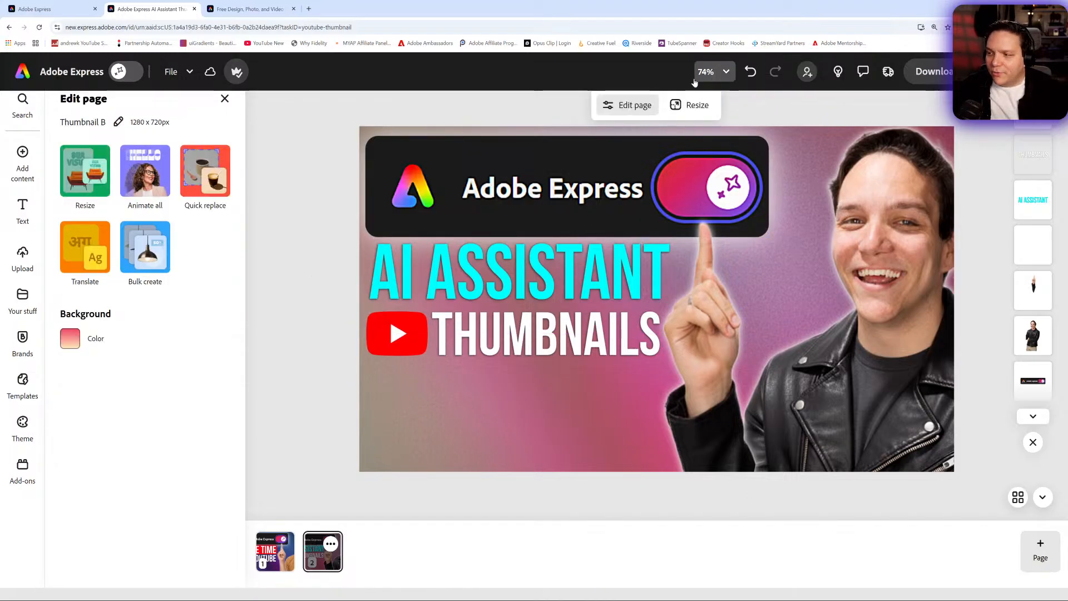
- Preview Thumbnail B at 10% and 100% zoom and compare it with Thumbnail A
left_click(712, 71)
left_click(638, 166)
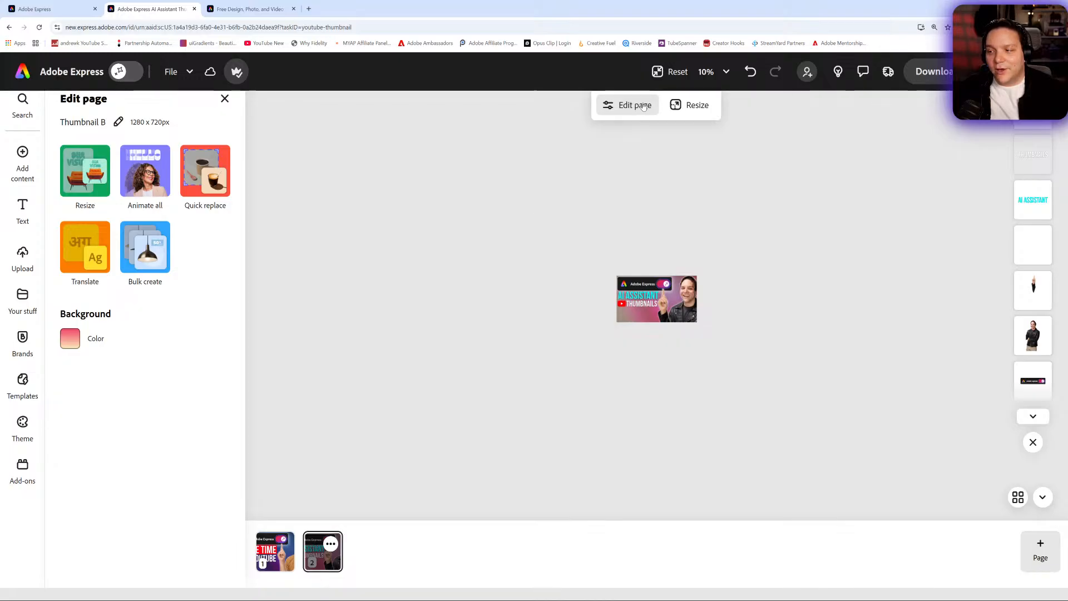
left_click(712, 71)
left_click(684, 233)
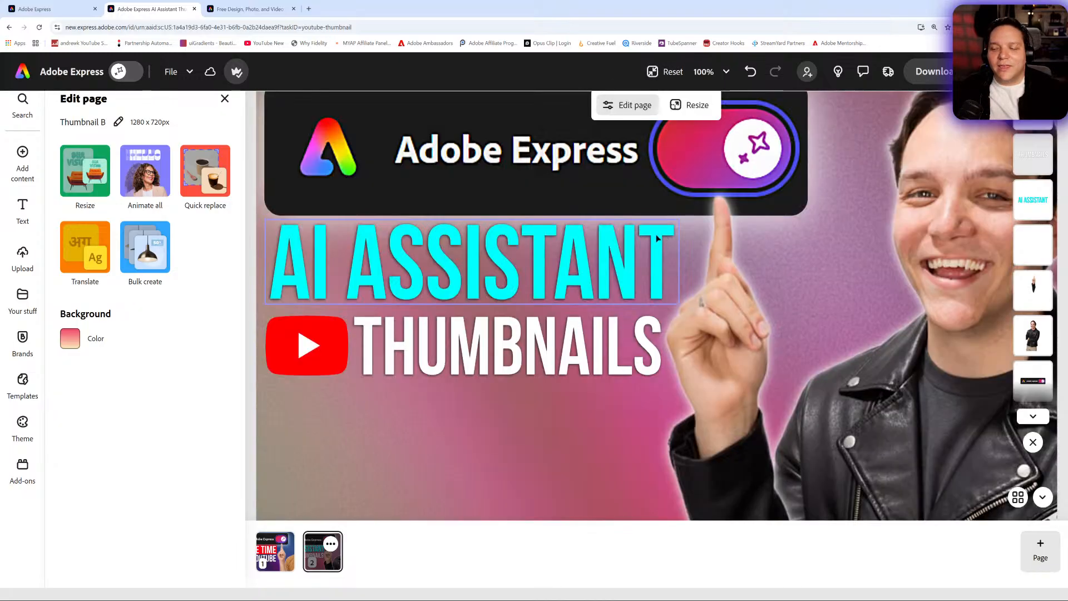
left_click(666, 71)
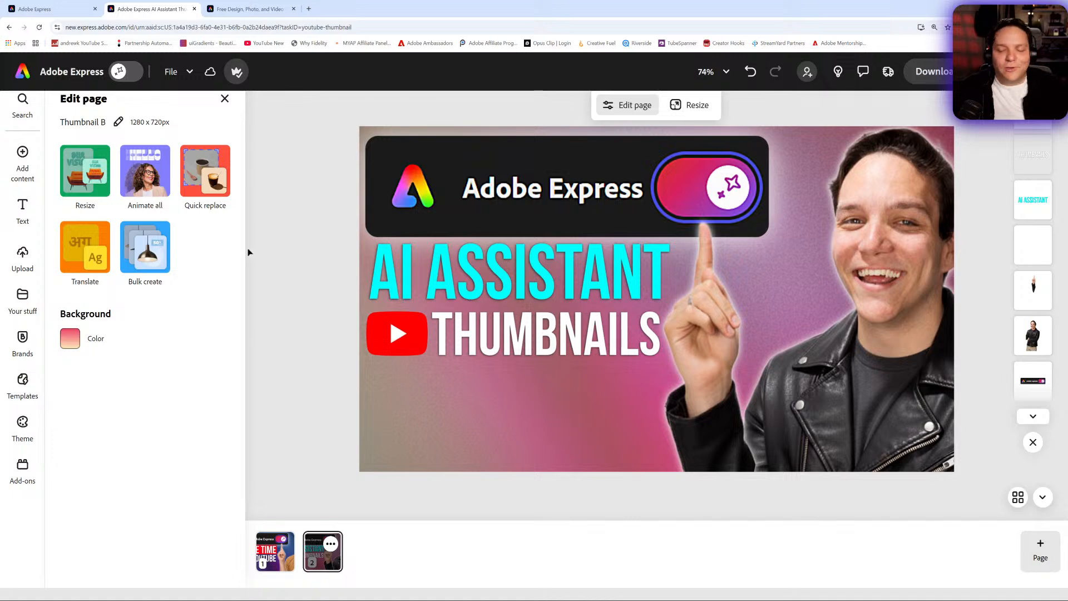
left_click(276, 563)
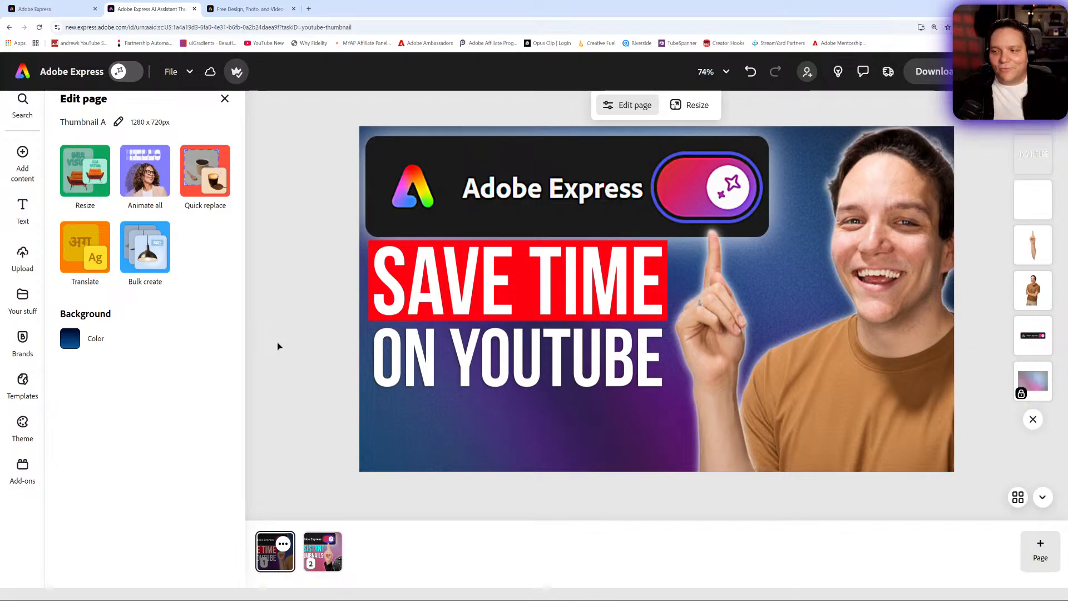
left_click(322, 573)
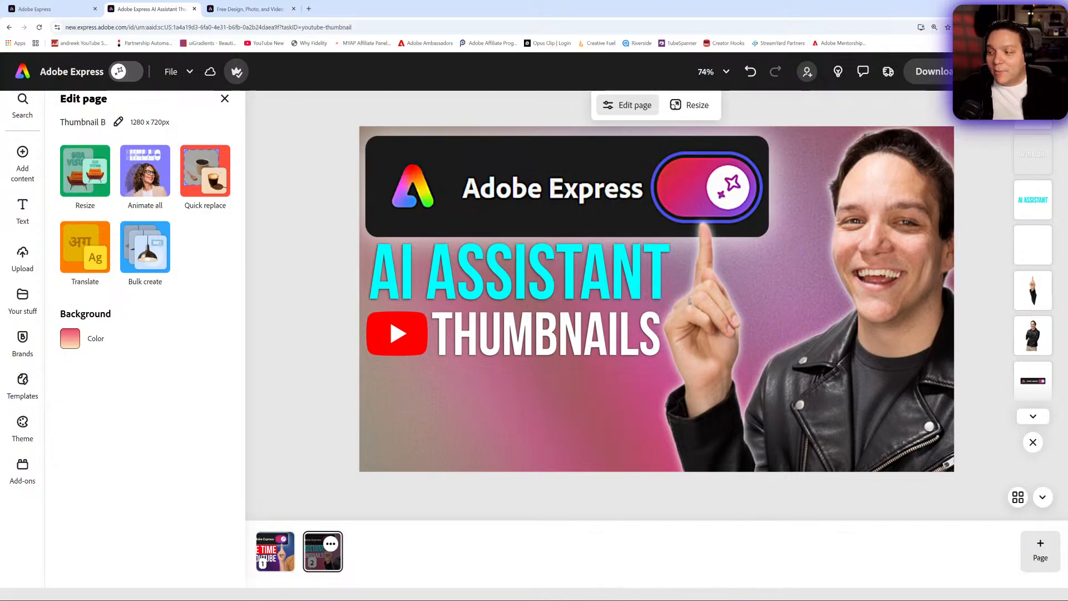
left_click(1032, 341)
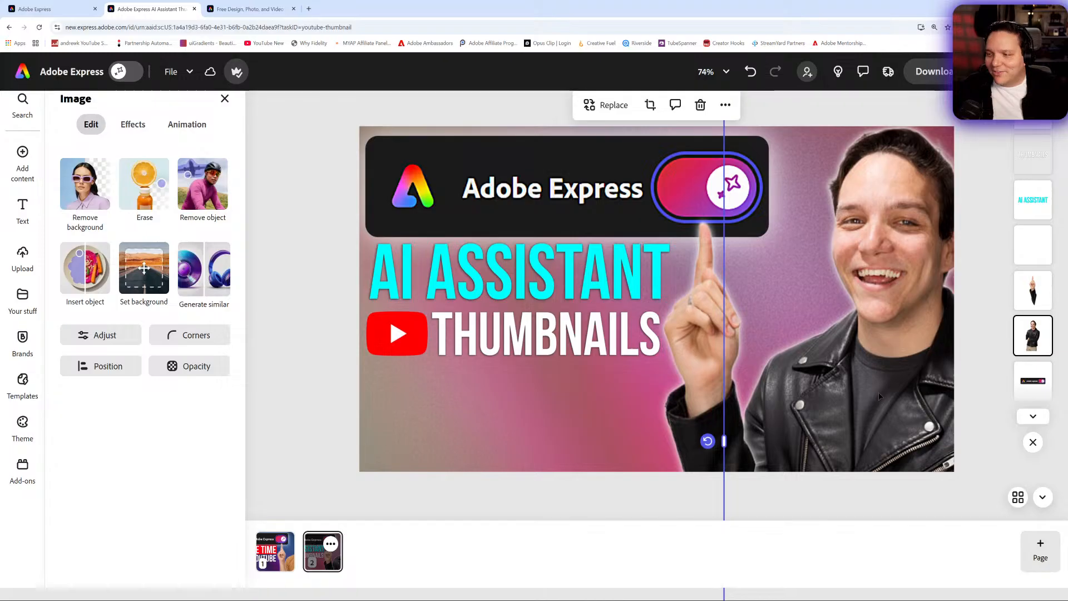
left_click_drag(878, 395, 862, 228)
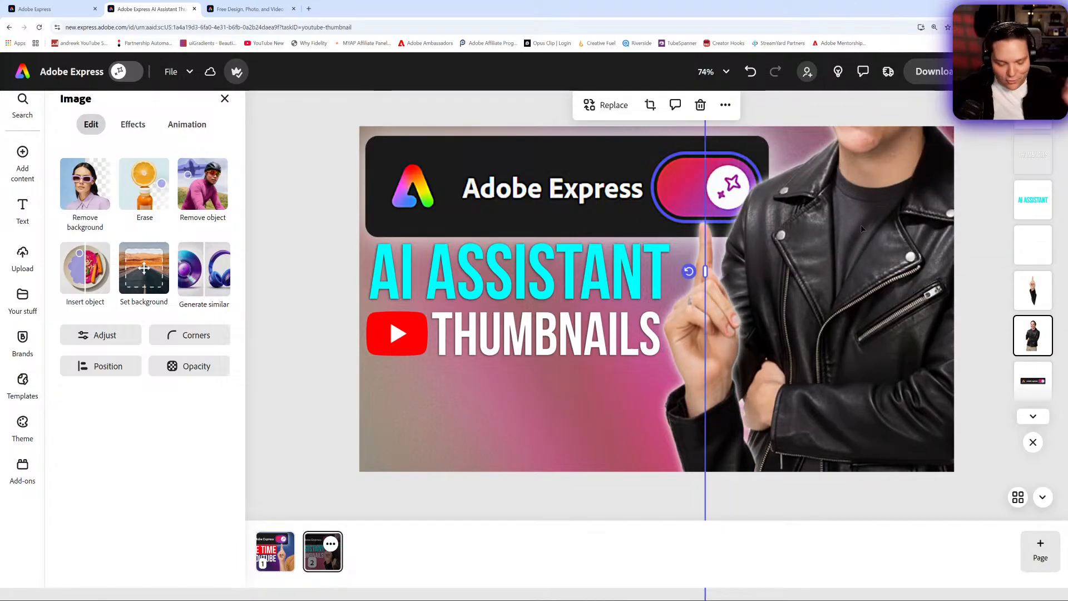
key("ctrl+z")
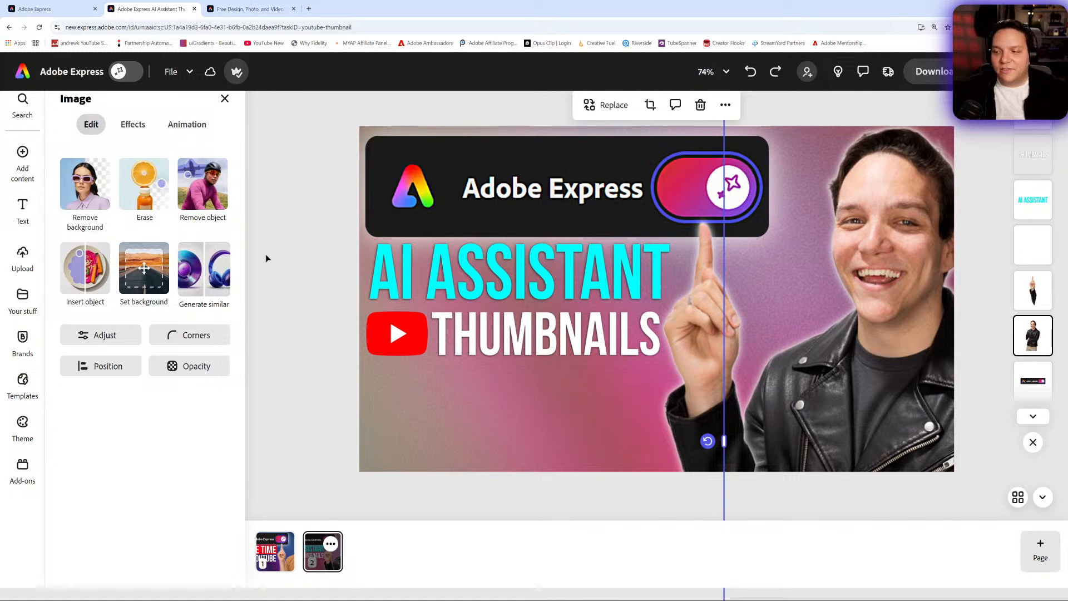
left_click(293, 229)
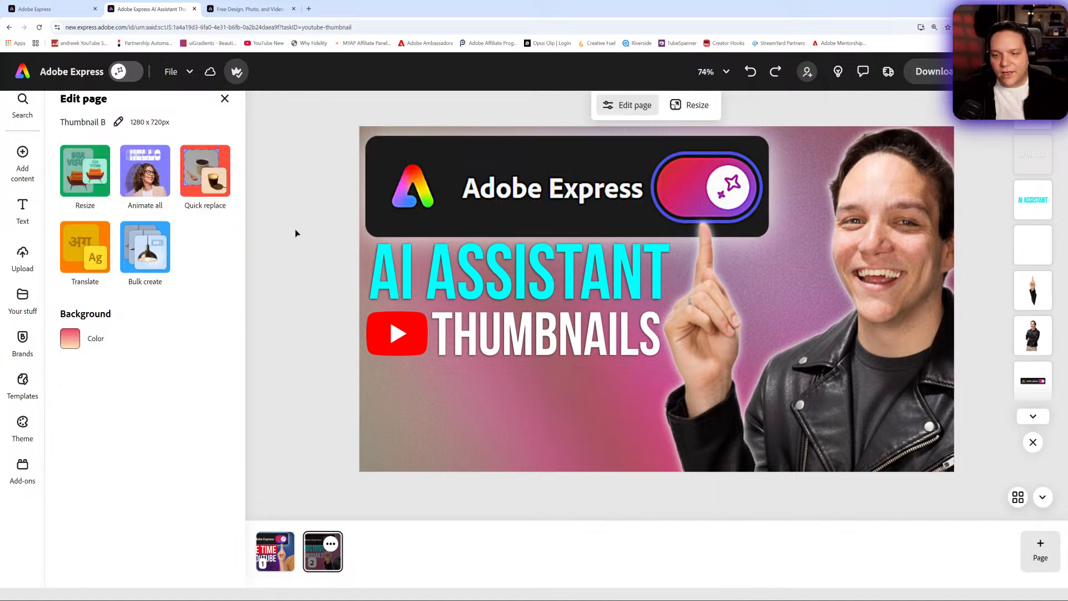
left_click(154, 261)
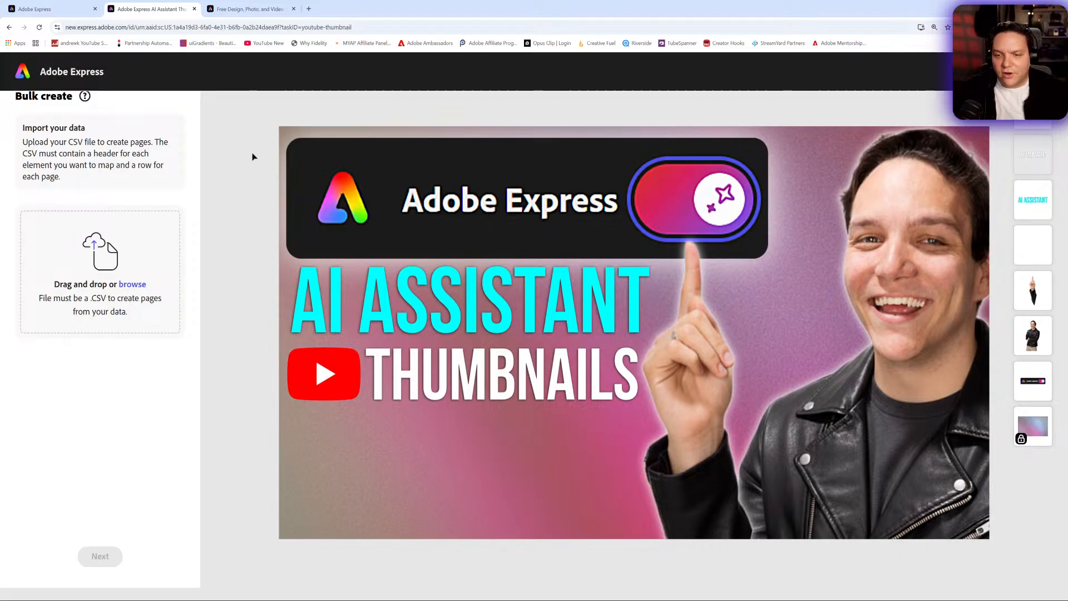
left_click(1026, 72)
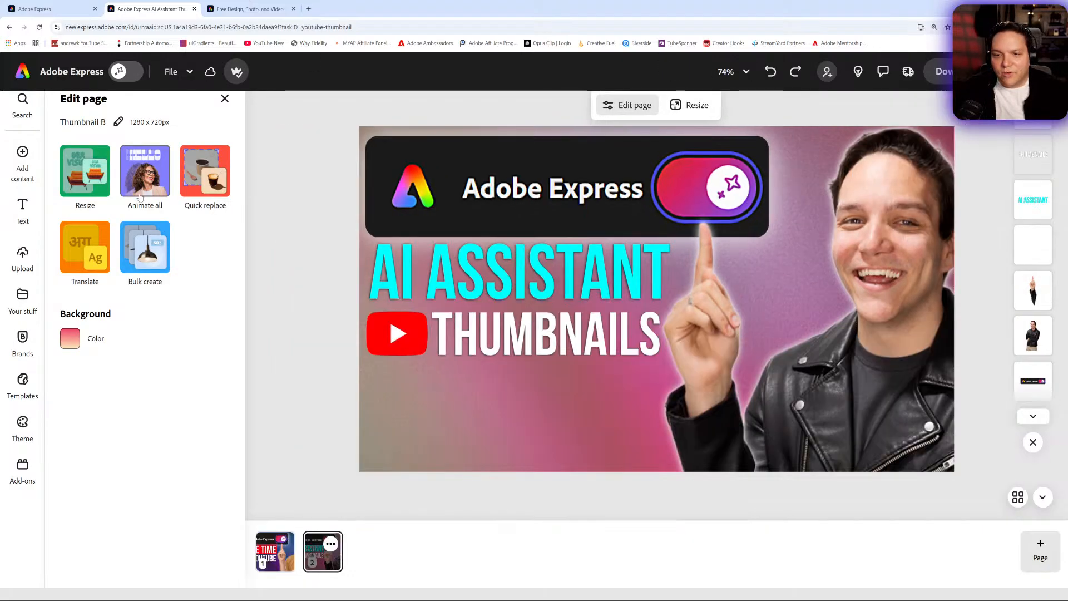
- Try the Animate all presets Bloom, Glide, Popping, Flicker fade, Type fade and Sunrise, then undo the applied animations
left_click(147, 173)
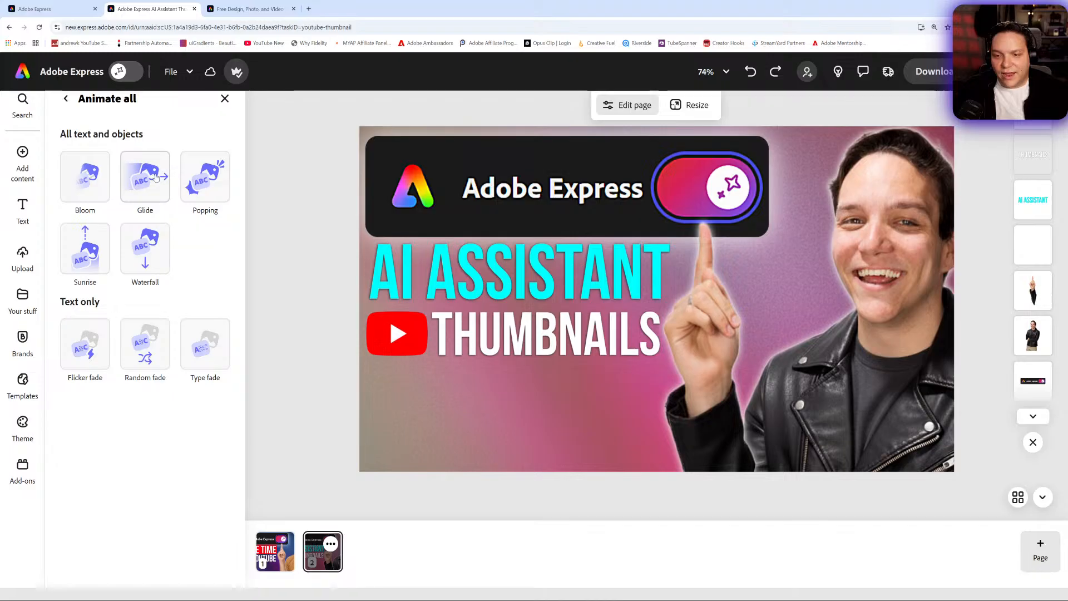
left_click(85, 182)
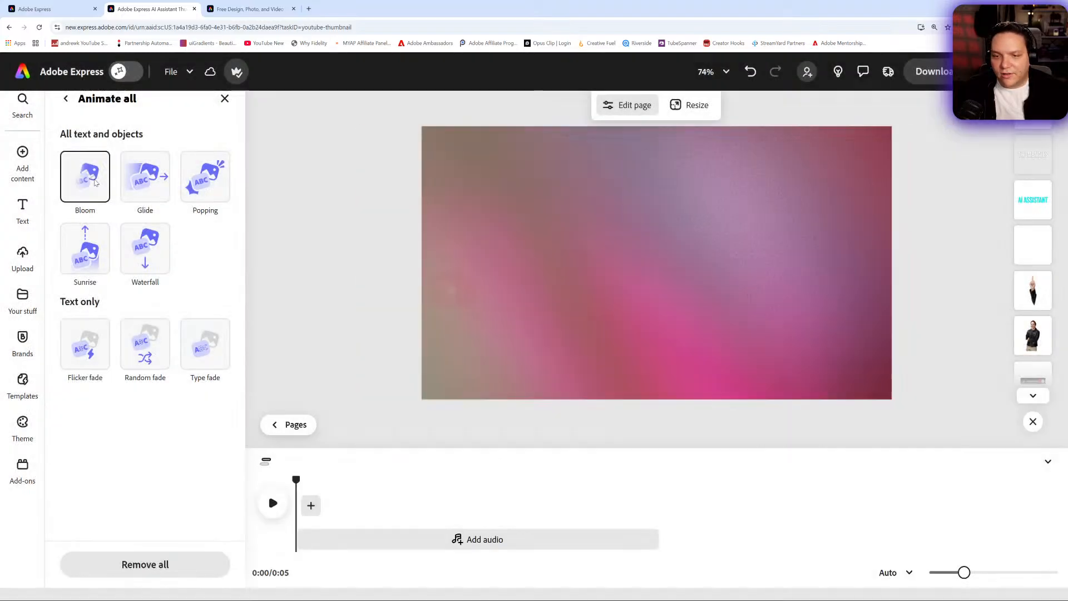
left_click(151, 185)
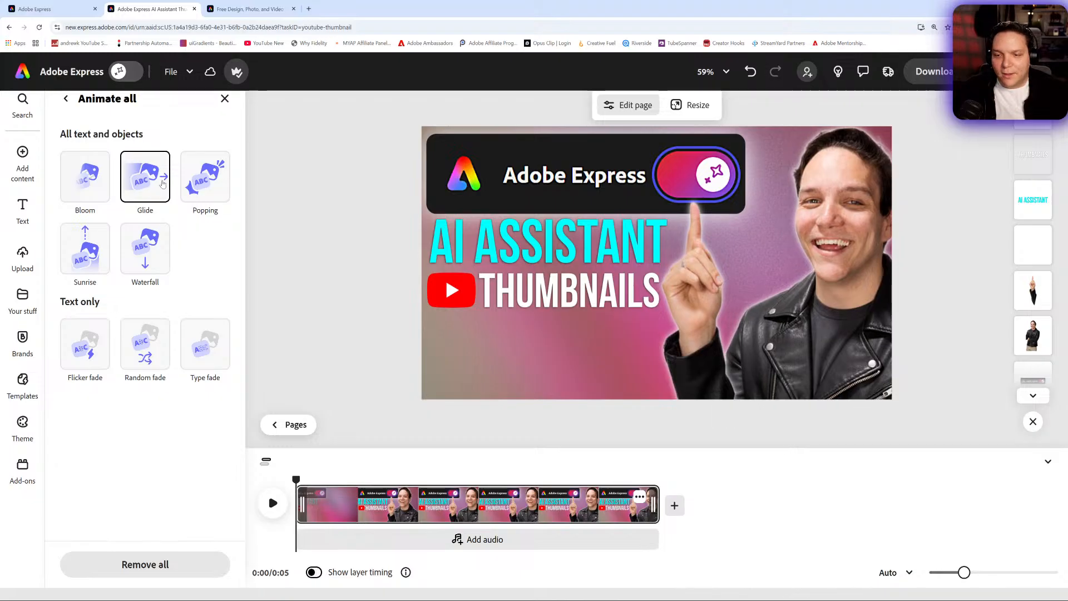
left_click(214, 188)
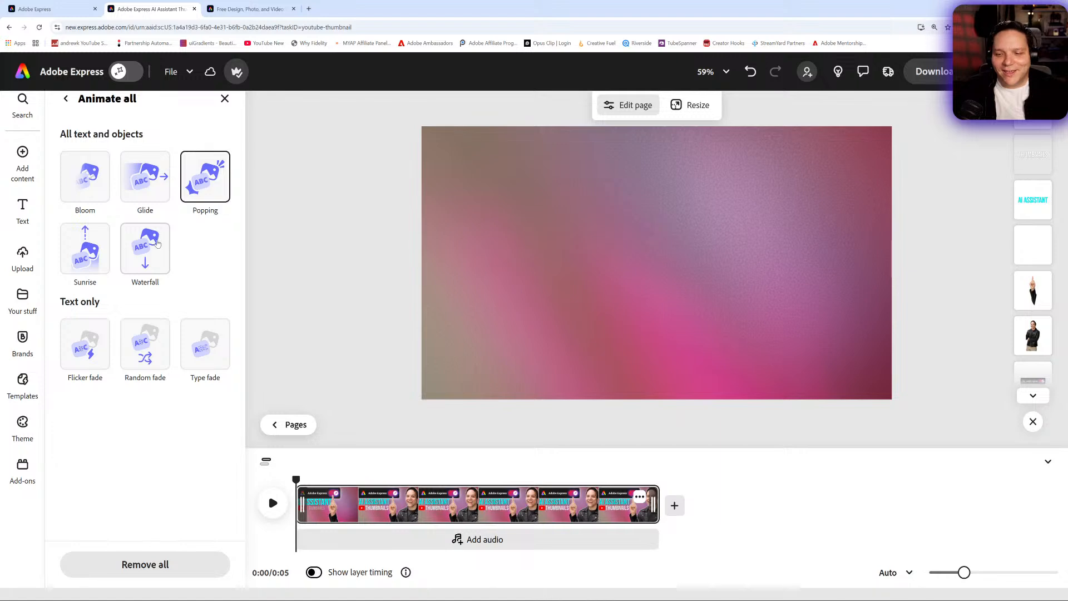
left_click(88, 354)
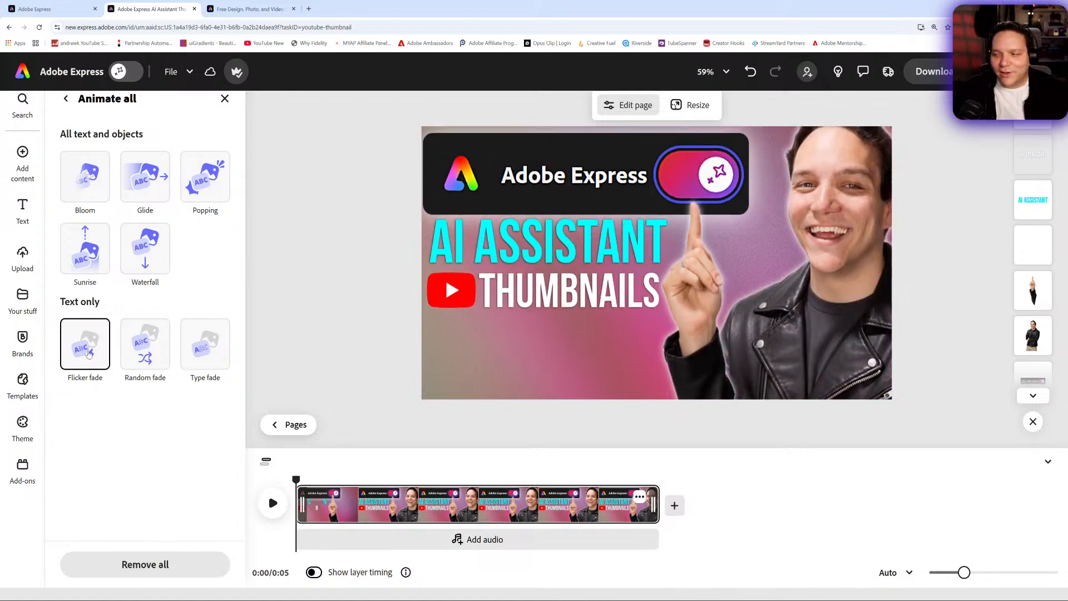
left_click(204, 359)
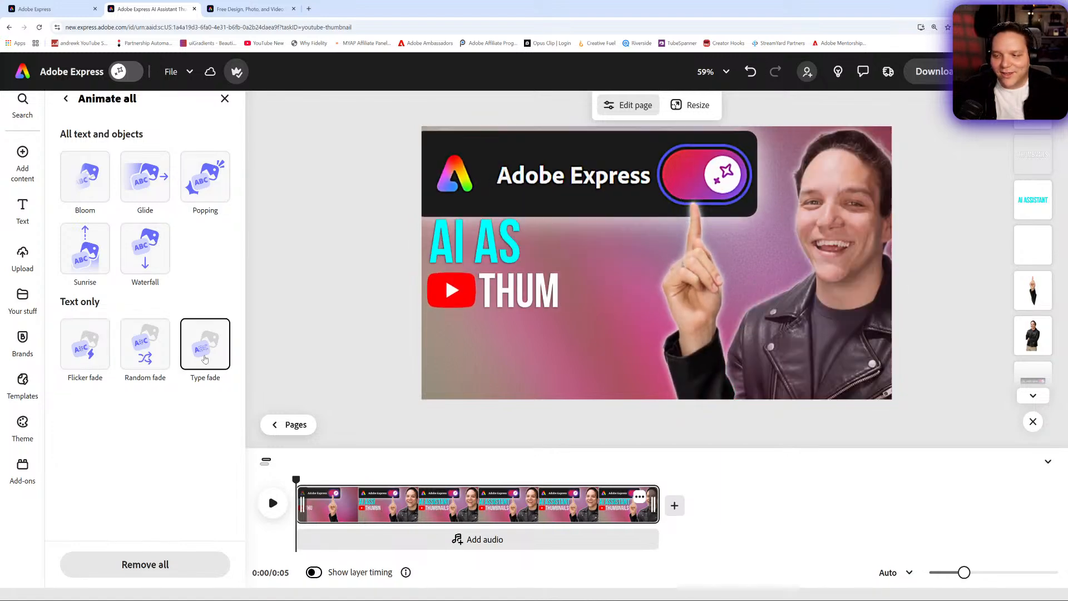
left_click(100, 258)
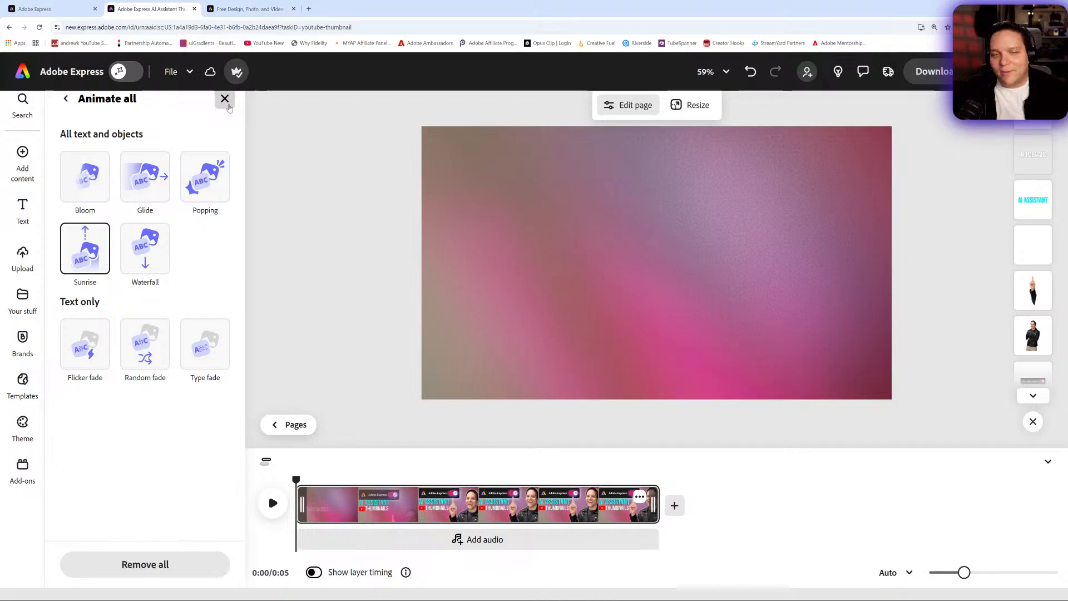
left_click(225, 99)
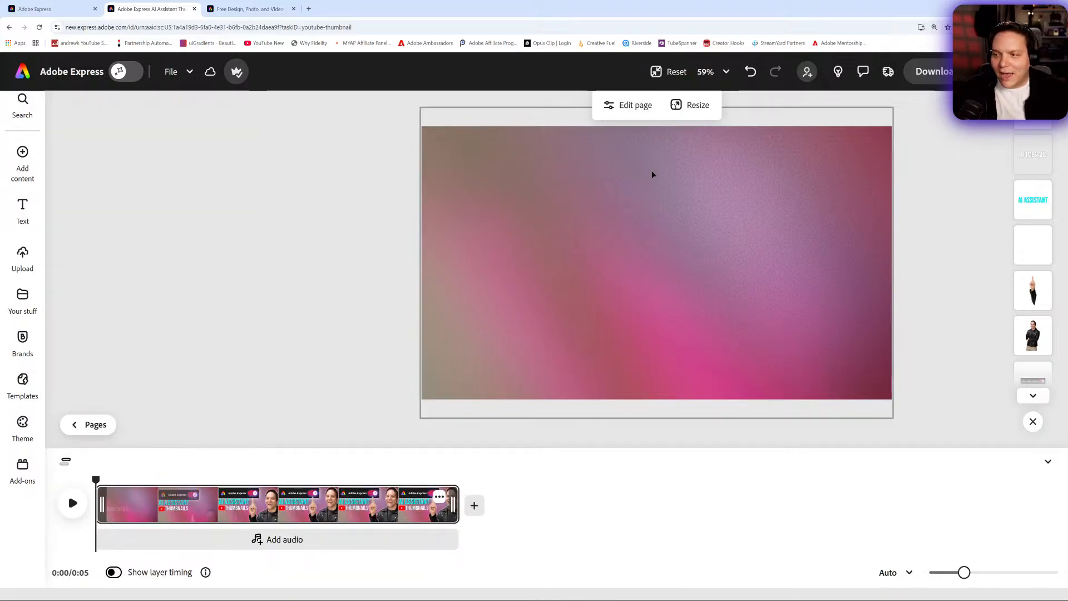
left_click(754, 74)
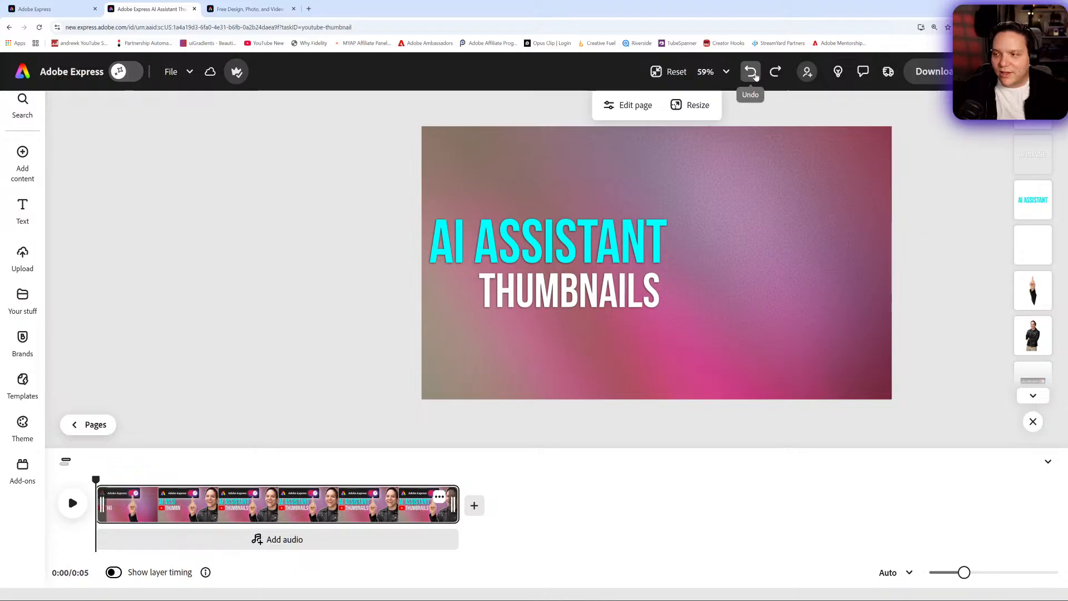
left_click(754, 74)
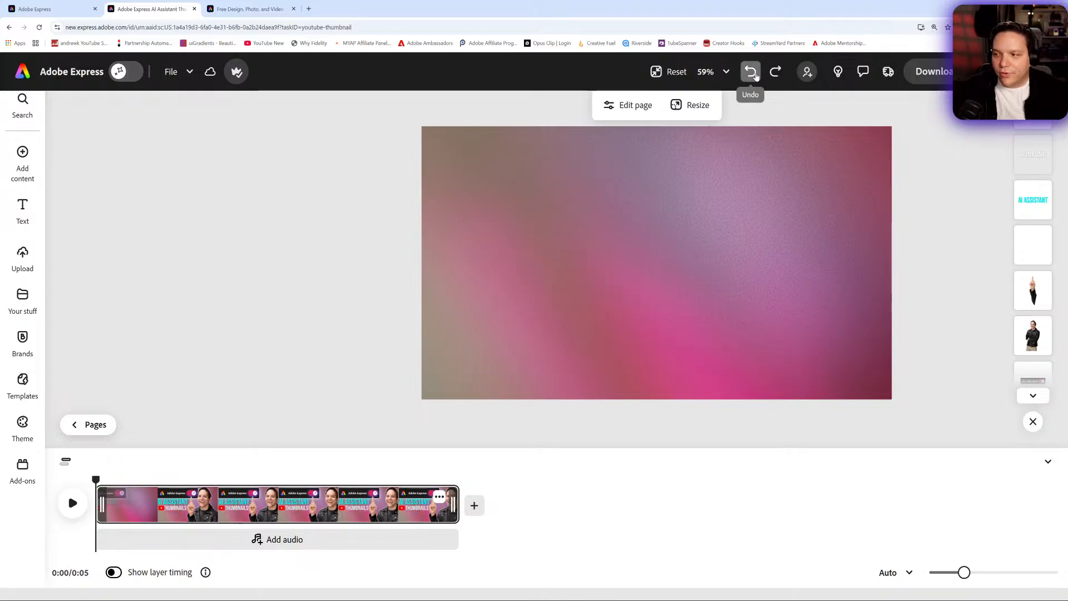
left_click(754, 74)
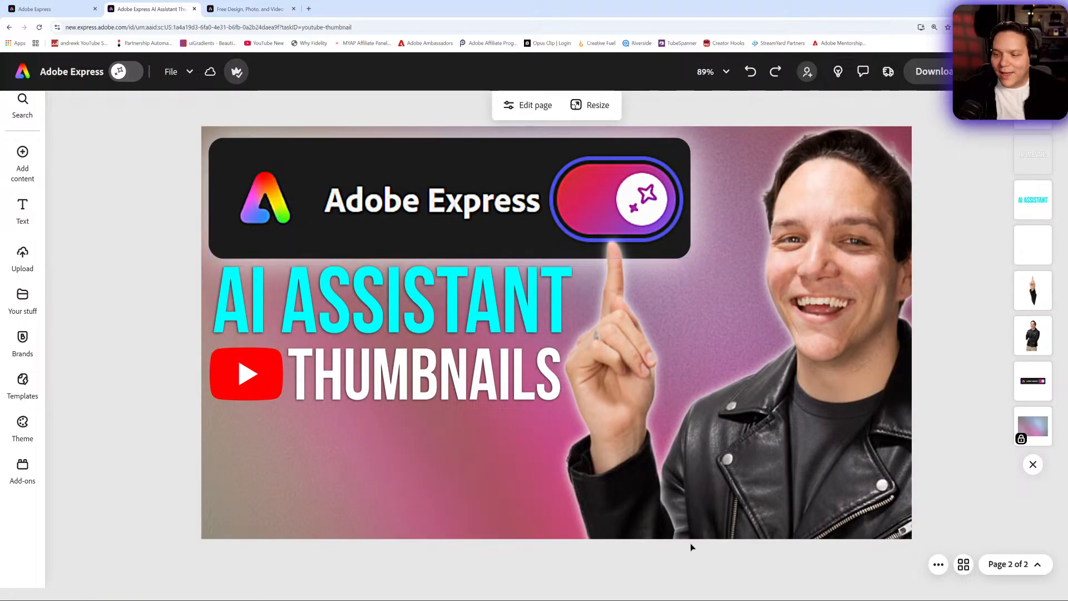
- Set the Sharpen adjustment of the main person photo to 21
left_click(1022, 564)
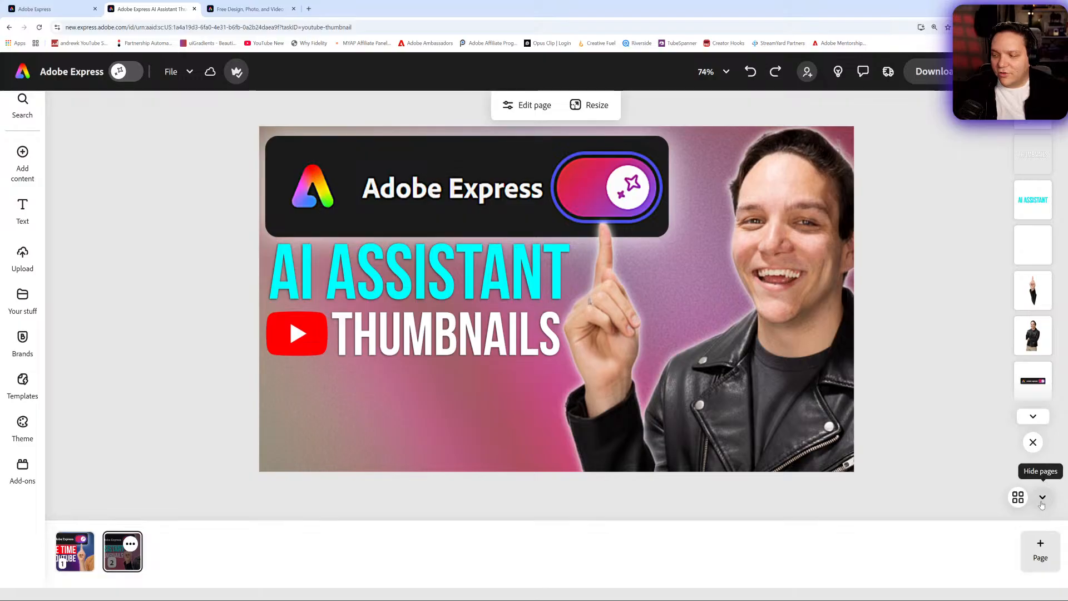
left_click(1042, 497)
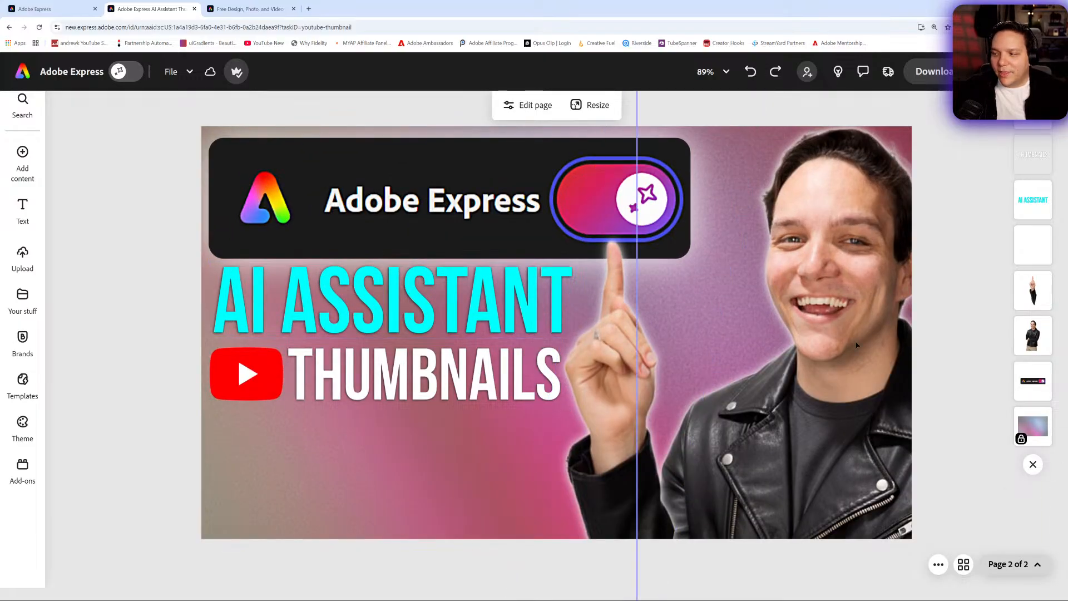
left_click(1016, 352)
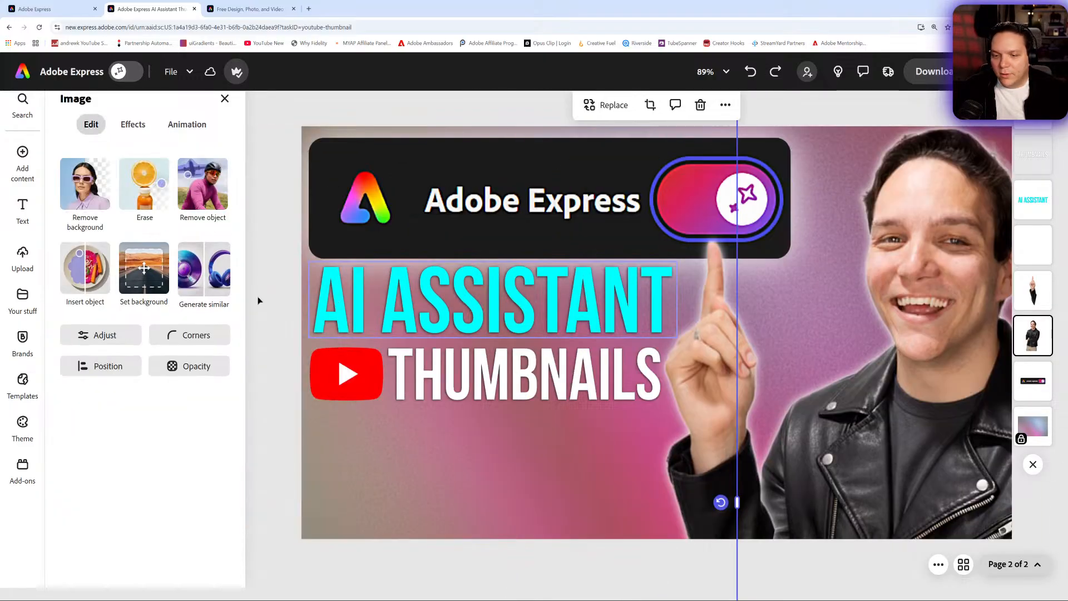
left_click(106, 335)
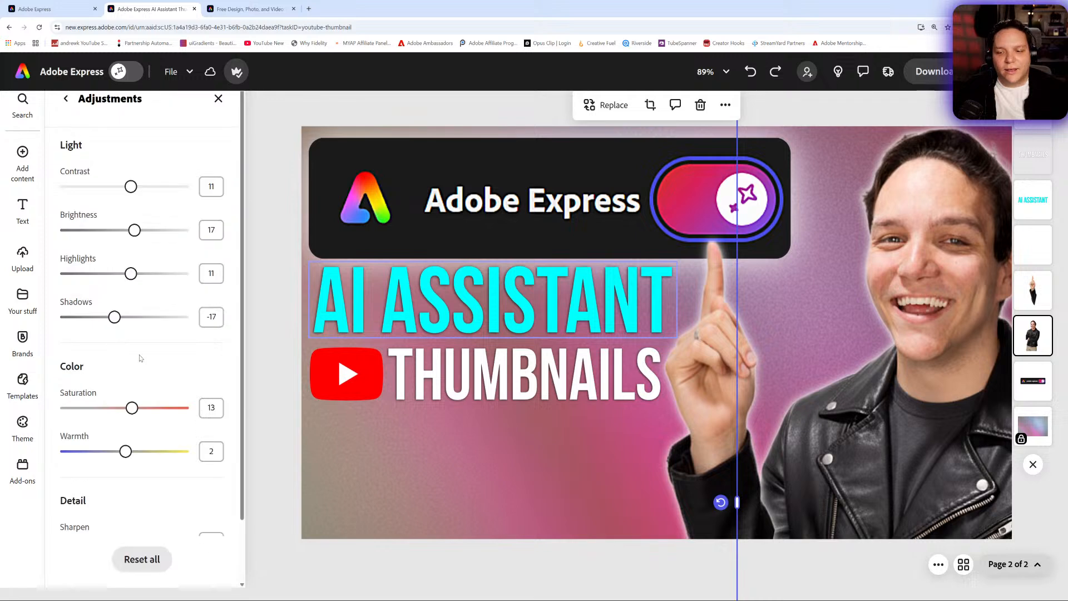
scroll(136, 479, "down", 2)
left_click_drag(127, 472, 89, 480)
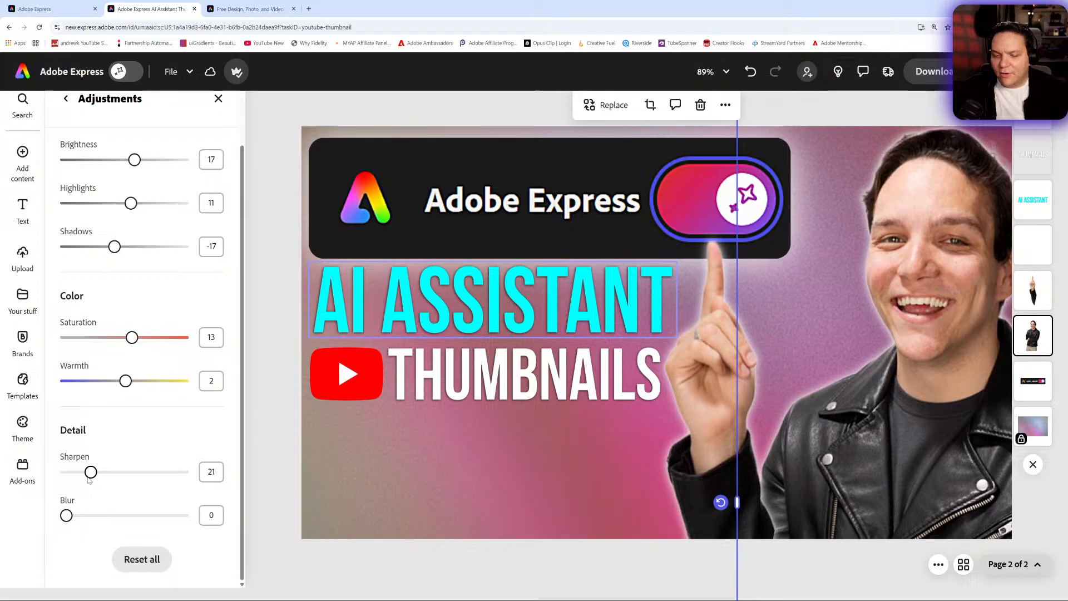
scroll(135, 358, "up", 2)
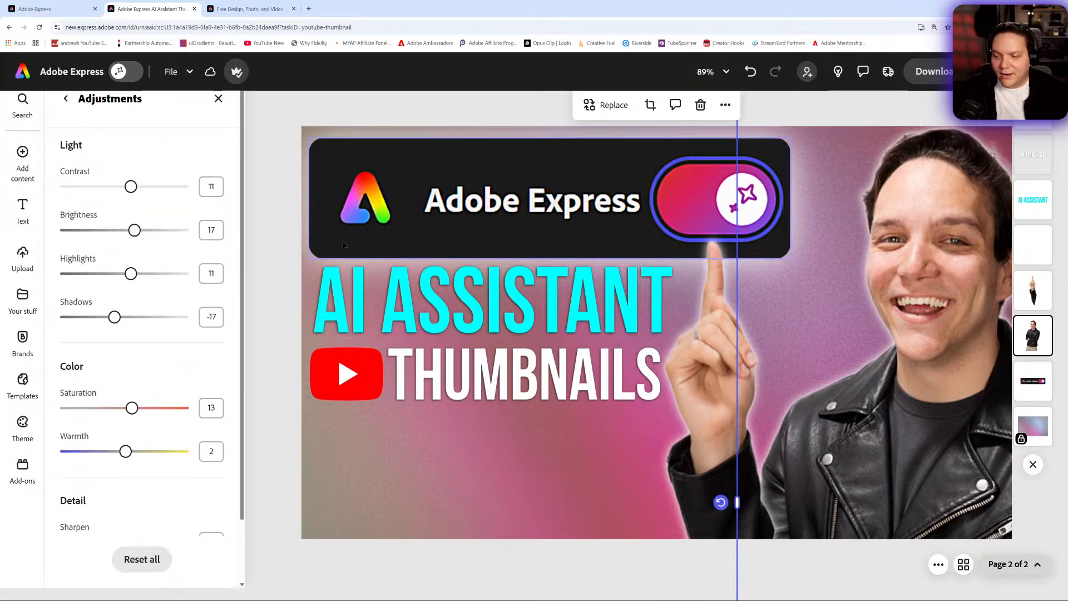
left_click(284, 239)
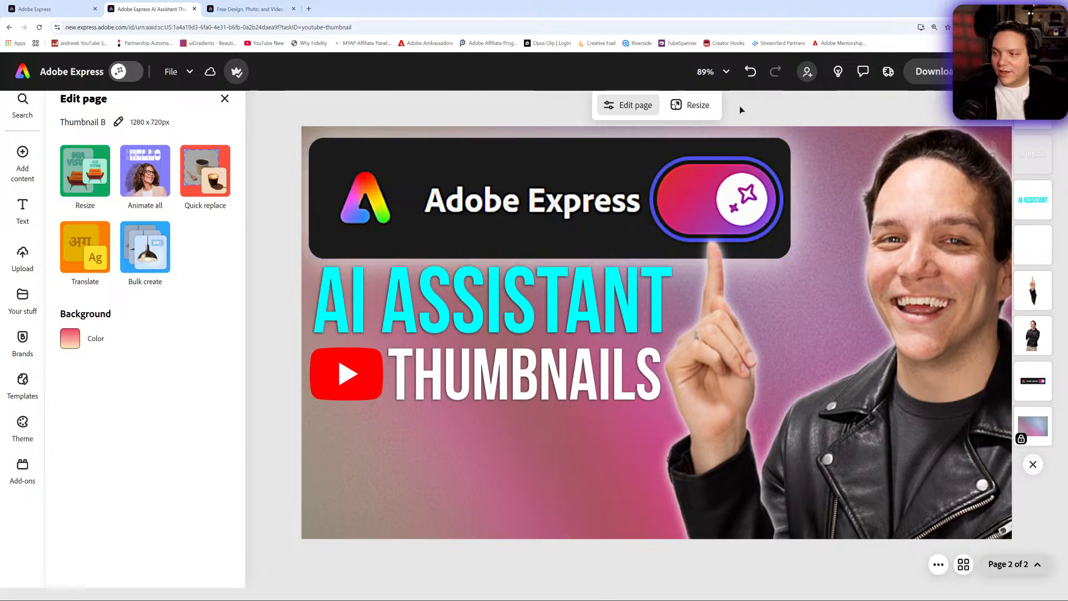
- Change the page background to the gray linear gradient preset, trying the navy and green gradients first
left_click(712, 71)
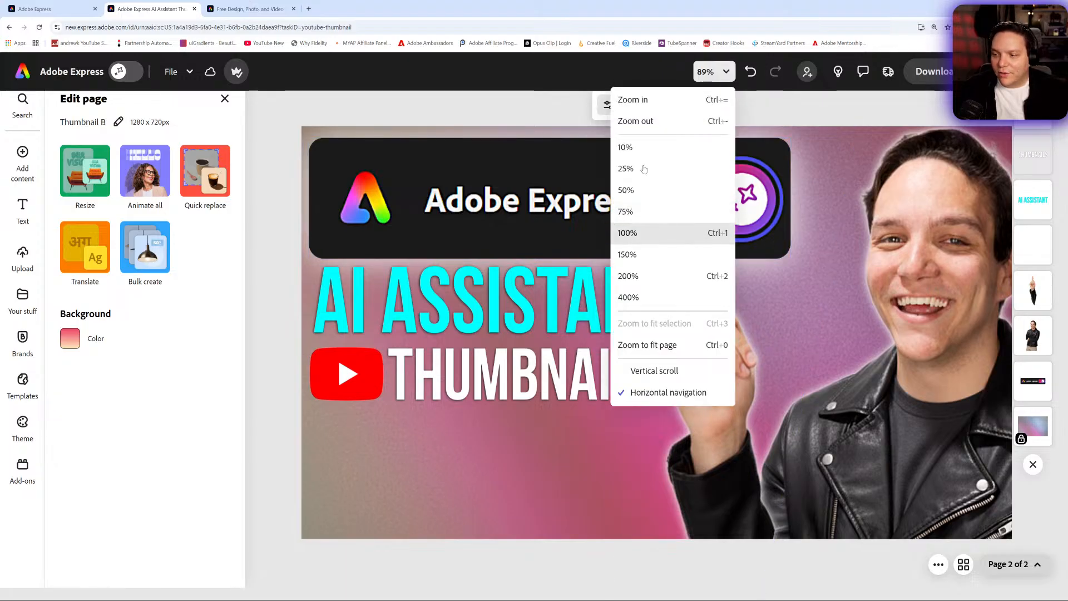
left_click(642, 148)
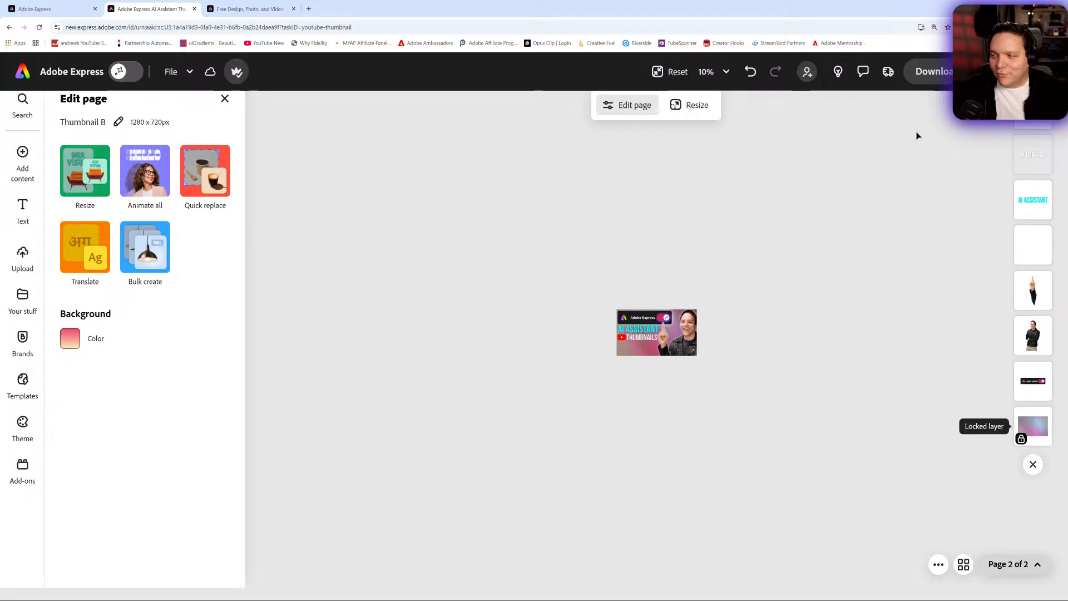
left_click(69, 339)
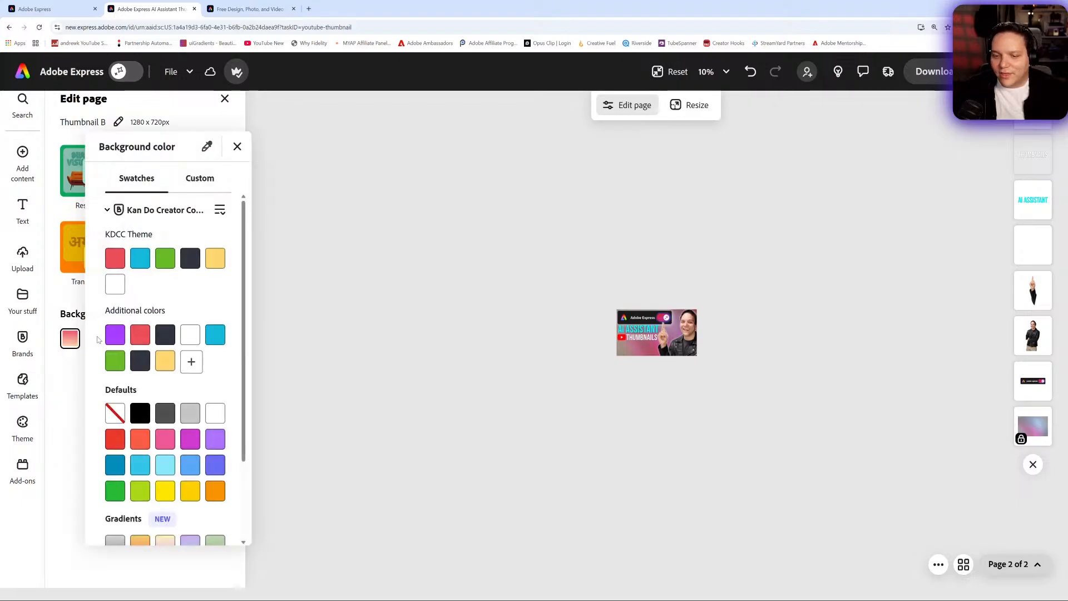
scroll(149, 490, "down", 2)
left_click(190, 521)
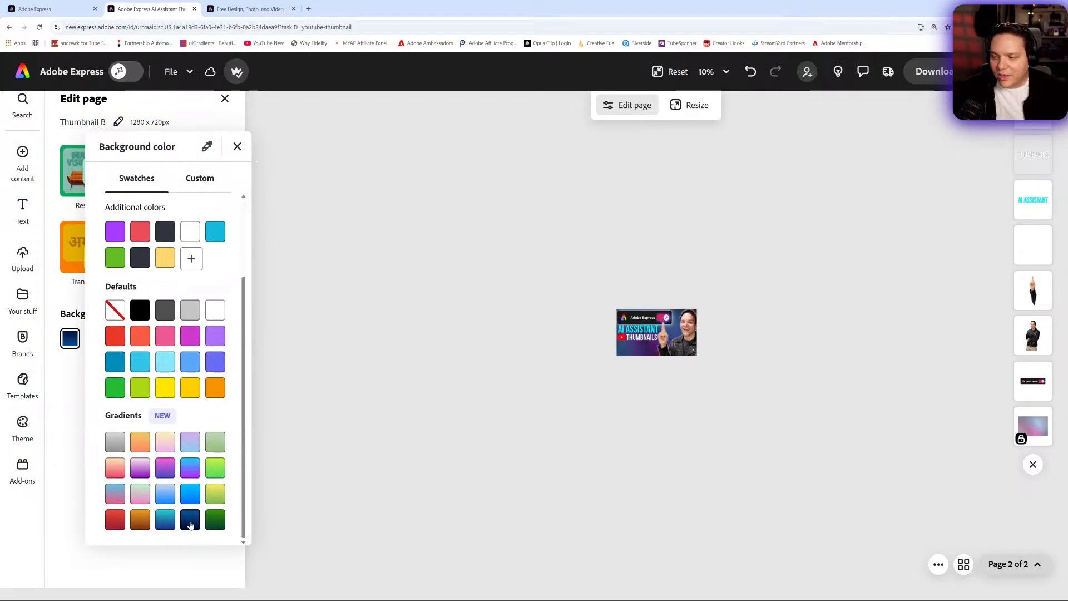
left_click(219, 525)
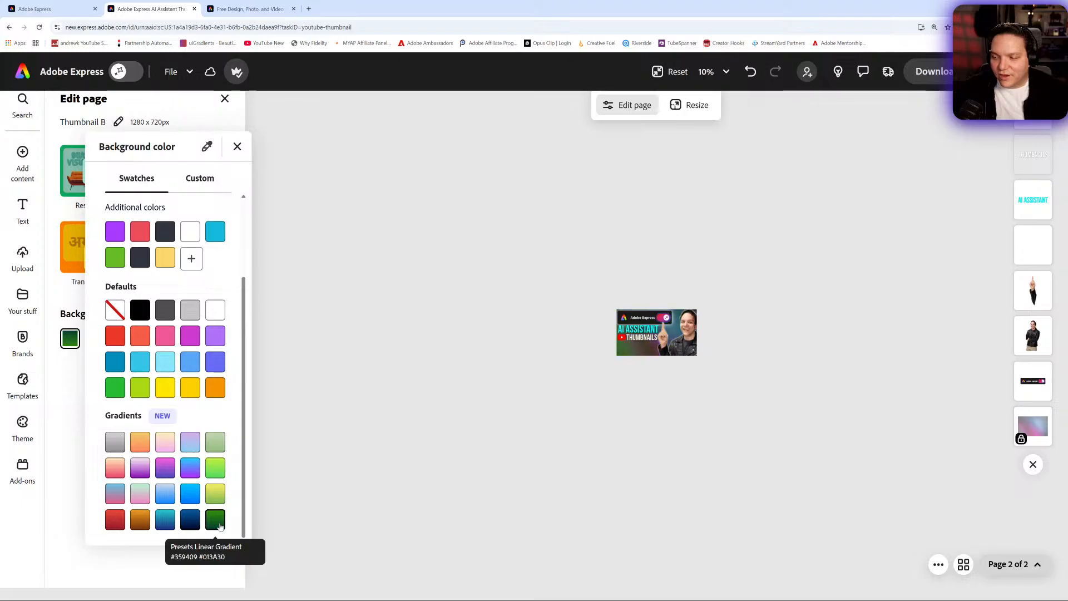
left_click(115, 444)
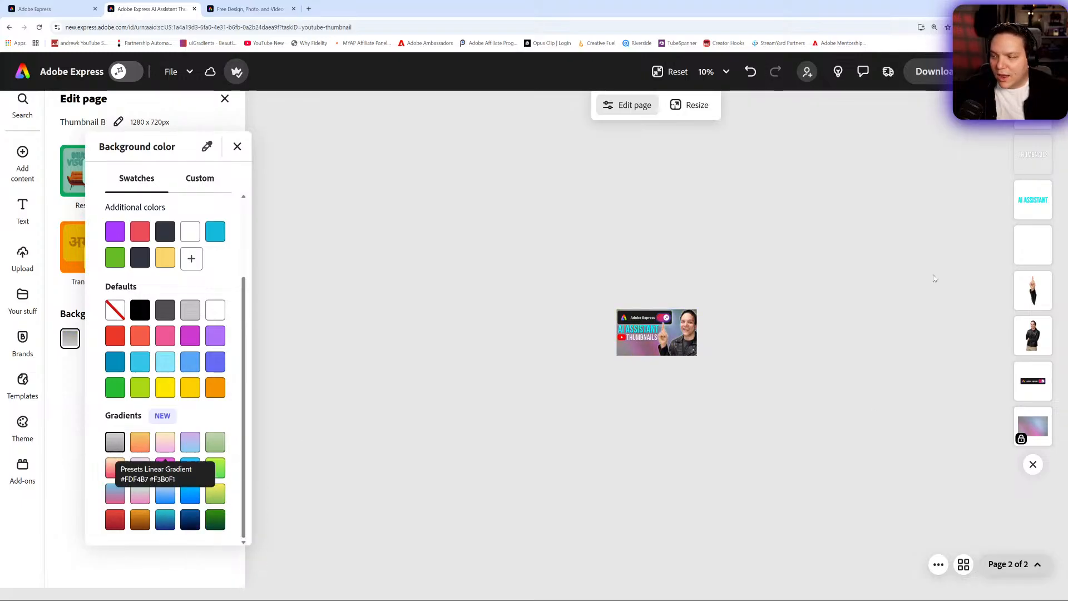
left_click(1034, 434)
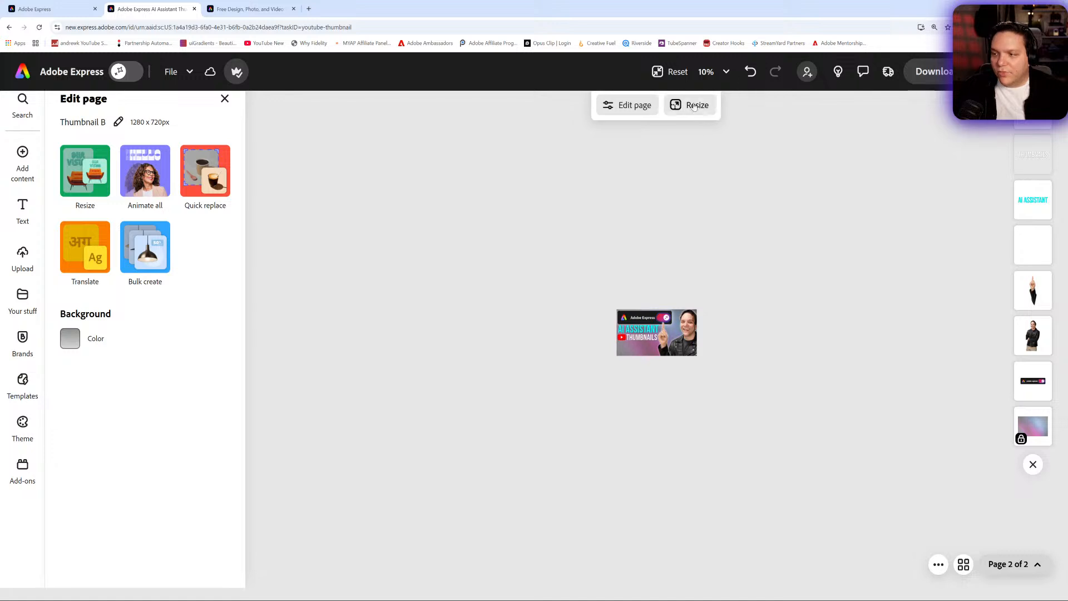
left_click(673, 71)
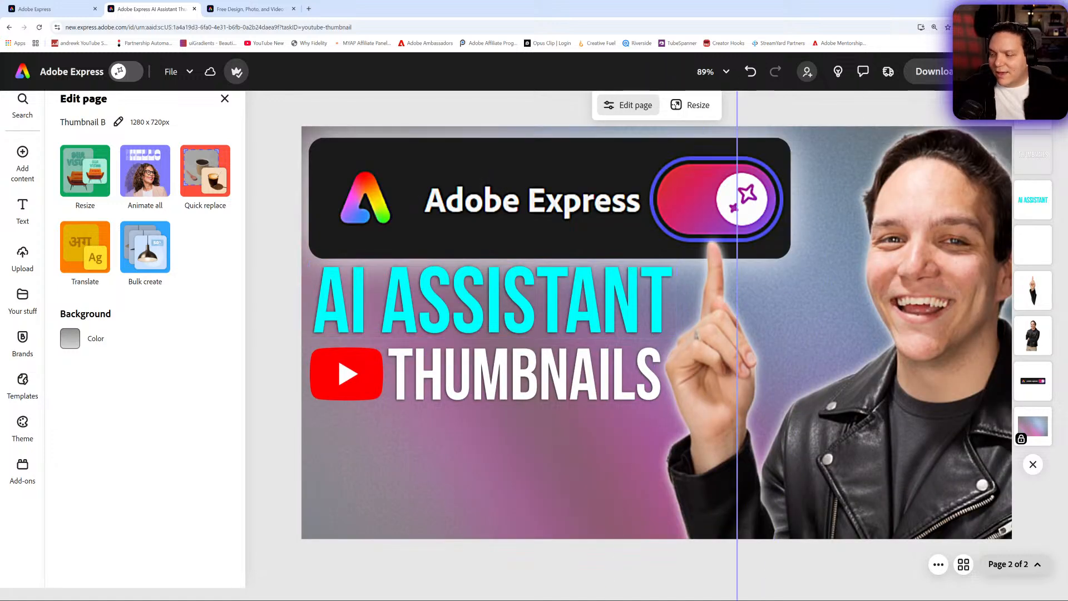
- Unlock the background image layer and browse its replacement sources without choosing one
left_click(1033, 425)
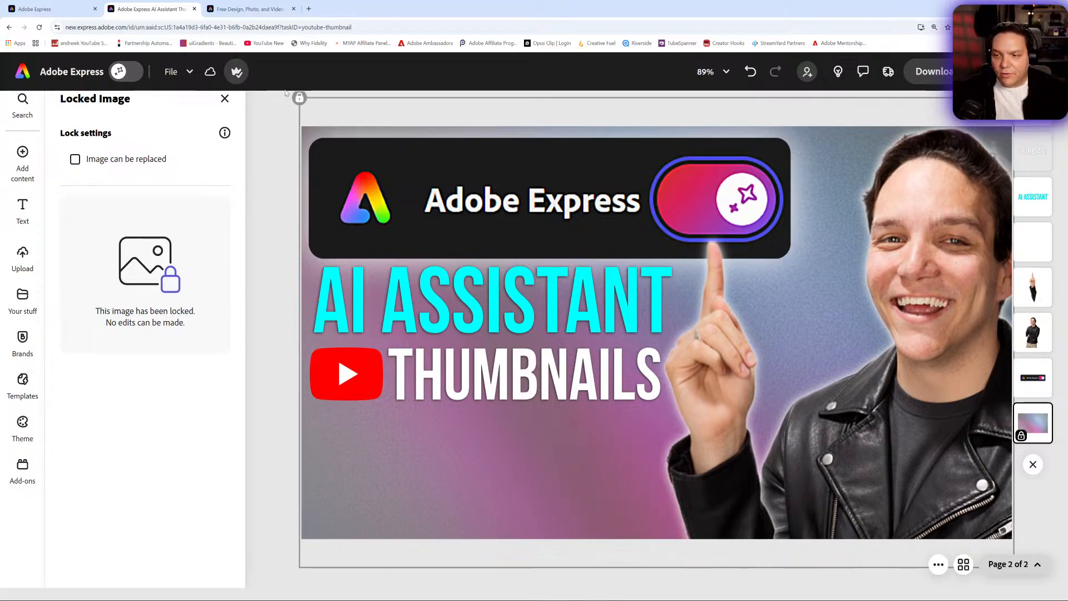
left_click(299, 98)
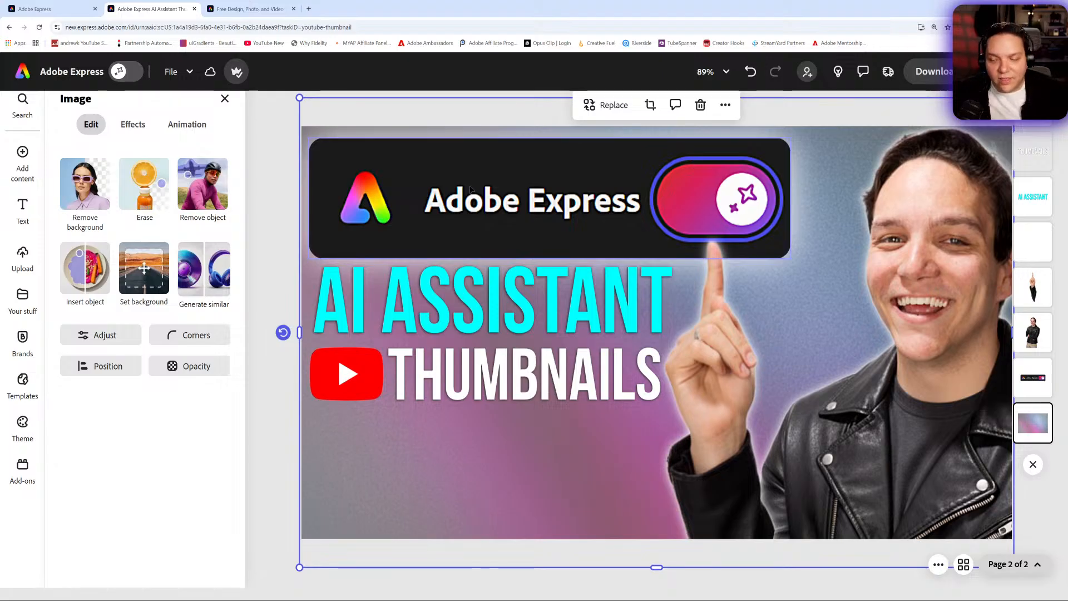
left_click(602, 114)
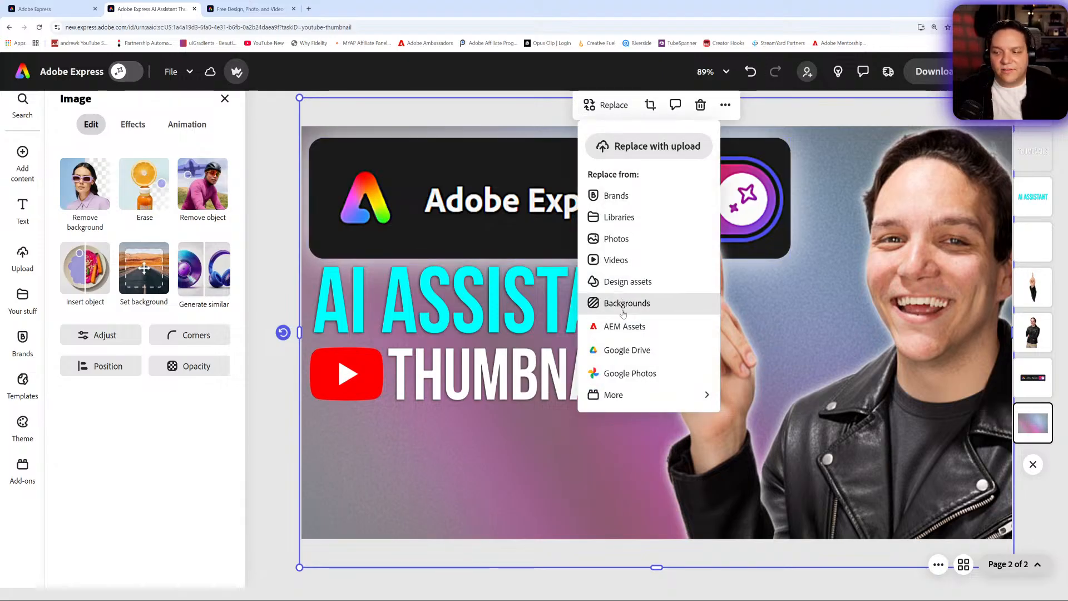
mouse_move(626, 400)
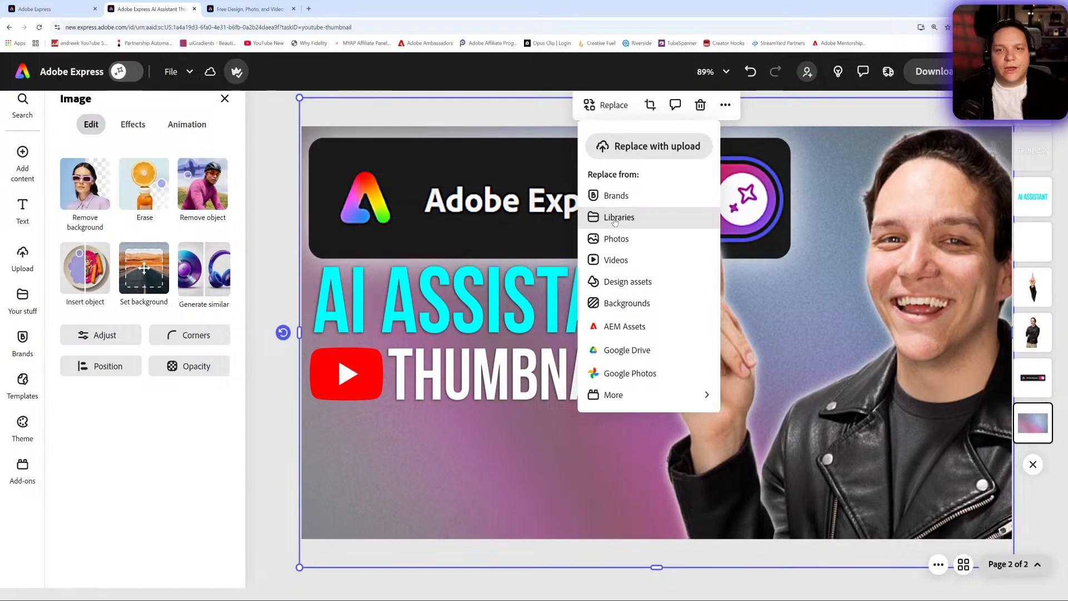
left_click(290, 138)
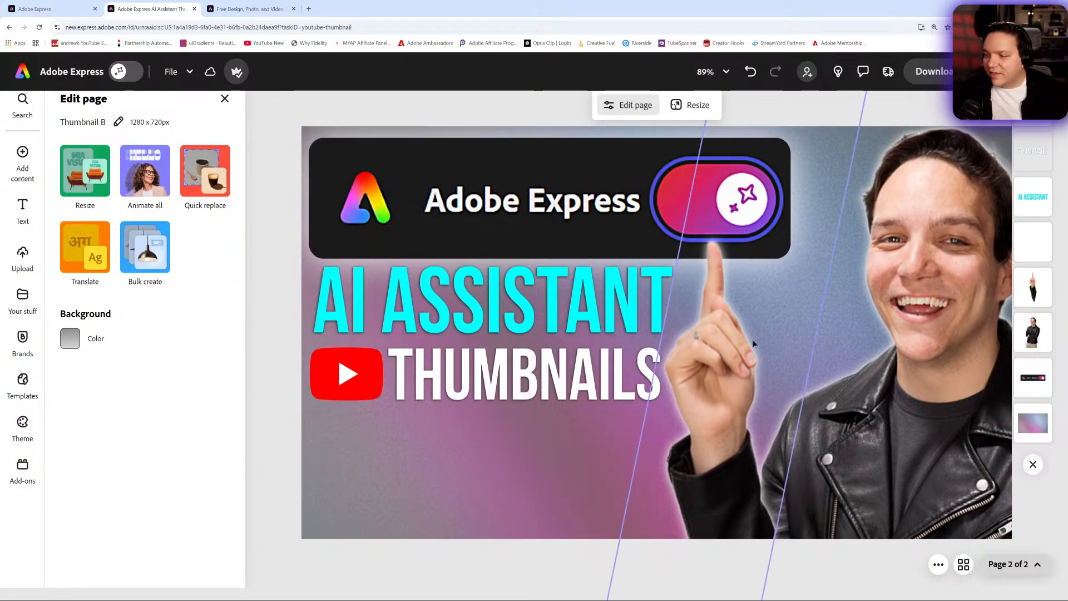
- Select the main person photo together with the second person image and group them
left_click(736, 356)
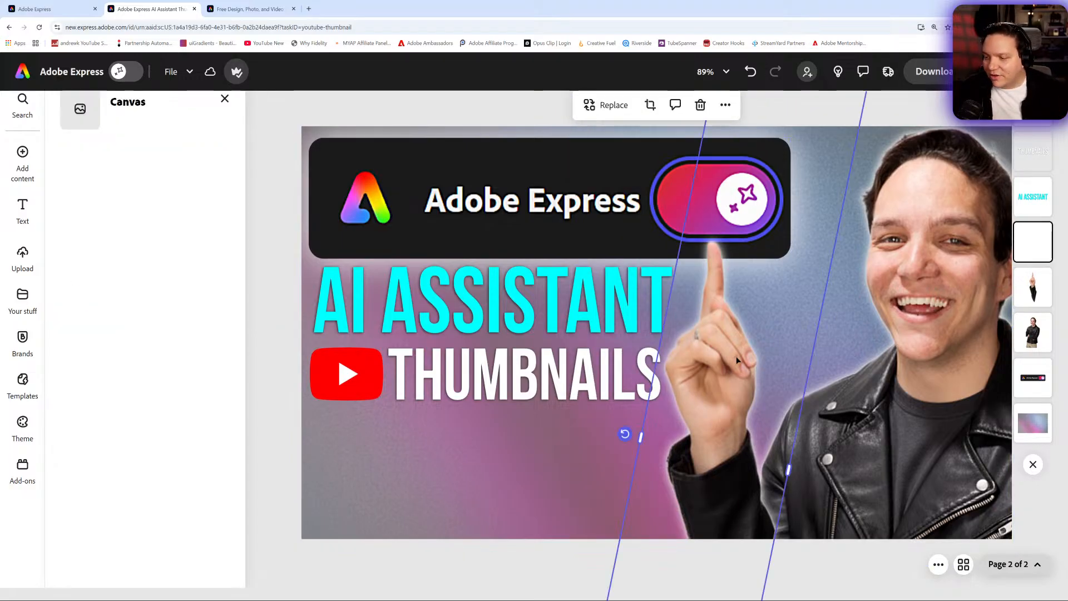
left_click(921, 344, "shift")
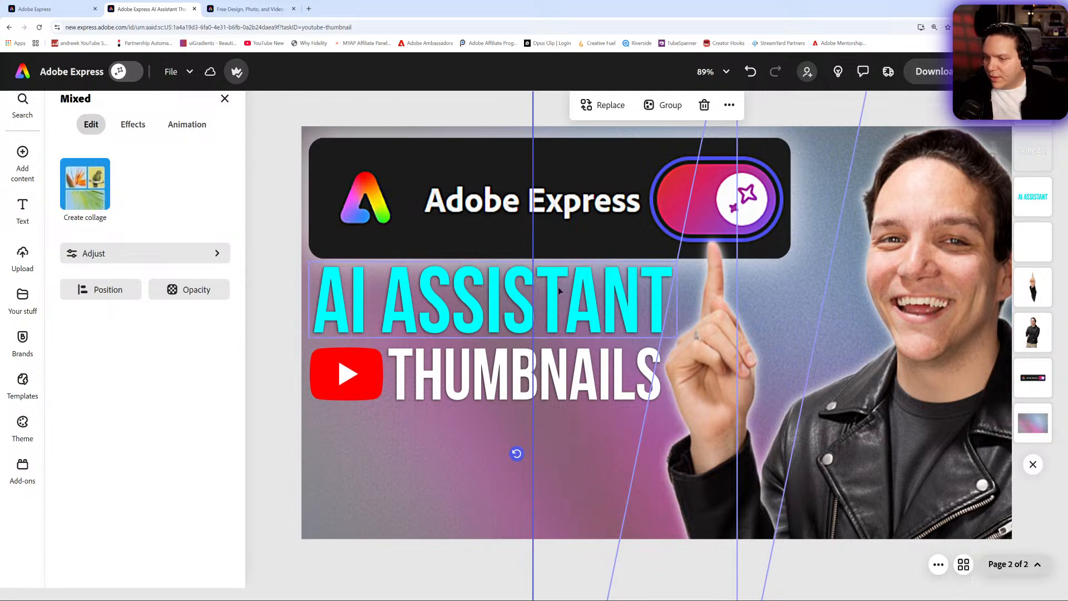
left_click(654, 112)
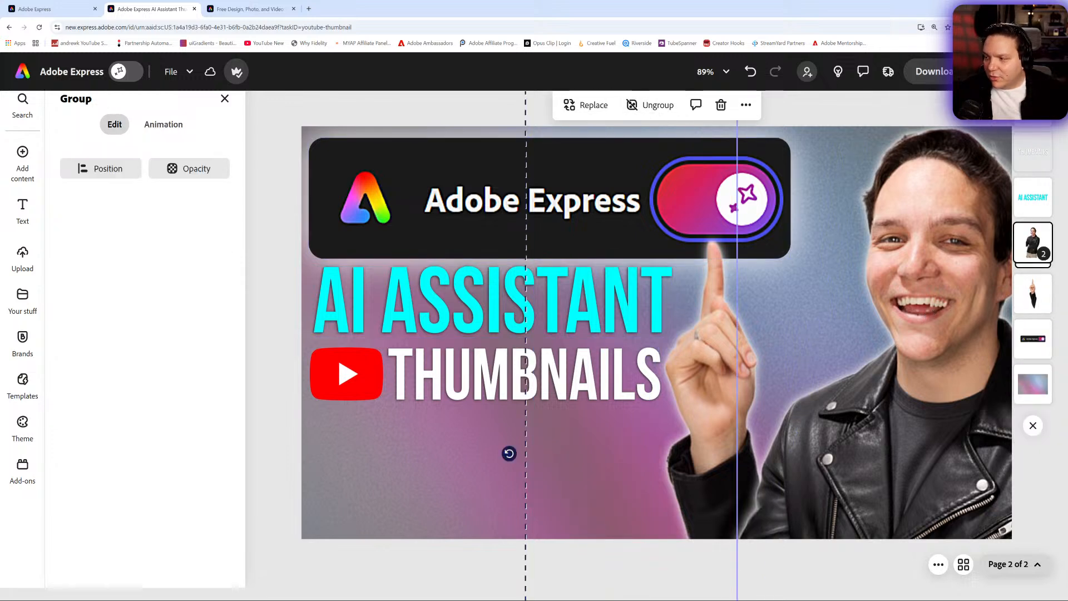
left_click(1035, 247)
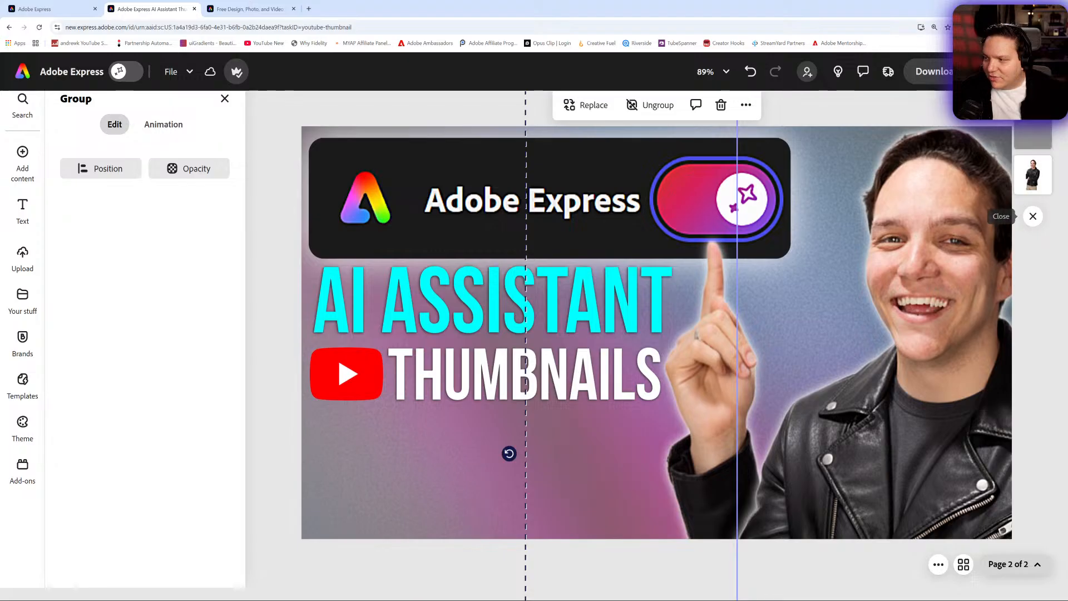
left_click(1033, 218)
- Reorder the person image layers in the layers list and regroup the two person images
left_click_drag(1039, 298, 1035, 252)
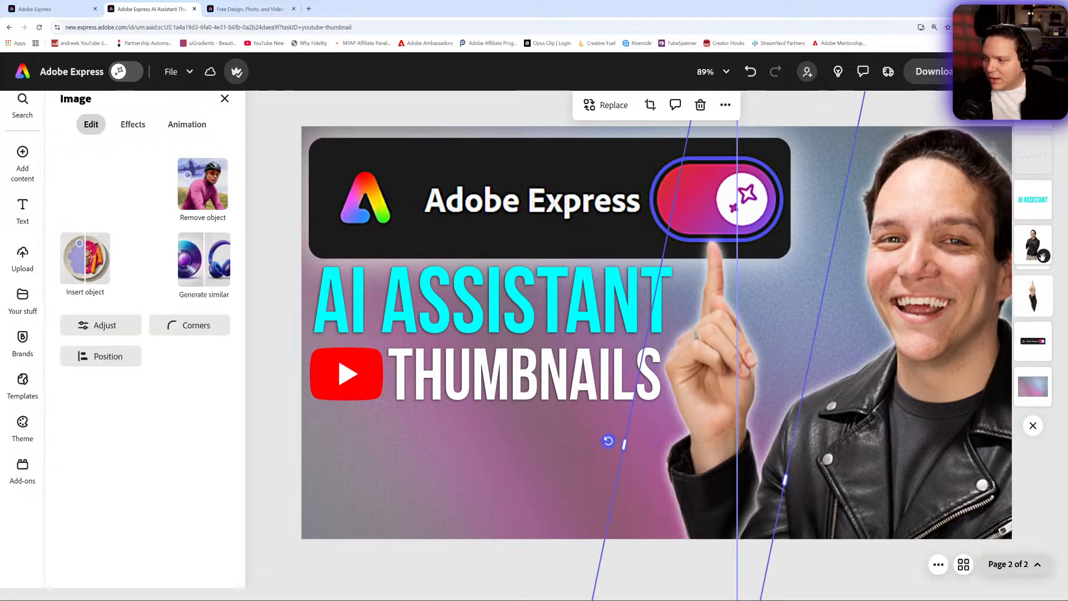
left_click_drag(1040, 295, 1035, 246)
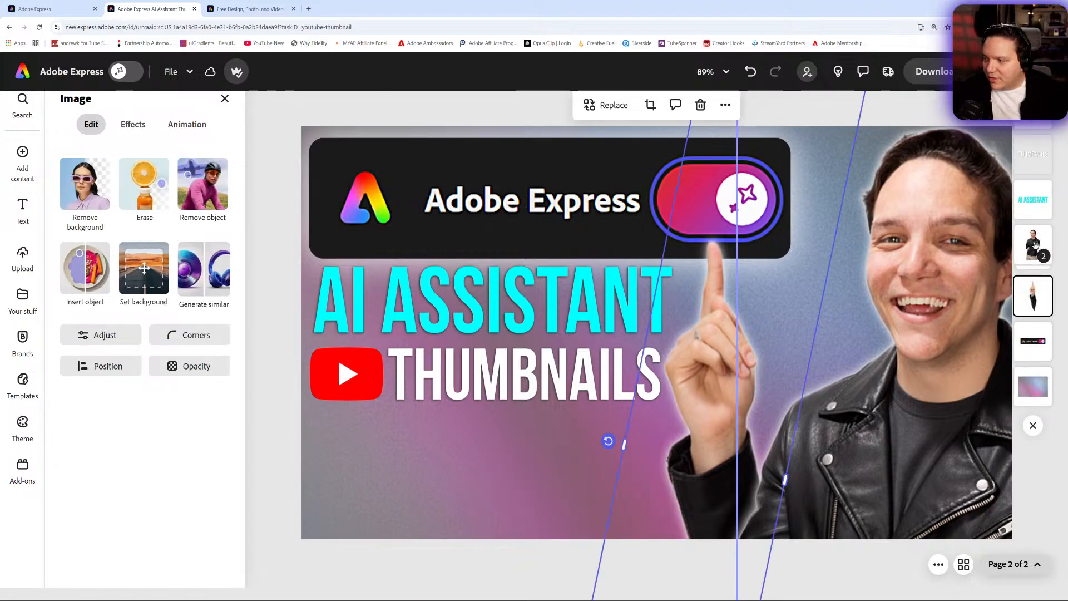
left_click(930, 317, "shift")
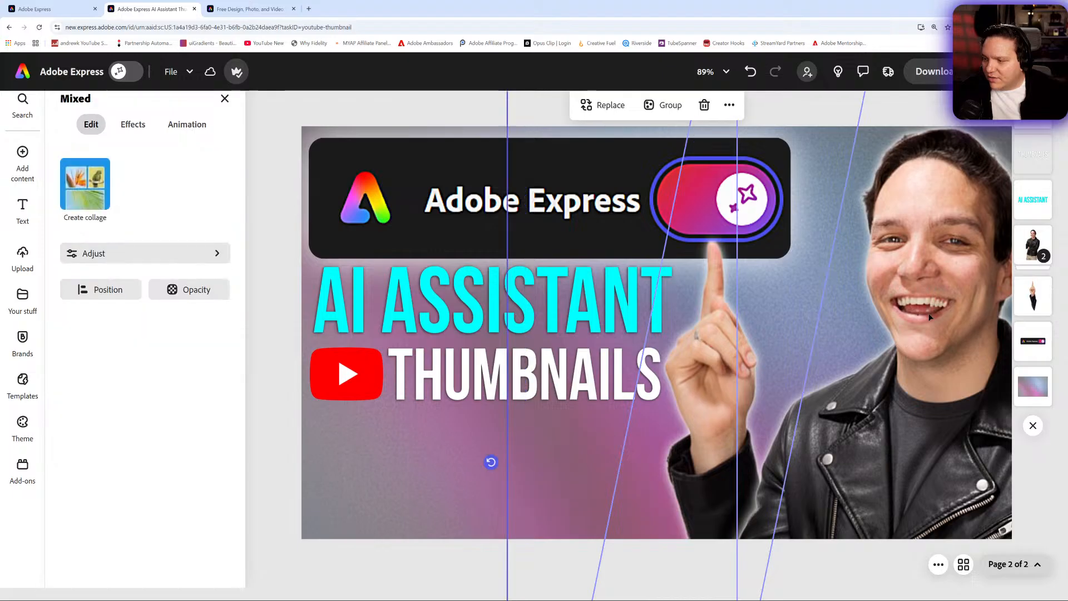
left_click(663, 105)
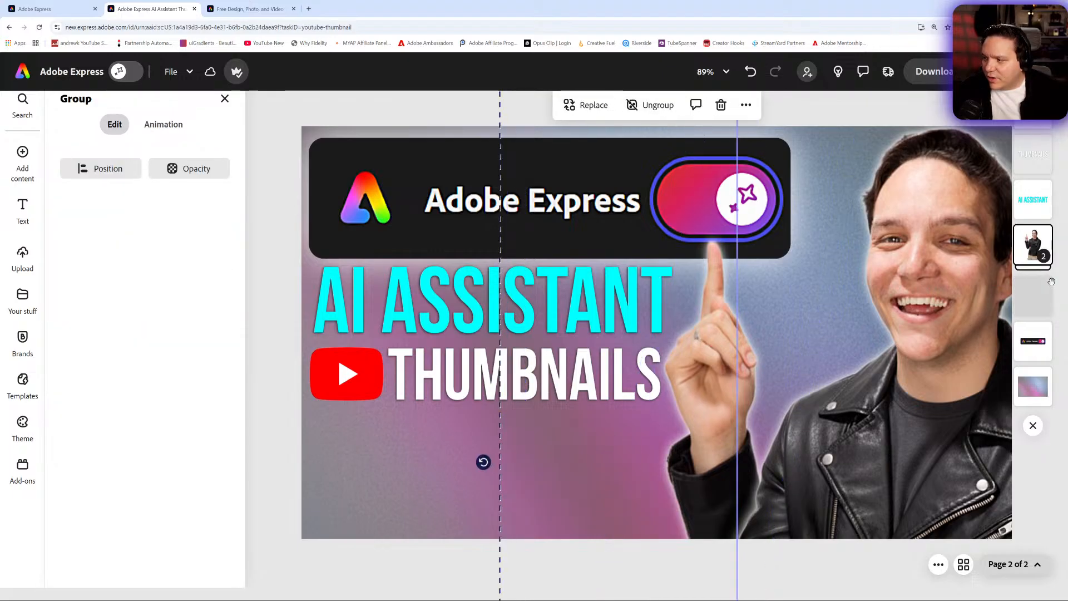
left_click(1037, 300)
double_click(1035, 255)
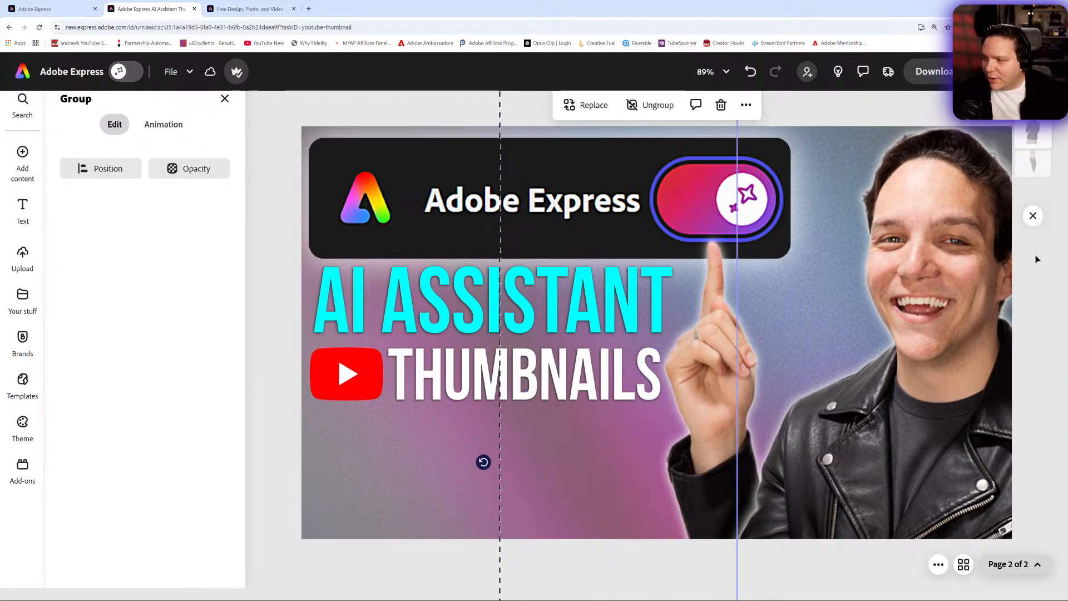
left_click(1033, 216)
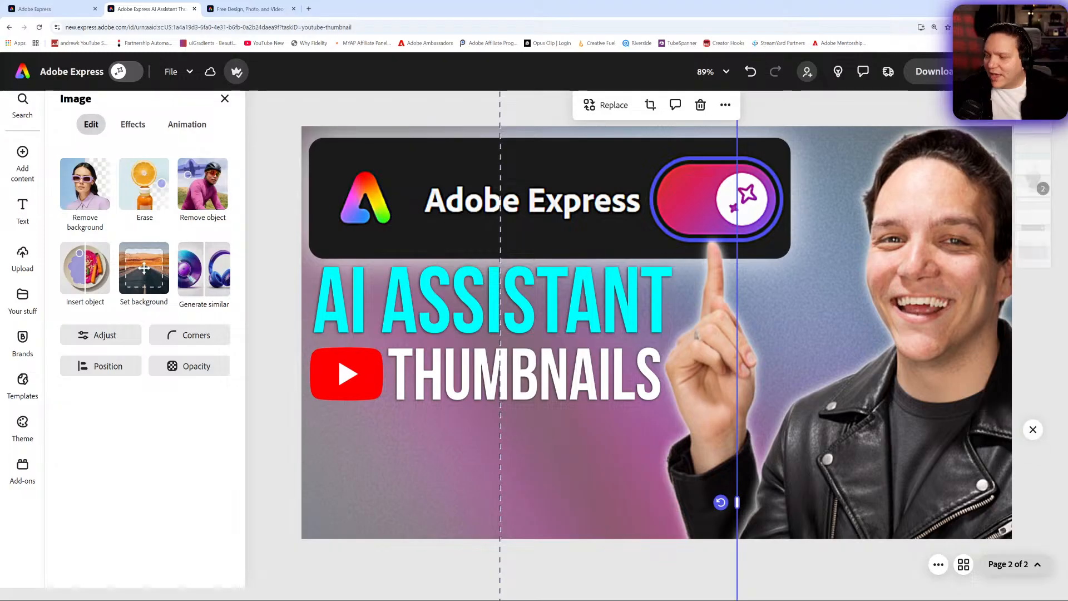
- Try shifting the person photo and the person group, undoing each move
left_click_drag(920, 280, 886, 279)
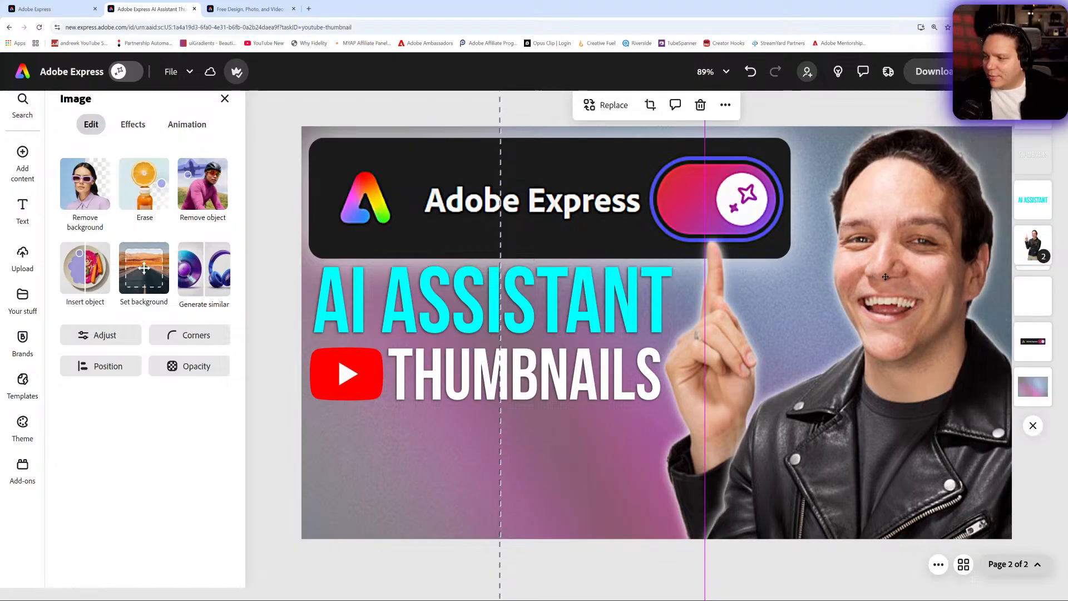
key("ctrl+z")
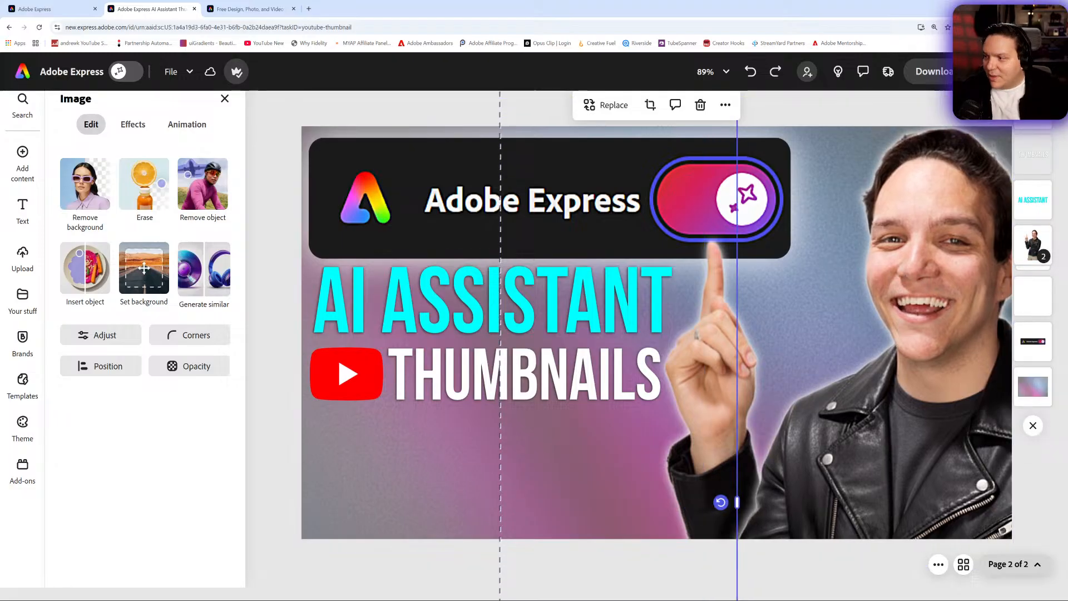
left_click(1036, 243)
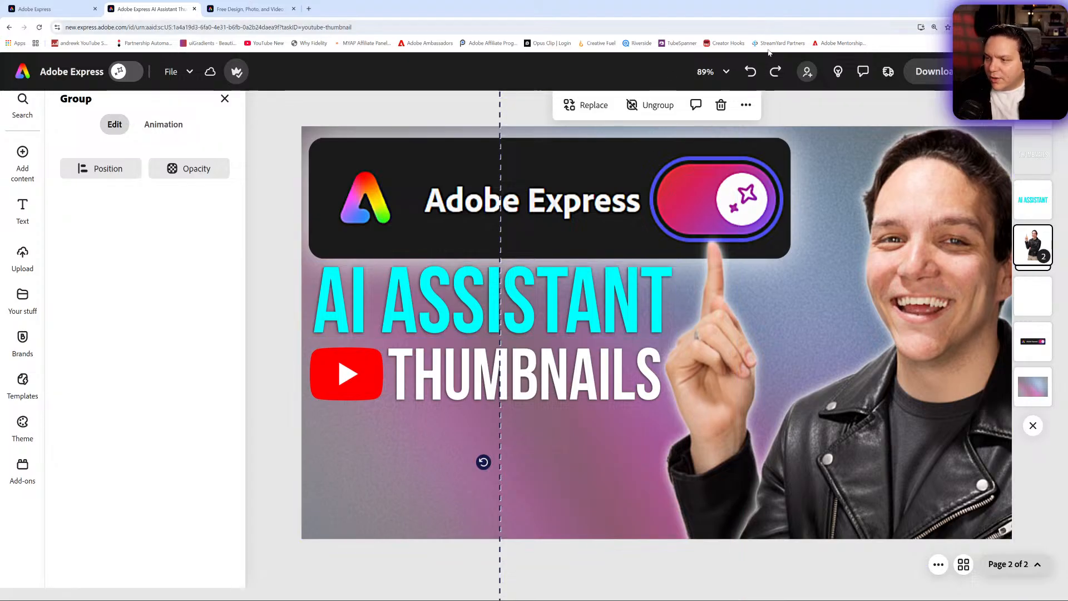
left_click(715, 71)
left_click(657, 151)
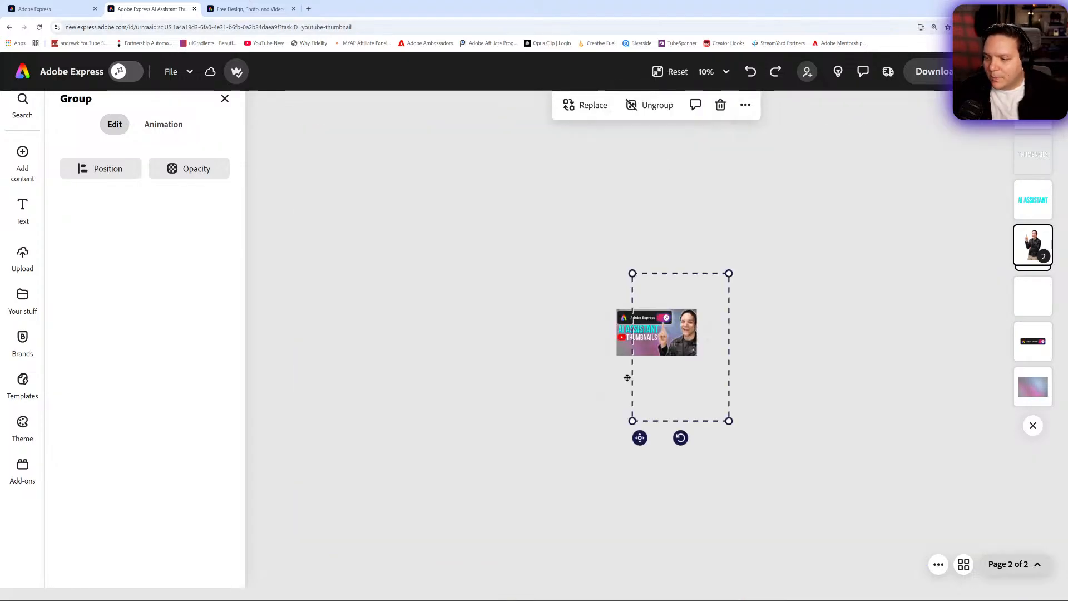
mouse_move(640, 440)
left_mouse_down()
mouse_move(568, 439)
mouse_move(678, 437)
mouse_move(589, 441)
mouse_move(645, 442)
left_mouse_up()
key("ctrl+z")
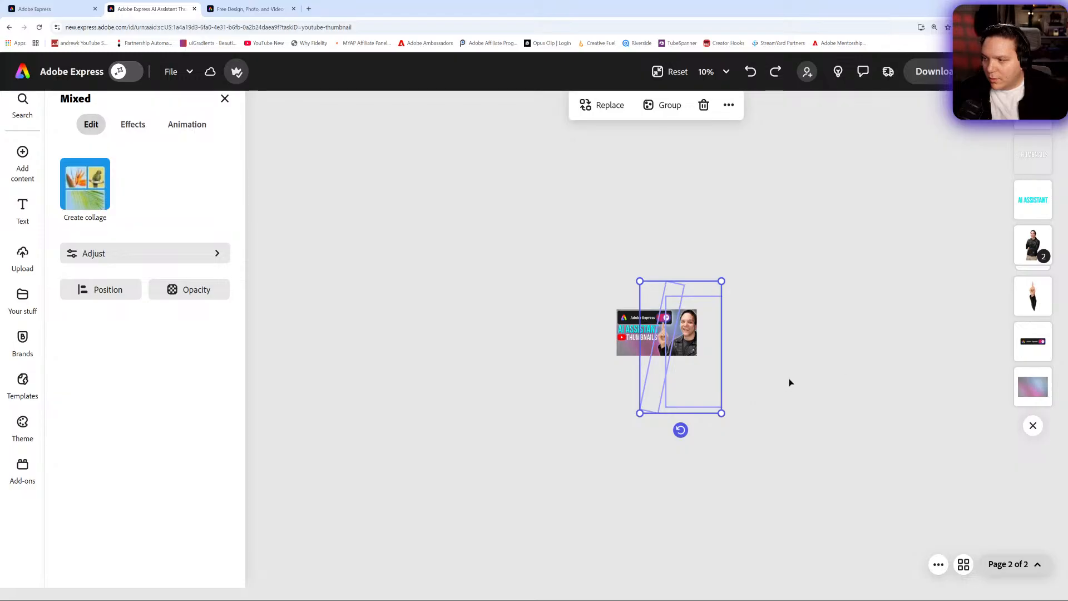
- Move the person layer back into place and group both person images again
left_click_drag(1033, 293, 1040, 255)
left_click(1036, 251)
left_click(1036, 251)
left_click(695, 352, "shift")
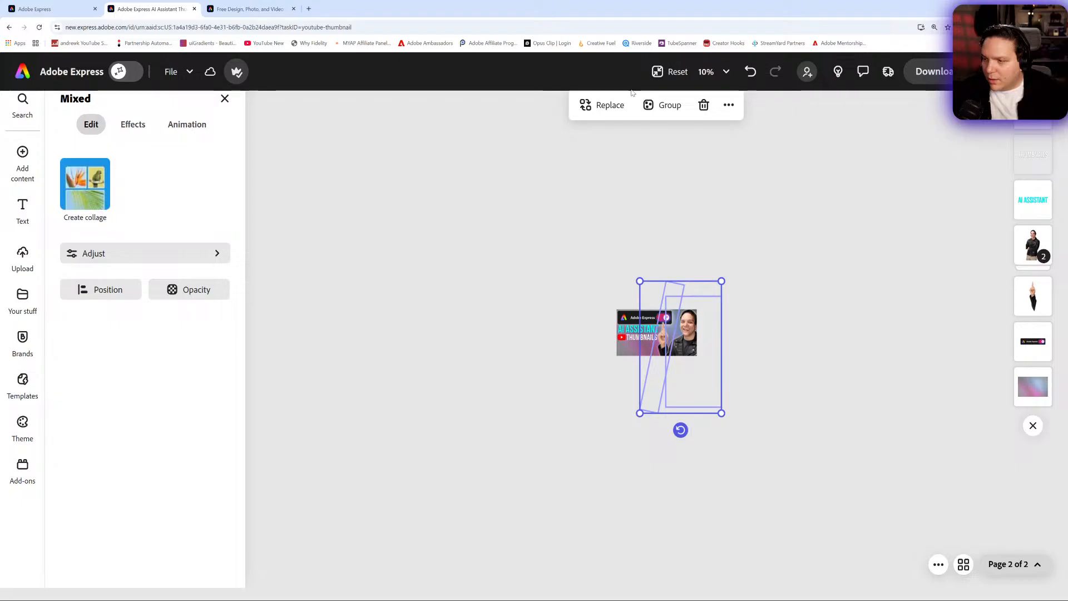
left_click(662, 109)
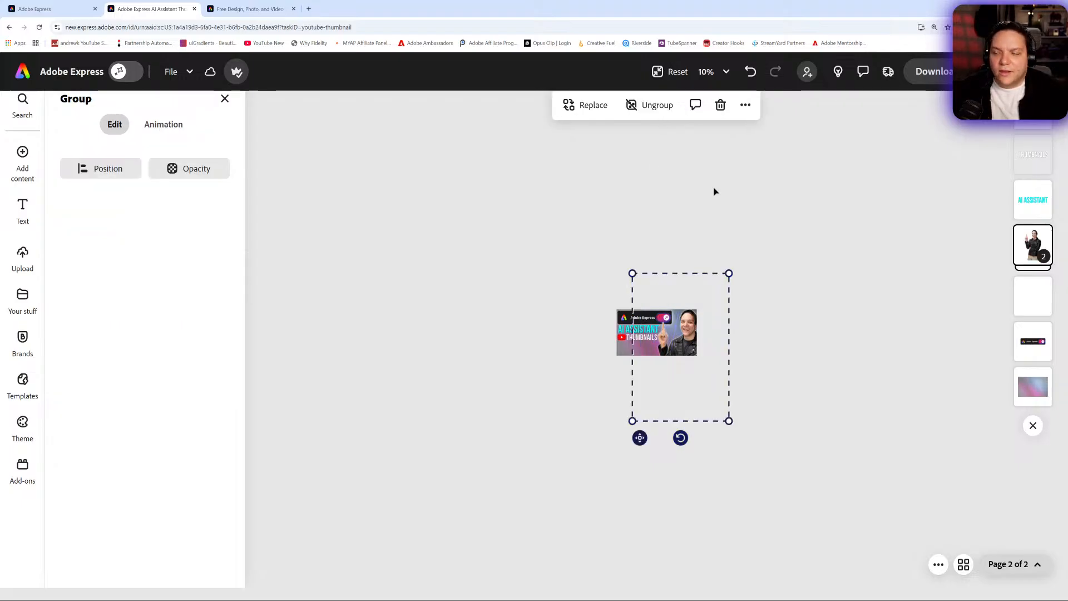
left_click(670, 72)
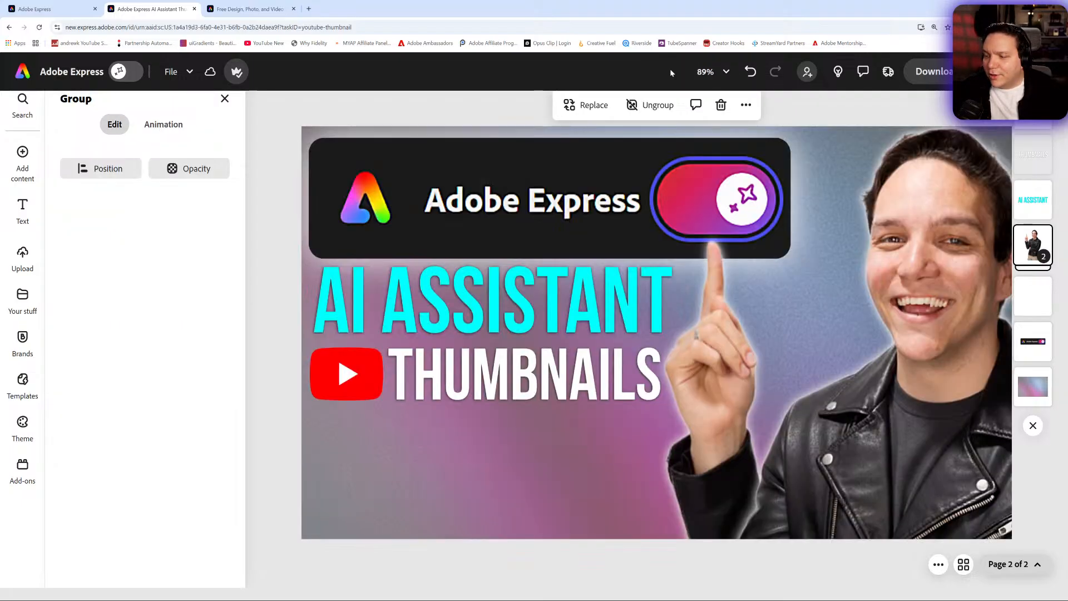
- Try applying Animate all with the Waterfall and then Type fade animations to the page, then undo them
left_click(273, 245)
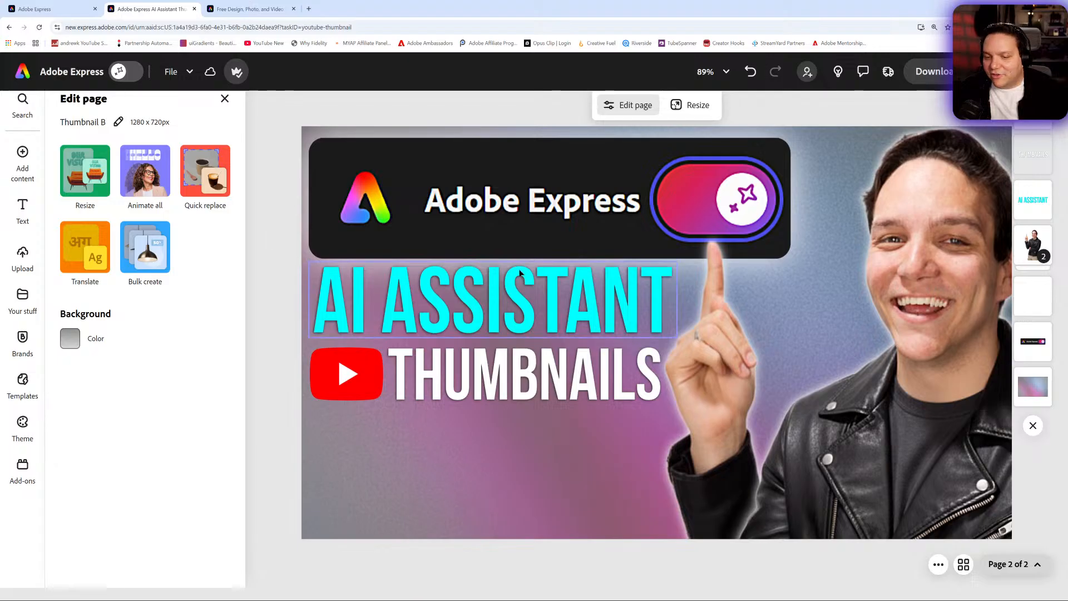
left_click(149, 200)
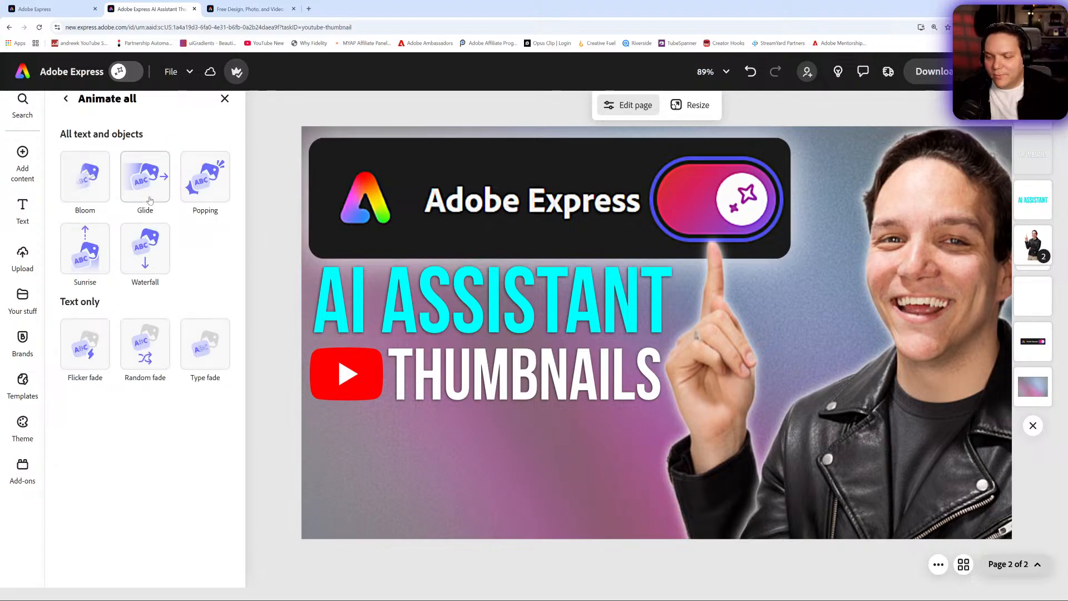
left_click(141, 265)
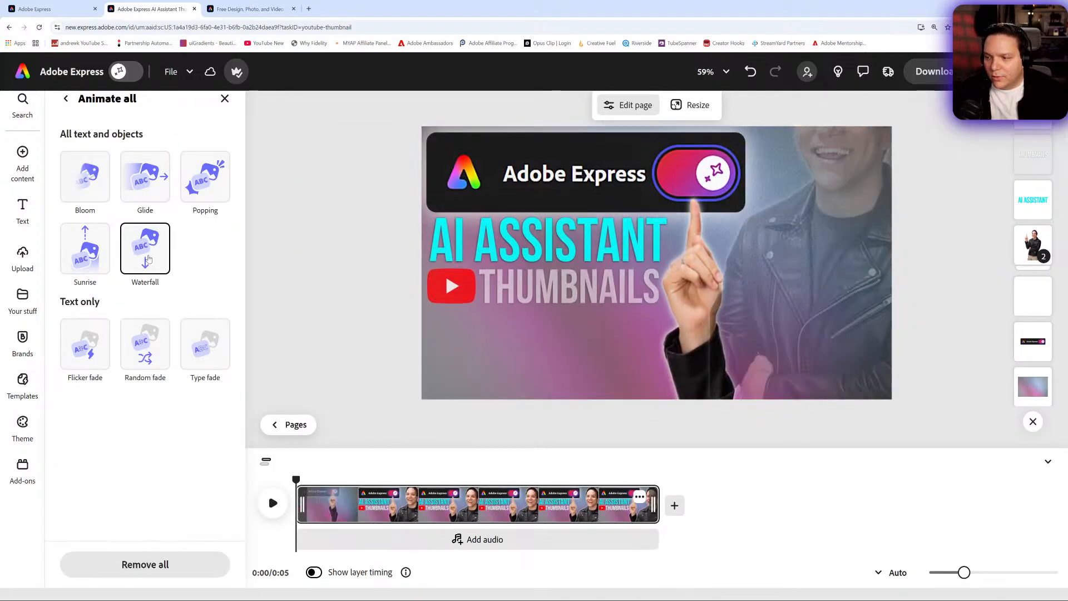
left_click(205, 343)
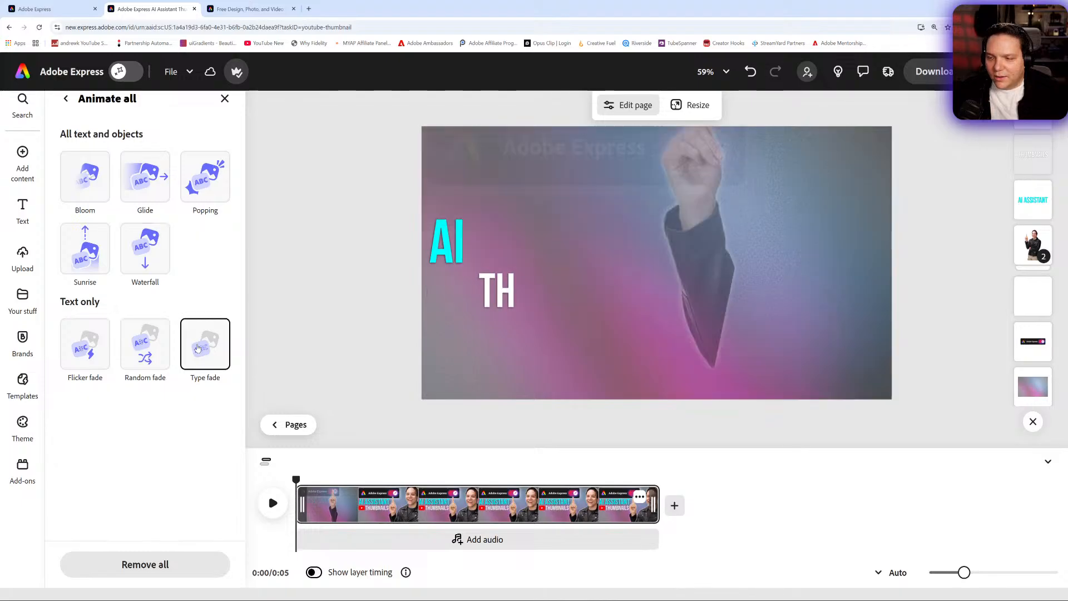
left_click(66, 98)
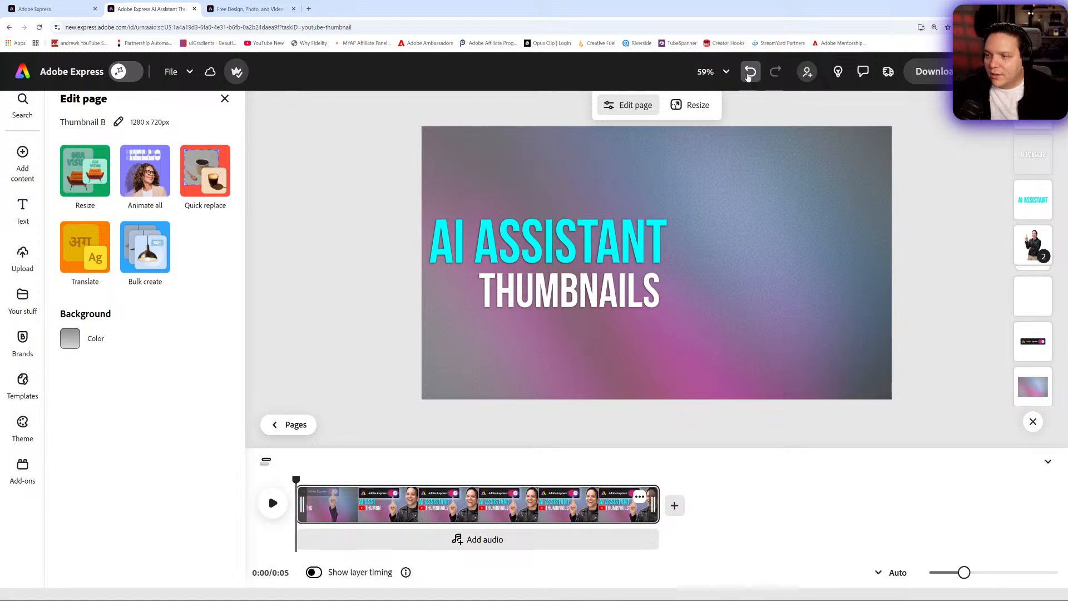
left_click(750, 72)
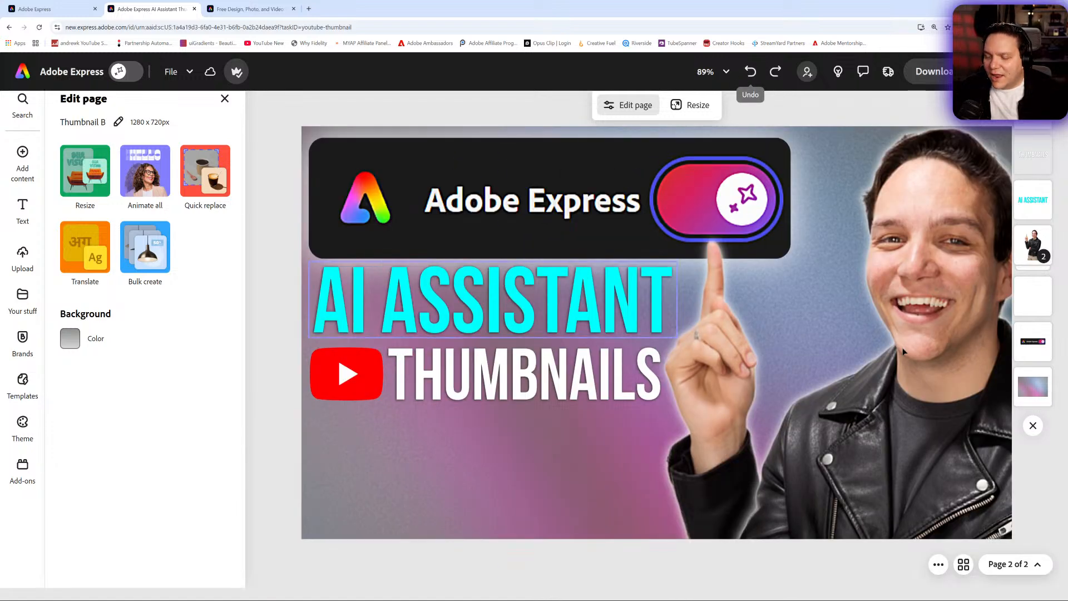
- Replace the background image layer with the first paper texture found by searching design assets for Paper
left_click(1033, 386)
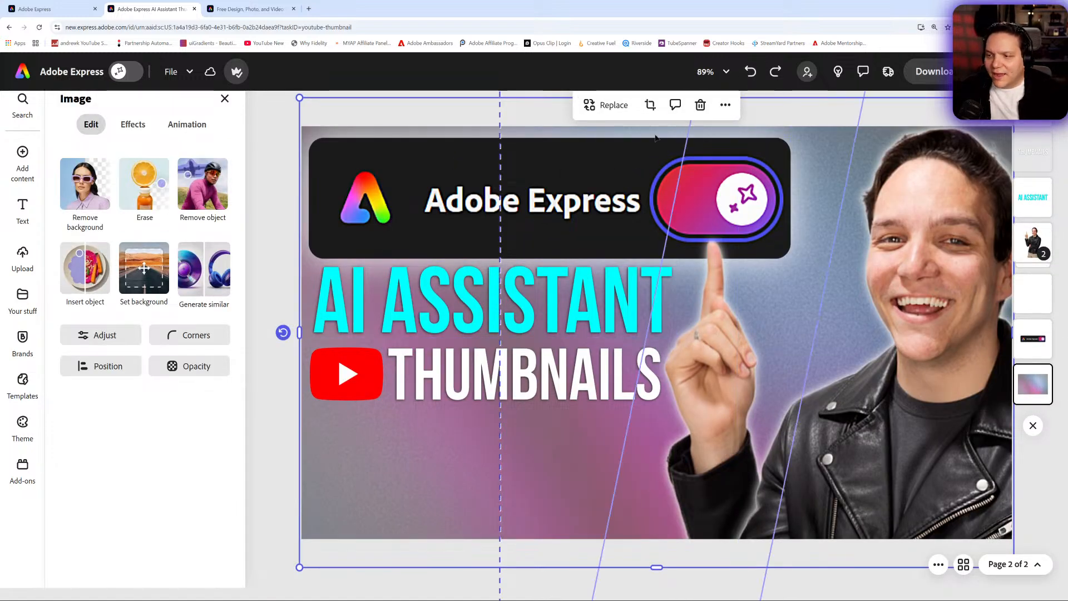
left_click(608, 105)
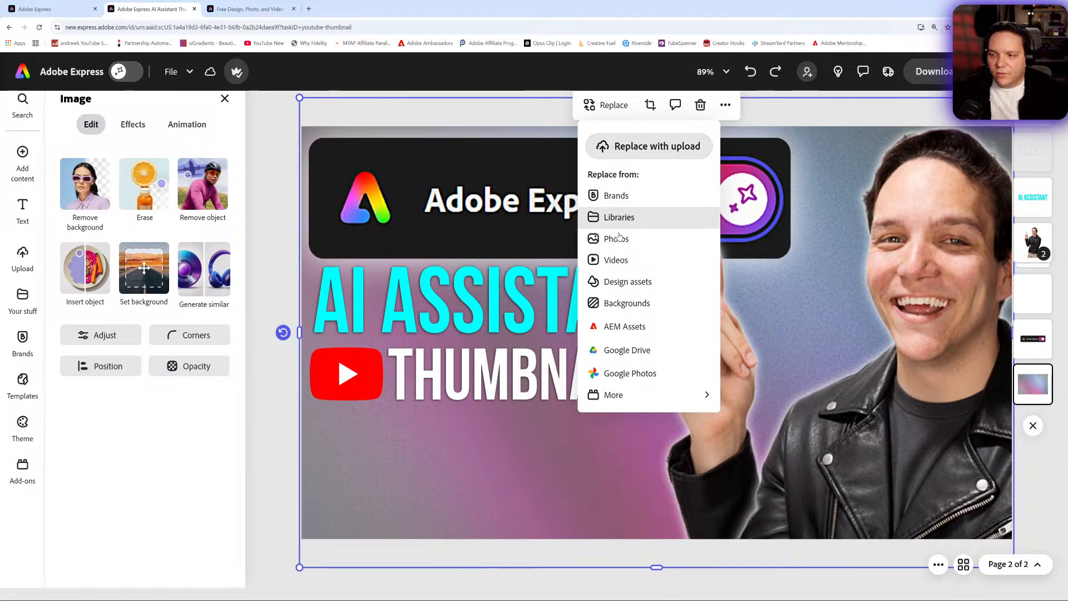
left_click(623, 282)
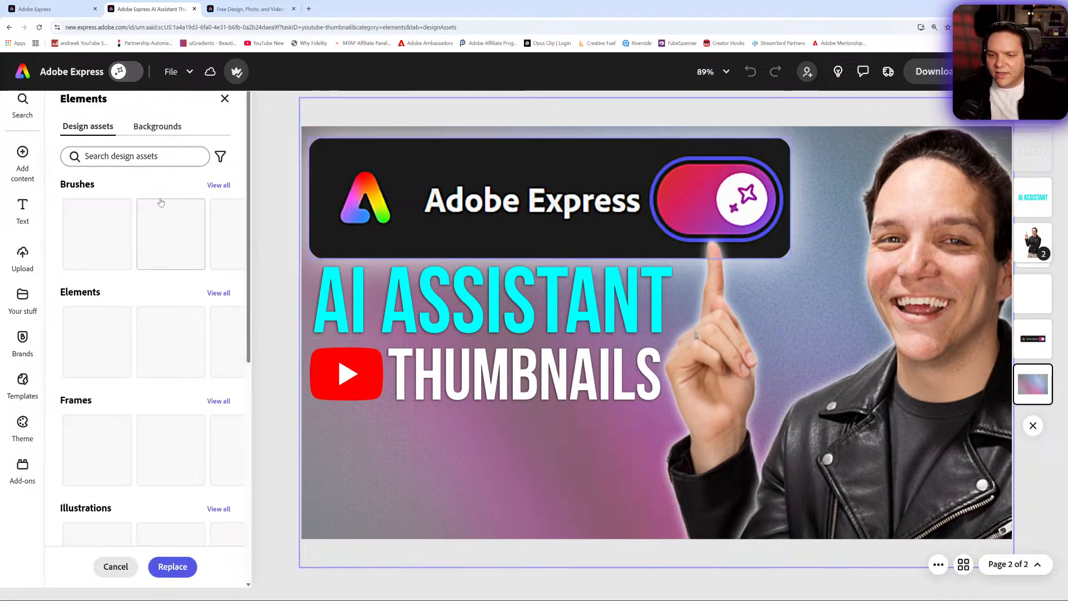
left_click(141, 158)
type("Paper")
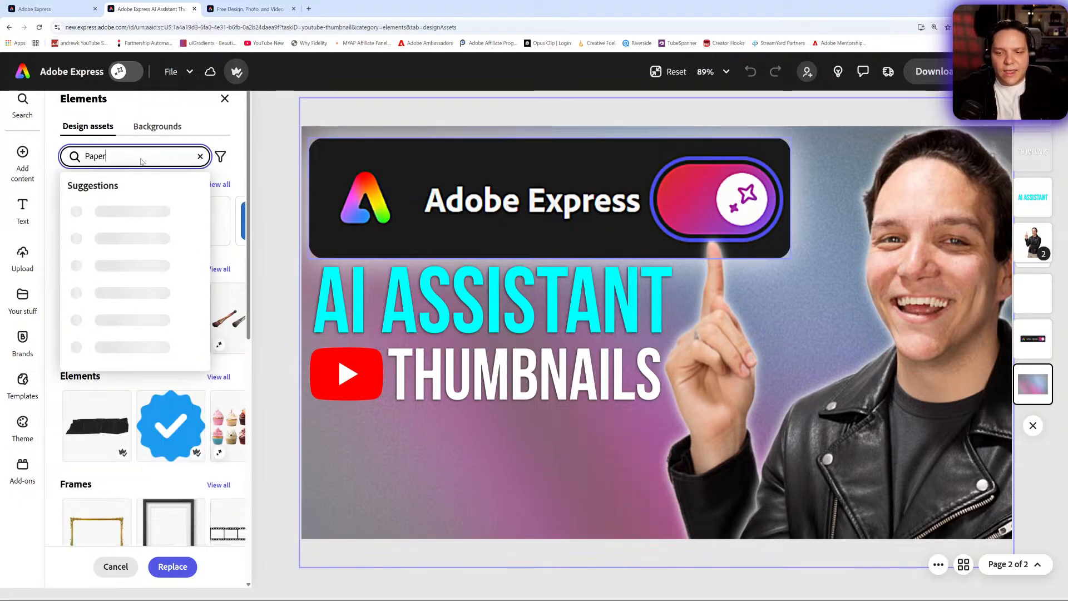
key("Return")
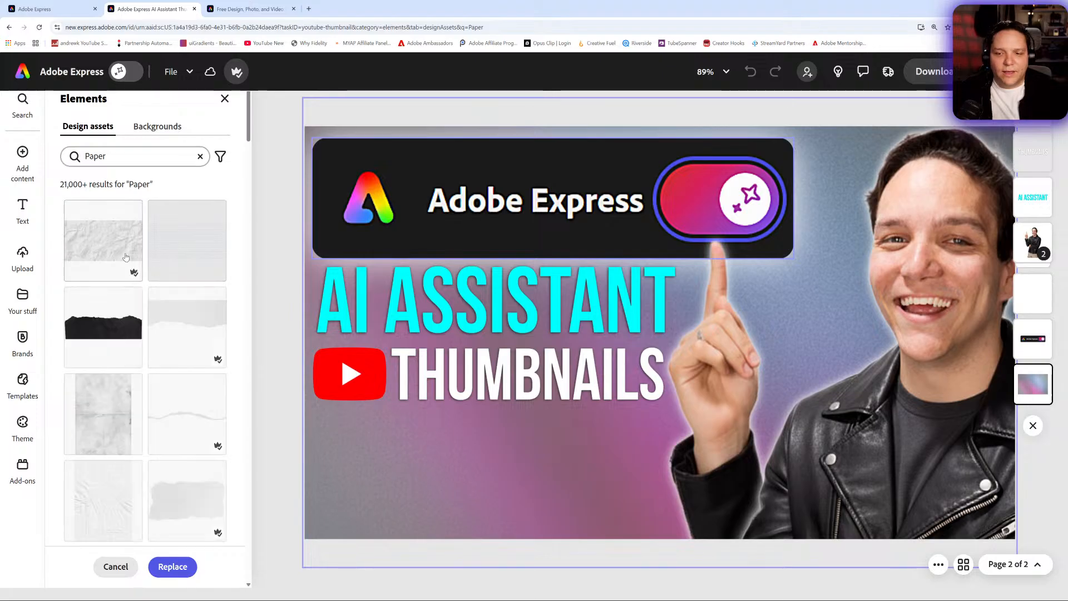
left_click(118, 257)
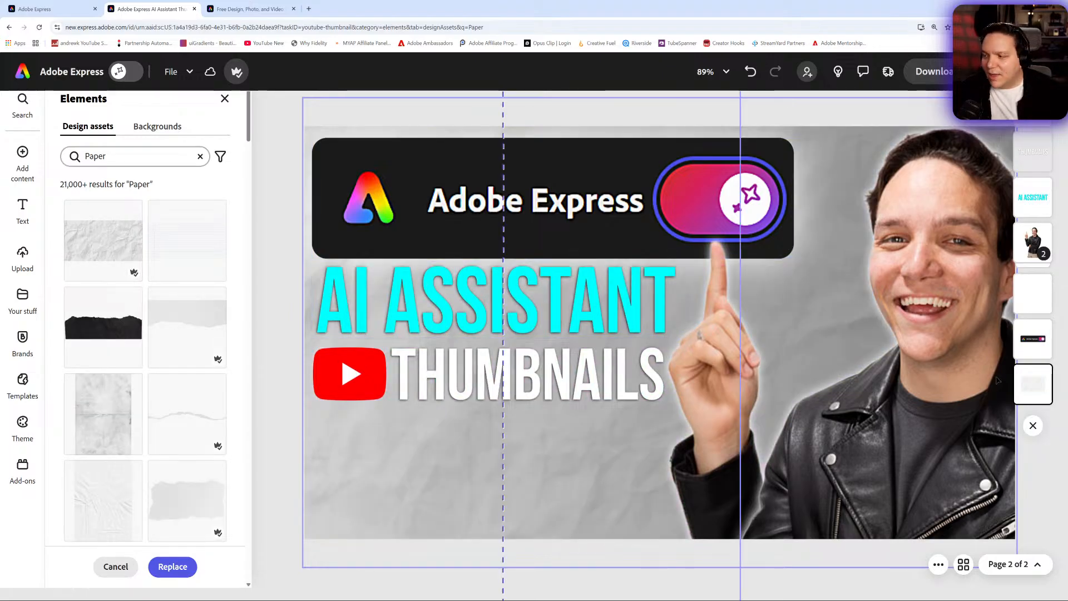
left_click(225, 99)
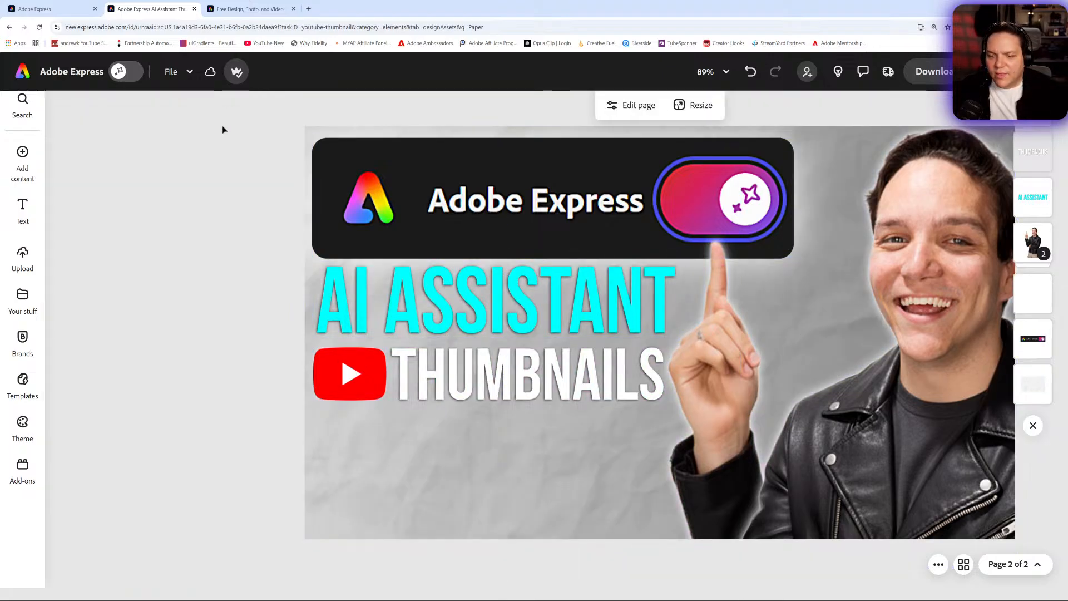
- Set the paper background image's opacity to 56%
left_click(1033, 384)
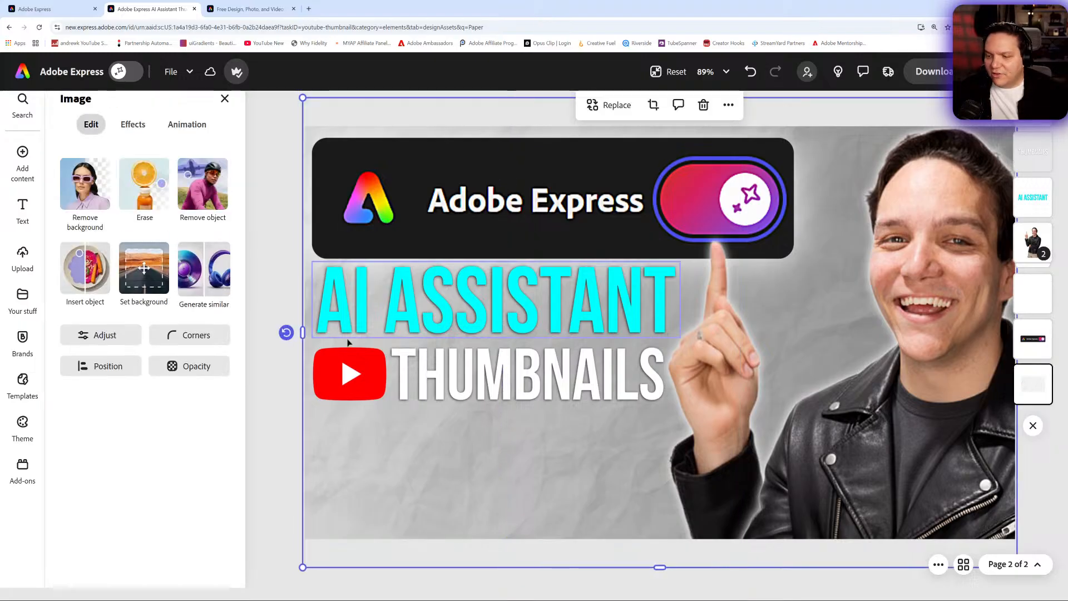
left_click(129, 371)
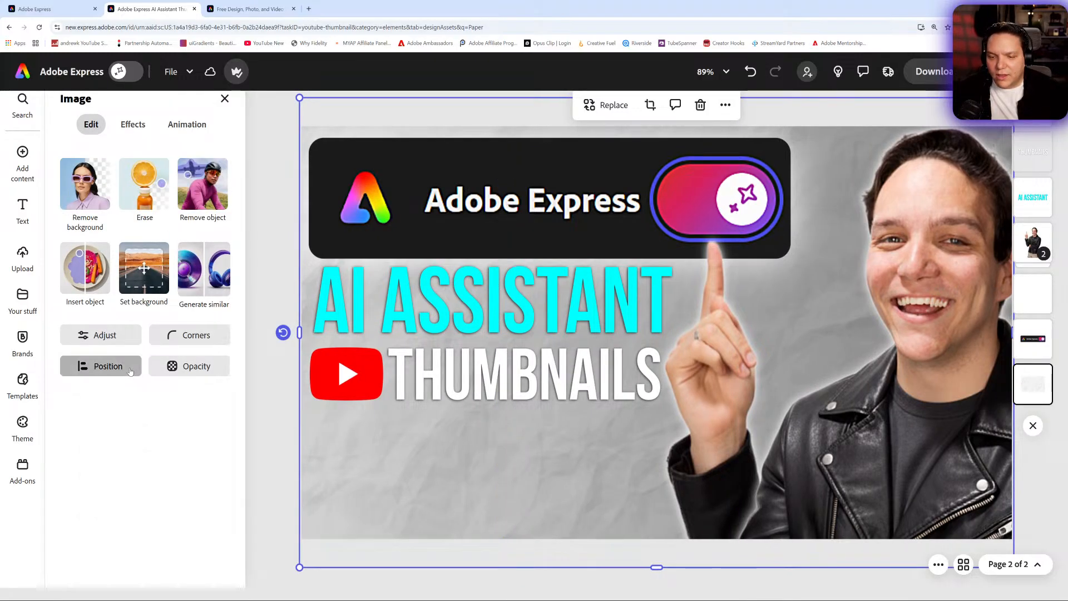
left_click(199, 367)
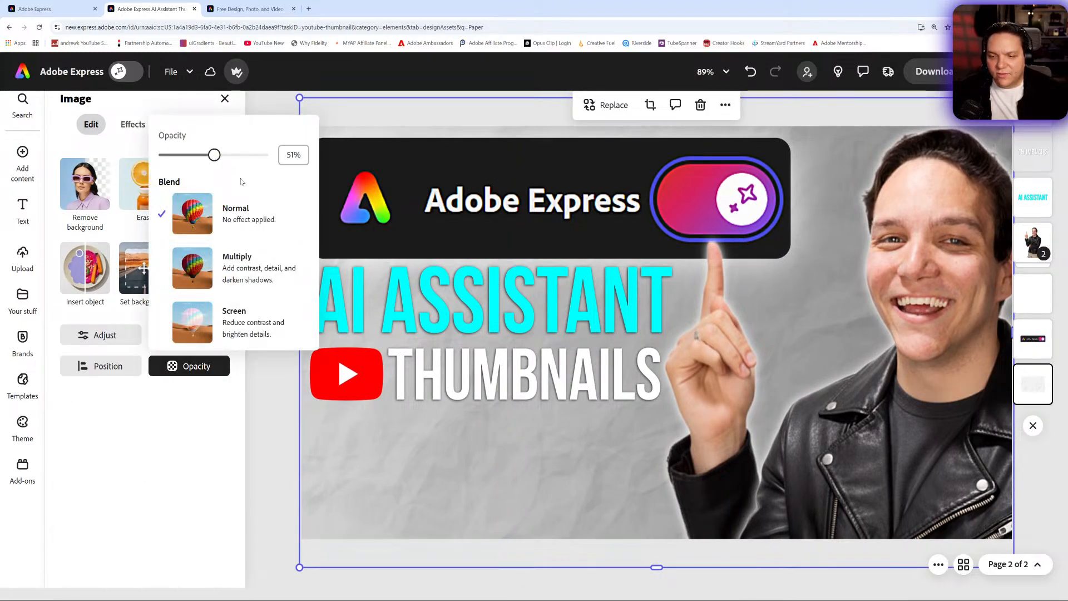
mouse_move(214, 158)
left_mouse_down()
mouse_move(162, 155)
mouse_move(307, 174)
mouse_move(221, 162)
left_mouse_up()
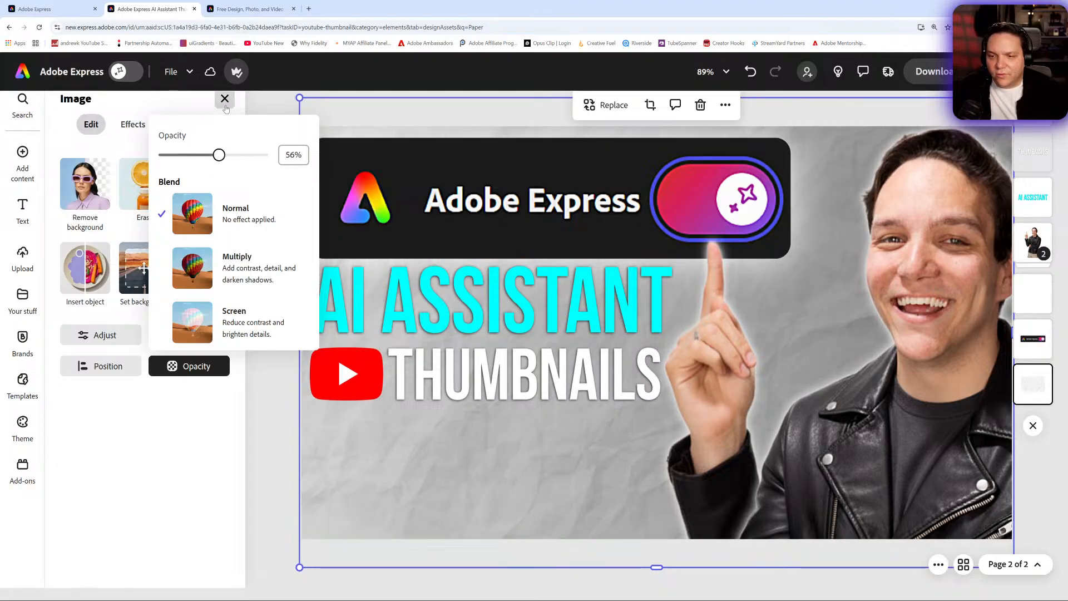
left_click(291, 274)
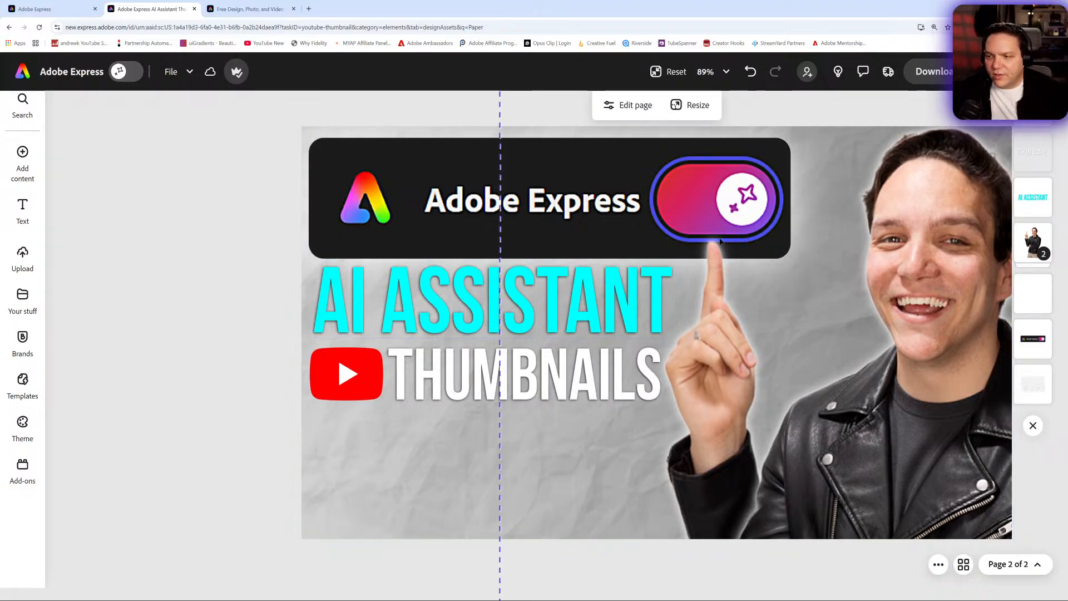
- Try several gradient swatches for the page background colour, settling on the blue linear gradient #00C6FF to #0072FF
left_click(1035, 388)
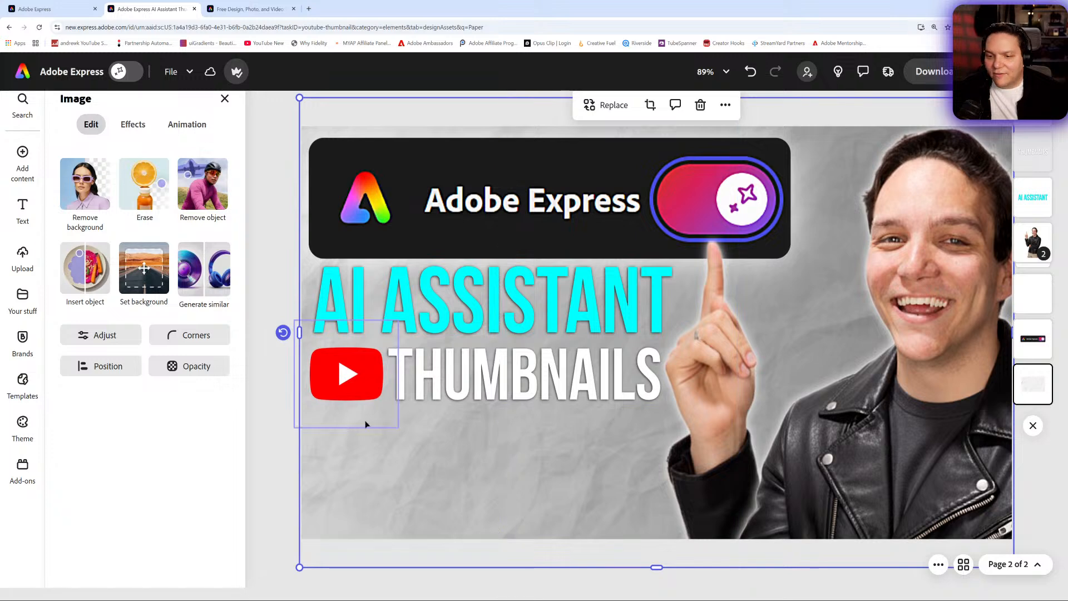
left_click(267, 446)
left_click(69, 339)
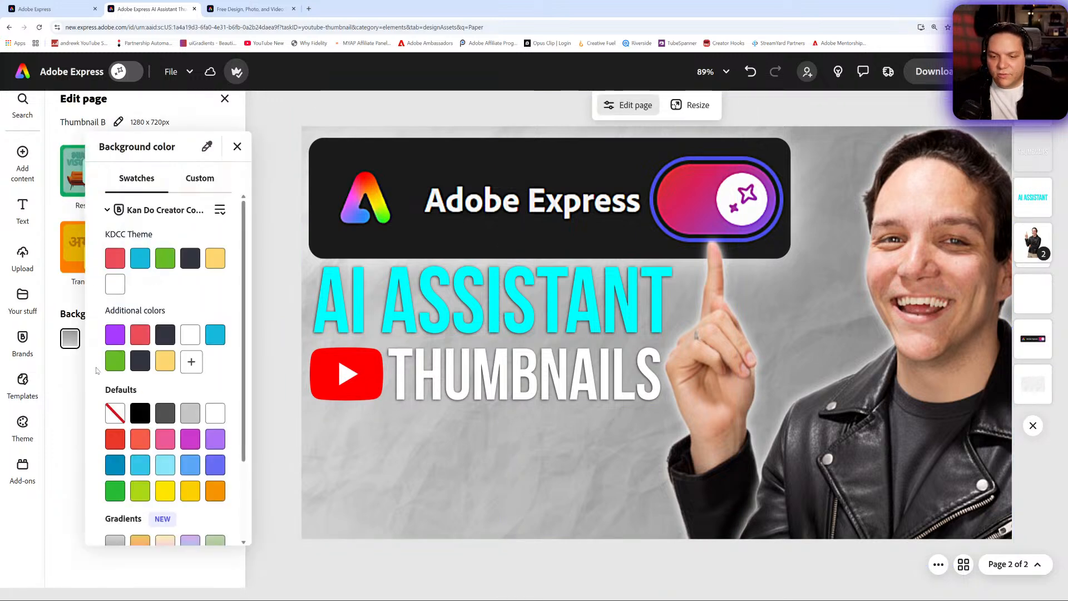
scroll(148, 462, "down", 2)
left_click(142, 497)
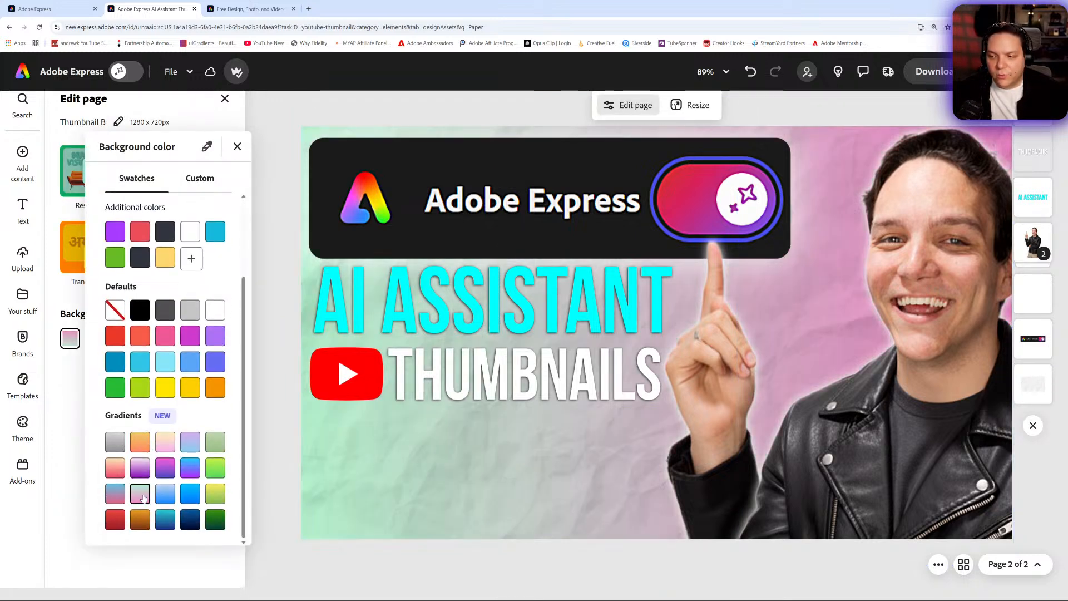
left_click(215, 448)
left_click(215, 519)
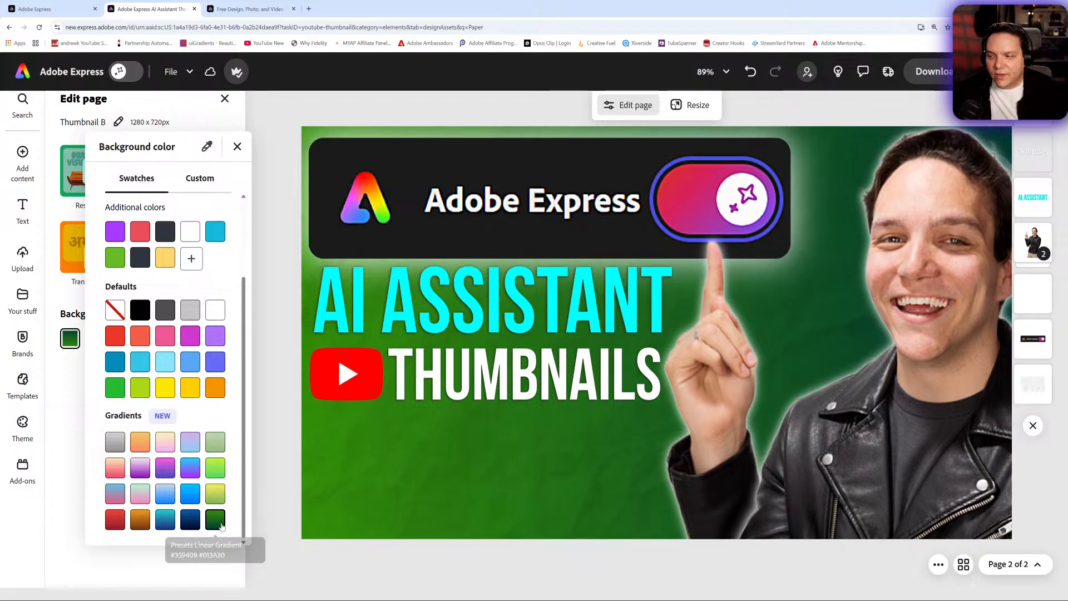
left_click(190, 520)
left_click(166, 521)
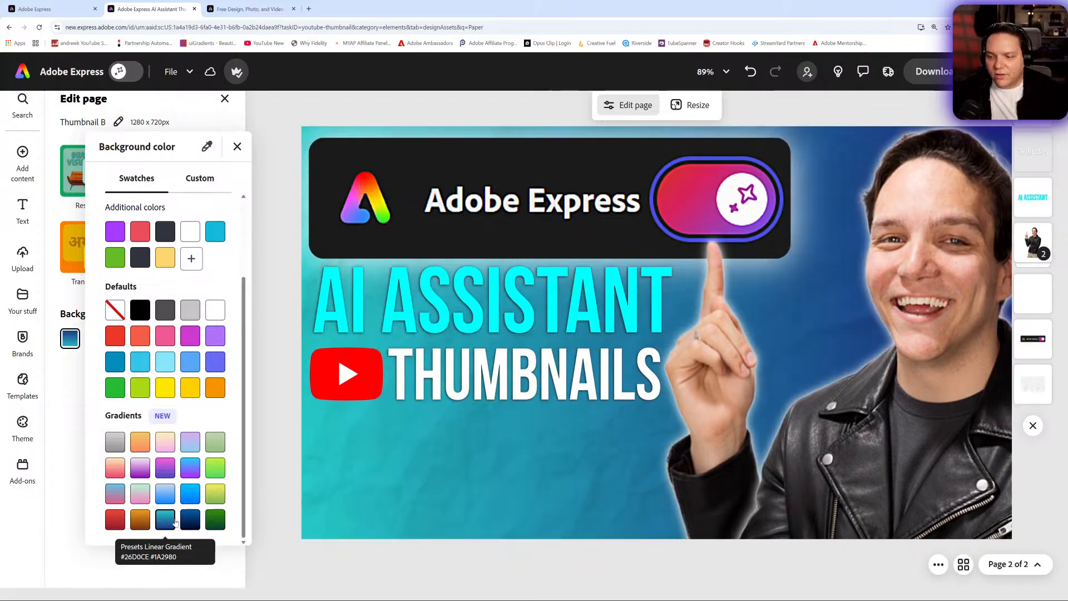
left_click(116, 525)
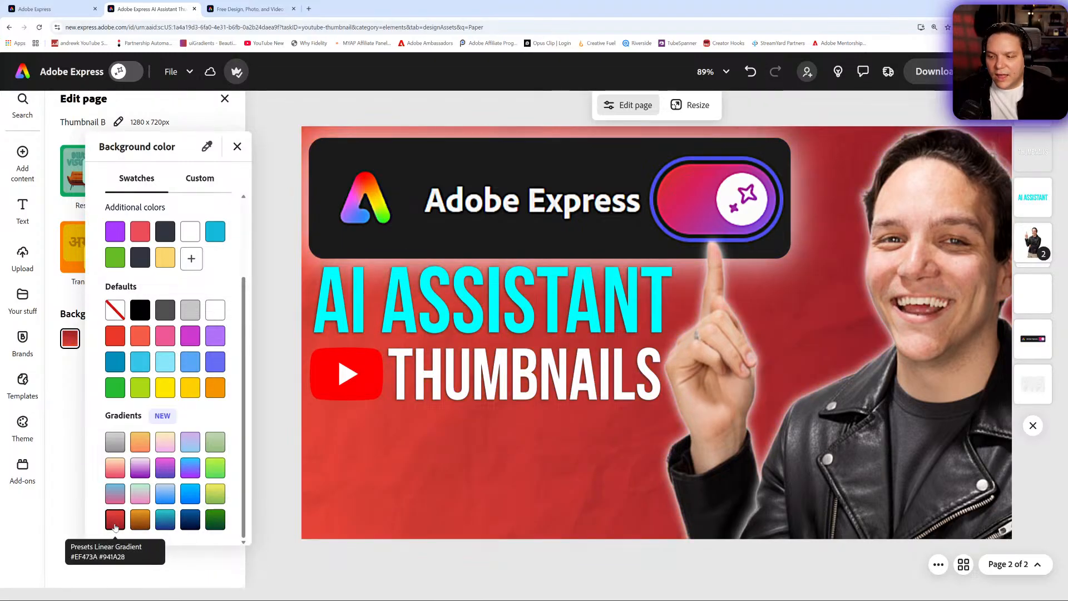
left_click(118, 495)
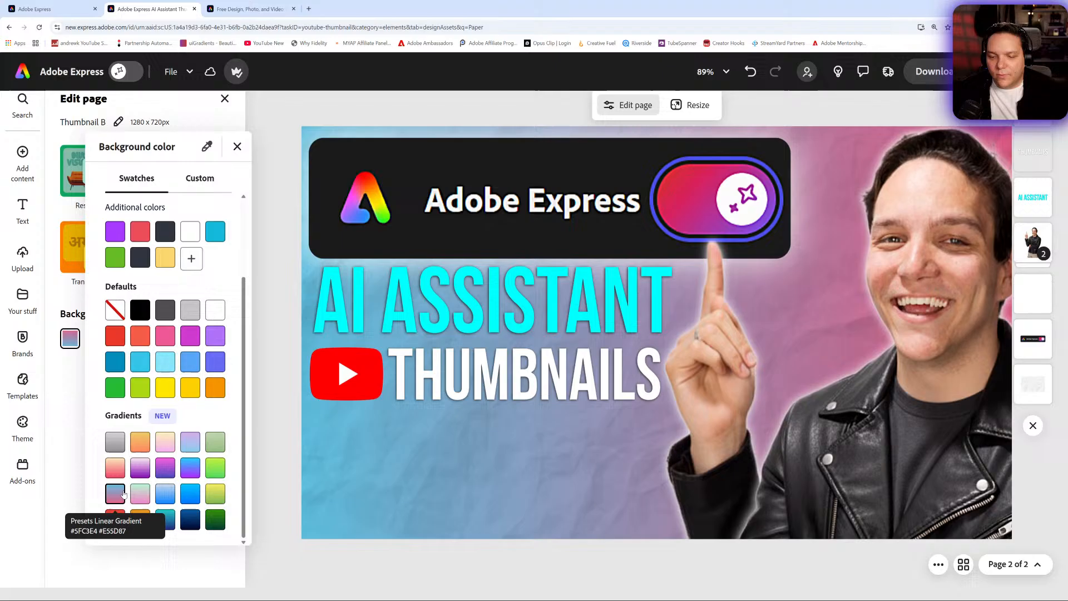
left_click(188, 498)
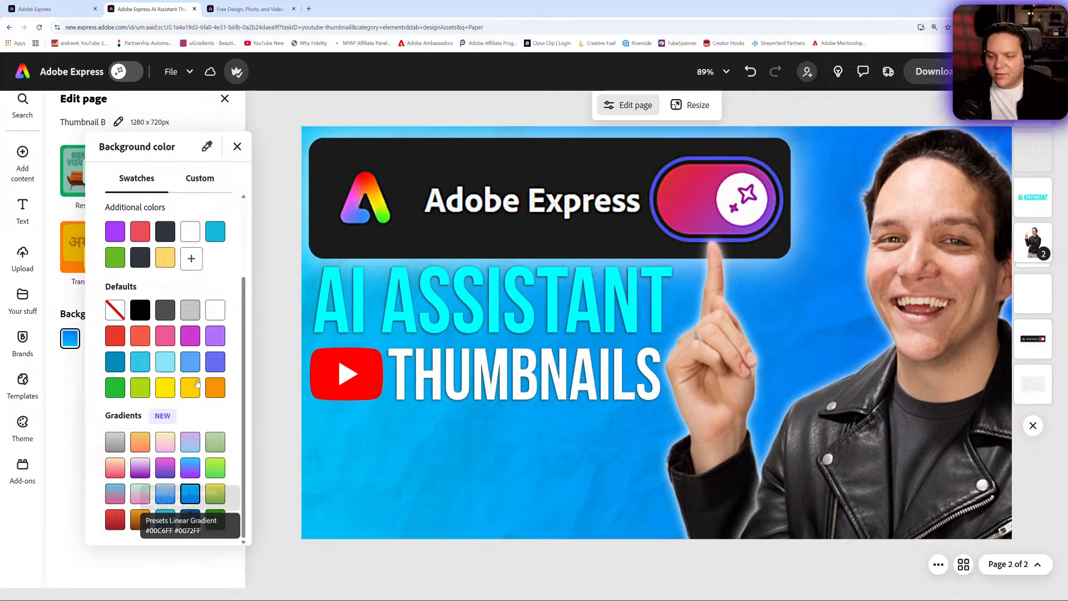
left_click(237, 146)
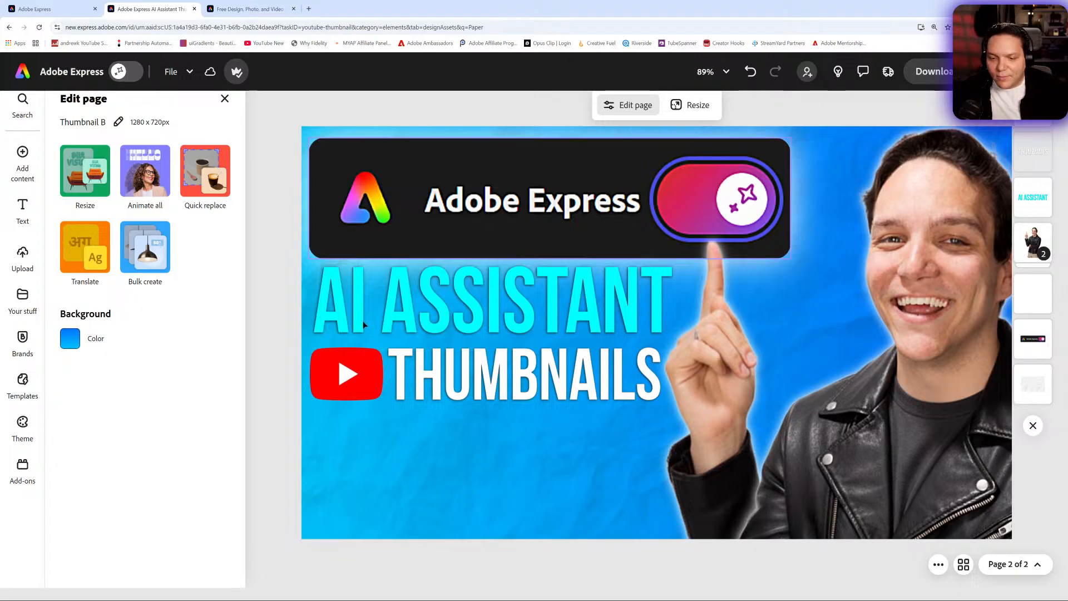
left_click(188, 73)
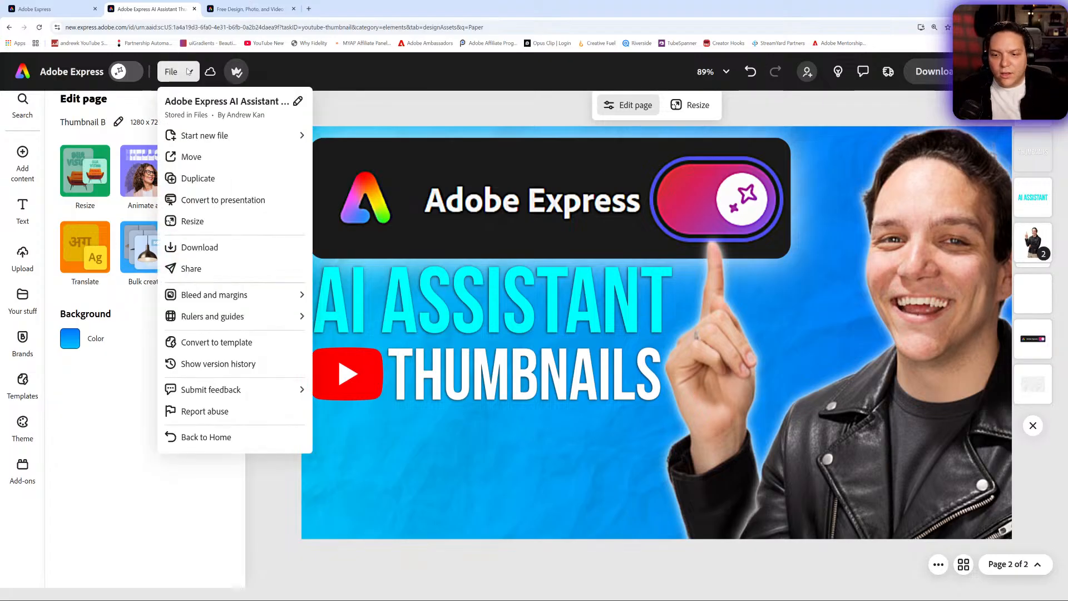
mouse_move(299, 393)
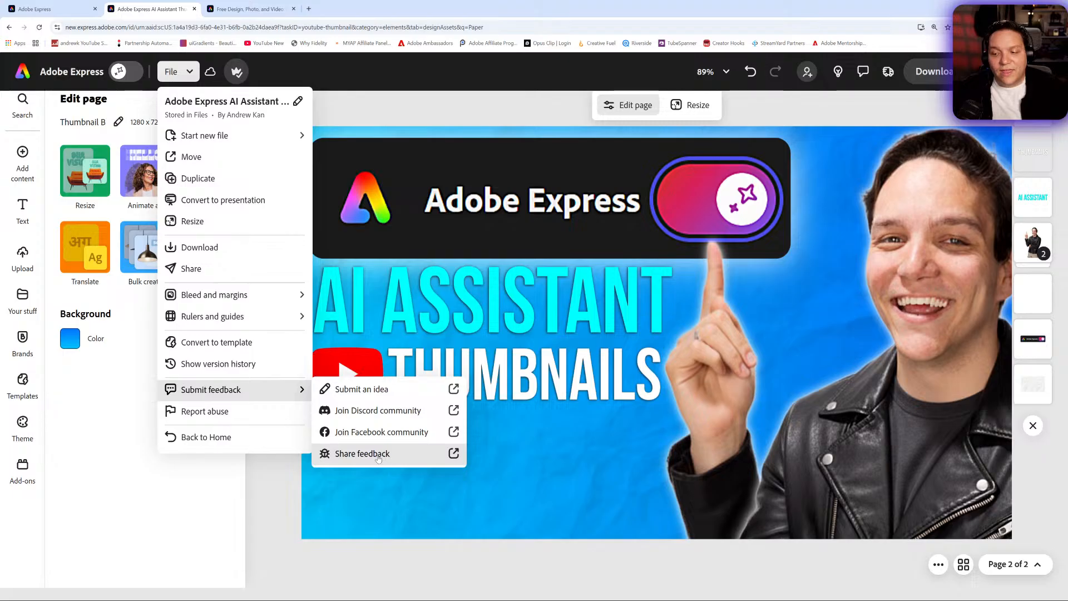
left_click(319, 65)
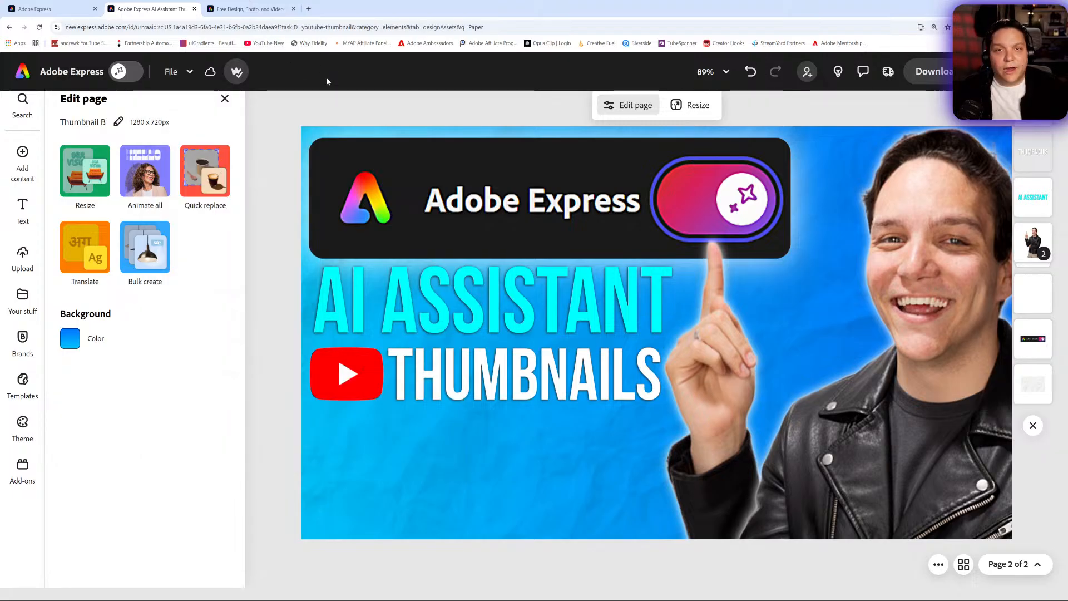